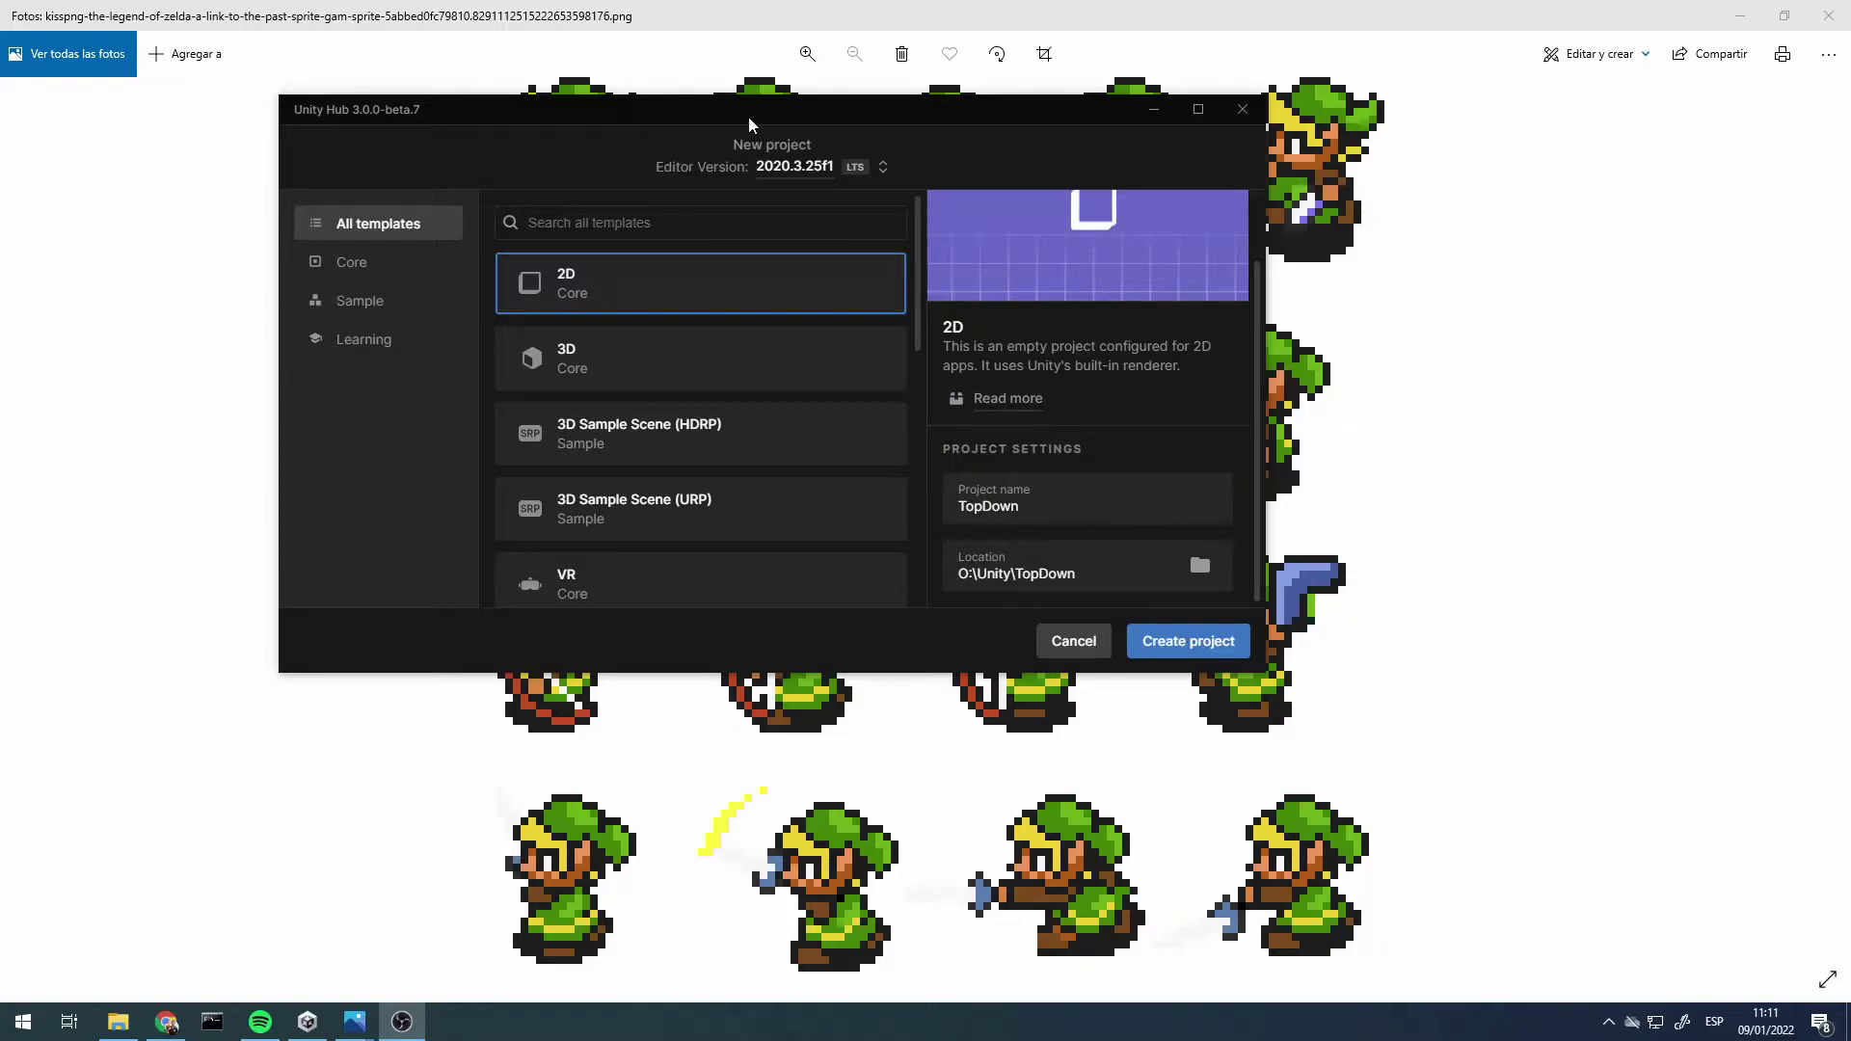
# Reposition the New project window and create the 2D project named TopDown
pyautogui.moveTo(750, 124); pyautogui.dragTo(1057, 514)
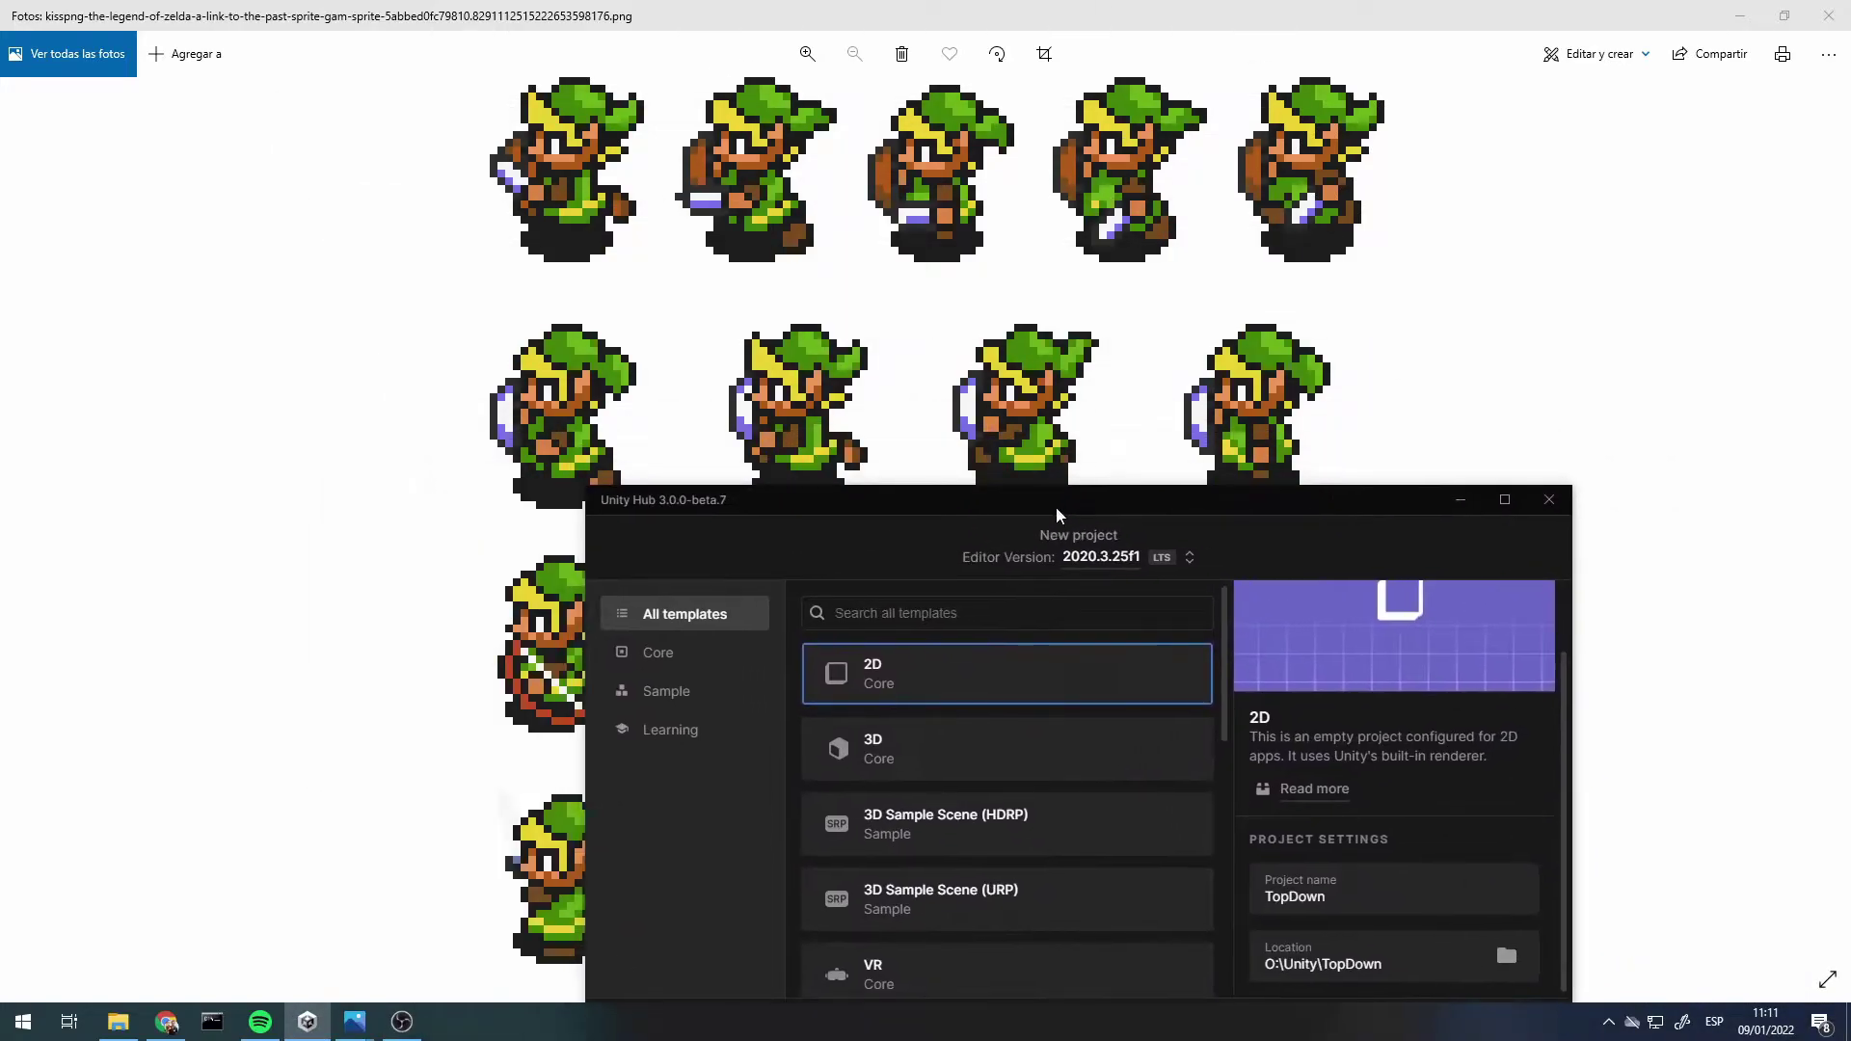
pyautogui.moveTo(1067, 508)
pyautogui.mouseDown()
pyautogui.moveTo(1059, 341)
pyautogui.moveTo(927, 161)
pyautogui.mouseUp()
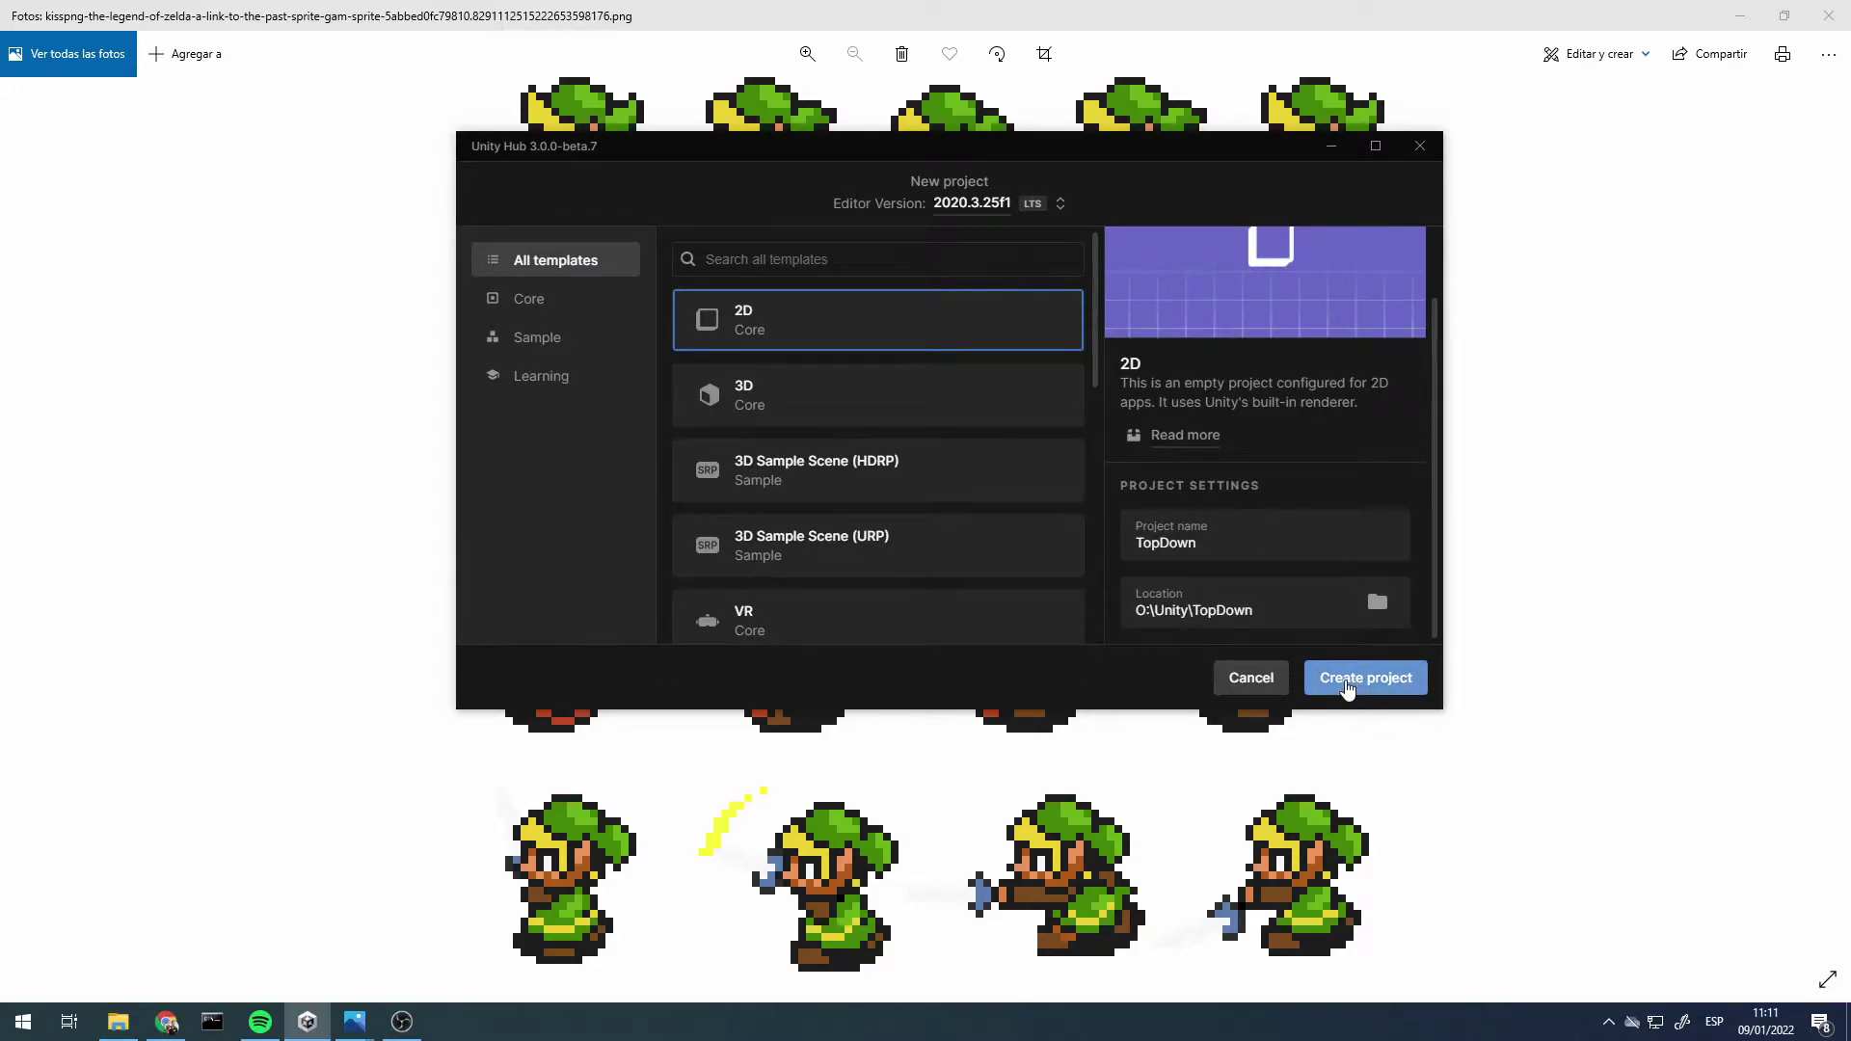
pyautogui.click(1361, 687)
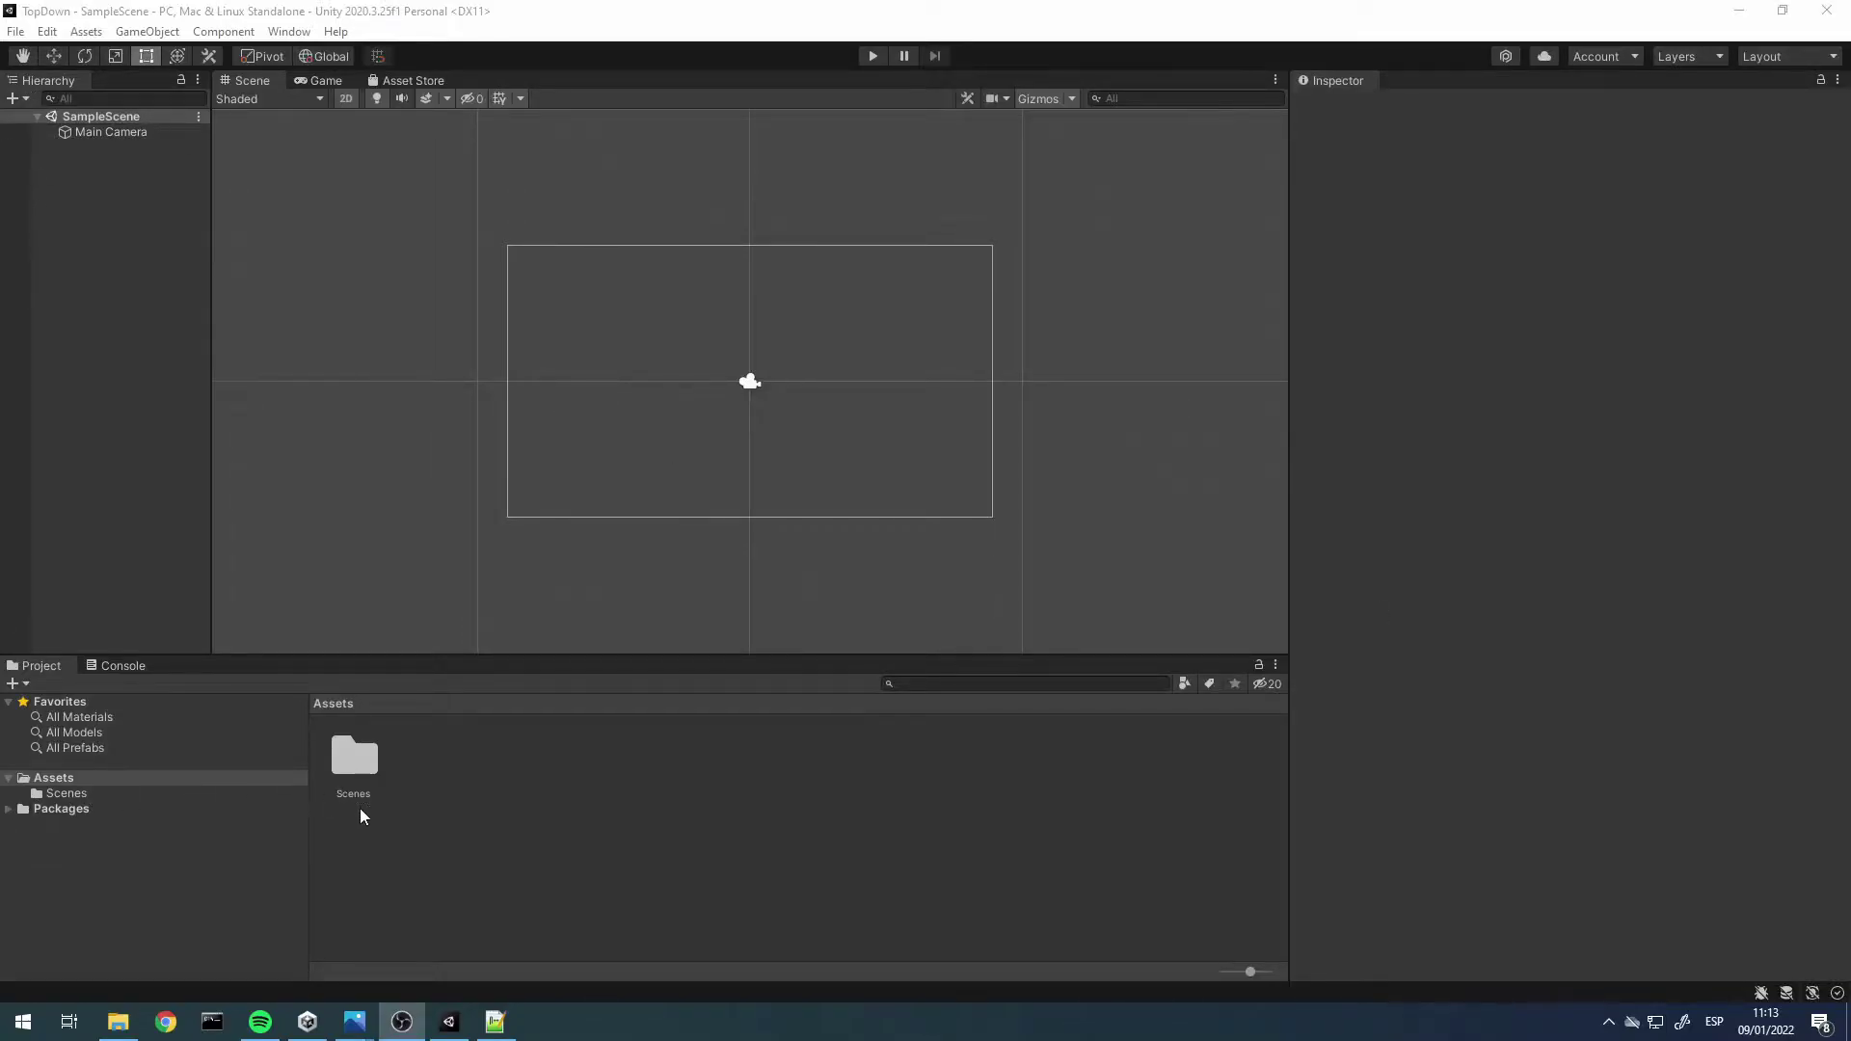
# Create a Sprites folder under Assets and open it
pyautogui.rightClick(487, 778)
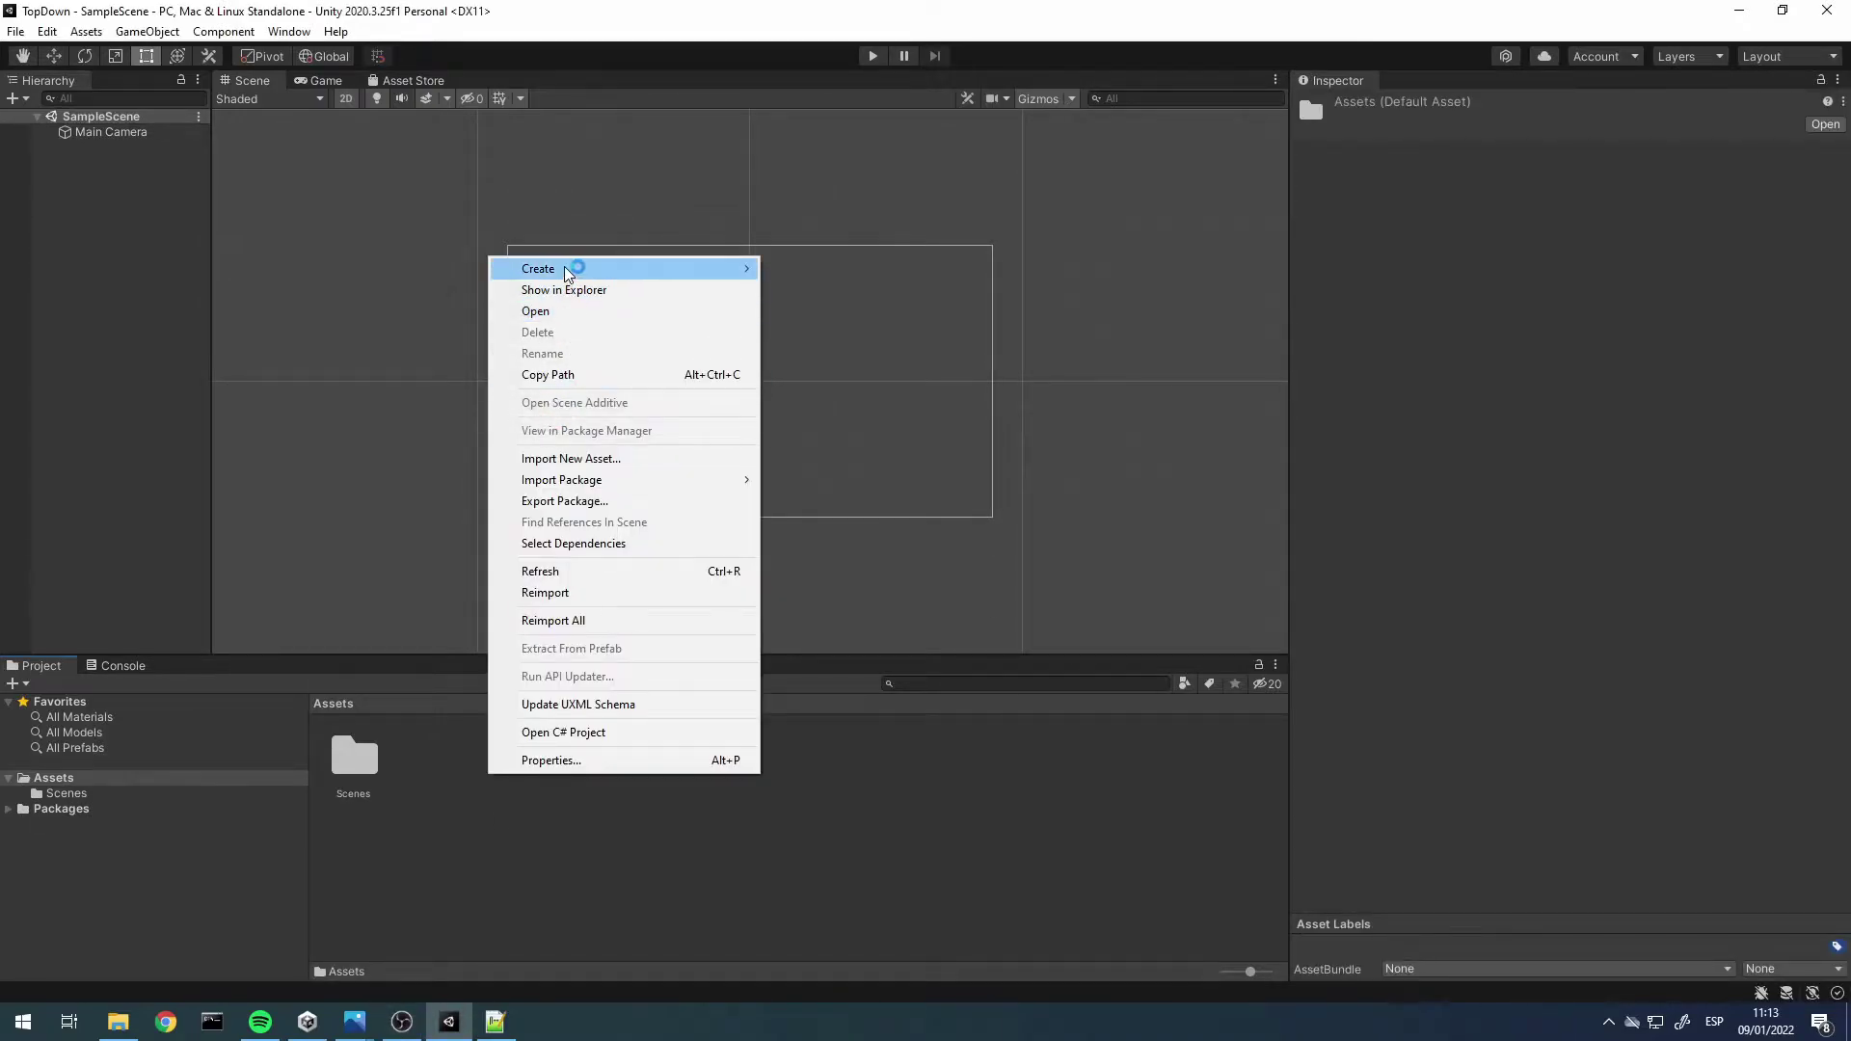
pyautogui.moveTo(570, 267)
pyautogui.click(903, 266)
pyautogui.write('Sp')
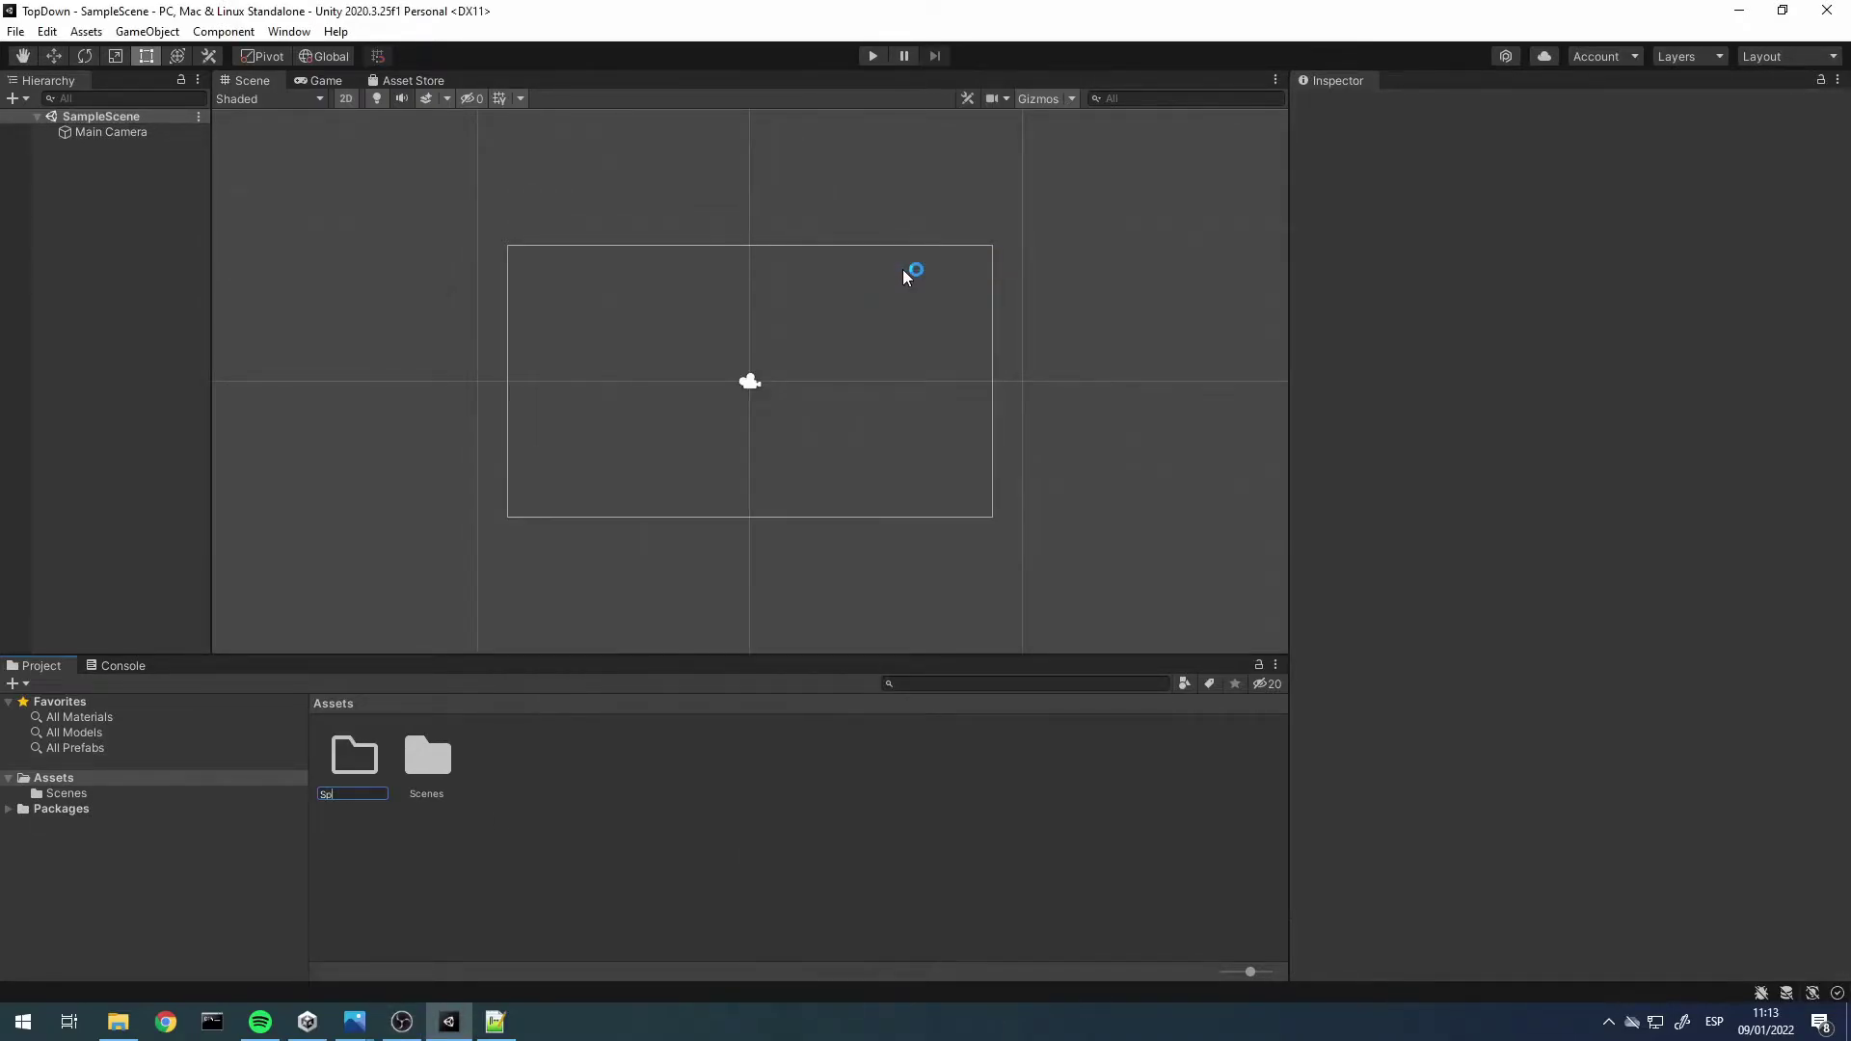
pyautogui.write('rites')
pyautogui.press('Return')
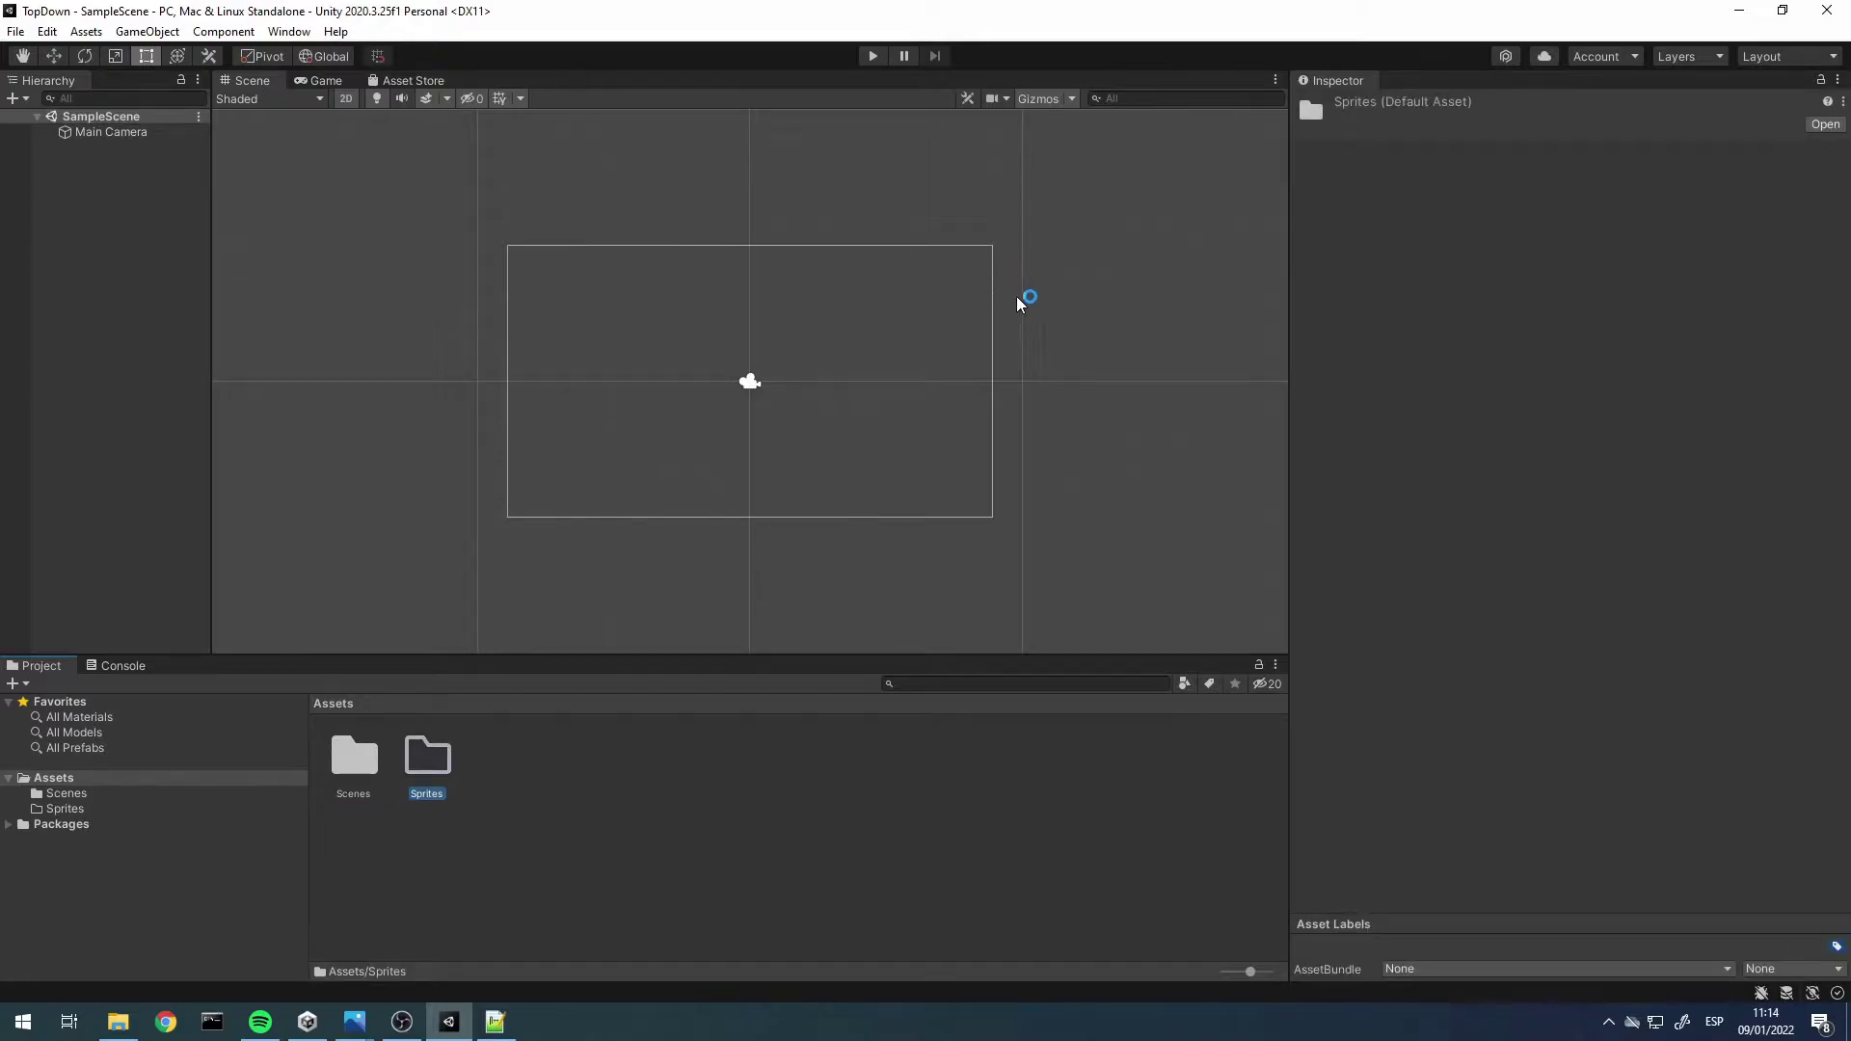
pyautogui.doubleClick(408, 763)
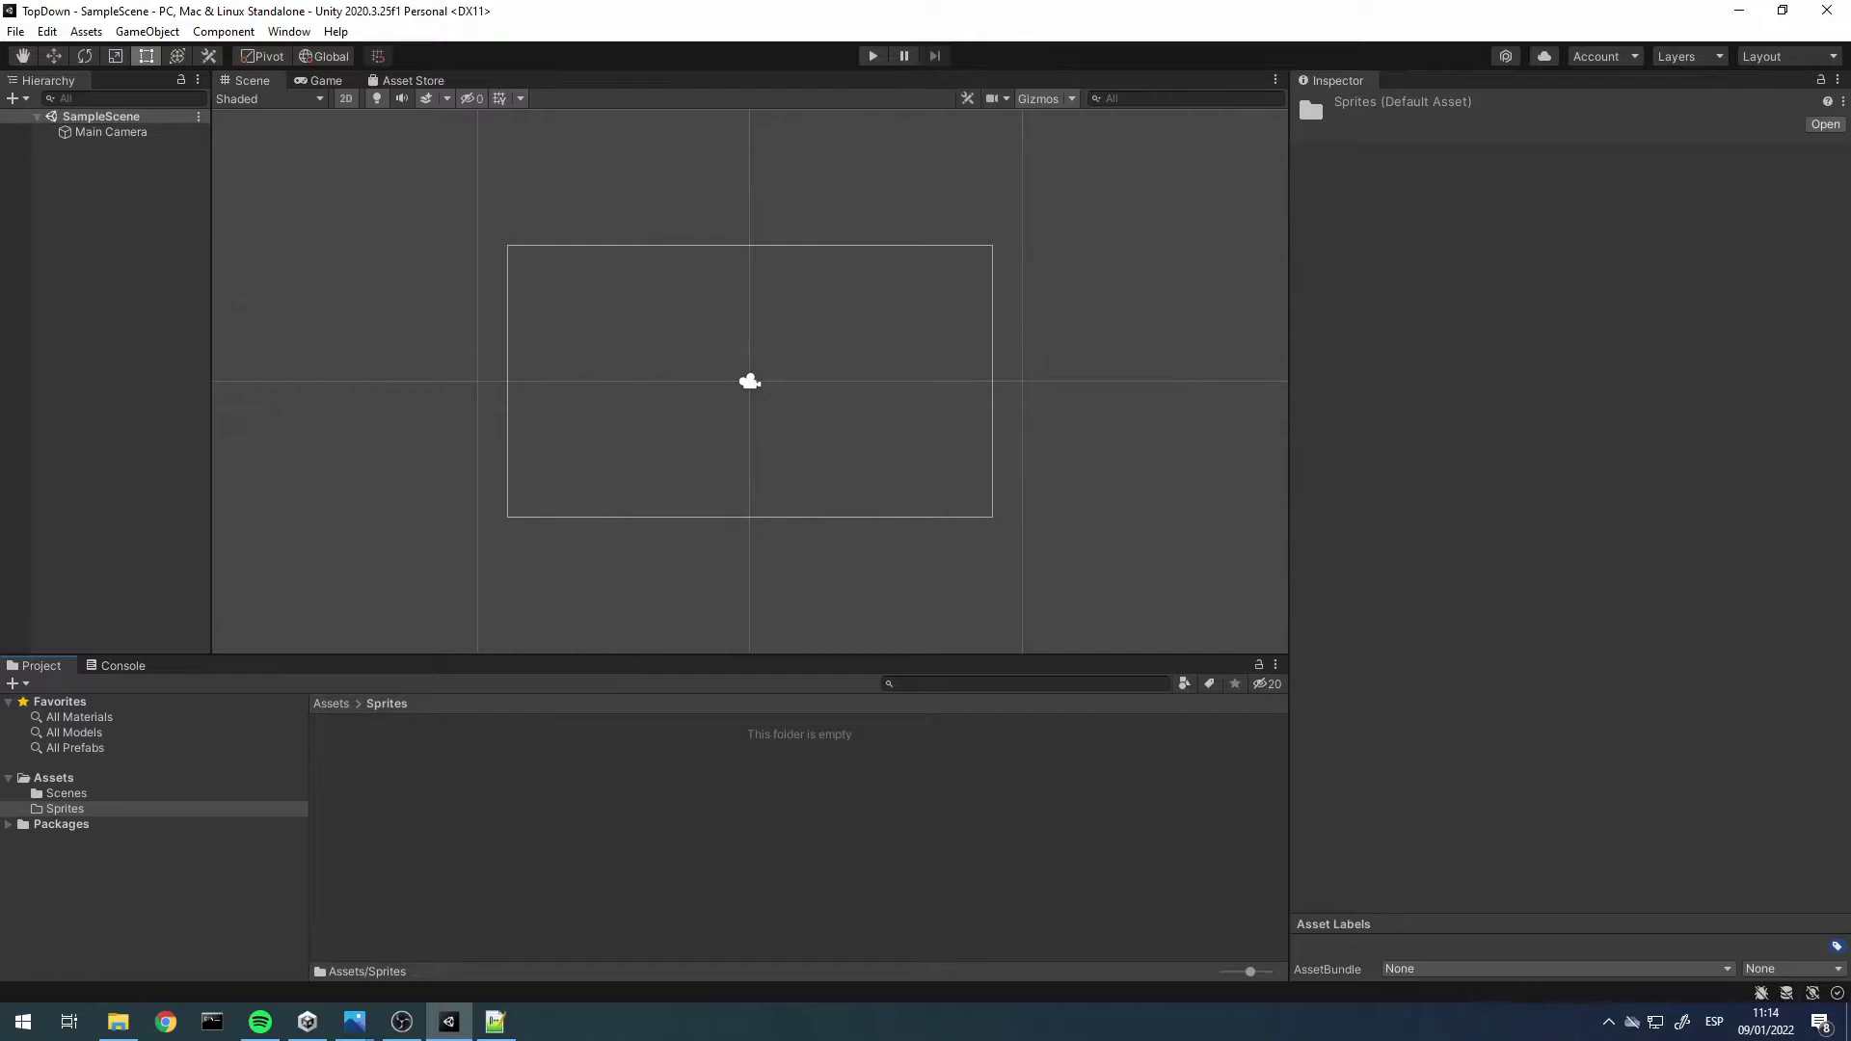
# Import the character sprite sheet into Sprites and rename it SpritesCharacter
pyautogui.click(488, 938)
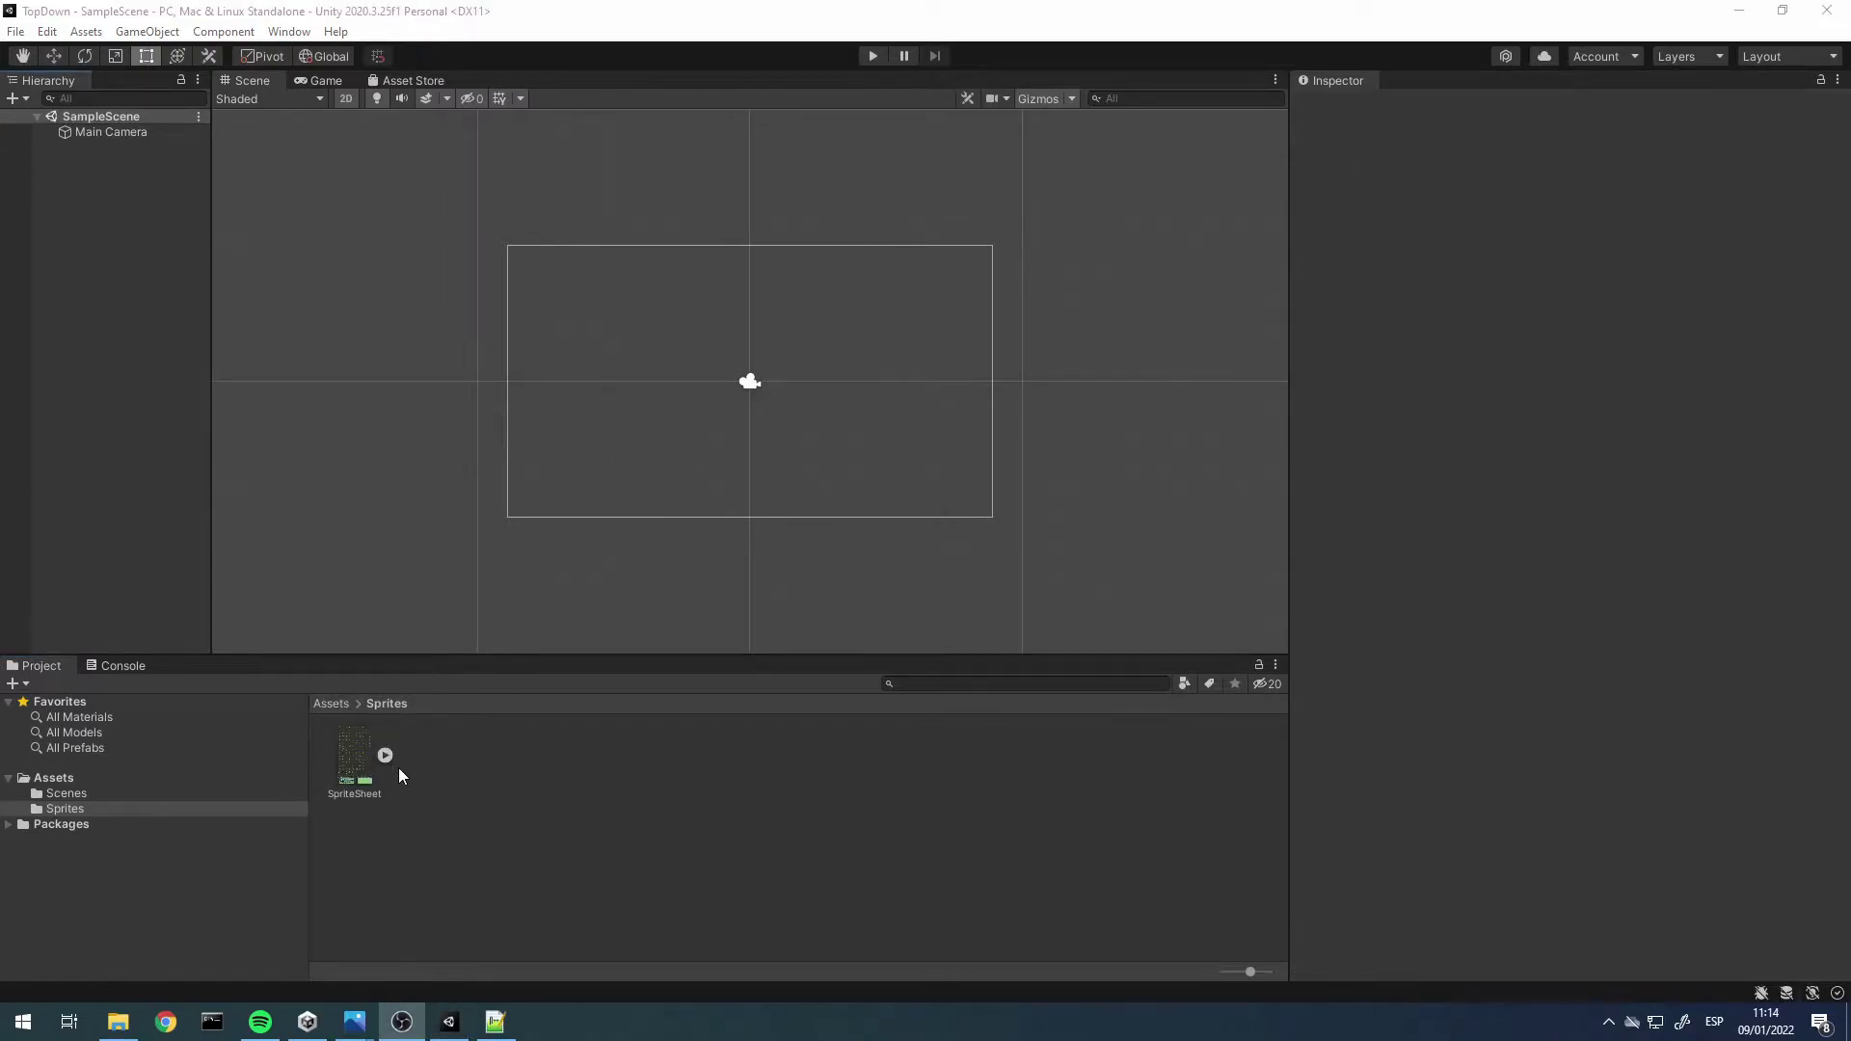
pyautogui.click(355, 761)
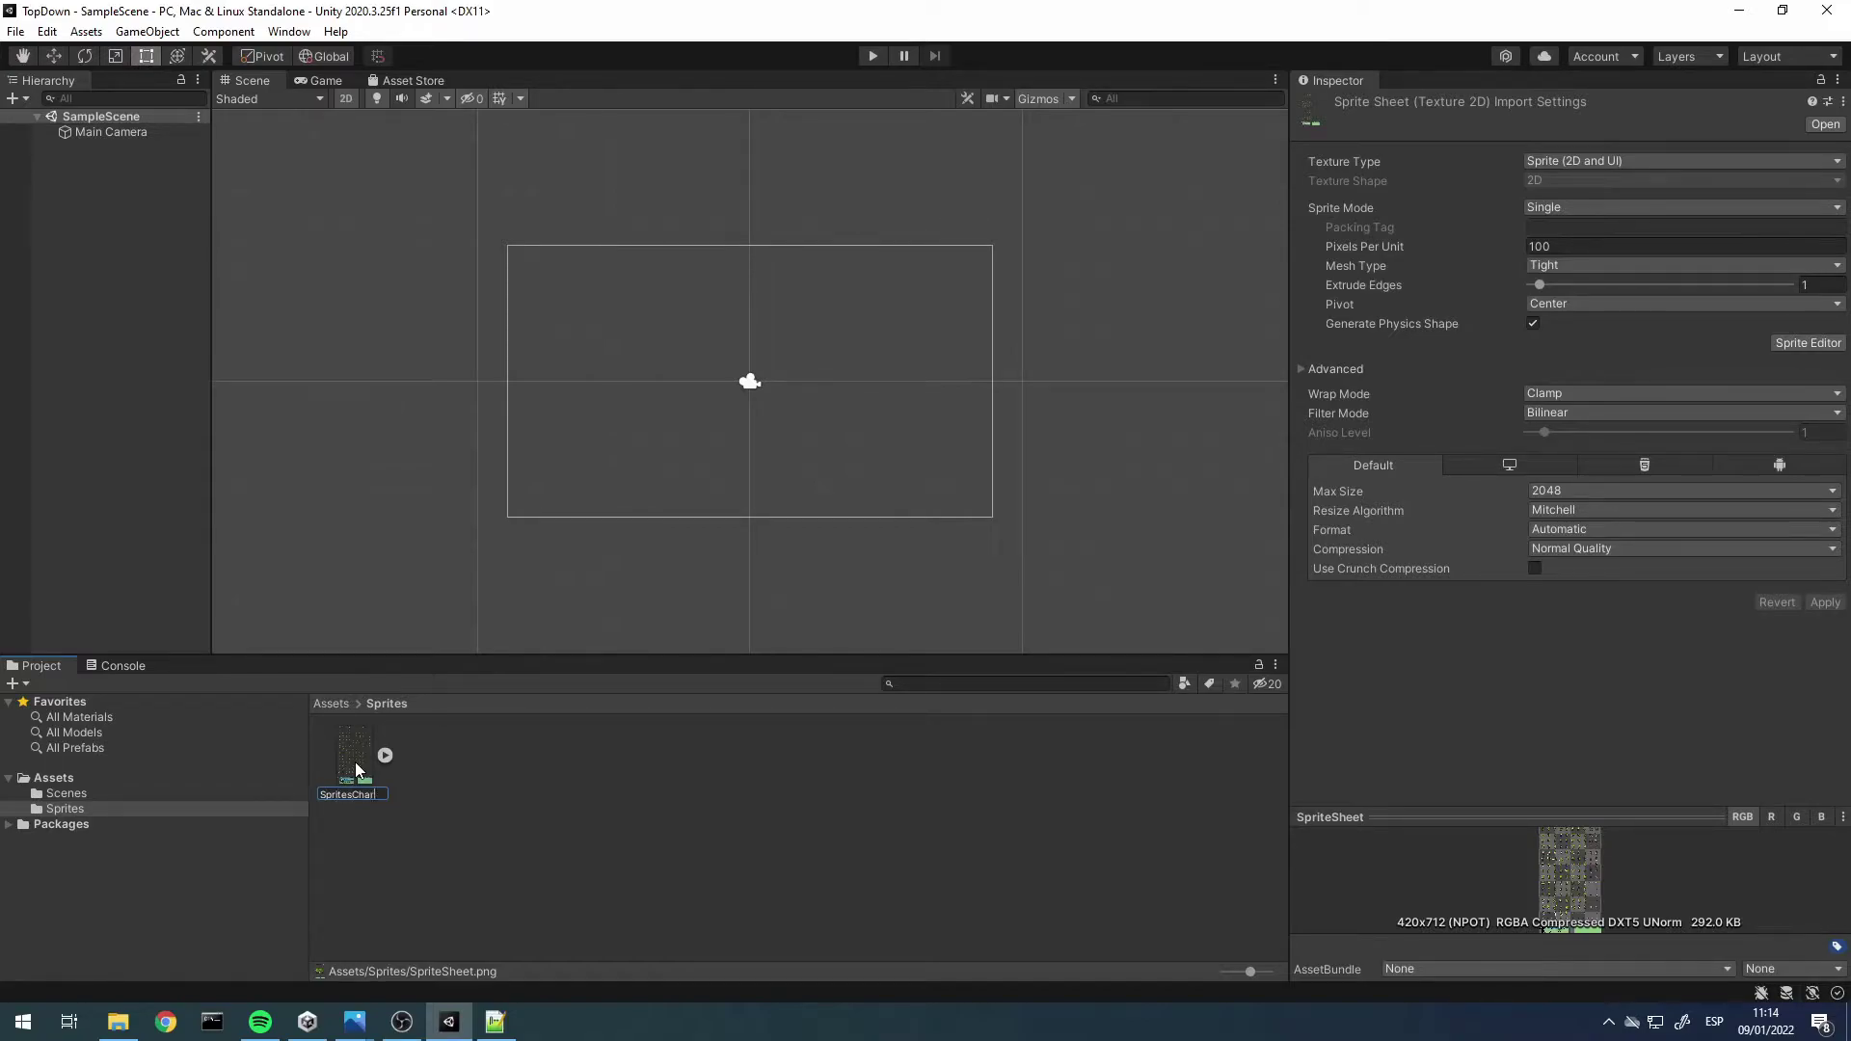
pyautogui.write('acter')
pyautogui.press('Return')
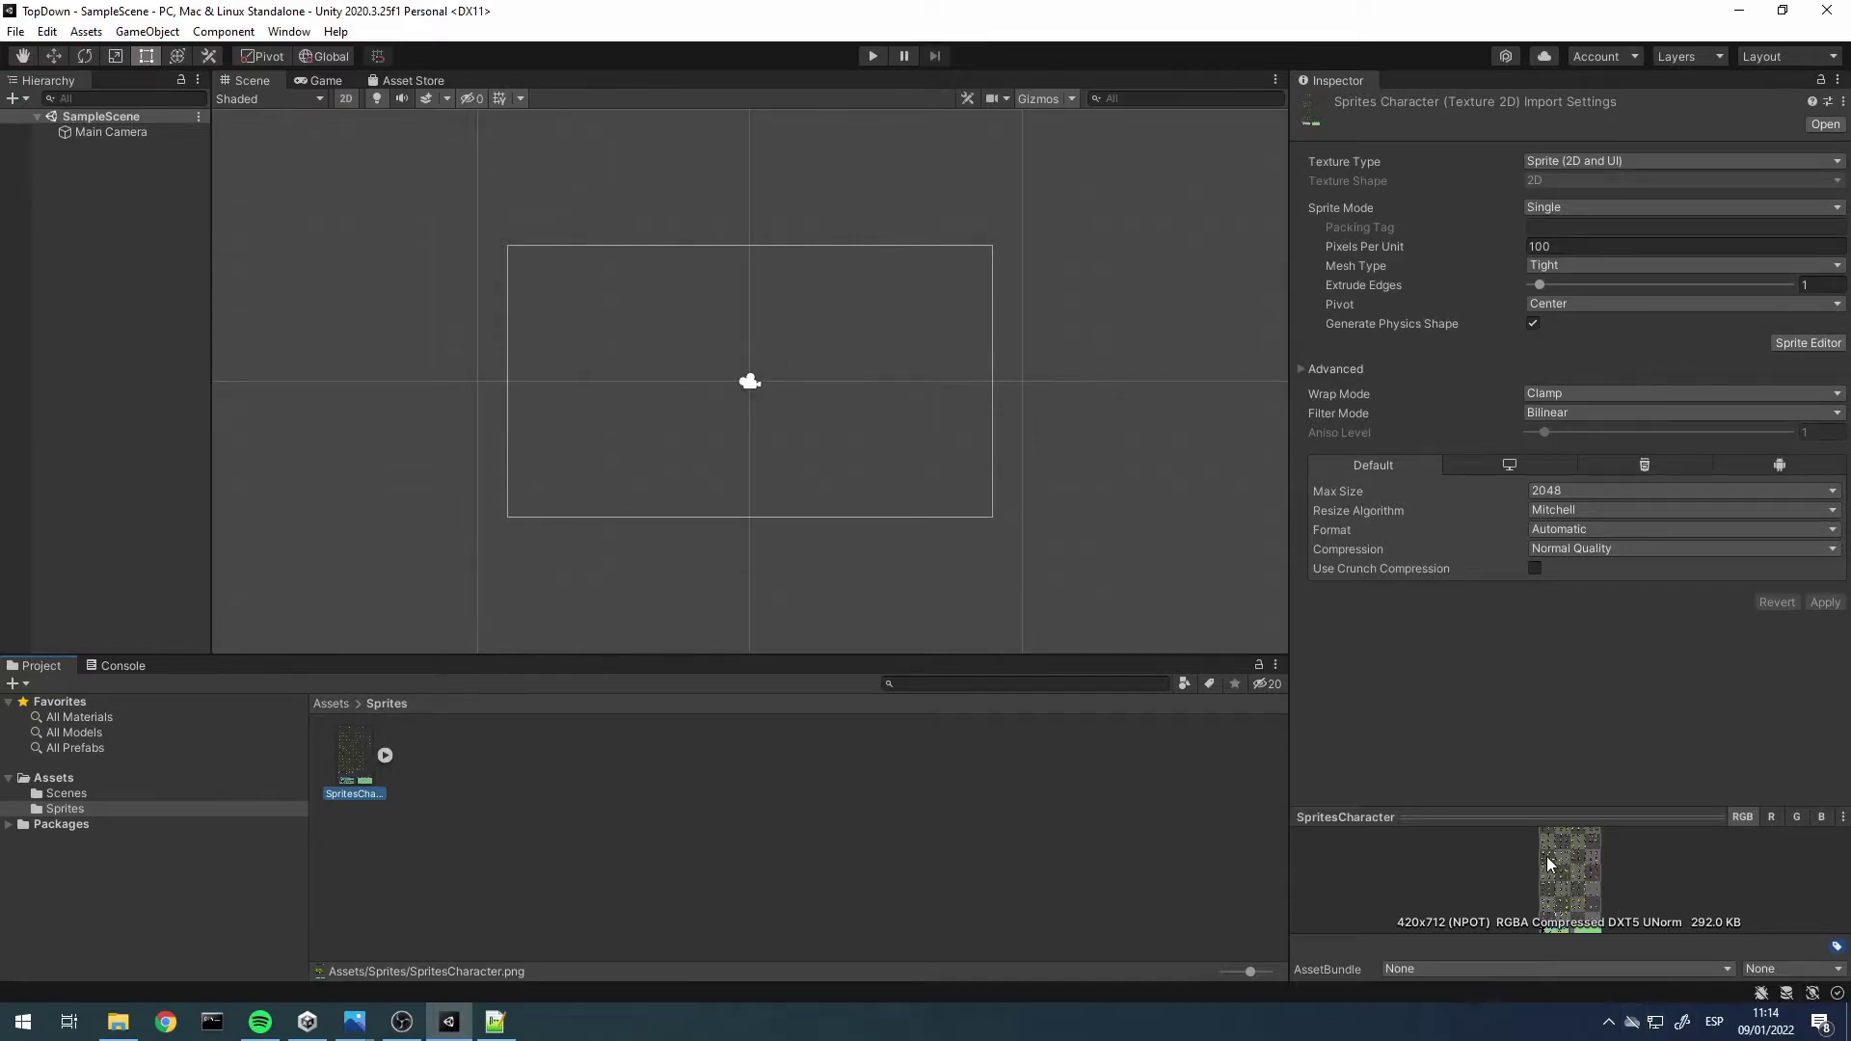
# Set the SpritesCharacter Sprite Mode to Multiple and apply the import settings
pyautogui.click(384, 755)
pyautogui.click(385, 755)
pyautogui.click(1649, 206)
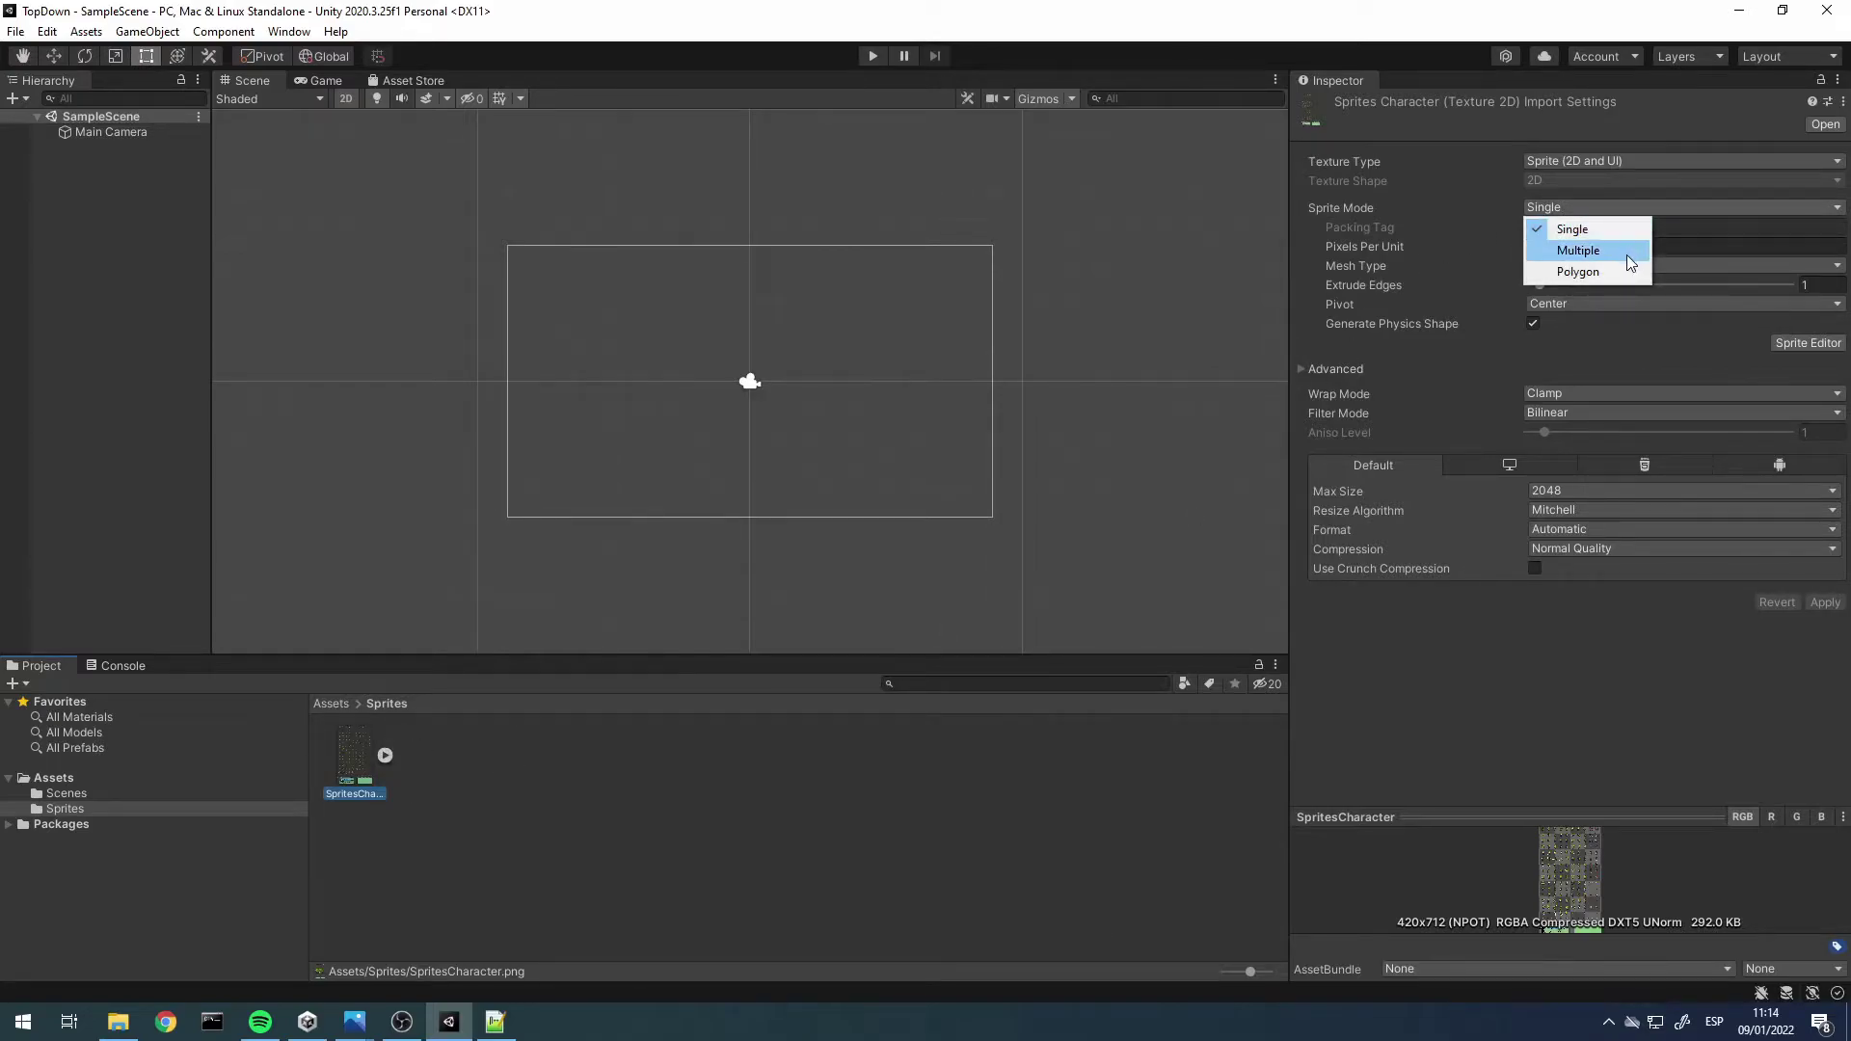
pyautogui.click(1630, 249)
pyautogui.click(1825, 583)
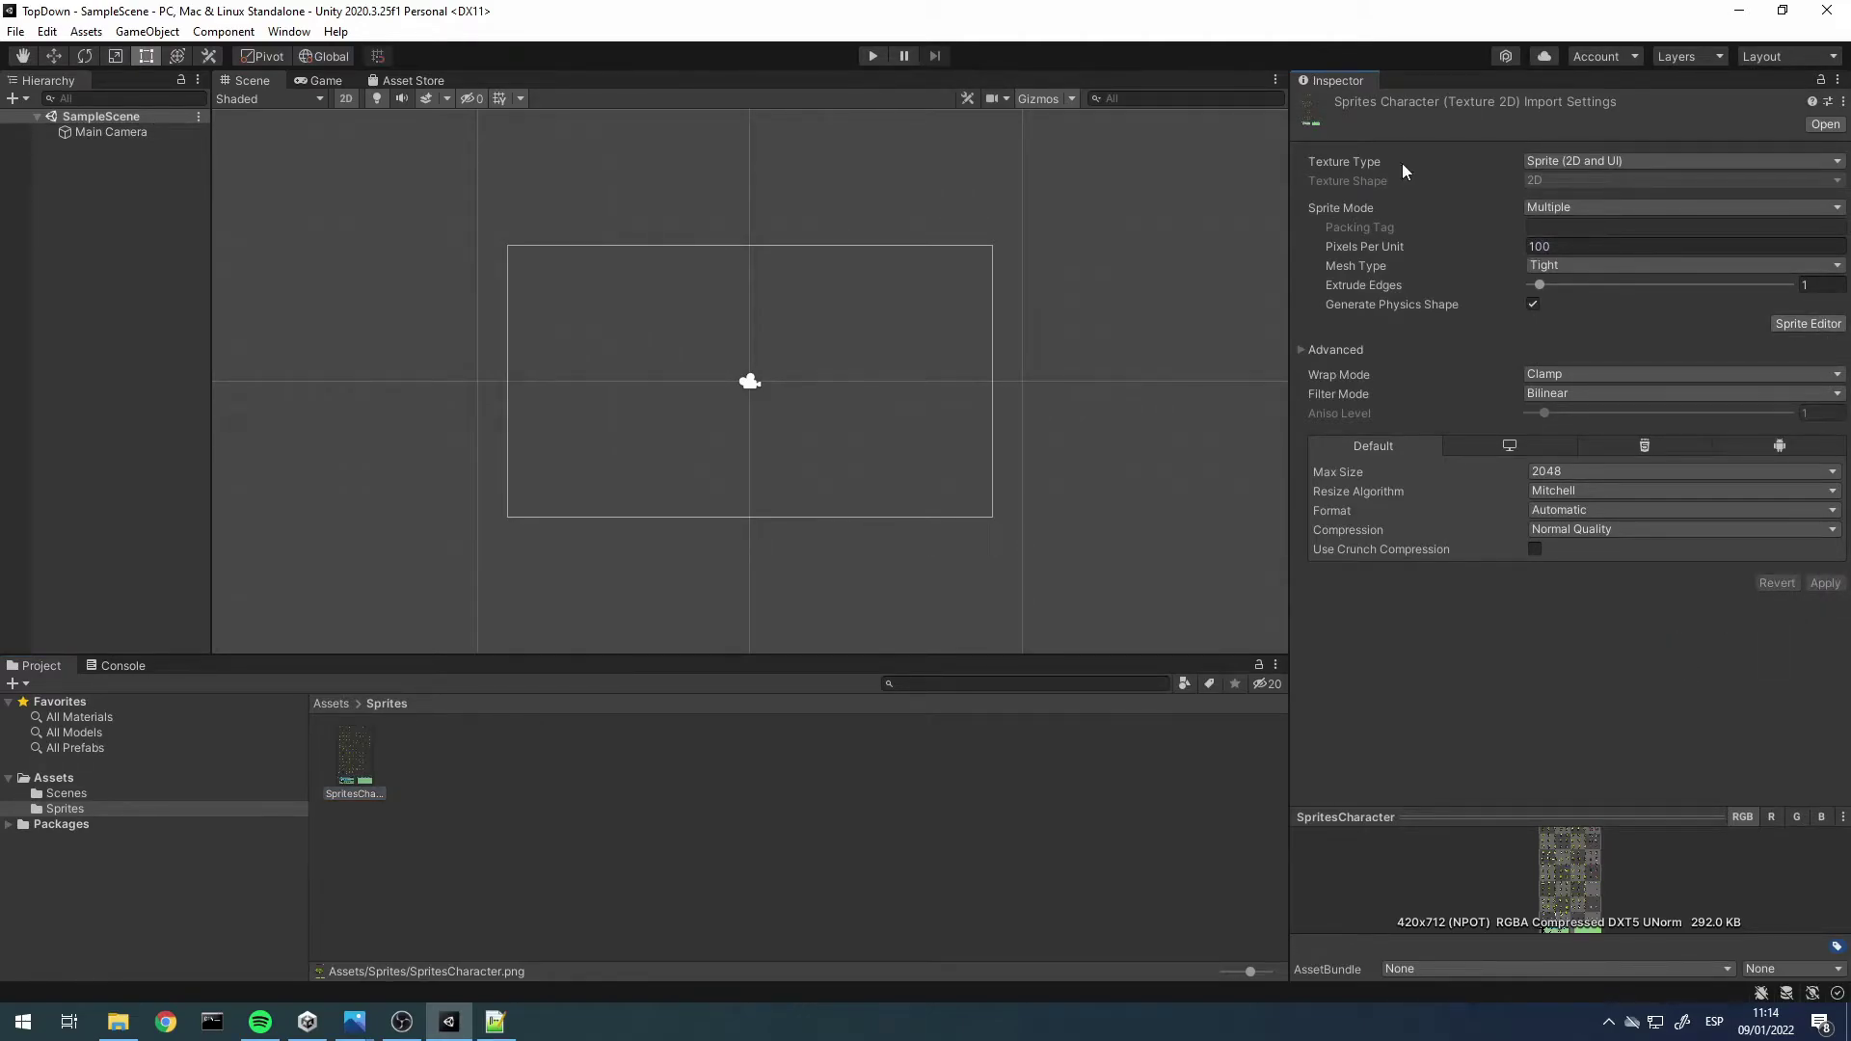
# Auto-slice SpritesCharacter in the Sprite Editor, apply the slices and close the editor
pyautogui.click(1808, 326)
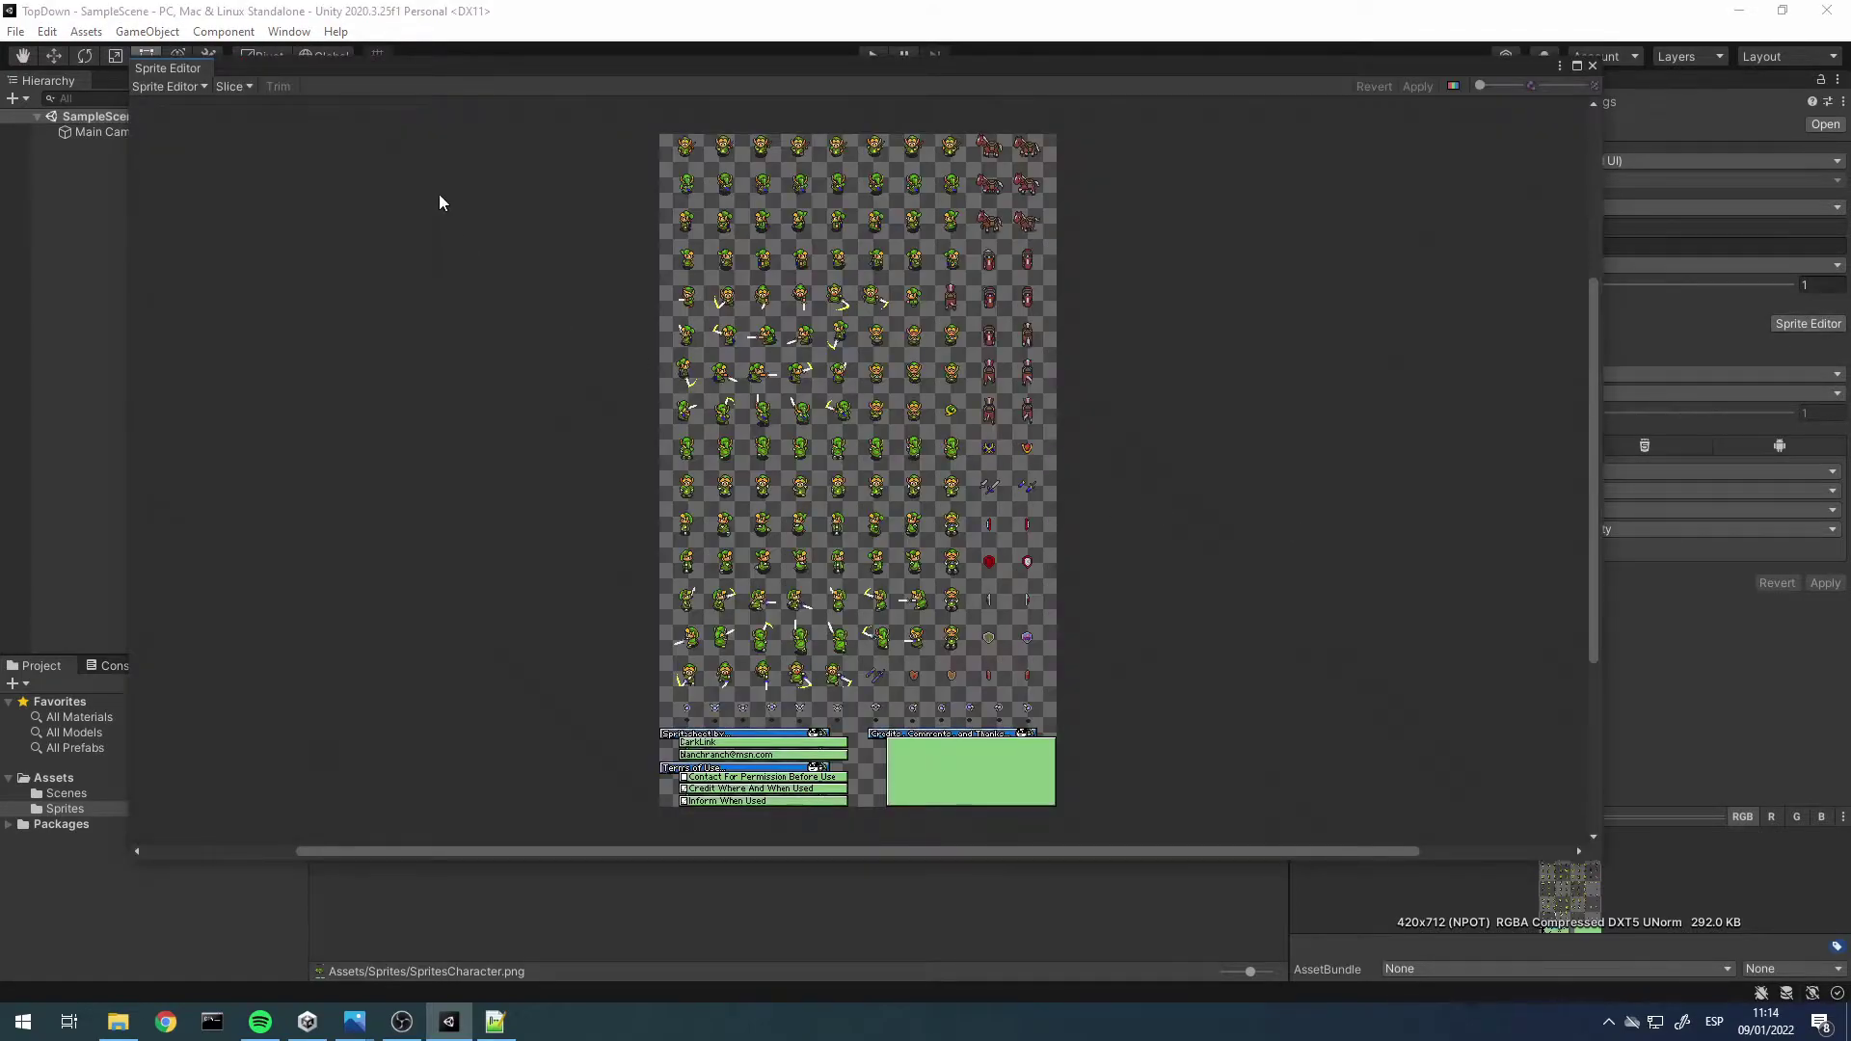
pyautogui.click(231, 87)
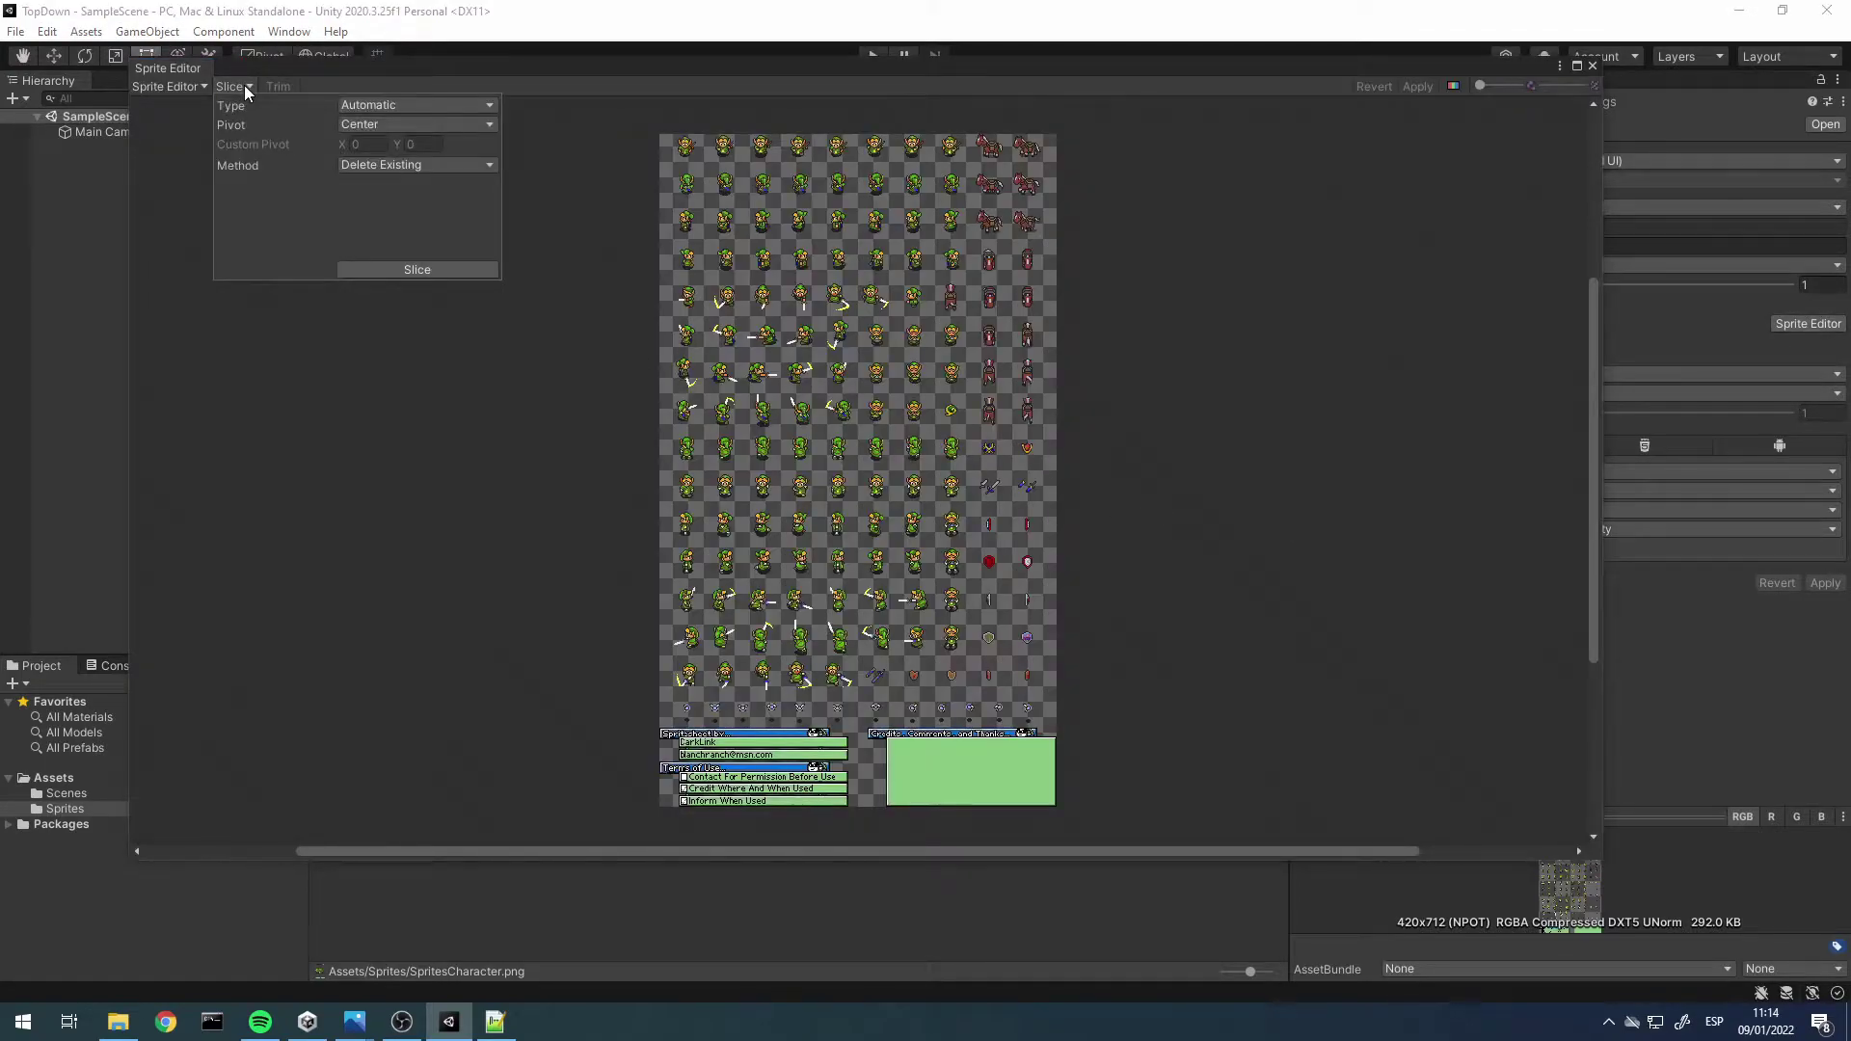
pyautogui.click(449, 269)
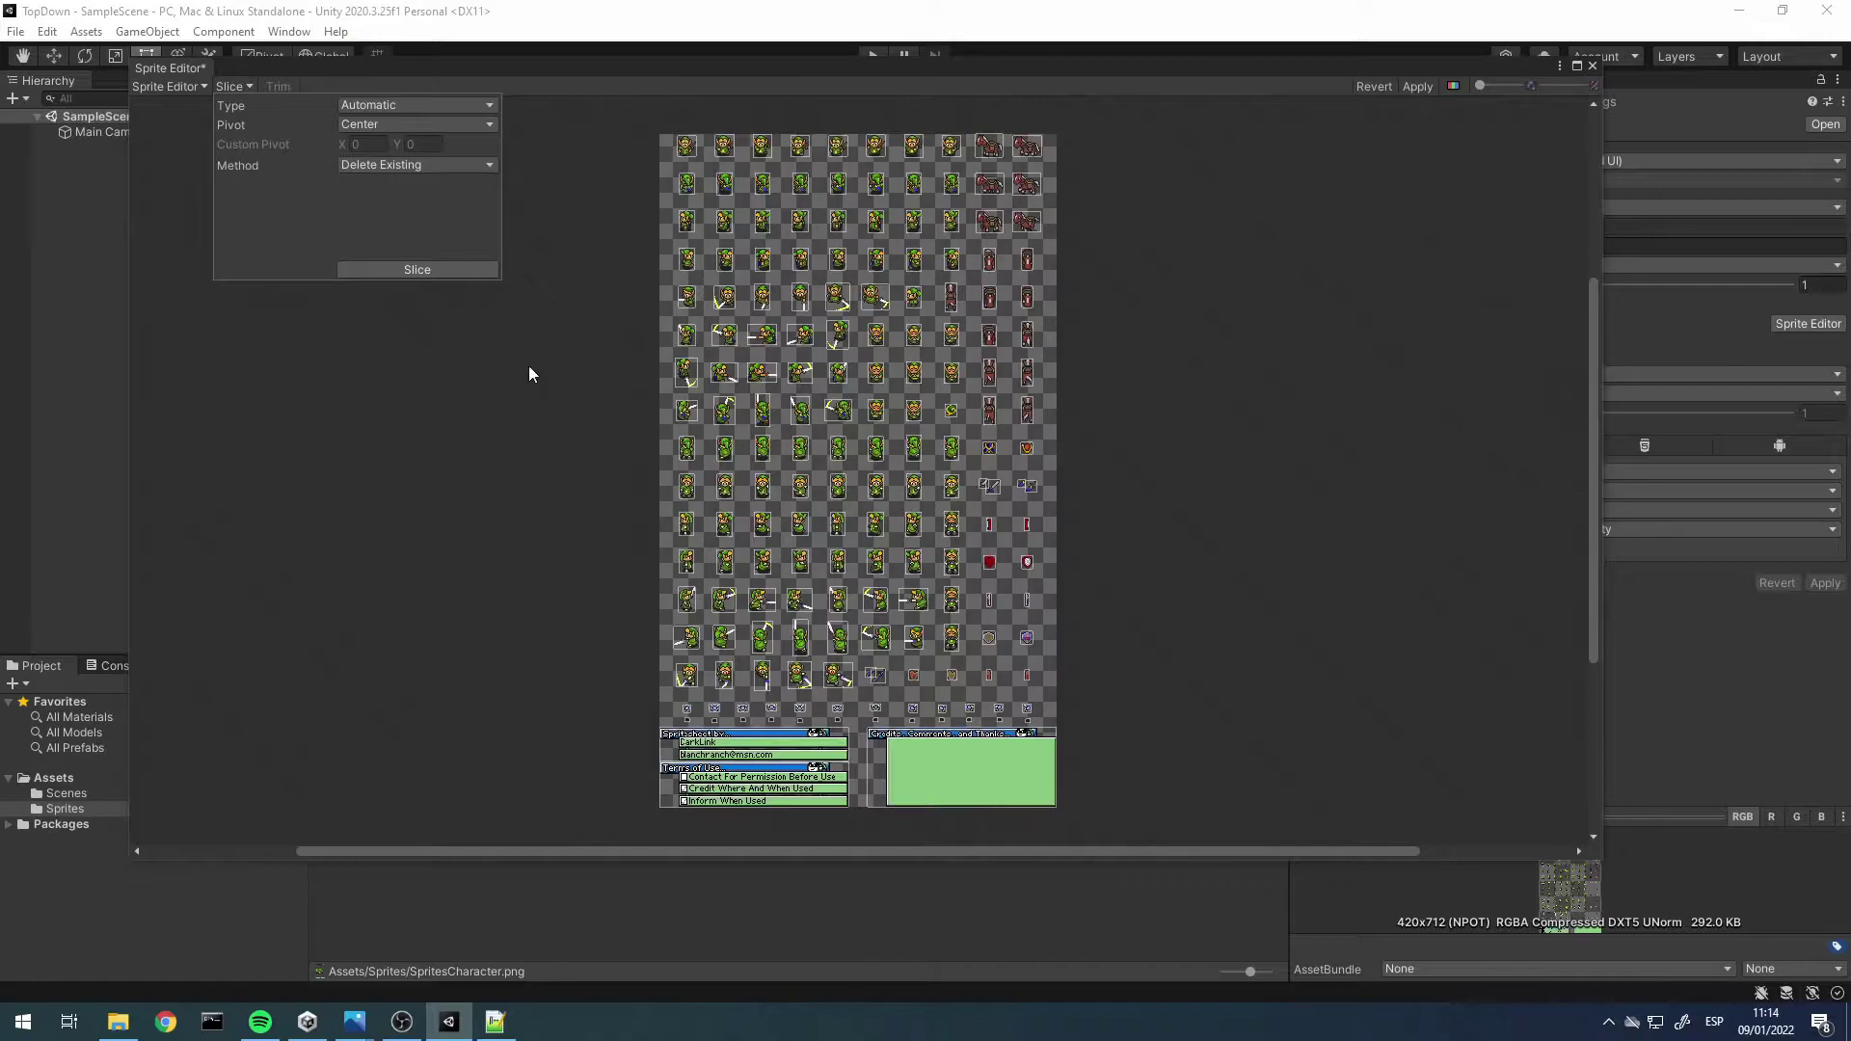
pyautogui.click(1414, 93)
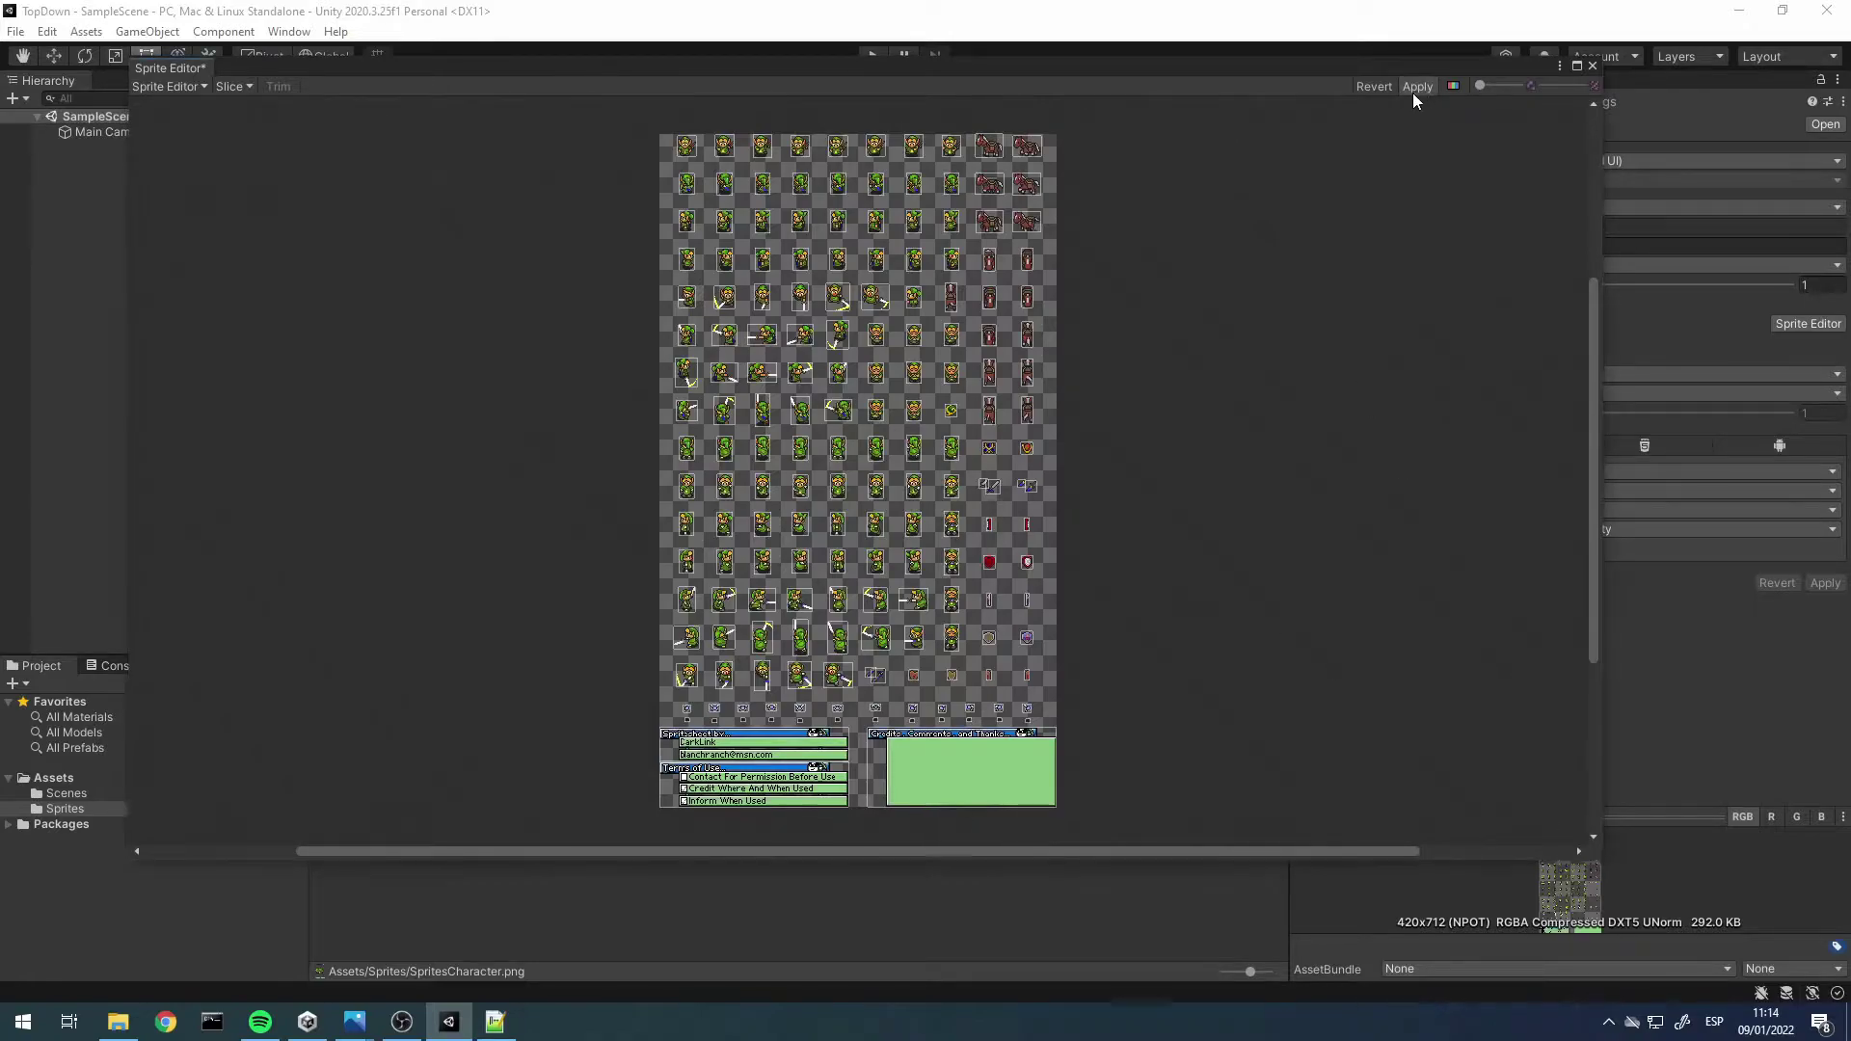
pyautogui.click(1592, 66)
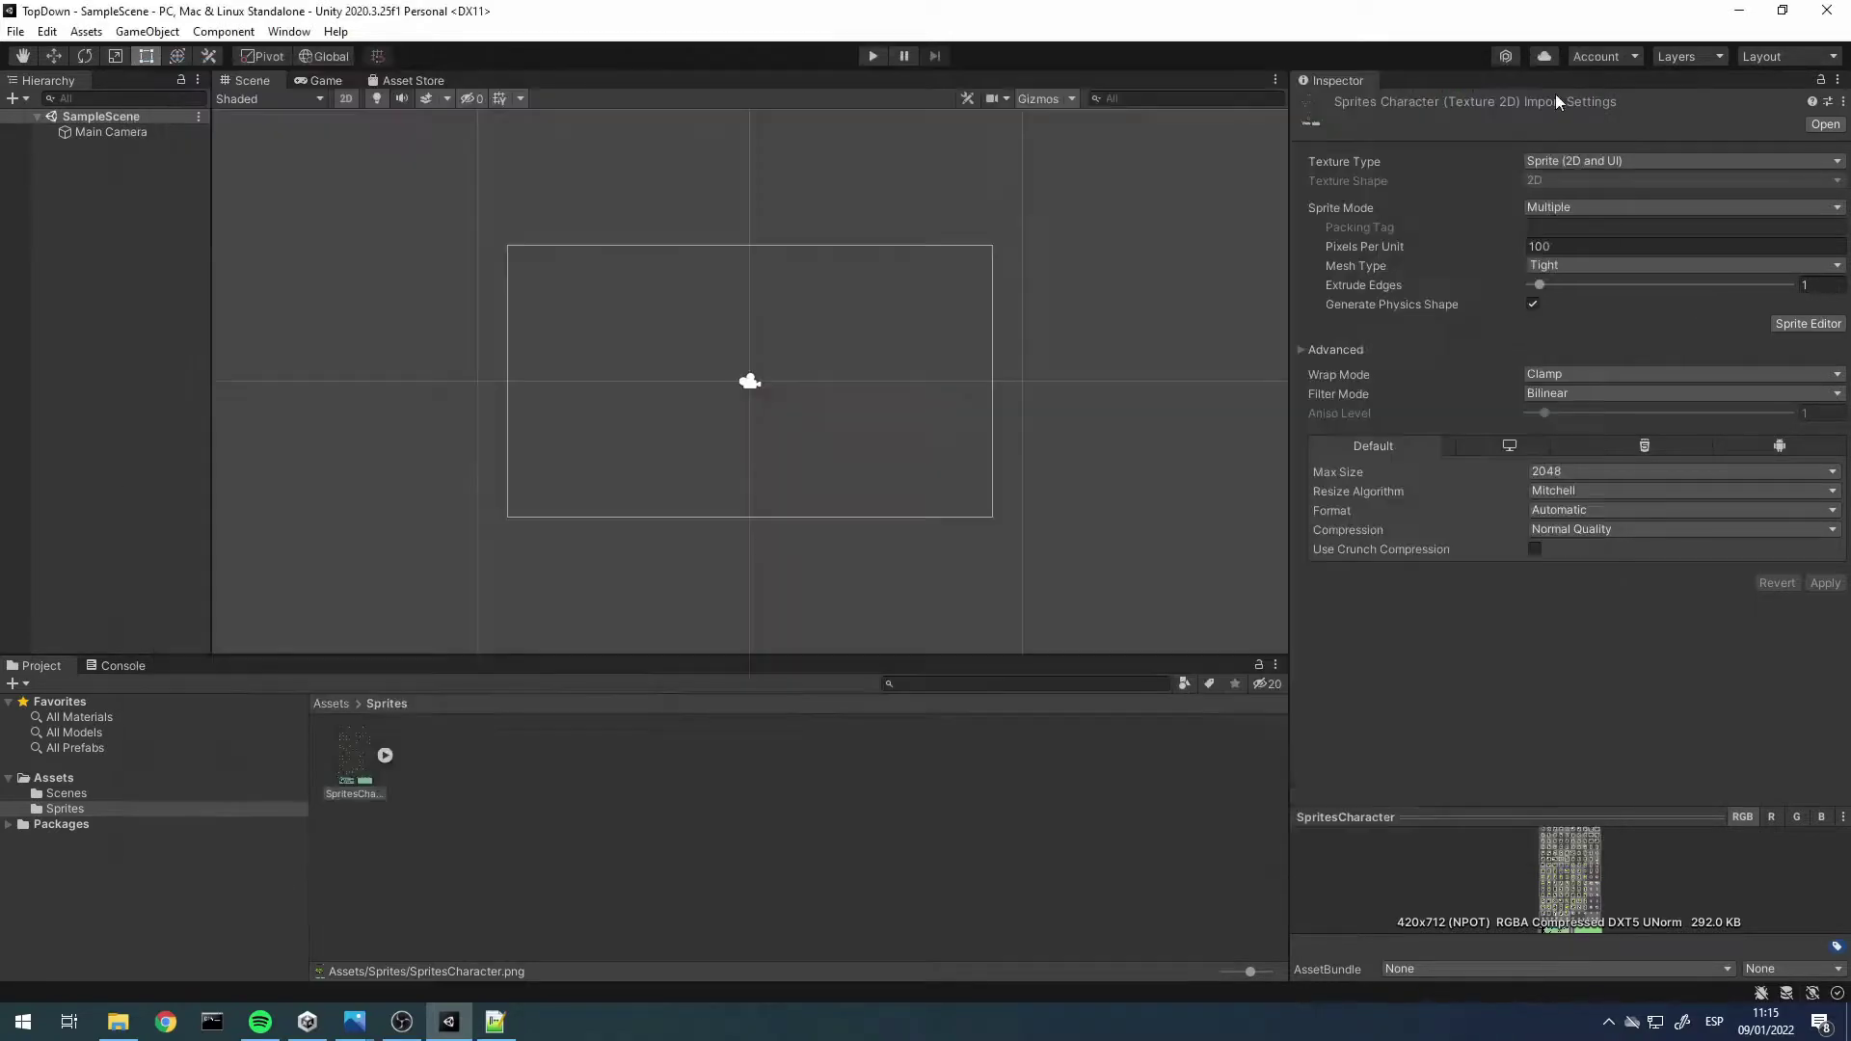
# Expand the sliced sheet and browse the frames starting at SpritesCharacter_30
pyautogui.click(385, 756)
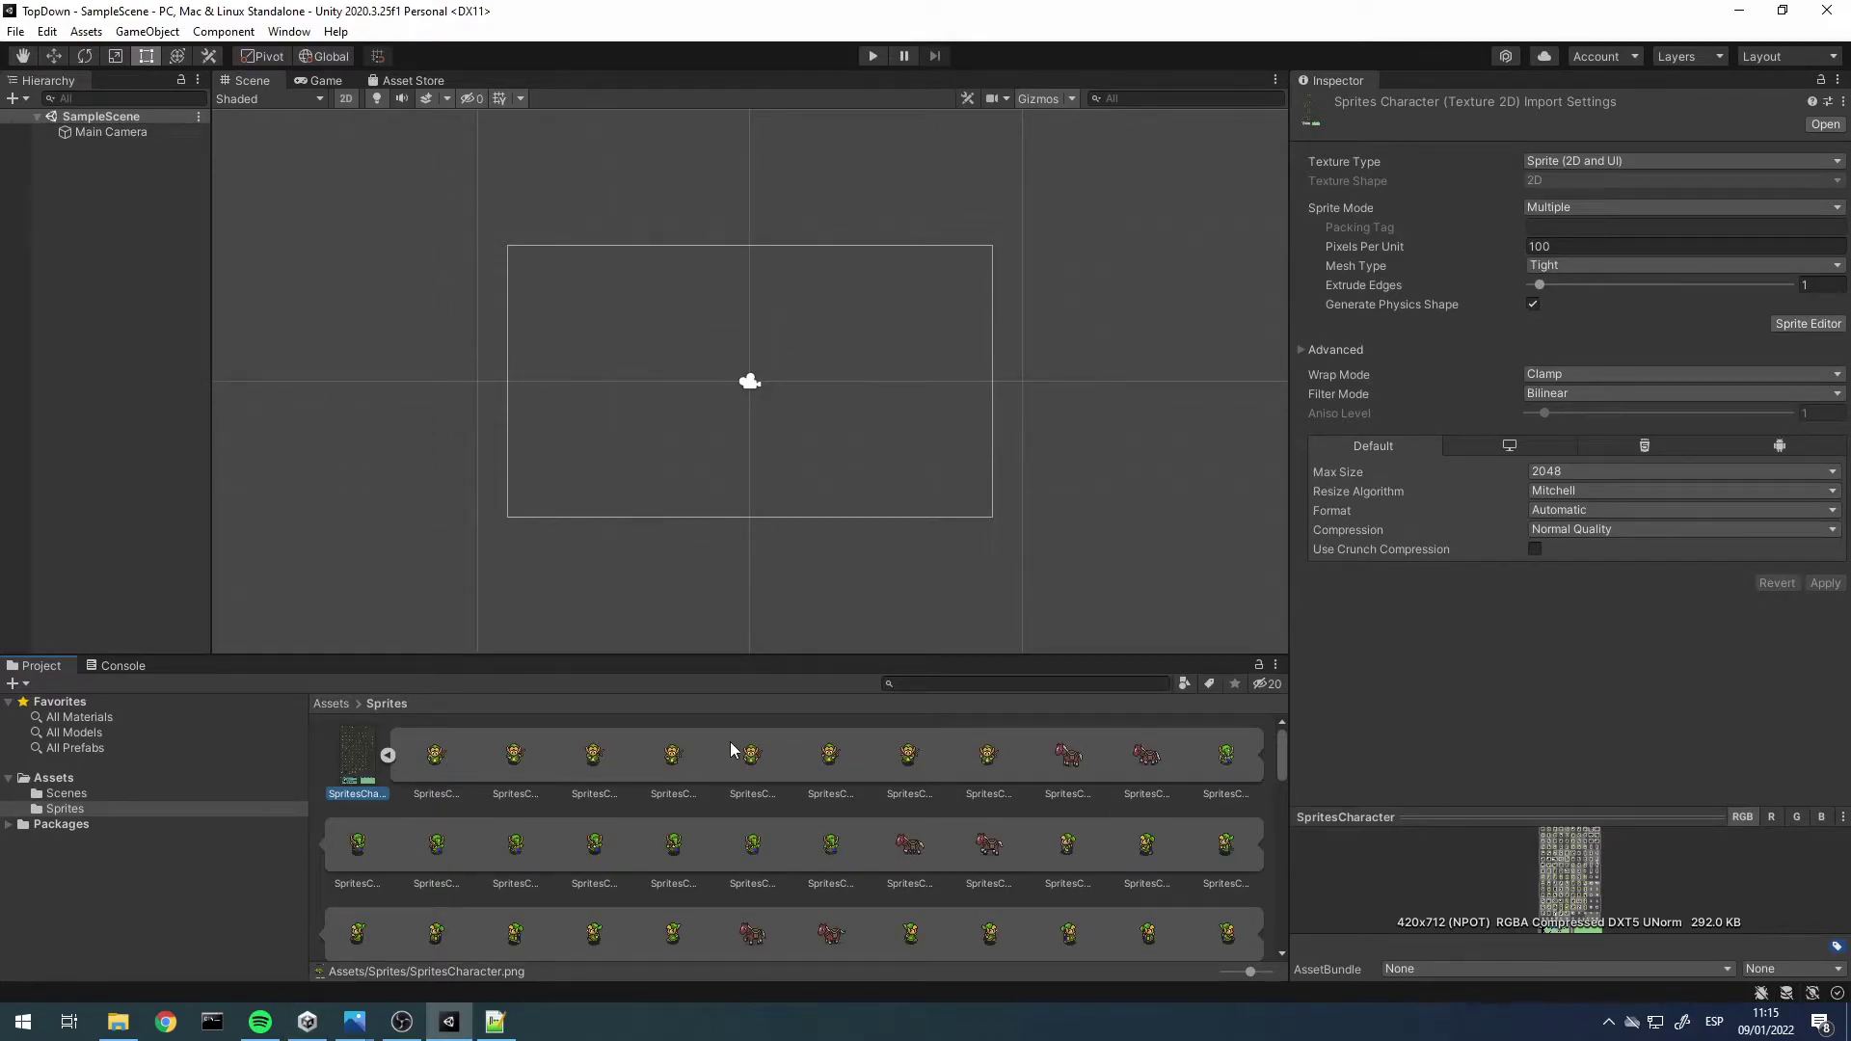
pyautogui.scroll(-1, 691, 790)
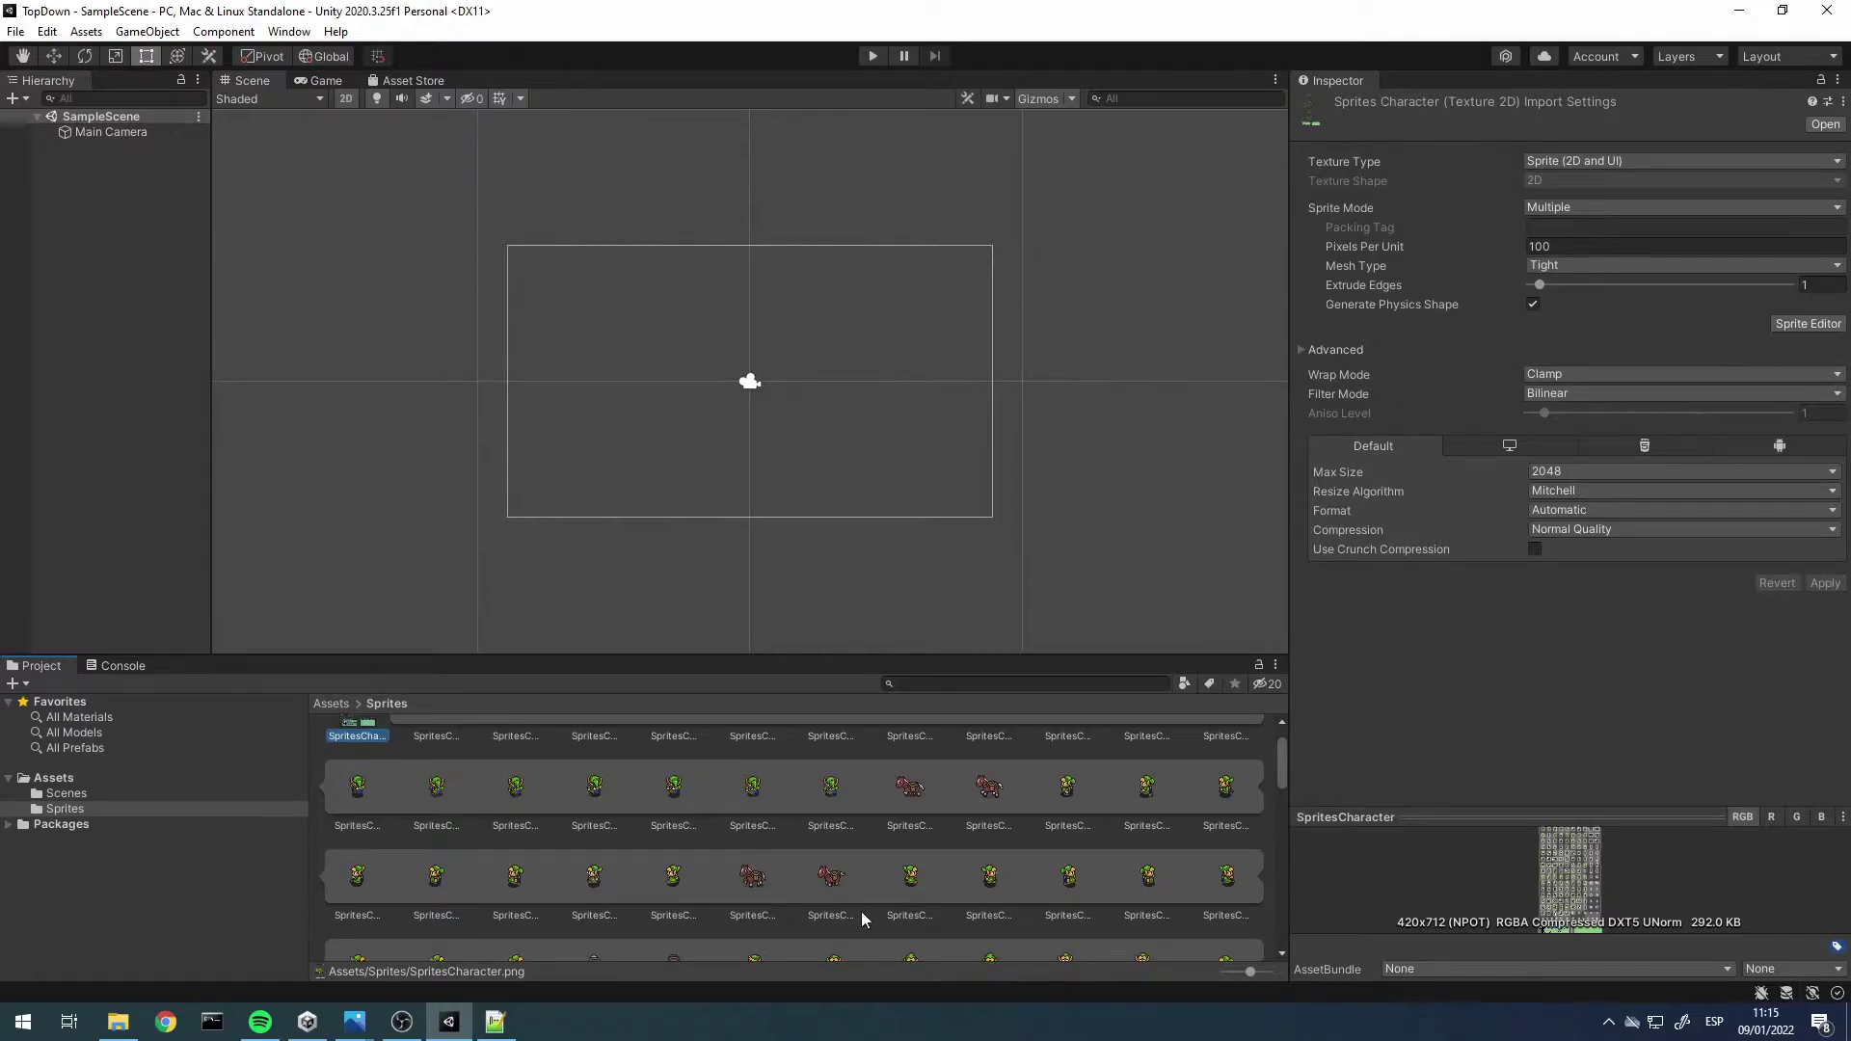
pyautogui.click(911, 913)
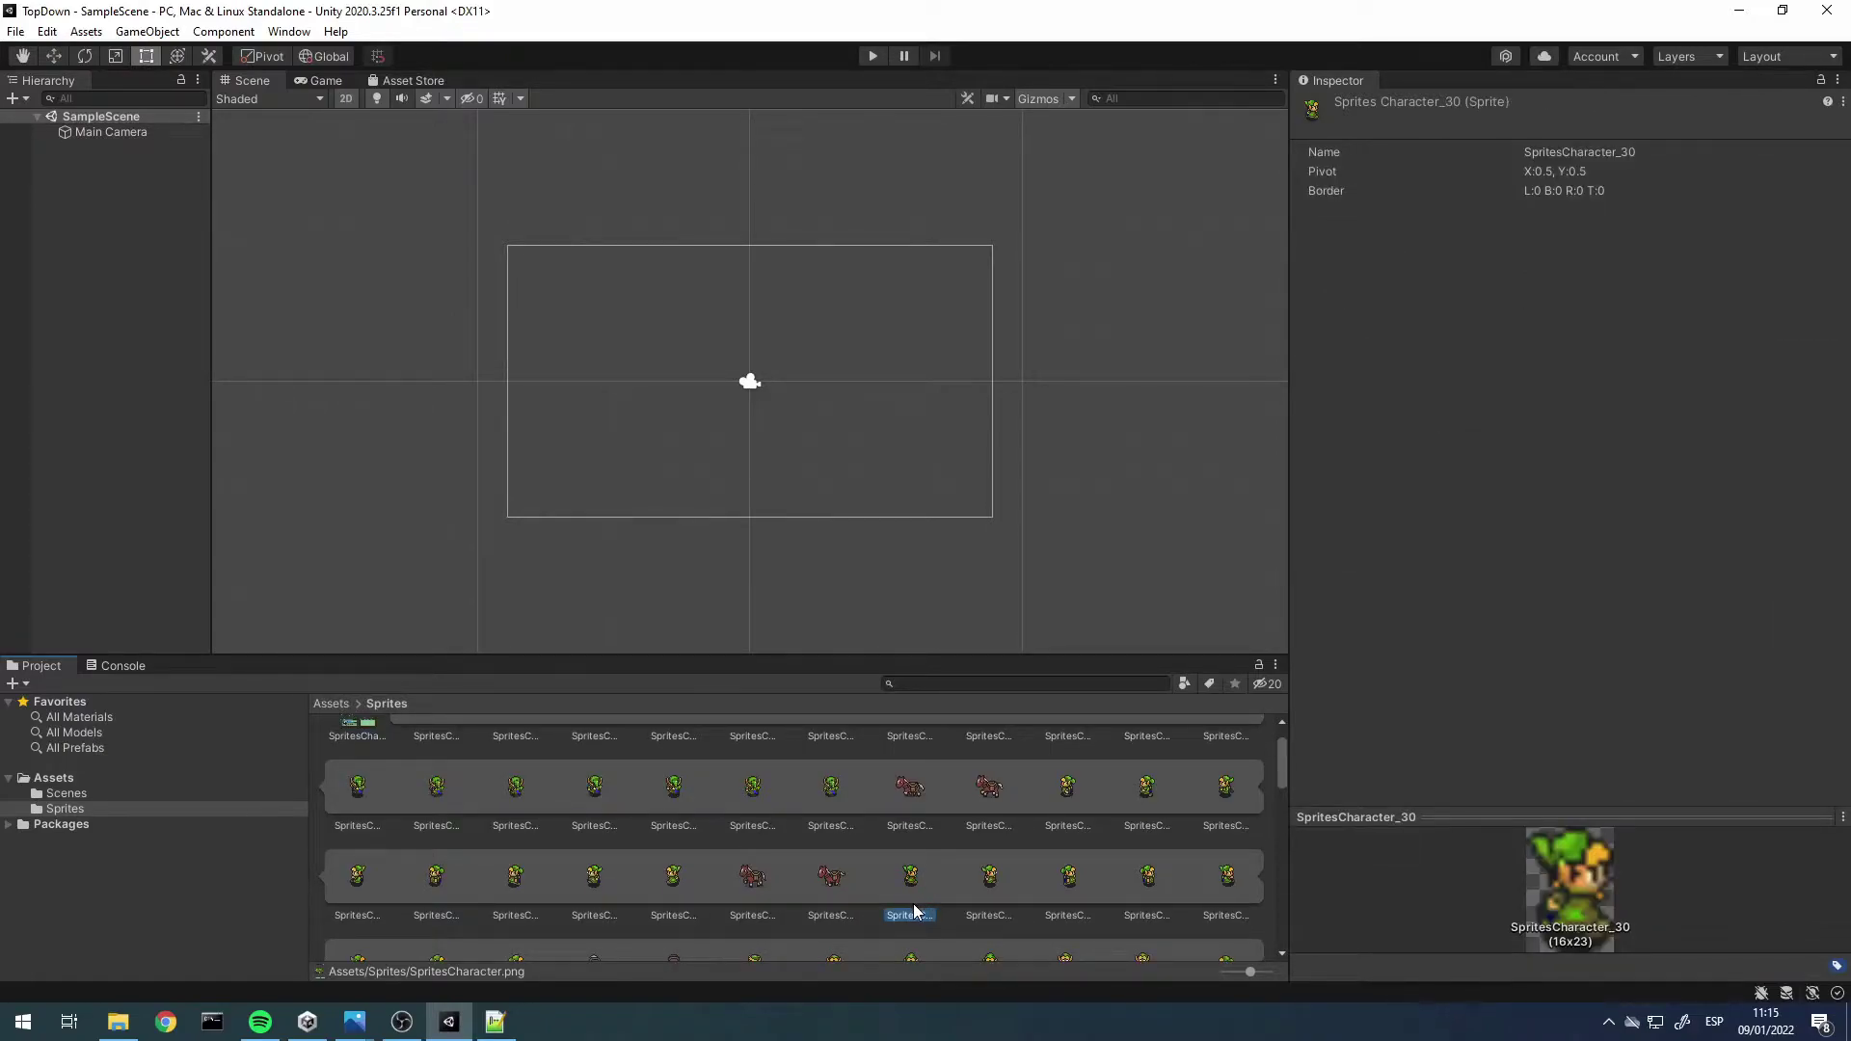
pyautogui.press('Right')
pyautogui.press('Right')
pyautogui.press('Right')
pyautogui.press('Right')
pyautogui.press('Right')
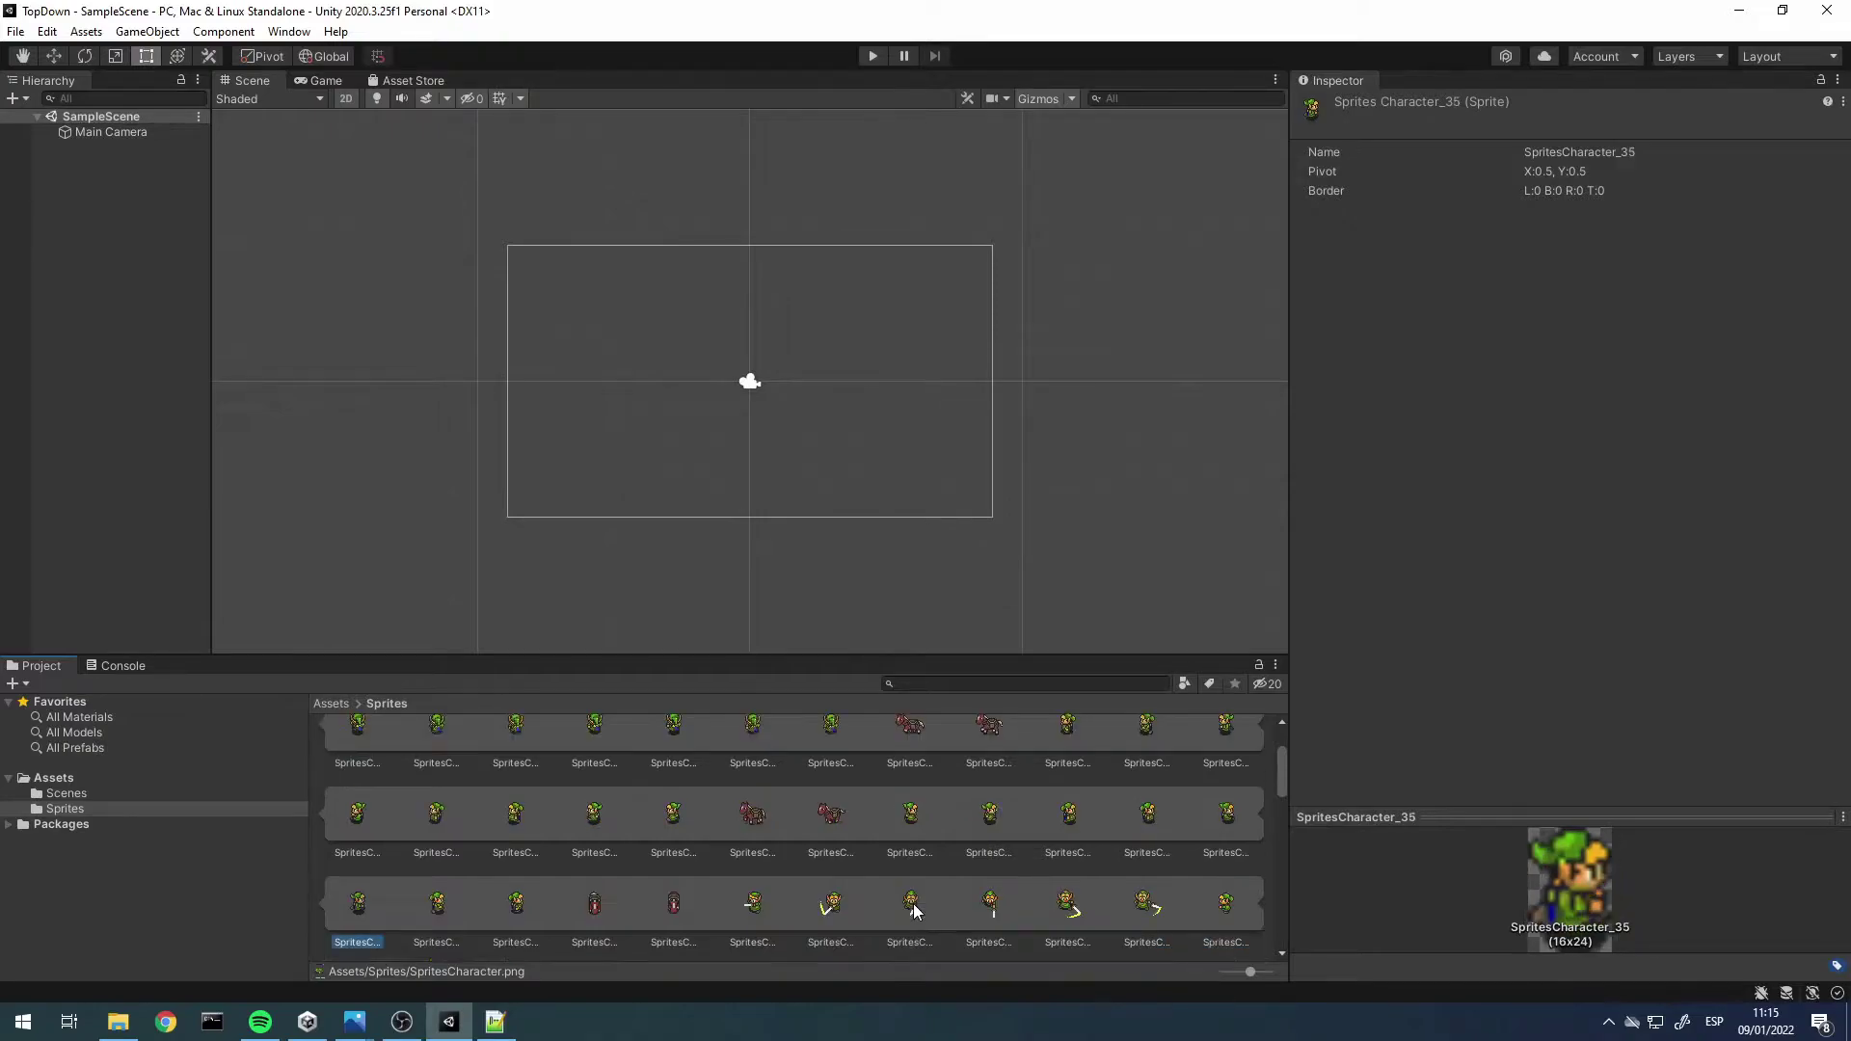
pyautogui.press('Right')
pyautogui.press('Right')
pyautogui.press('Right')
pyautogui.press('Left')
pyautogui.press('Left')
pyautogui.press('Left')
pyautogui.press('Left')
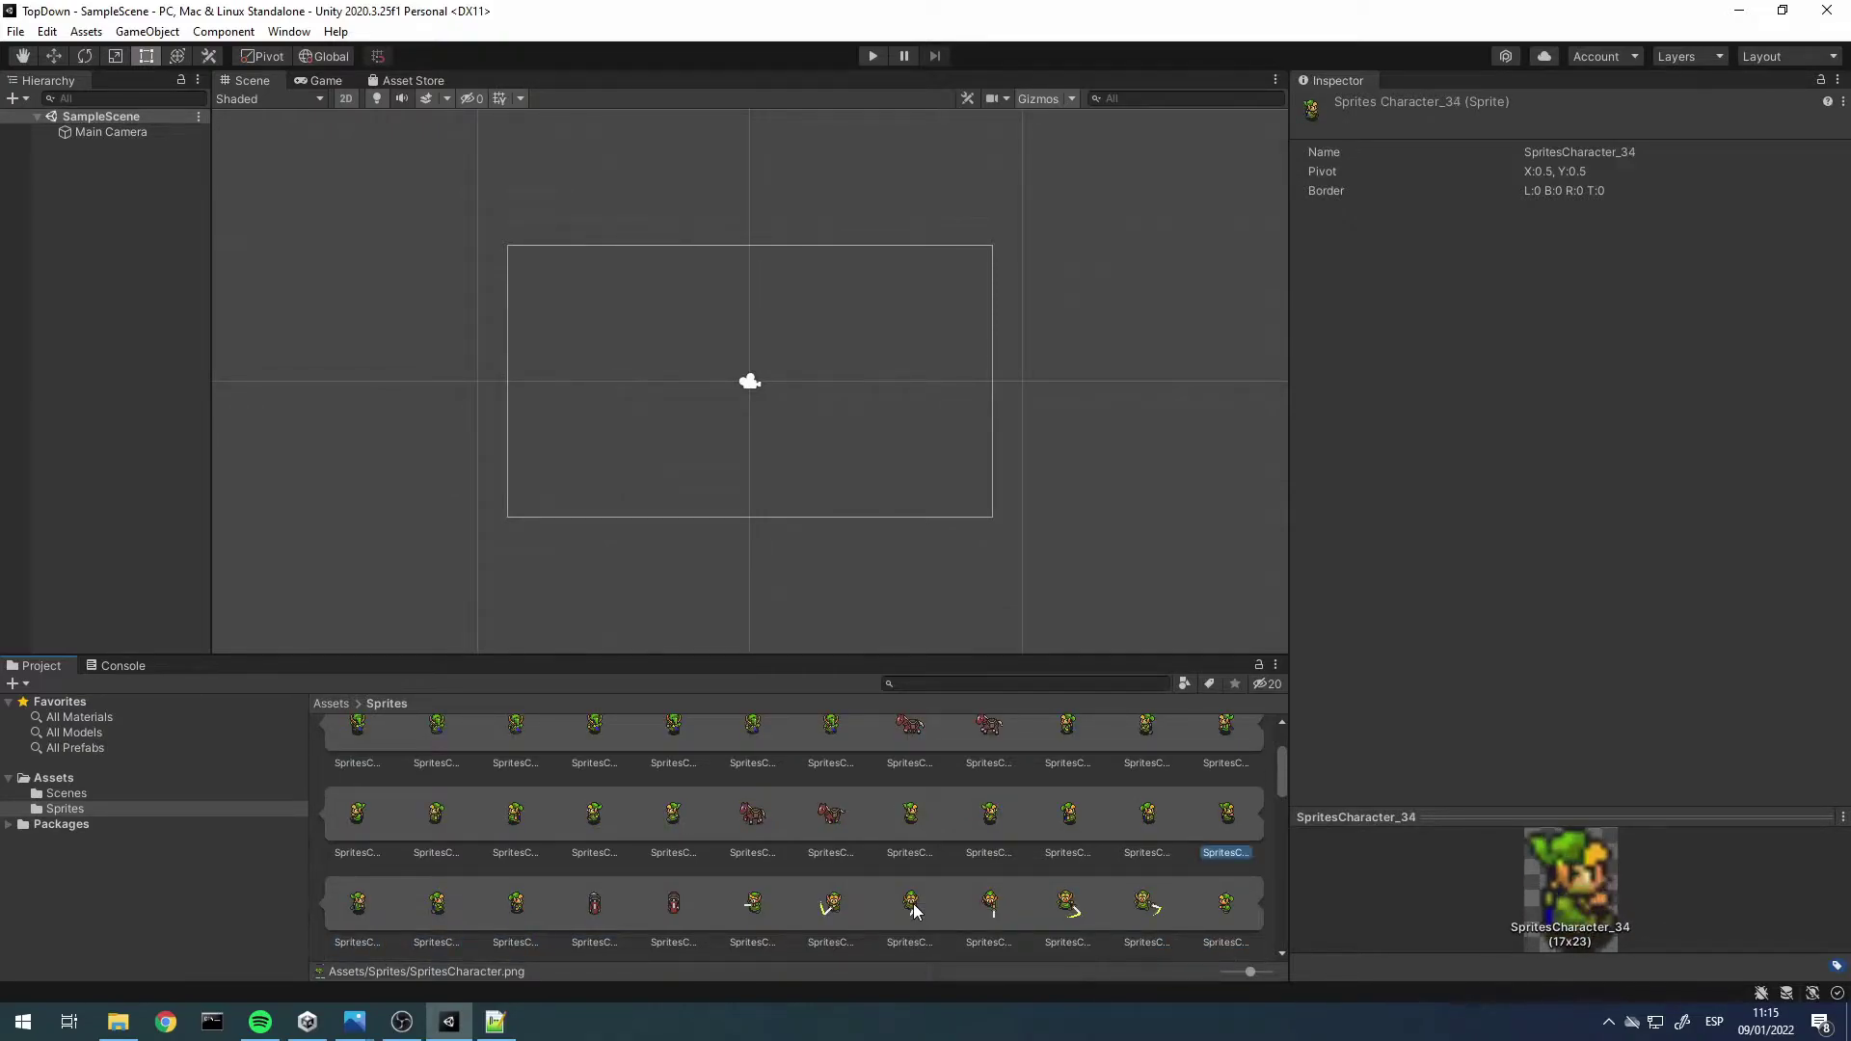
pyautogui.press('Left')
pyautogui.press('Left')
pyautogui.press('Left')
pyautogui.press('Left')
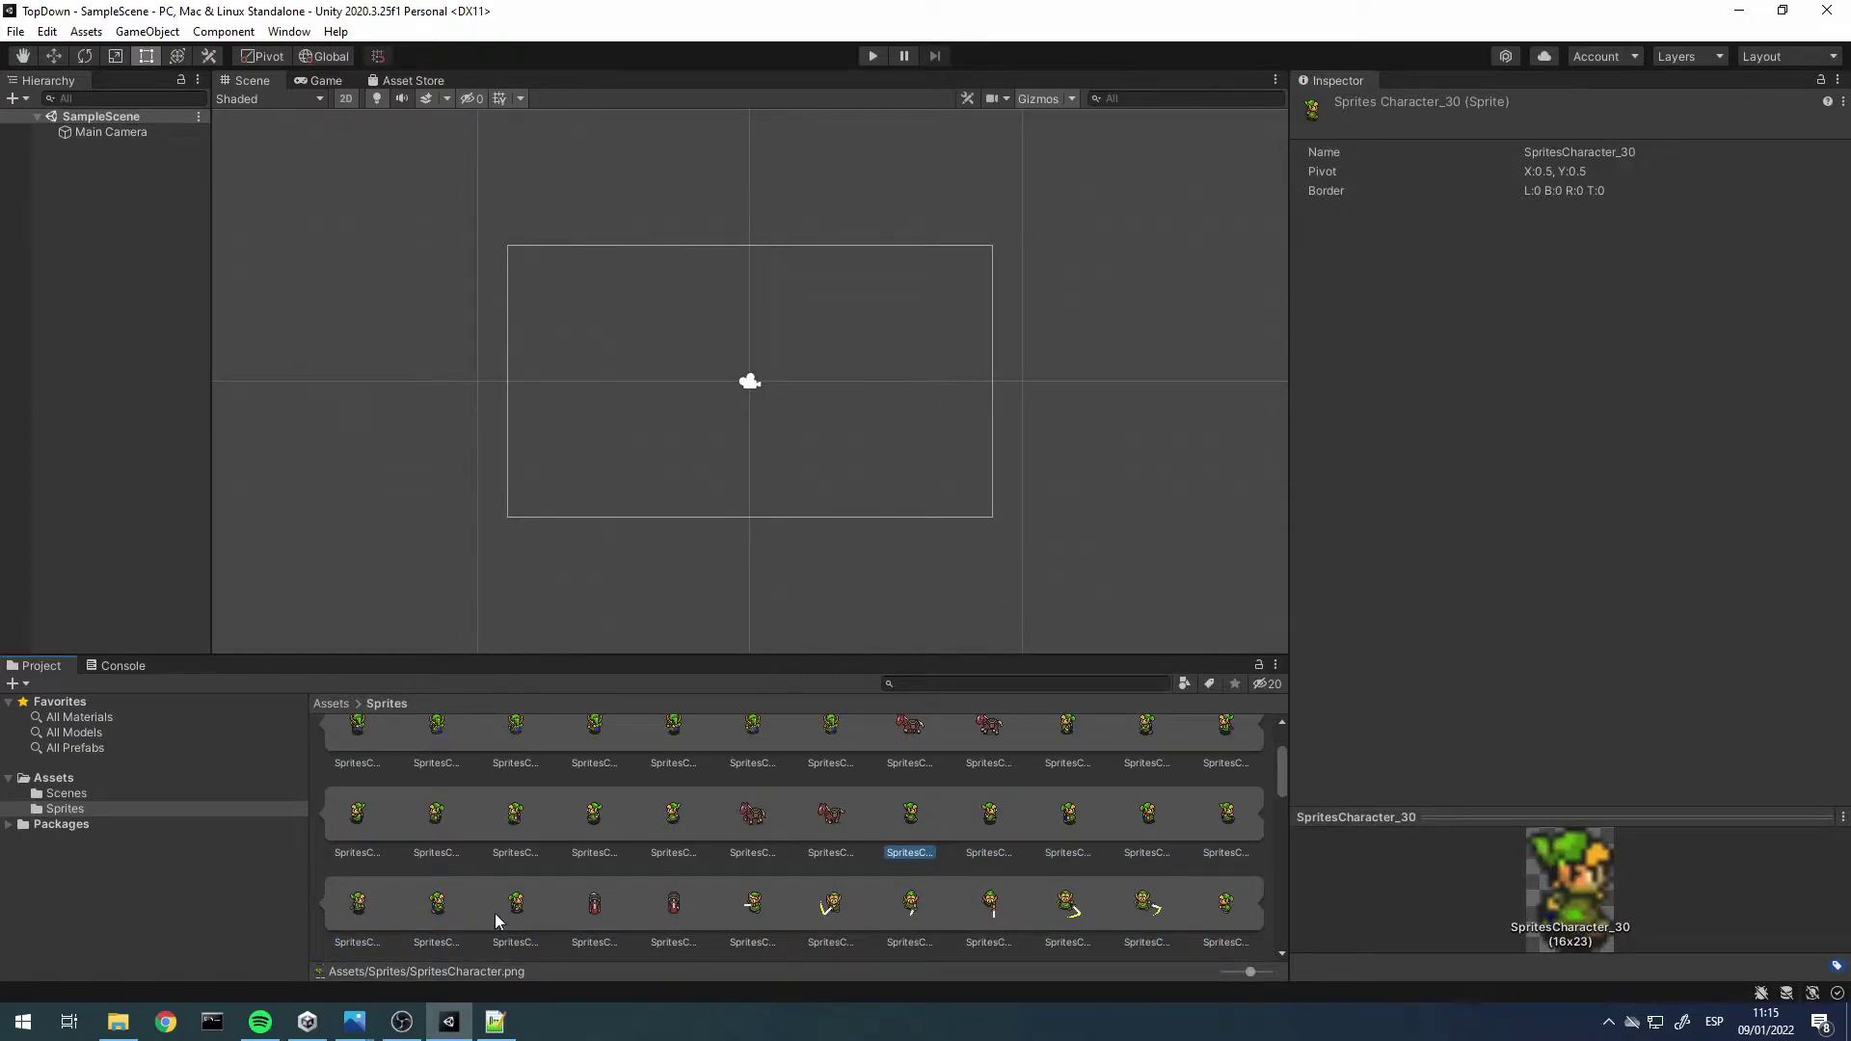
# Select frames SpritesCharacter_30 to _37 and drag them into the Hierarchy
pyautogui.press('Right')
pyautogui.press('Right')
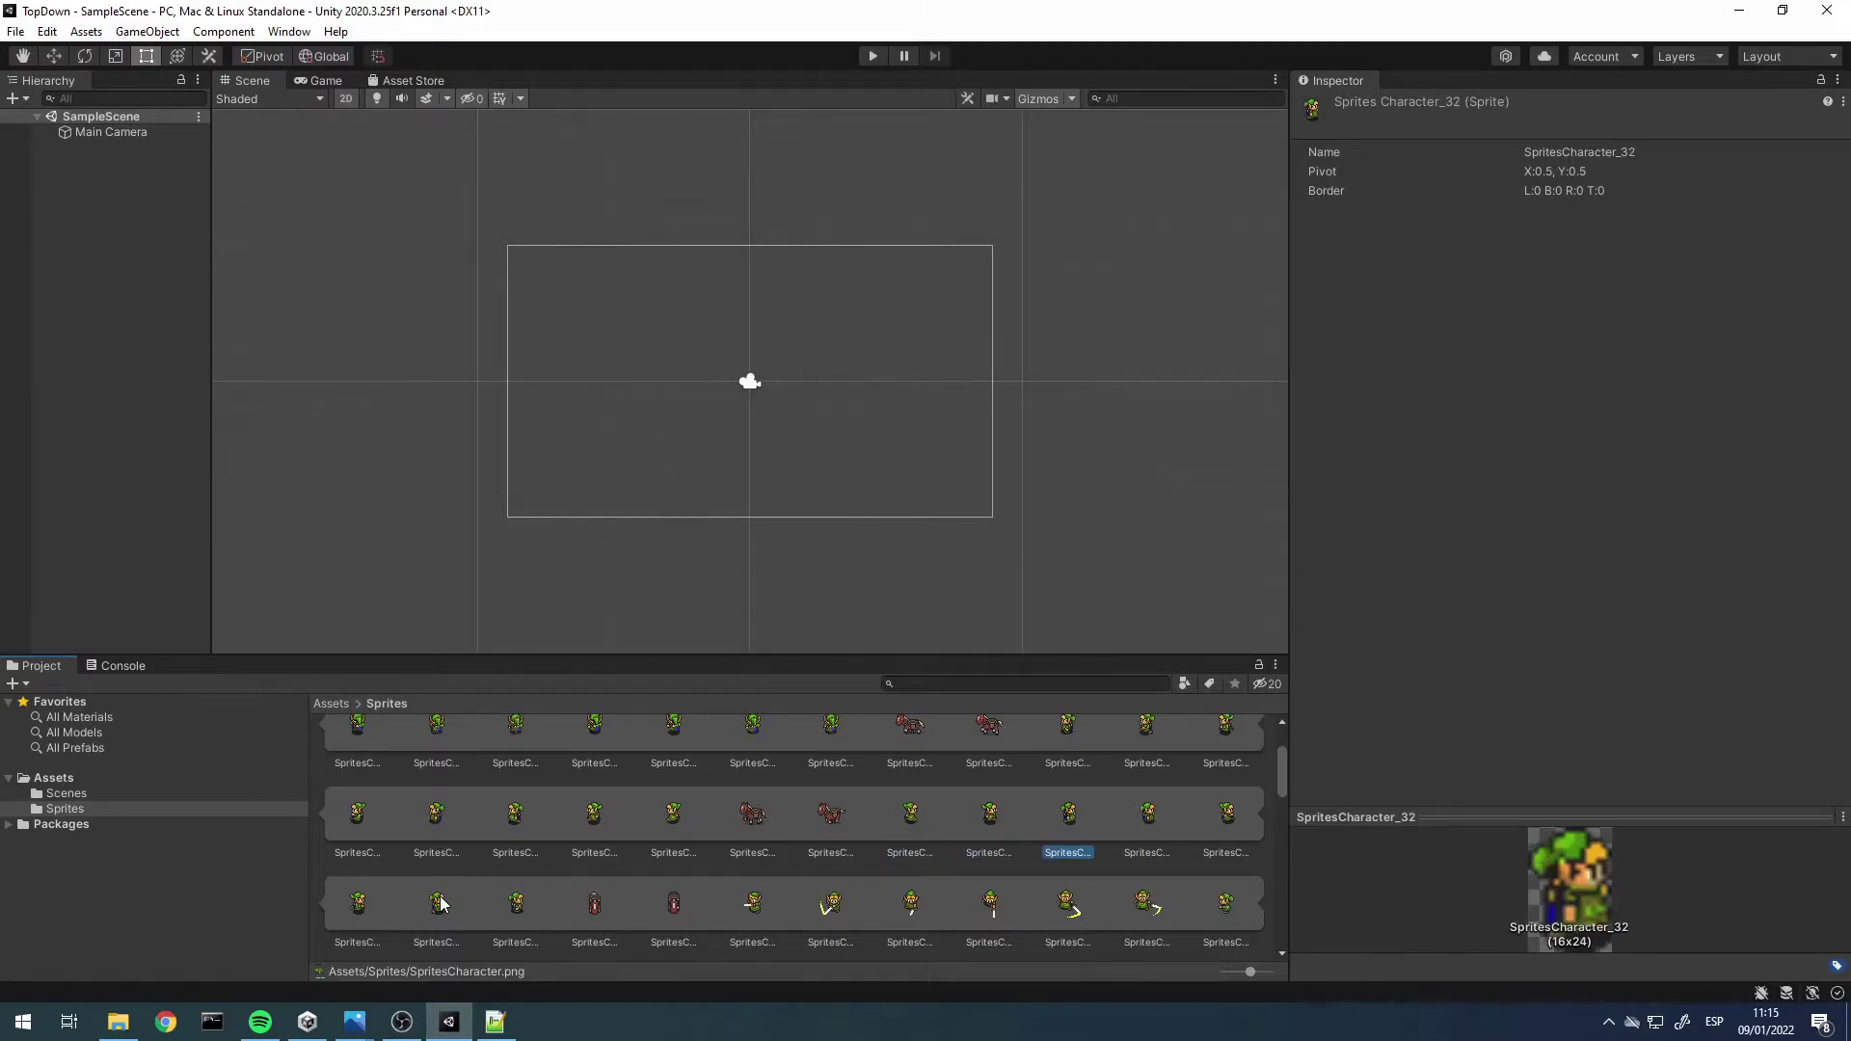
pyautogui.press('Right')
pyautogui.press('Right')
pyautogui.press('Right')
pyautogui.press('Right')
pyautogui.press('Right')
pyautogui.press('Right')
pyautogui.hotkey('shift', 'Left')
pyautogui.hotkey('shift', 'Left')
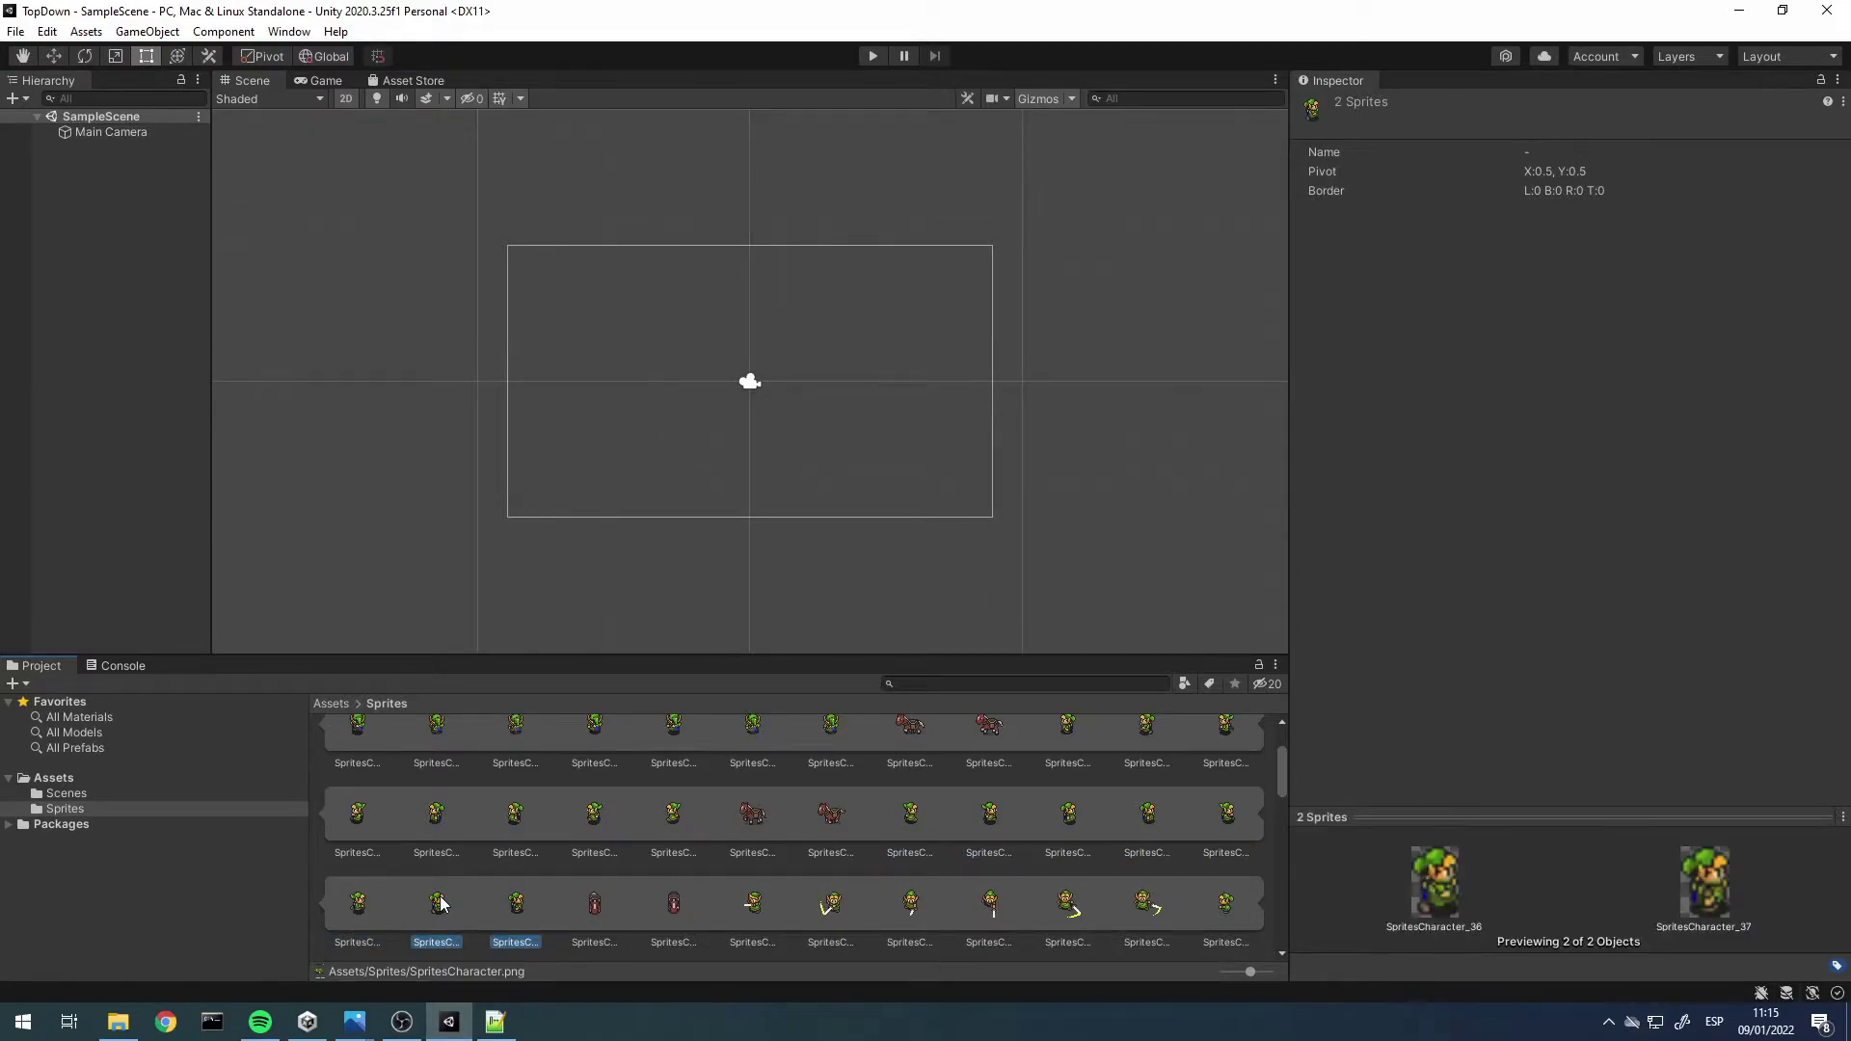
pyautogui.hotkey('shift', 'Left')
pyautogui.hotkey('shift', 'Left')
pyautogui.hotkey('shift', 'Left')
pyautogui.hotkey('shift', 'Left')
pyautogui.hotkey('shift', 'Left')
pyautogui.hotkey('shift', 'Left')
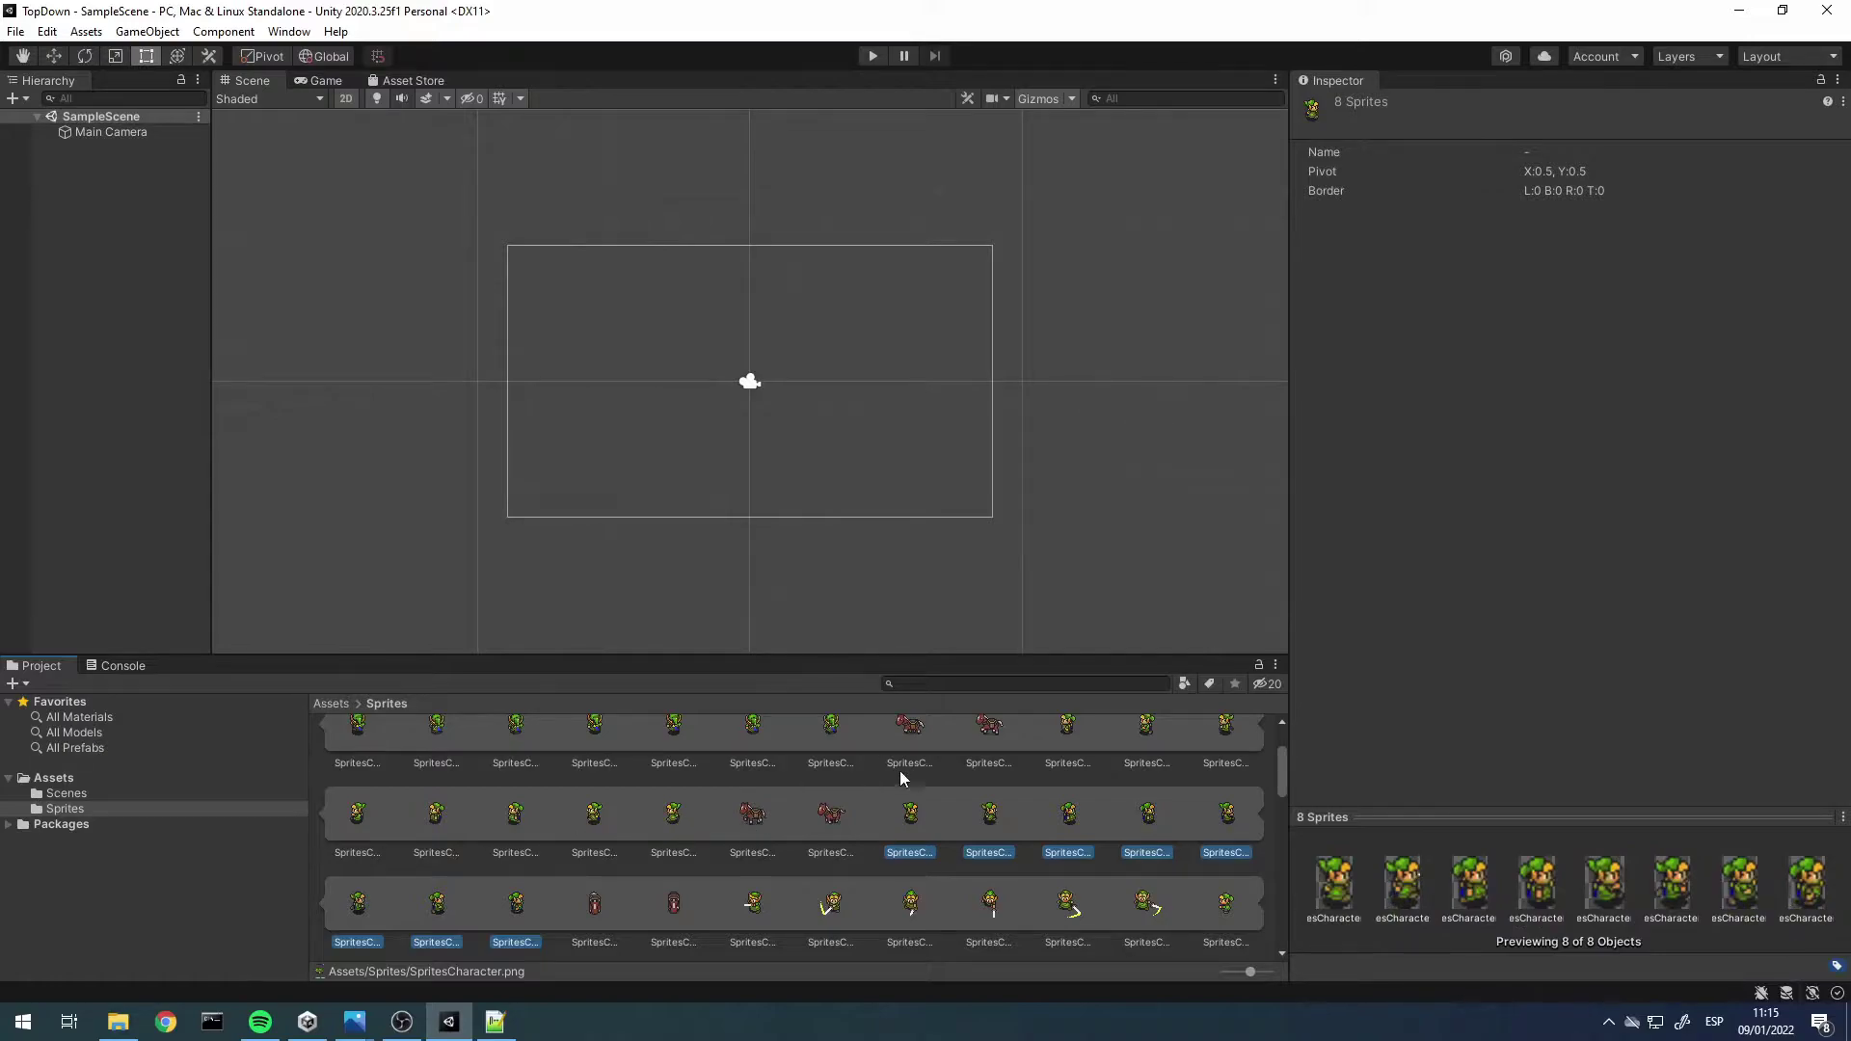
pyautogui.moveTo(917, 819); pyautogui.dragTo(99, 403)
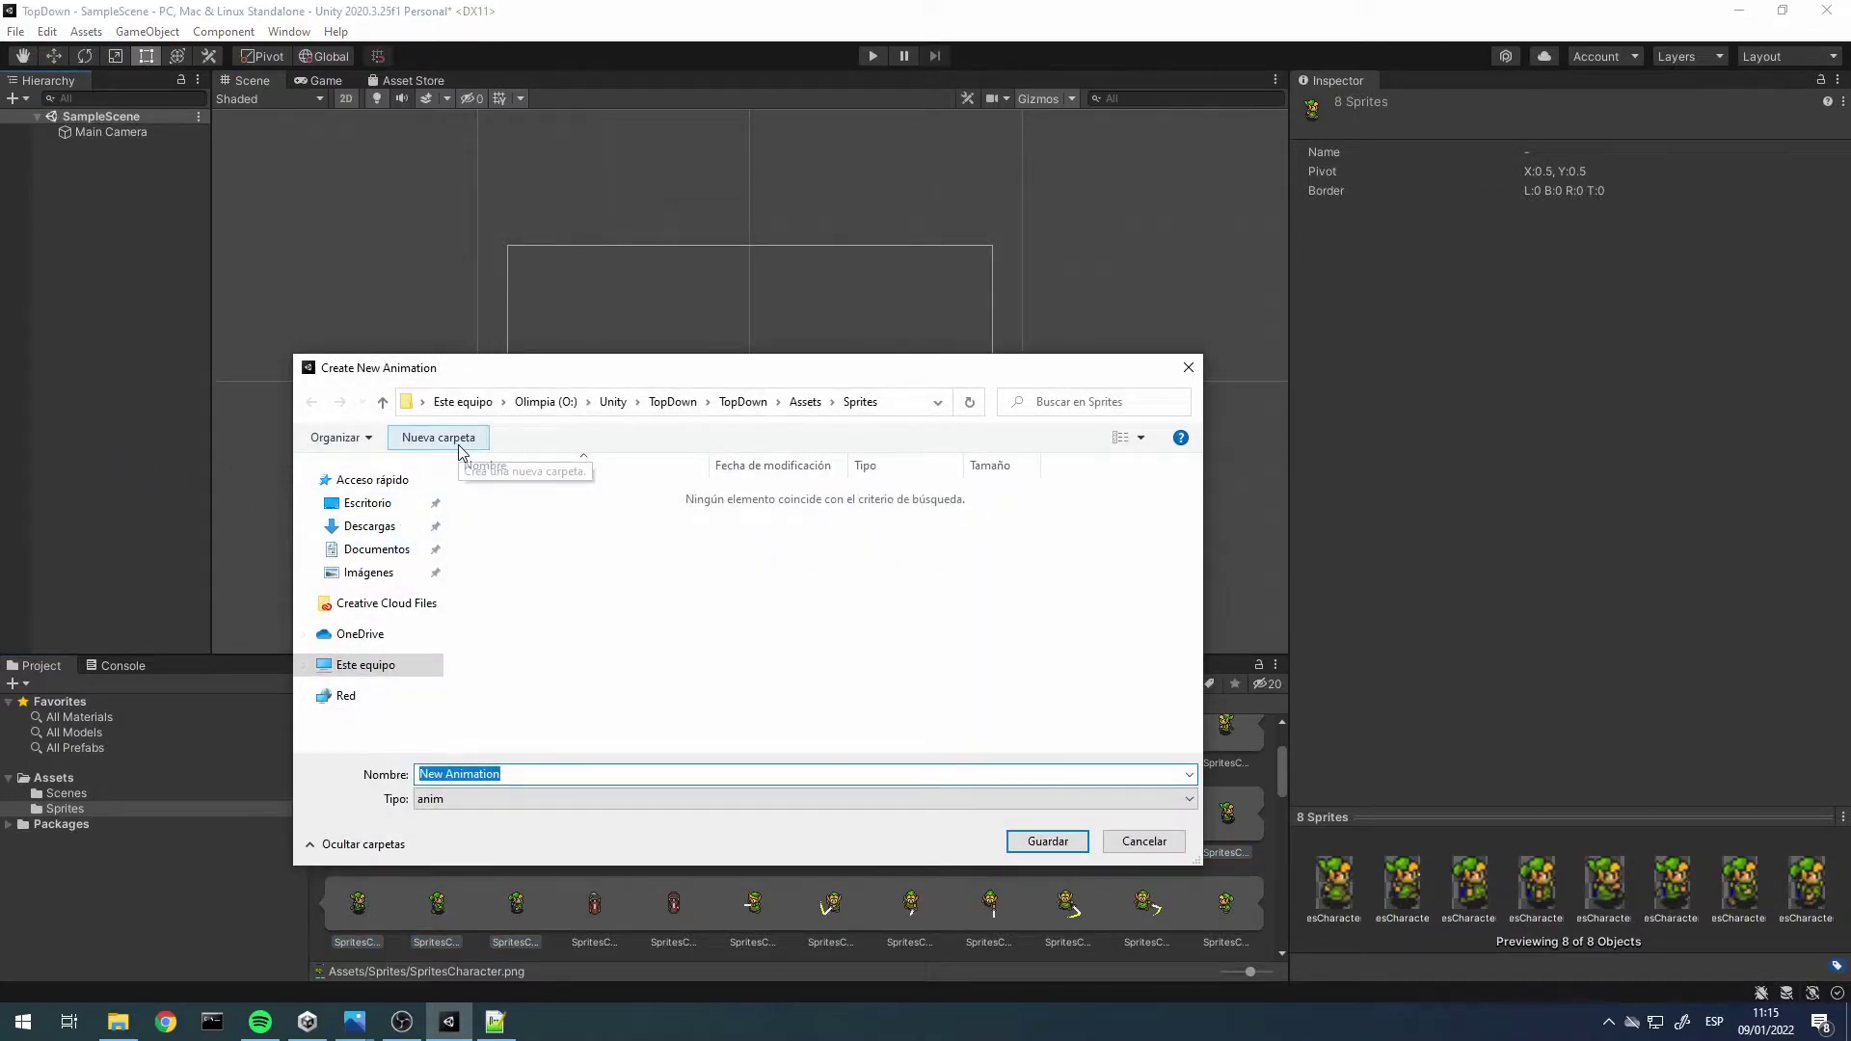
# Save the clip as CharacterWalksRight in a new Assets/Animations folder
pyautogui.click(806, 401)
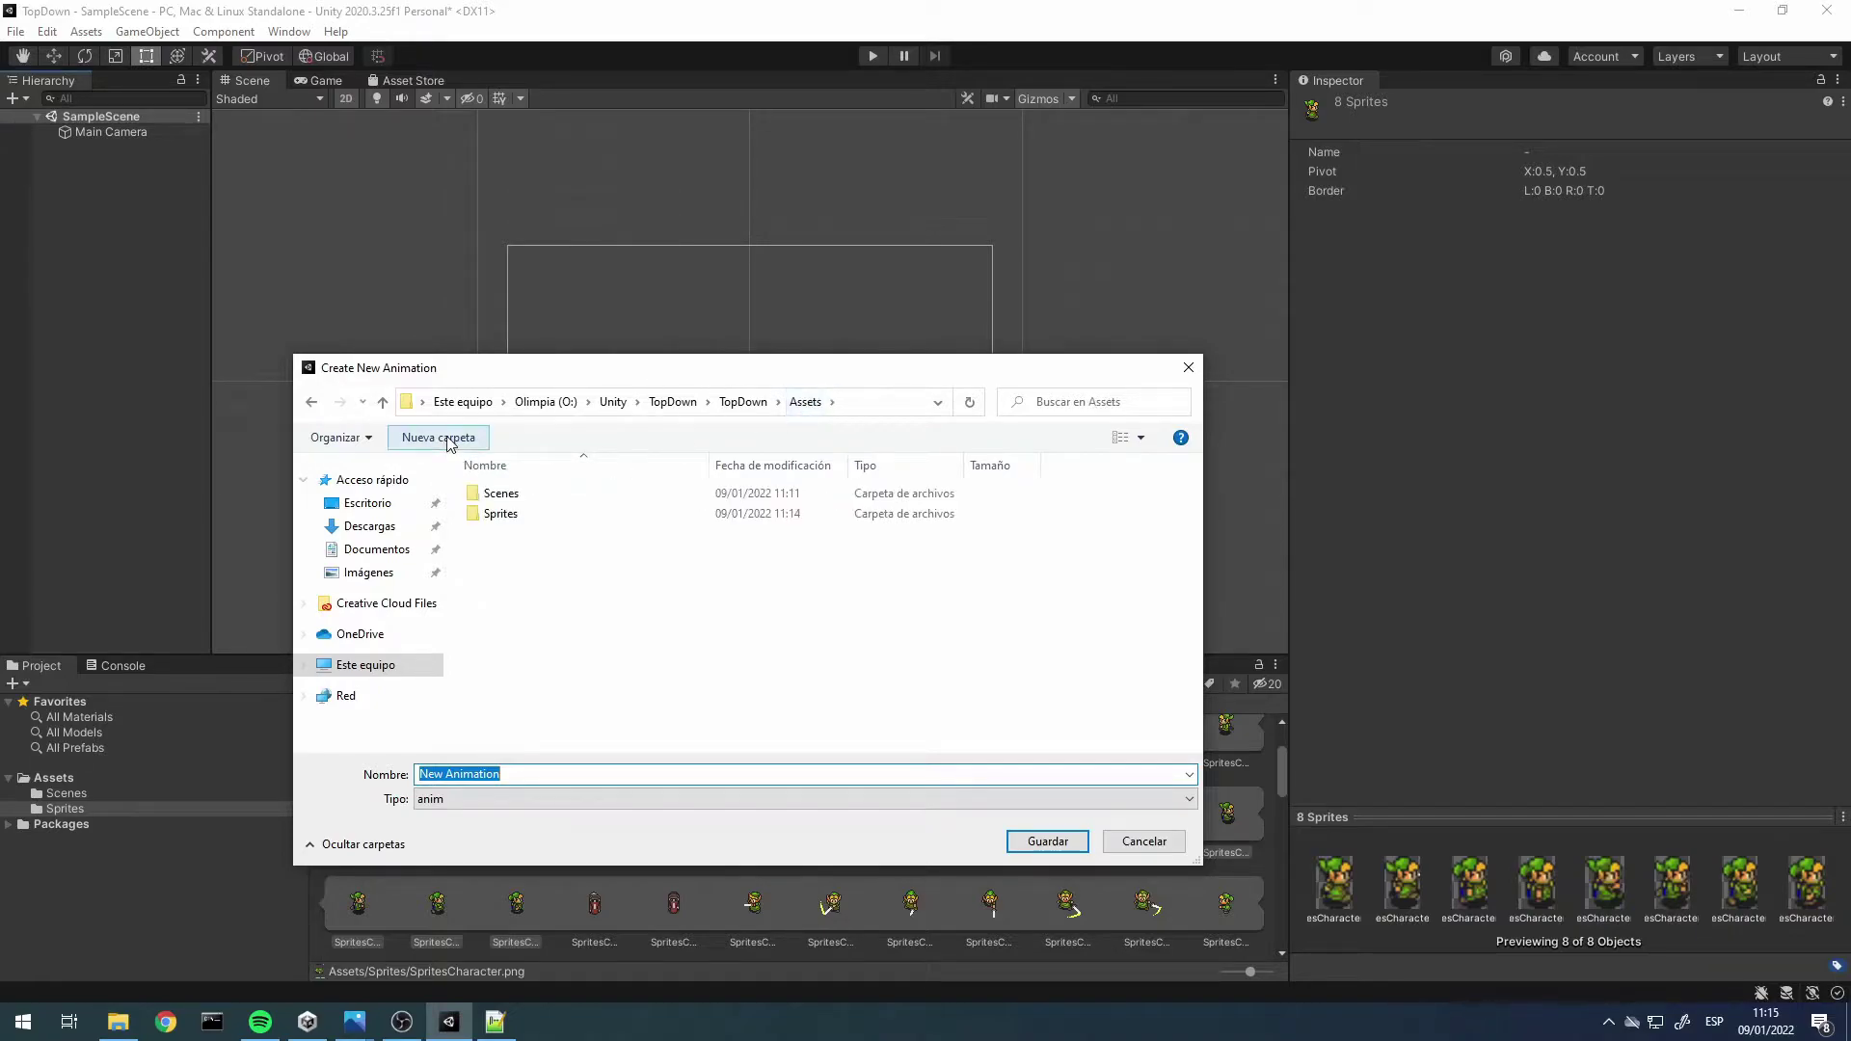
pyautogui.click(447, 439)
pyautogui.write('Anima')
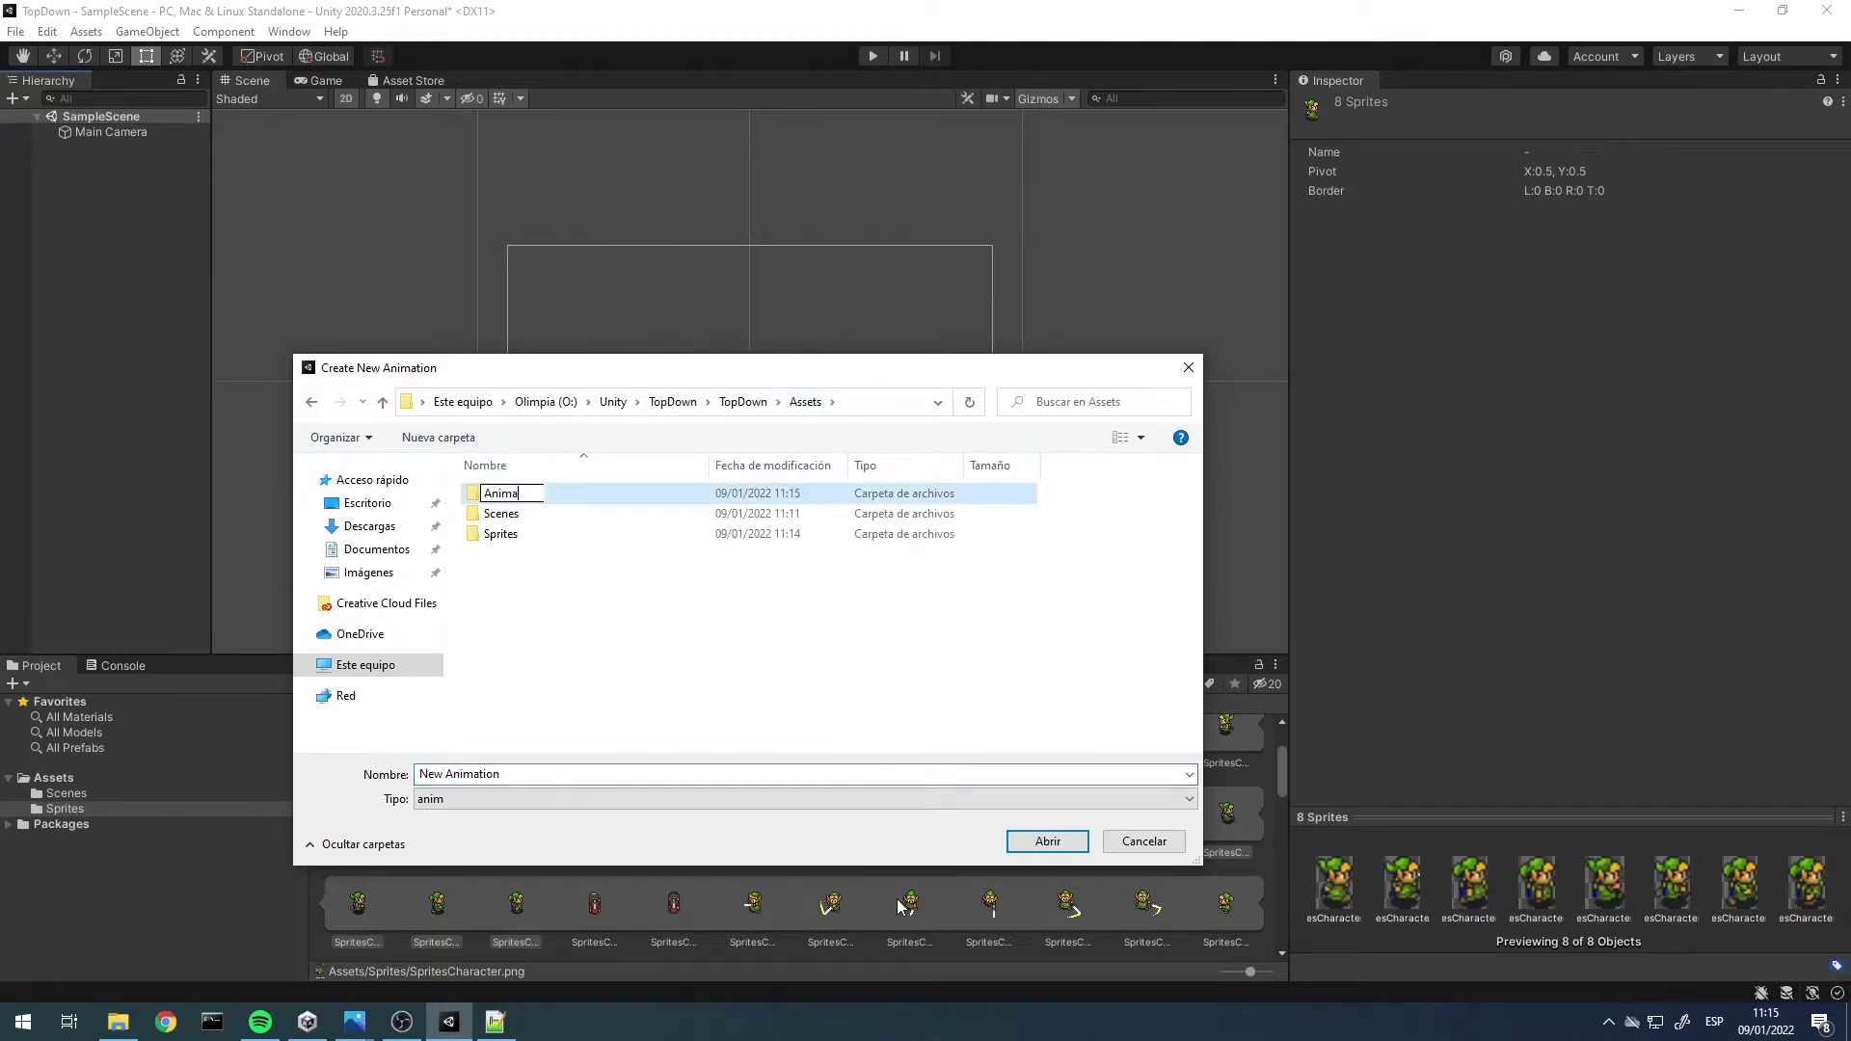
pyautogui.write('tions')
pyautogui.press('Return')
pyautogui.press('Return')
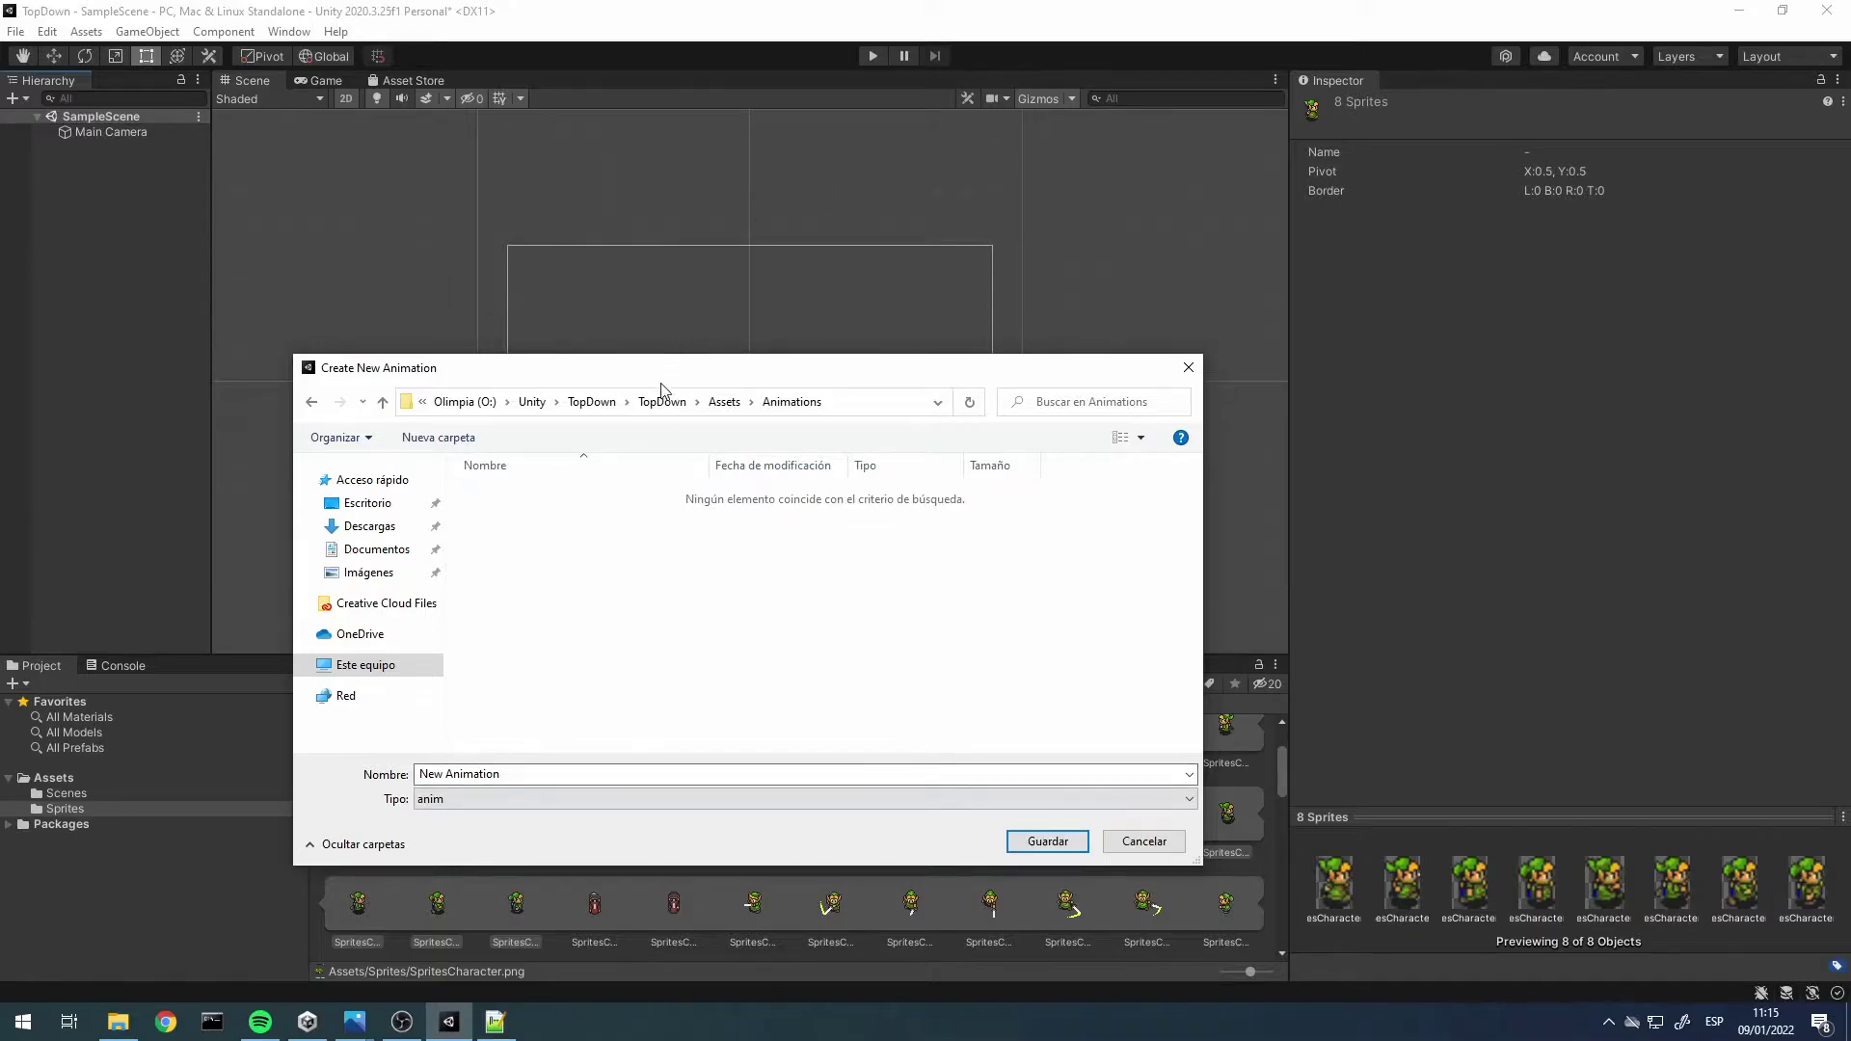
pyautogui.moveTo(662, 385); pyautogui.dragTo(508, 177)
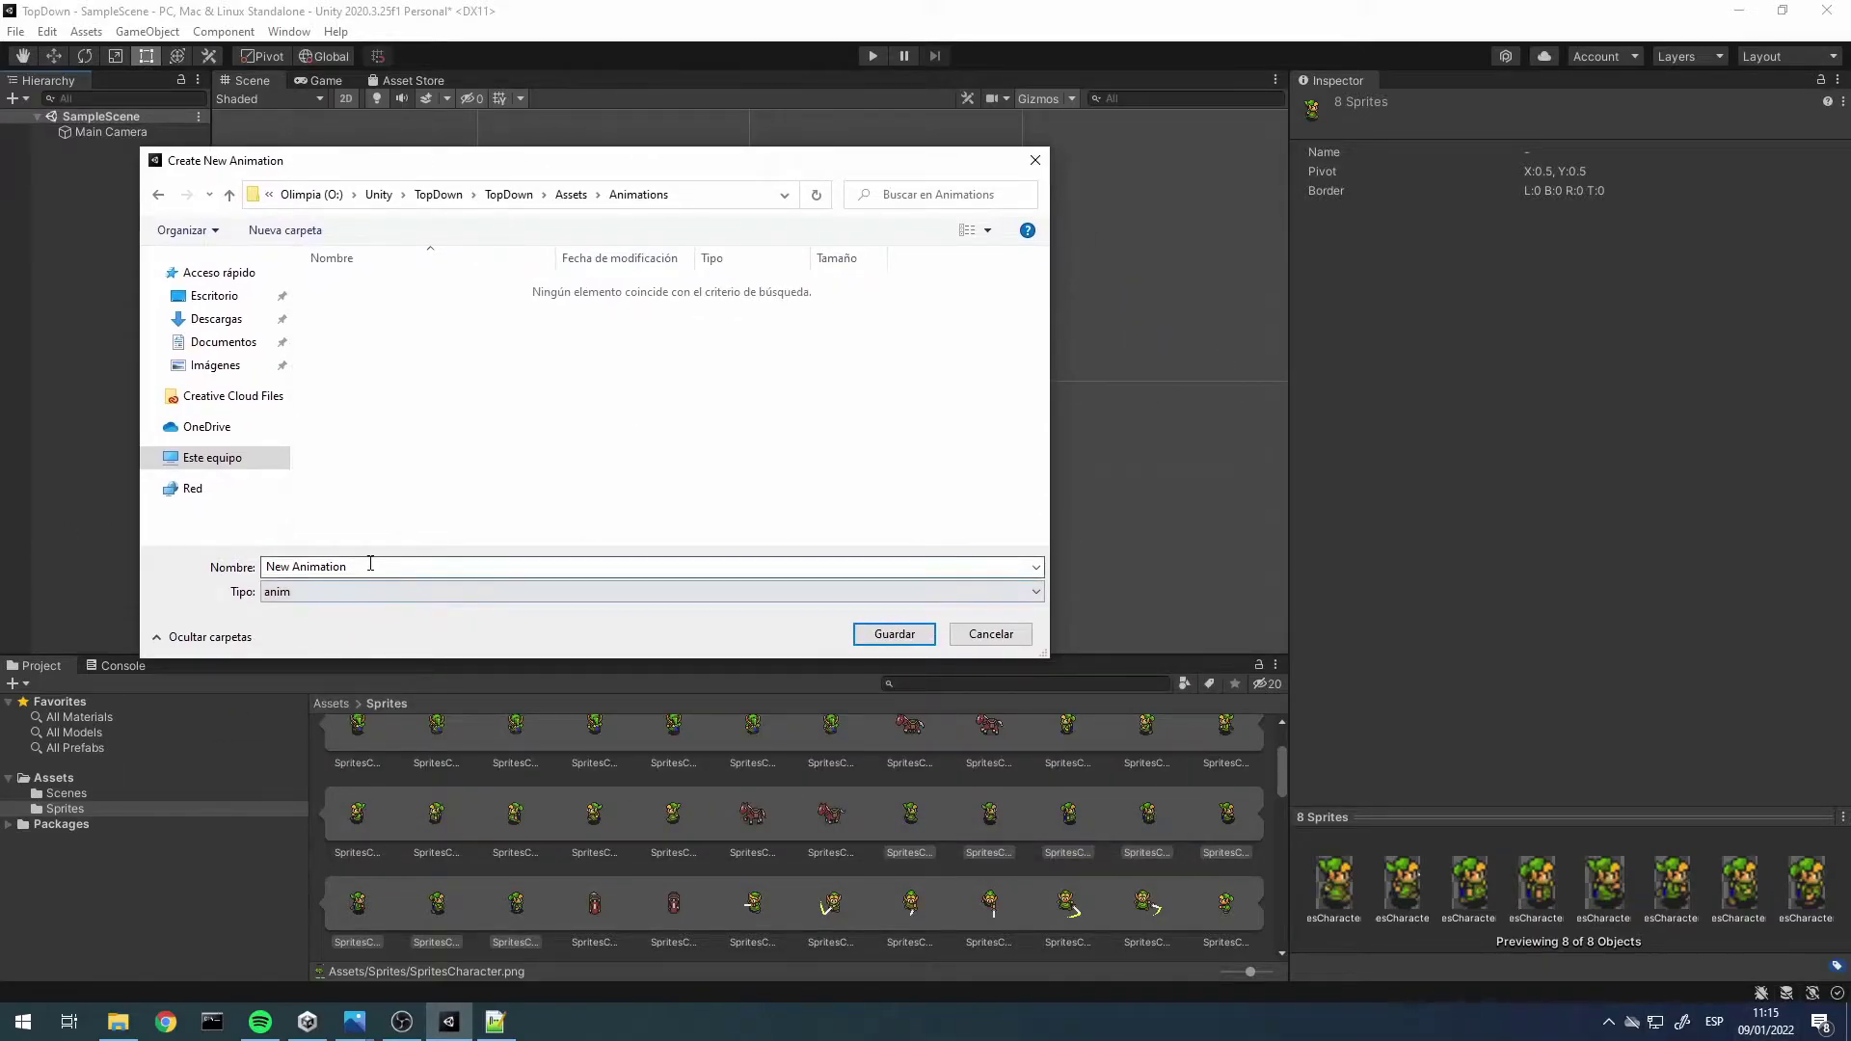
pyautogui.write('C')
pyautogui.write('ght')
pyautogui.press('Return')
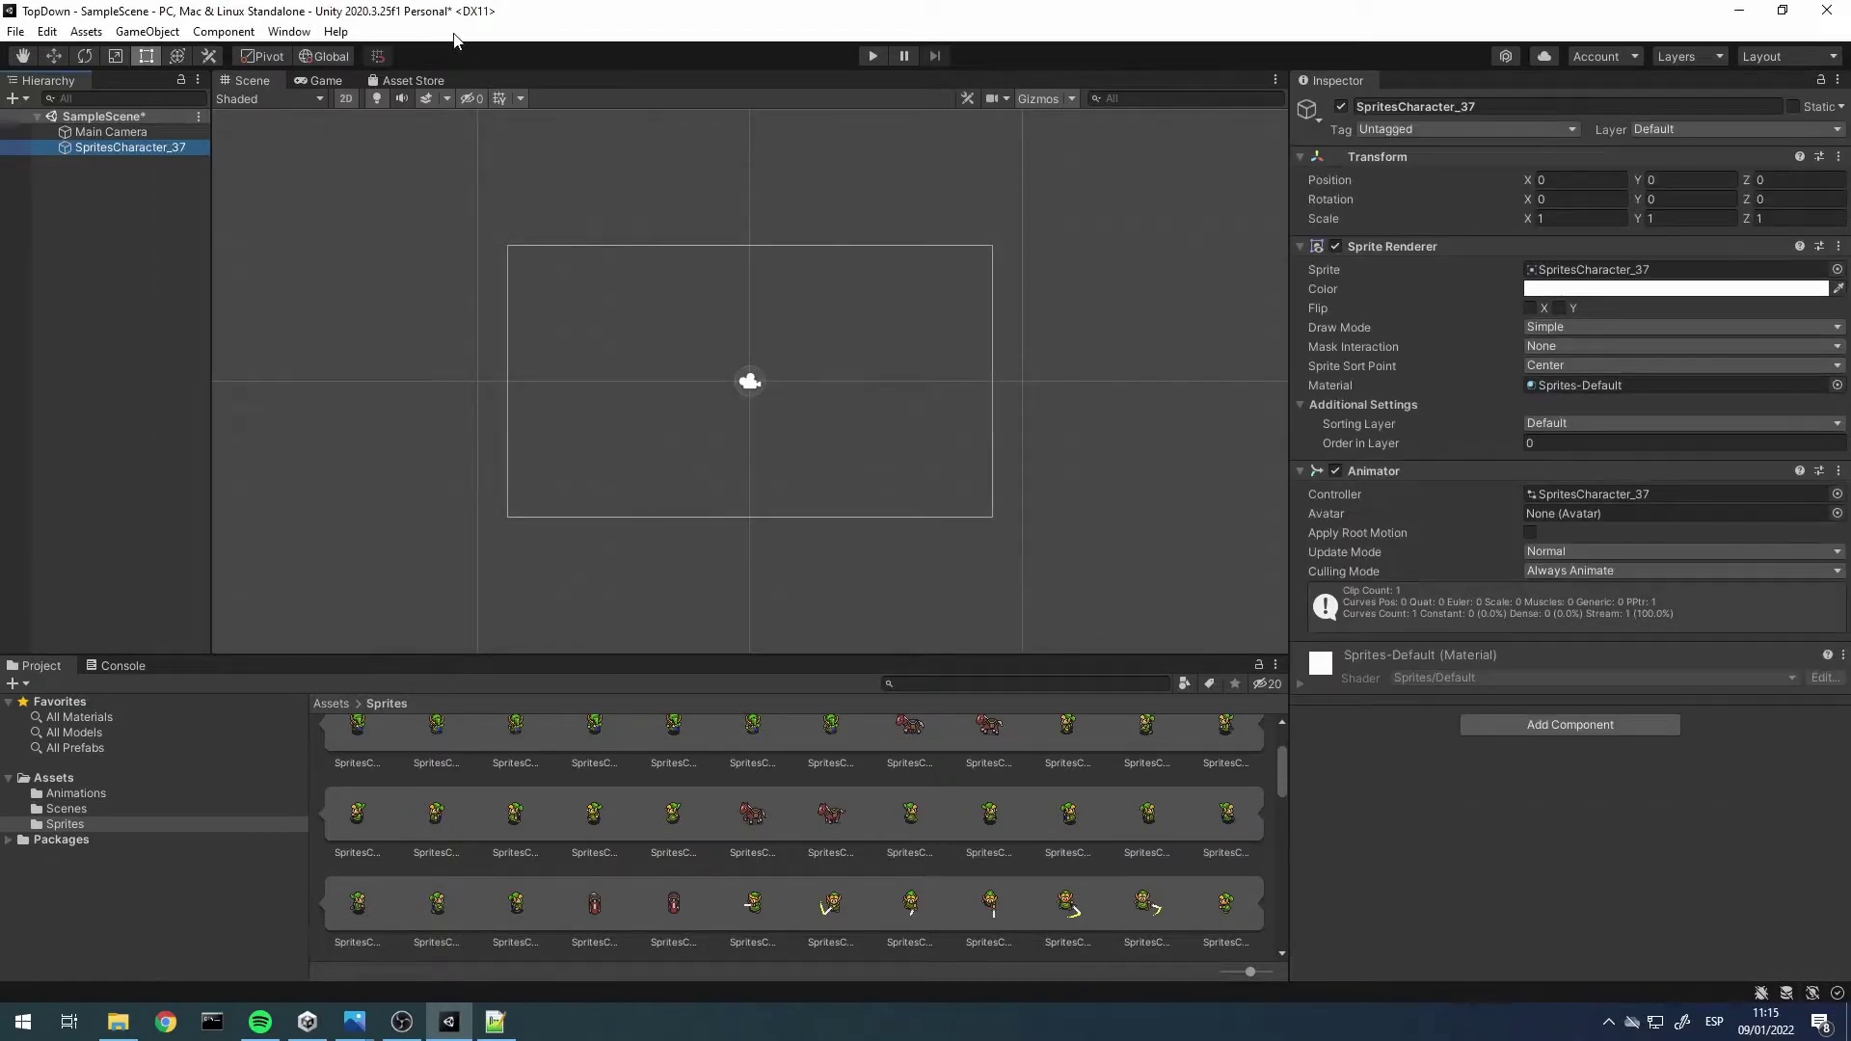
# Set the SpritesCharacter sheet to 40 pixels per unit after trying 10 and 20
pyautogui.click(326, 82)
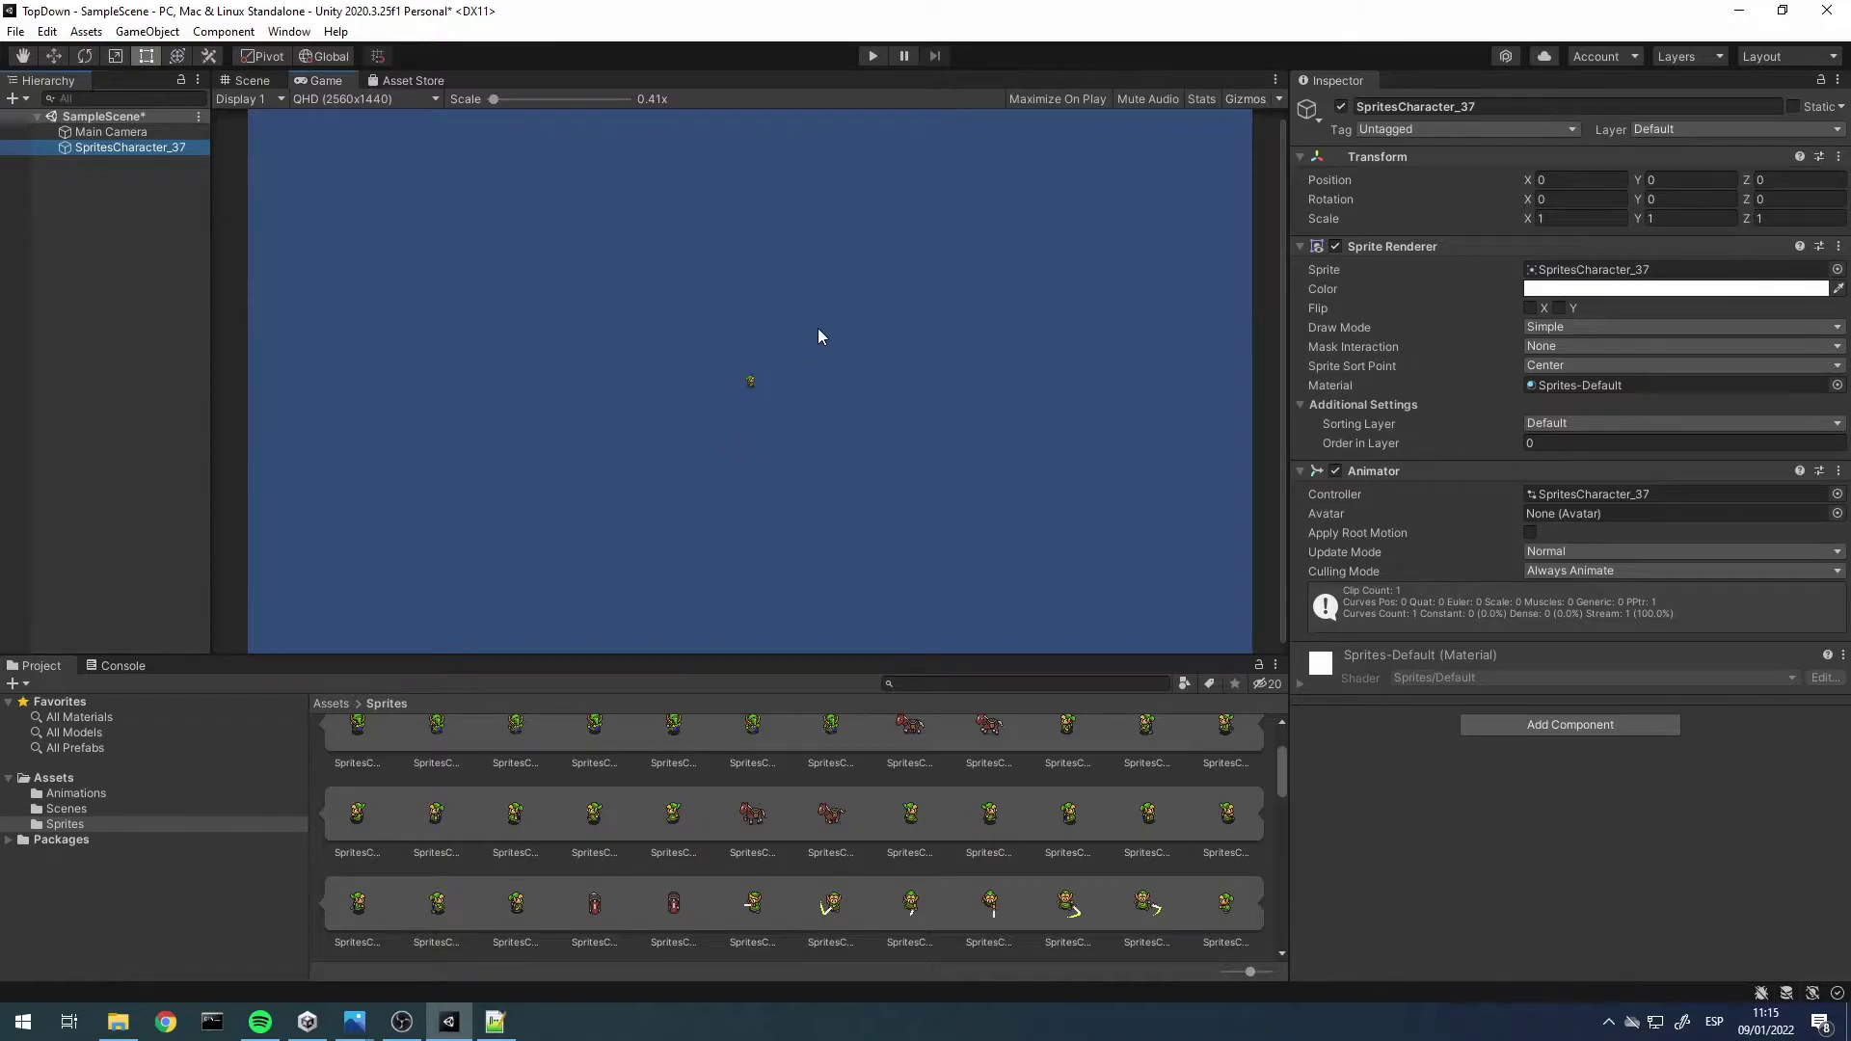
pyautogui.scroll(2, 412, 825)
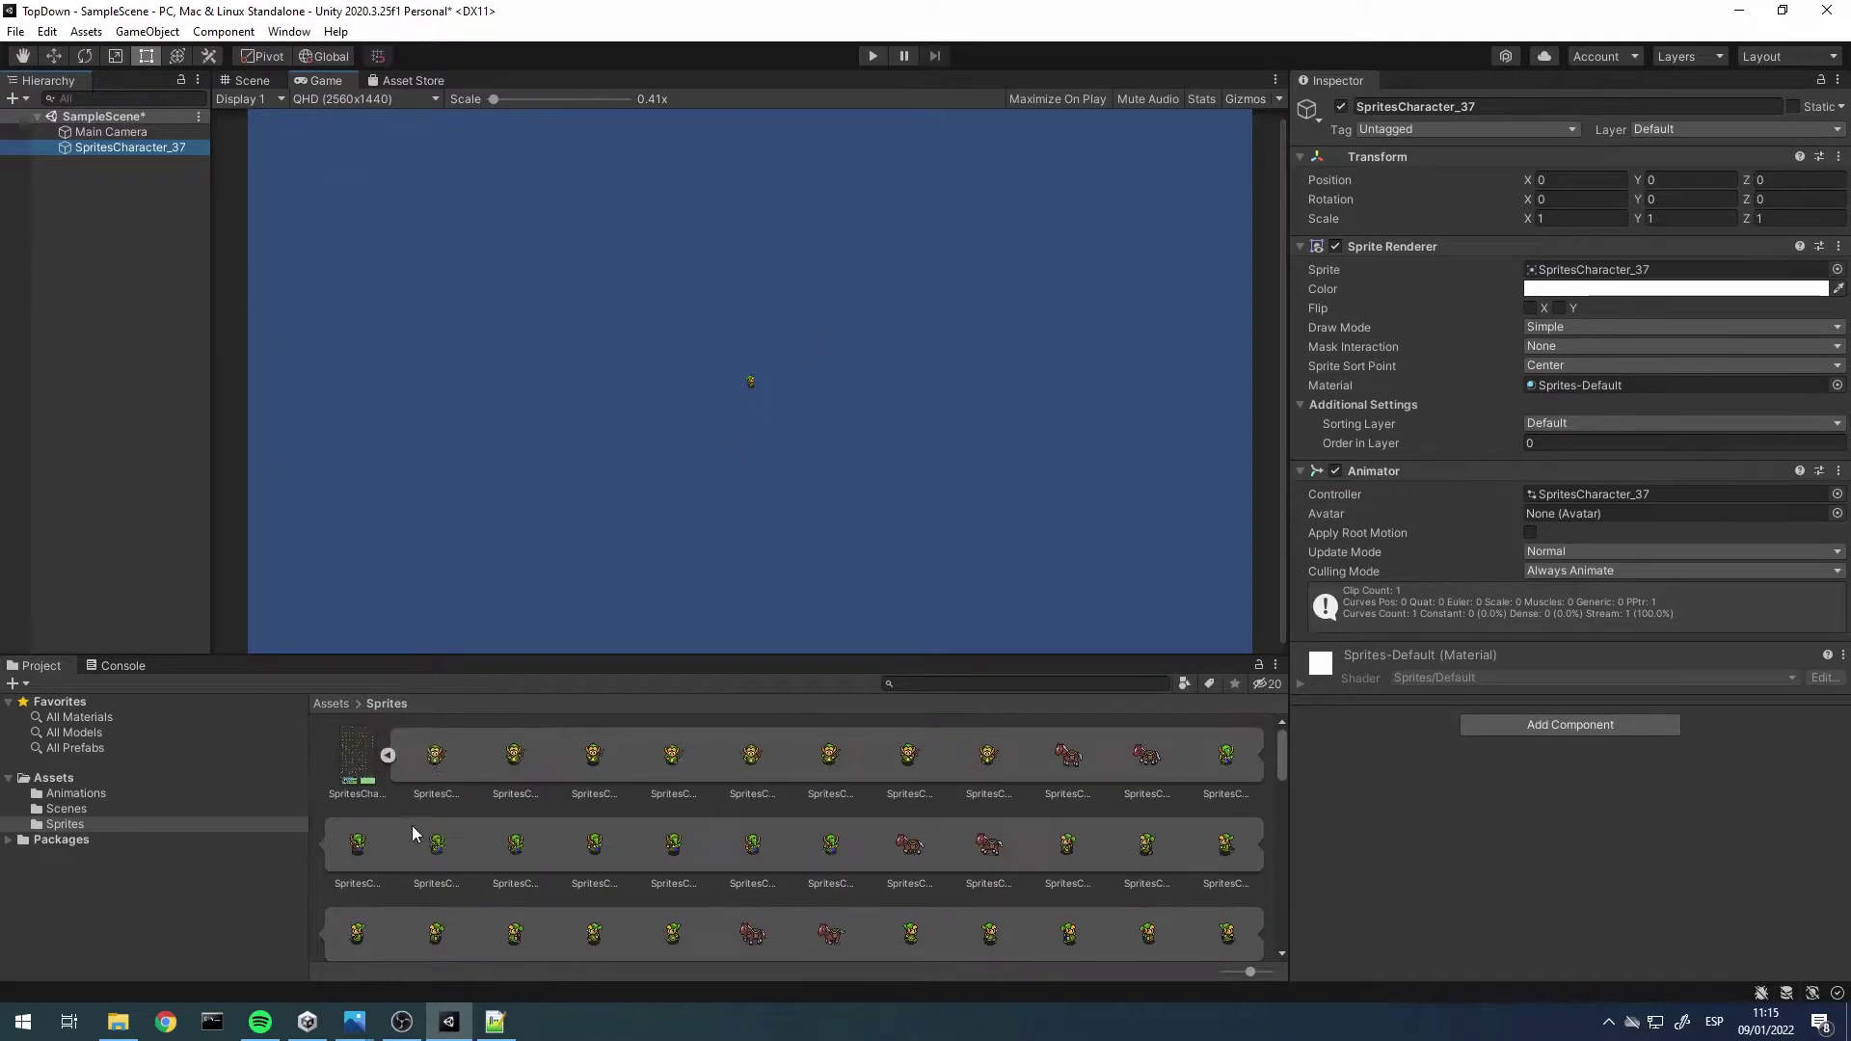
pyautogui.click(357, 757)
pyautogui.click(1566, 246)
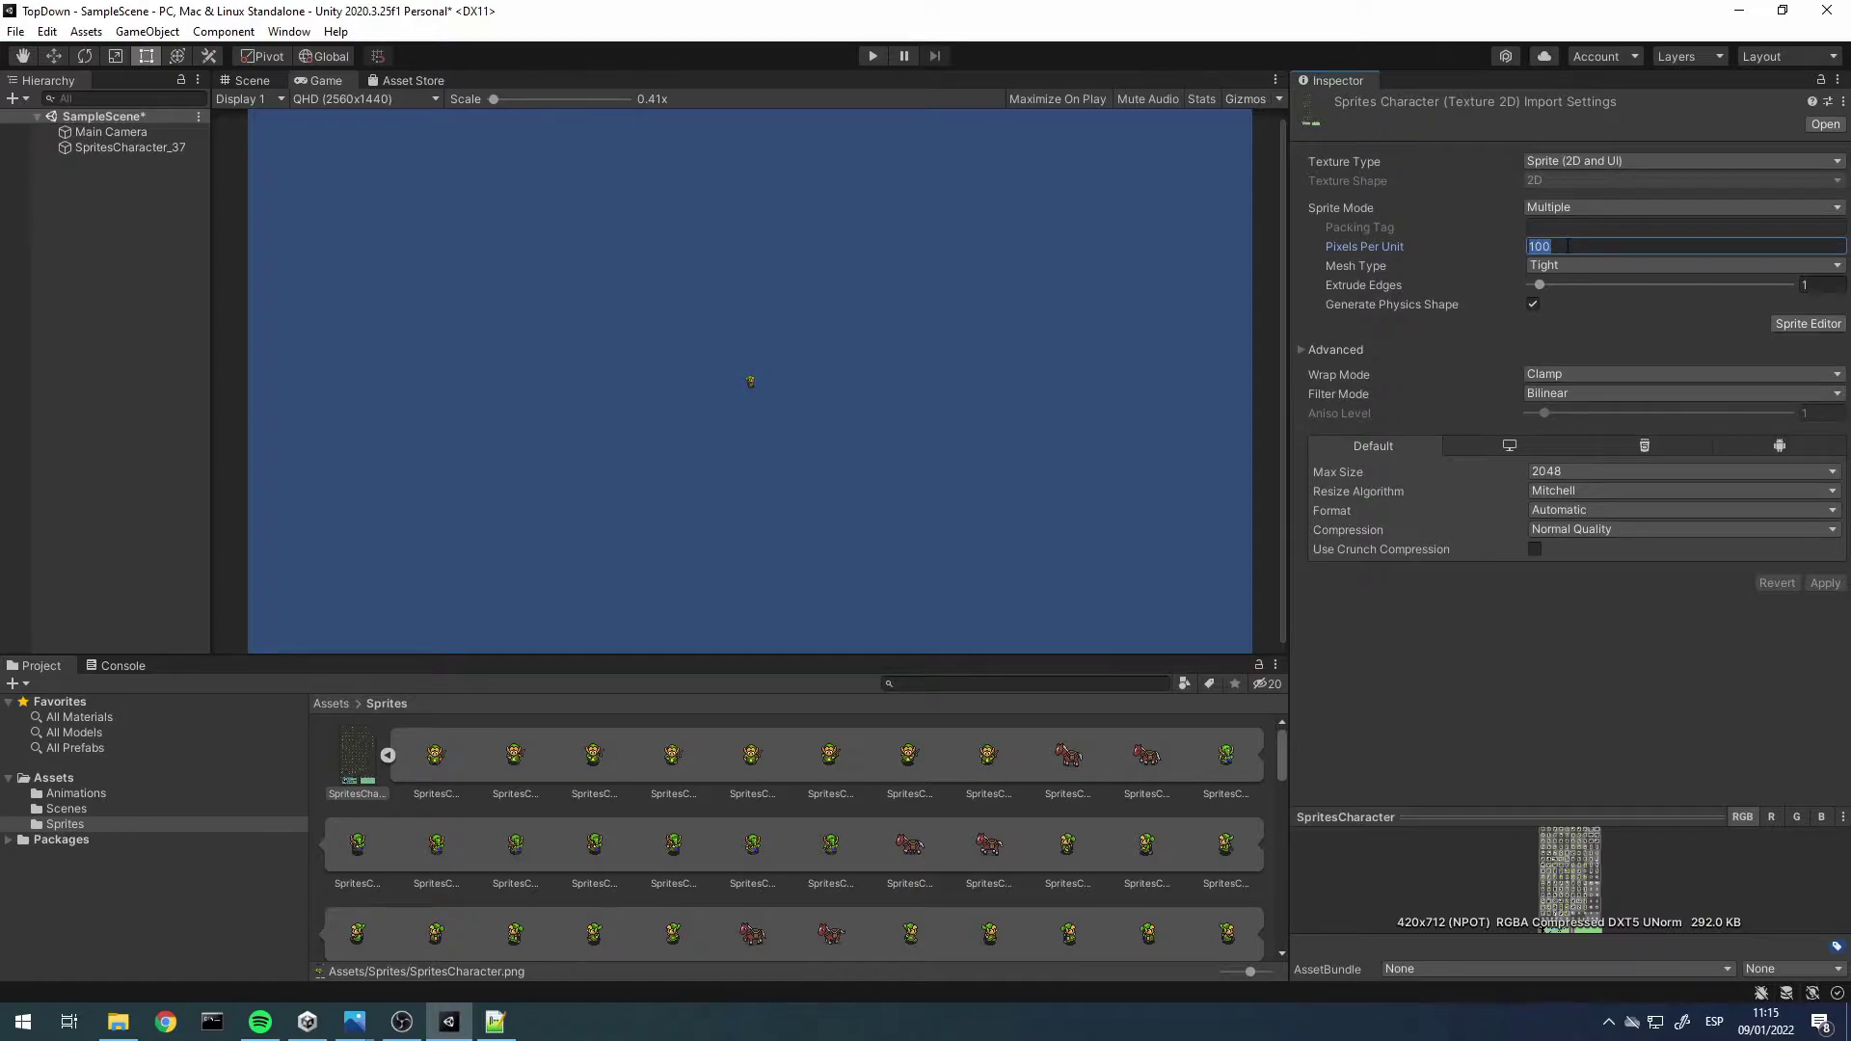
pyautogui.write('10')
pyautogui.click(1824, 584)
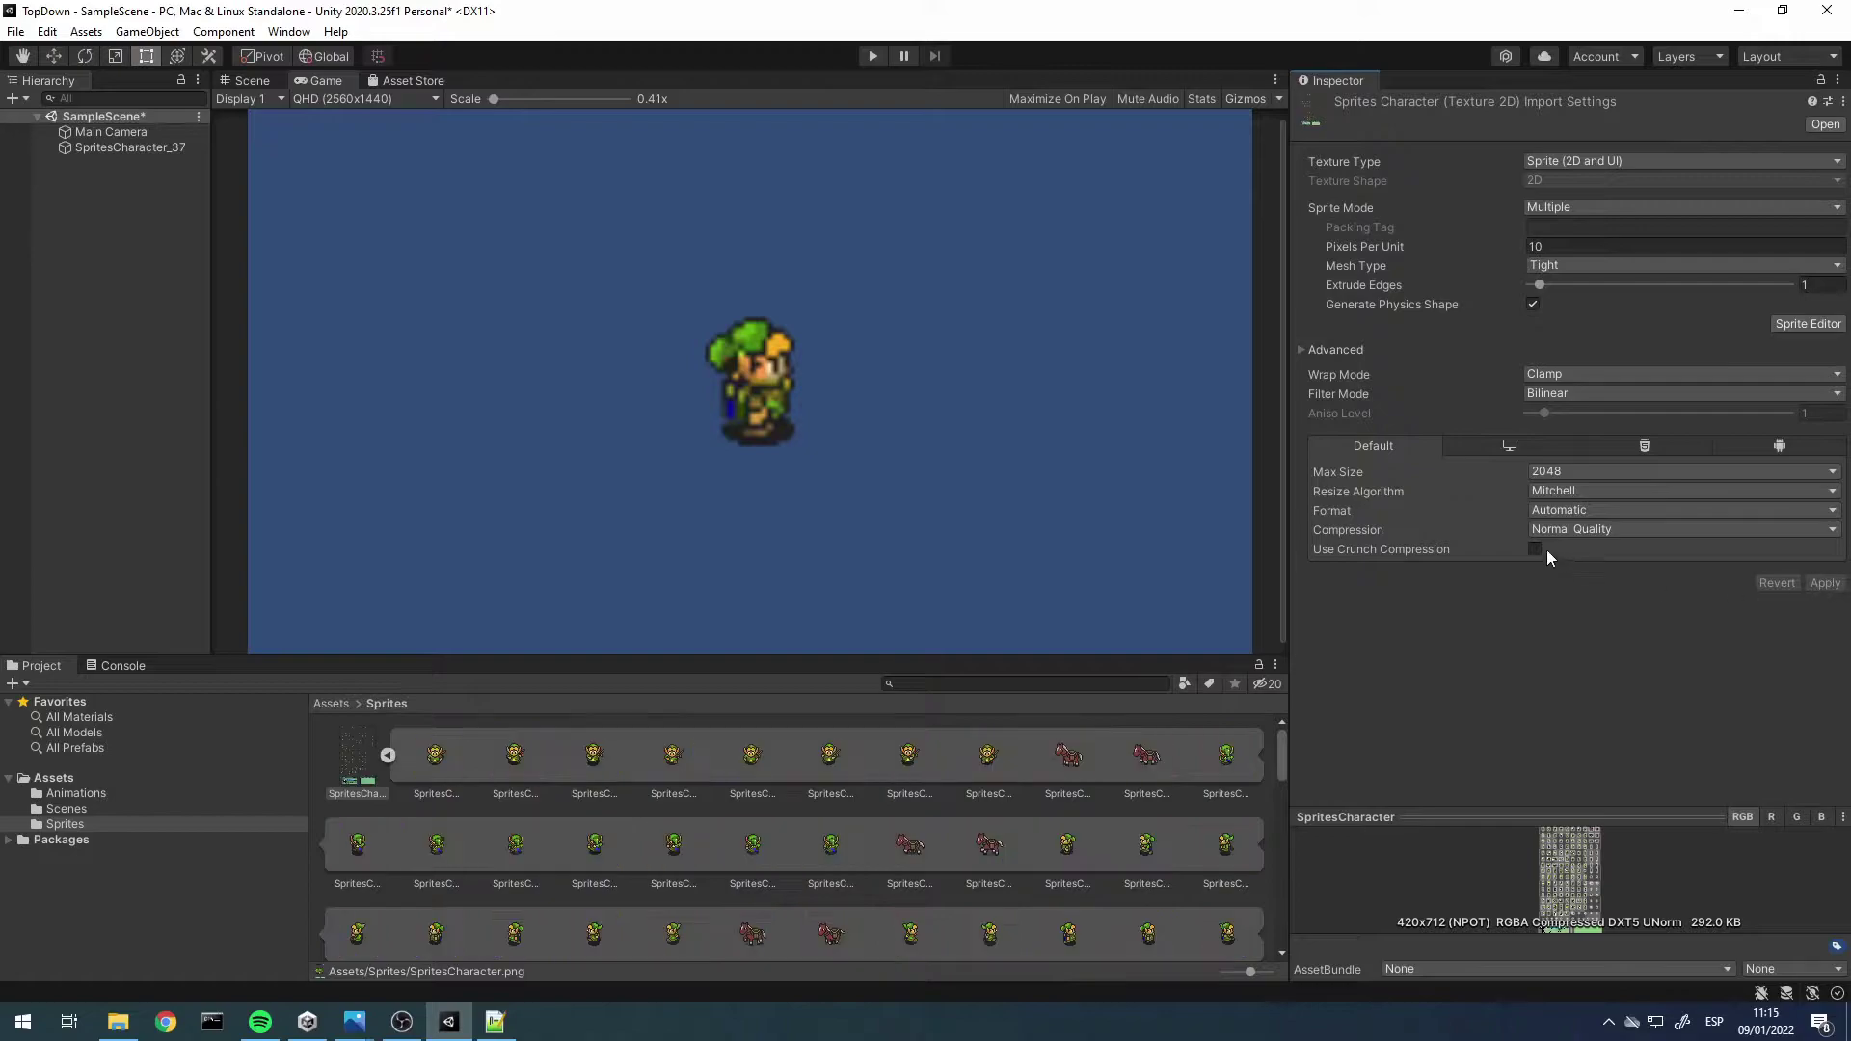
pyautogui.click(1624, 244)
pyautogui.write('2')
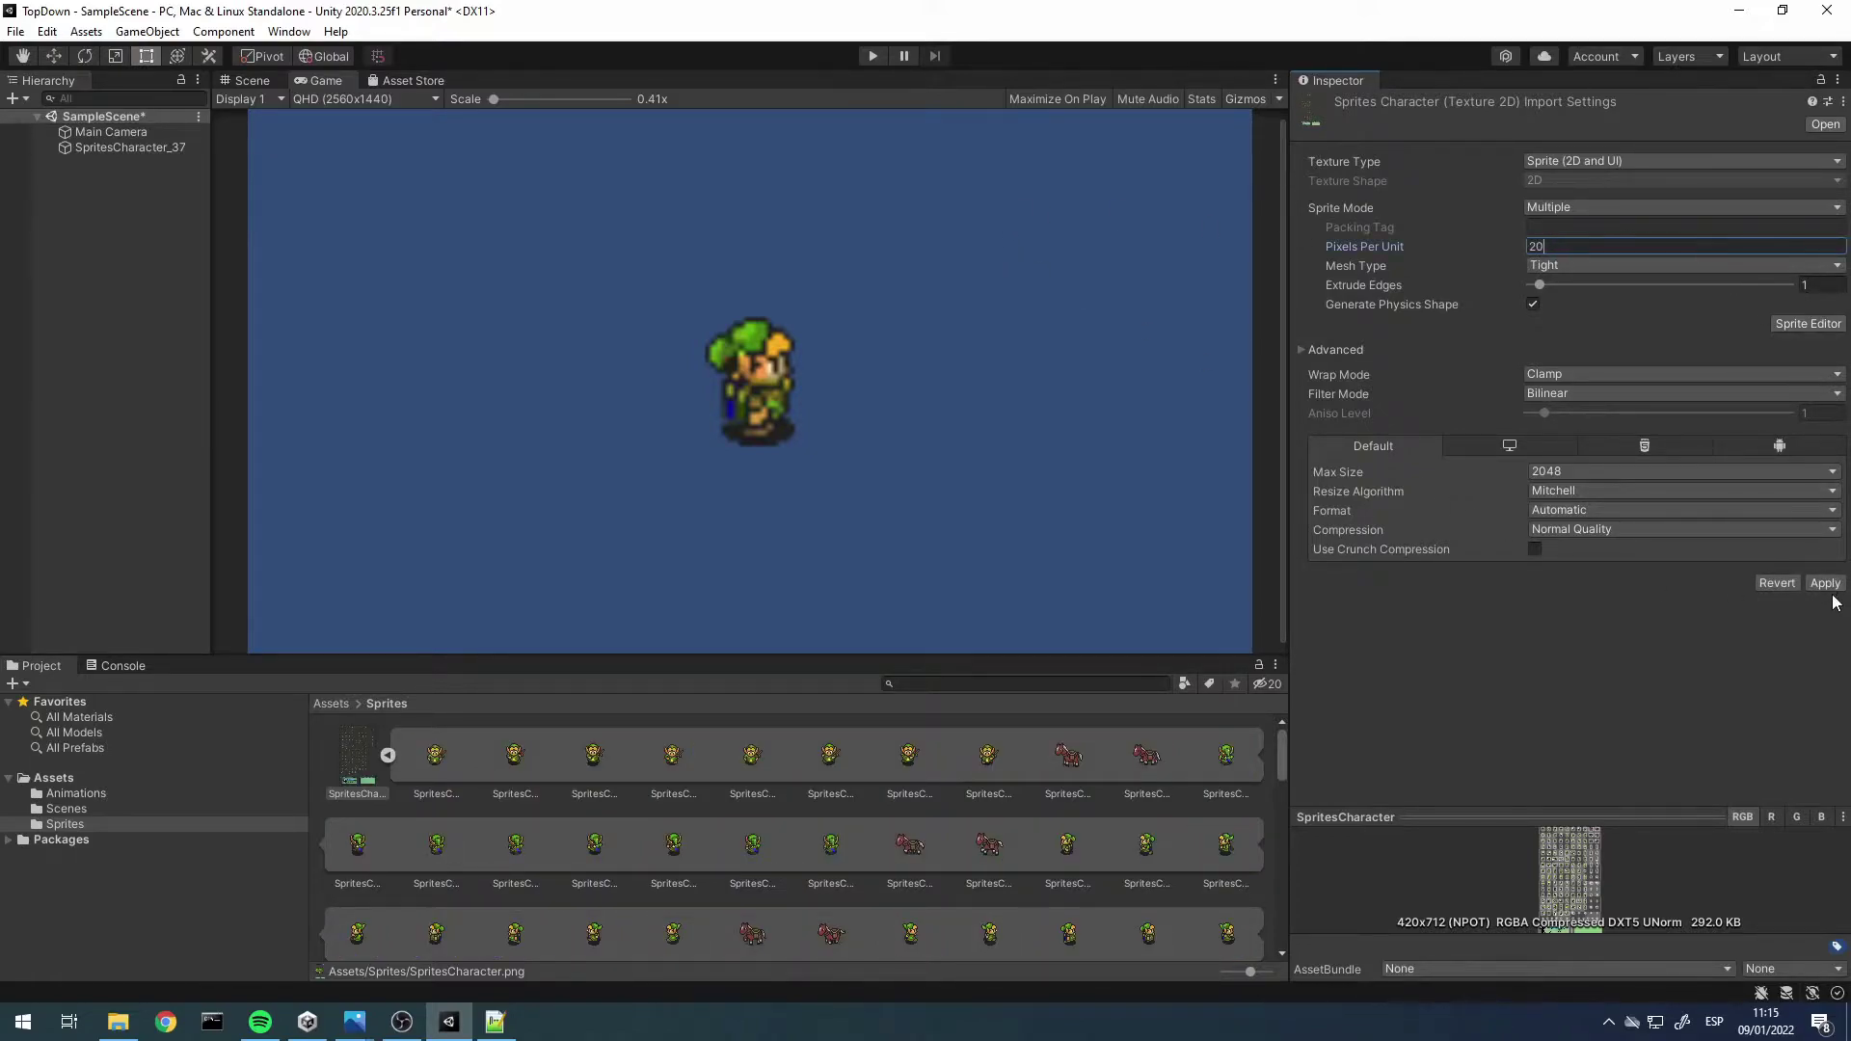
pyautogui.click(1826, 584)
pyautogui.click(1574, 249)
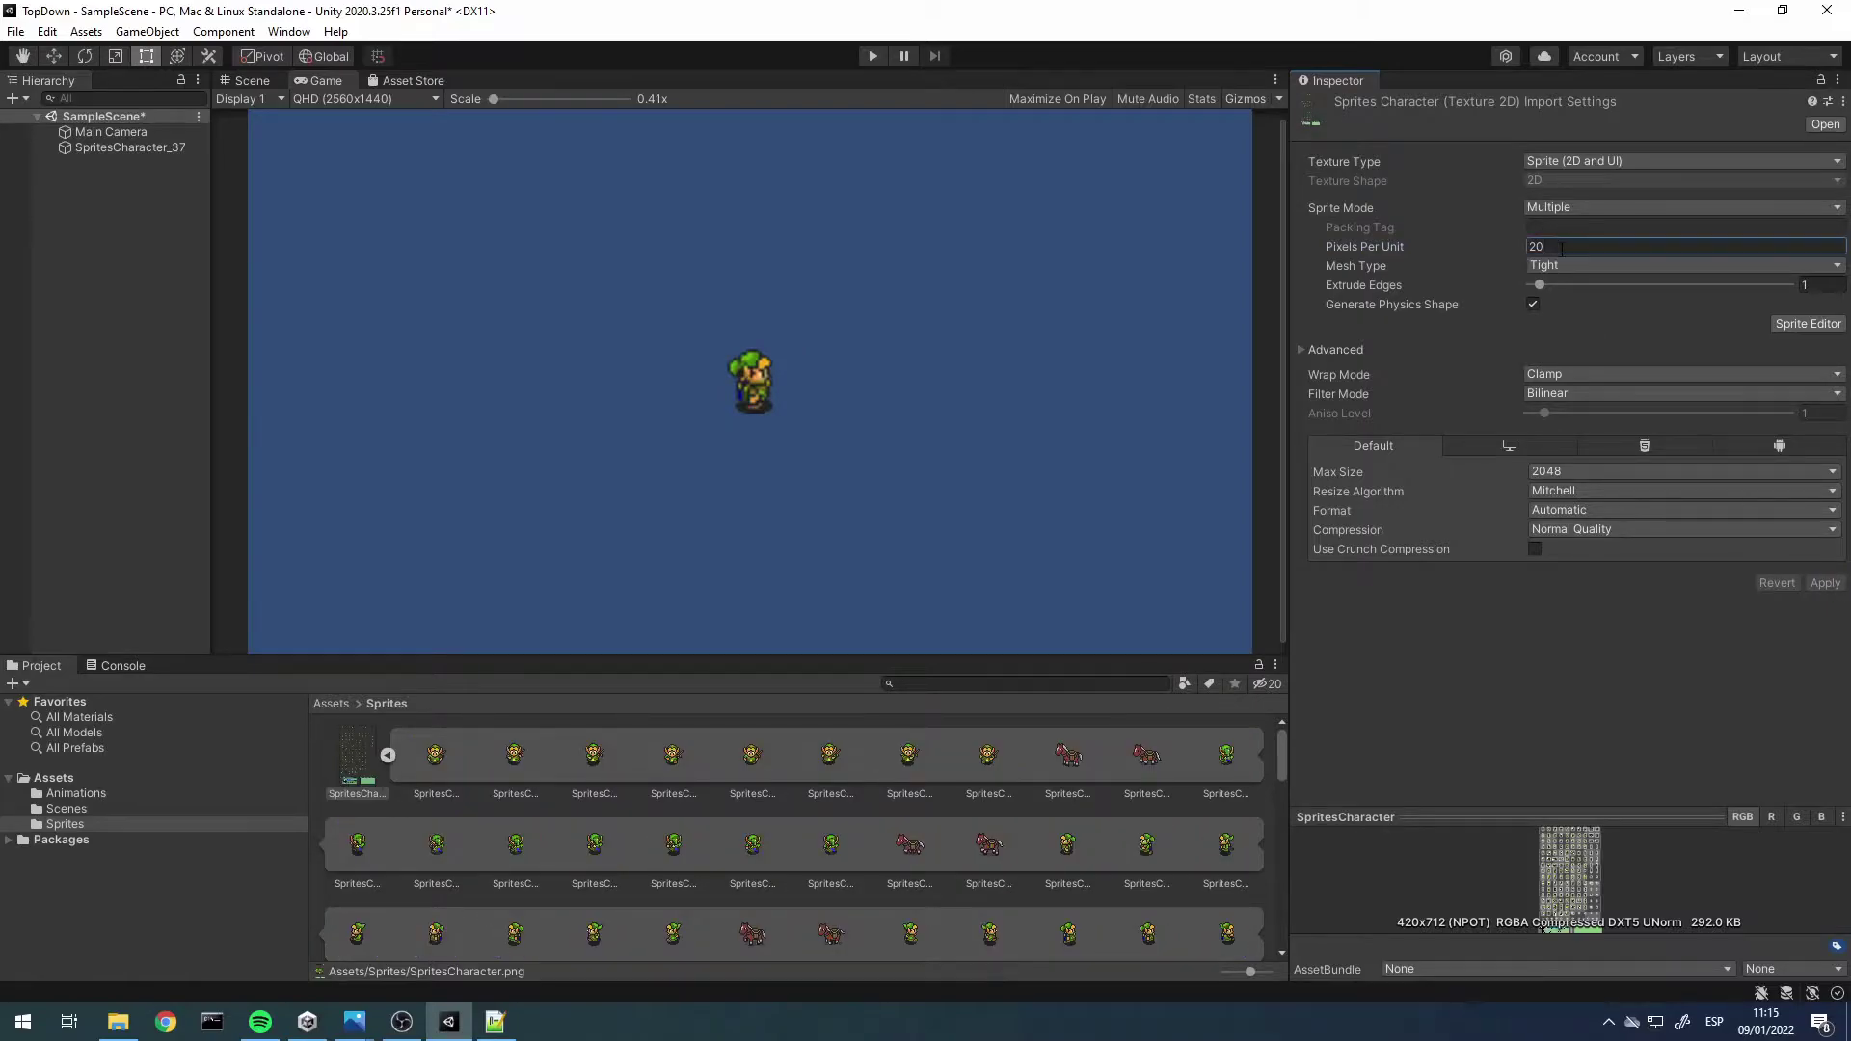
pyautogui.write('4')
pyautogui.click(1825, 583)
# Play-test the sprite size, then delete SpritesCharacter_37 from the scene
pyautogui.click(873, 62)
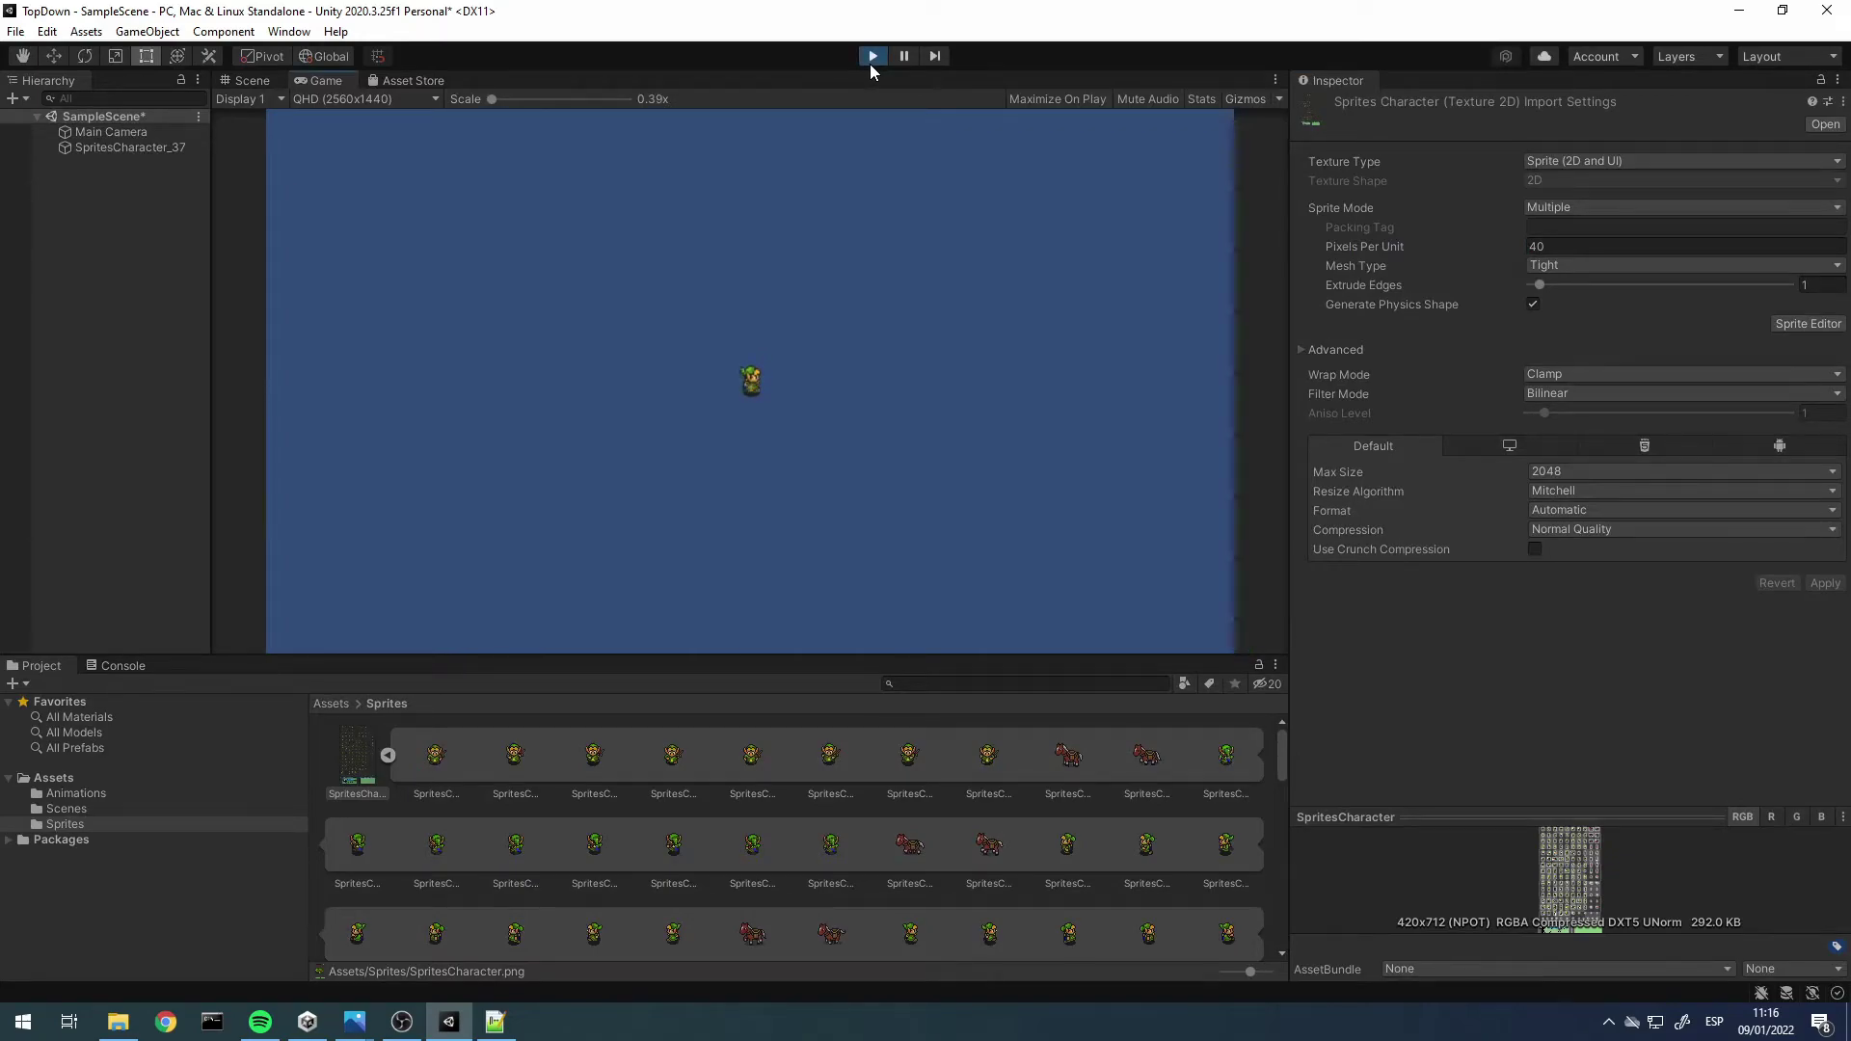
pyautogui.click(872, 61)
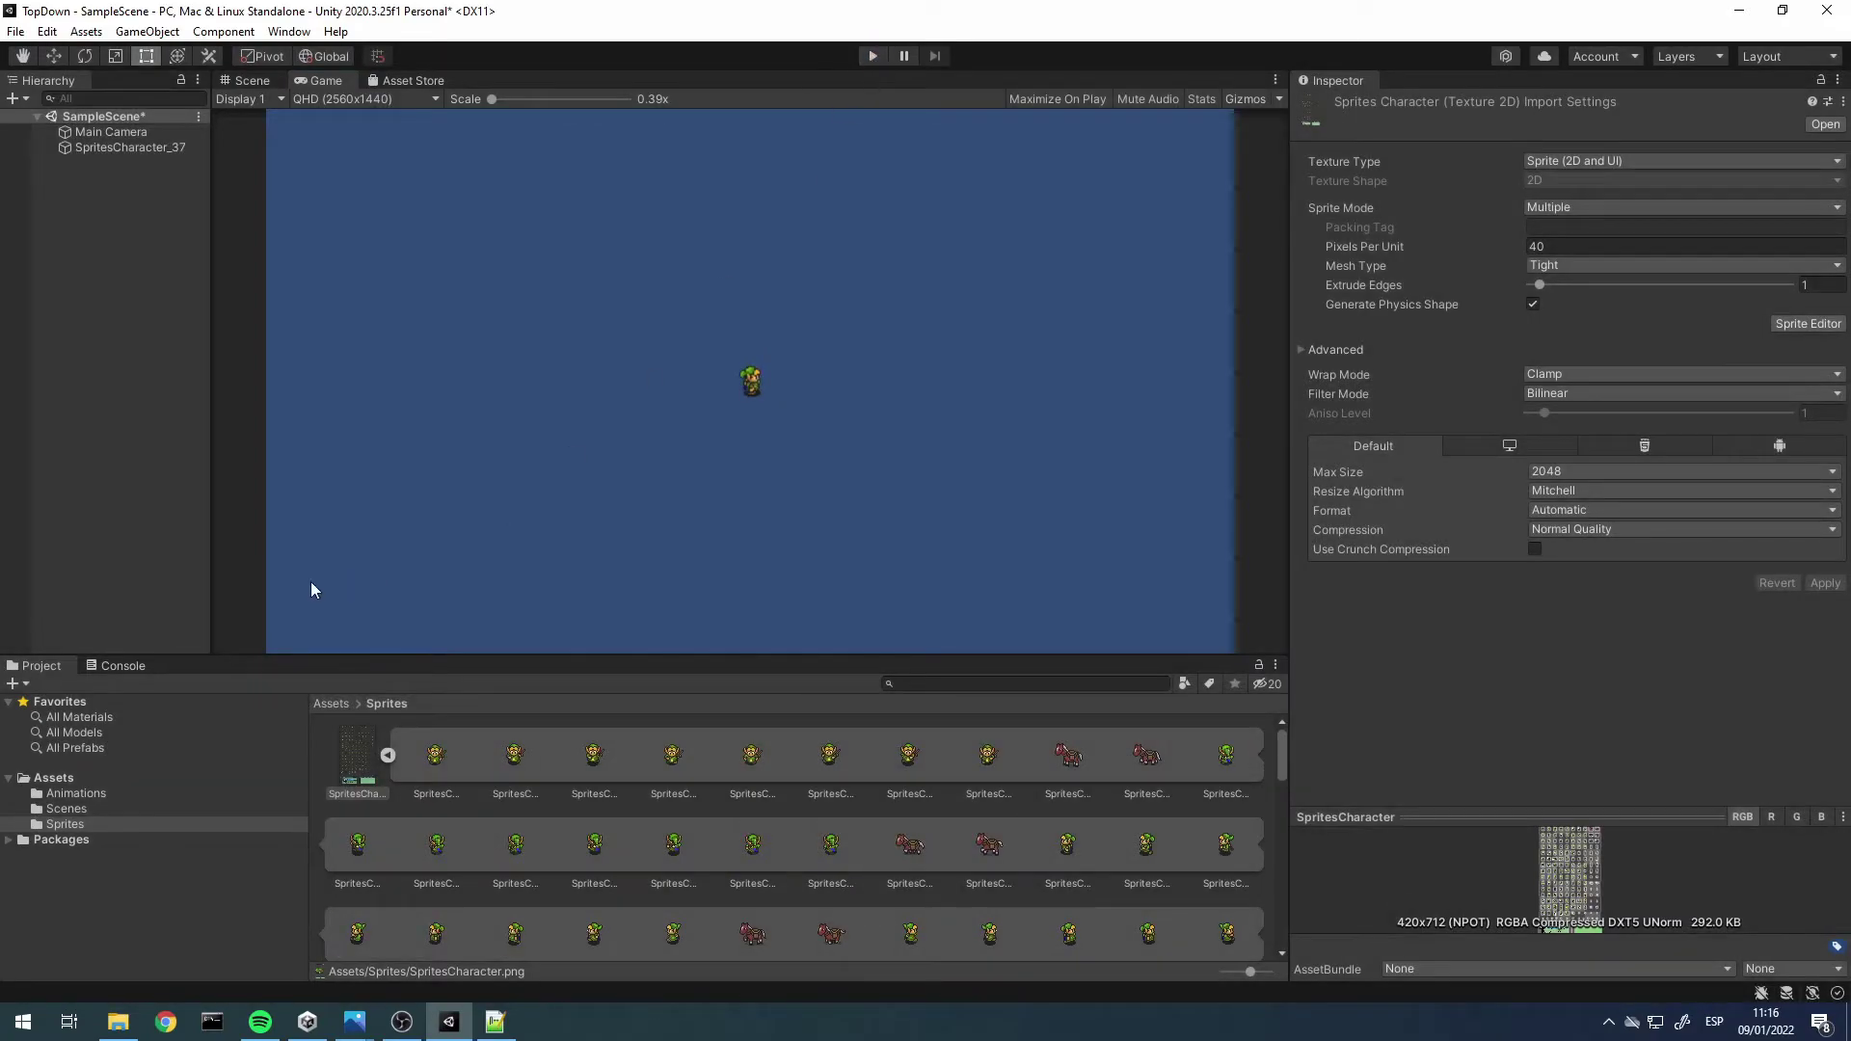
pyautogui.click(145, 148)
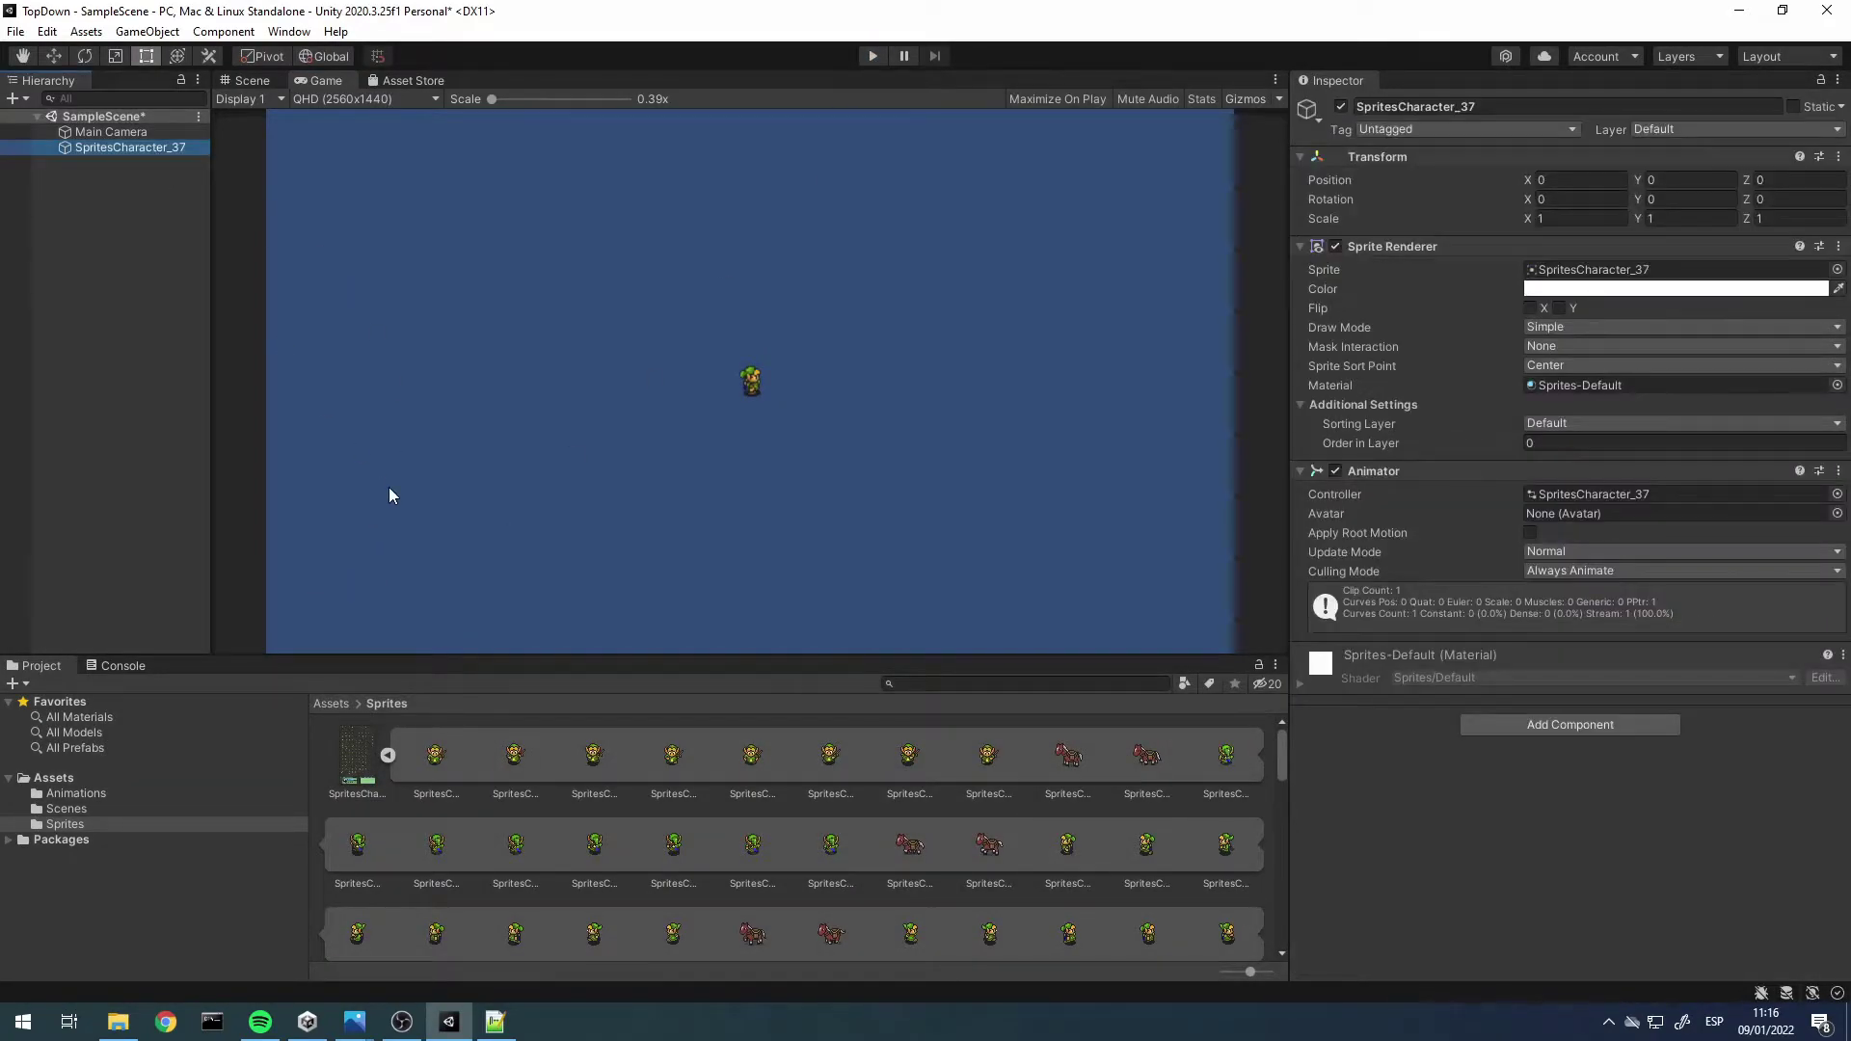
pyautogui.press('Delete')
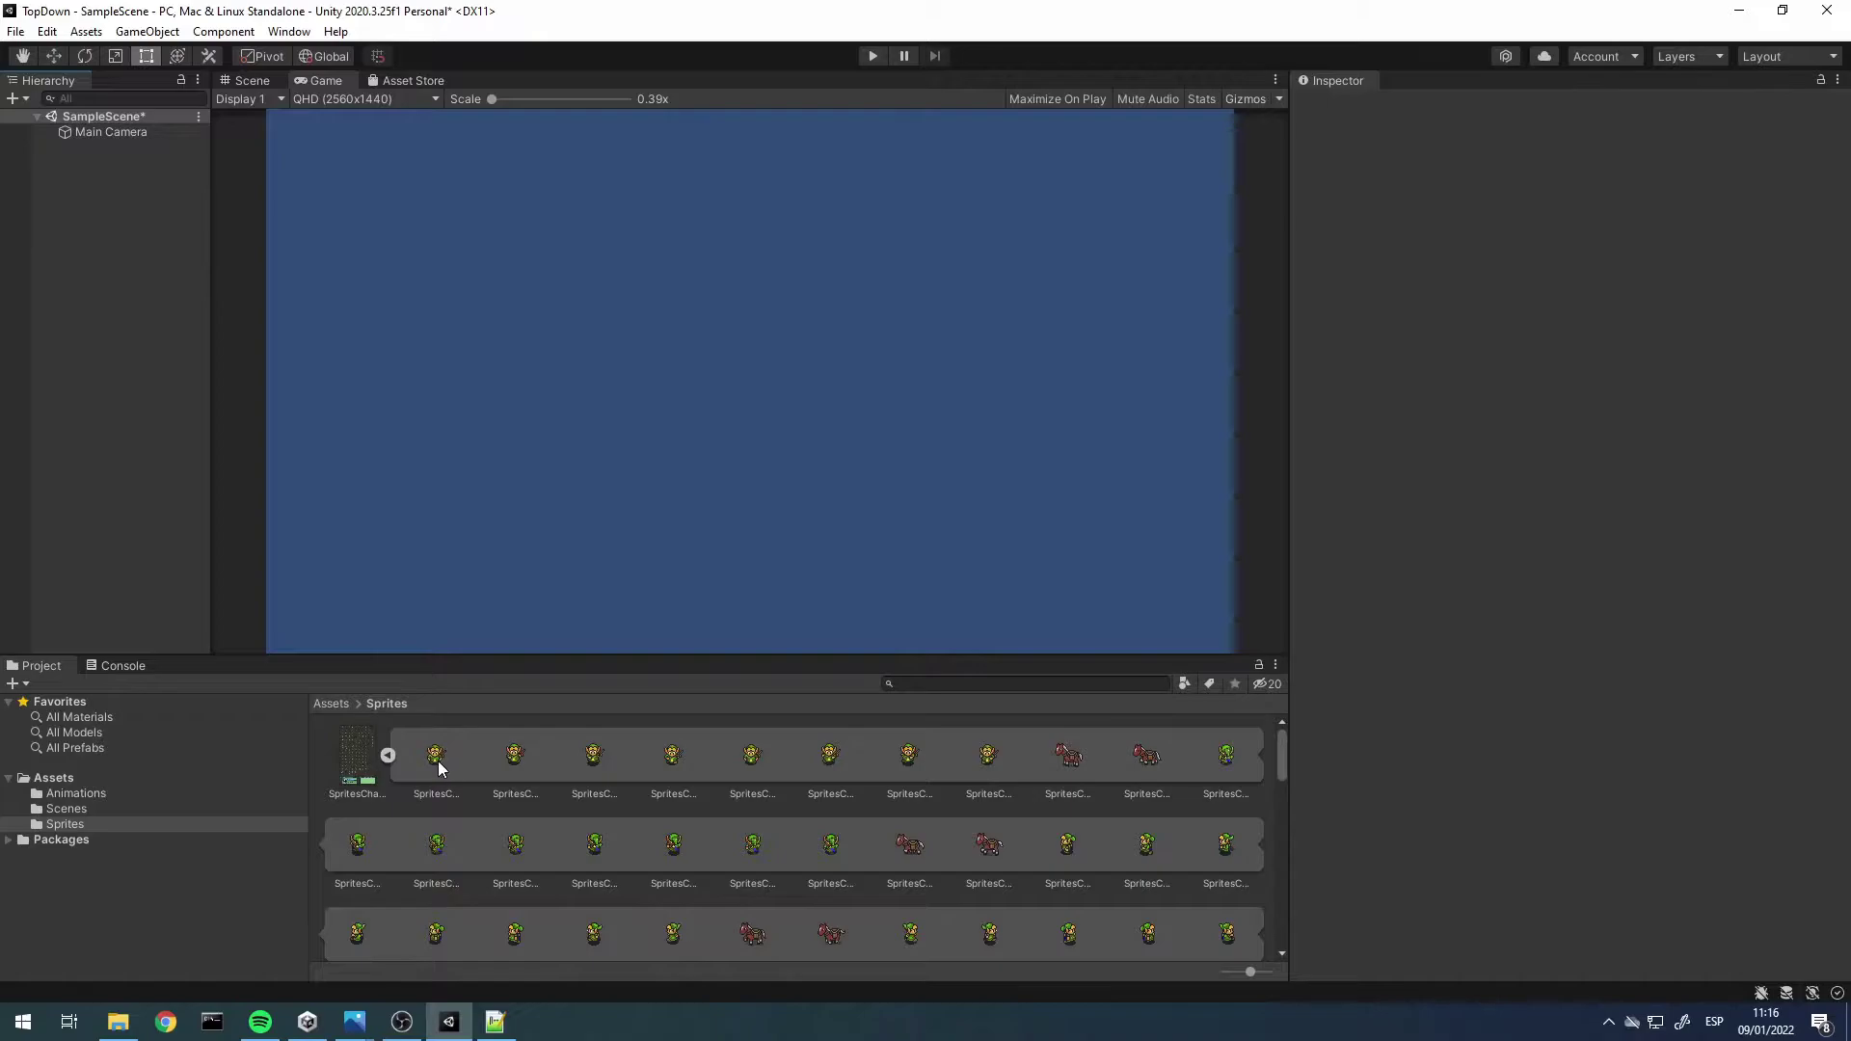
# Step through the sheet's frames to select SpritesCharacter_3
pyautogui.click(439, 769)
pyautogui.press('Right')
pyautogui.press('Right')
pyautogui.press('Right')
pyautogui.press('Right')
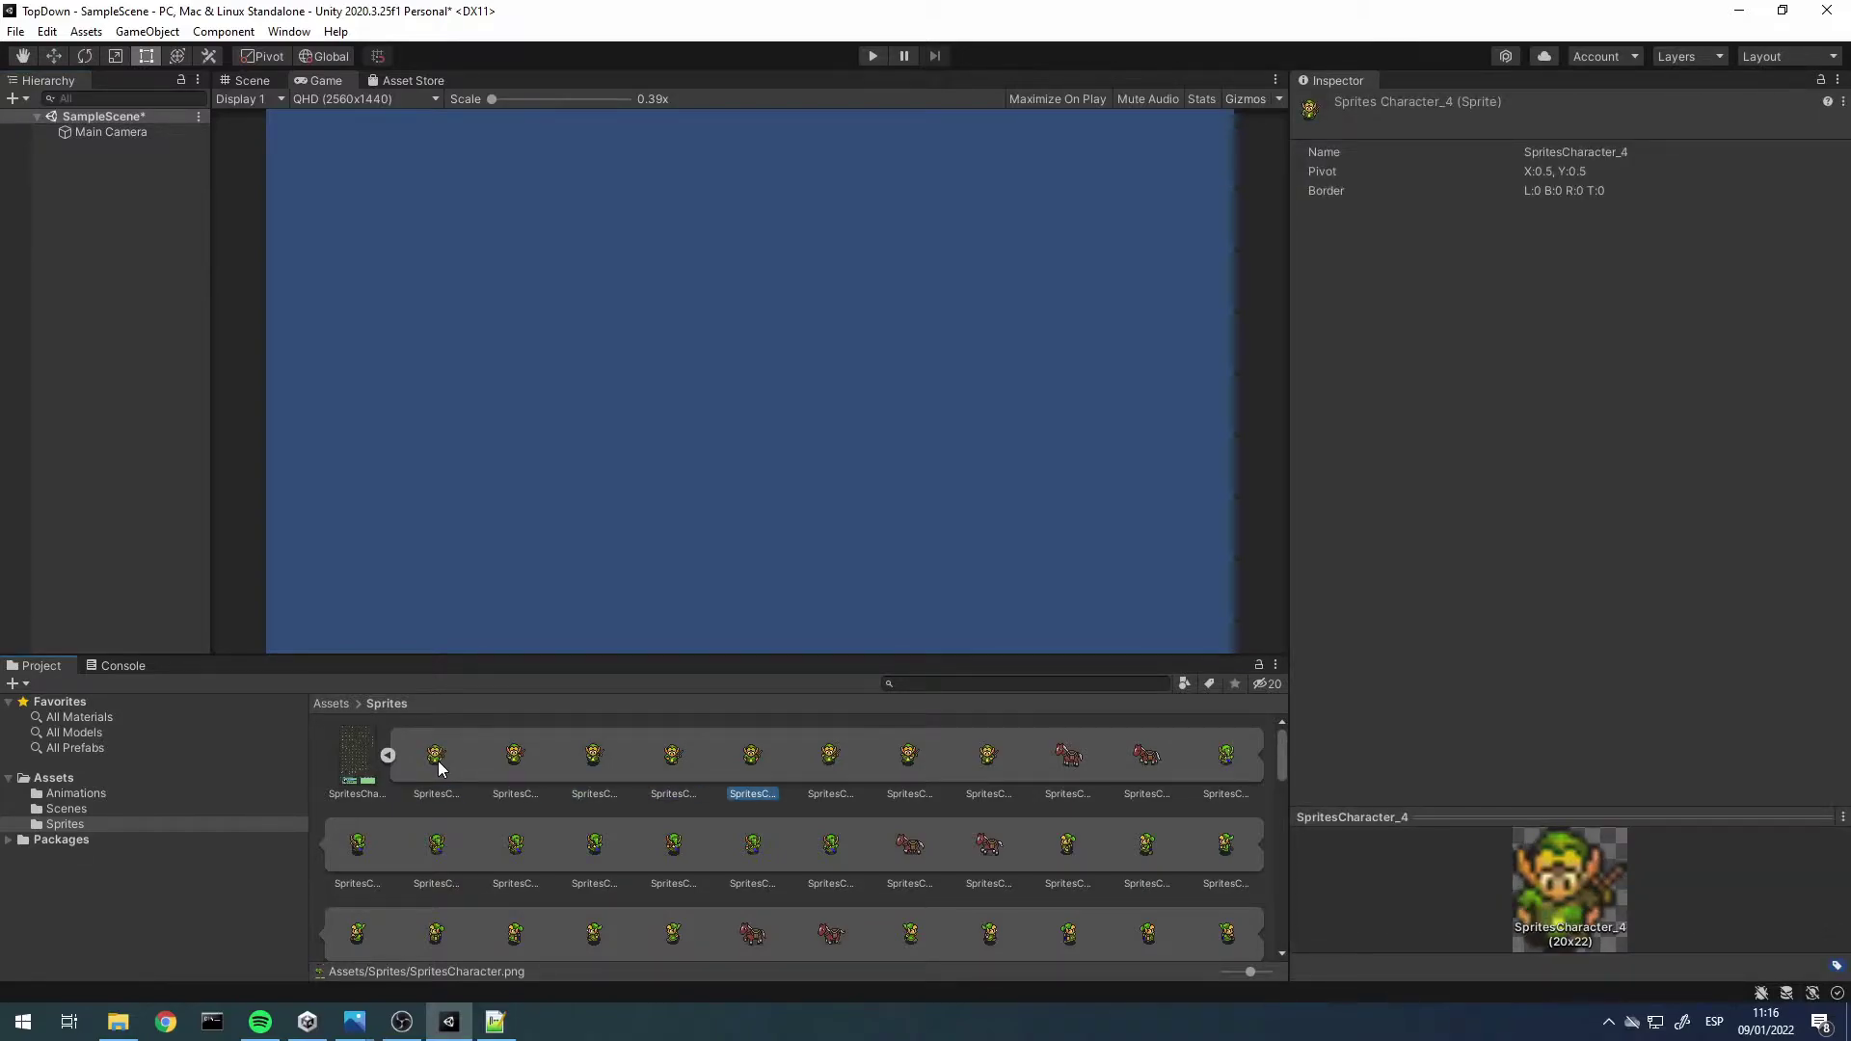
pyautogui.press('Left')
pyautogui.press('Left')
pyautogui.press('Left')
pyautogui.press('Right')
pyautogui.press('Right')
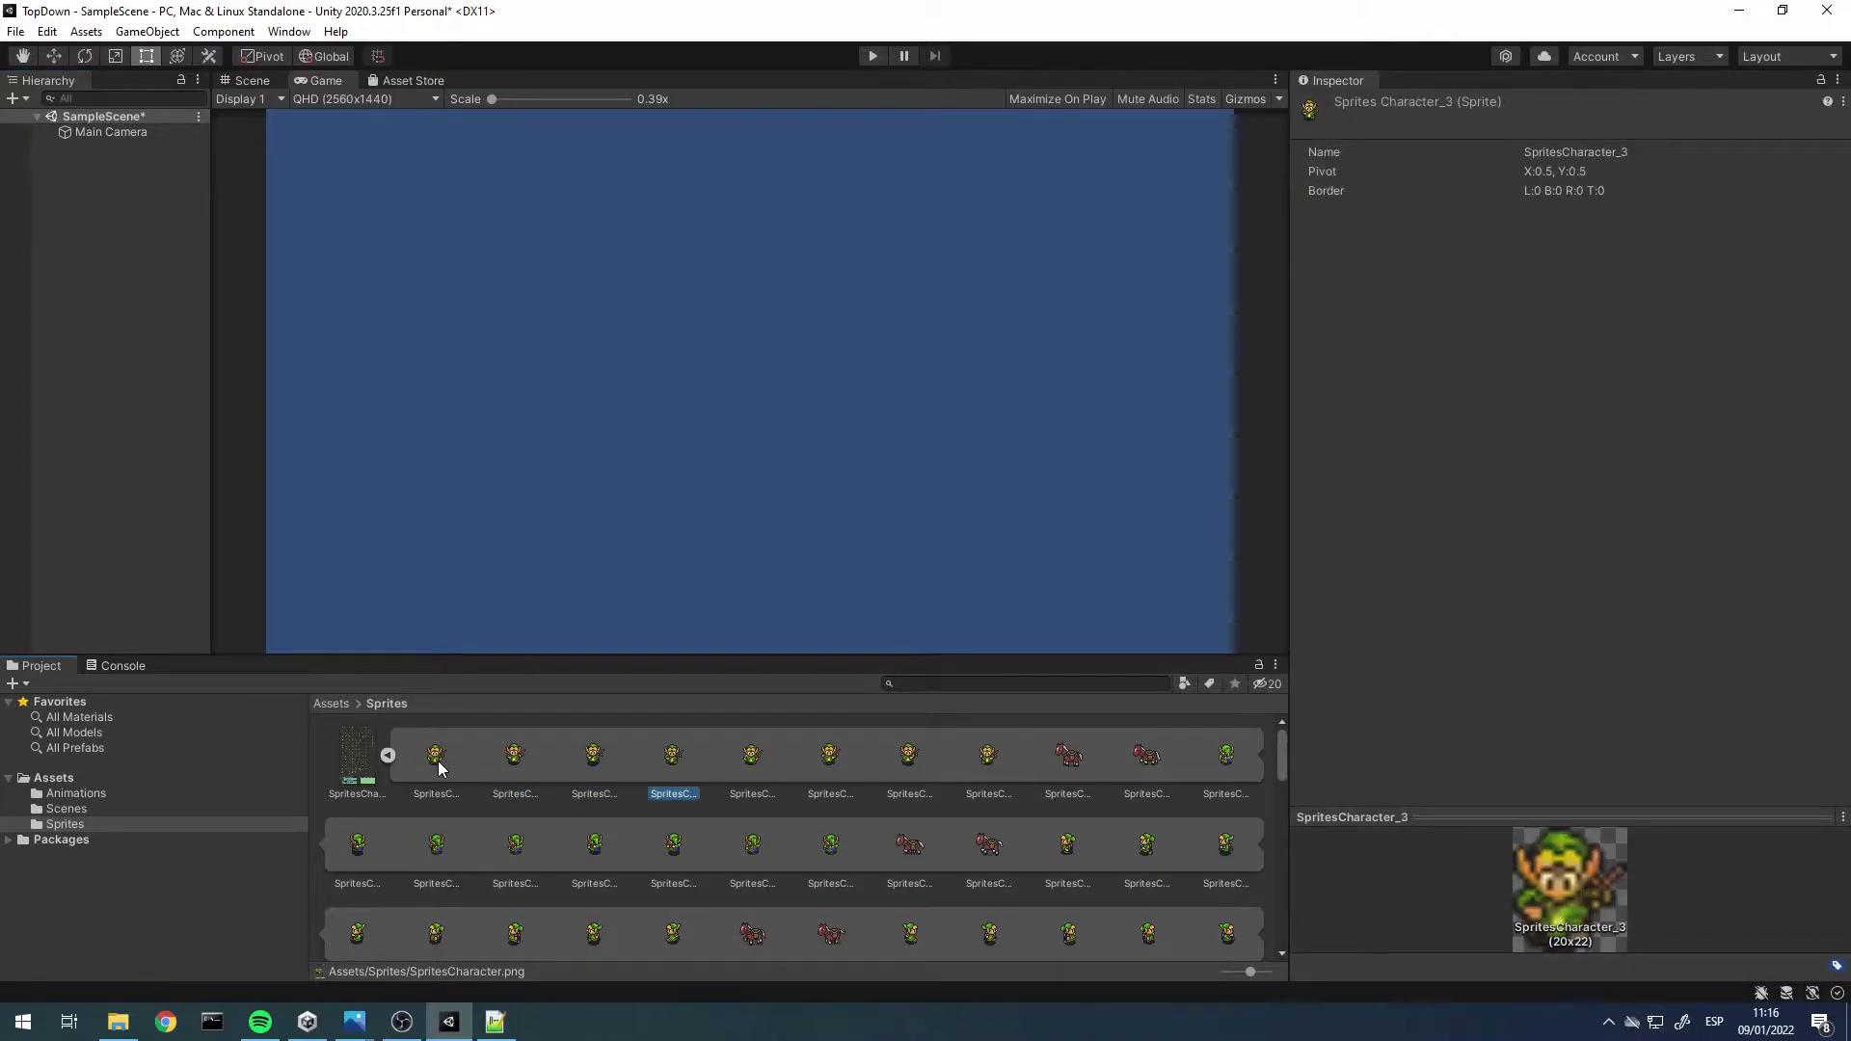
pyautogui.press('Right')
pyautogui.press('Right')
pyautogui.press('Right')
pyautogui.press('Right')
pyautogui.press('Right')
pyautogui.press('Left')
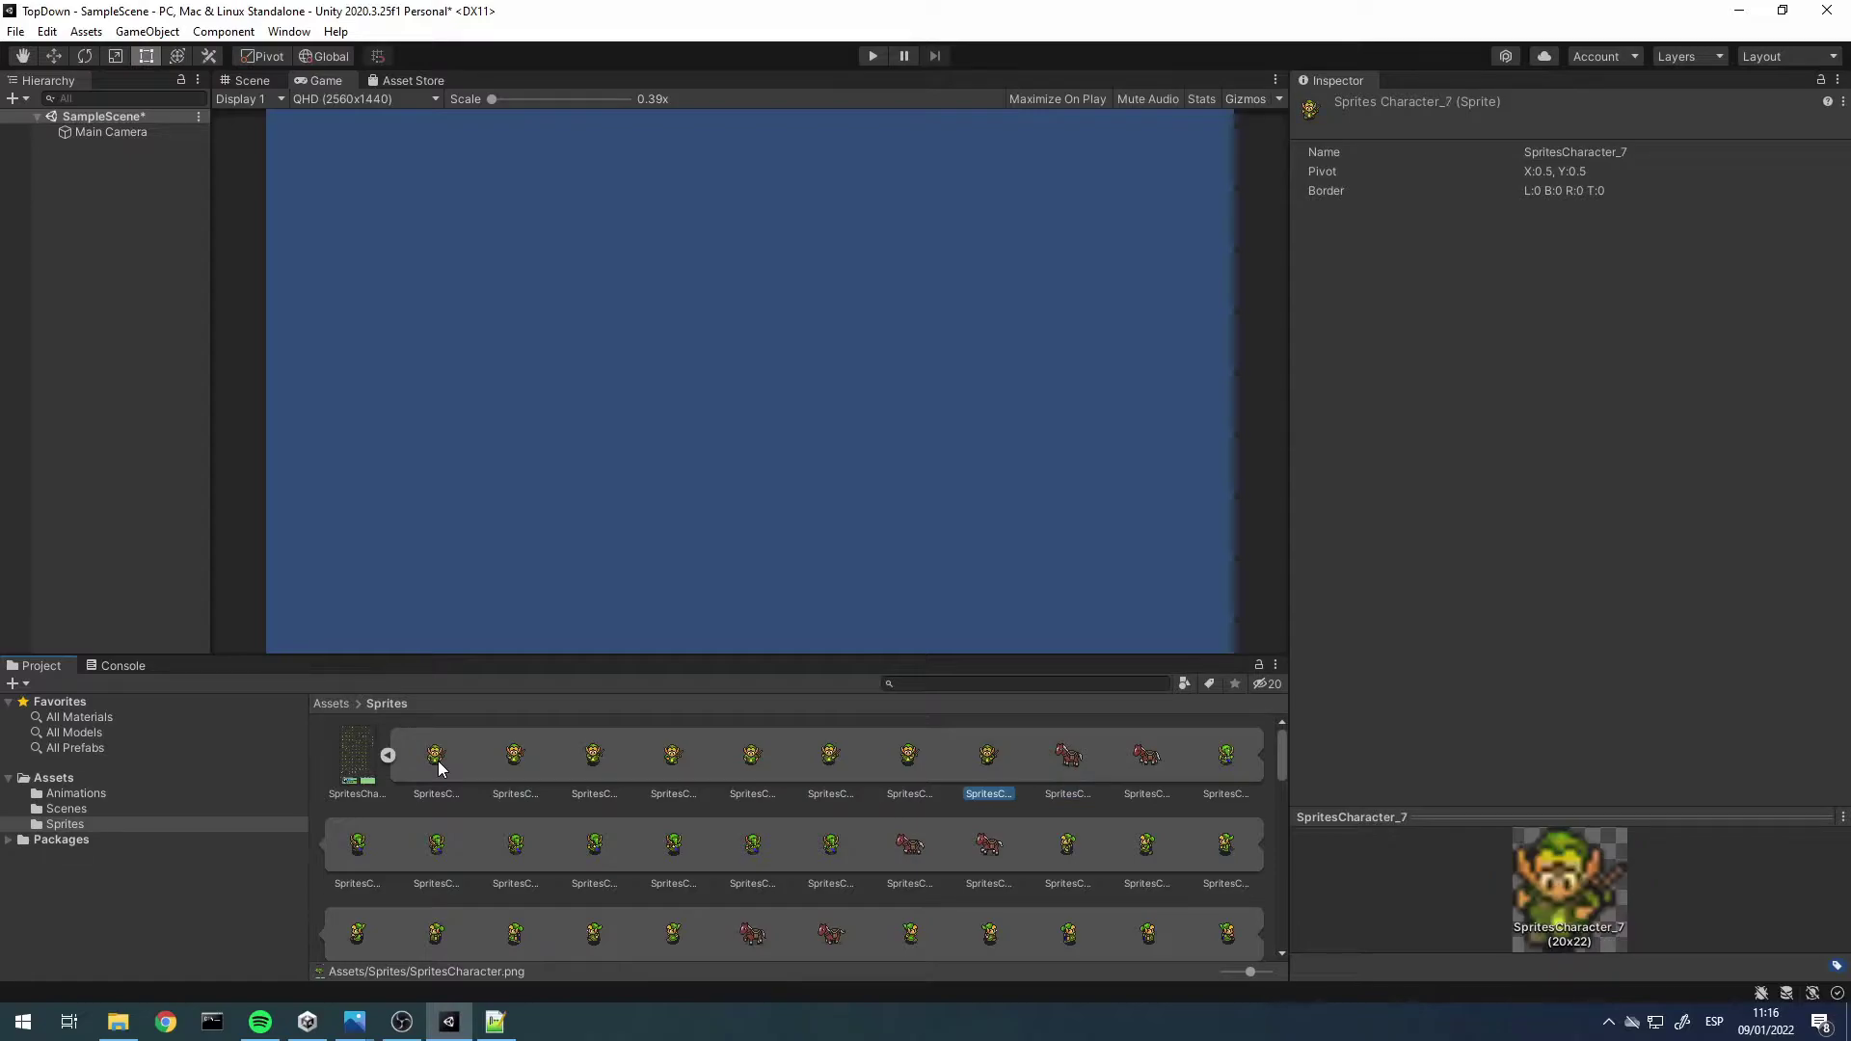
# Drop eight walking frames into the Hierarchy and name the clip CharacterWalksUp
pyautogui.hotkey('shift', 'Left')
pyautogui.hotkey('shift', 'Left')
pyautogui.hotkey('shift', 'Left')
pyautogui.hotkey('shift', 'Left')
pyautogui.hotkey('shift', 'Left')
pyautogui.hotkey('shift', 'Left')
pyautogui.hotkey('shift', 'Left')
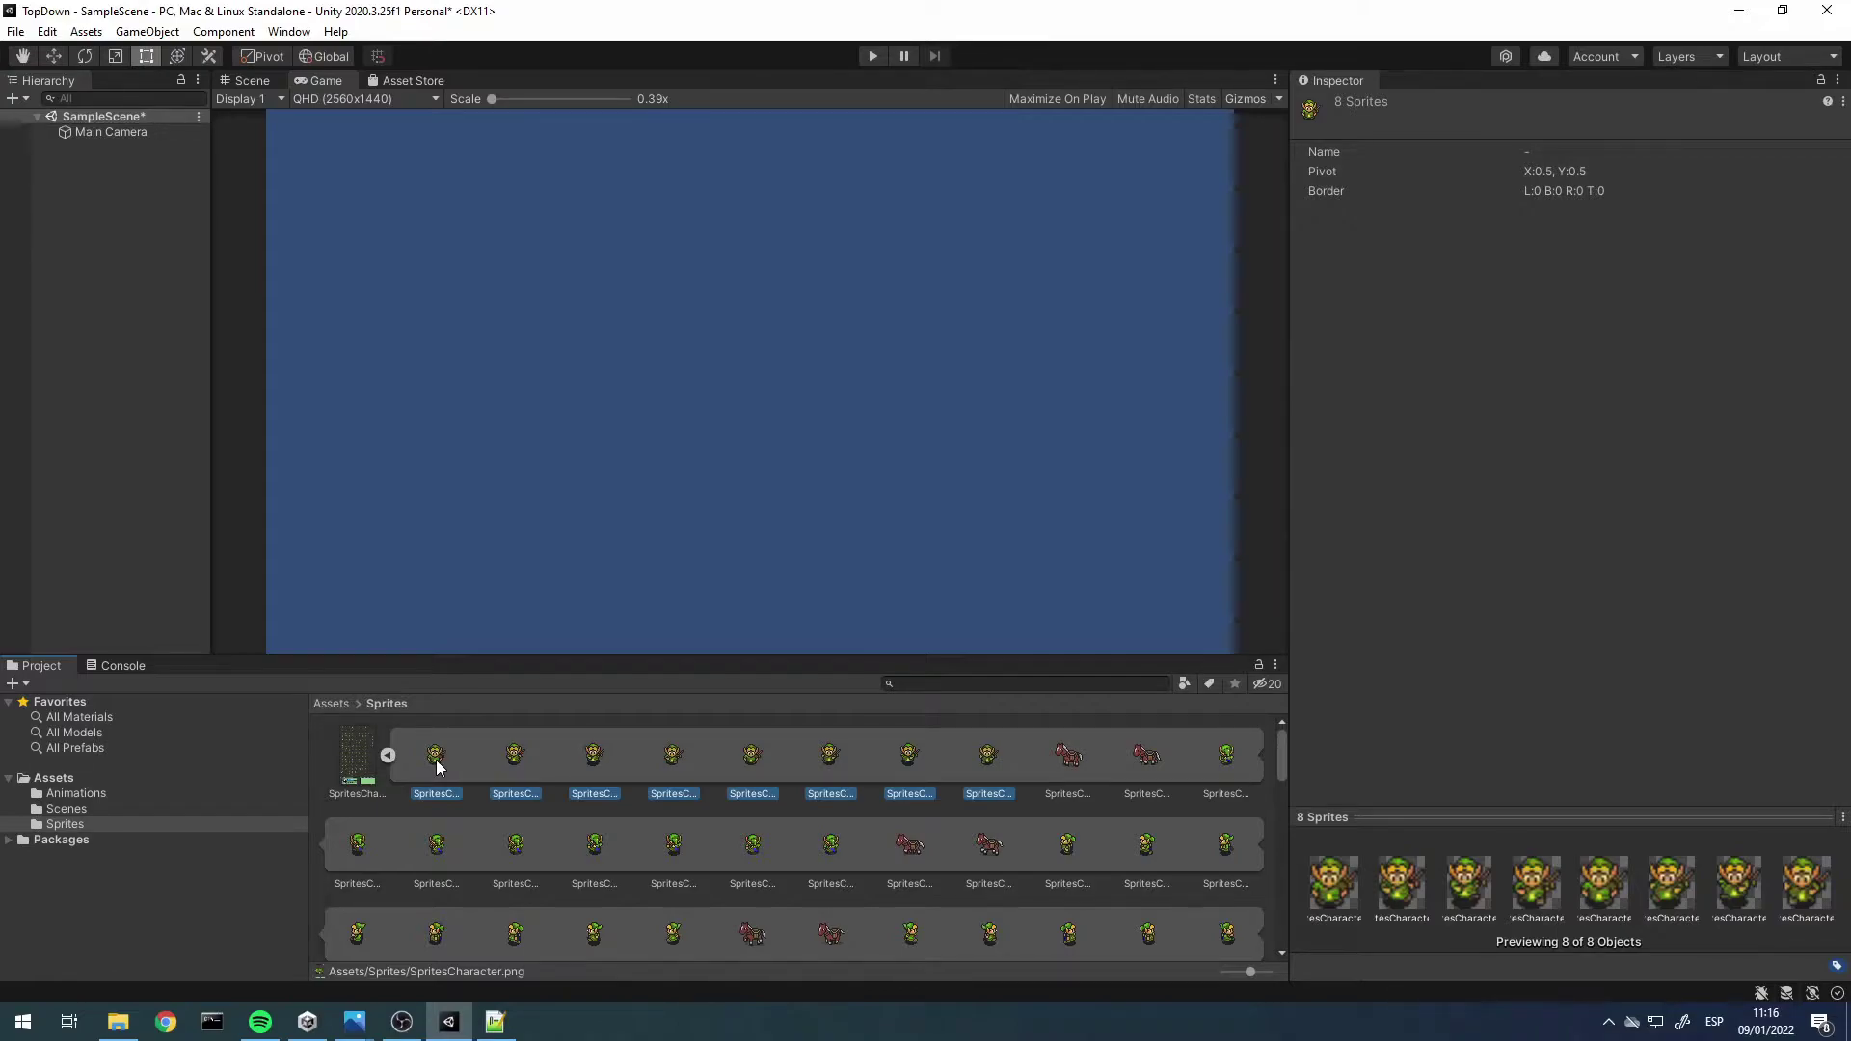
pyautogui.moveTo(436, 767); pyautogui.dragTo(570, 425)
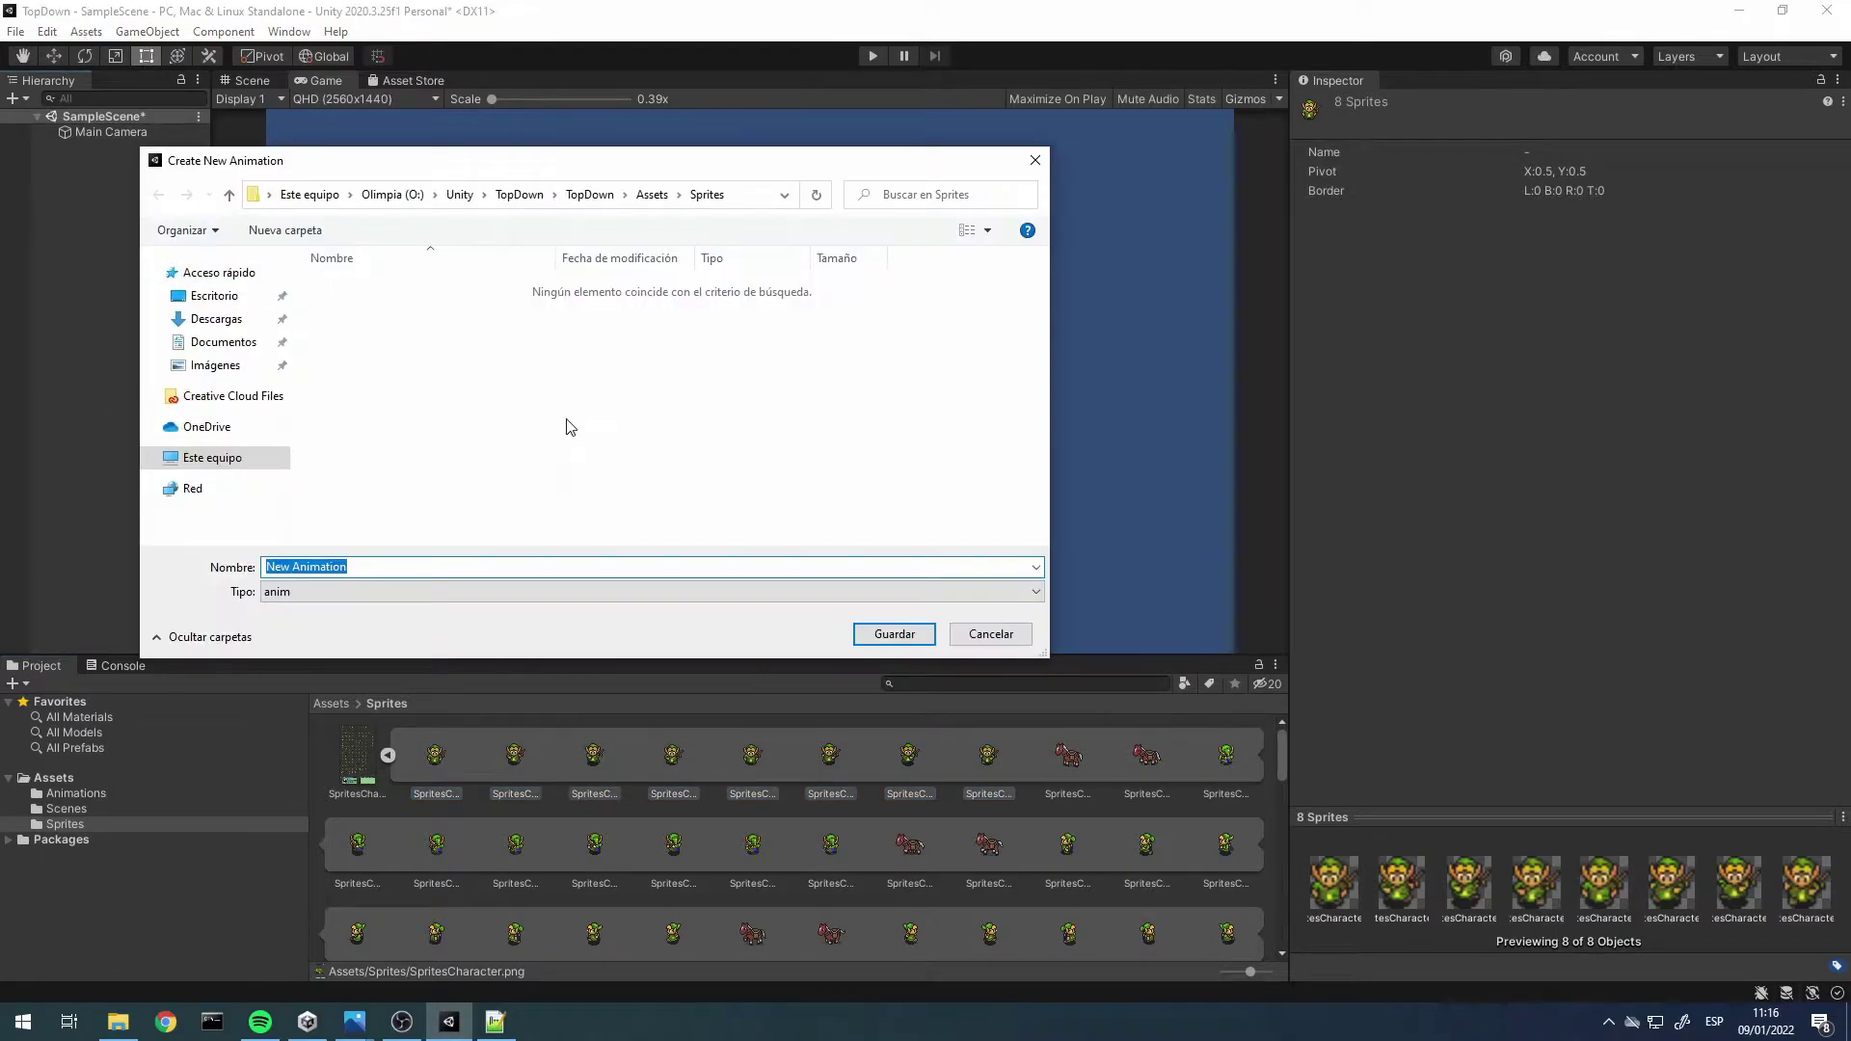
pyautogui.write('Walks')
pyautogui.press('Return')
# Drag further sprite frames from the Project panel into the Hierarchy
pyautogui.click(752, 845)
pyautogui.keyDown('shift'); pyautogui.click(808, 864); pyautogui.keyUp('shift')
pyautogui.moveTo(808, 864); pyautogui.dragTo(116, 178)
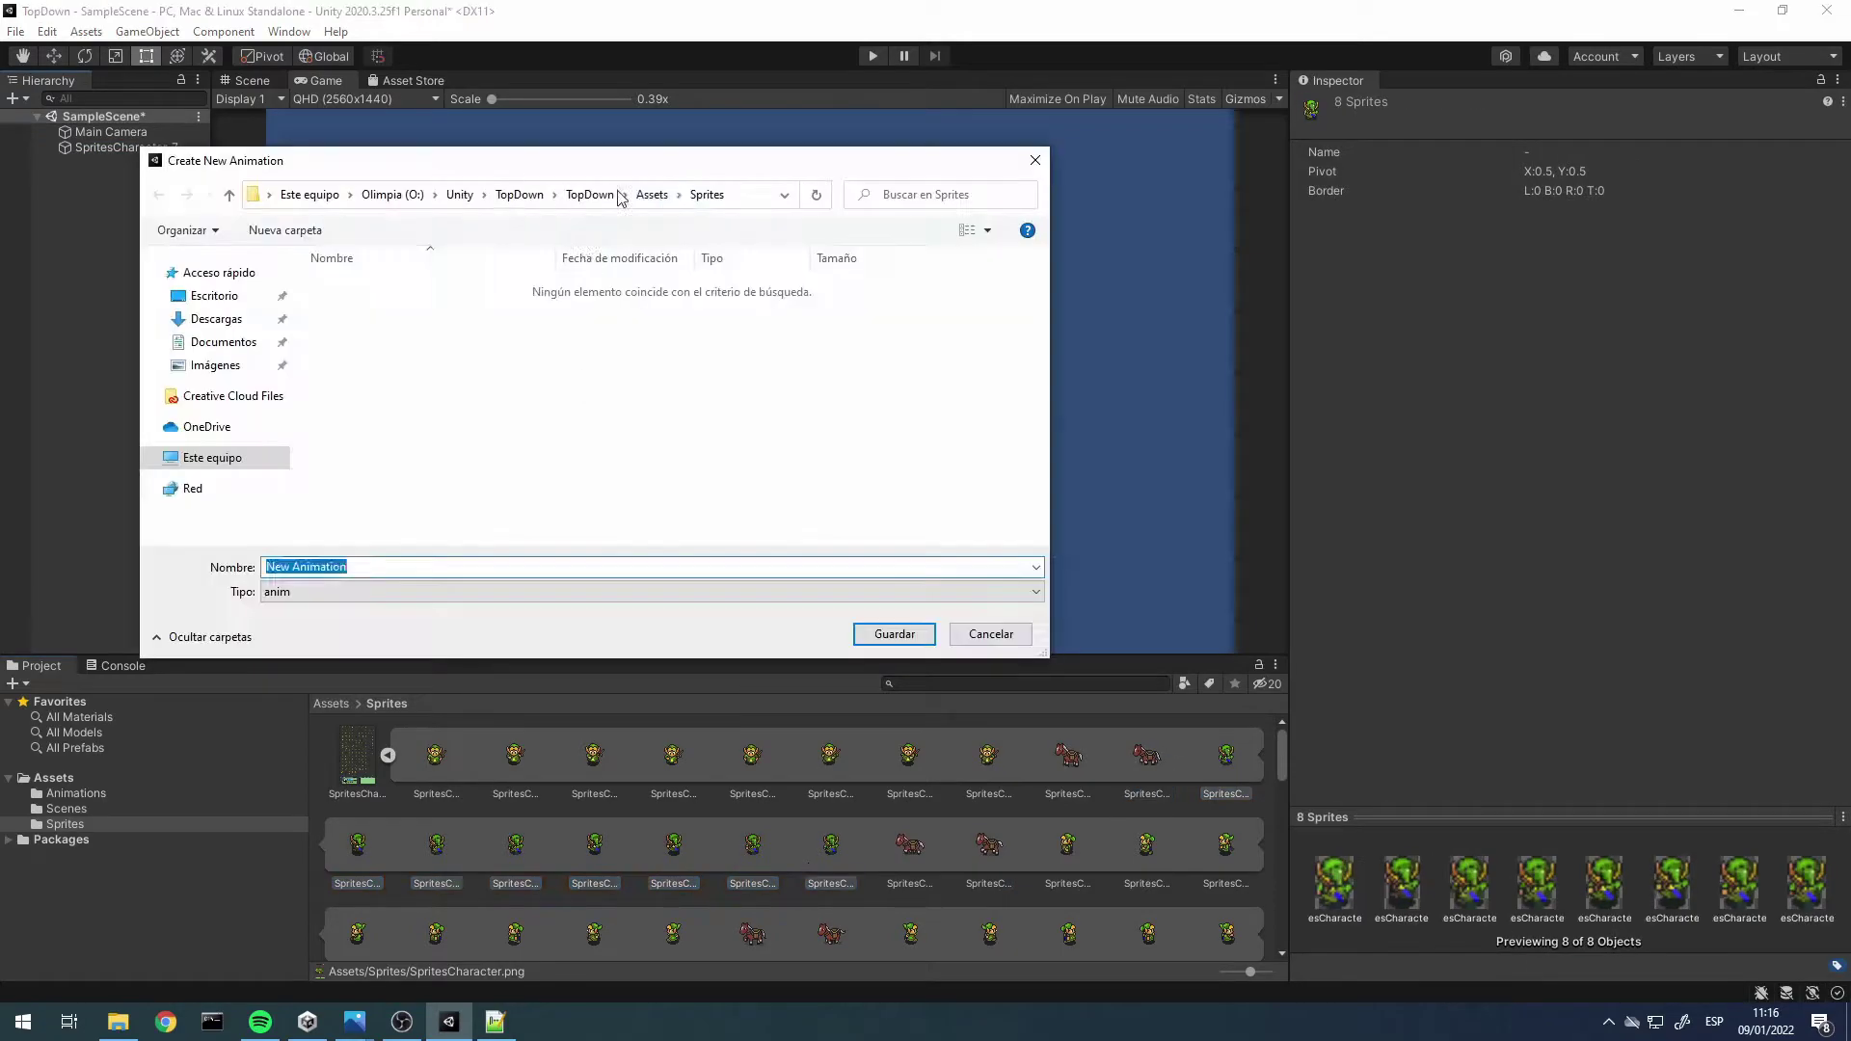
pyautogui.press('Return')
pyautogui.click(64, 824)
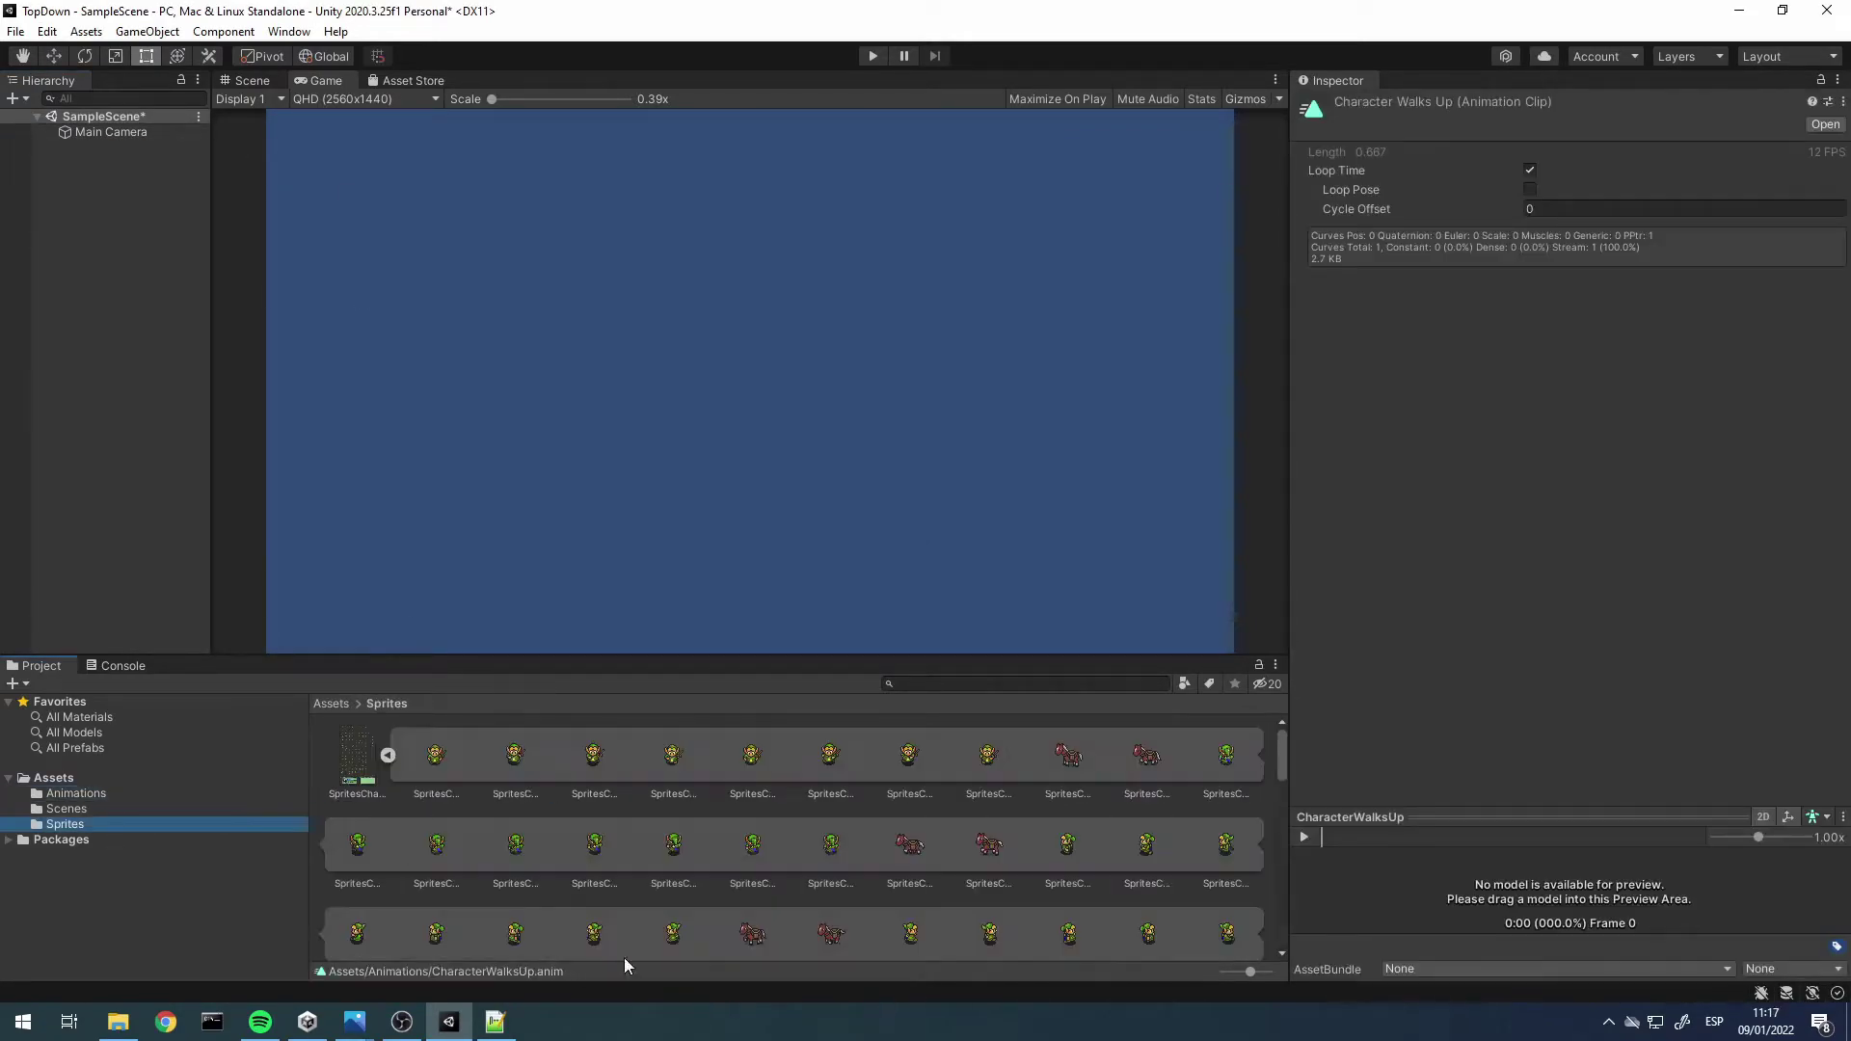
pyautogui.click(1068, 830)
pyautogui.keyDown('shift'); pyautogui.click(673, 918); pyautogui.keyUp('shift')
pyautogui.moveTo(673, 918); pyautogui.dragTo(106, 242)
# Save the CharacterWalksUp clip and browse the sheet's frames toward SpritesCharacter_107
pyautogui.press('Return')
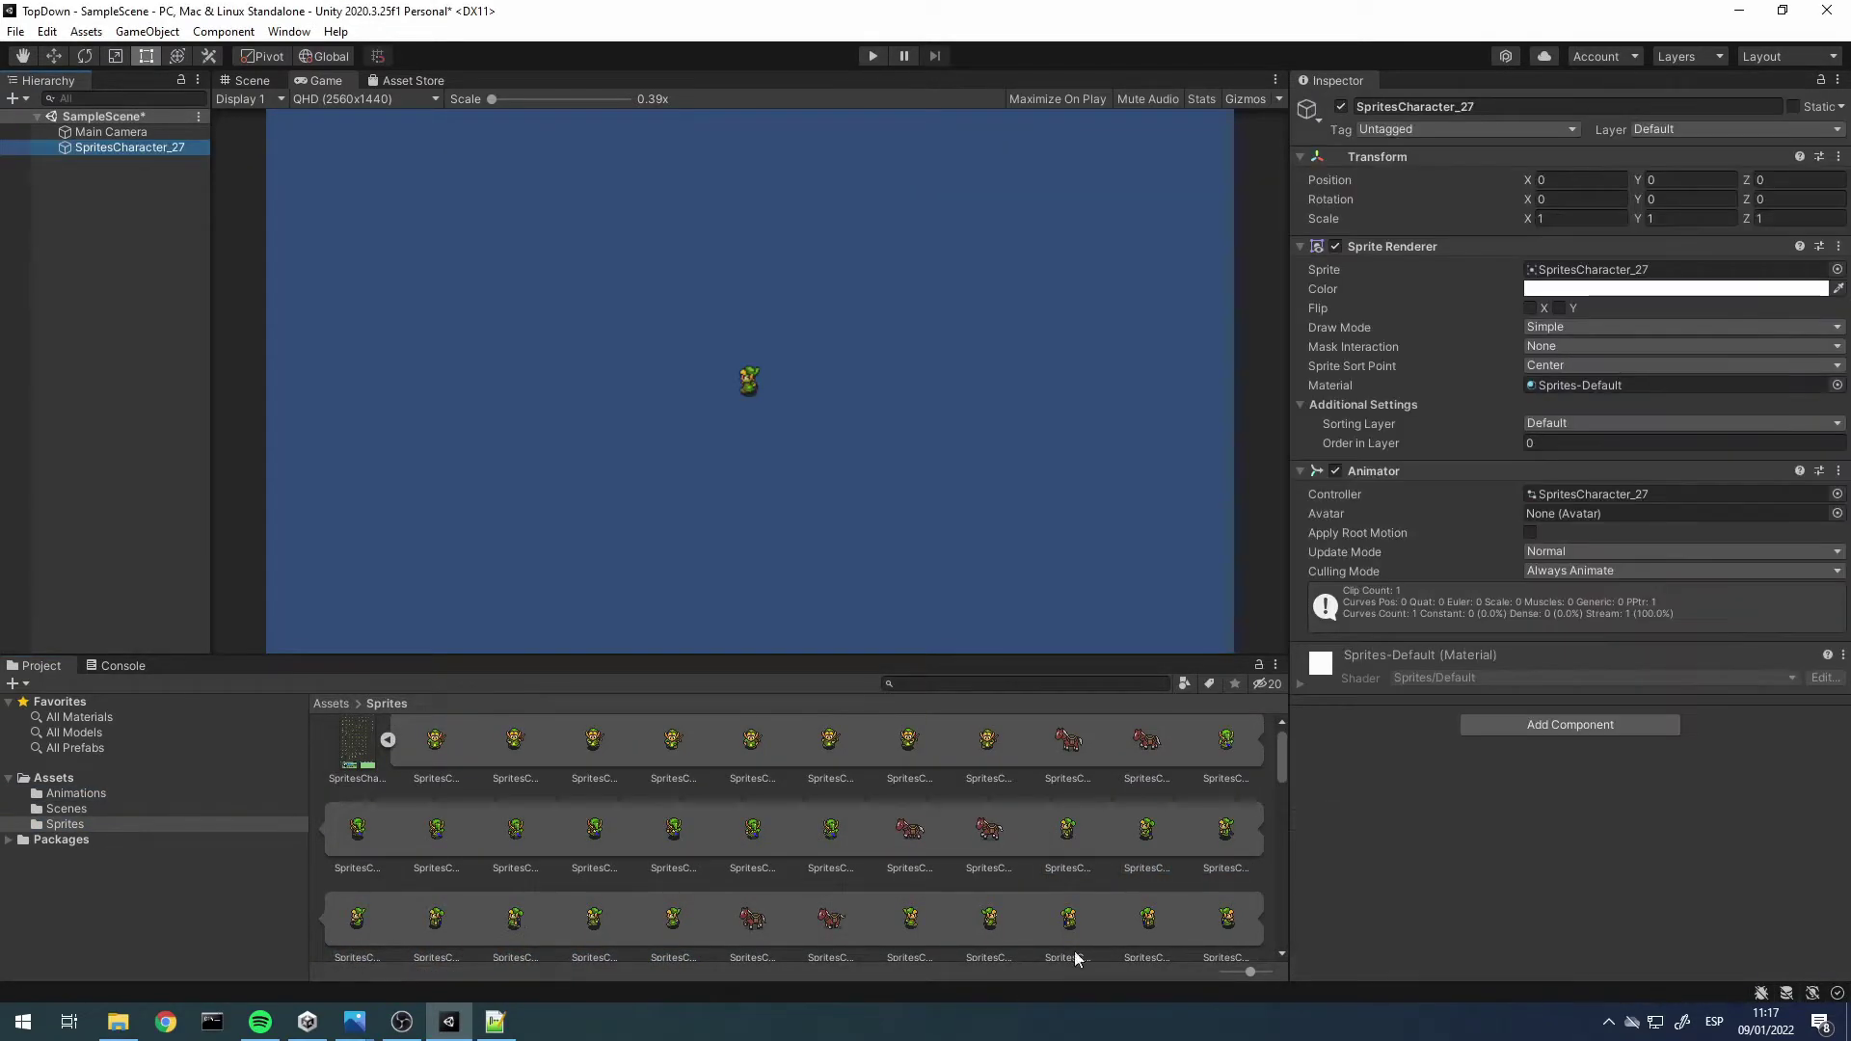
pyautogui.click(1067, 829)
pyautogui.scroll(-3, 915, 818)
pyautogui.scroll(-1, 933, 790)
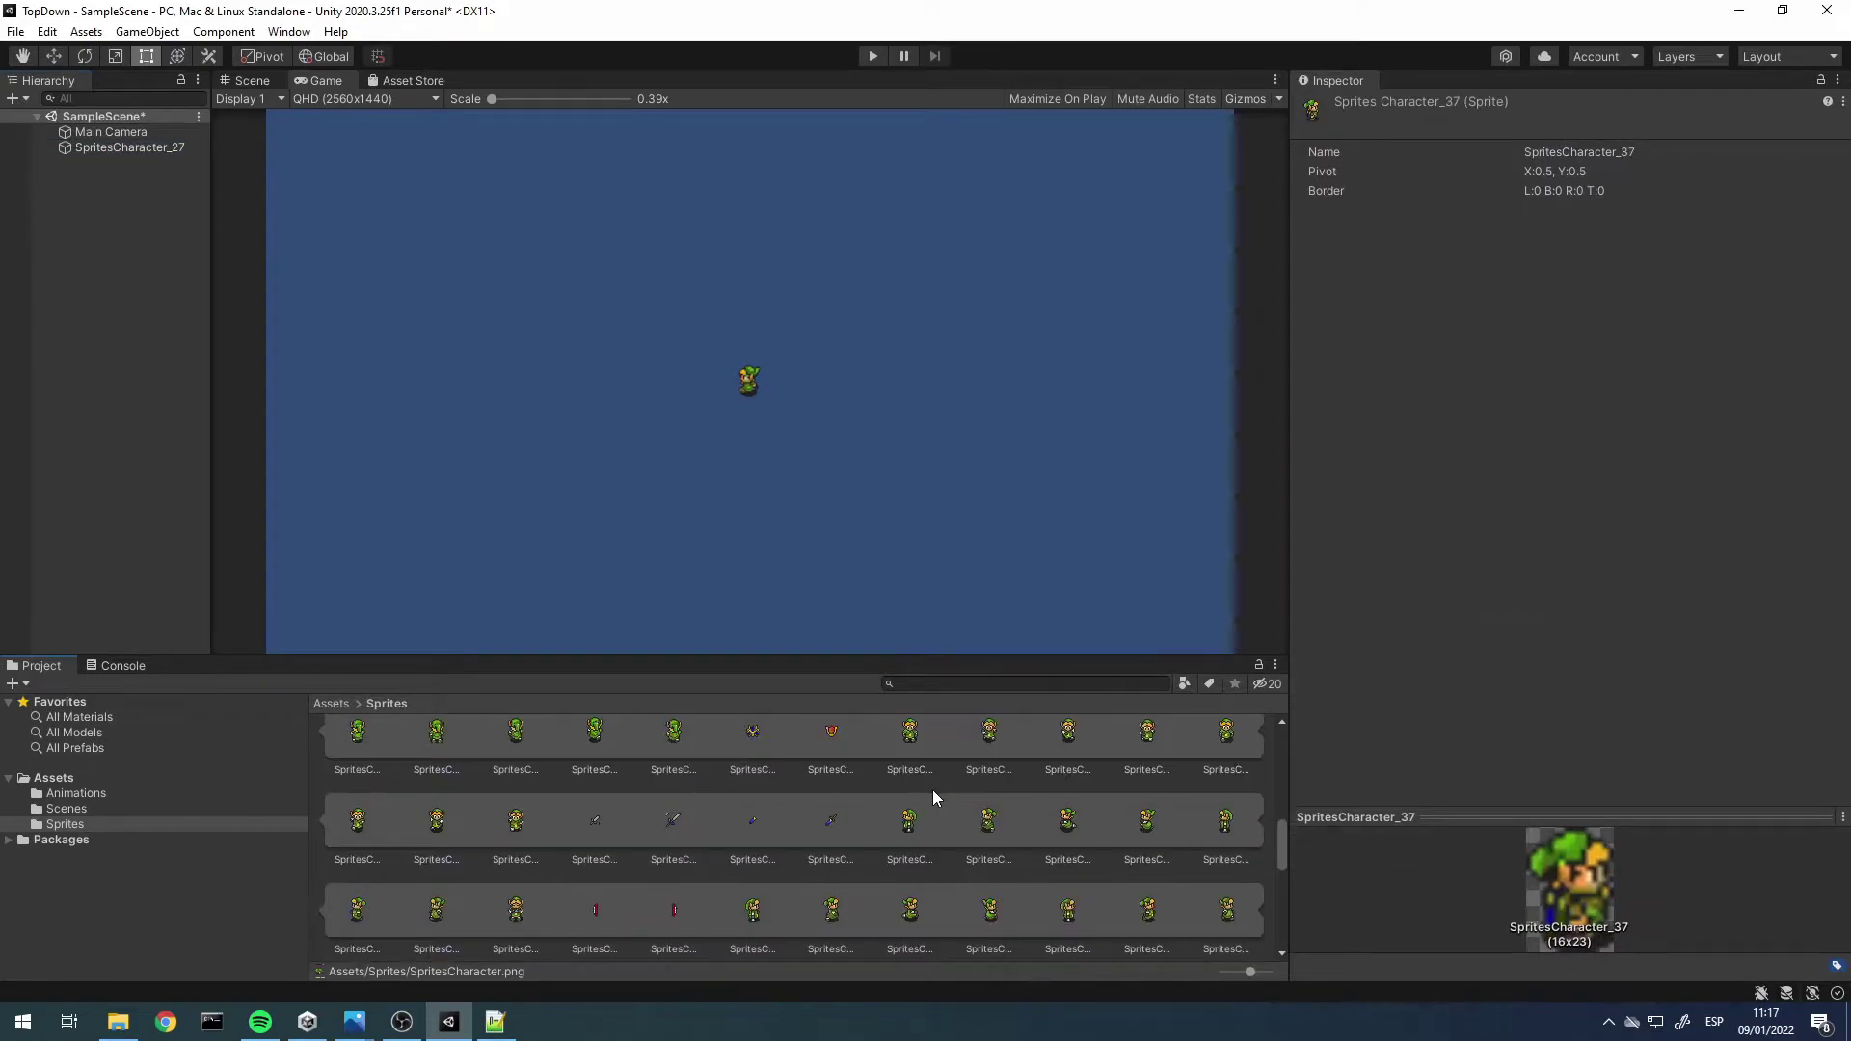
pyautogui.scroll(-1, 916, 815)
pyautogui.click(917, 876)
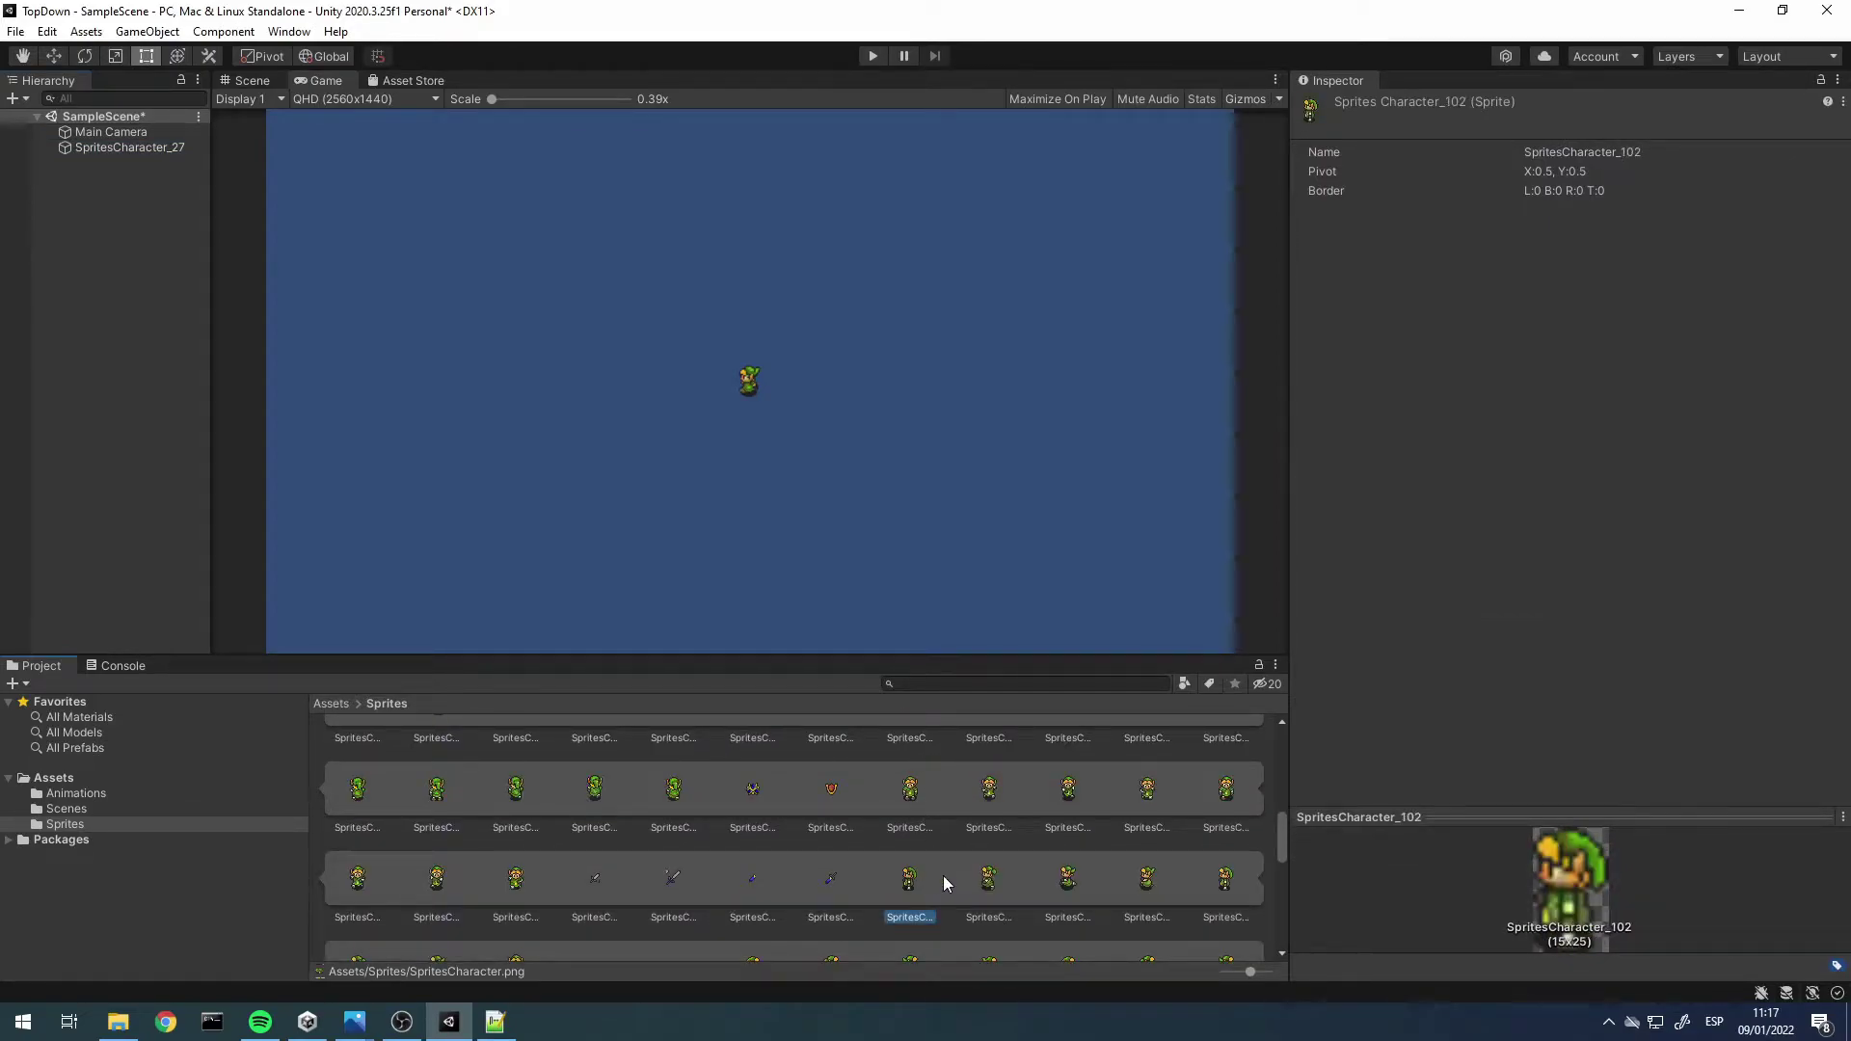
pyautogui.press('Right')
pyautogui.press('Right')
pyautogui.press('Right')
pyautogui.press('Right')
pyautogui.press('Right')
pyautogui.scroll(1, 726, 885)
pyautogui.scroll(3, 727, 885)
pyautogui.scroll(1, 508, 627)
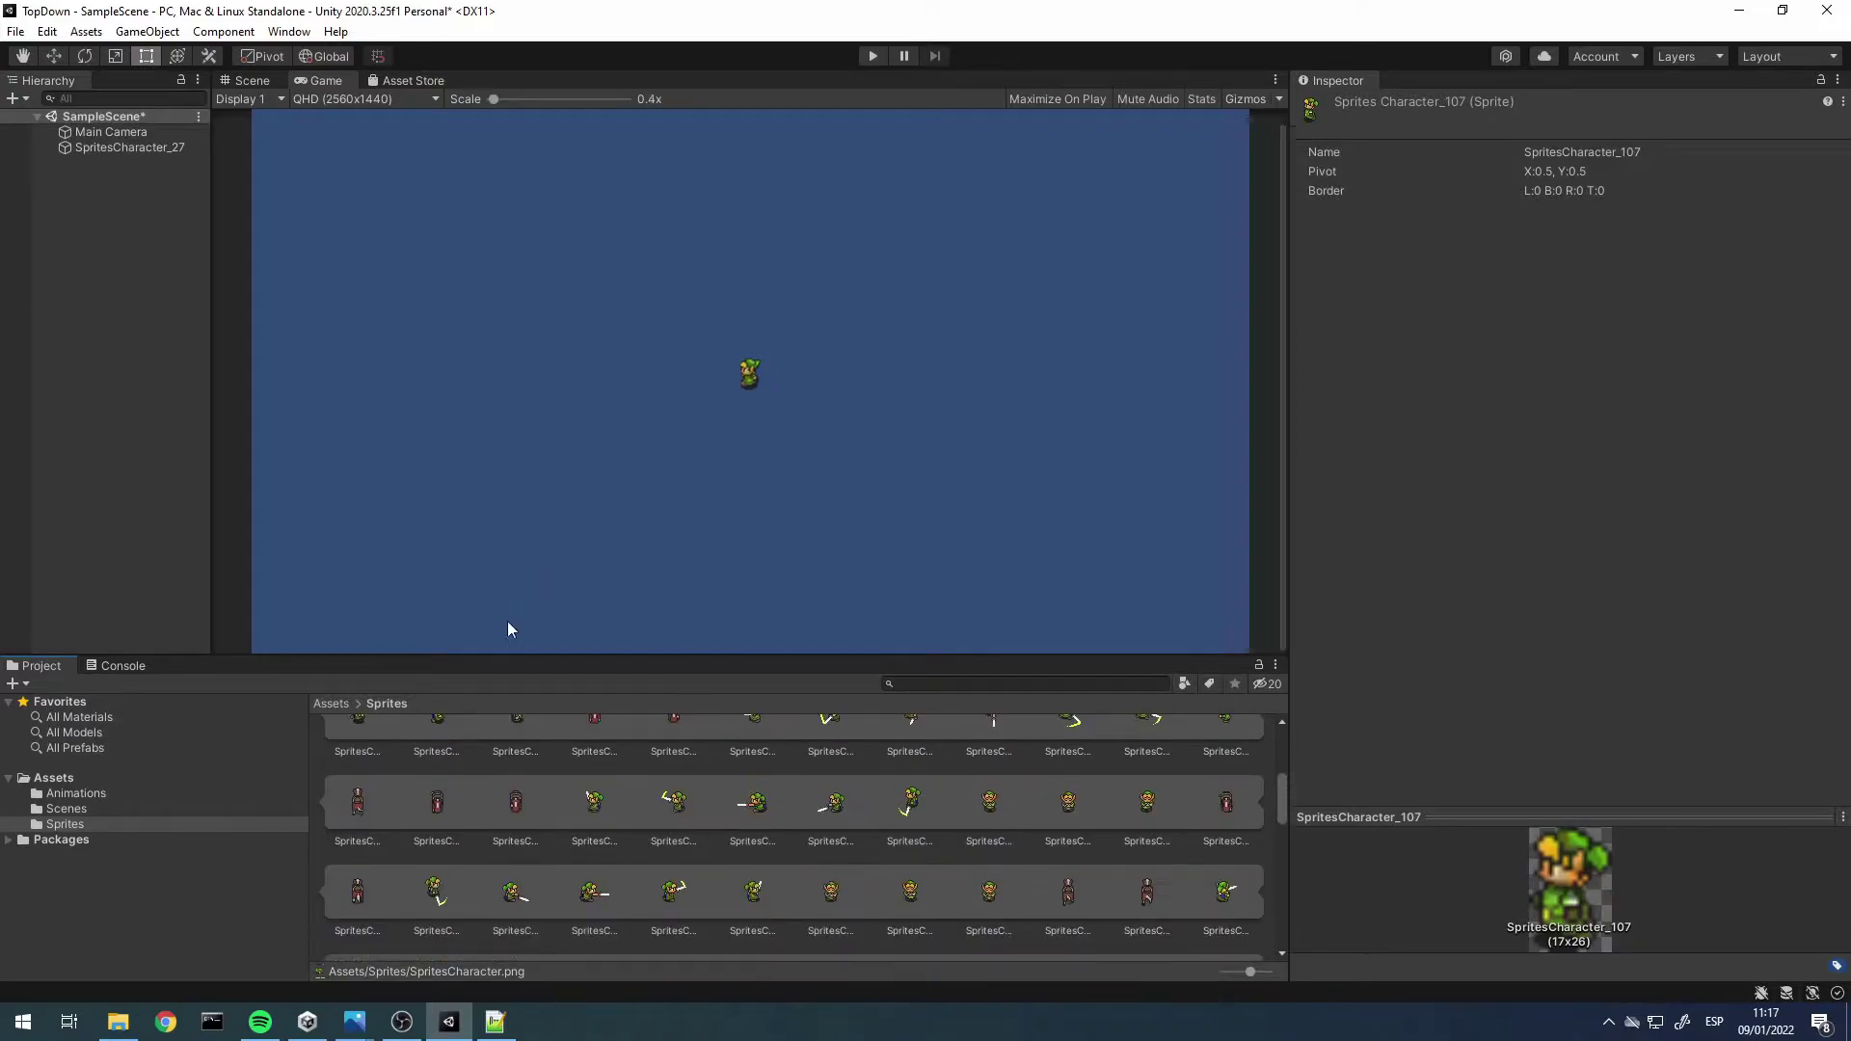
pyautogui.scroll(2, 957, 900)
pyautogui.scroll(1, 1004, 861)
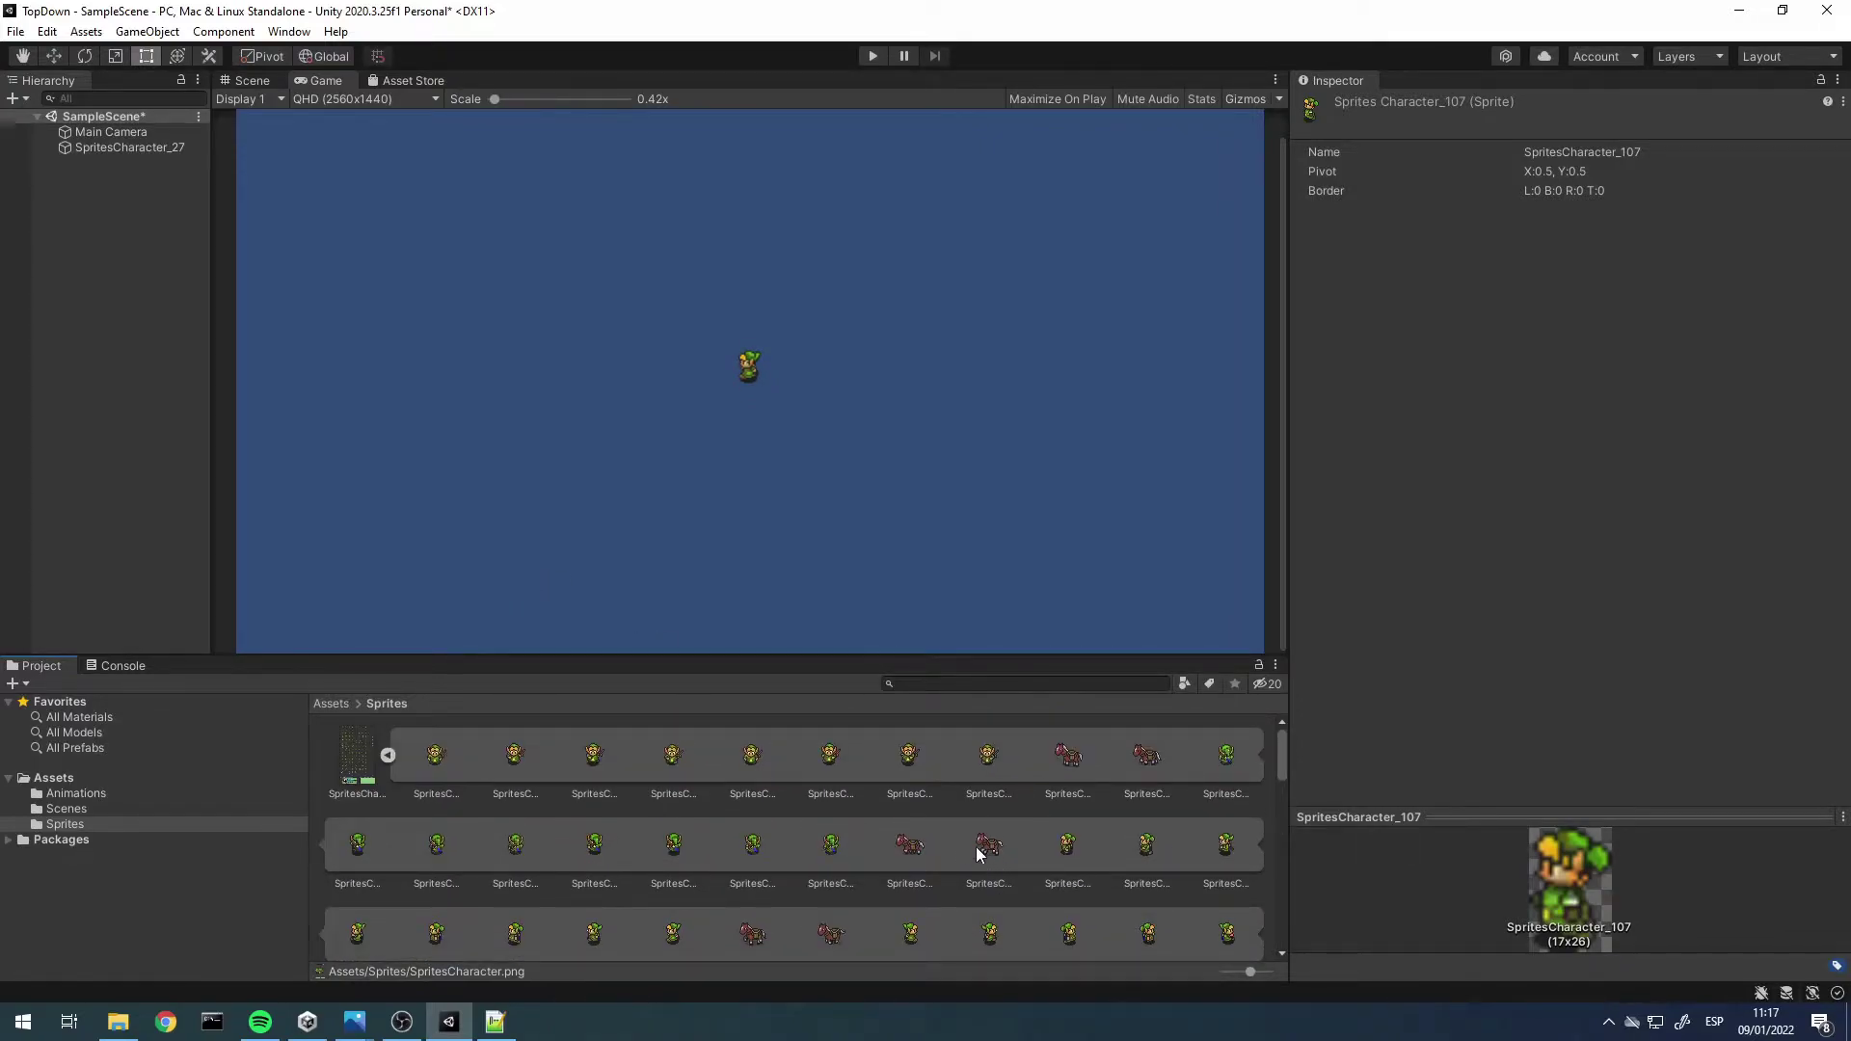
pyautogui.scroll(-2, 984, 848)
pyautogui.scroll(-3, 988, 835)
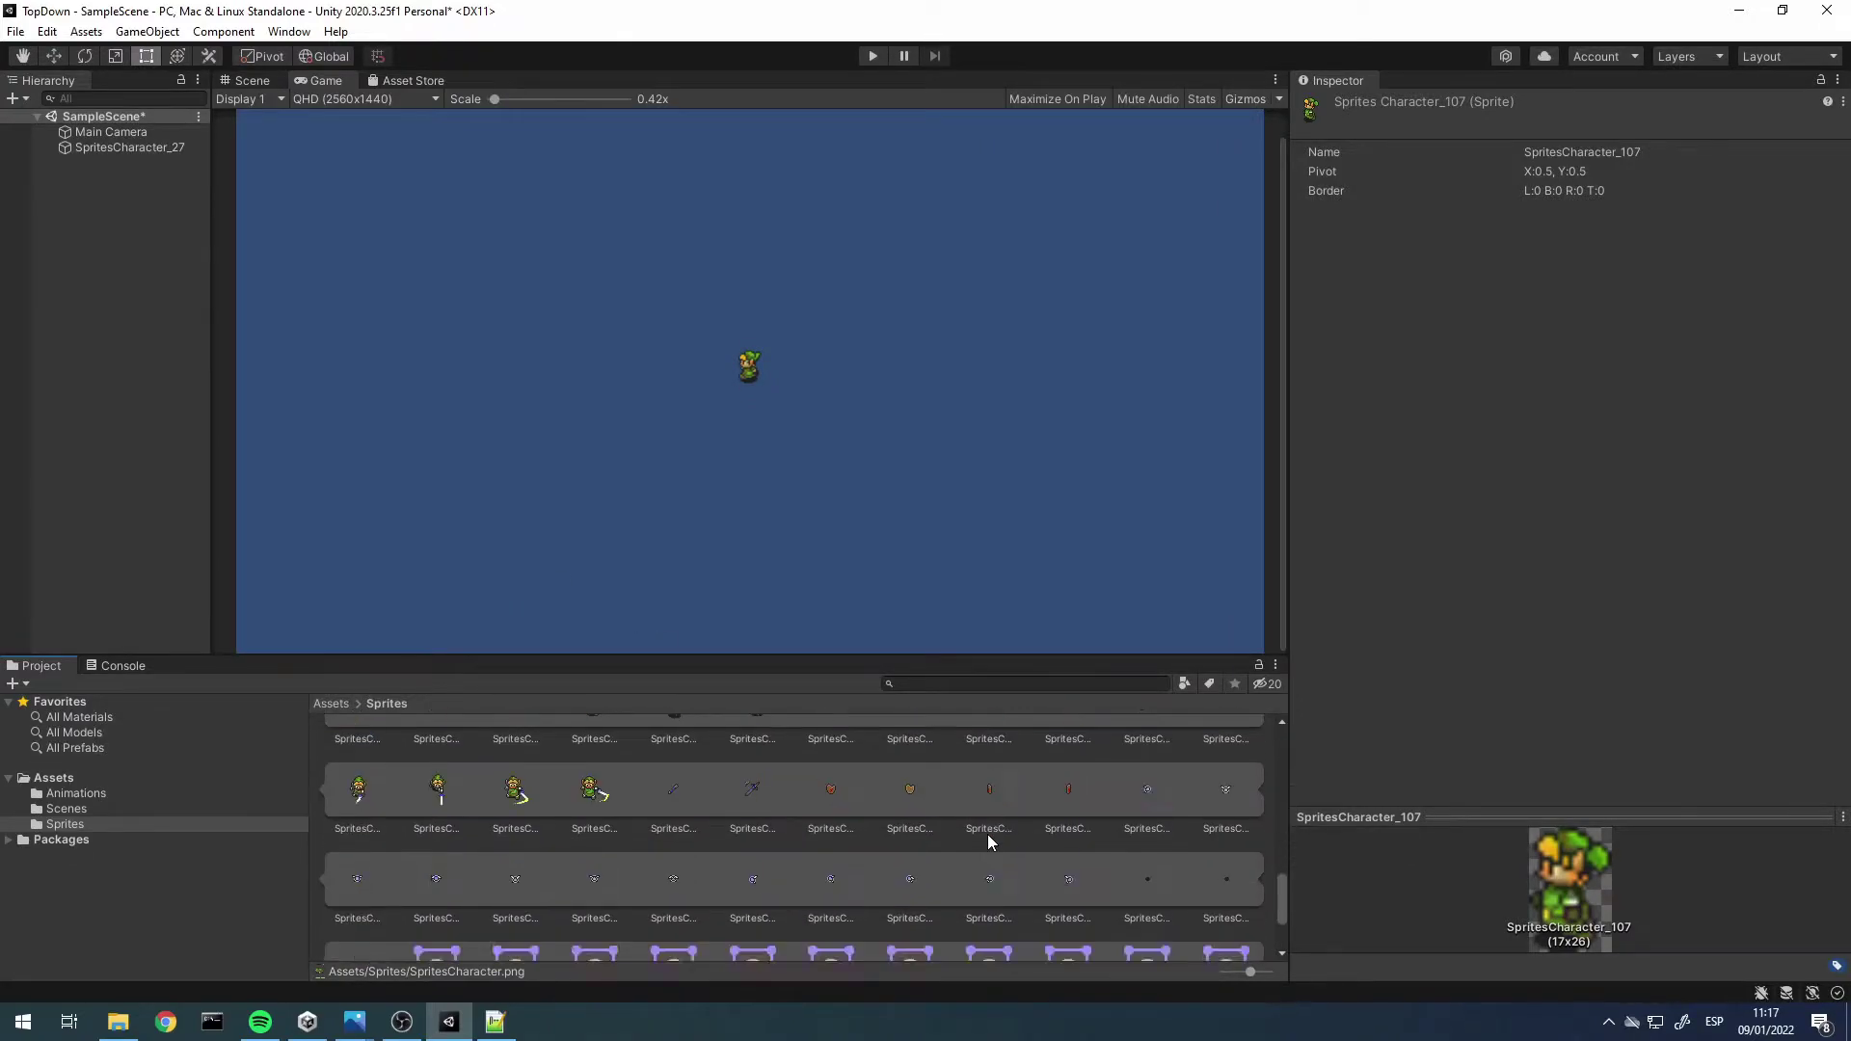
pyautogui.scroll(-2, 988, 837)
pyautogui.scroll(-2, 987, 847)
pyautogui.scroll(3, 553, 840)
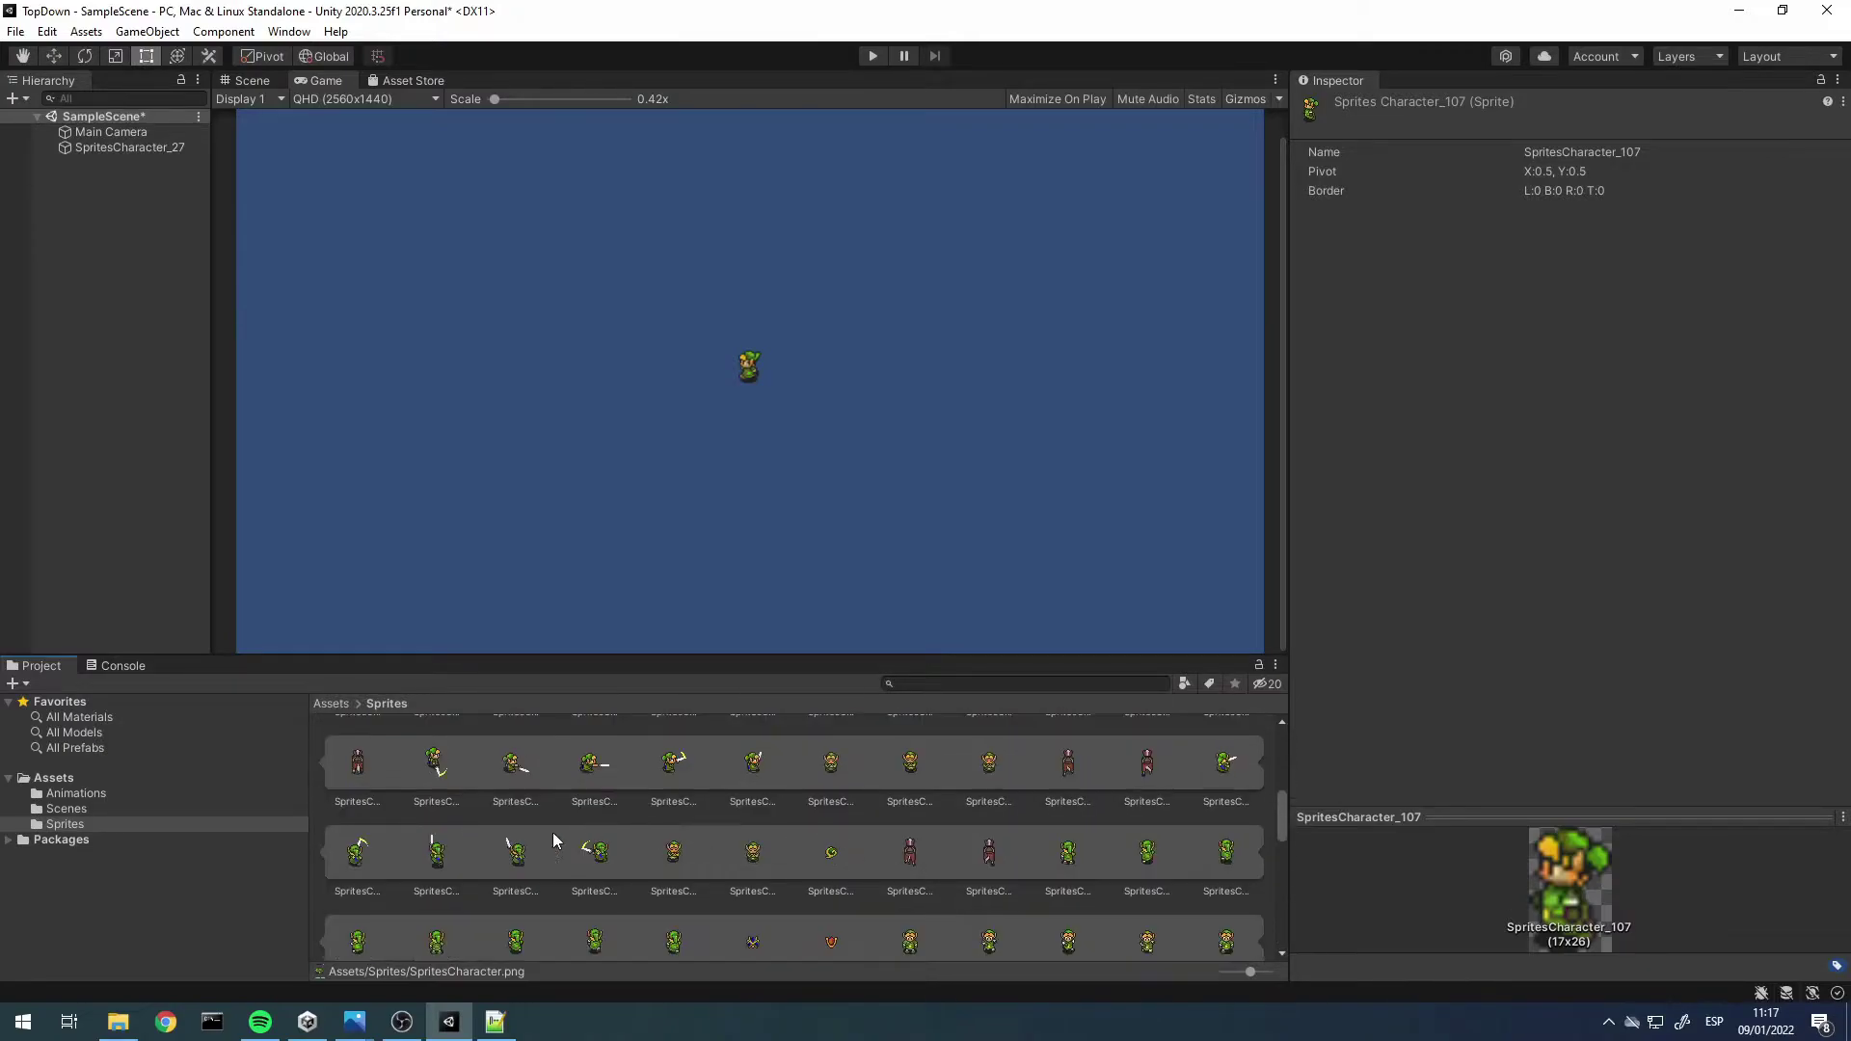
# Assign a walk controller from the Animations folder to SpritesCharacter_27's Animator
pyautogui.click(159, 795)
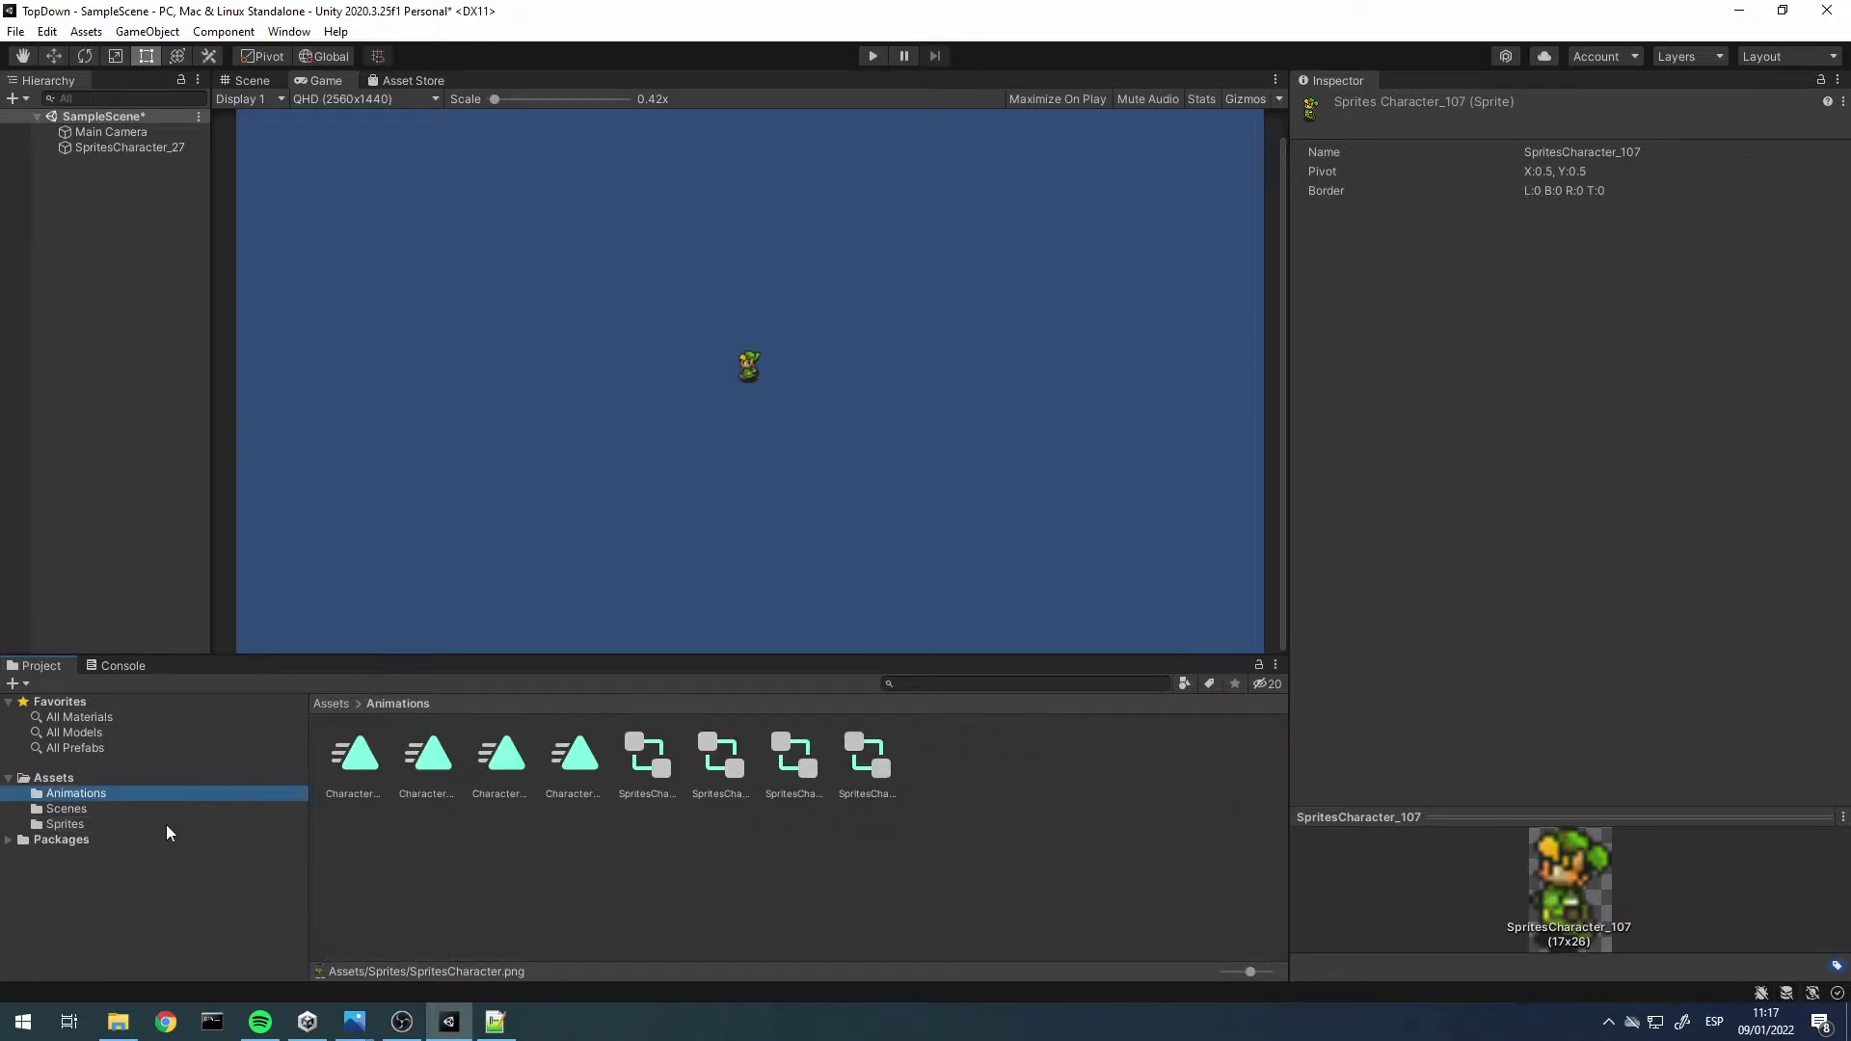
pyautogui.click(125, 147)
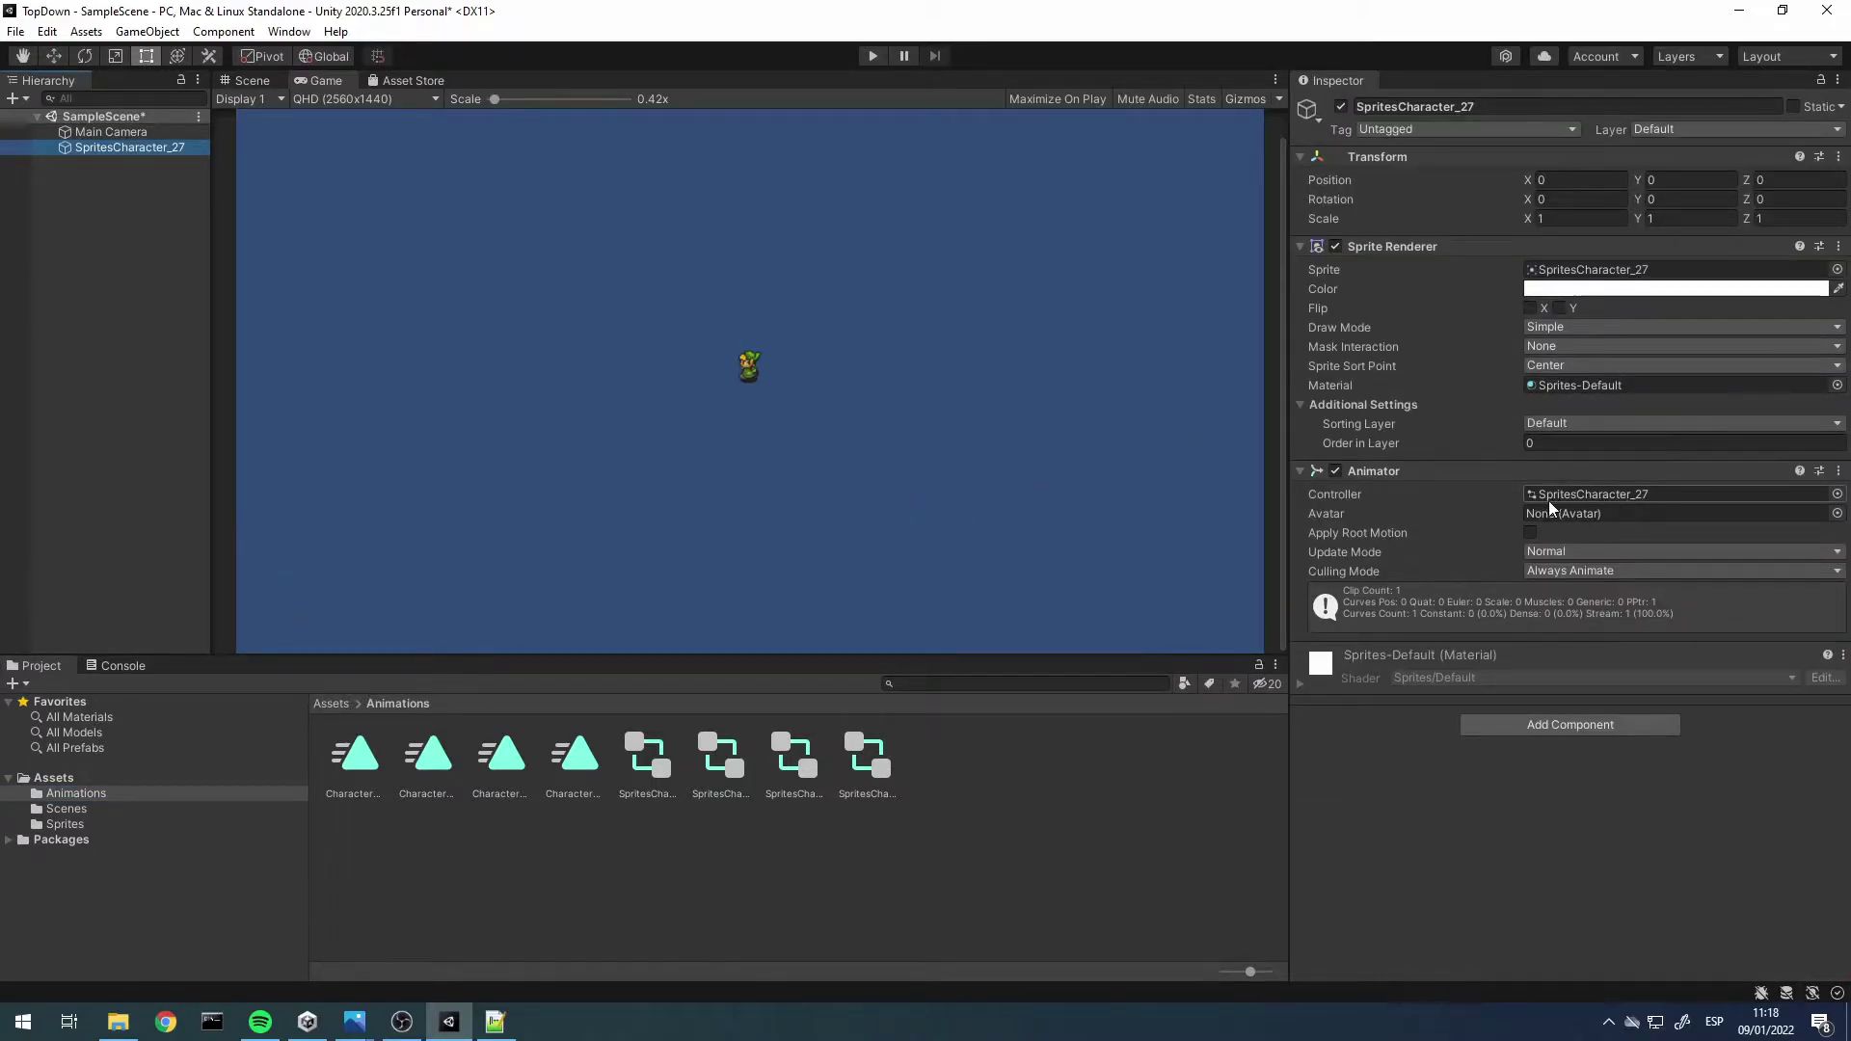
pyautogui.moveTo(1549, 501); pyautogui.dragTo(1641, 498)
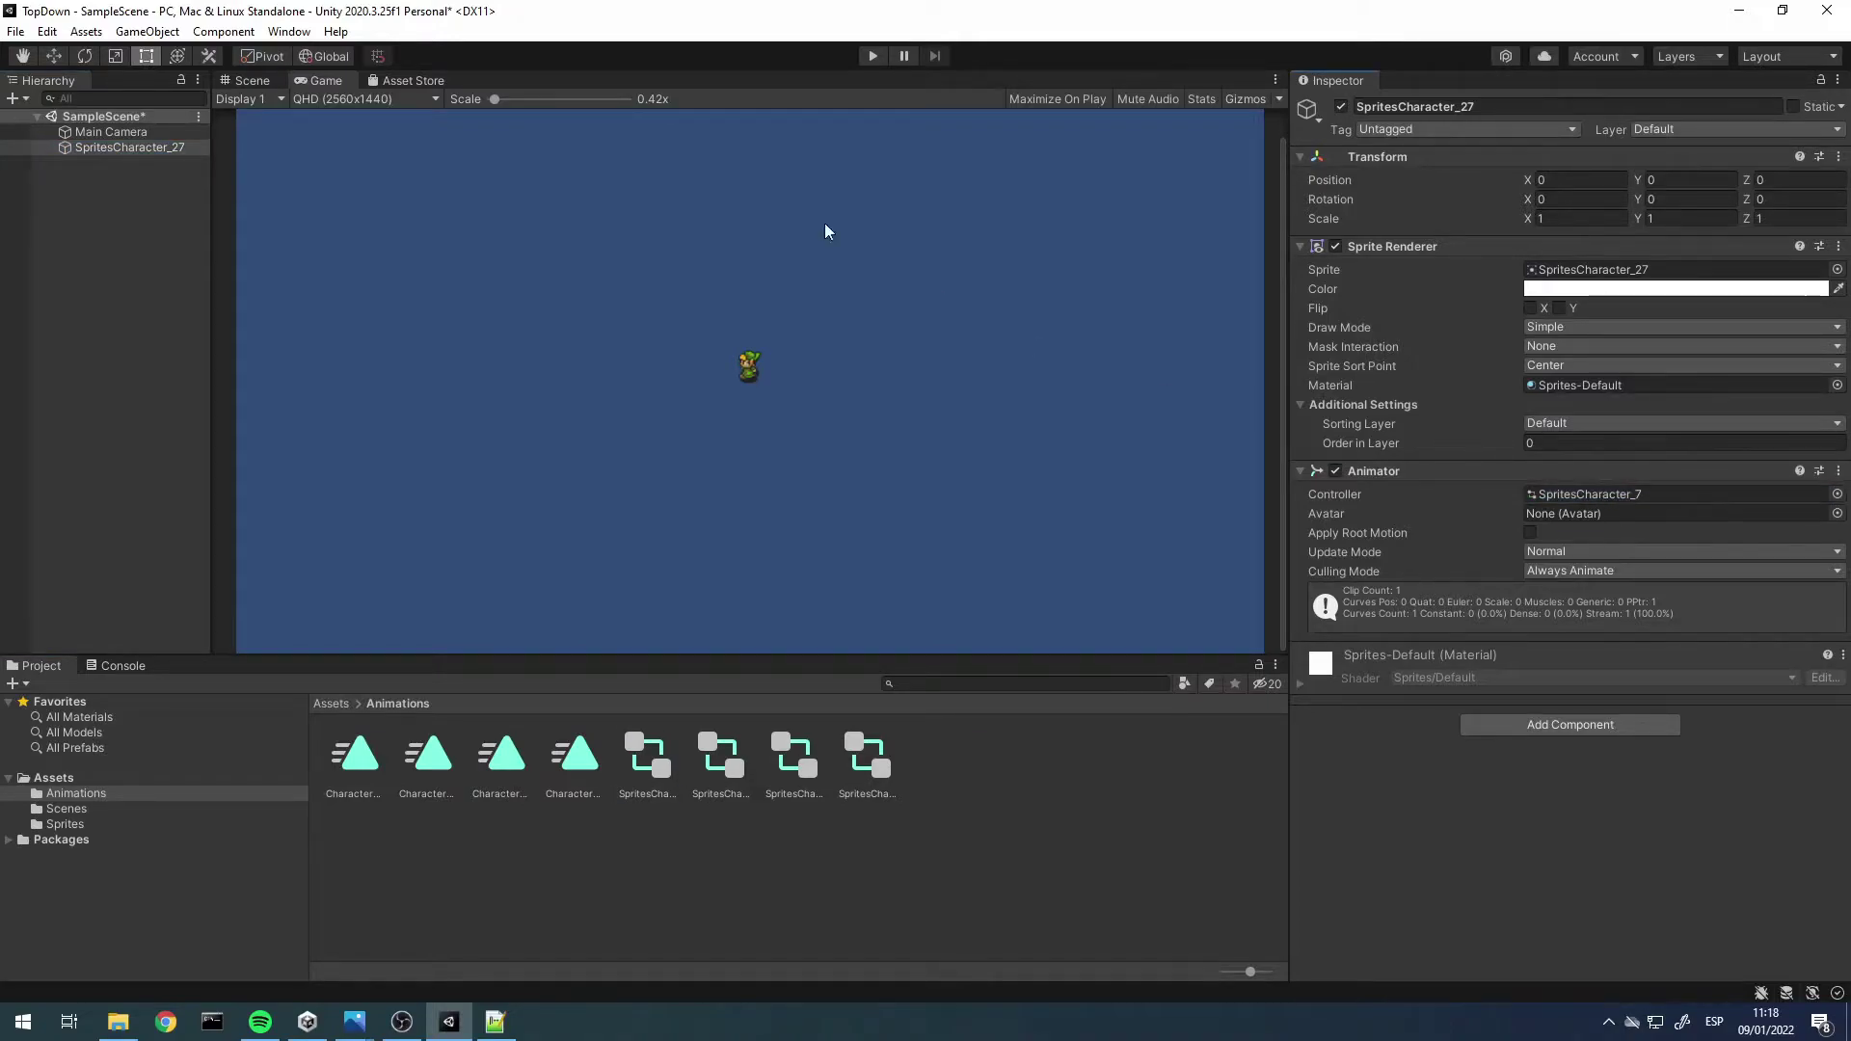
# Play the game, swap the Animator to SpritesCharacter_17 then _37 controllers, and stop
pyautogui.click(872, 56)
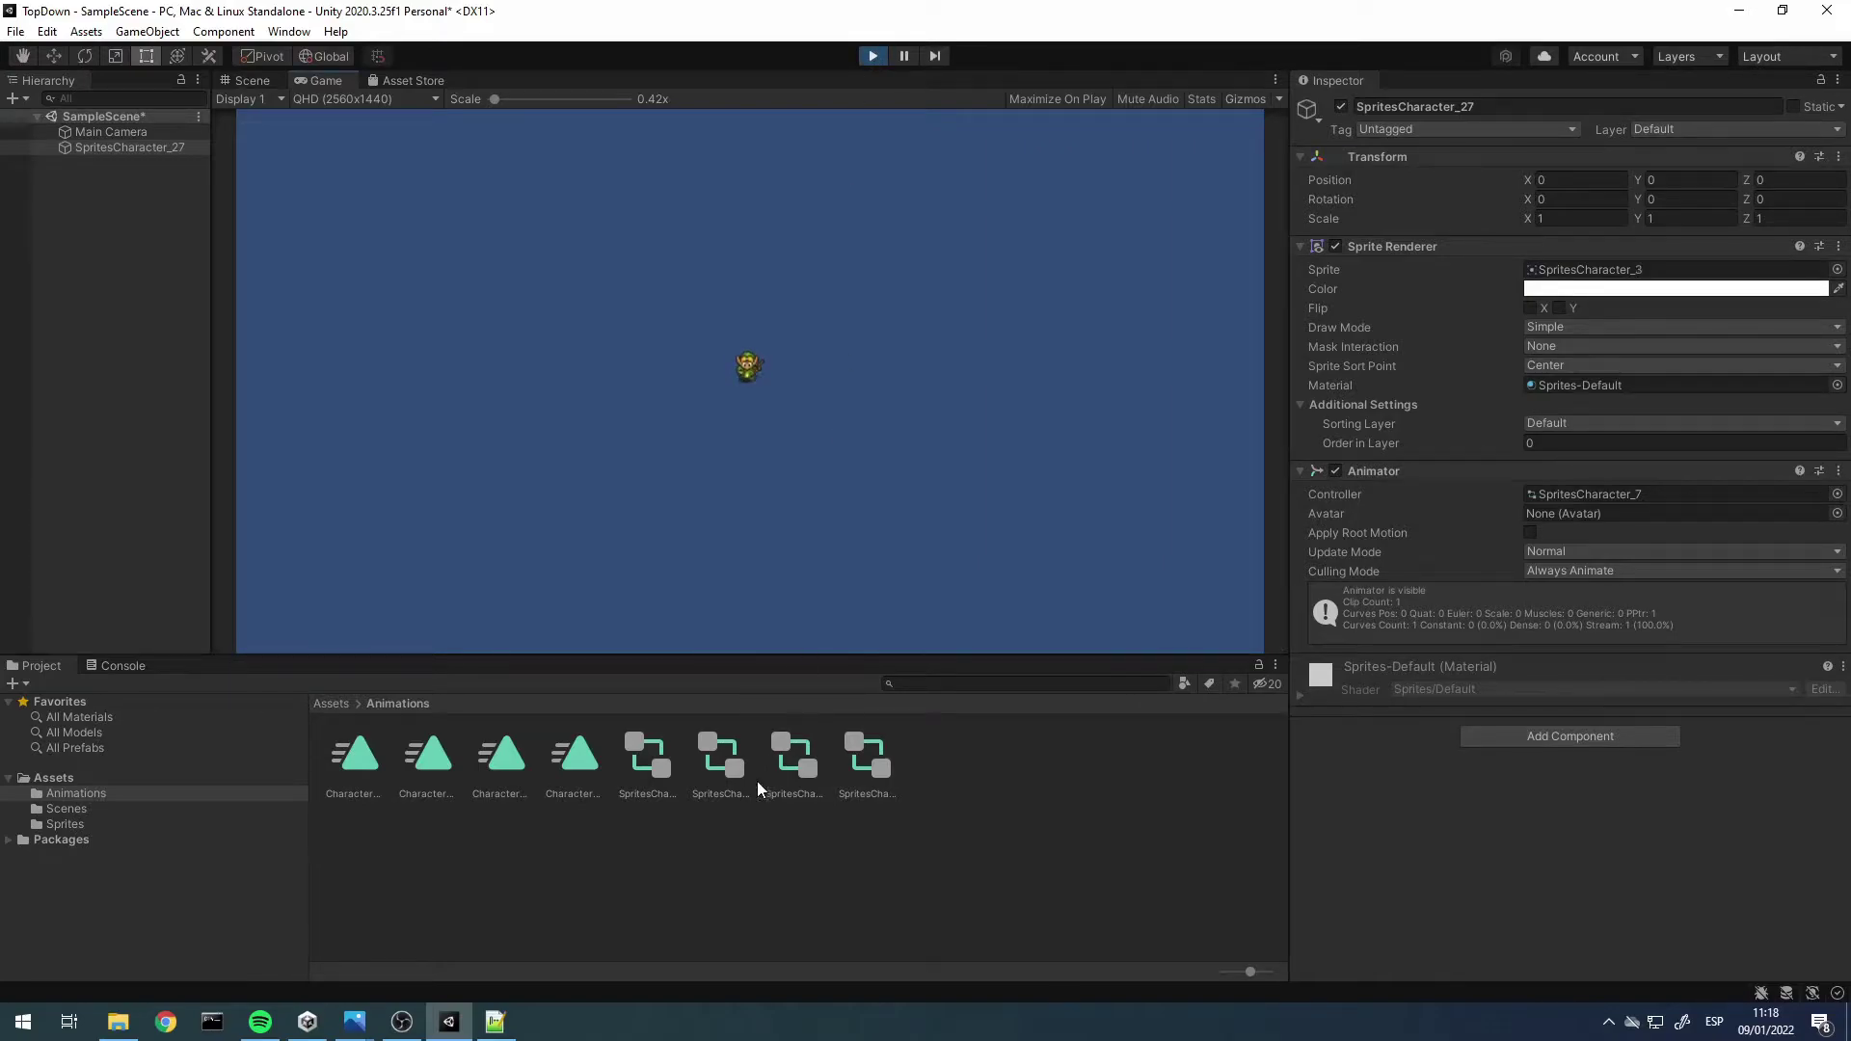
pyautogui.moveTo(694, 772); pyautogui.dragTo(1645, 498)
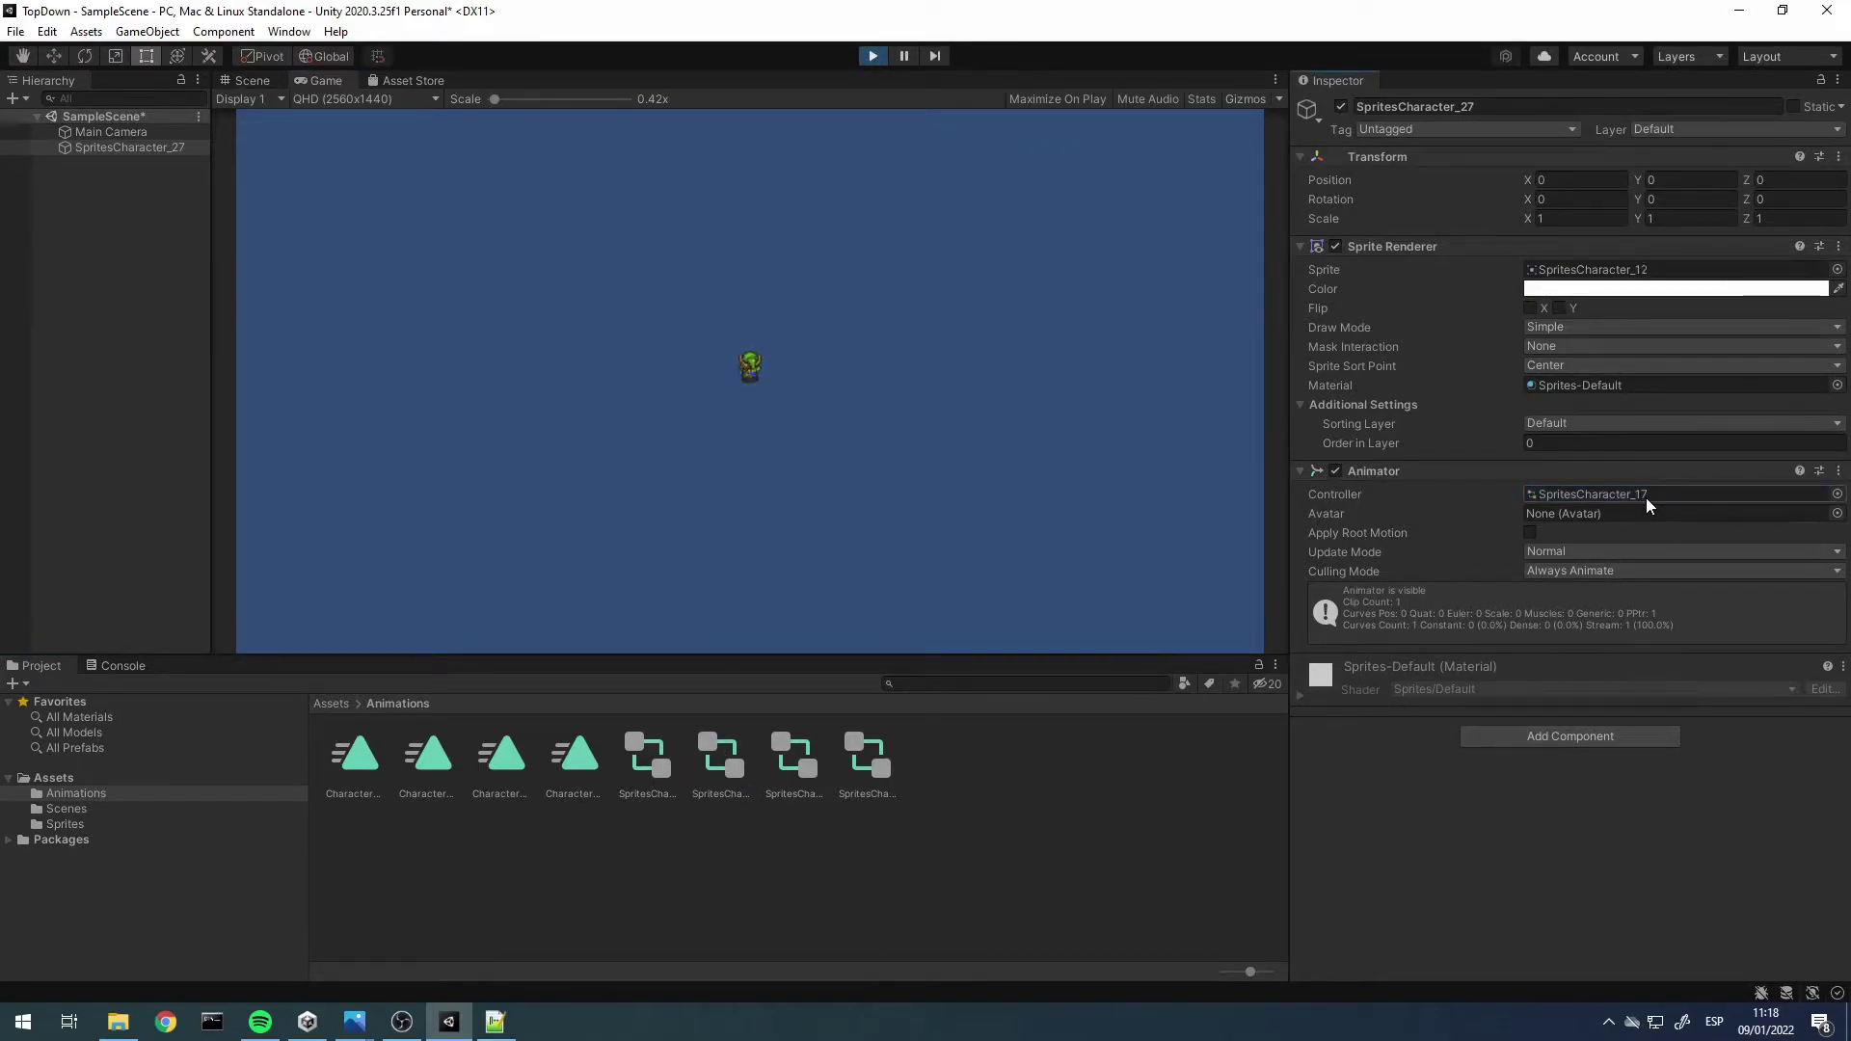
pyautogui.moveTo(805, 767); pyautogui.dragTo(1662, 498)
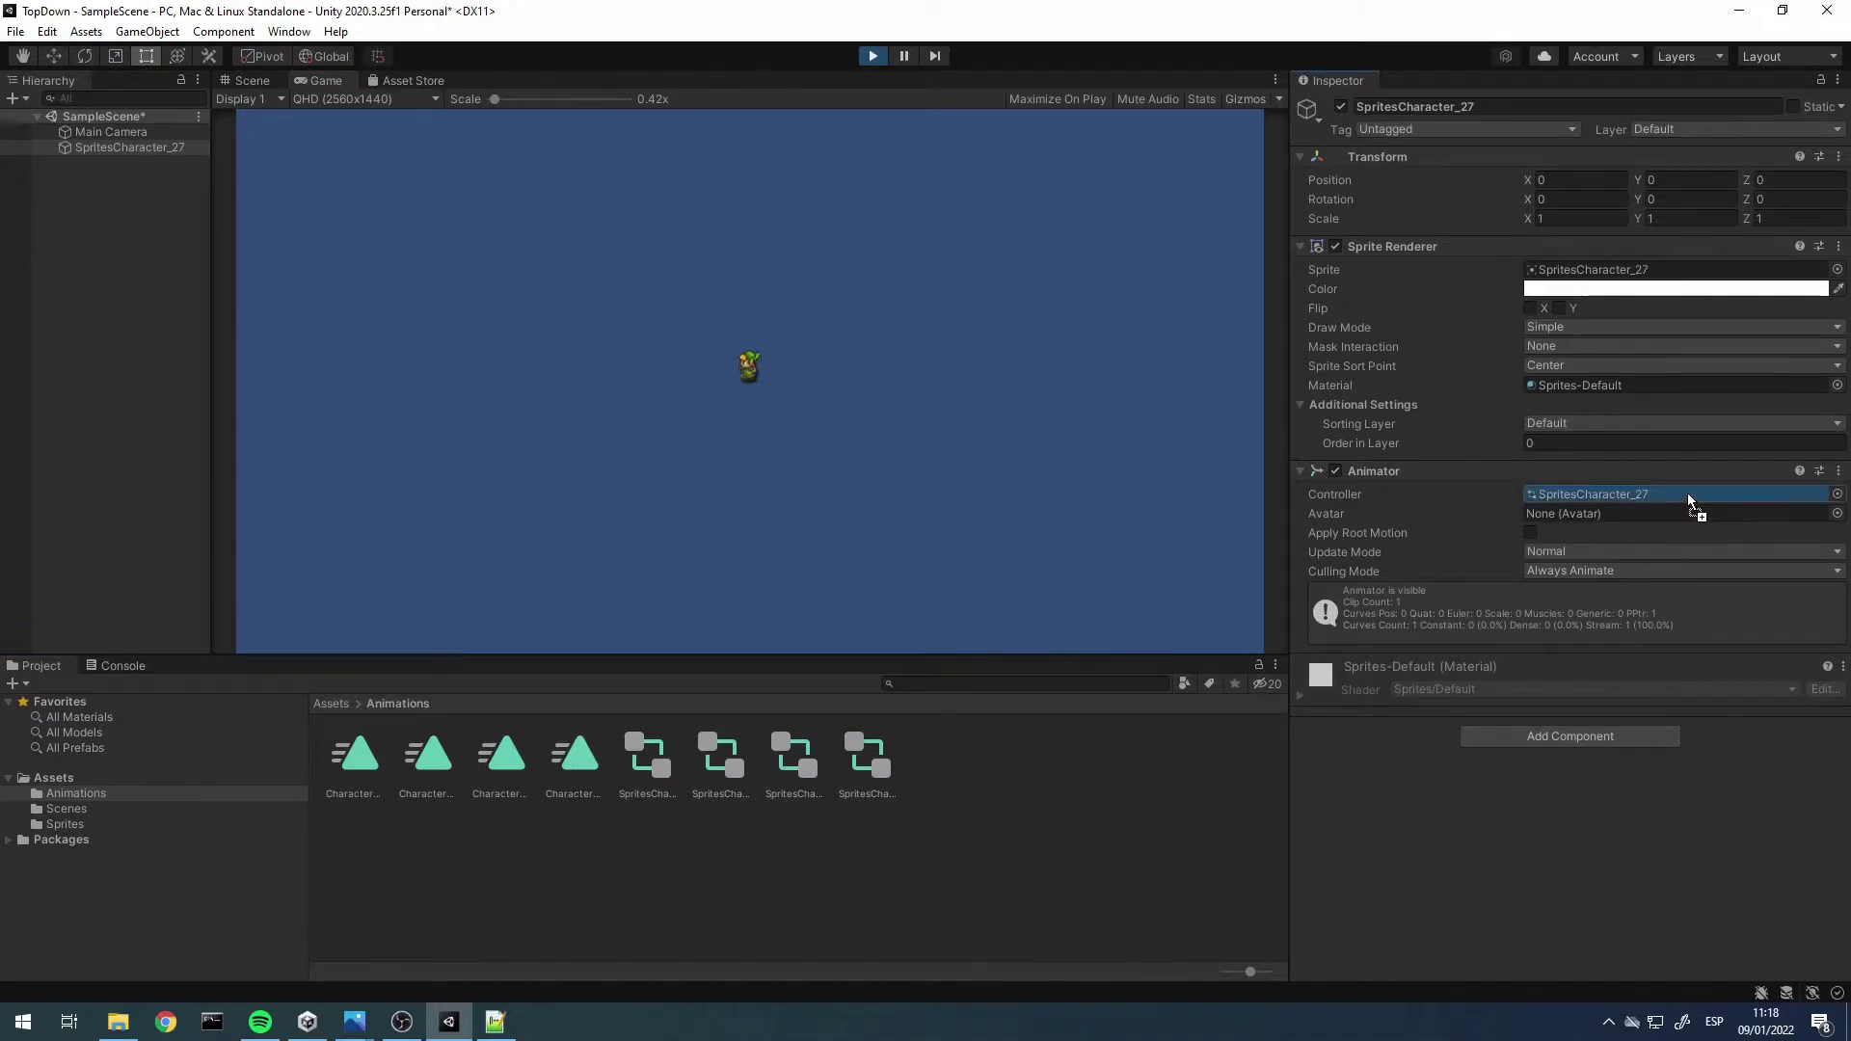
pyautogui.click(873, 55)
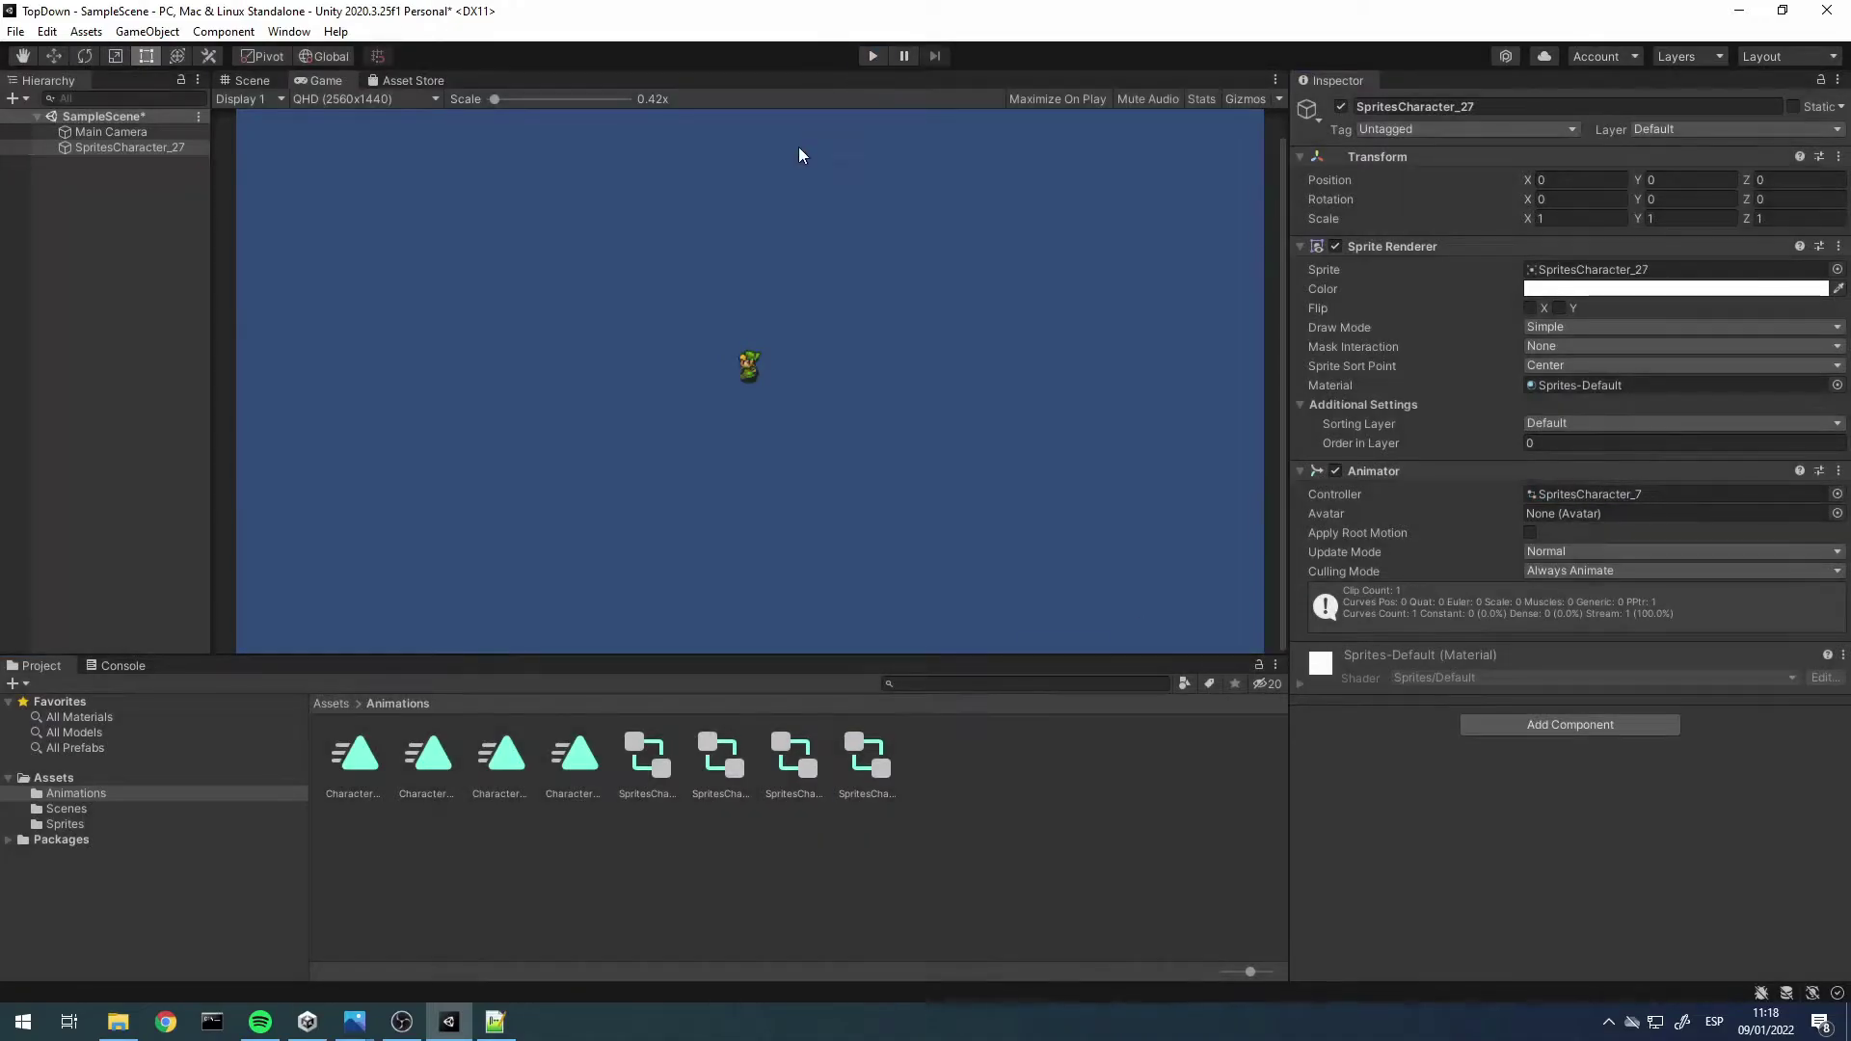
pyautogui.click(66, 825)
pyautogui.scroll(-3, 891, 812)
pyautogui.scroll(-3, 885, 808)
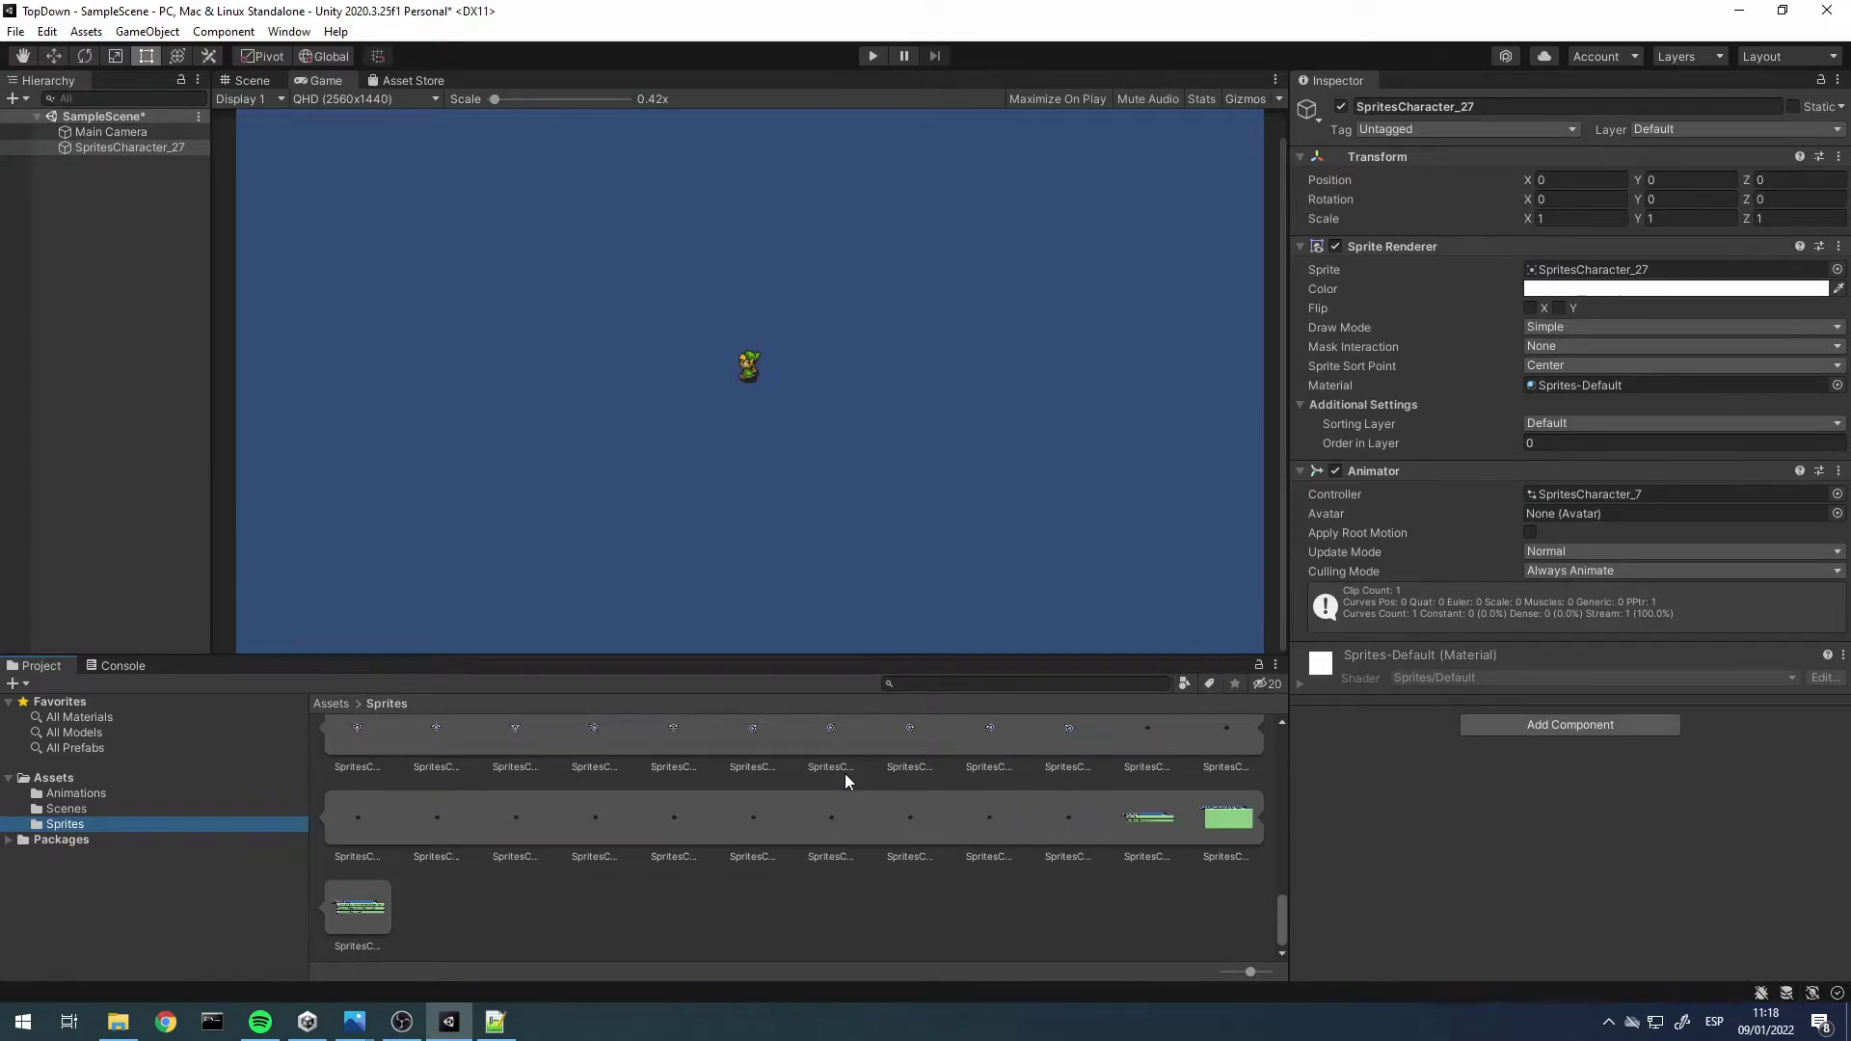
pyautogui.scroll(1, 852, 883)
pyautogui.scroll(1, 856, 882)
pyautogui.scroll(1, 858, 882)
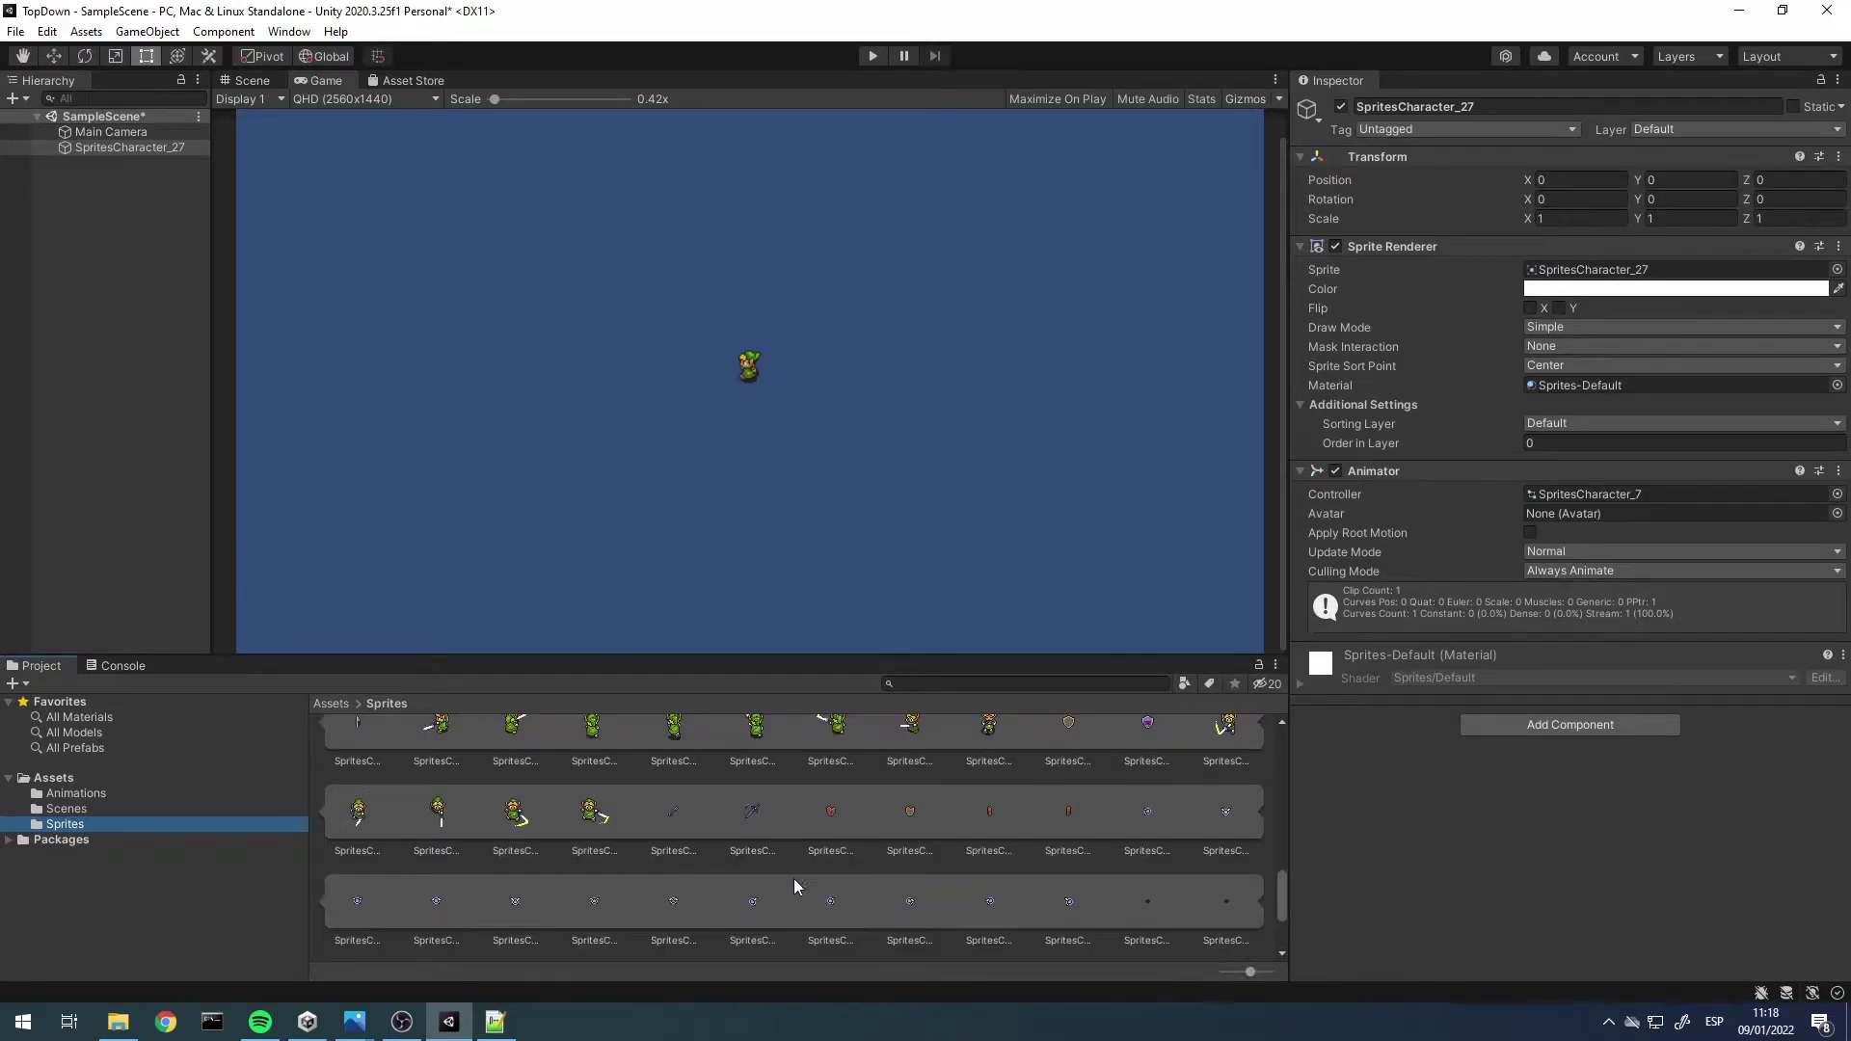
pyautogui.scroll(1, 794, 877)
pyautogui.scroll(1, 793, 877)
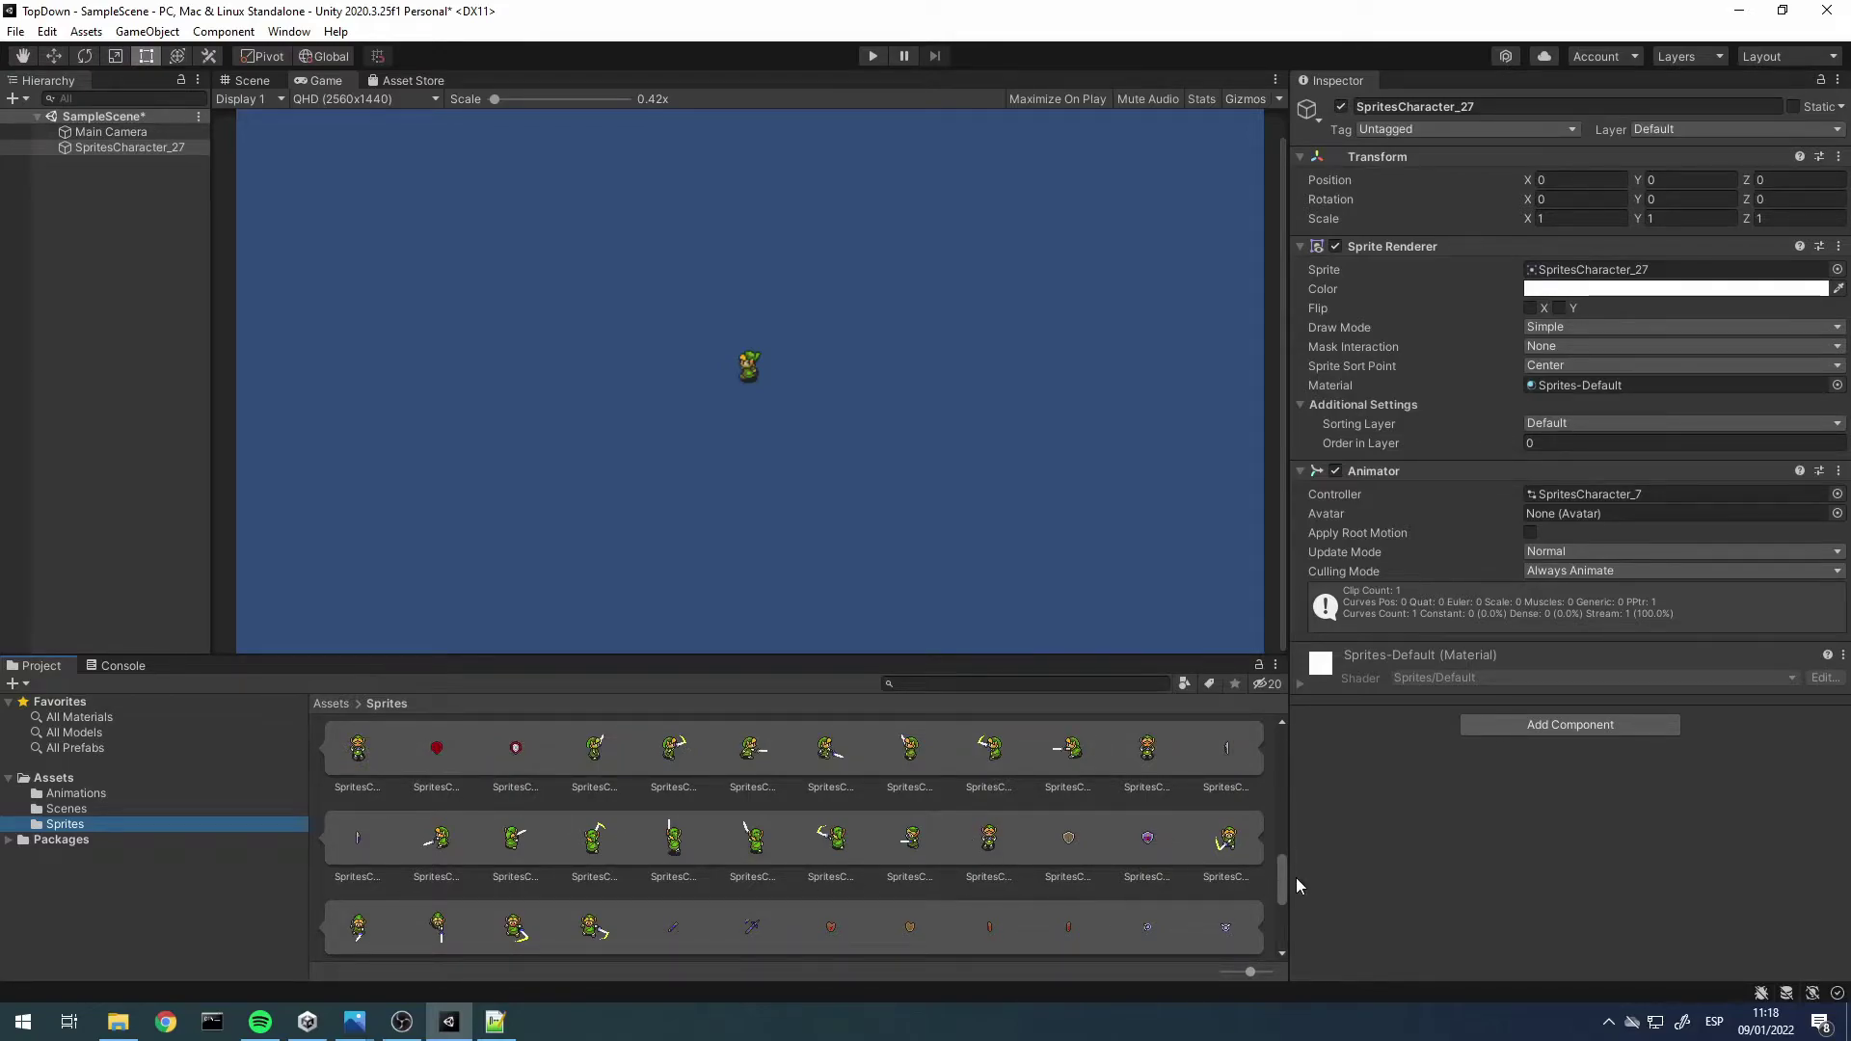
pyautogui.moveTo(1279, 878); pyautogui.dragTo(1287, 851)
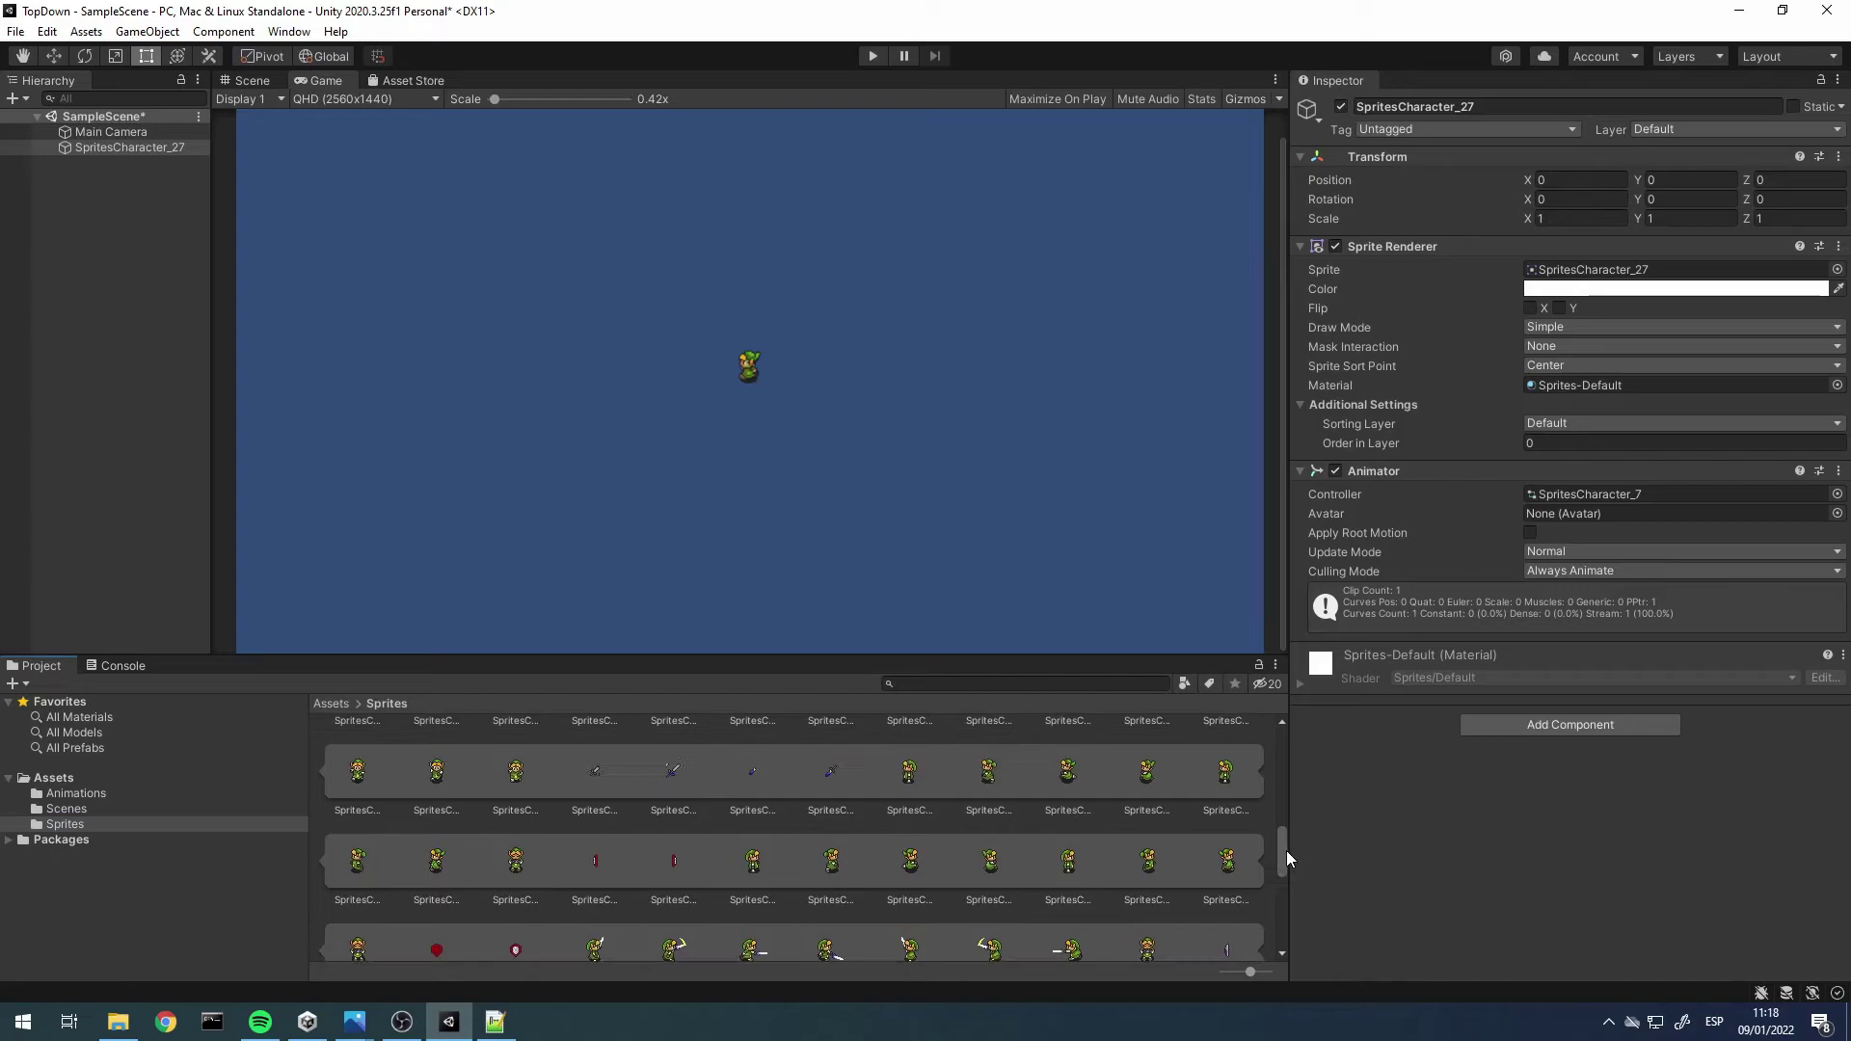
pyautogui.click(906, 770)
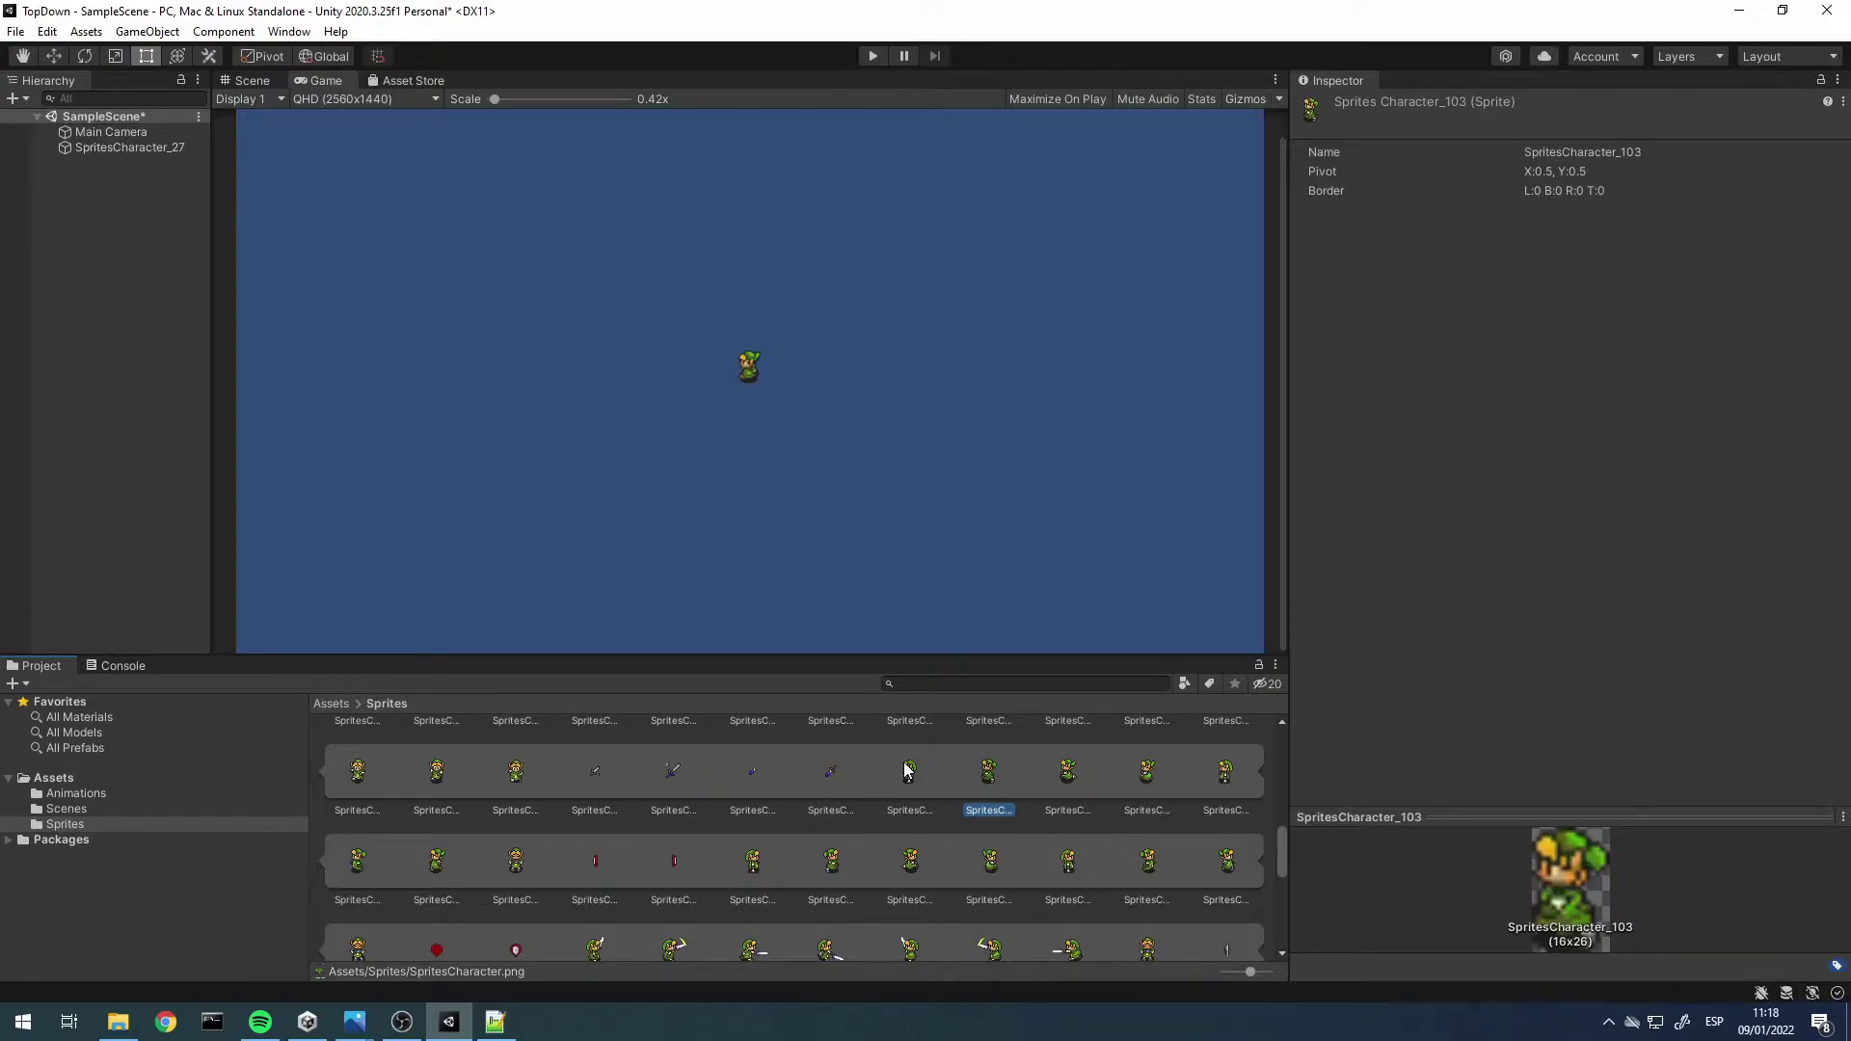
pyautogui.press('Right')
pyautogui.press('Right')
pyautogui.press('Right')
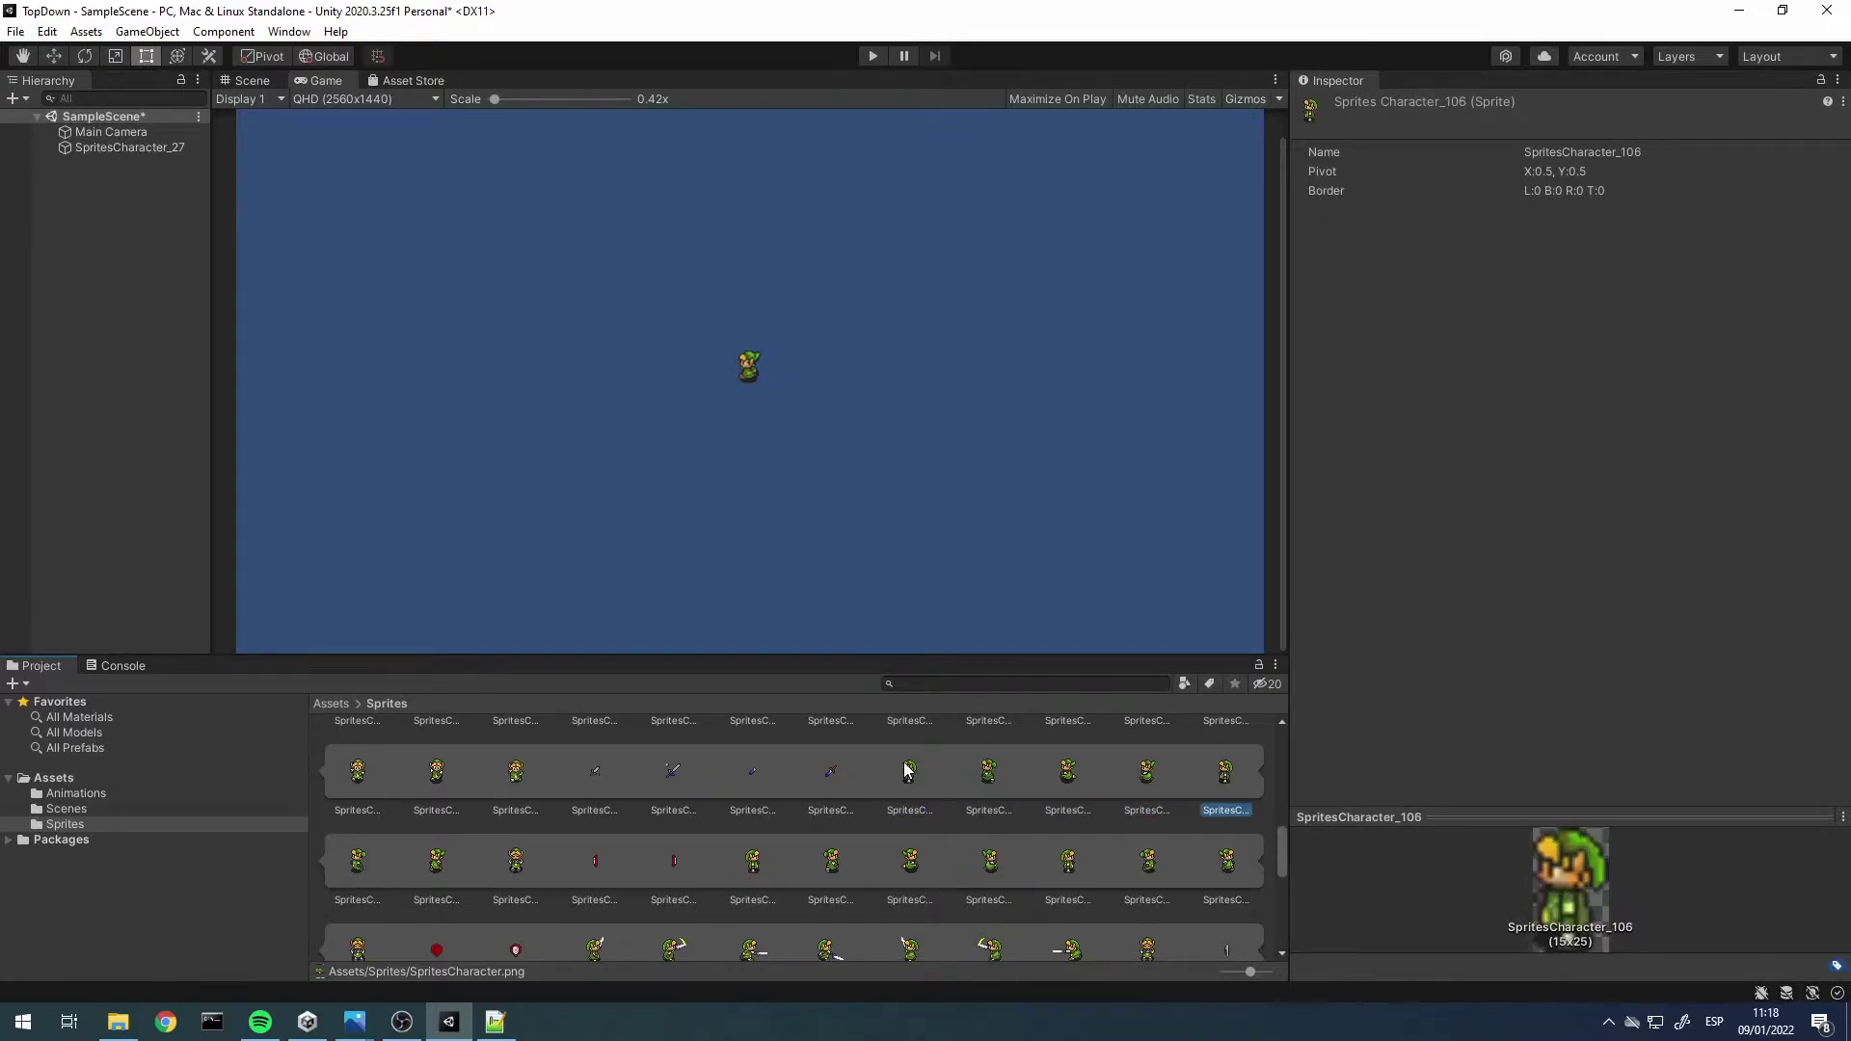
pyautogui.press('Right')
pyautogui.press('Right')
pyautogui.press('Right')
pyautogui.press('Right')
pyautogui.press('Right')
pyautogui.press('Right')
pyautogui.press('Right')
pyautogui.press('Right')
pyautogui.press('Right')
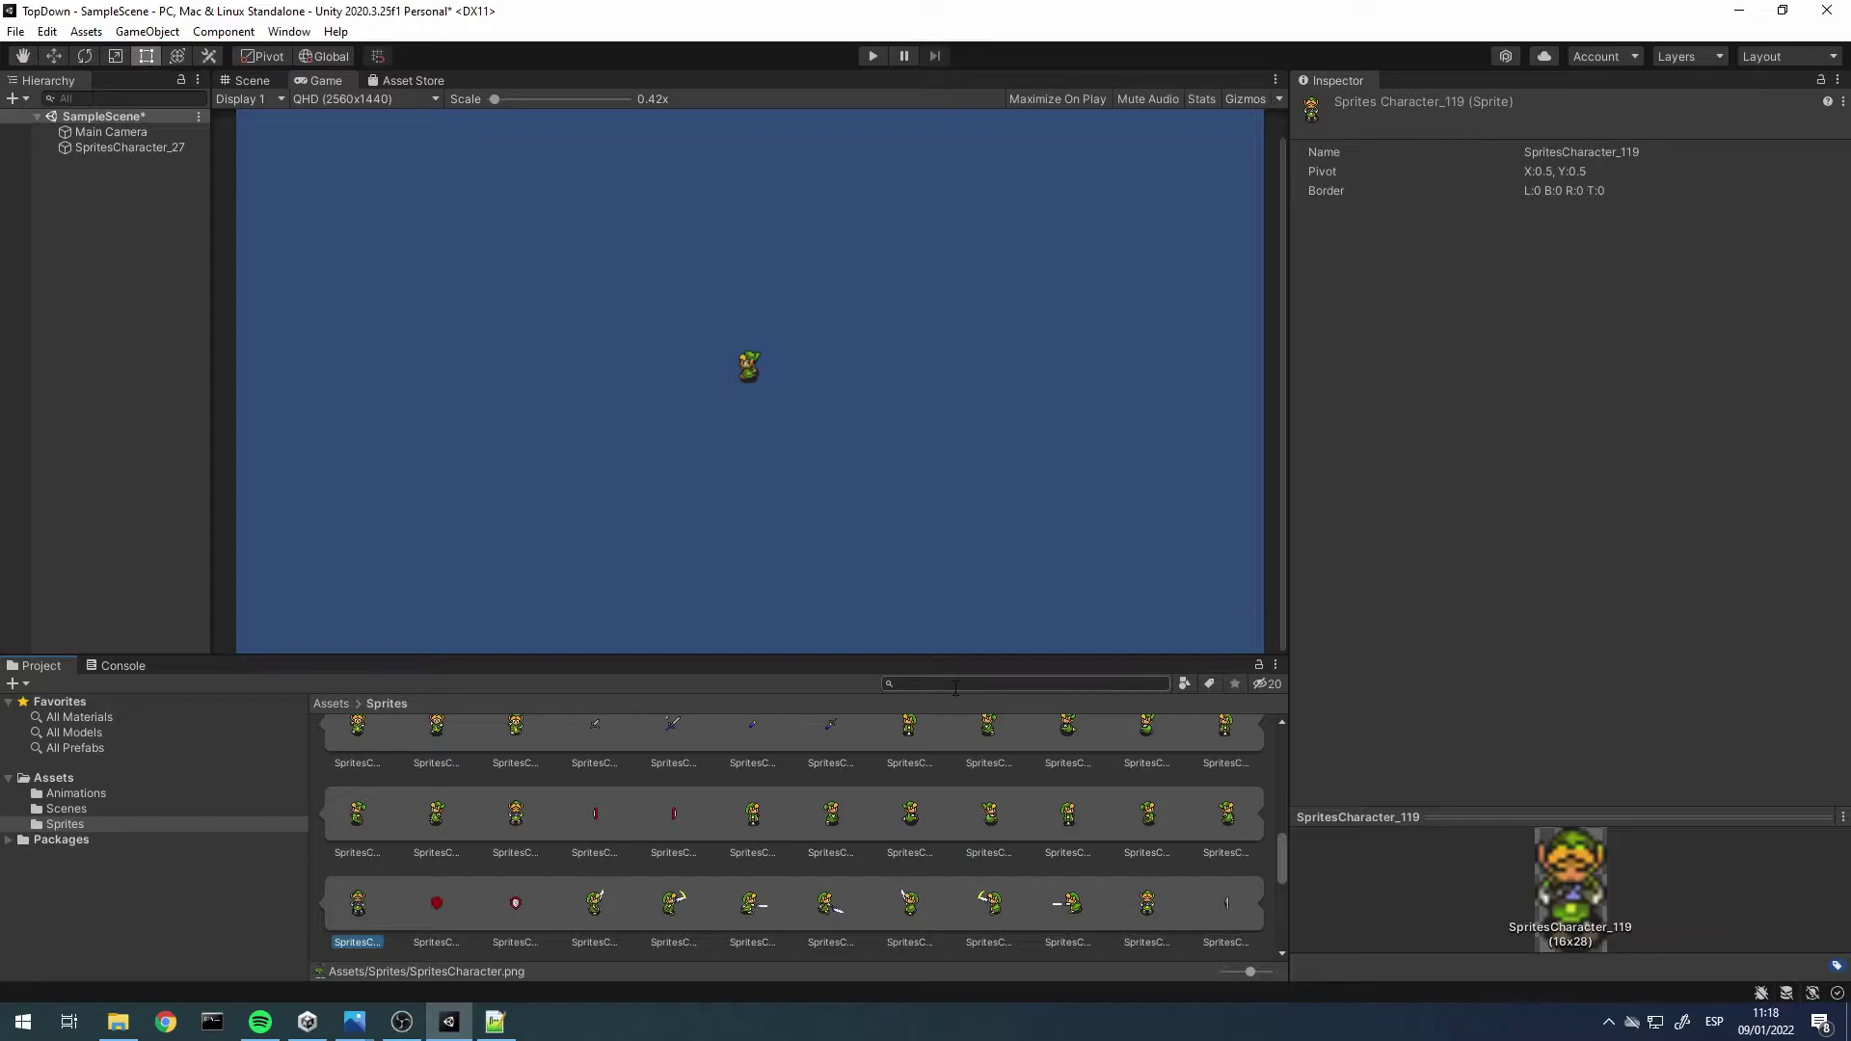
pyautogui.scroll(2, 1003, 868)
pyautogui.scroll(2, 991, 846)
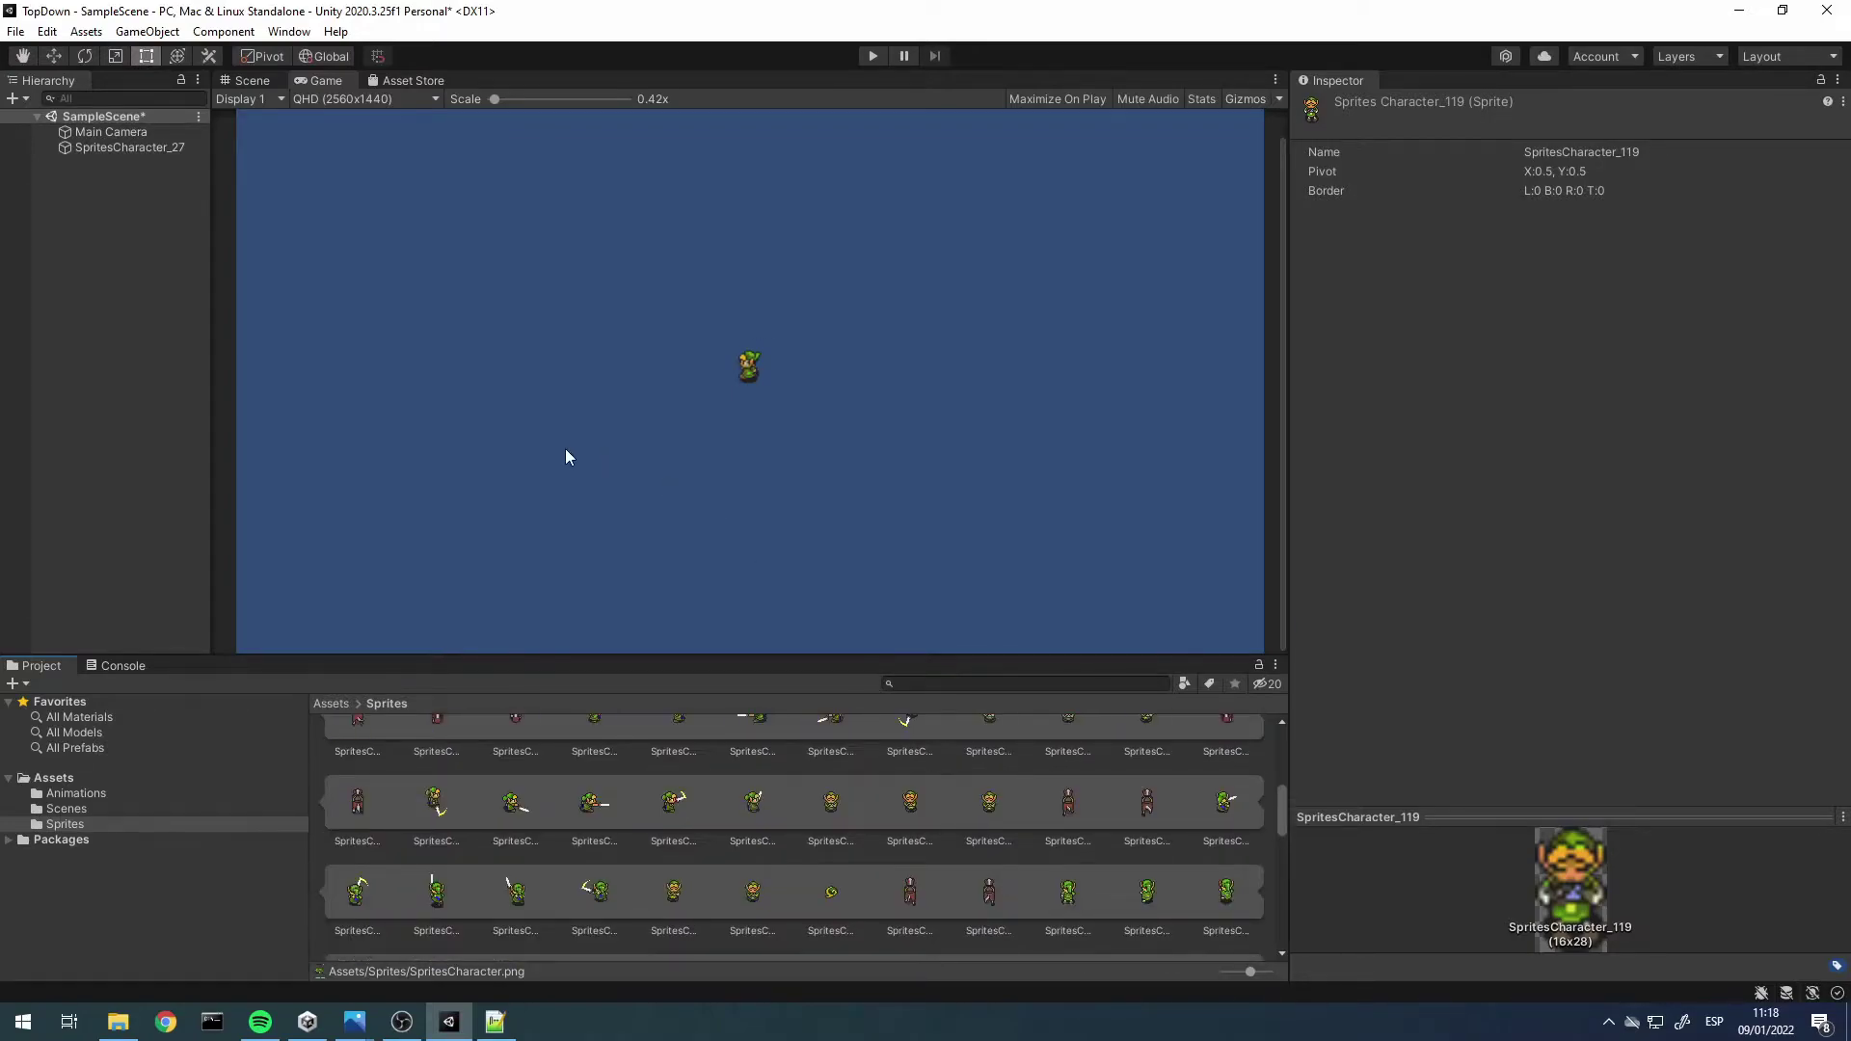
pyautogui.scroll(-2, 791, 482)
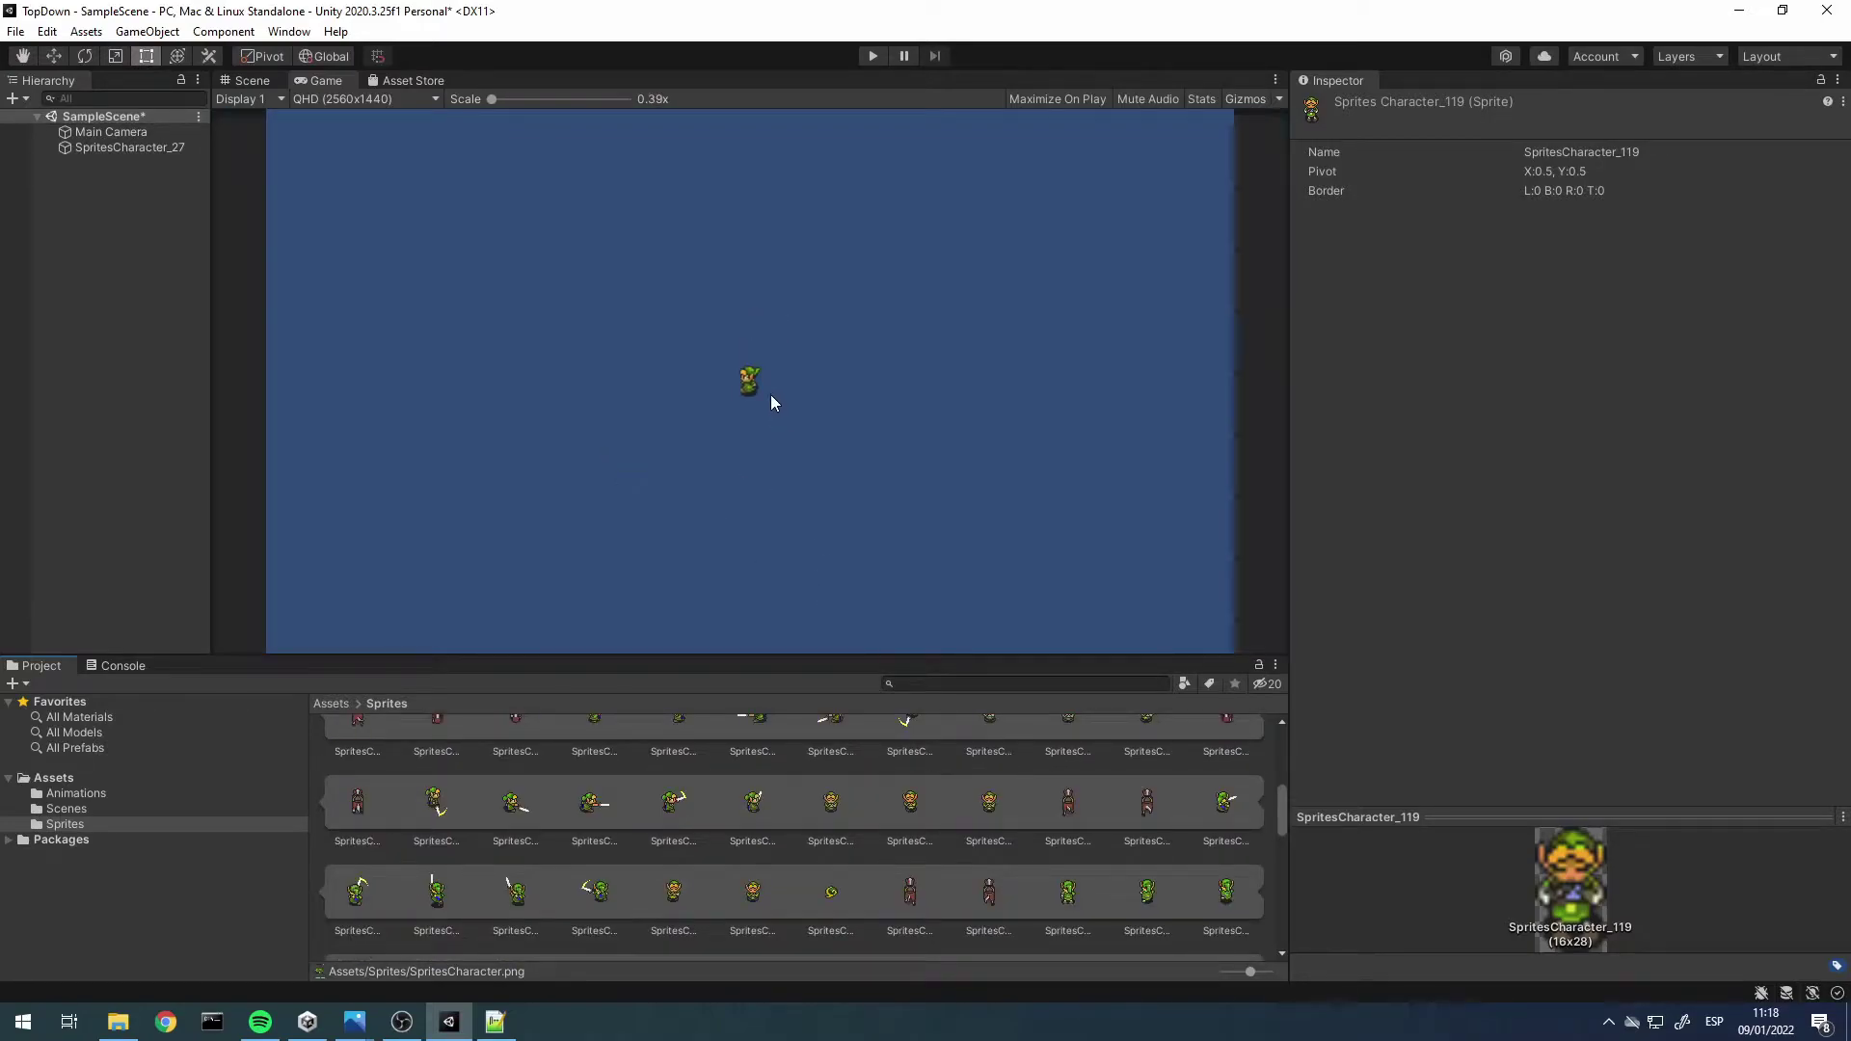
pyautogui.click(129, 148)
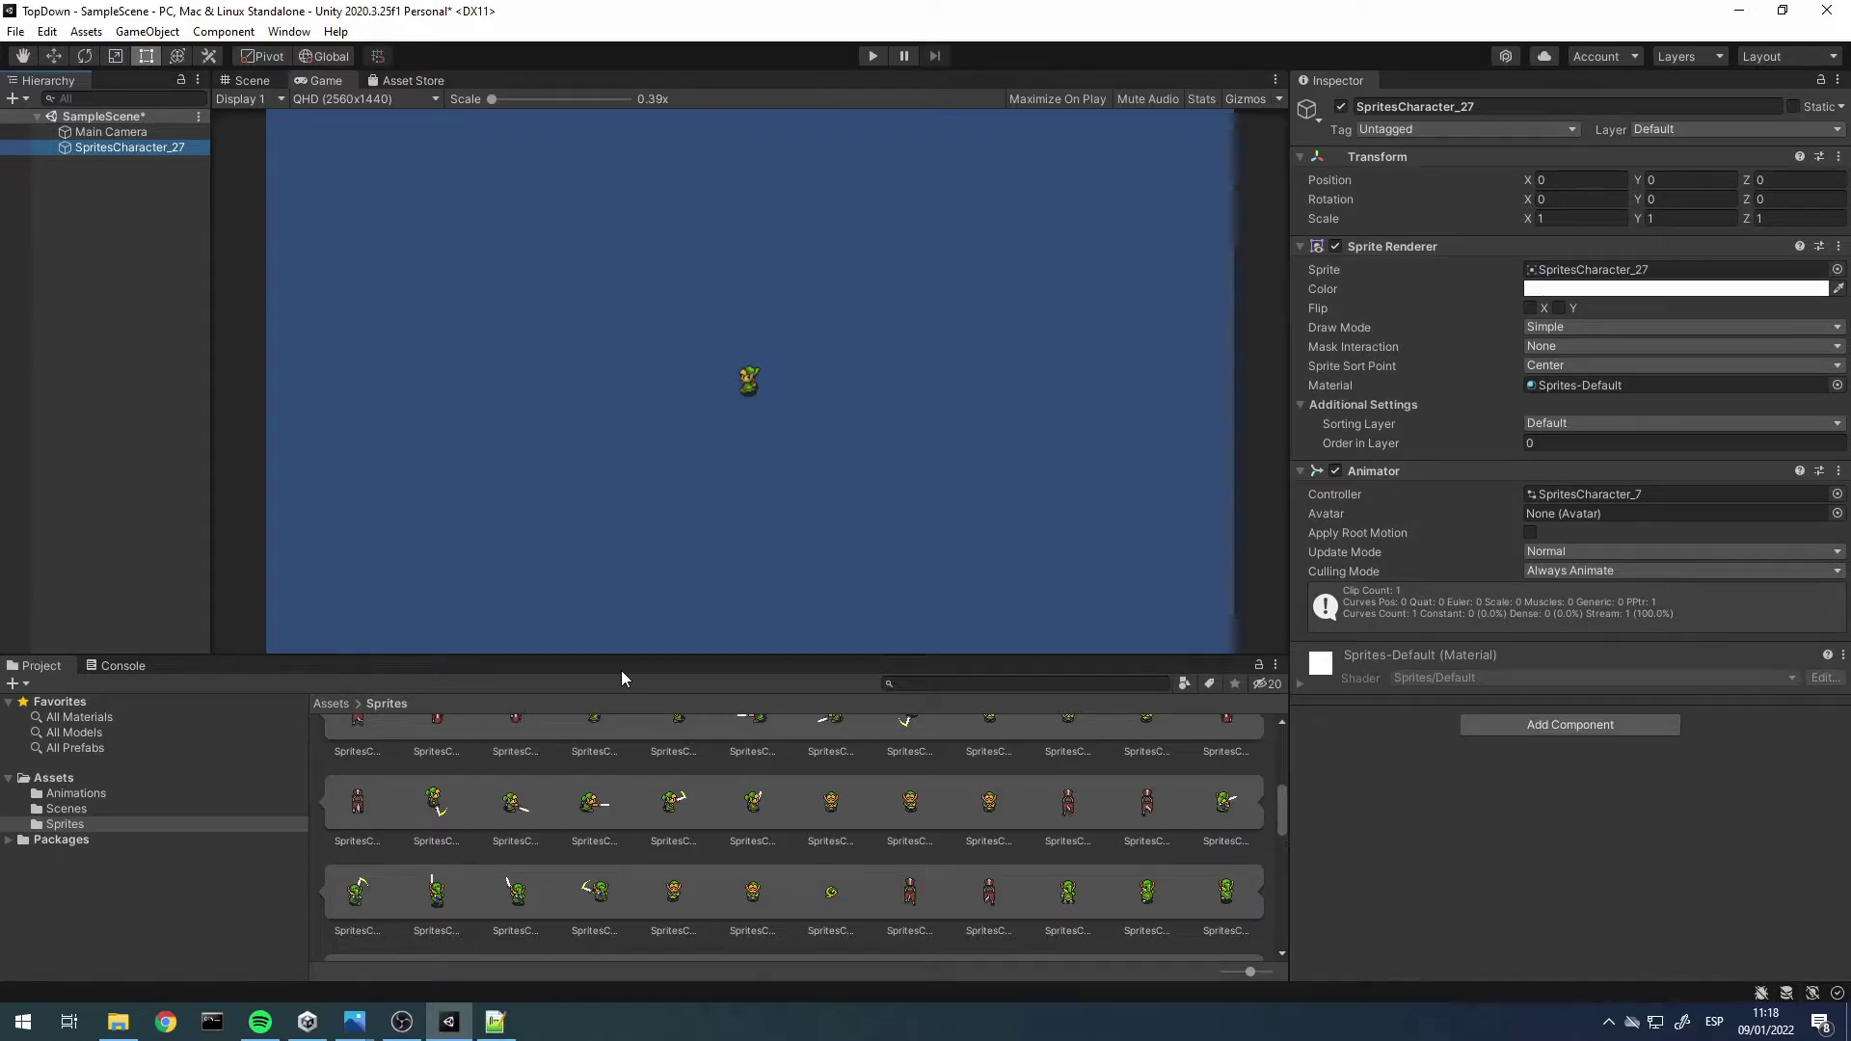
# Delete SpritesCharacter_27, open Assets/Animations, and create an empty object in the scene
pyautogui.press('Delete')
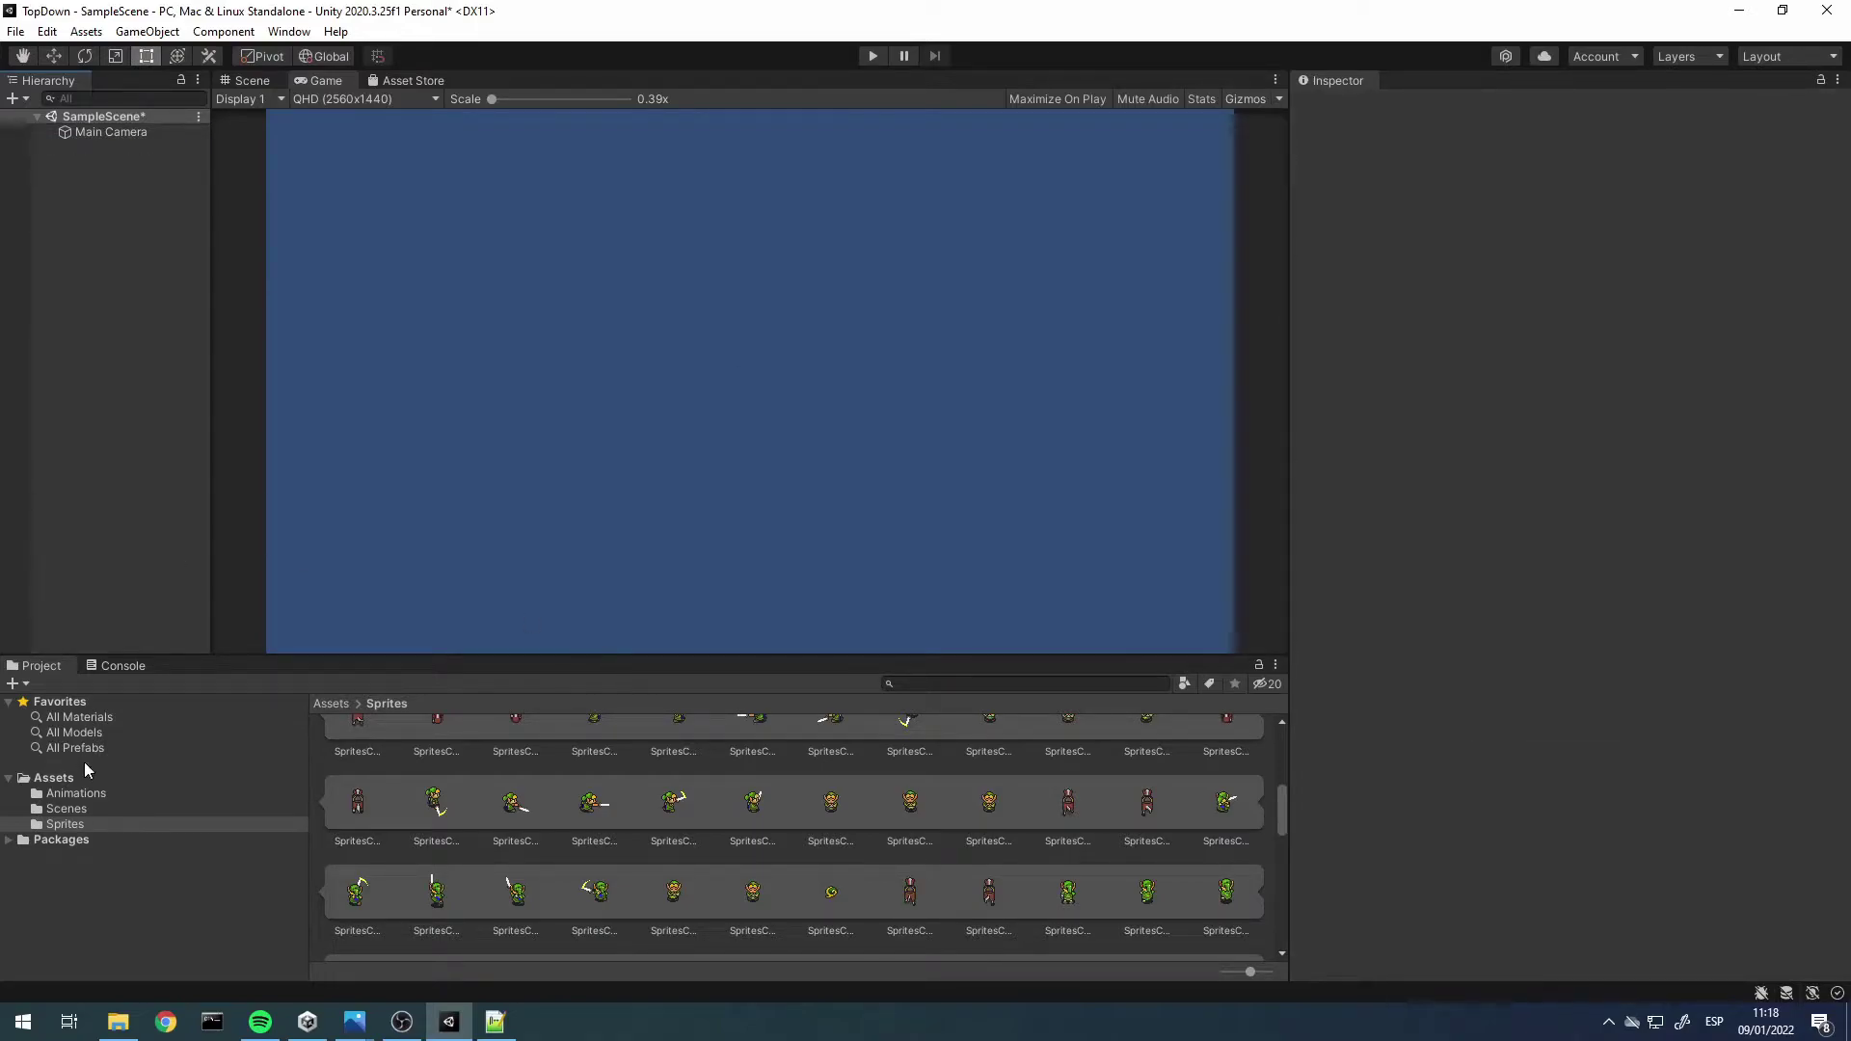
pyautogui.click(87, 772)
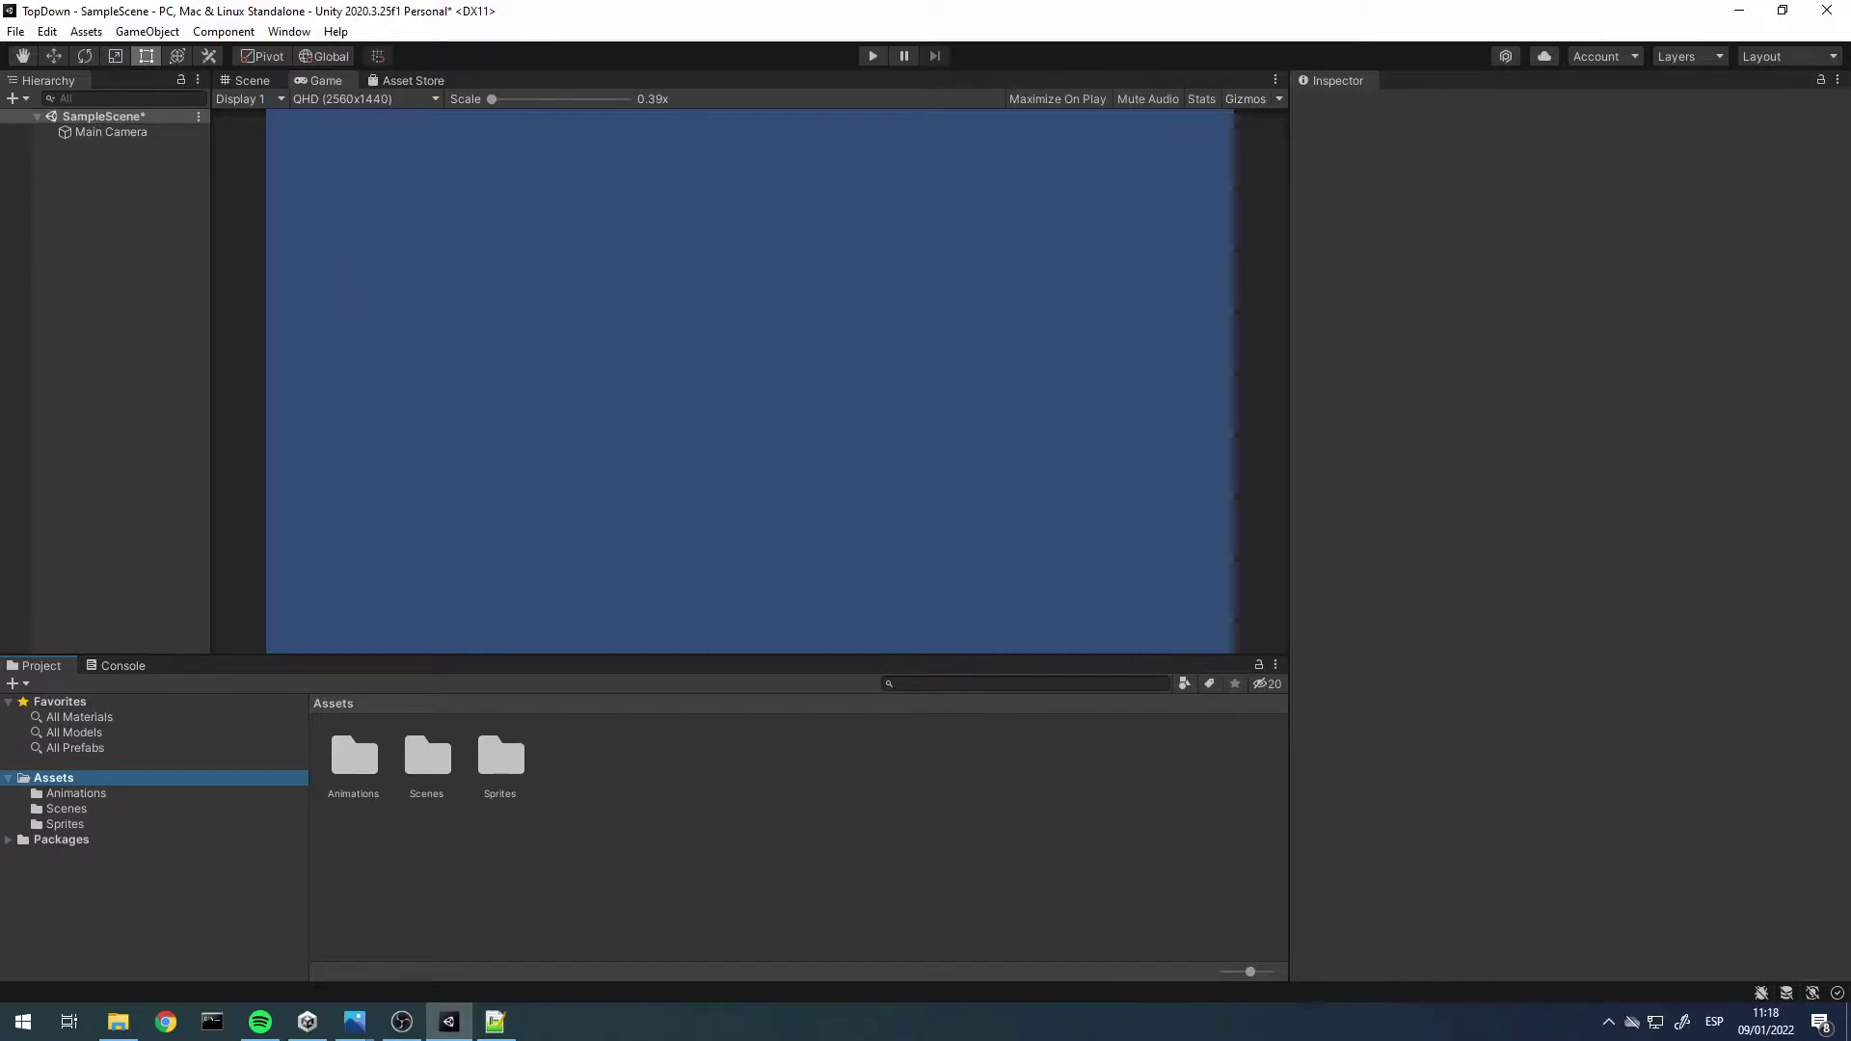
pyautogui.doubleClick(354, 757)
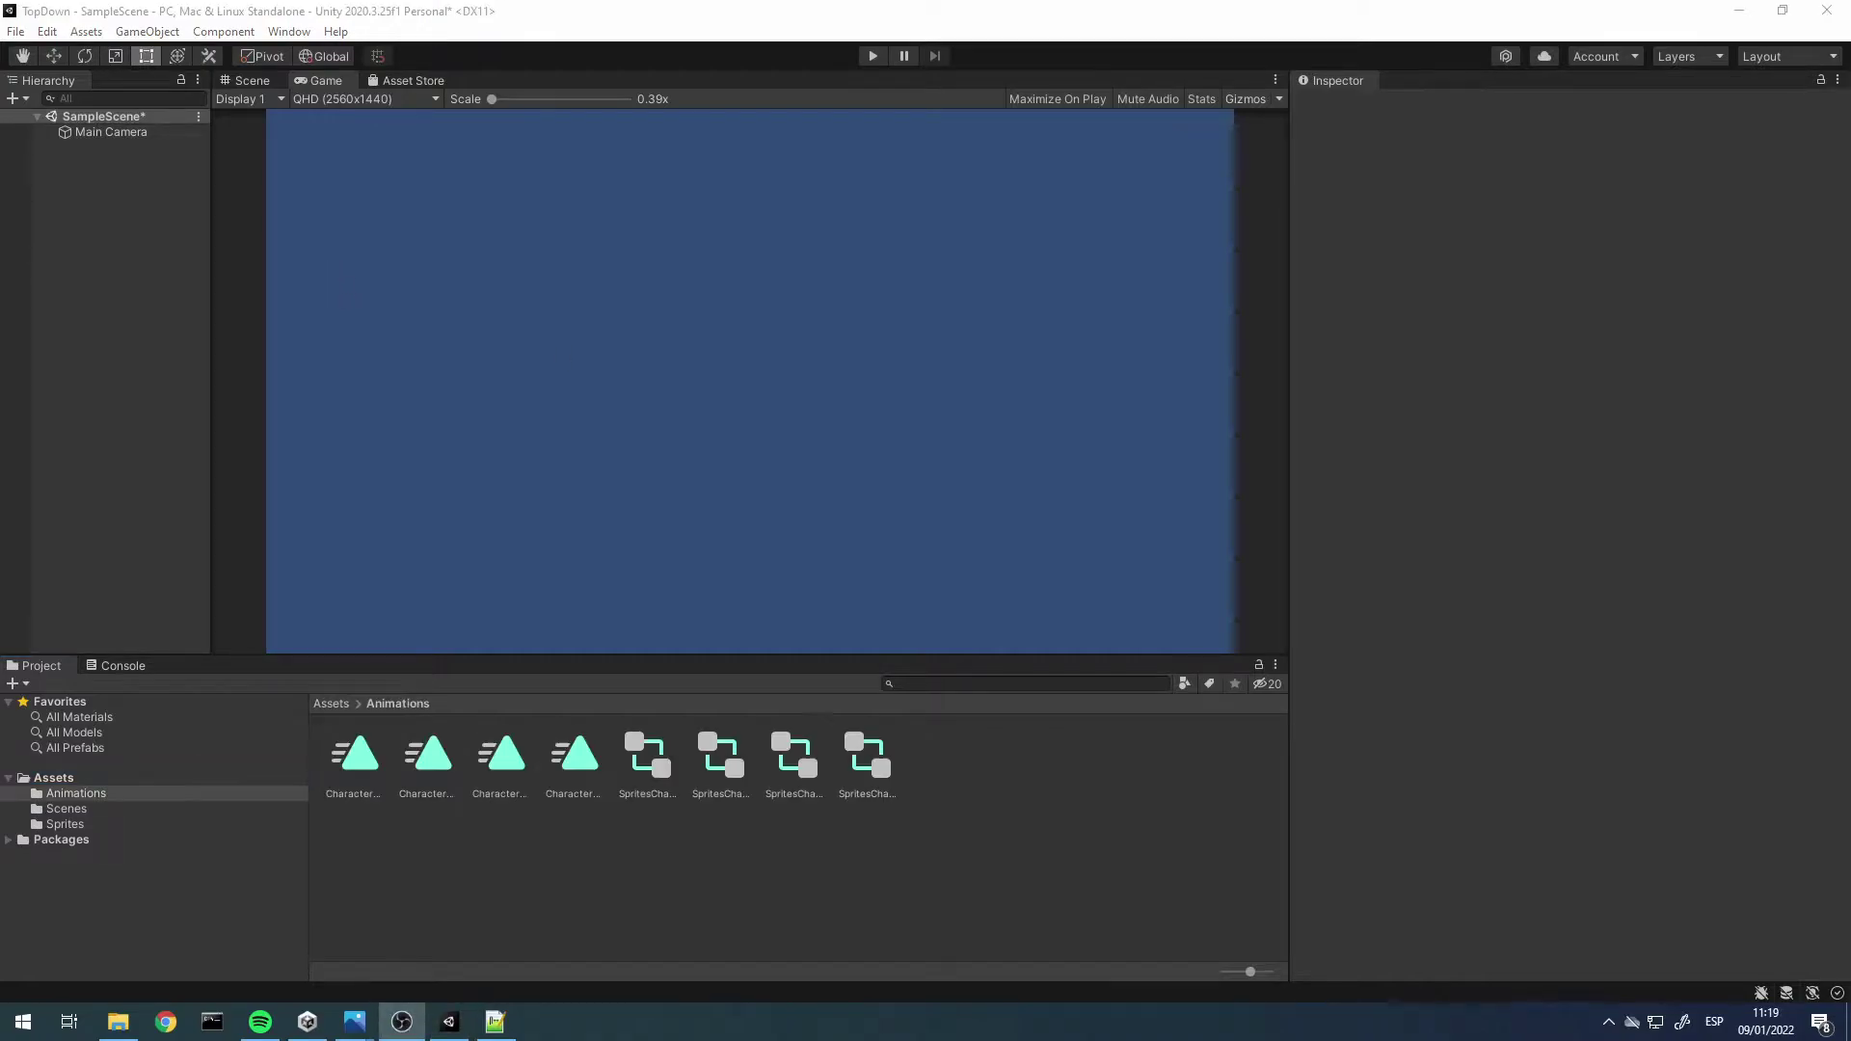
pyautogui.rightClick(114, 176)
pyautogui.click(239, 407)
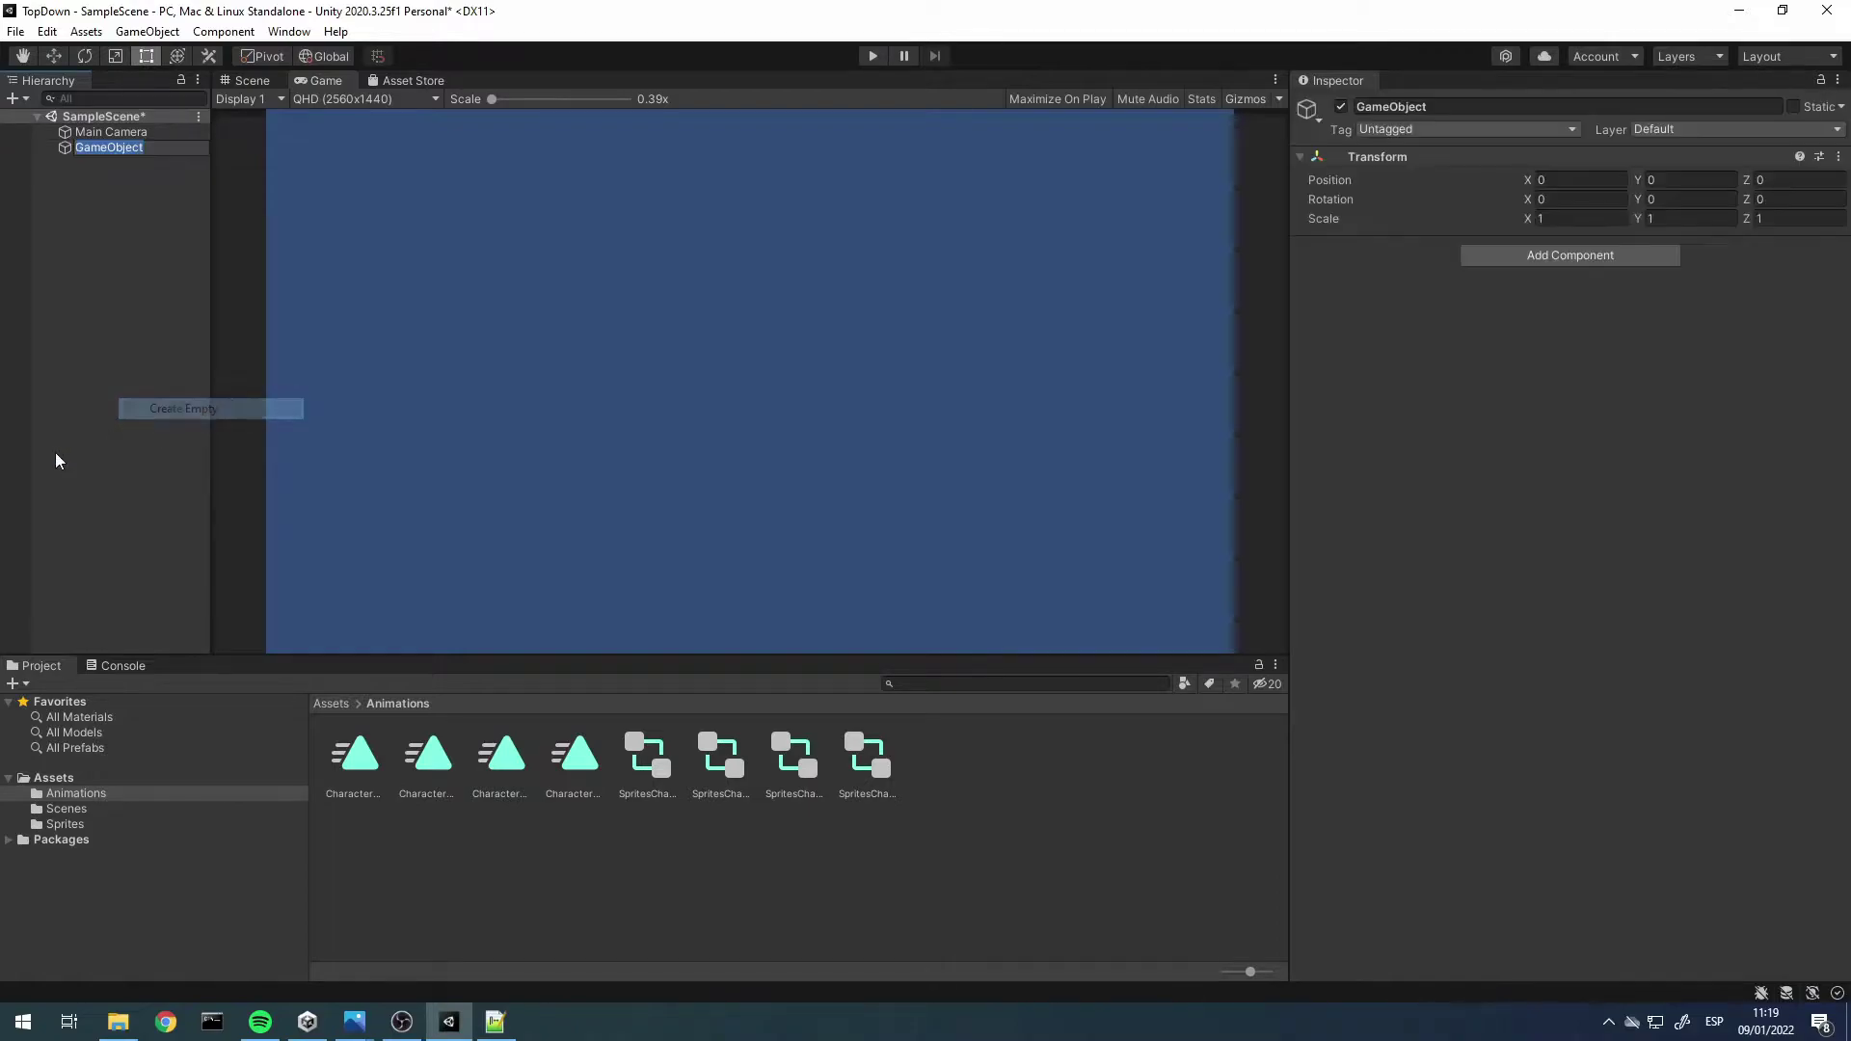
# Rename the empty object Player and give it the Player tag
pyautogui.click(1451, 106)
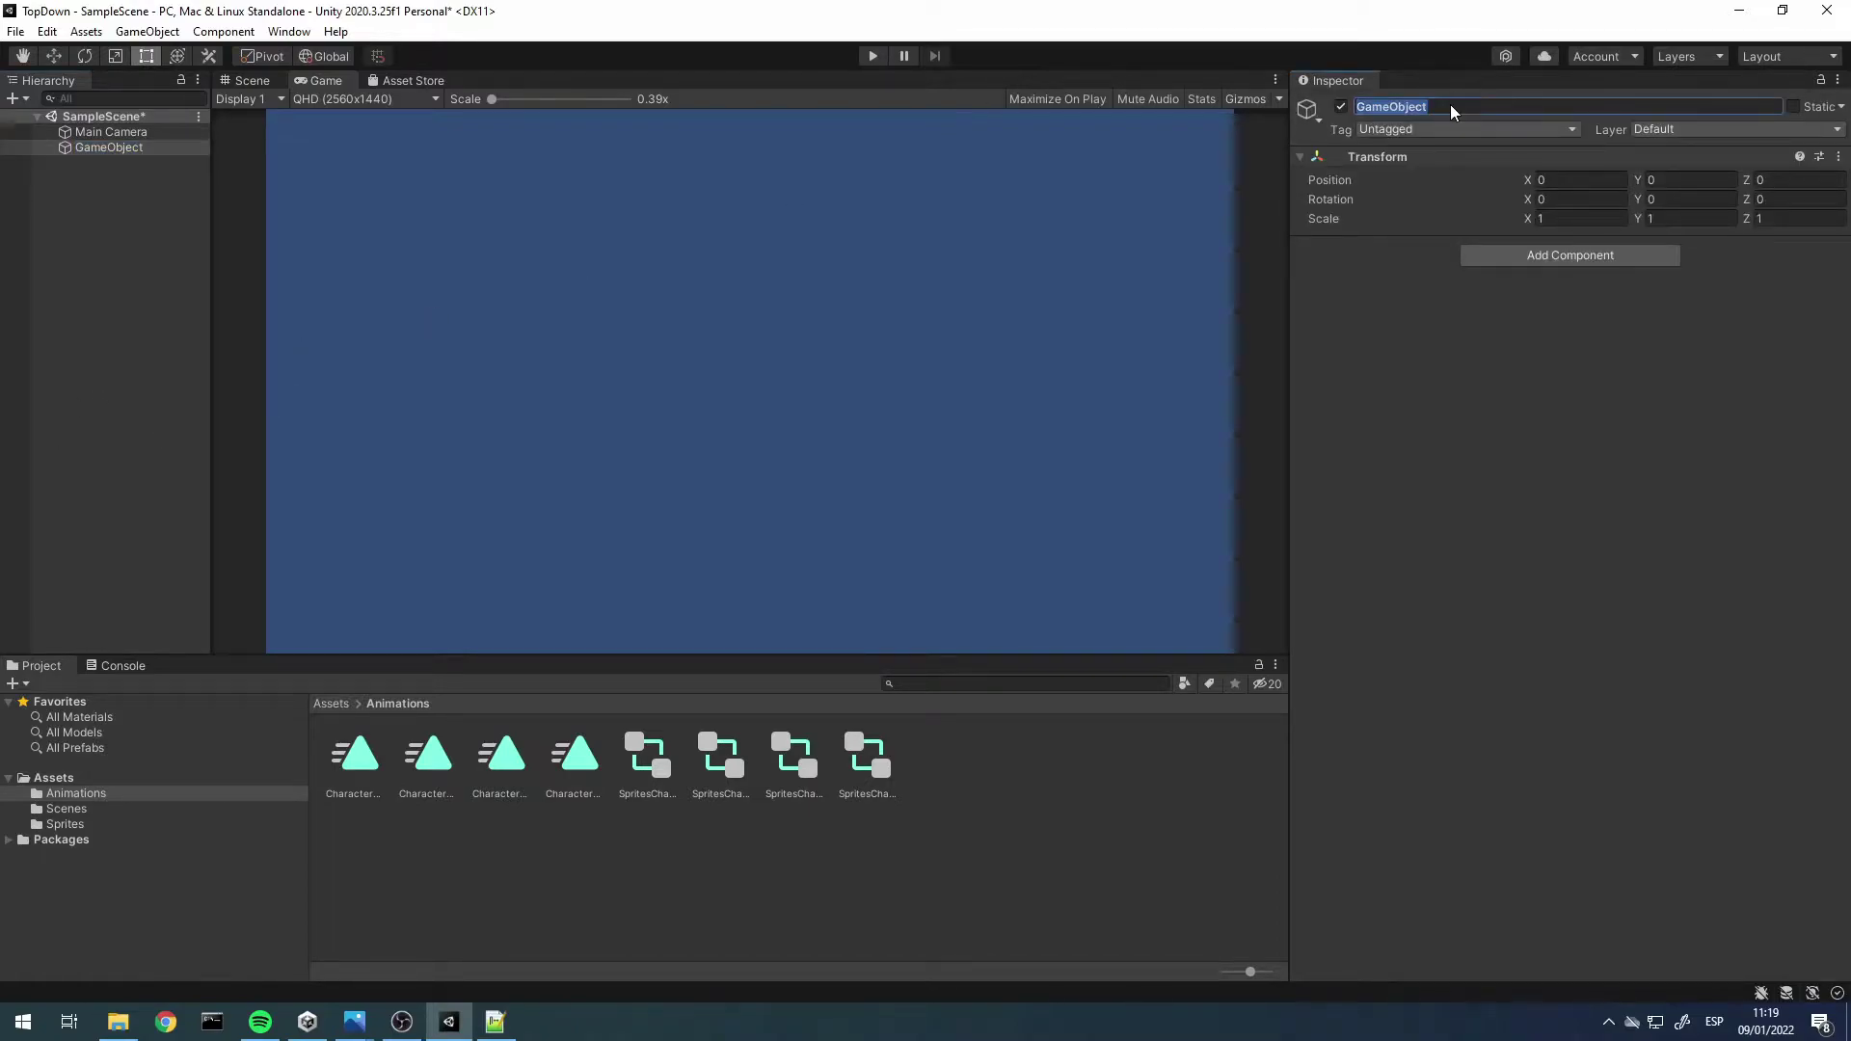
pyautogui.write('Cha')
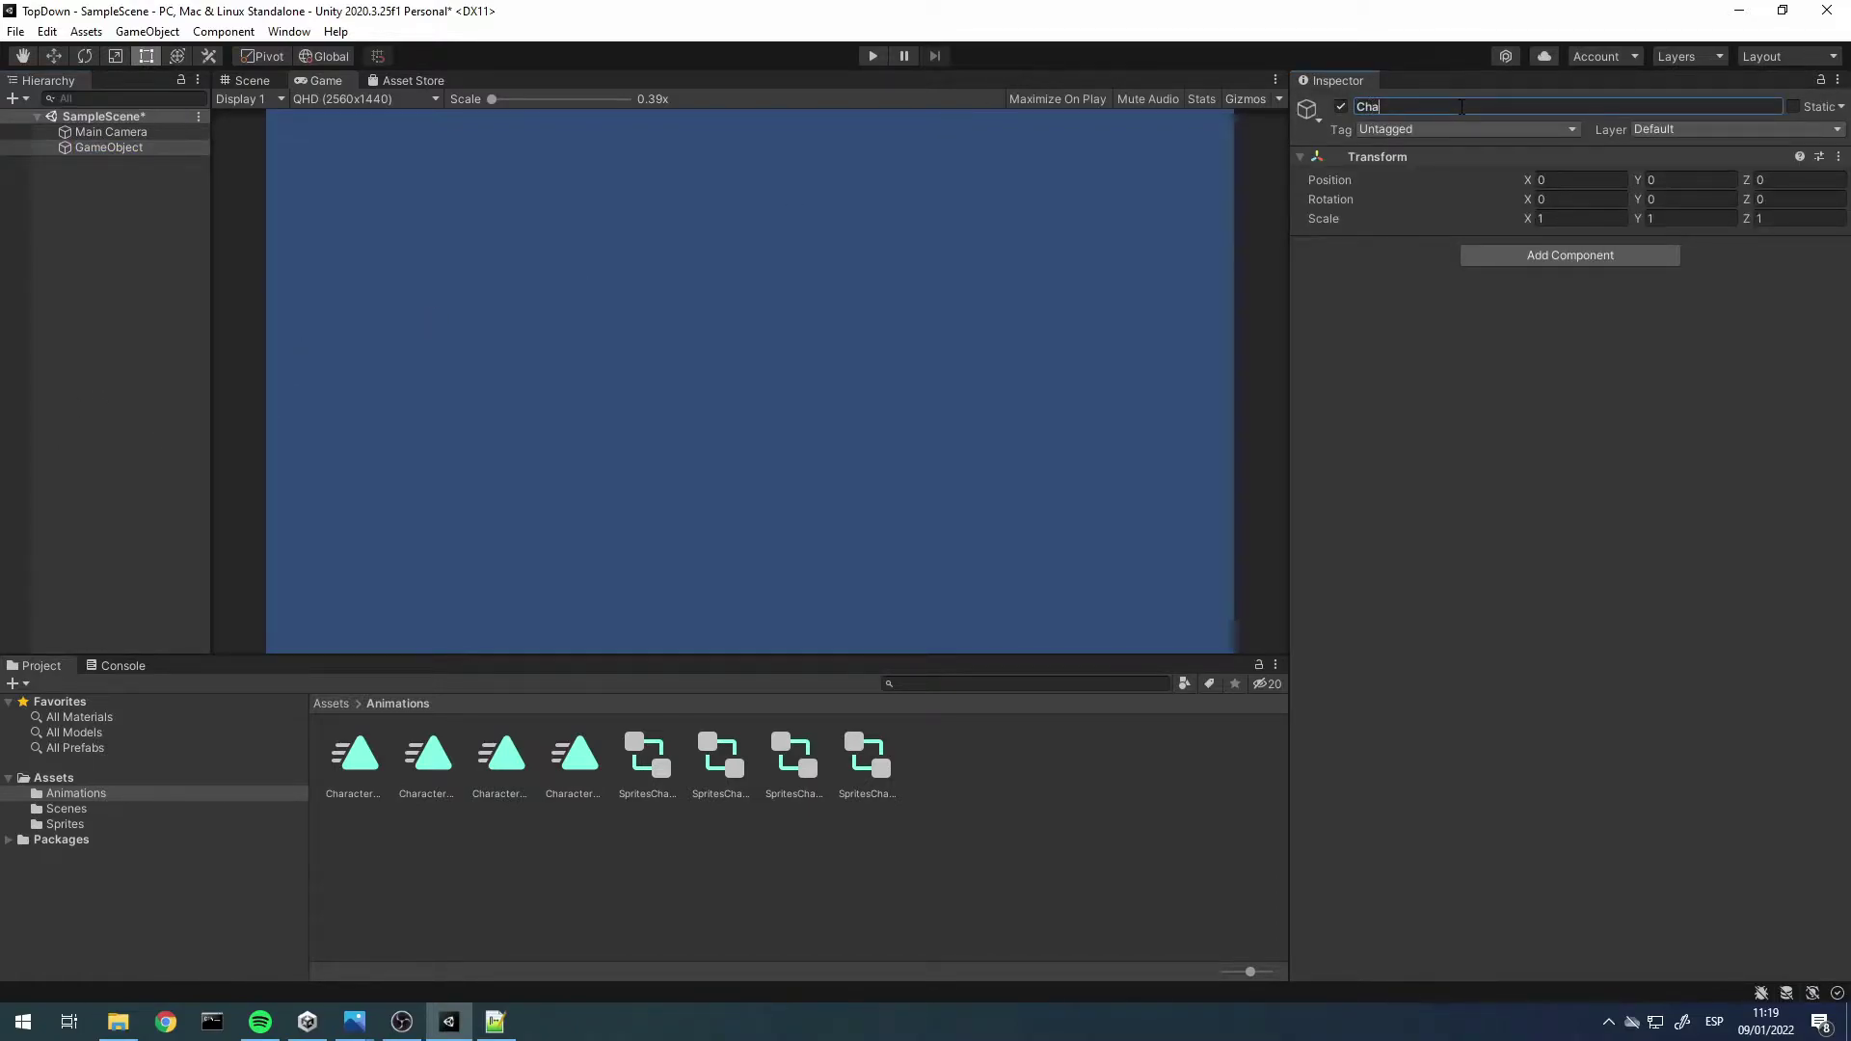
pyautogui.write('r')
pyautogui.press('BackSpace')
pyautogui.press('BackSpace')
pyautogui.press('BackSpace')
pyautogui.write('Pla')
pyautogui.write('yer')
pyautogui.press('Return')
pyautogui.click(1468, 128)
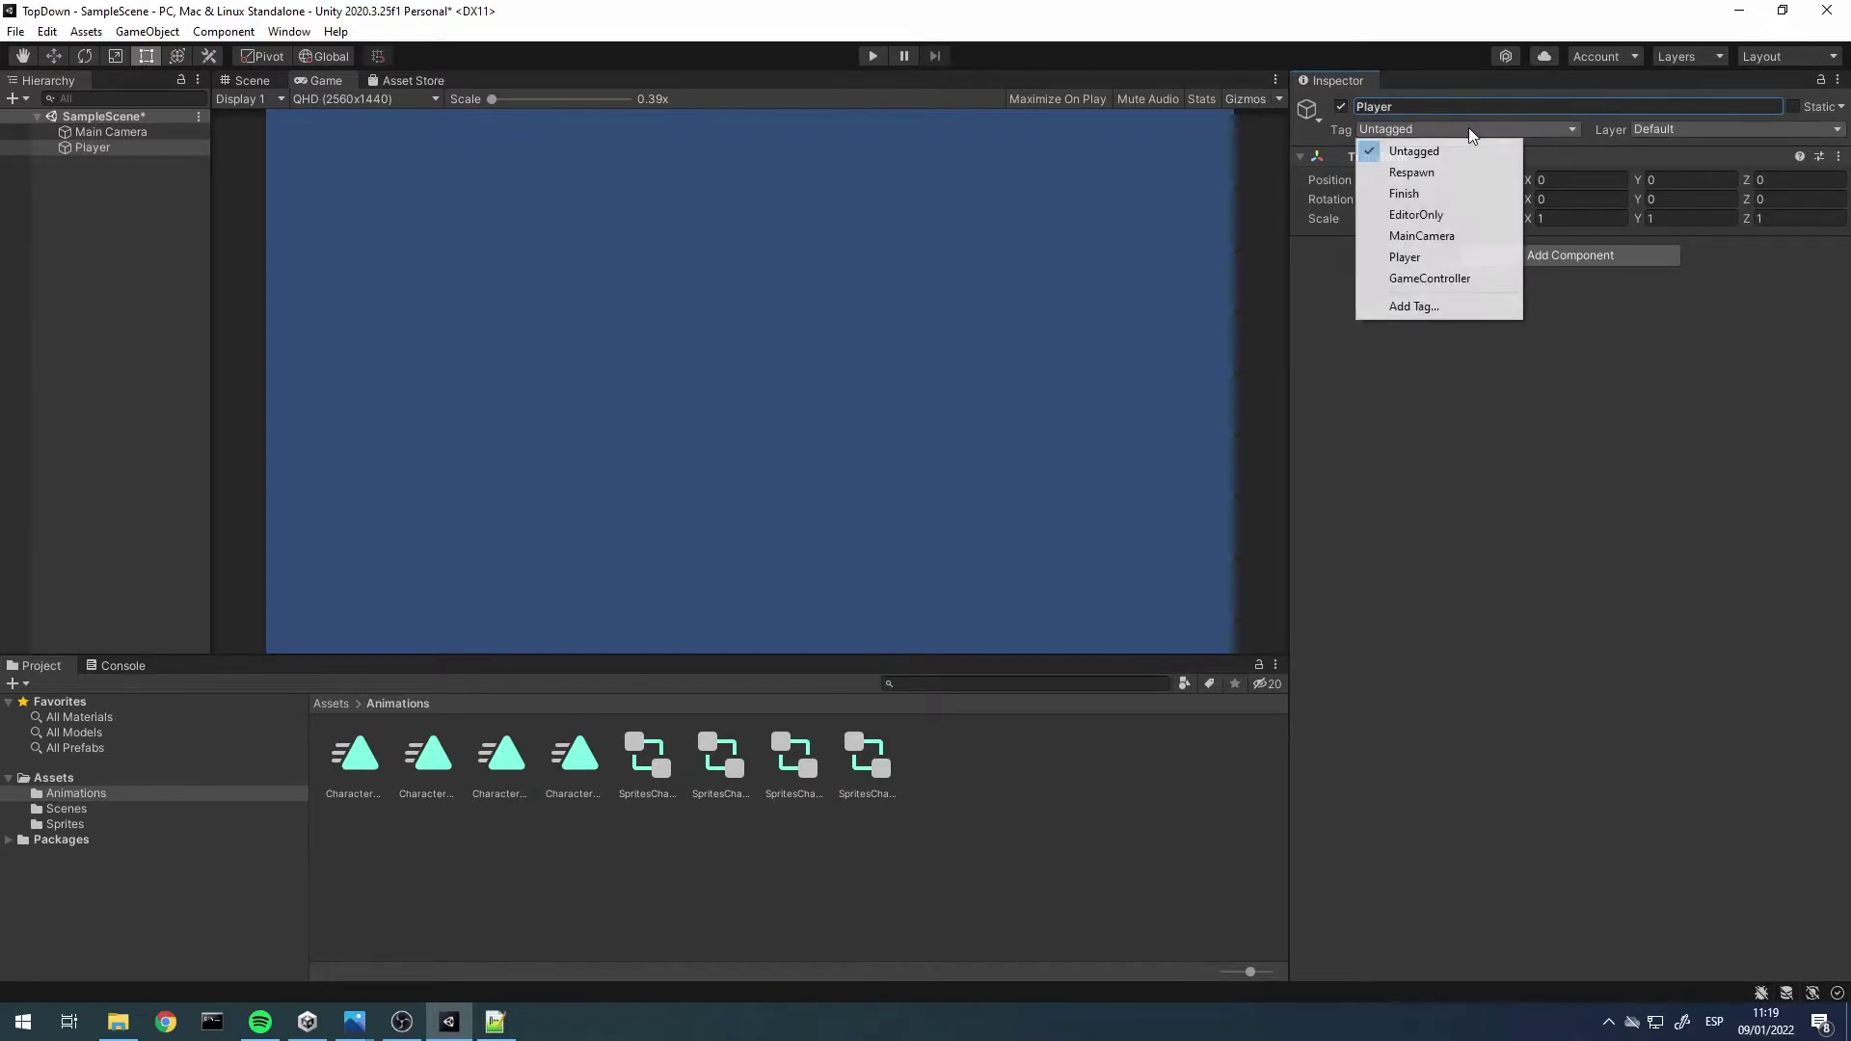
pyautogui.click(1444, 261)
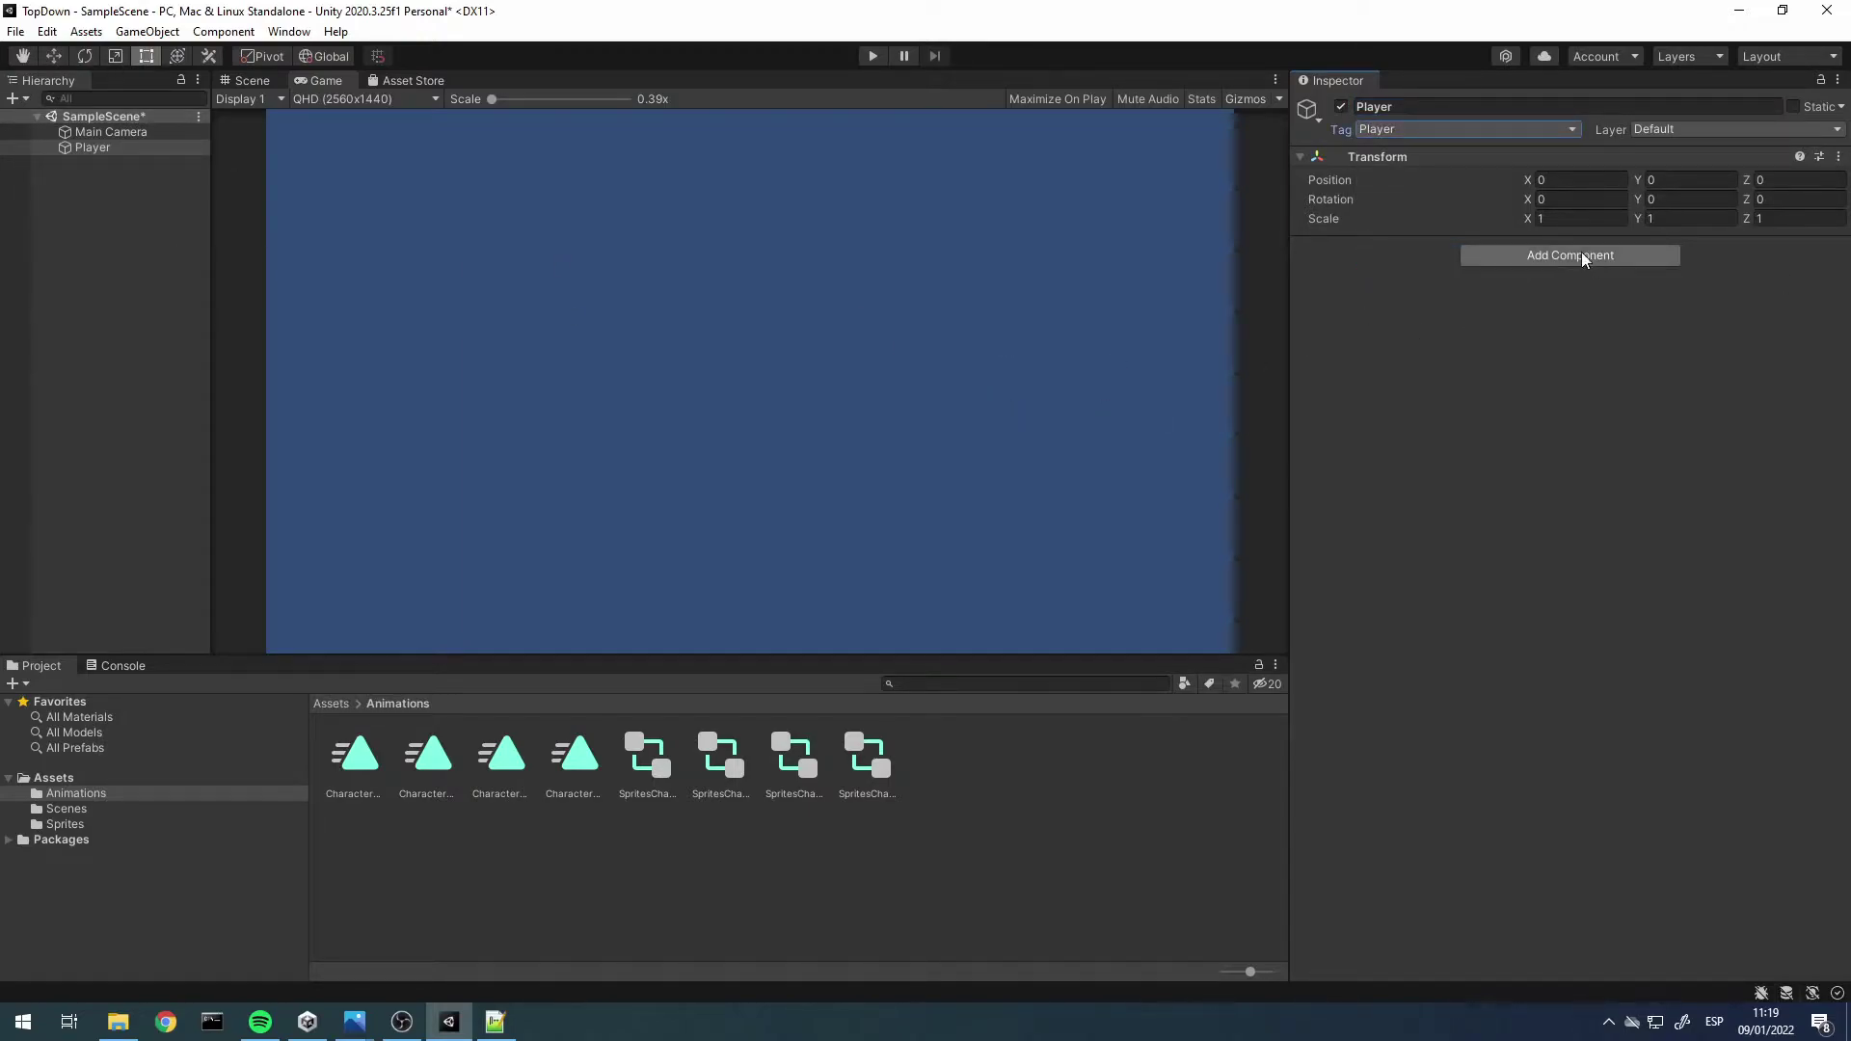
# Add a Sprite Renderer to Player displaying the SpritesCharacter_1 sprite
pyautogui.click(1555, 257)
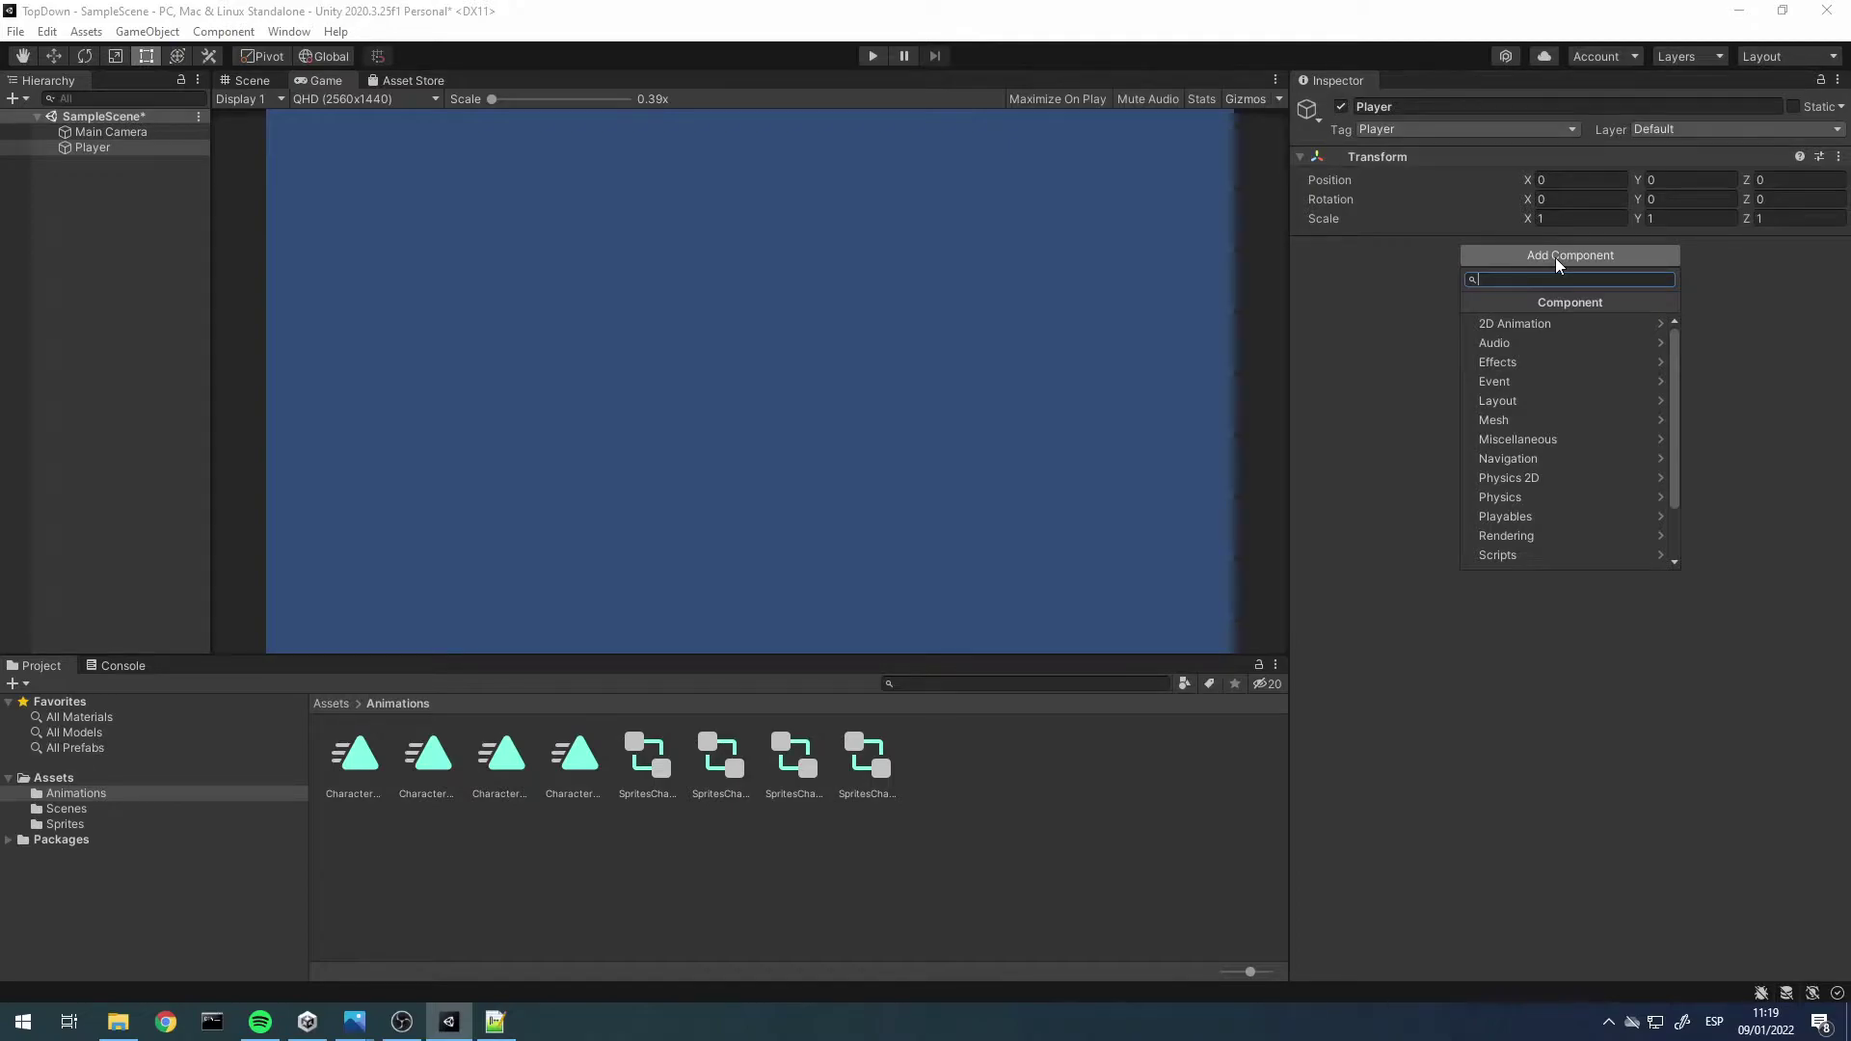
pyautogui.write('sprite')
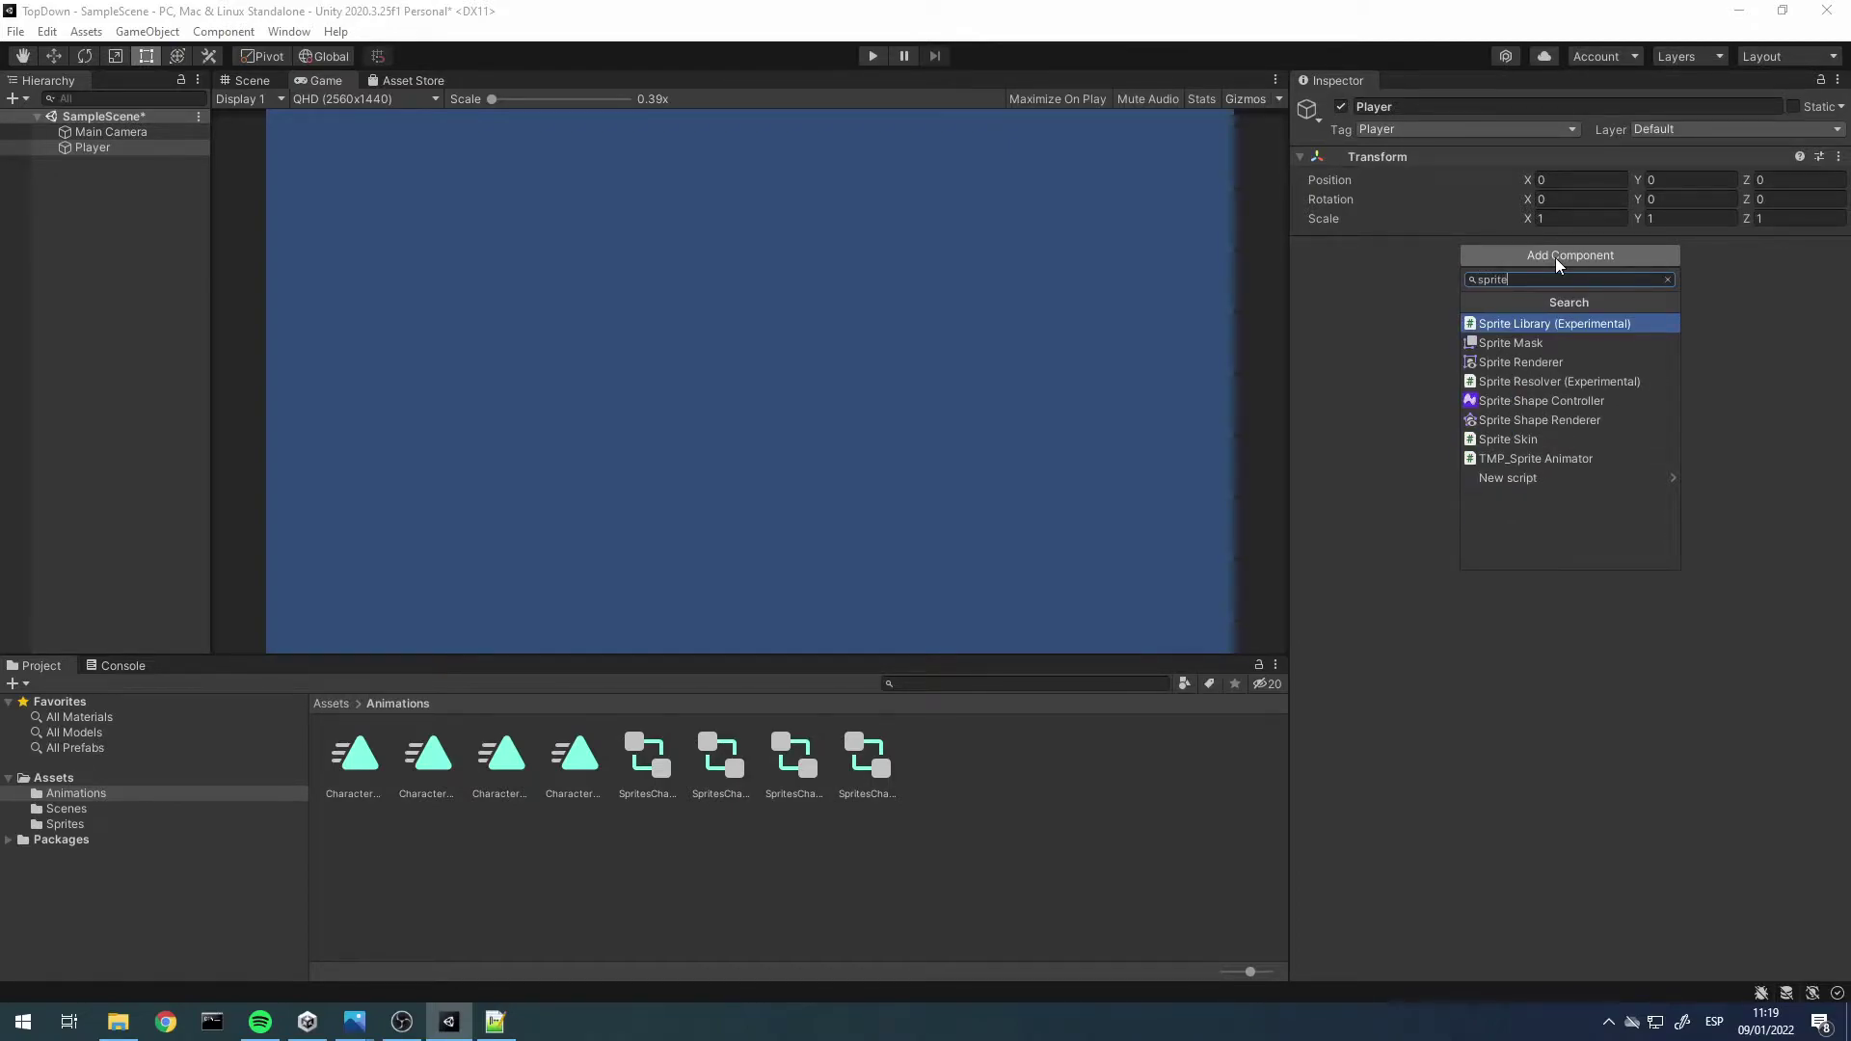
pyautogui.press('Down')
pyautogui.press('Down')
pyautogui.press('Return')
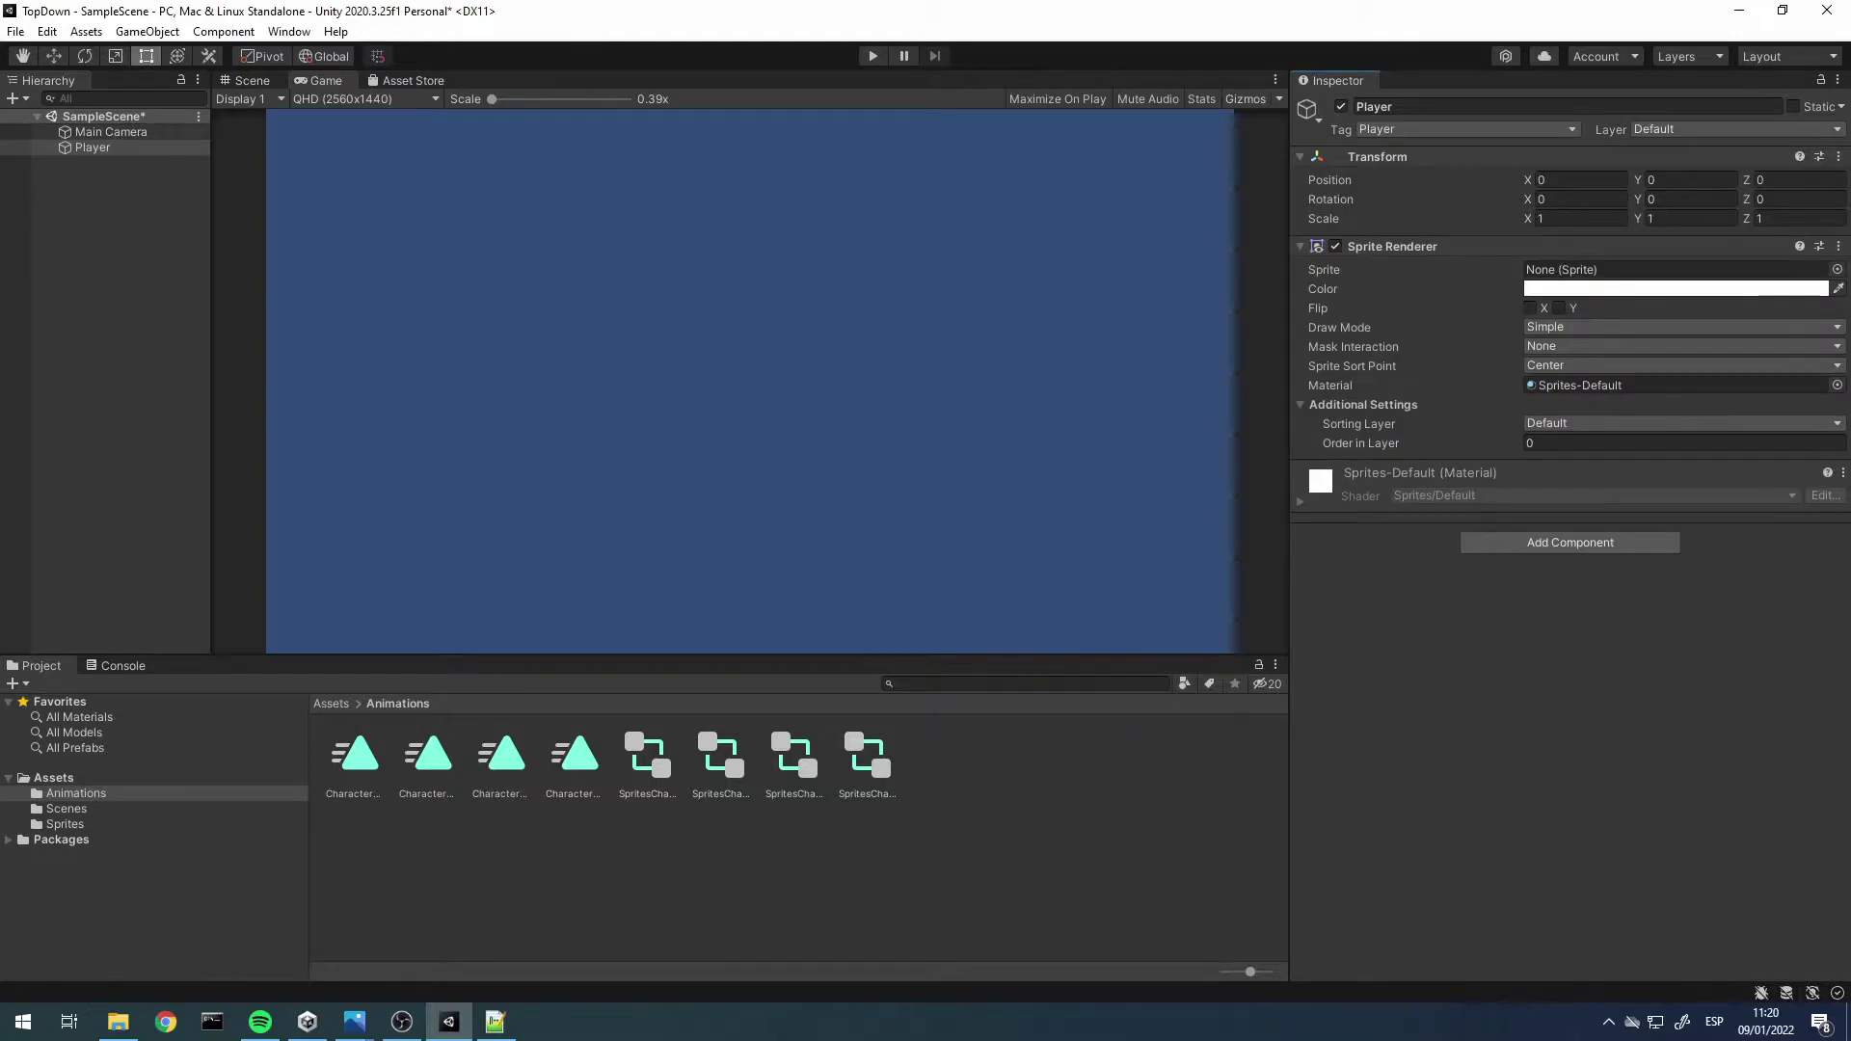
pyautogui.click(1837, 269)
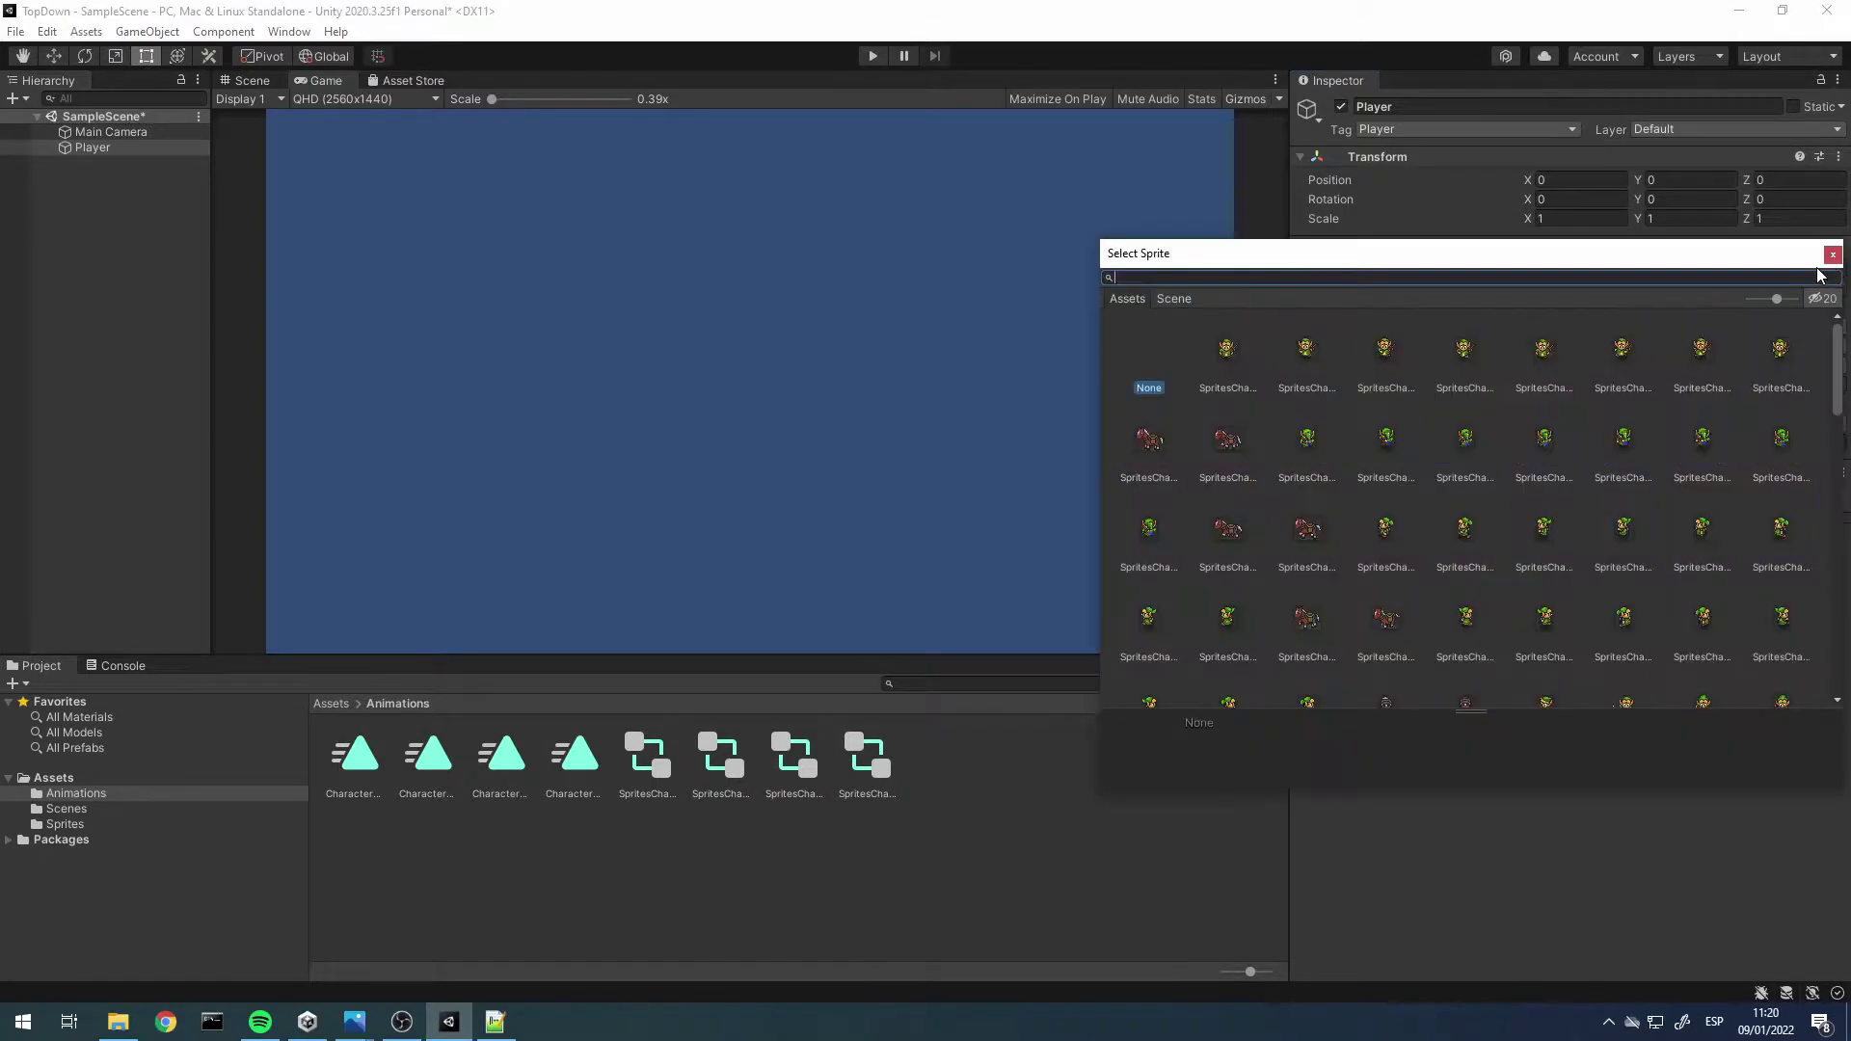
pyautogui.click(1307, 349)
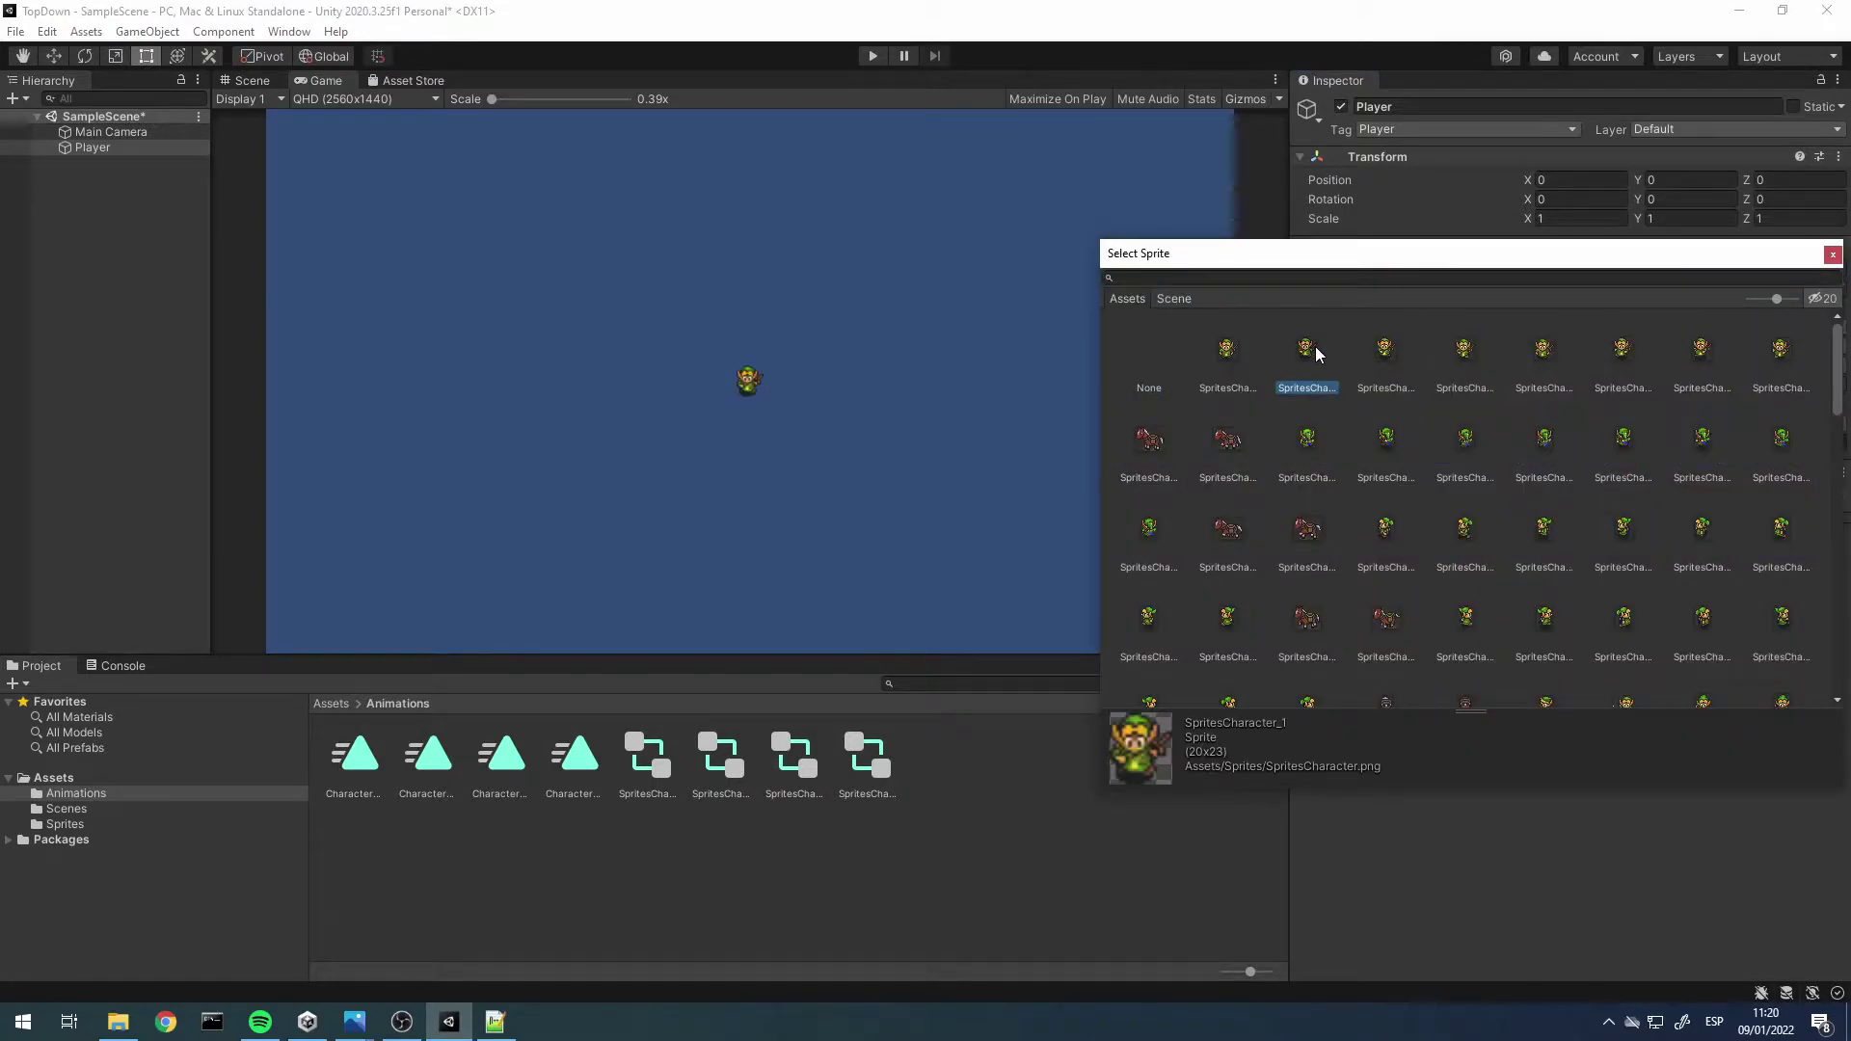
pyautogui.click(1832, 257)
pyautogui.click(1410, 243)
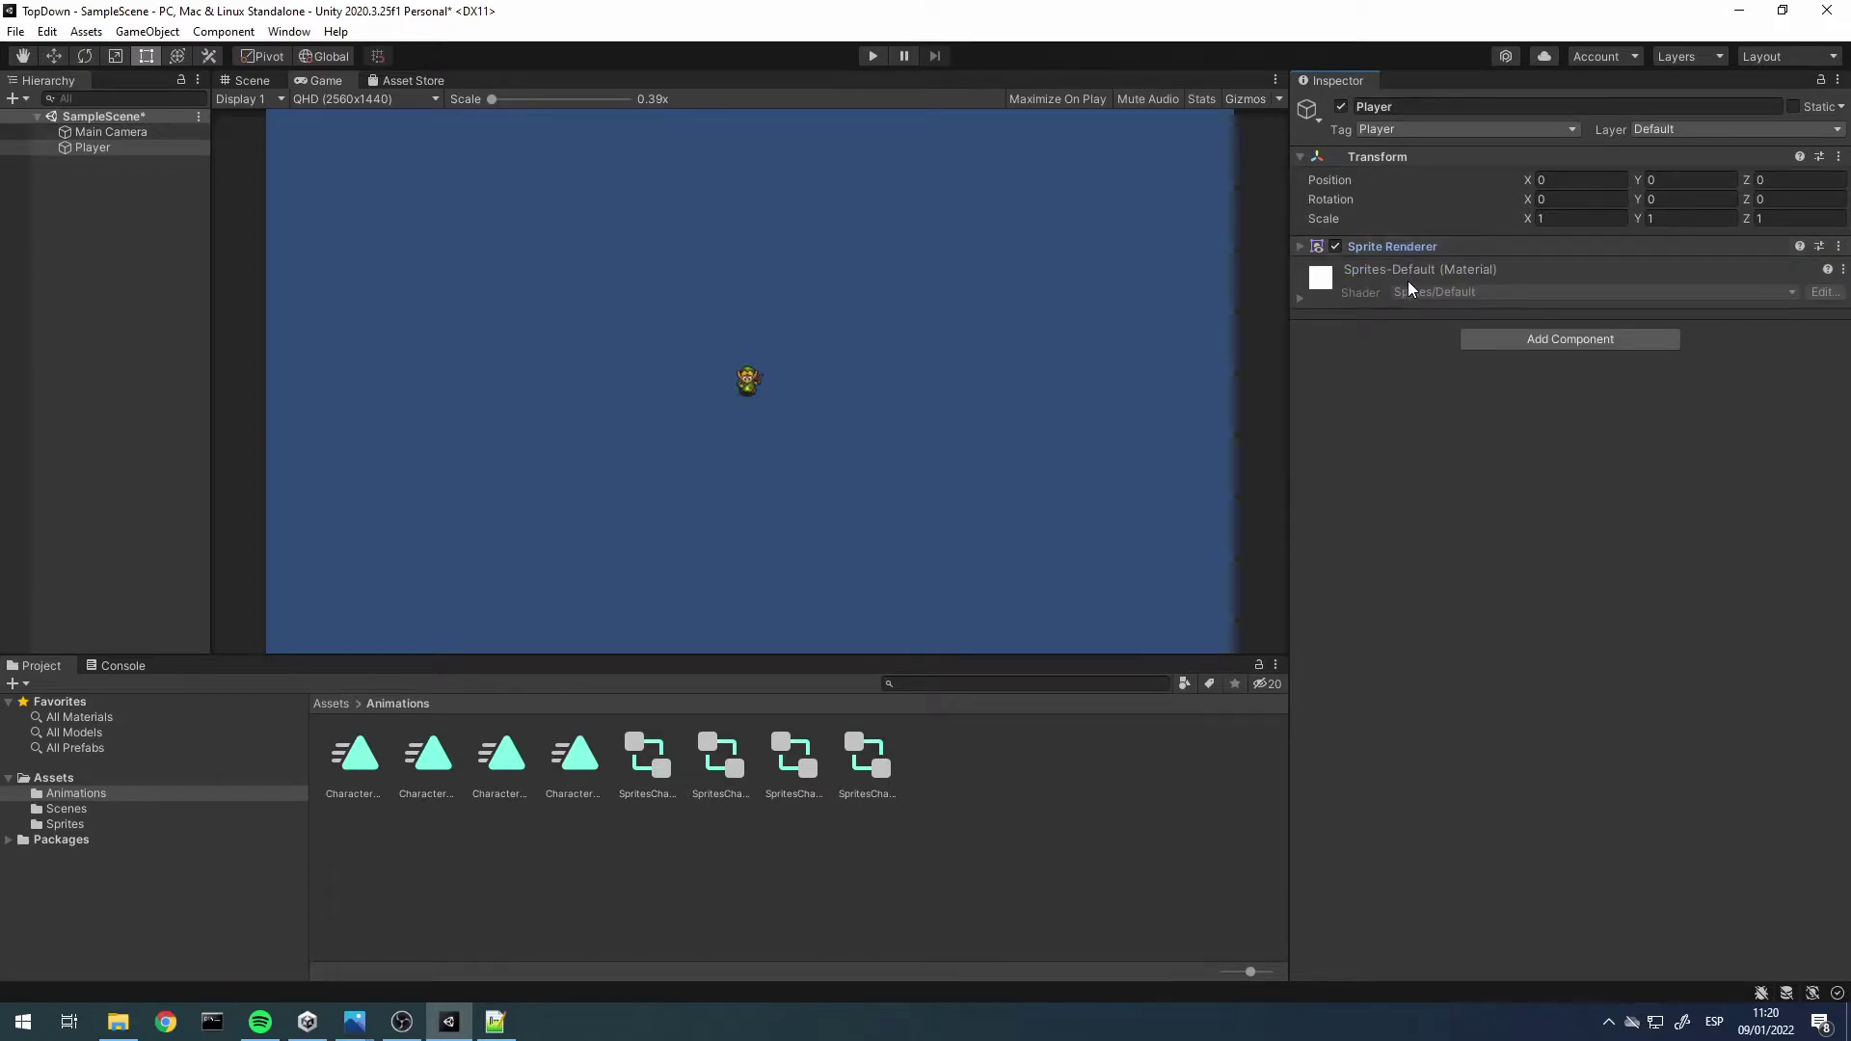
pyautogui.click(1526, 344)
# Add a Box Collider 2D to the Player and narrow it to about 0.39 wide, offset X −0.053
pyautogui.write('b')
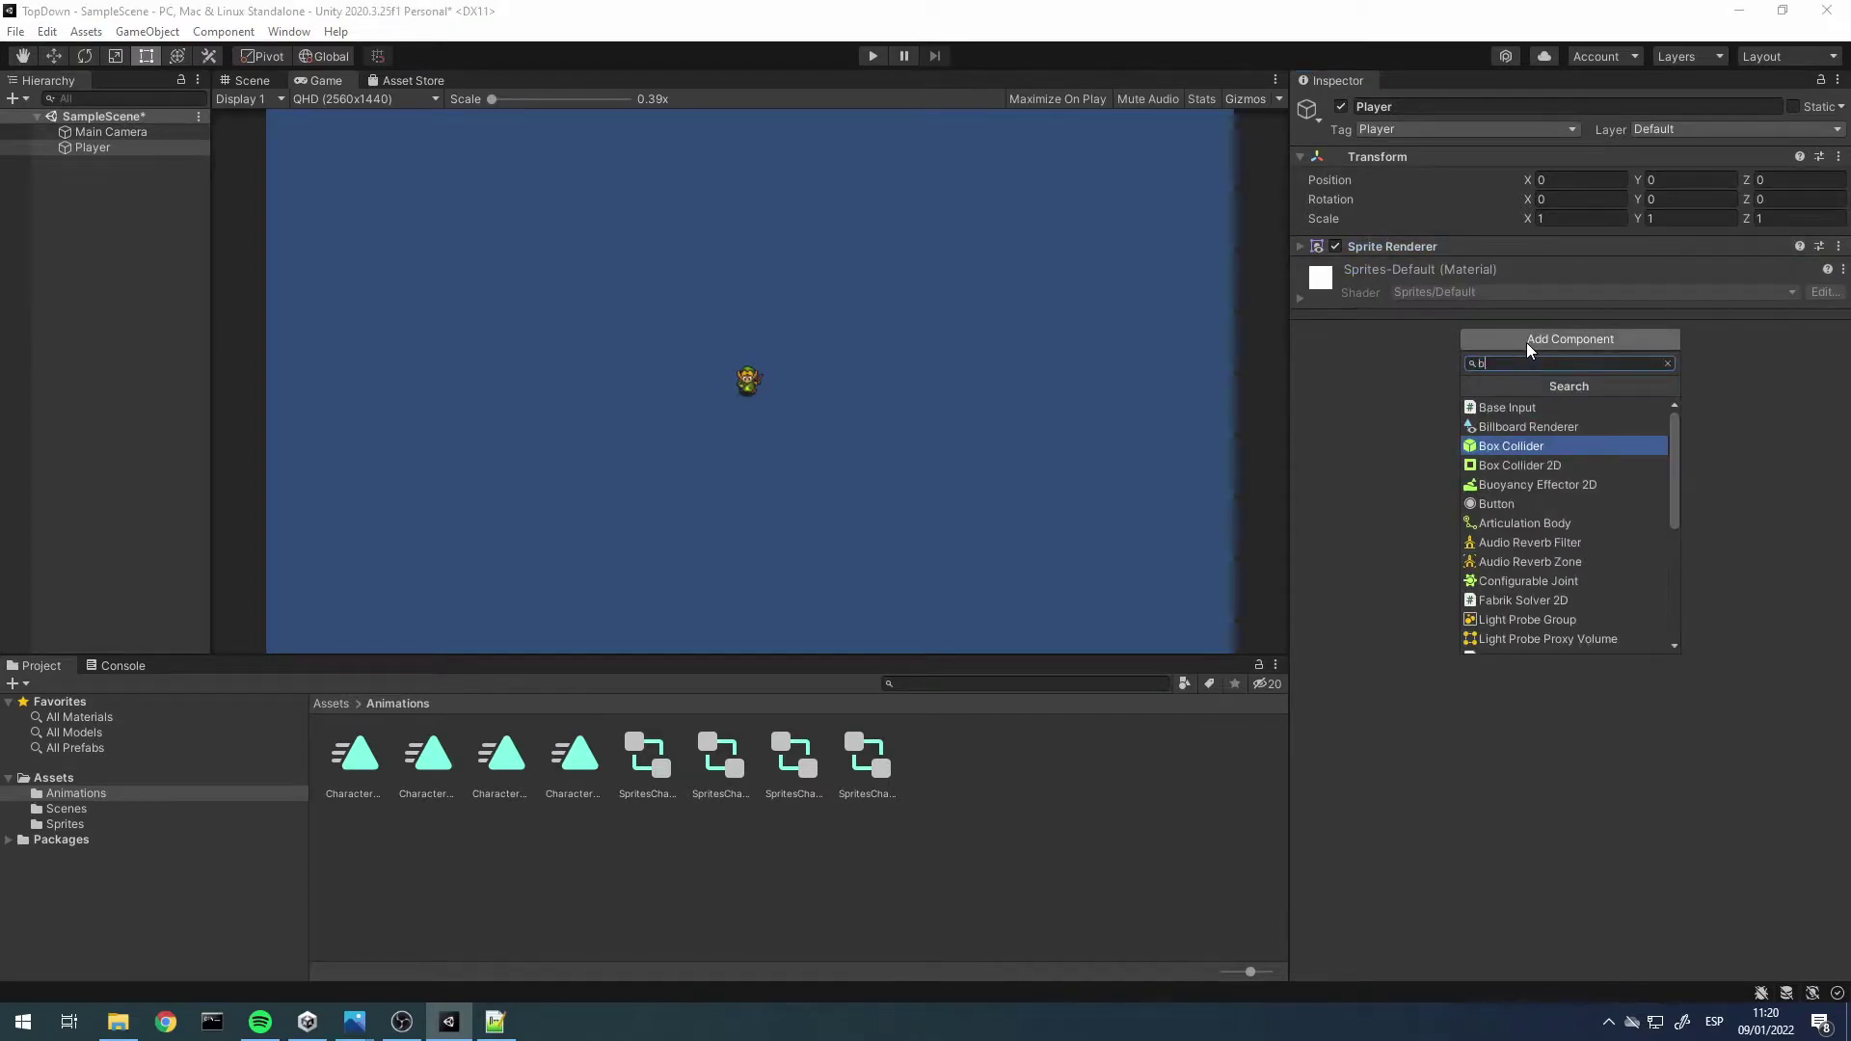
pyautogui.write('o')
pyautogui.press('Return')
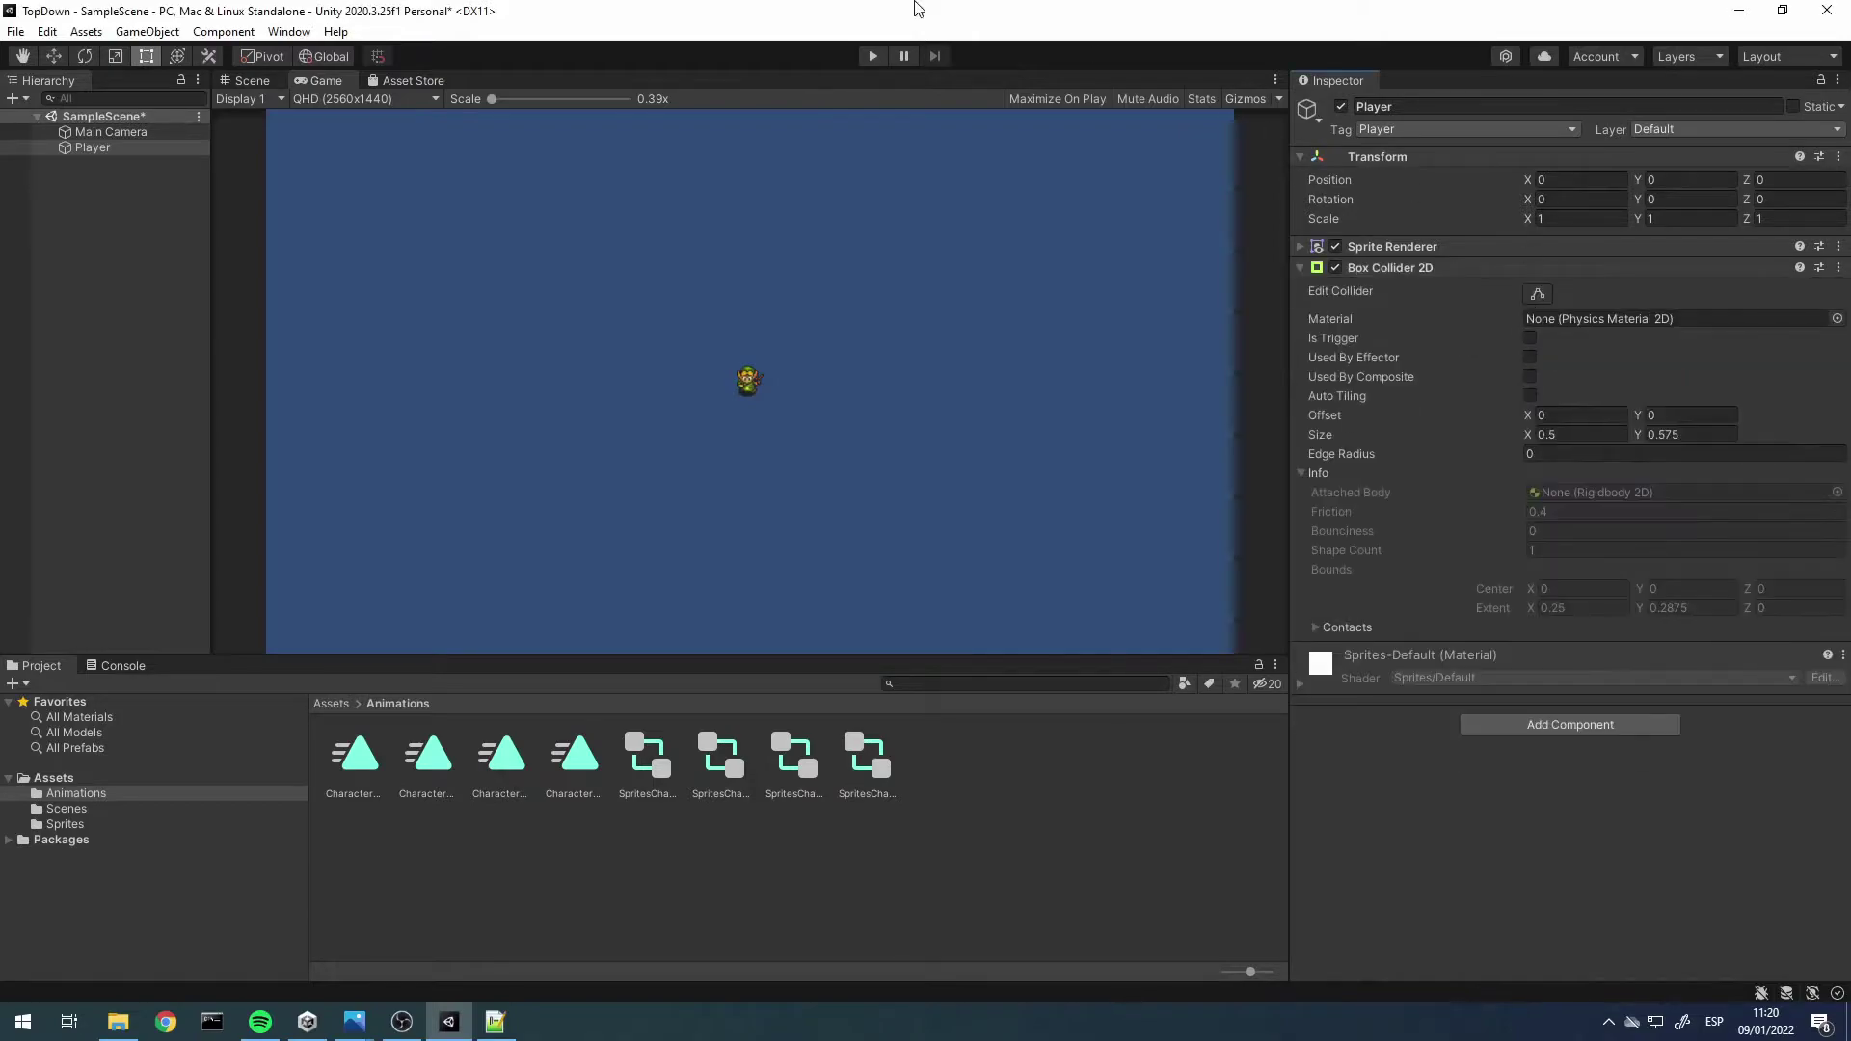
pyautogui.click(253, 81)
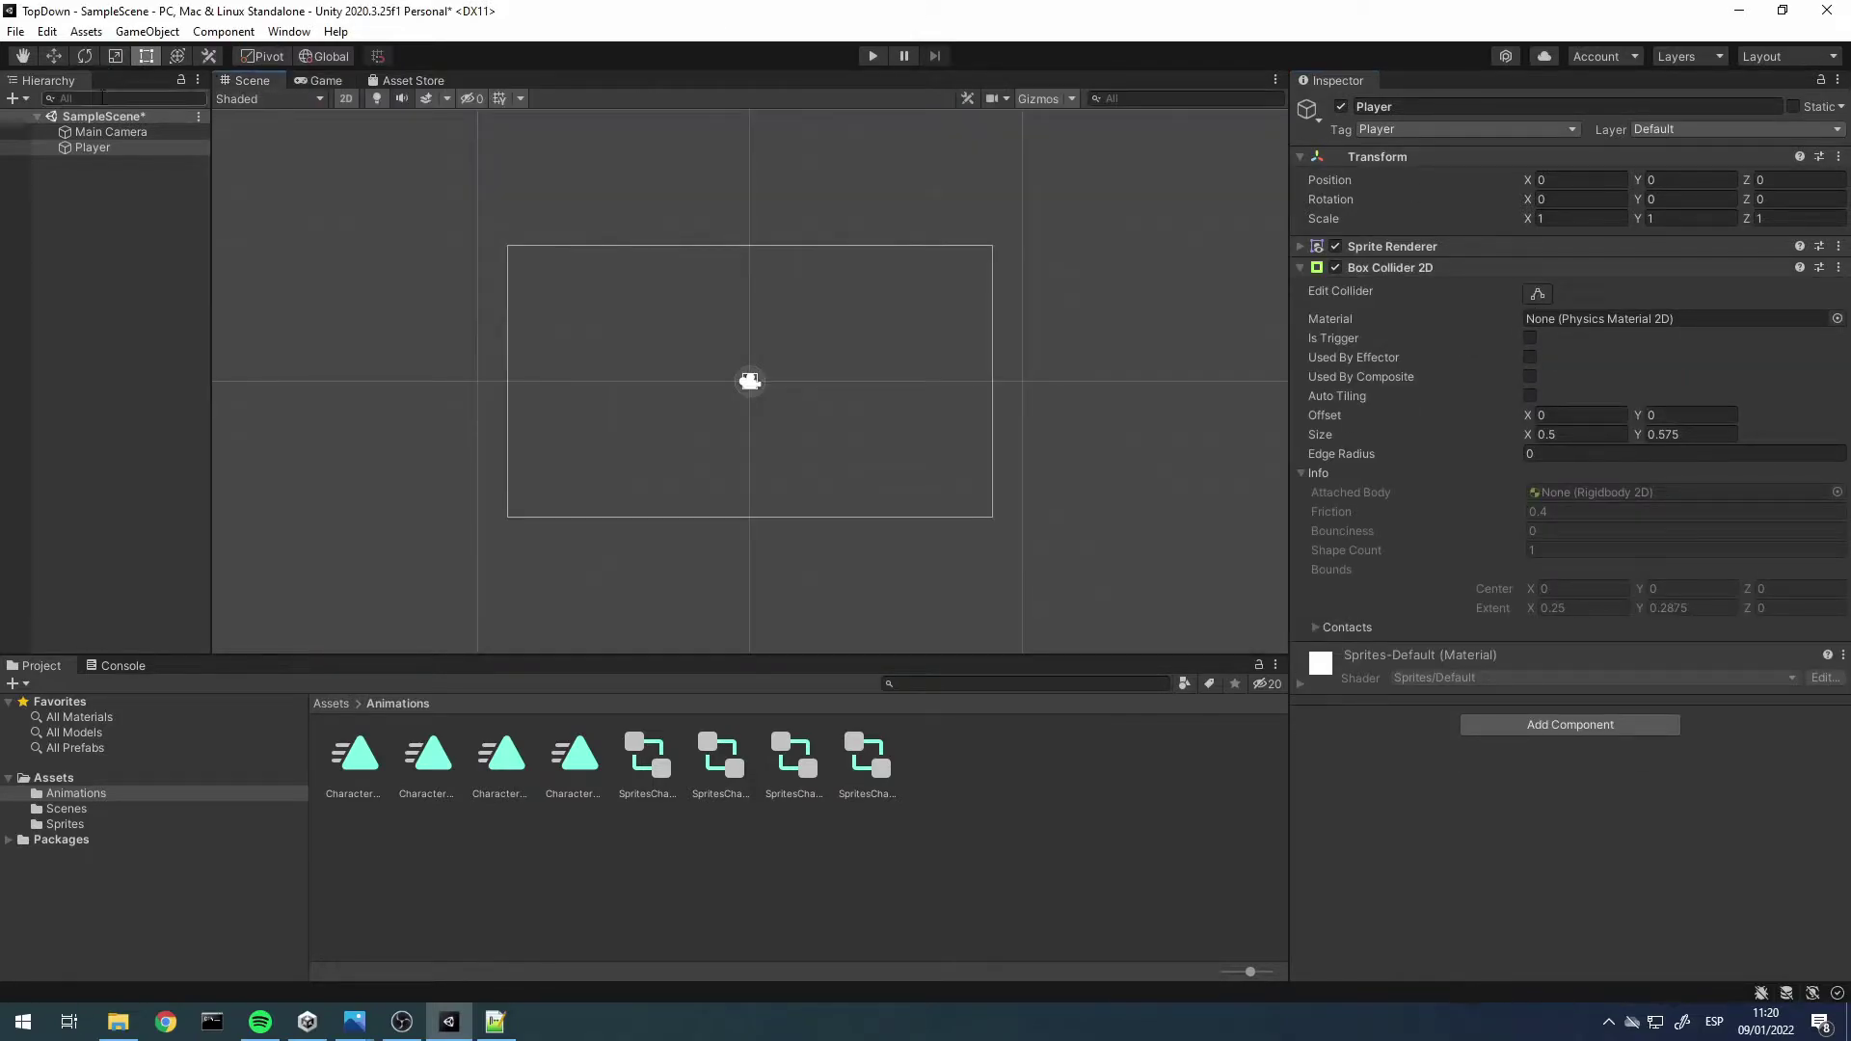
pyautogui.doubleClick(97, 148)
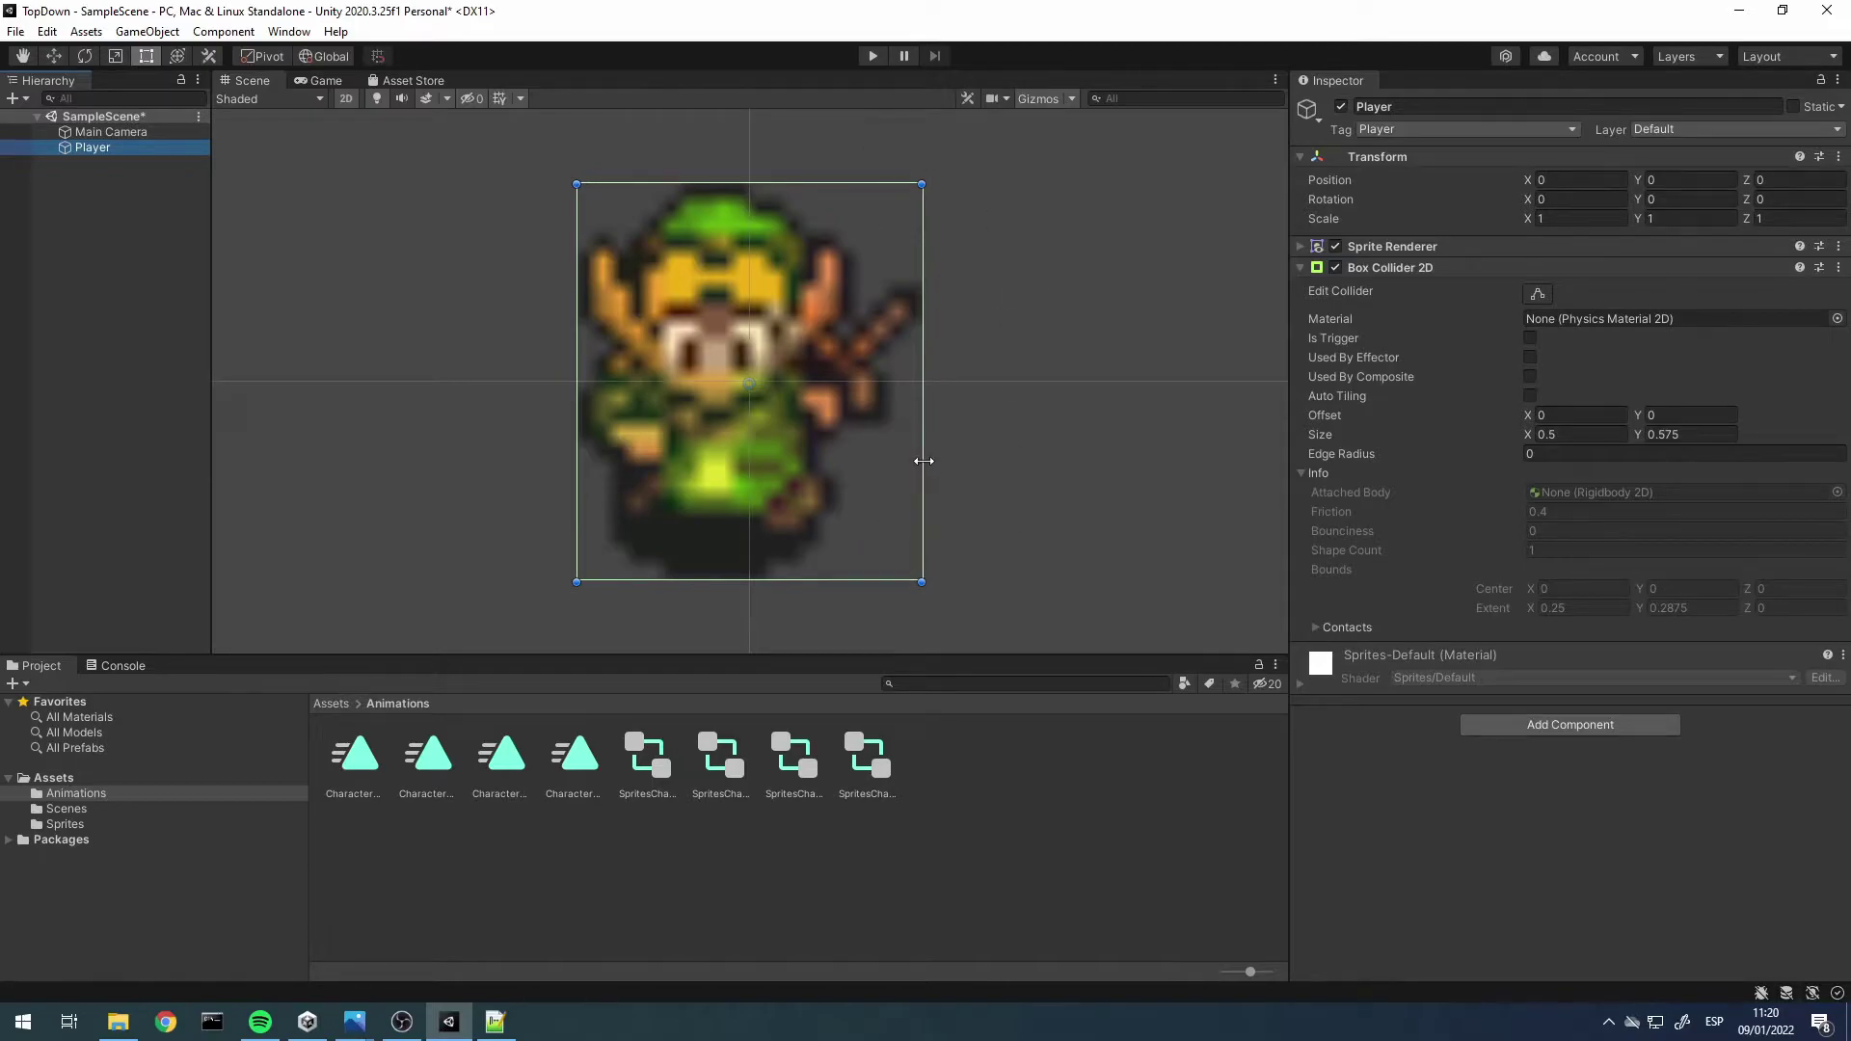
pyautogui.moveTo(924, 461); pyautogui.dragTo(917, 465)
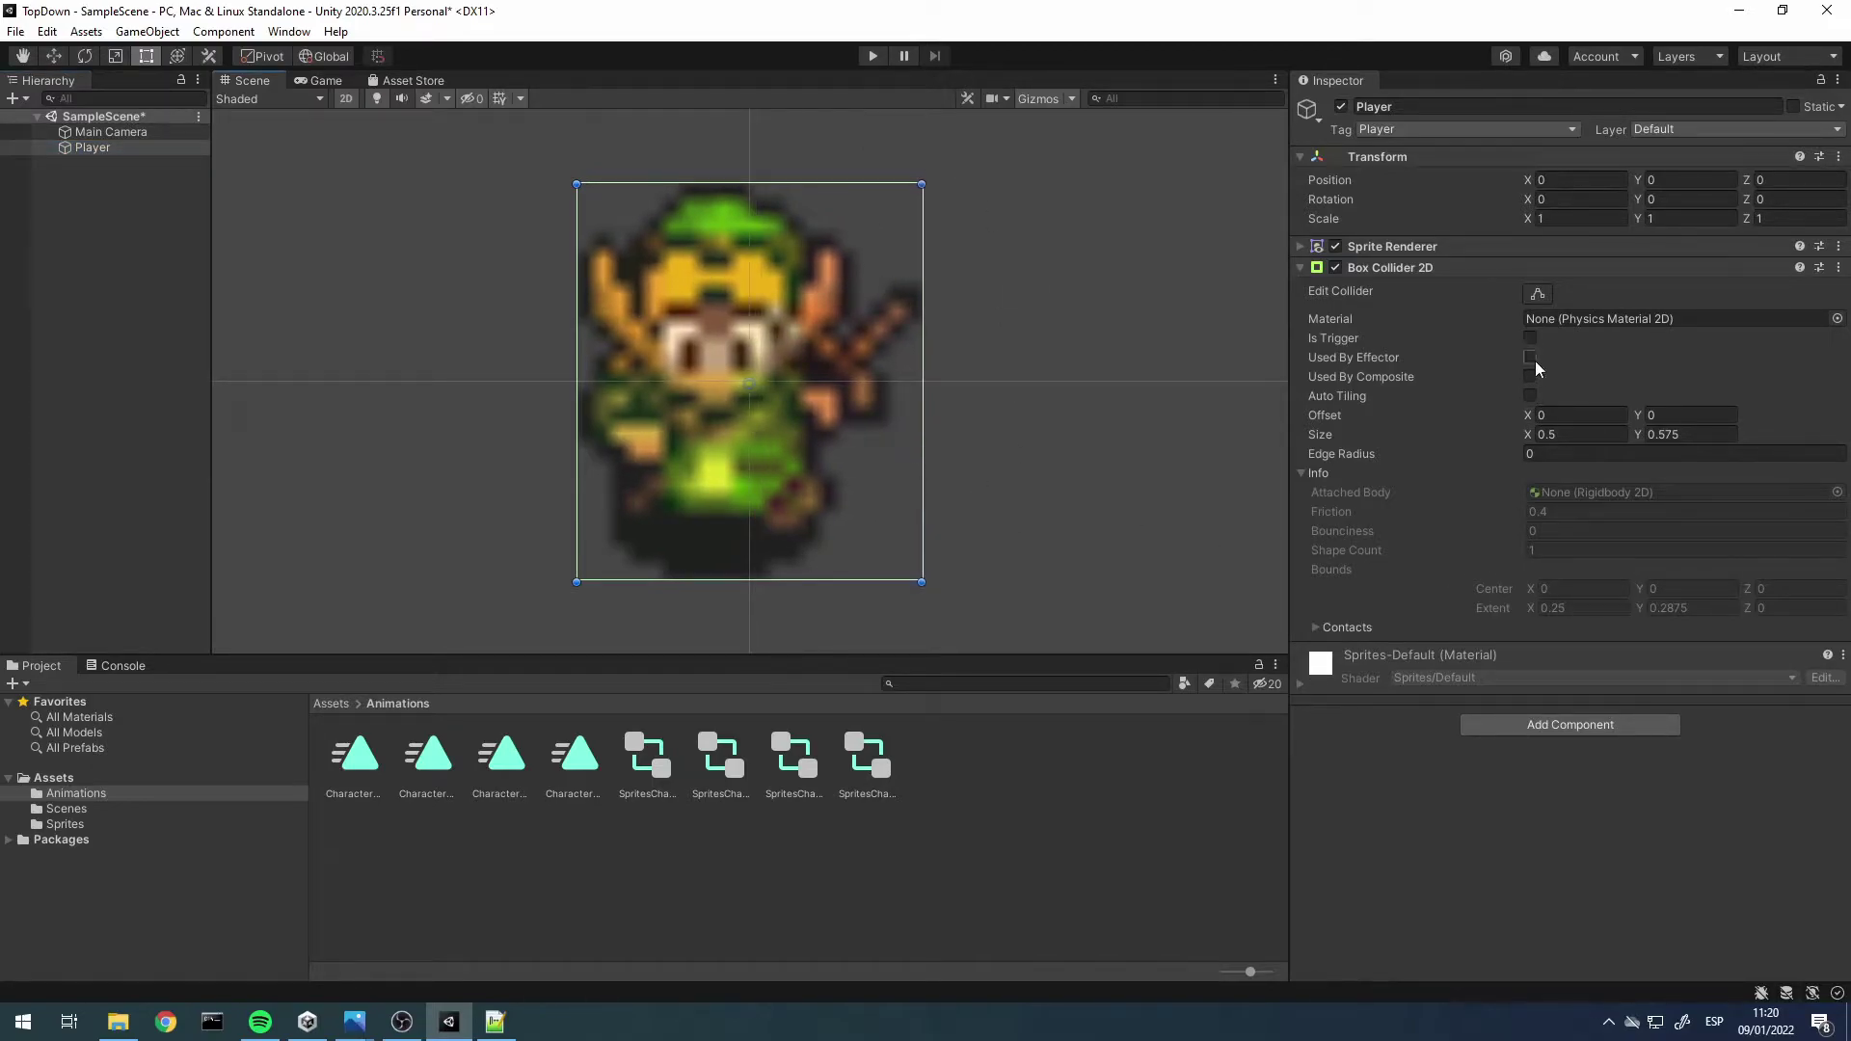
pyautogui.click(1537, 292)
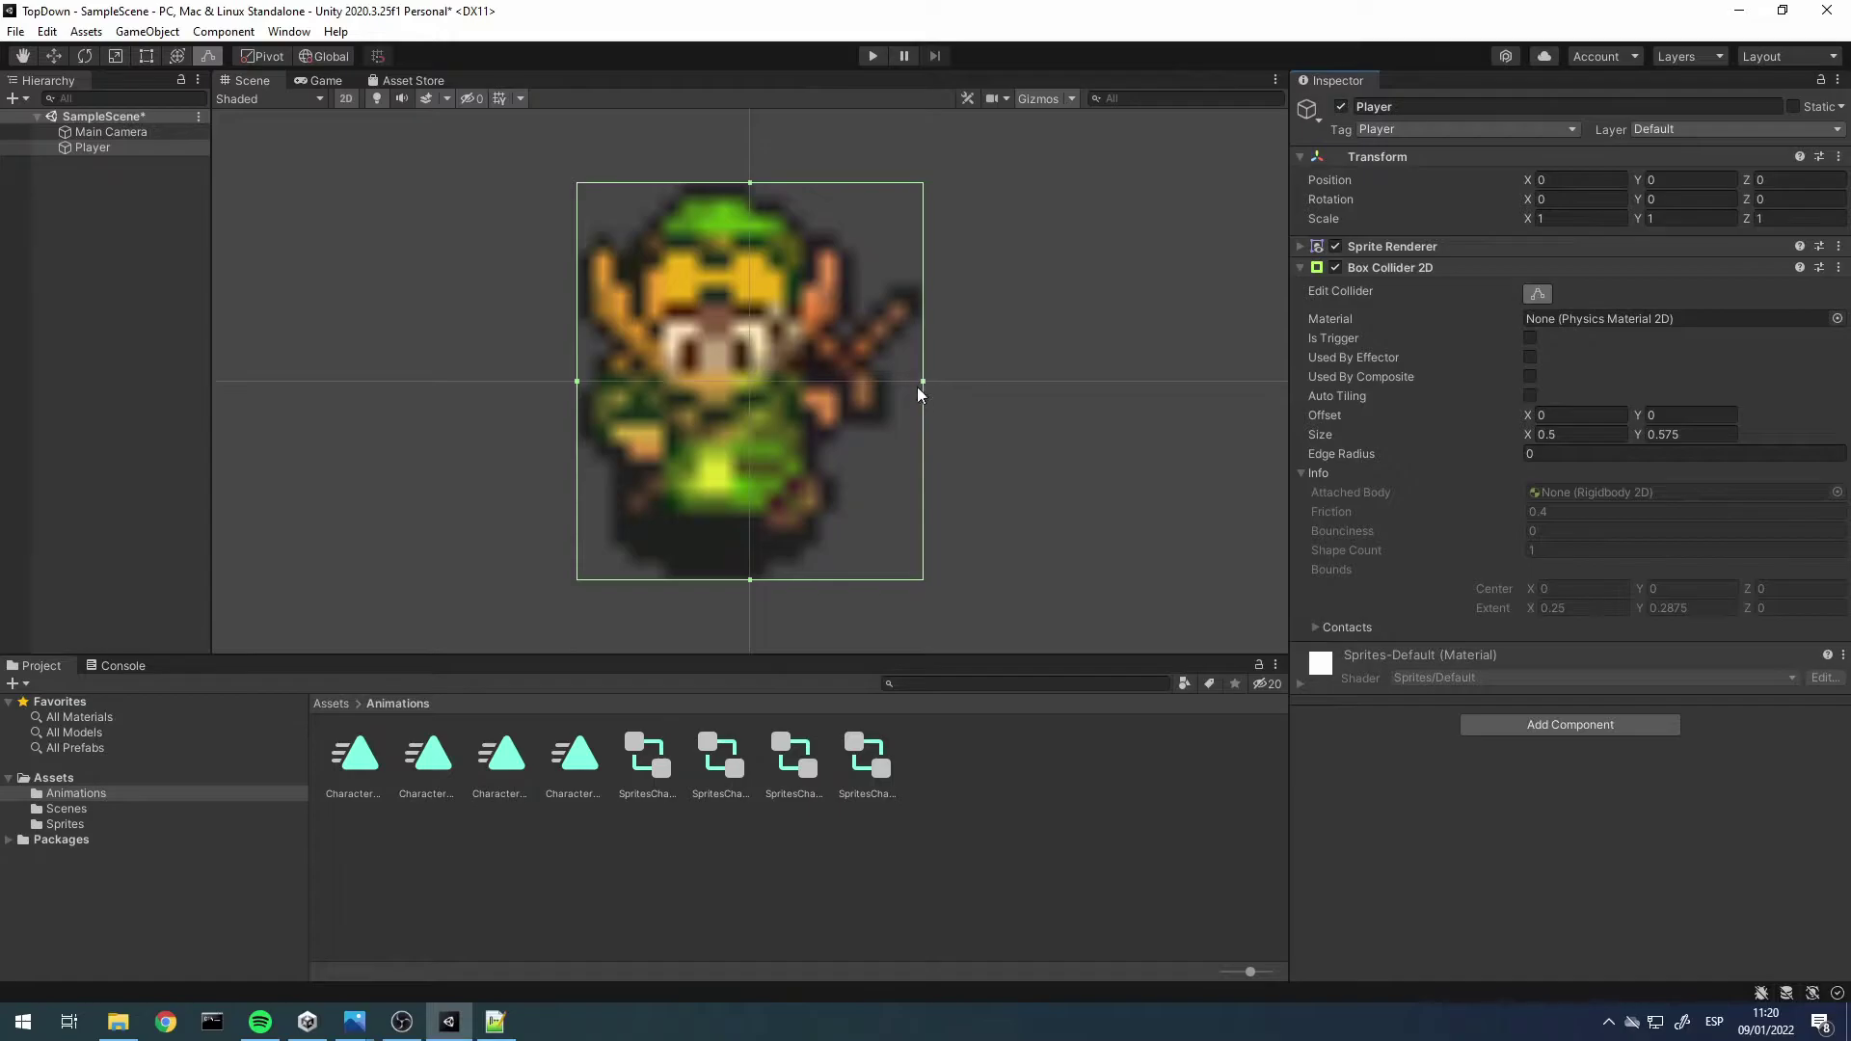
pyautogui.moveTo(923, 382); pyautogui.dragTo(848, 386)
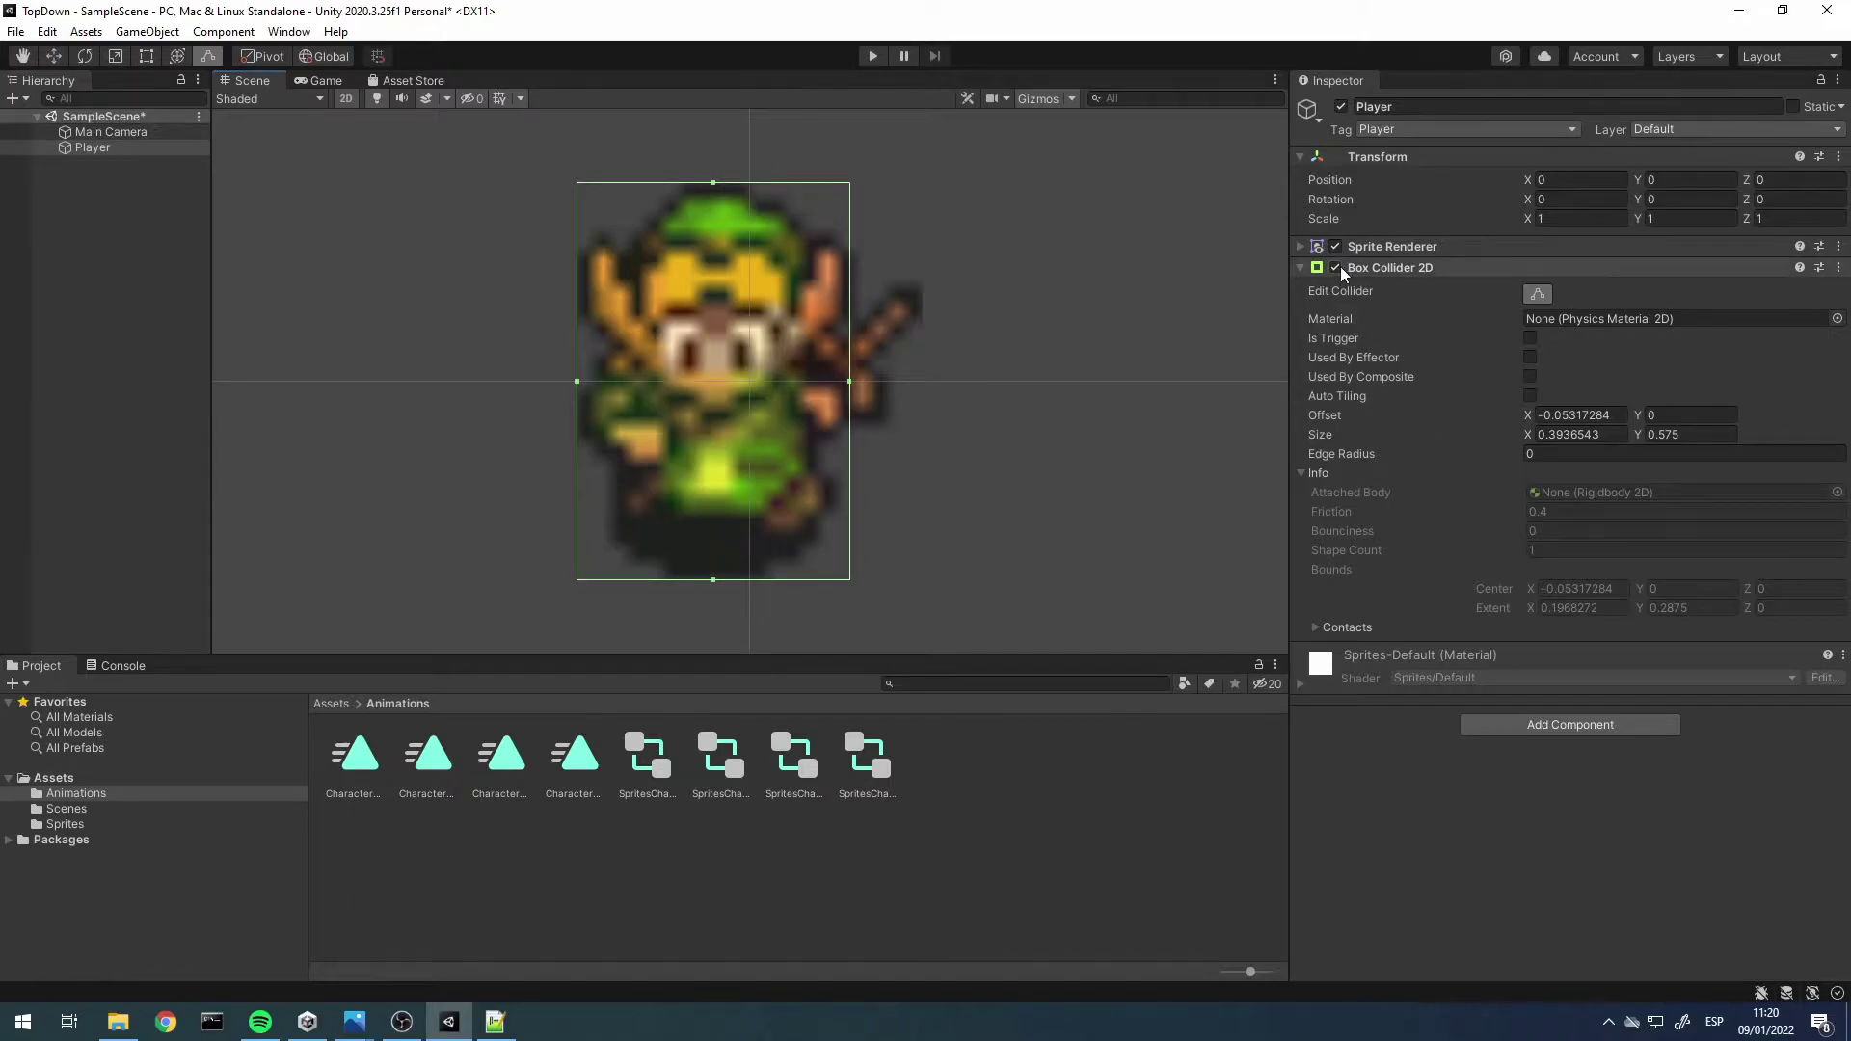
pyautogui.click(1541, 293)
# Add an Animator component to the Player
pyautogui.click(1442, 266)
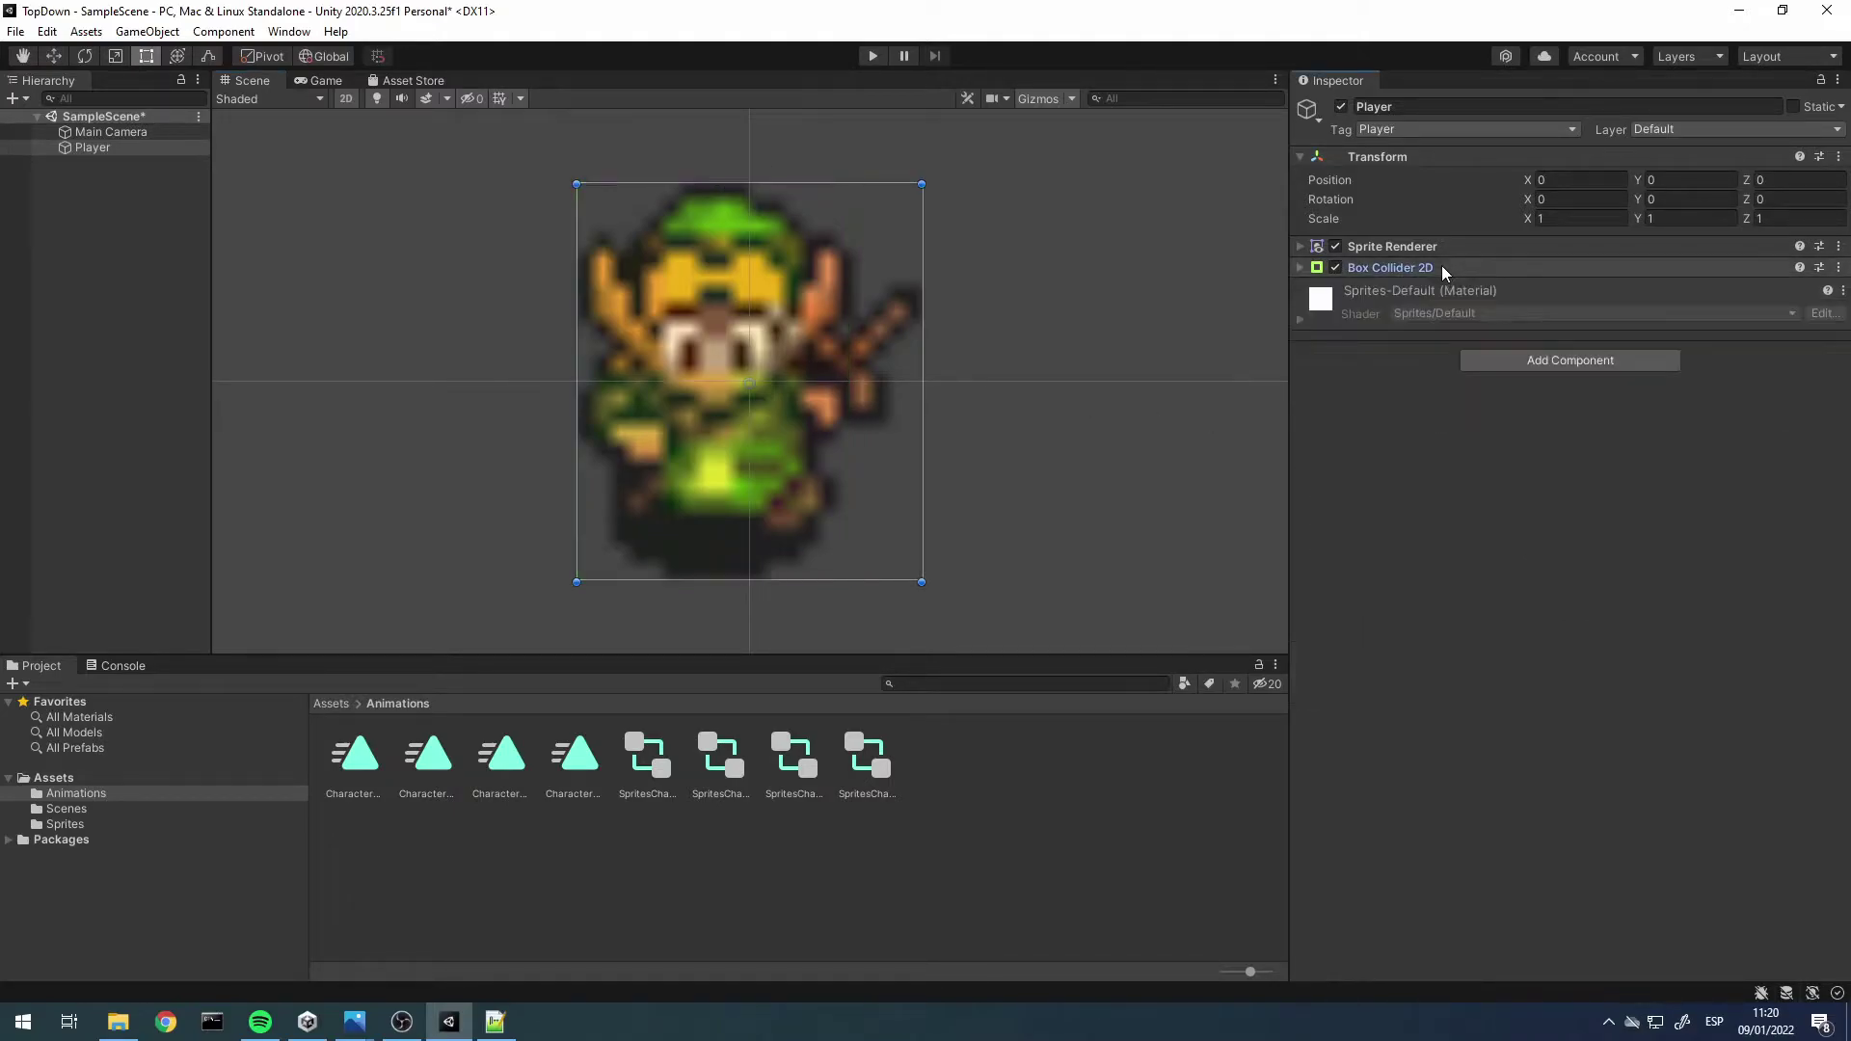
pyautogui.click(1571, 364)
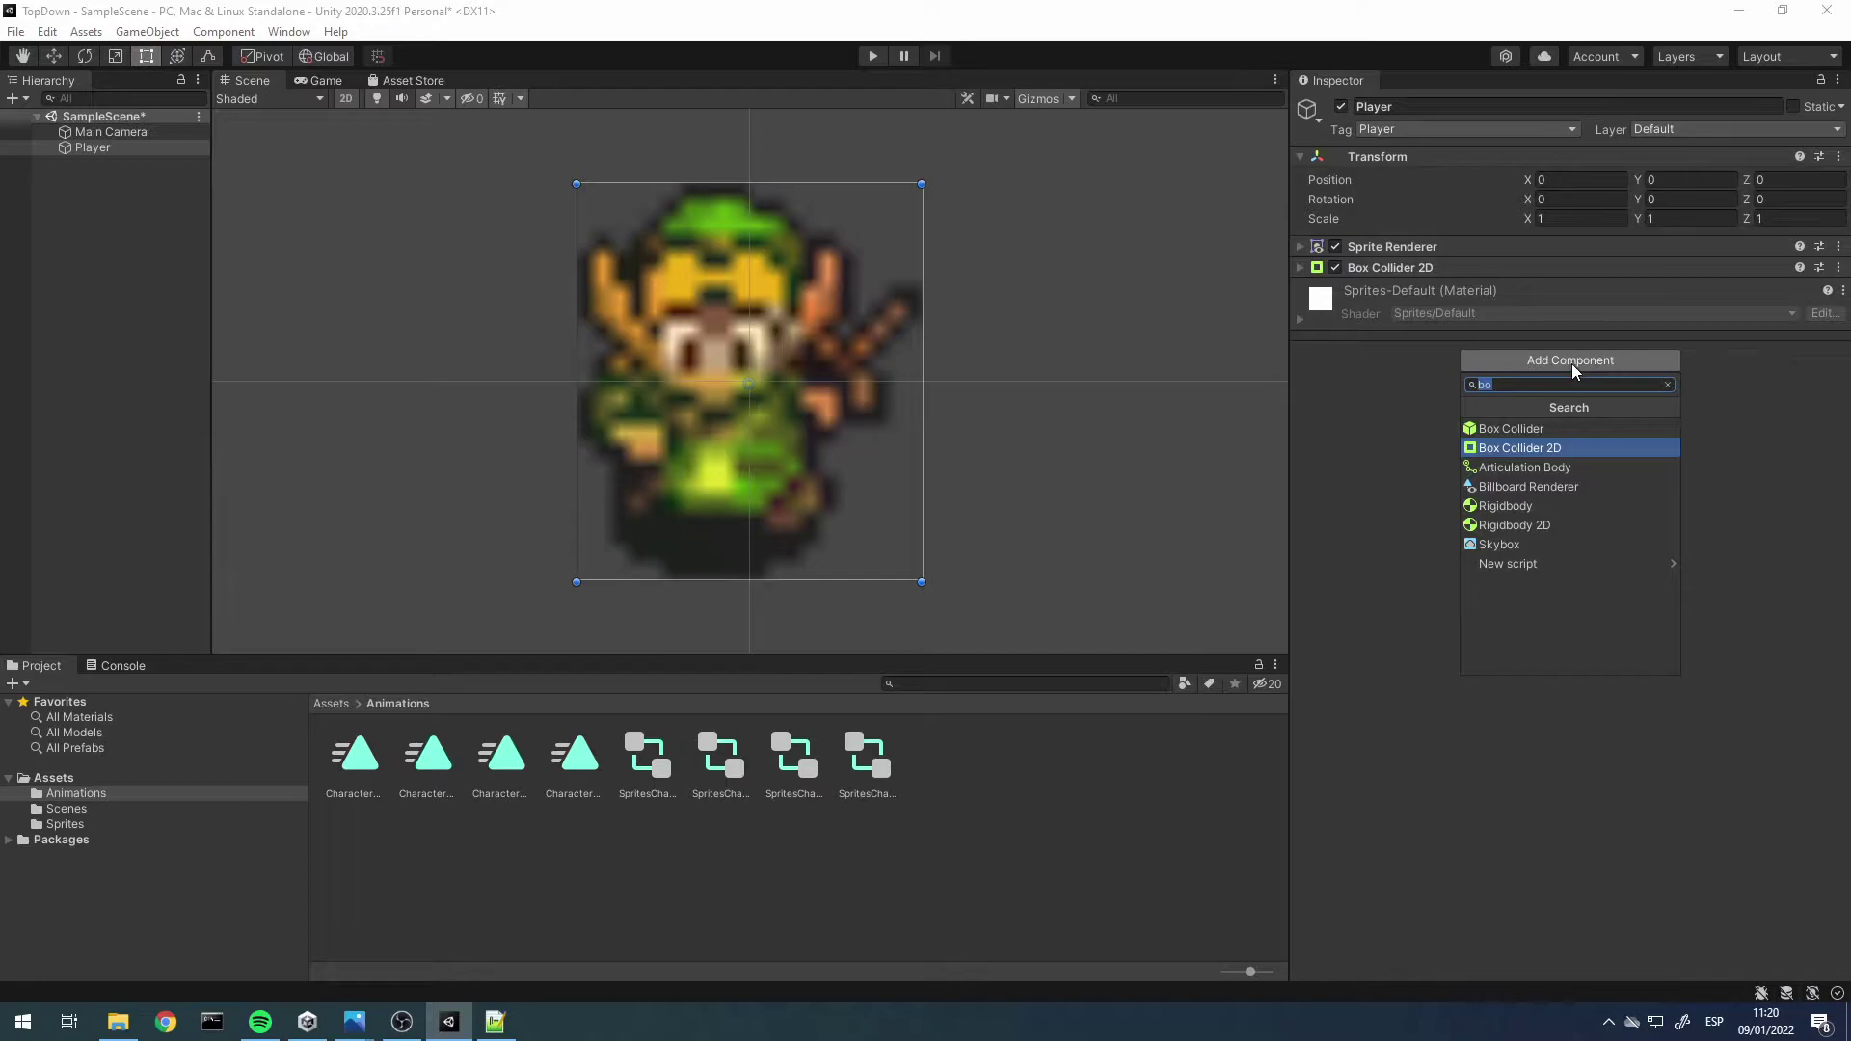
pyautogui.write('anim')
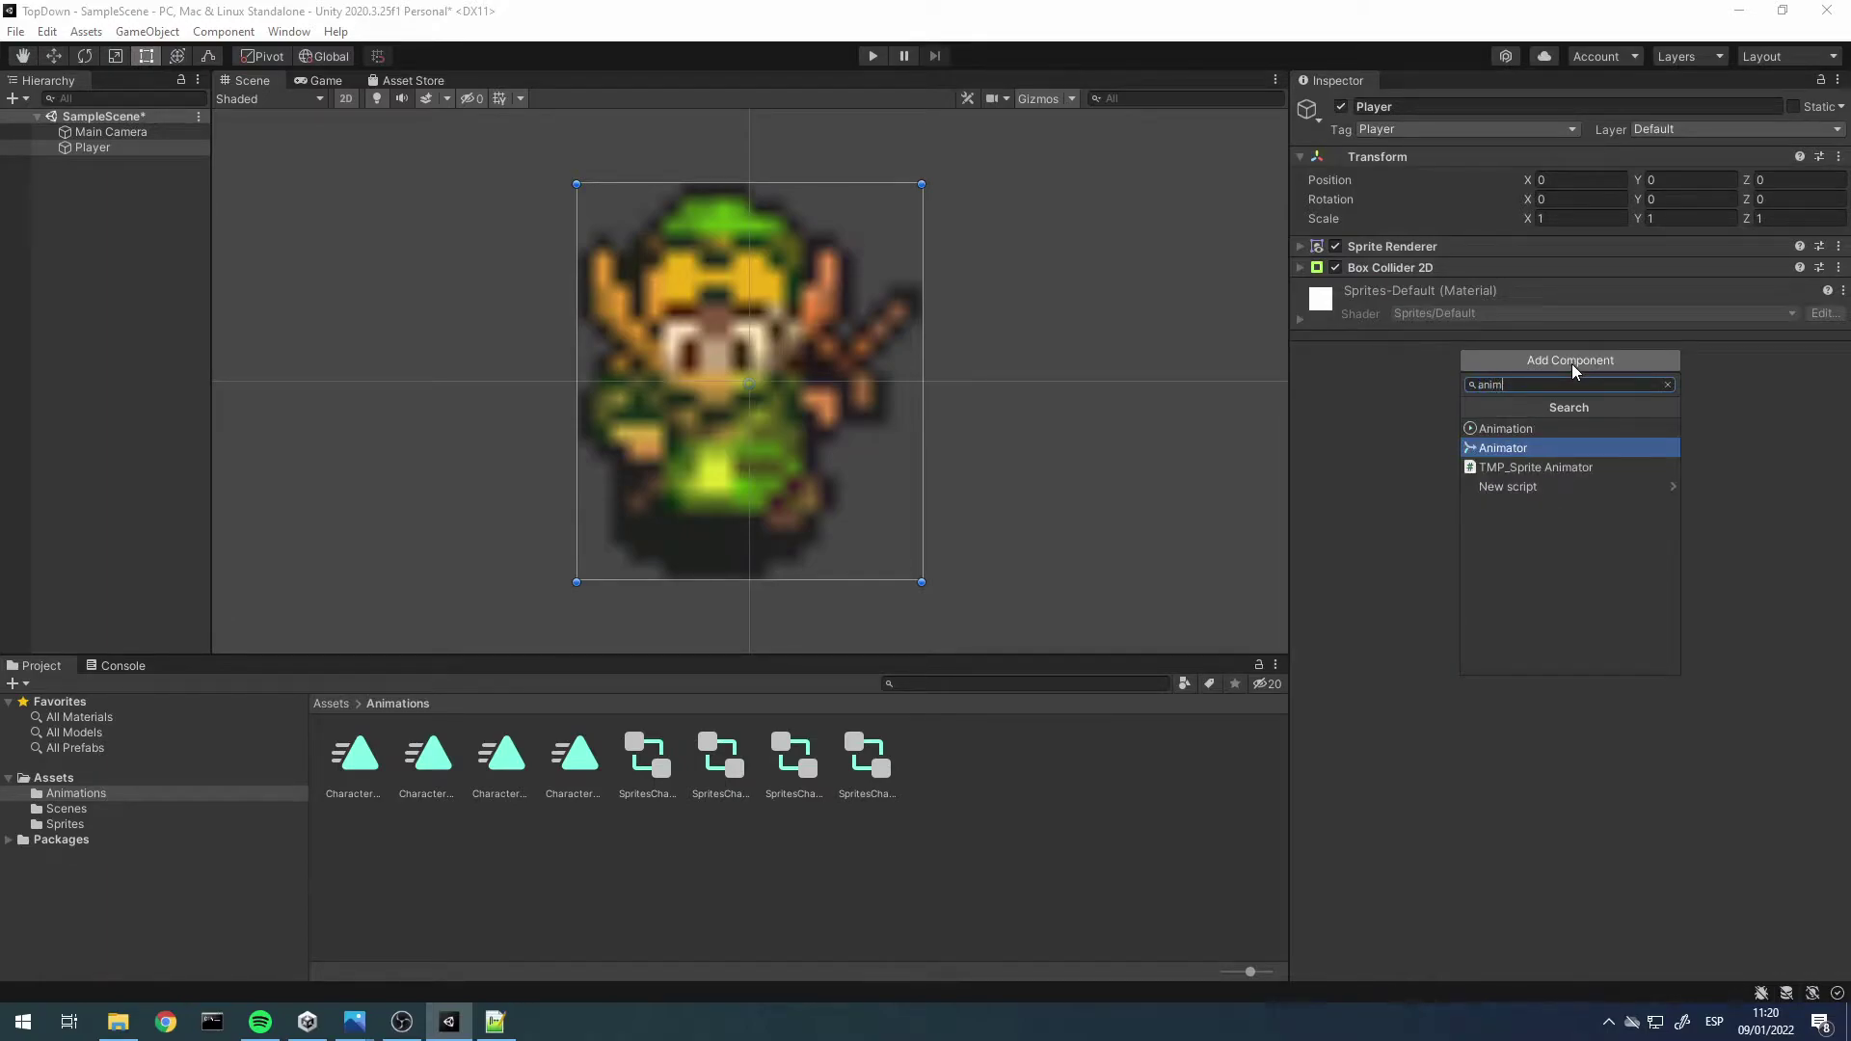
pyautogui.press('Return')
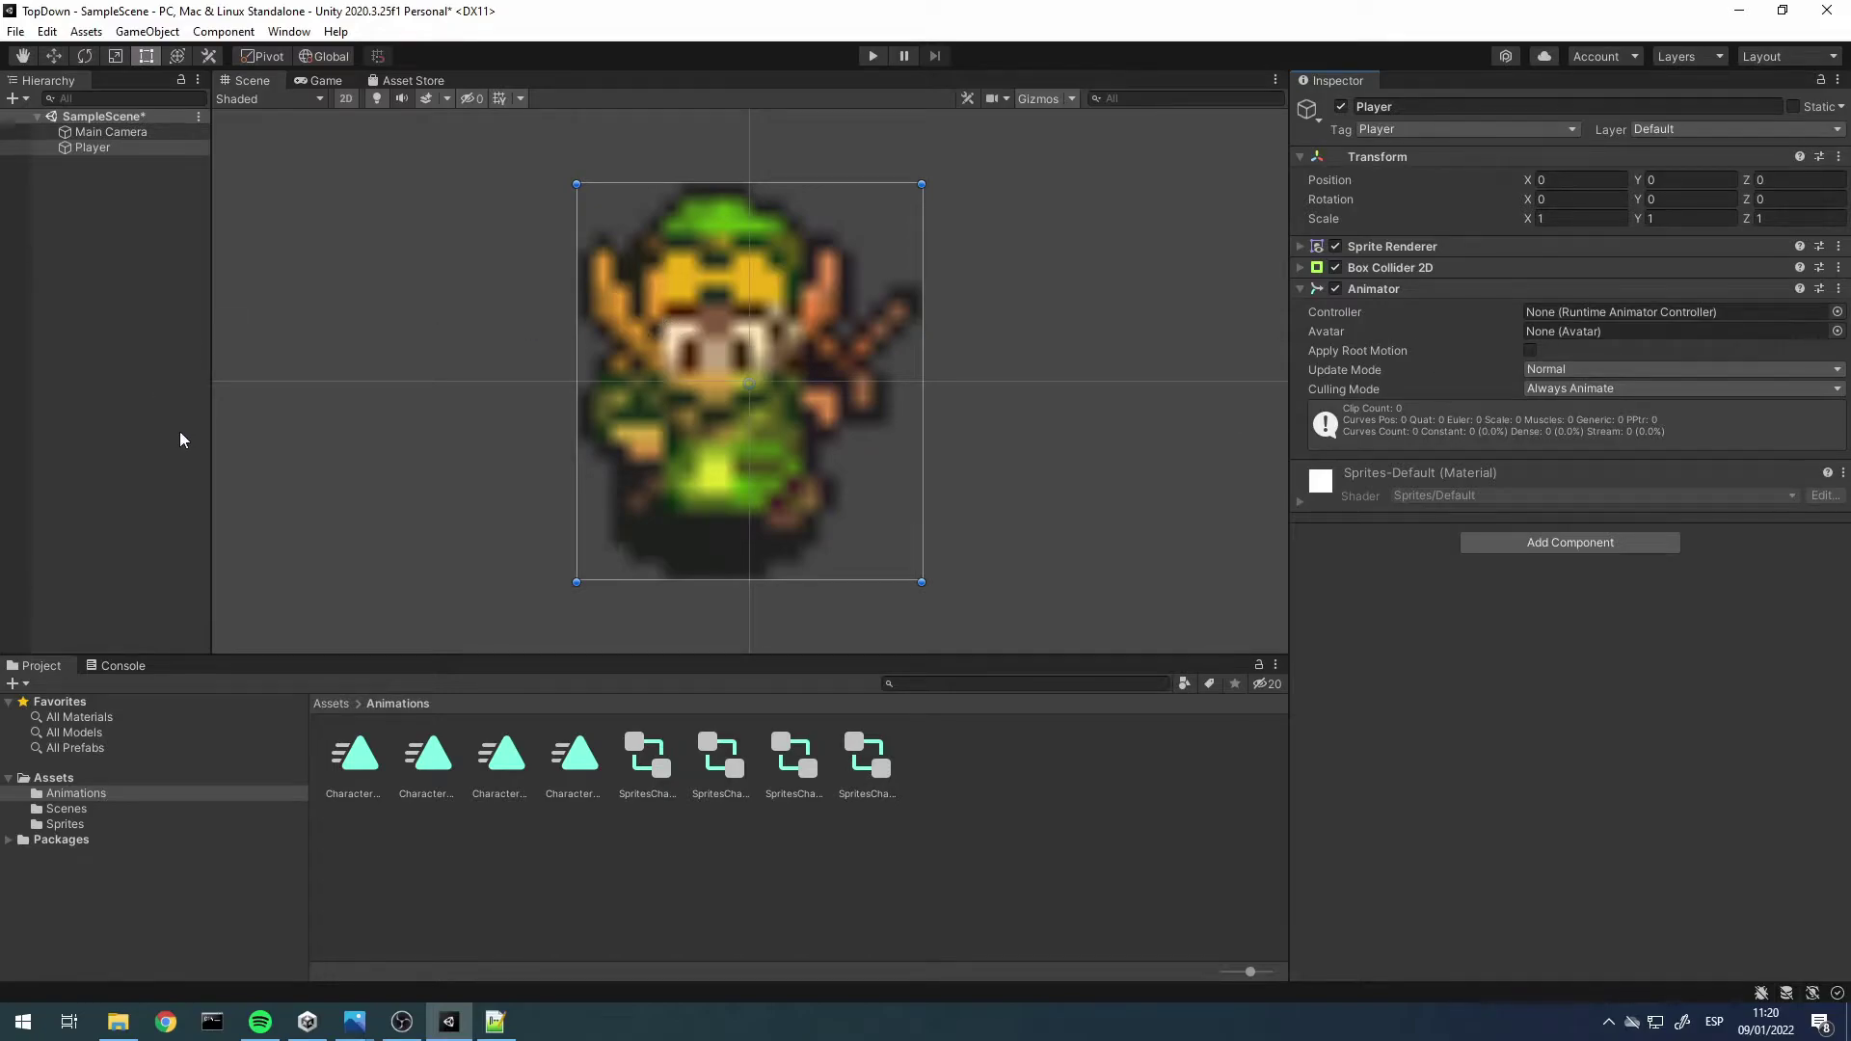
# Create a new Animator Controller in the Animations folder named PlayerAnimator
pyautogui.click(643, 761)
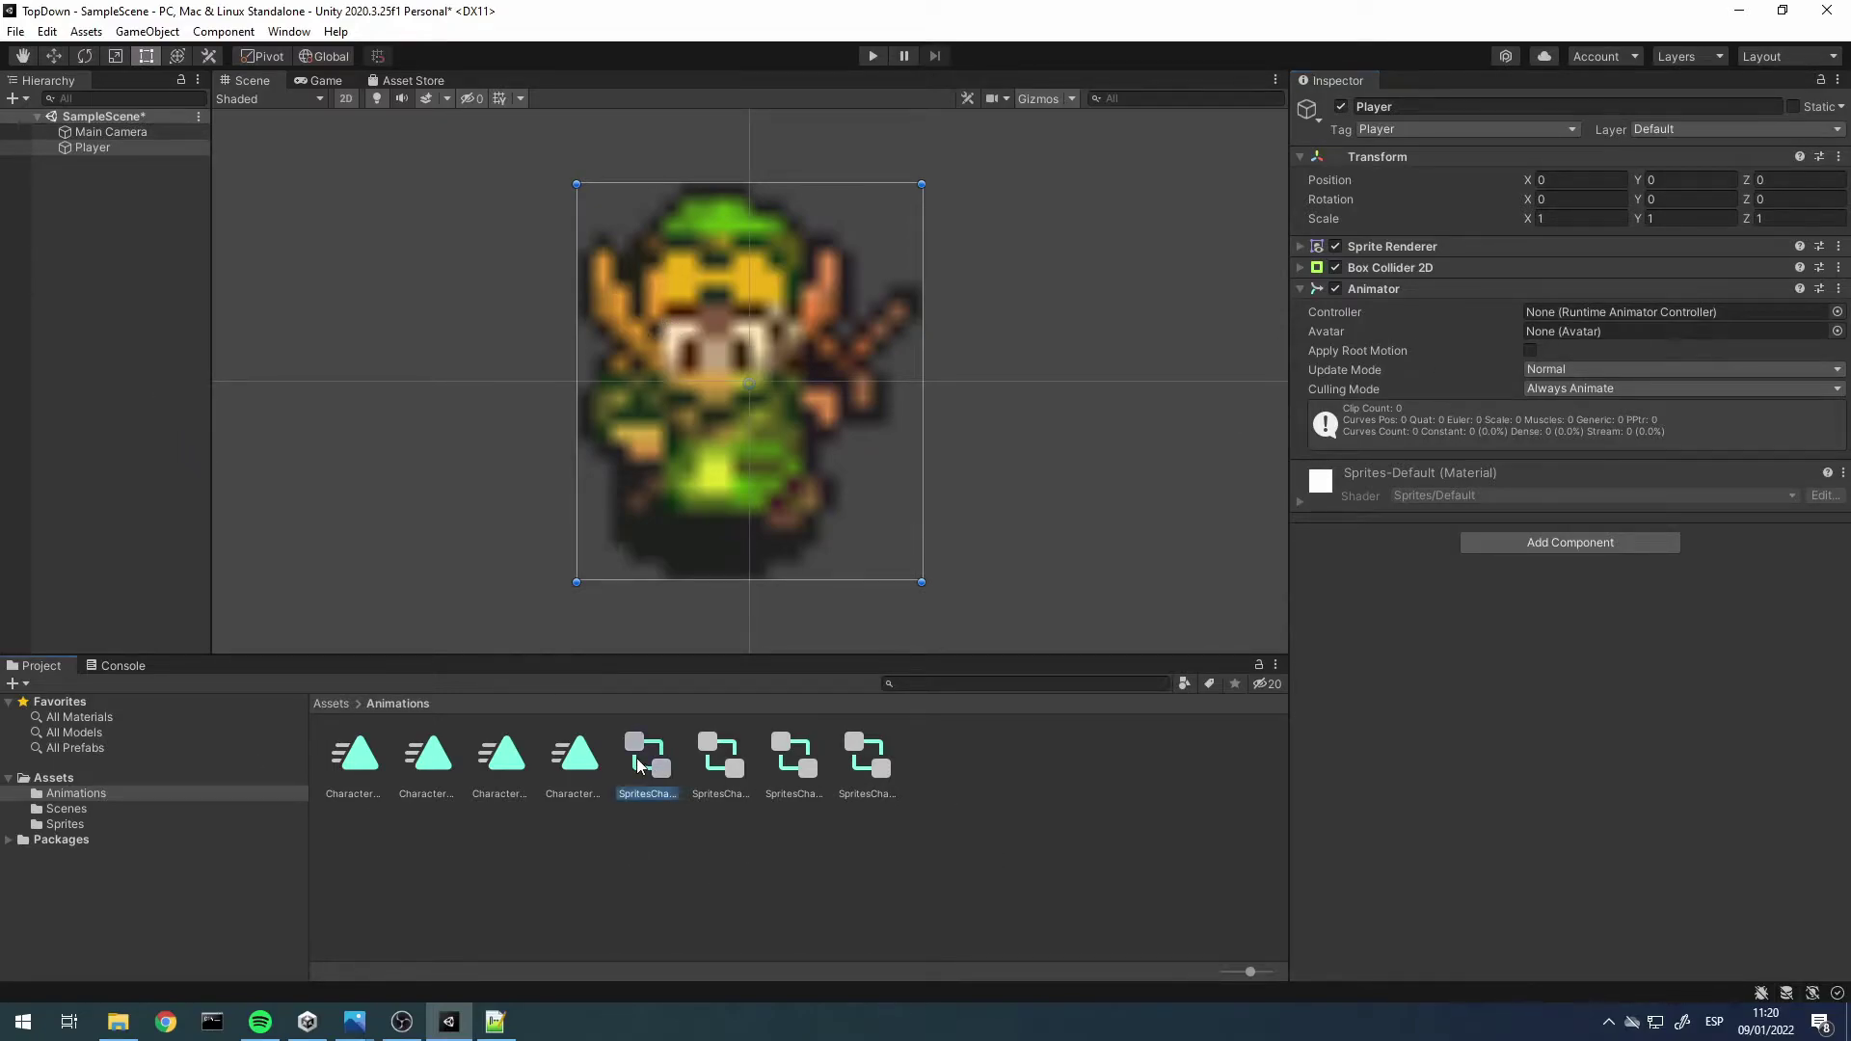
pyautogui.rightClick(963, 785)
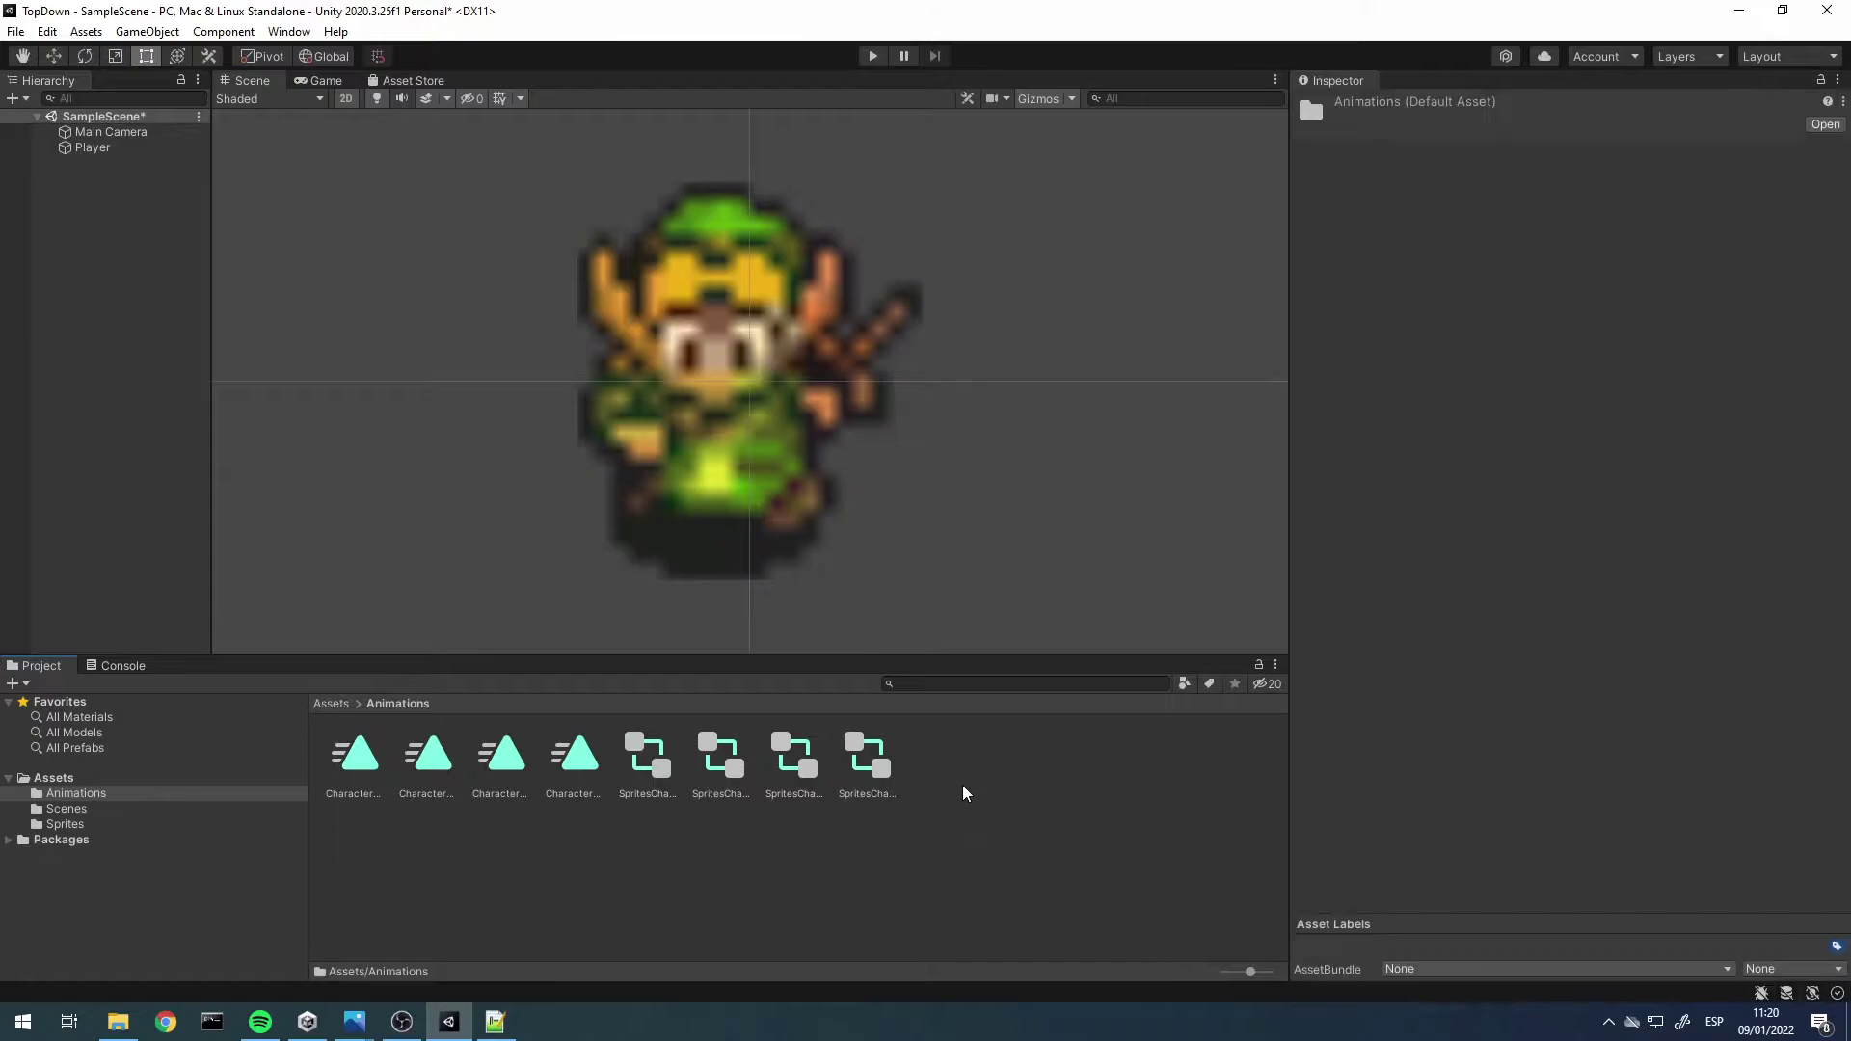
pyautogui.moveTo(1097, 290)
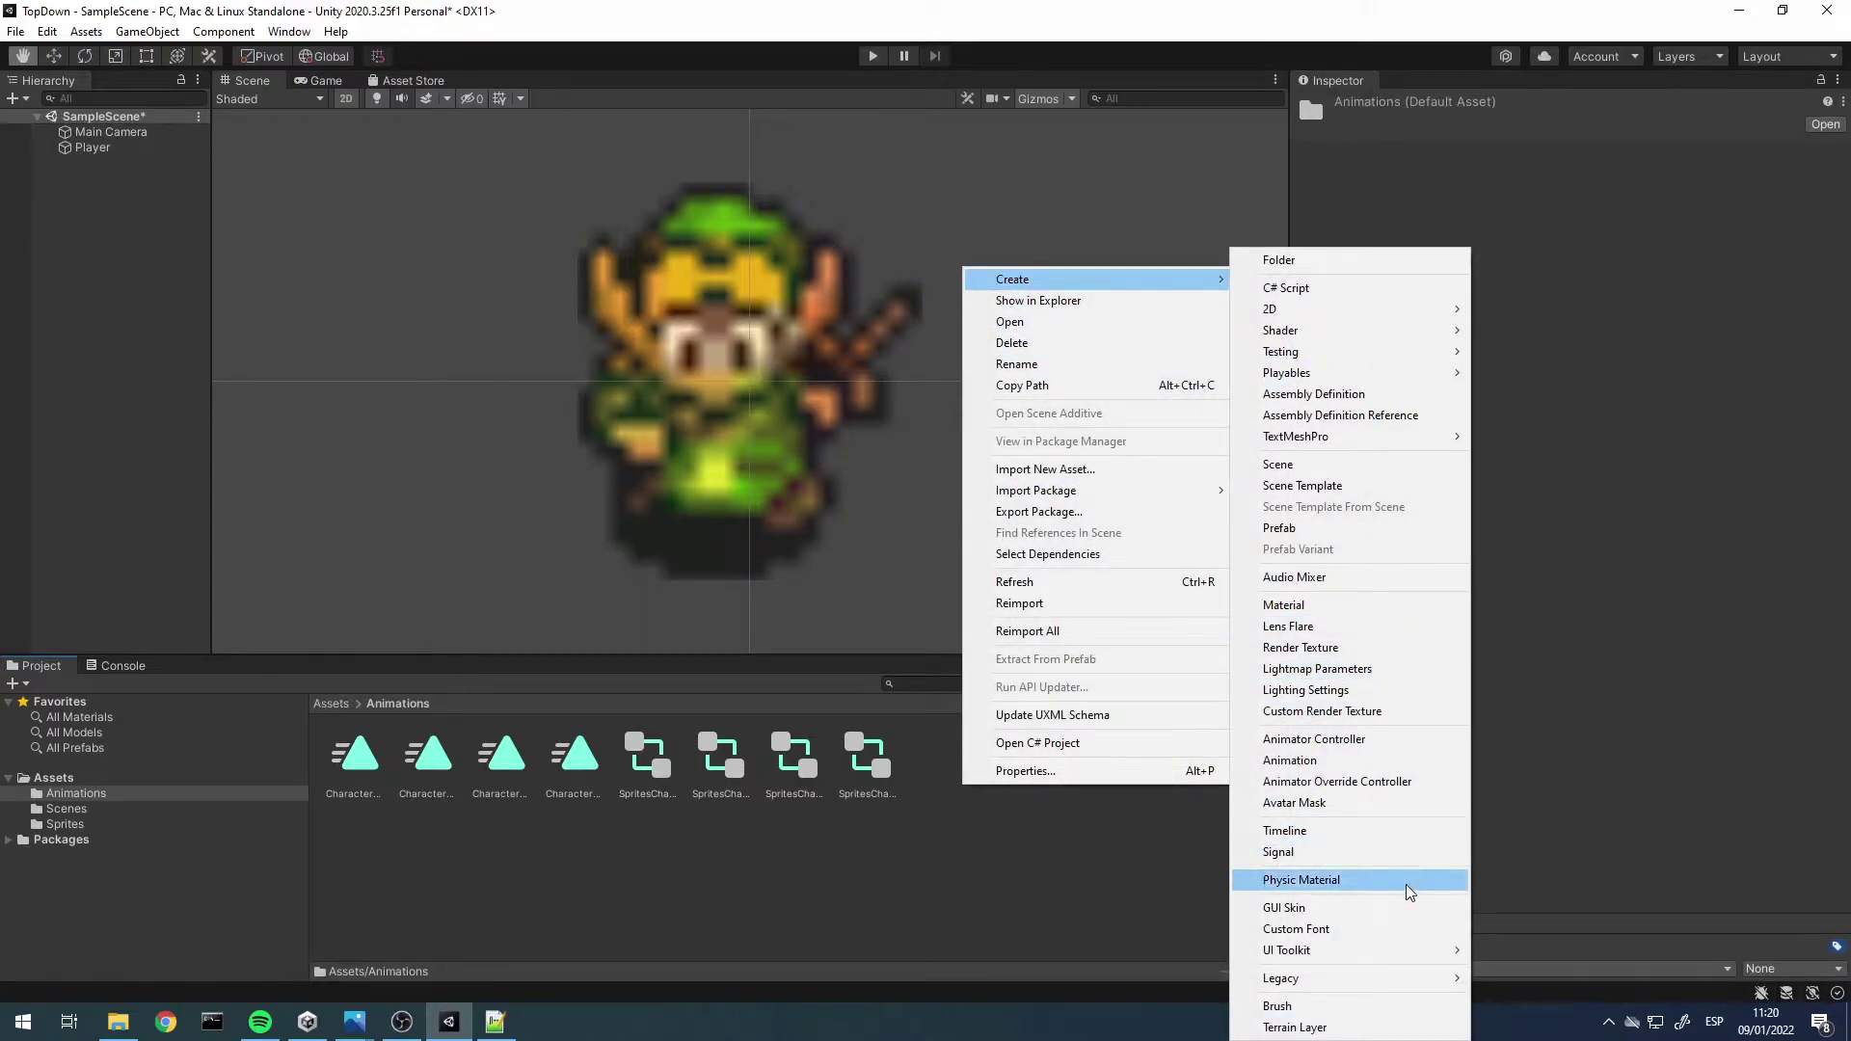
pyautogui.click(1389, 740)
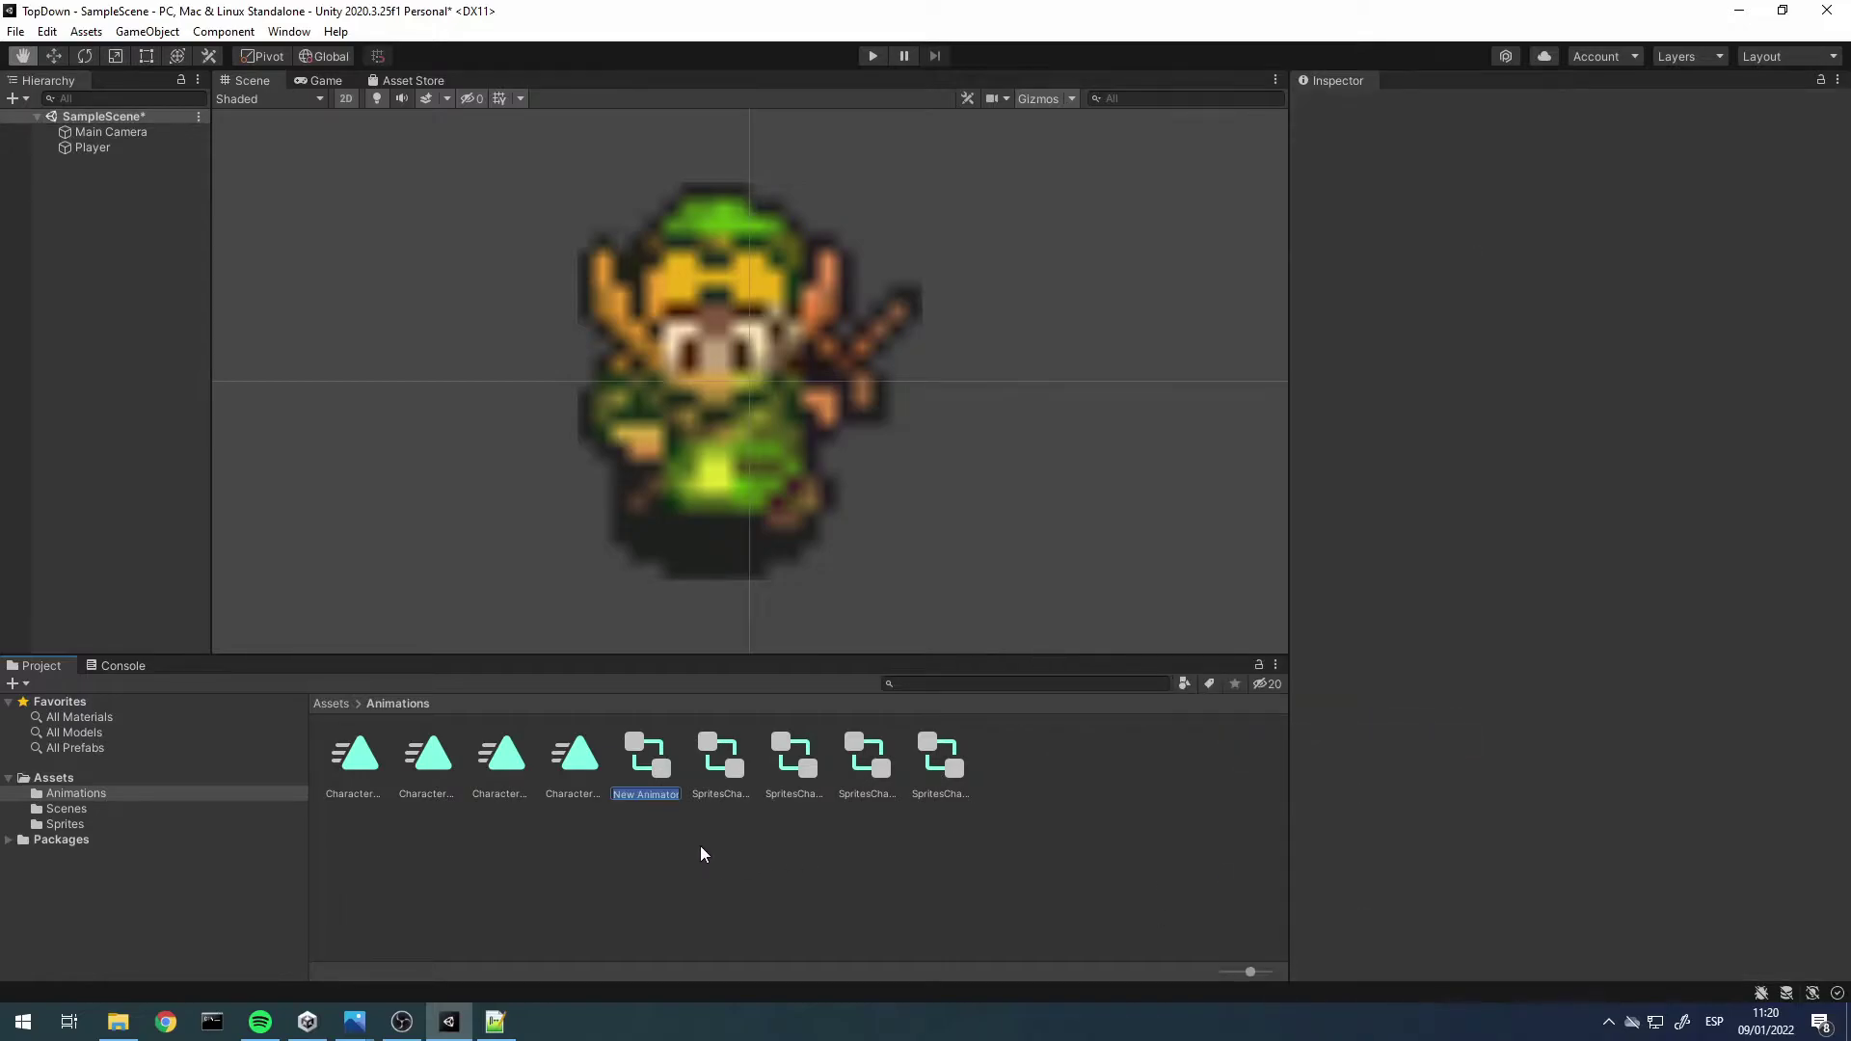
pyautogui.press('t')
pyautogui.write('PlayerAn')
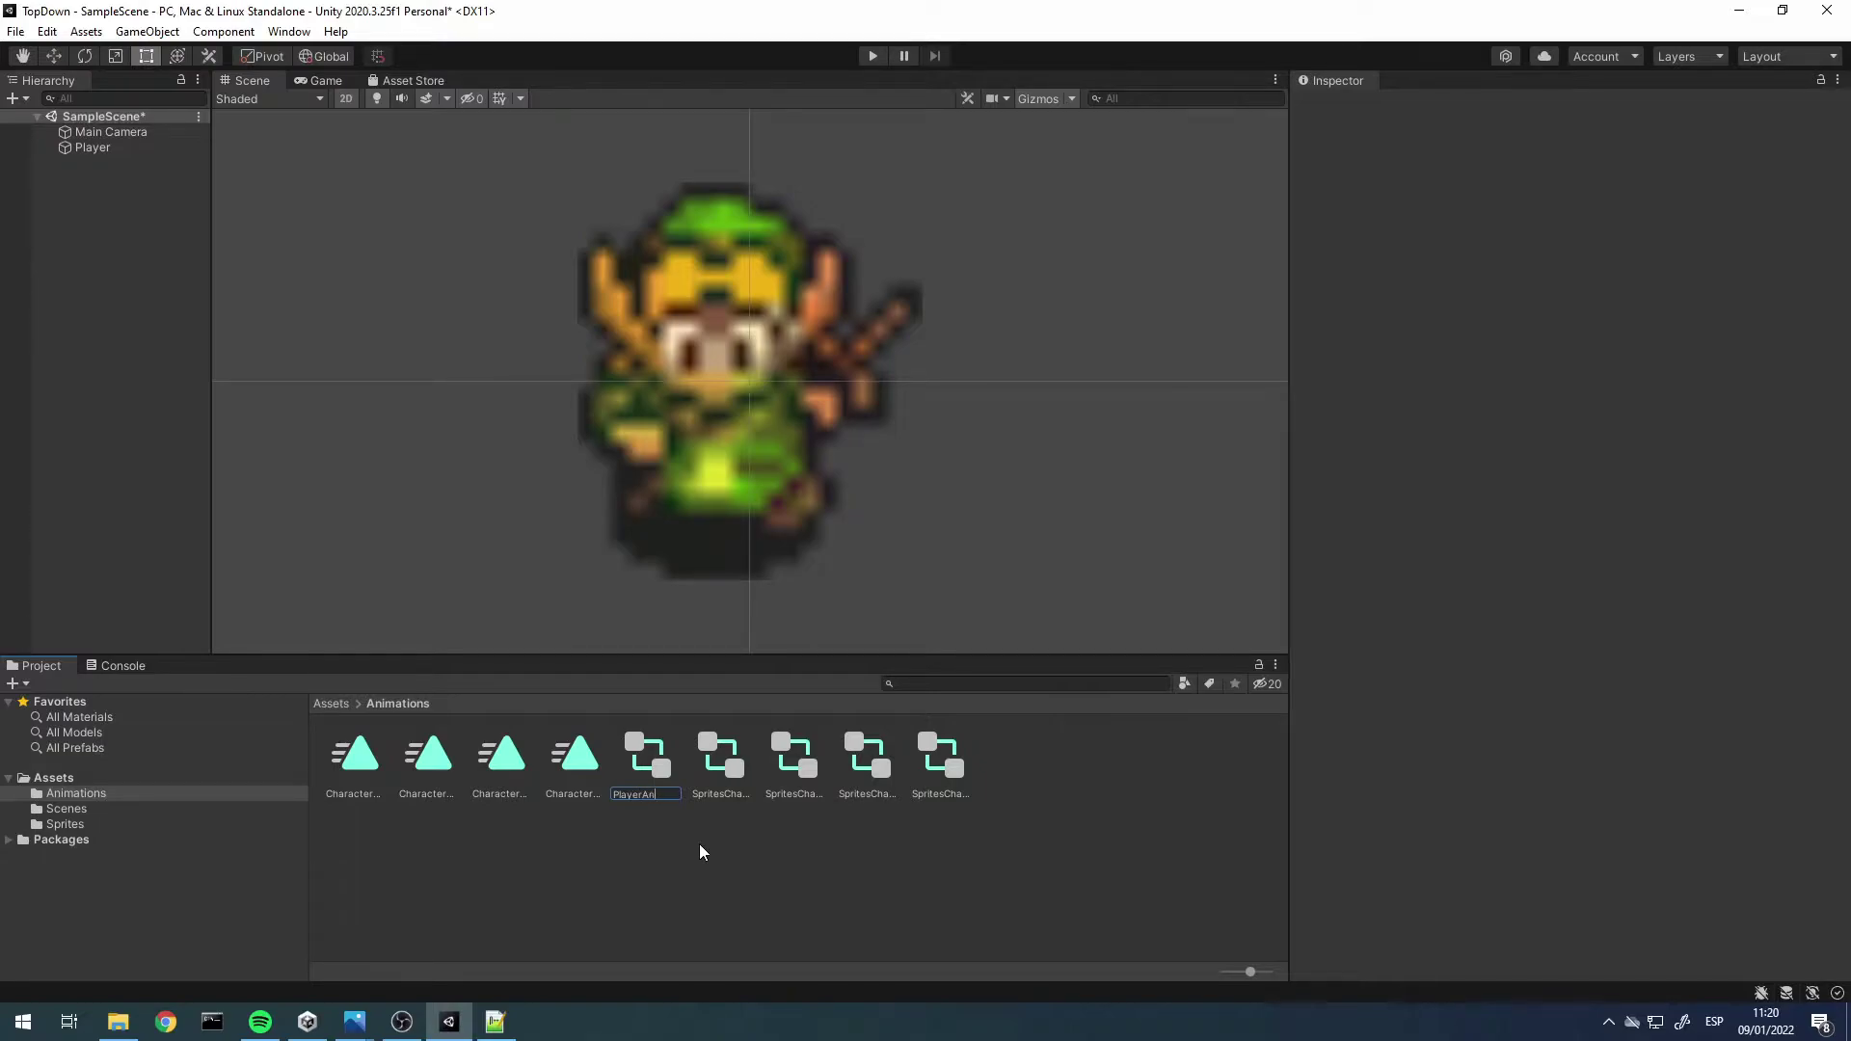
pyautogui.write('imaot')
pyautogui.press('Return')
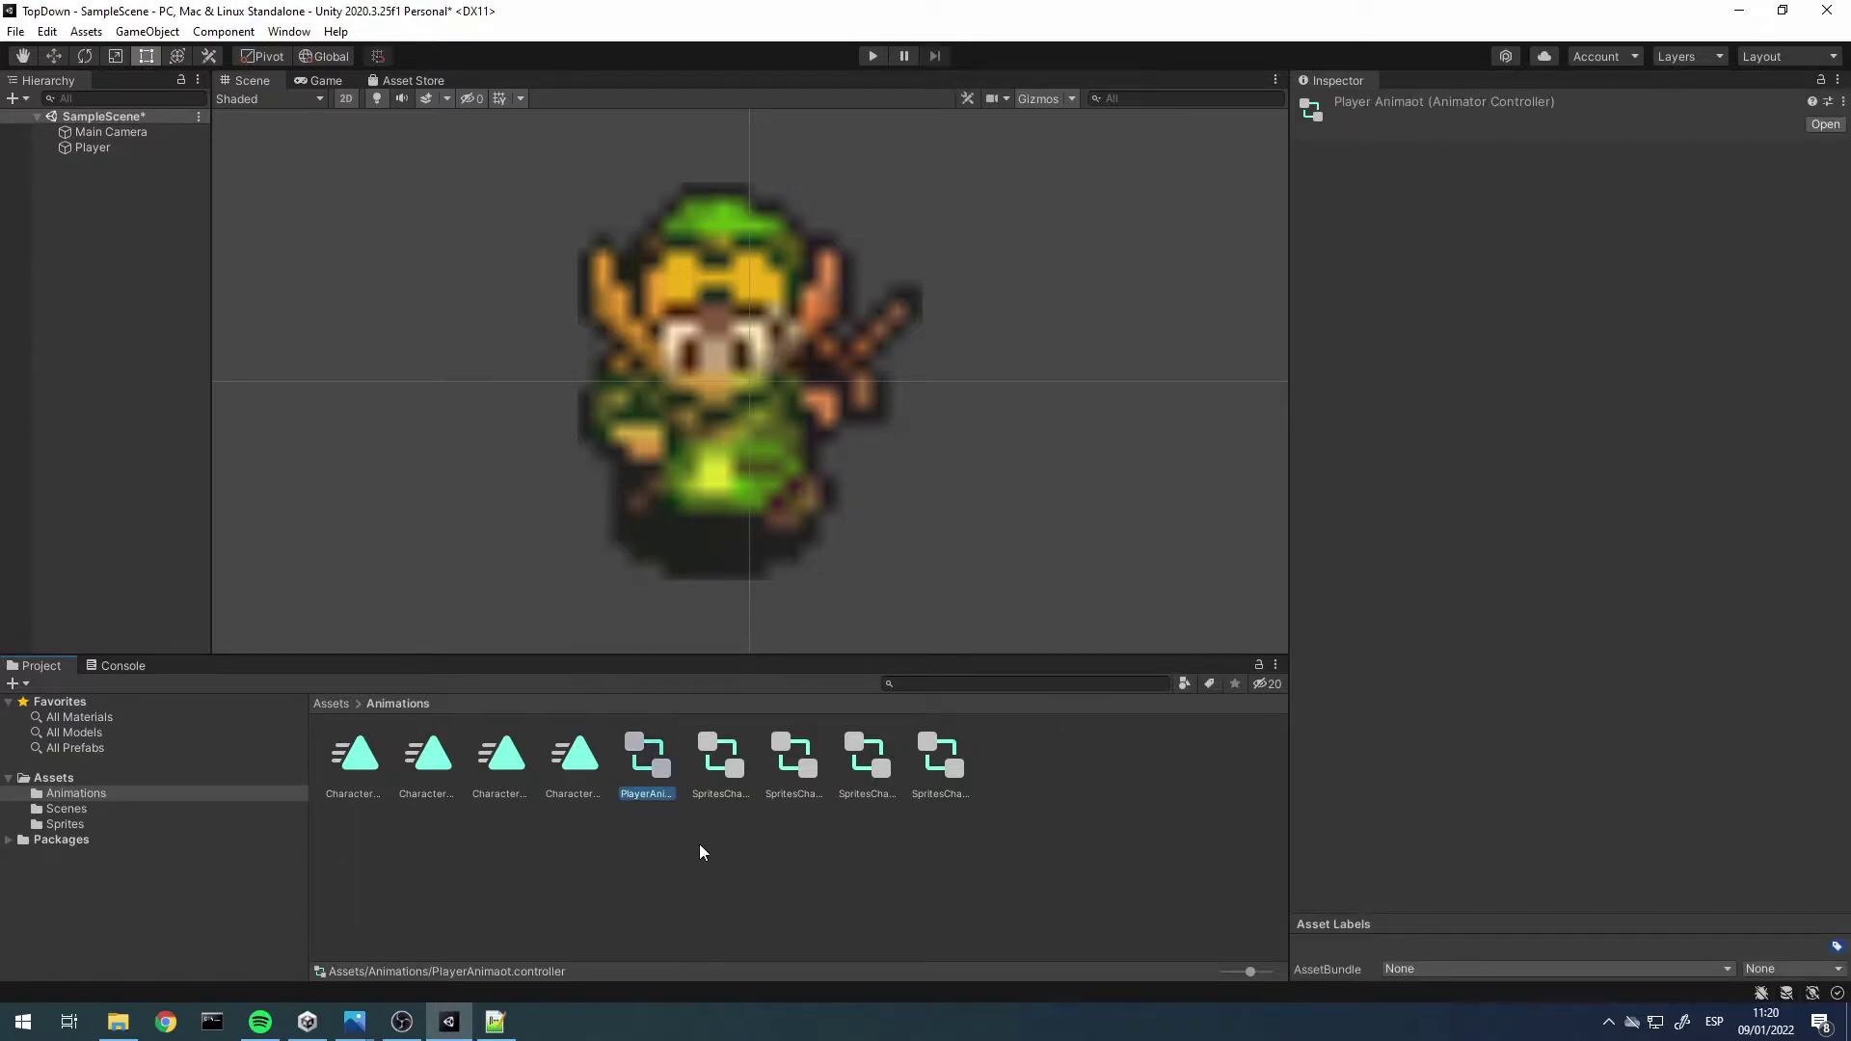
pyautogui.press('BackSpace')
pyautogui.press('BackSpace')
pyautogui.write('ator')
pyautogui.press('Return')
# Open PlayerAnimator's Base Layer graph and create a state from a new Blend Tree
pyautogui.doubleClick(654, 752)
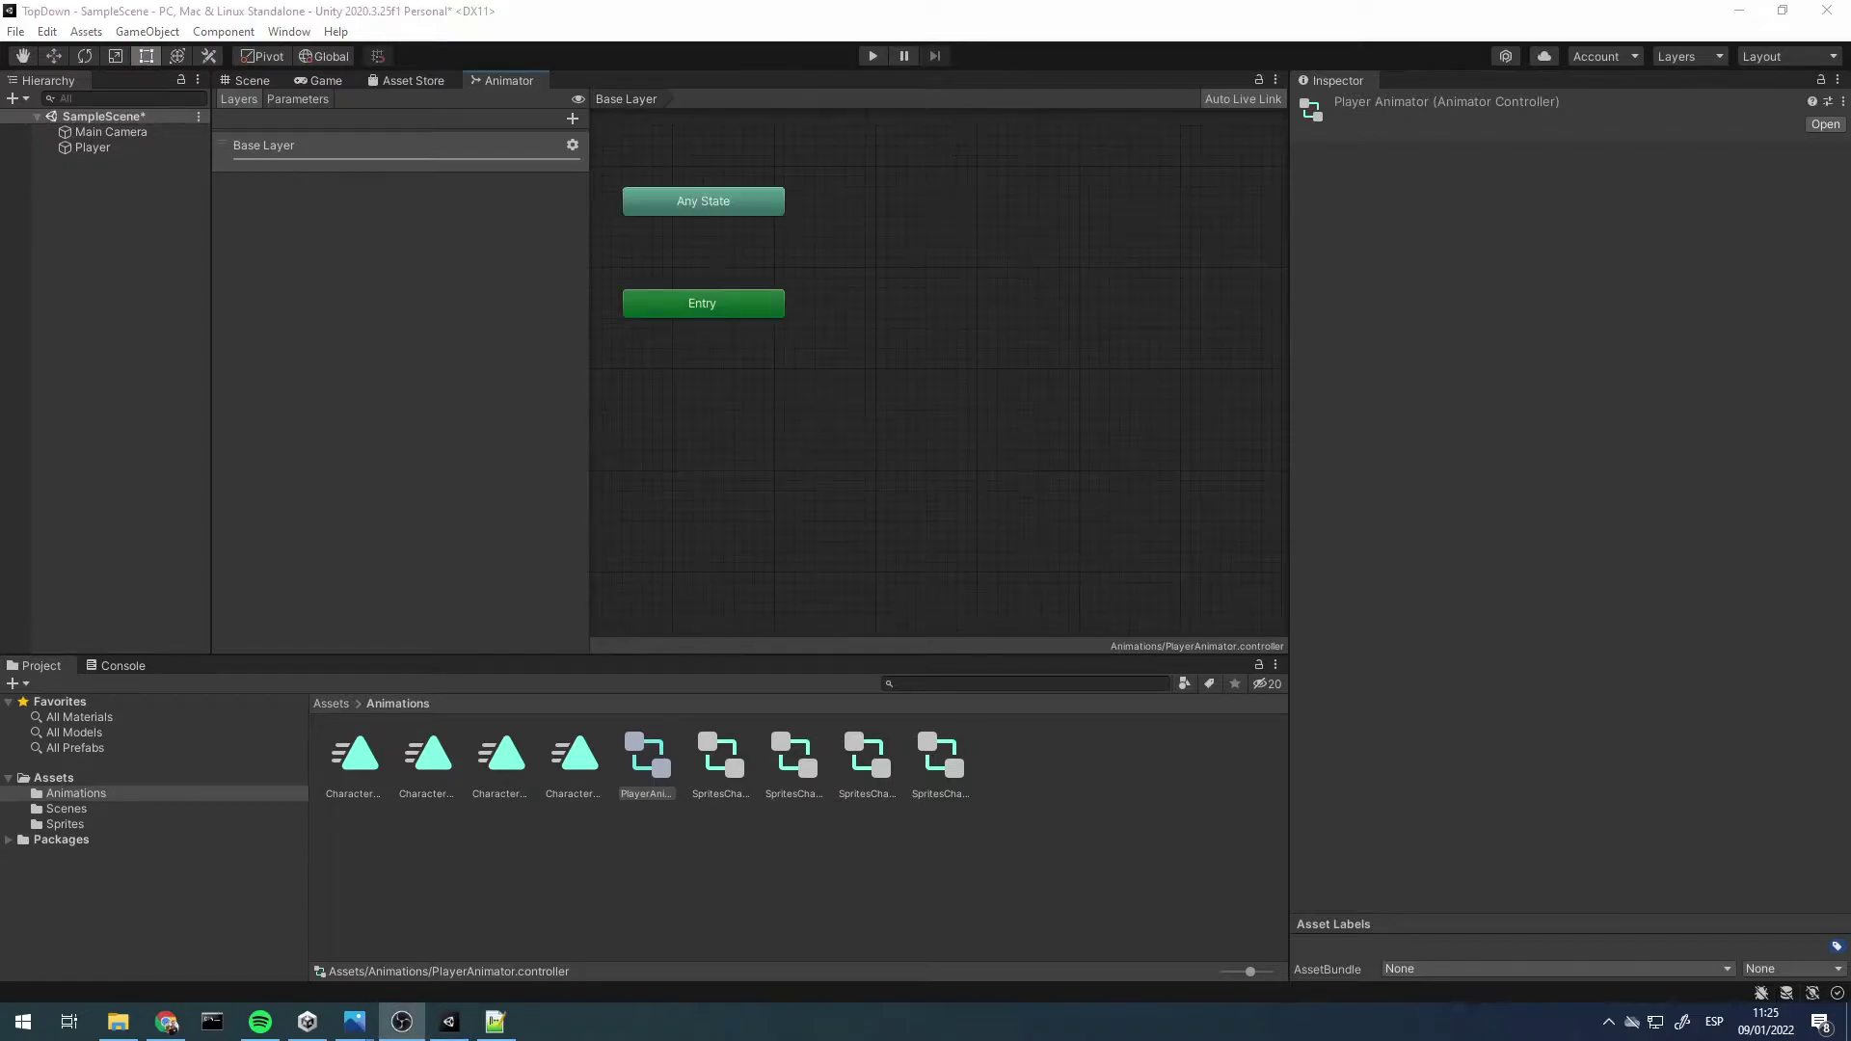
pyautogui.rightClick(894, 263)
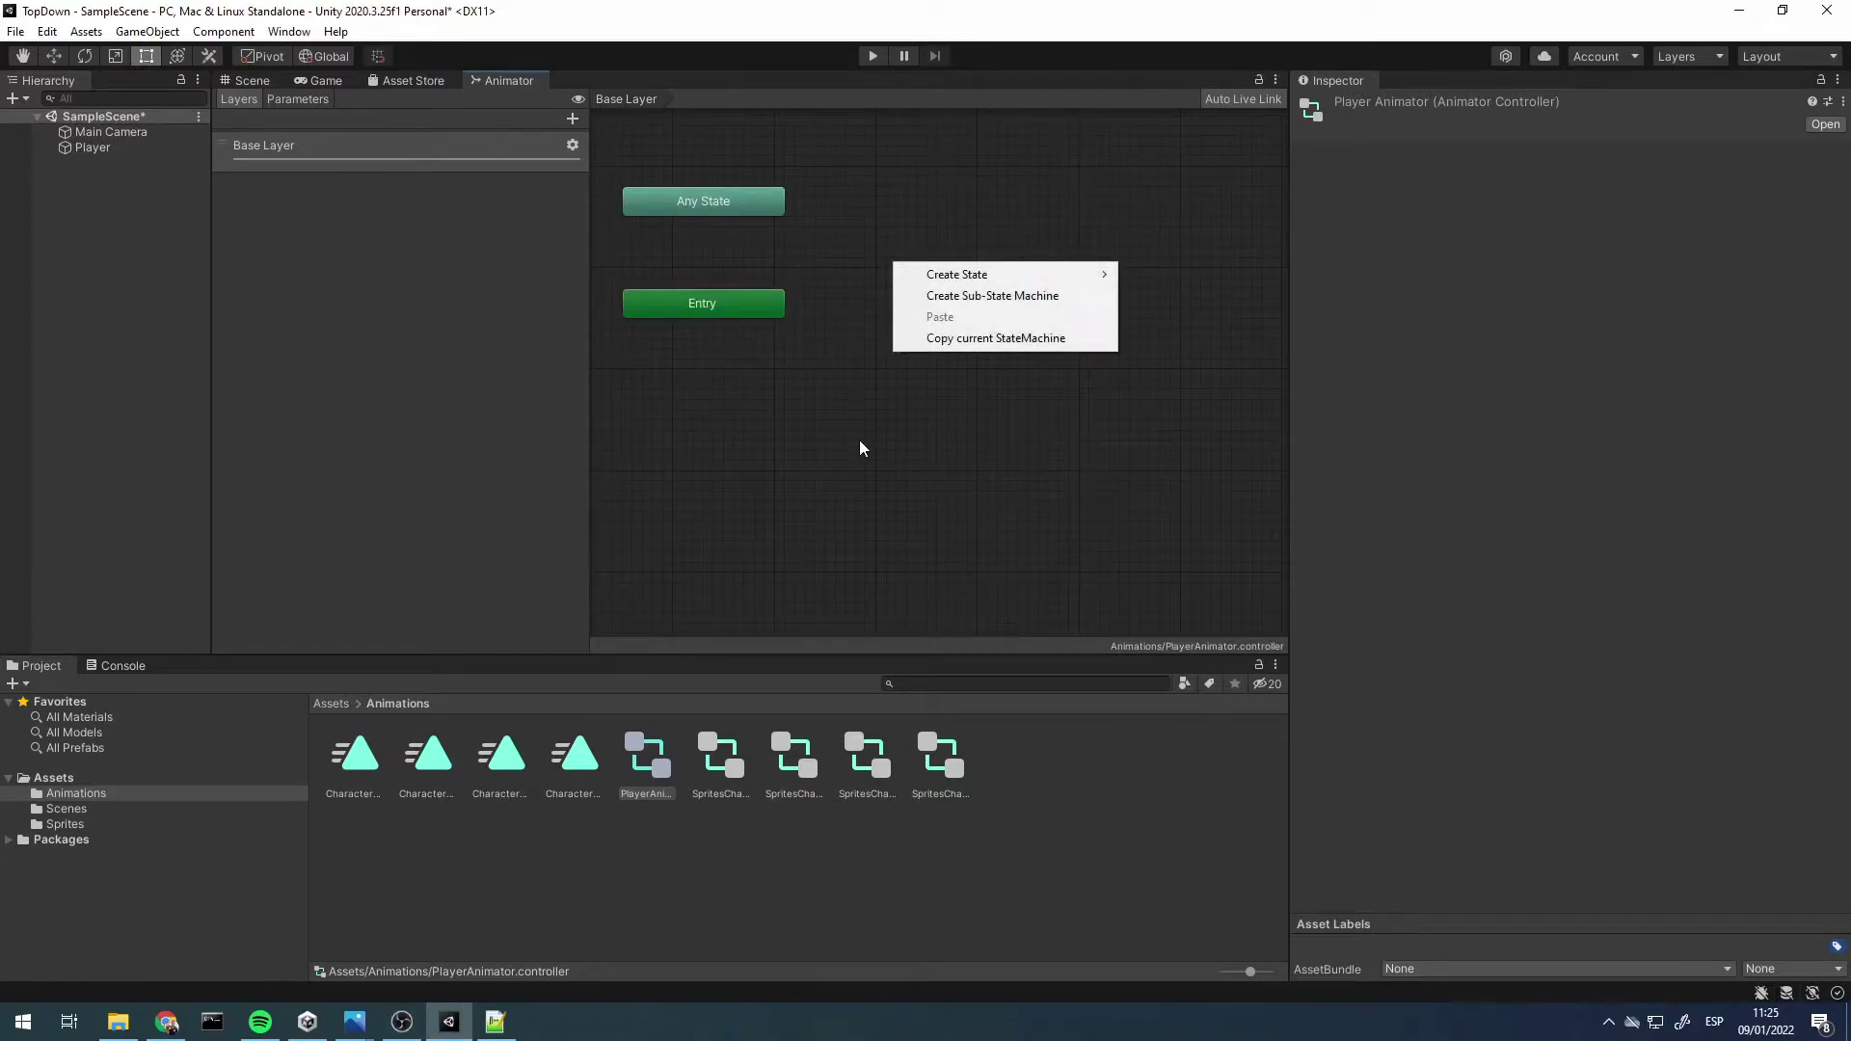
pyautogui.moveTo(1078, 259)
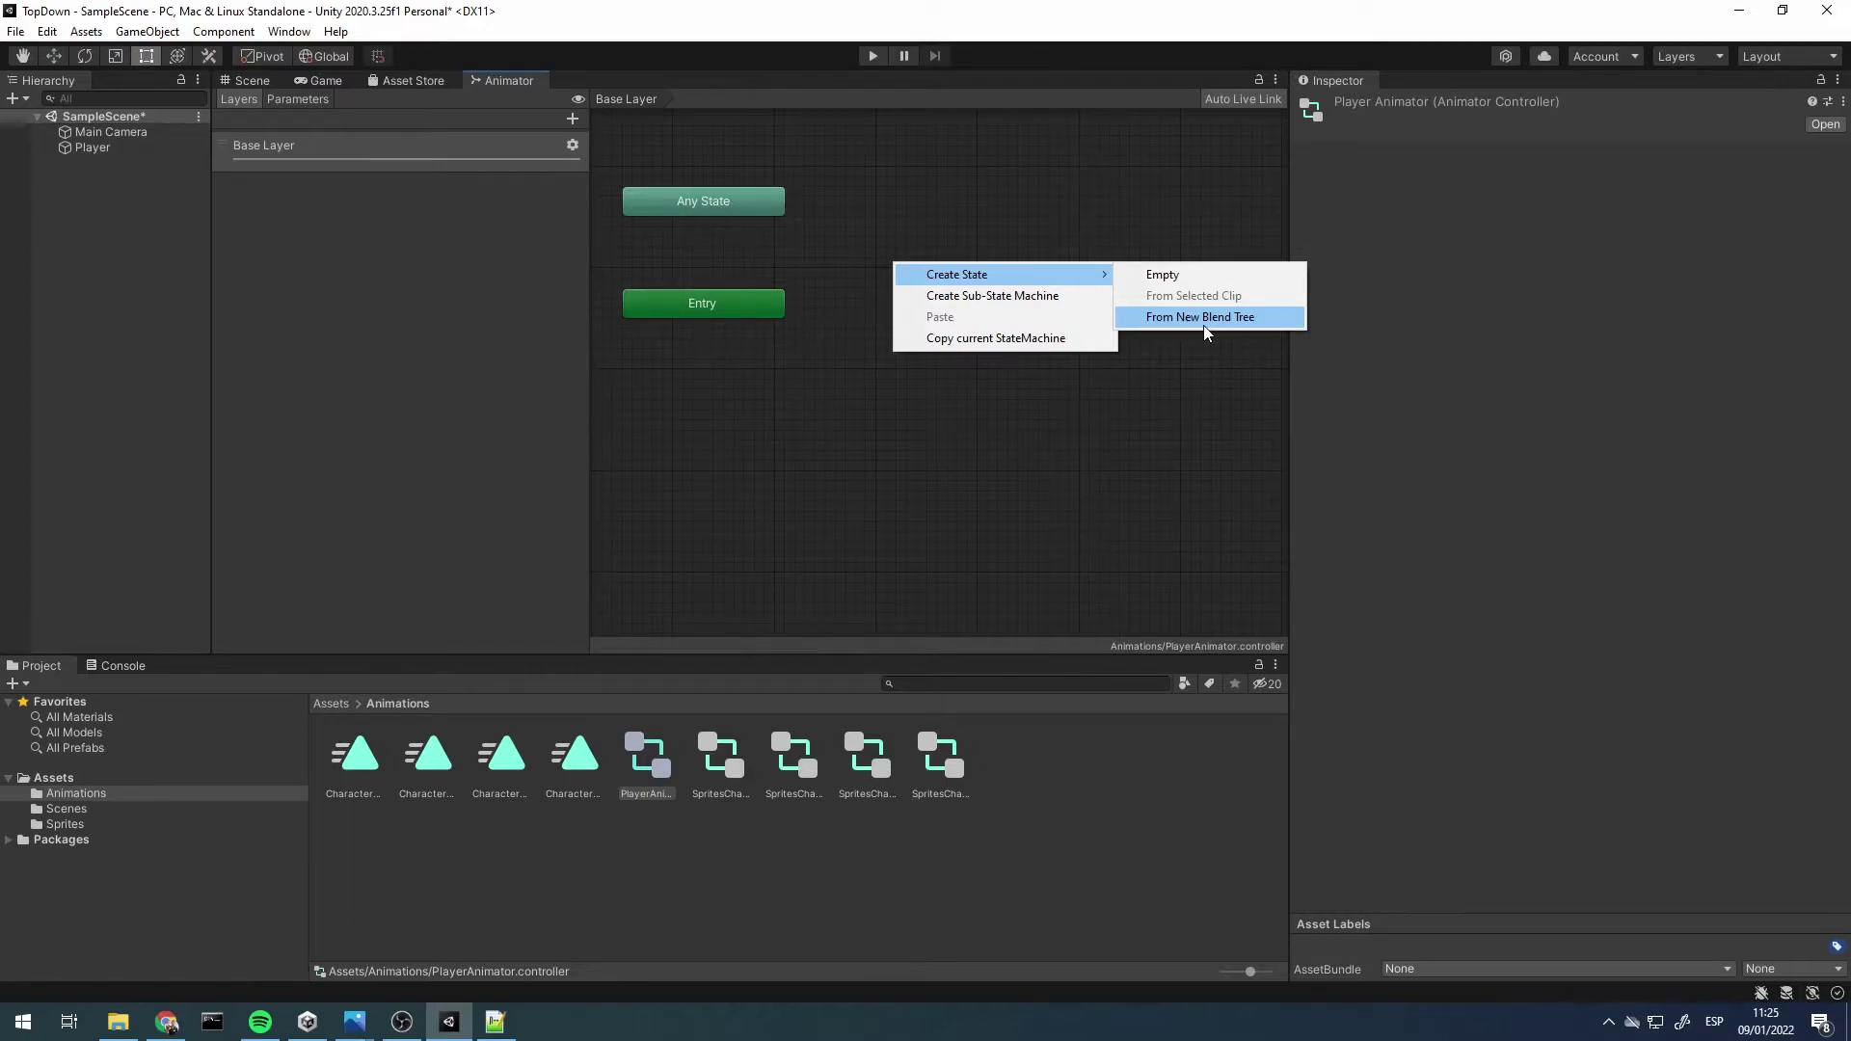
pyautogui.click(1204, 326)
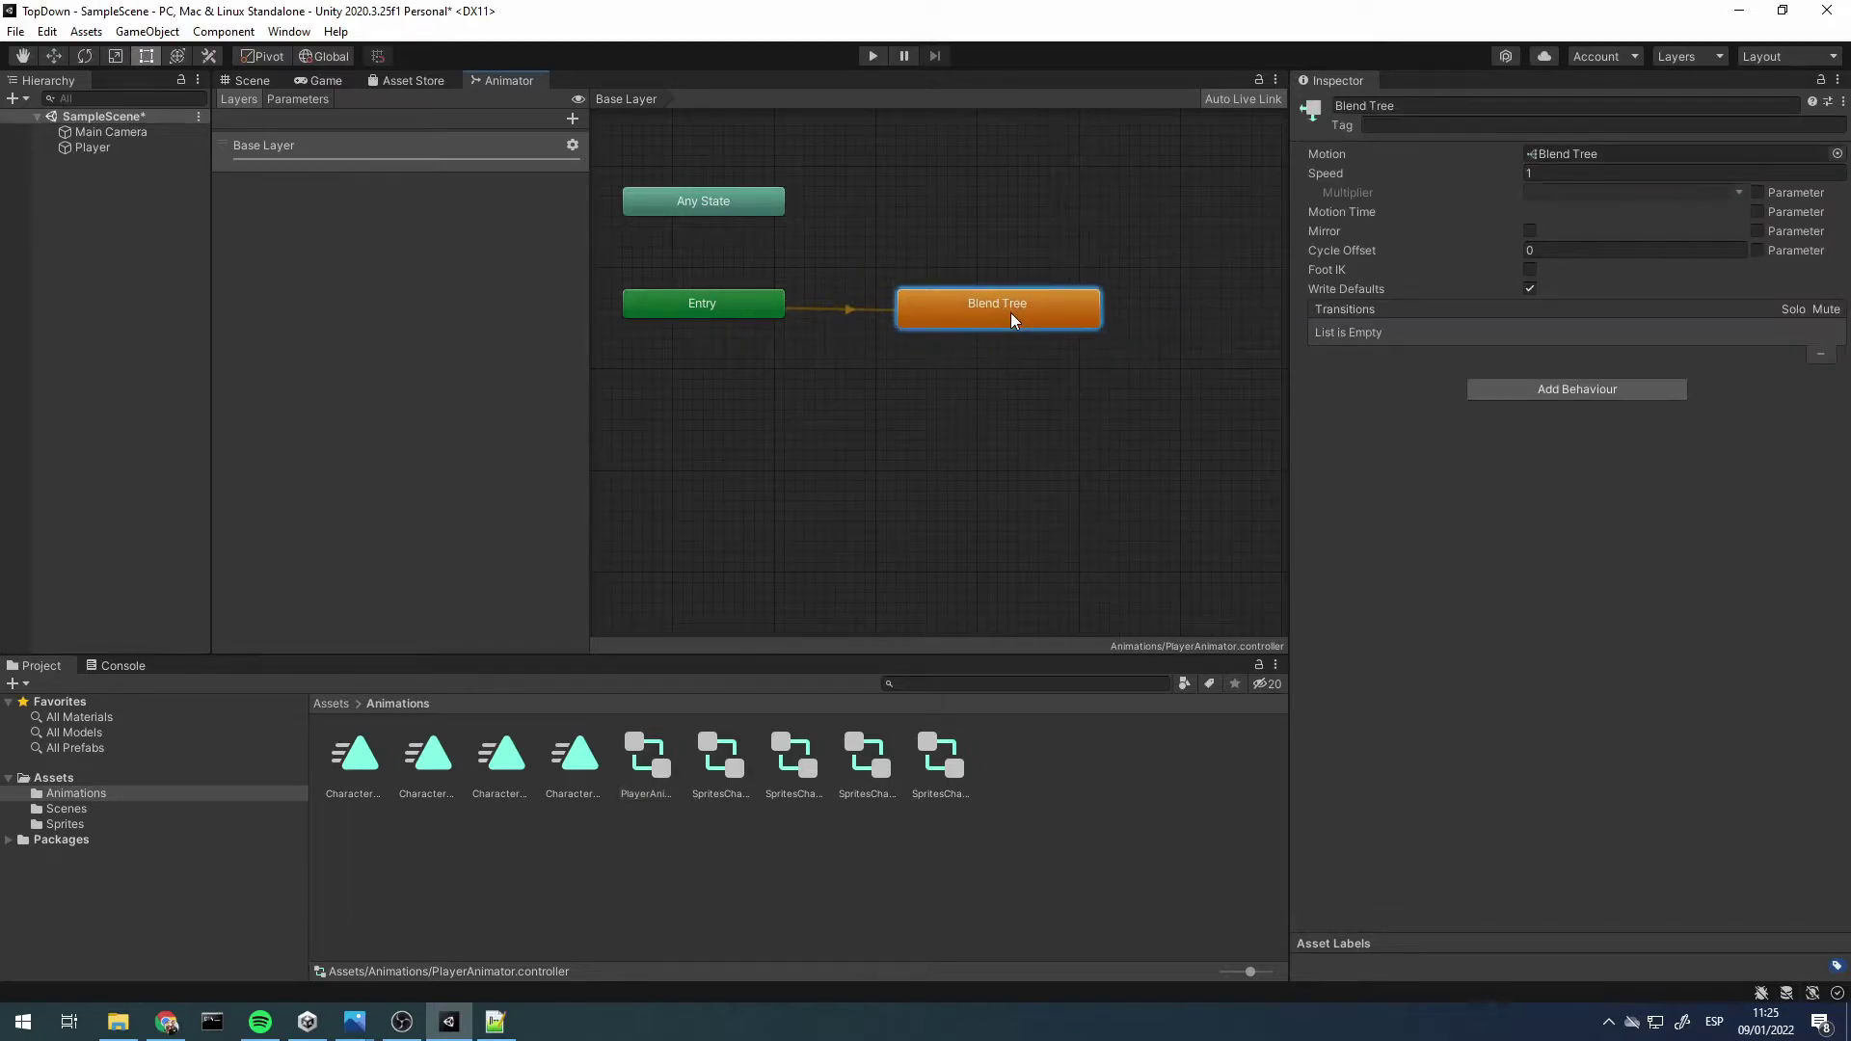
# Set the Blend Tree to 2D Simple Directional with parameters MoveX and MoveY
pyautogui.moveTo(1020, 310)
pyautogui.mouseDown()
pyautogui.moveTo(1040, 289)
pyautogui.moveTo(1027, 313)
pyautogui.mouseUp()
pyautogui.doubleClick(985, 302)
pyautogui.click(629, 99)
pyautogui.doubleClick(1007, 299)
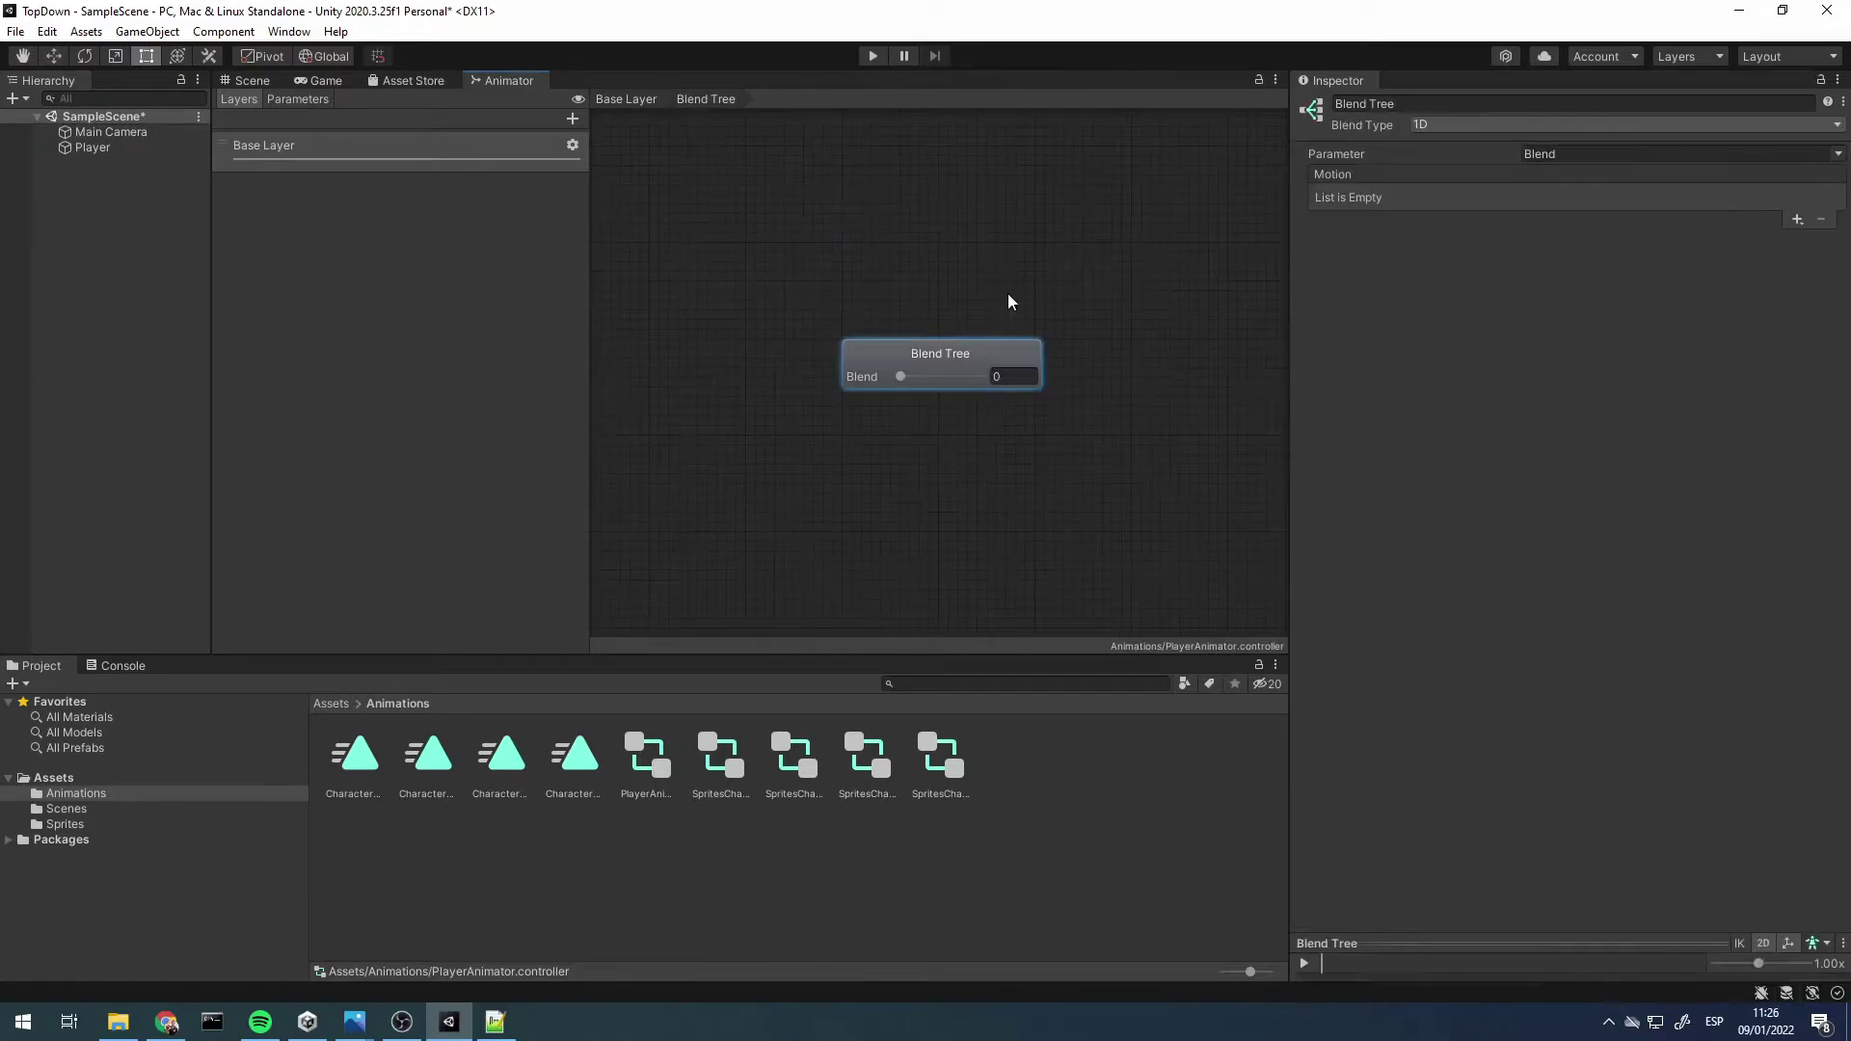
pyautogui.click(1443, 125)
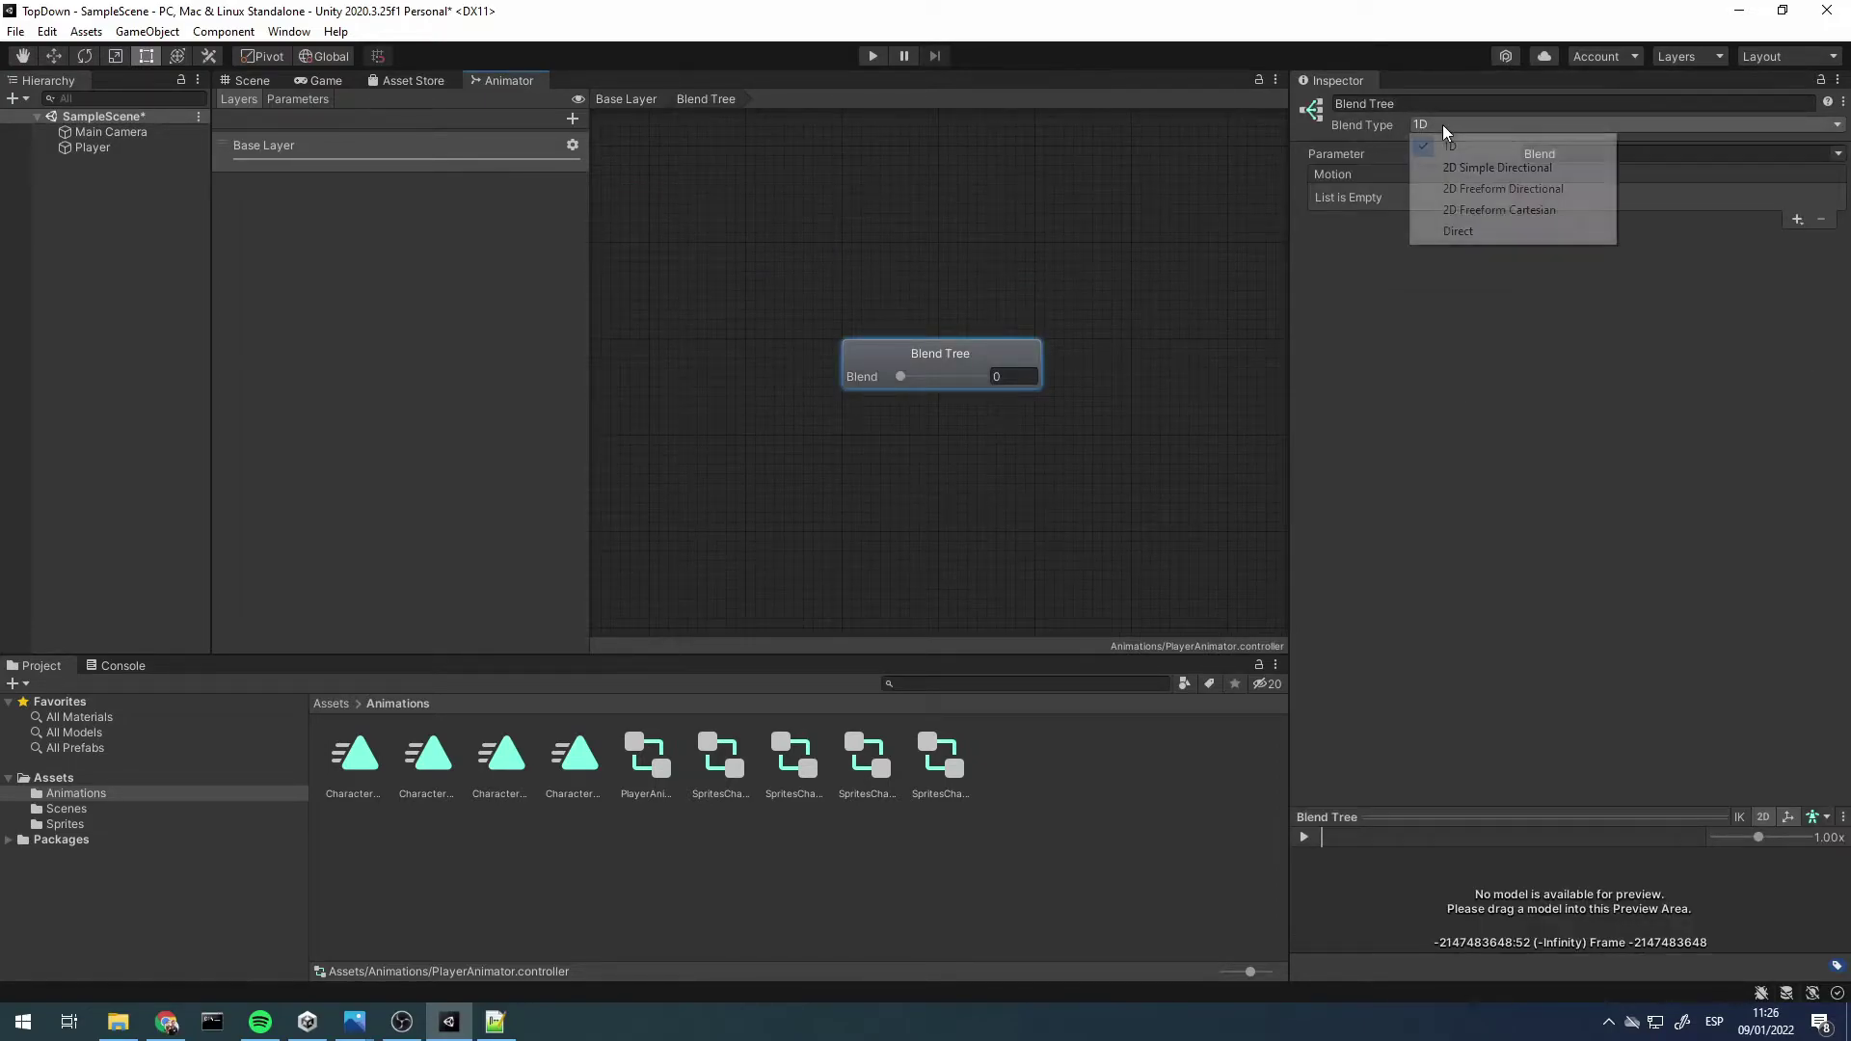
pyautogui.click(1446, 166)
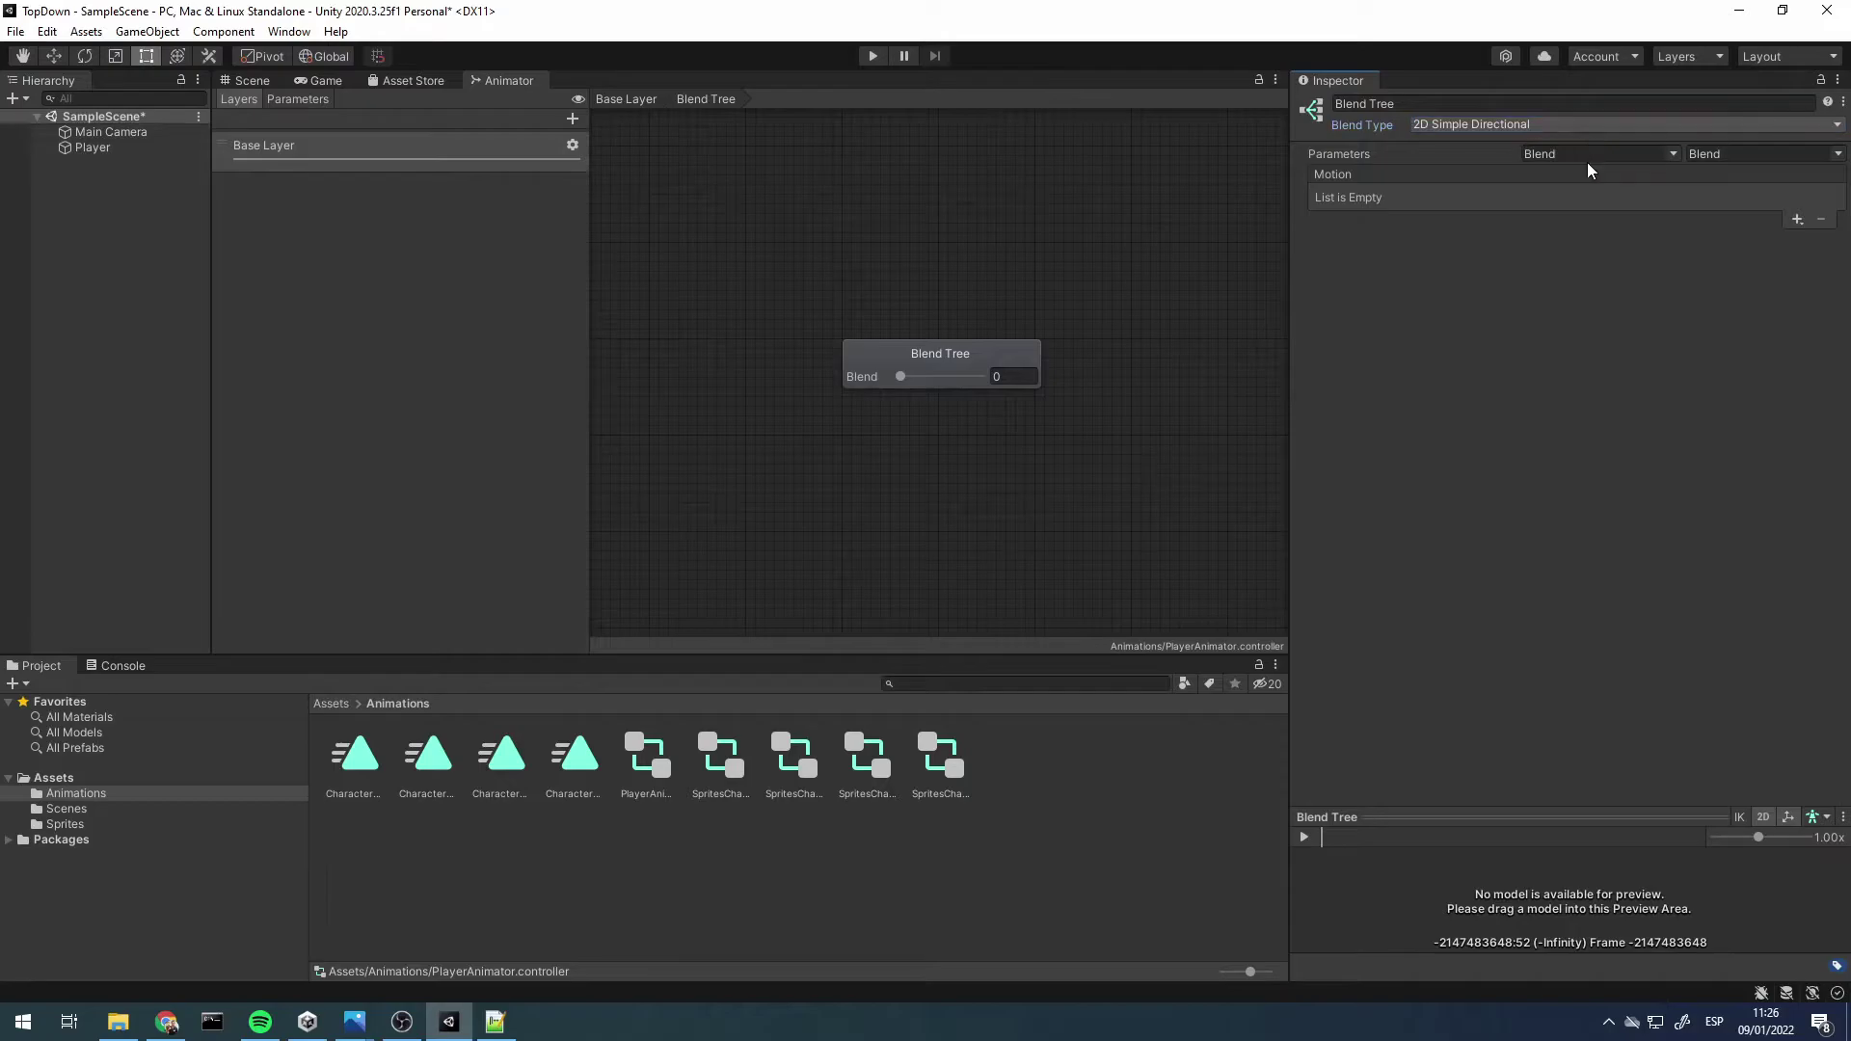
pyautogui.click(1590, 156)
pyautogui.write('M')
pyautogui.write('oveX')
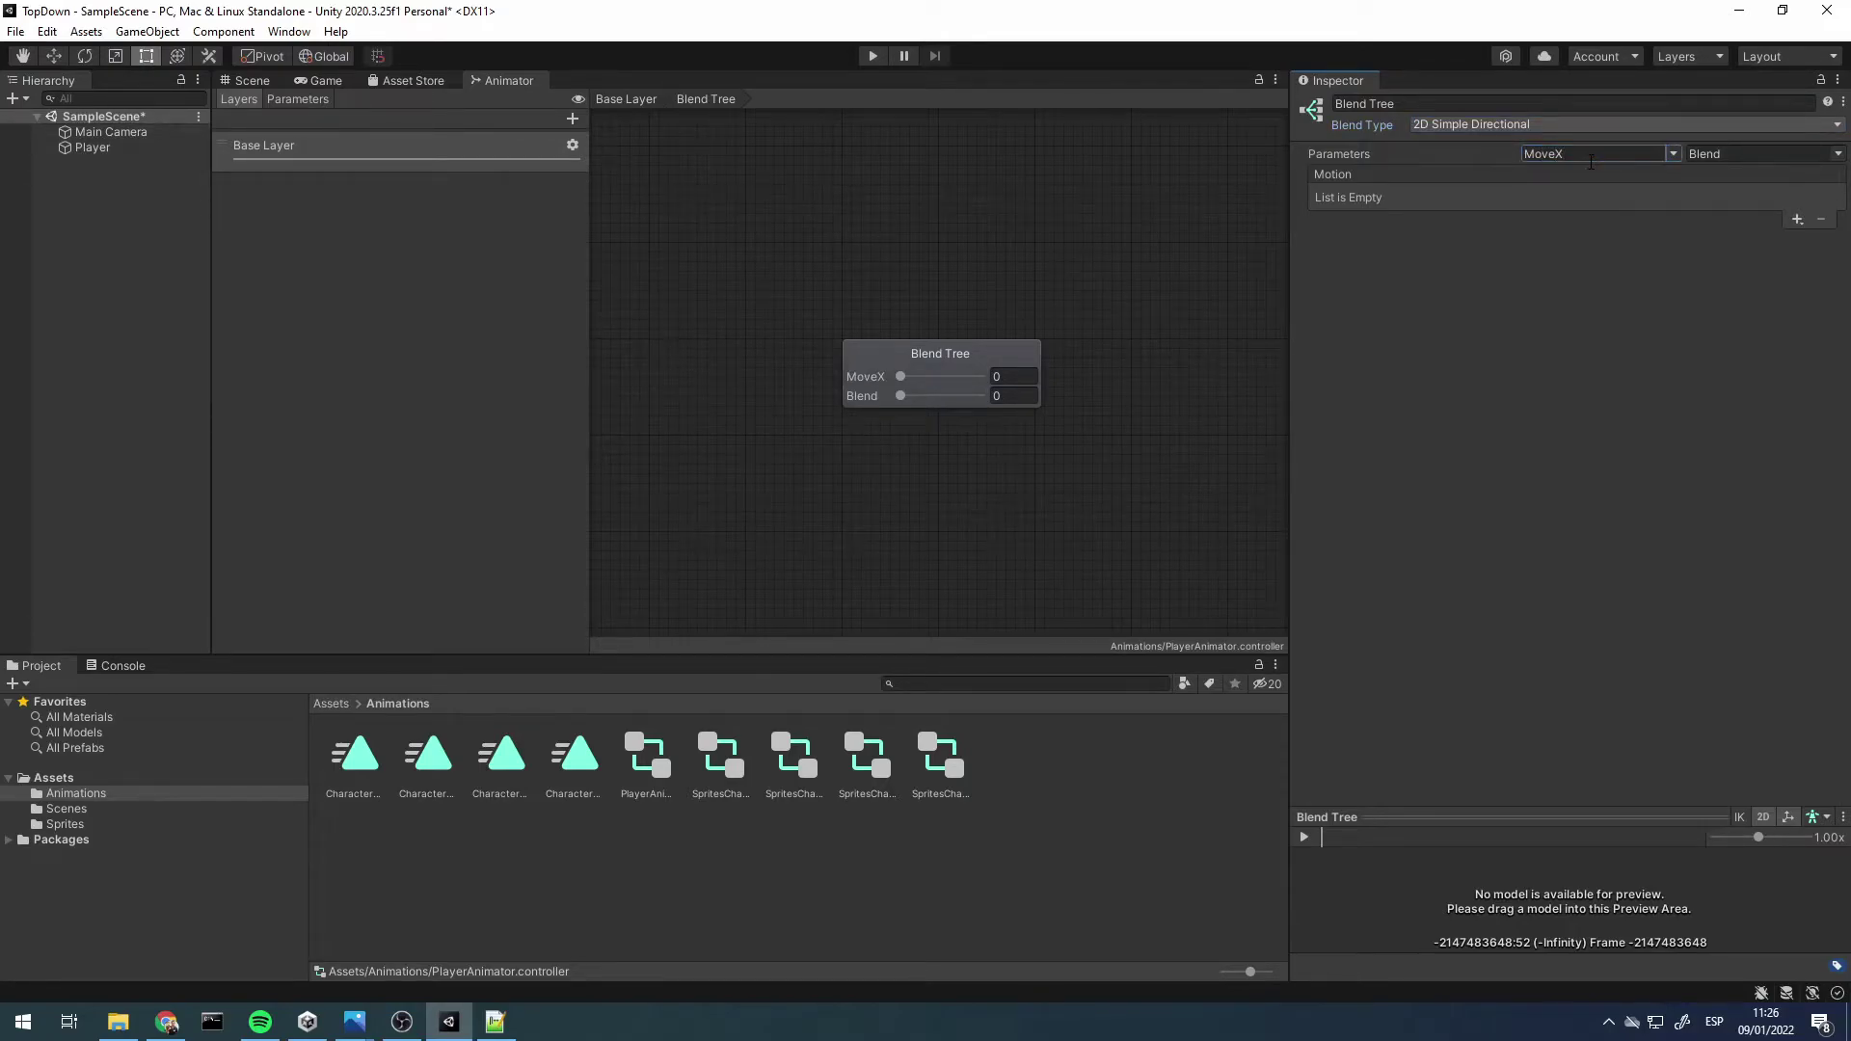
pyautogui.press('Tab')
pyautogui.write('Move')
pyautogui.write('Y')
# Add a motion entry and delete the accidentally added child blend tree
pyautogui.click(1599, 278)
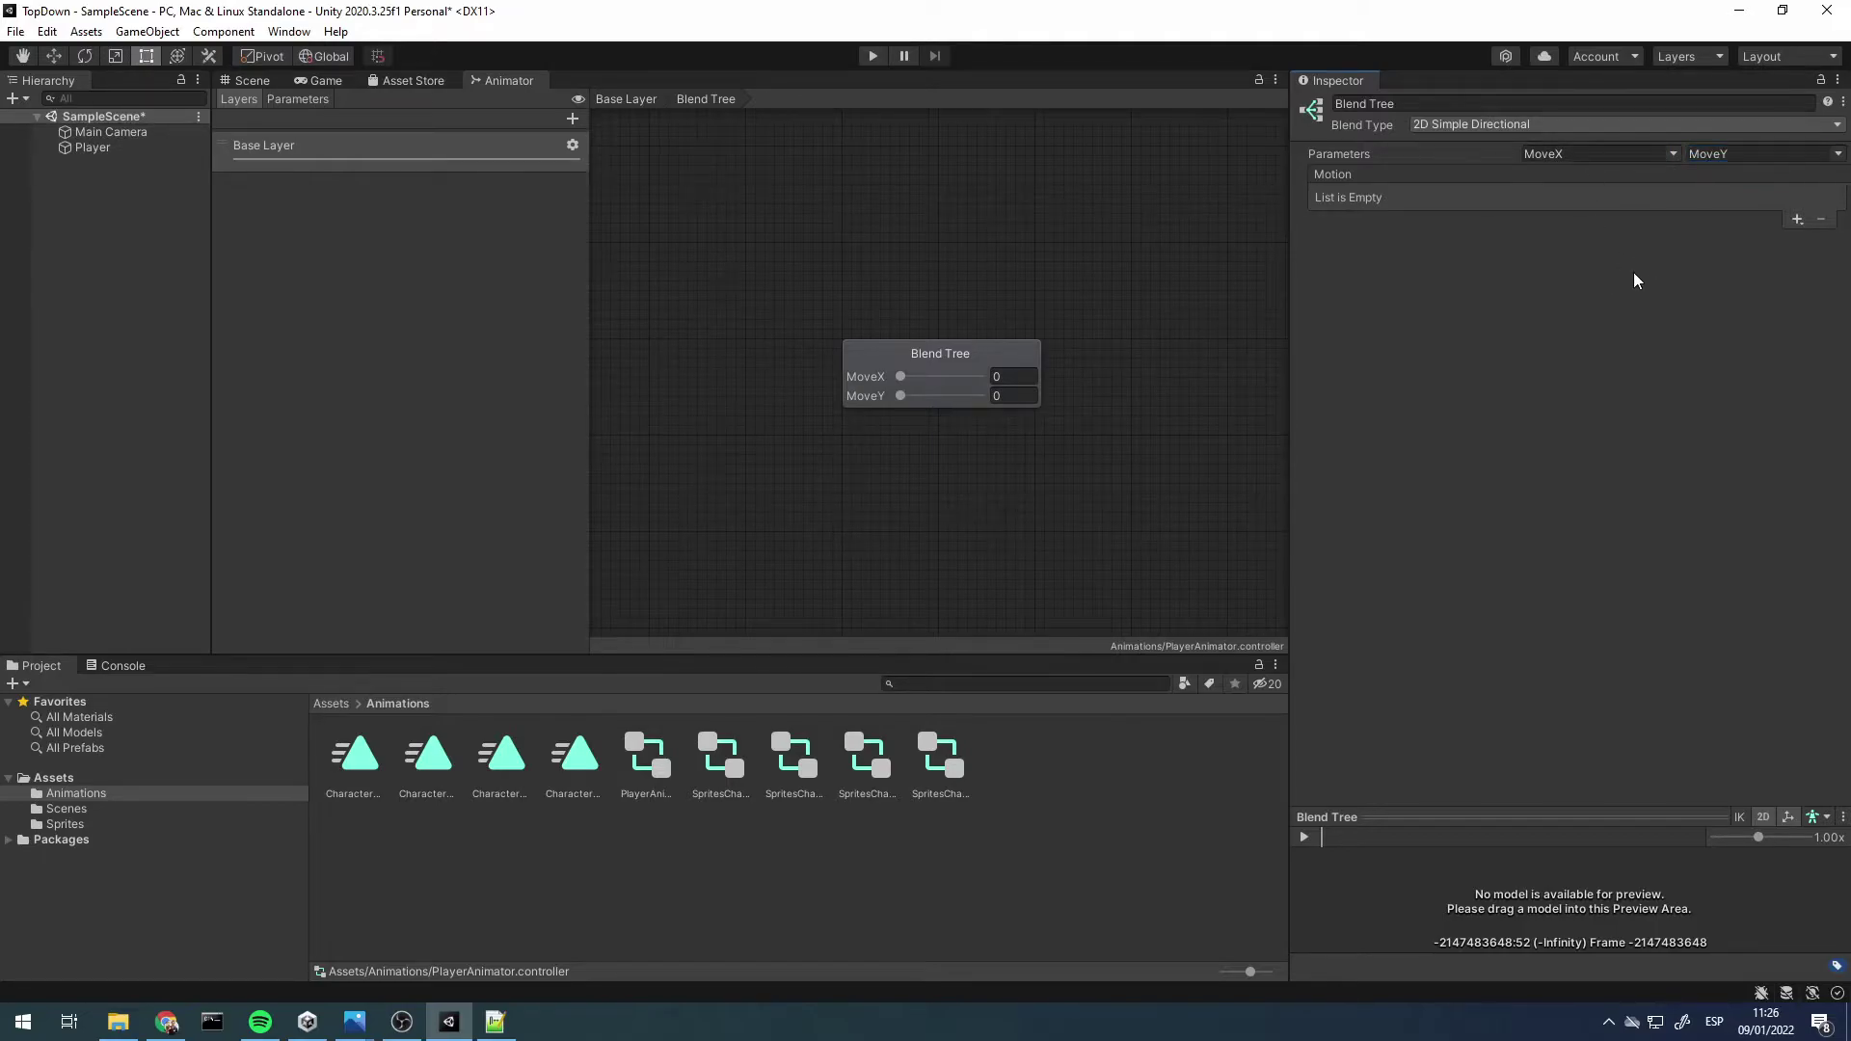
pyautogui.click(1799, 220)
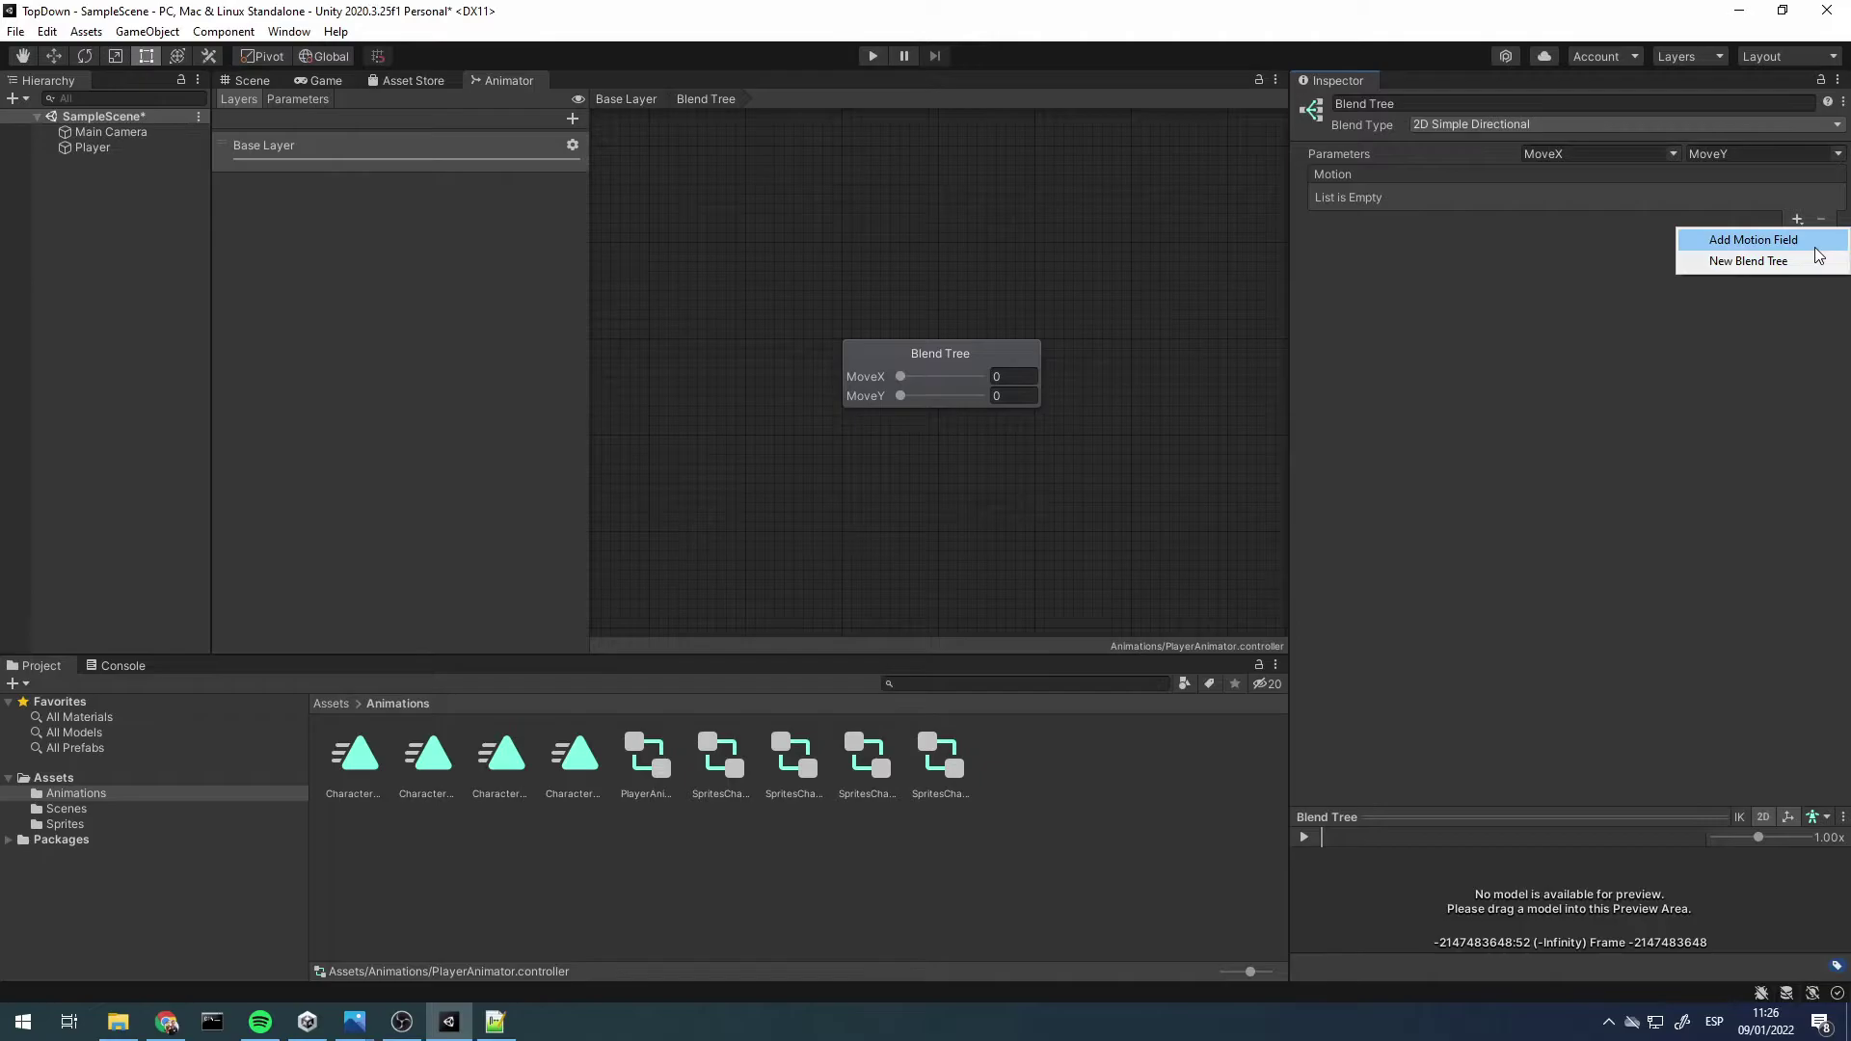
pyautogui.click(1753, 240)
pyautogui.click(1797, 218)
pyautogui.click(1748, 260)
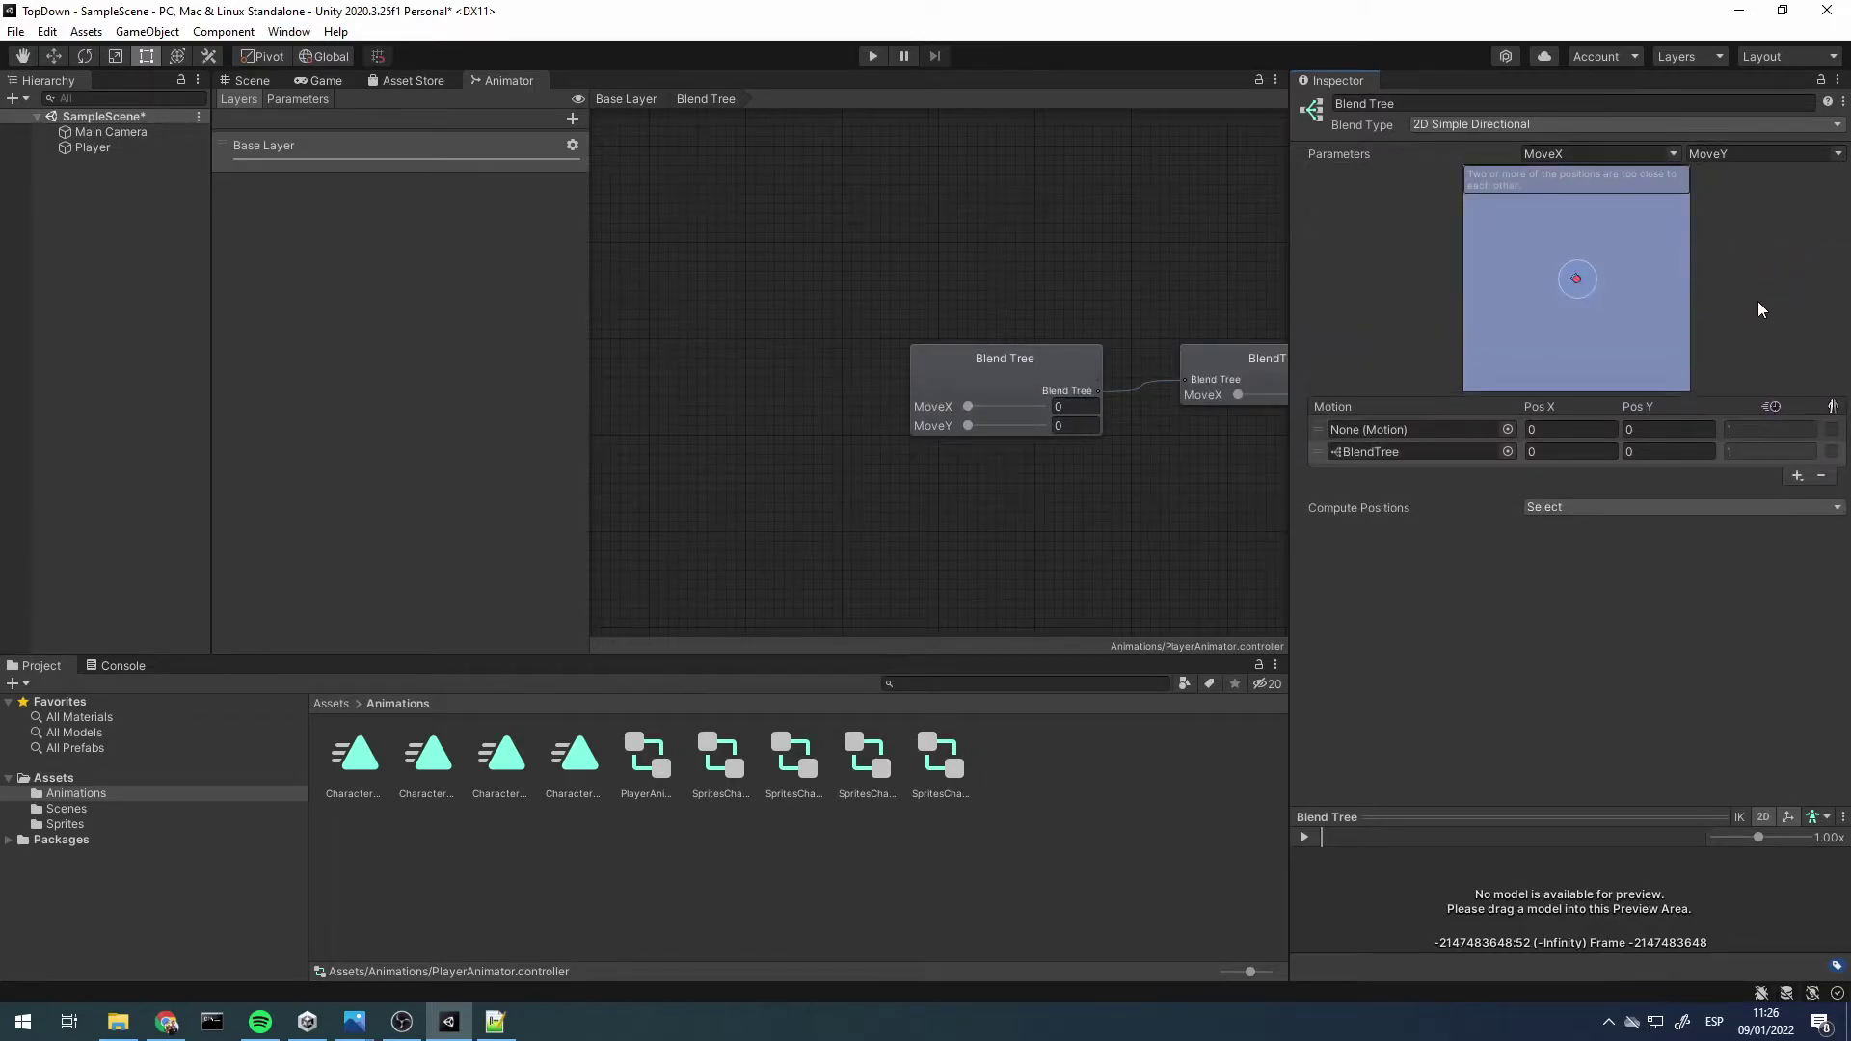
pyautogui.click(1318, 455)
pyautogui.press('Delete')
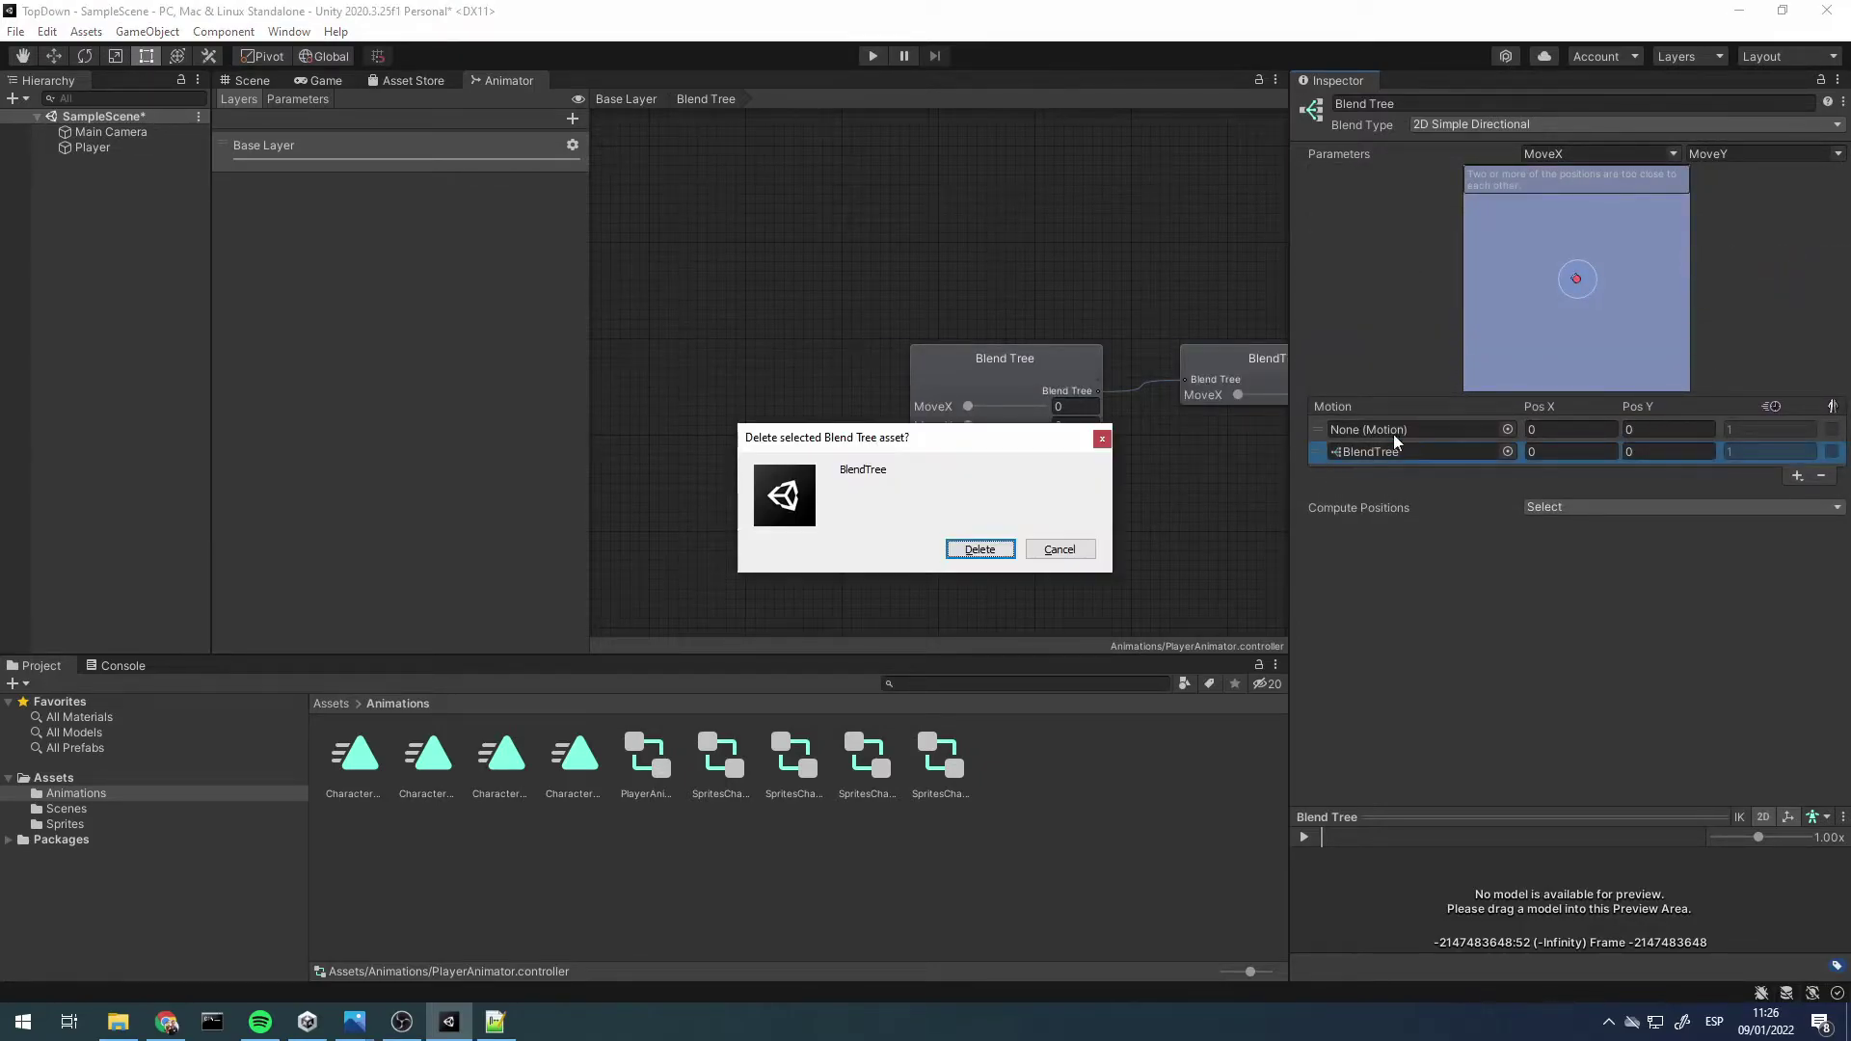
pyautogui.click(1013, 552)
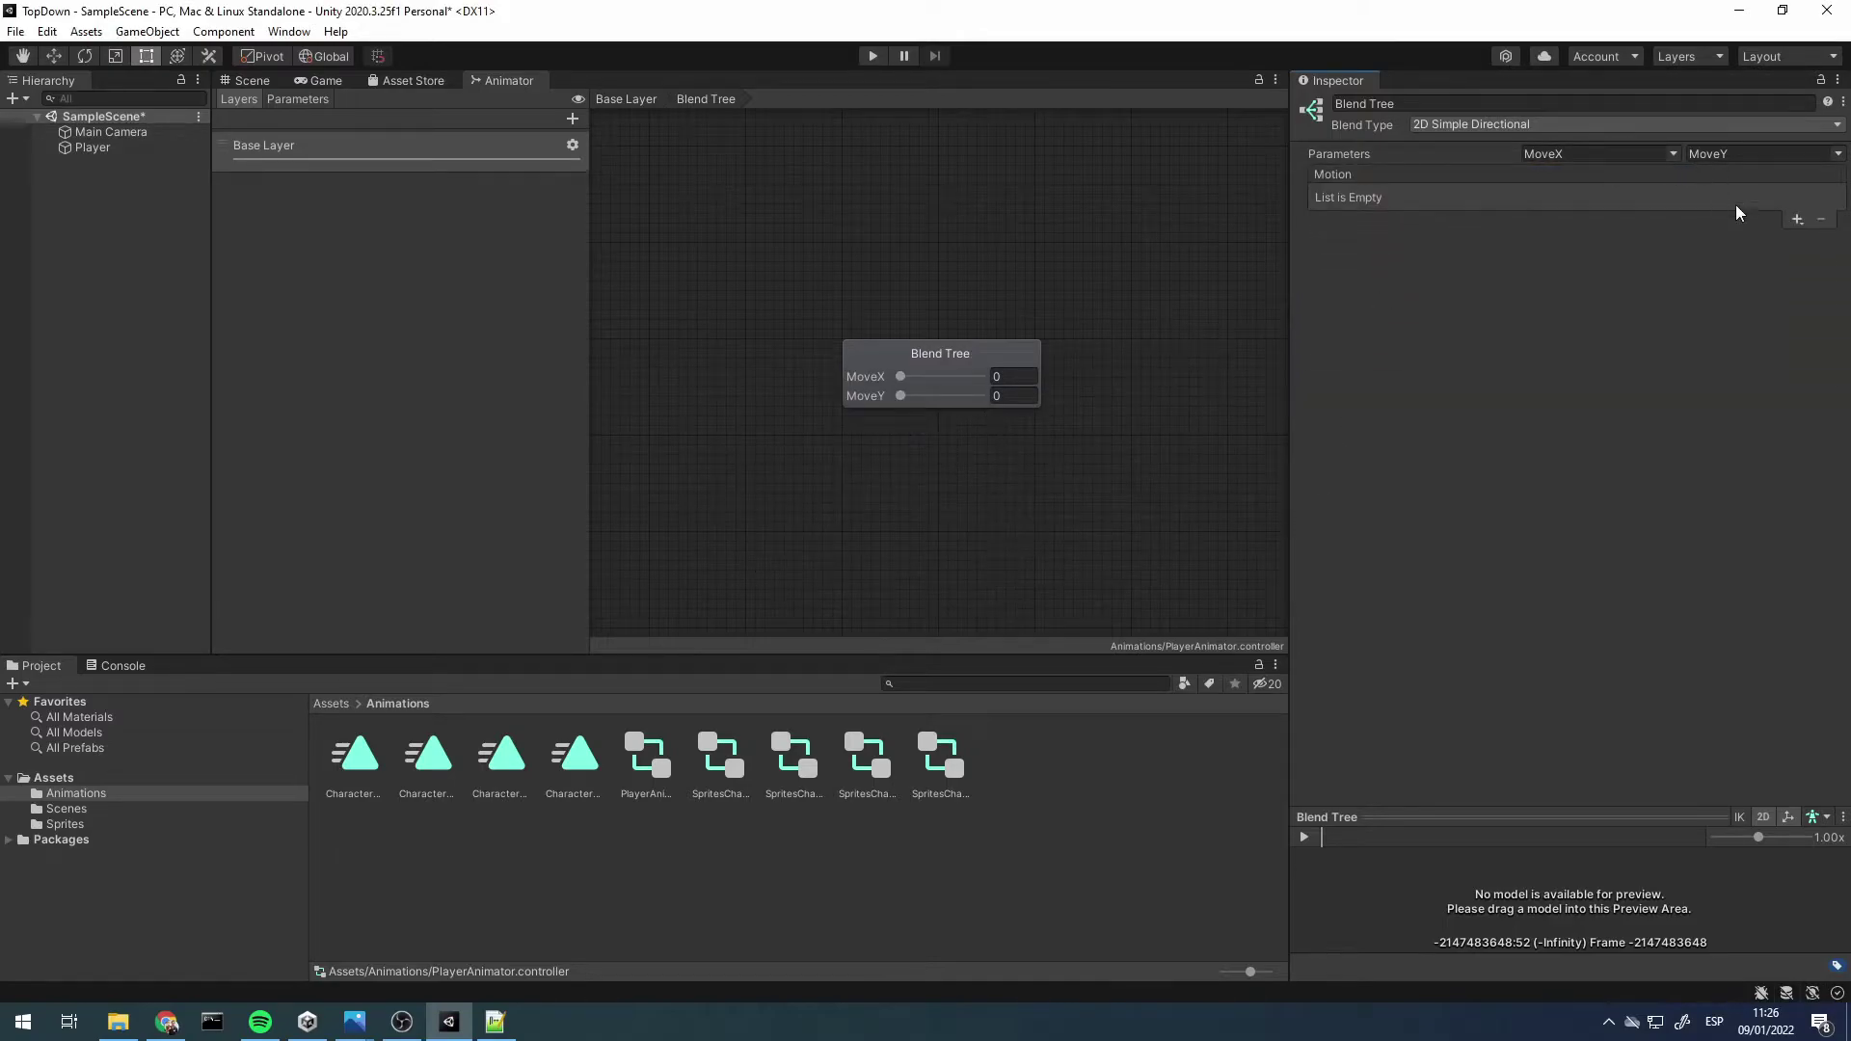
pyautogui.click(1799, 219)
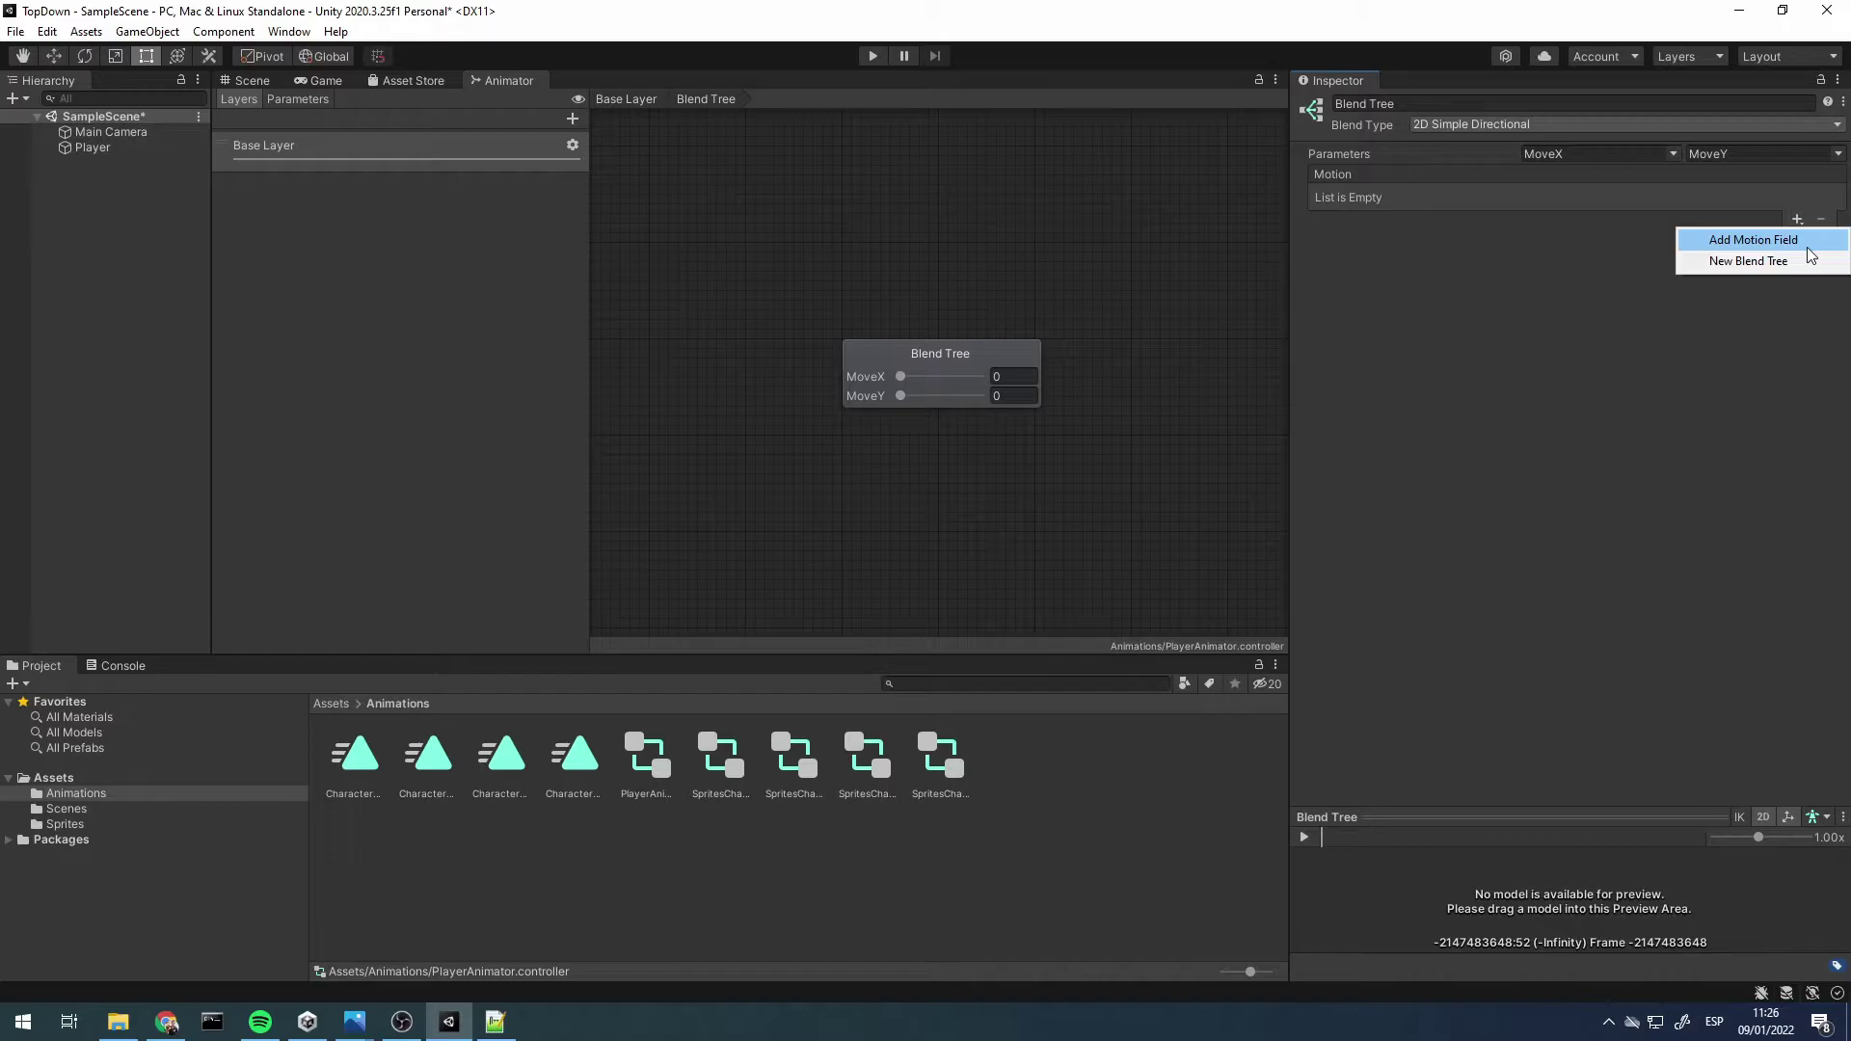
# Add four empty motion entries to the Blend Tree
pyautogui.click(1797, 241)
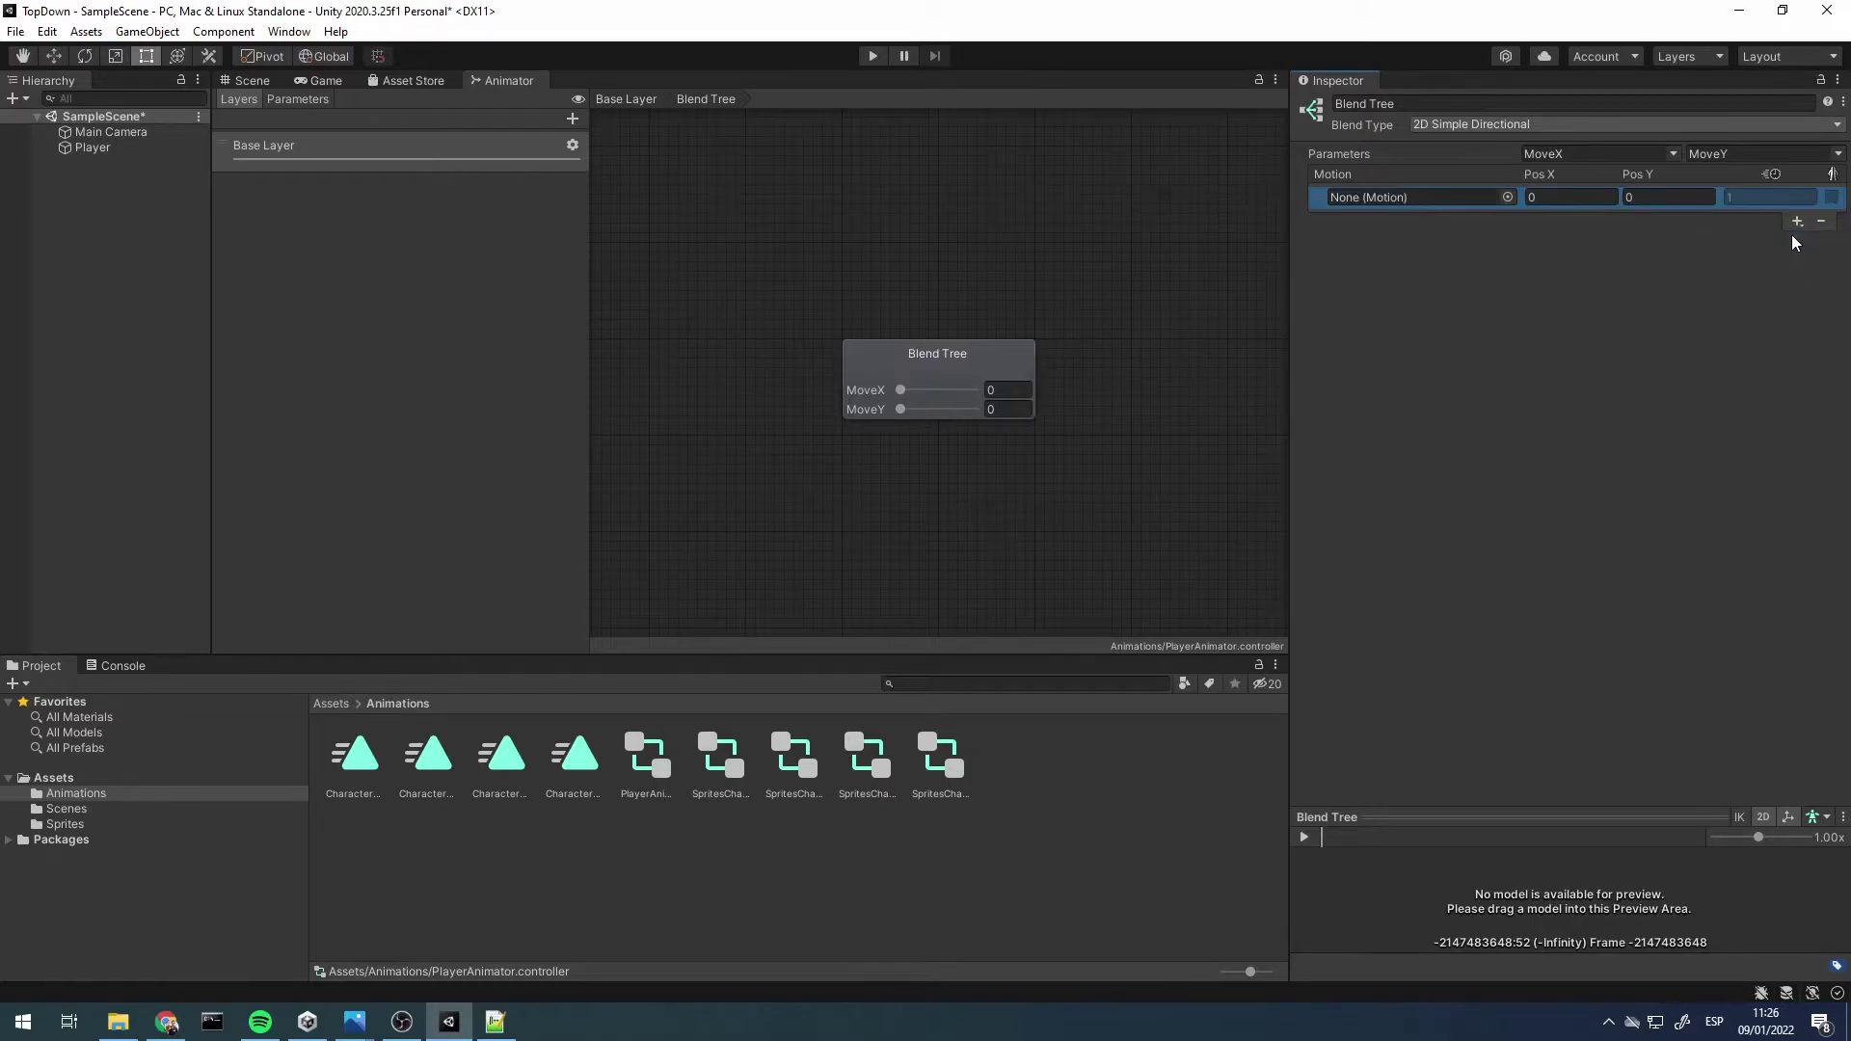
pyautogui.click(1797, 221)
pyautogui.click(1796, 246)
pyautogui.click(1795, 475)
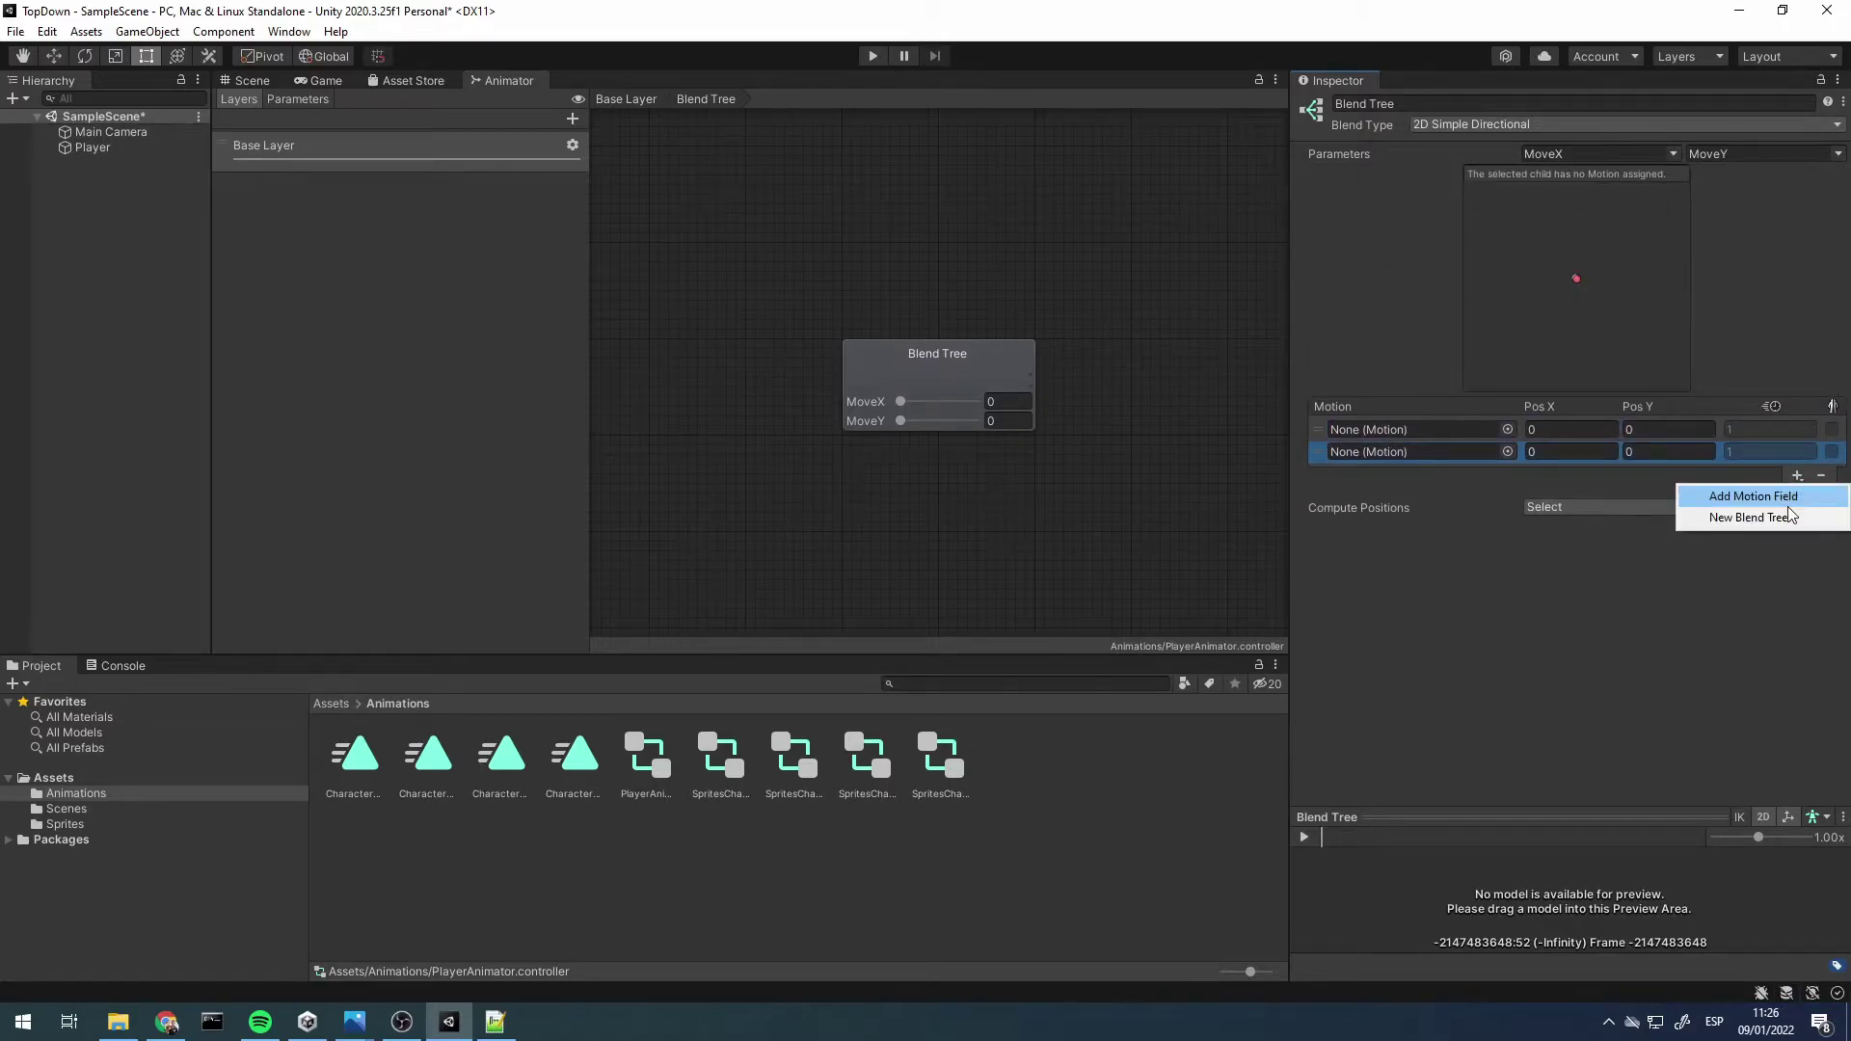
pyautogui.click(1795, 496)
pyautogui.click(1797, 497)
pyautogui.click(1790, 515)
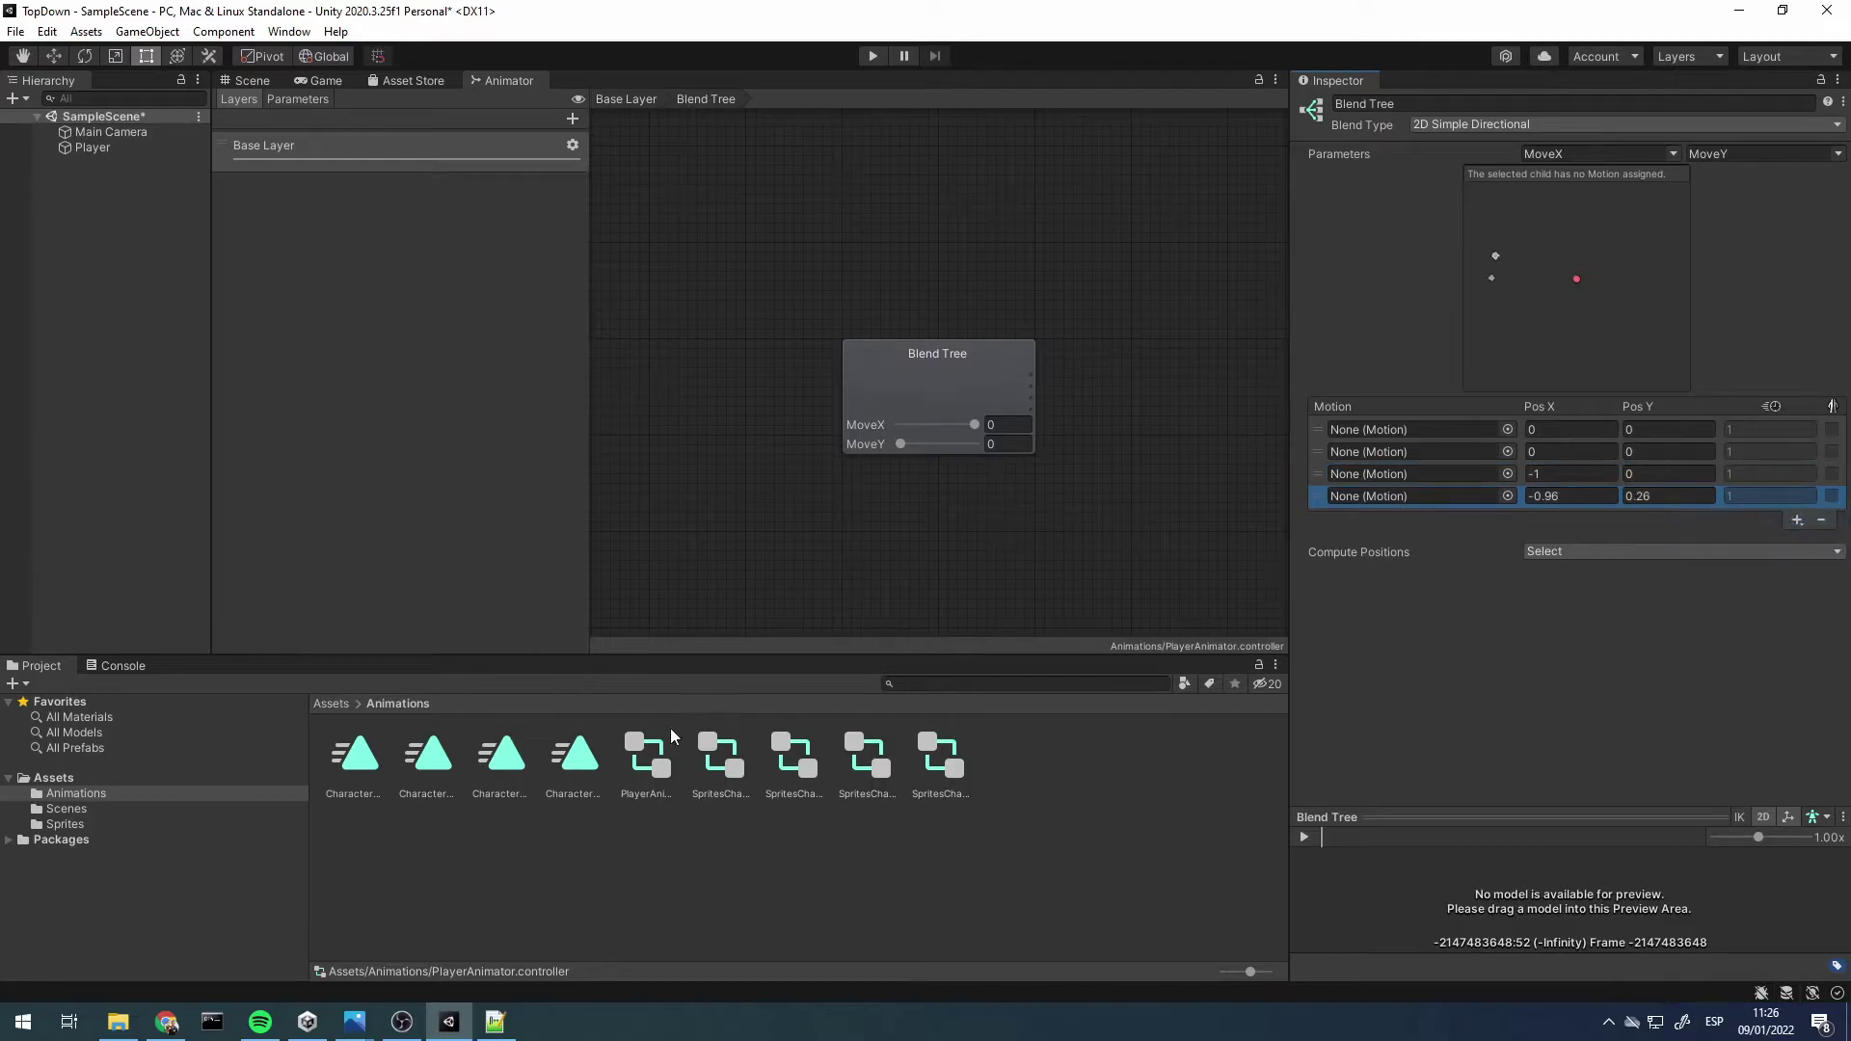
# Assign the walk clips at Down (0,−1), Left (−1,0), Right (1,0) and Up (0,1)
pyautogui.moveTo(365, 766); pyautogui.dragTo(1452, 434)
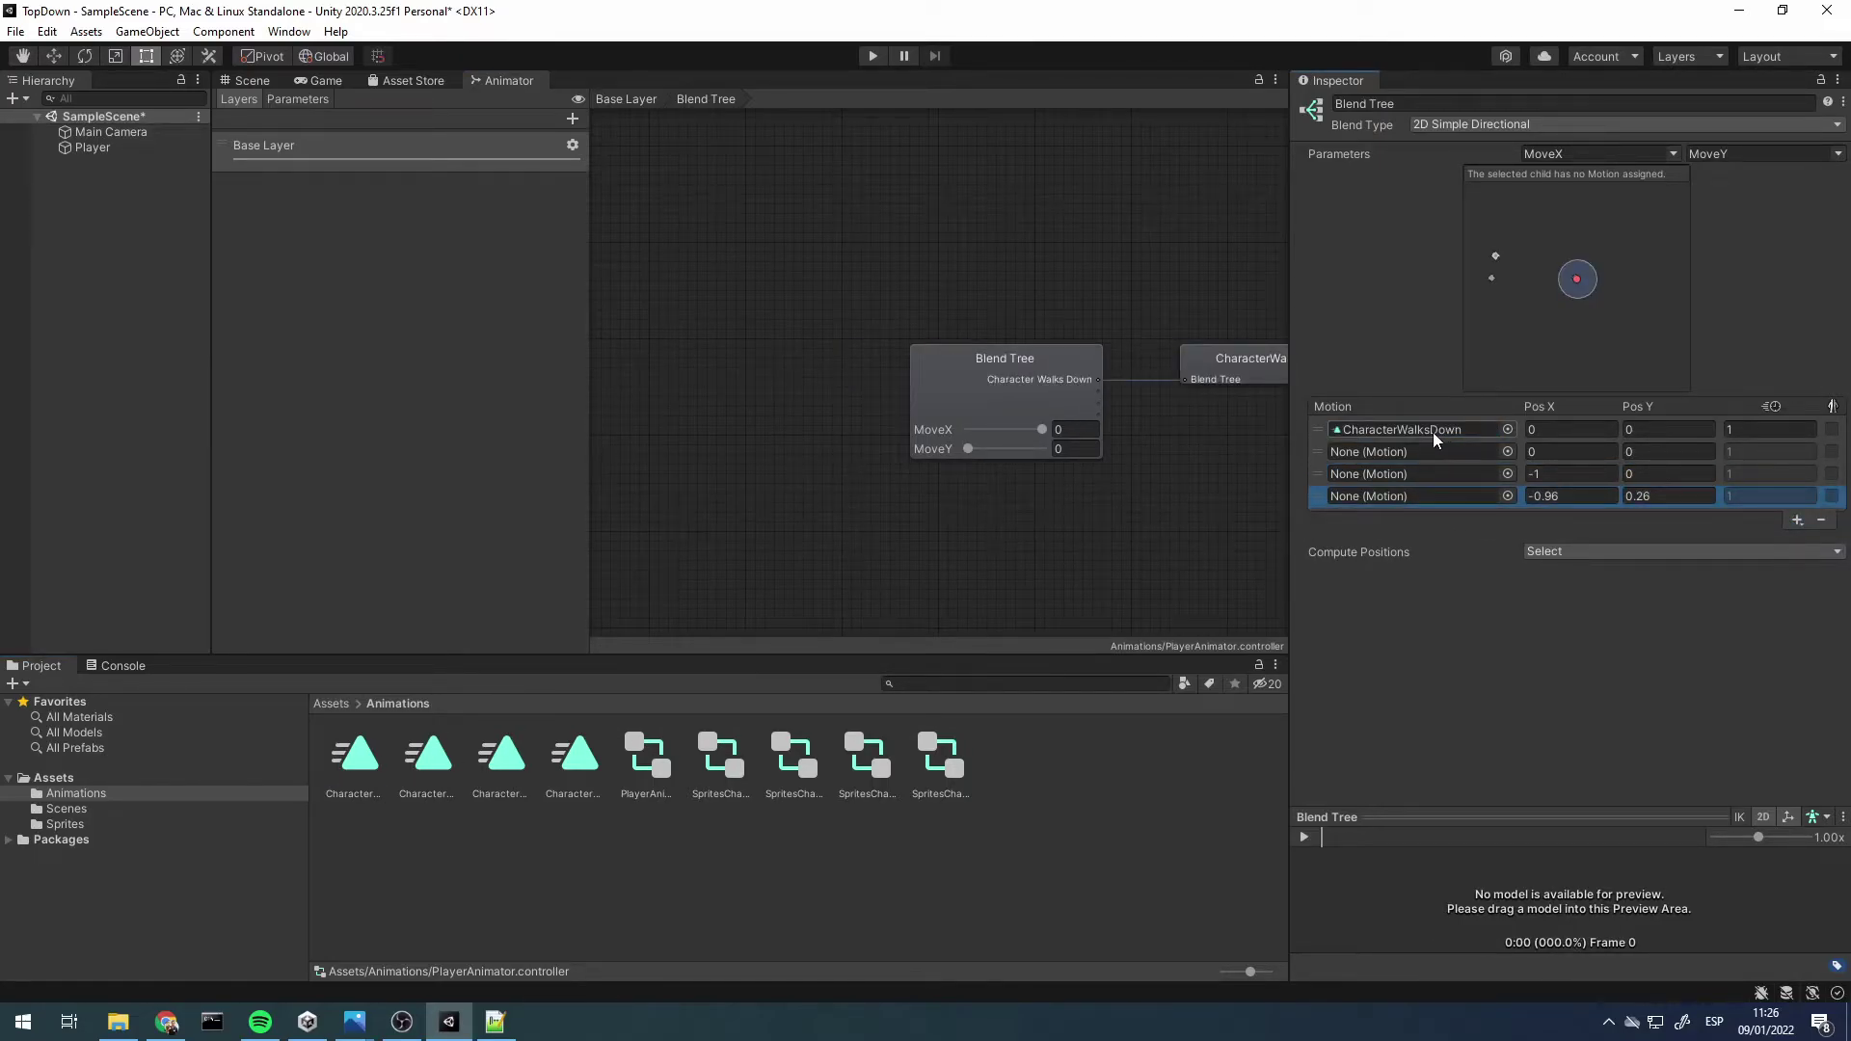
pyautogui.click(1672, 428)
pyautogui.write('-1')
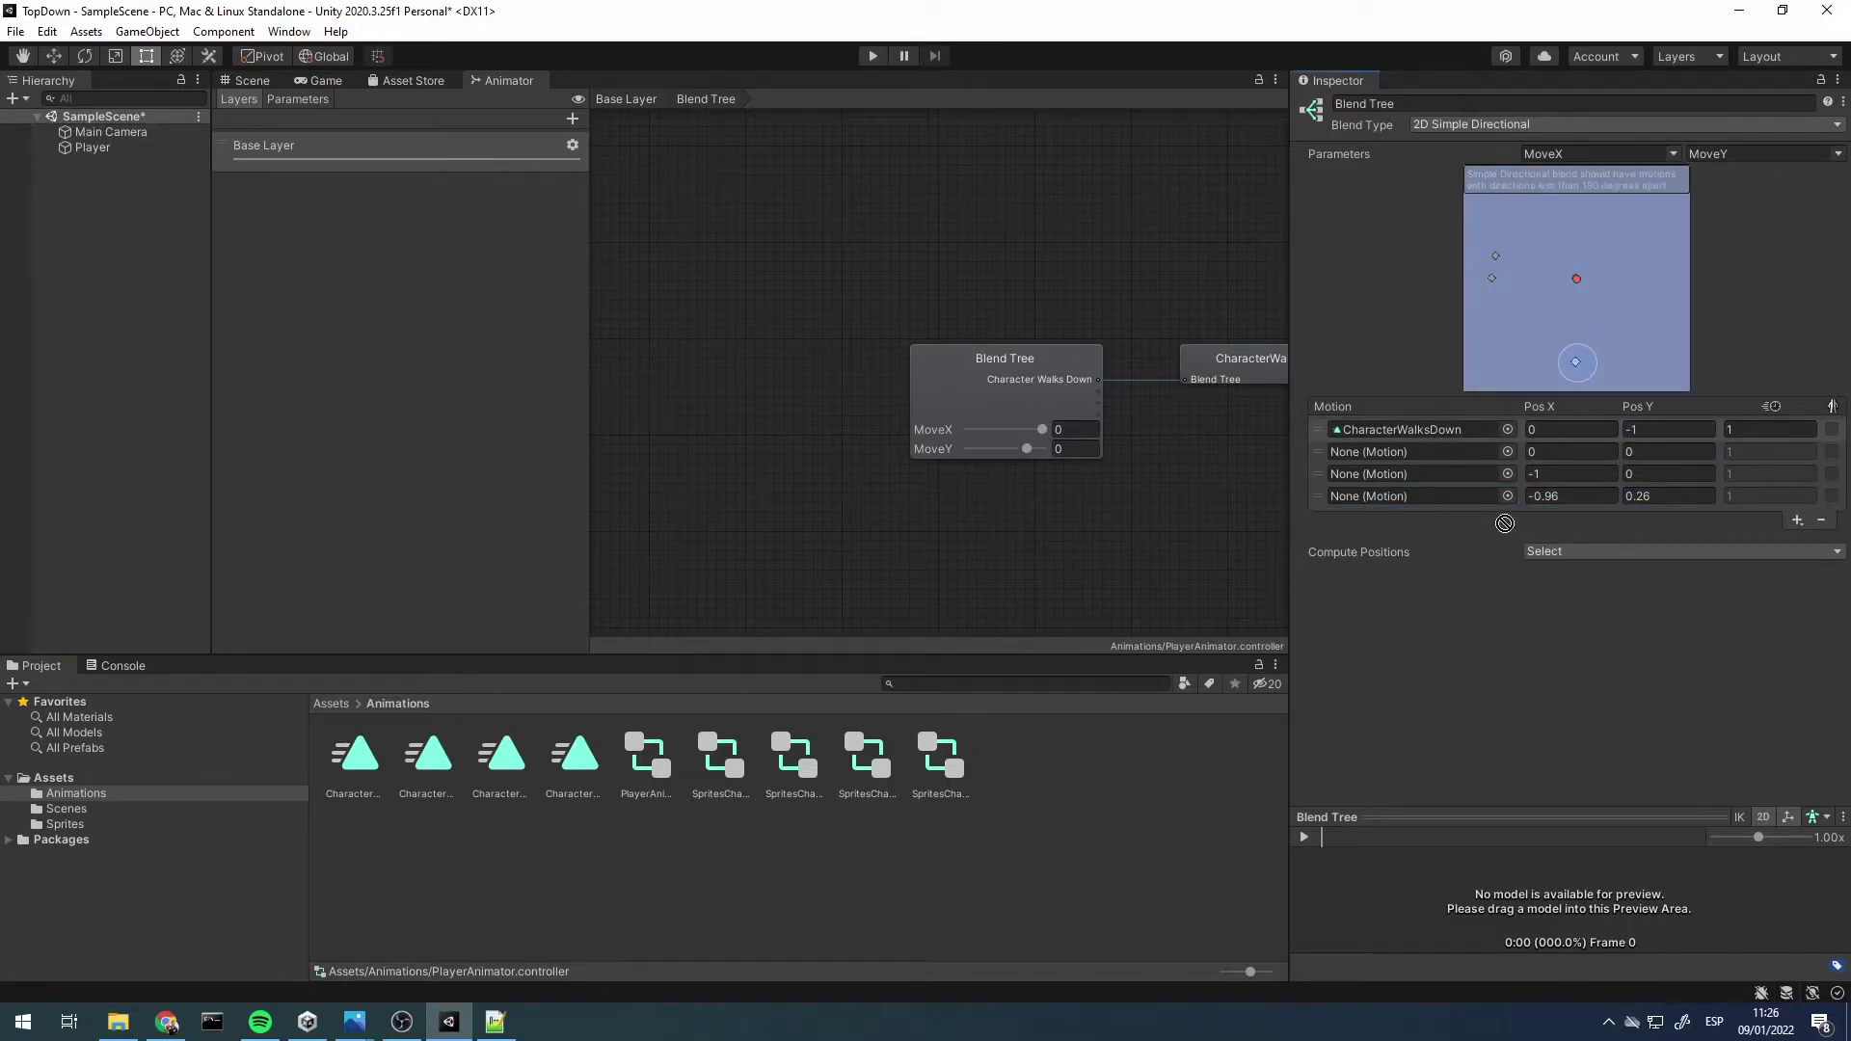
pyautogui.moveTo(435, 769); pyautogui.dragTo(1446, 454)
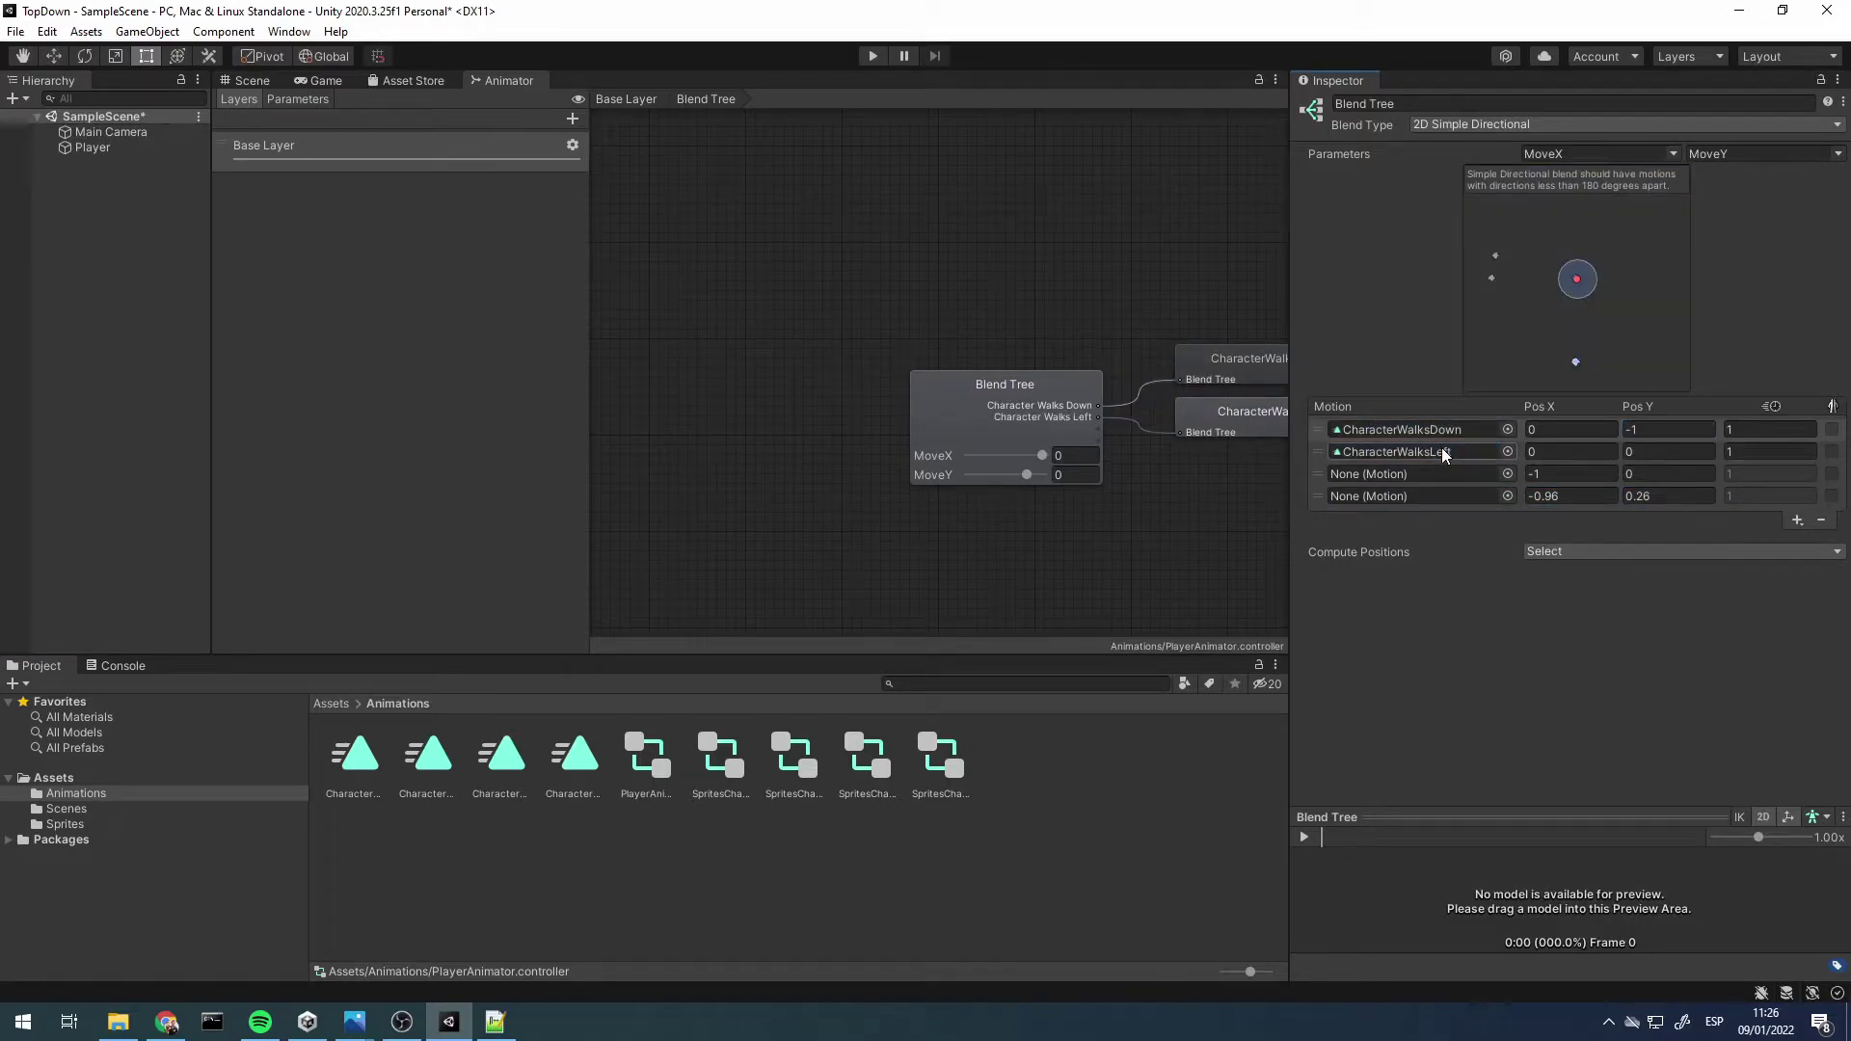
pyautogui.click(1583, 450)
pyautogui.write('-1')
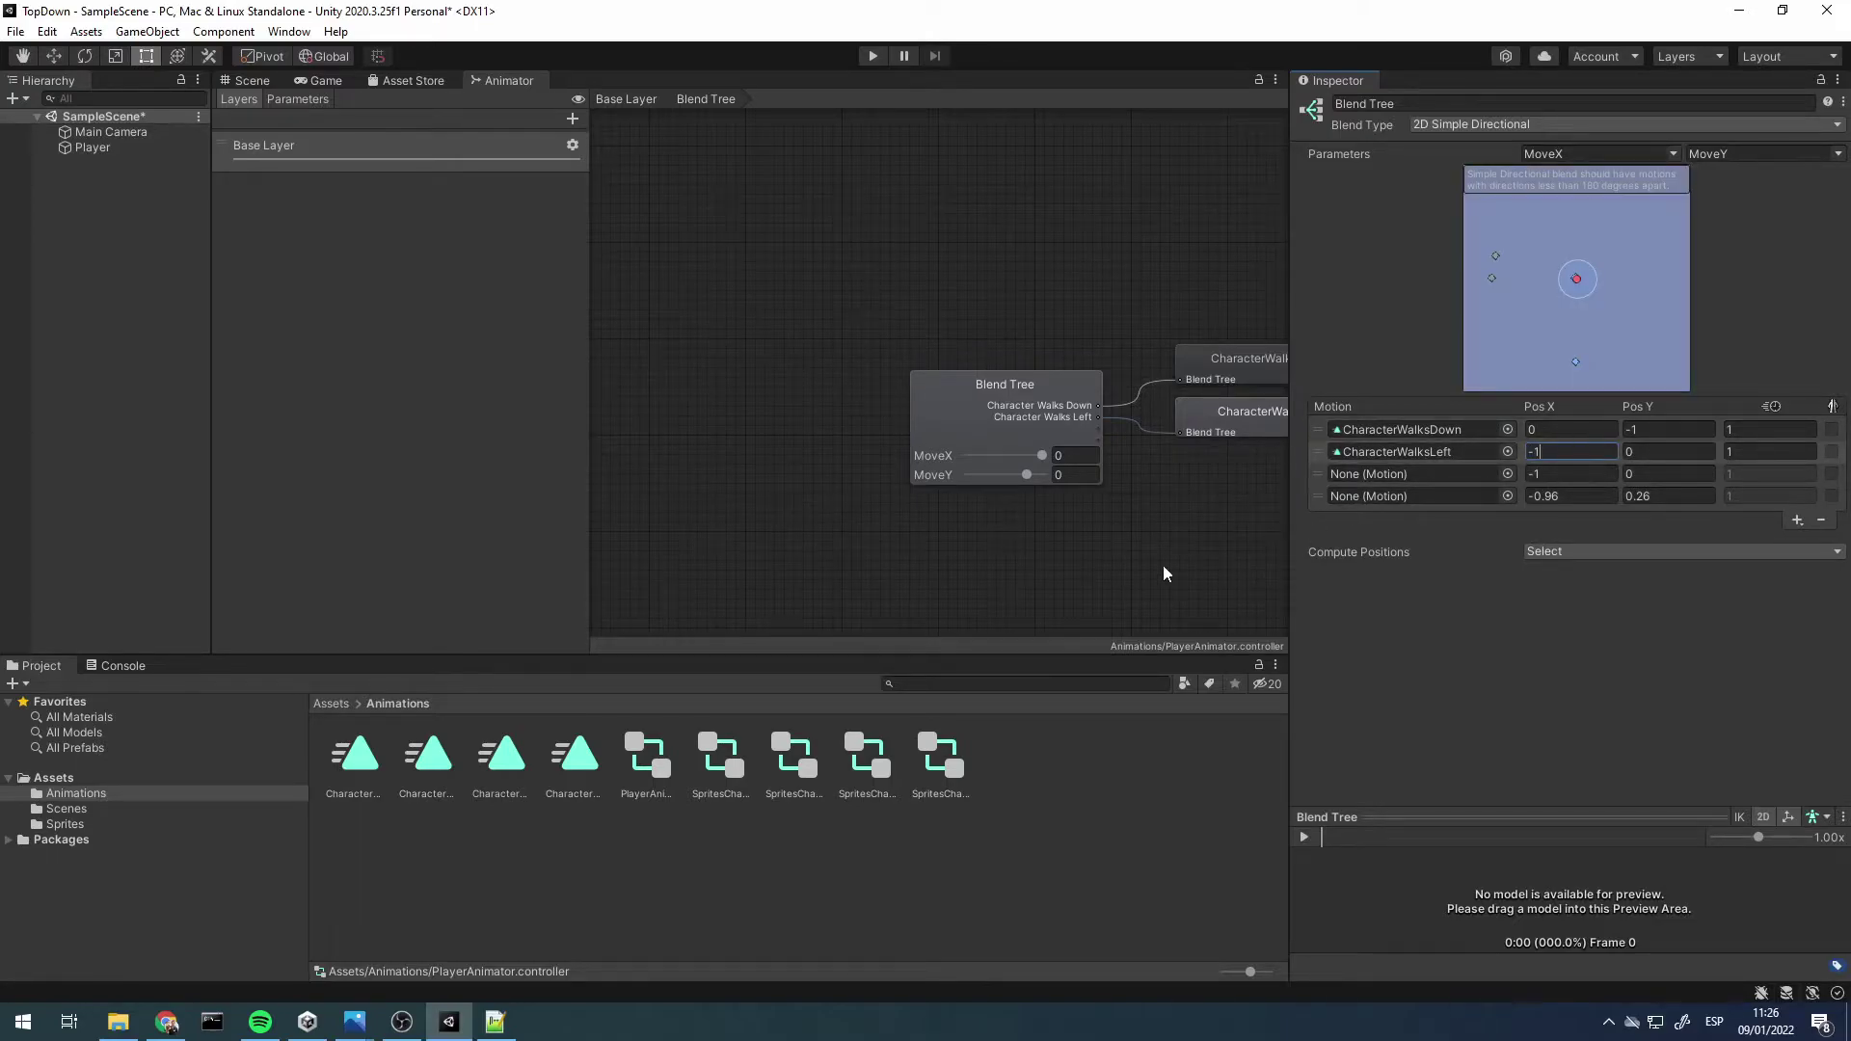
pyautogui.moveTo(501, 757); pyautogui.dragTo(1417, 473)
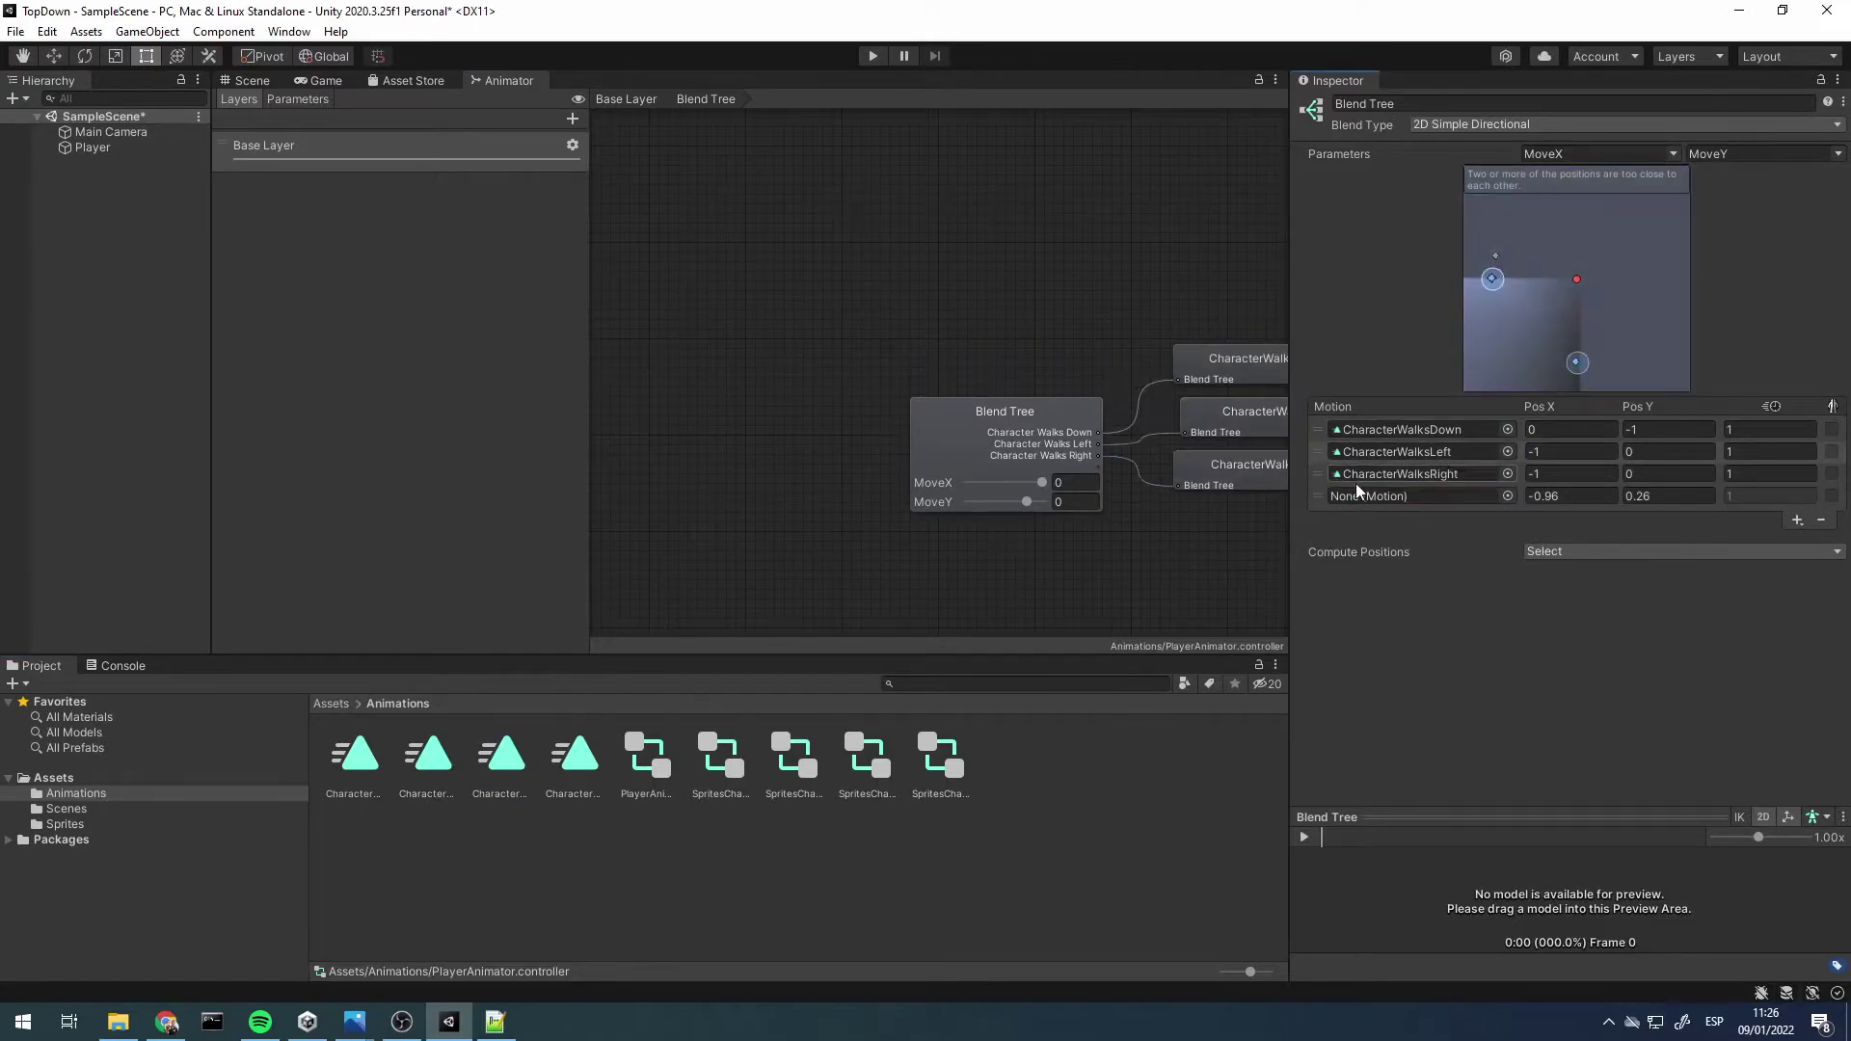
pyautogui.click(1577, 471)
pyautogui.write('1')
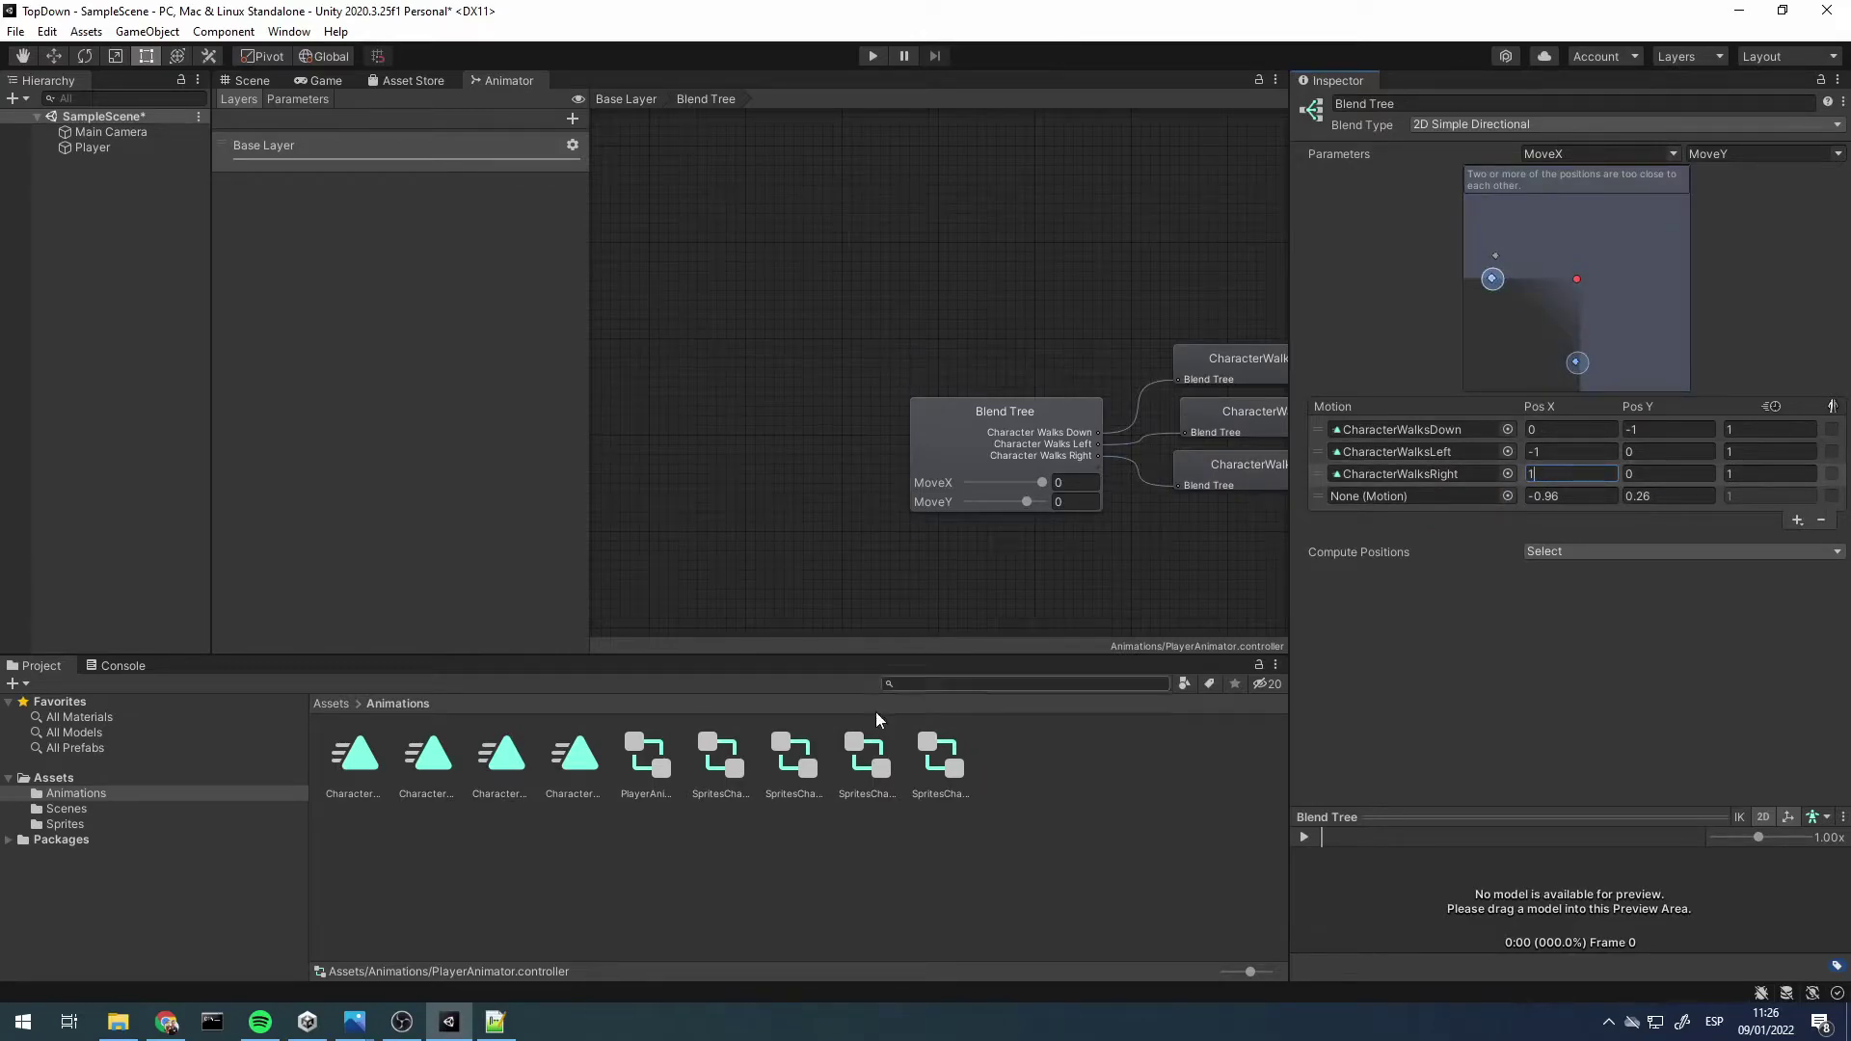
pyautogui.moveTo(577, 757); pyautogui.dragTo(1397, 497)
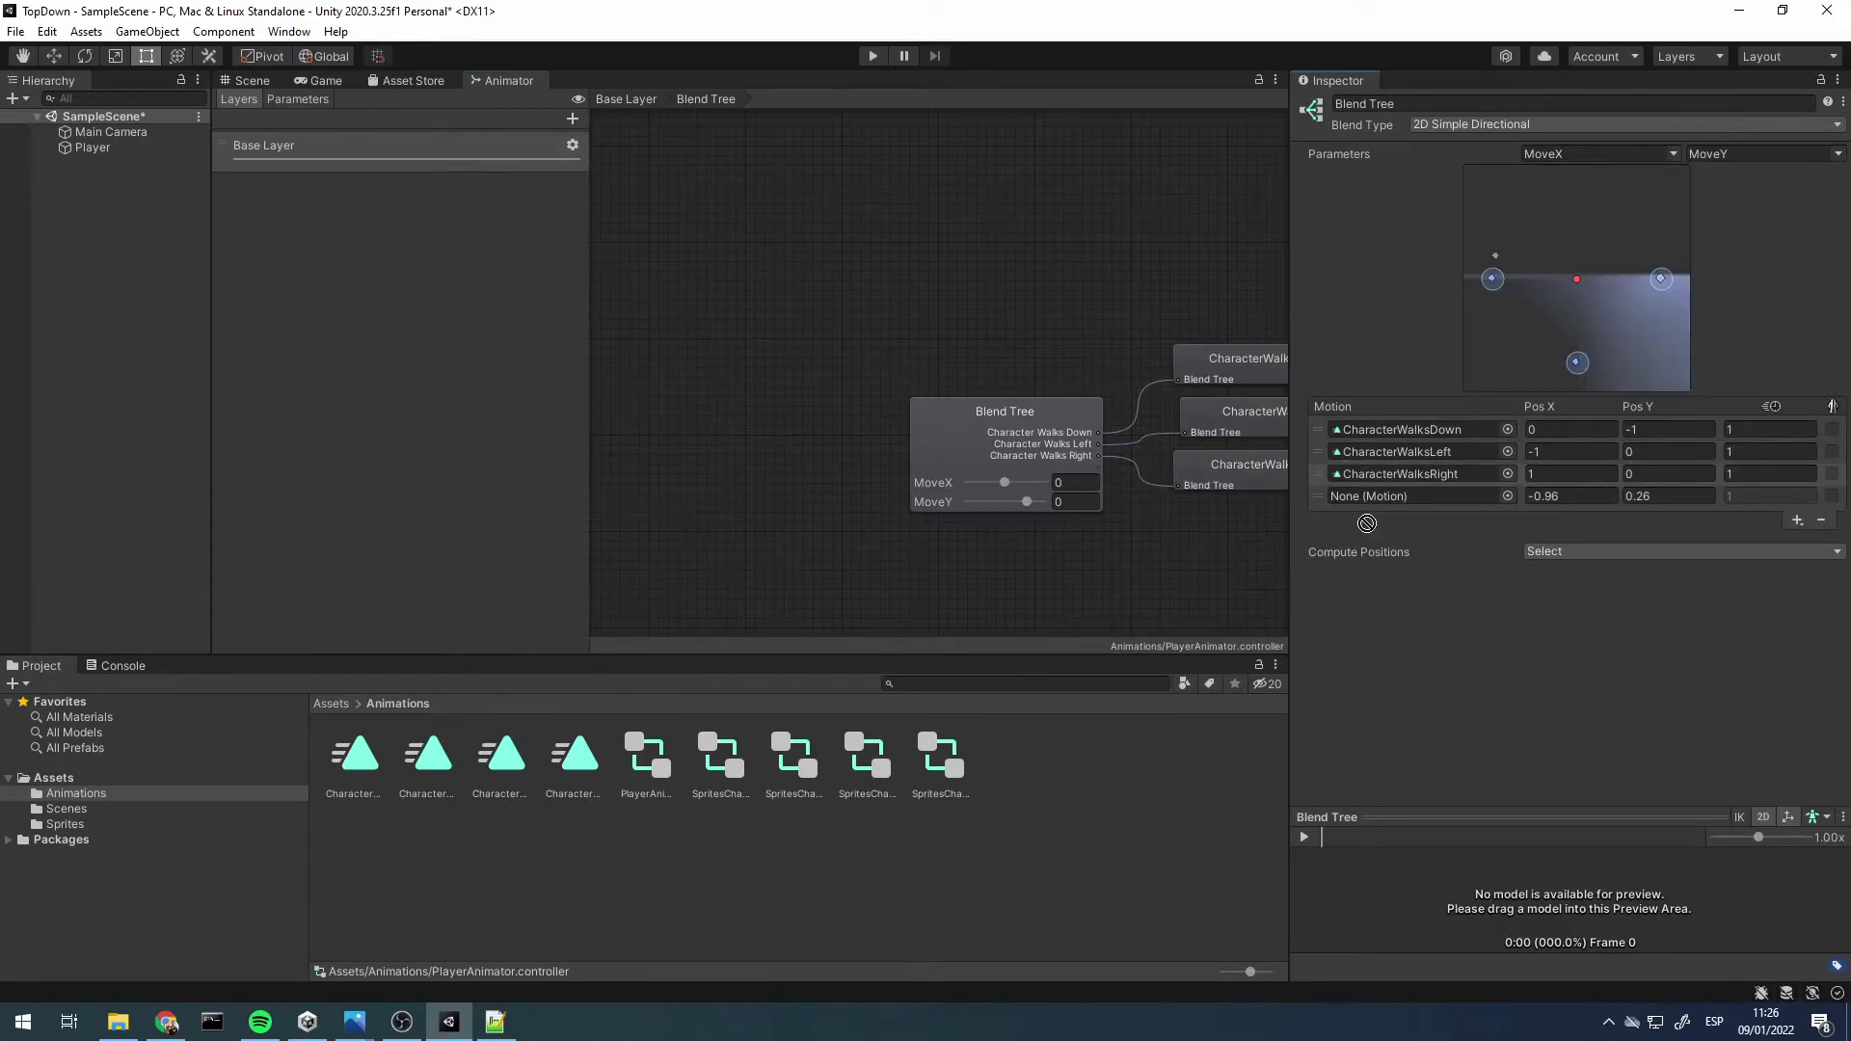
pyautogui.click(1583, 495)
pyautogui.write('0')
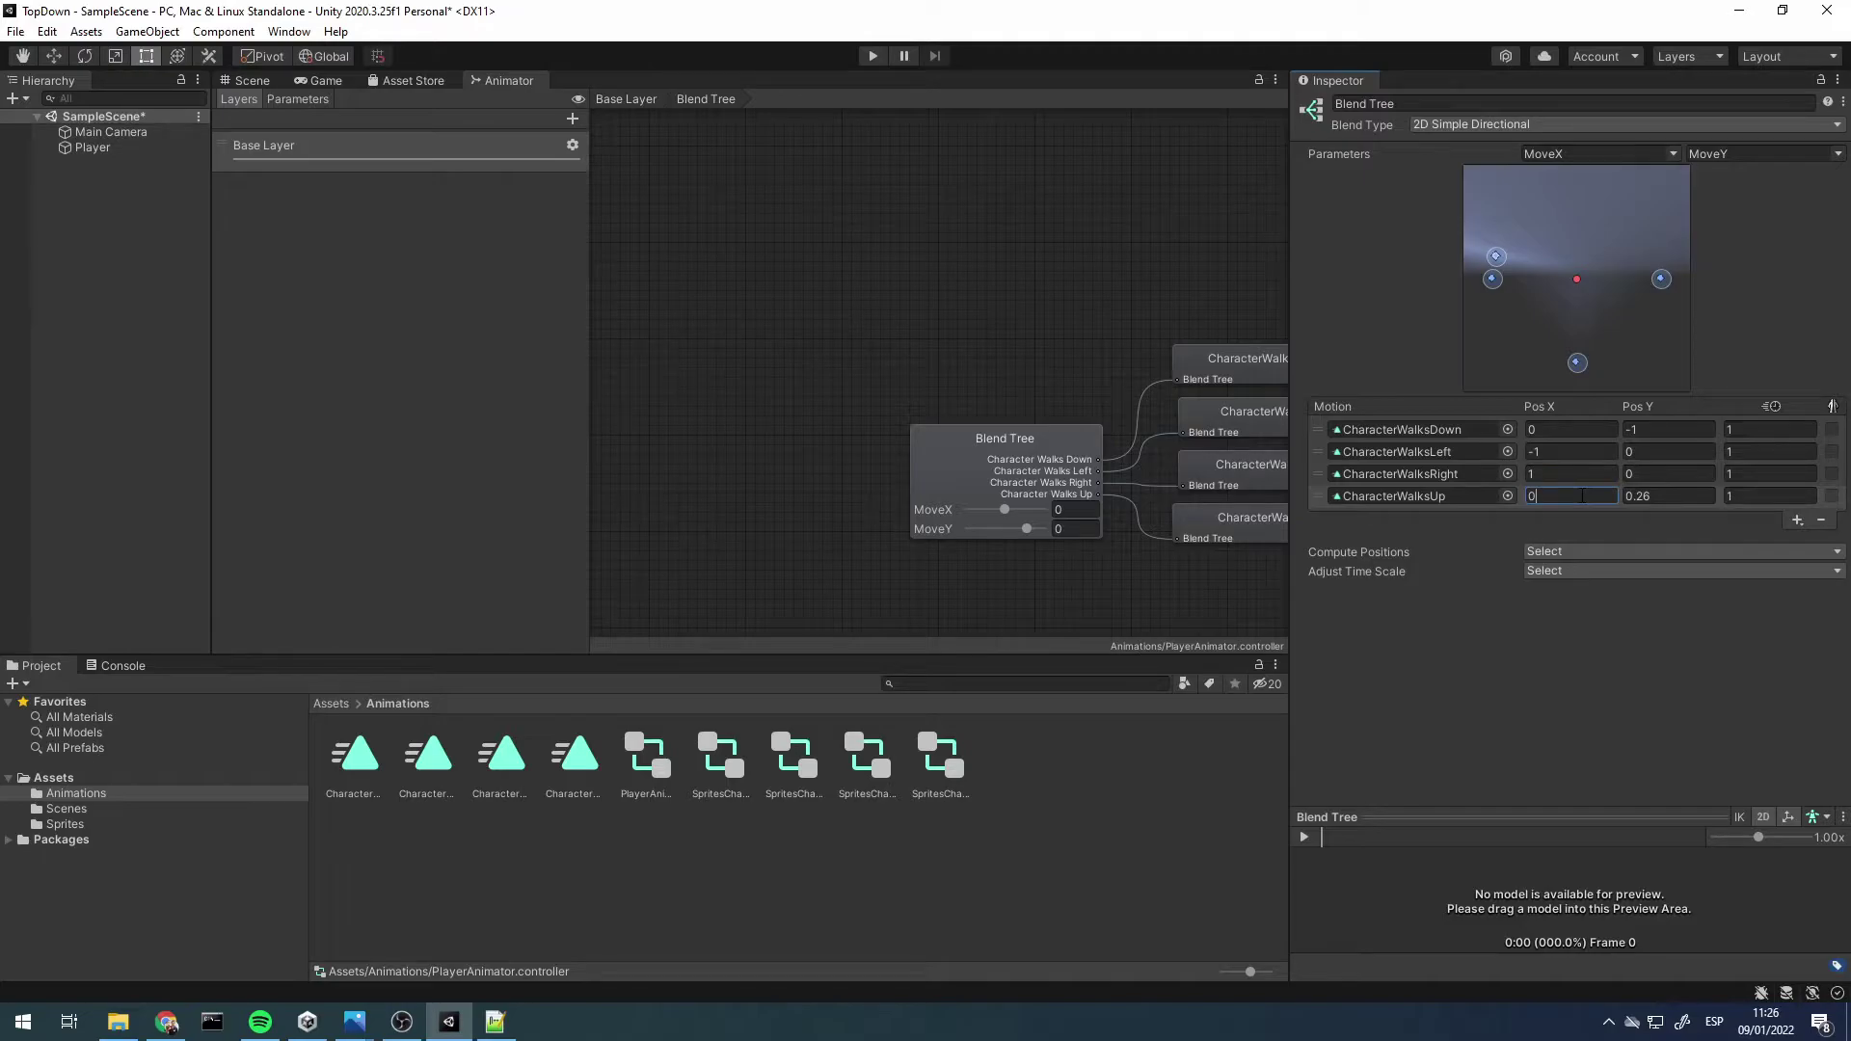
pyautogui.press('Tab')
pyautogui.write('1')
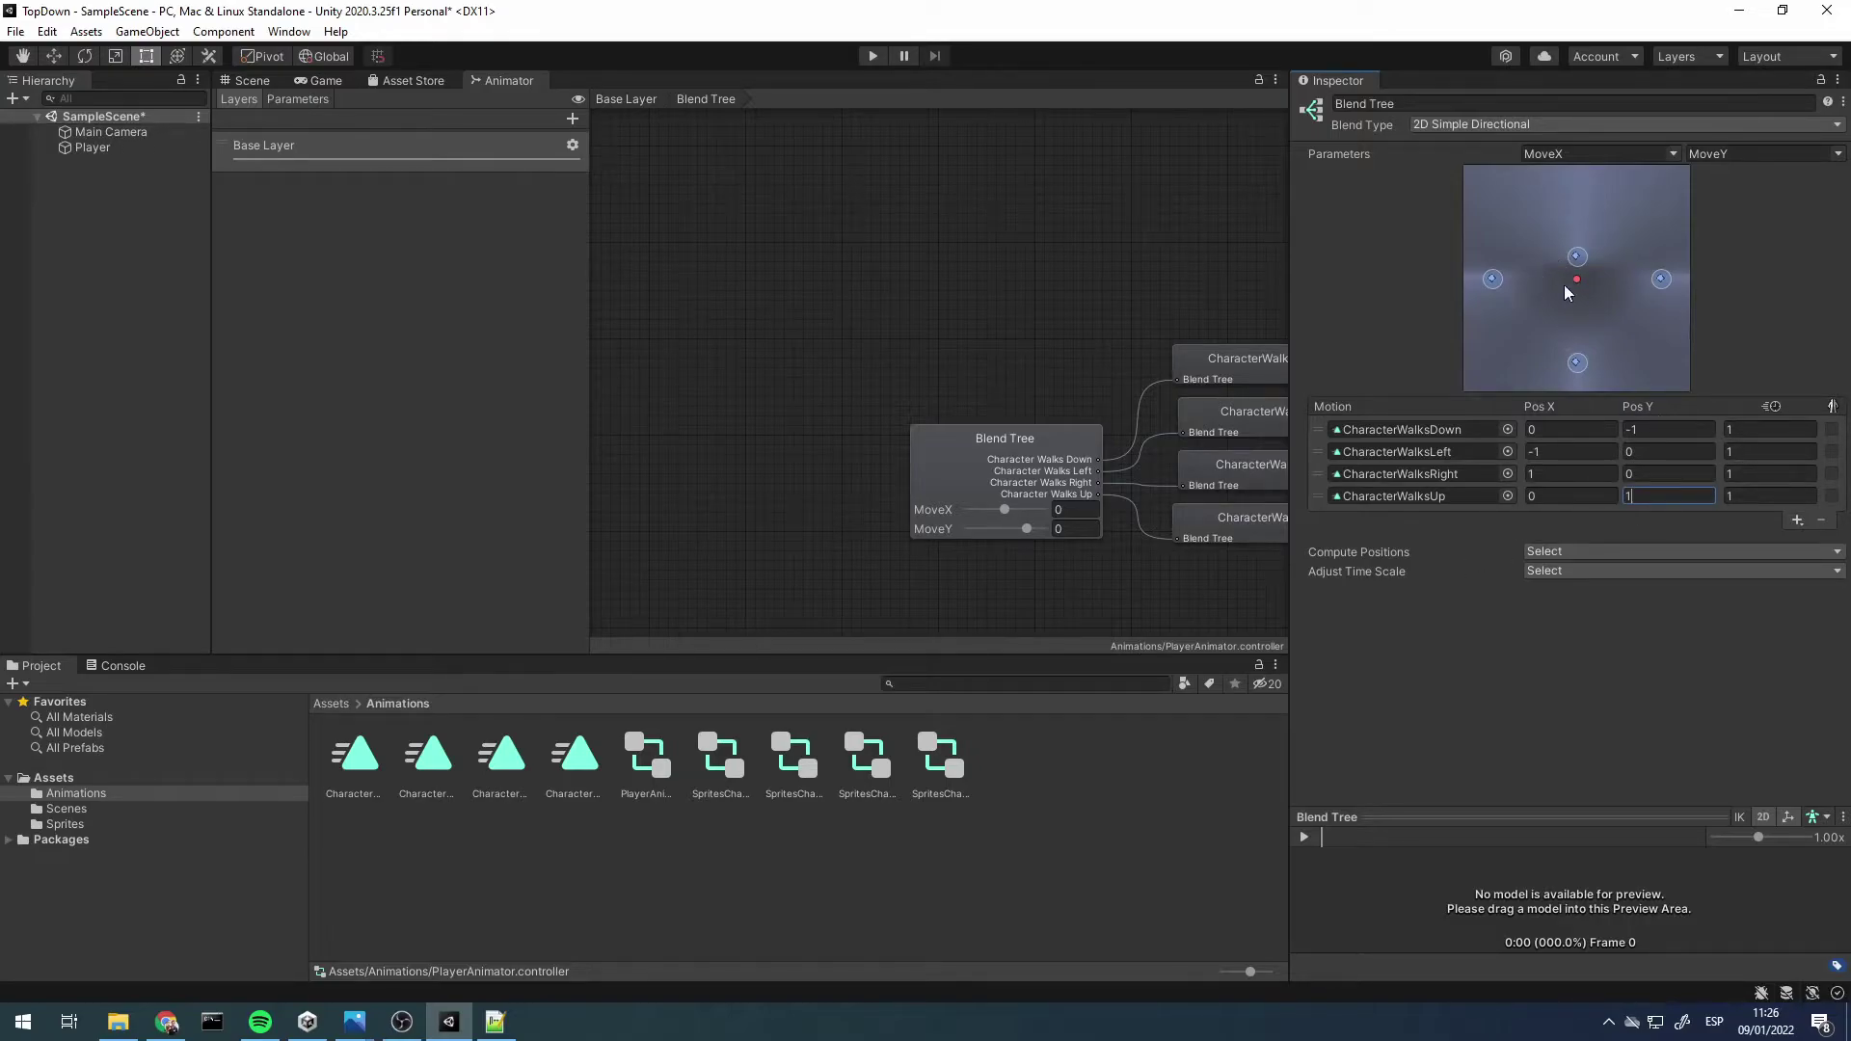
# Drag the blend position around the diagram to test the right, down and left walks
pyautogui.moveTo(1578, 278); pyautogui.dragTo(1674, 286)
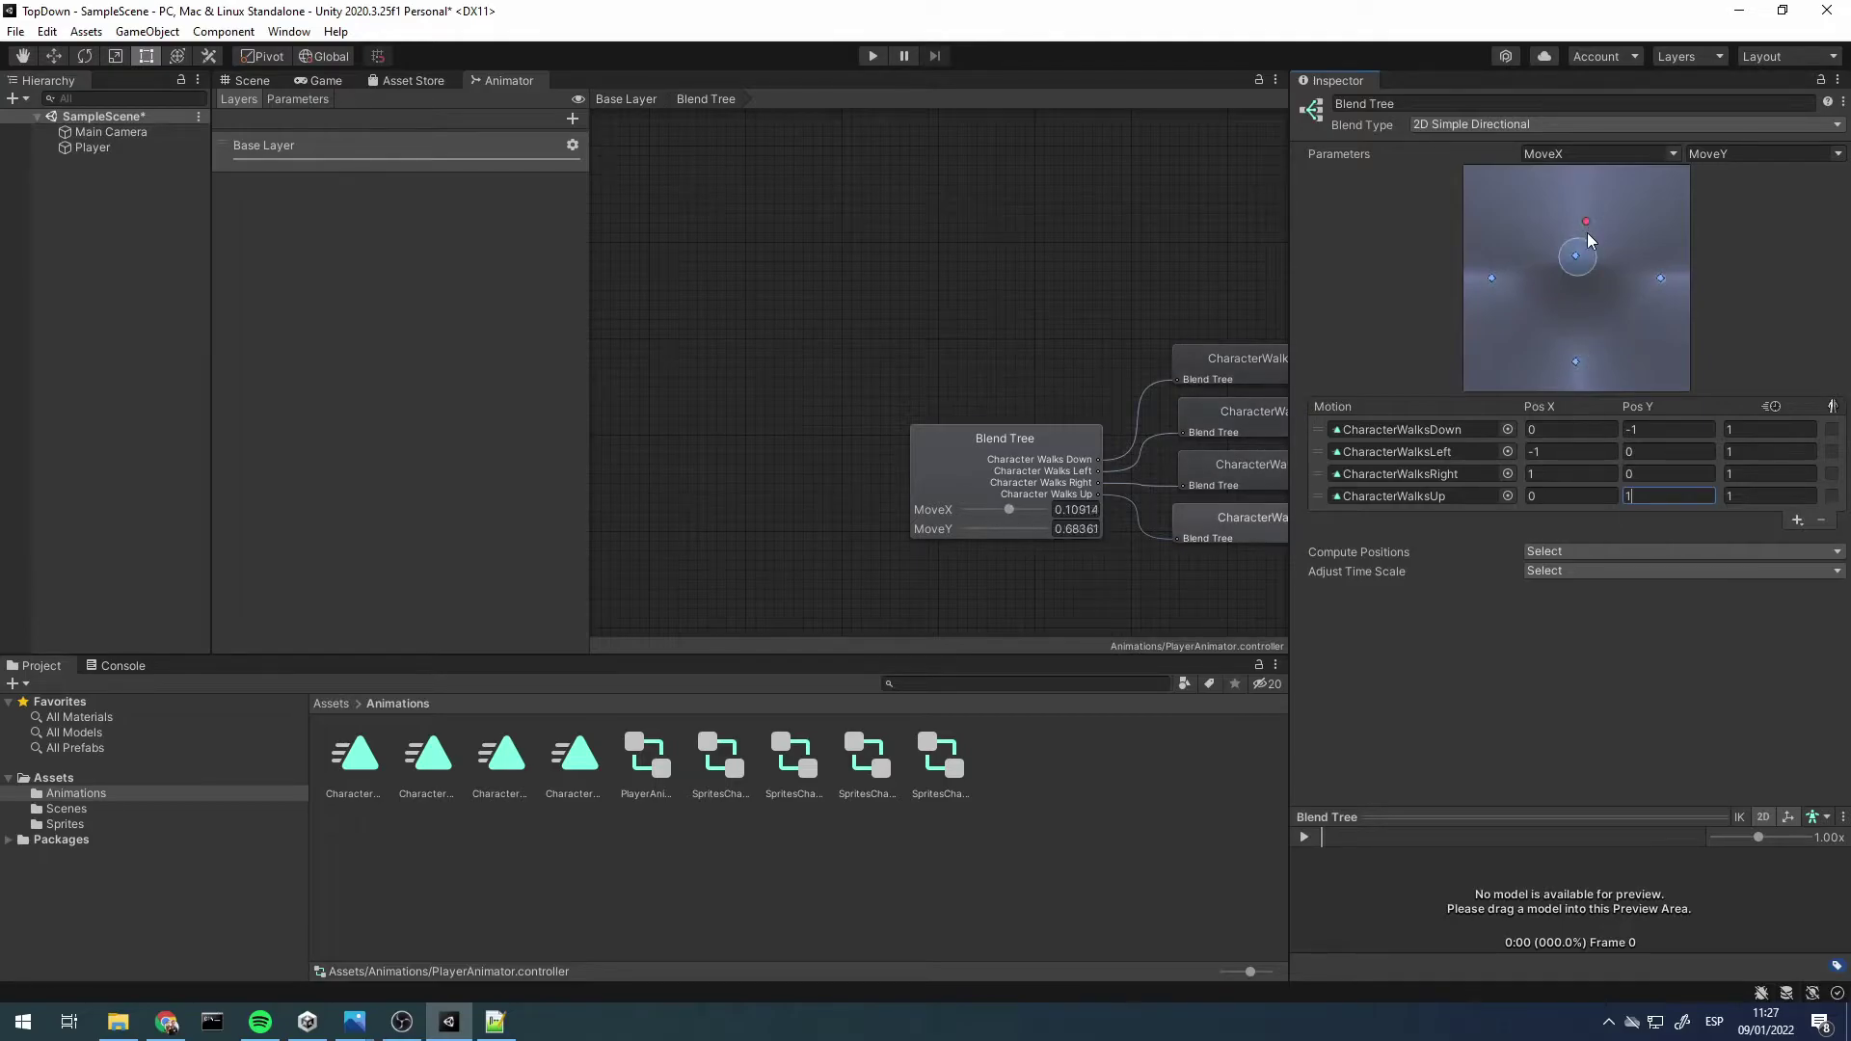
pyautogui.moveTo(1674, 286)
pyautogui.mouseDown()
pyautogui.moveTo(1577, 341)
pyautogui.moveTo(1577, 208)
pyautogui.mouseUp()
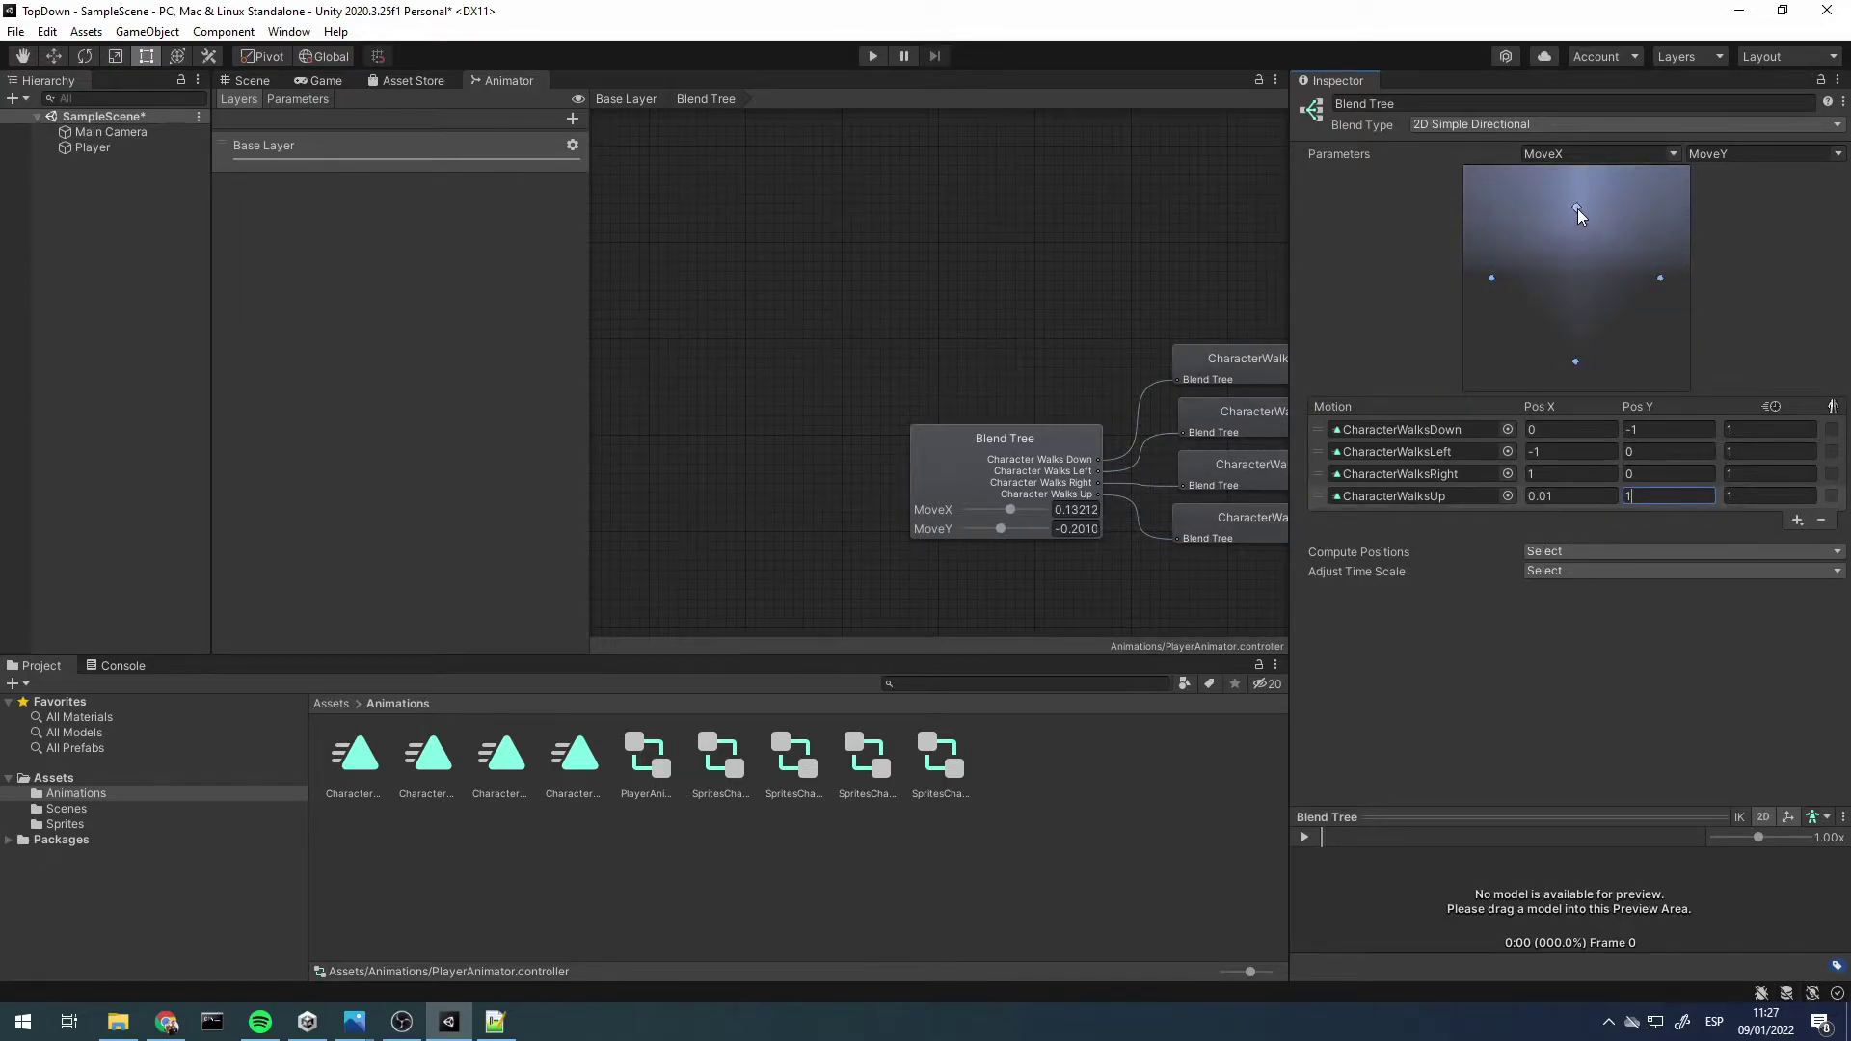
pyautogui.moveTo(1588, 295)
pyautogui.mouseDown()
pyautogui.moveTo(1504, 266)
pyautogui.moveTo(1587, 274)
pyautogui.moveTo(1577, 292)
pyautogui.mouseUp()
pyautogui.moveTo(1005, 509); pyautogui.dragTo(1002, 528)
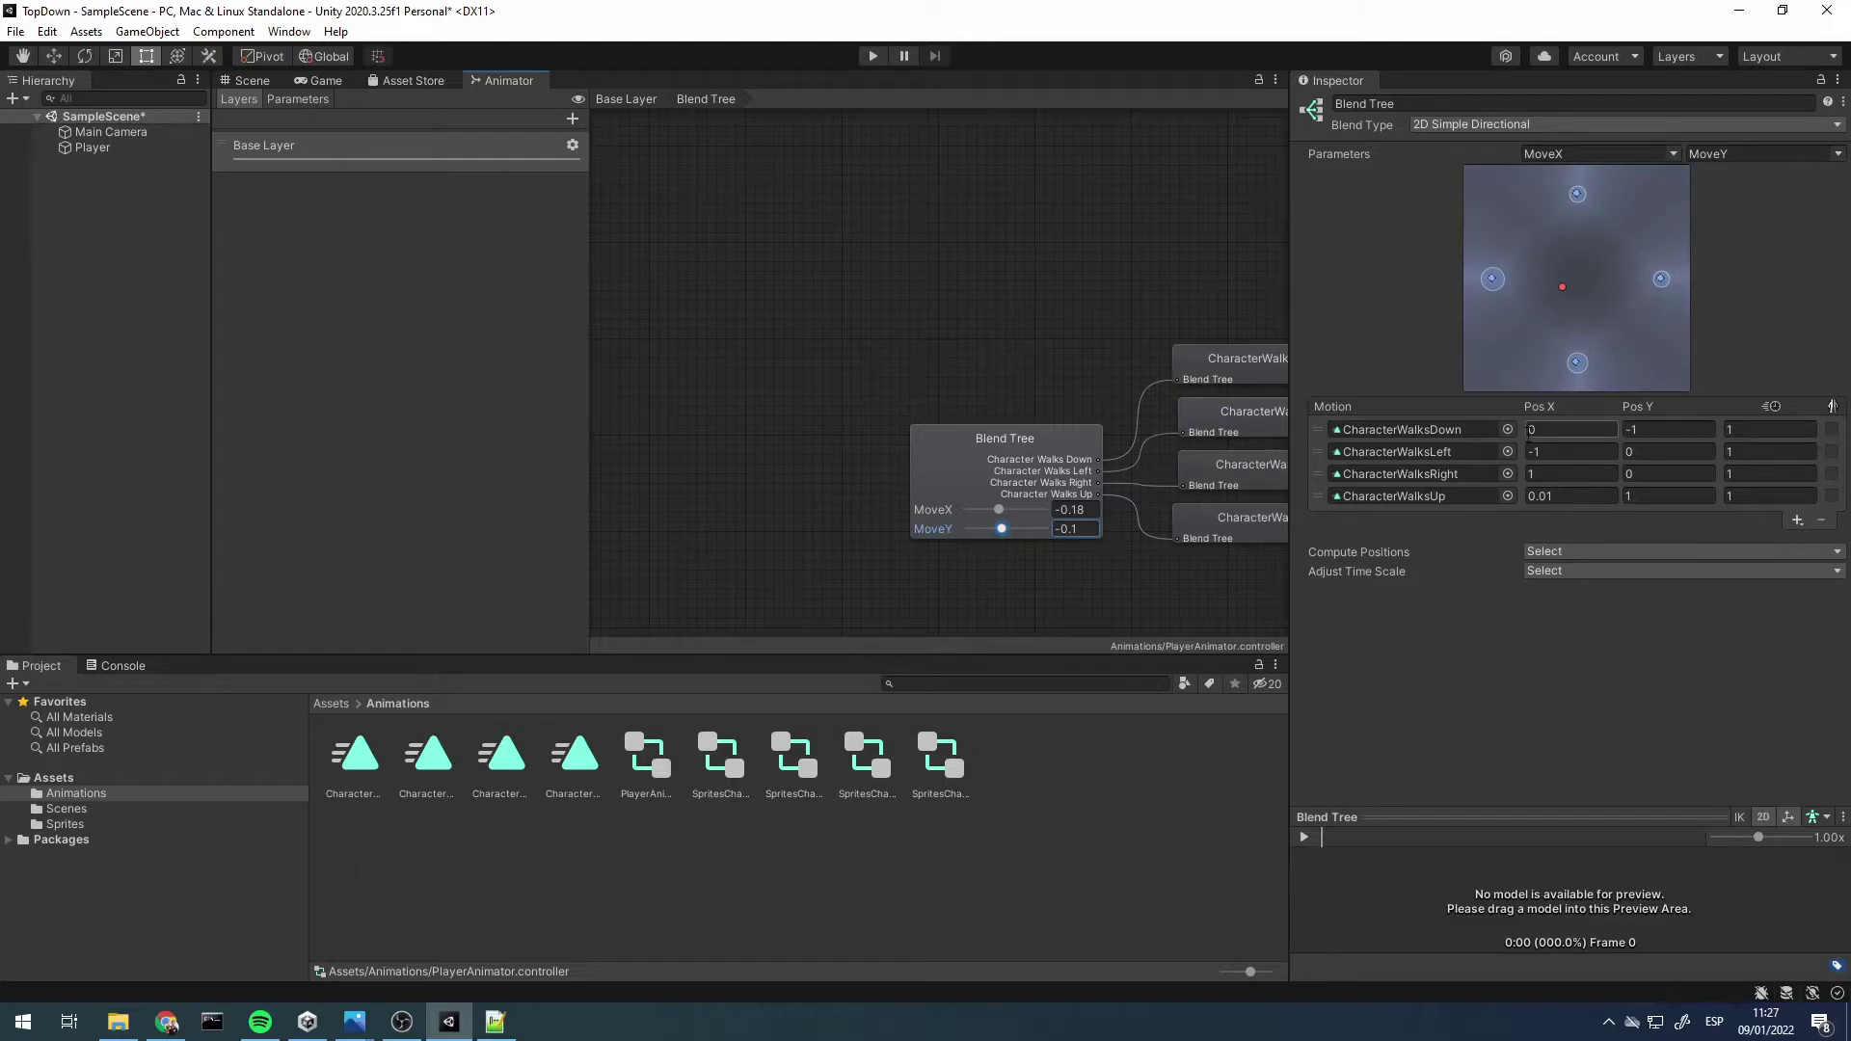
# Set CharacterWalksUp Pos X to 0.01, enlarge the preview pane, and recheck the blend
pyautogui.click(1568, 497)
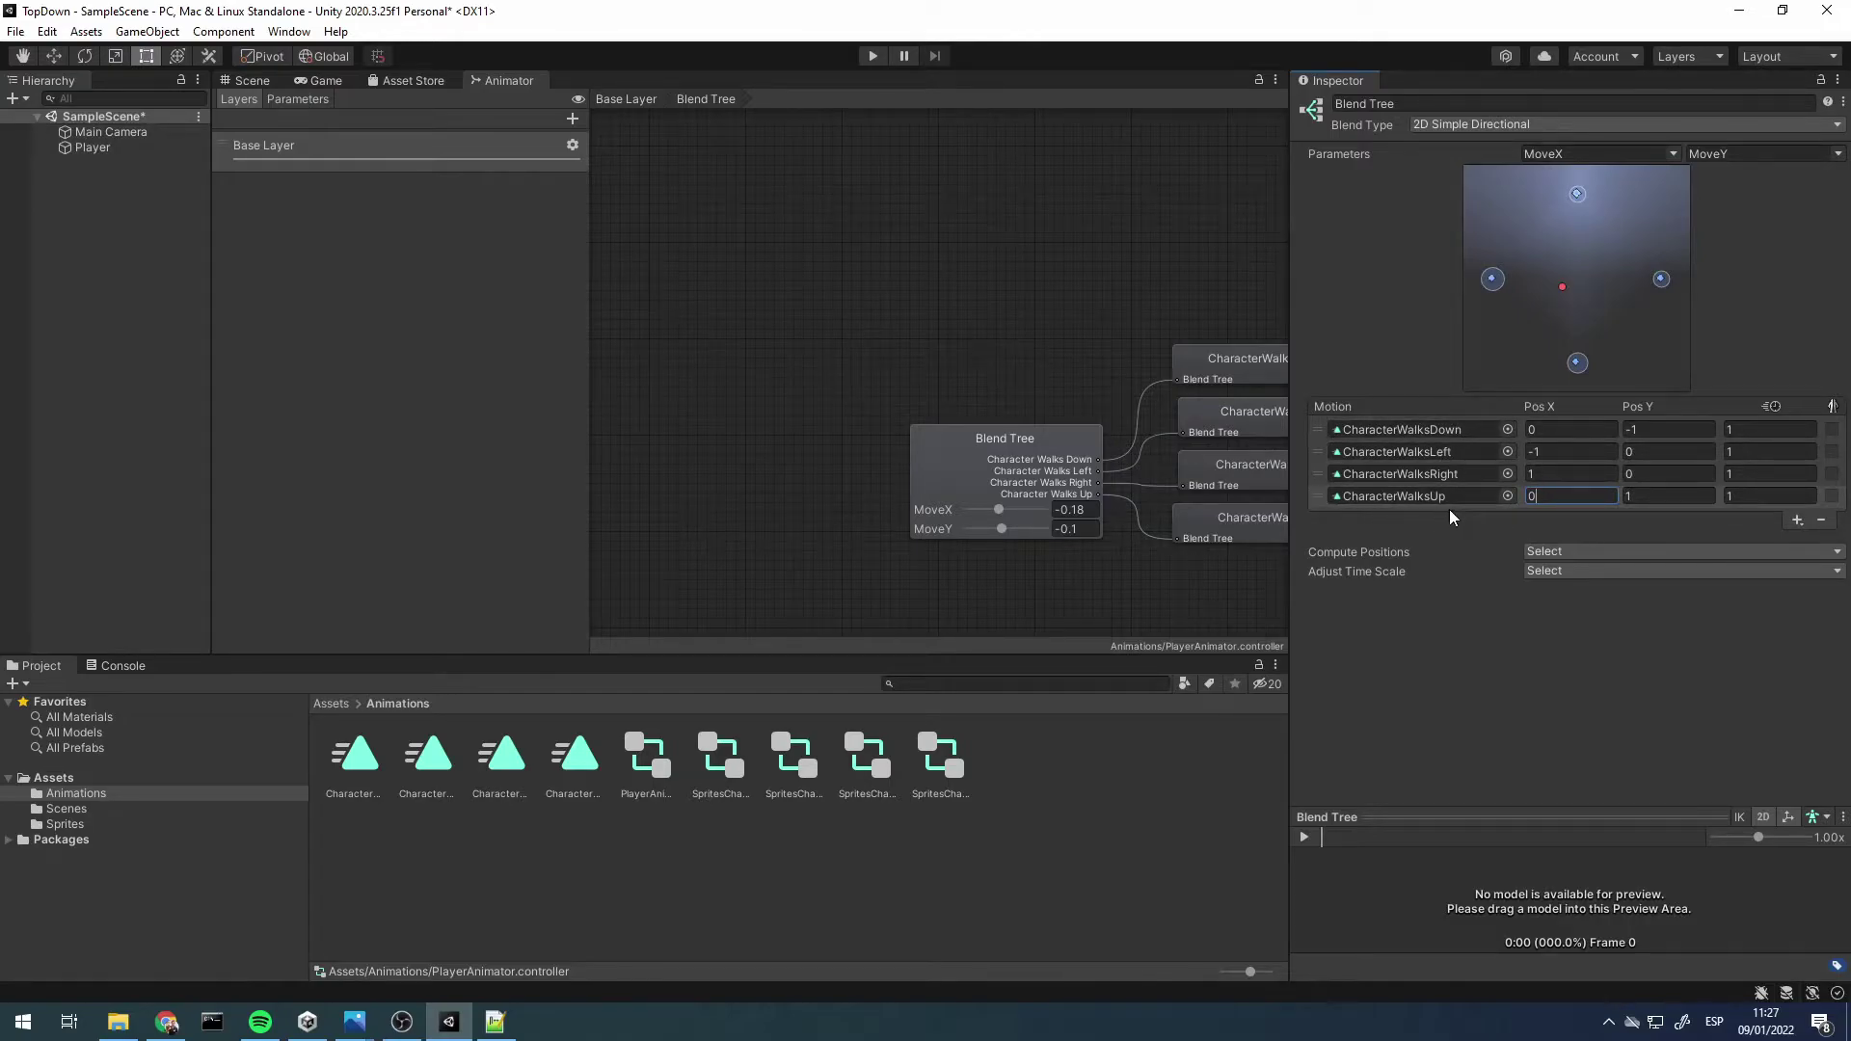
pyautogui.moveTo(1567, 298)
pyautogui.mouseDown()
pyautogui.moveTo(1509, 281)
pyautogui.moveTo(1633, 353)
pyautogui.moveTo(1526, 232)
pyautogui.mouseUp()
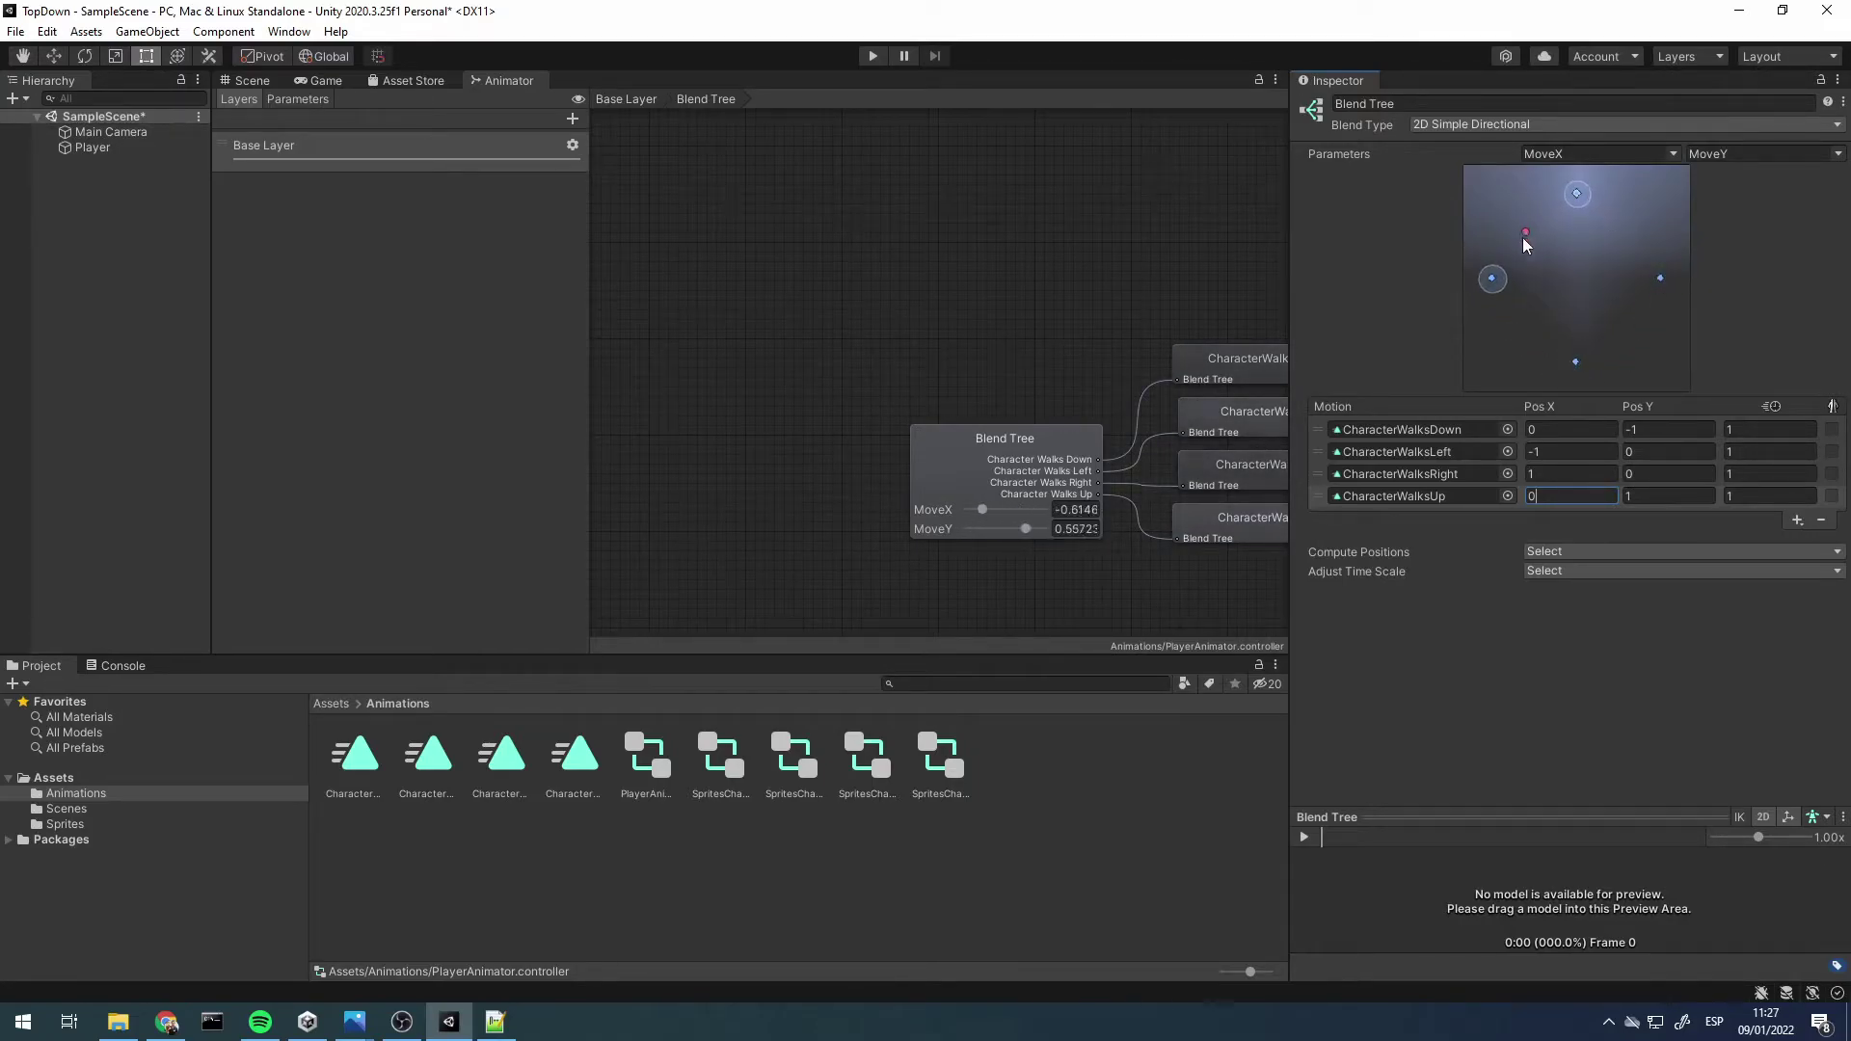
pyautogui.moveTo(1368, 815); pyautogui.dragTo(1372, 642)
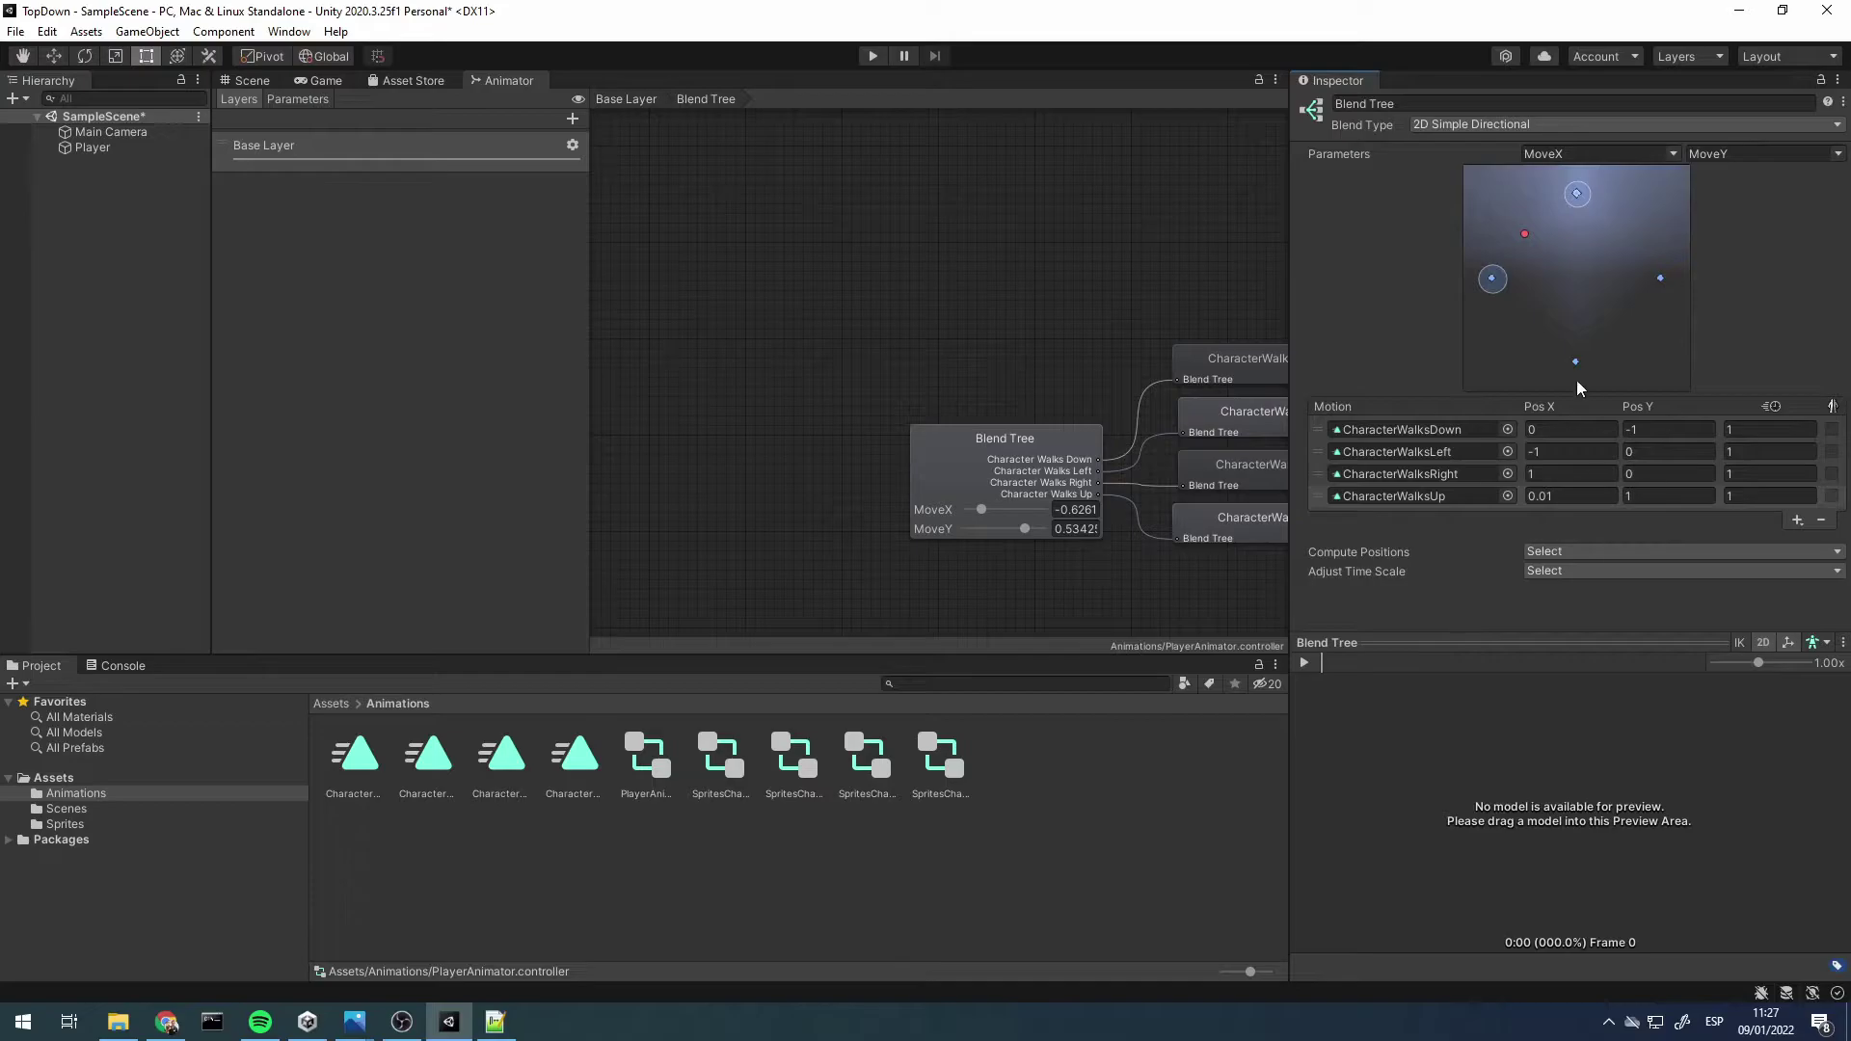
pyautogui.moveTo(1520, 233)
pyautogui.mouseDown()
pyautogui.moveTo(1634, 386)
pyautogui.moveTo(1593, 261)
pyautogui.mouseUp()
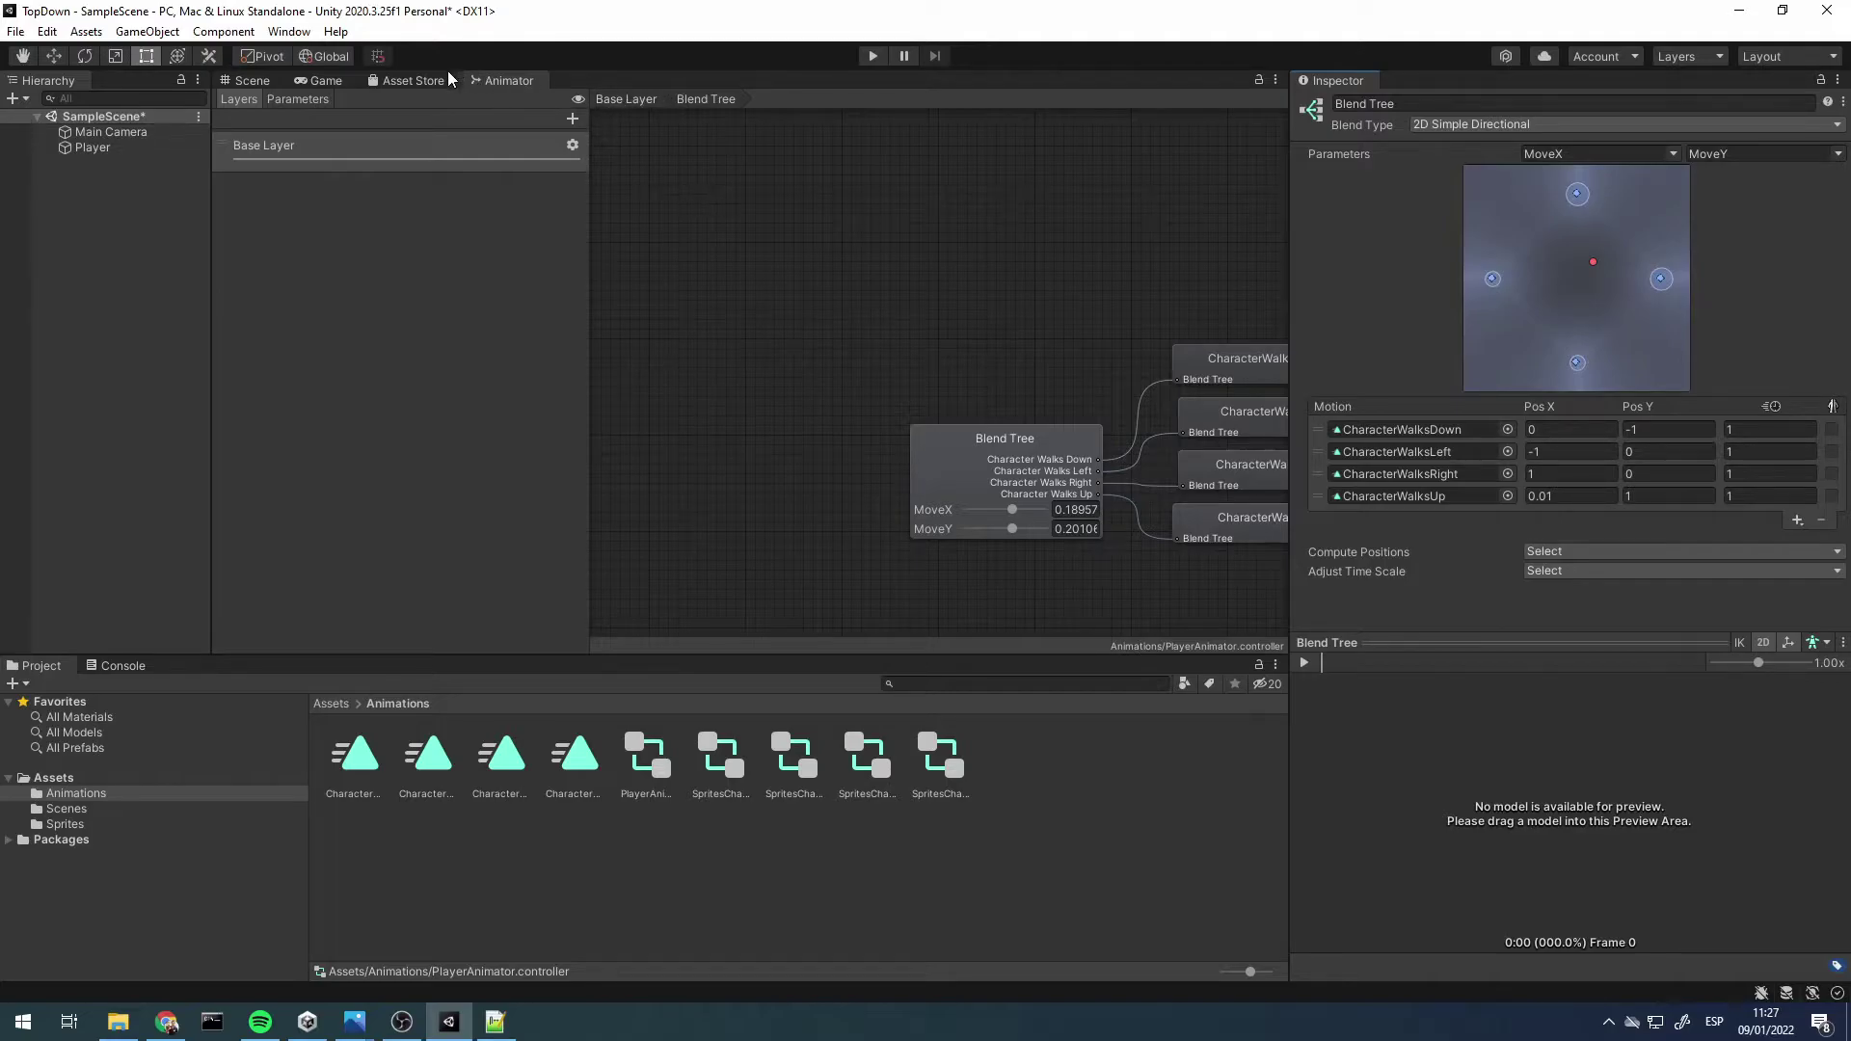
# Nudge the Entry node in the Base Layer graph, then run the game in the Game view
pyautogui.click(619, 98)
pyautogui.click(701, 302)
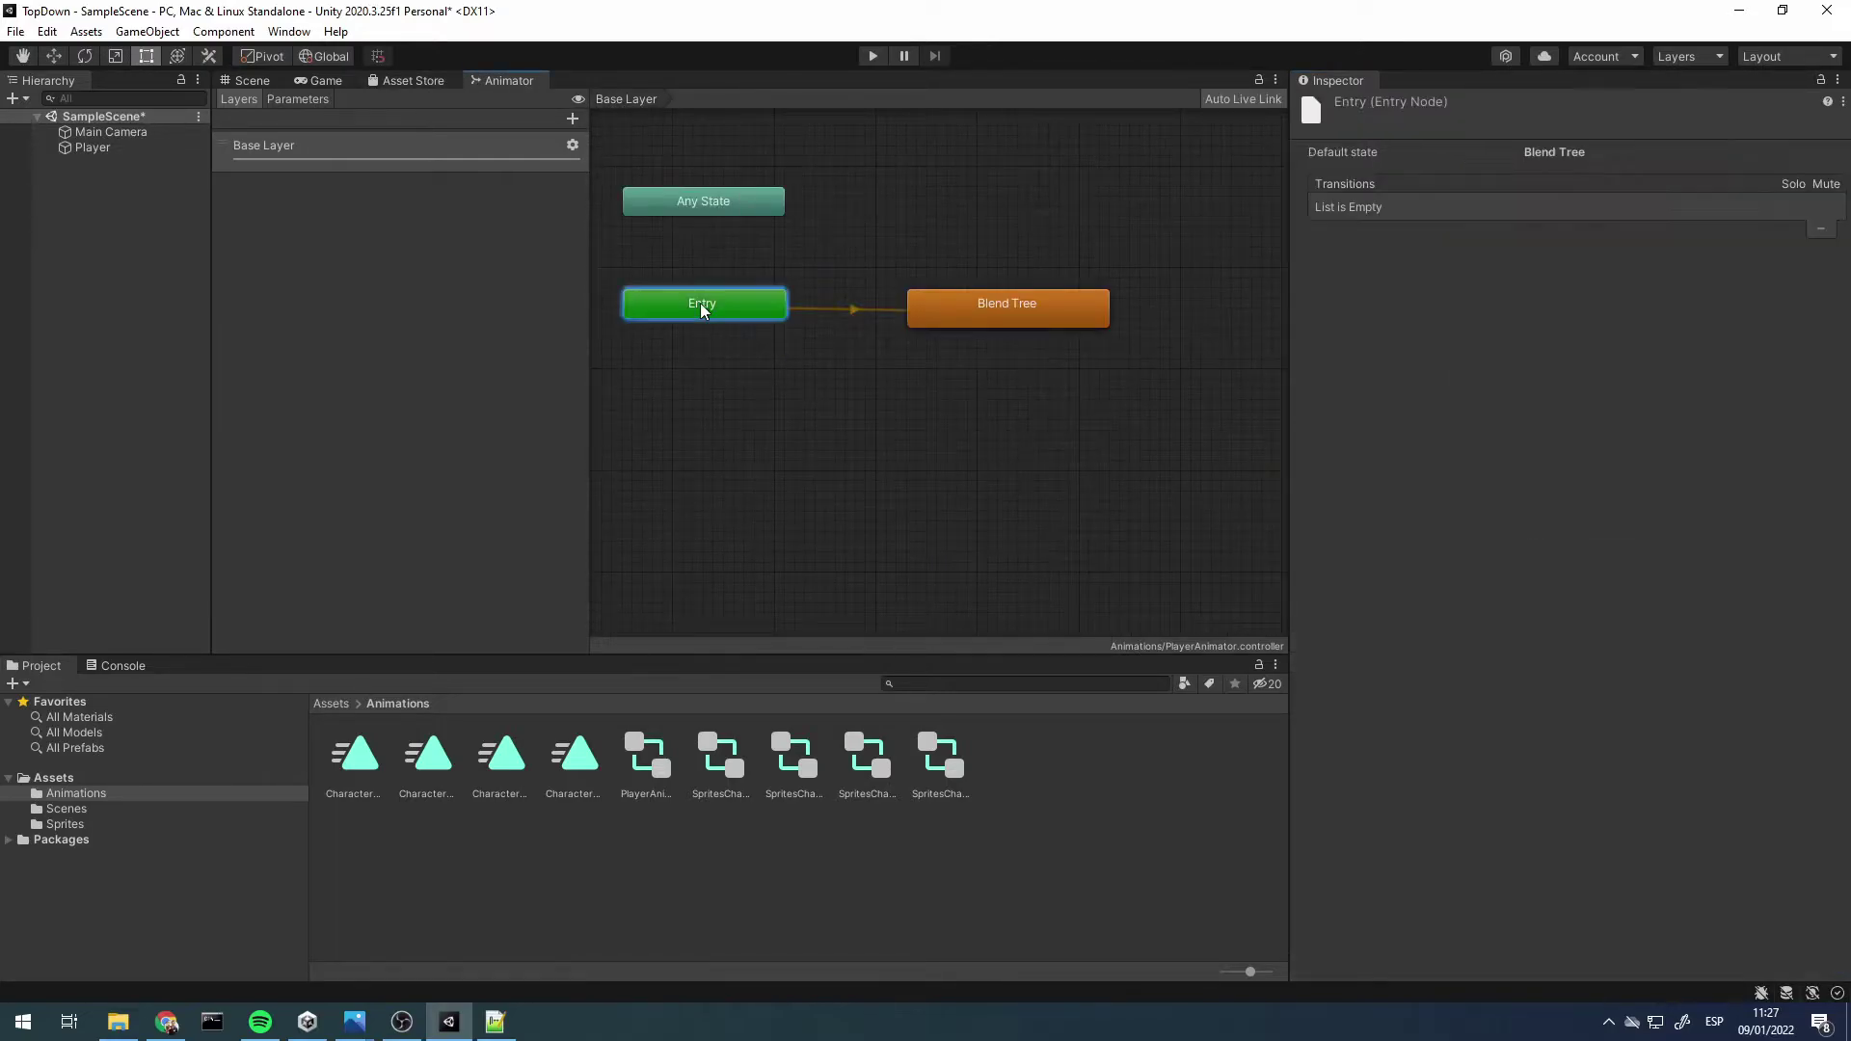
pyautogui.click(1020, 308)
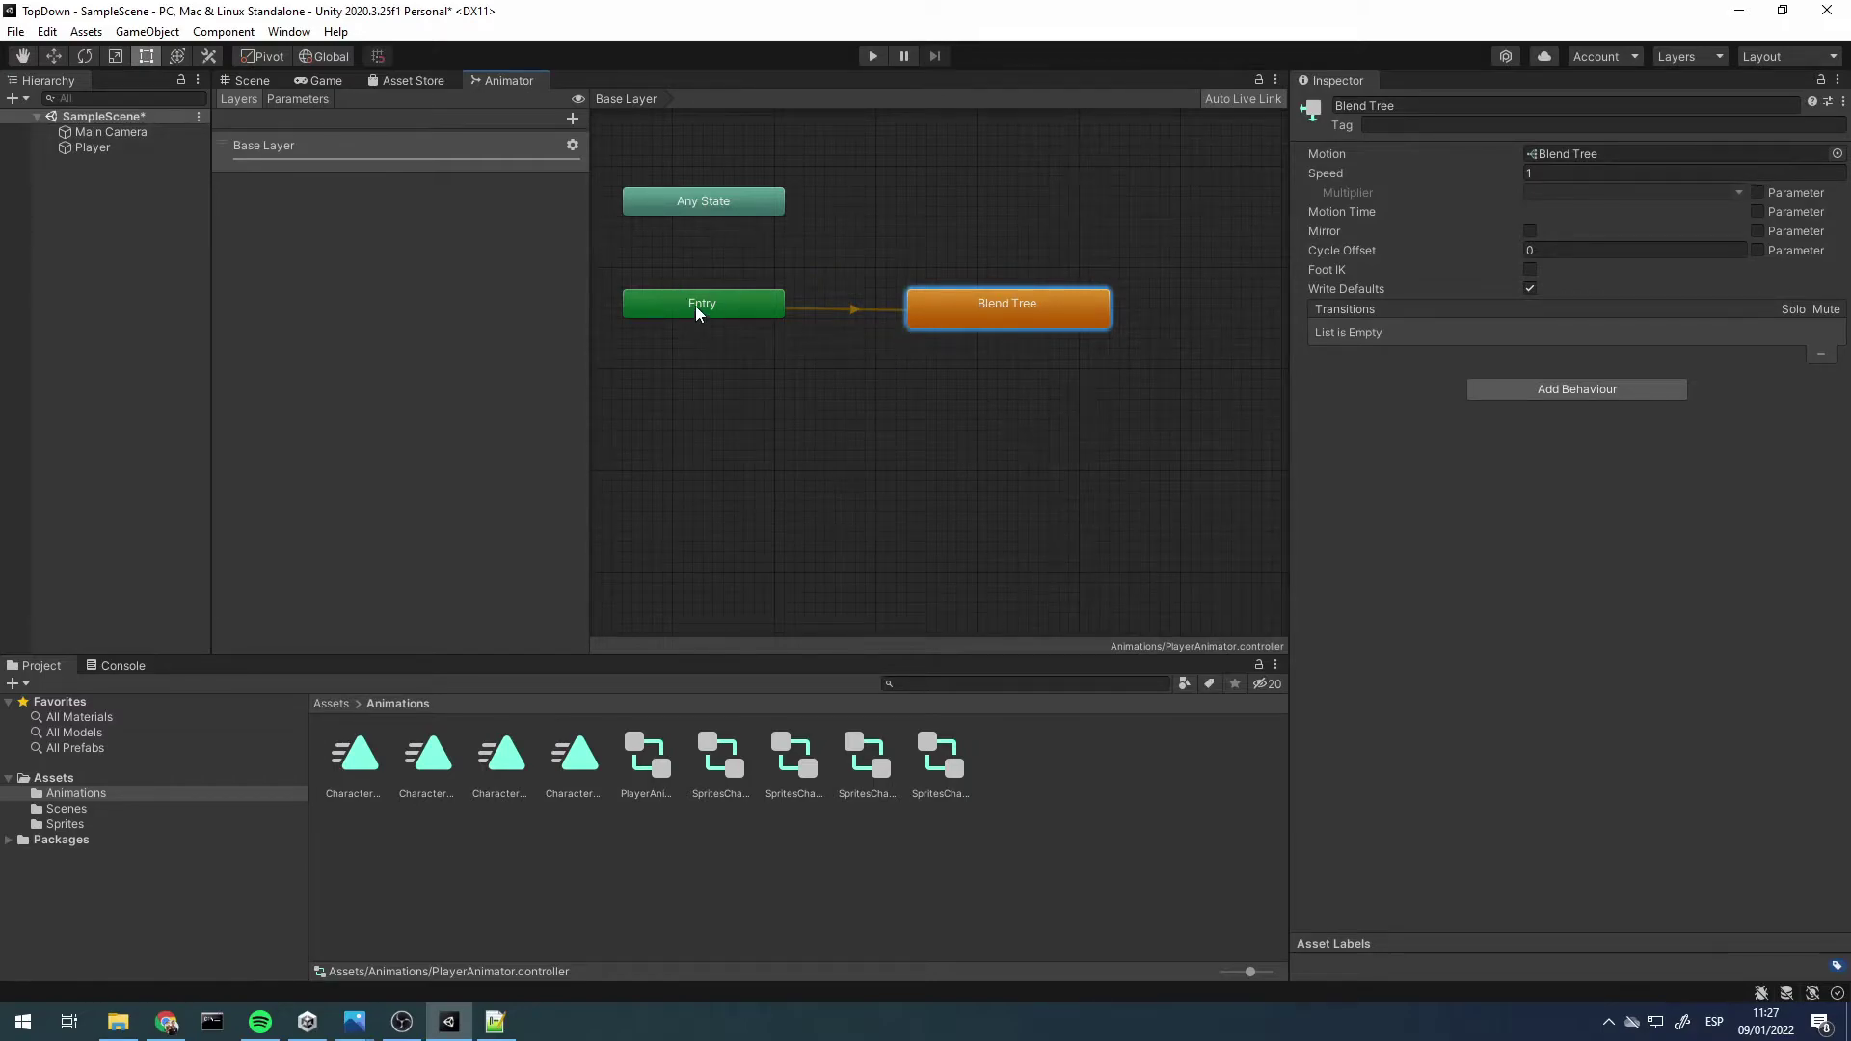
pyautogui.moveTo(697, 304); pyautogui.dragTo(687, 318)
pyautogui.click(320, 80)
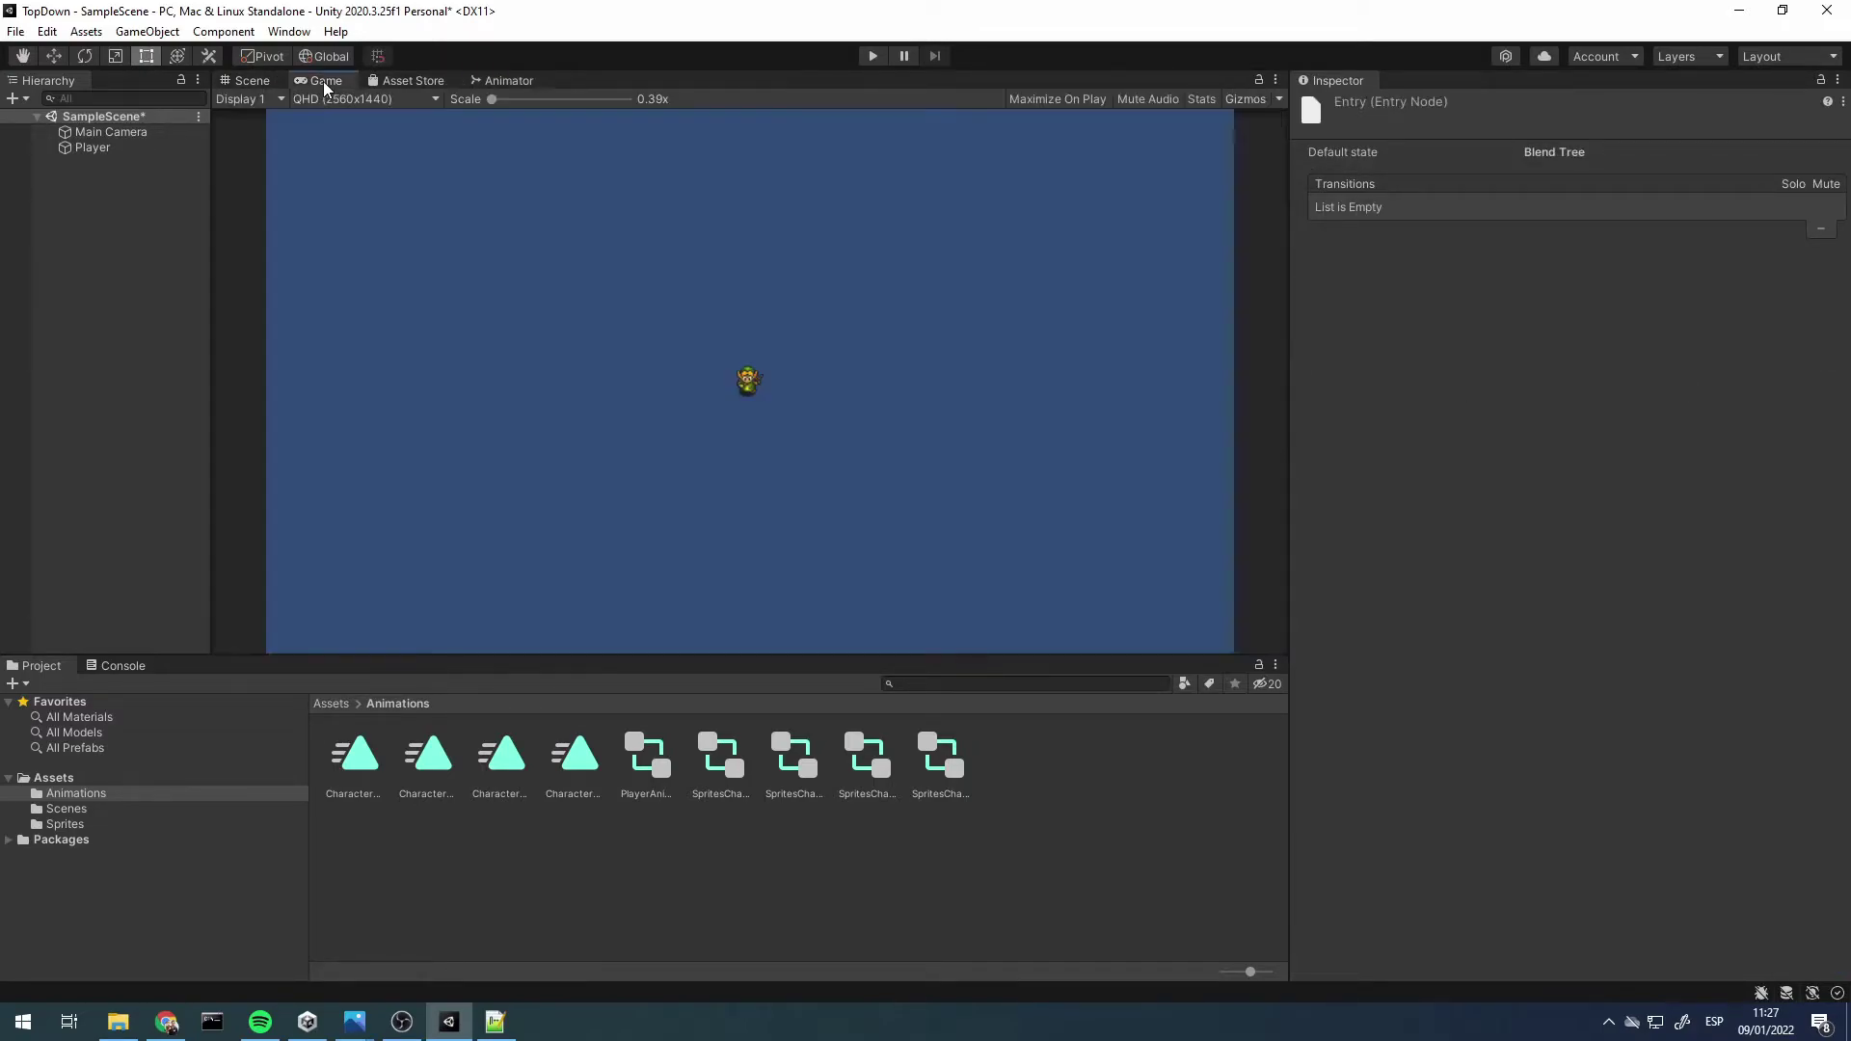
pyautogui.click(872, 58)
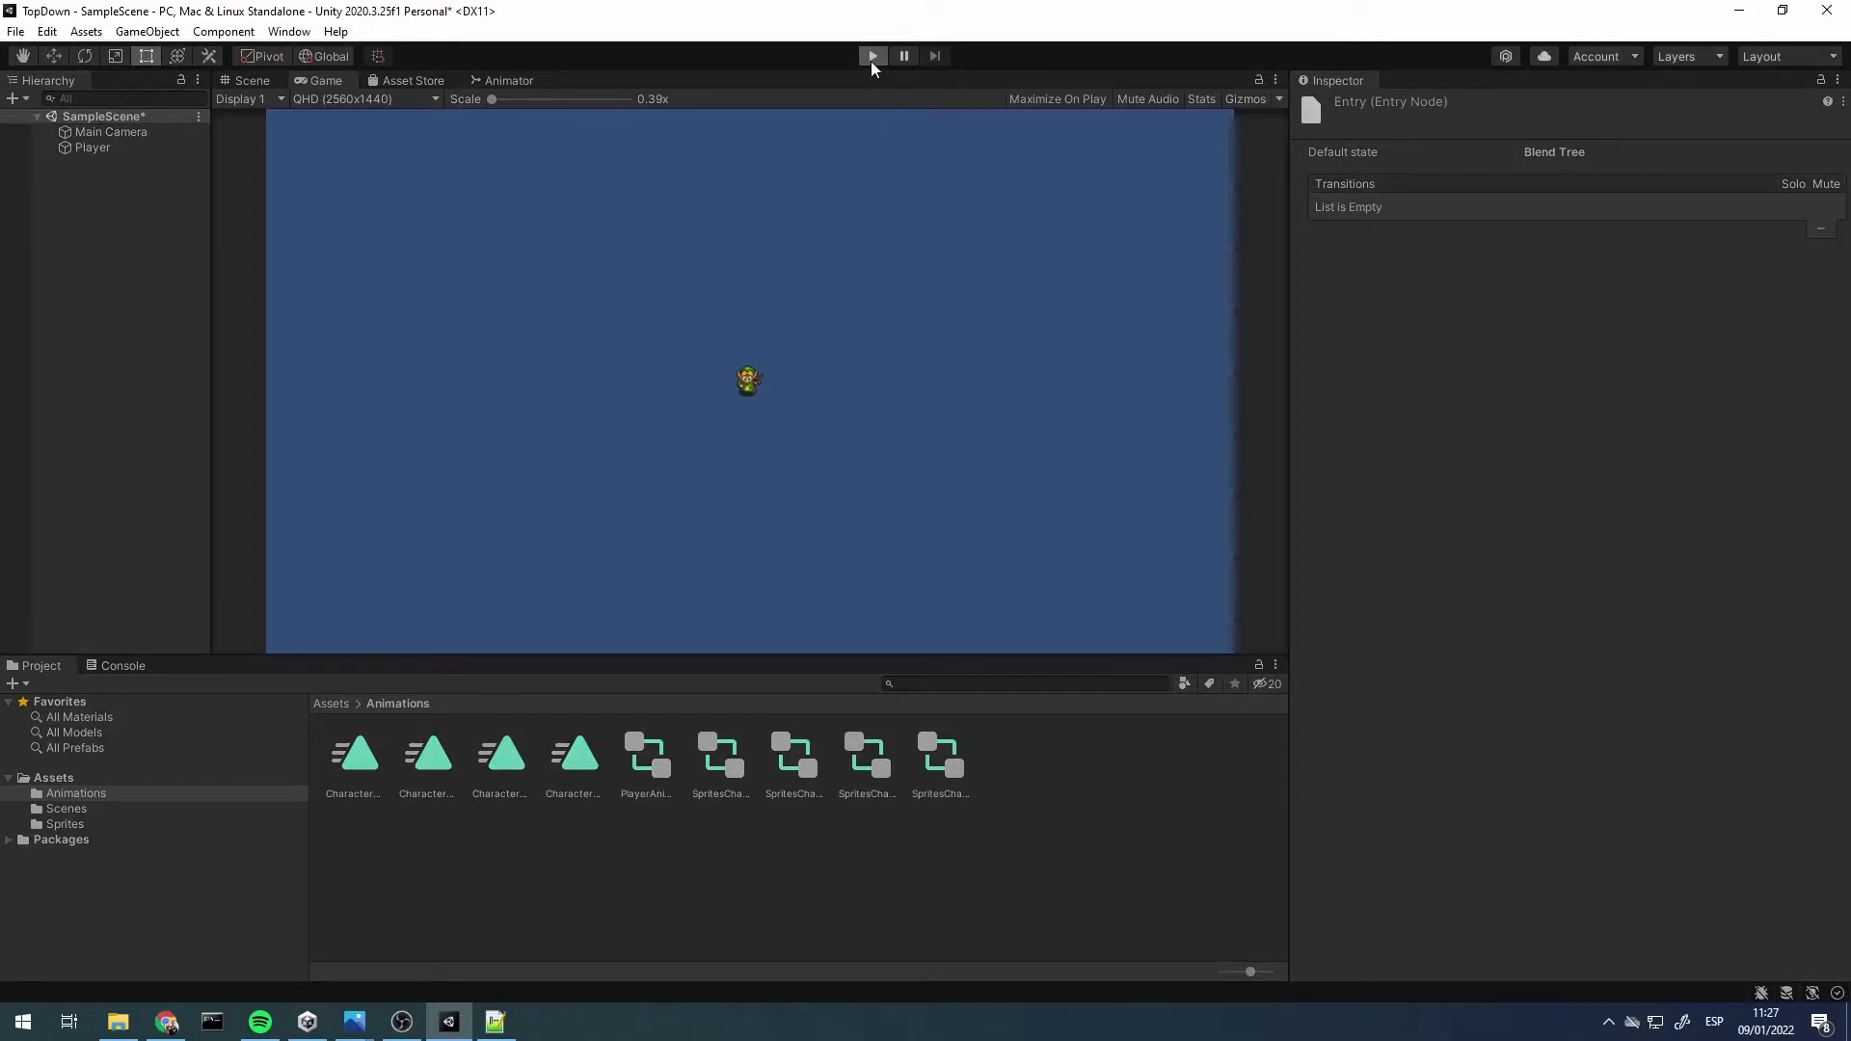
# Dock the Animator beside the Game view and test the blend tree with MoveX at 1
pyautogui.click(500, 82)
pyautogui.moveTo(506, 85); pyautogui.dragTo(1446, 434)
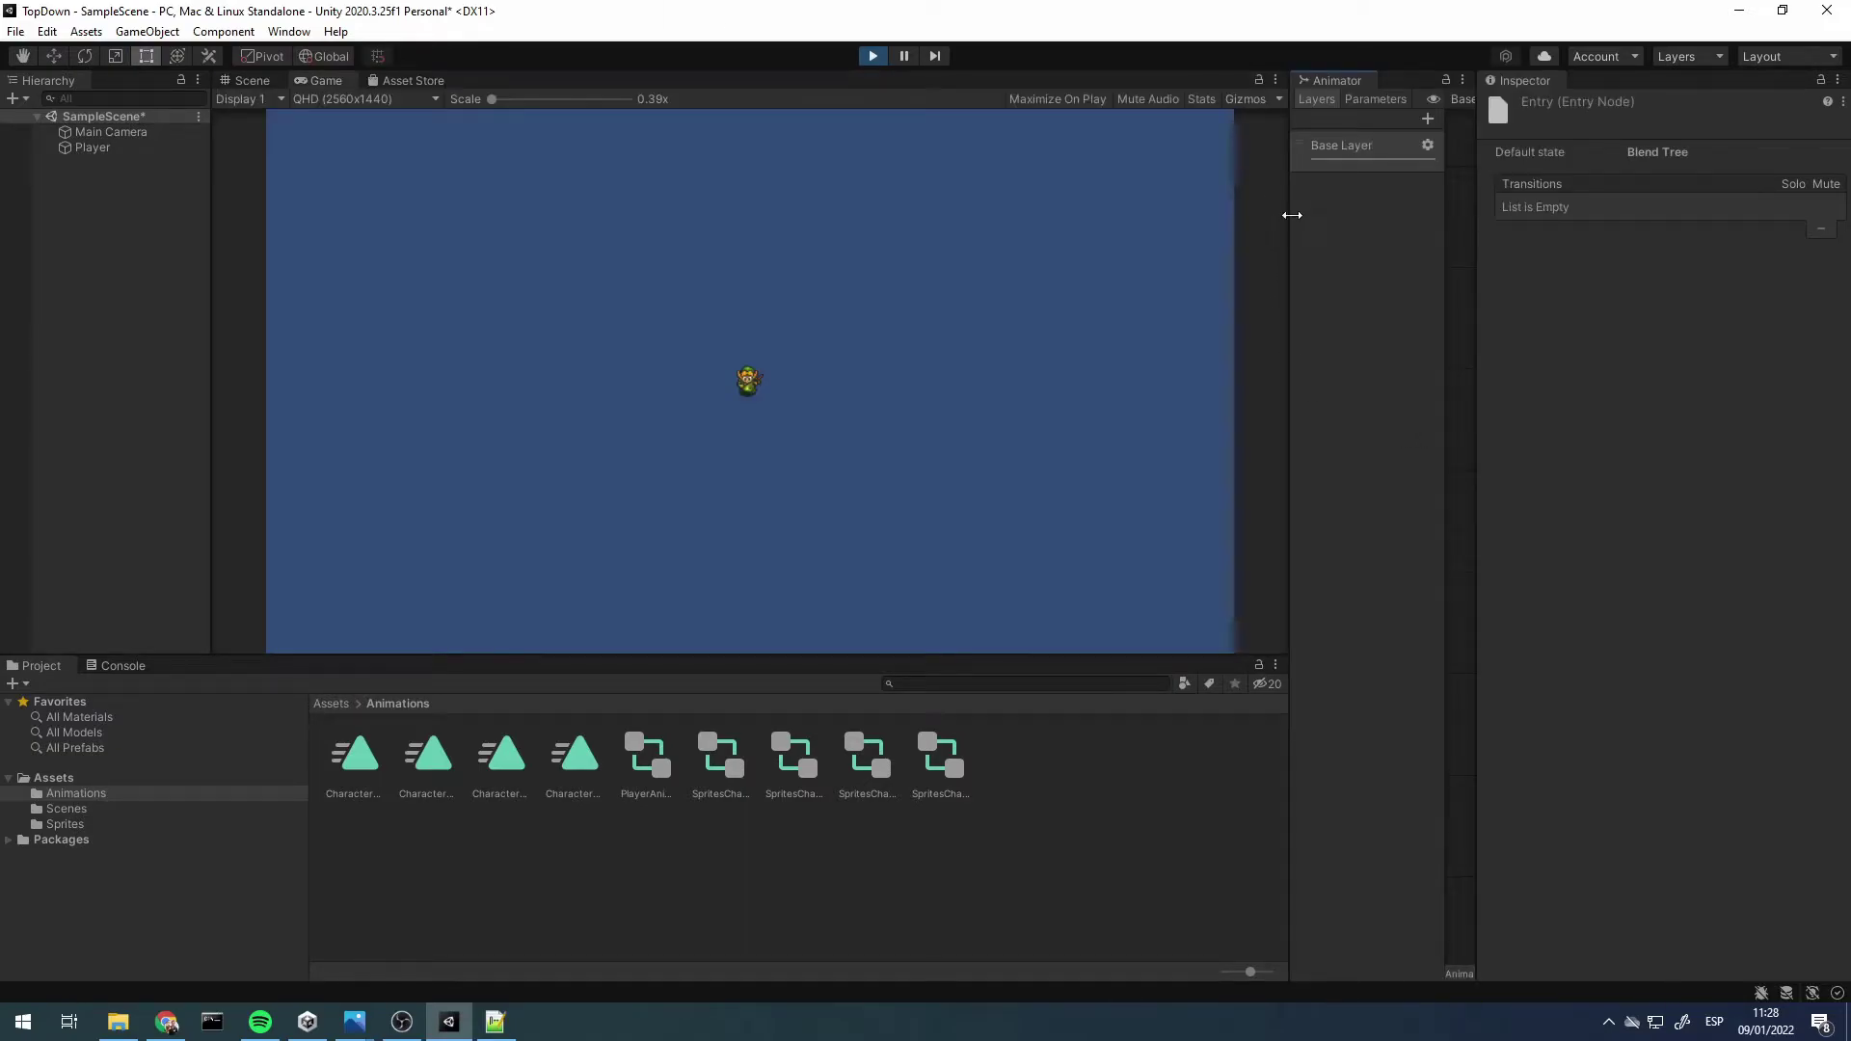
pyautogui.moveTo(1292, 215); pyautogui.dragTo(813, 232)
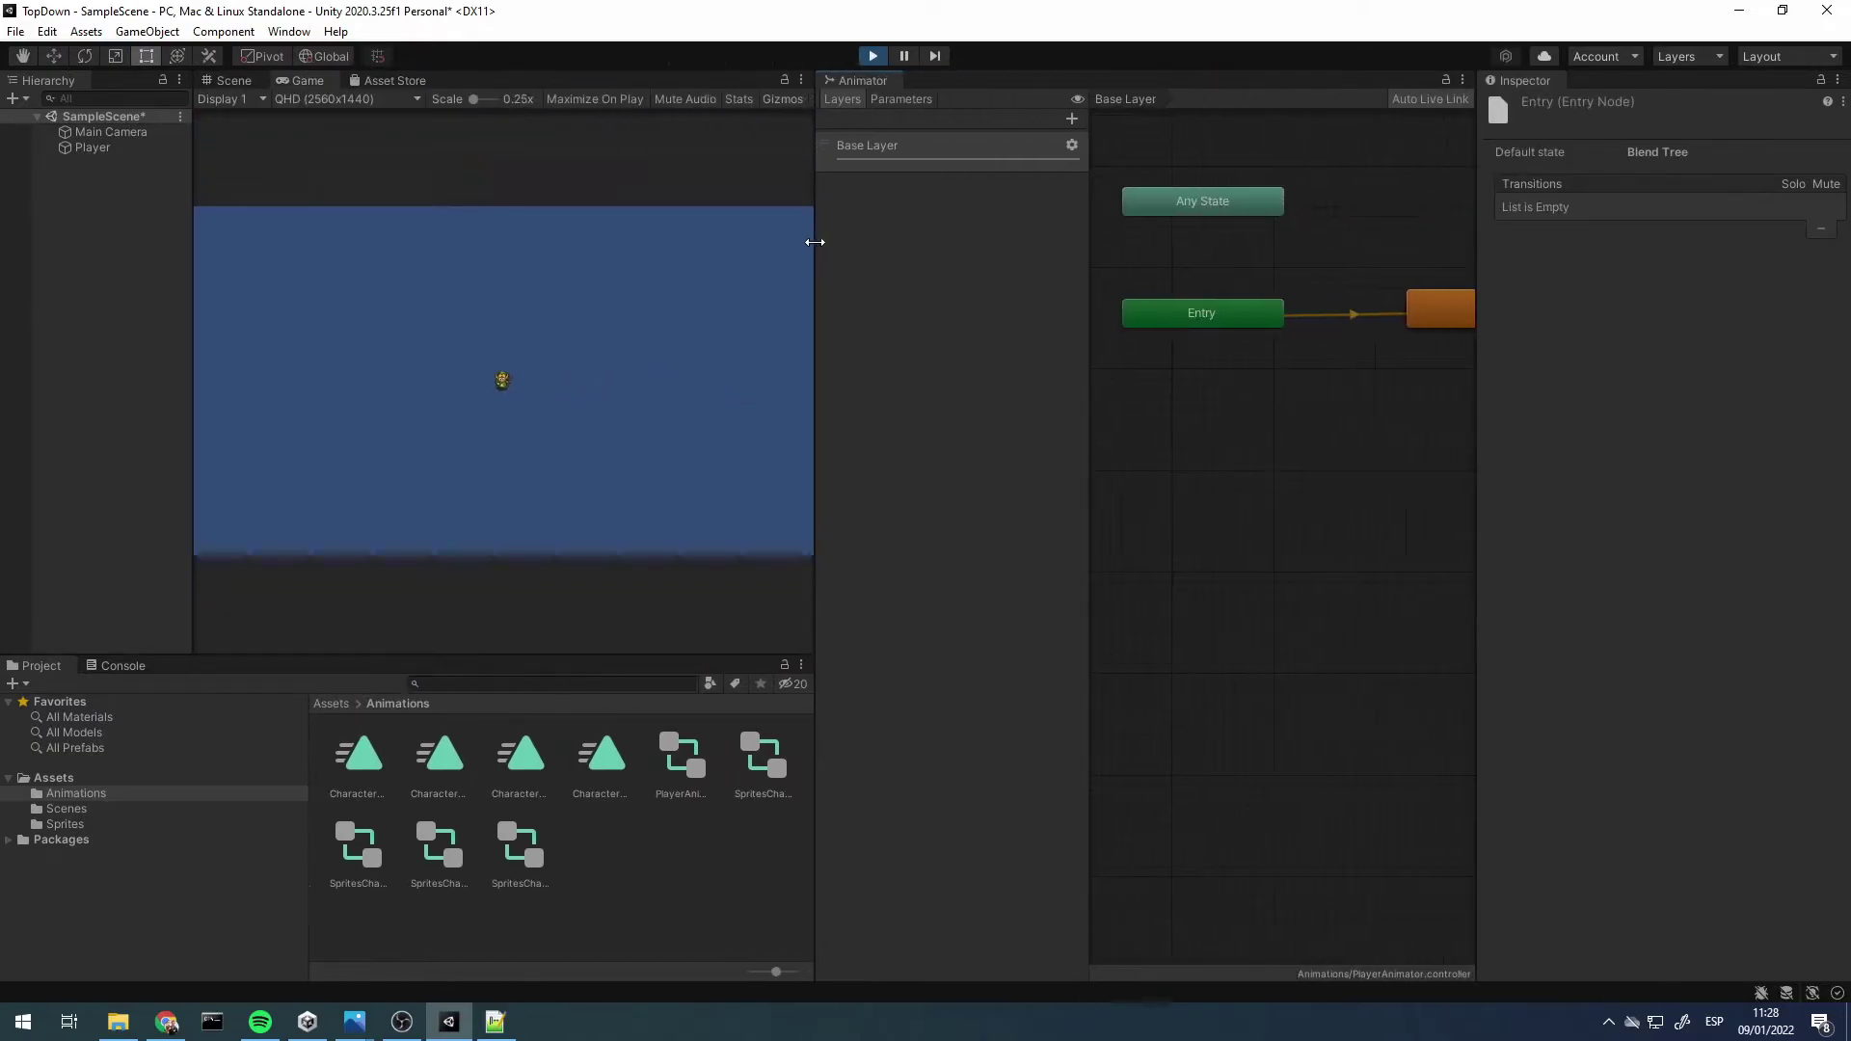
pyautogui.doubleClick(1427, 299)
pyautogui.click(1424, 457)
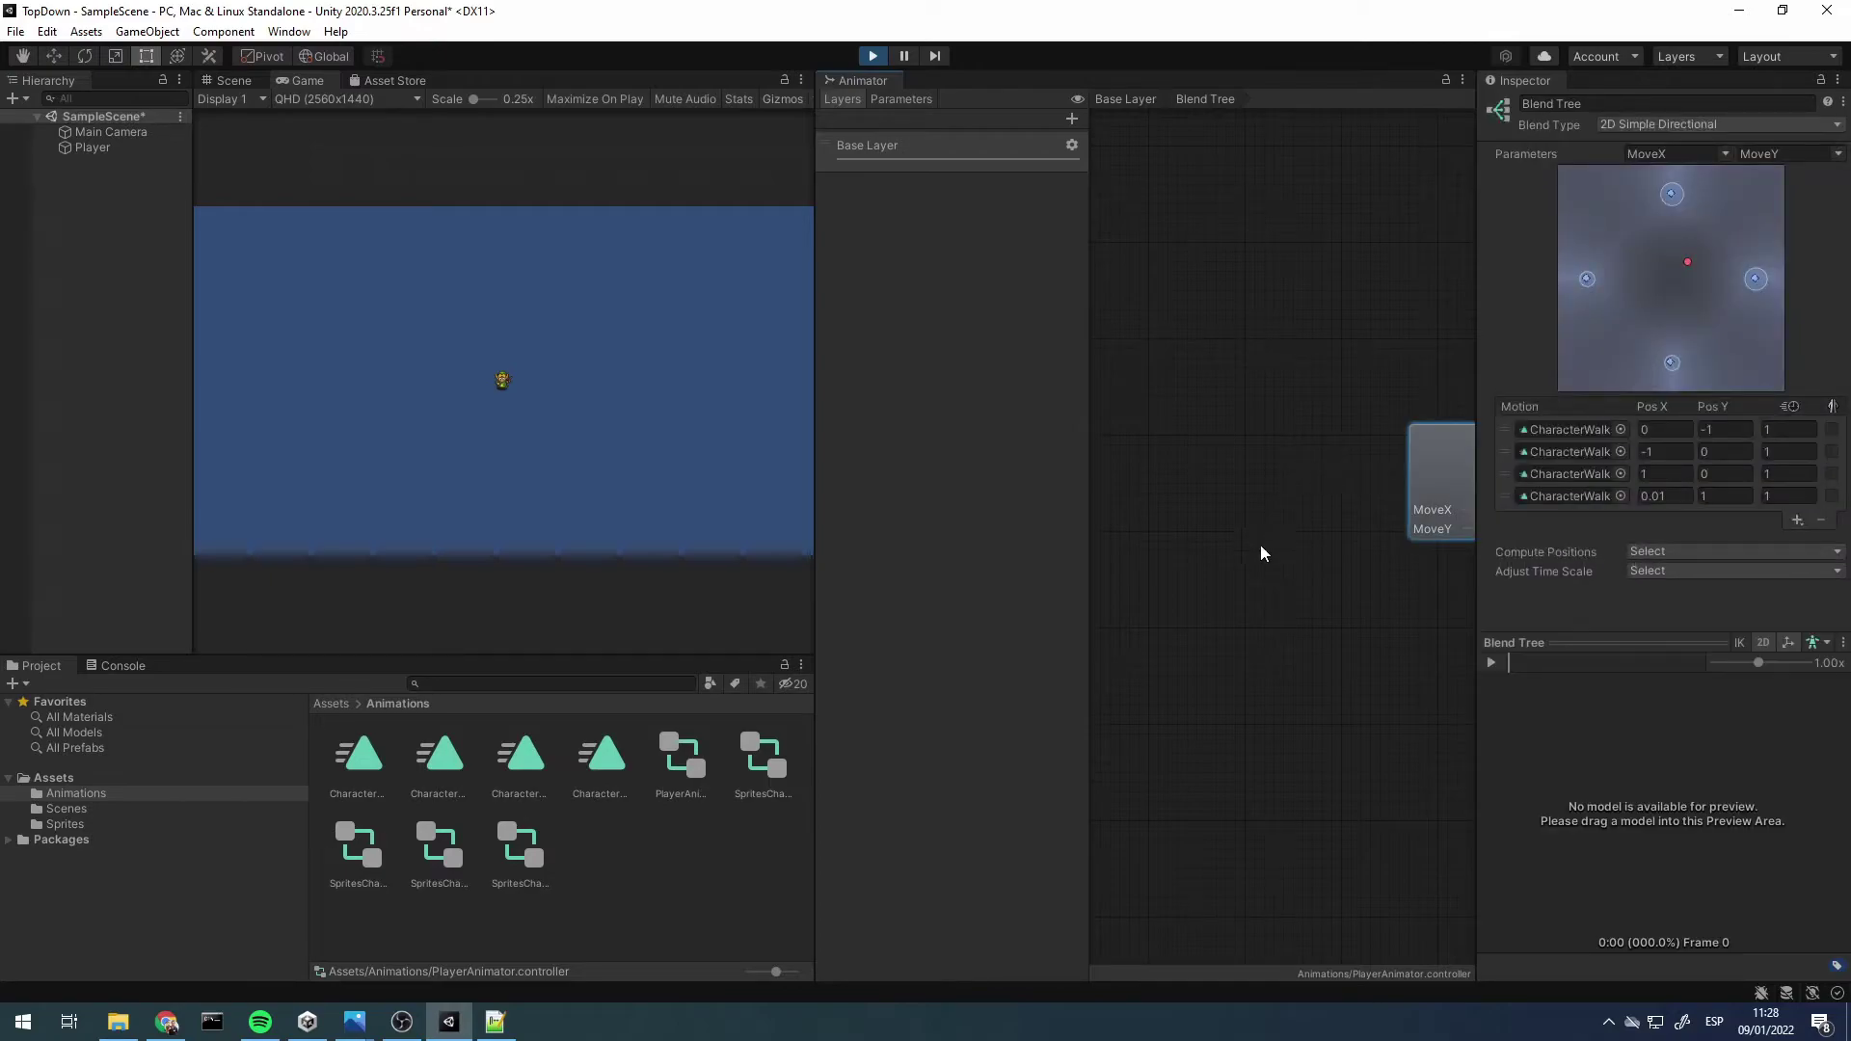
pyautogui.moveTo(1260, 545); pyautogui.dragTo(1116, 536, button='middle')
pyautogui.moveTo(1327, 453)
pyautogui.mouseDown()
pyautogui.moveTo(1360, 452)
pyautogui.moveTo(1282, 472)
pyautogui.mouseUp()
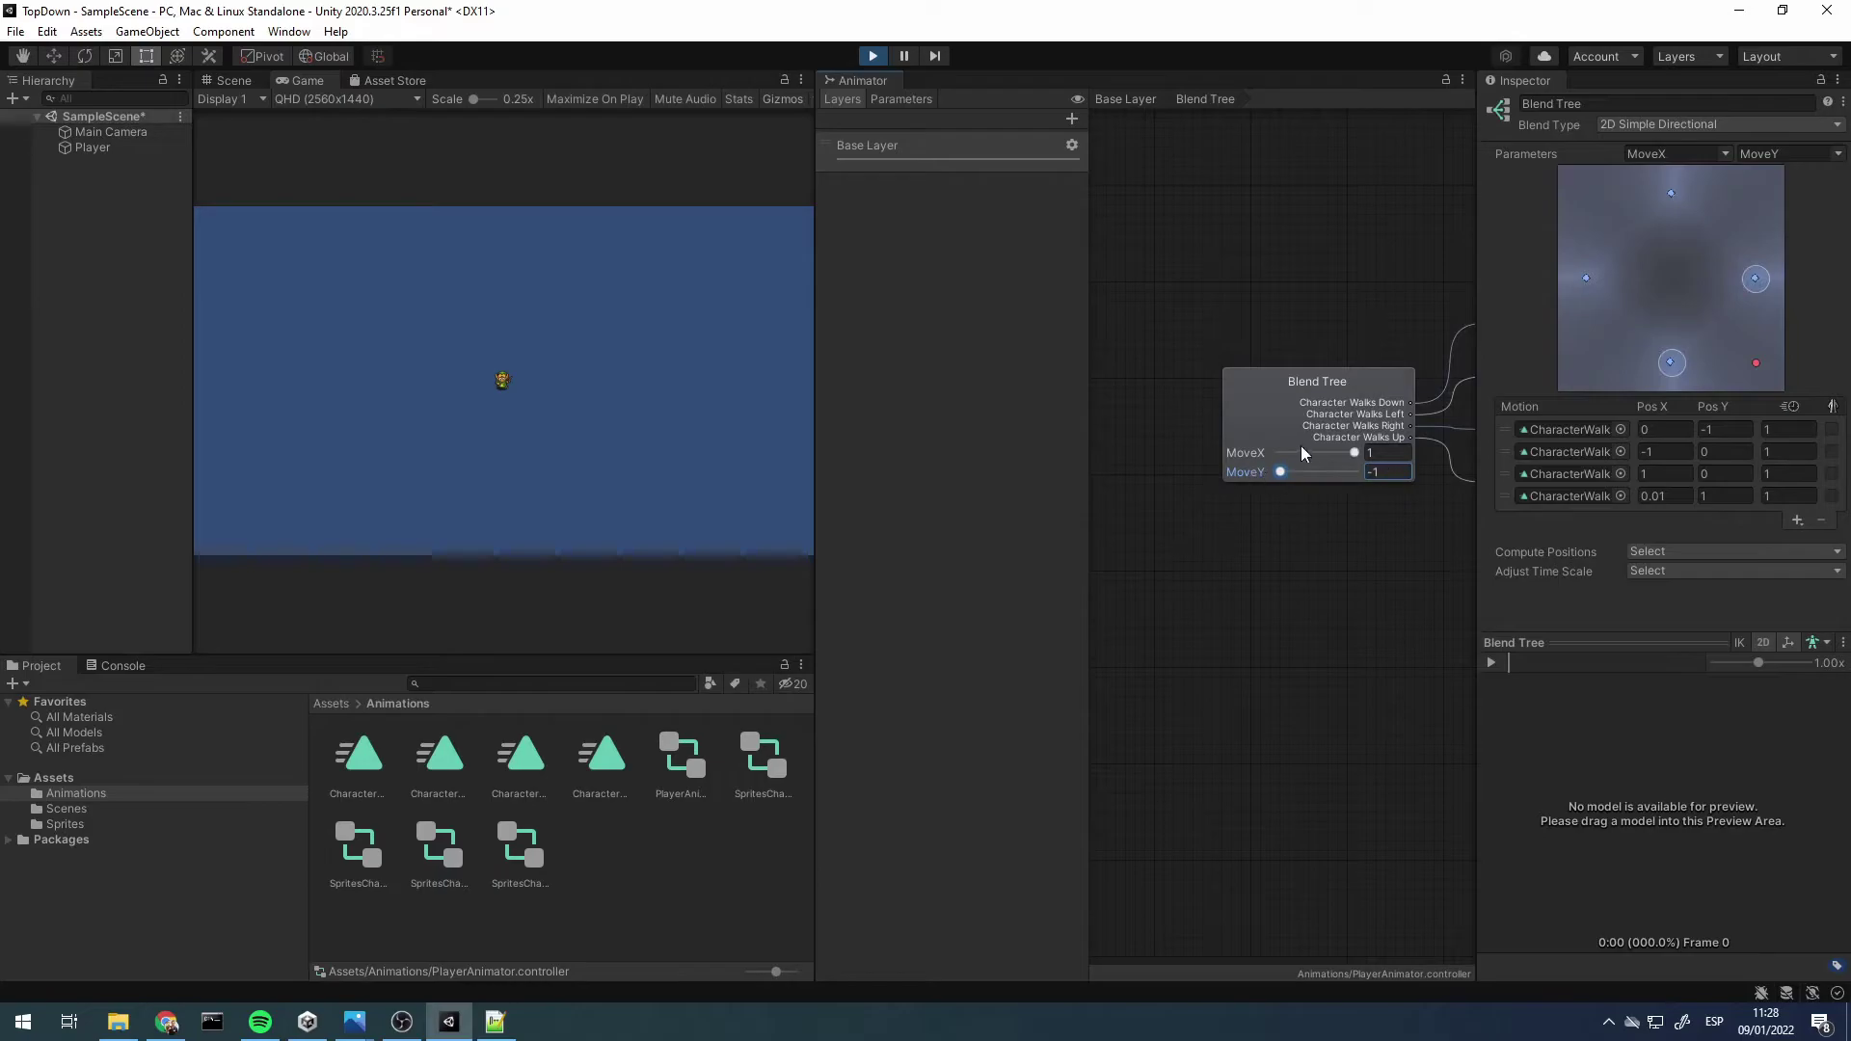
# Return to the Base Layer, stop the game and select the Player
pyautogui.click(1124, 99)
pyautogui.scroll(-3, 1205, 453)
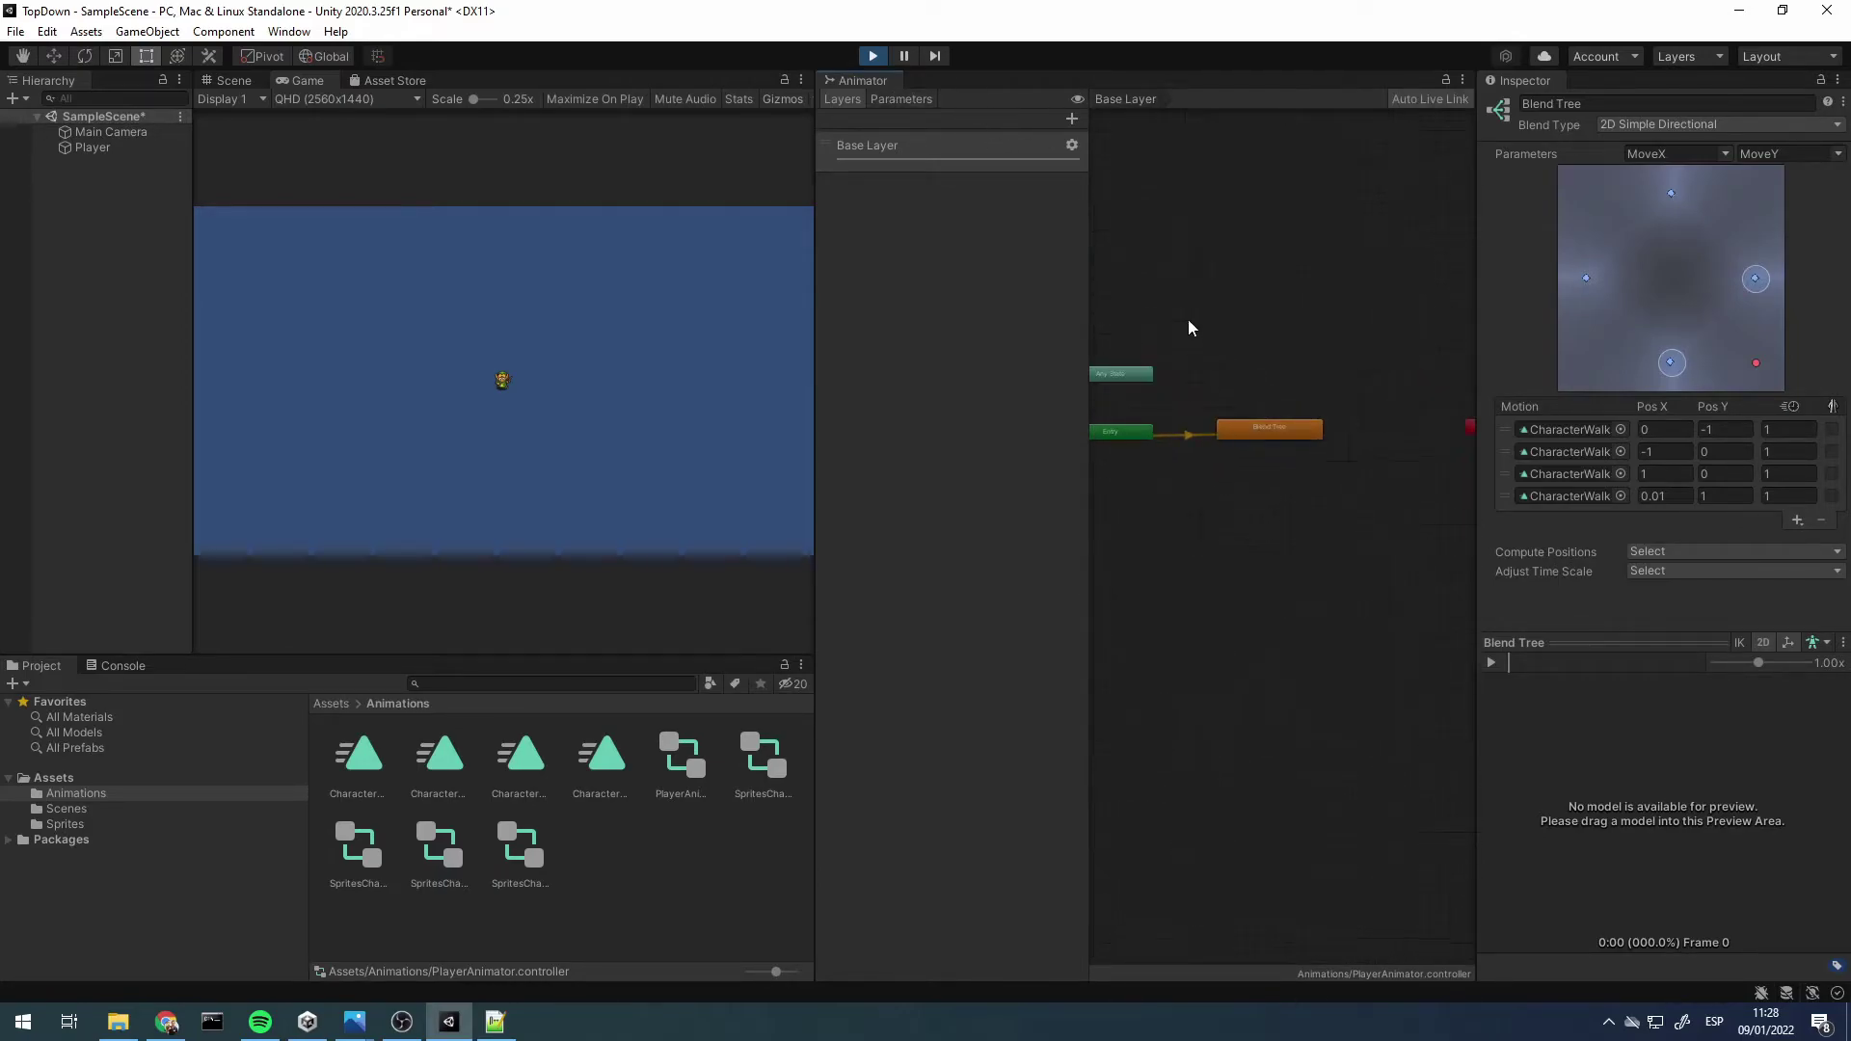
pyautogui.click(92, 147)
pyautogui.click(873, 55)
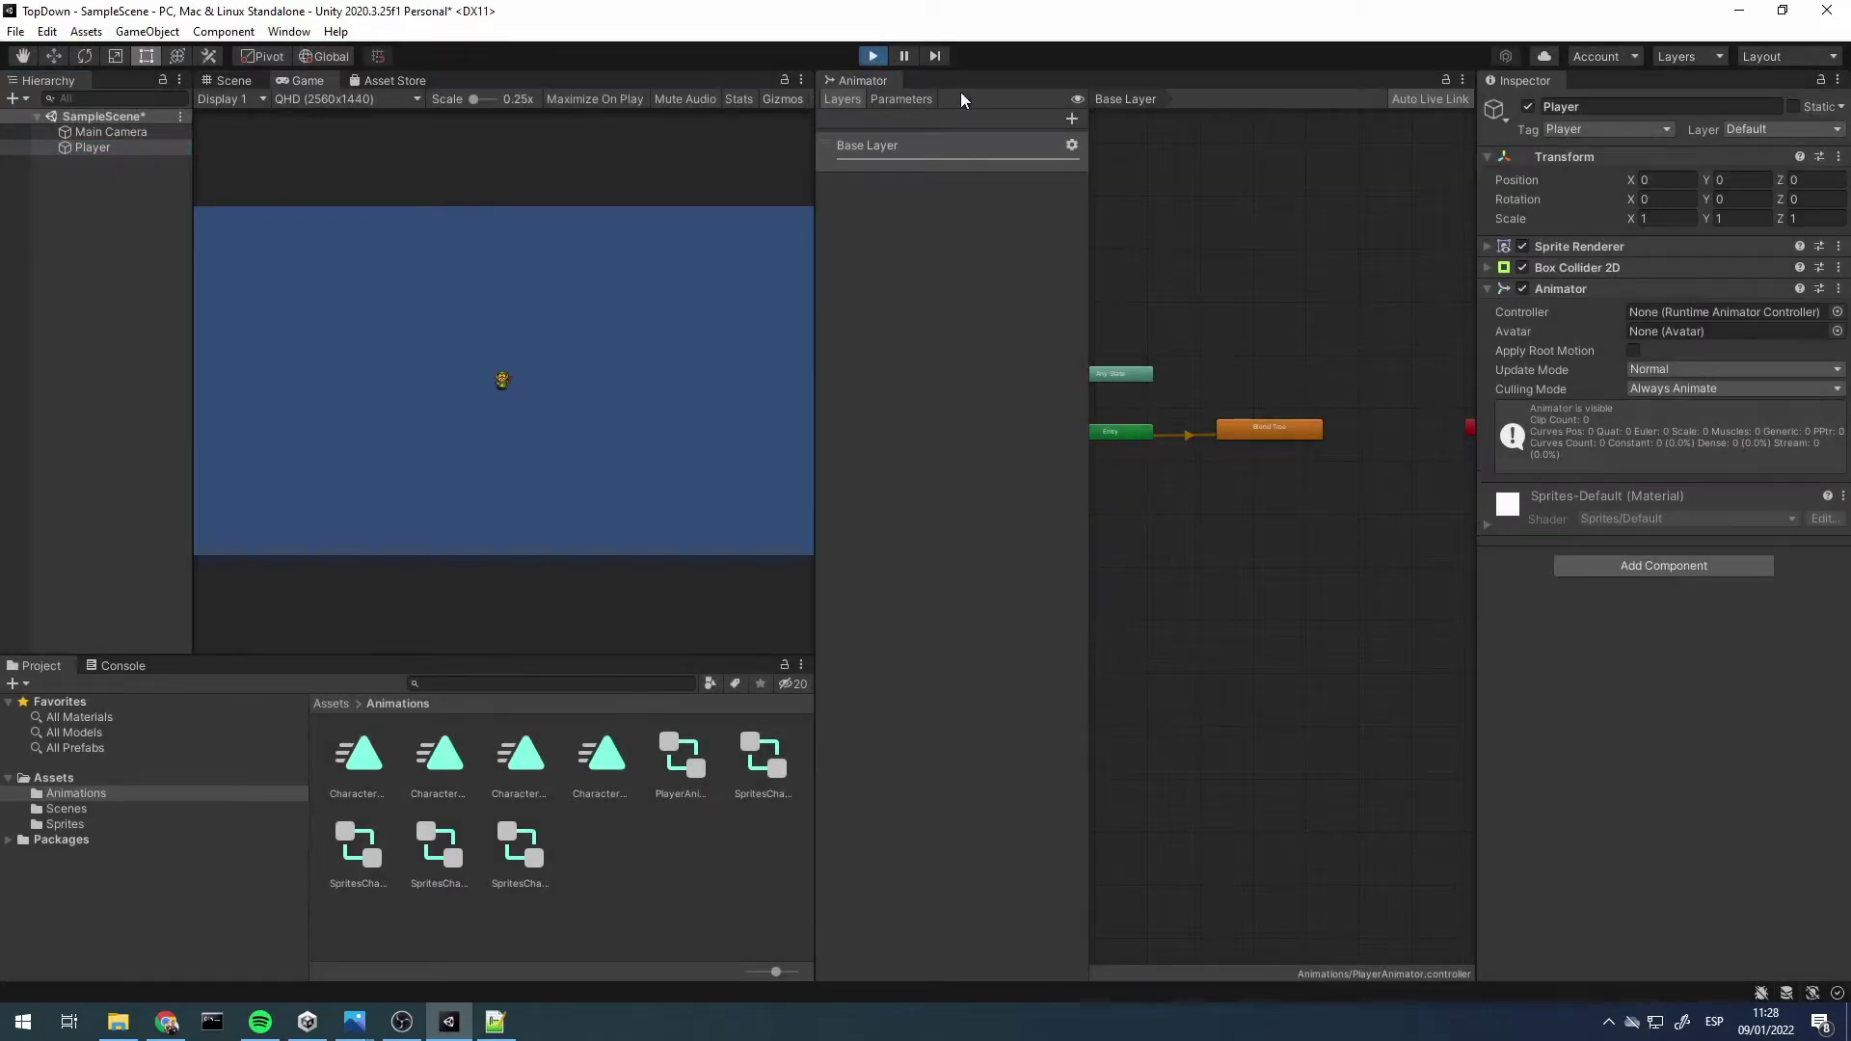
# Assign PlayerAnimator as the Controller of the Player's Animator
pyautogui.click(1838, 312)
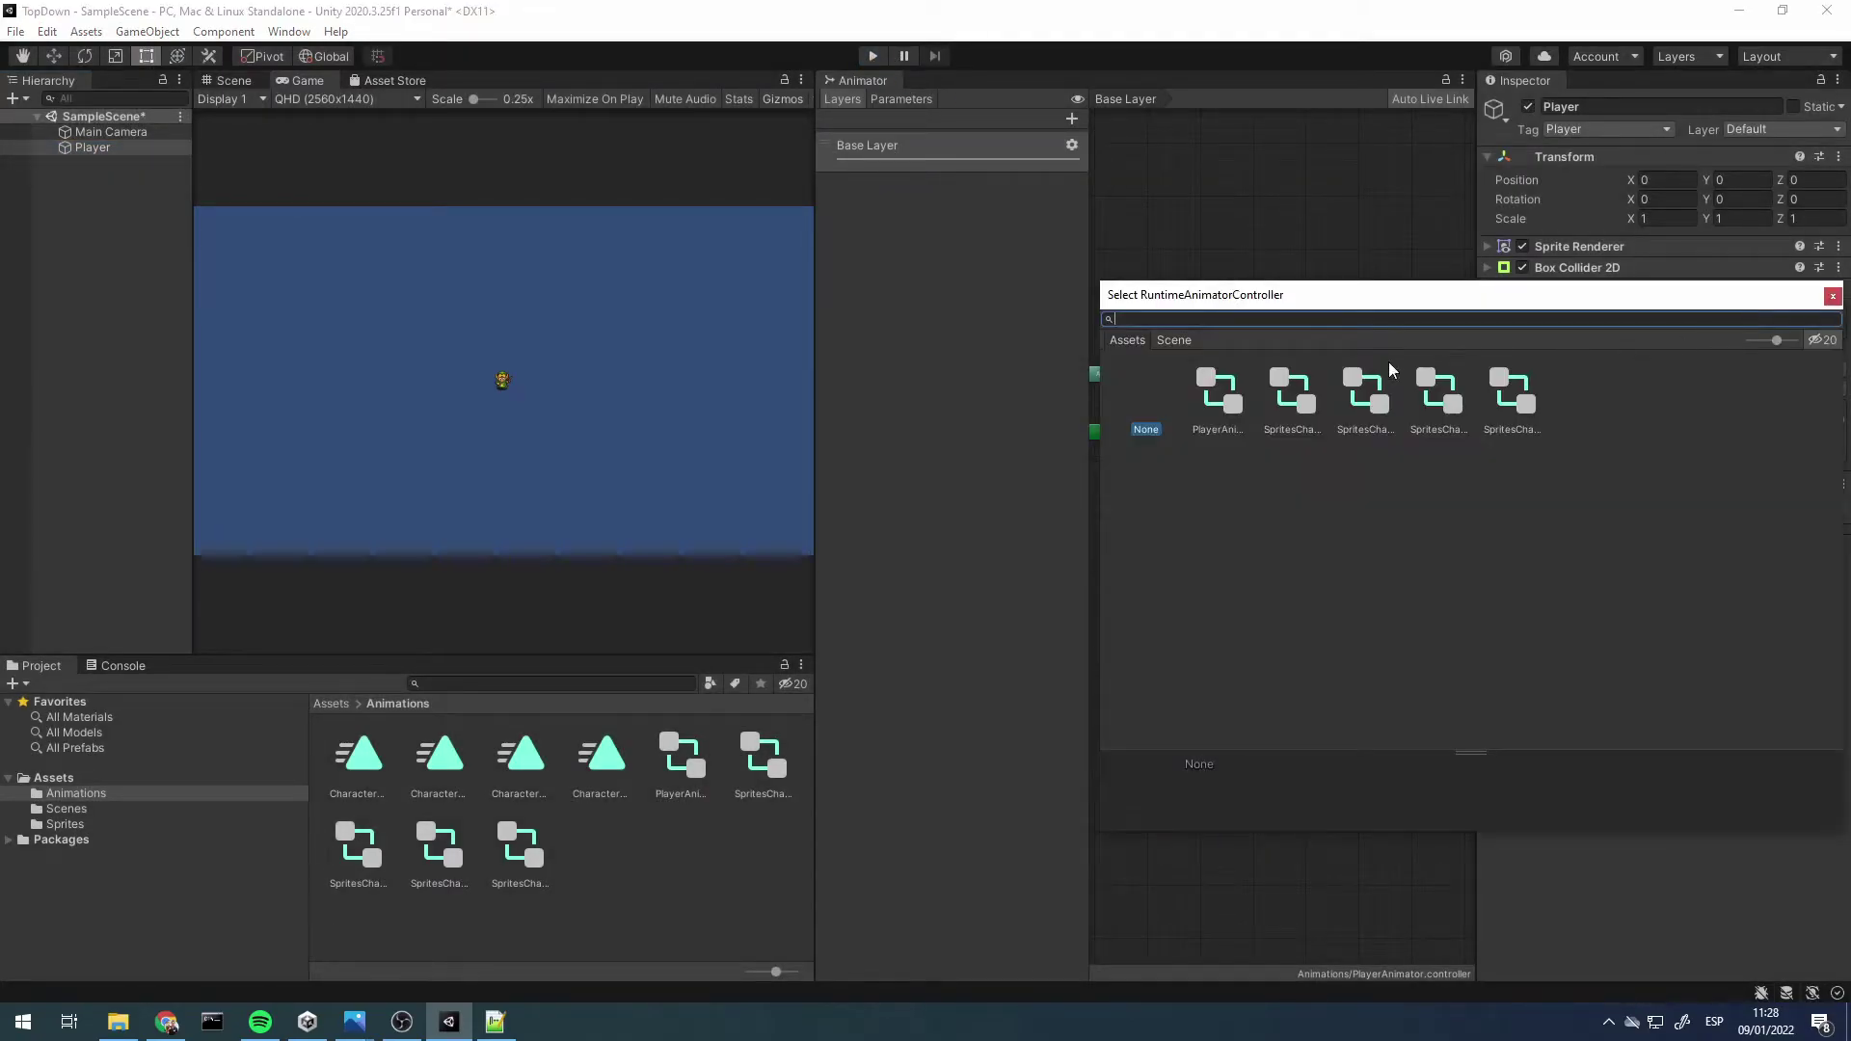
pyautogui.click(1218, 396)
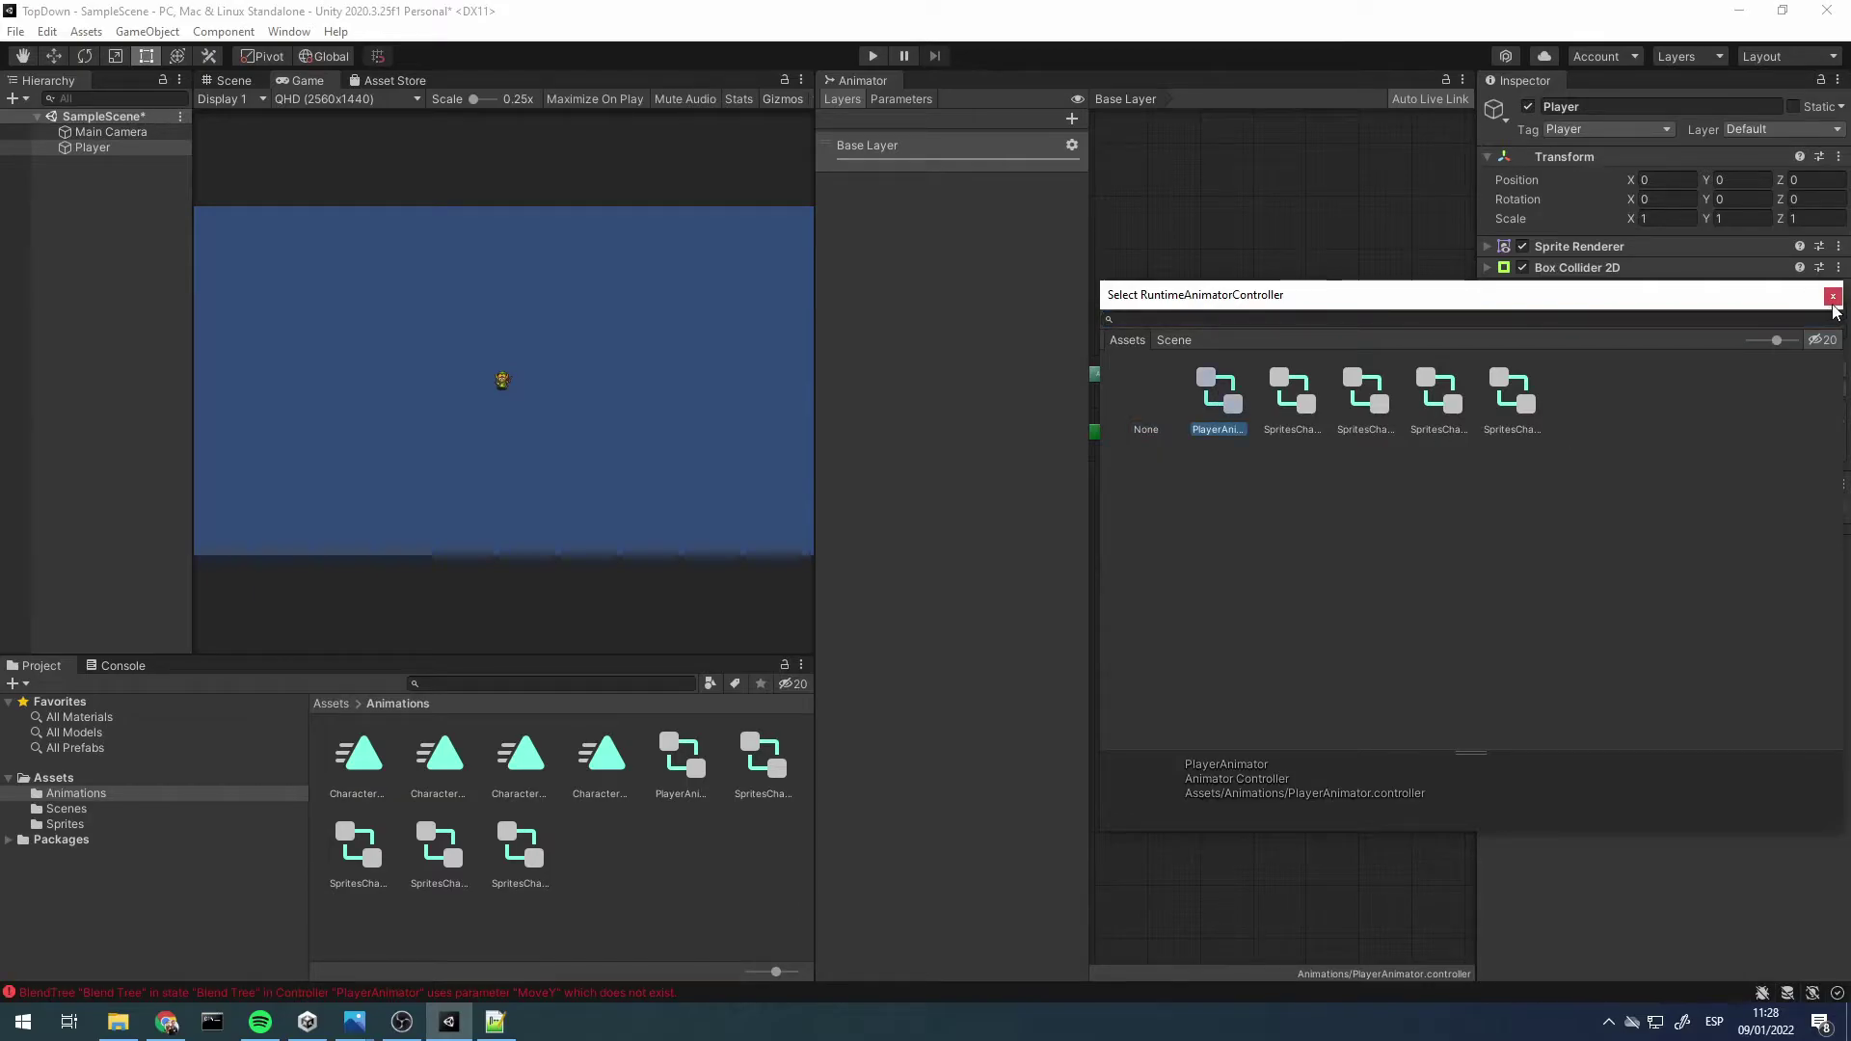
pyautogui.click(1833, 295)
# Run the game and open the Blend Tree node to show its settings and character preview
pyautogui.click(872, 56)
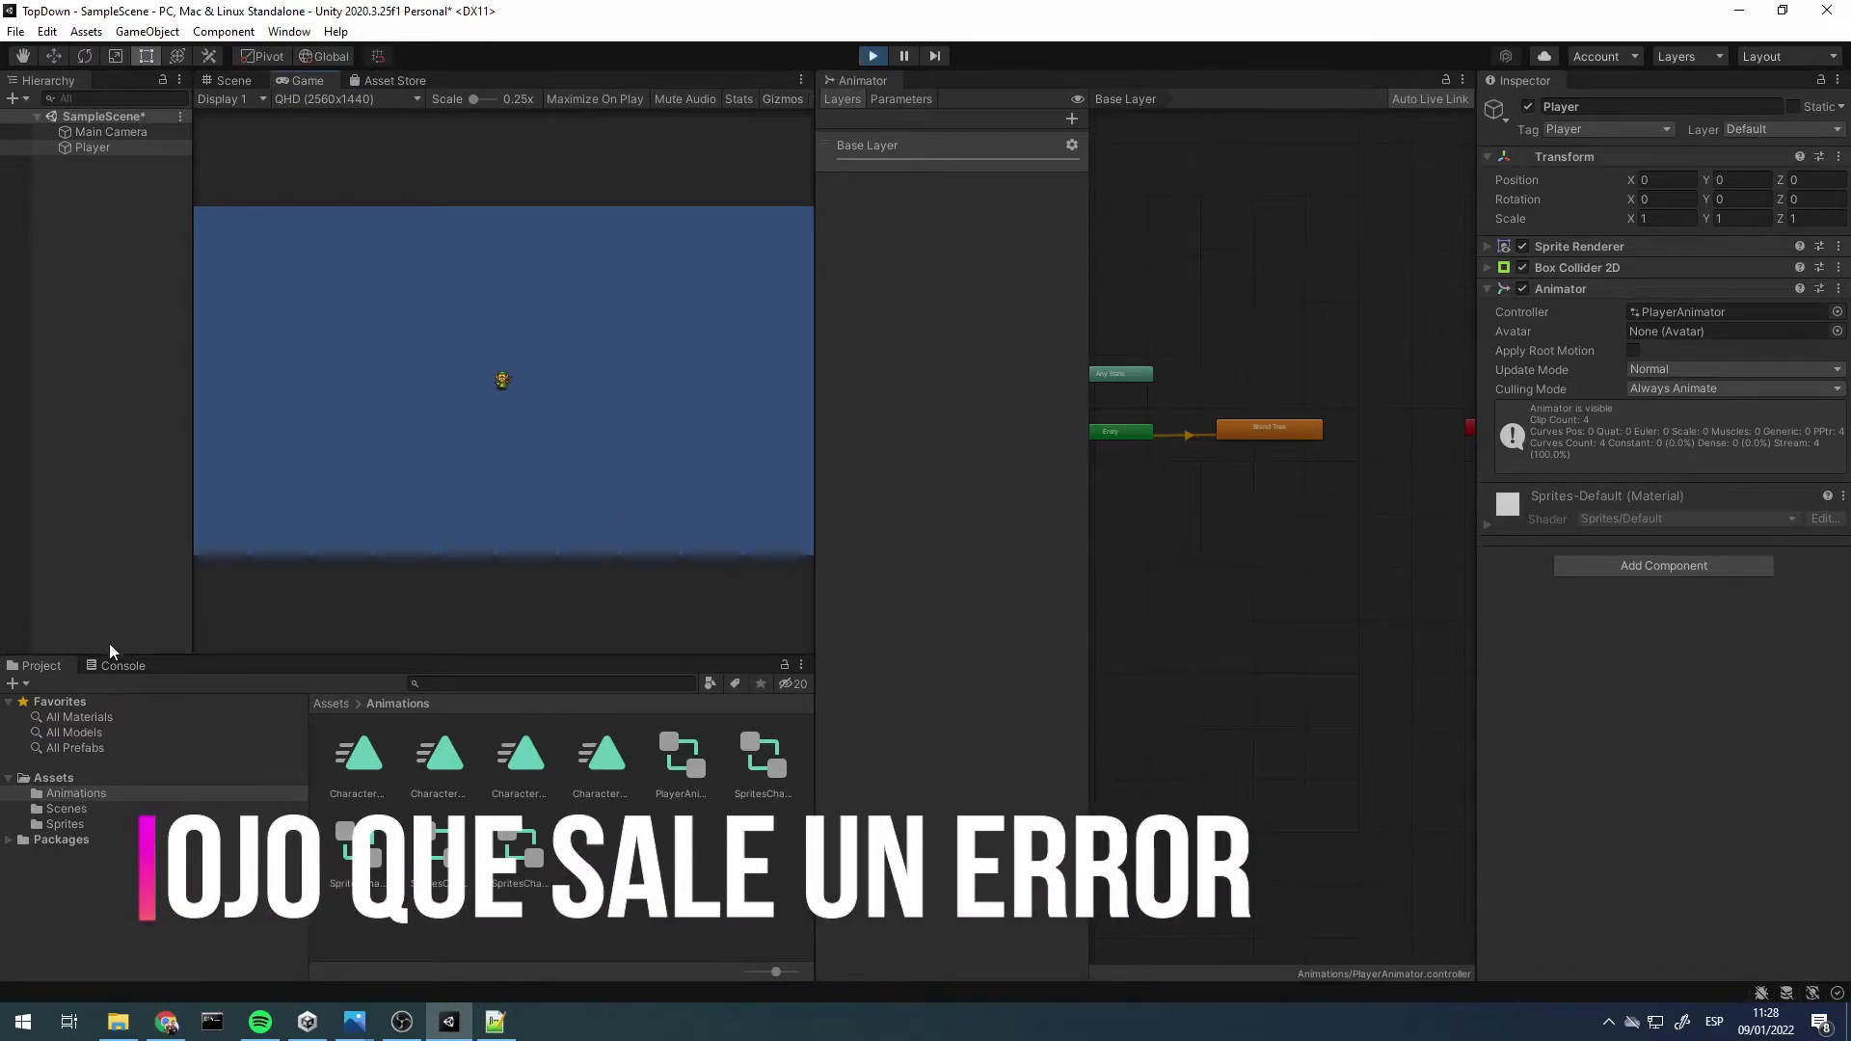
pyautogui.doubleClick(1269, 431)
pyautogui.click(92, 147)
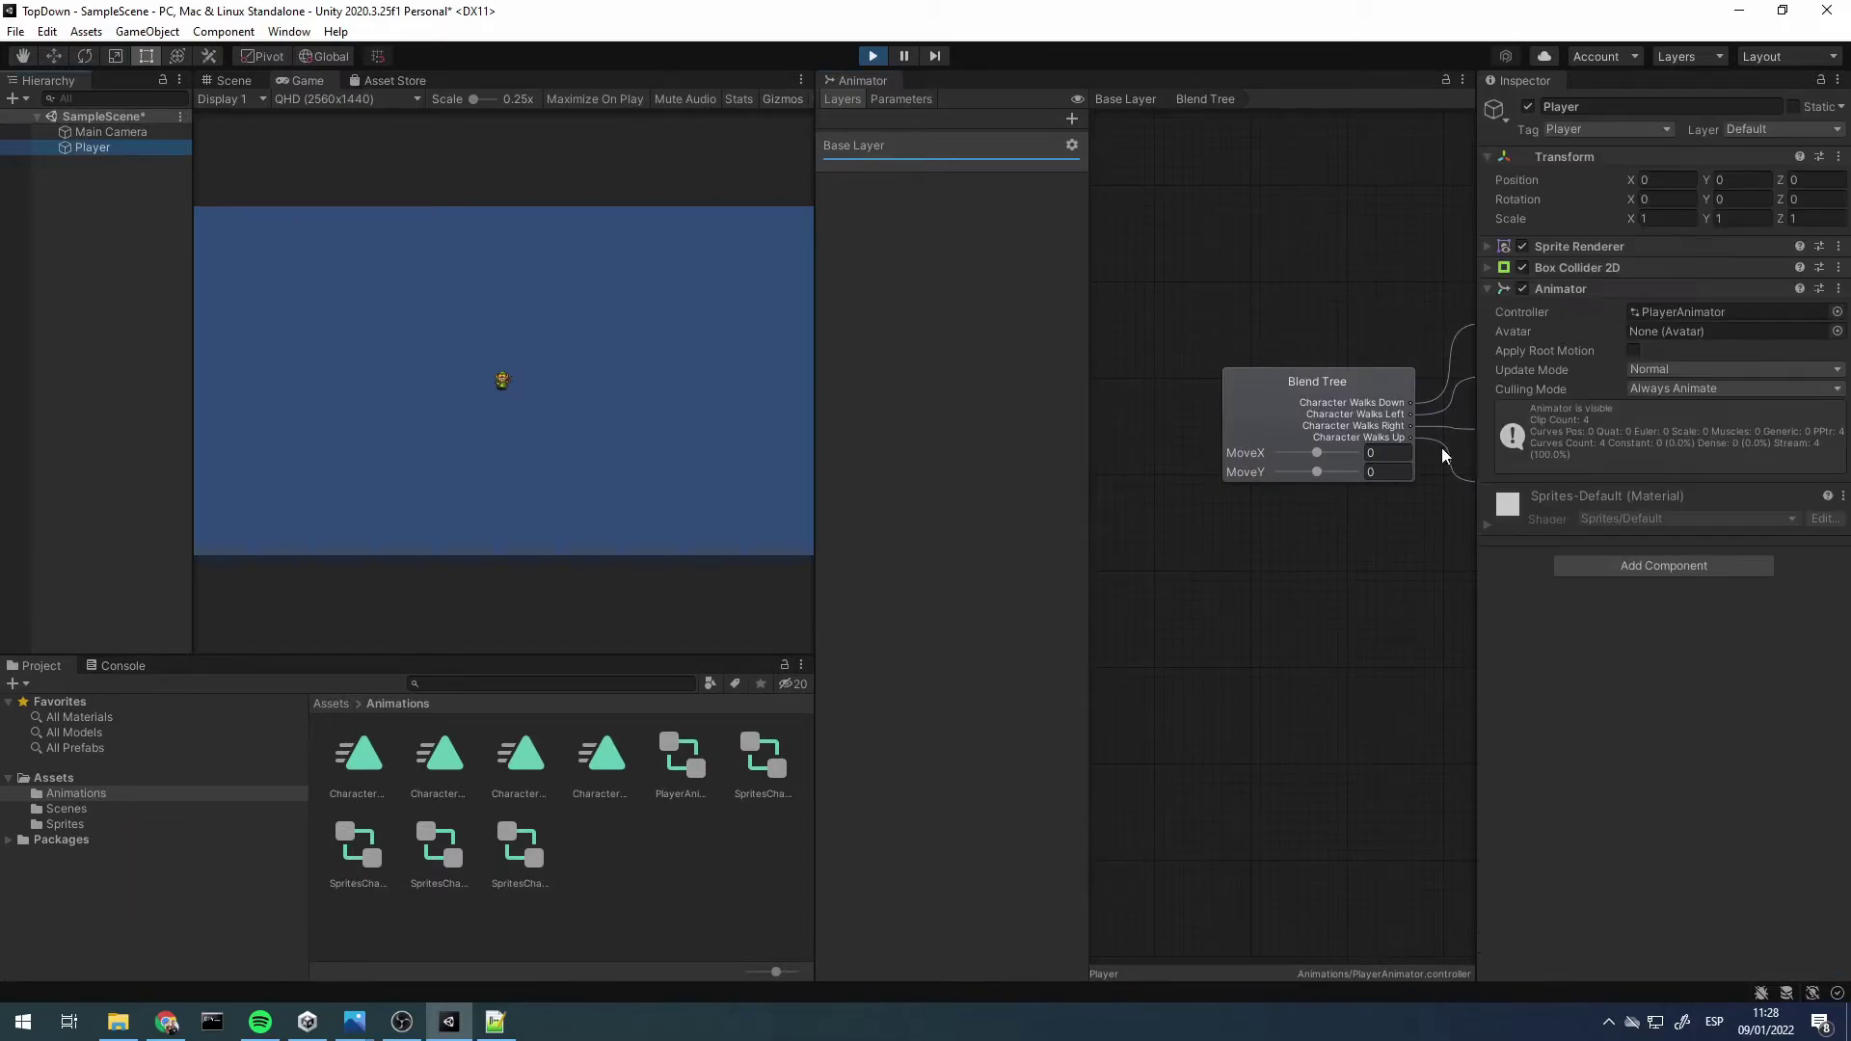
pyautogui.click(1202, 457)
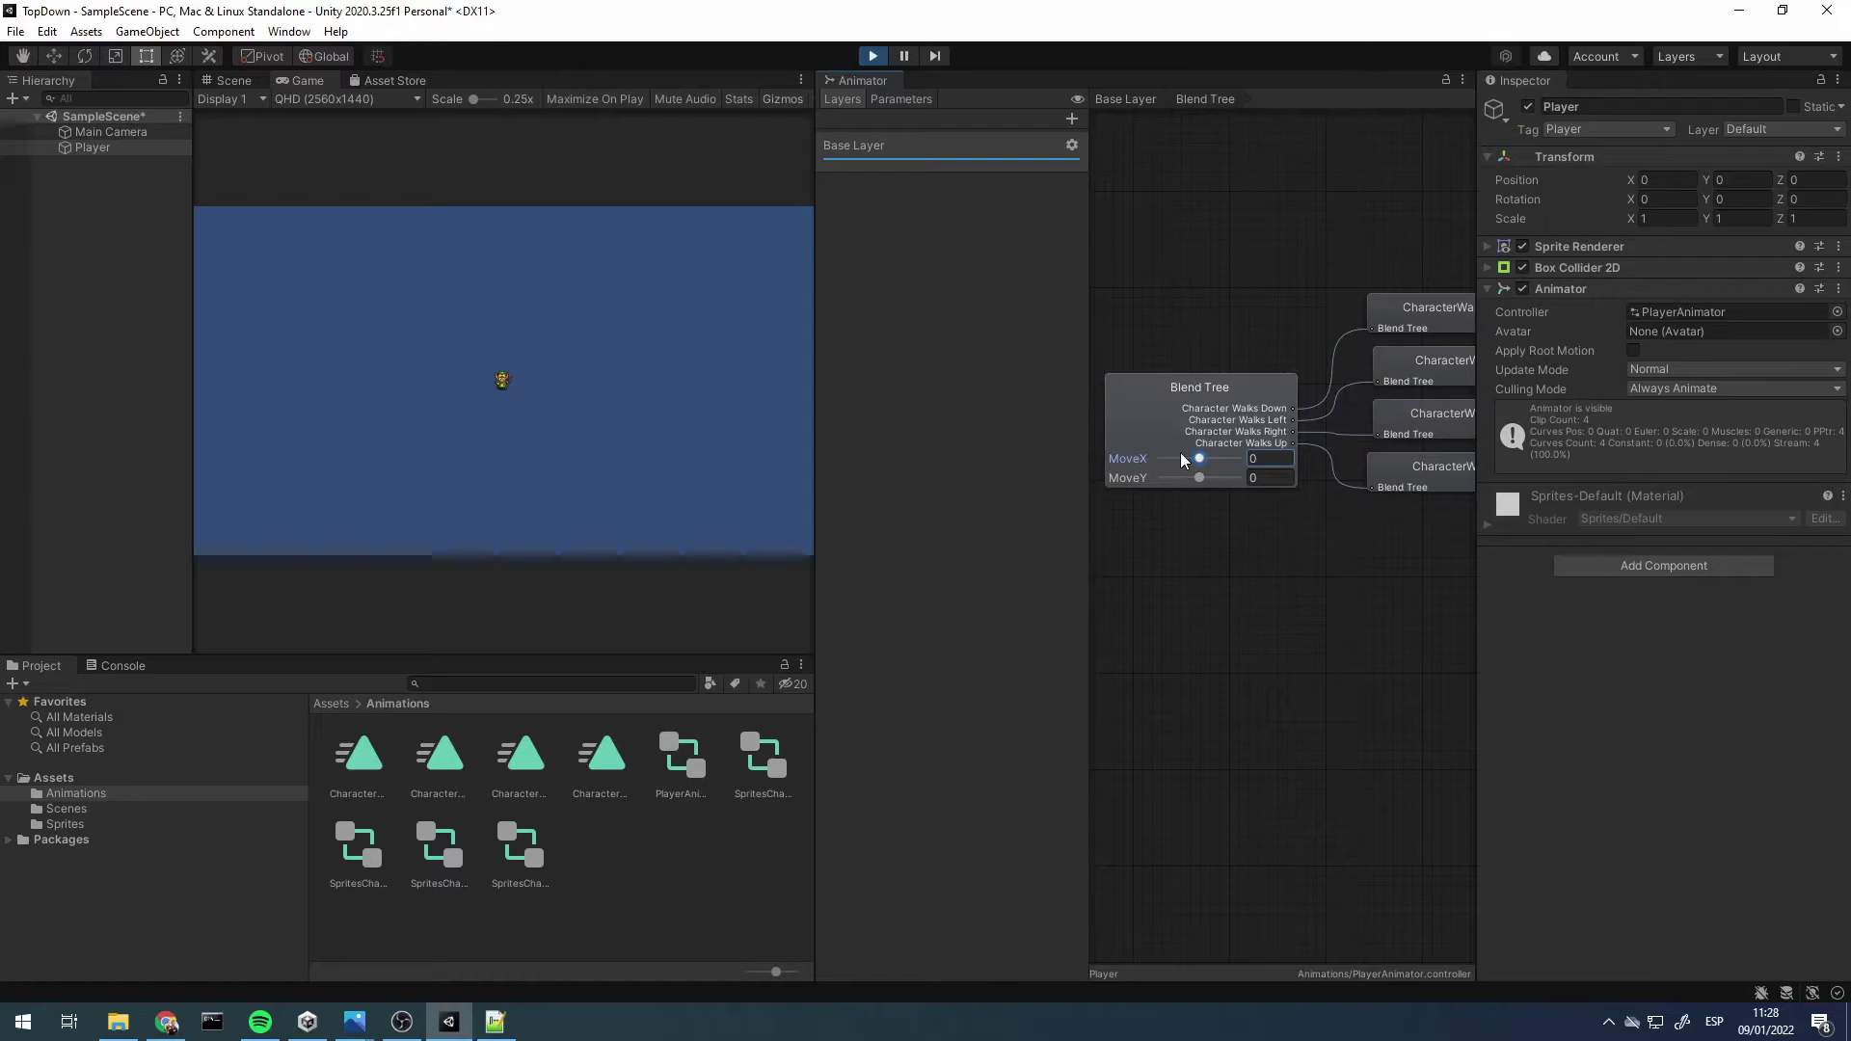
pyautogui.click(1231, 386)
pyautogui.click(1233, 386)
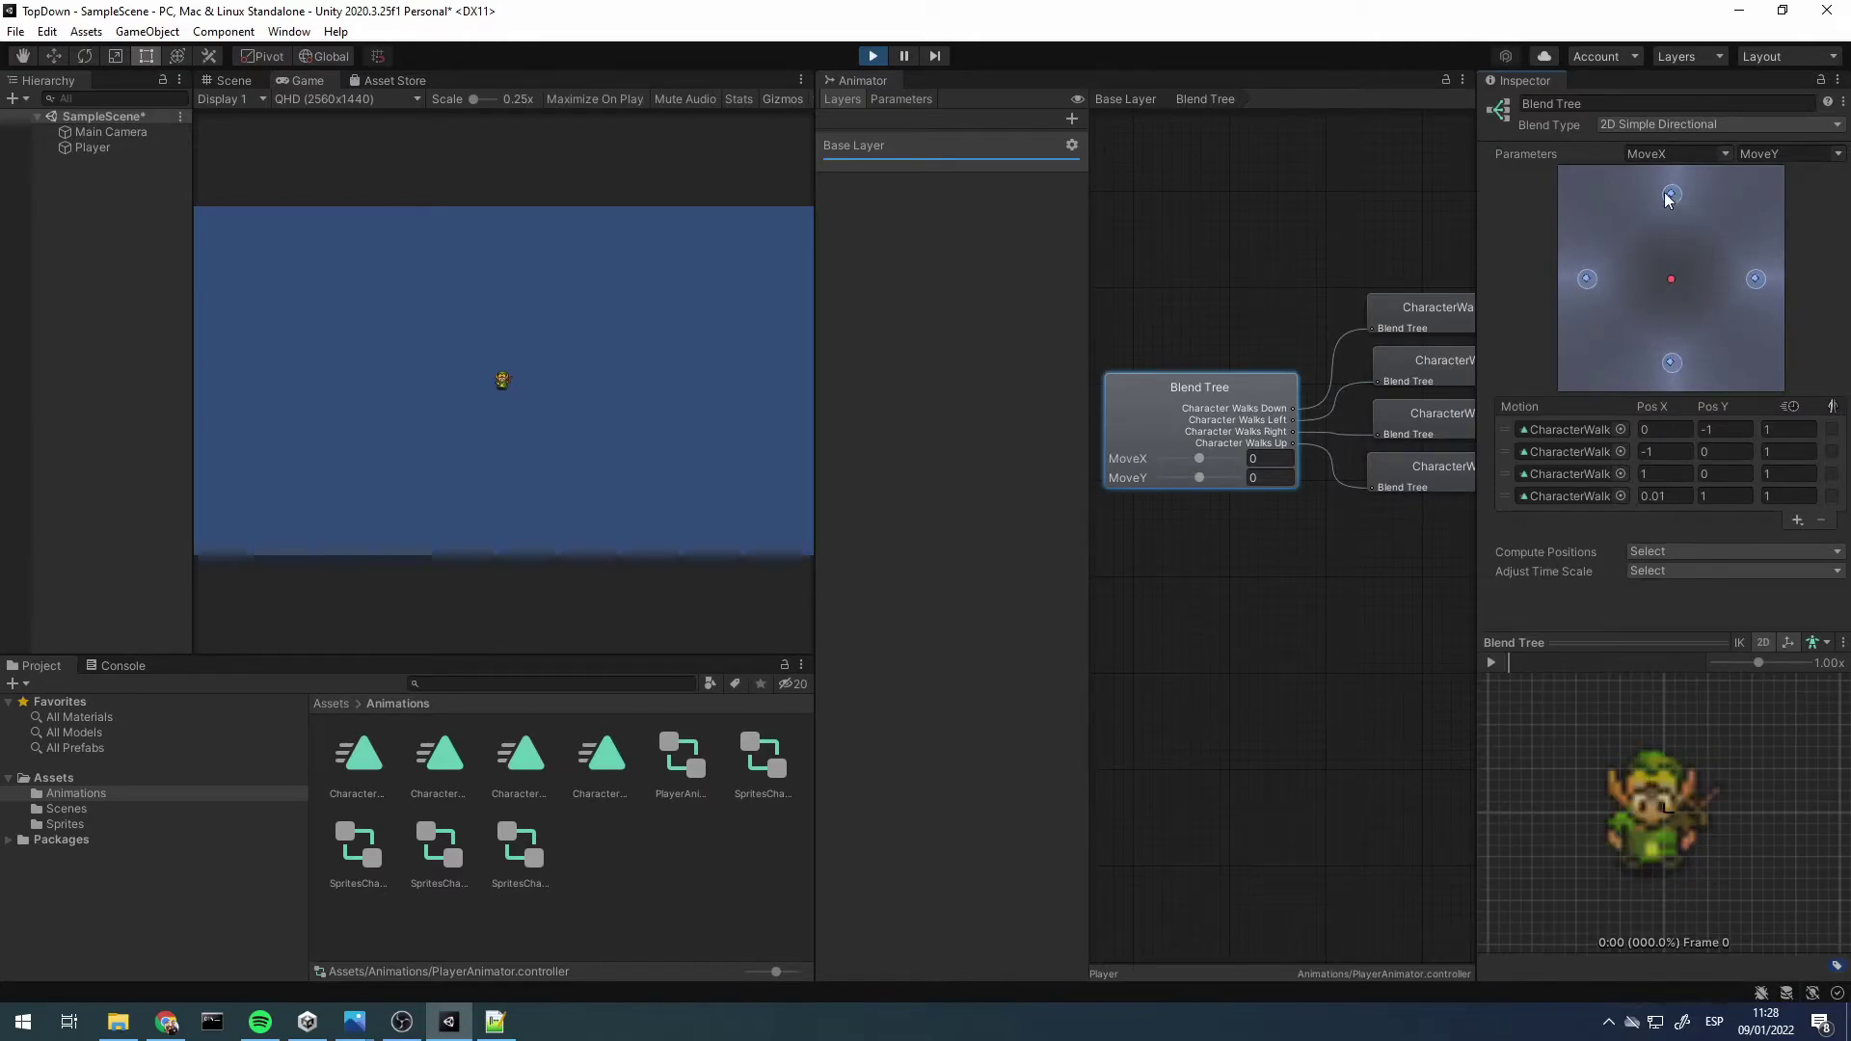
# Stop the game and drag the blend position to preview directions, ending on the left walk
pyautogui.click(873, 55)
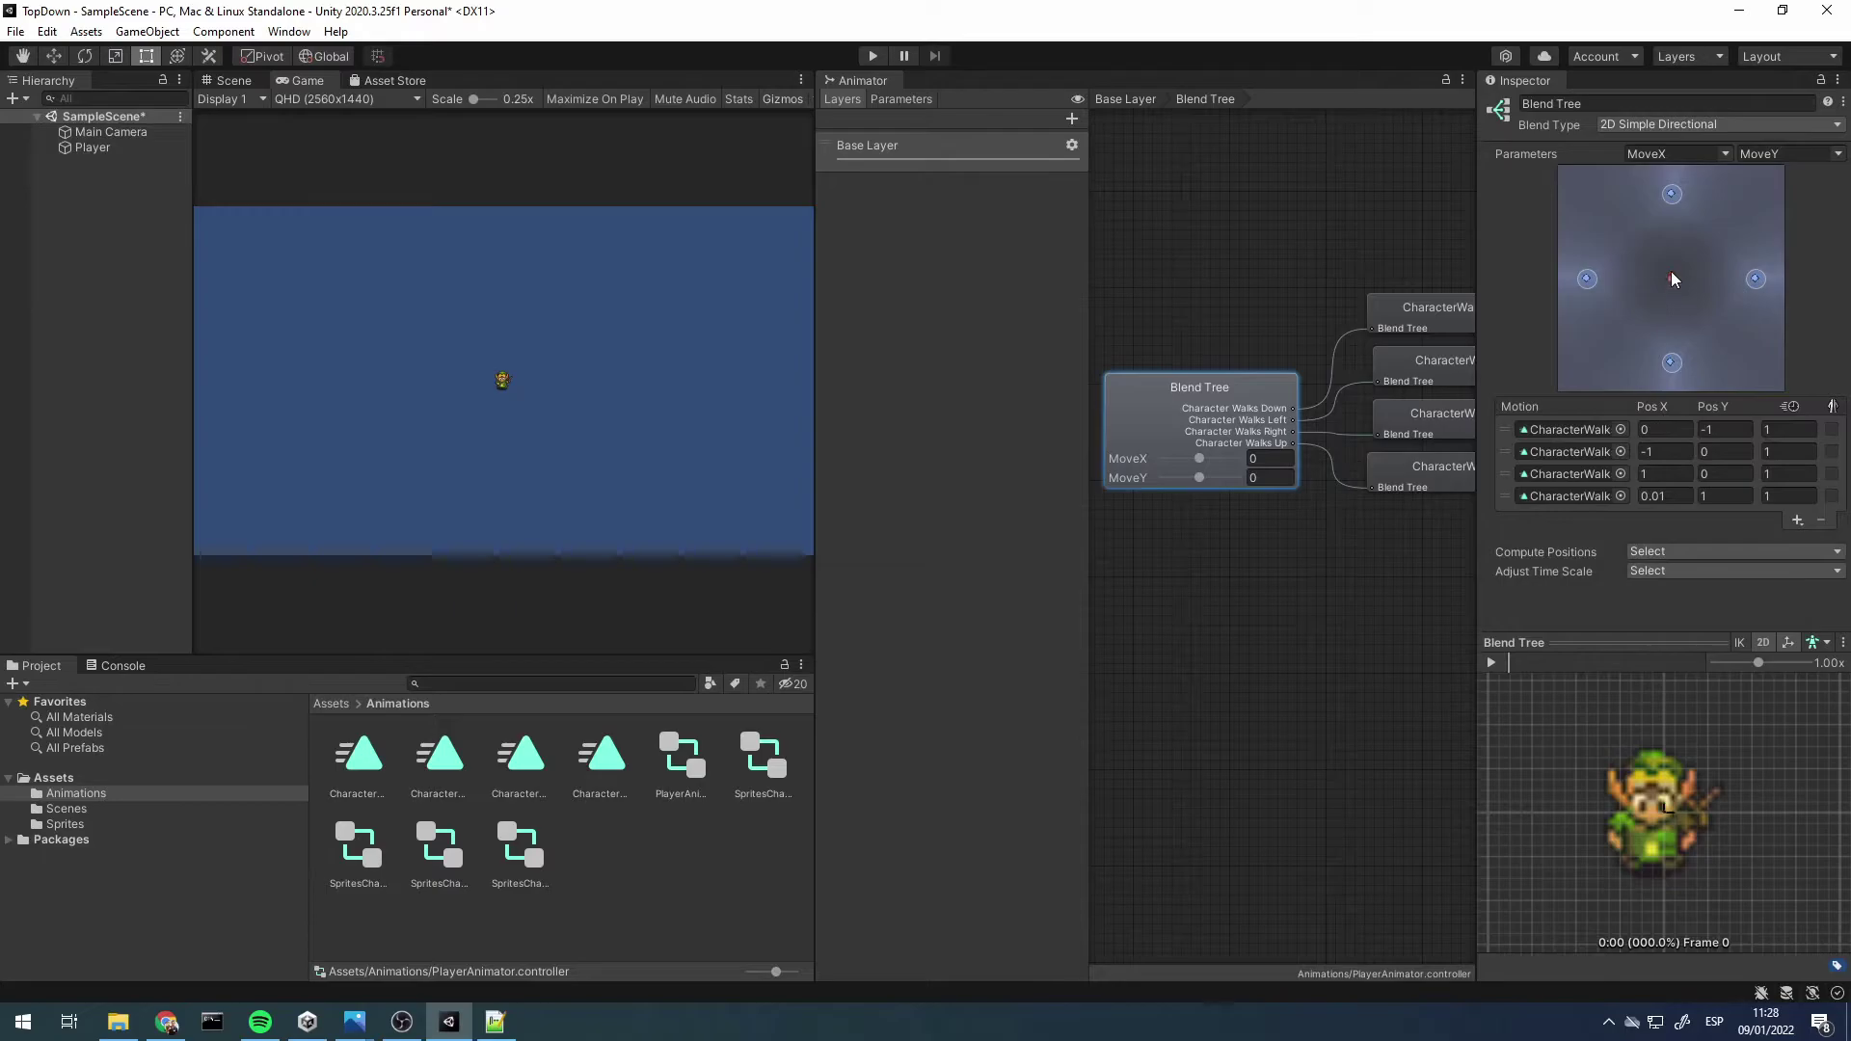
pyautogui.moveTo(1659, 289)
pyautogui.mouseDown()
pyautogui.moveTo(1726, 332)
pyautogui.moveTo(1594, 282)
pyautogui.moveTo(1668, 298)
pyautogui.moveTo(1425, 312)
pyautogui.moveTo(1672, 291)
pyautogui.mouseUp()
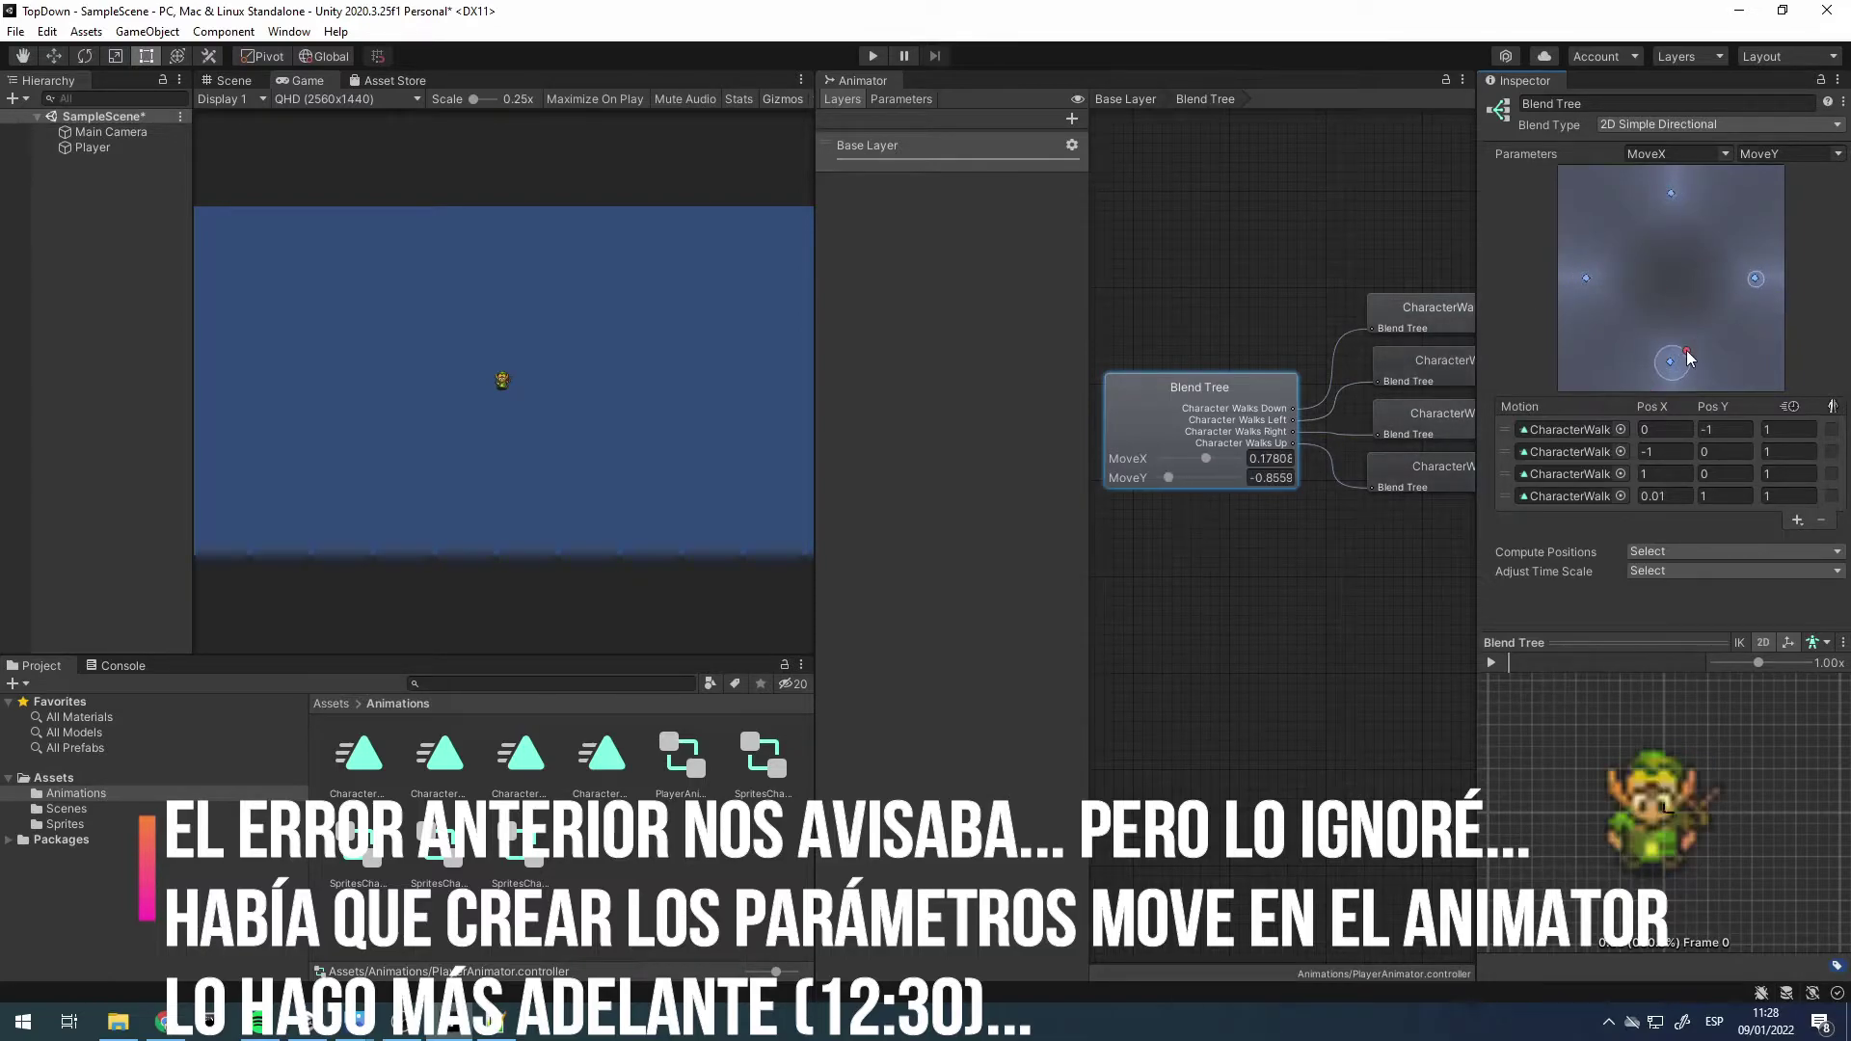
pyautogui.moveTo(1669, 285)
pyautogui.mouseDown()
pyautogui.moveTo(1707, 266)
pyautogui.moveTo(1642, 349)
pyautogui.moveTo(1545, 252)
pyautogui.mouseUp()
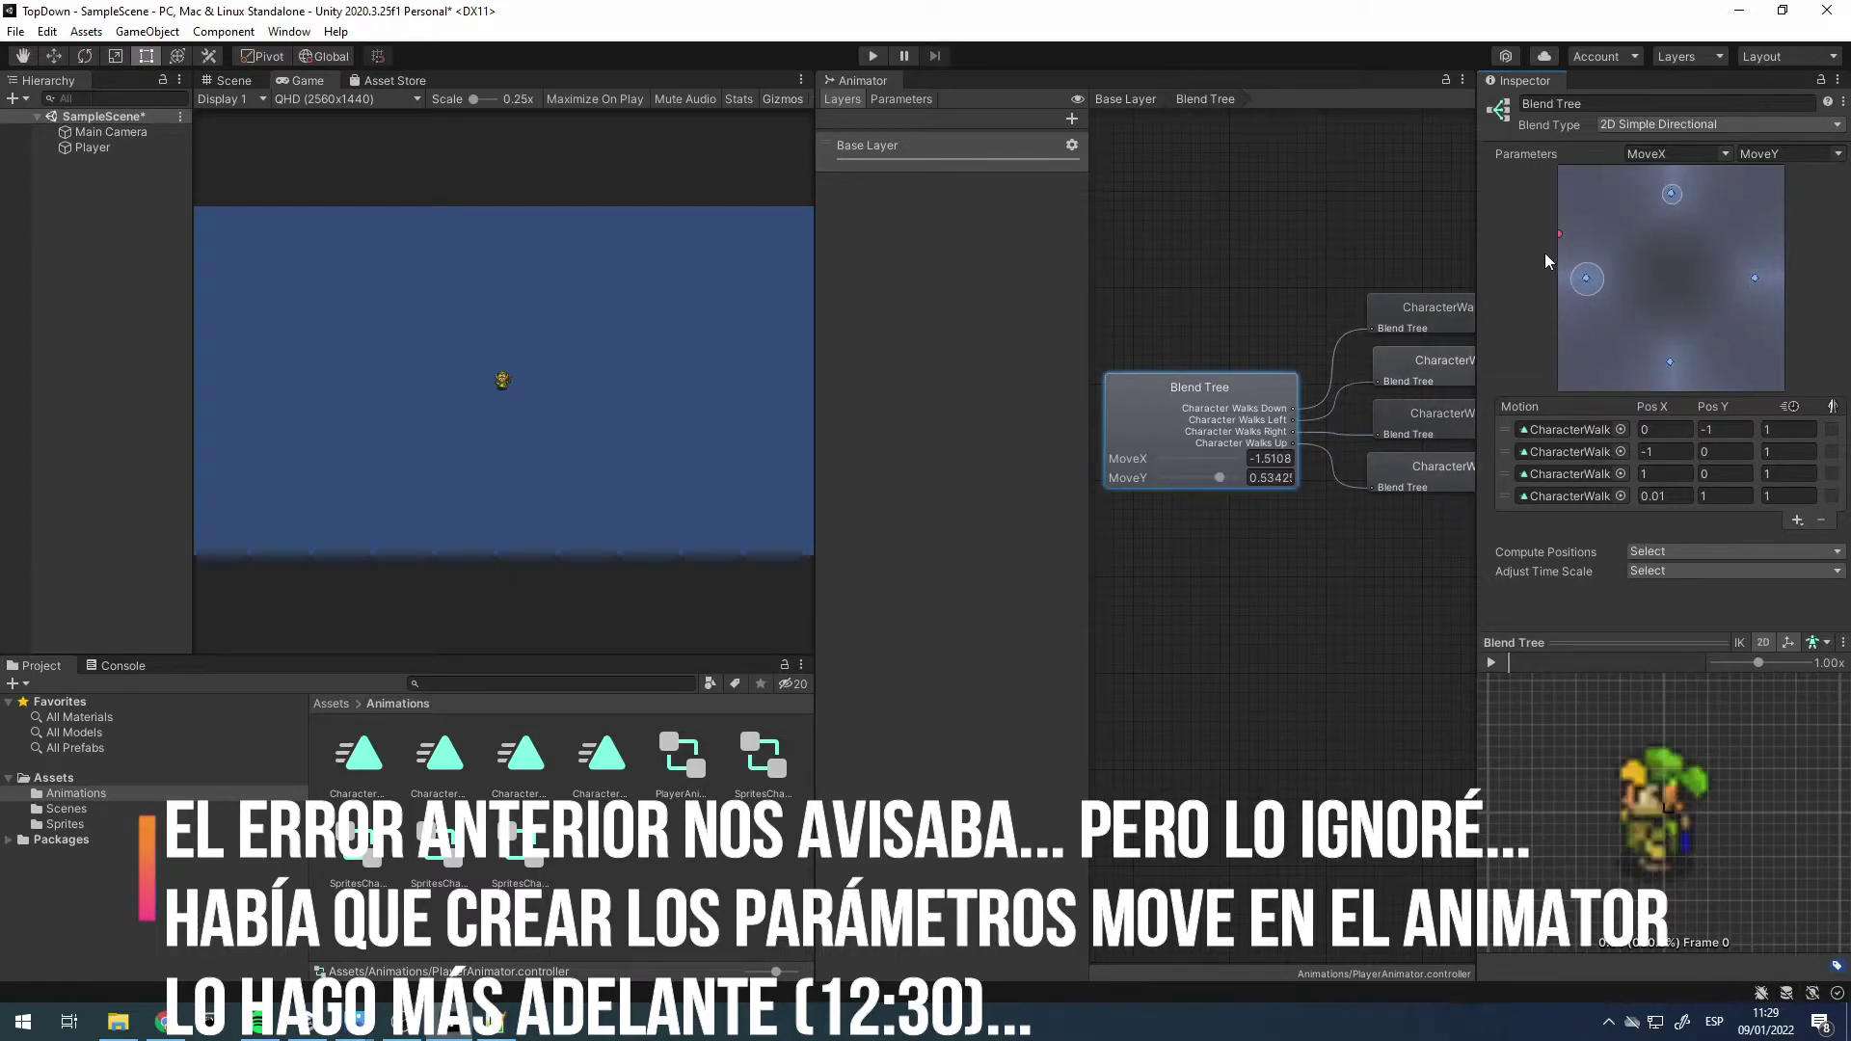
# Create a Scripts folder in Assets
pyautogui.click(53, 778)
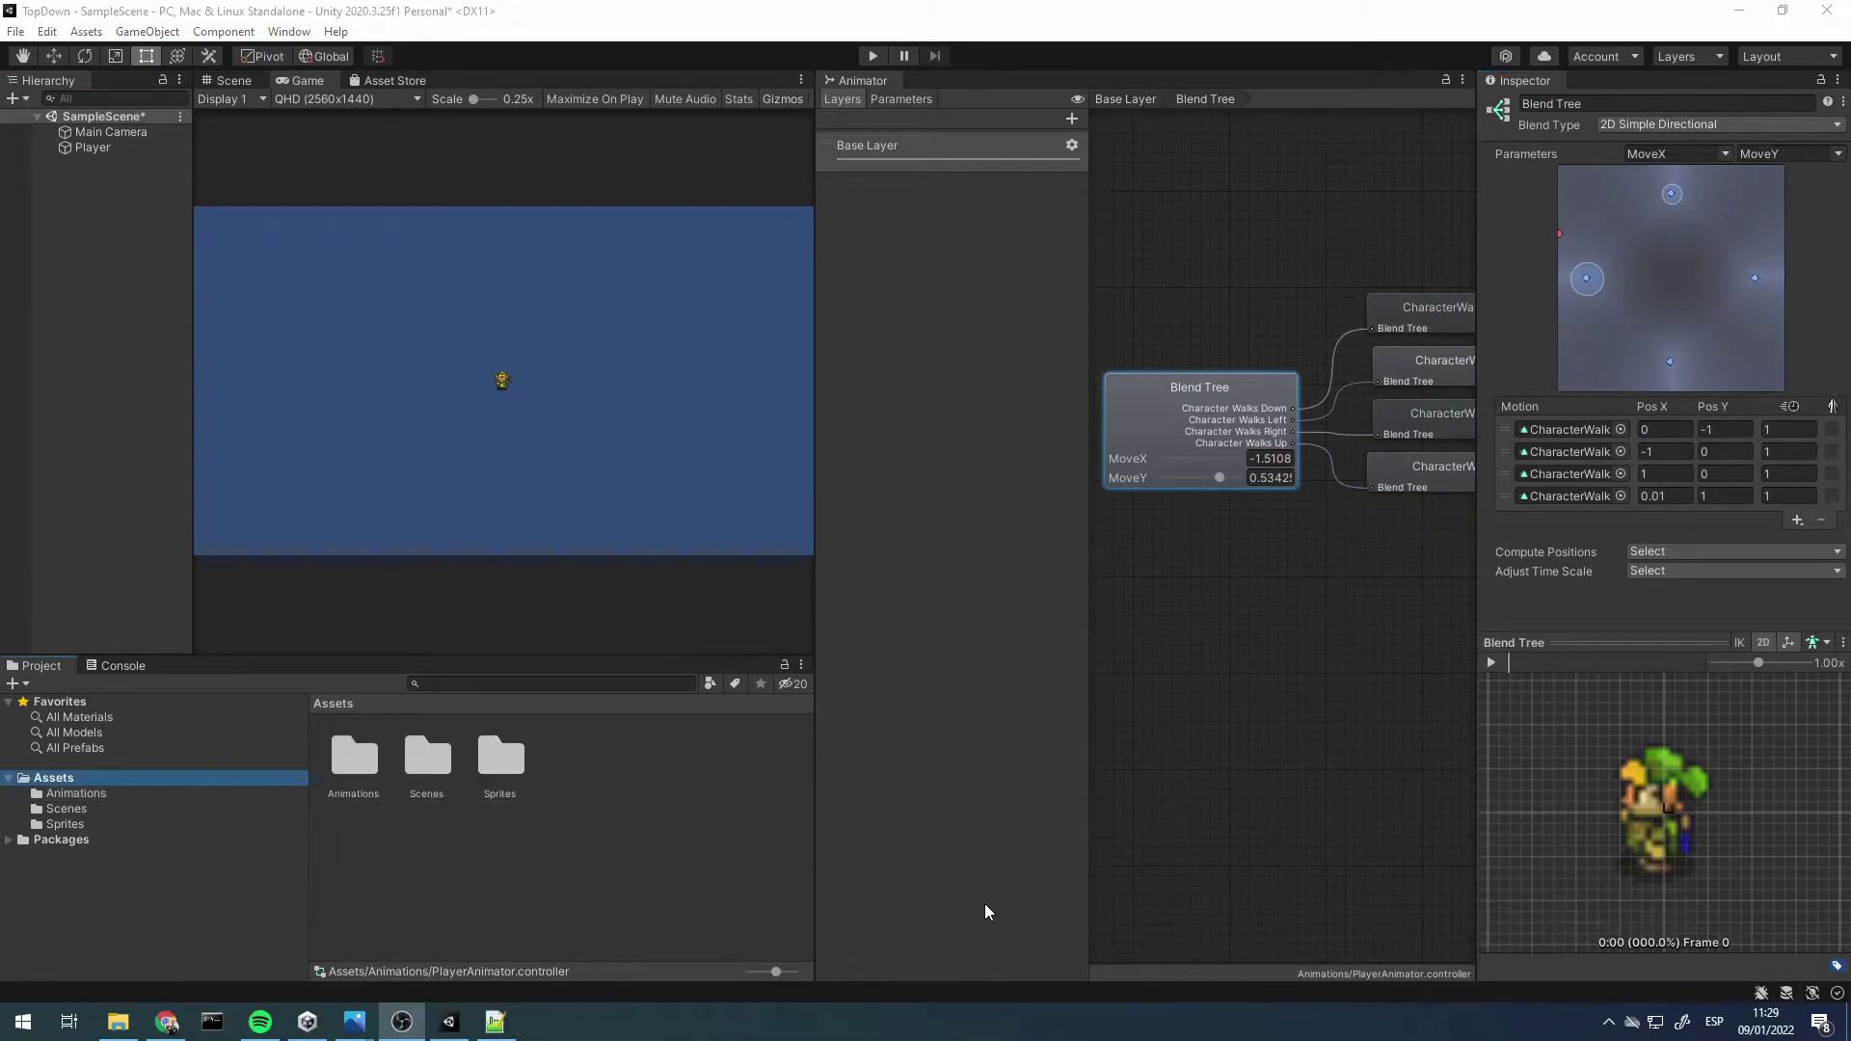
pyautogui.rightClick(488, 901)
pyautogui.moveTo(540, 348)
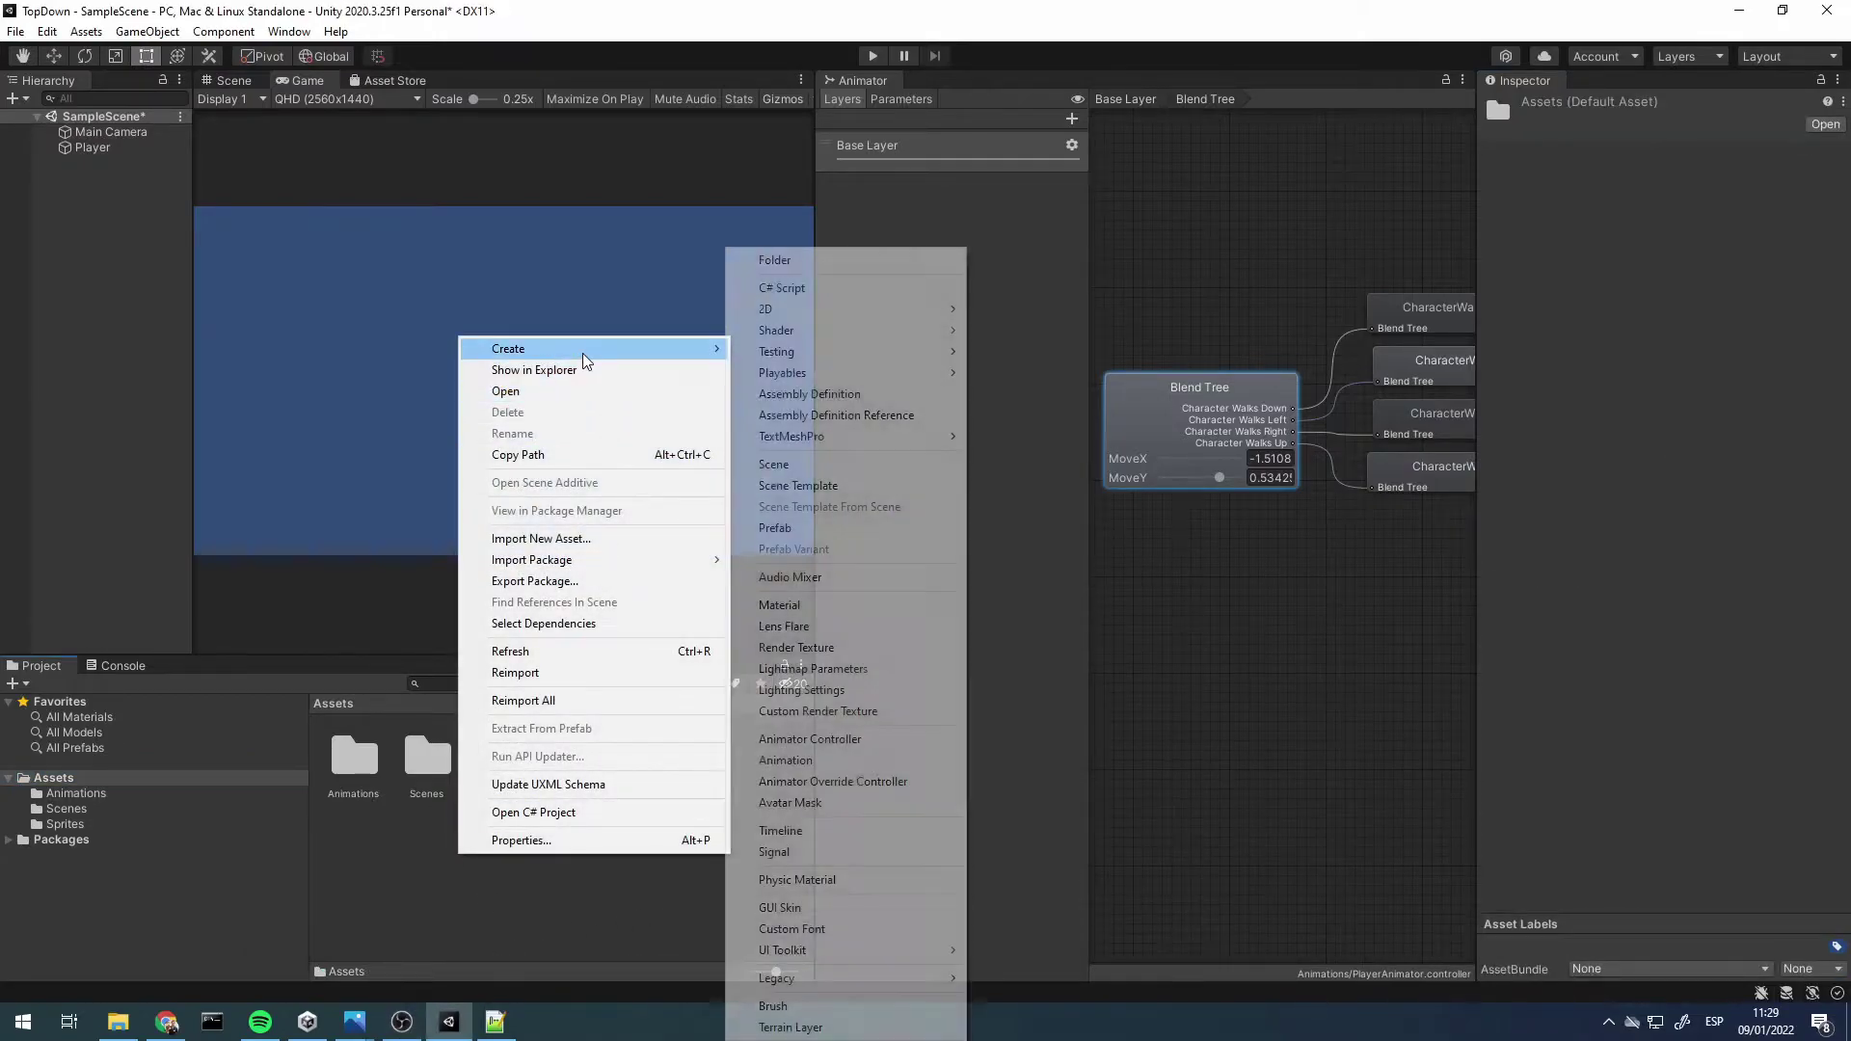
pyautogui.click(831, 263)
pyautogui.write('Scripts')
pyautogui.press('Return')
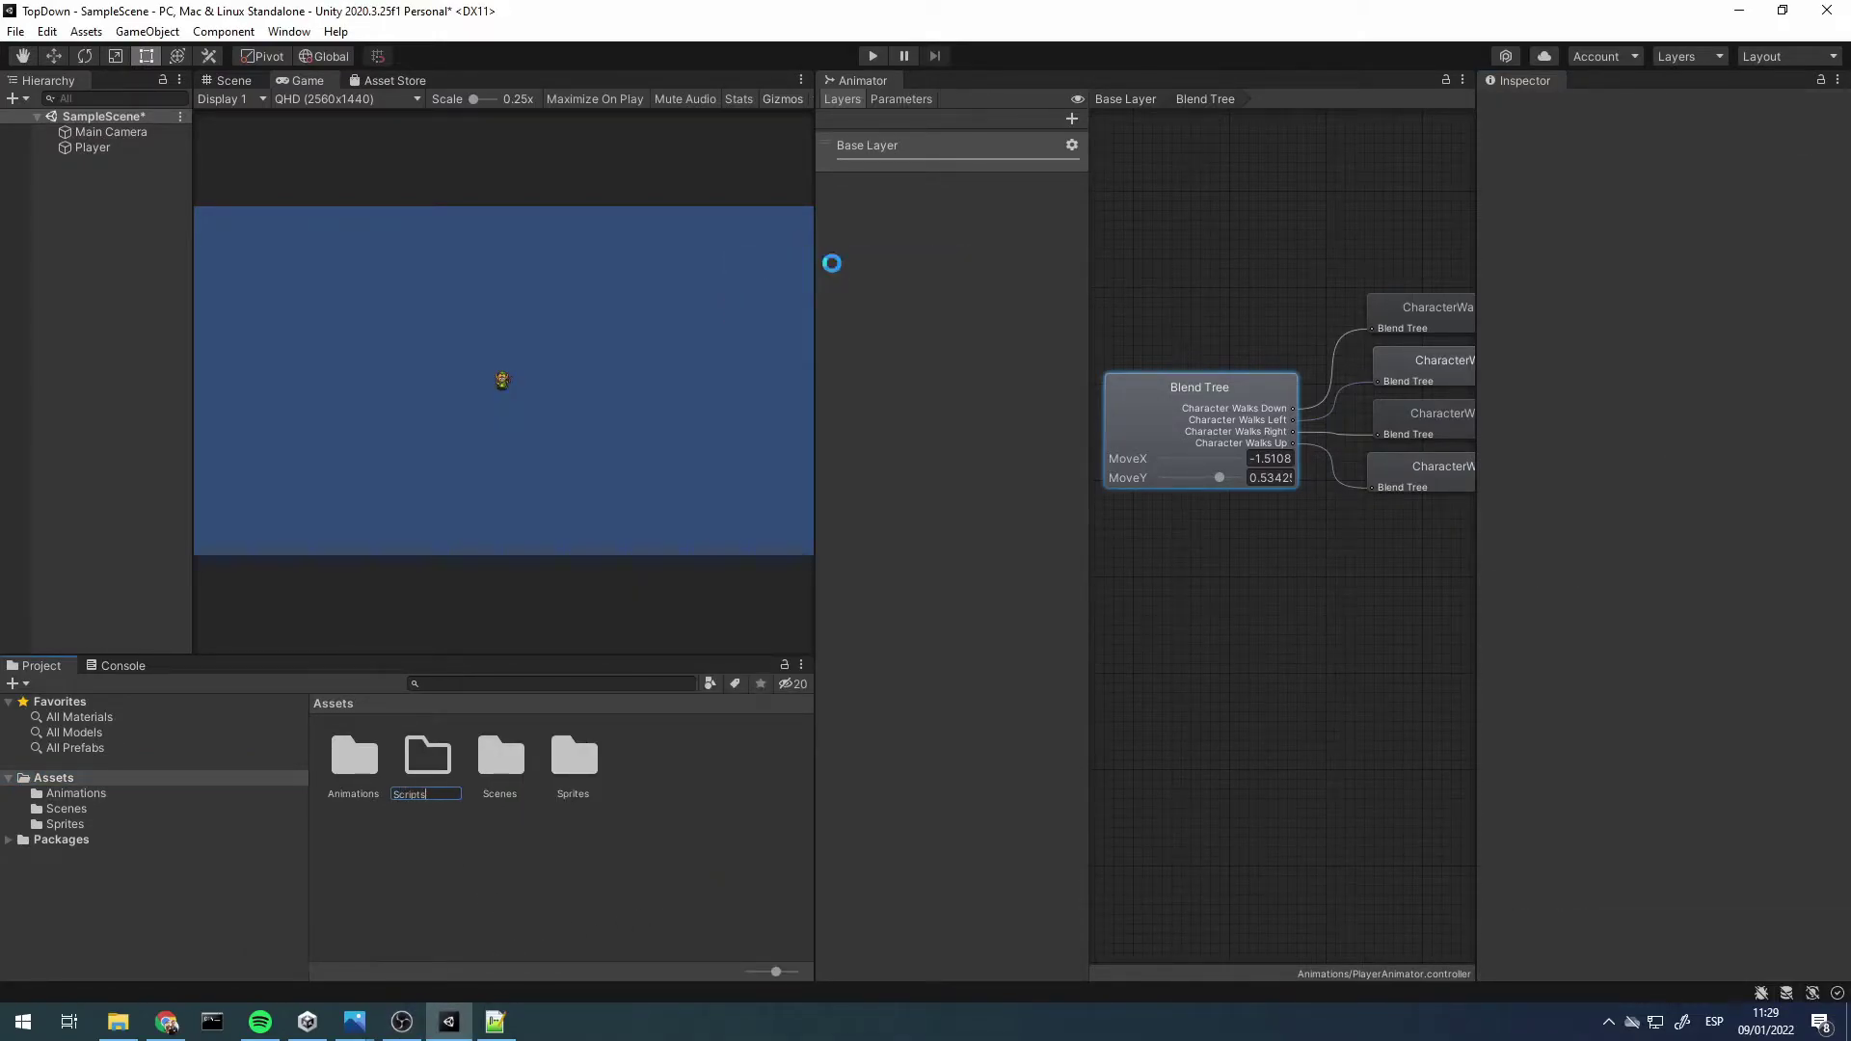
# Create a C# script named PlayerController inside Scripts
pyautogui.rightClick(451, 297)
pyautogui.moveTo(579, 308)
pyautogui.click(852, 288)
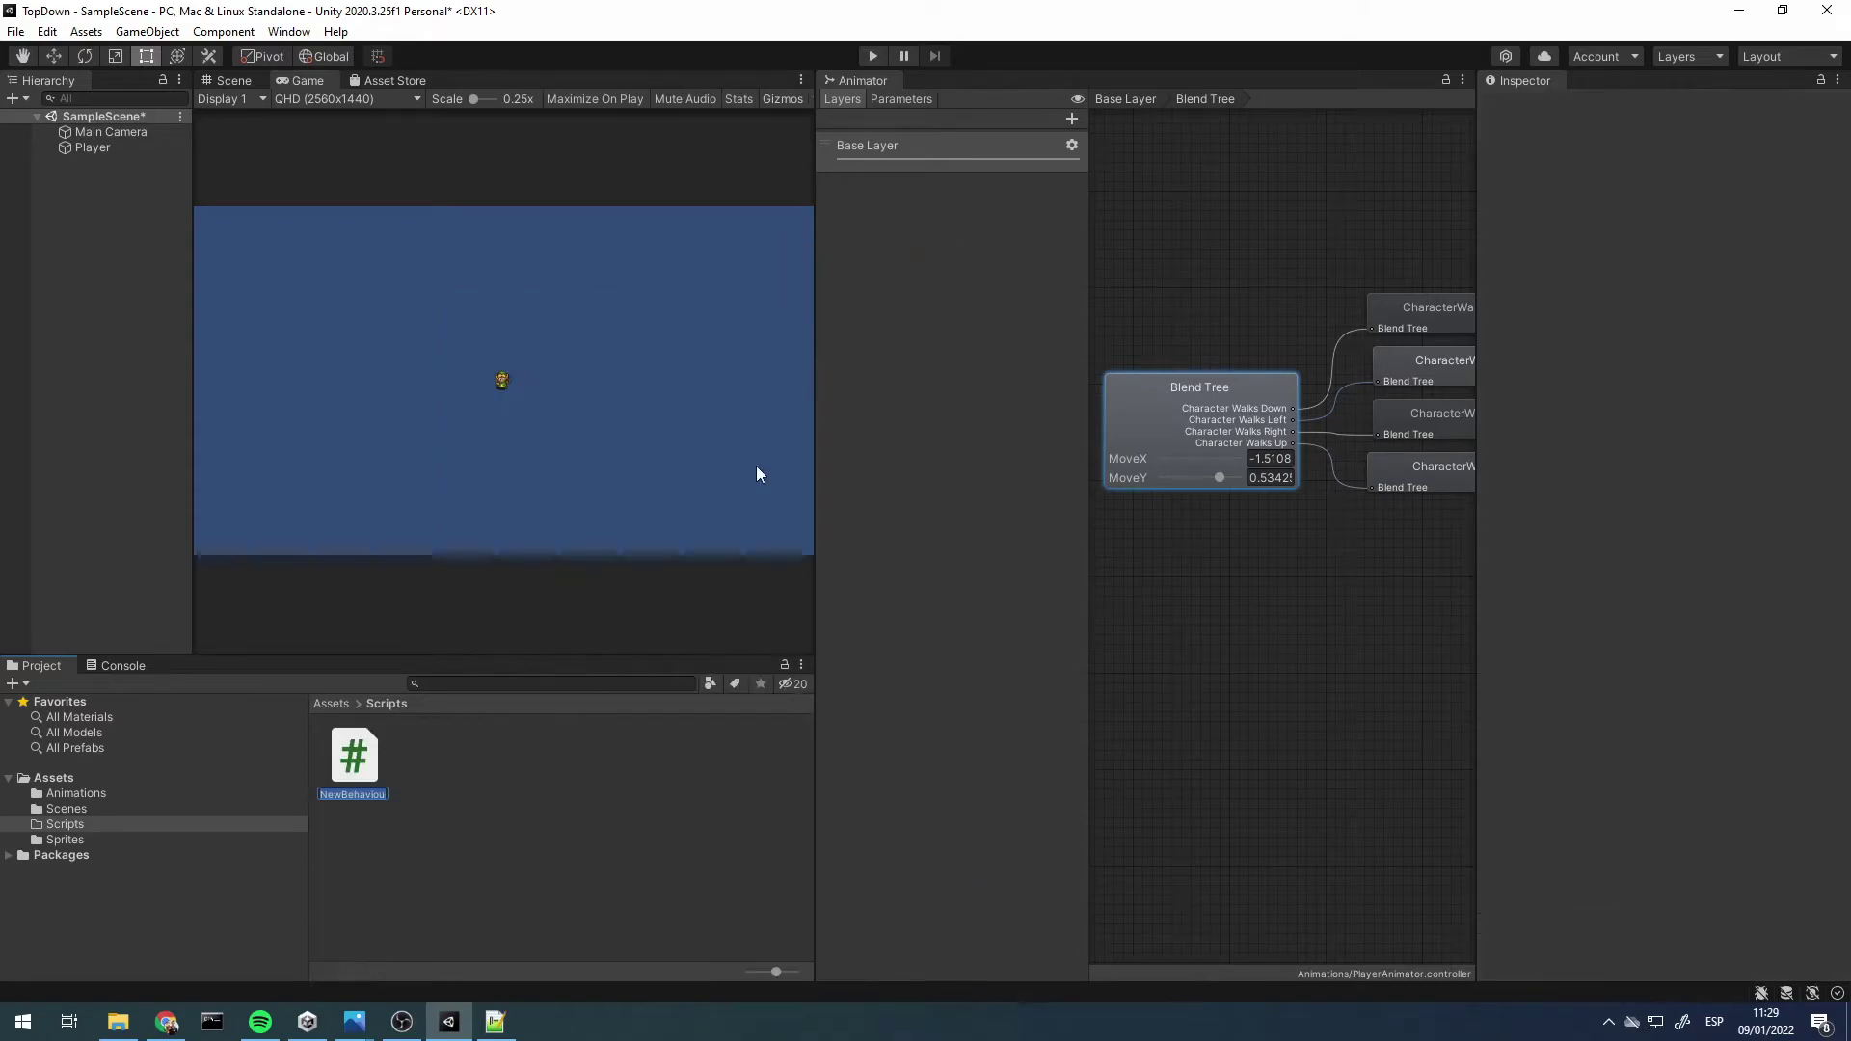
pyautogui.write('Play')
pyautogui.write('erC')
pyautogui.write('ler')
pyautogui.press('Return')
pyautogui.press('Return')
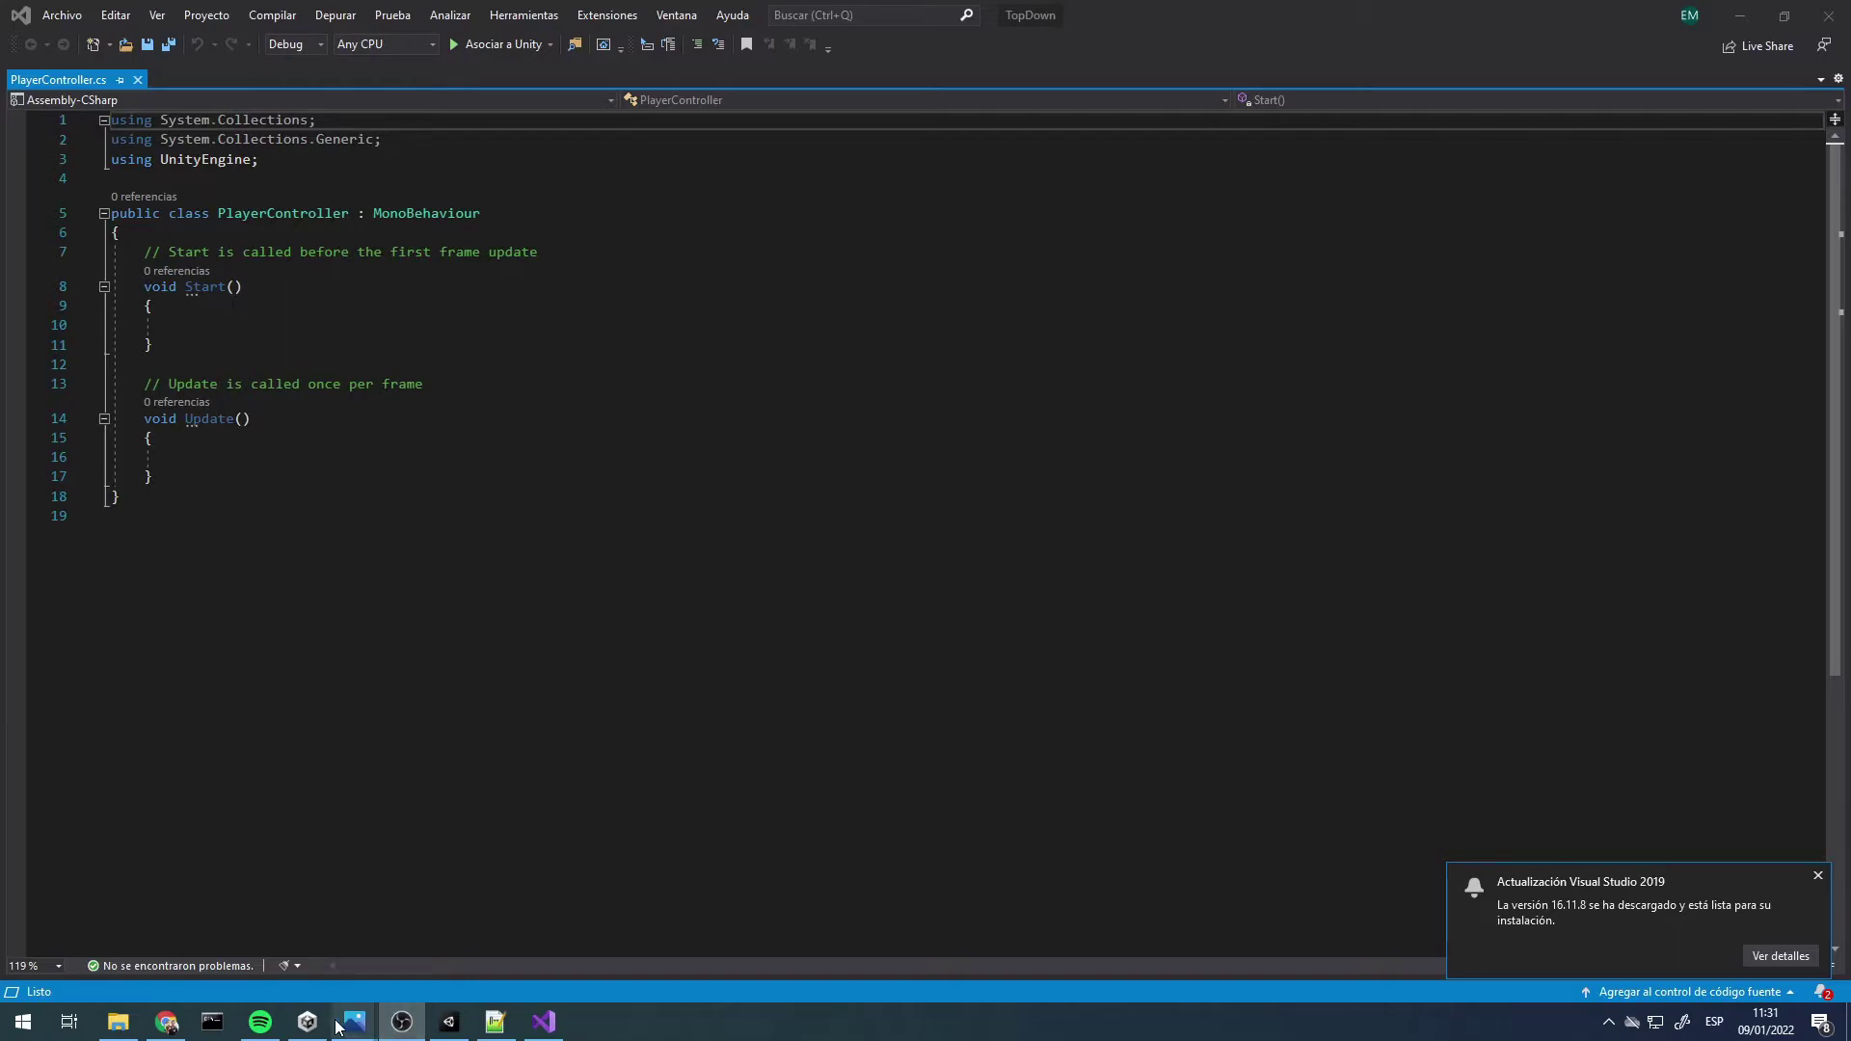
# Review the Player's Animator in Unity, then bring up PlayerController in Visual Studio
pyautogui.moveTo(310, 1030)
pyautogui.click(450, 1023)
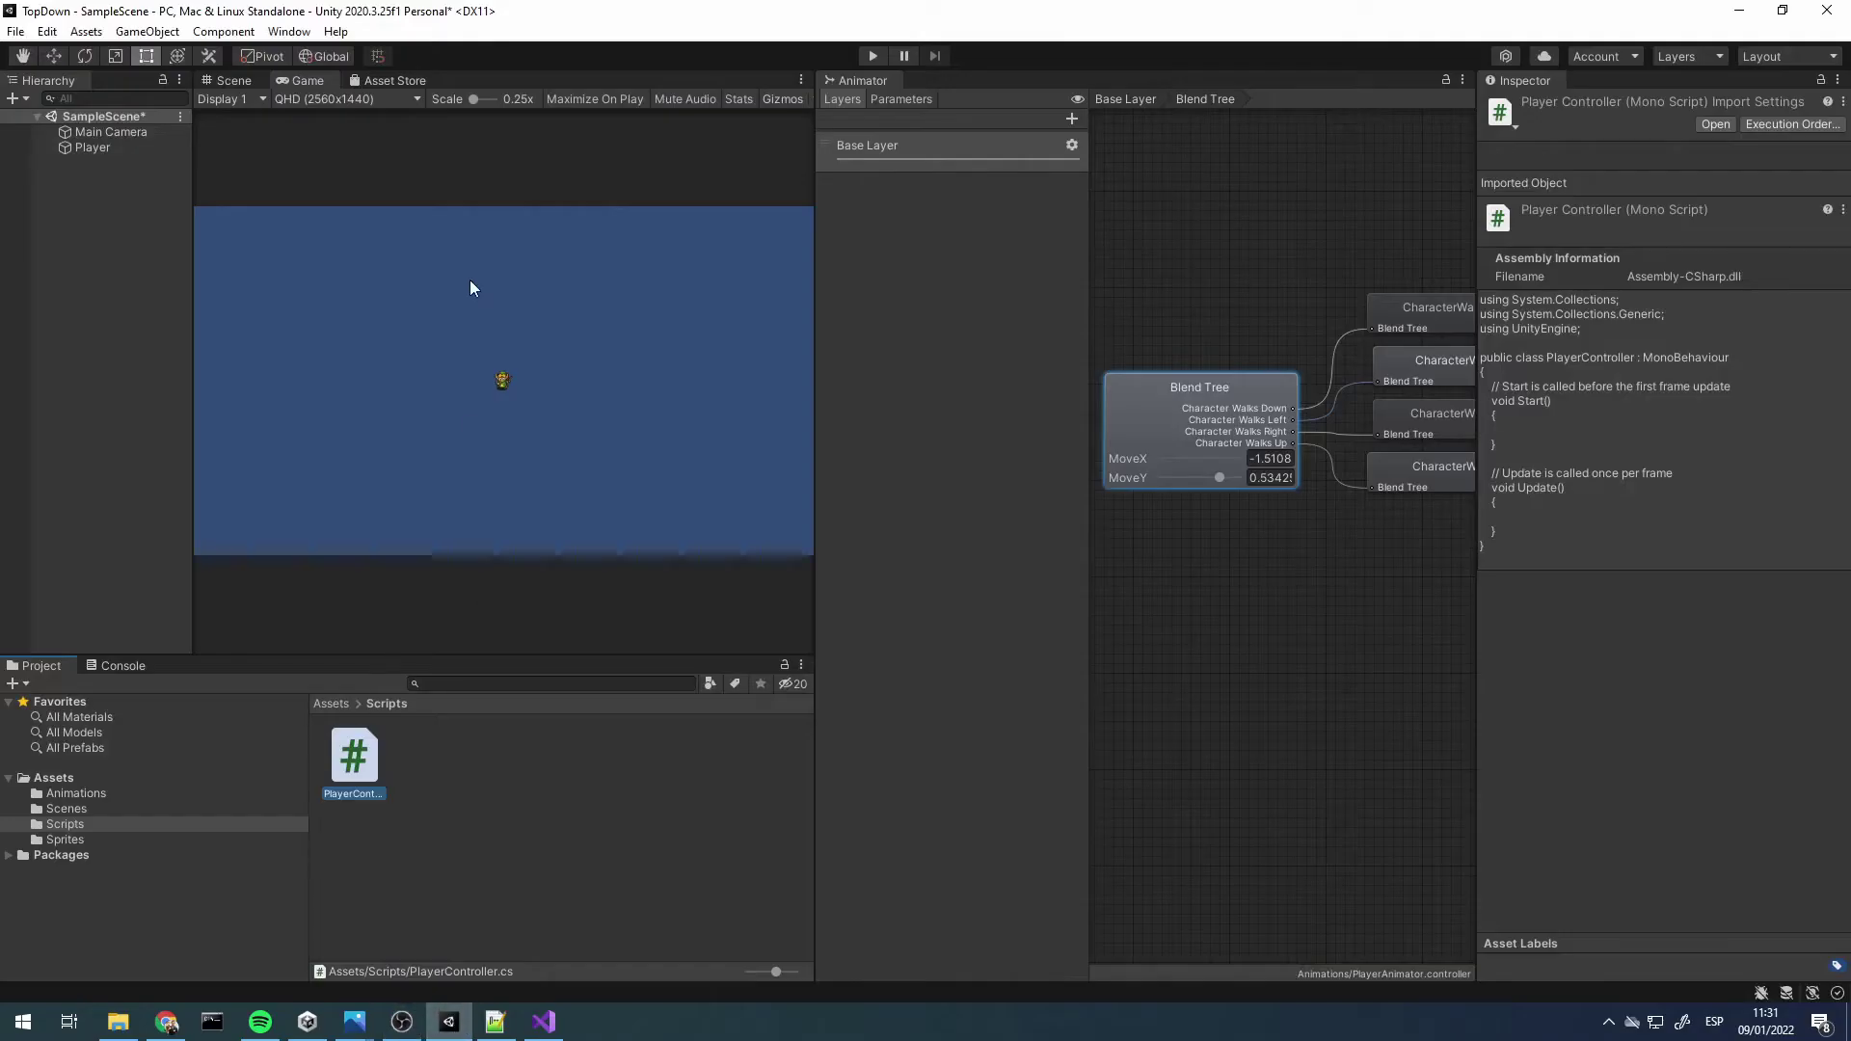
pyautogui.click(106, 149)
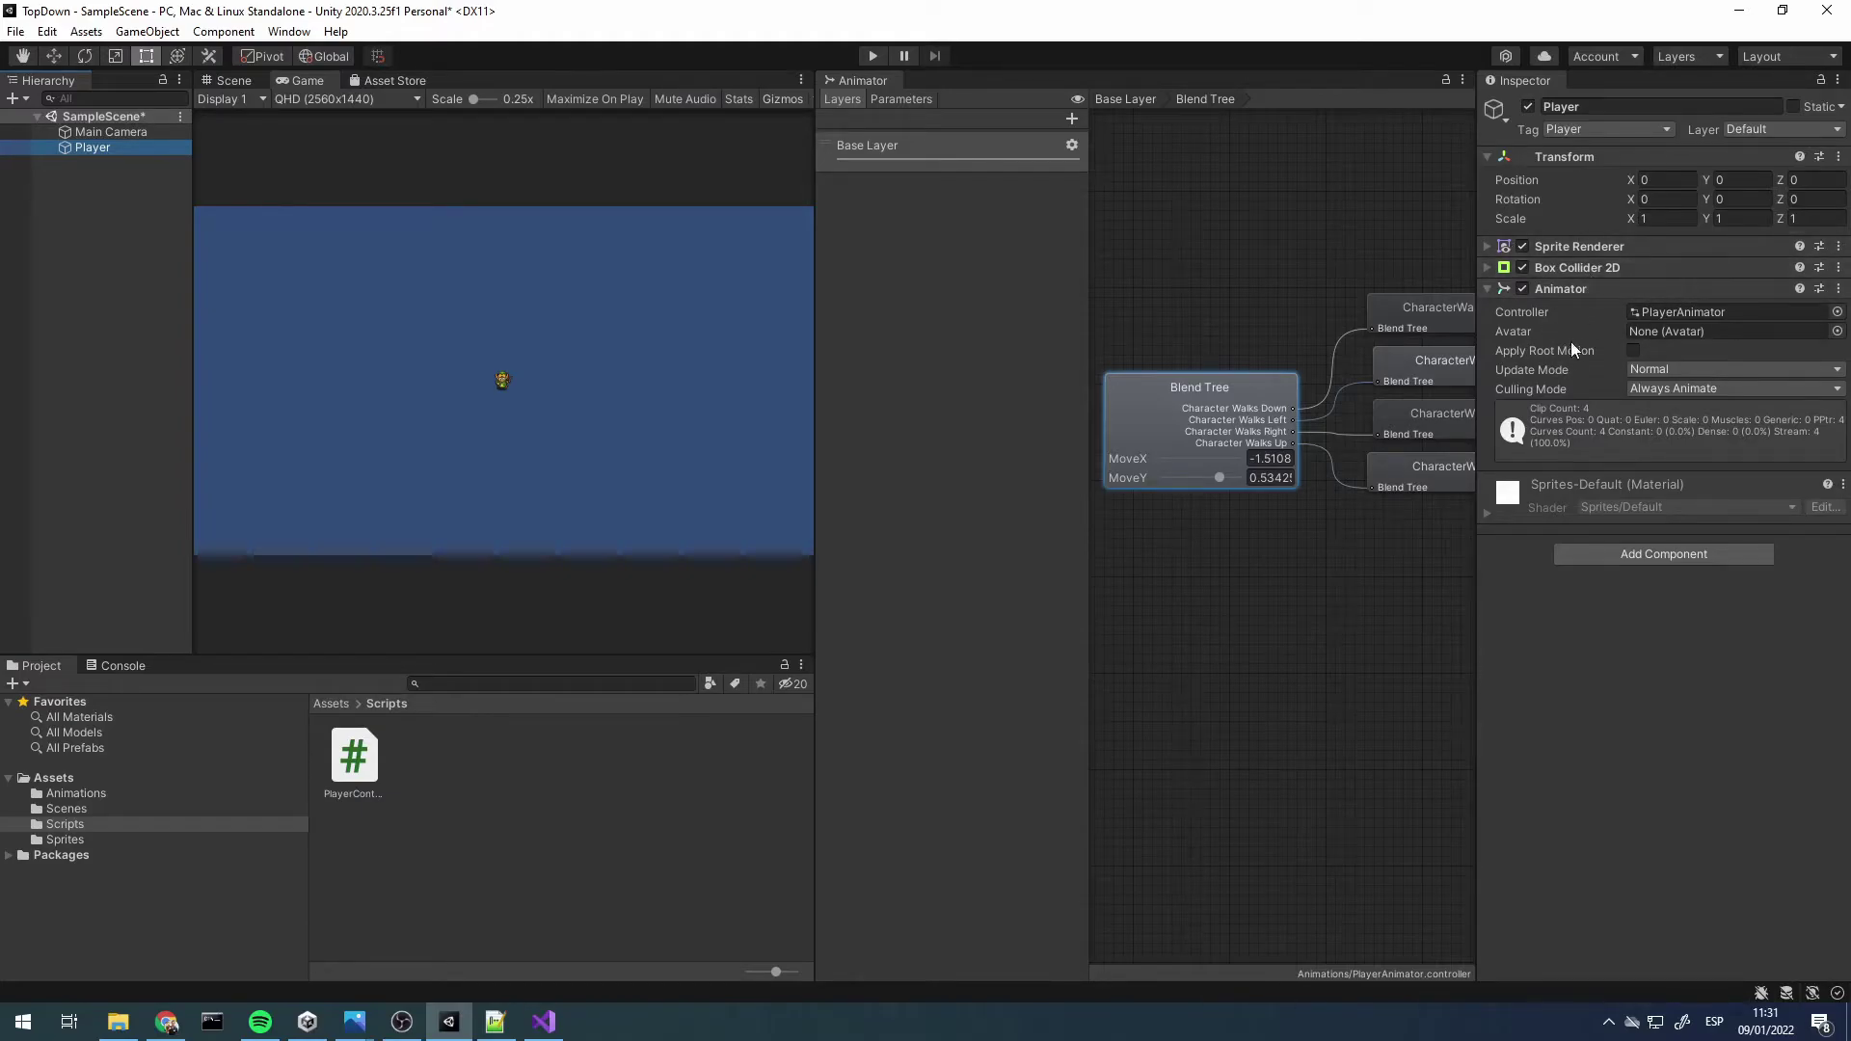
pyautogui.click(544, 1022)
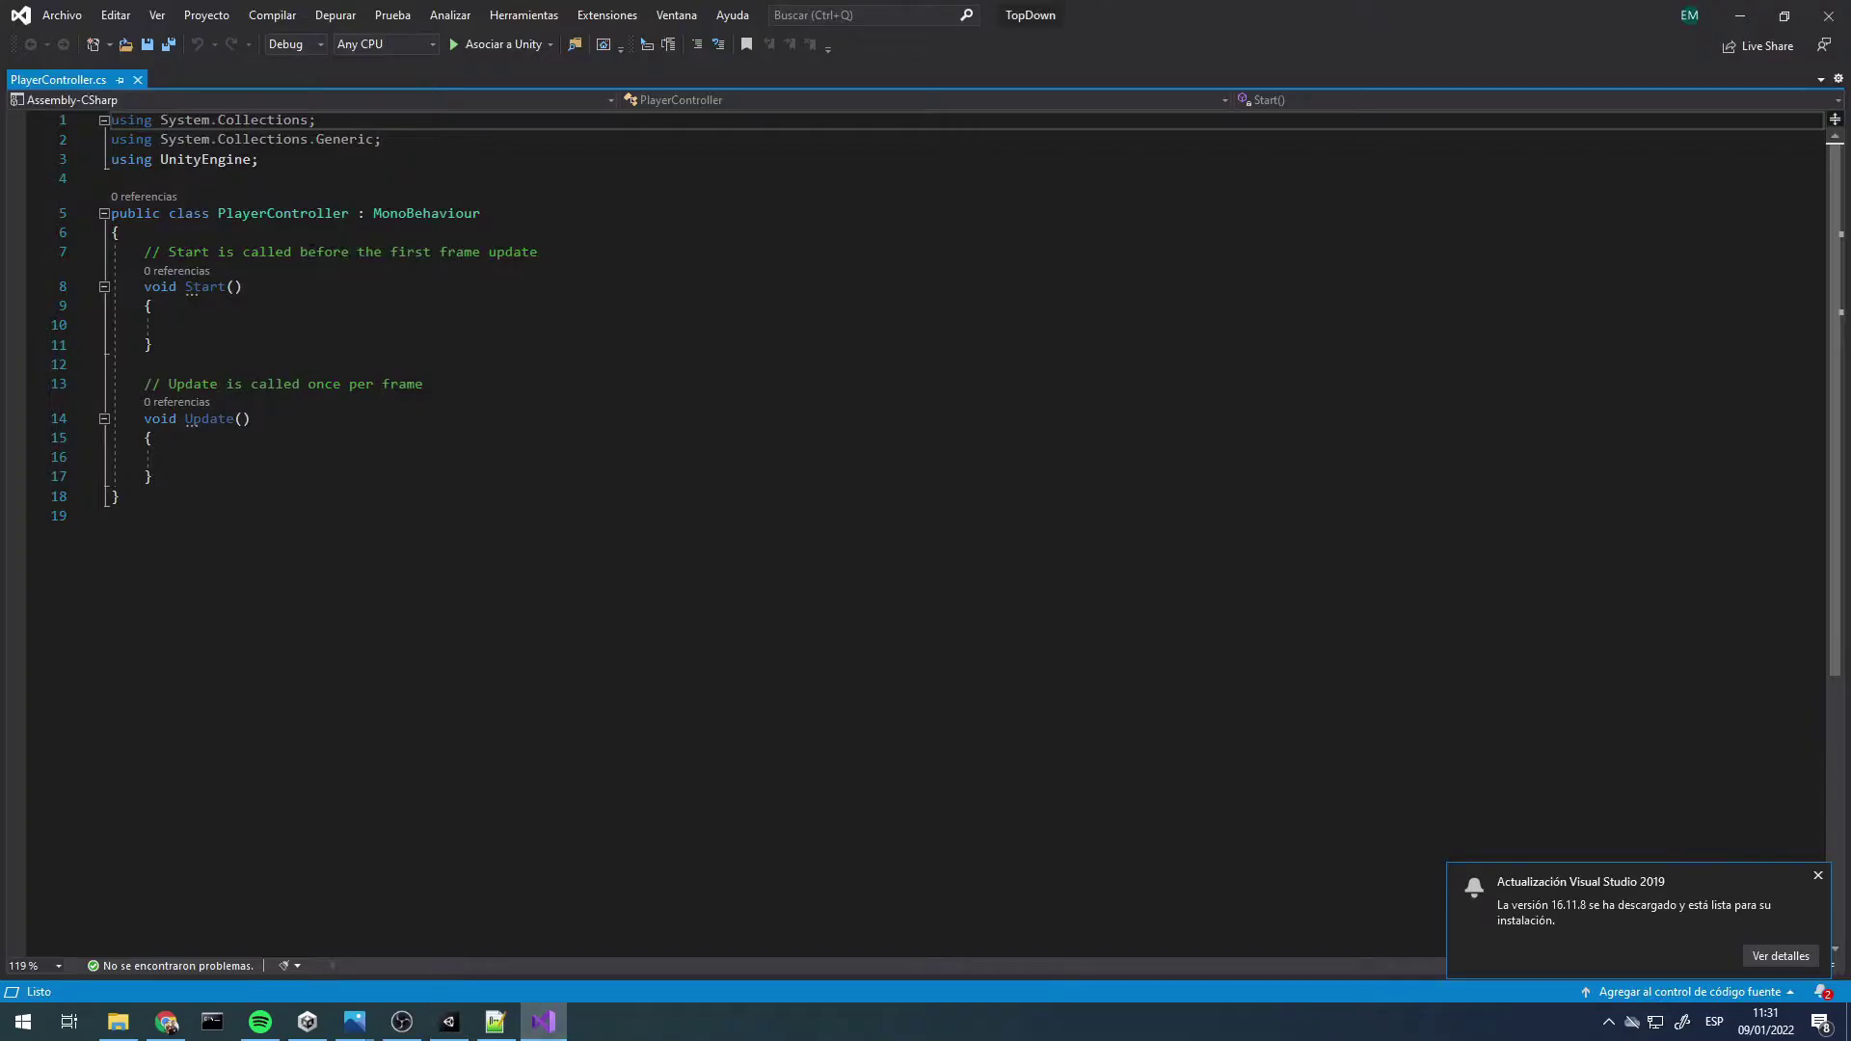
# Declare a 'private Animator animator;' field in the PlayerController class
pyautogui.click(305, 231)
pyautogui.press('Return')
pyautogui.press('Return')
pyautogui.write('p')
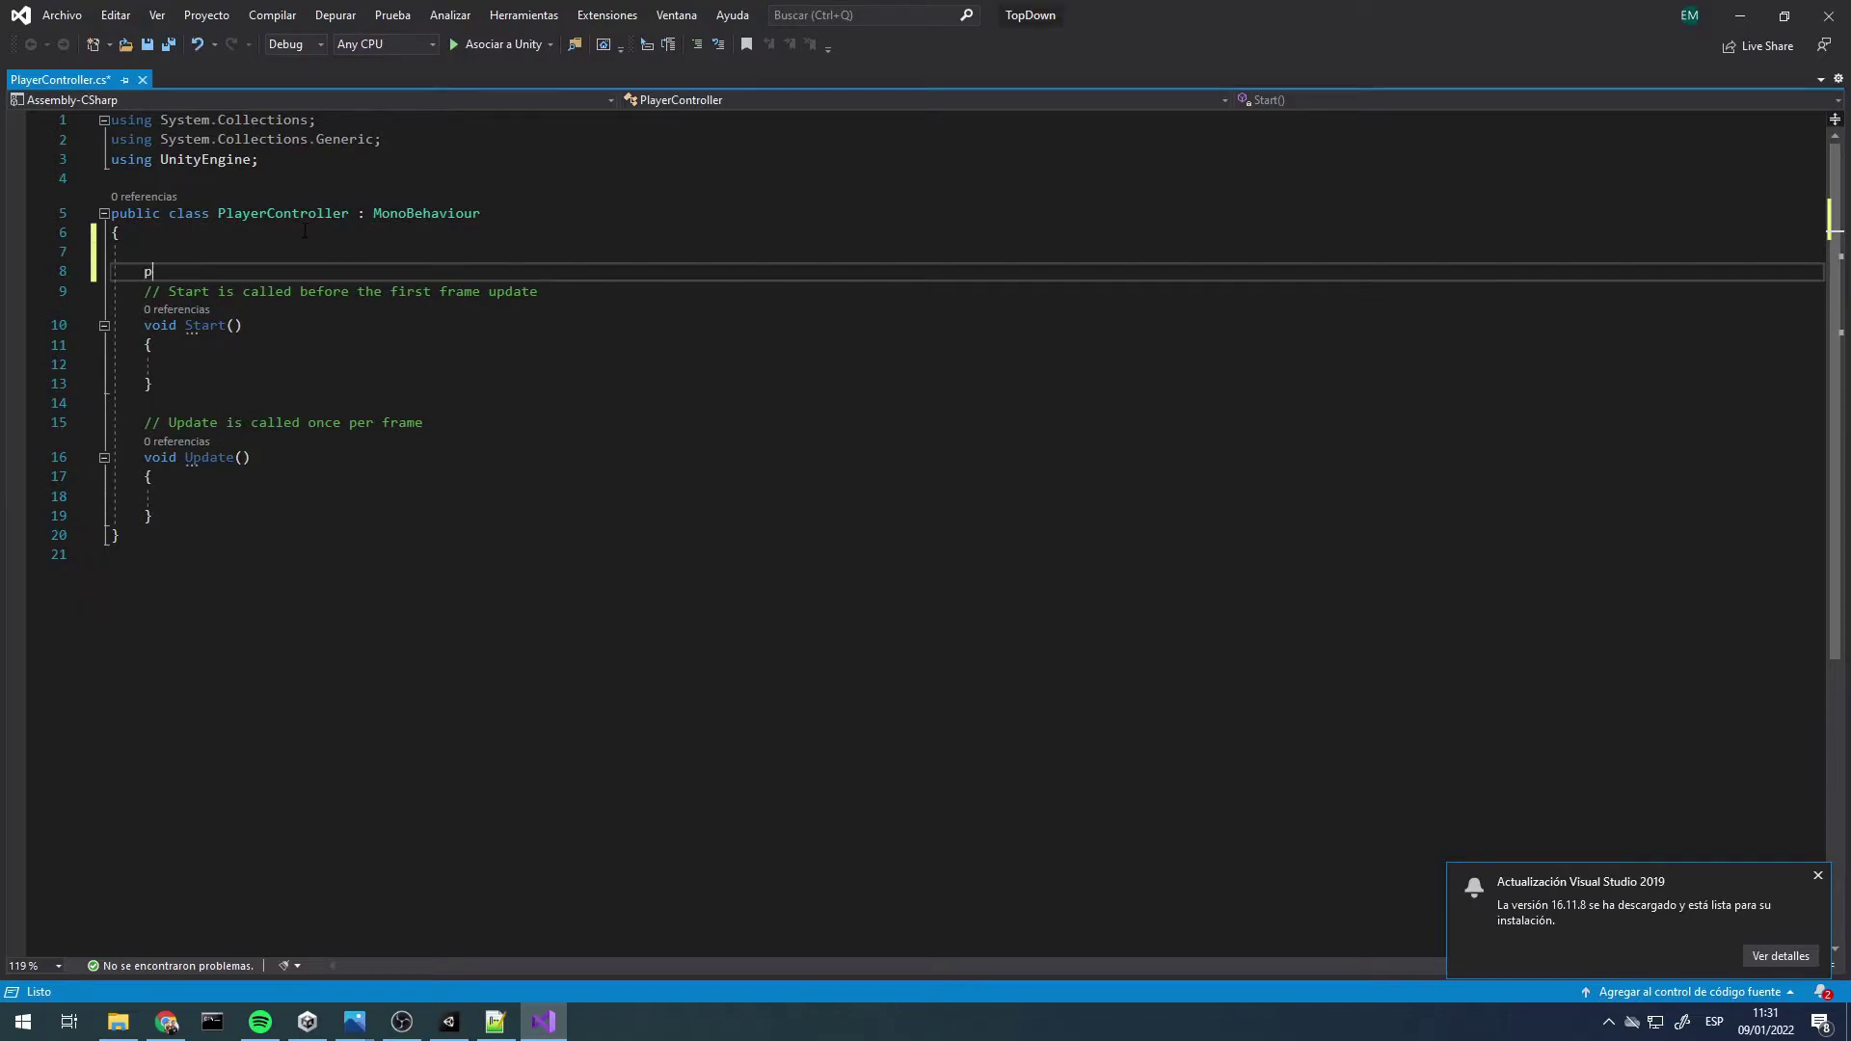
pyautogui.write('rivate')
pyautogui.write(' A')
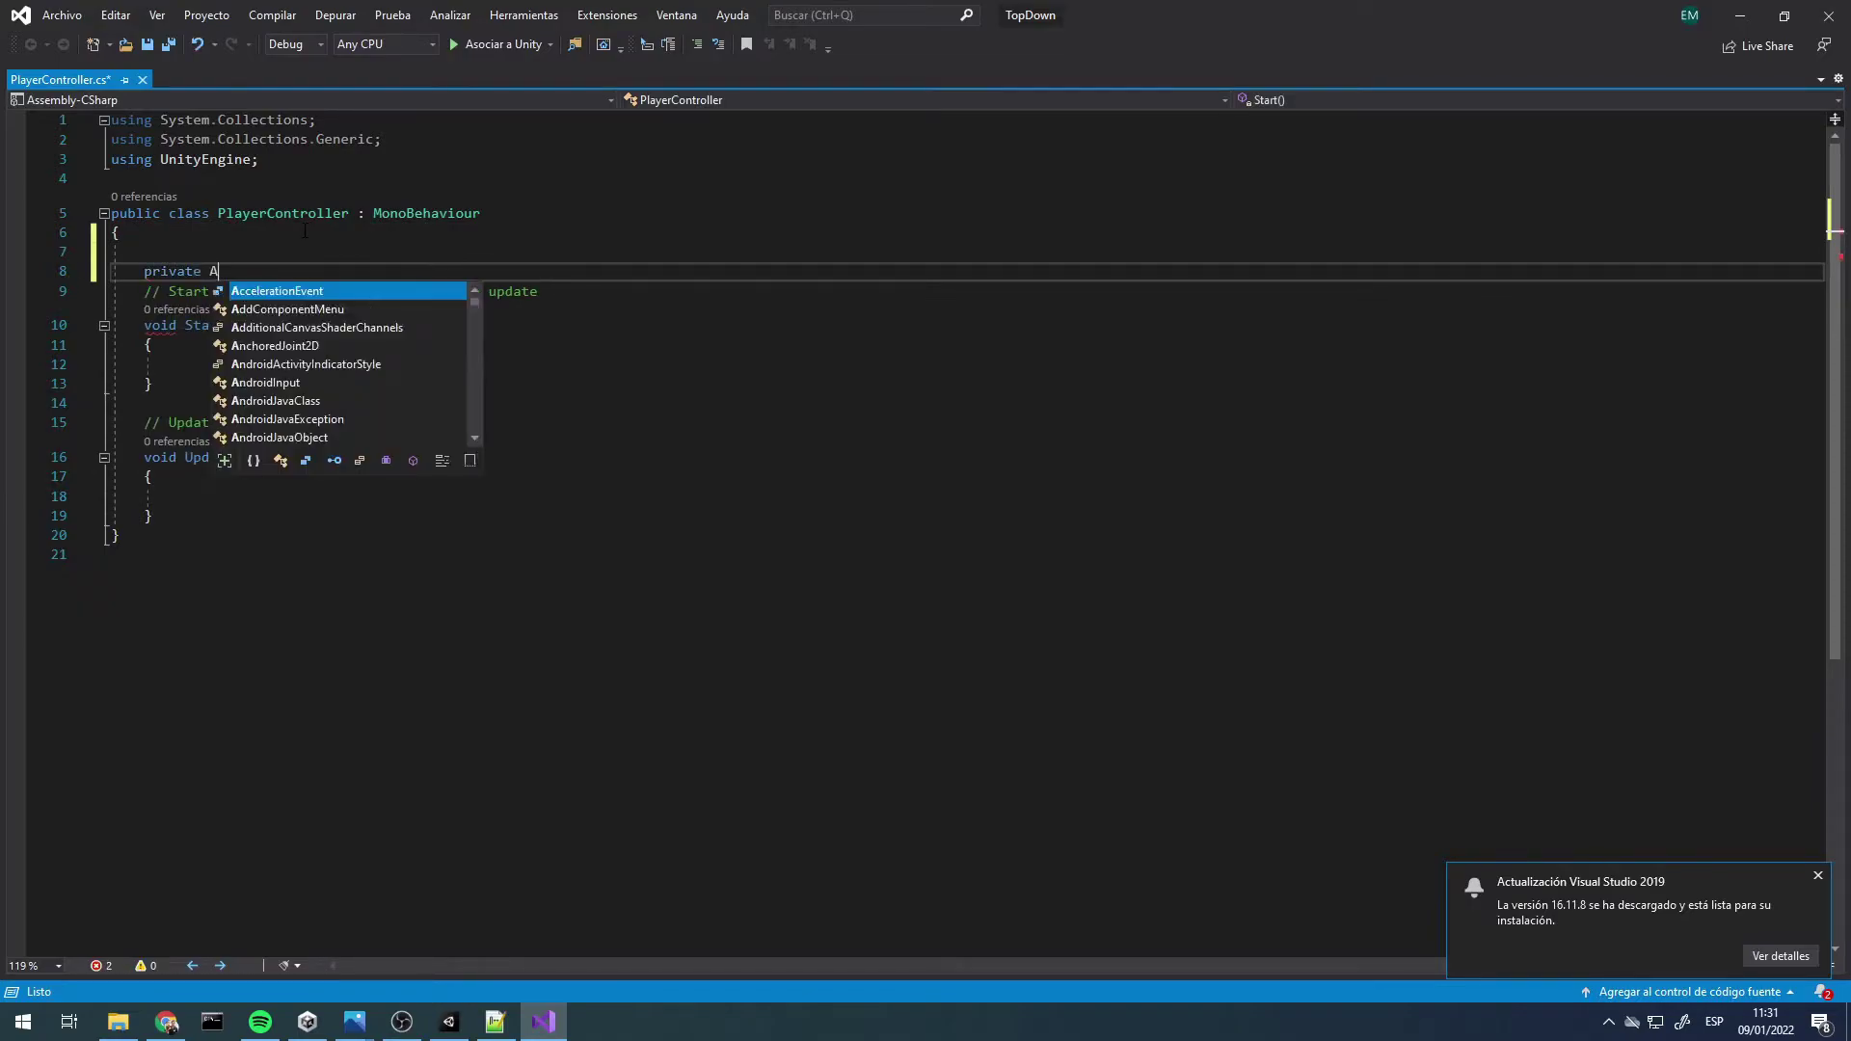
pyautogui.write('nimator')
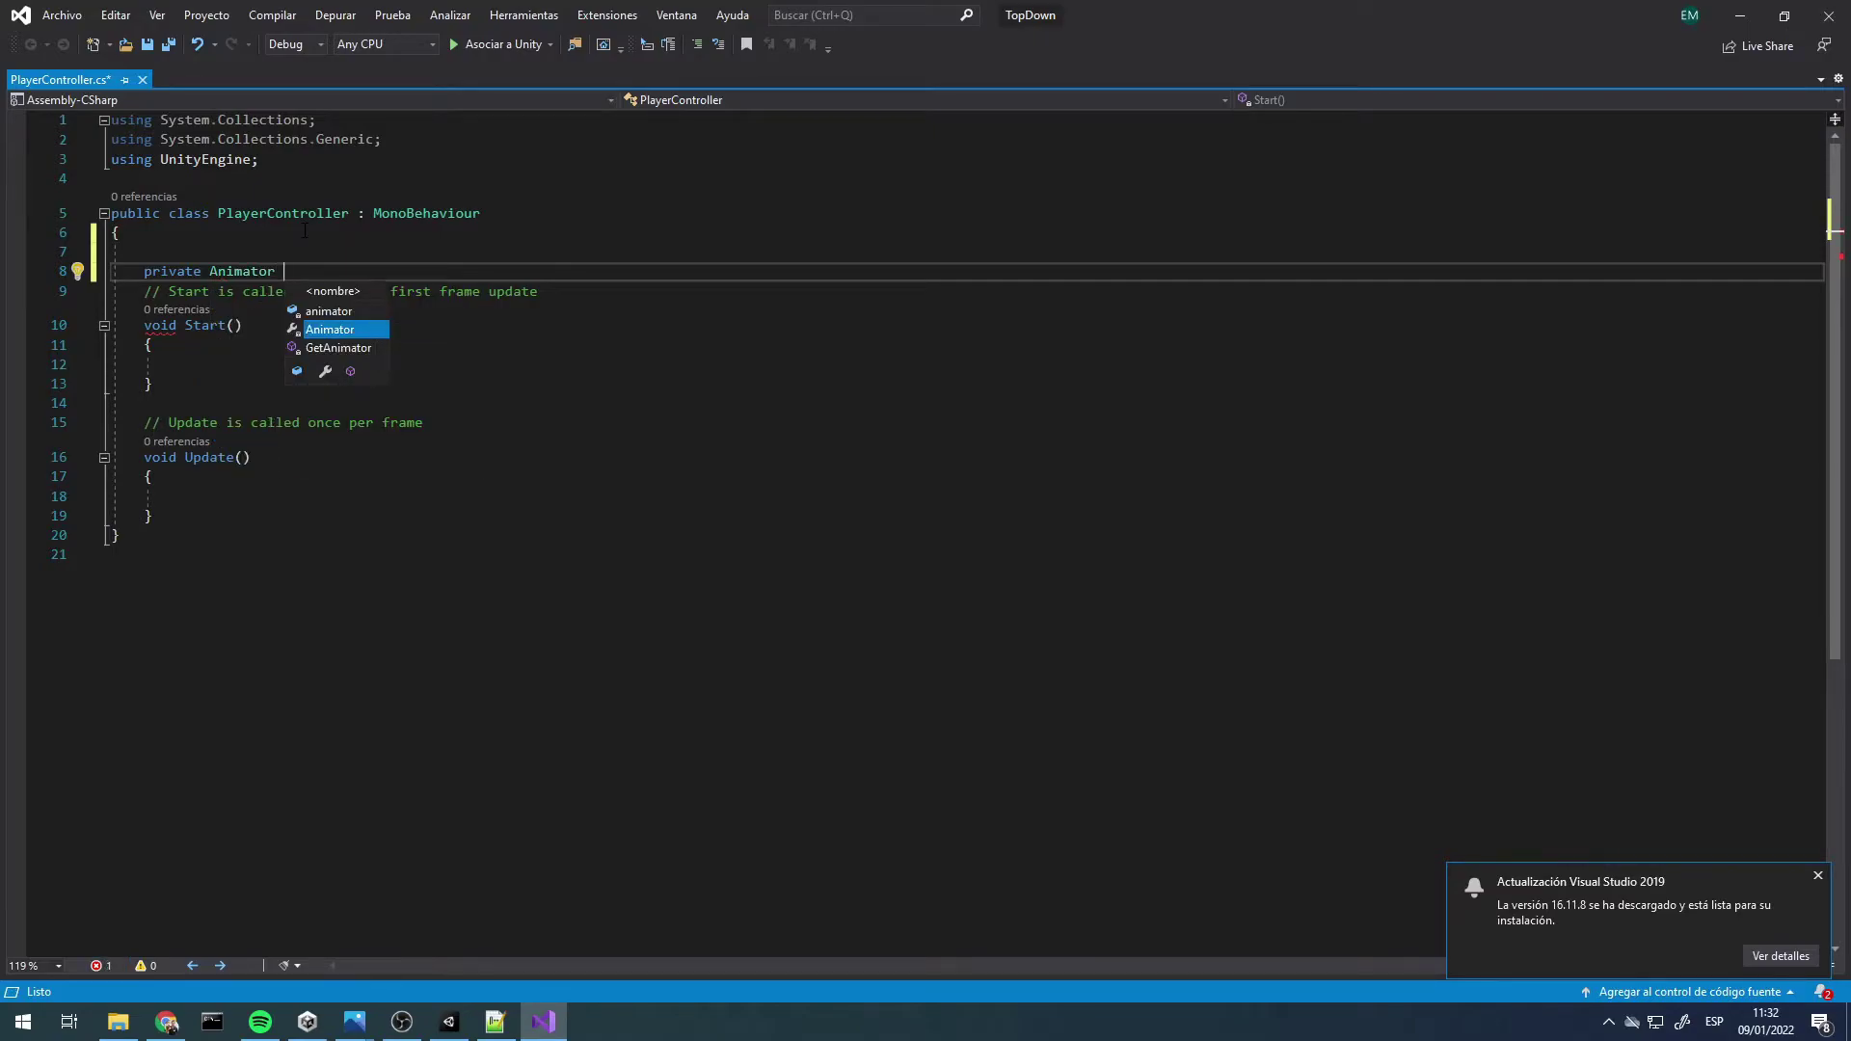
pyautogui.write(' animator;')
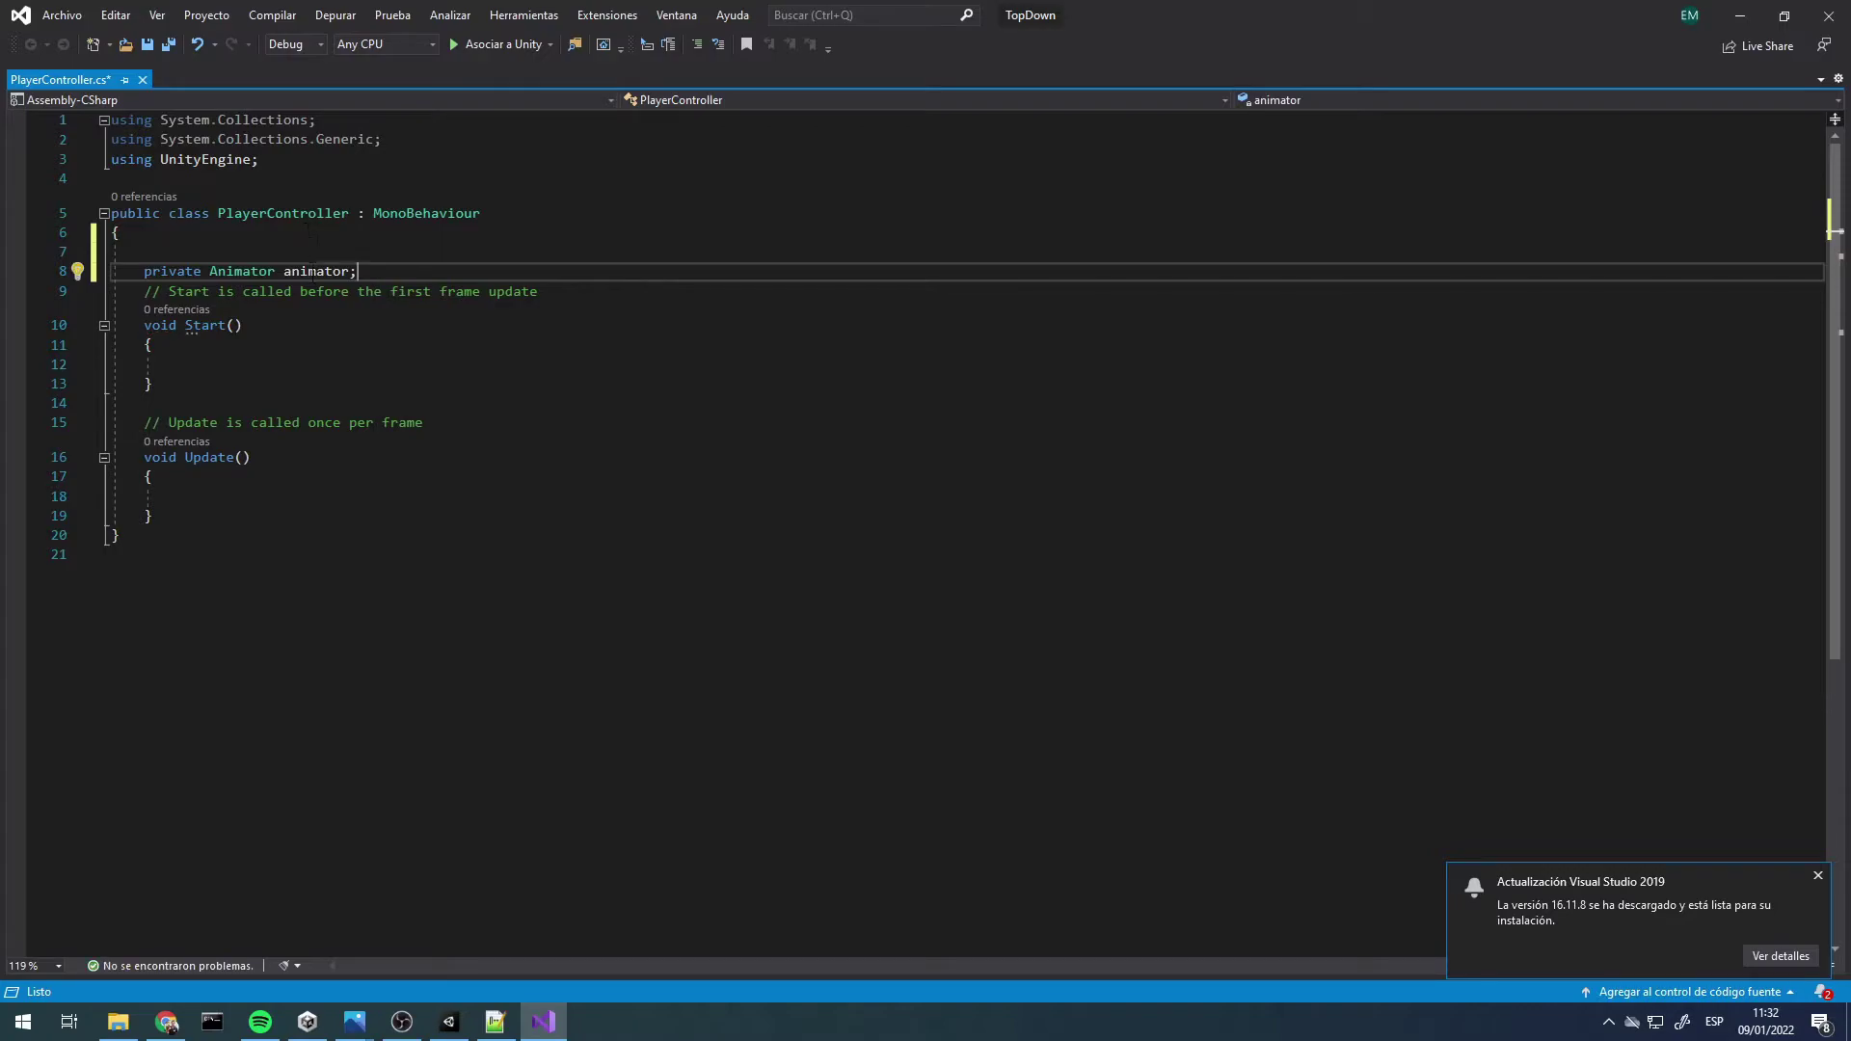
# Rename the Start method to Awake and delete its outdated comment
pyautogui.doubleClick(206, 327)
pyautogui.write('Awake')
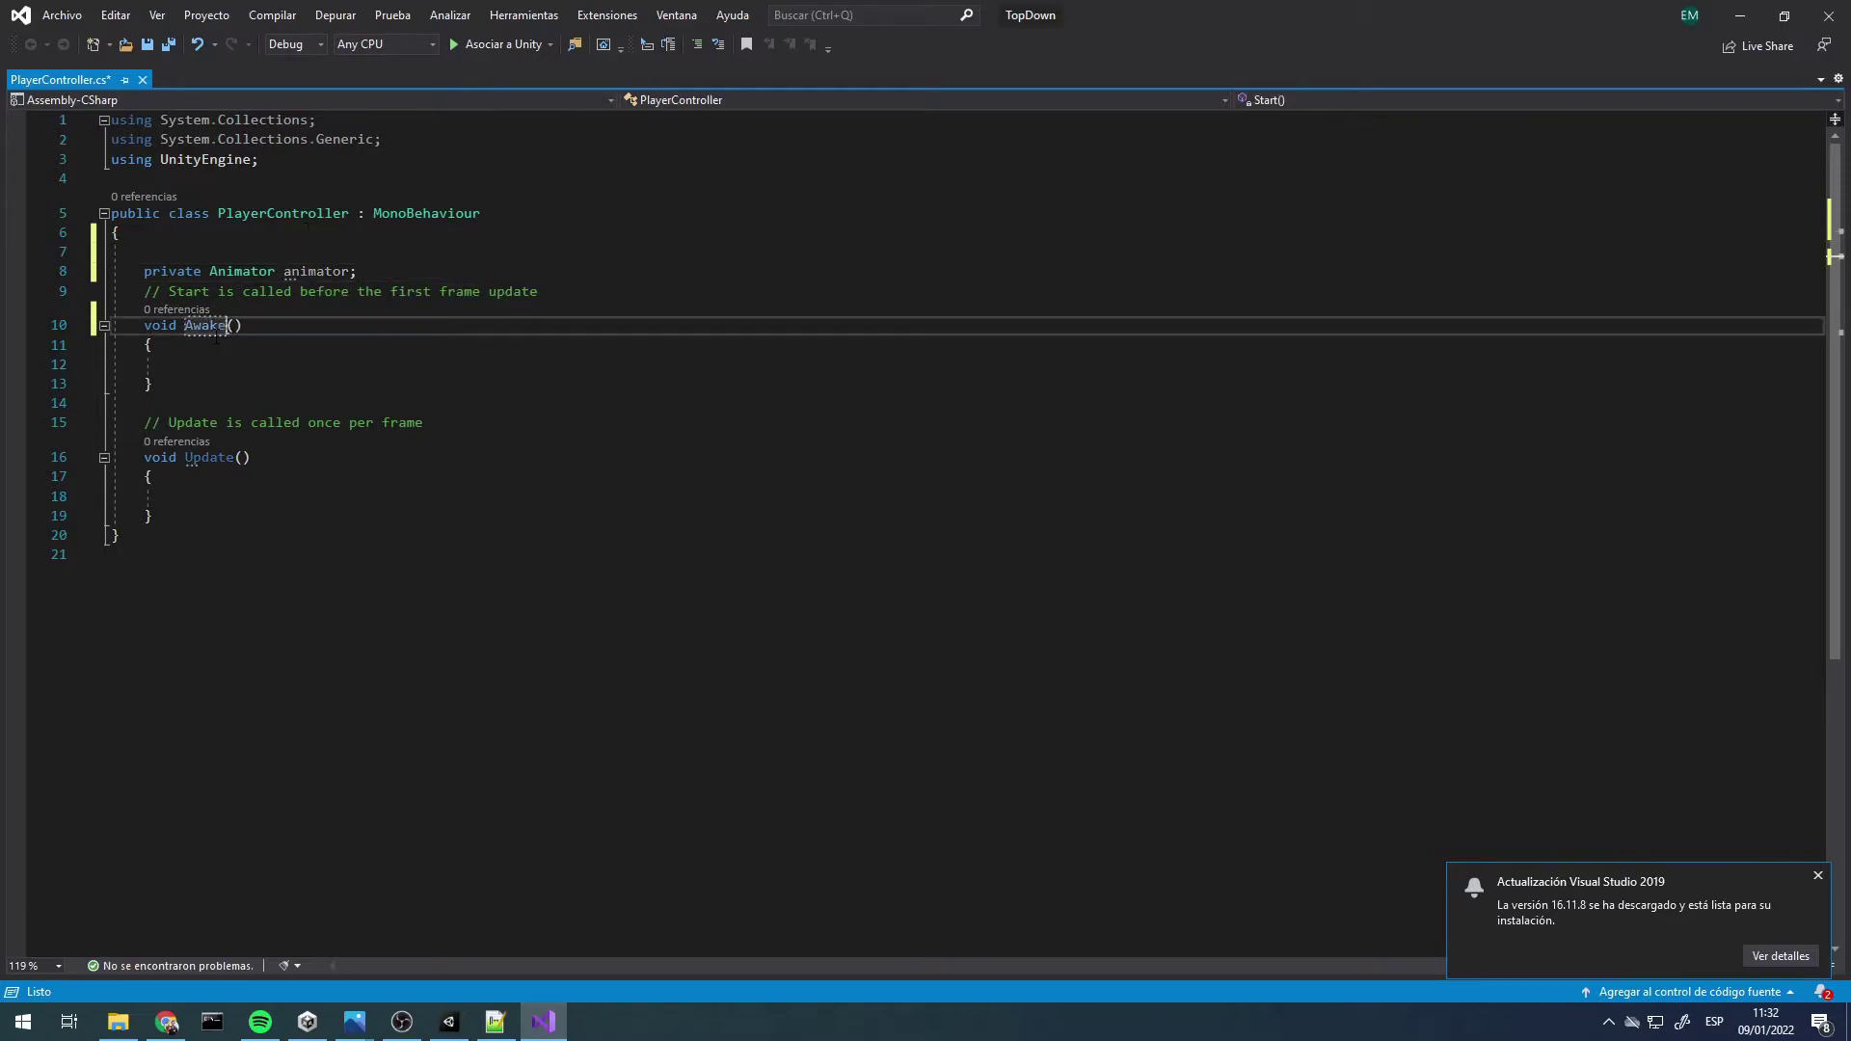
pyautogui.tripleClick(273, 294)
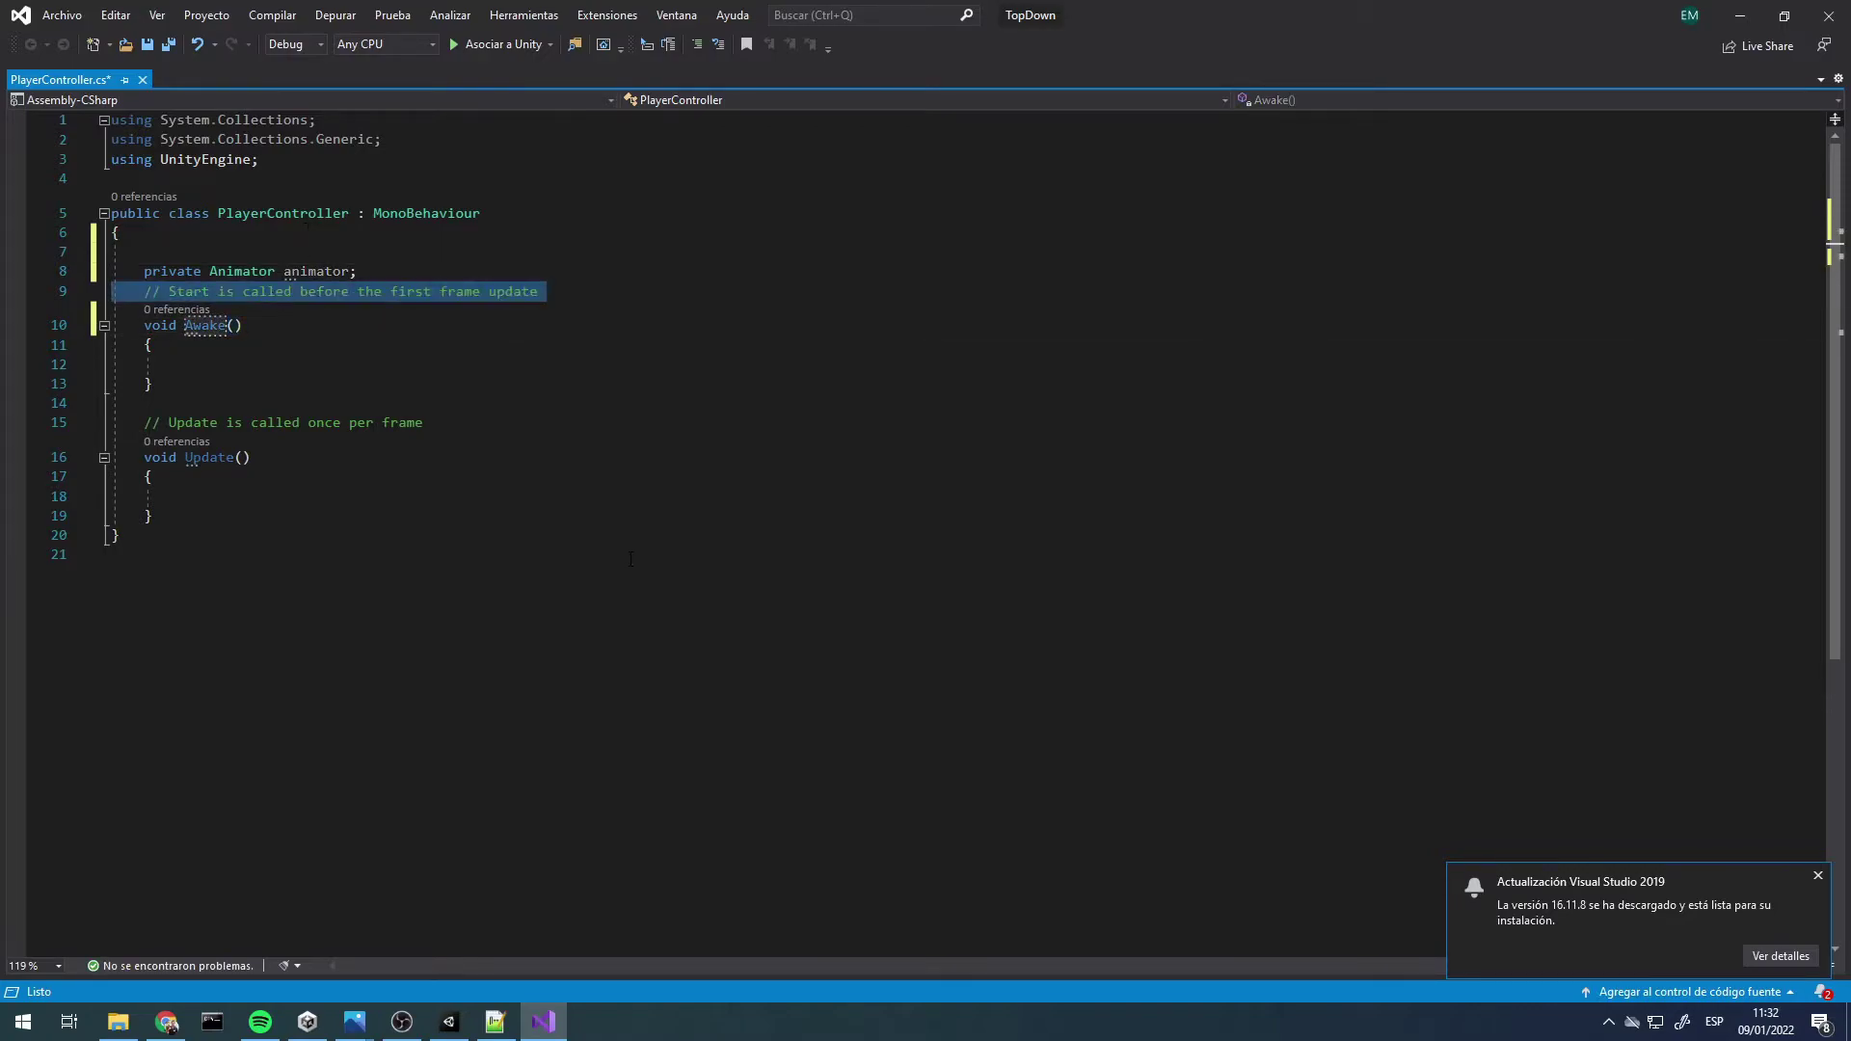
pyautogui.press('Delete')
# Assign 'animator = GetComponent<Animator>();' inside Awake, save, and return to Unity
pyautogui.doubleClick(315, 271)
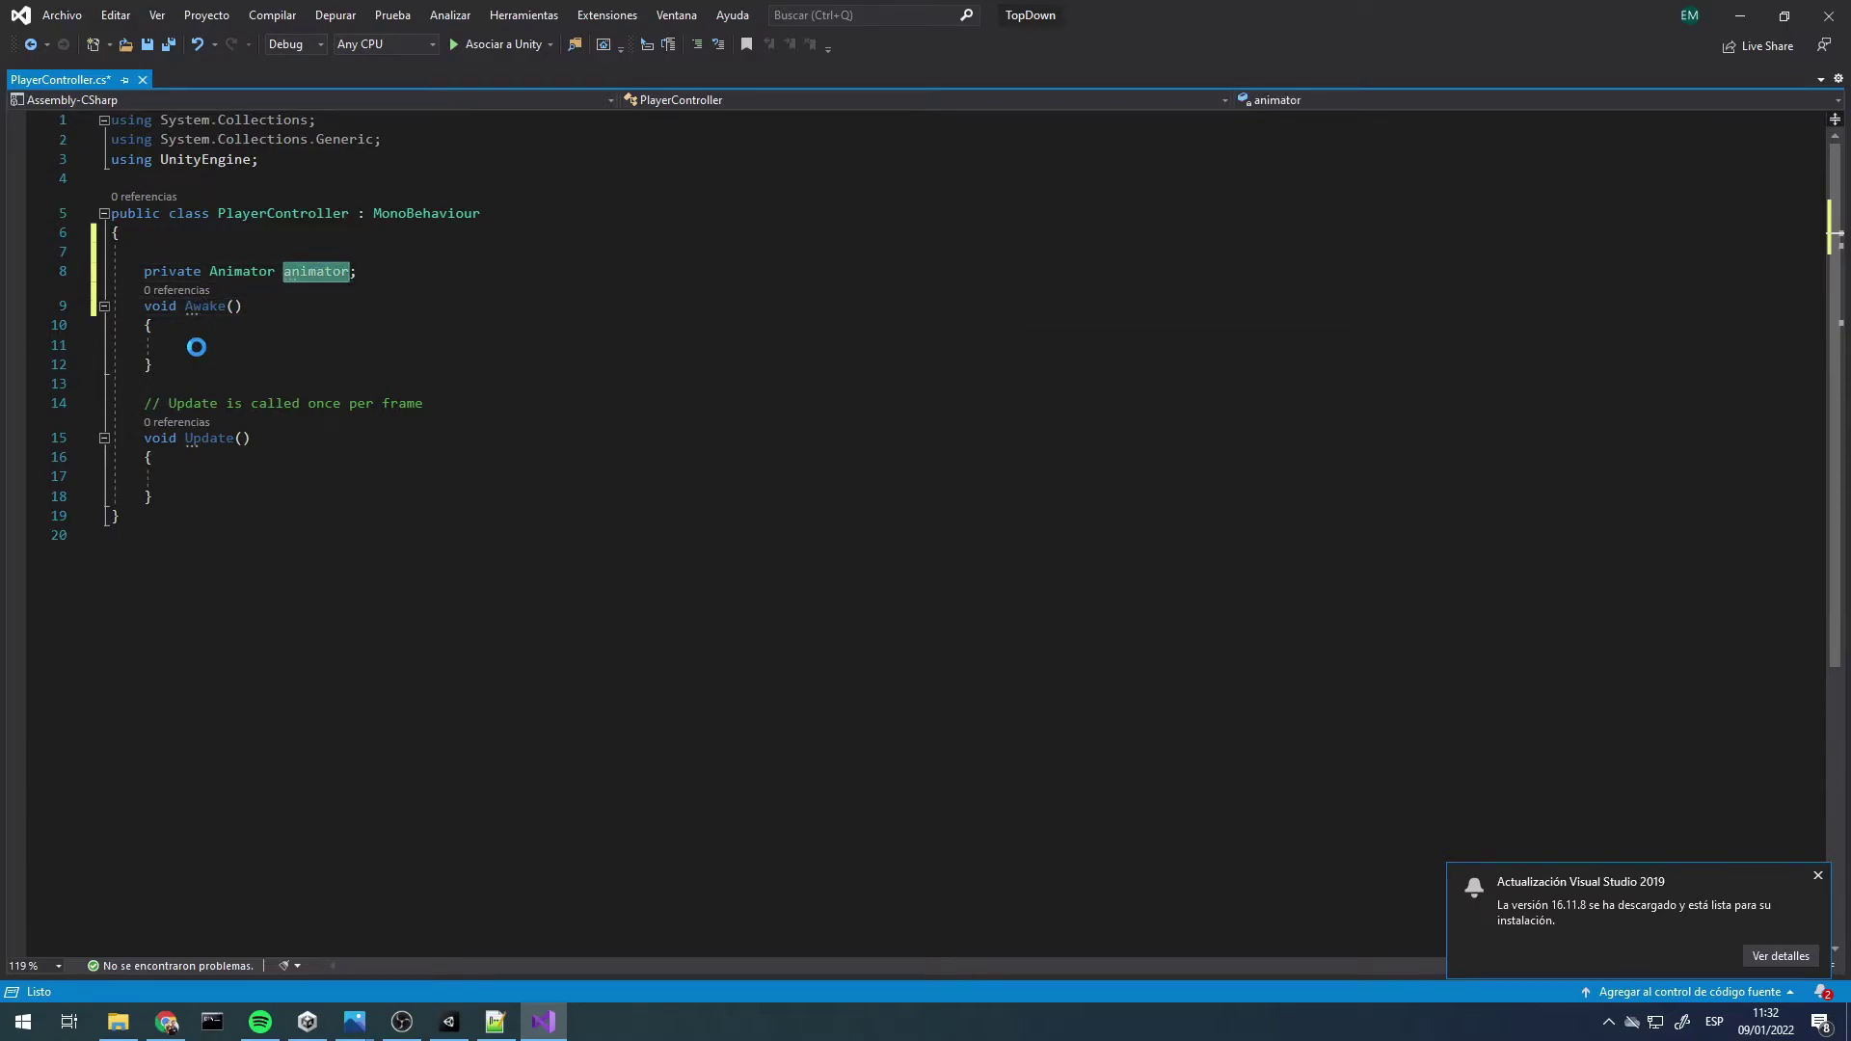
pyautogui.click(267, 323)
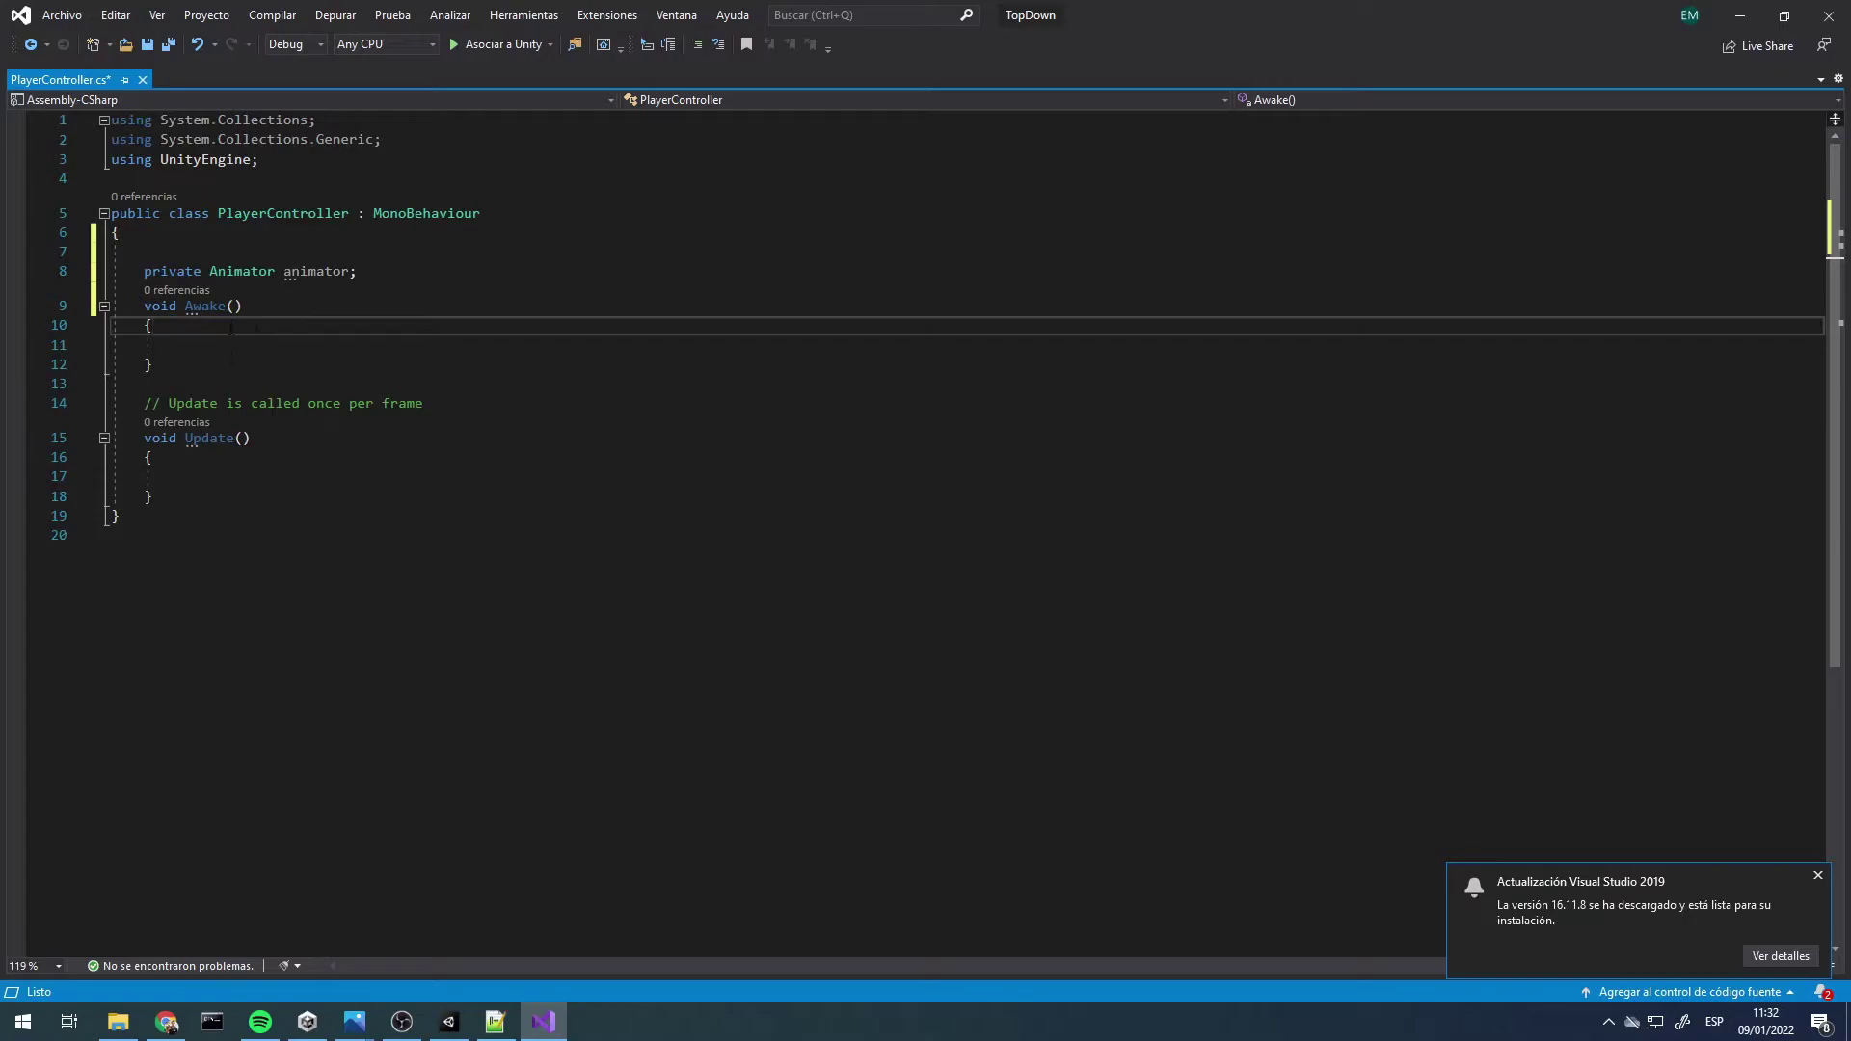
pyautogui.press('Return')
pyautogui.write('animator = G')
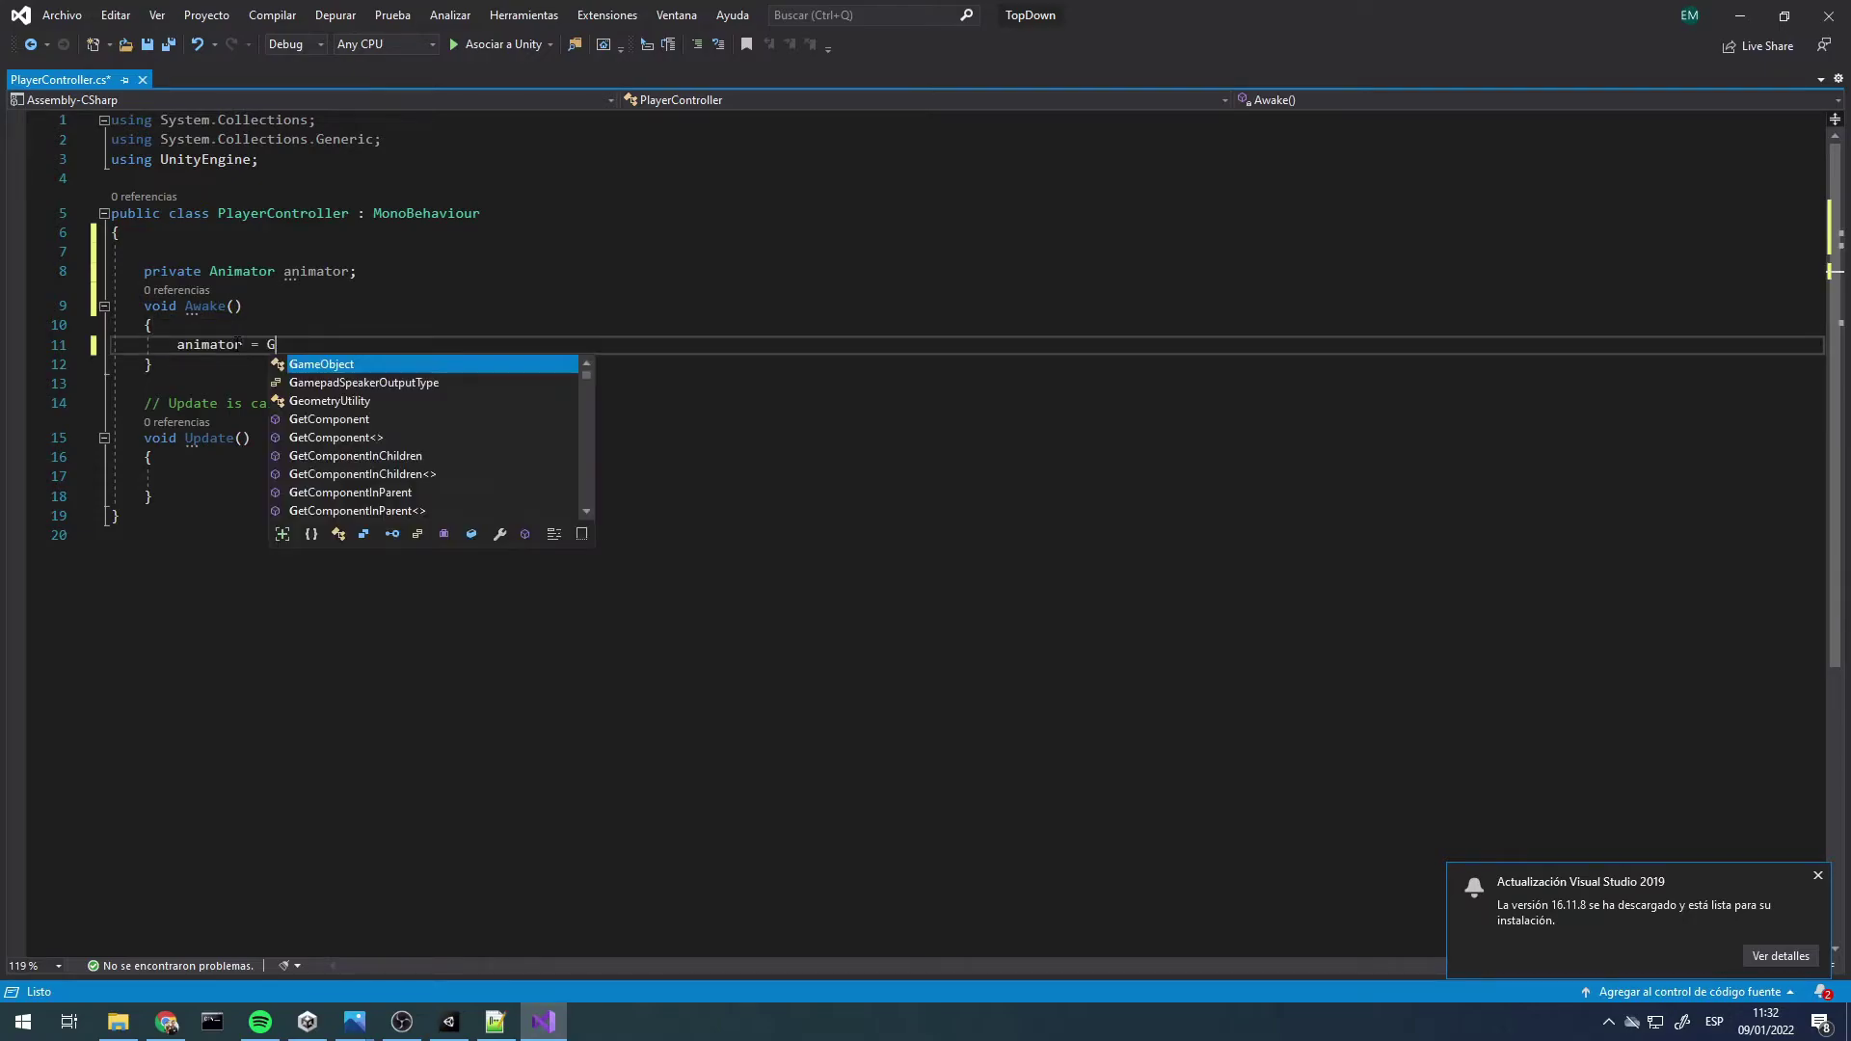
pyautogui.write('etComponent<')
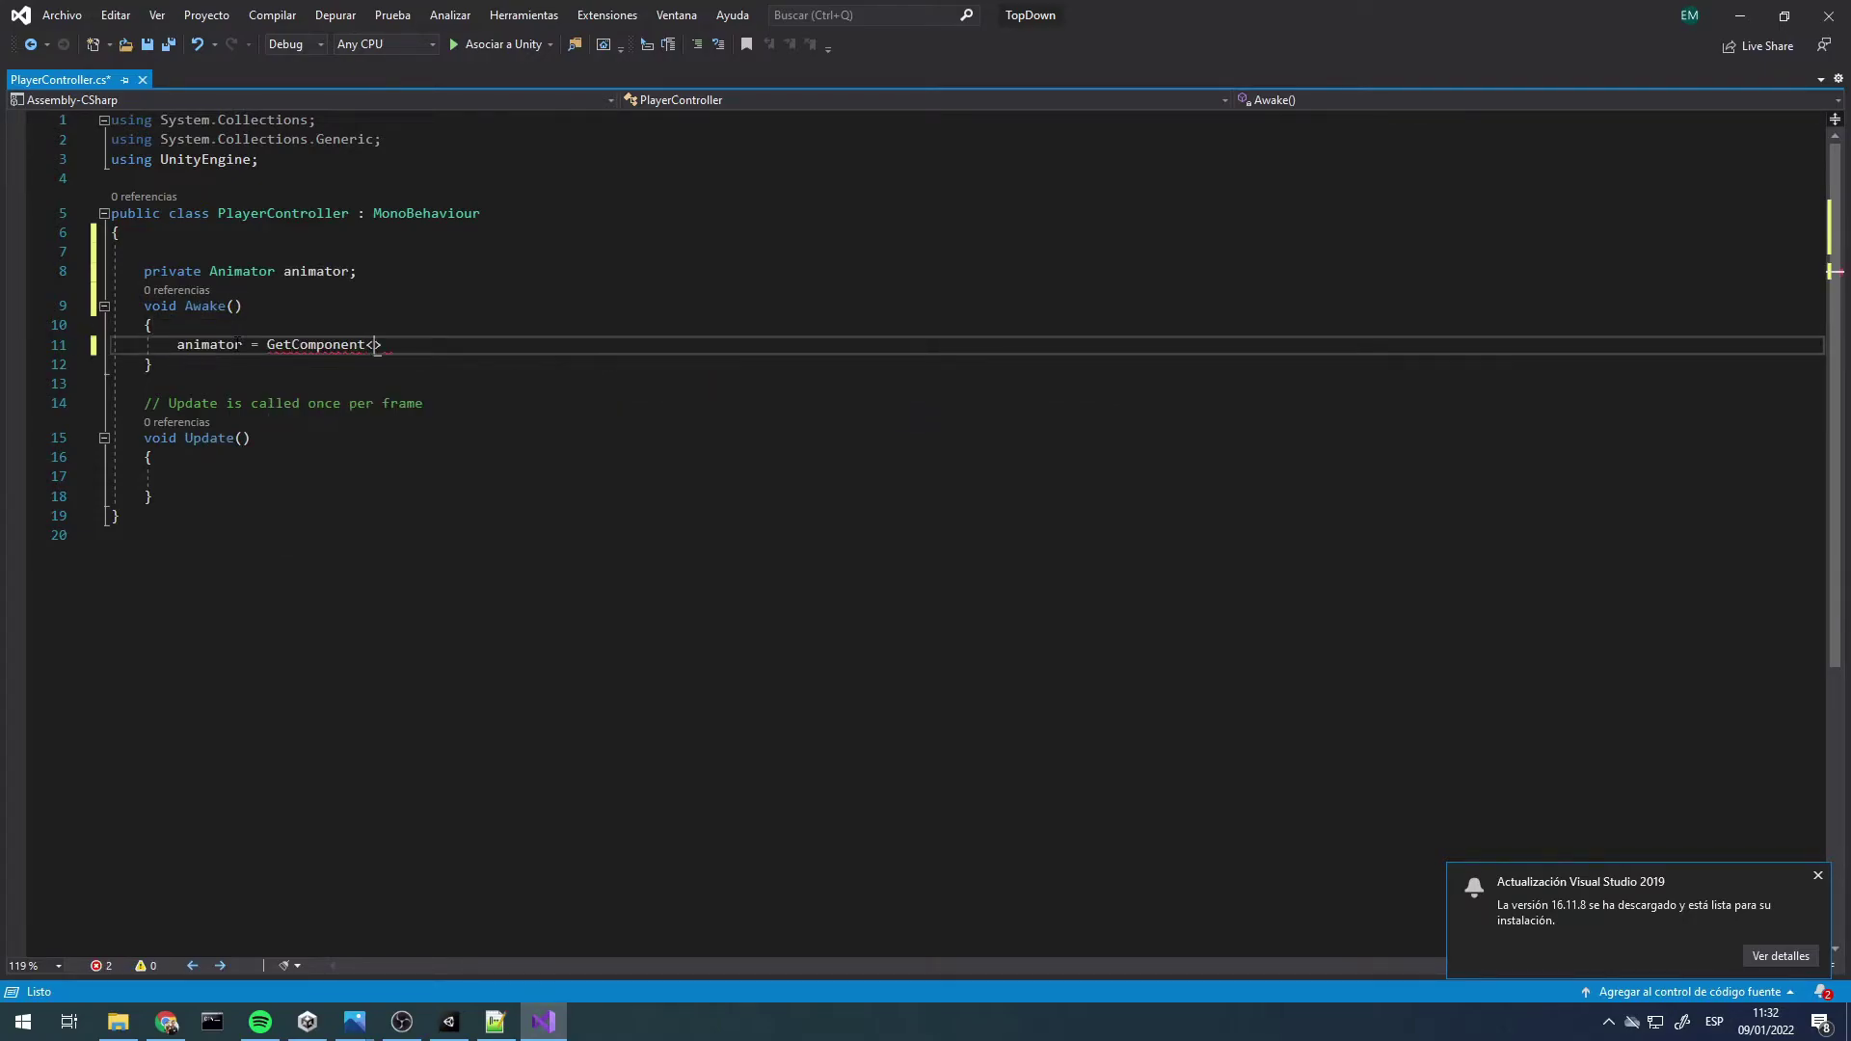
pyautogui.write('Animator>')
pyautogui.write('();')
pyautogui.hotkey('ctrl', 's')
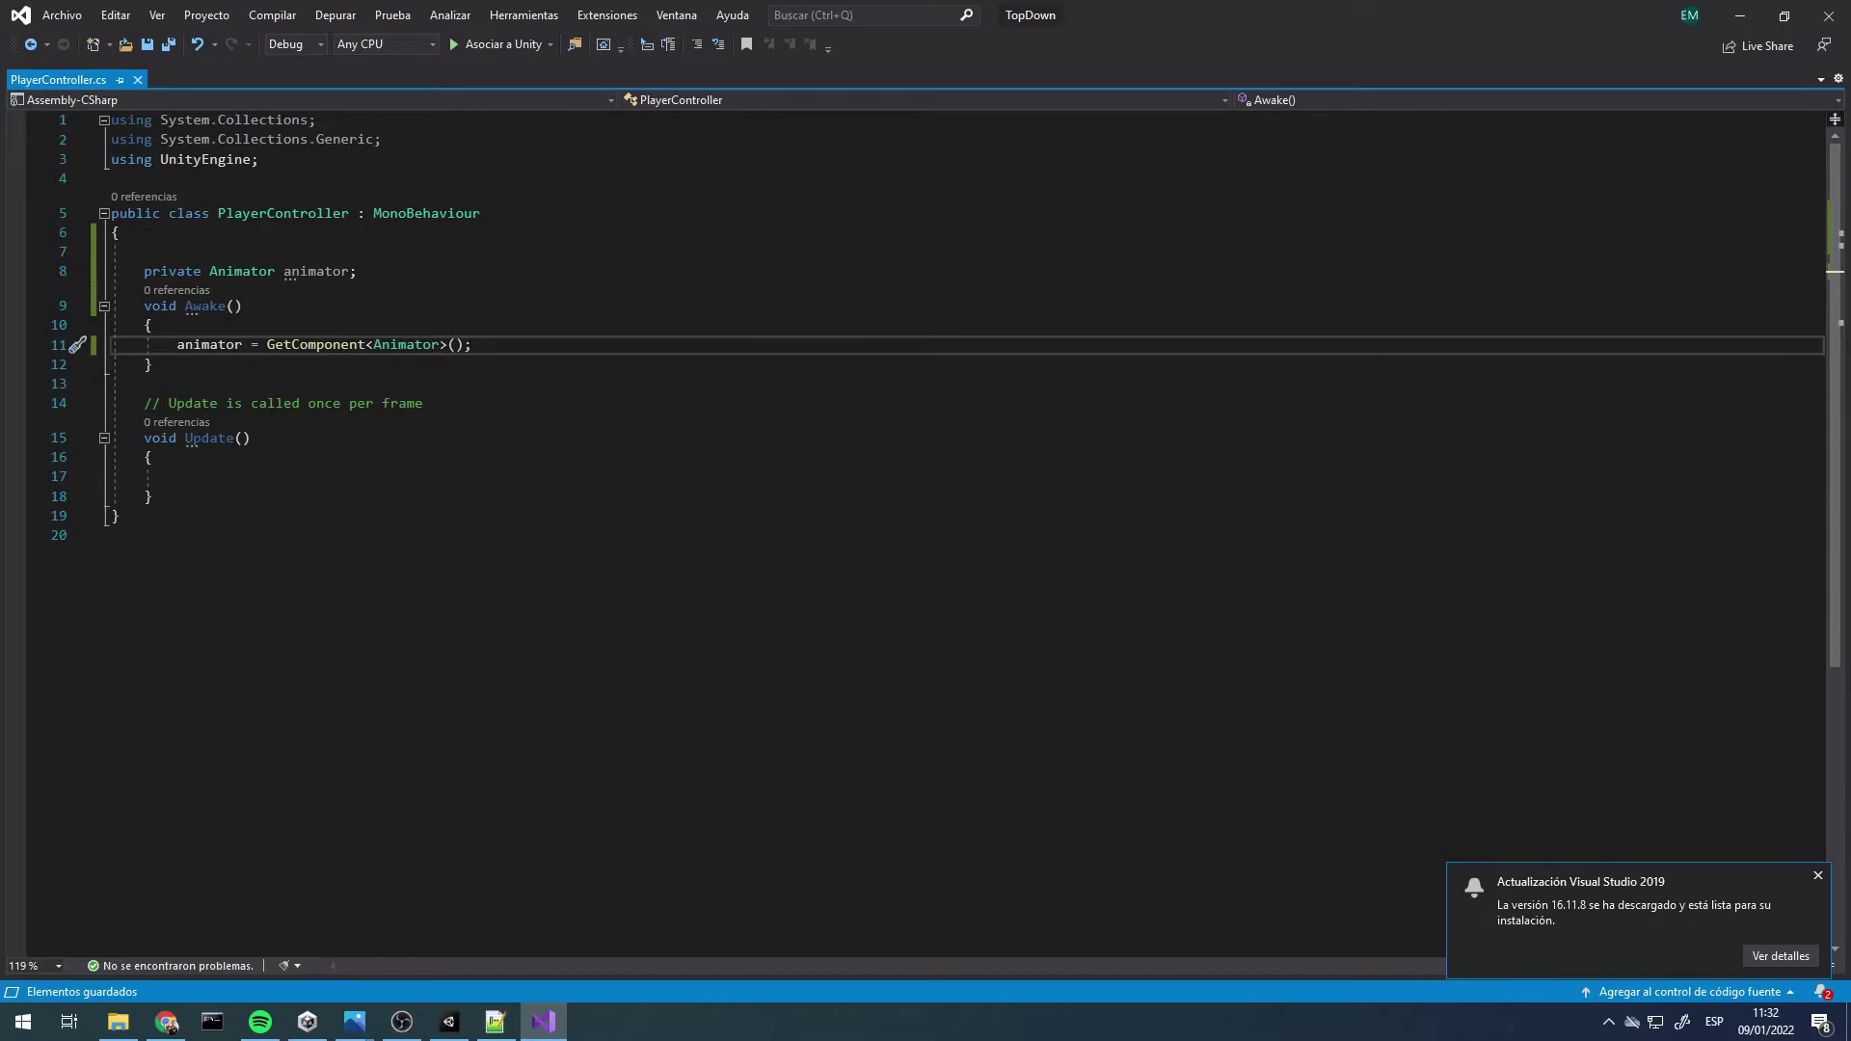
pyautogui.click(1740, 15)
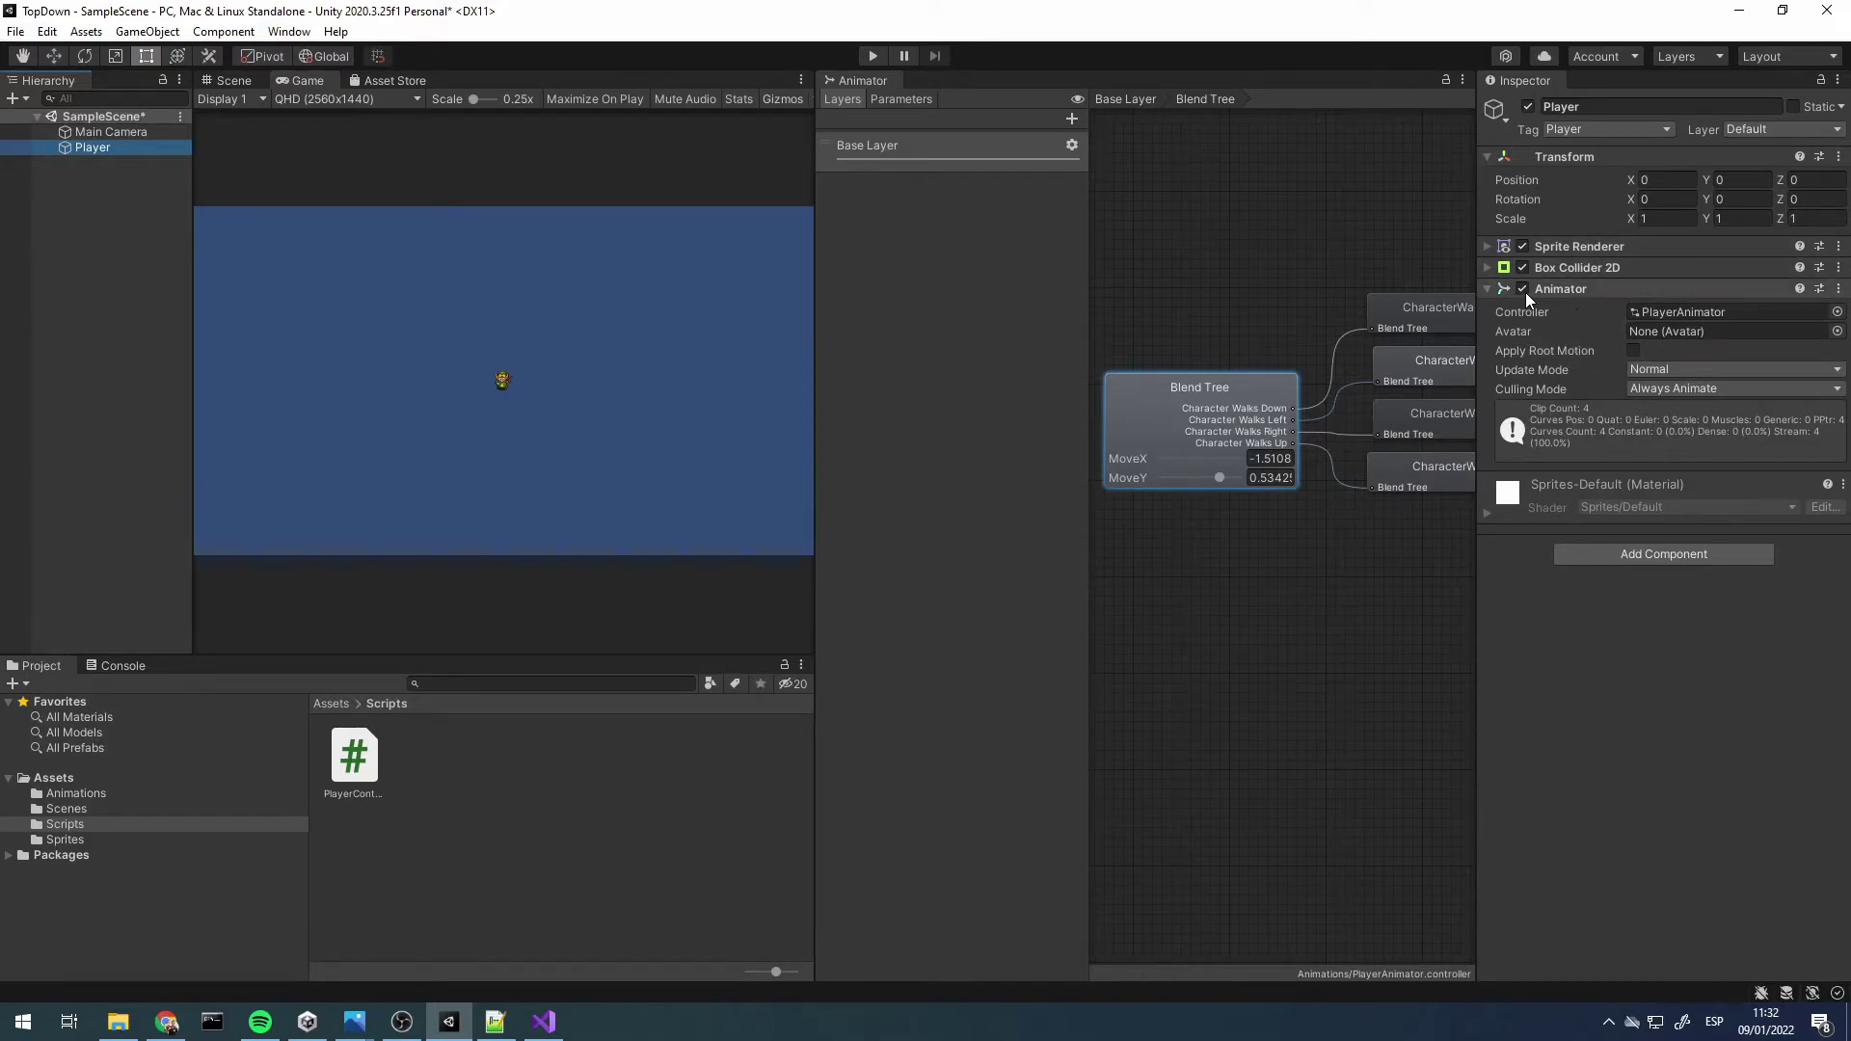
# Attach PlayerController.cs to the Player object and reopen the script in Visual Studio
pyautogui.click(1484, 289)
pyautogui.moveTo(353, 757); pyautogui.dragTo(1693, 446)
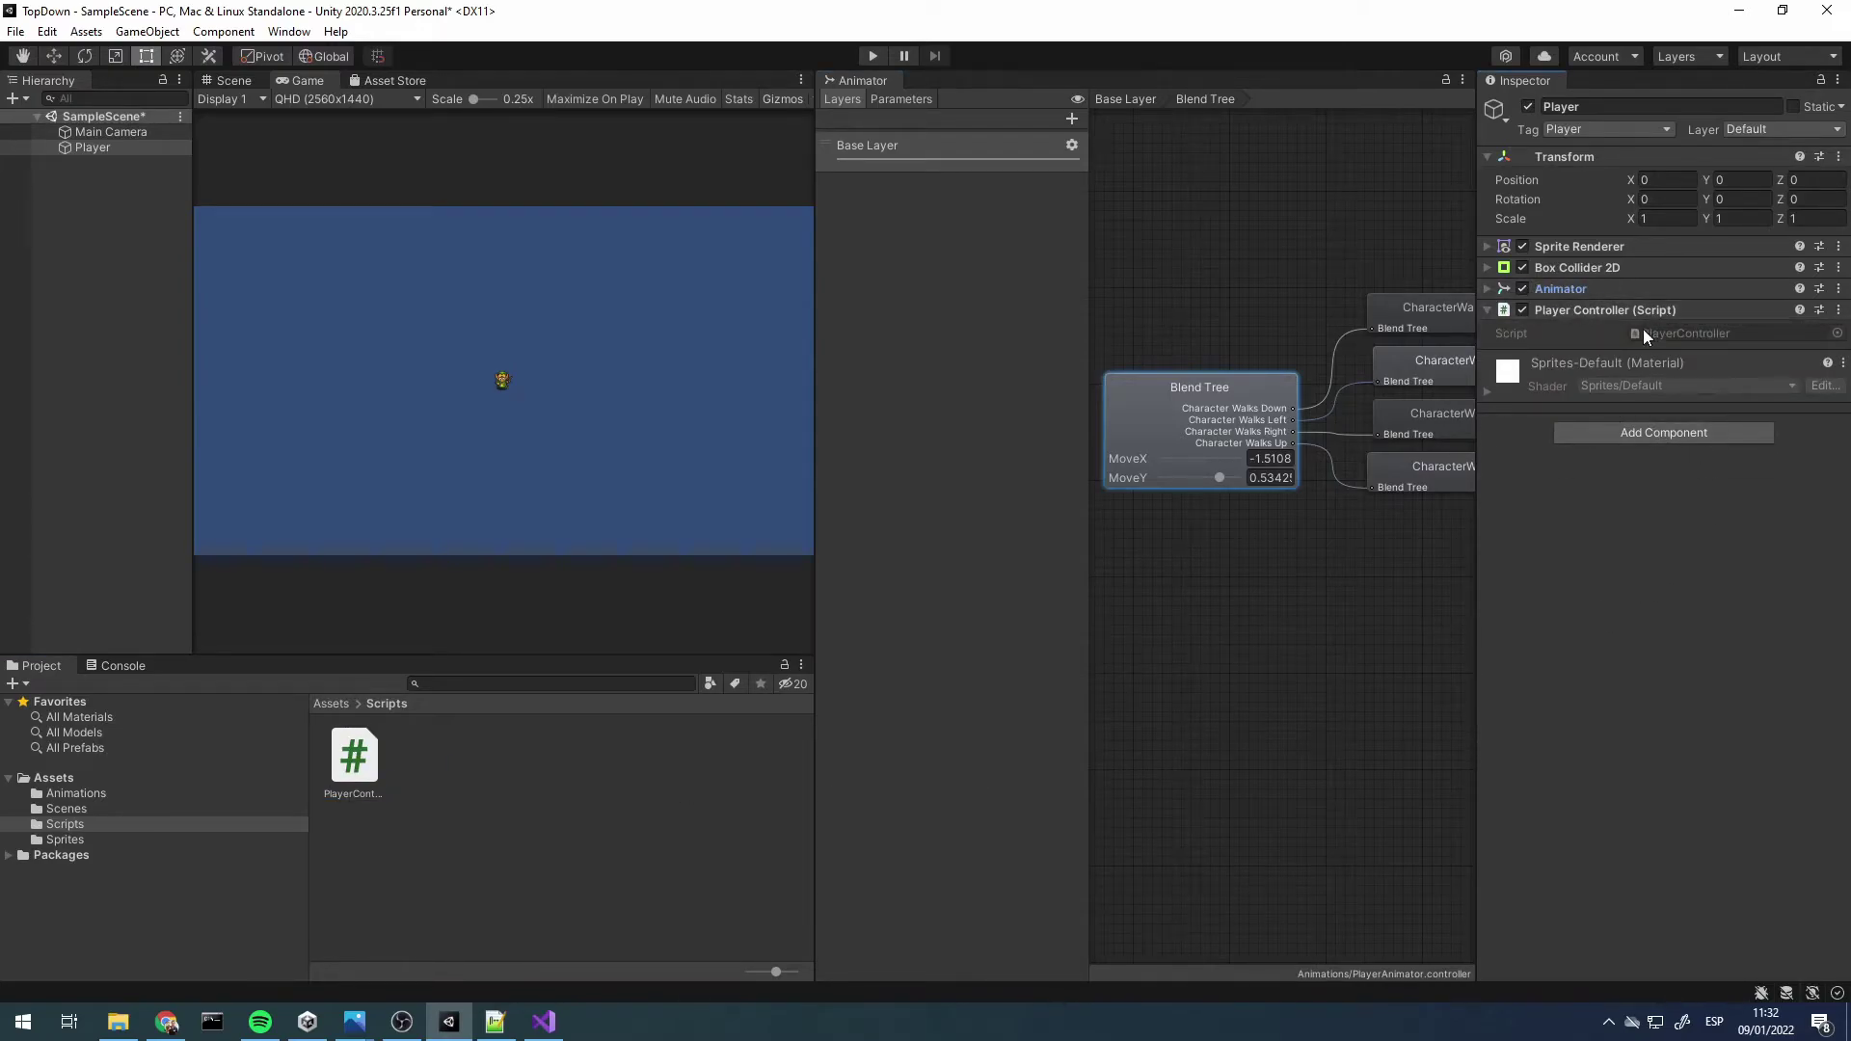
pyautogui.doubleClick(1668, 332)
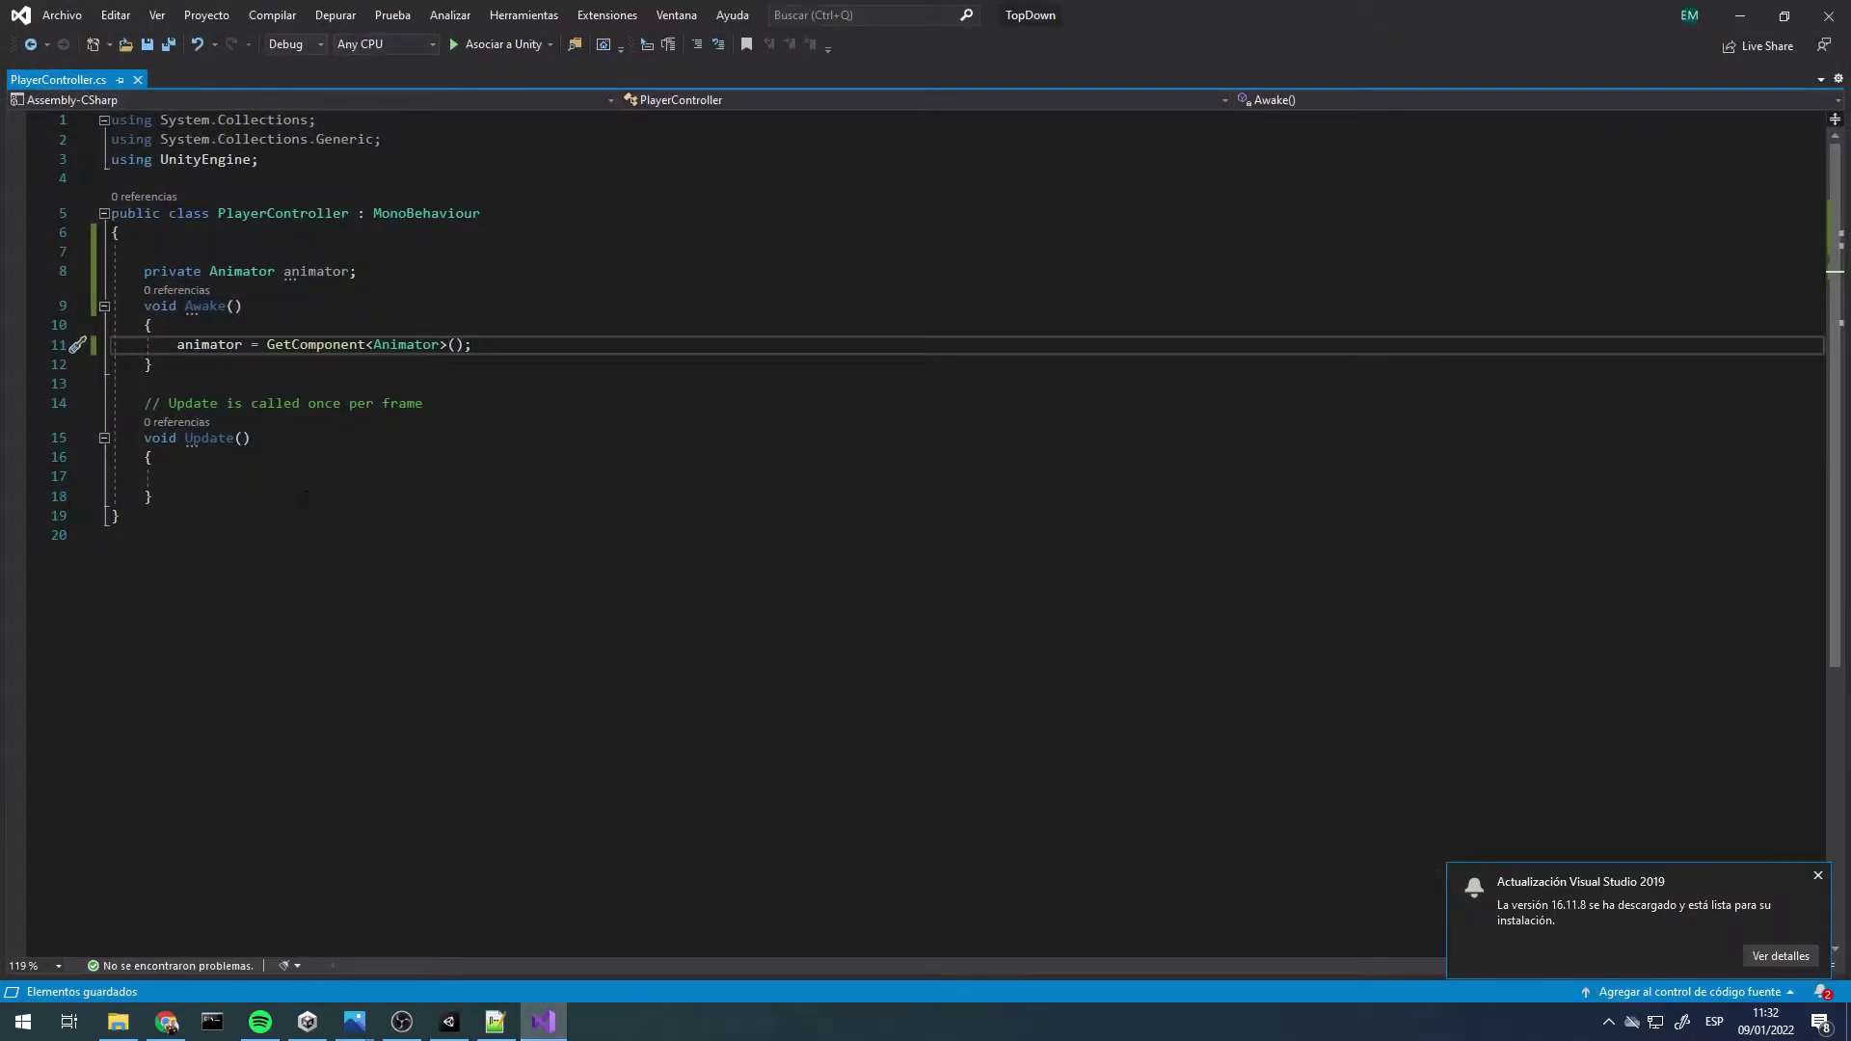
pyautogui.click(443, 479)
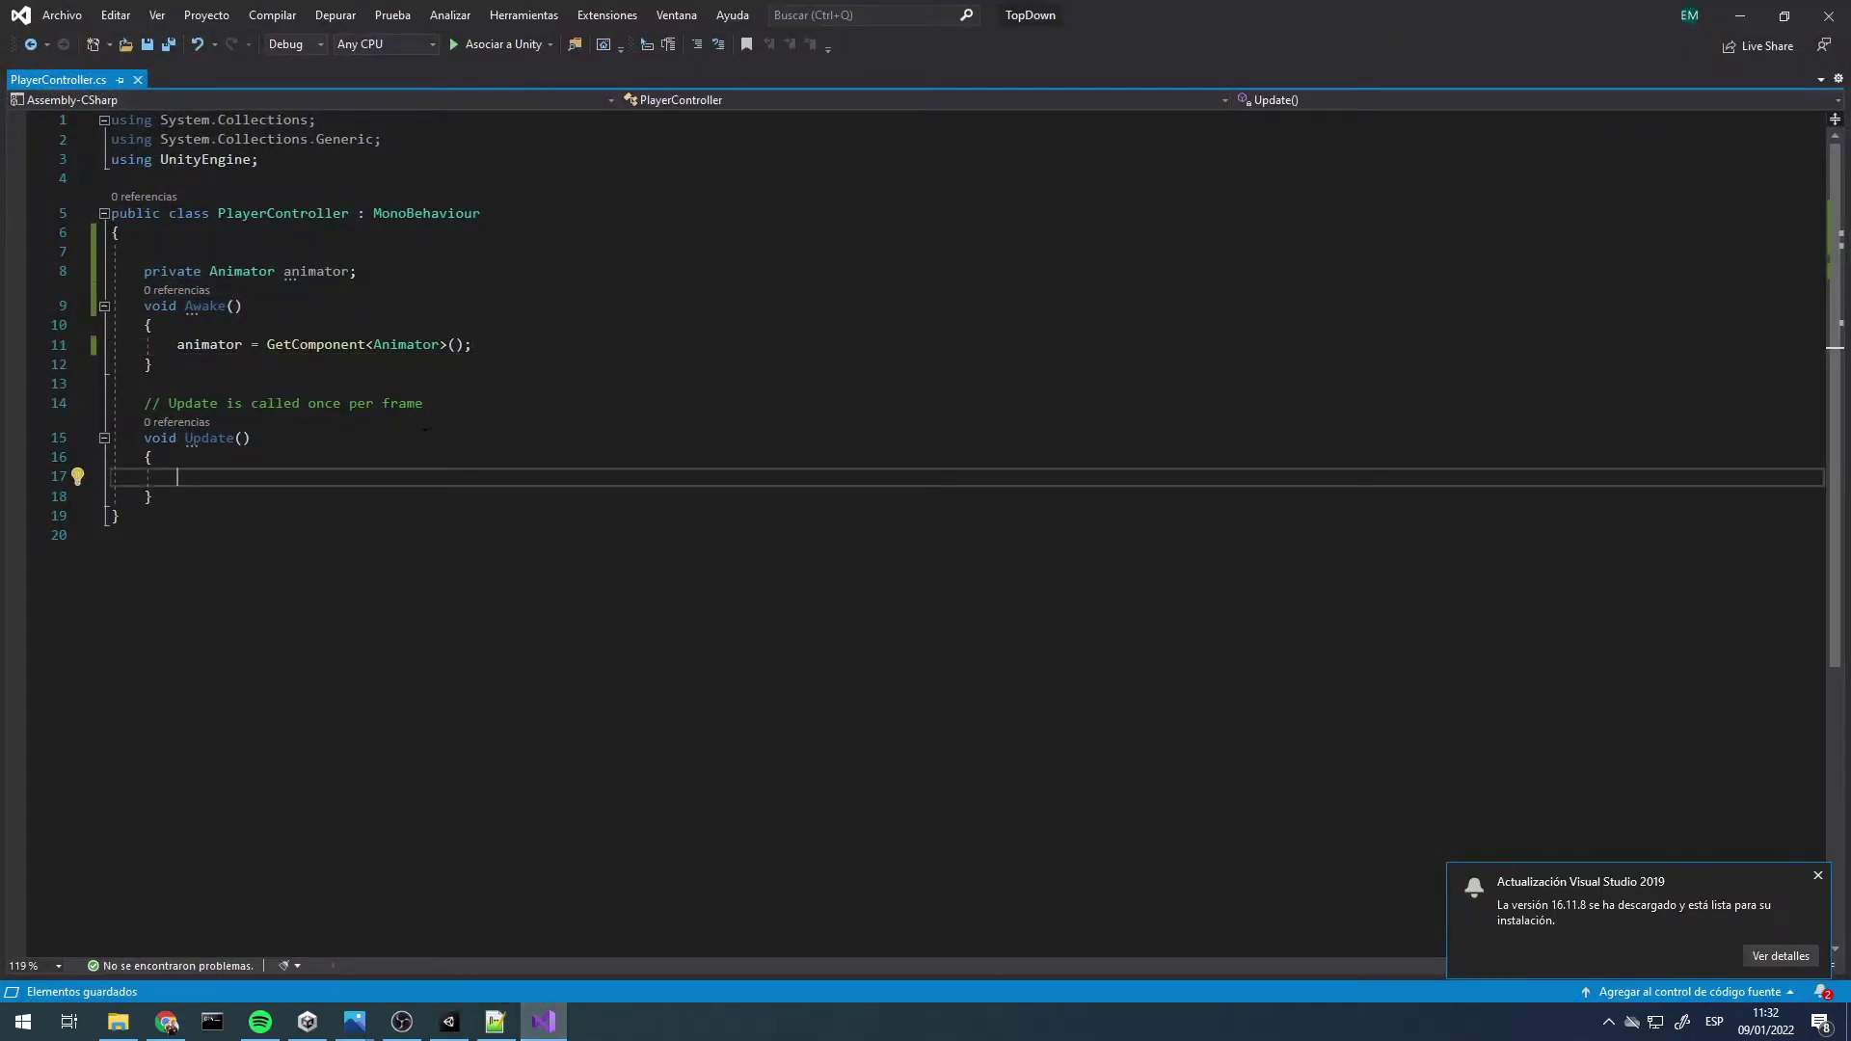
# Add 'Vector2 move = Vector2.zero;' on a new line below the animator field
pyautogui.click(392, 269)
pyautogui.press('Return')
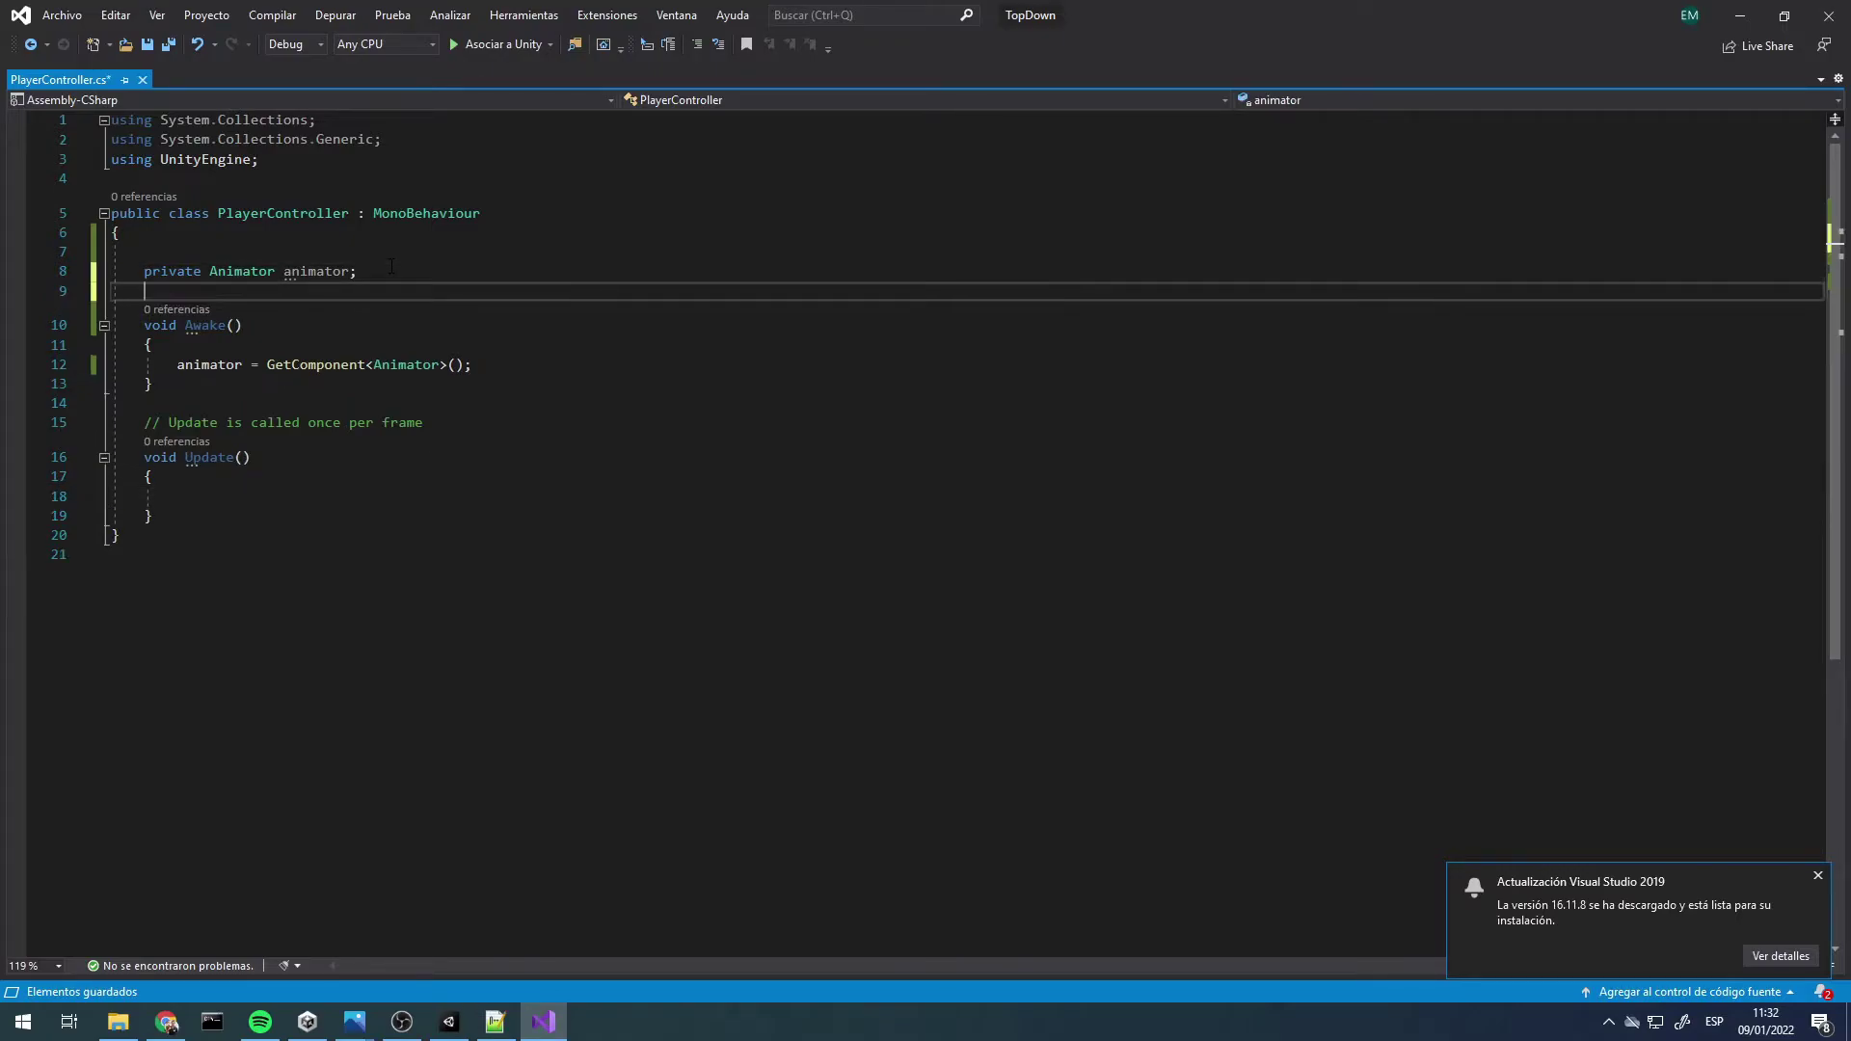
pyautogui.write('vc')
pyautogui.press('BackSpace')
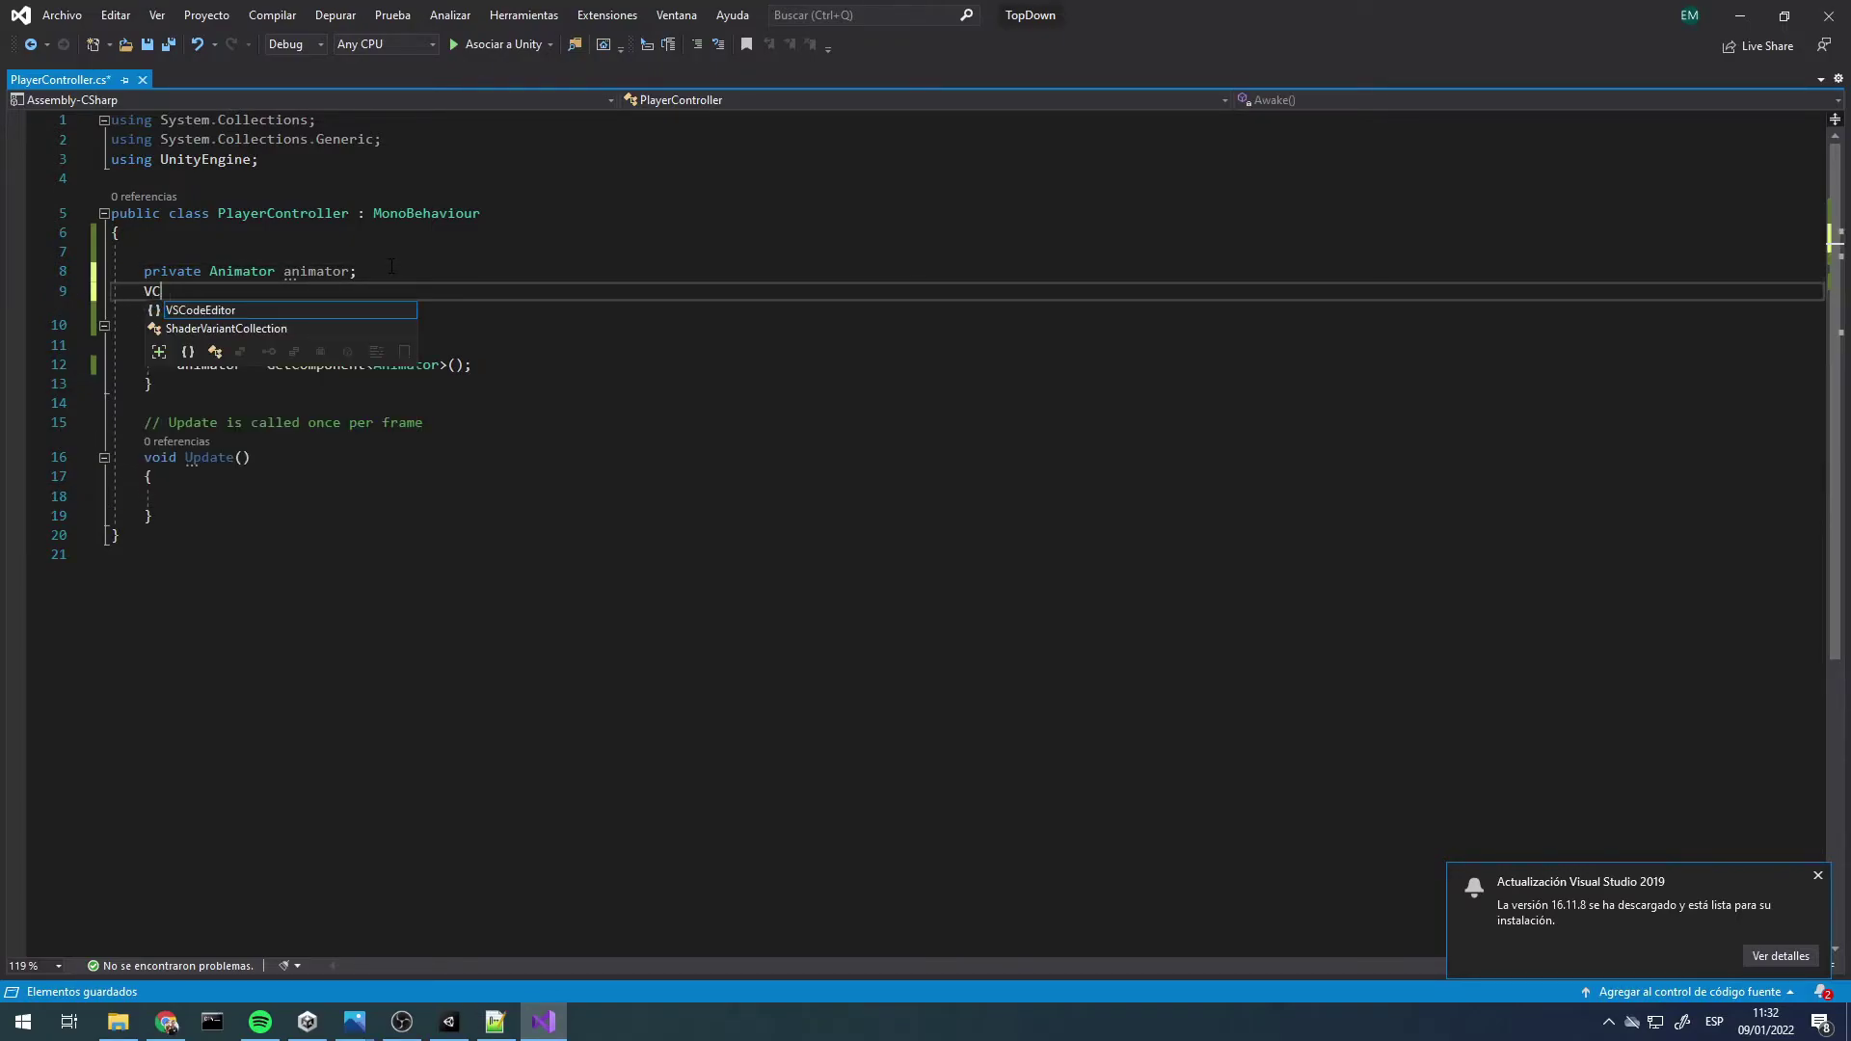
pyautogui.write('ec')
pyautogui.press('Tab')
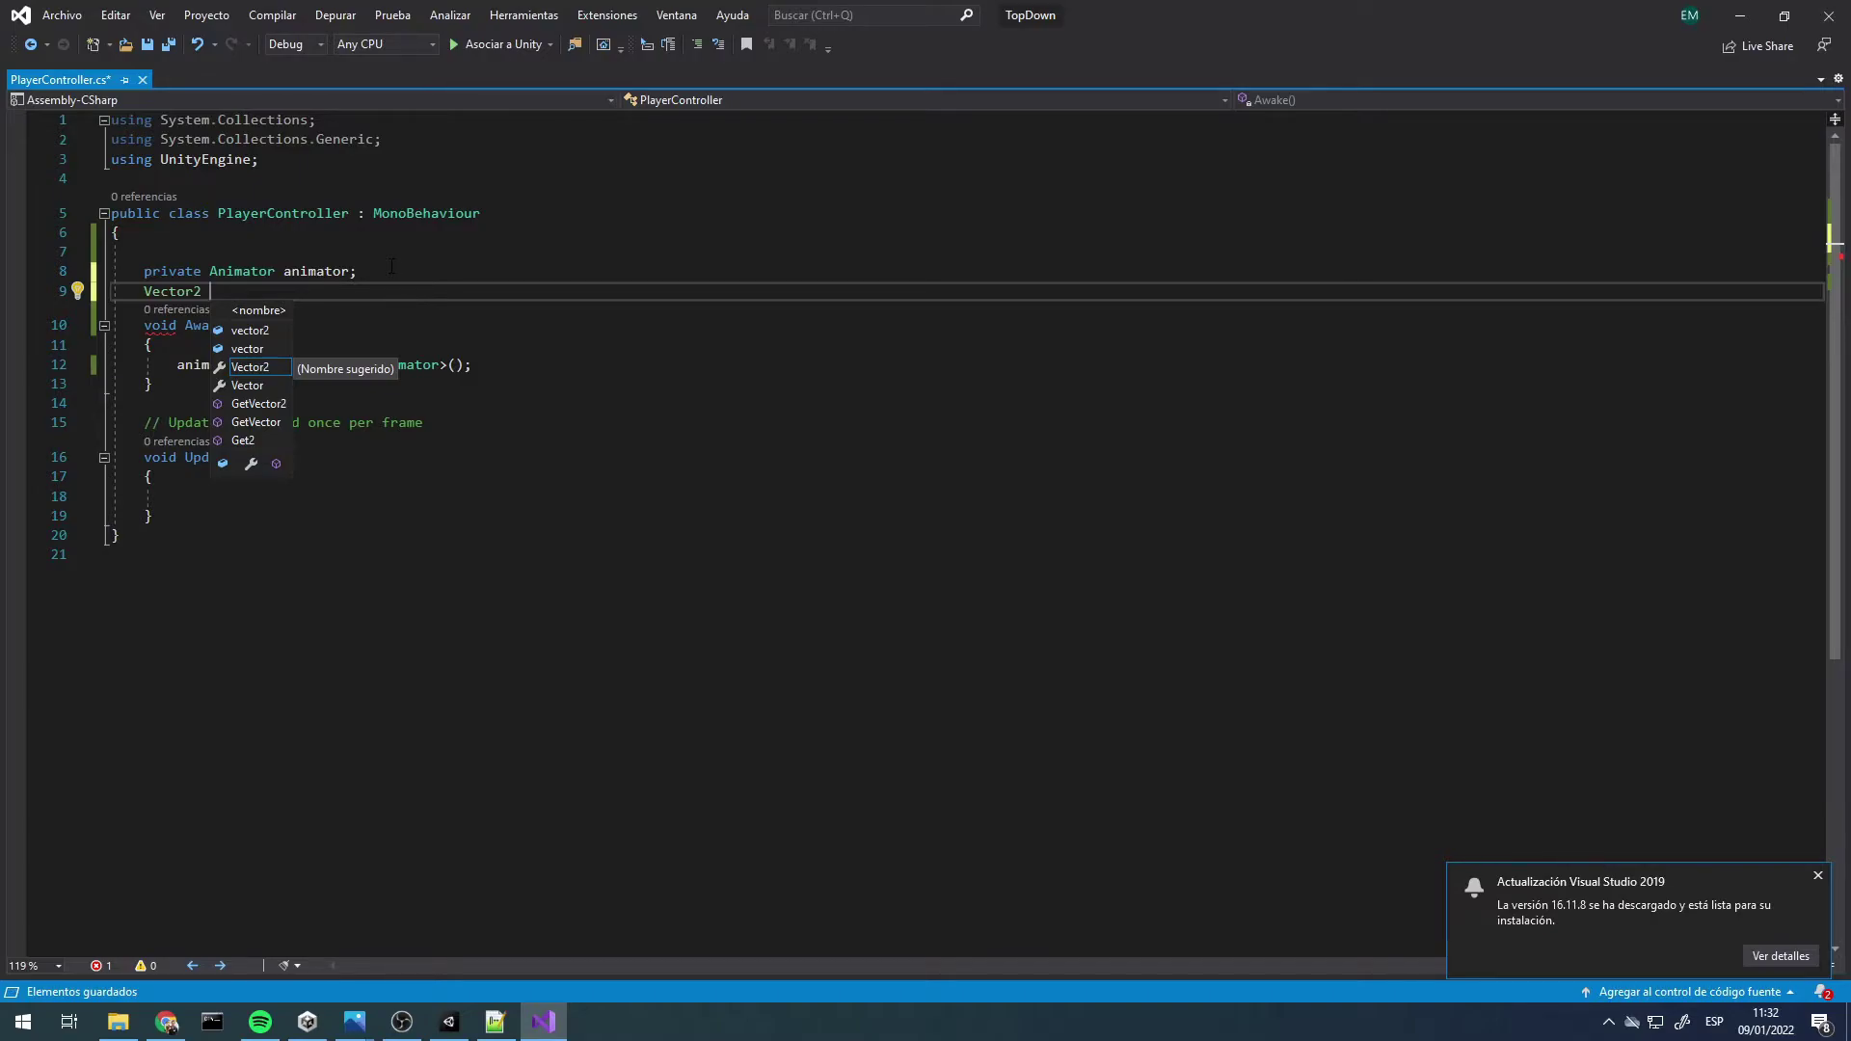
pyautogui.write('move')
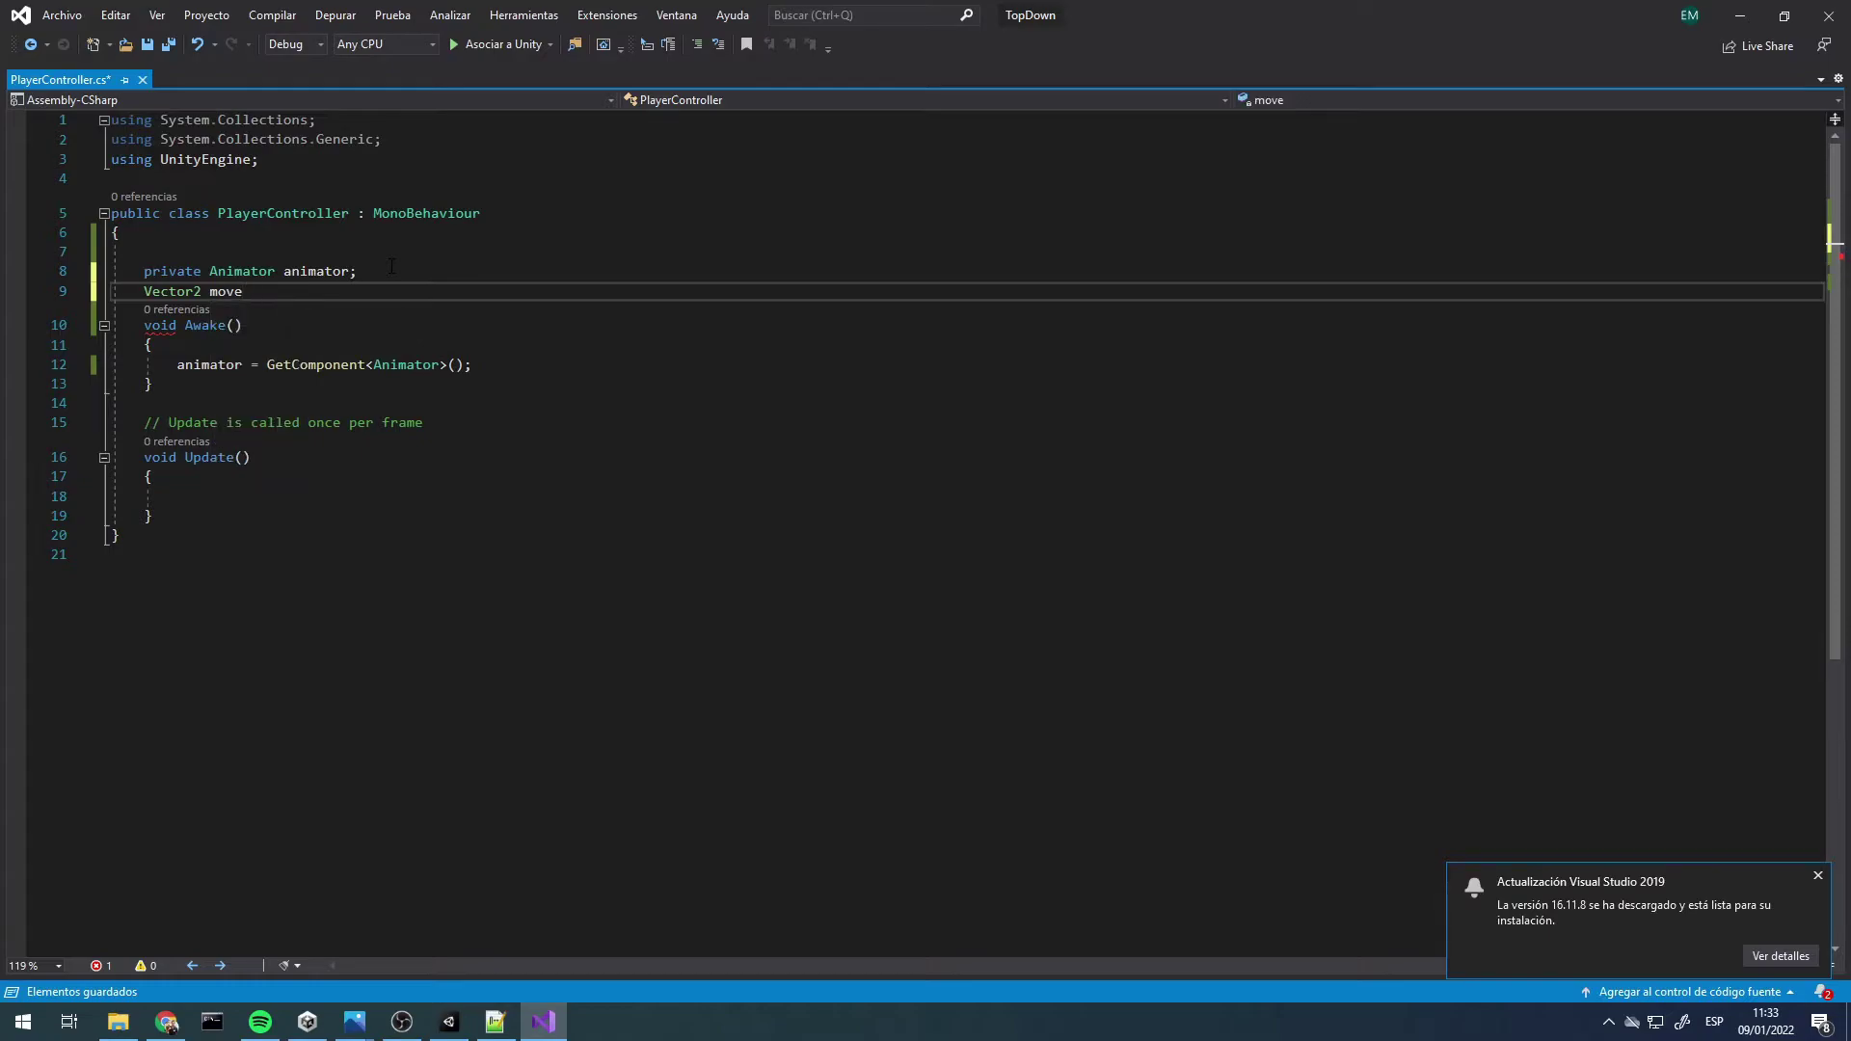
pyautogui.write(' = Vector2.zero')
pyautogui.write(';')
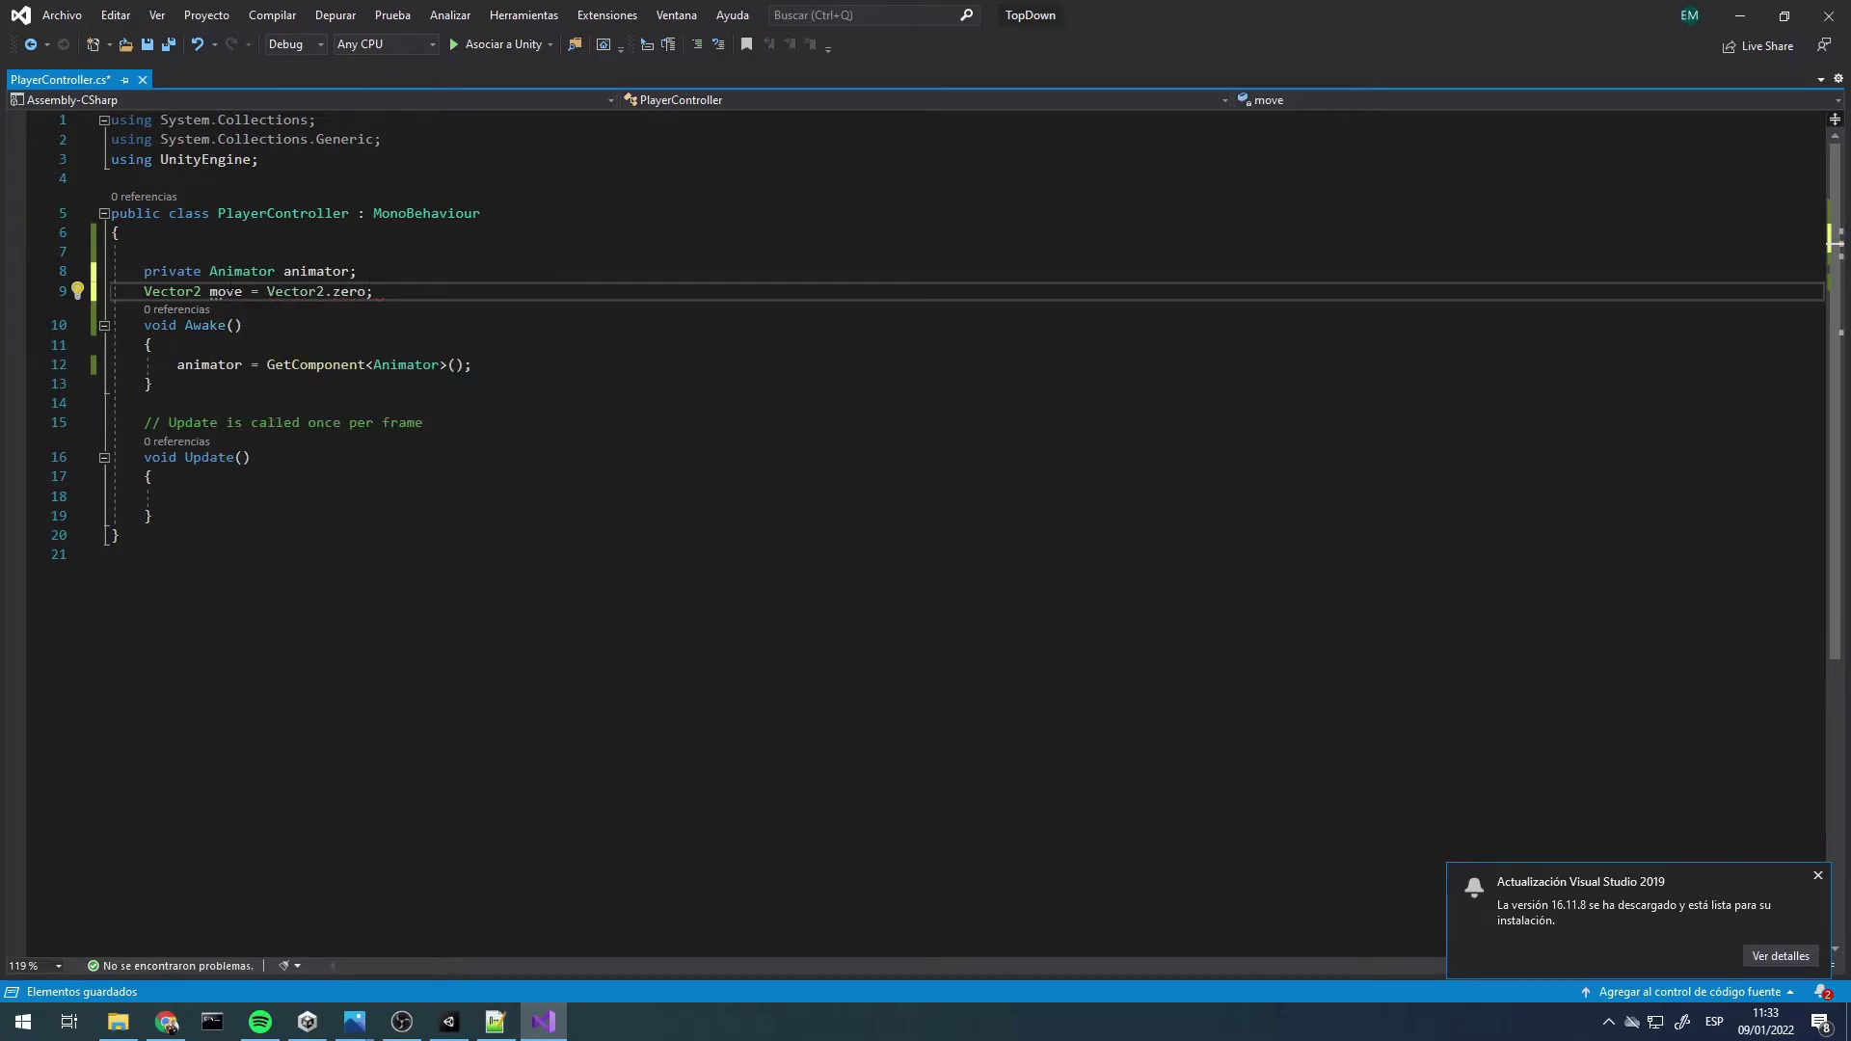
pyautogui.click(658, 496)
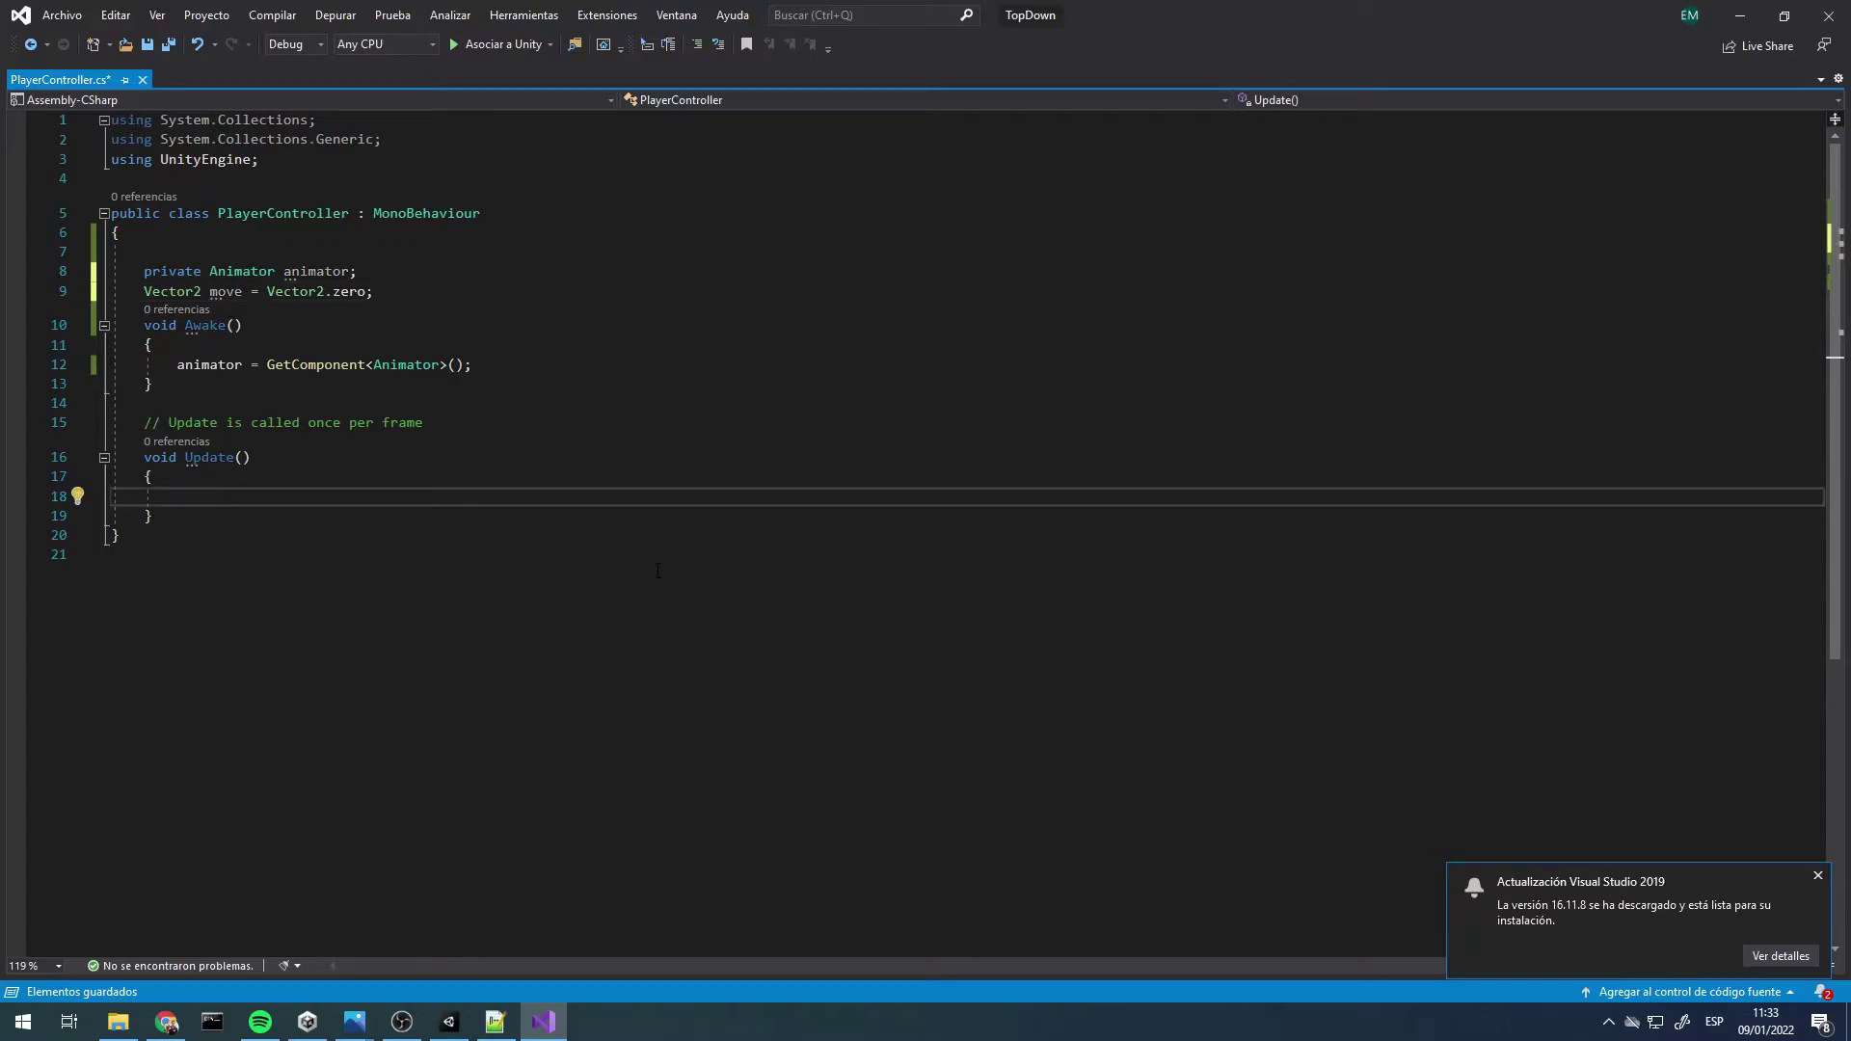
# In Update, set move.x from Input.GetAxis("Horizontal")
pyautogui.write('m')
pyautogui.write('ove.x =)')
pyautogui.press('BackSpace')
pyautogui.press('BackSpace')
pyautogui.write('Get')
pyautogui.press('BackSpace')
pyautogui.press('BackSpace')
pyautogui.press('BackSpace')
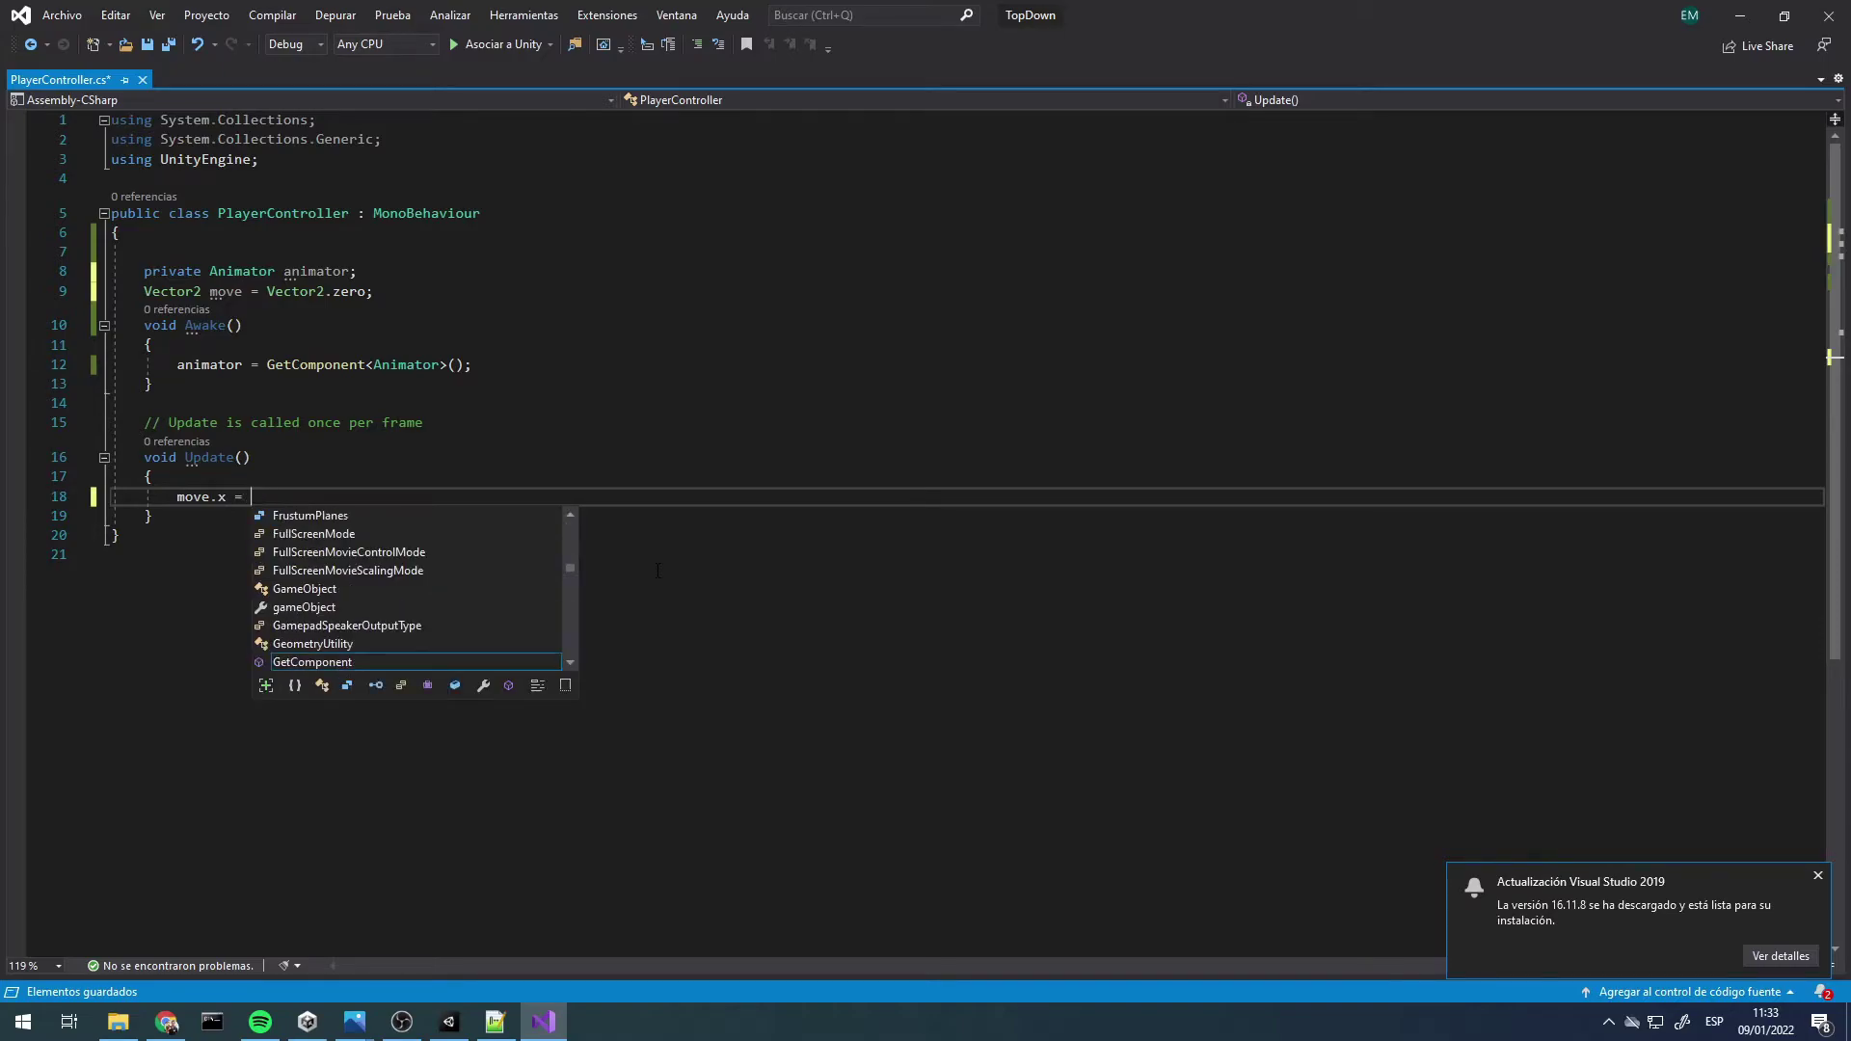
pyautogui.write('Input.Ge')
pyautogui.press('Tab')
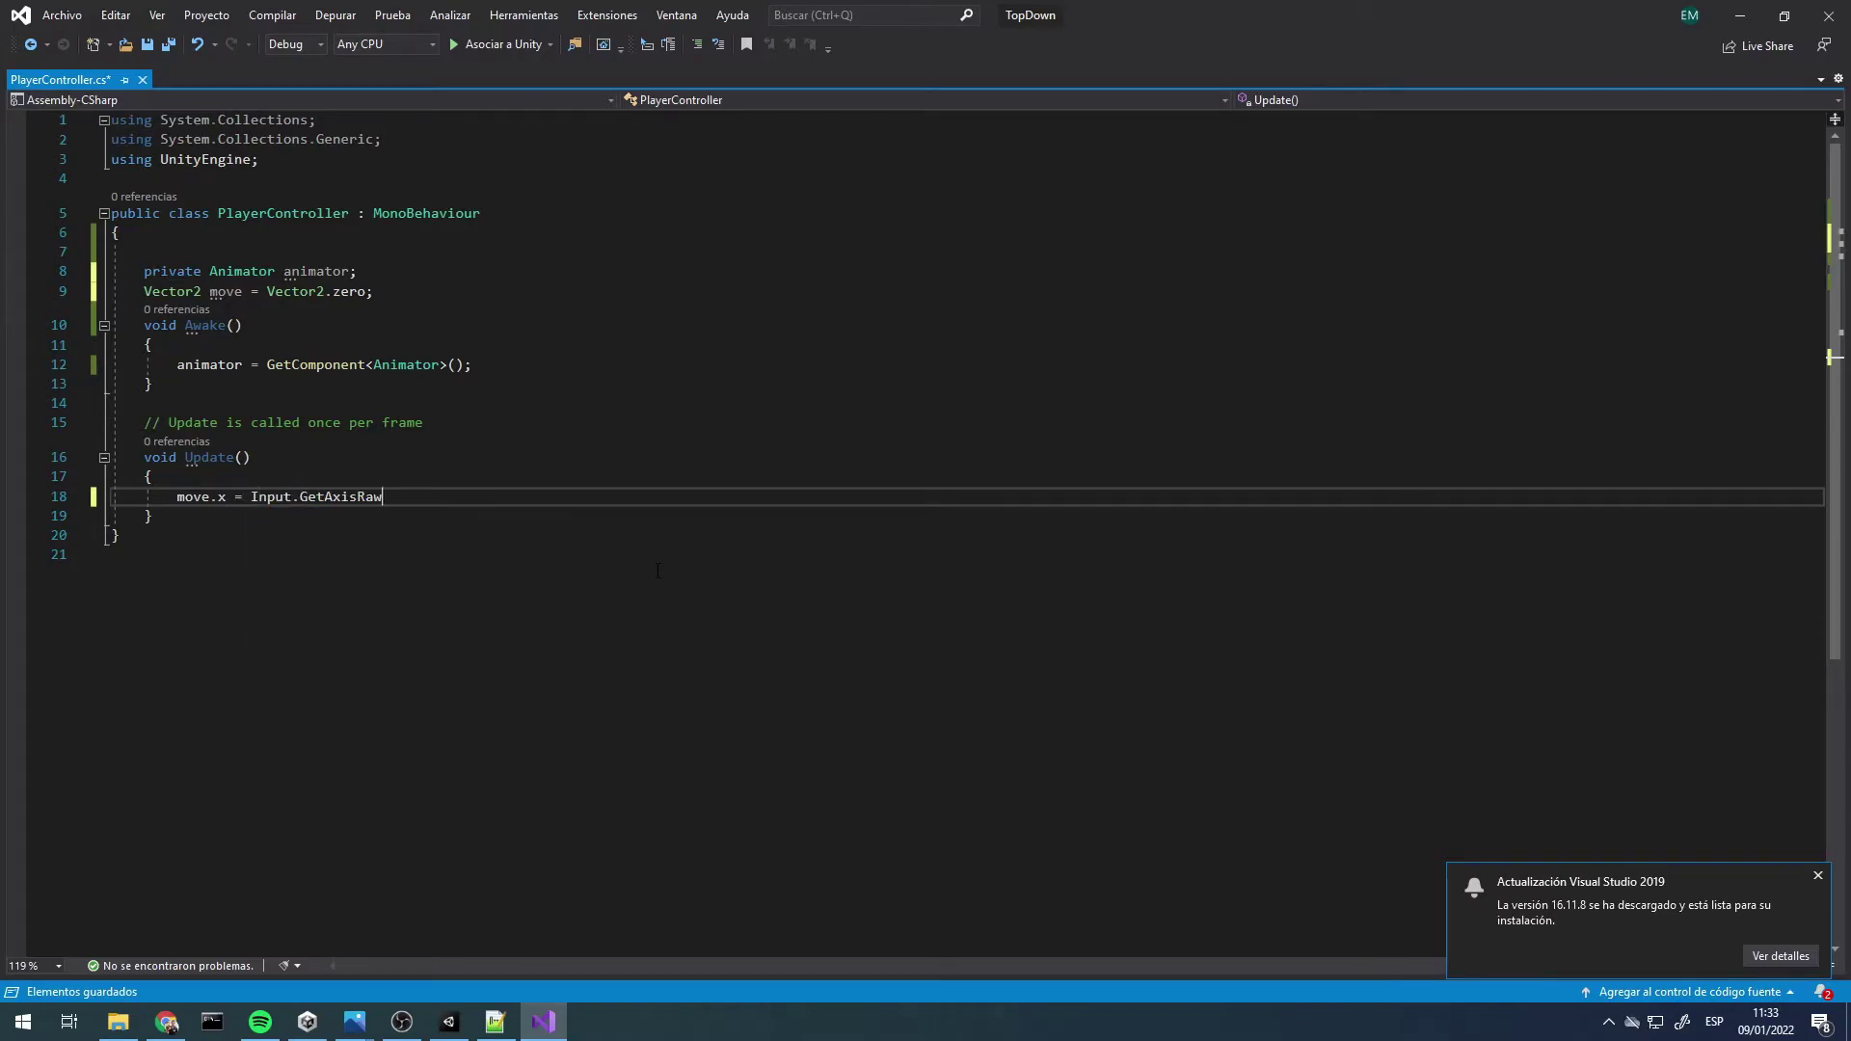
pyautogui.press('BackSpace')
pyautogui.press('BackSpace')
pyautogui.press('BackSpace')
pyautogui.write('("H')
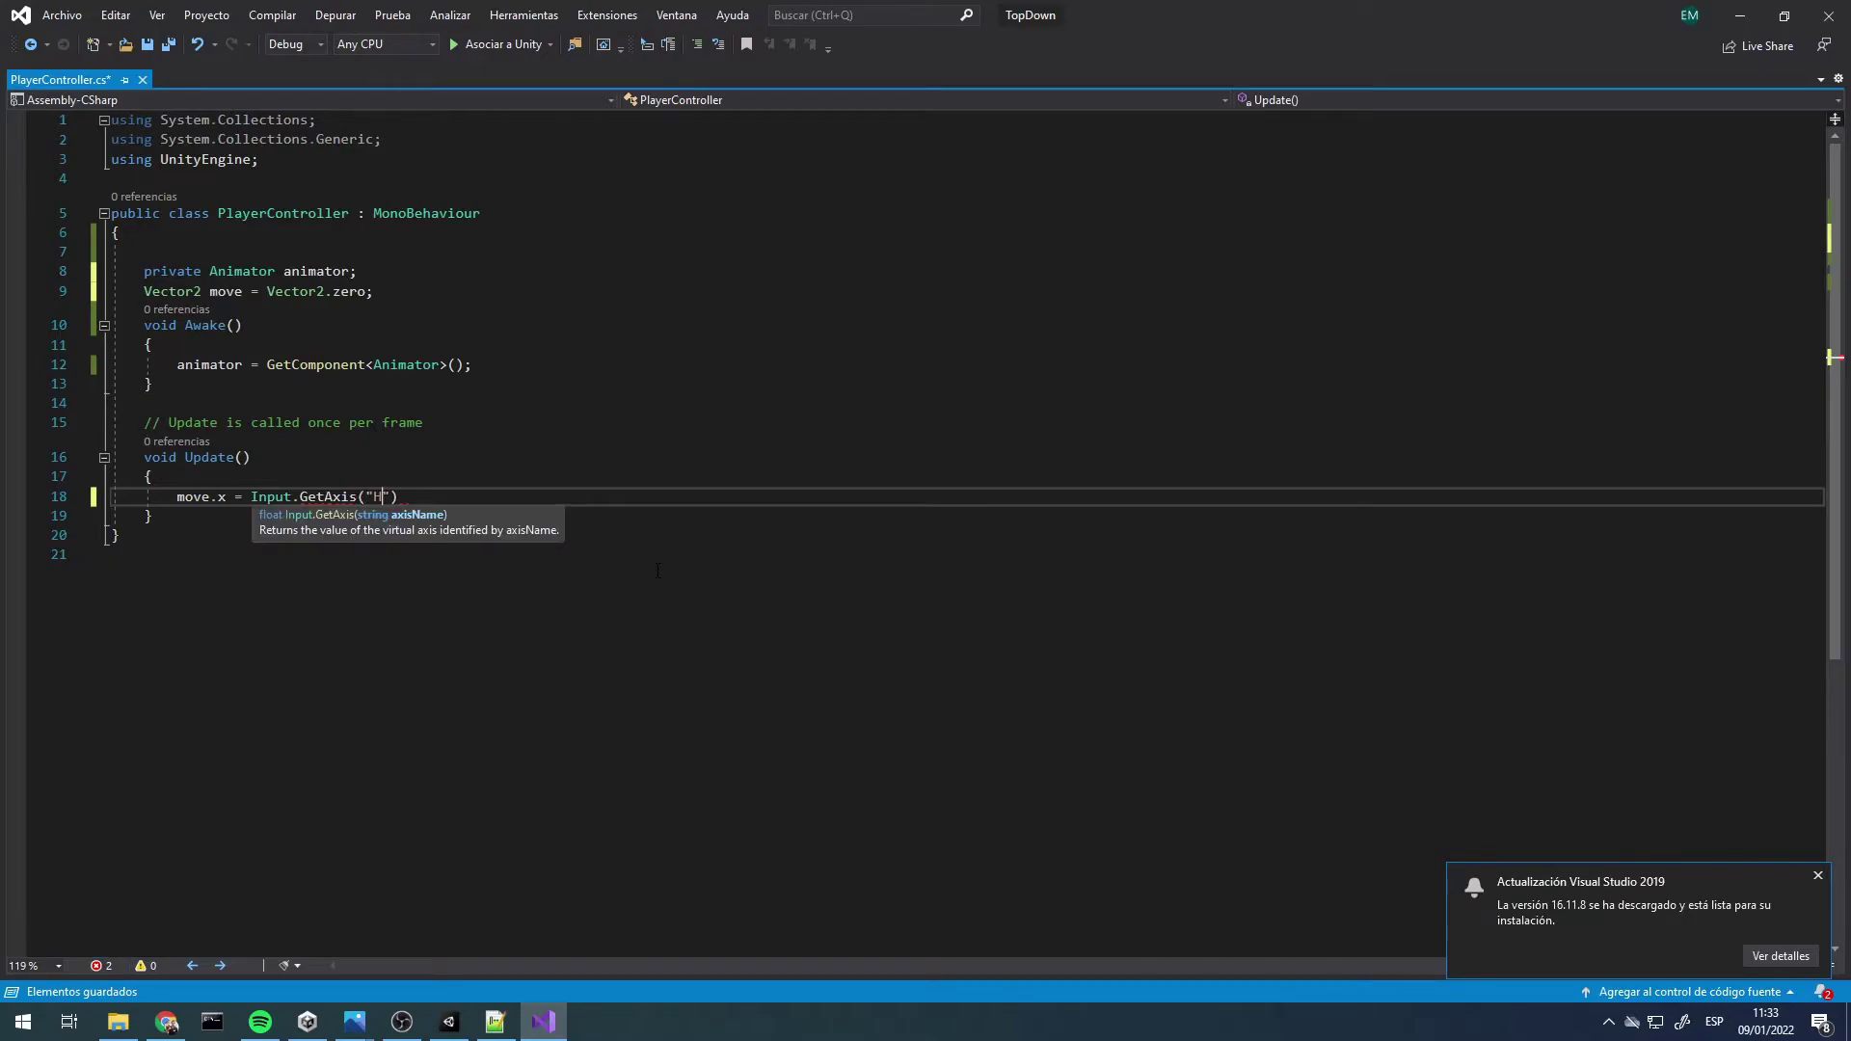
pyautogui.write('orizontal')
pyautogui.press('End')
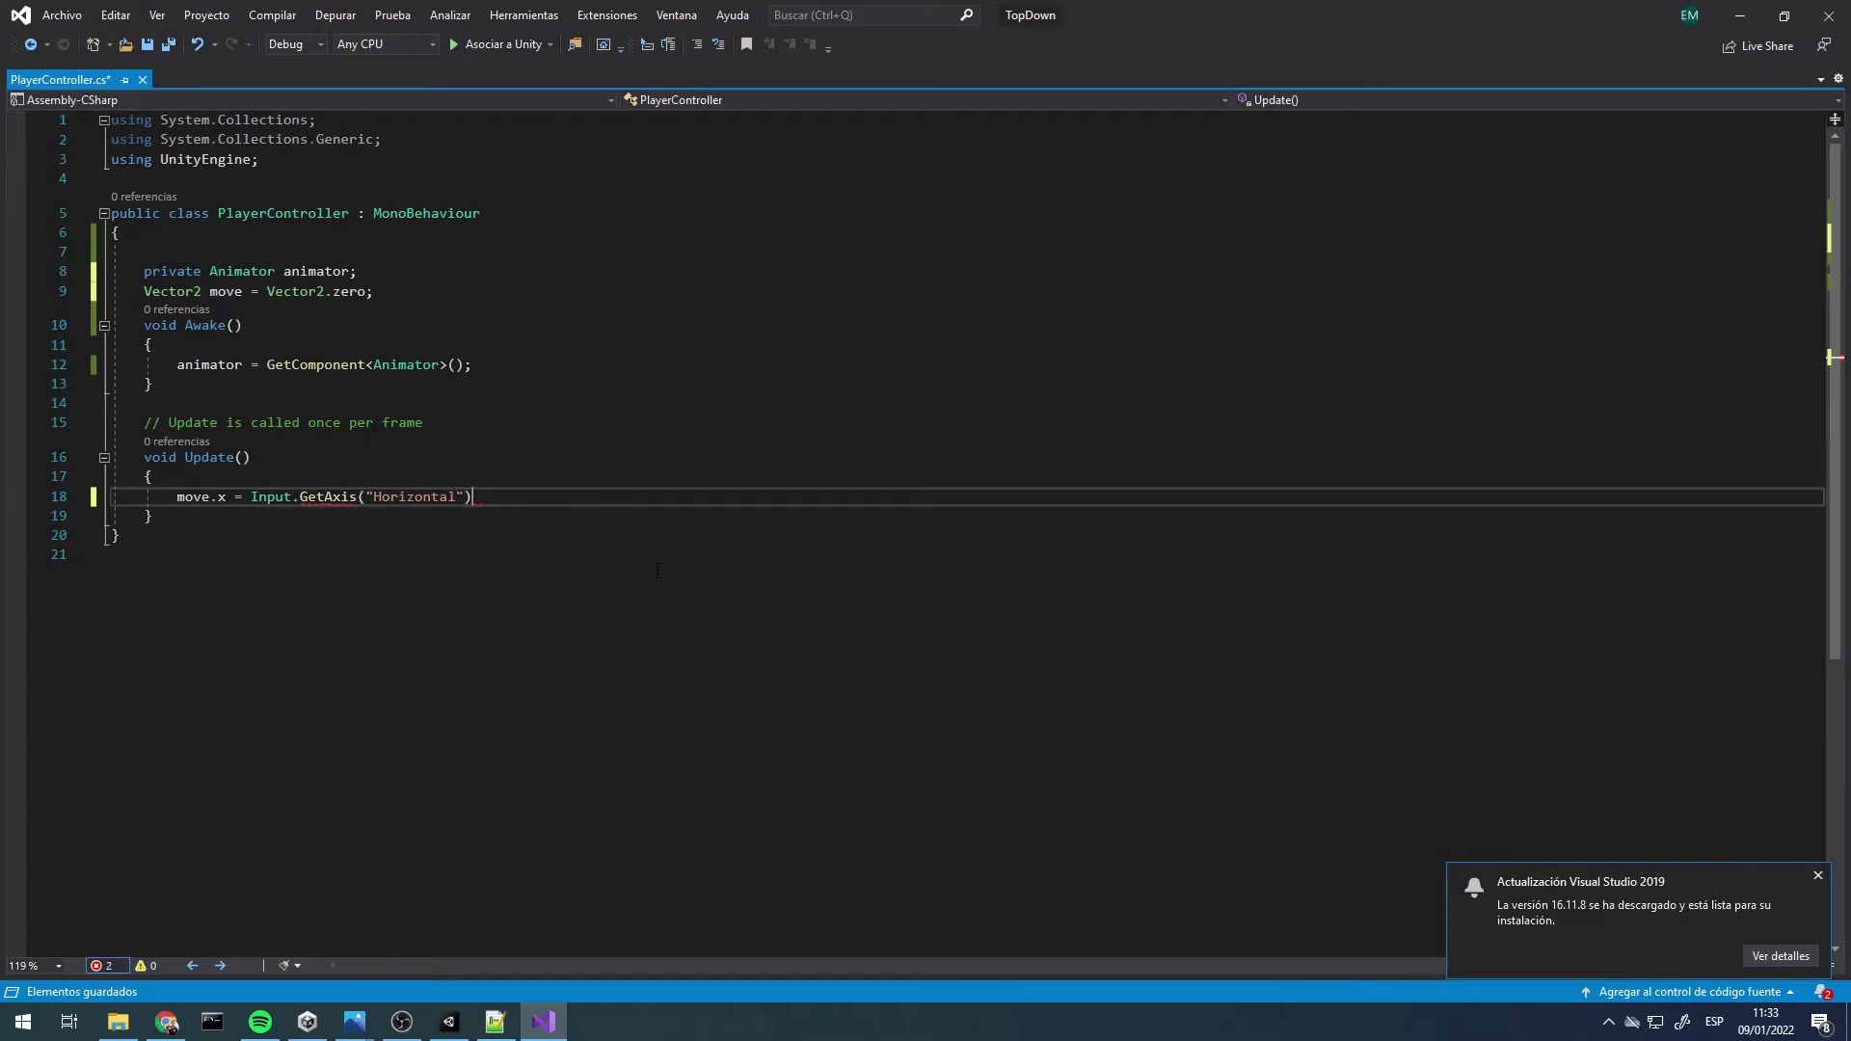
pyautogui.write(';')
# Set move.y from Input.GetAxis("Vertical"), fixing the misspelled axis name
pyautogui.press('Return')
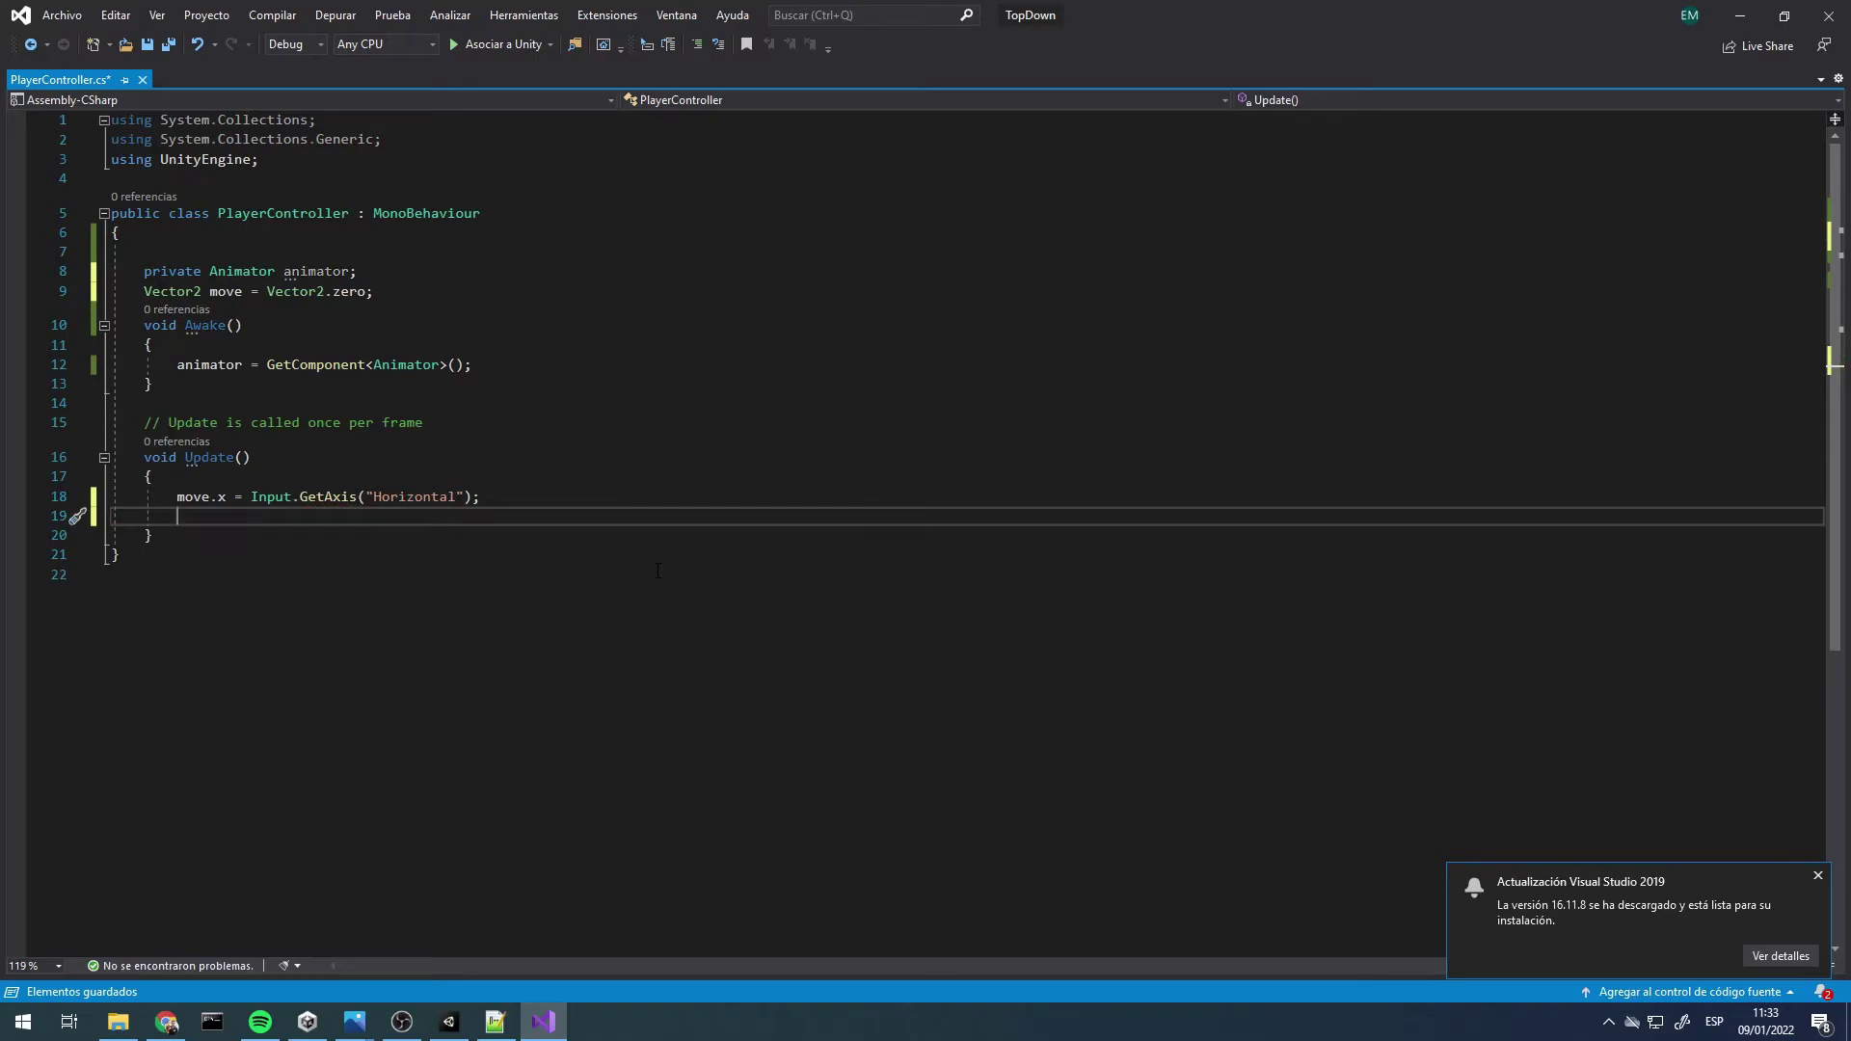
pyautogui.write('move.')
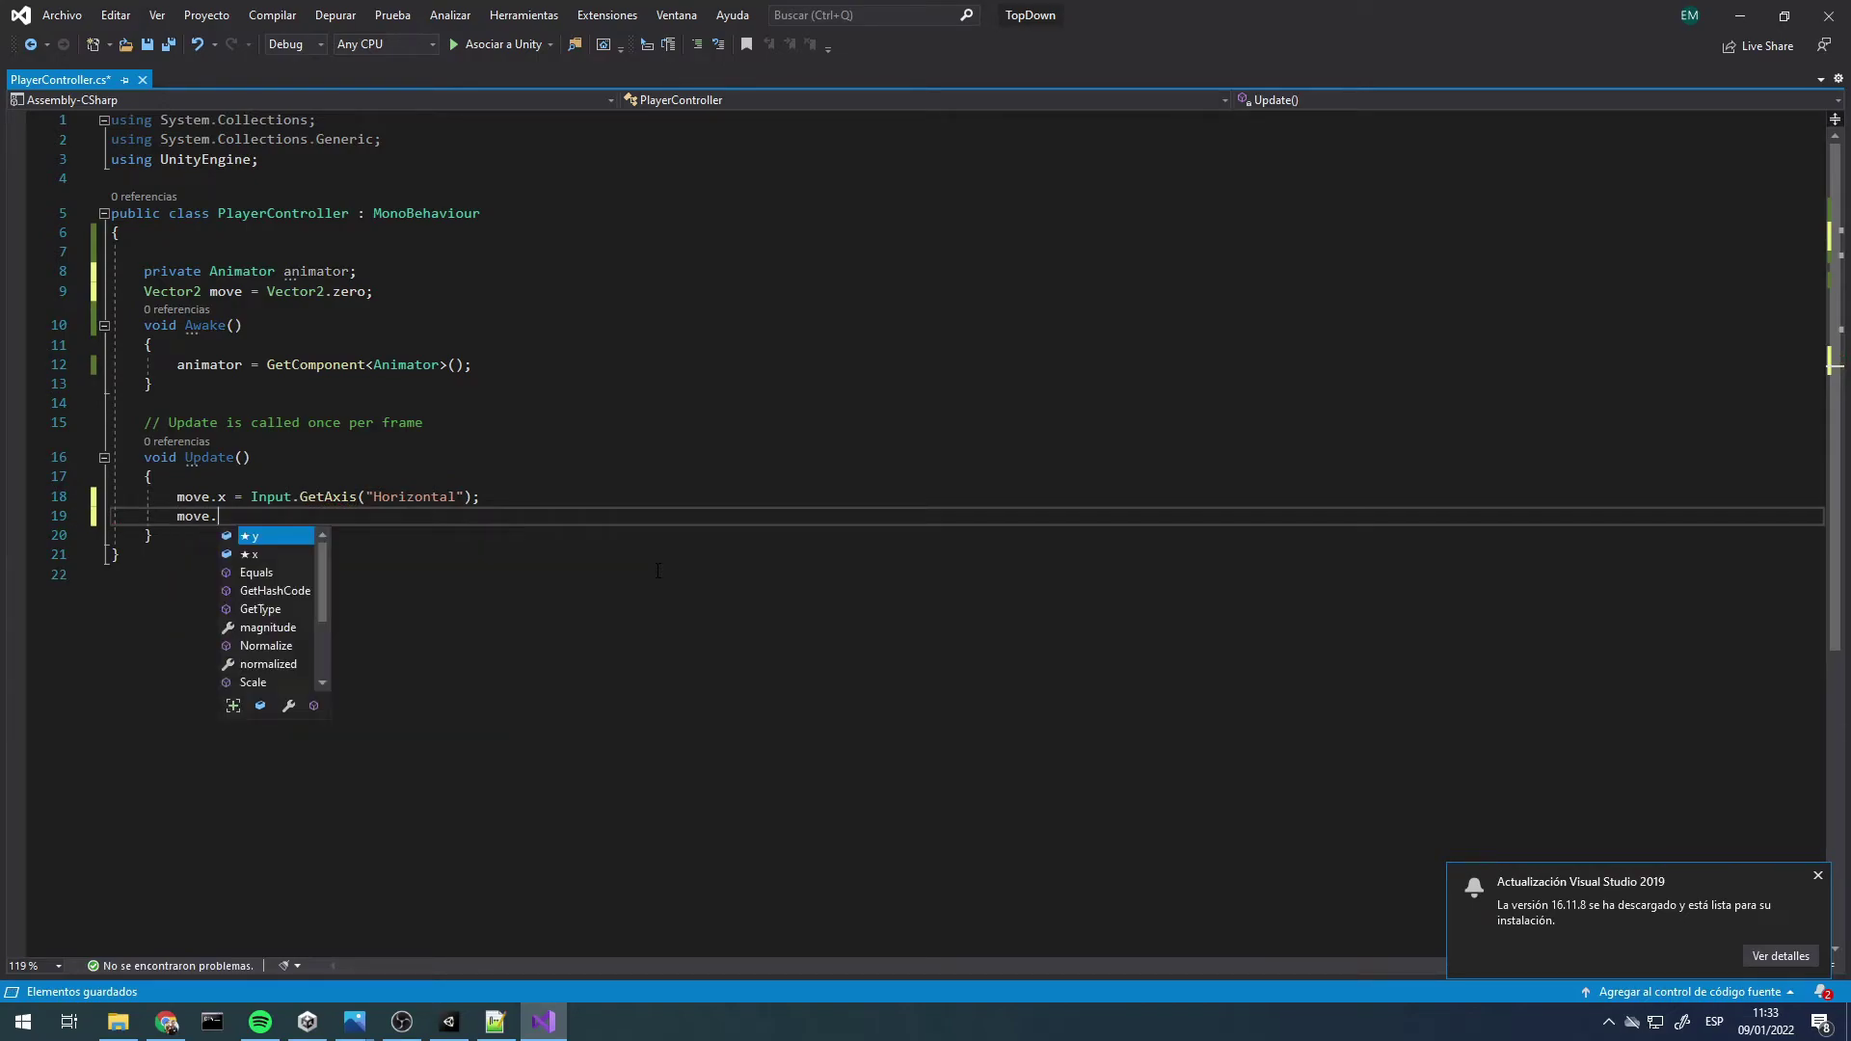
pyautogui.write('y = Input')
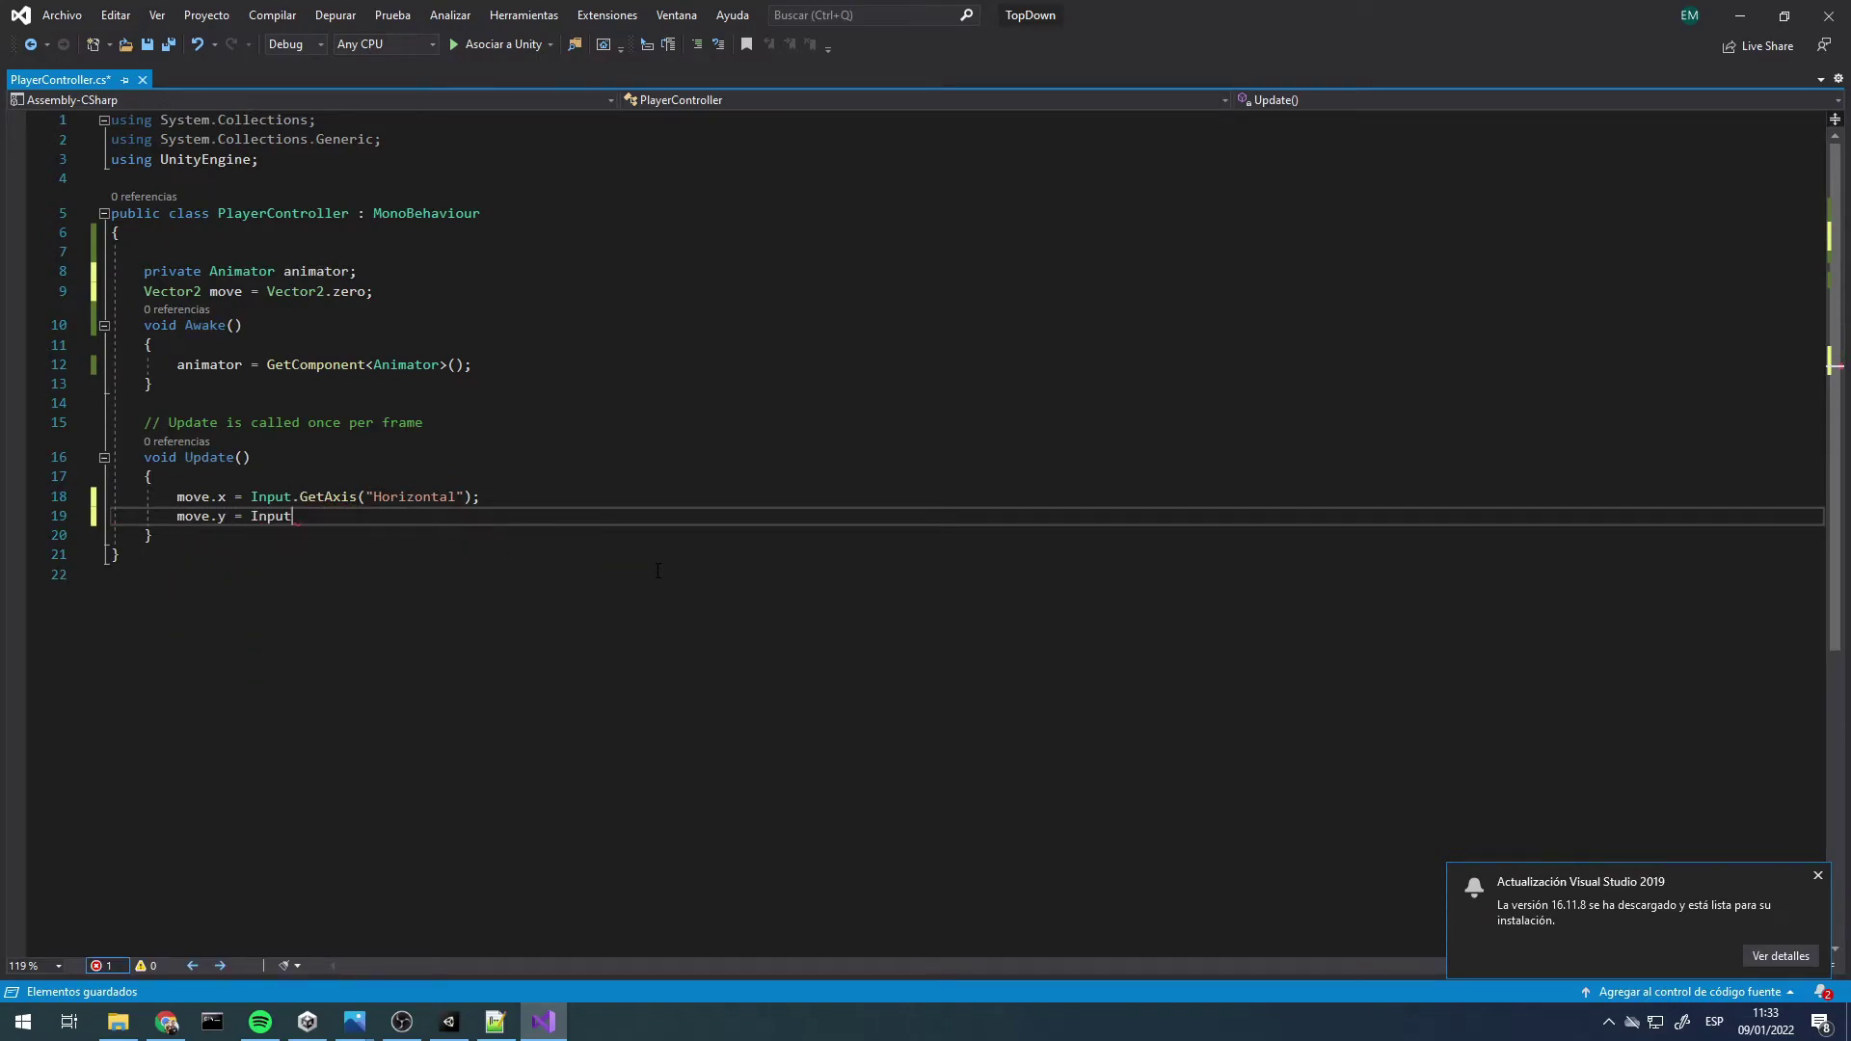
pyautogui.write('.Ge')
pyautogui.press('Tab')
pyautogui.write('("')
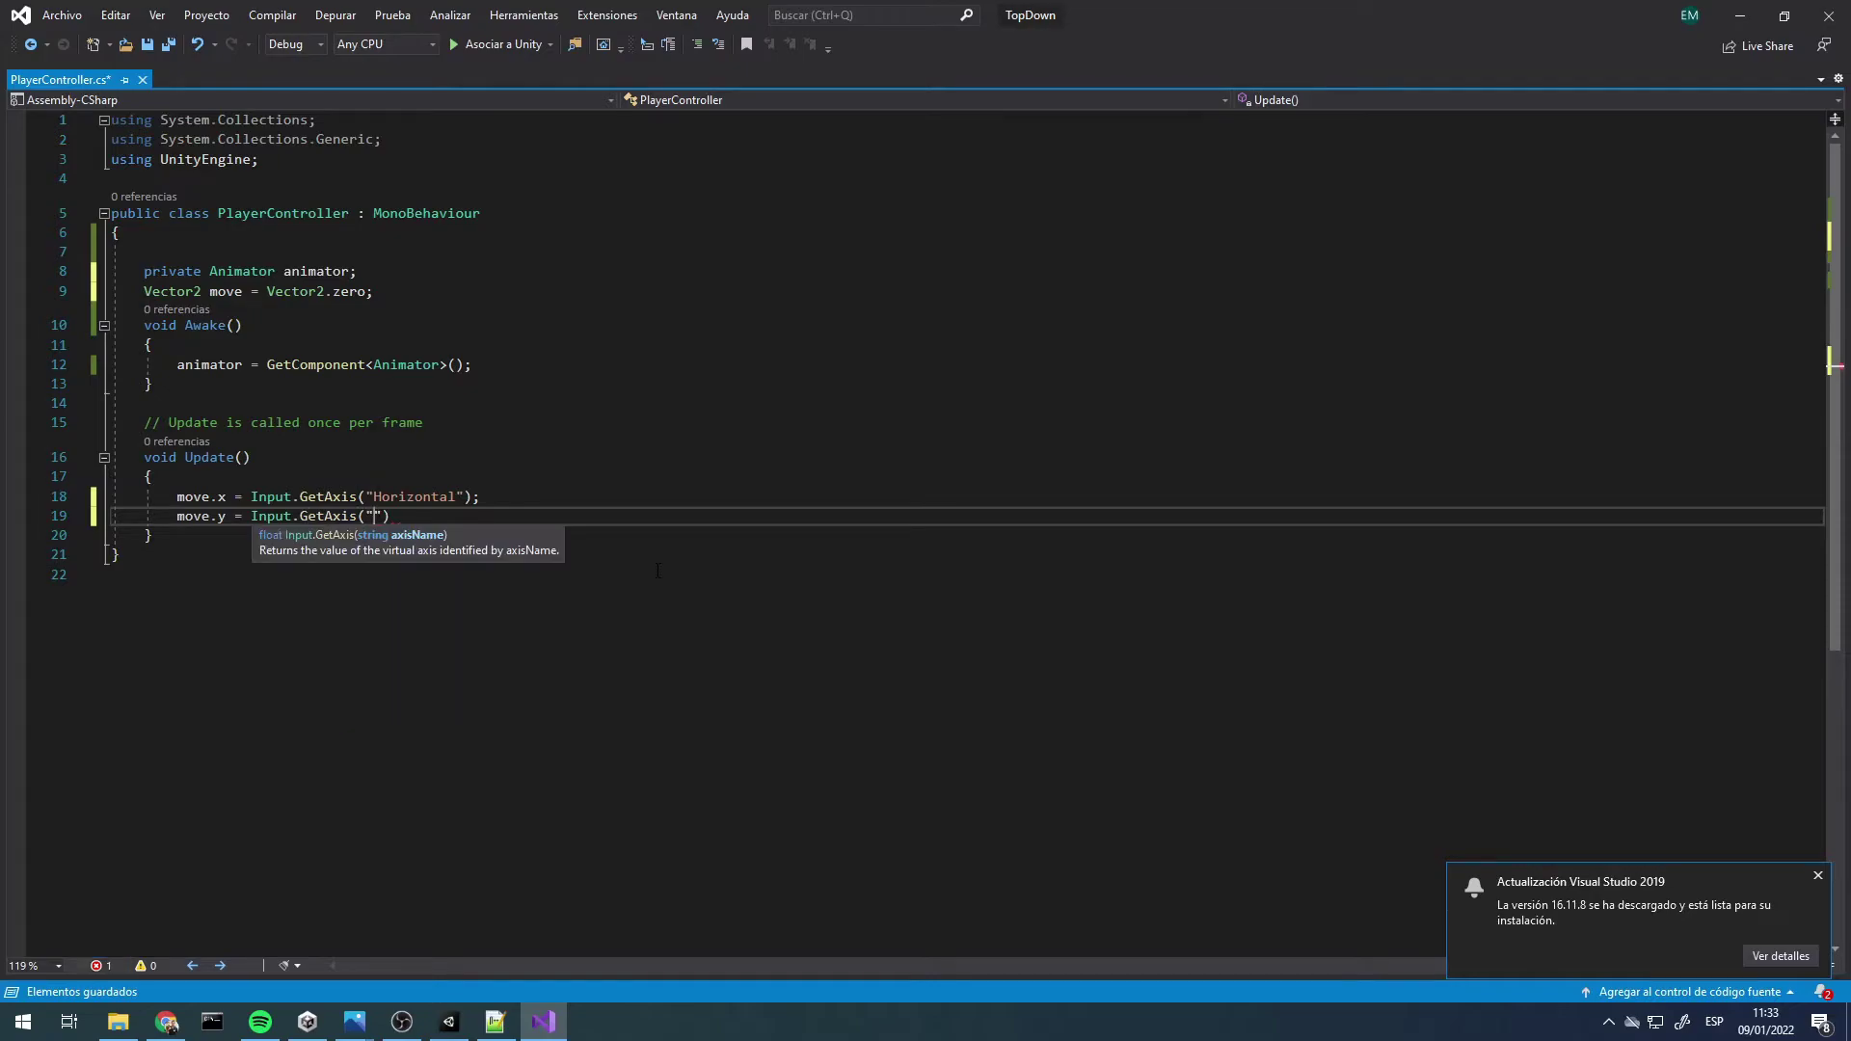
pyautogui.write('Vertial')
pyautogui.press('Left')
pyautogui.press('Left')
pyautogui.write('c')
pyautogui.press('End')
pyautogui.write(';')
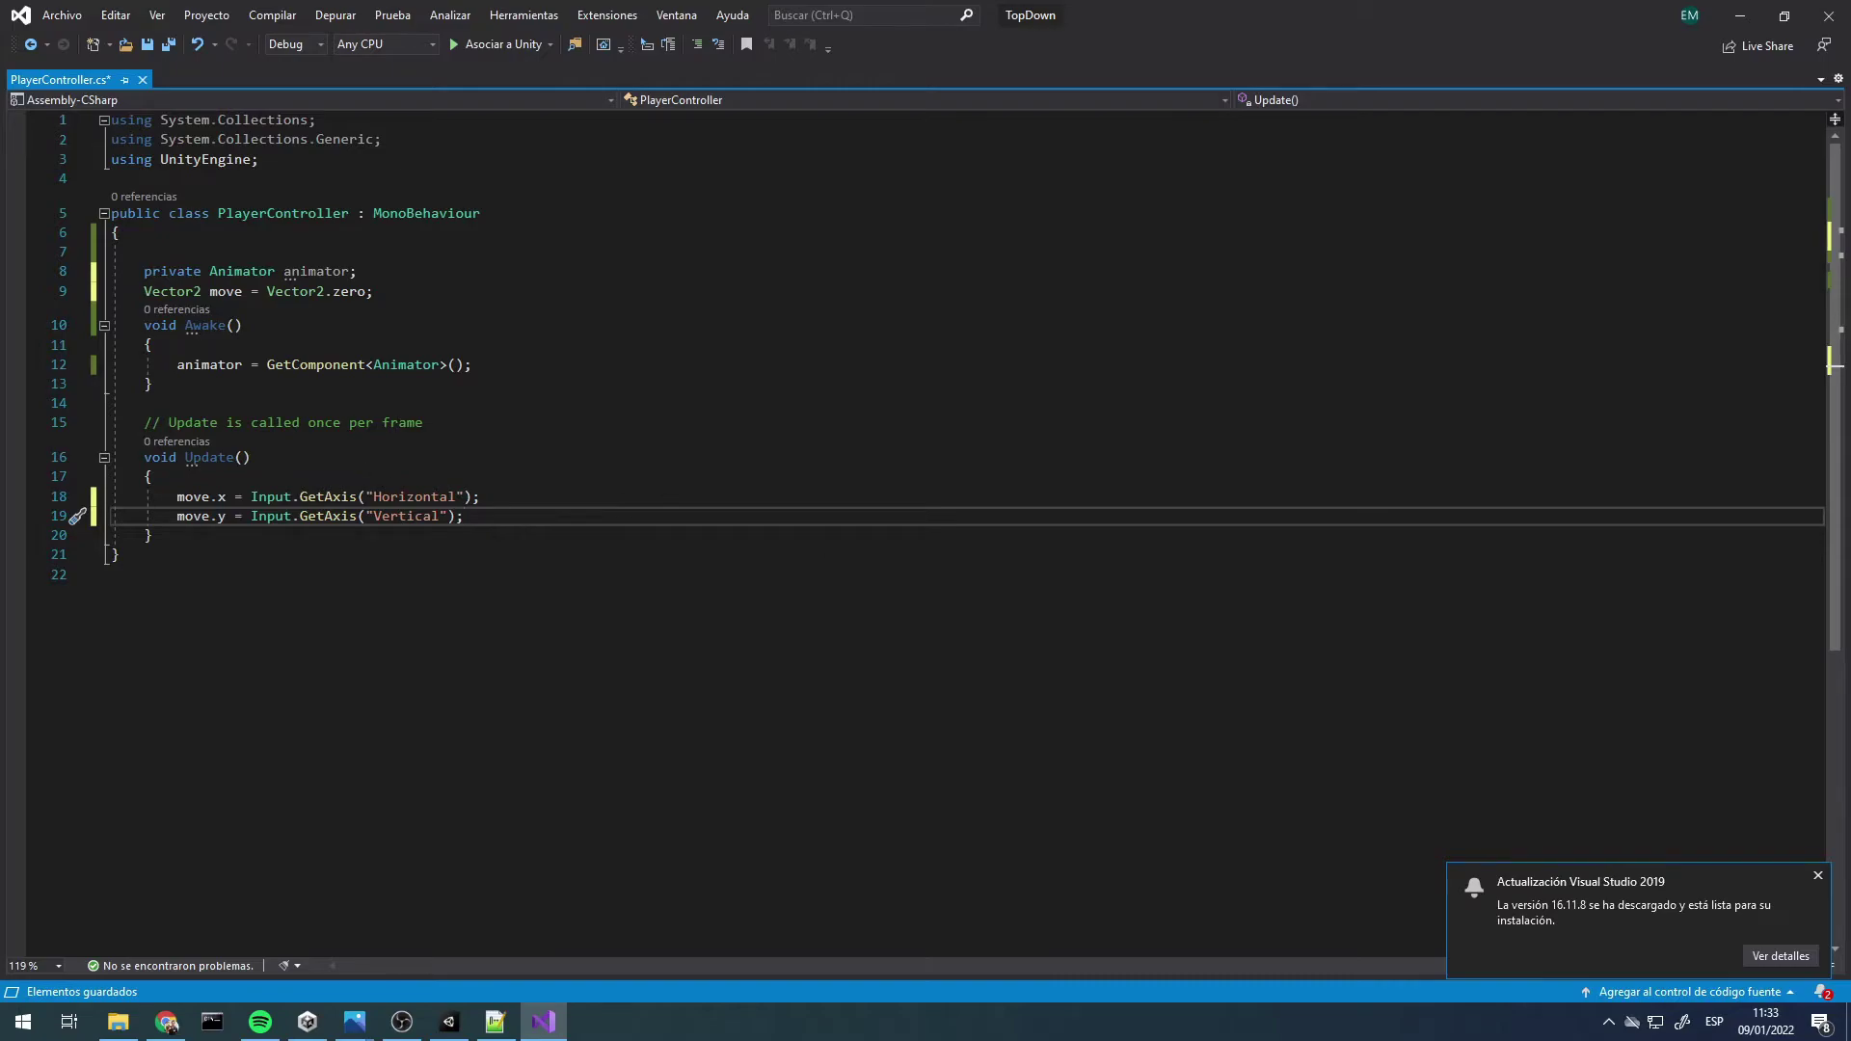
pyautogui.press('Return')
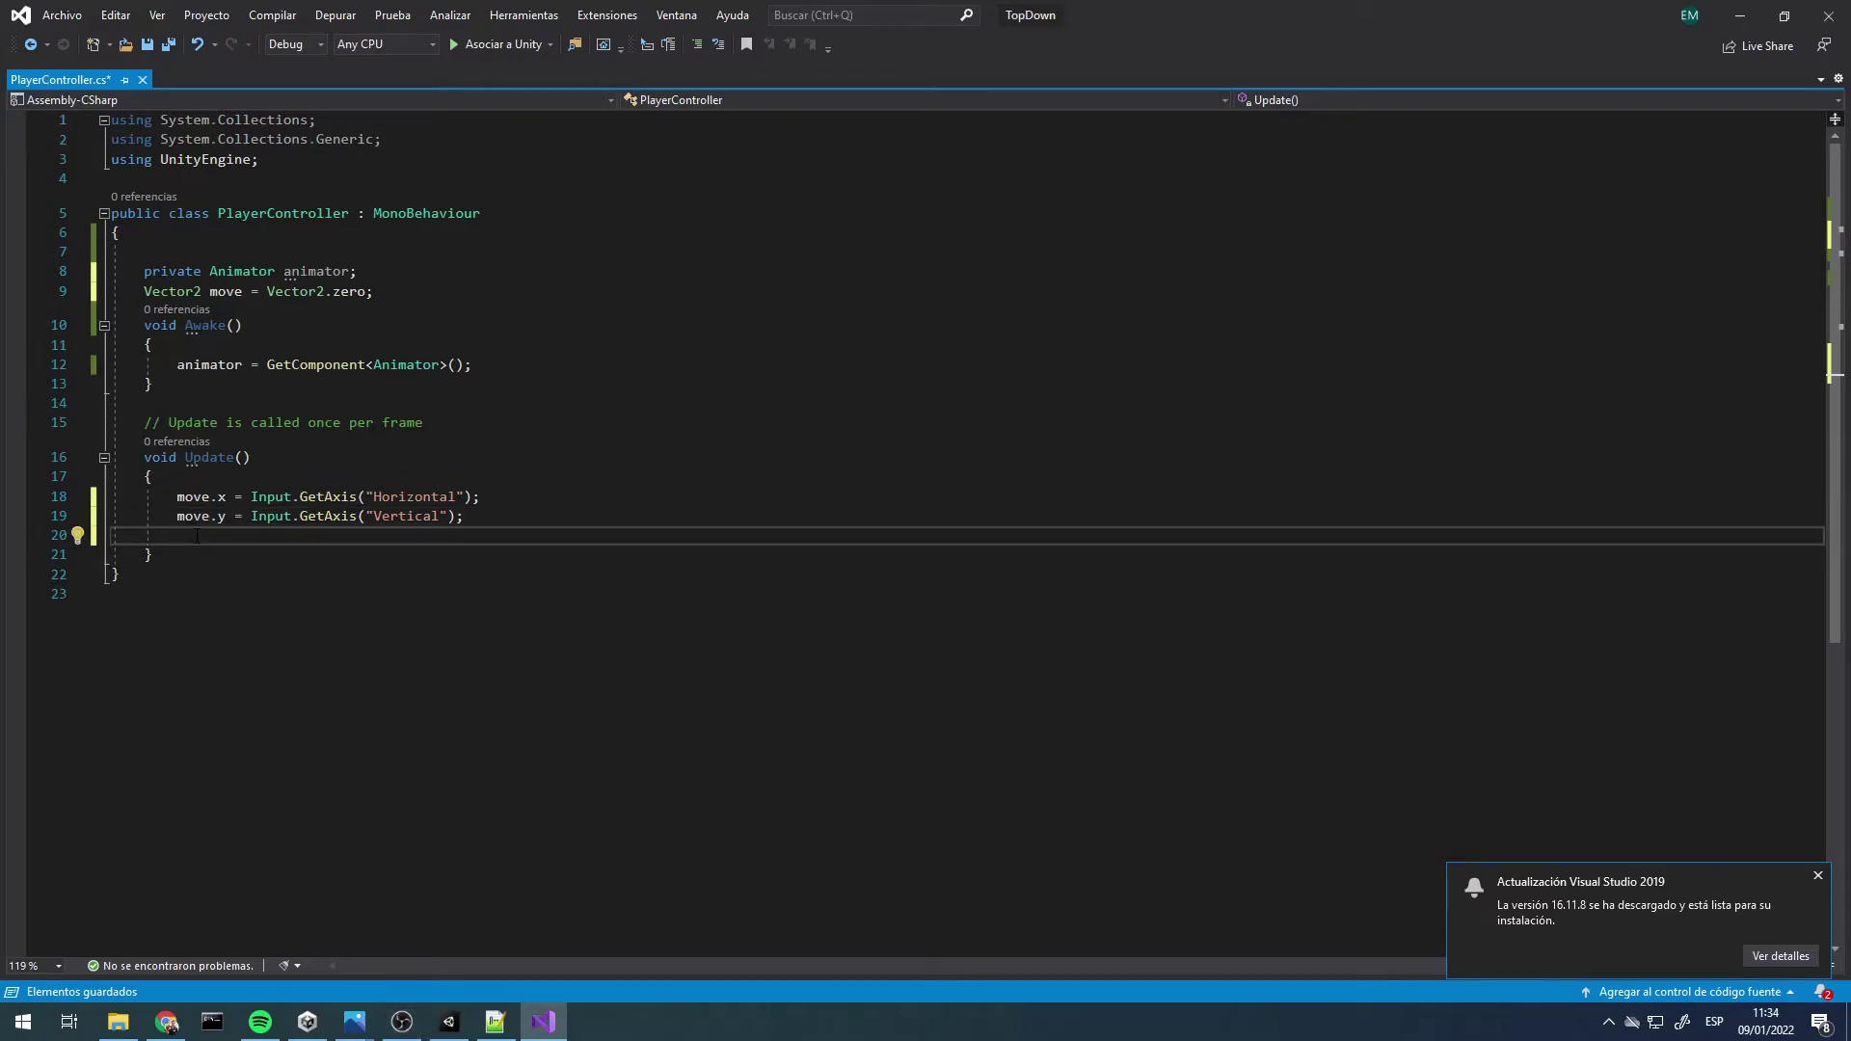
# Add animator.SetFloat calls sending move.x to MoveX and move.y to MoveY, save, and return to Unity
pyautogui.write('animator')
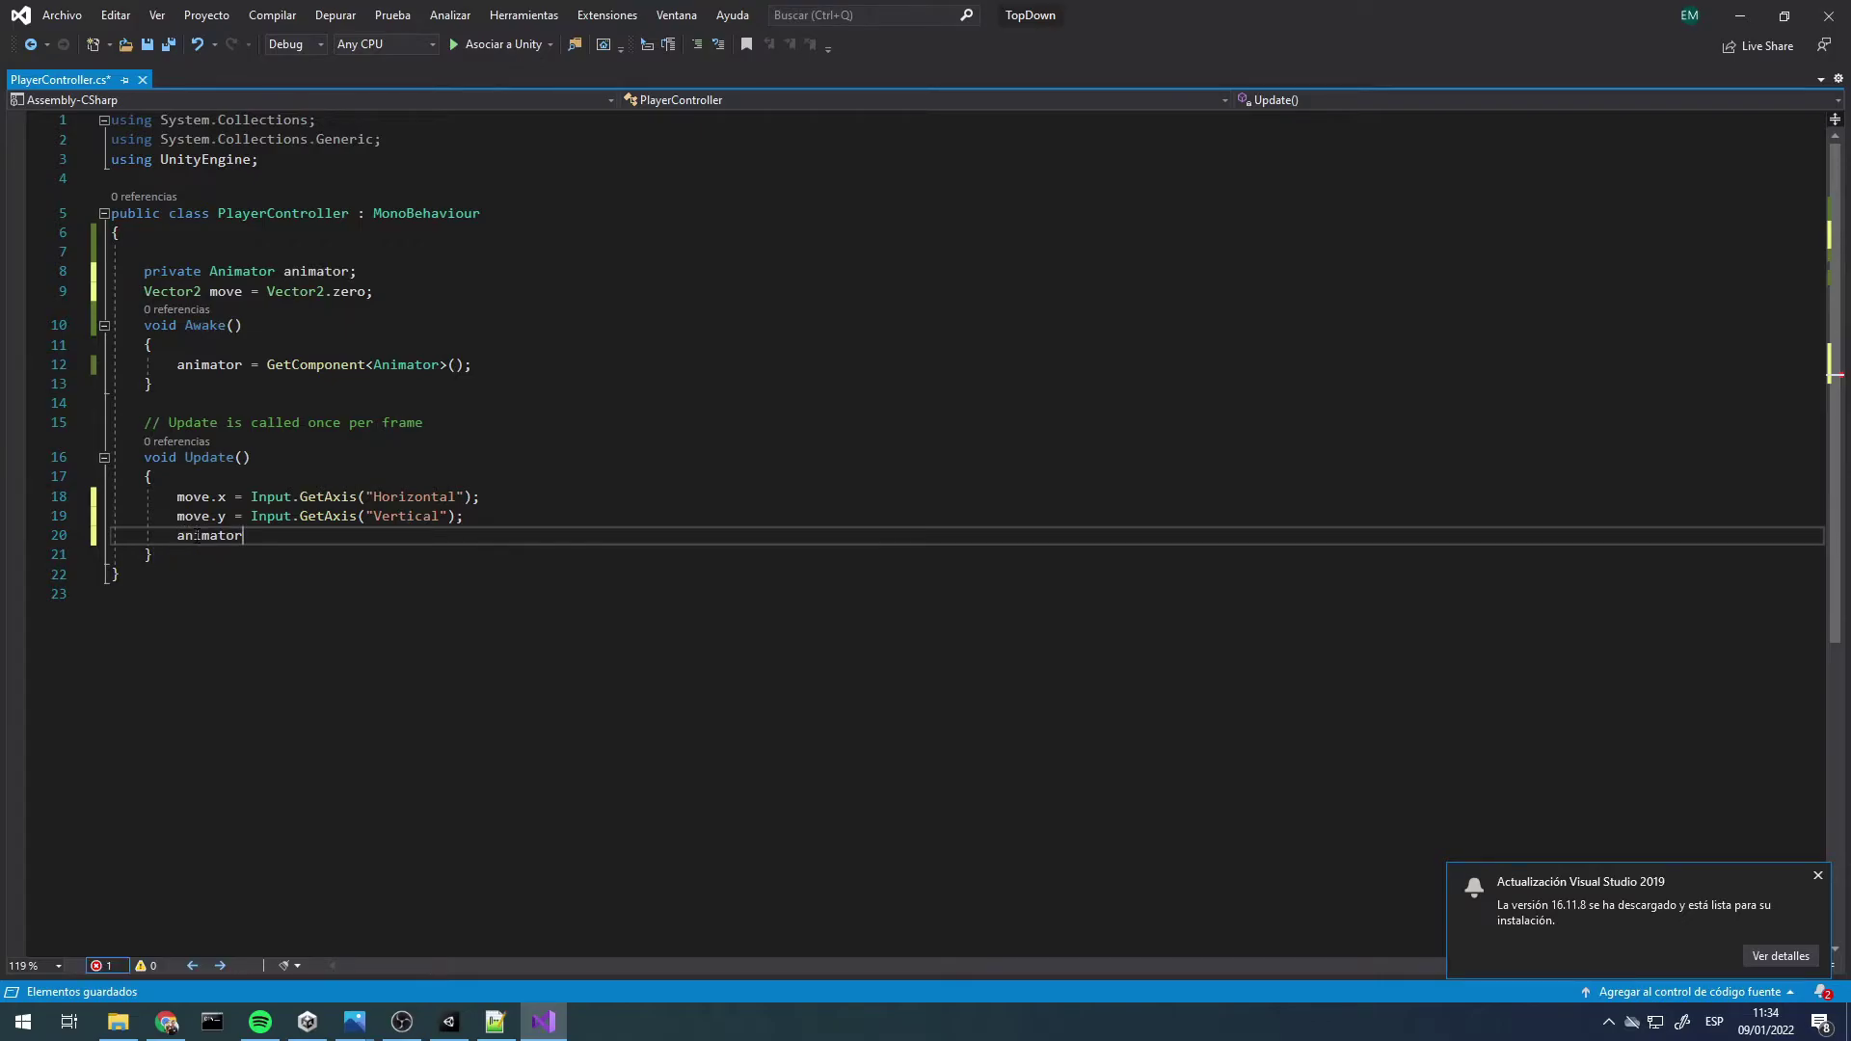
pyautogui.write('.SetFl')
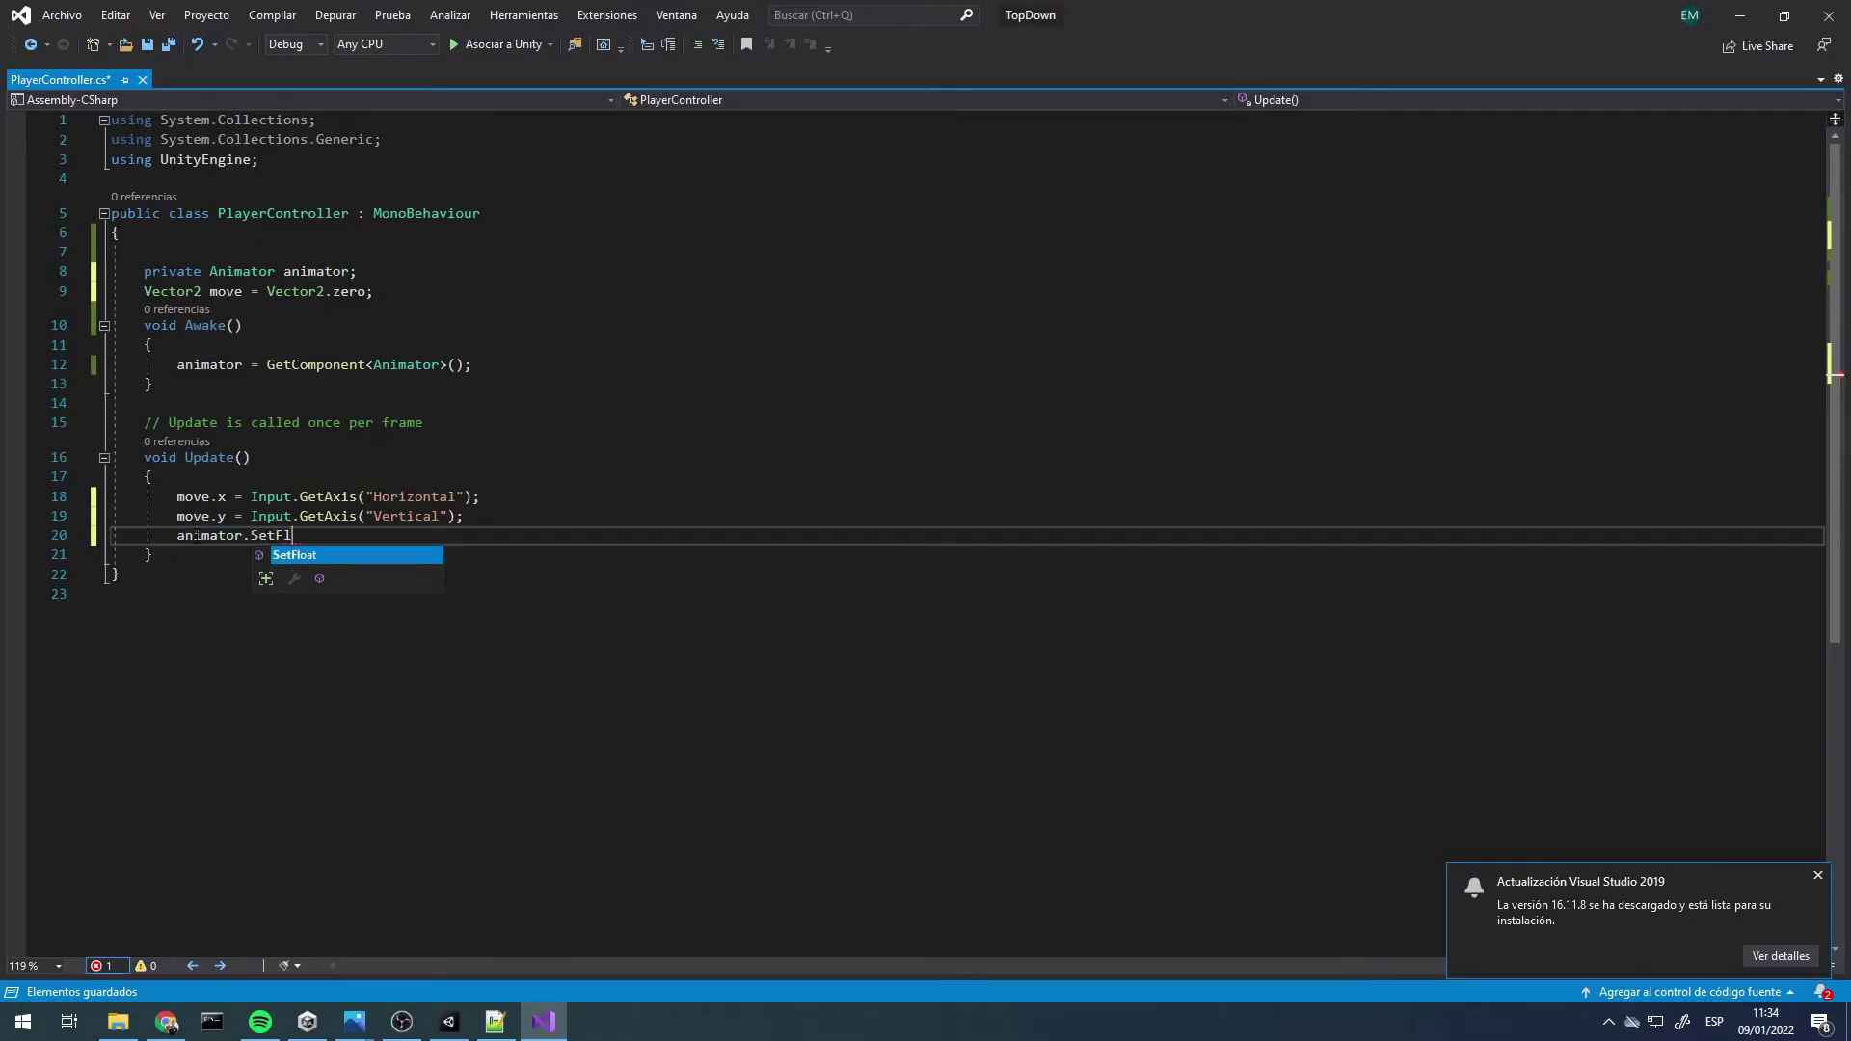
pyautogui.write('oat("')
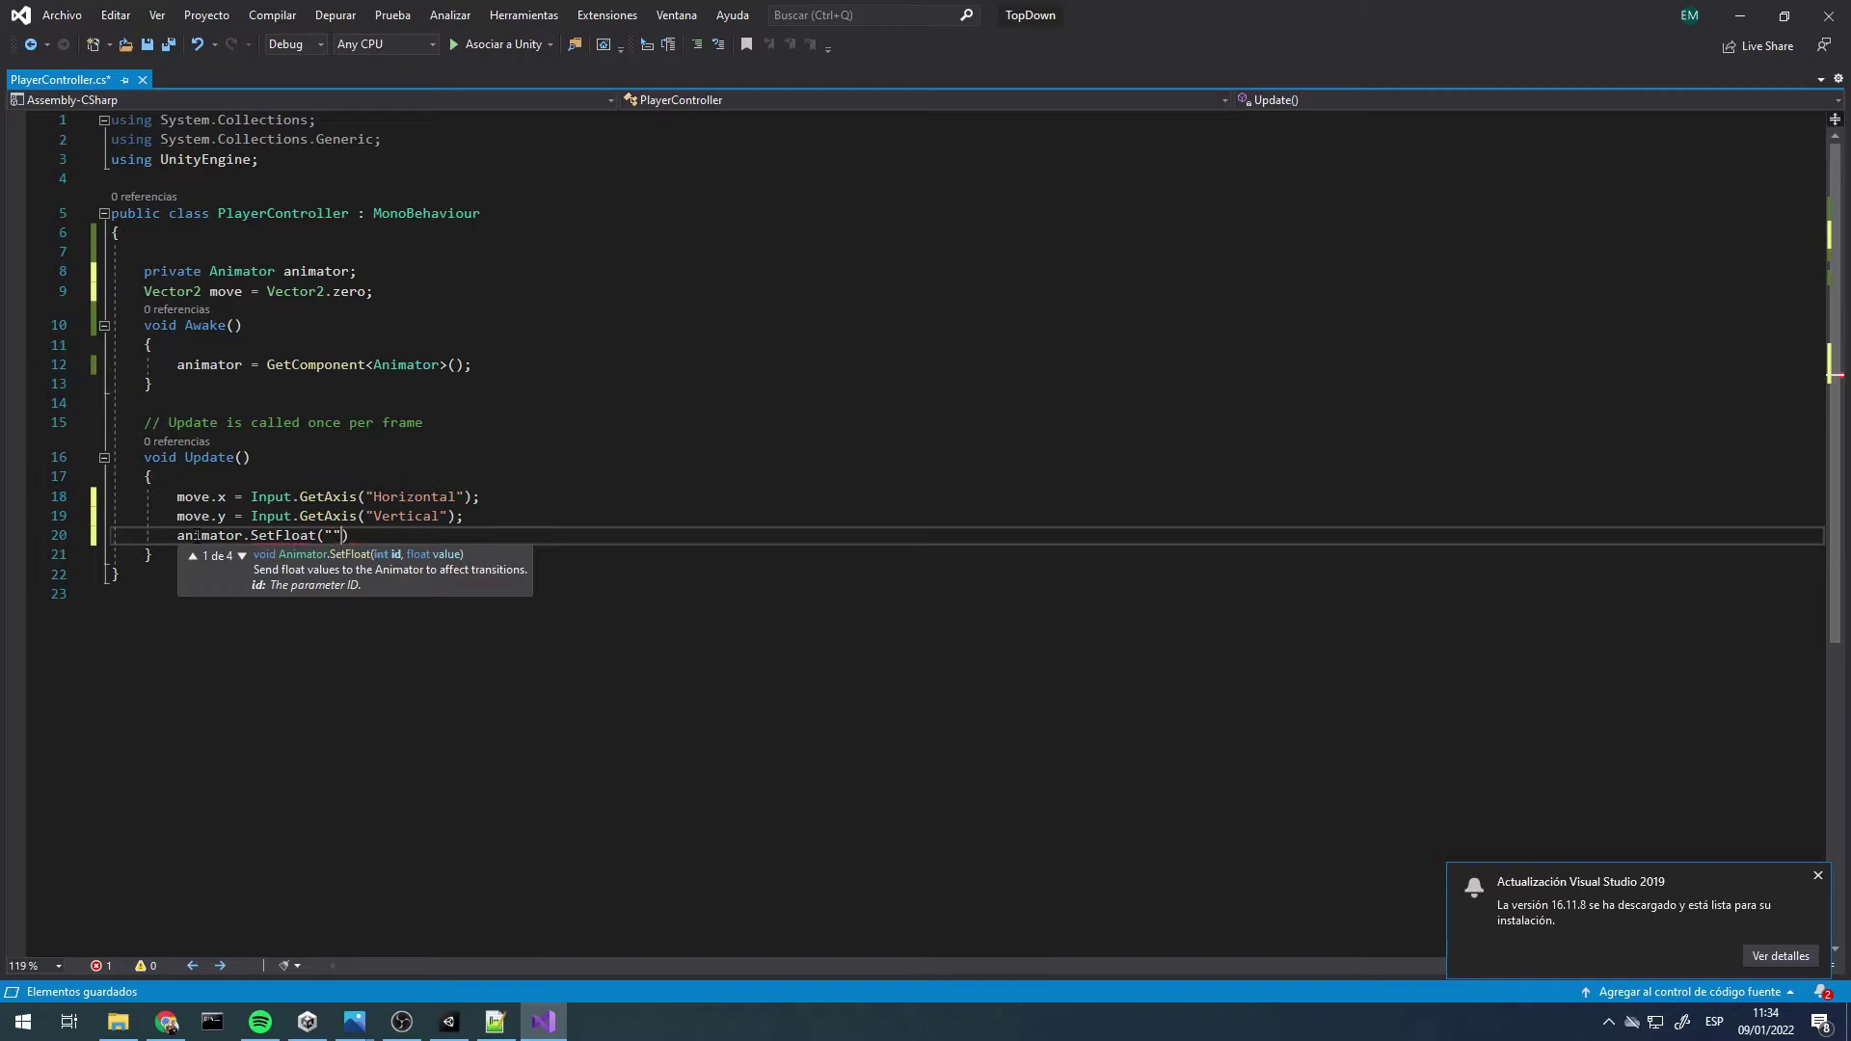
pyautogui.write('Mov')
pyautogui.write('eX", move')
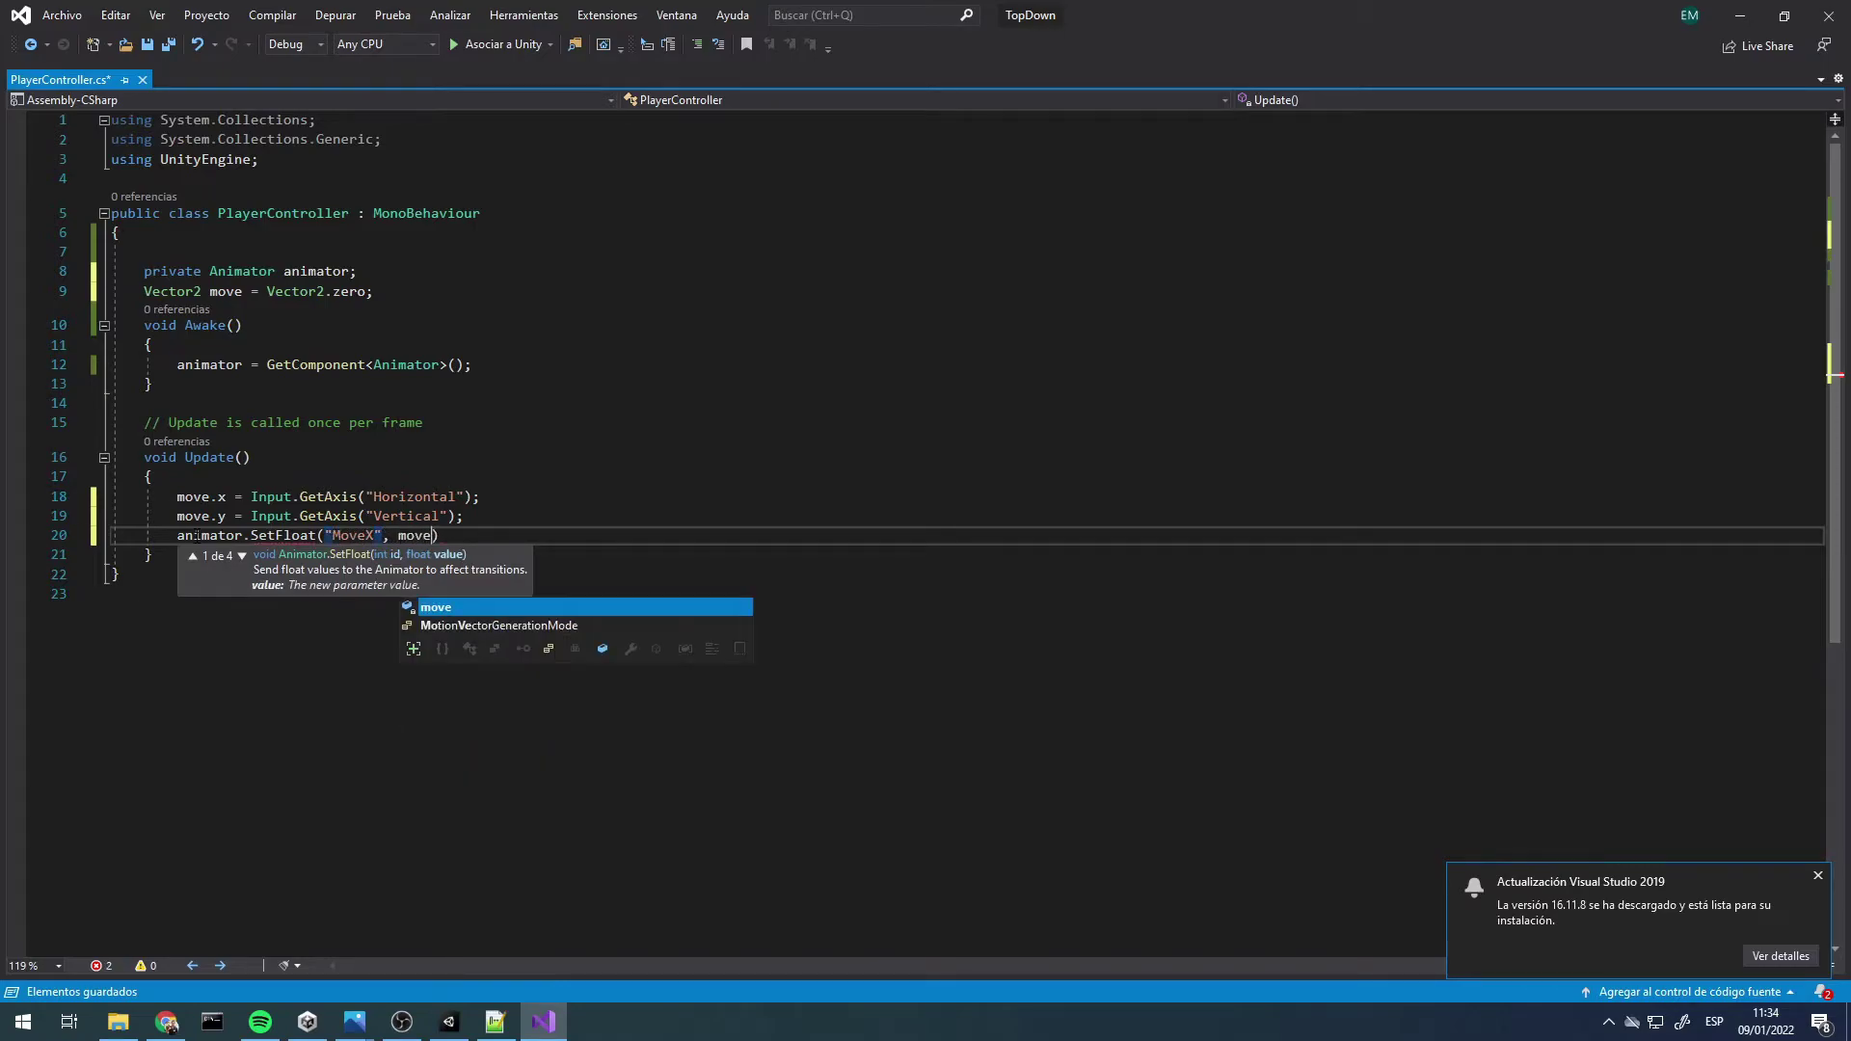
pyautogui.write('.x')
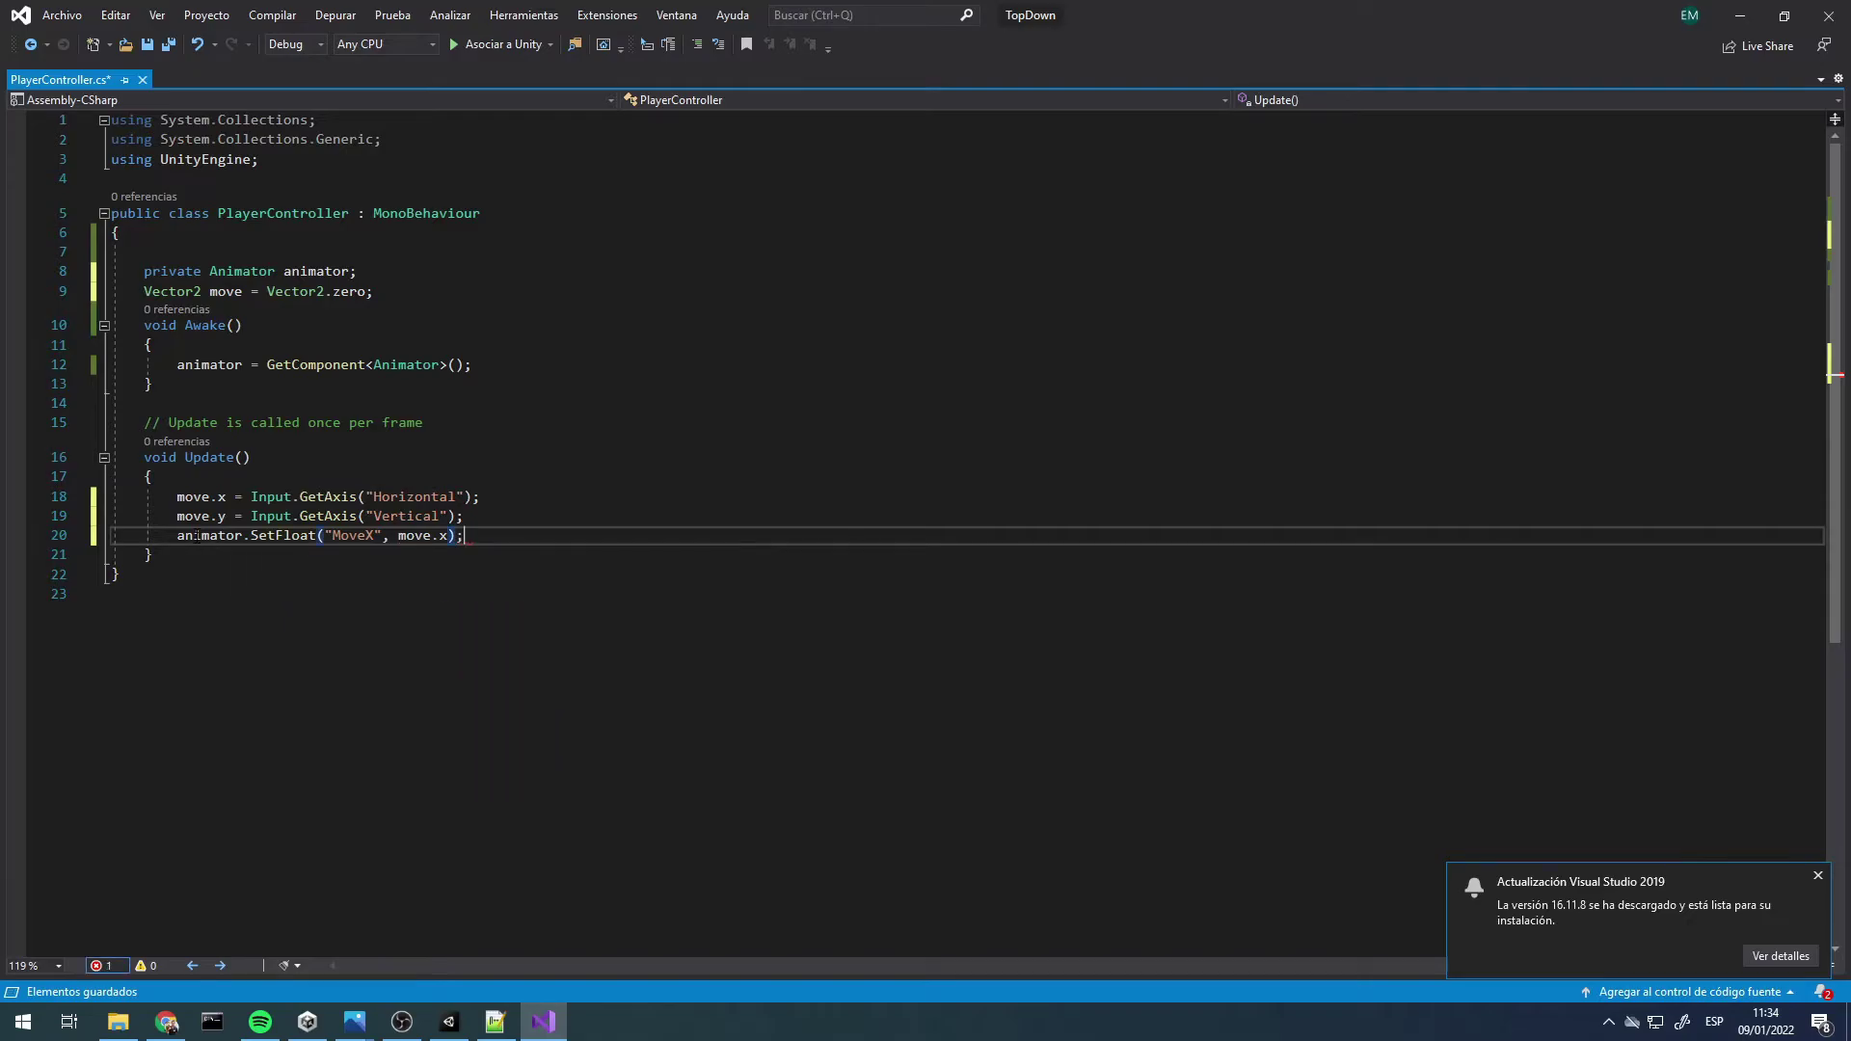
pyautogui.hotkey('ctrl', 'd')
pyautogui.press('Left')
pyautogui.press('Left')
pyautogui.hotkey('shift', 'Left')
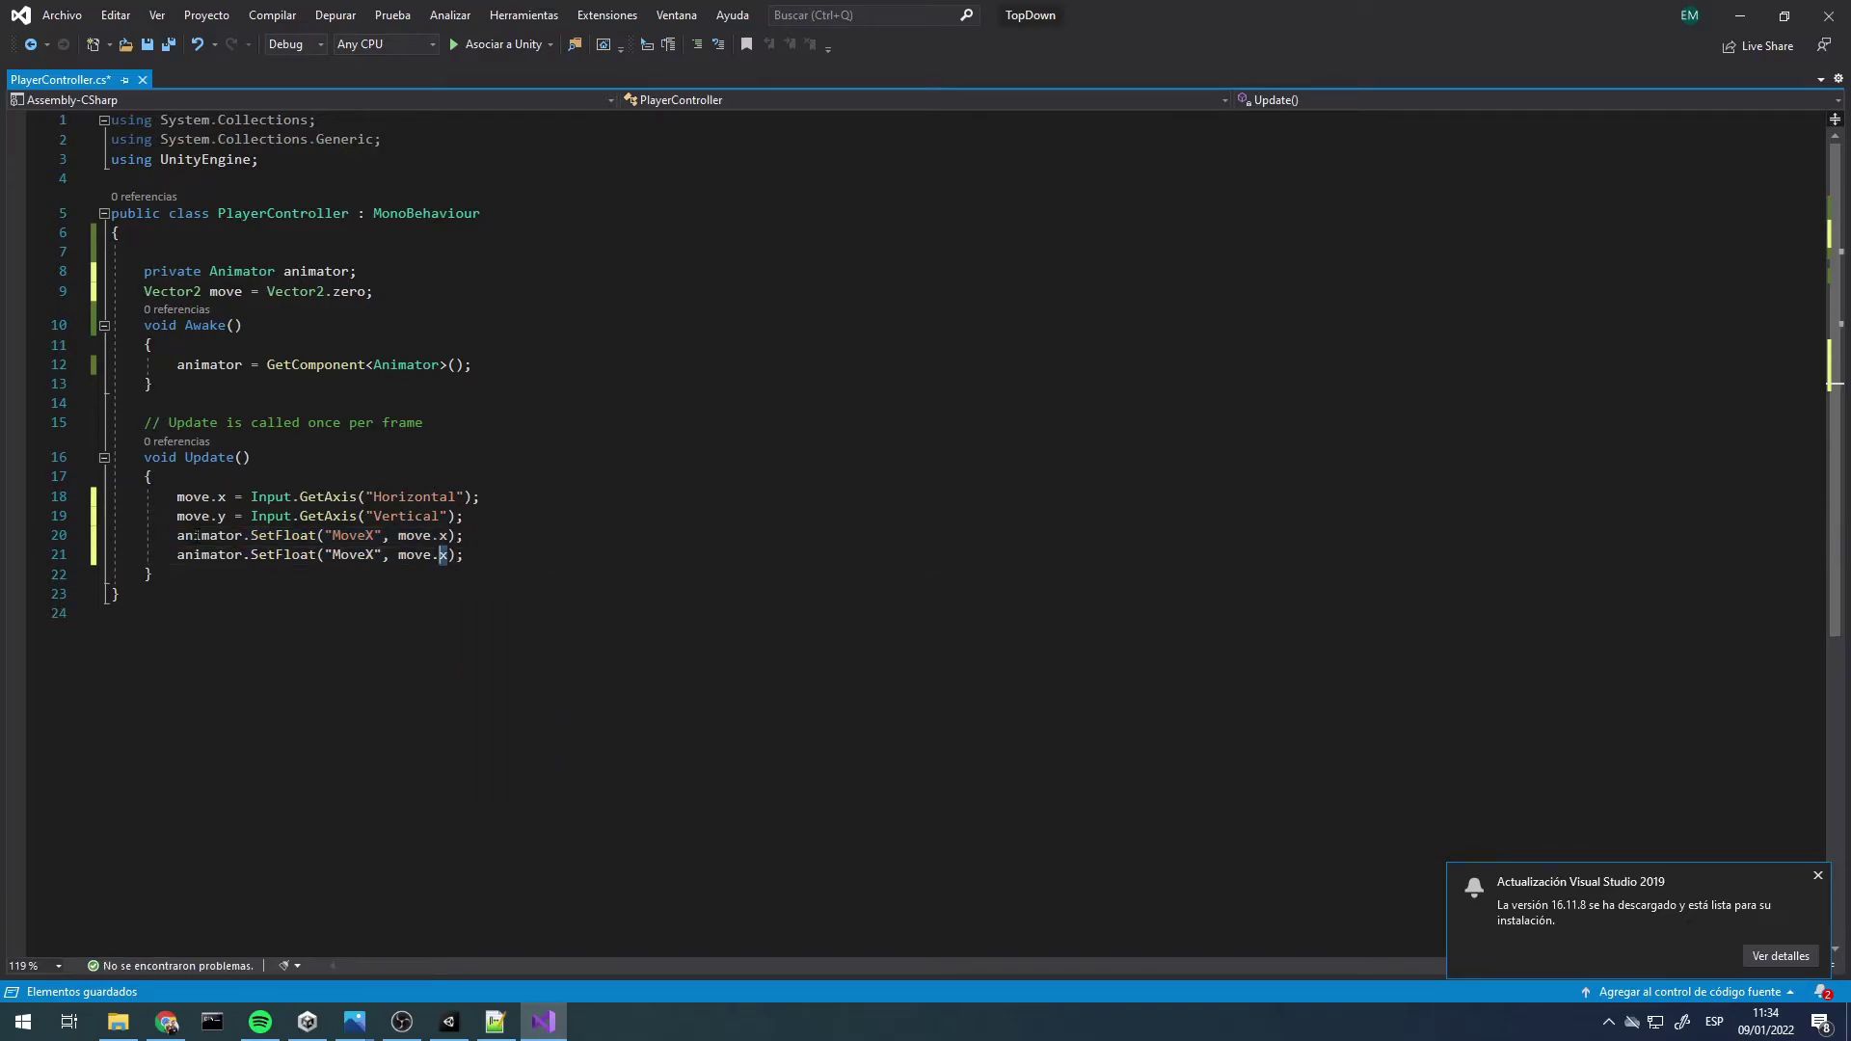
pyautogui.write('y')
pyautogui.press('Left')
pyautogui.press('Left')
pyautogui.press('Left')
pyautogui.hotkey('shift', 'Left')
pyautogui.write('Y')
pyautogui.hotkey('ctrl', 's')
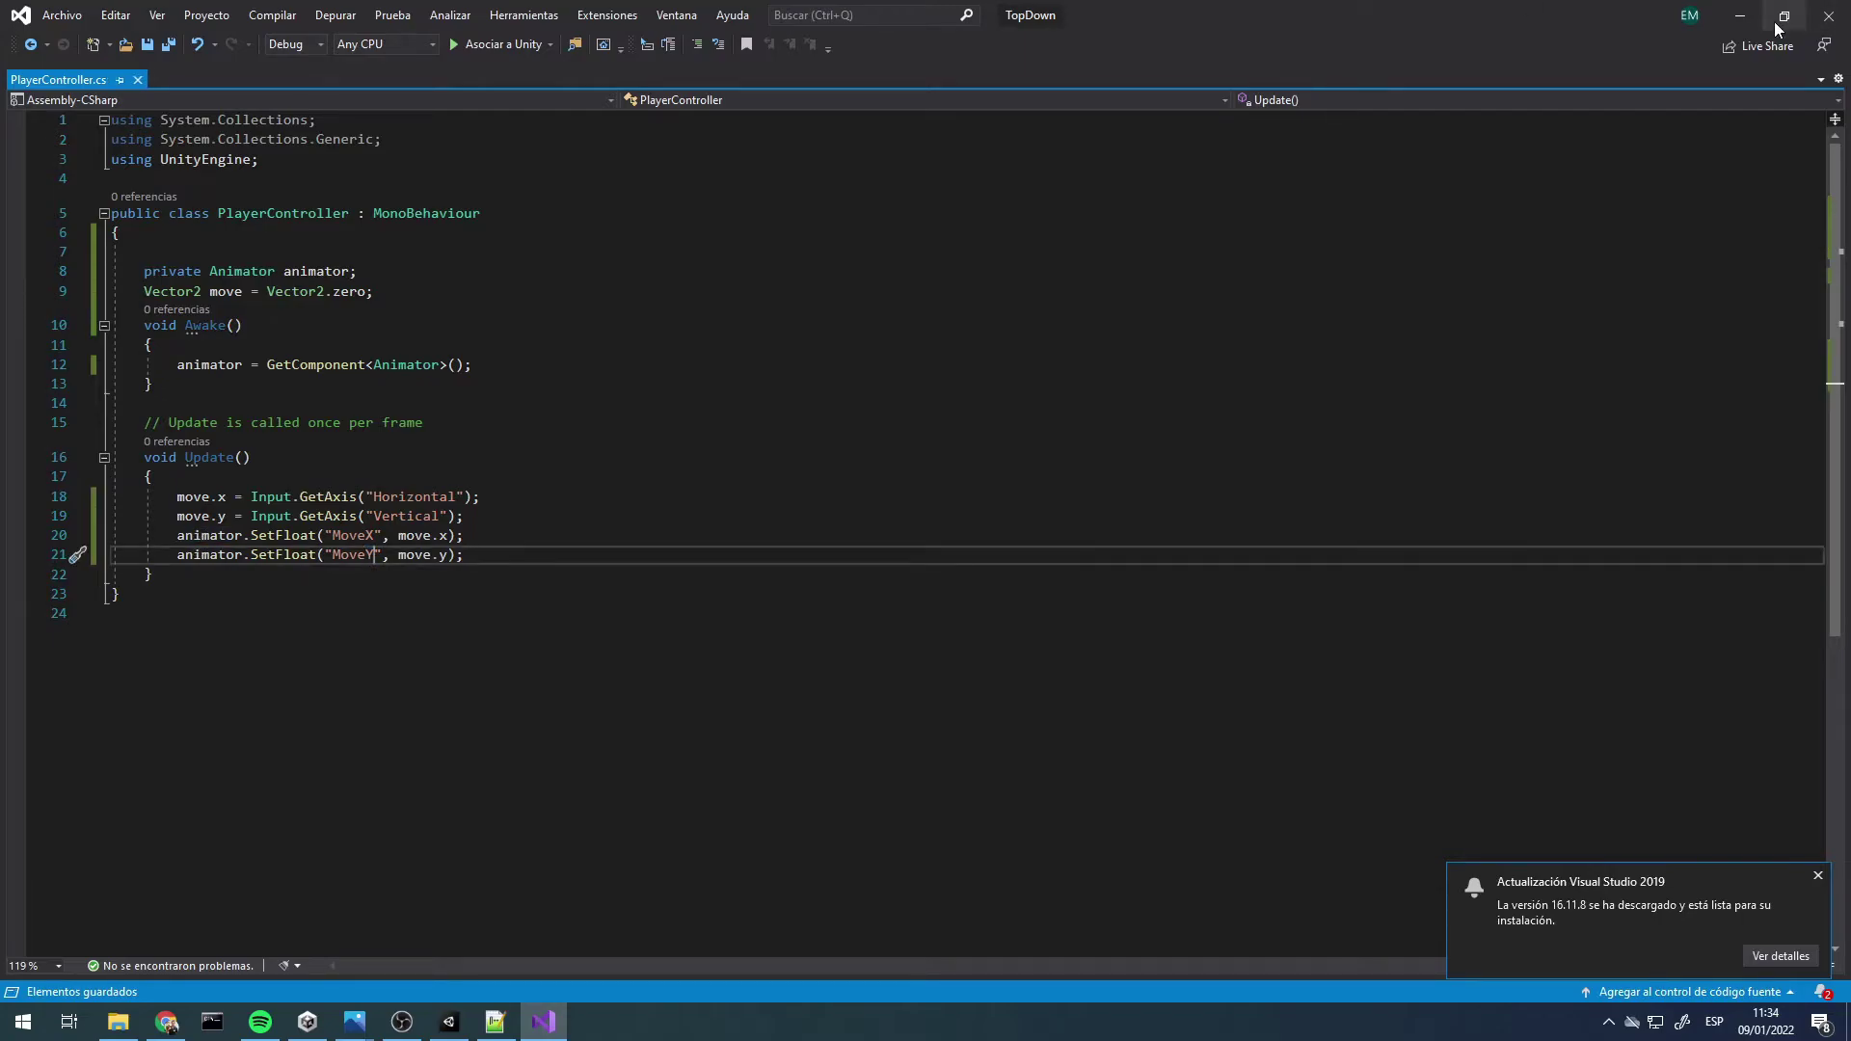
pyautogui.click(1741, 16)
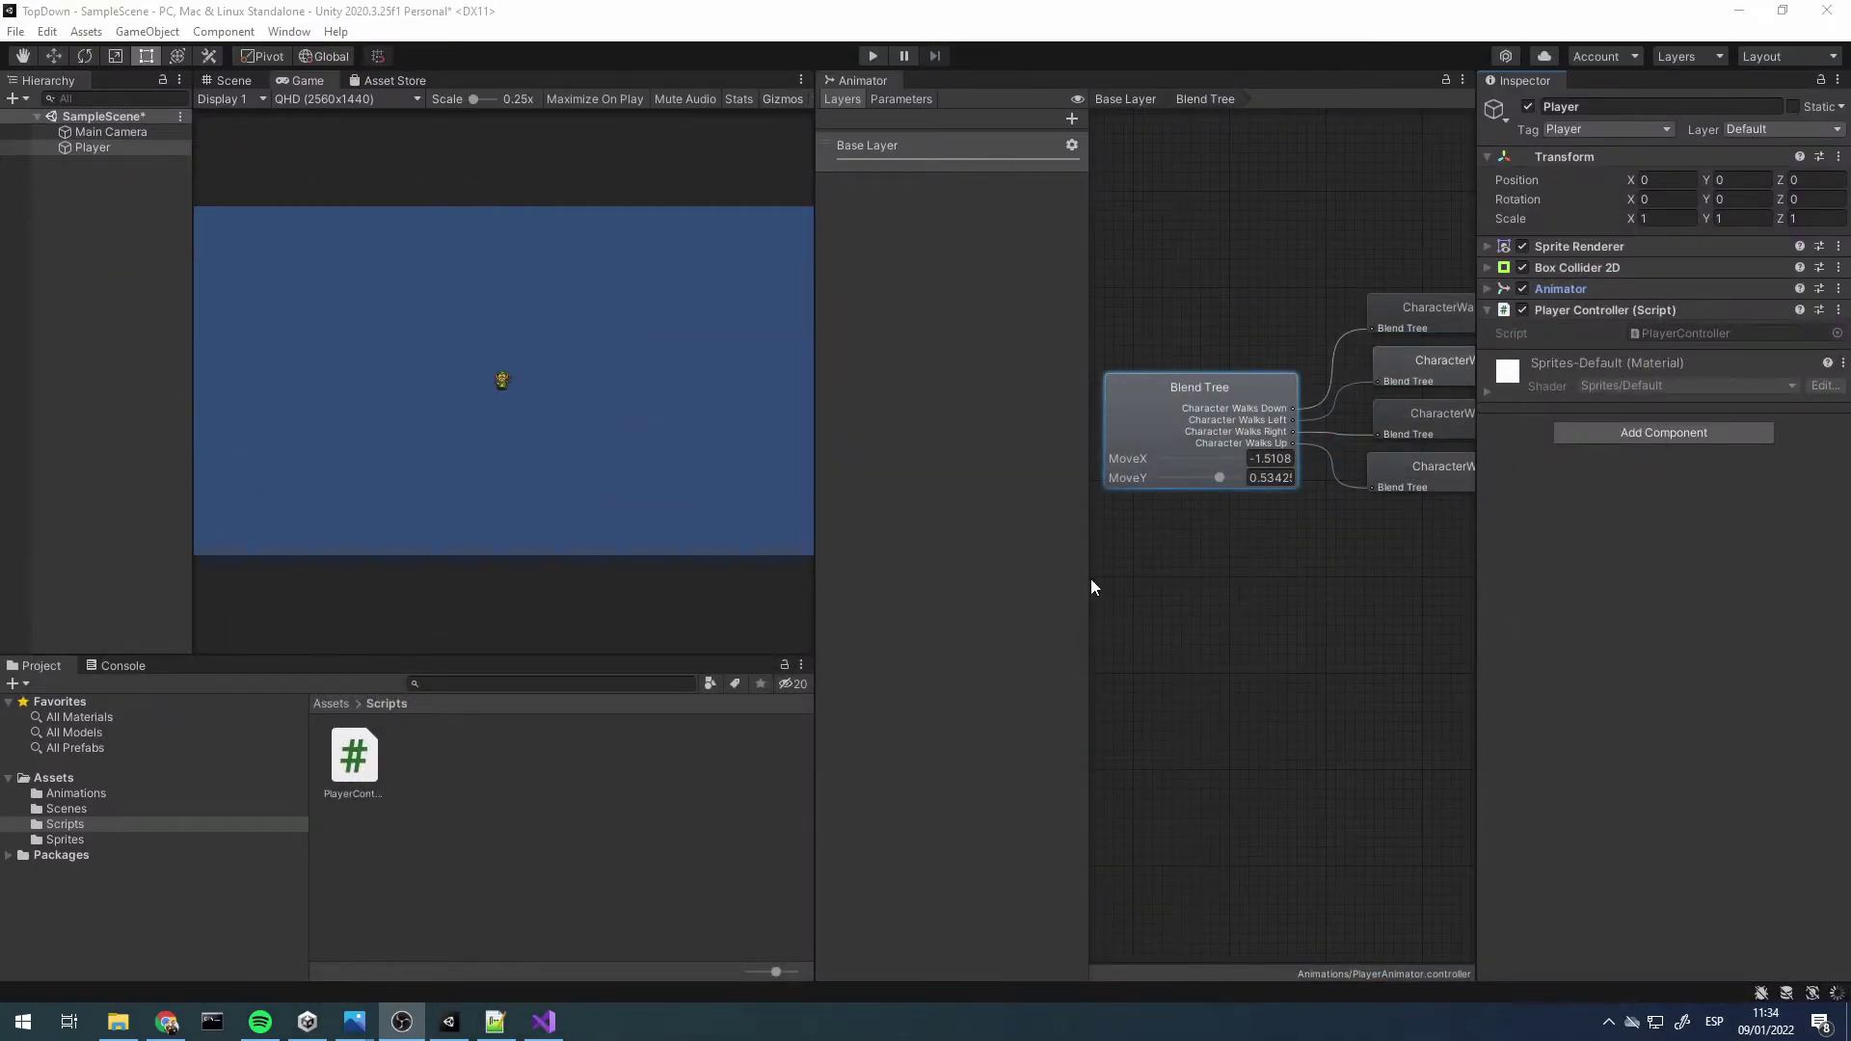
# Show the Animator's Parameters list, start Play mode, and bring up the Console
pyautogui.click(668, 392)
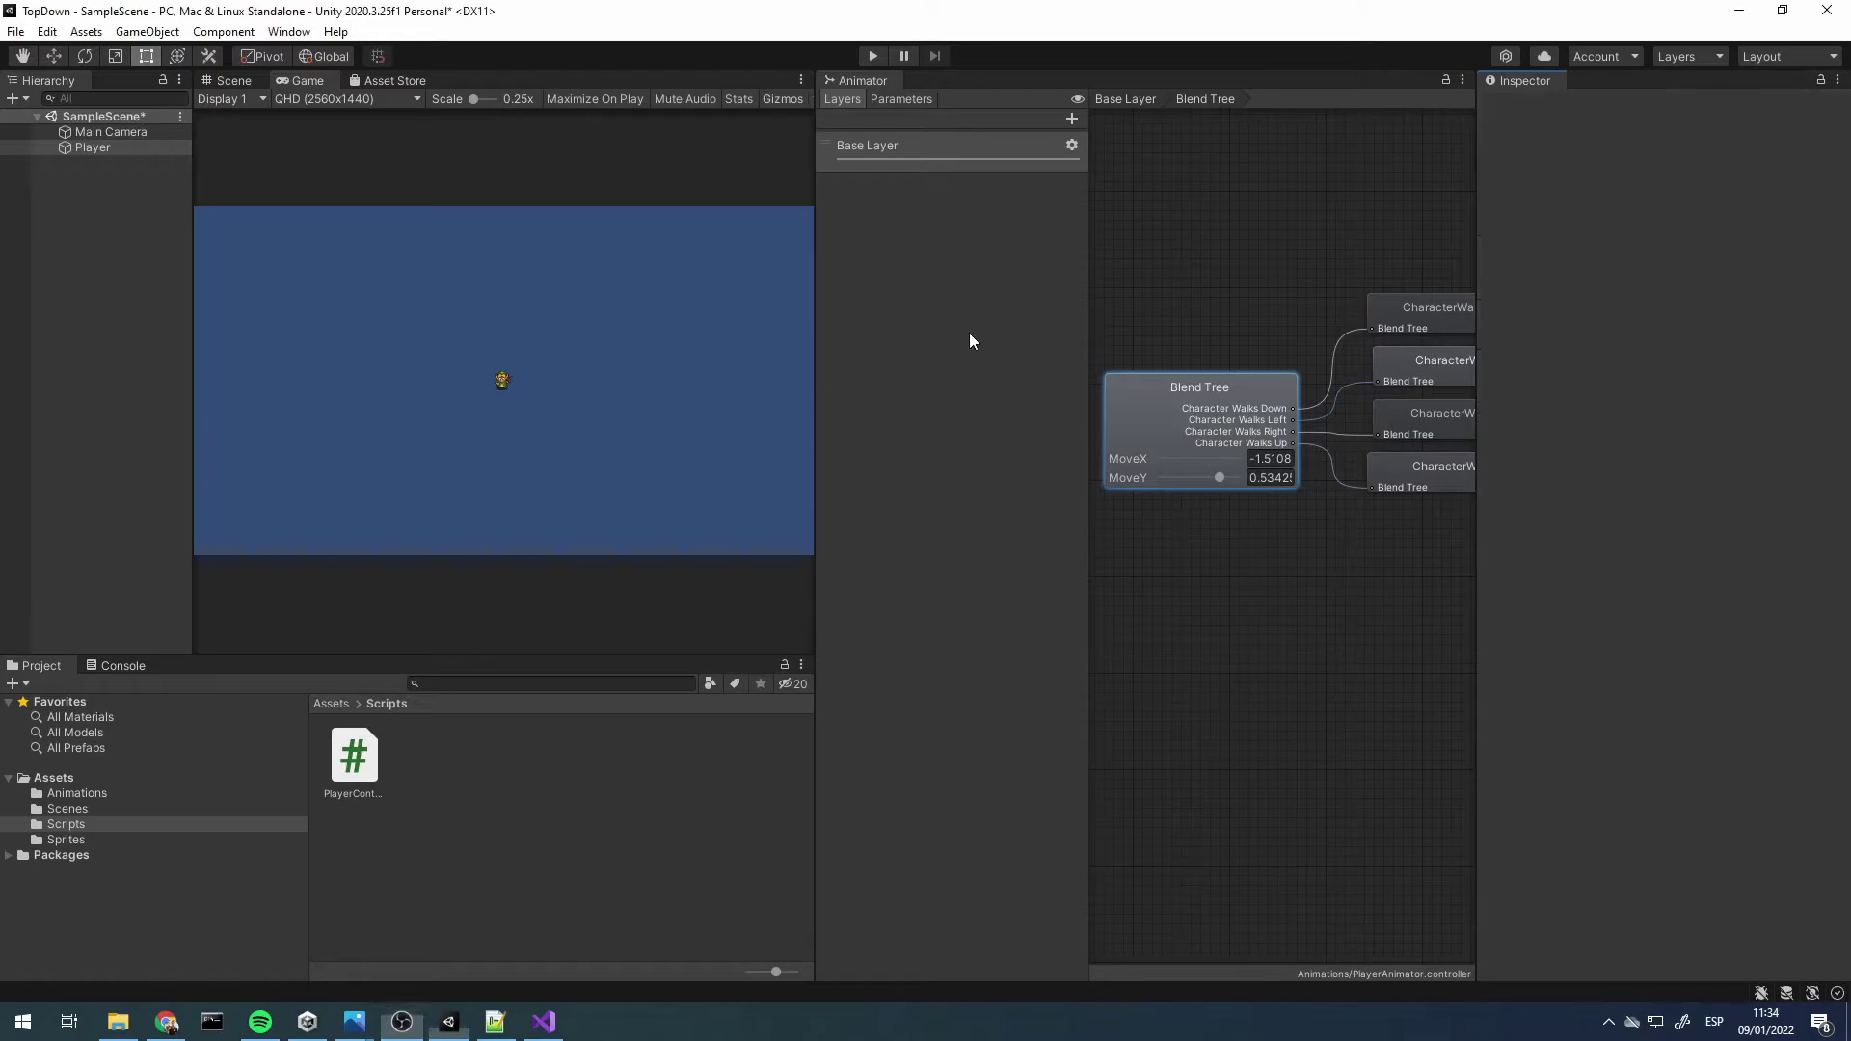
pyautogui.click(908, 101)
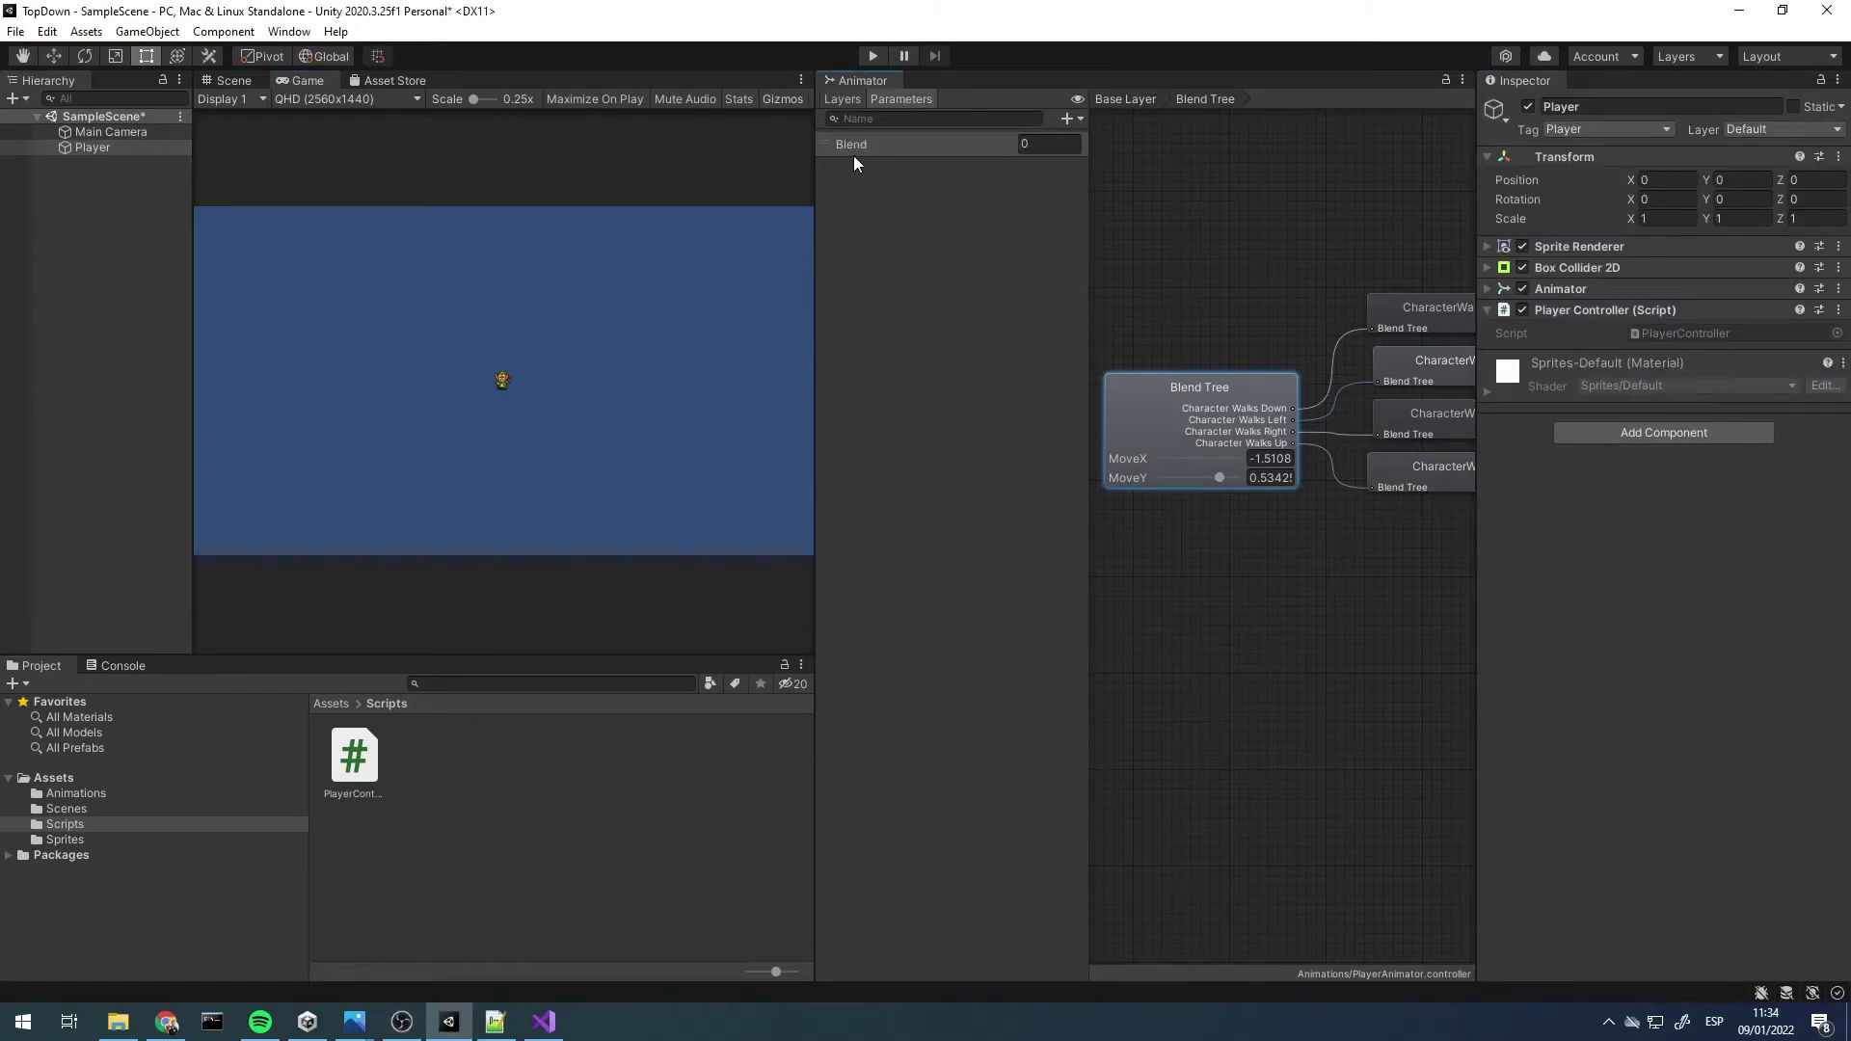
pyautogui.click(875, 55)
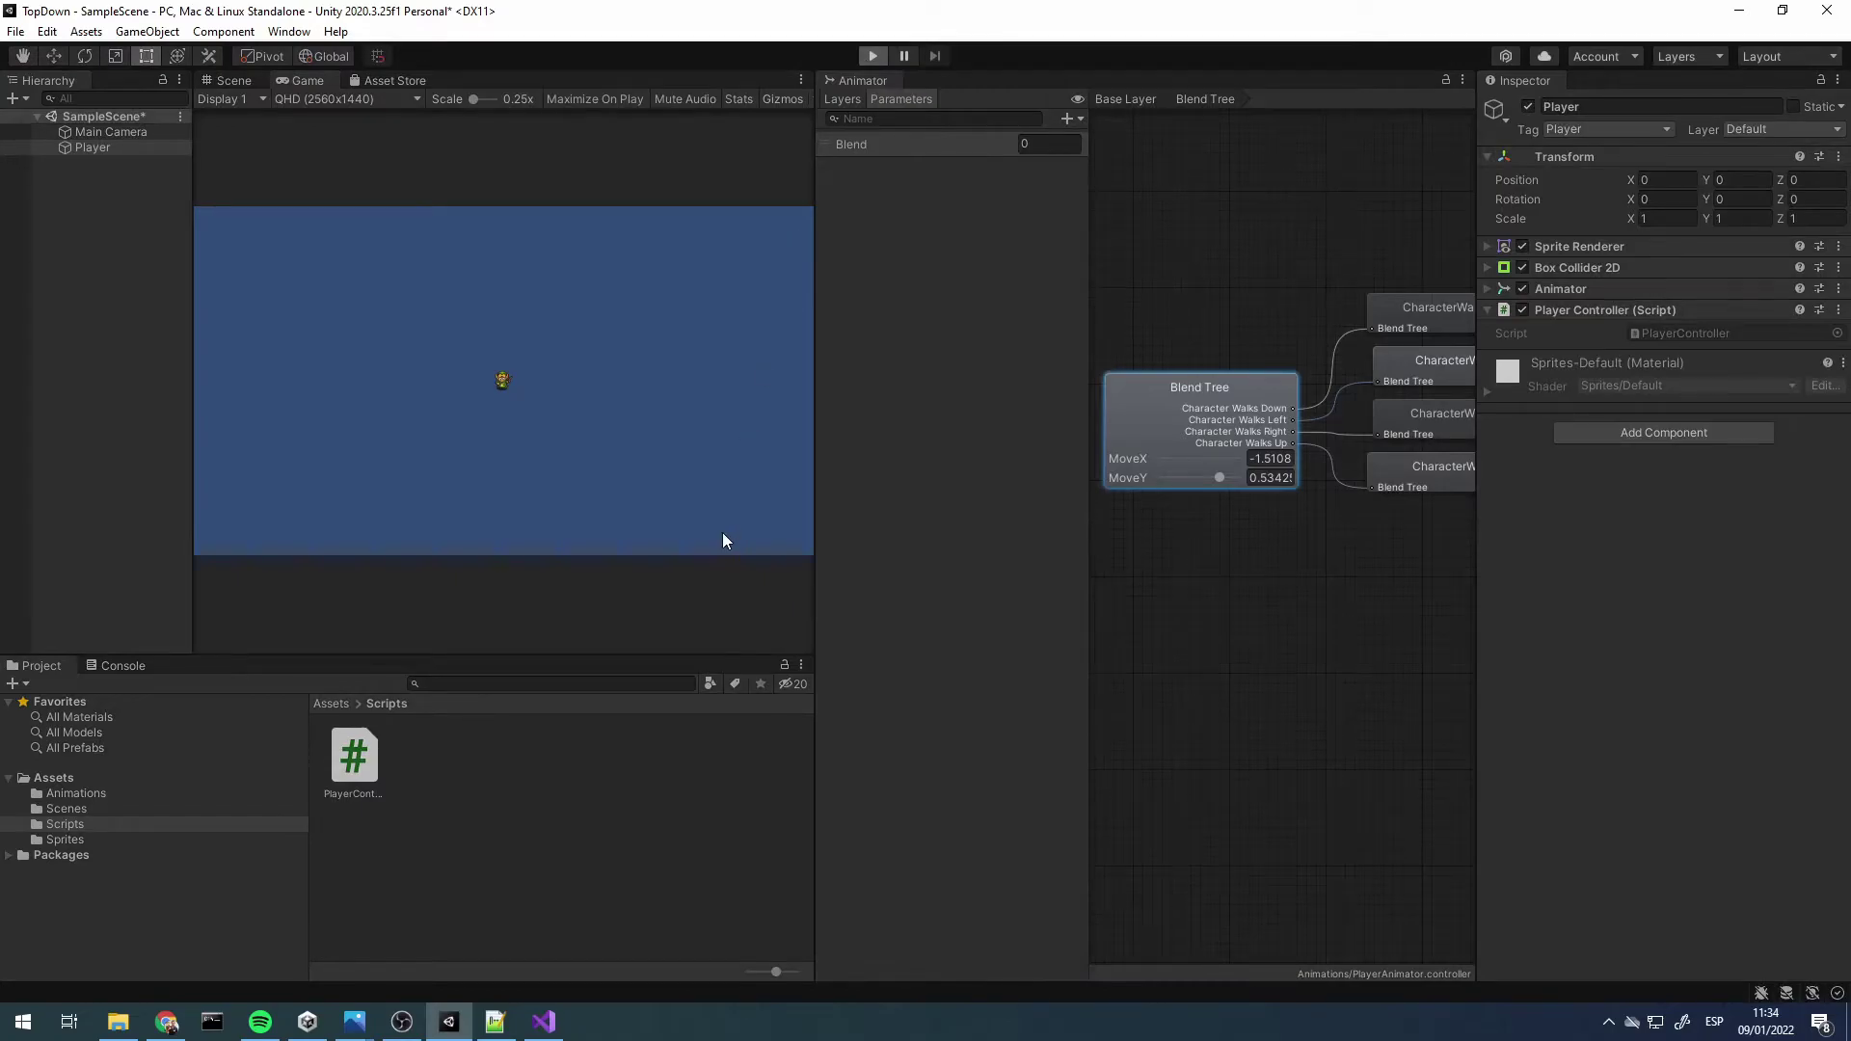
pyautogui.click(132, 666)
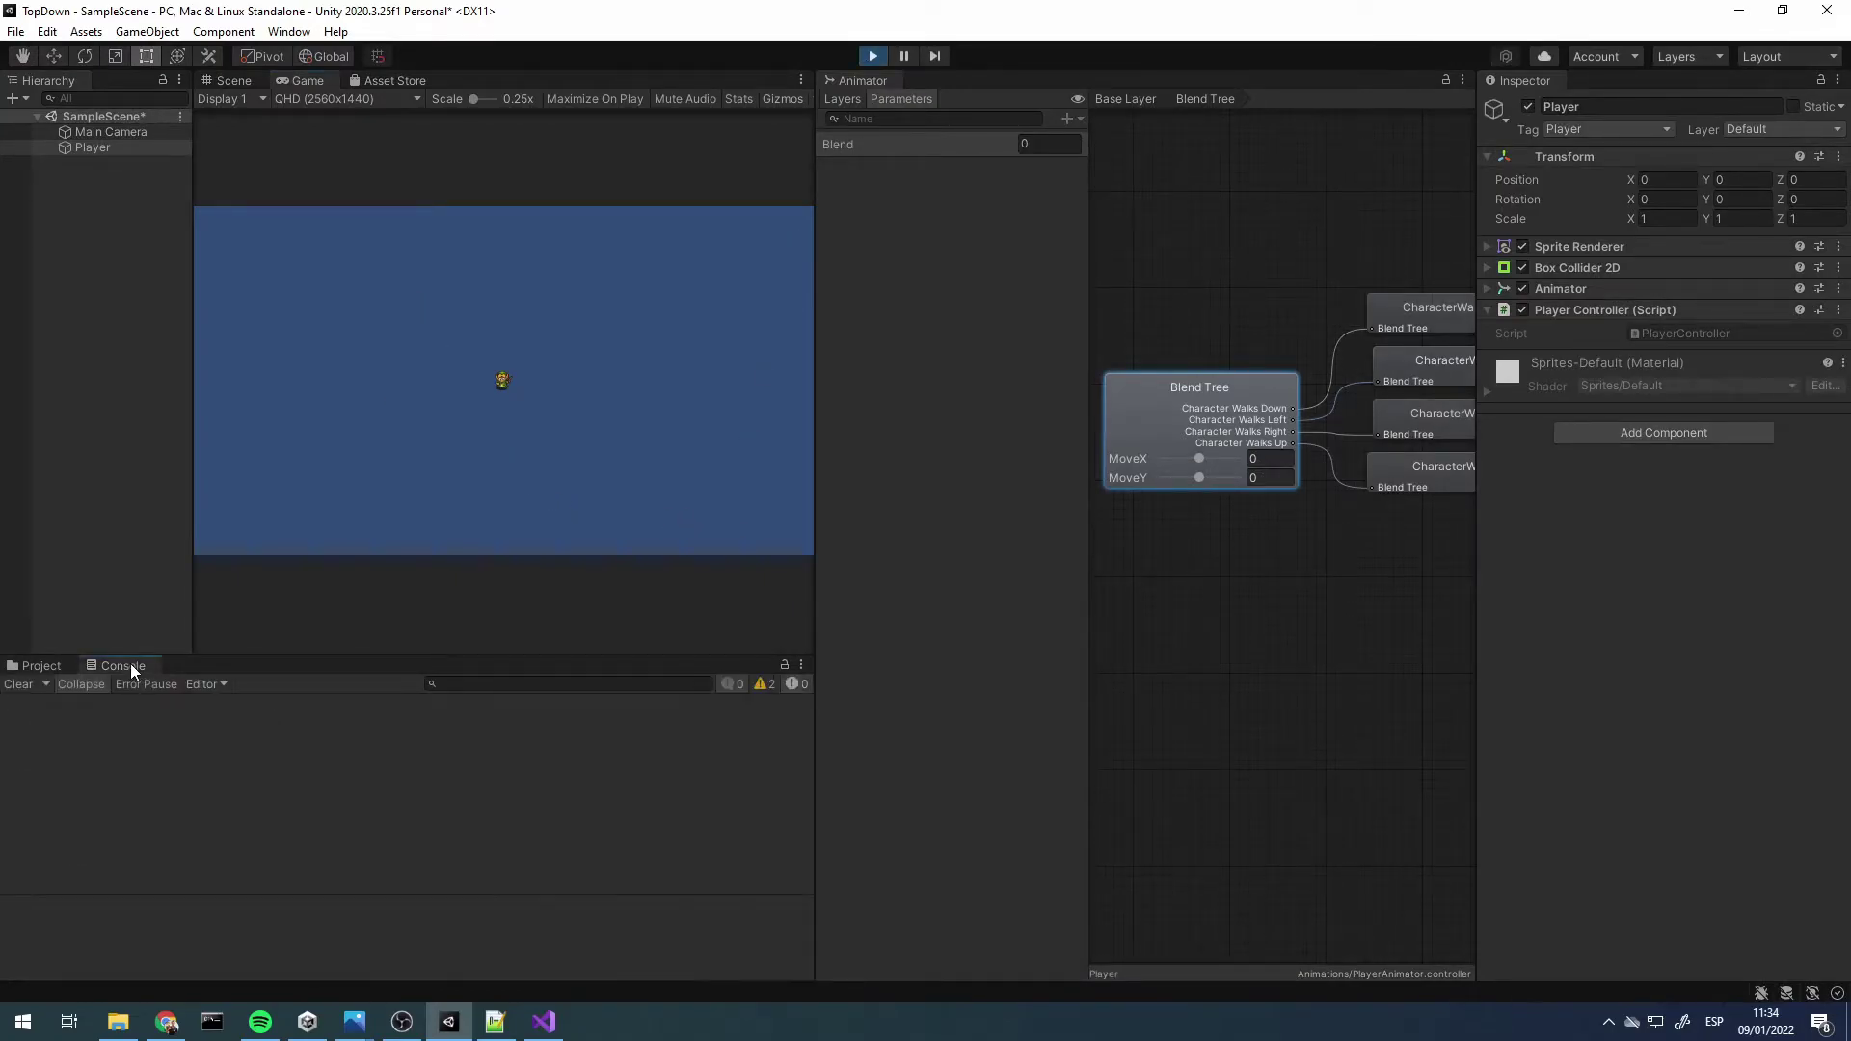
pyautogui.click(474, 375)
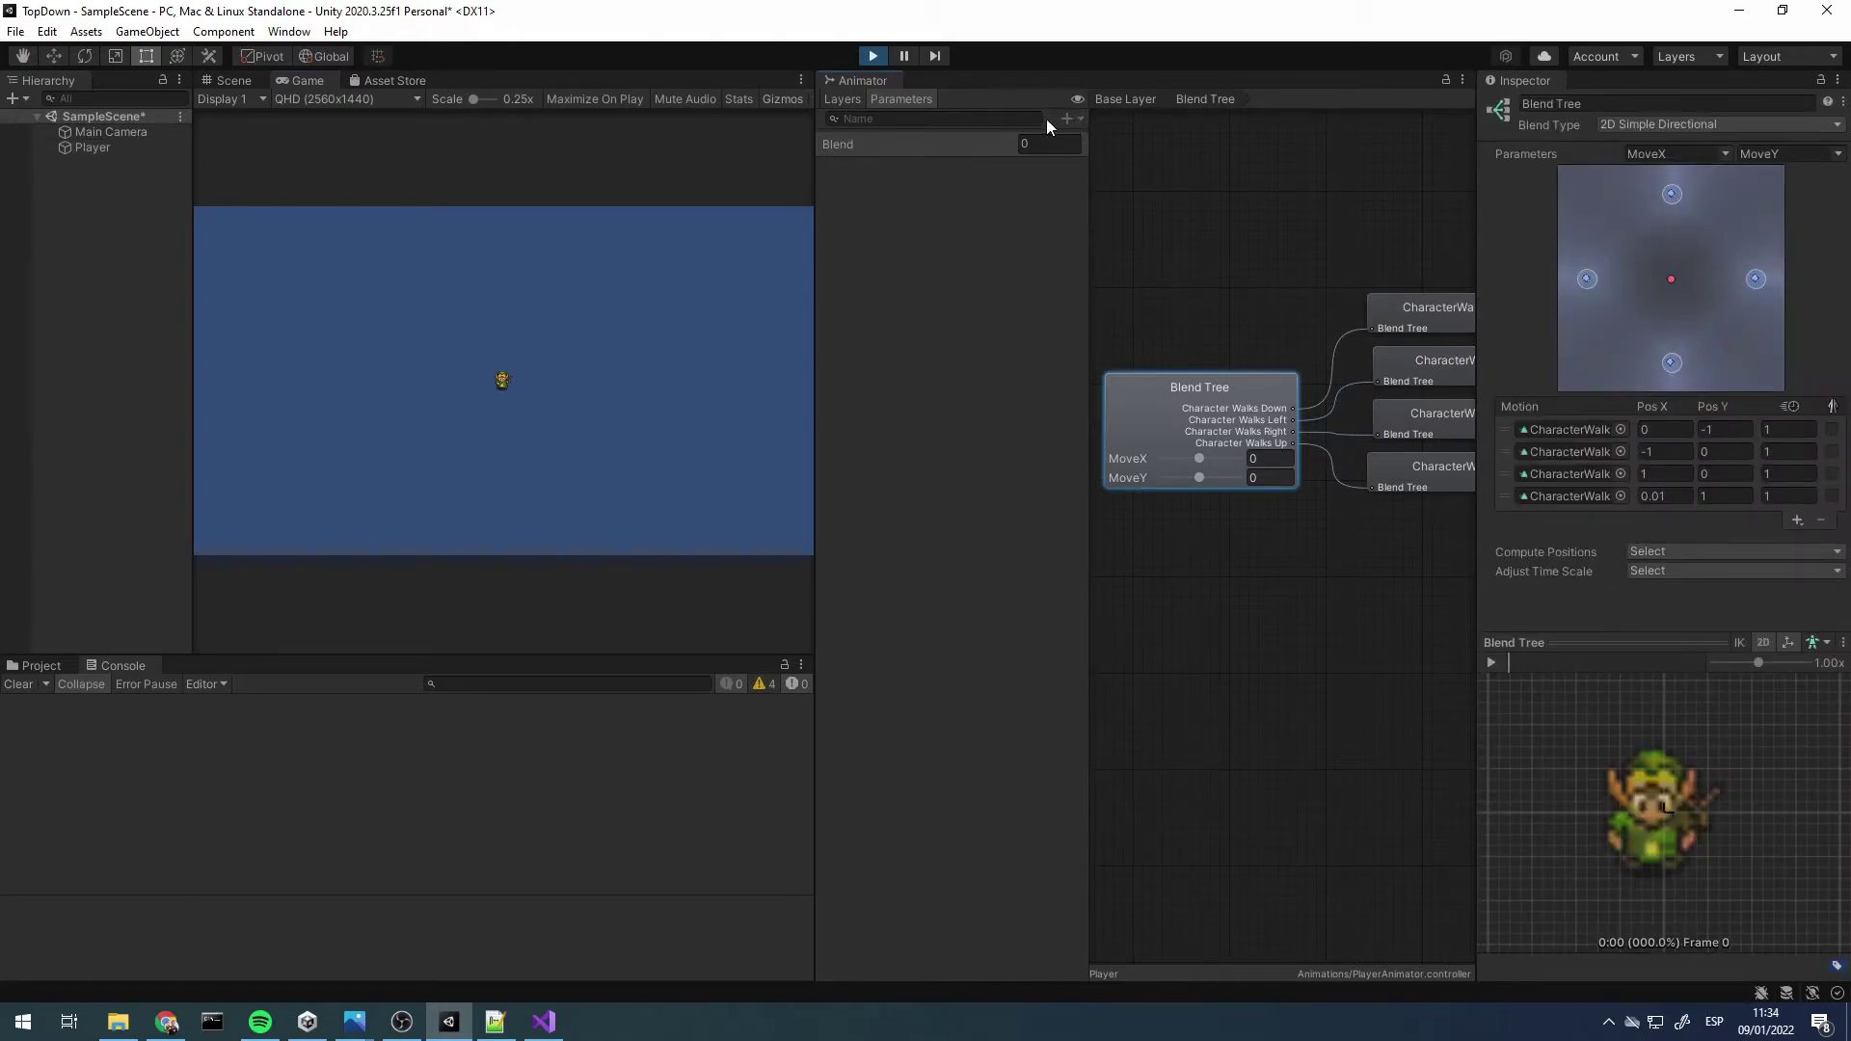
# Stop Play and add float parameters MoveX and MoveY to the animator
pyautogui.click(873, 57)
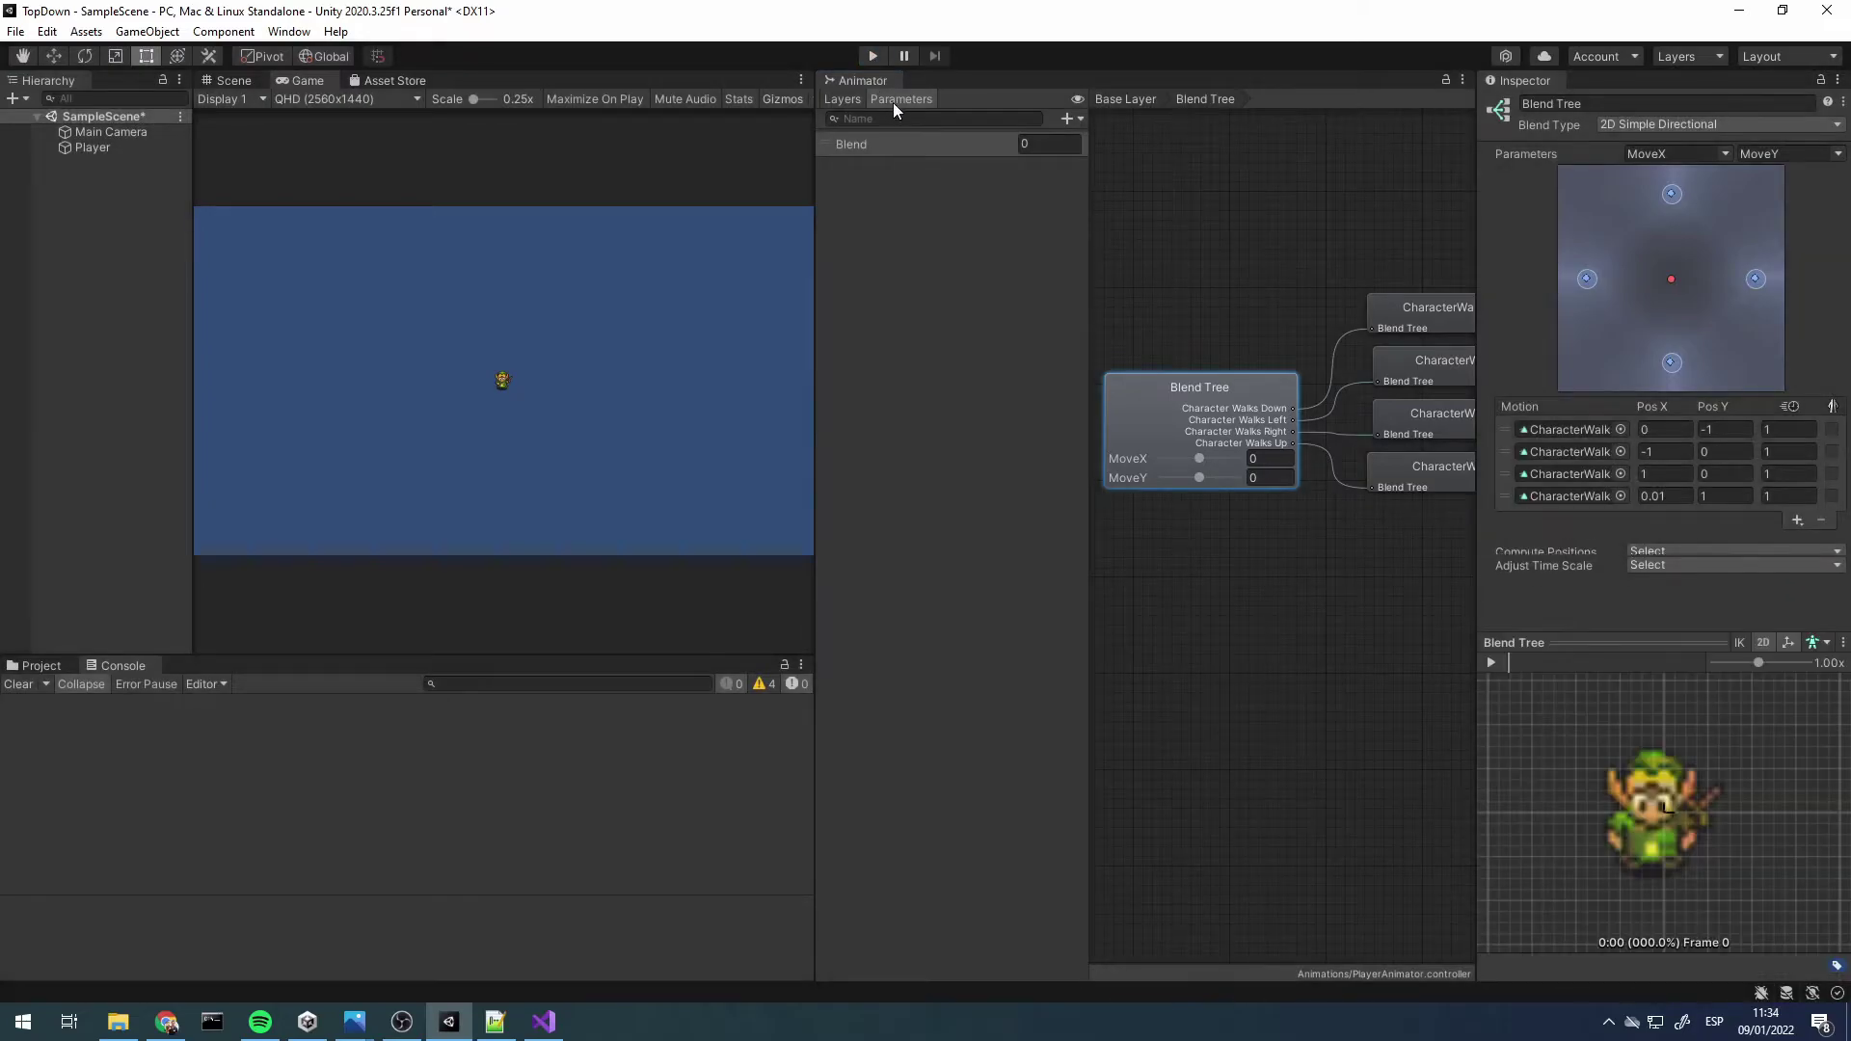
pyautogui.click(1068, 118)
pyautogui.click(1103, 142)
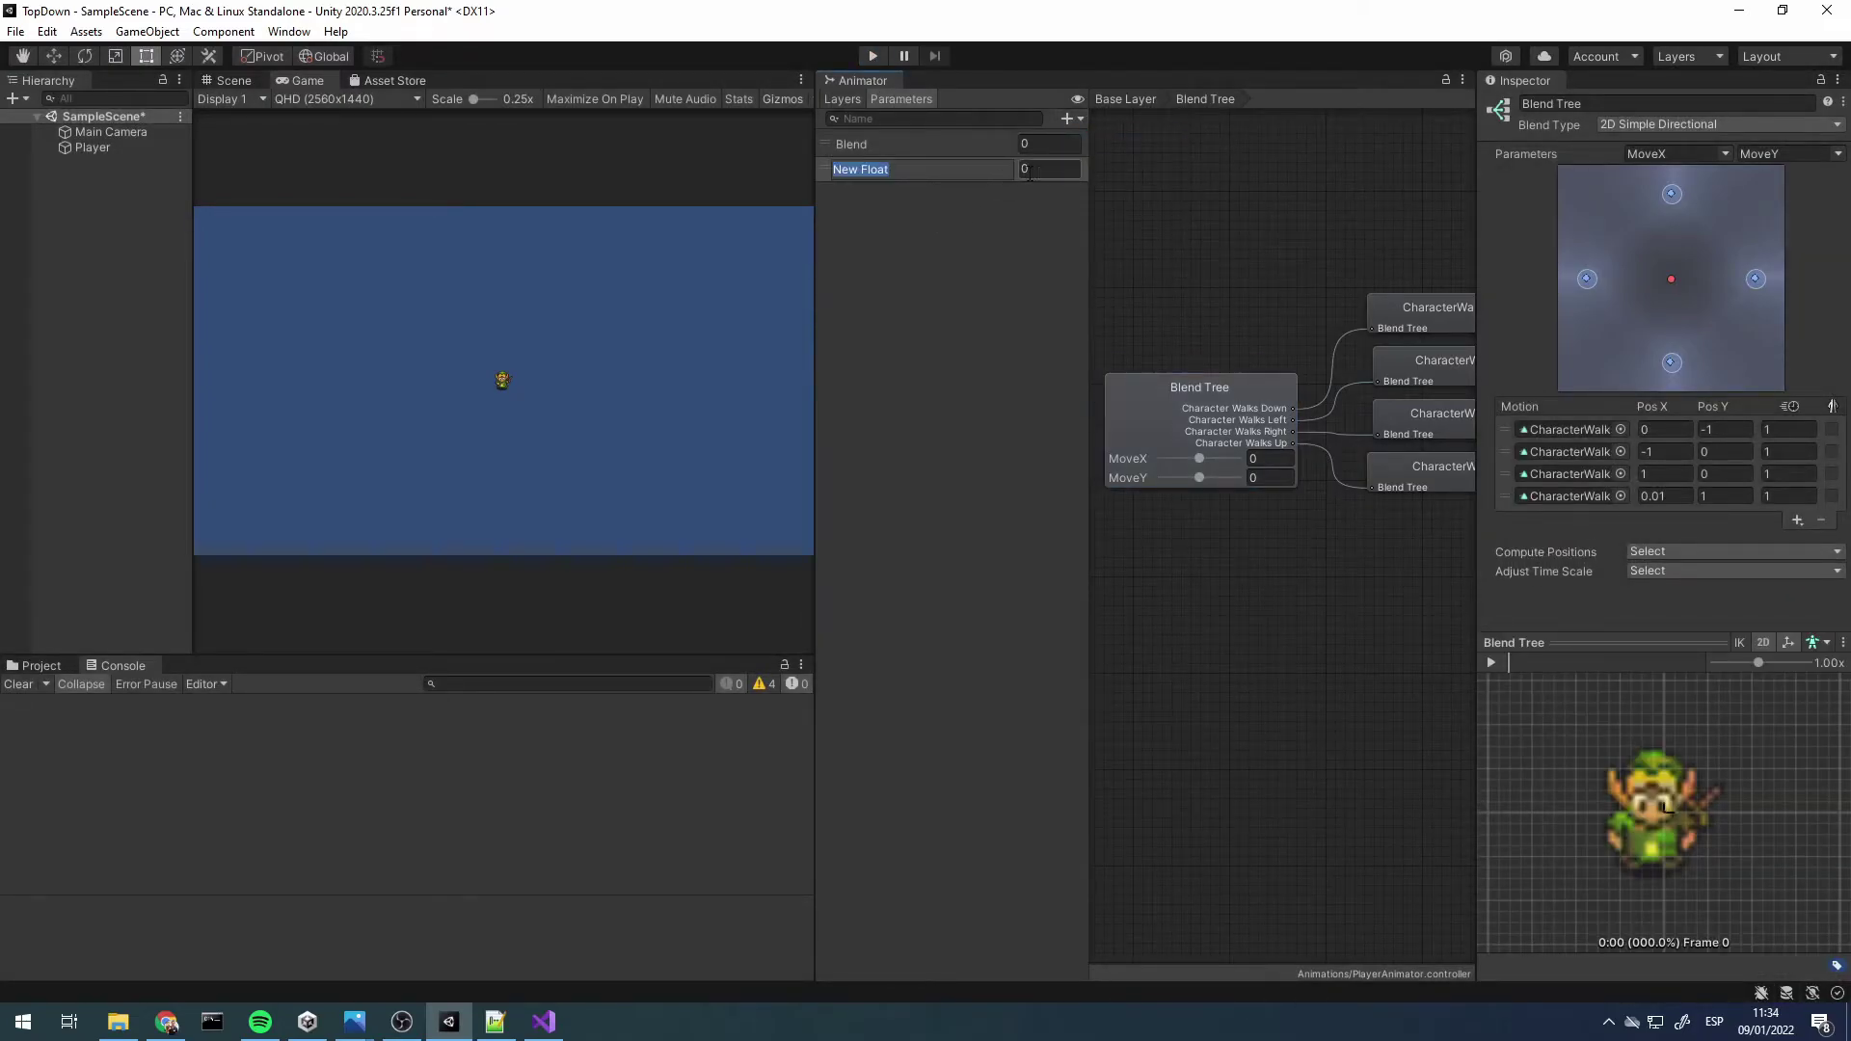
pyautogui.press('Return')
pyautogui.doubleClick(849, 170)
pyautogui.write('MoveX')
pyautogui.press('Return')
pyautogui.click(1067, 118)
pyautogui.click(1084, 135)
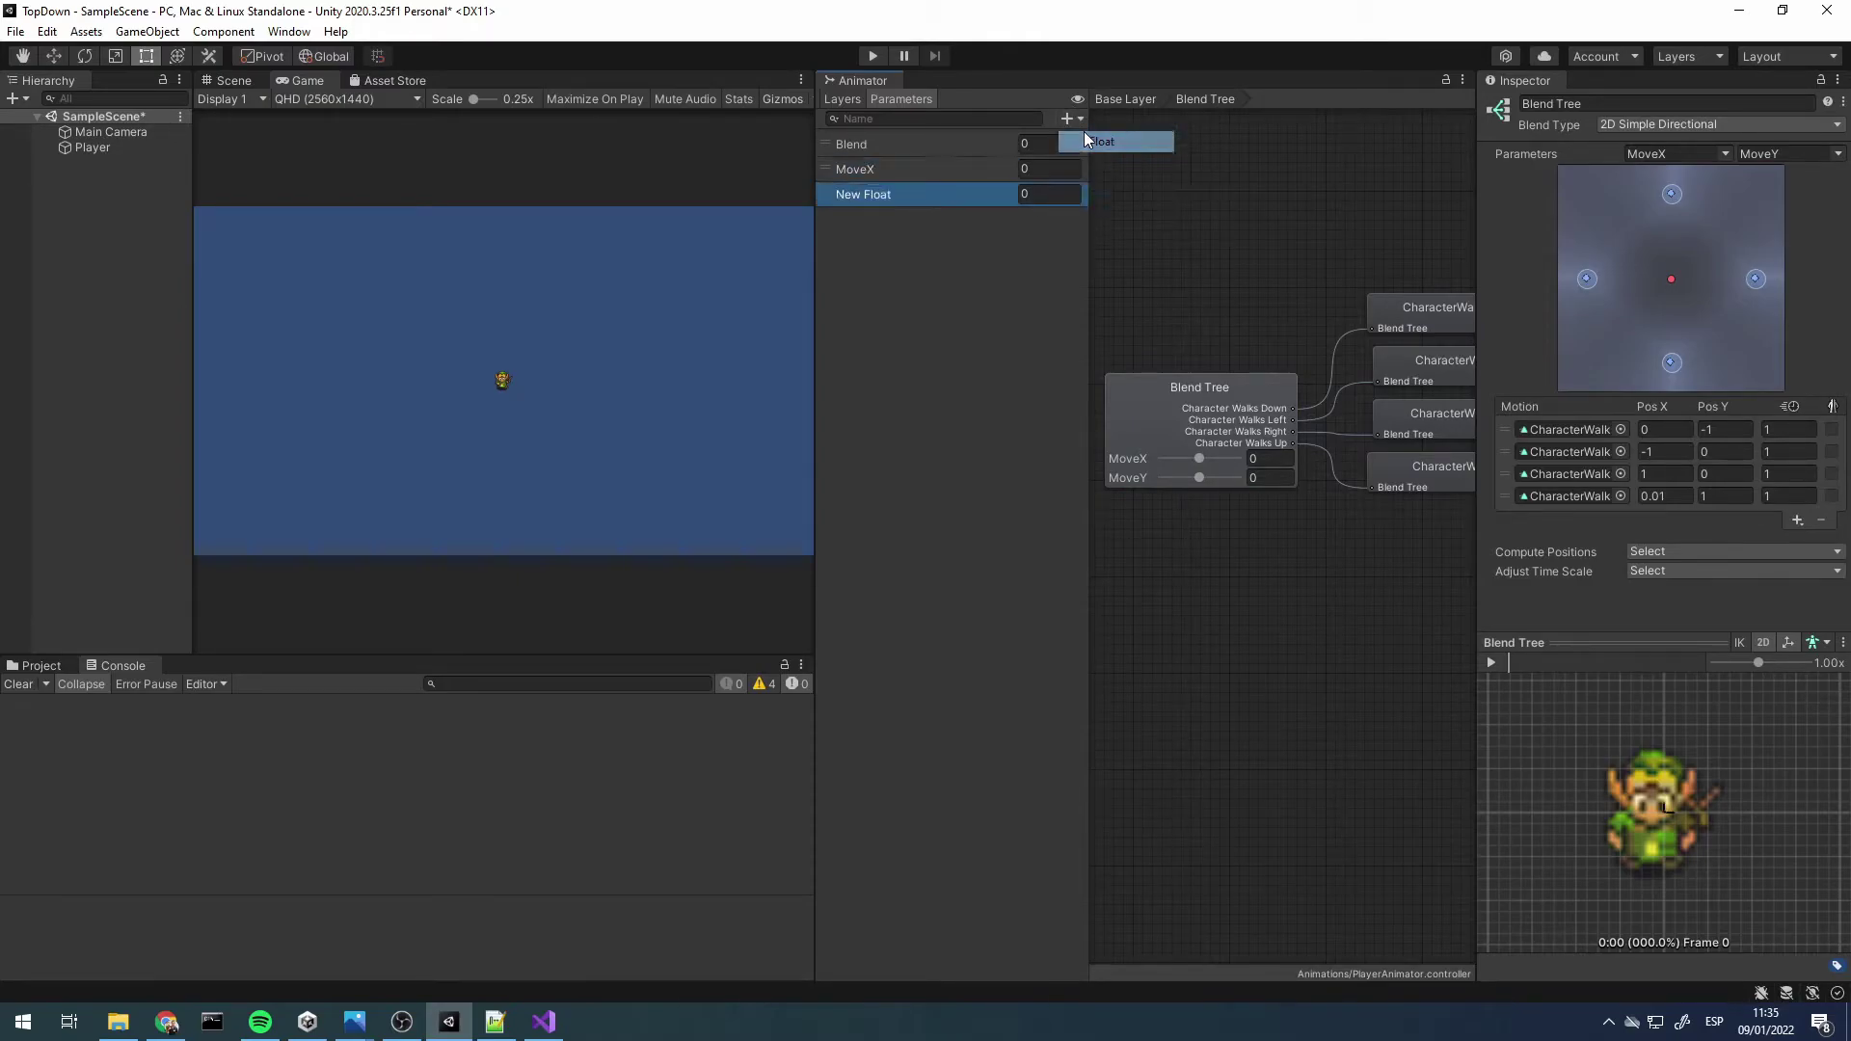
pyautogui.write('MoveY')
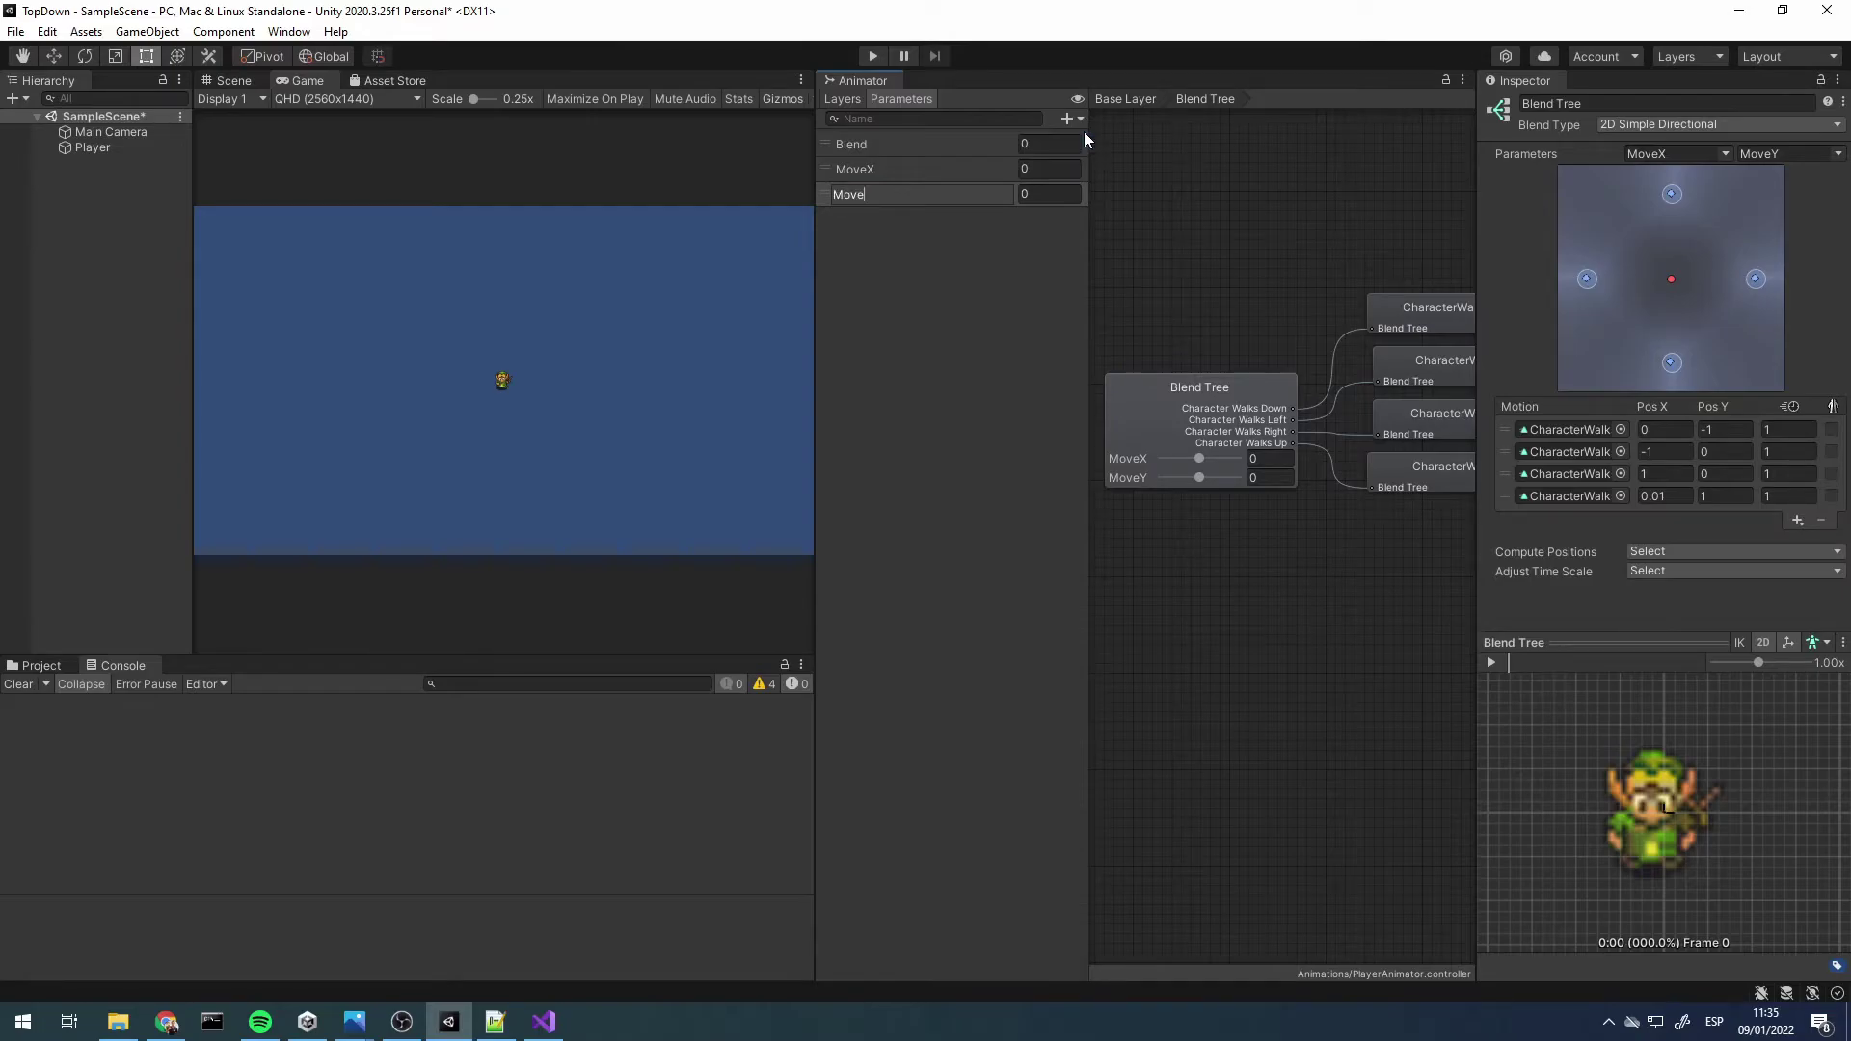
pyautogui.press('Return')
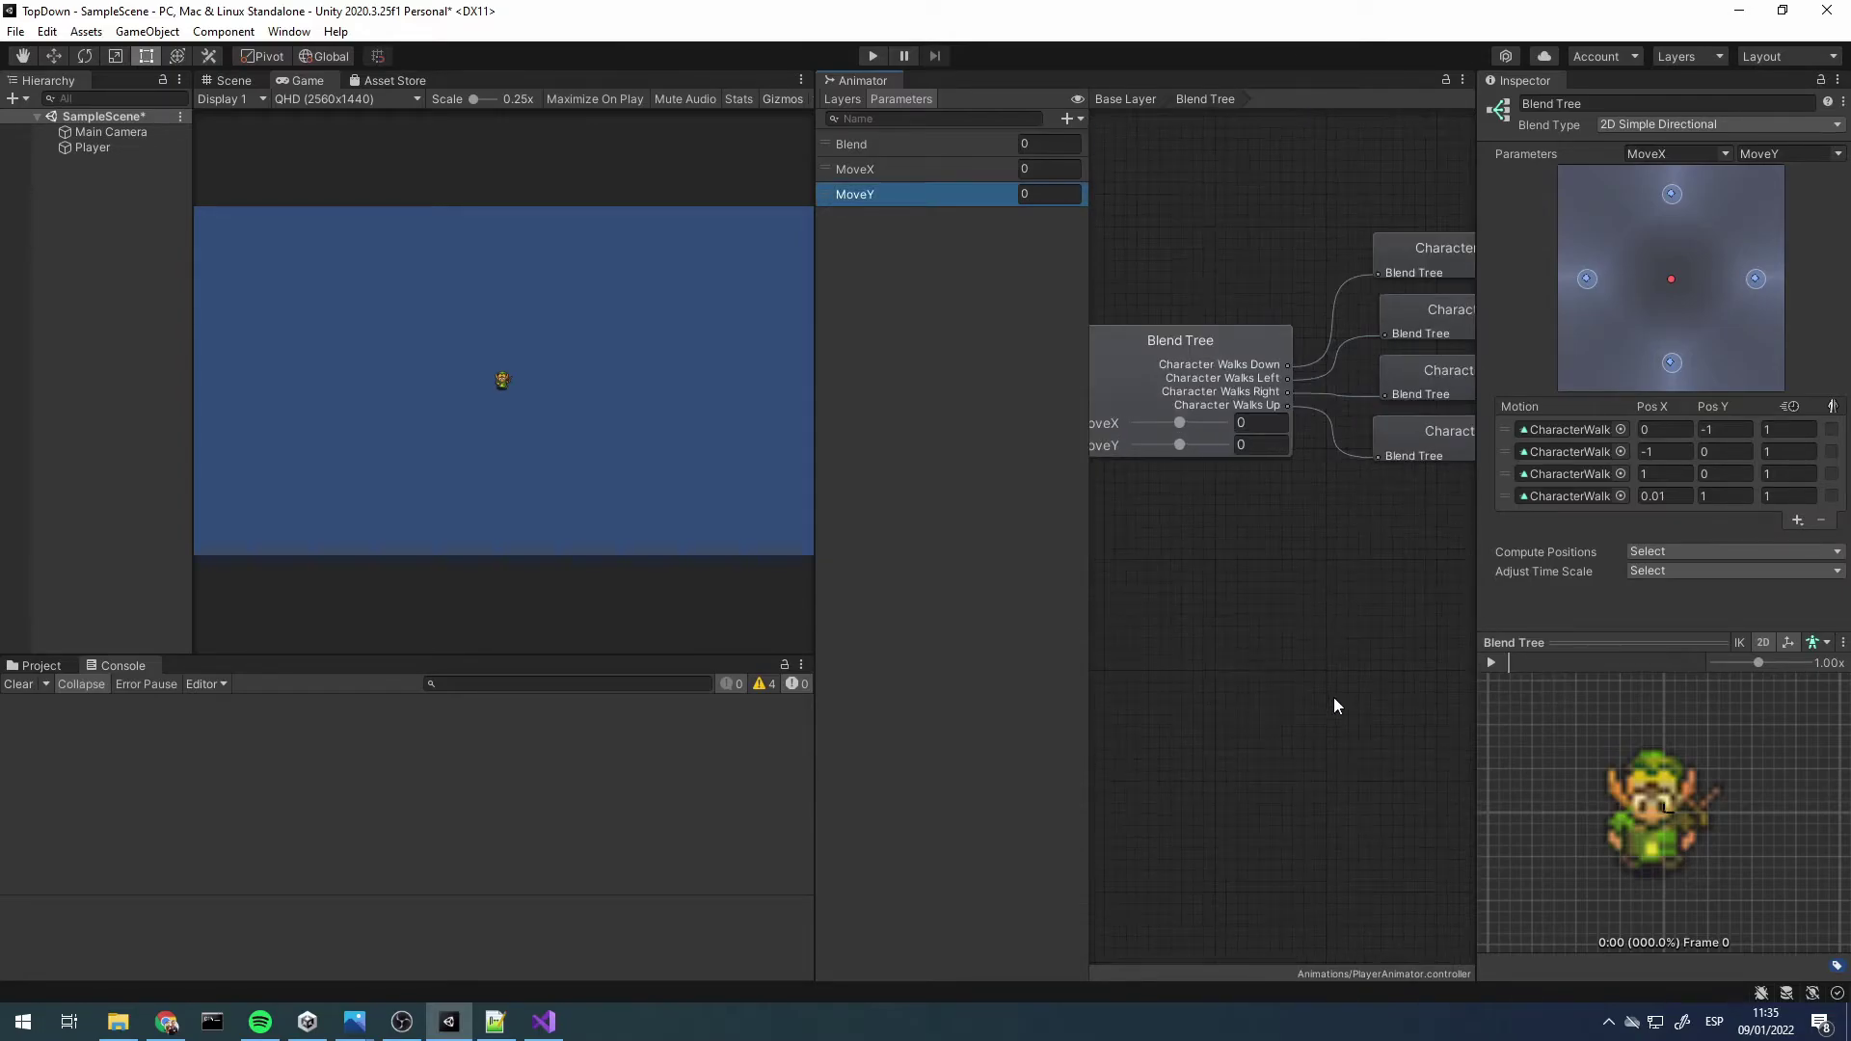
# Confirm the Blend Tree is driven by MoveX and MoveY, then start Play mode
pyautogui.scroll(-3, 1327, 697)
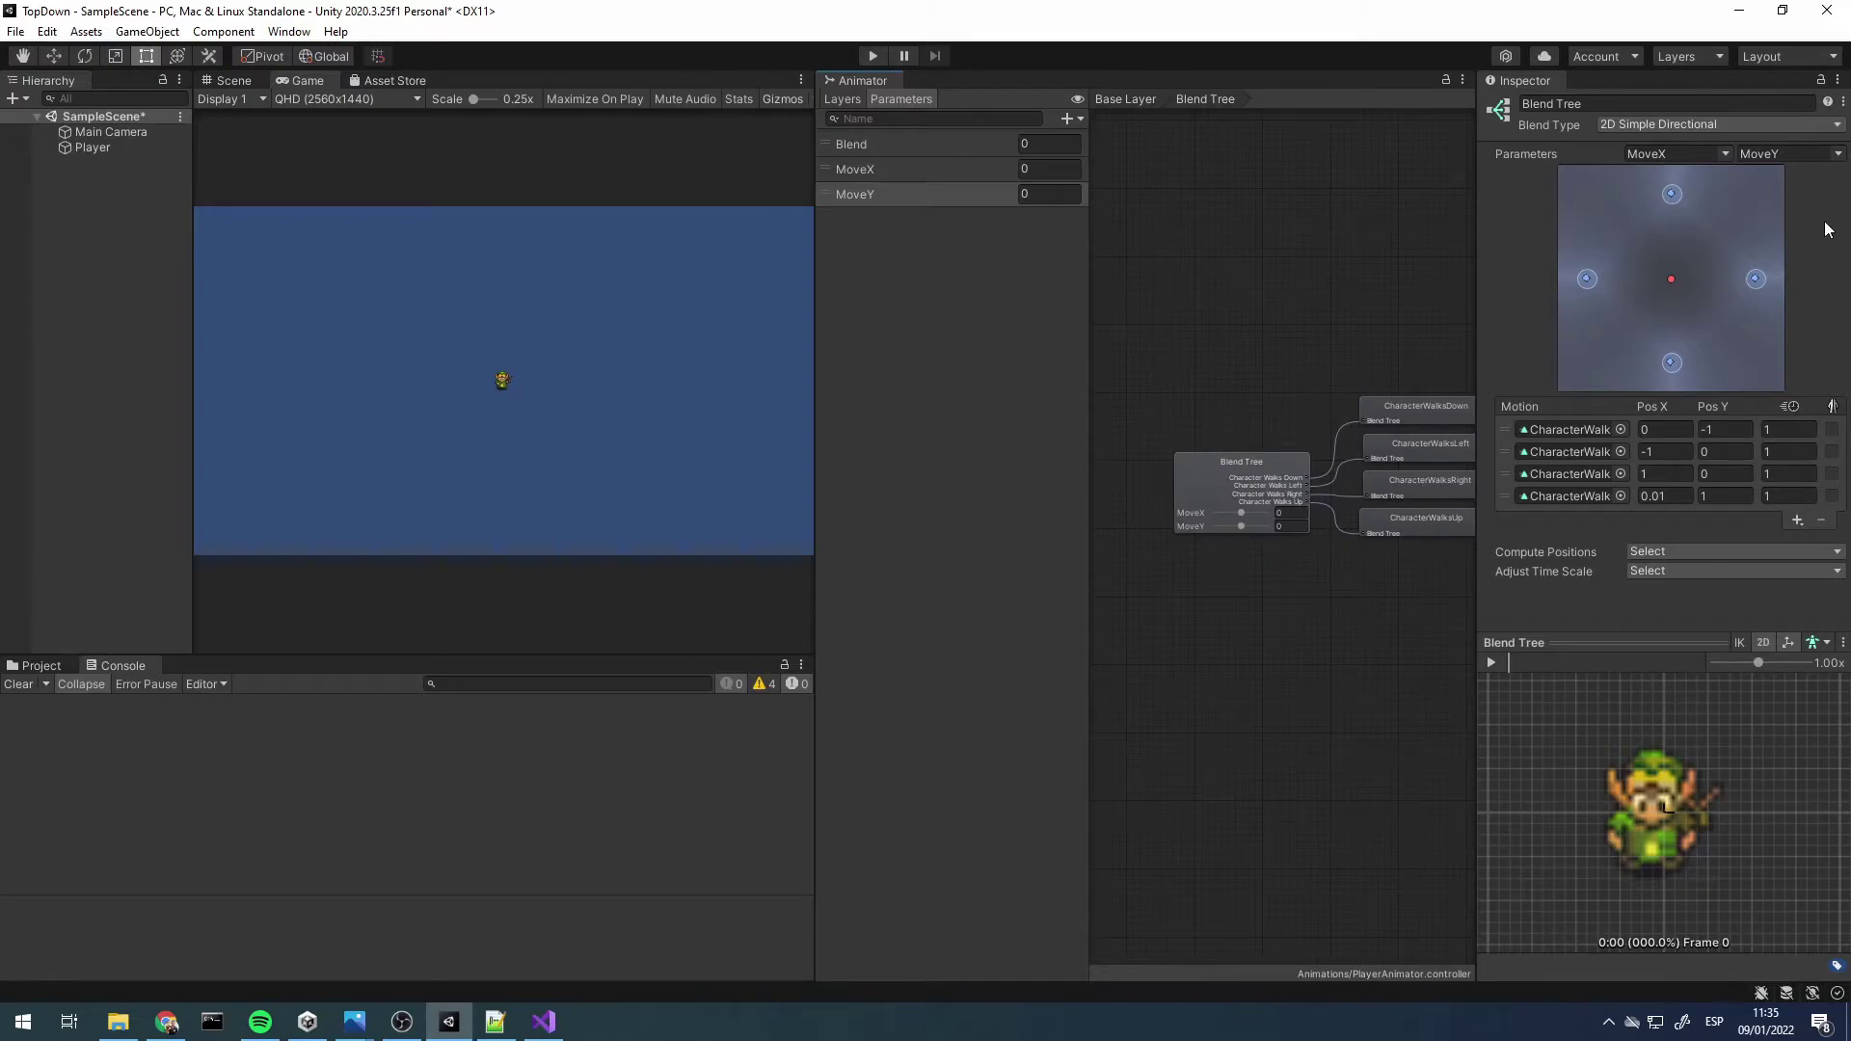
pyautogui.click(1735, 155)
pyautogui.click(1752, 198)
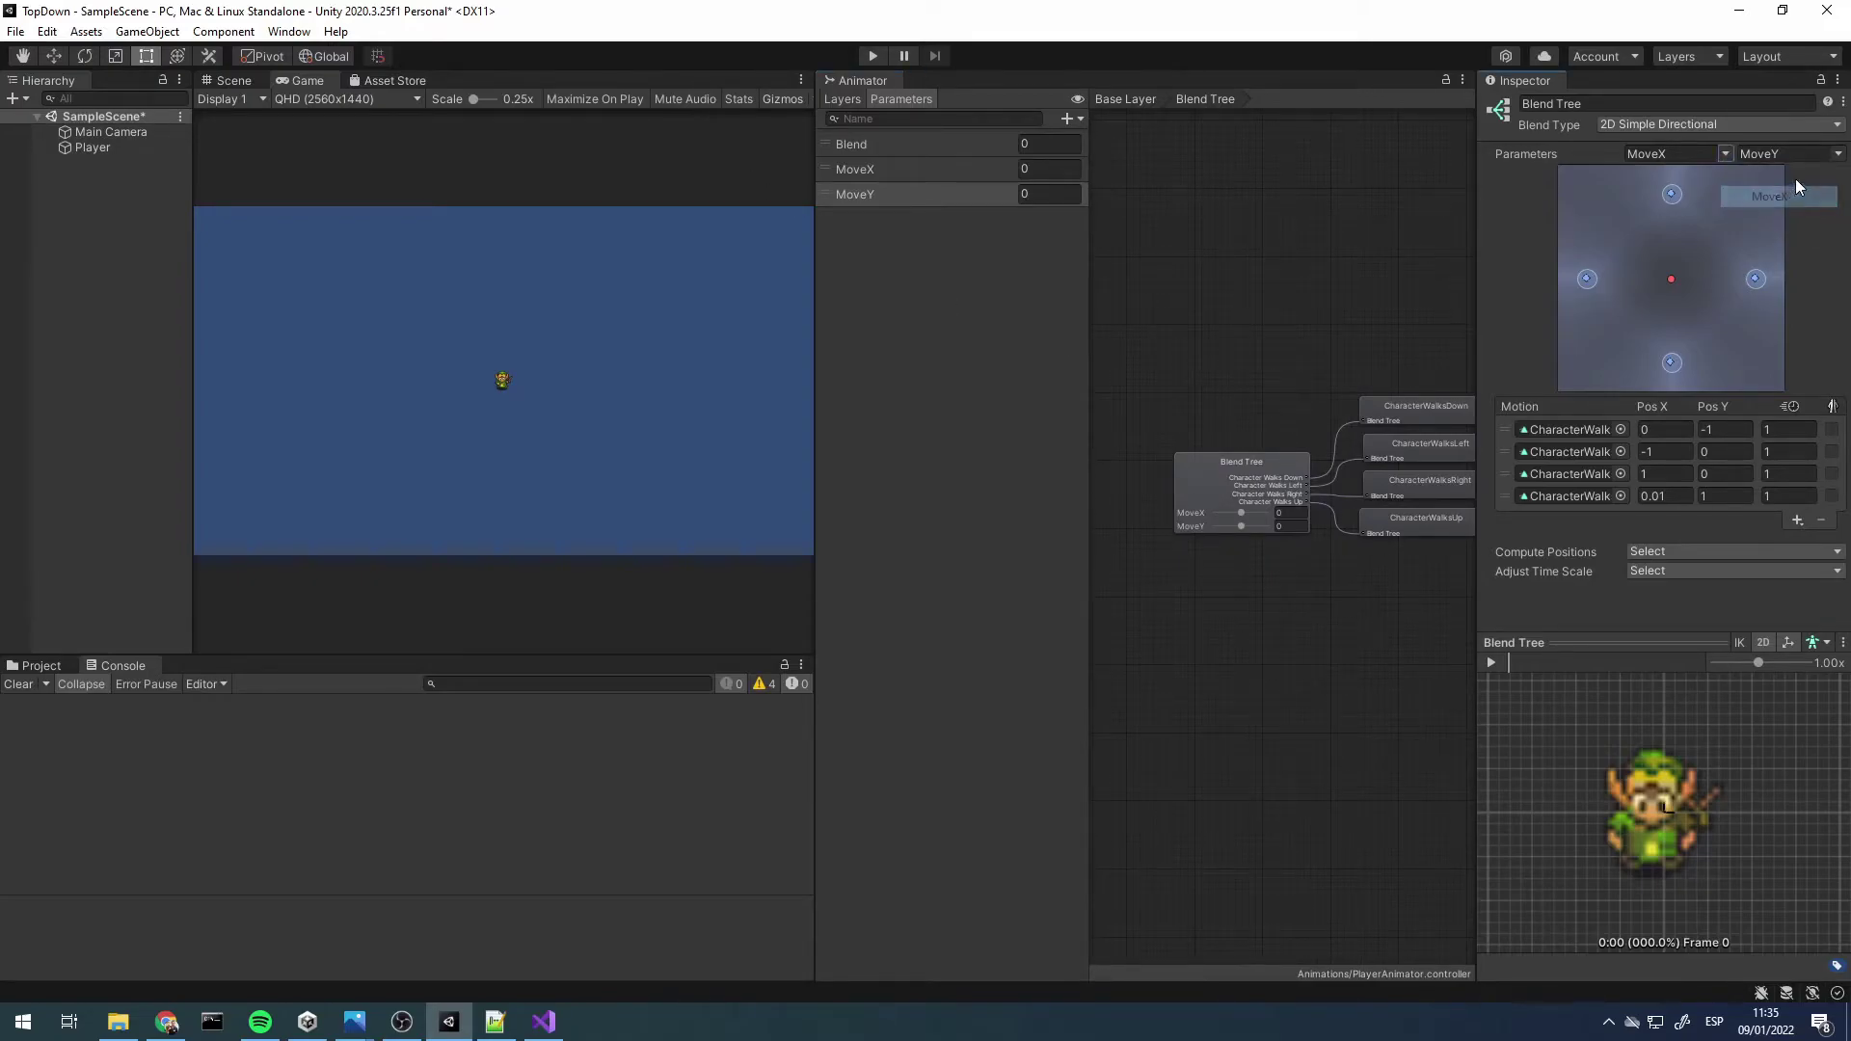
pyautogui.click(1793, 154)
pyautogui.click(1794, 218)
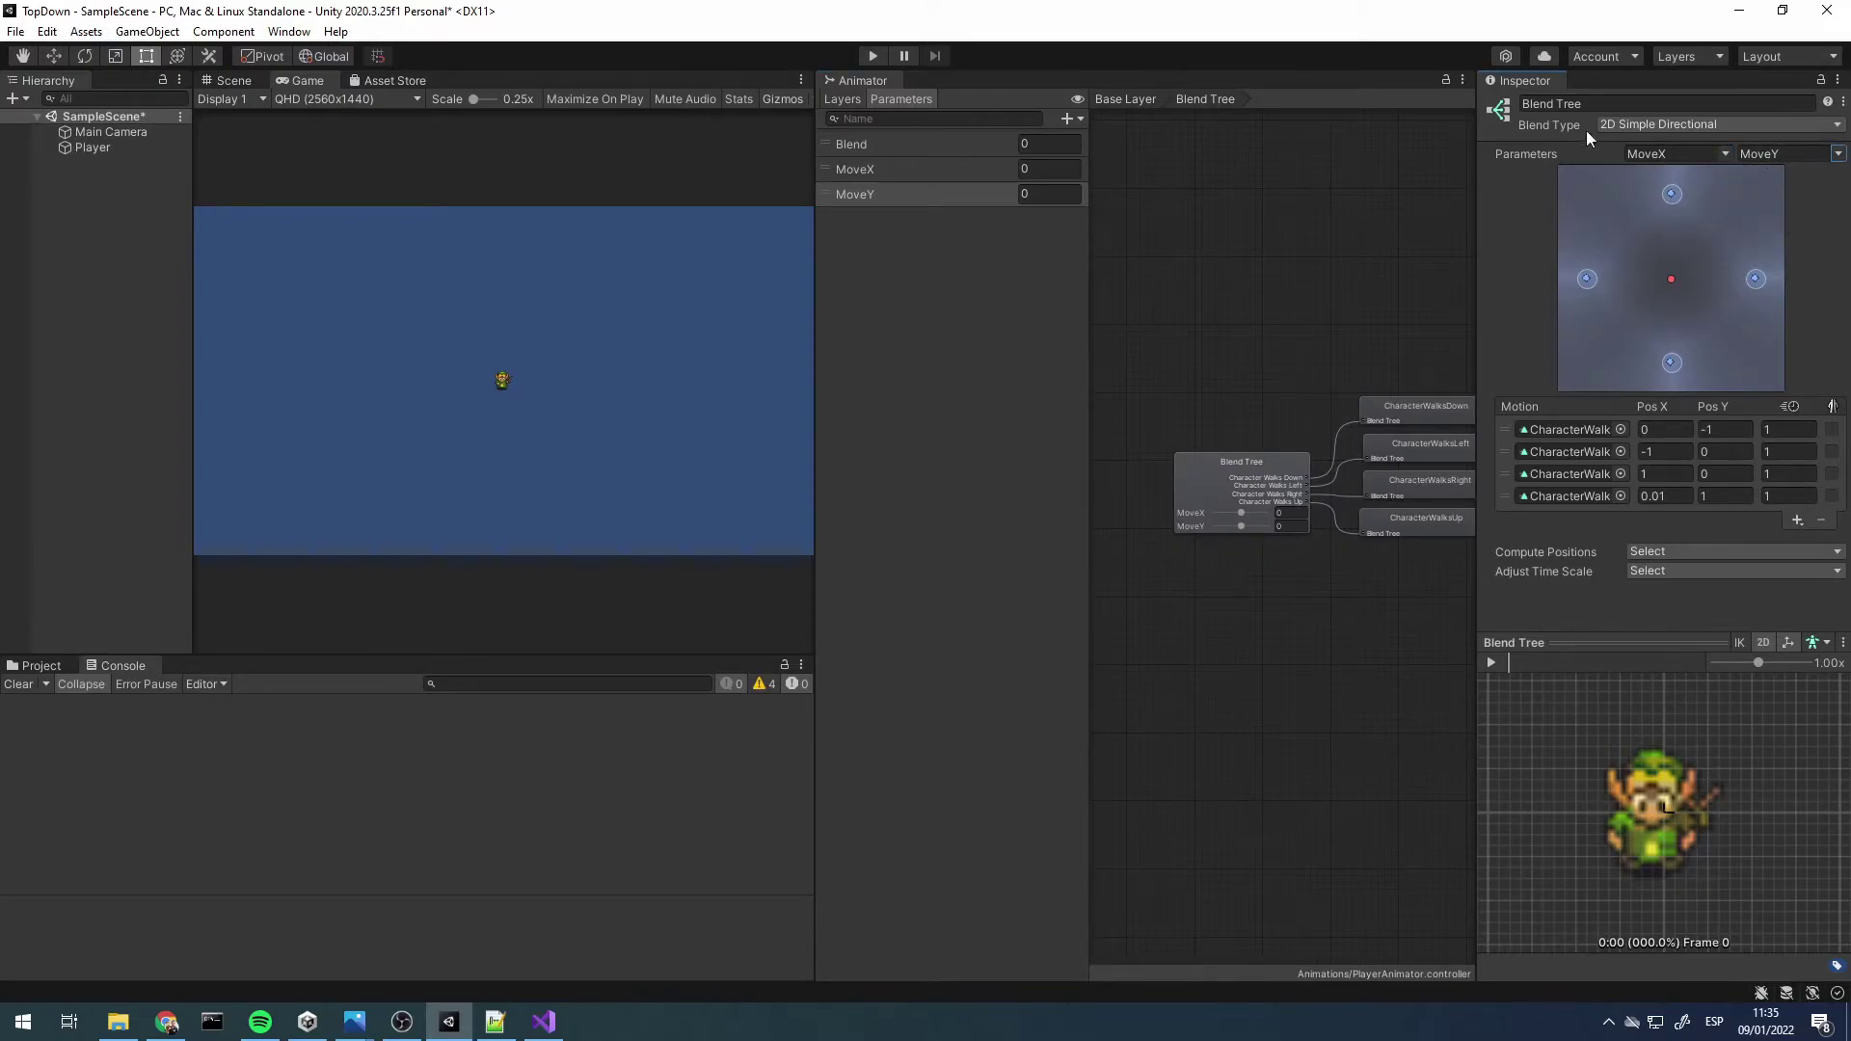
pyautogui.click(868, 53)
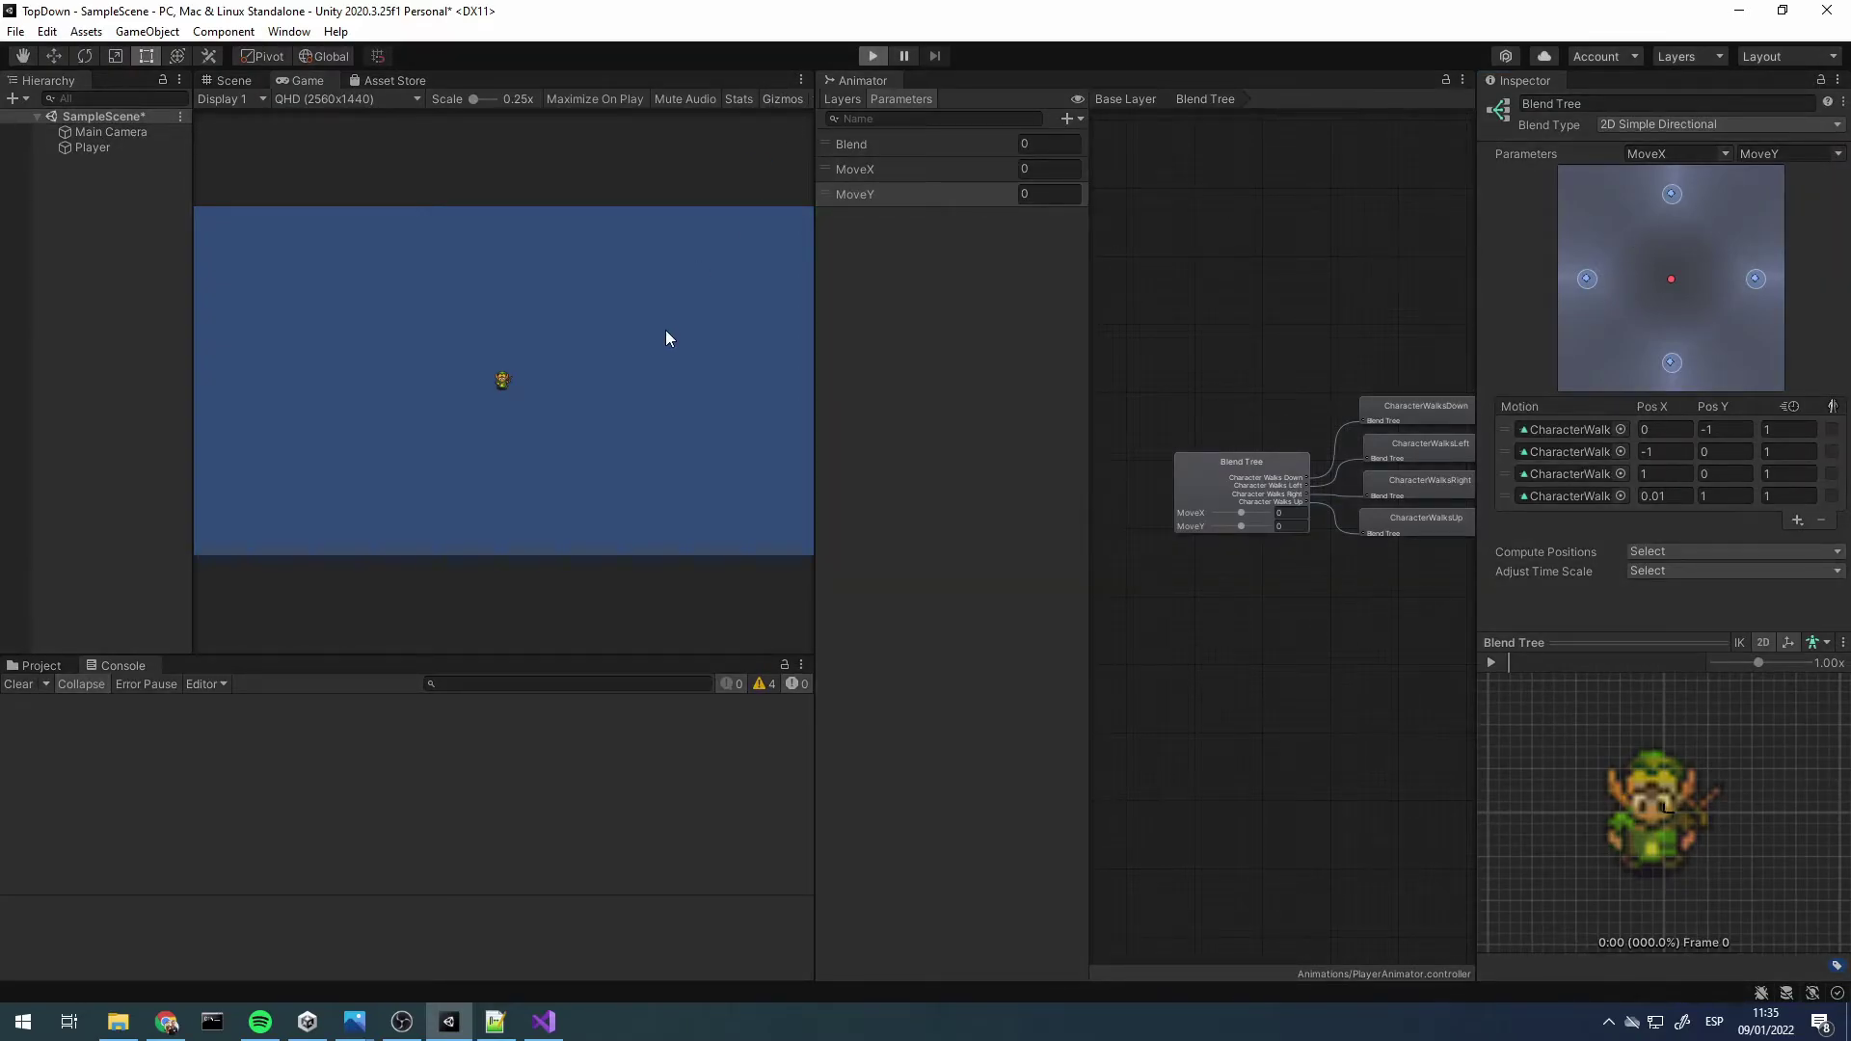
# Test the D, W and S keys in play, watching MoveX and MoveY update
pyautogui.press('d')
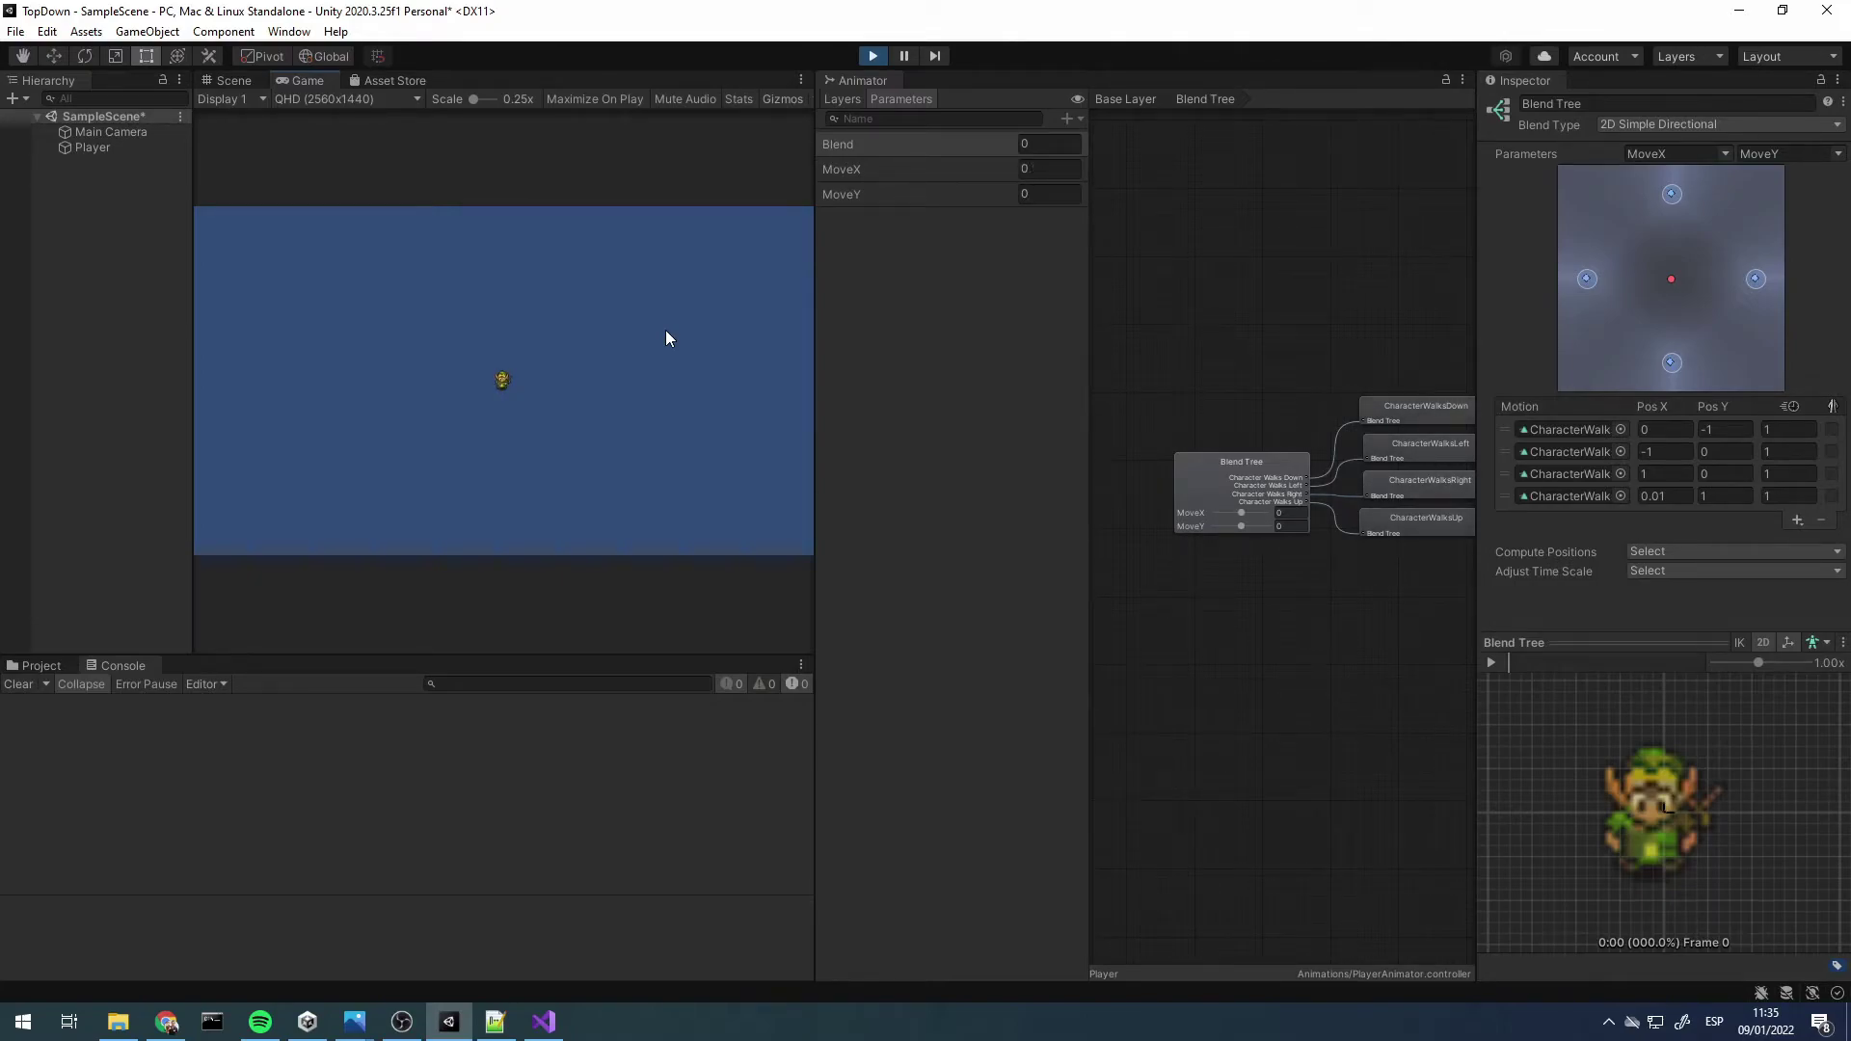
pyautogui.press('w')
pyautogui.press('s')
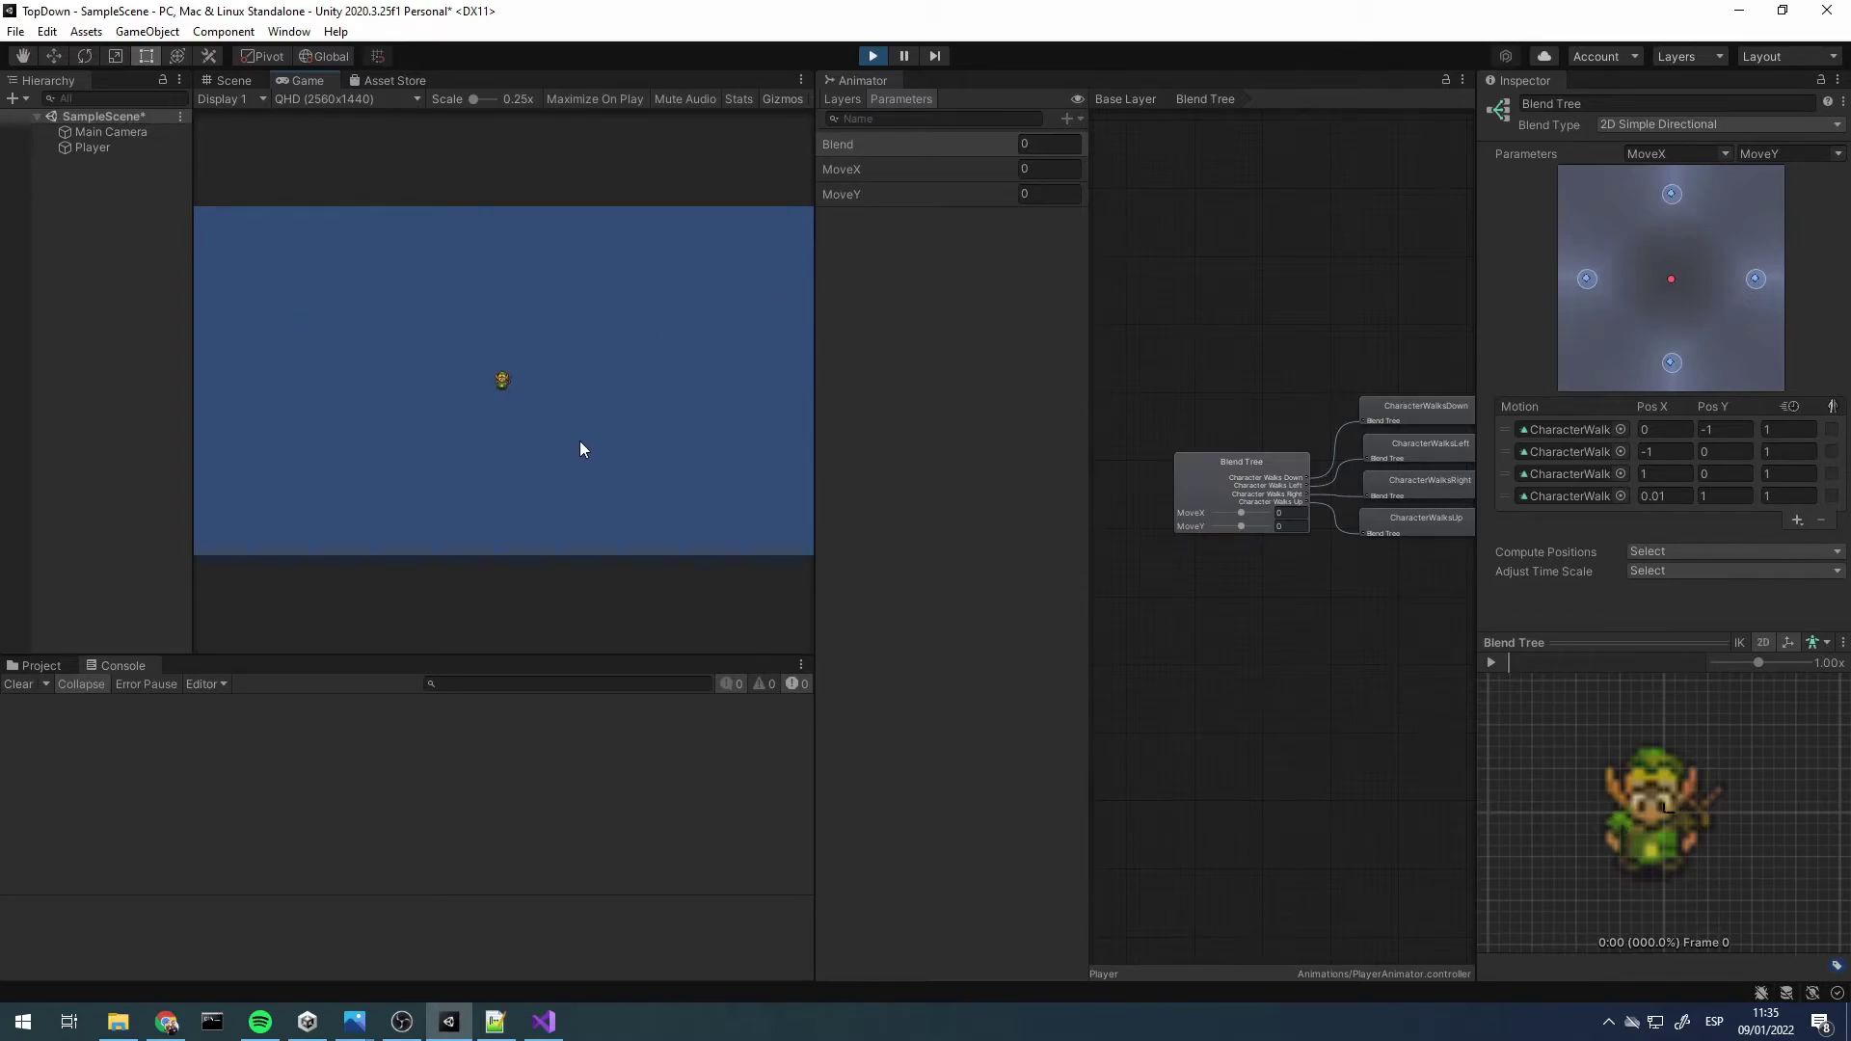
# Walk the player right with D to test the walk animation, then stop Play mode
pyautogui.press('d')
pyautogui.press('d')
pyautogui.click(872, 56)
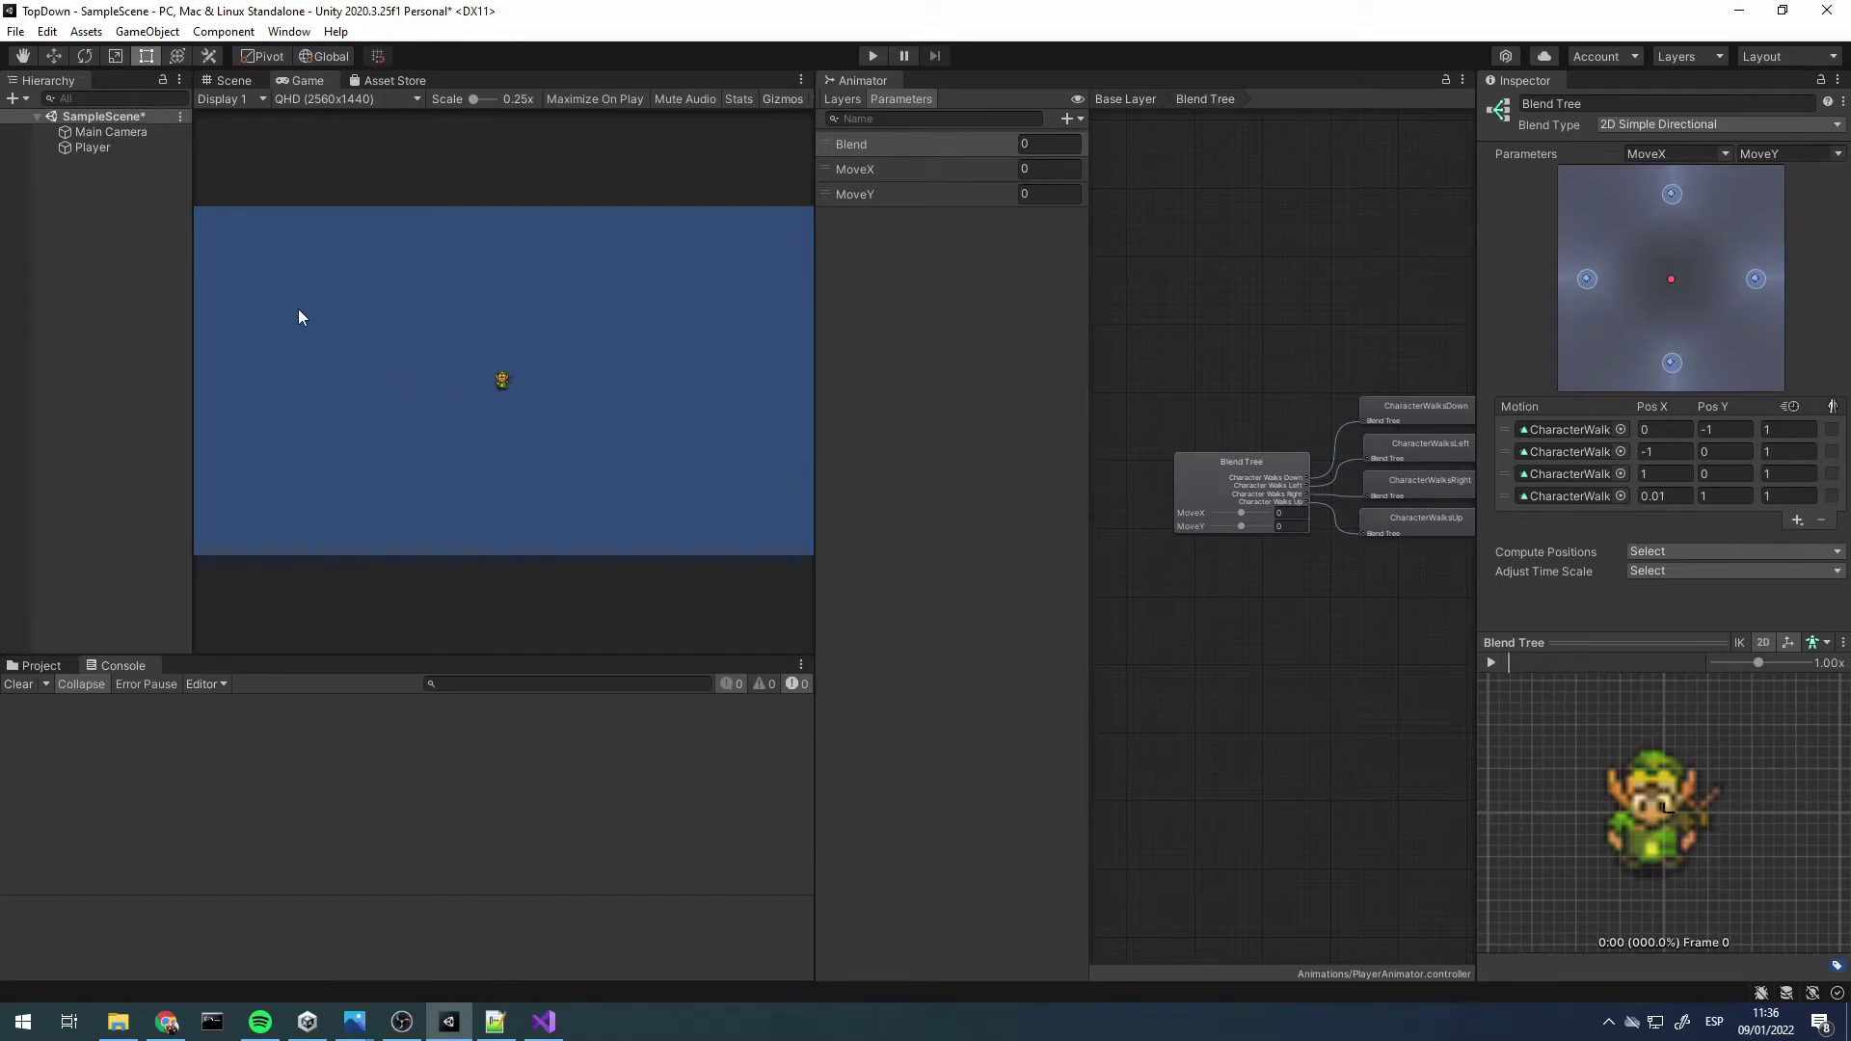
# Try adding a Character Controller to Player, then cancel the Box Collider 2D conflict warning
pyautogui.click(92, 148)
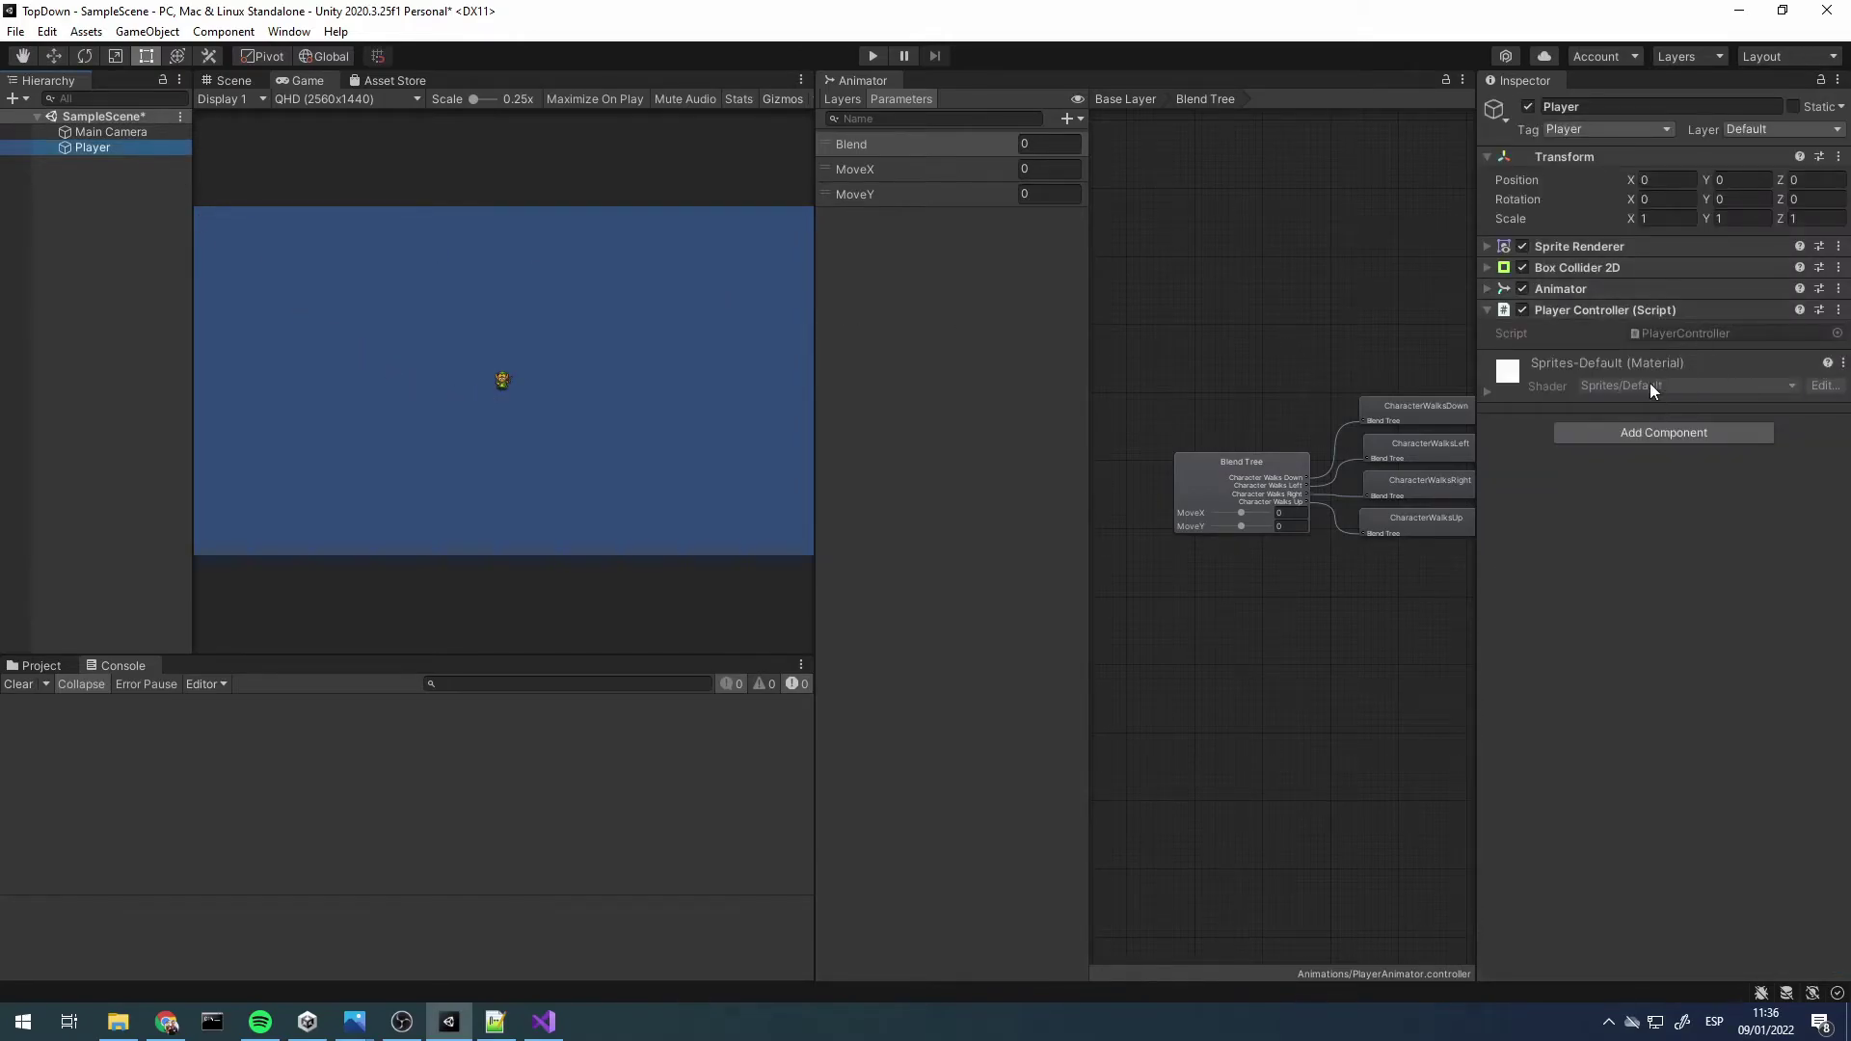
pyautogui.click(1613, 430)
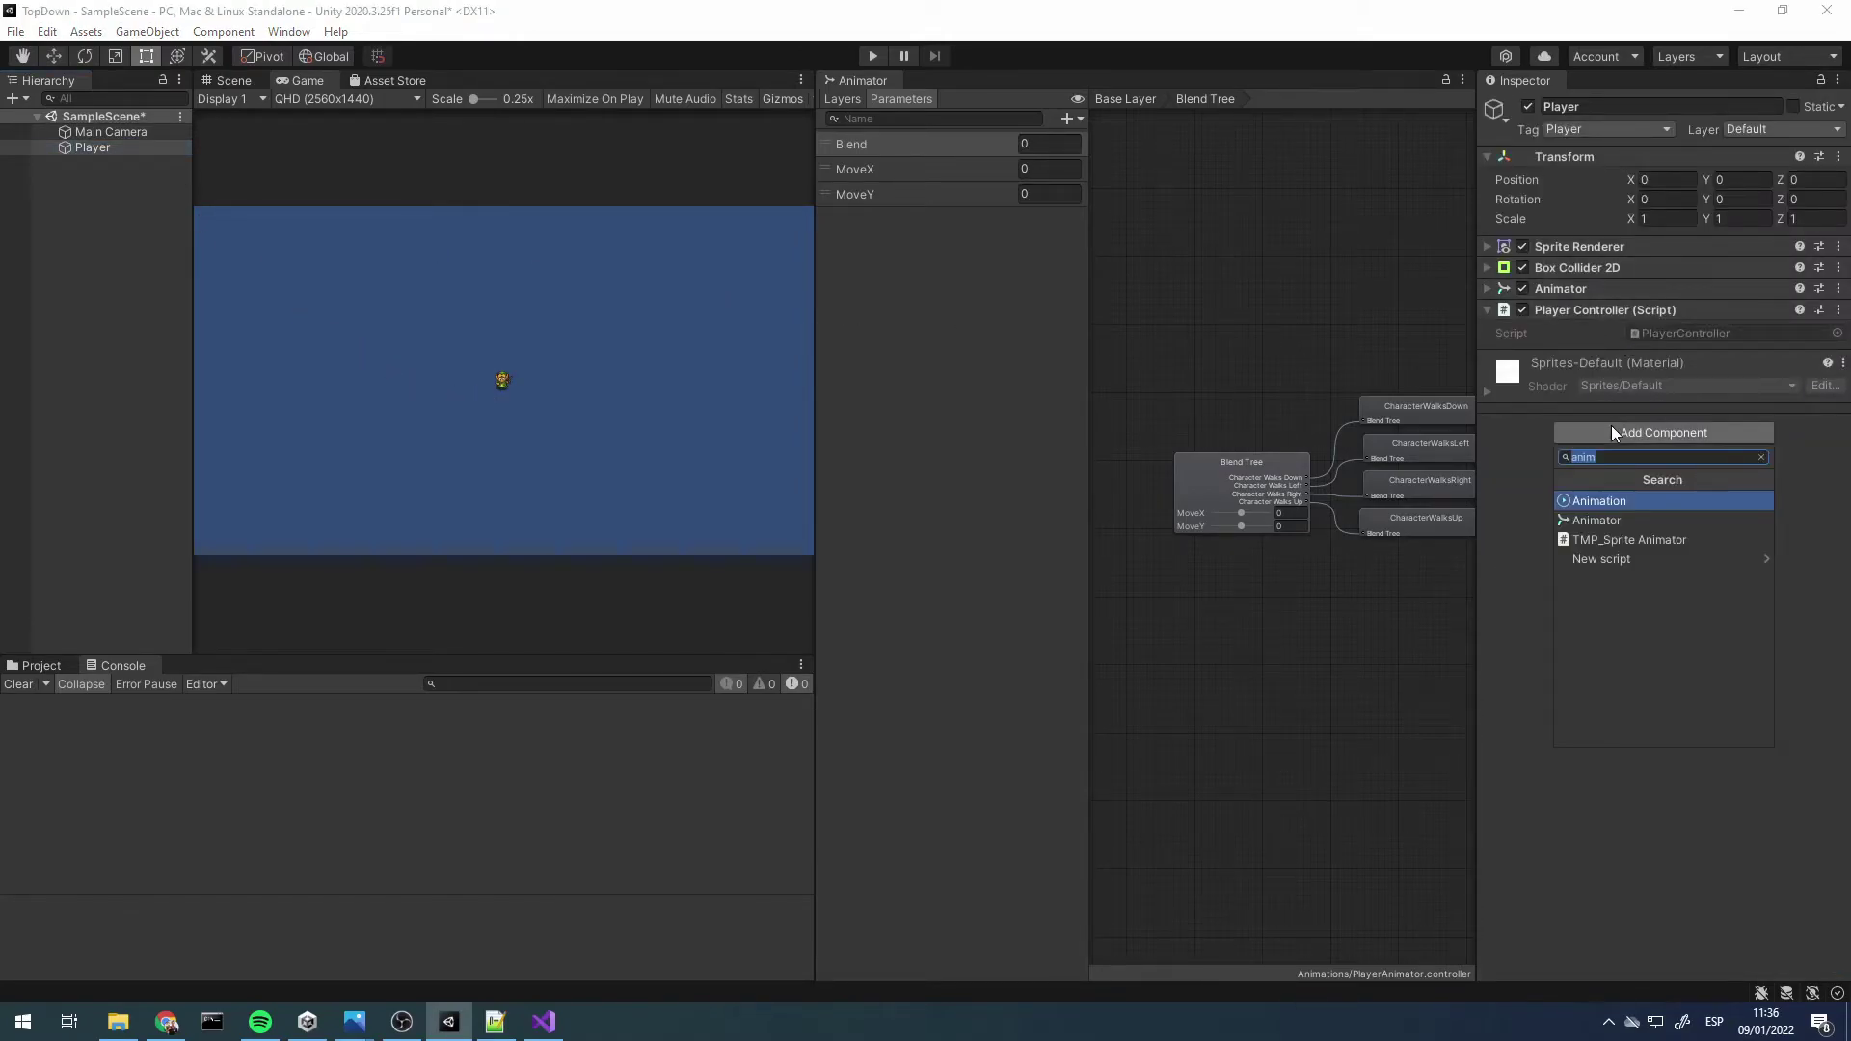
pyautogui.write('CH')
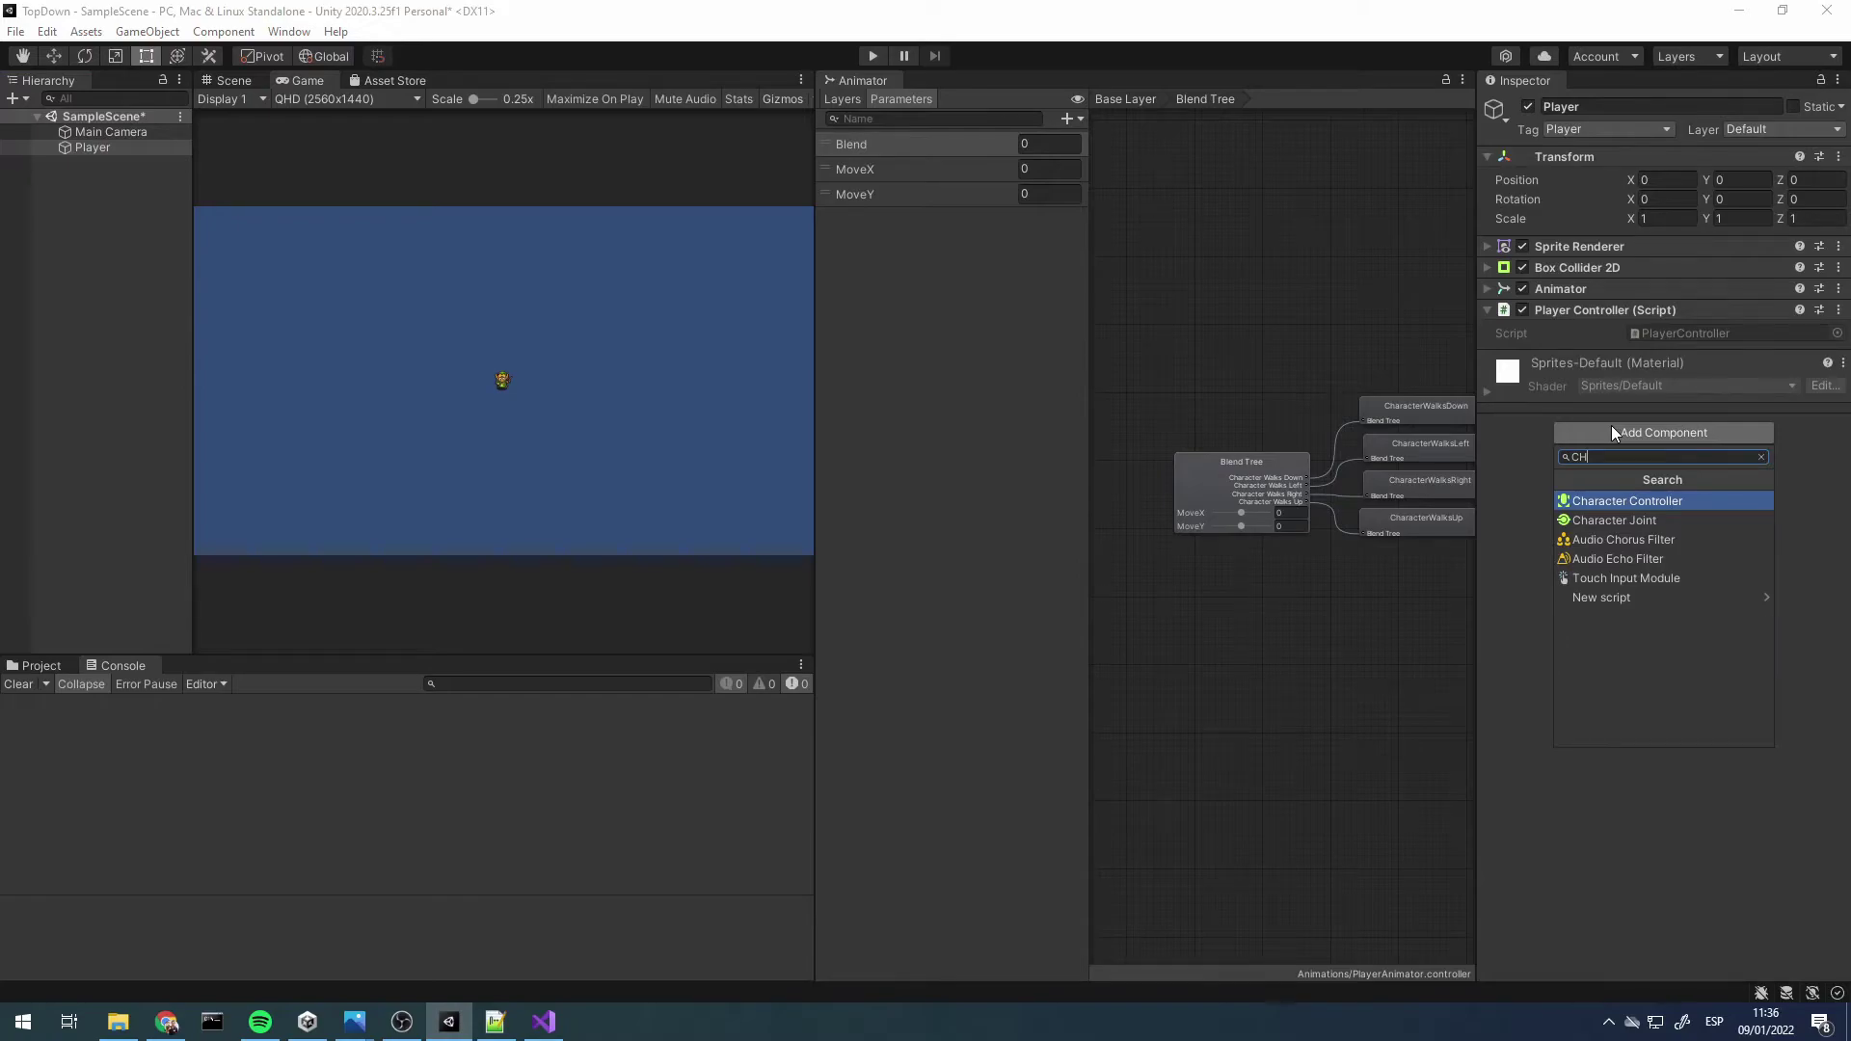
pyautogui.press('Return')
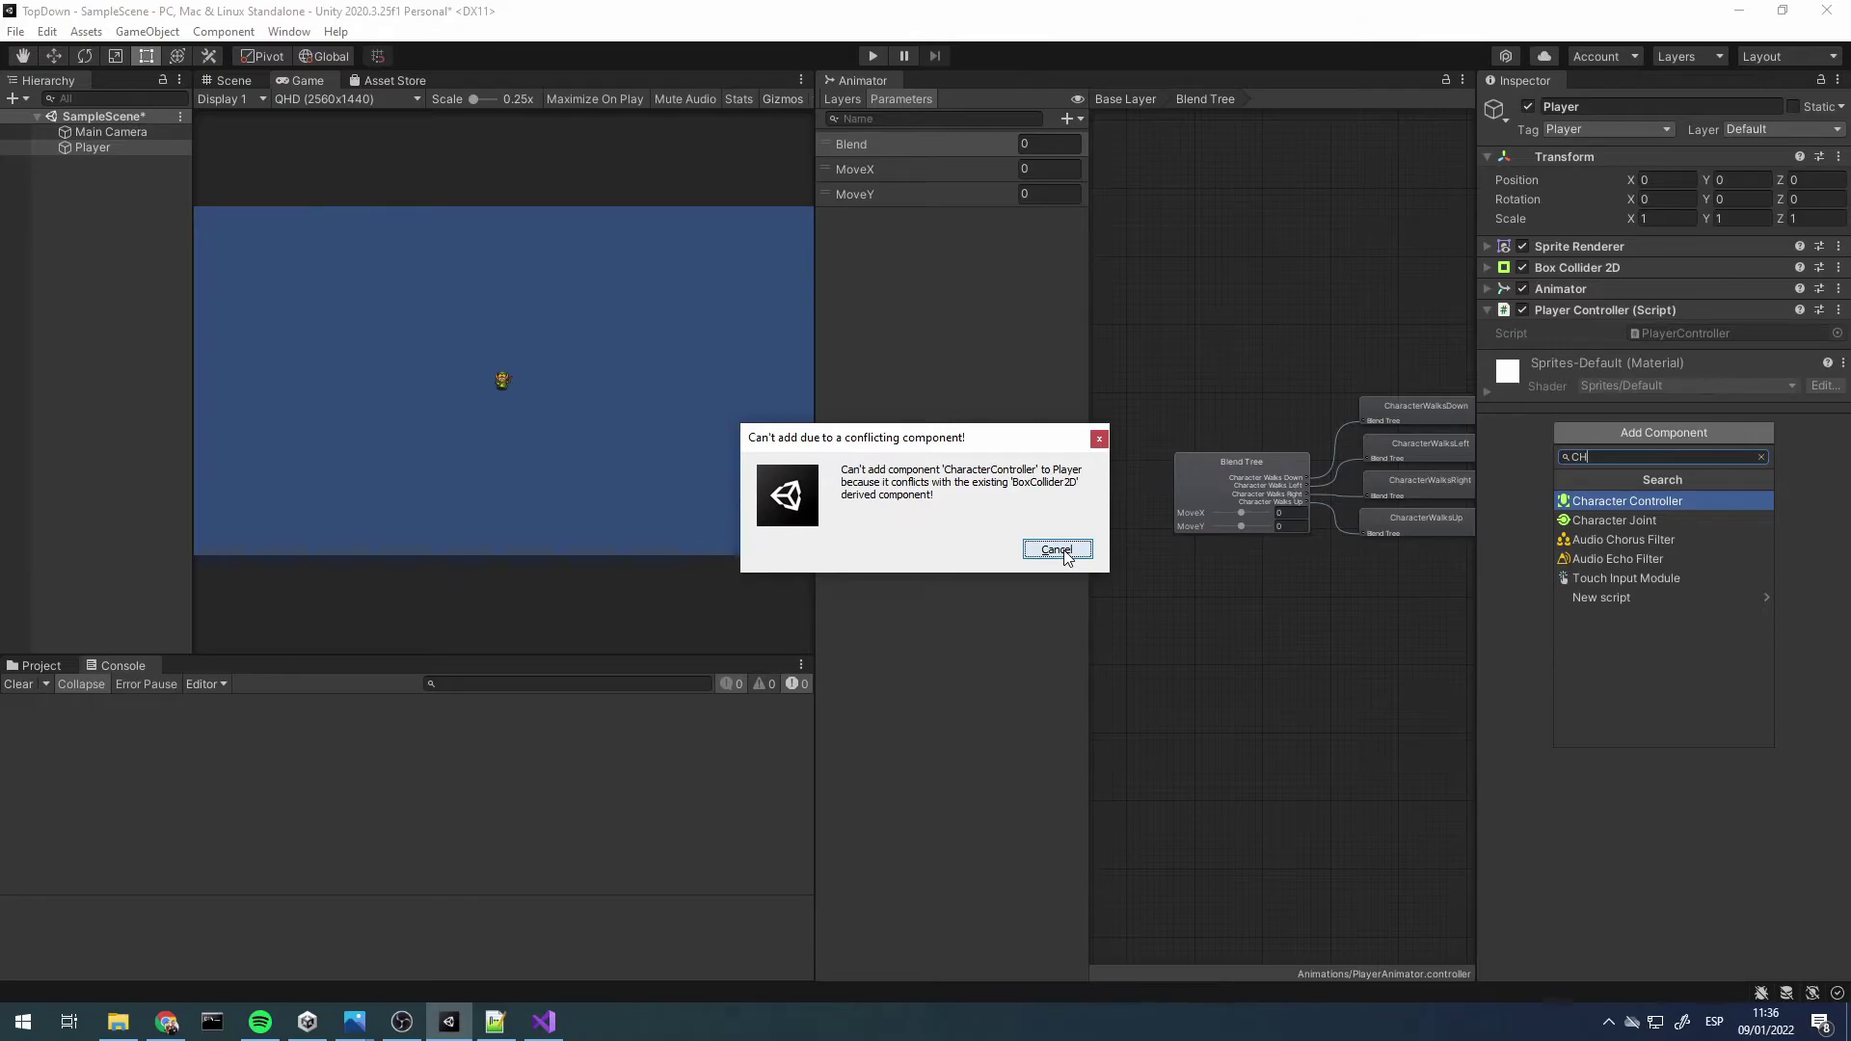
pyautogui.click(1057, 550)
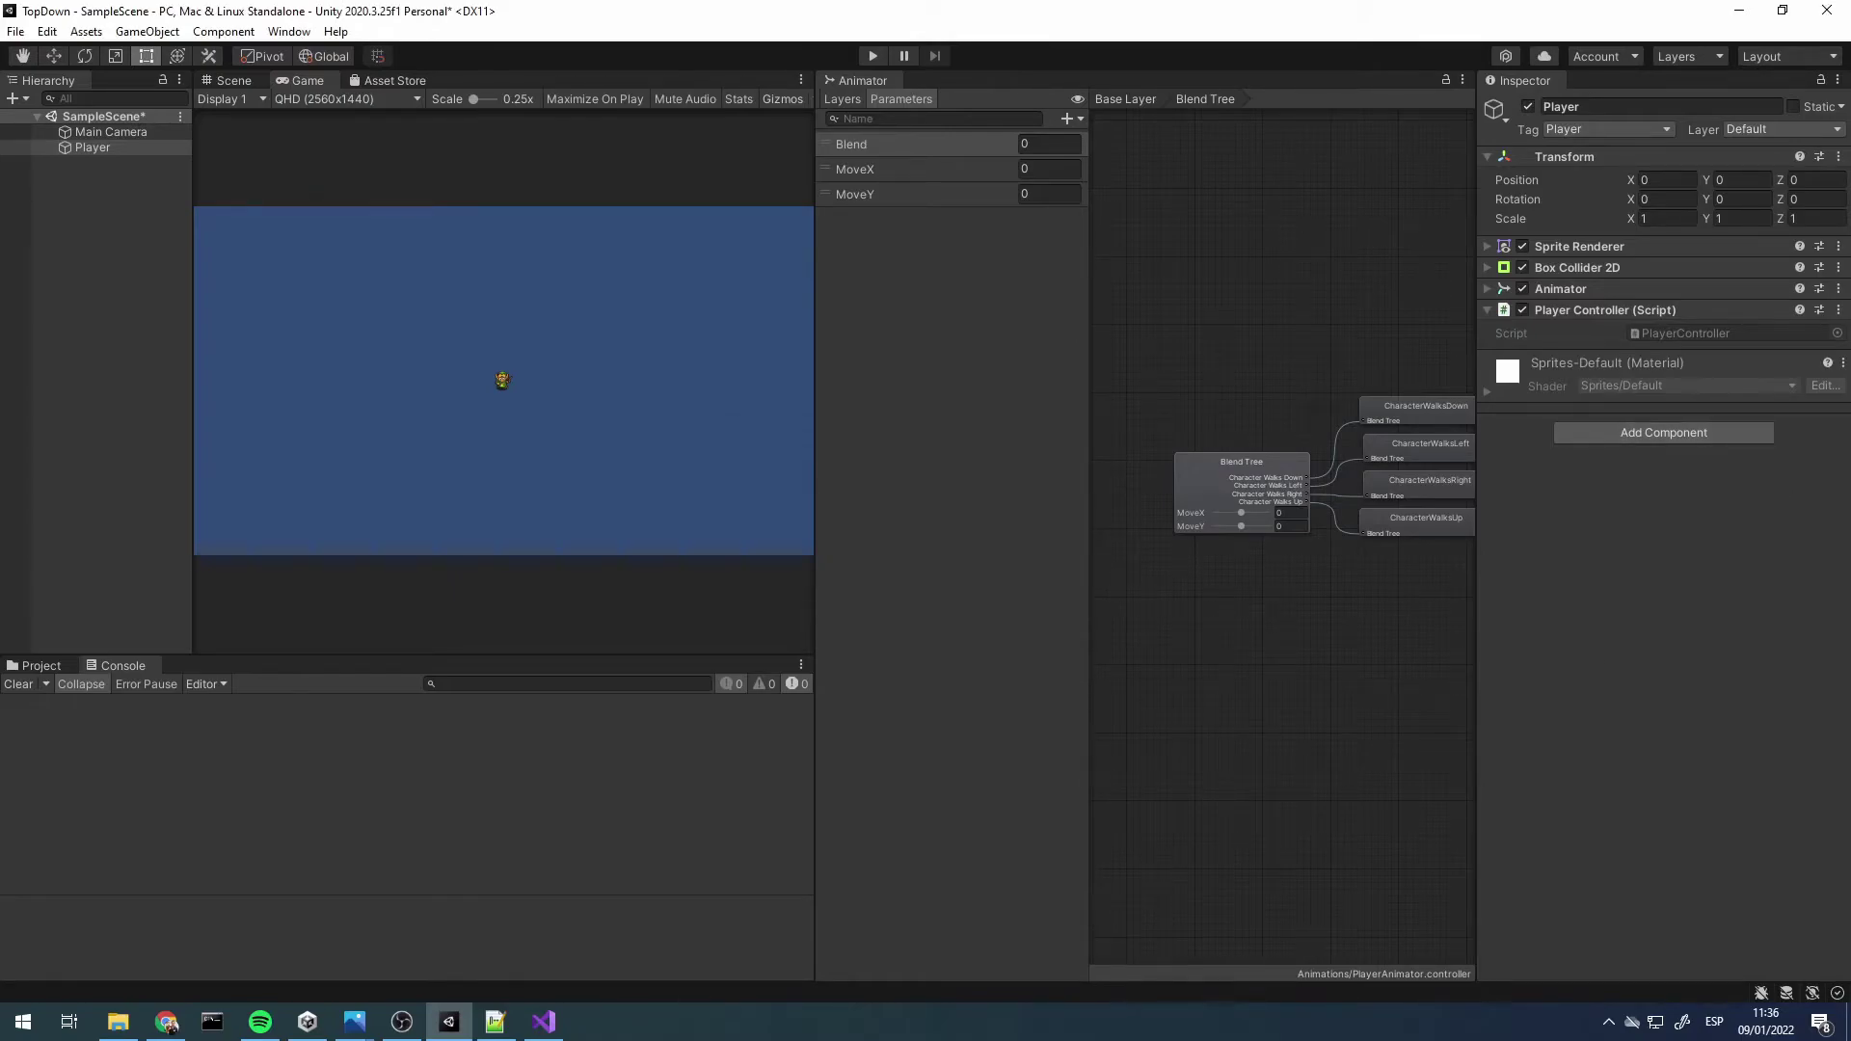
pyautogui.hotkey('alt', 'Tab')
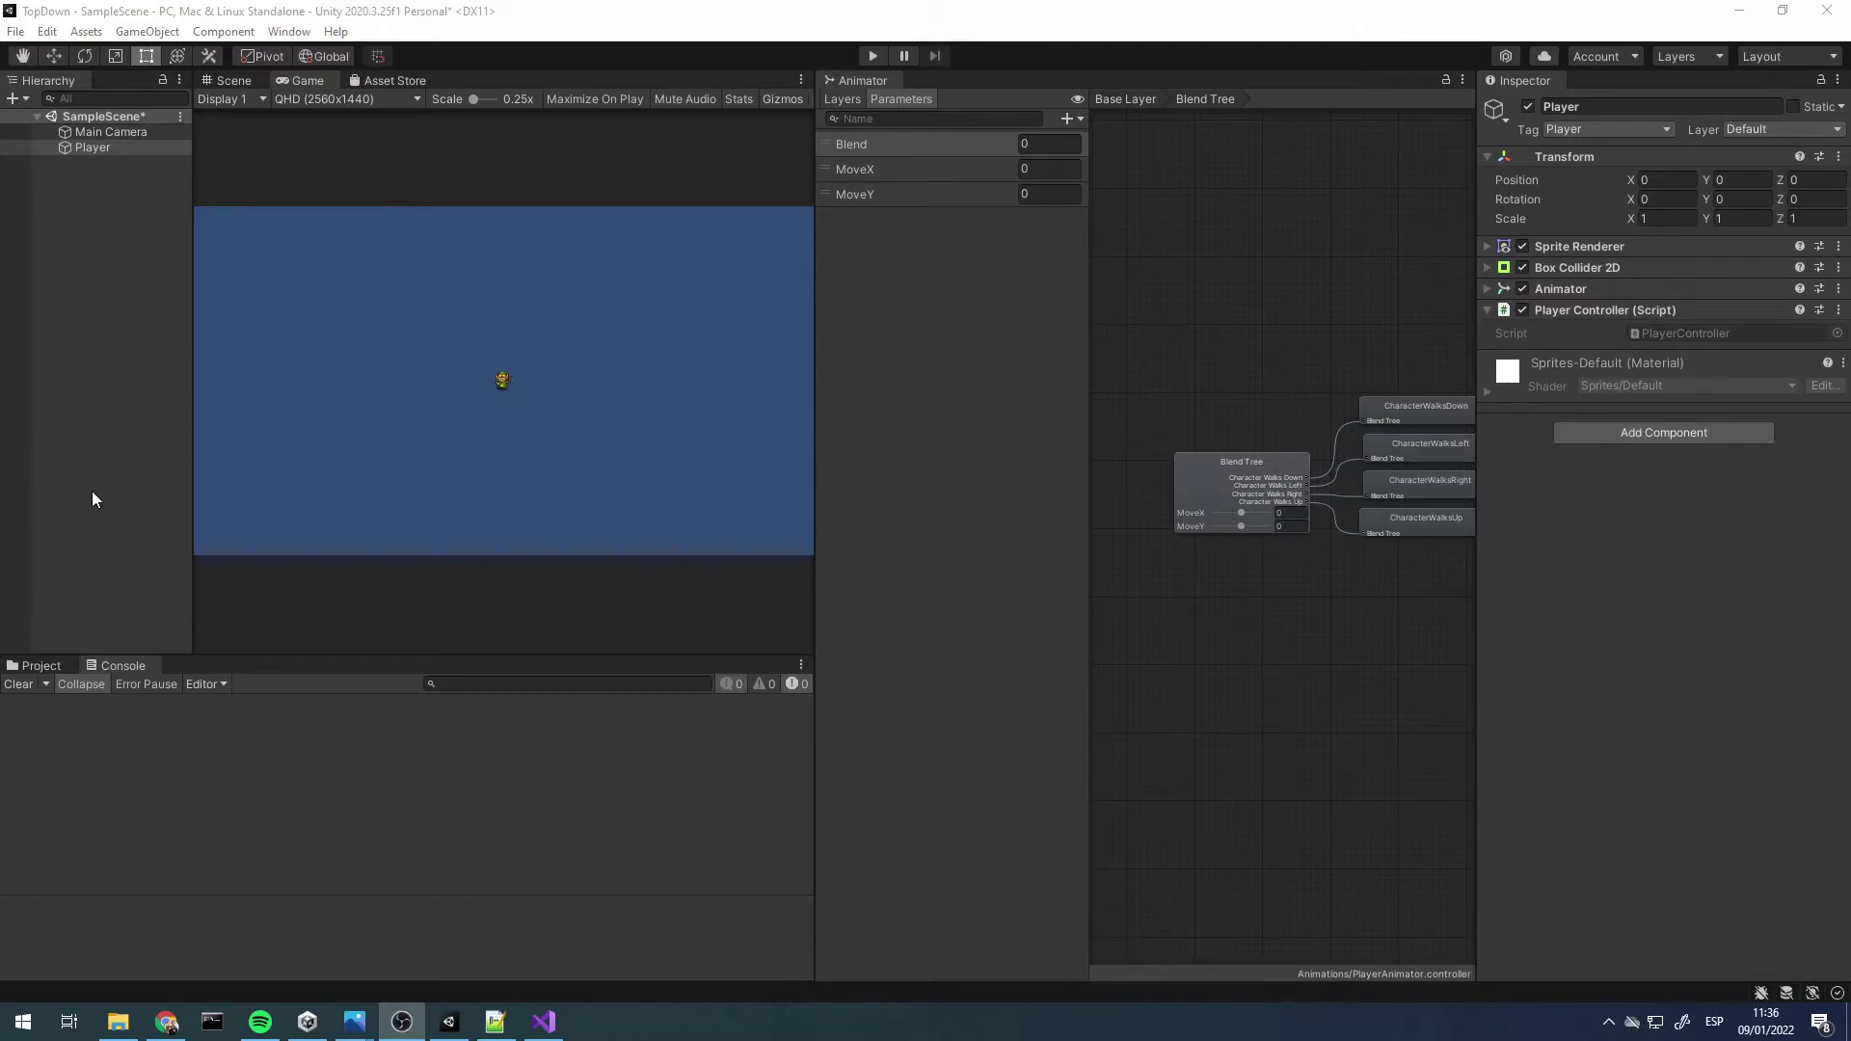
# Switch the Game view resolution from QHD 2560x1440 to 16:9 Aspect
pyautogui.click(378, 100)
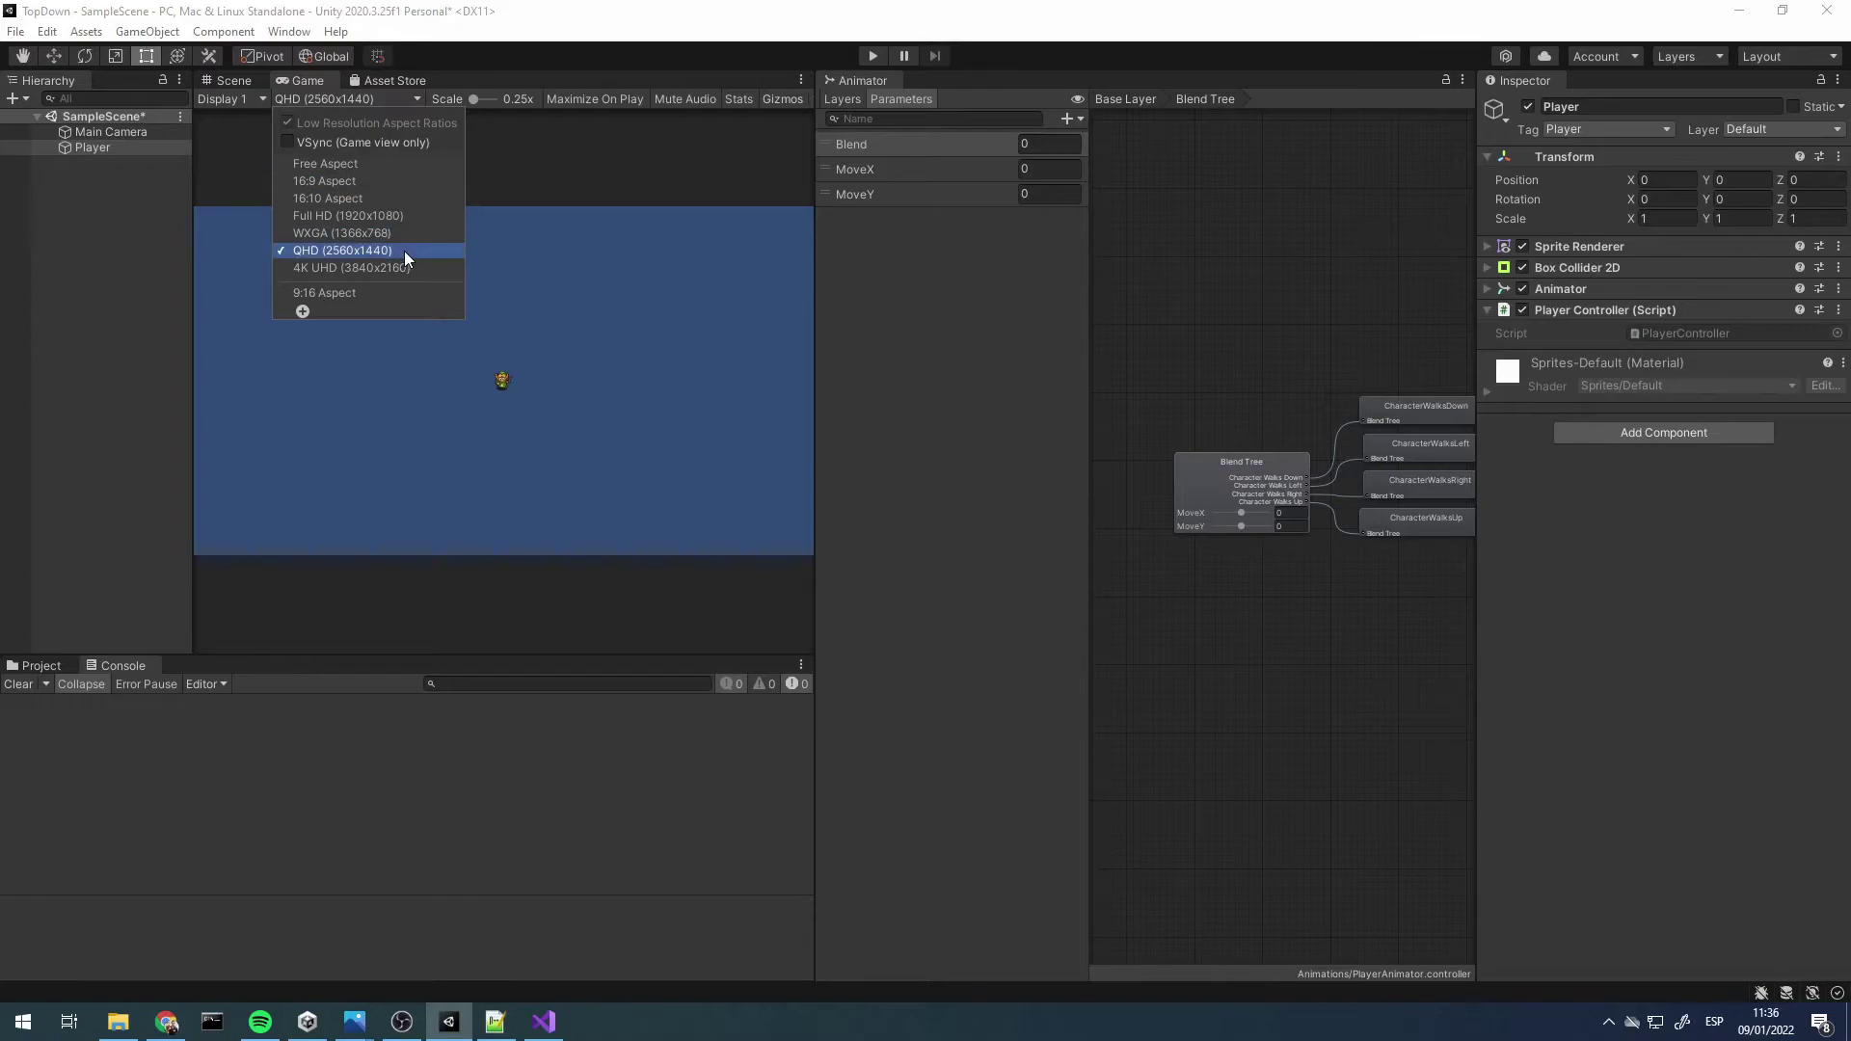
pyautogui.click(397, 181)
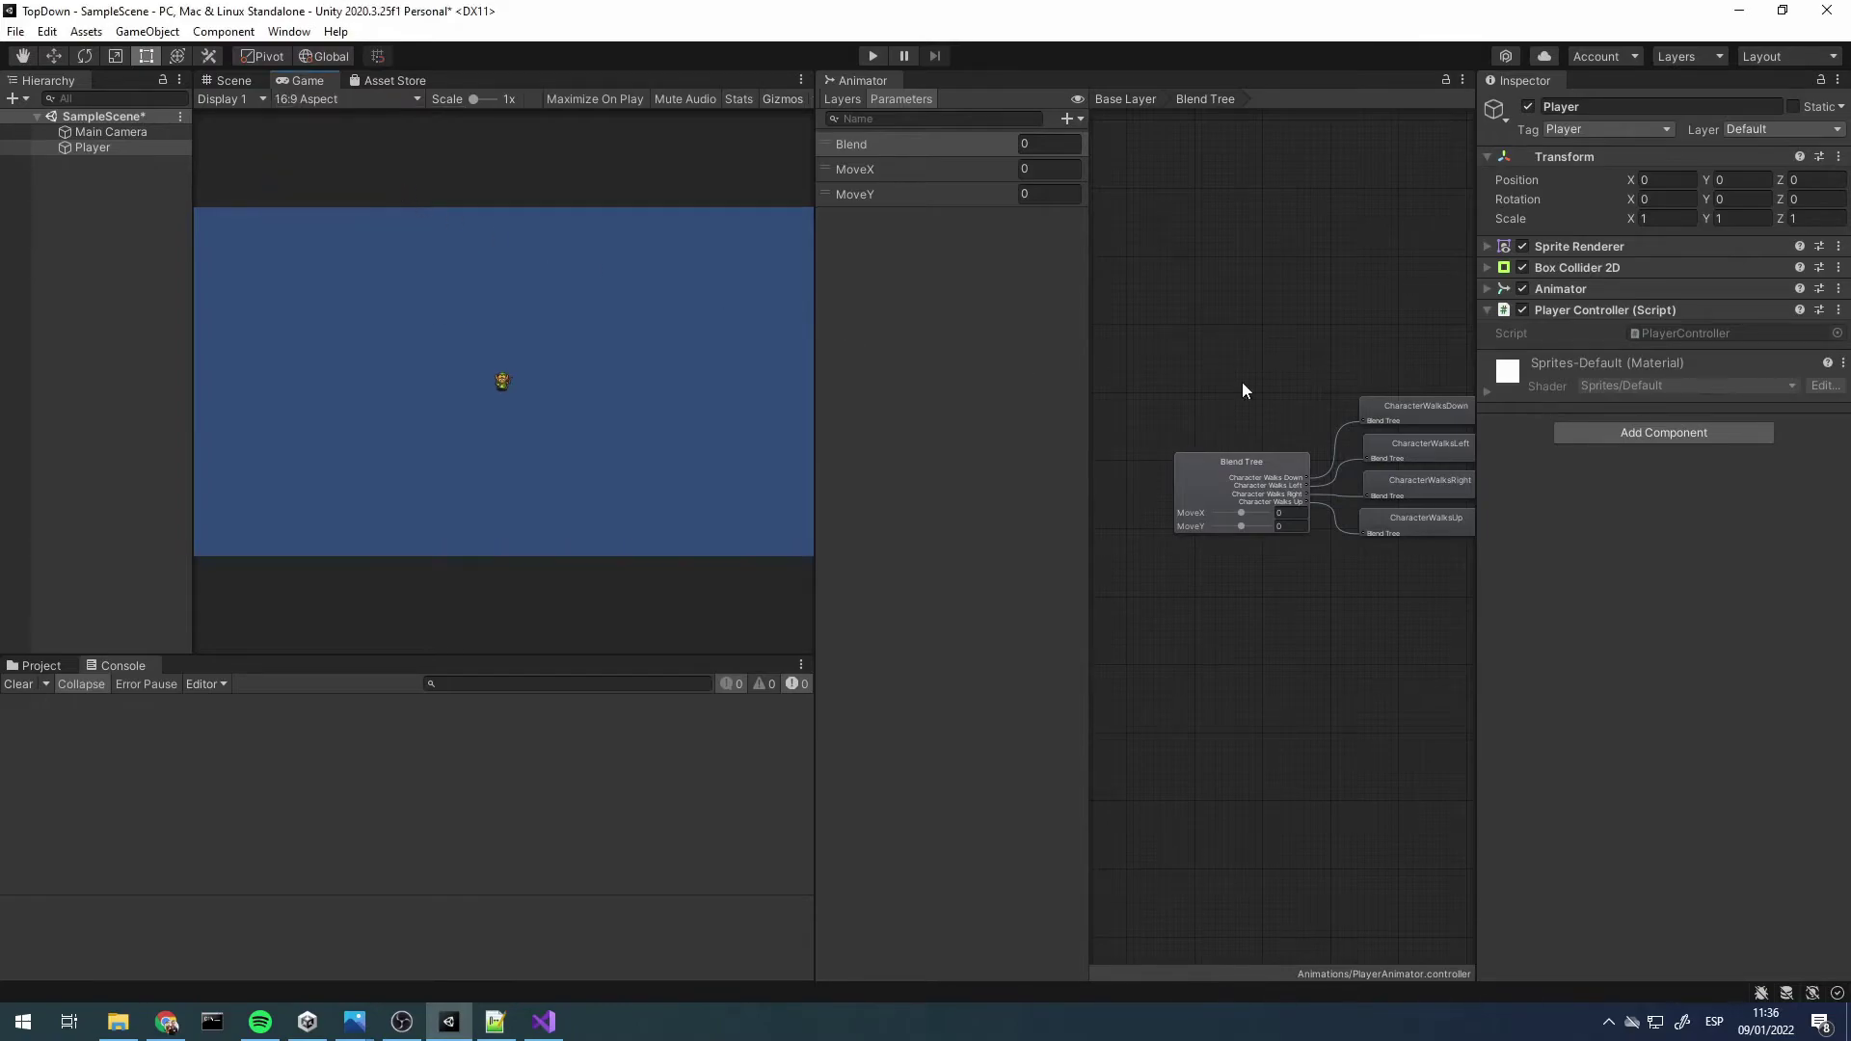
pyautogui.click(1641, 434)
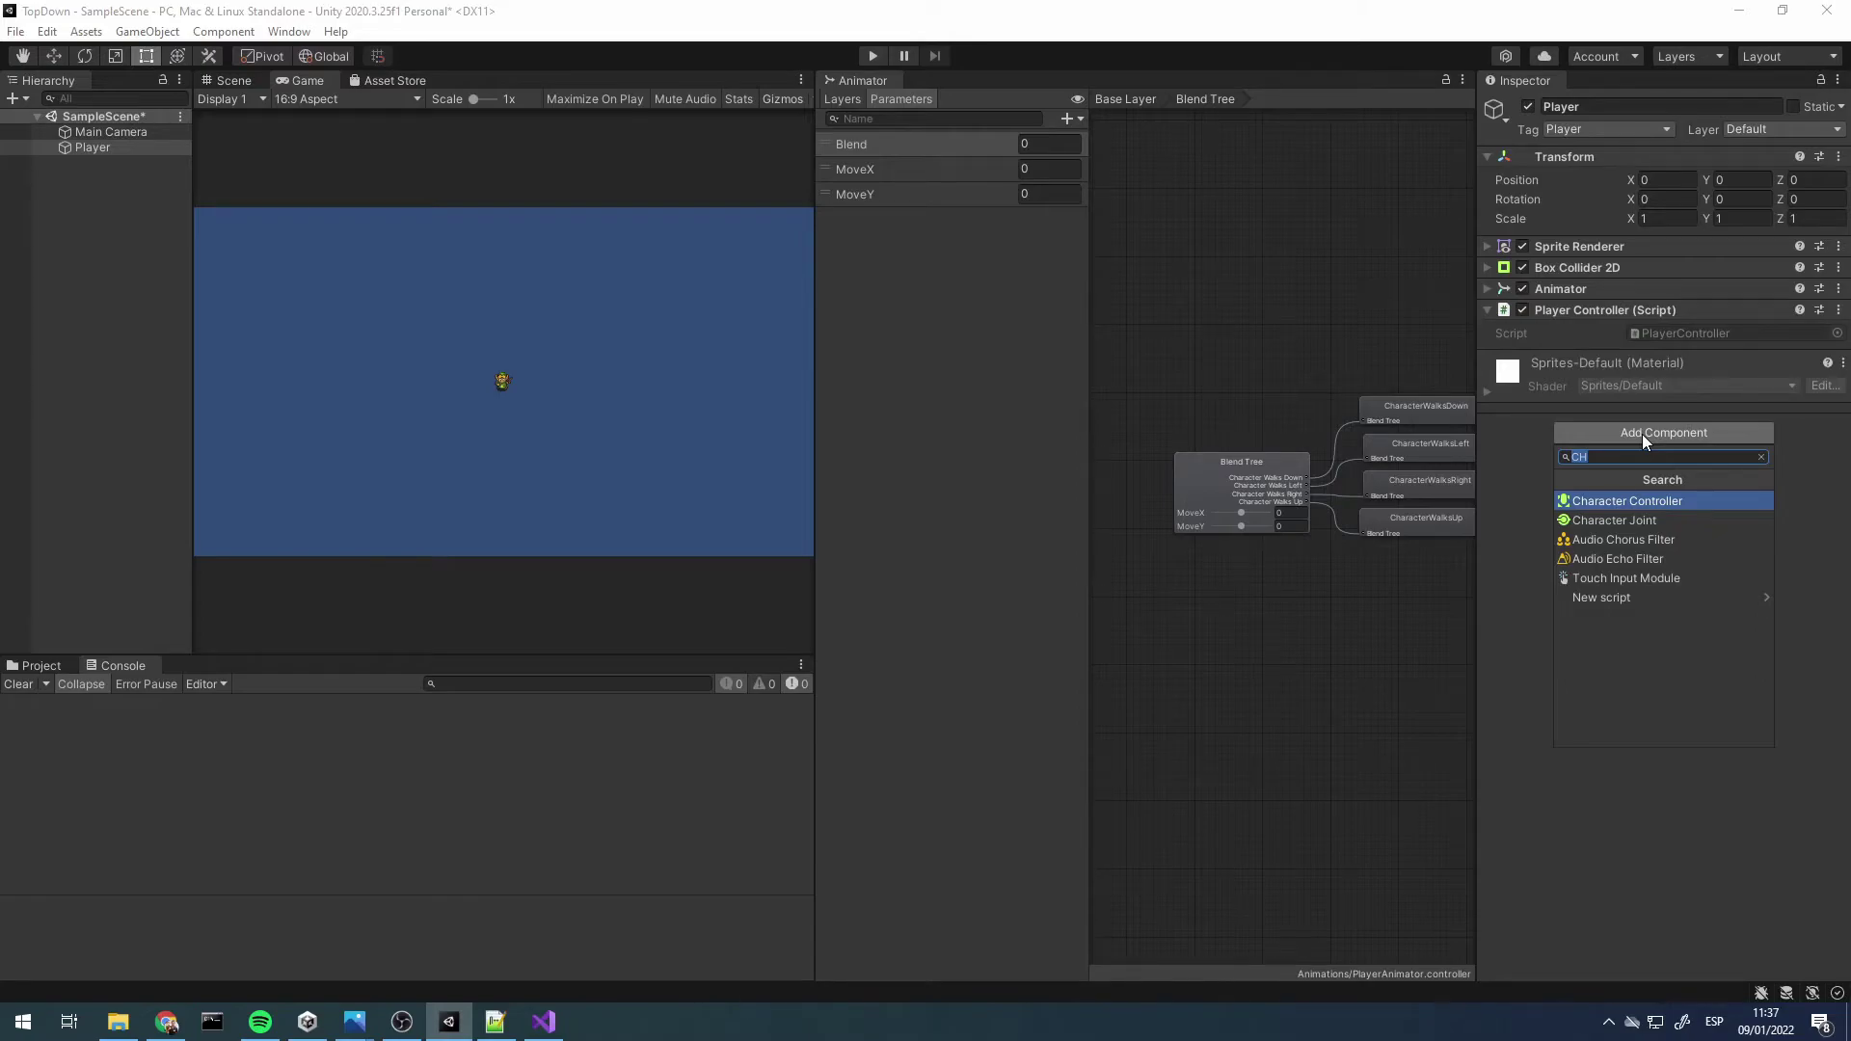
# Add a Box Collider 2D to Player, then remove the duplicate Box Collider 2D
pyautogui.press('BackSpace')
pyautogui.write('box')
pyautogui.press('Down')
pyautogui.press('Return')
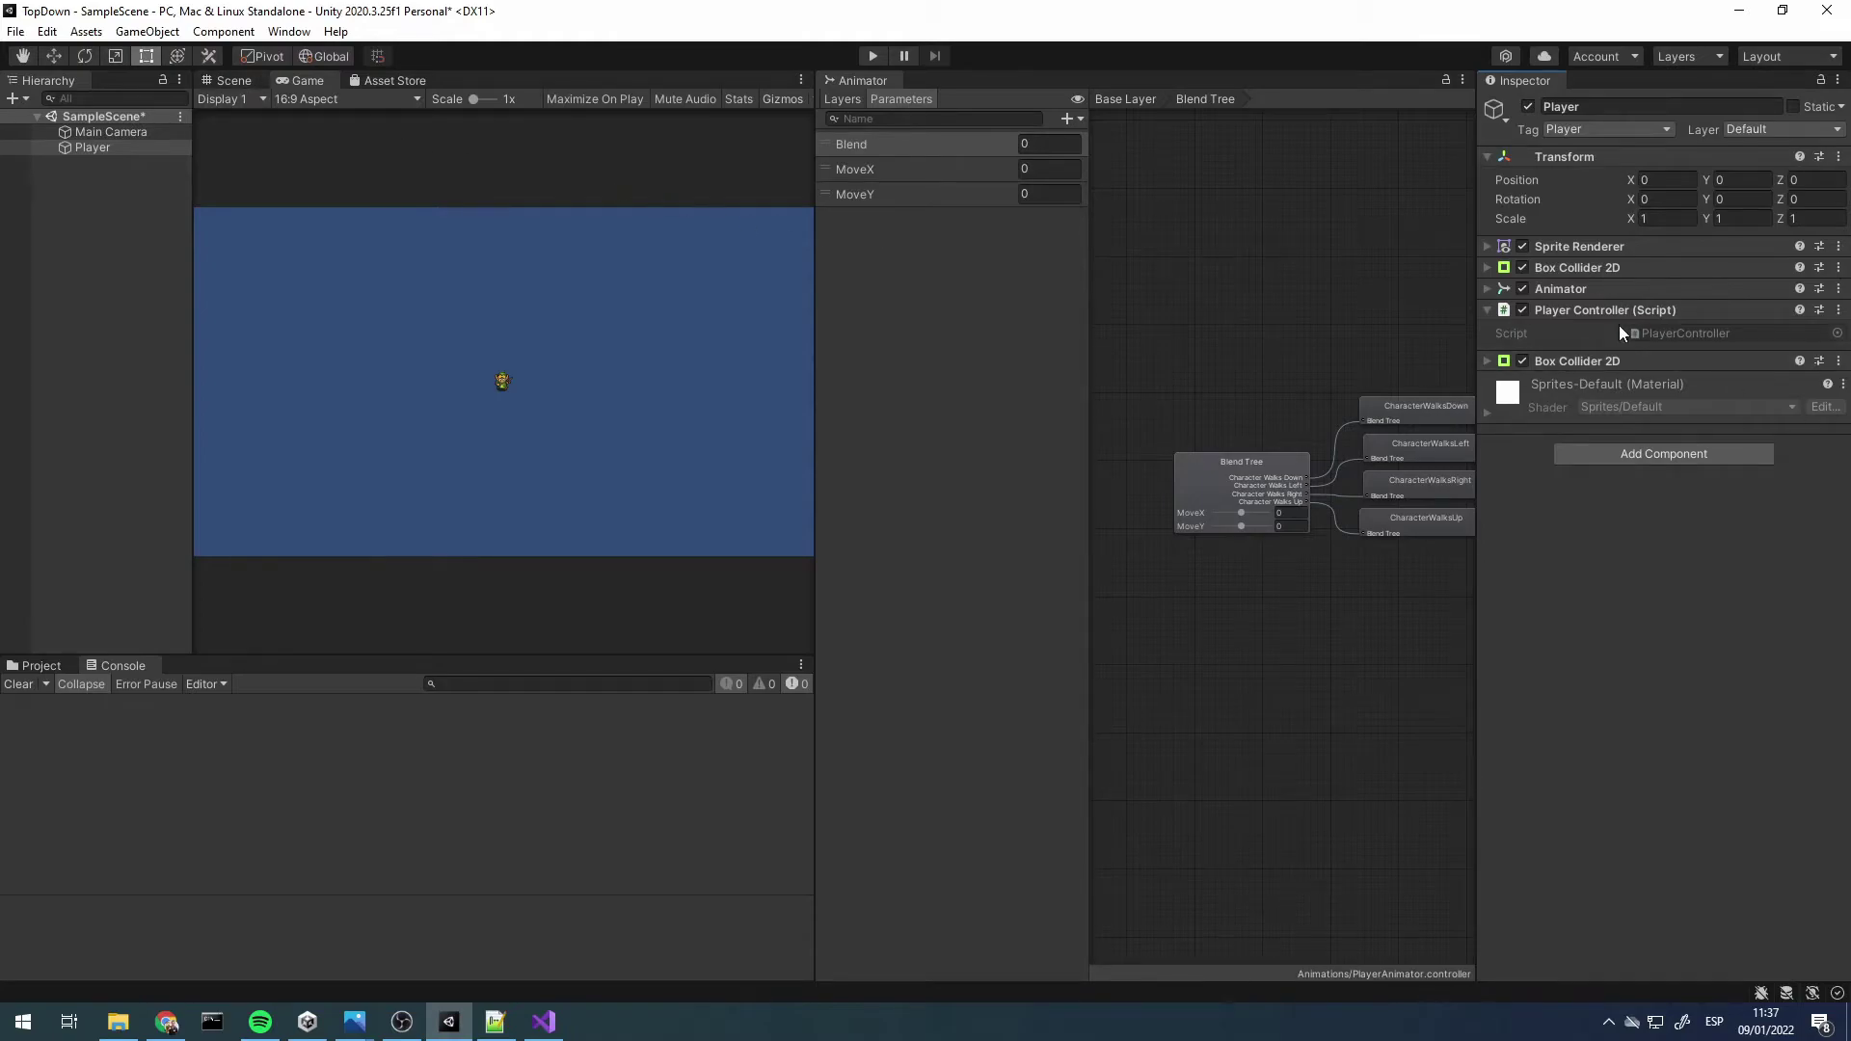
pyautogui.rightClick(1621, 361)
pyautogui.click(1639, 399)
# Add a Rigidbody 2D to Player and test-run the game, where the player falls
pyautogui.click(1640, 434)
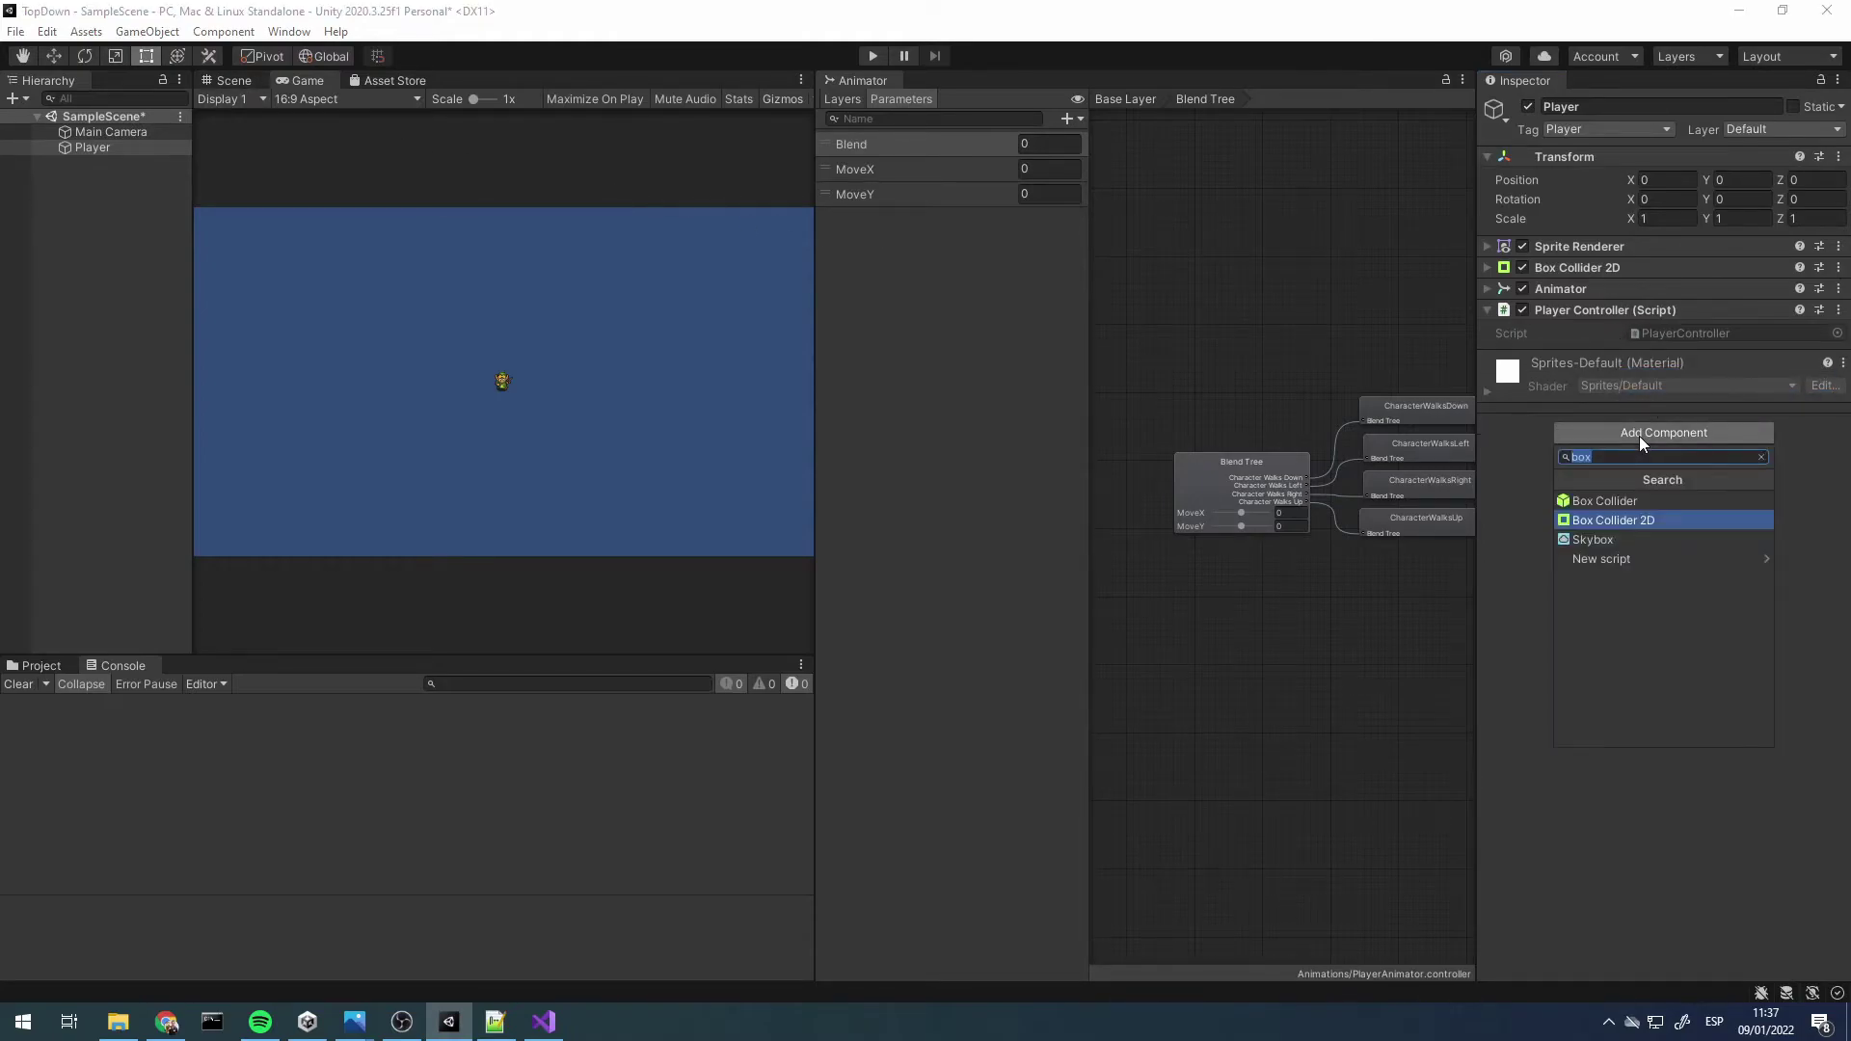
pyautogui.write('rigid')
pyautogui.press('Return')
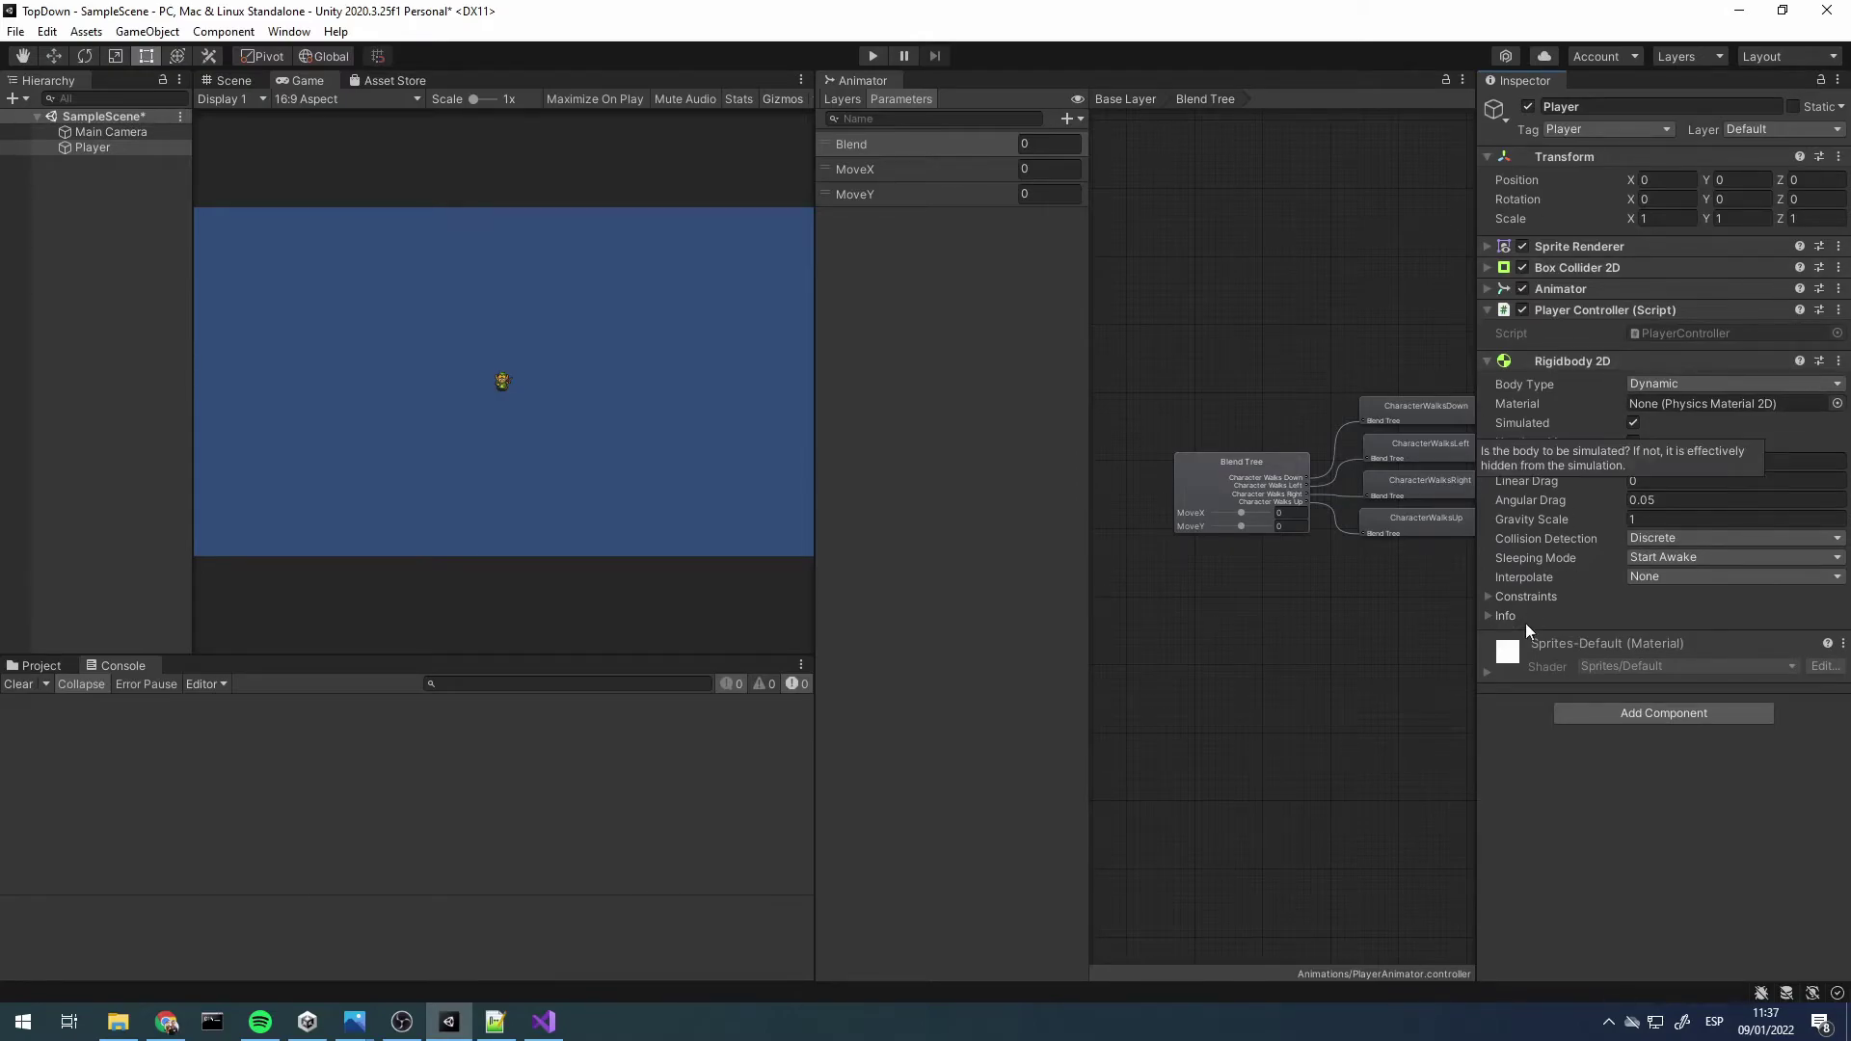
pyautogui.click(873, 56)
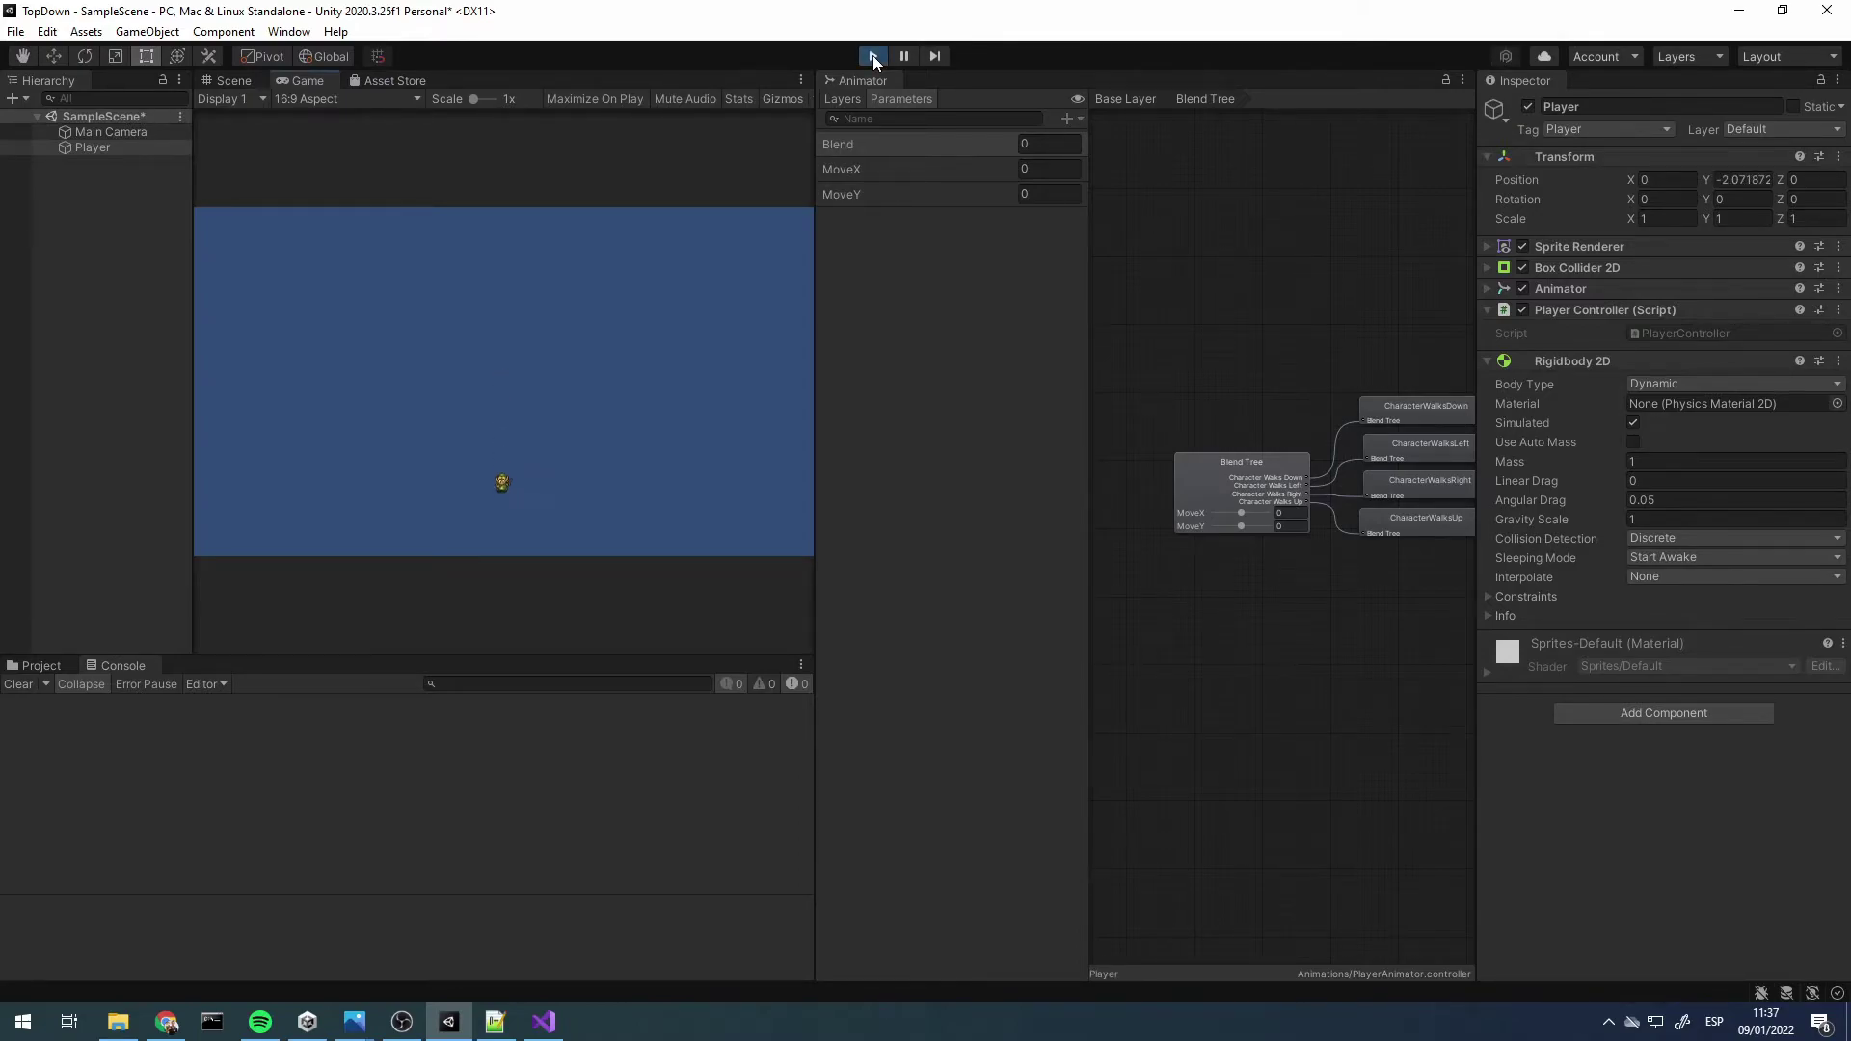
pyautogui.click(872, 55)
# Turn off Simulated on the Rigidbody 2D, re-test in Play mode, then open PlayerController in Visual Studio
pyautogui.click(1633, 424)
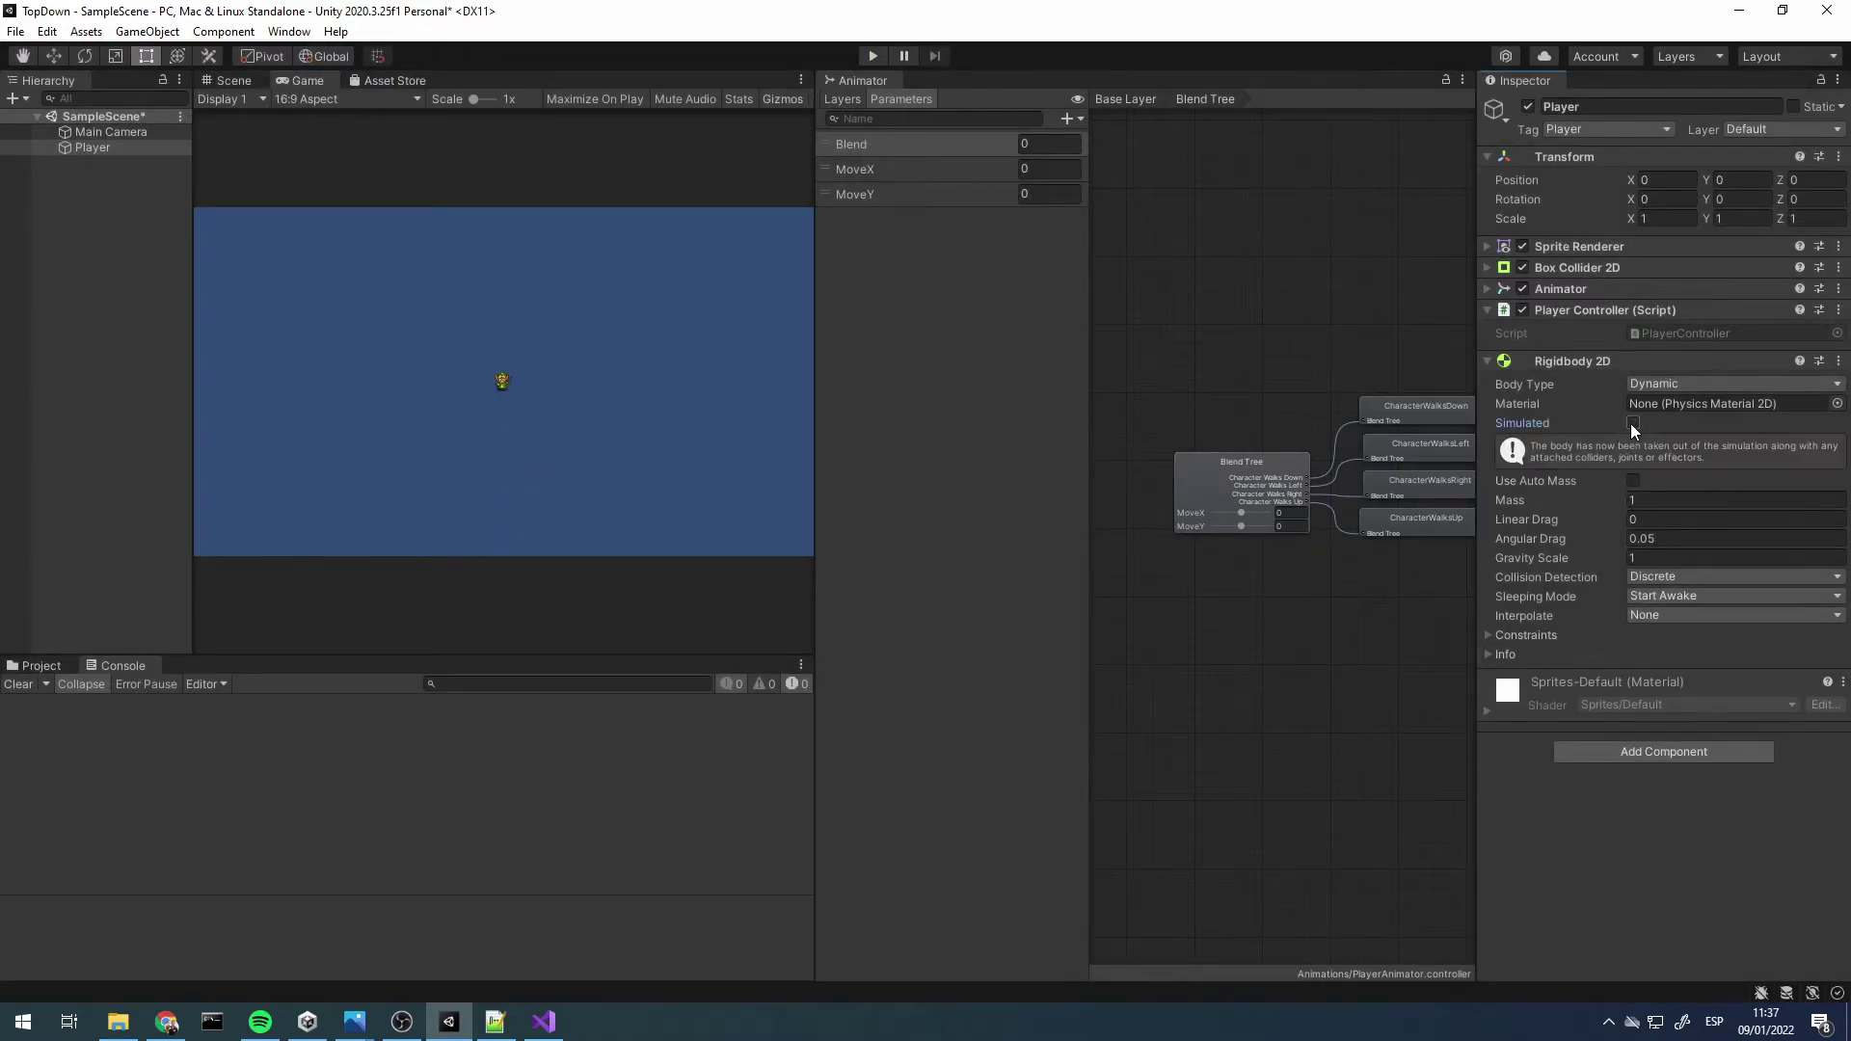
pyautogui.click(872, 56)
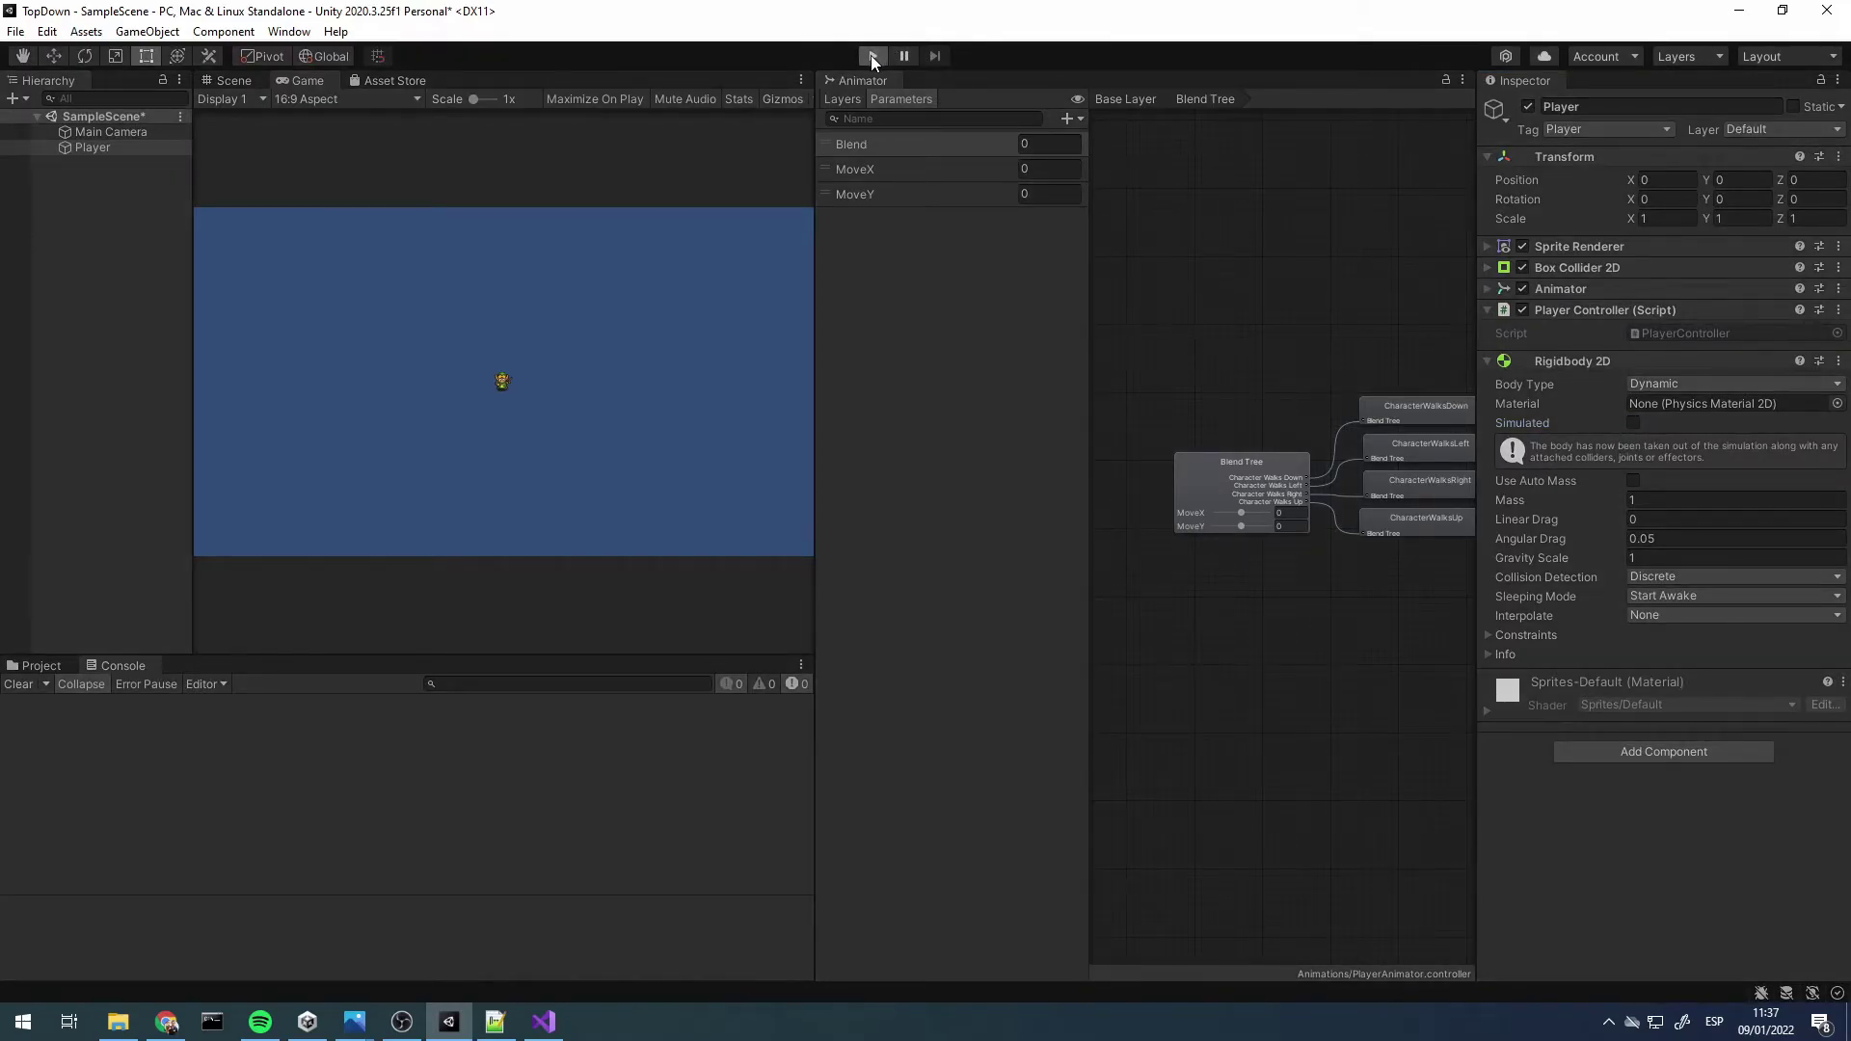
pyautogui.click(871, 55)
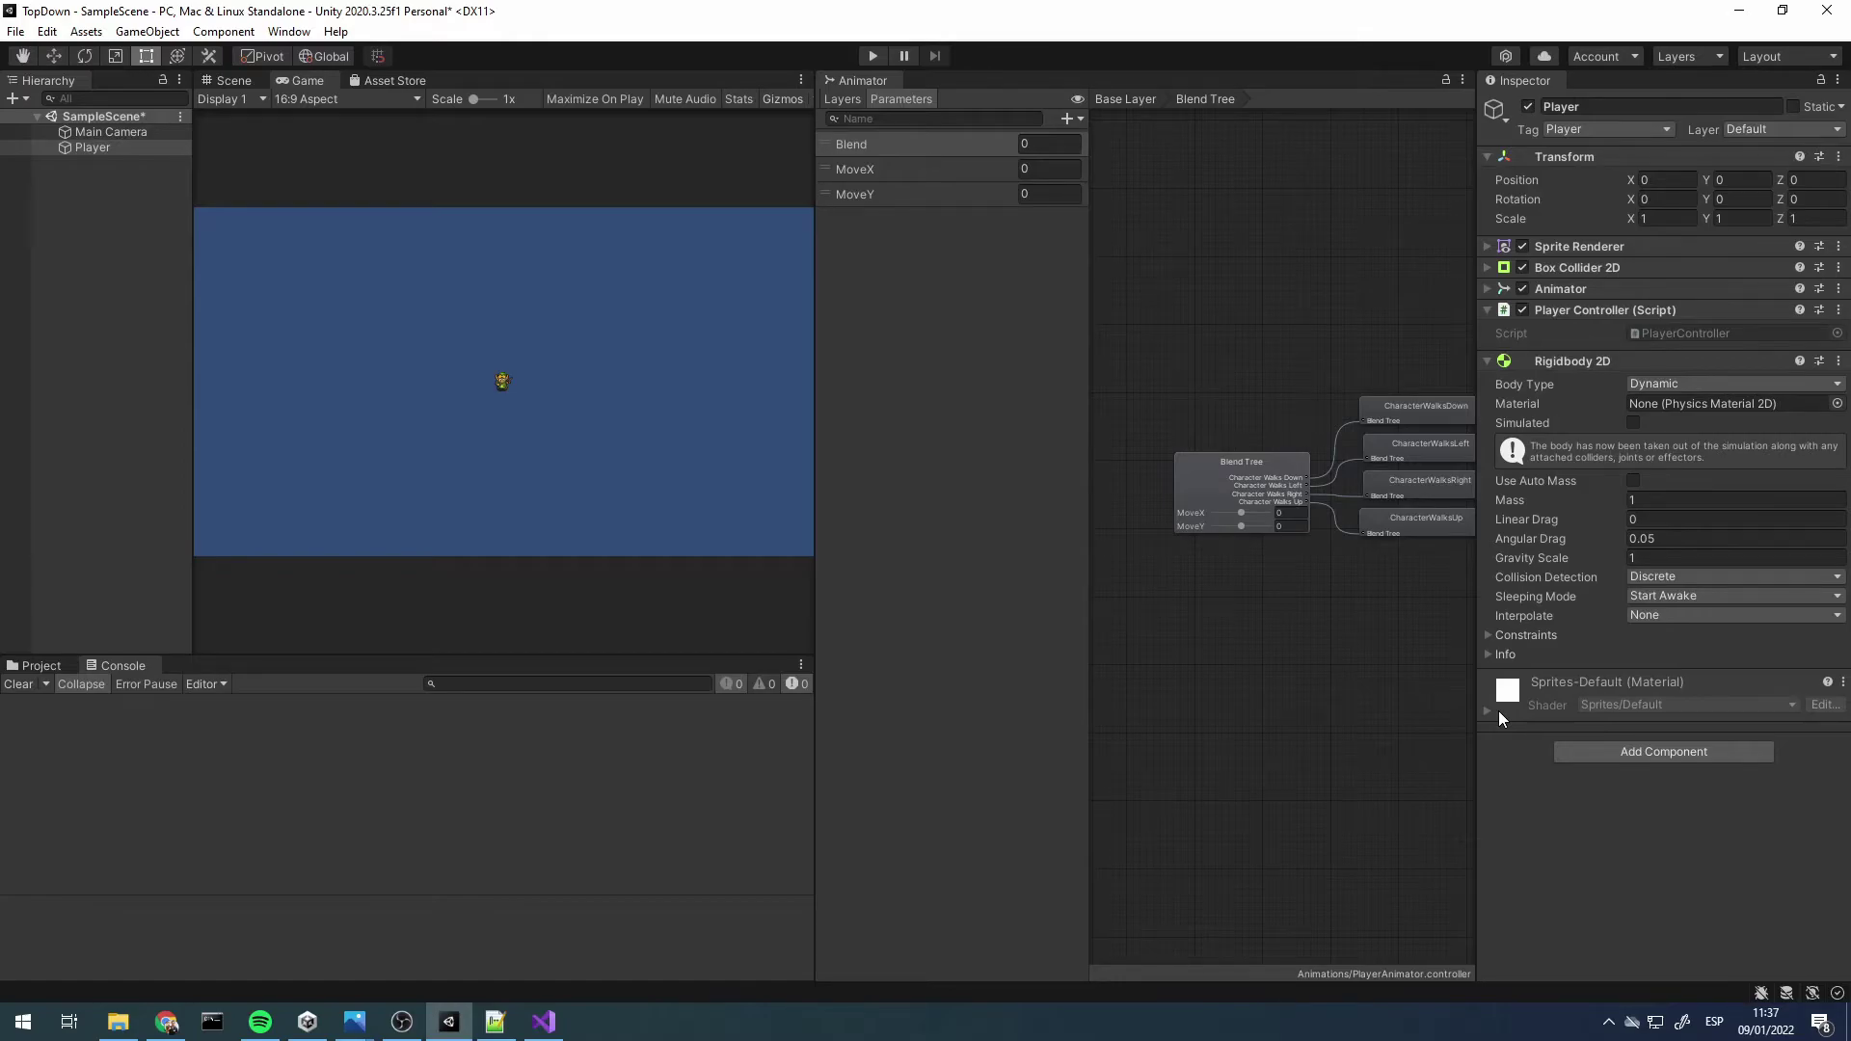
pyautogui.doubleClick(1670, 310)
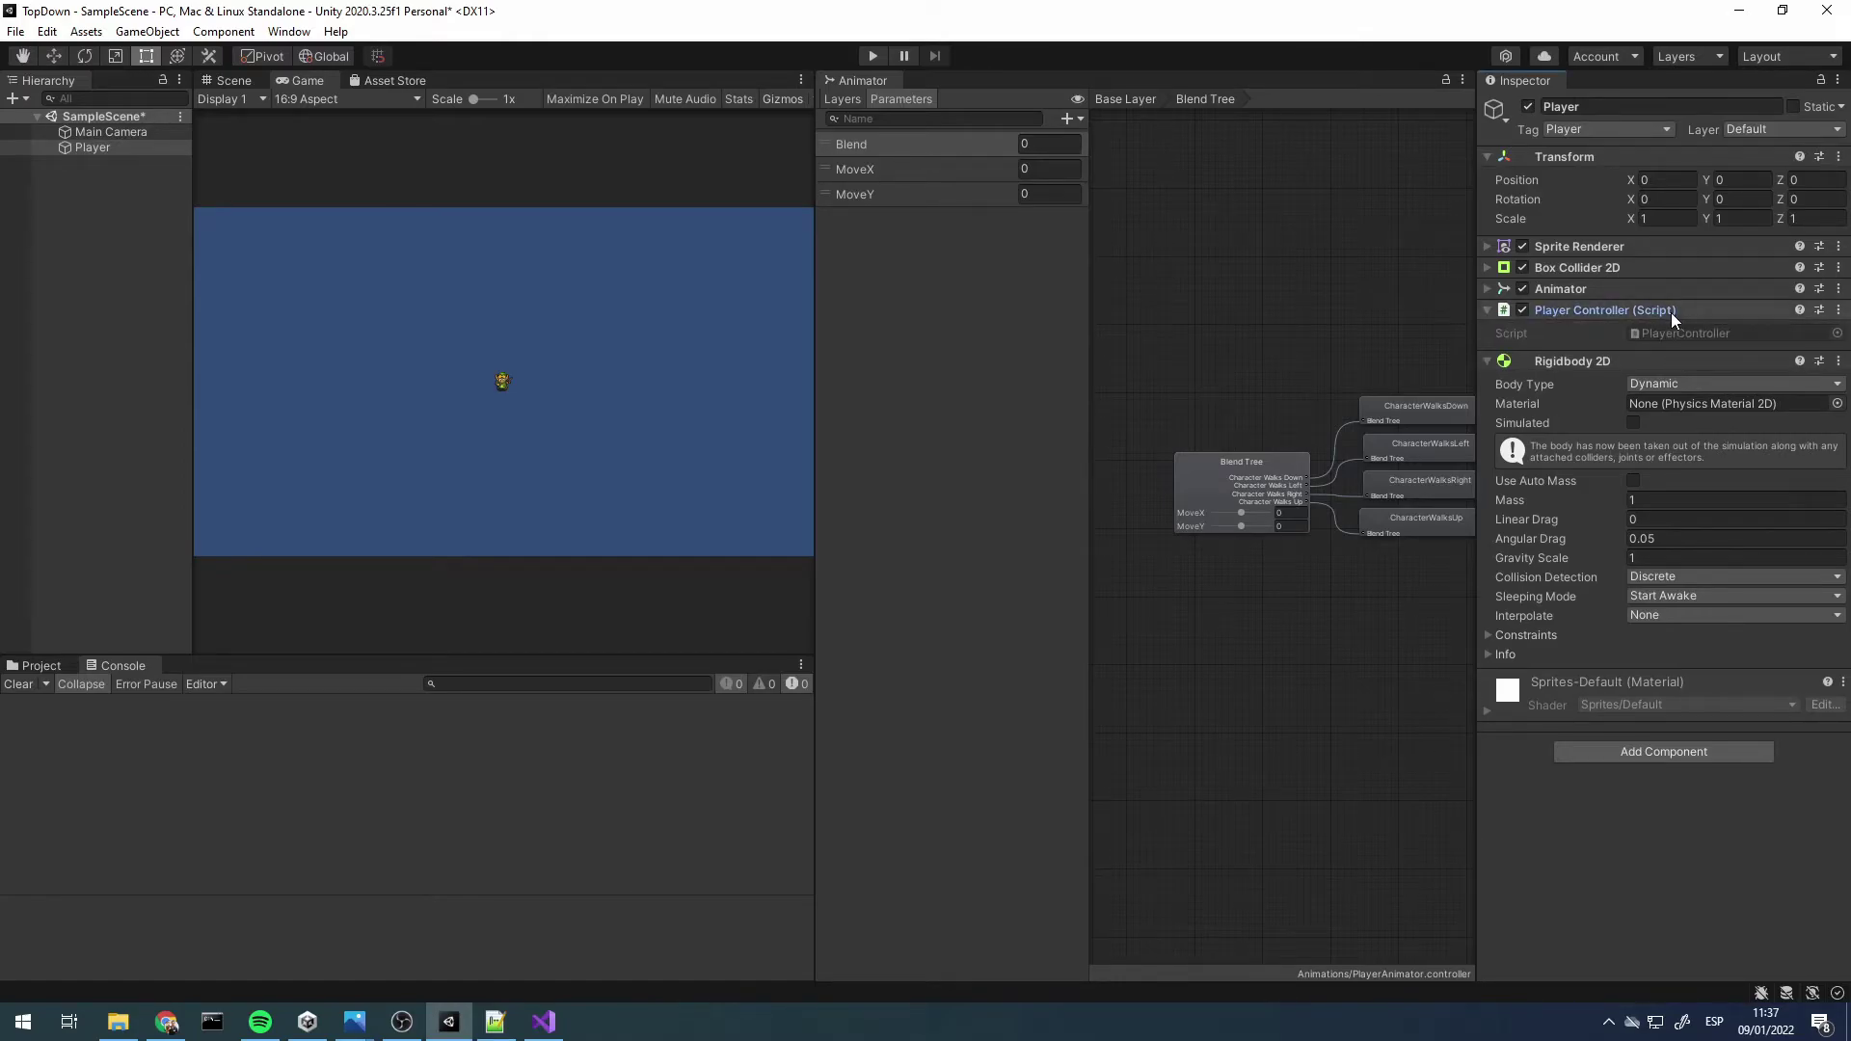
pyautogui.doubleClick(1680, 333)
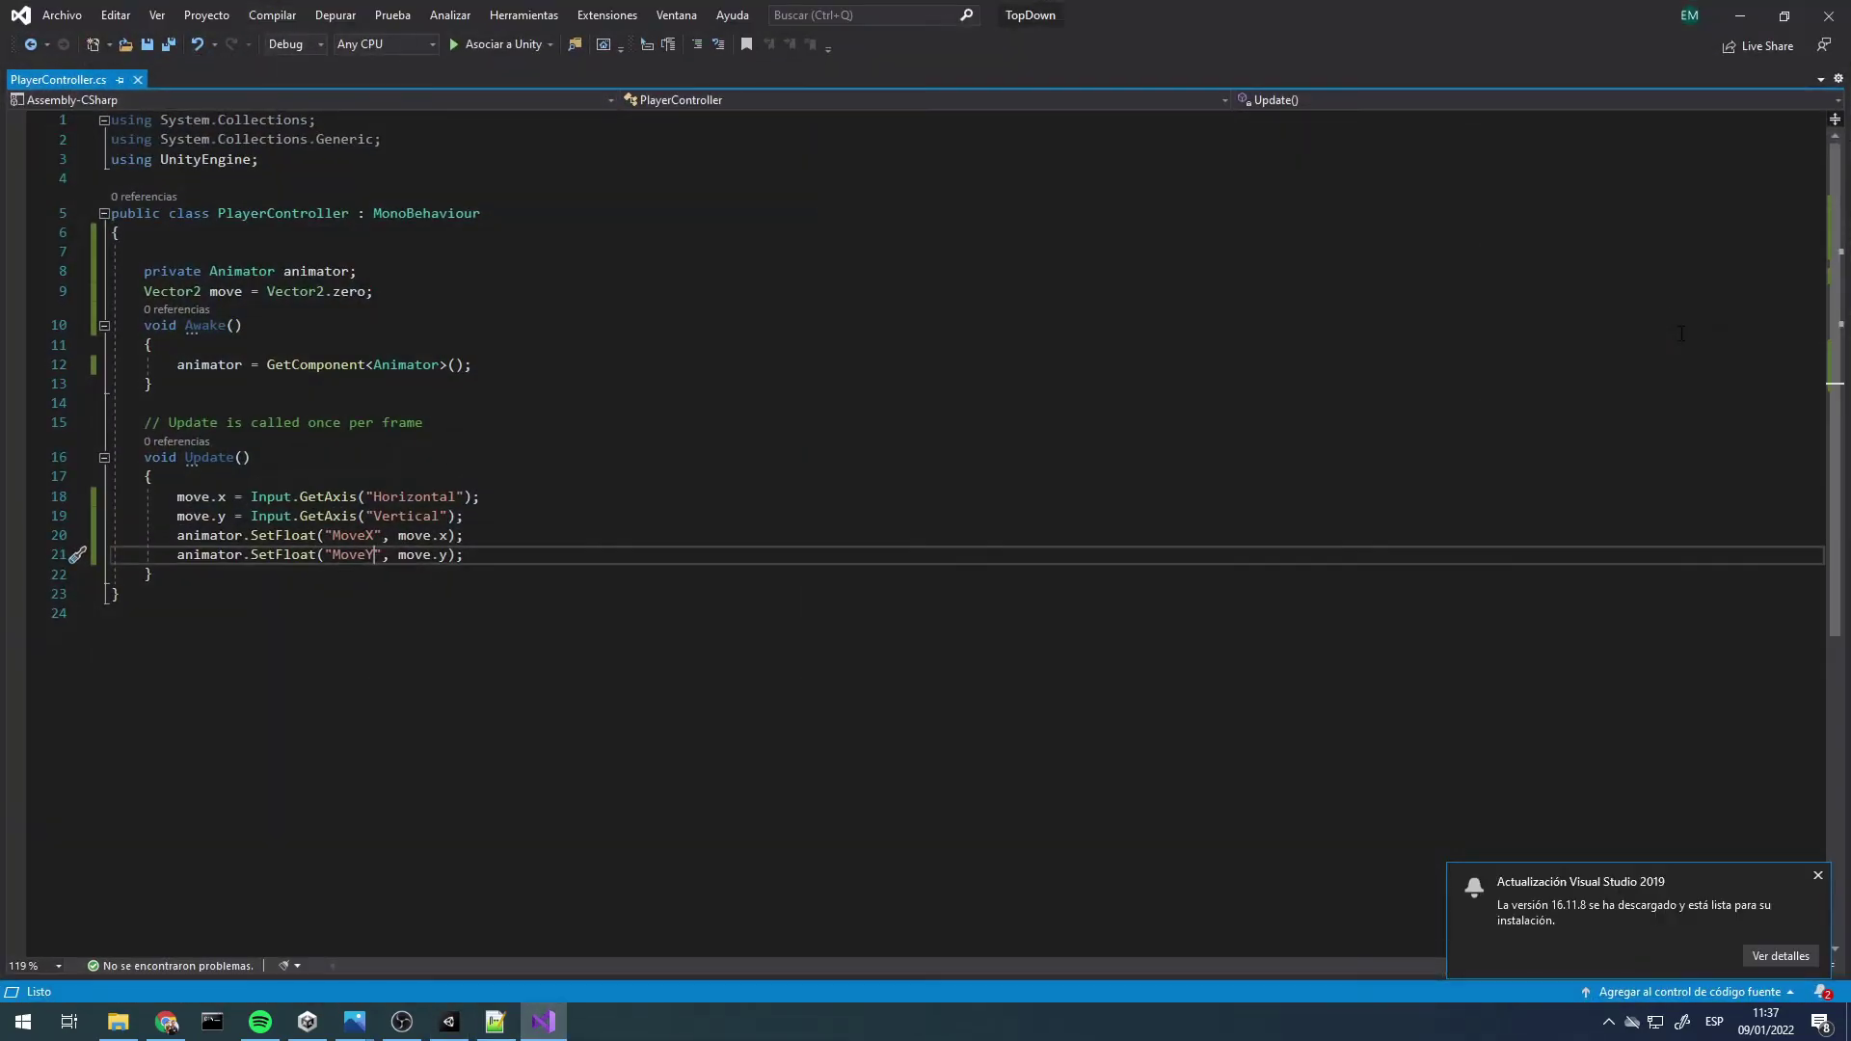
# Declare a private Rigidbody2D rb field below the animator field
pyautogui.click(411, 287)
pyautogui.click(419, 275)
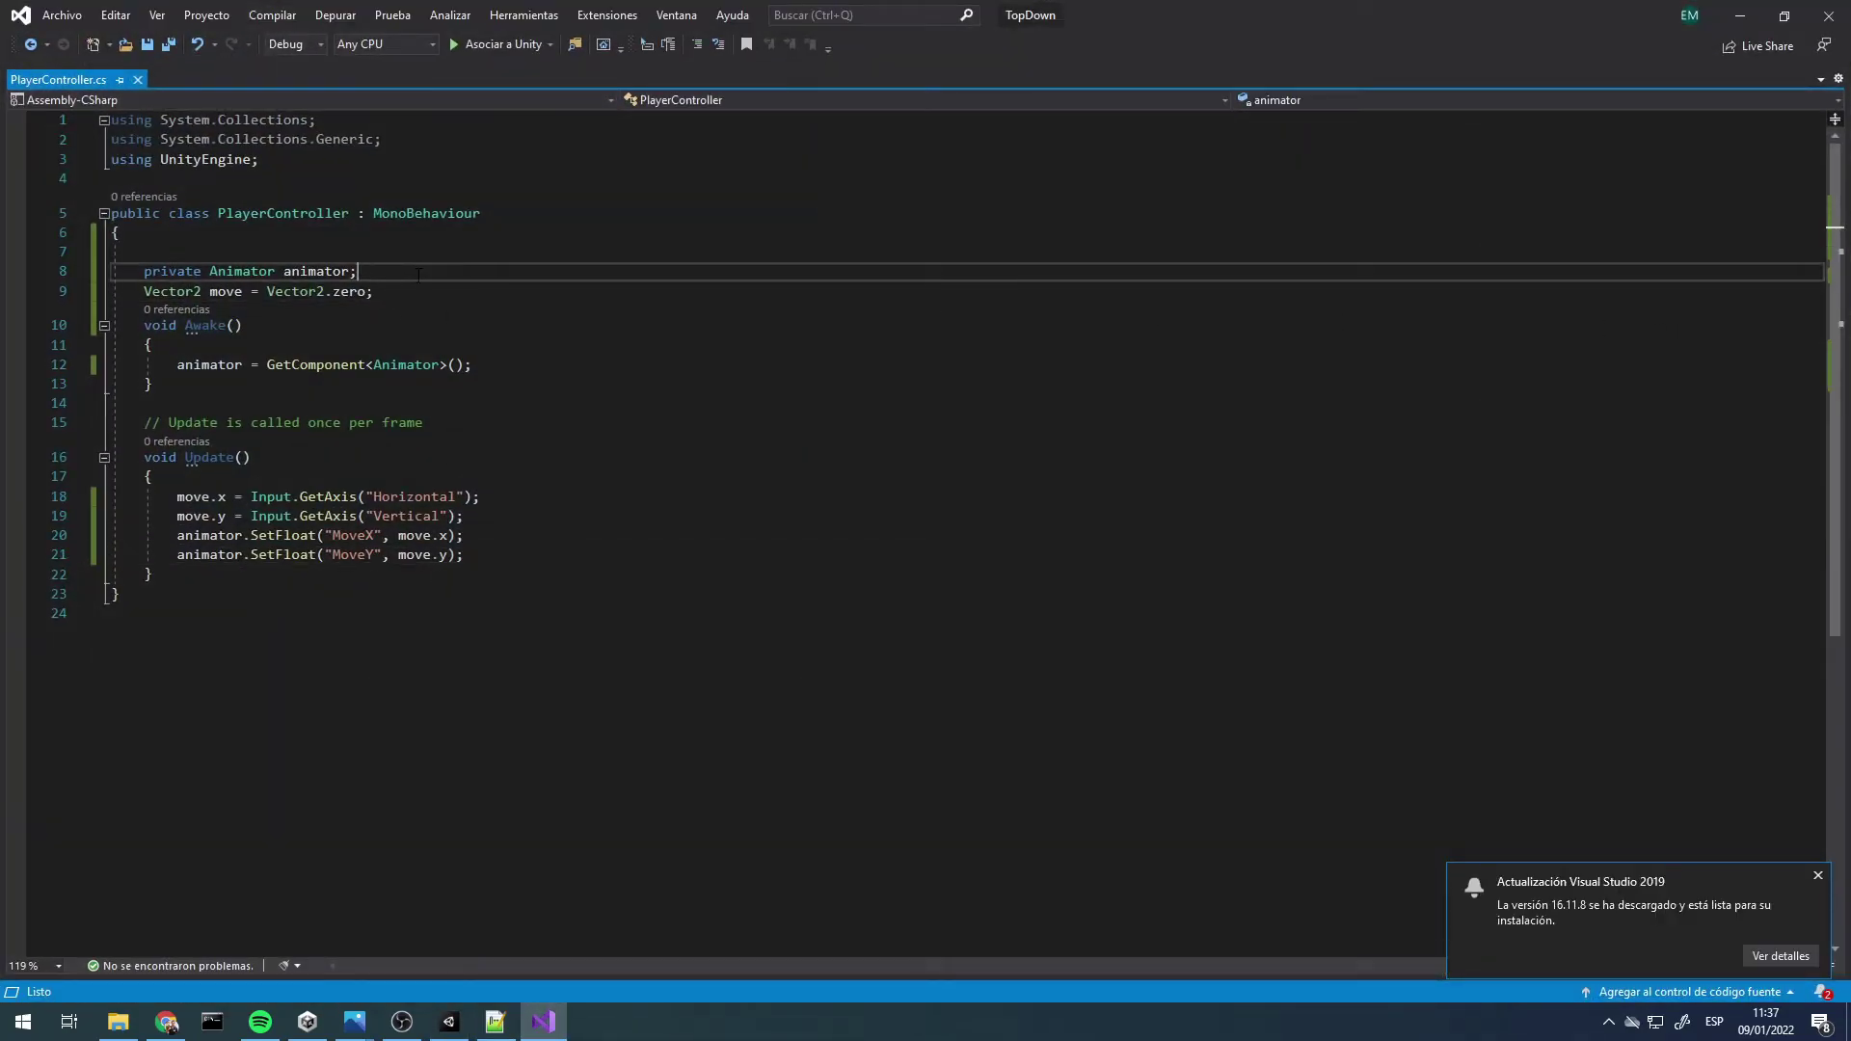
pyautogui.press('Return')
pyautogui.write('po')
pyautogui.press('BackSpace')
pyautogui.write('rivate ')
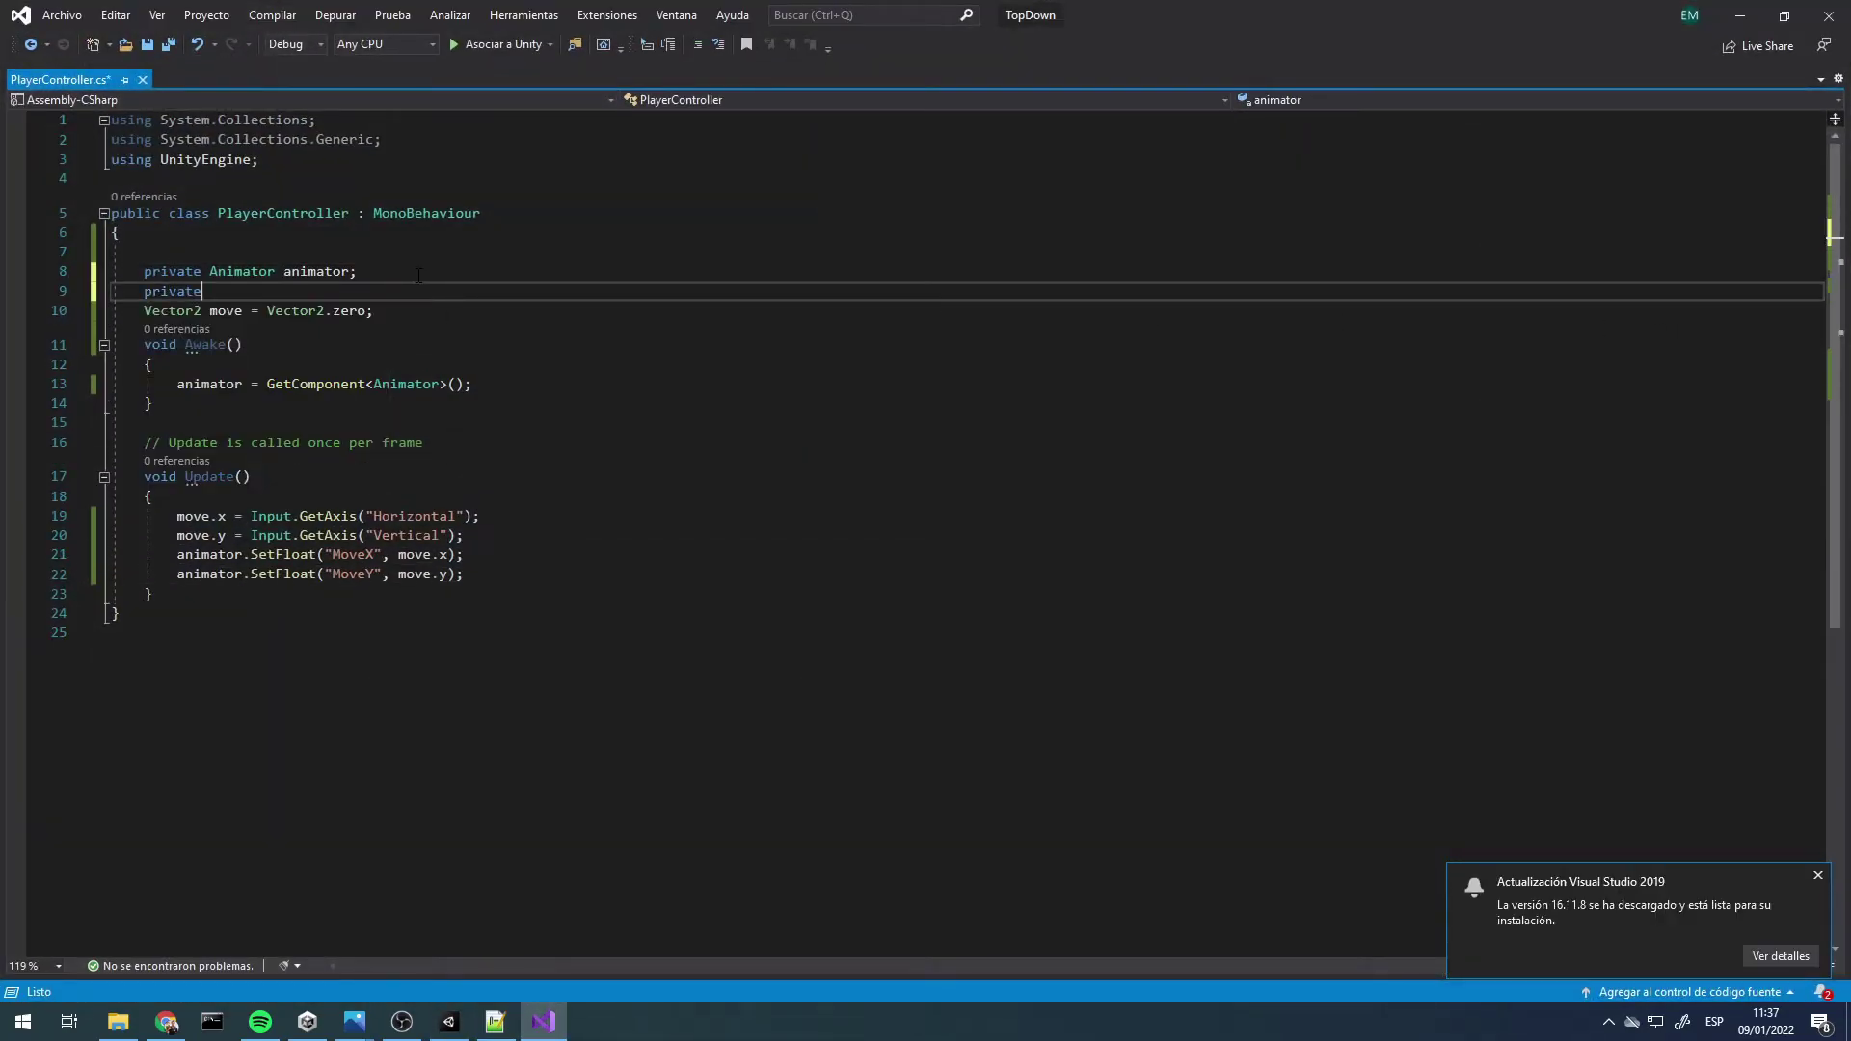
pyautogui.write('Rigi')
pyautogui.press('Tab')
pyautogui.write('2D')
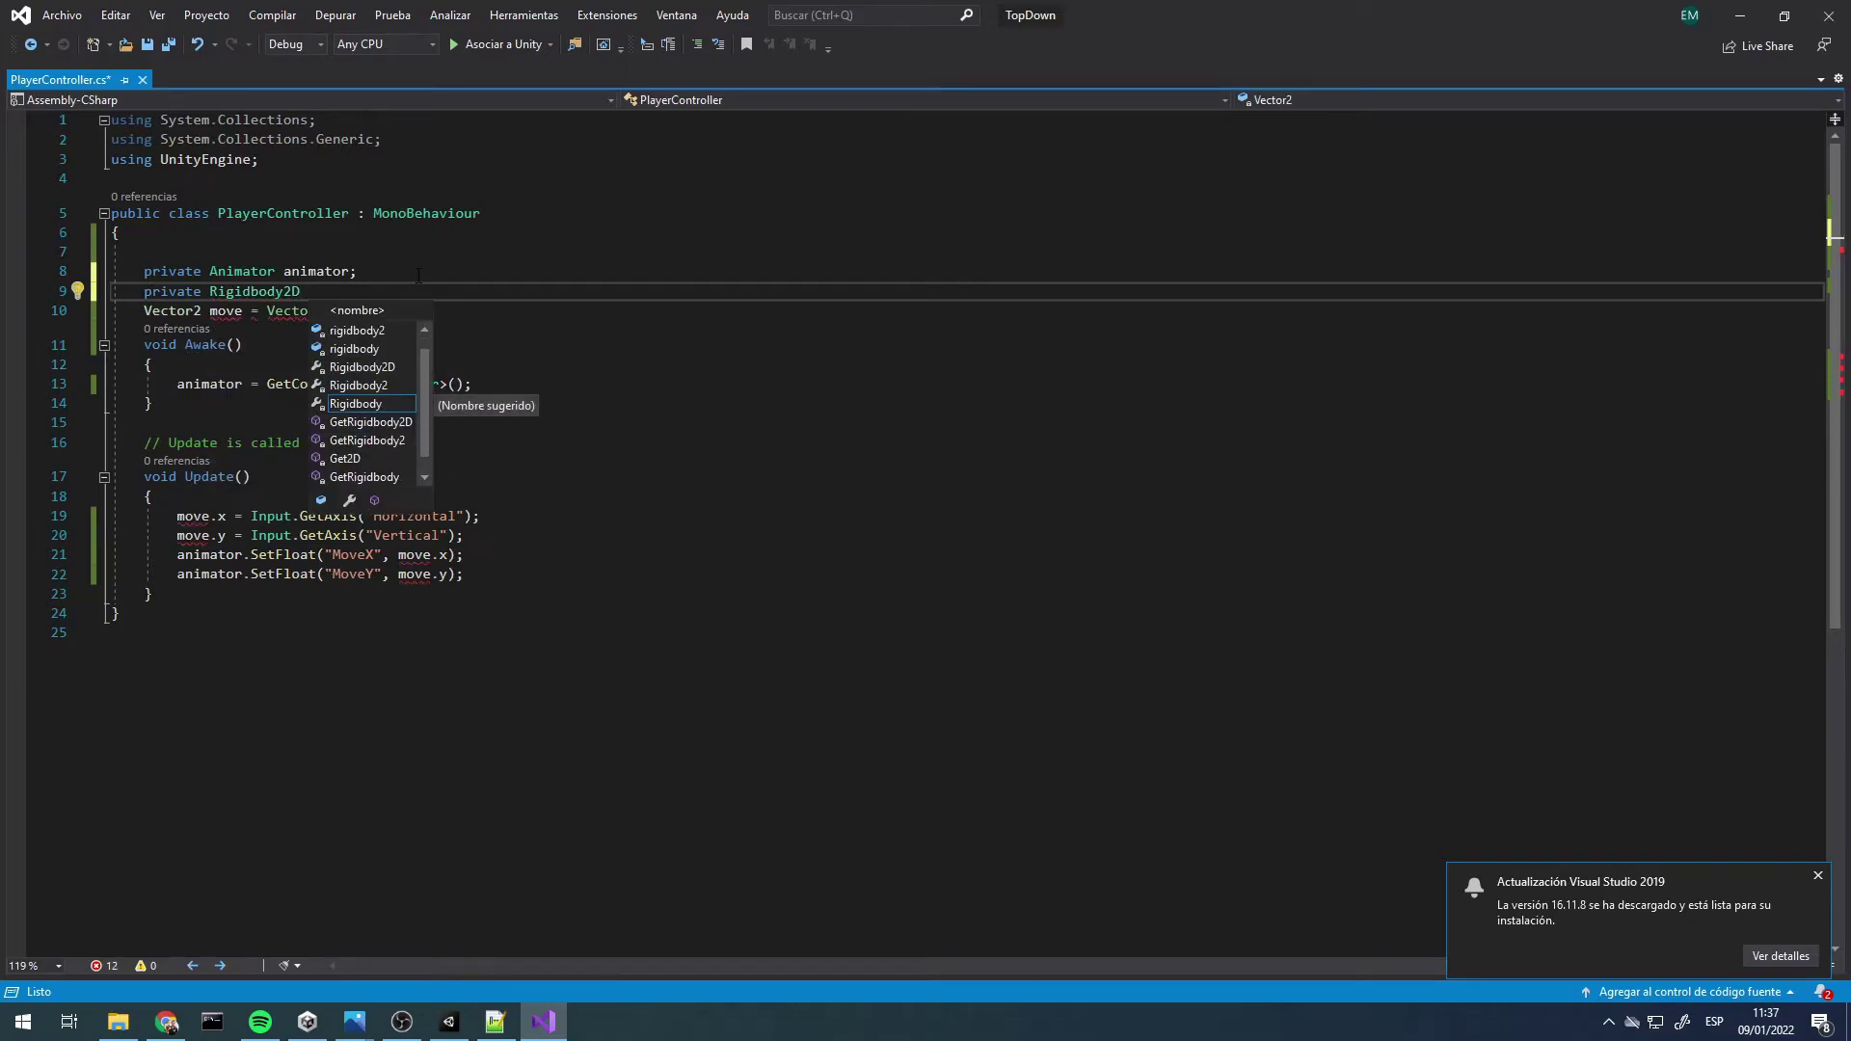
pyautogui.write(' r')
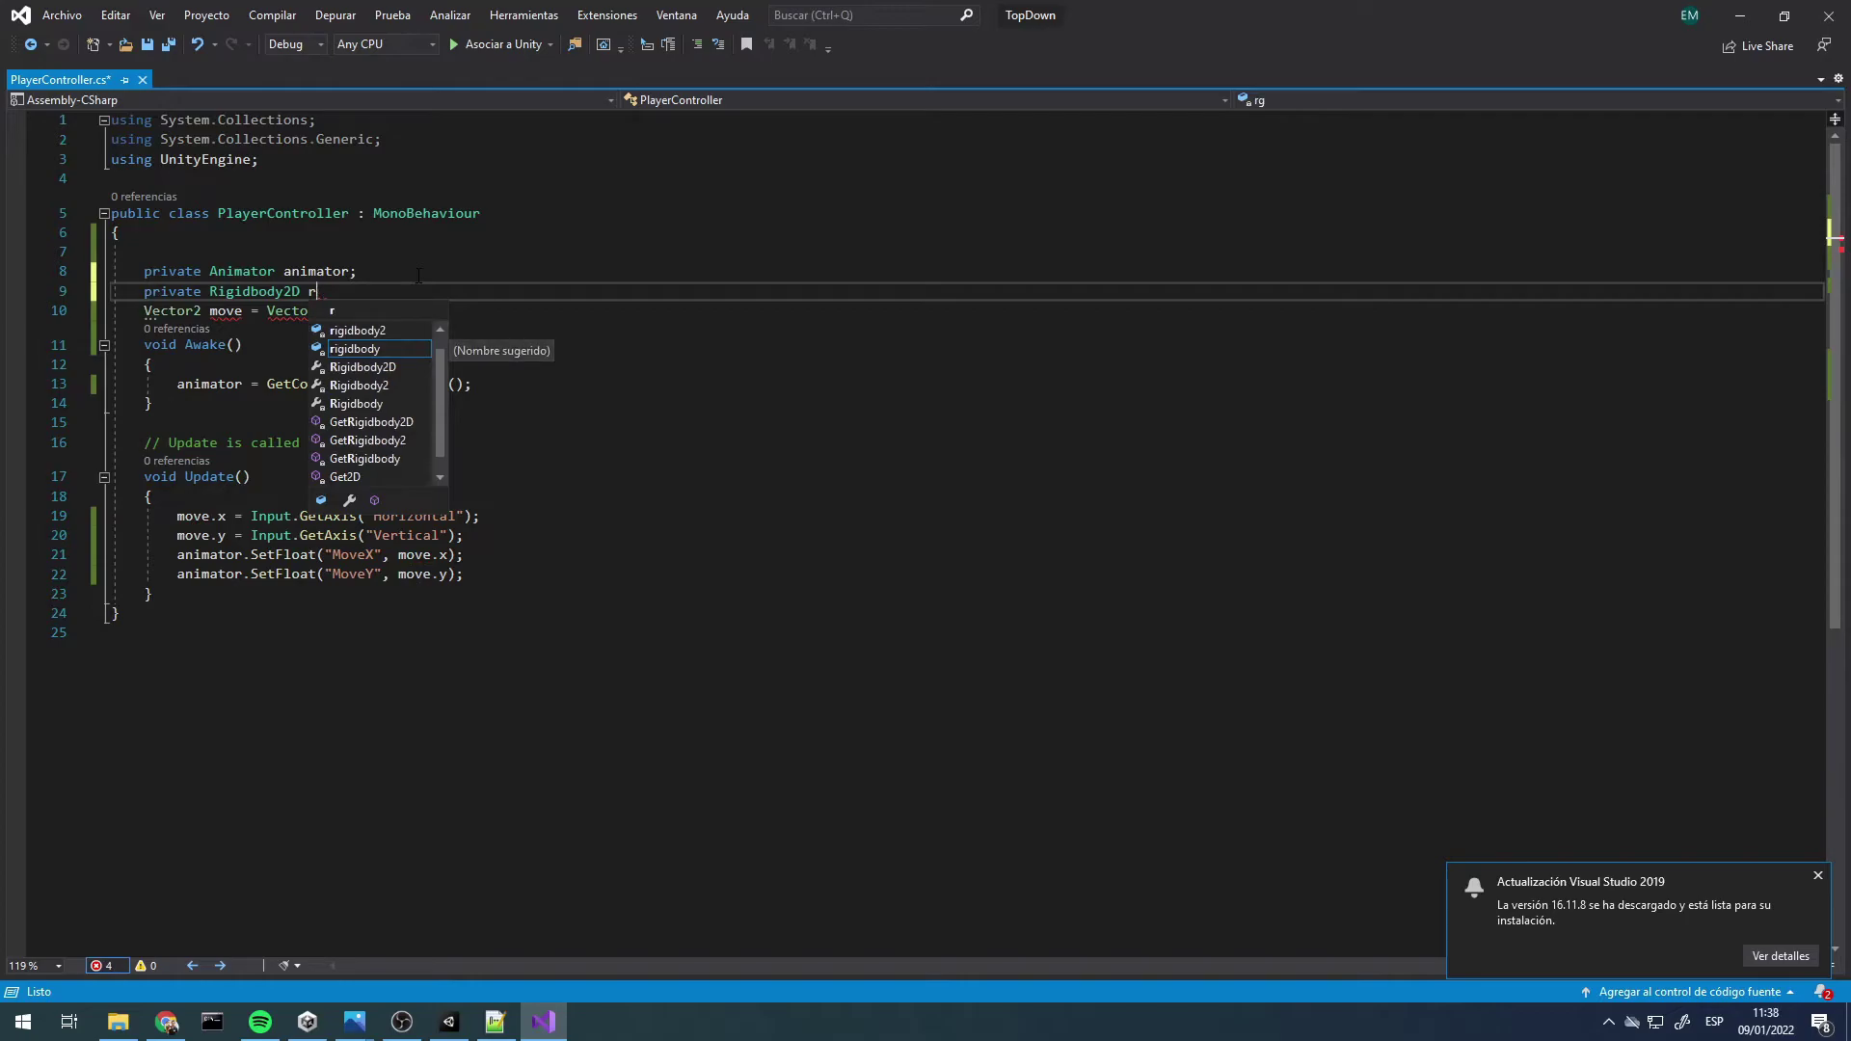
pyautogui.write('b;')
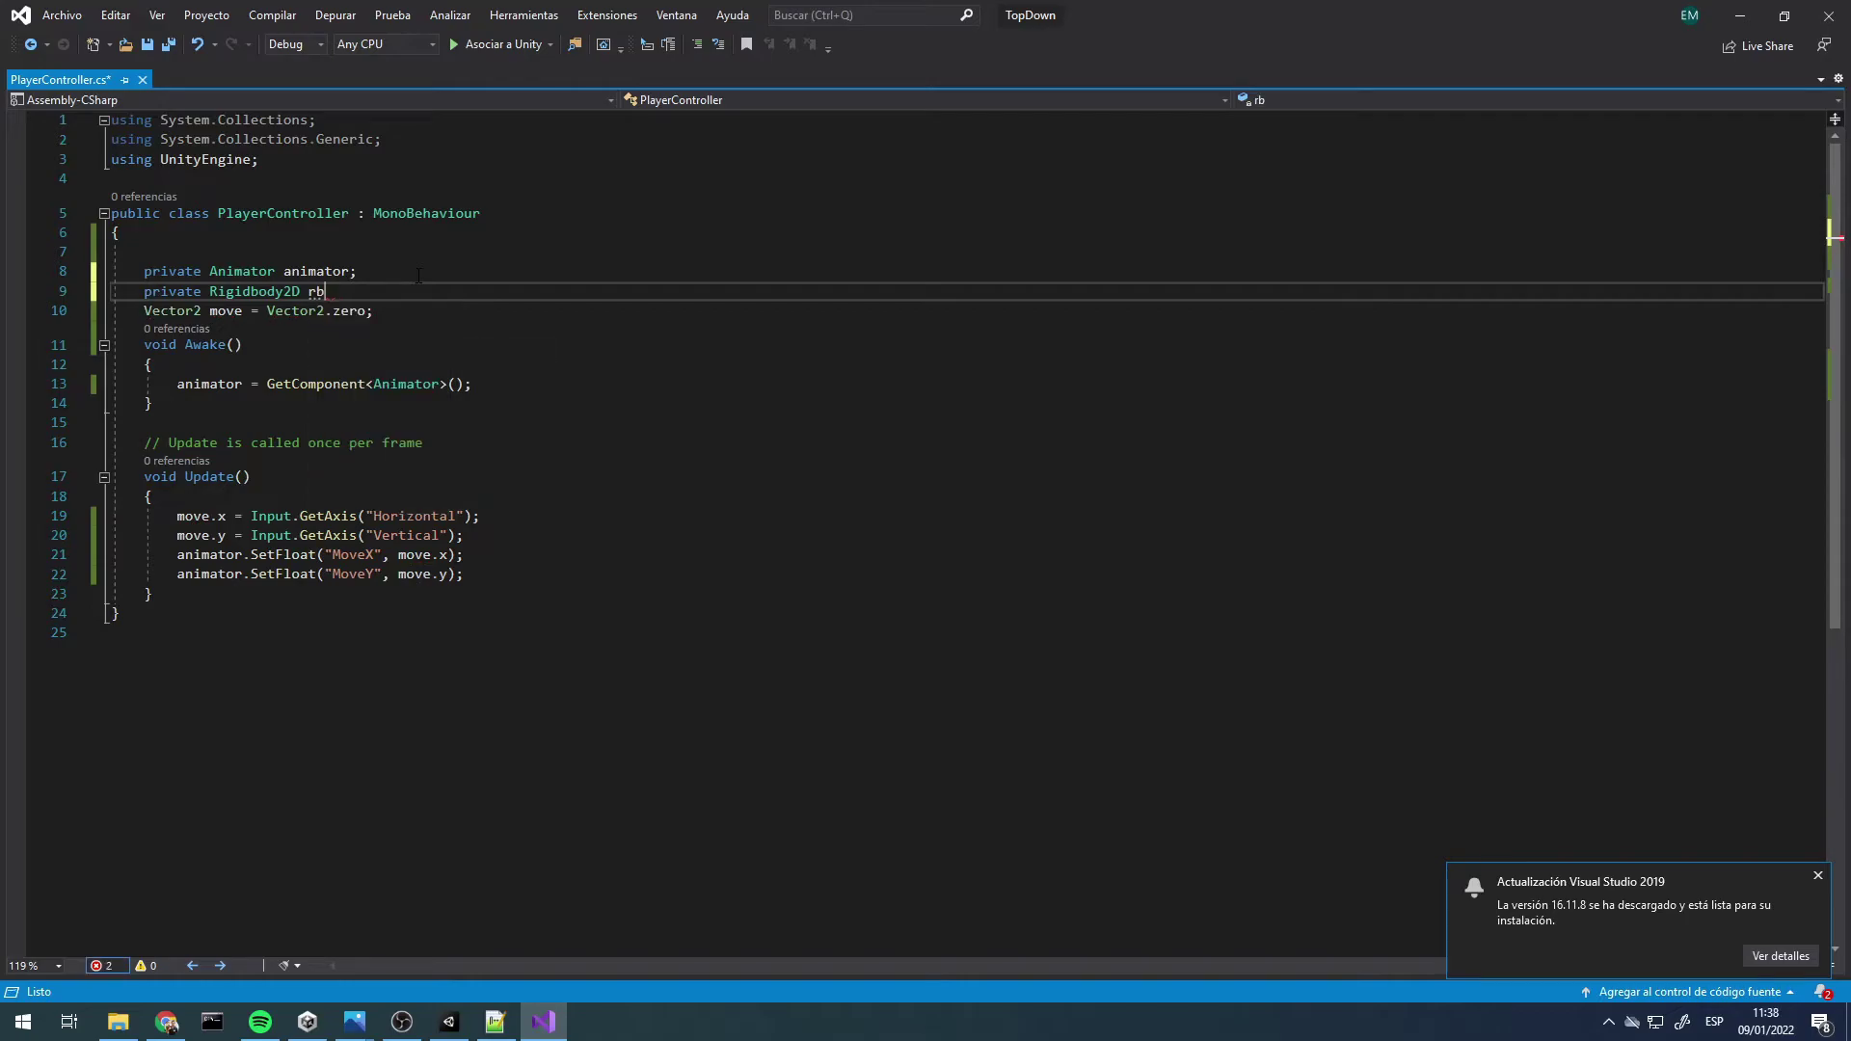
# In Awake, add rb = GetComponent<Rigidbody2D>(); on a new line
pyautogui.press('Down')
pyautogui.press('Down')
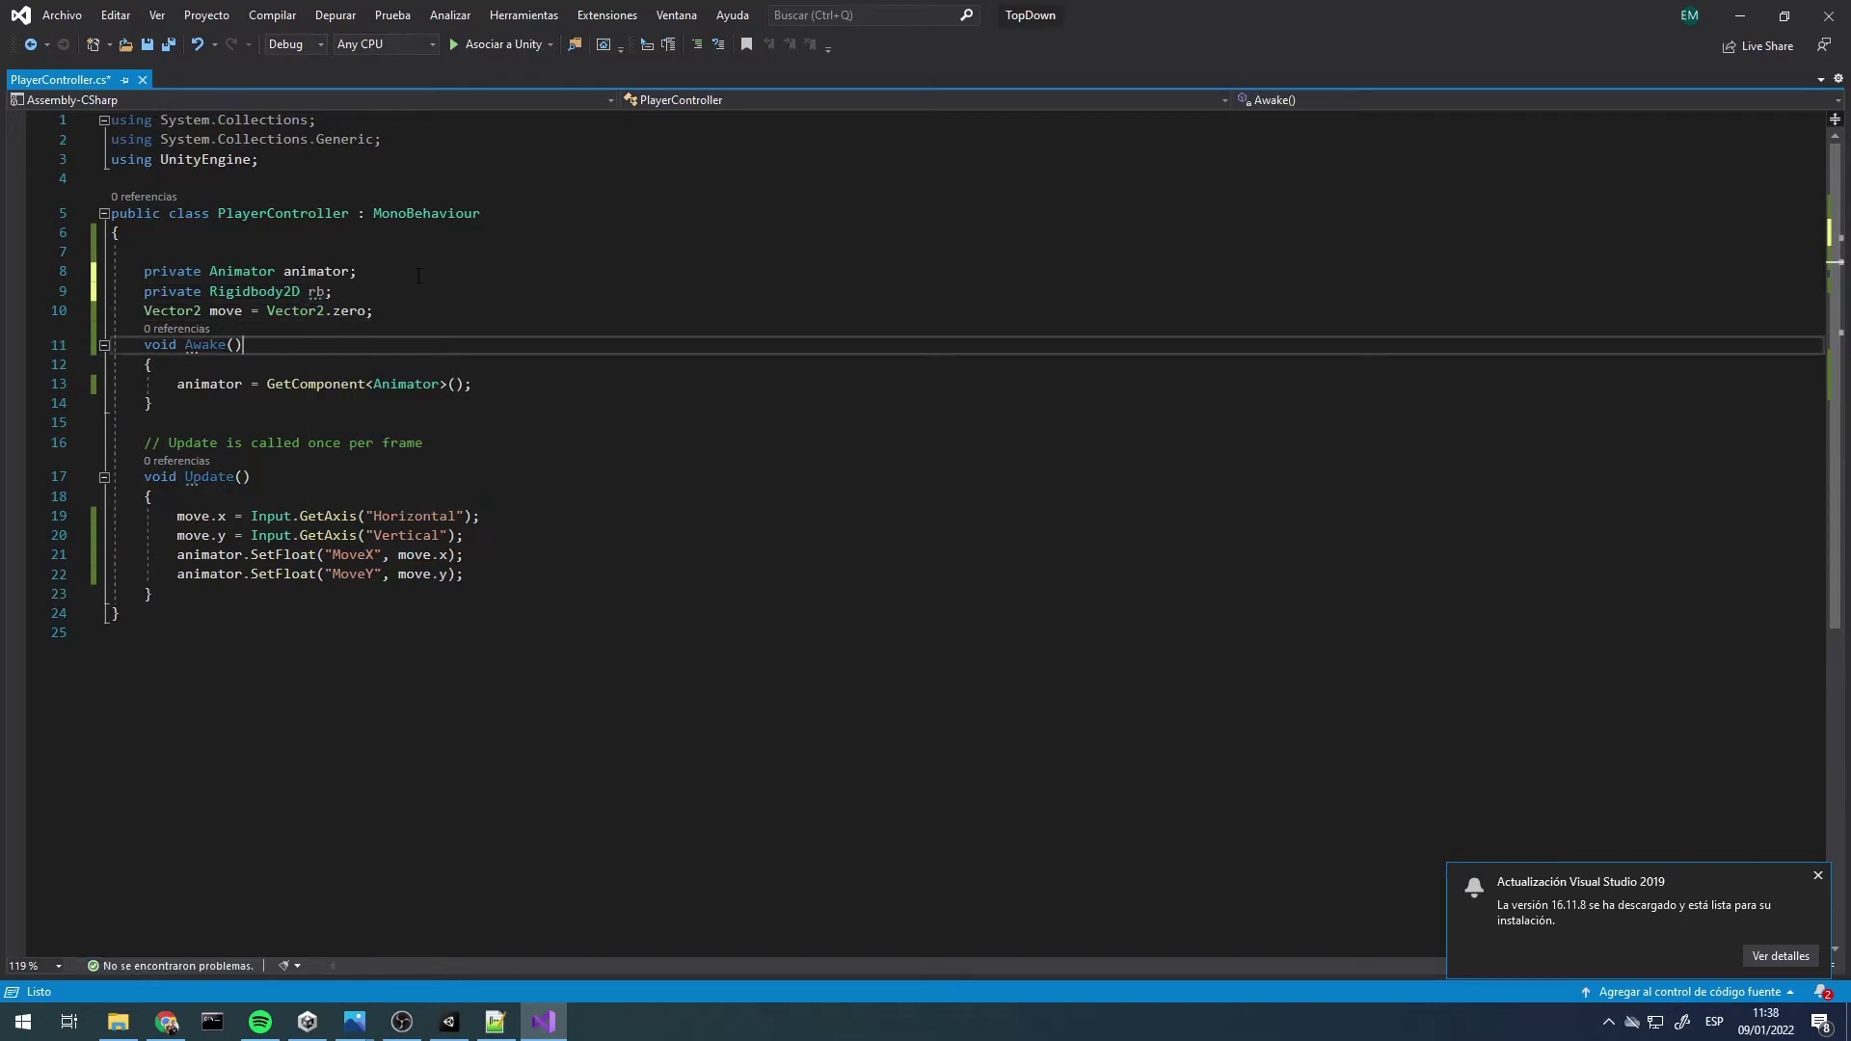
pyautogui.press('Down')
pyautogui.press('Down')
pyautogui.press('End')
pyautogui.press('Return')
pyautogui.write('rb = G')
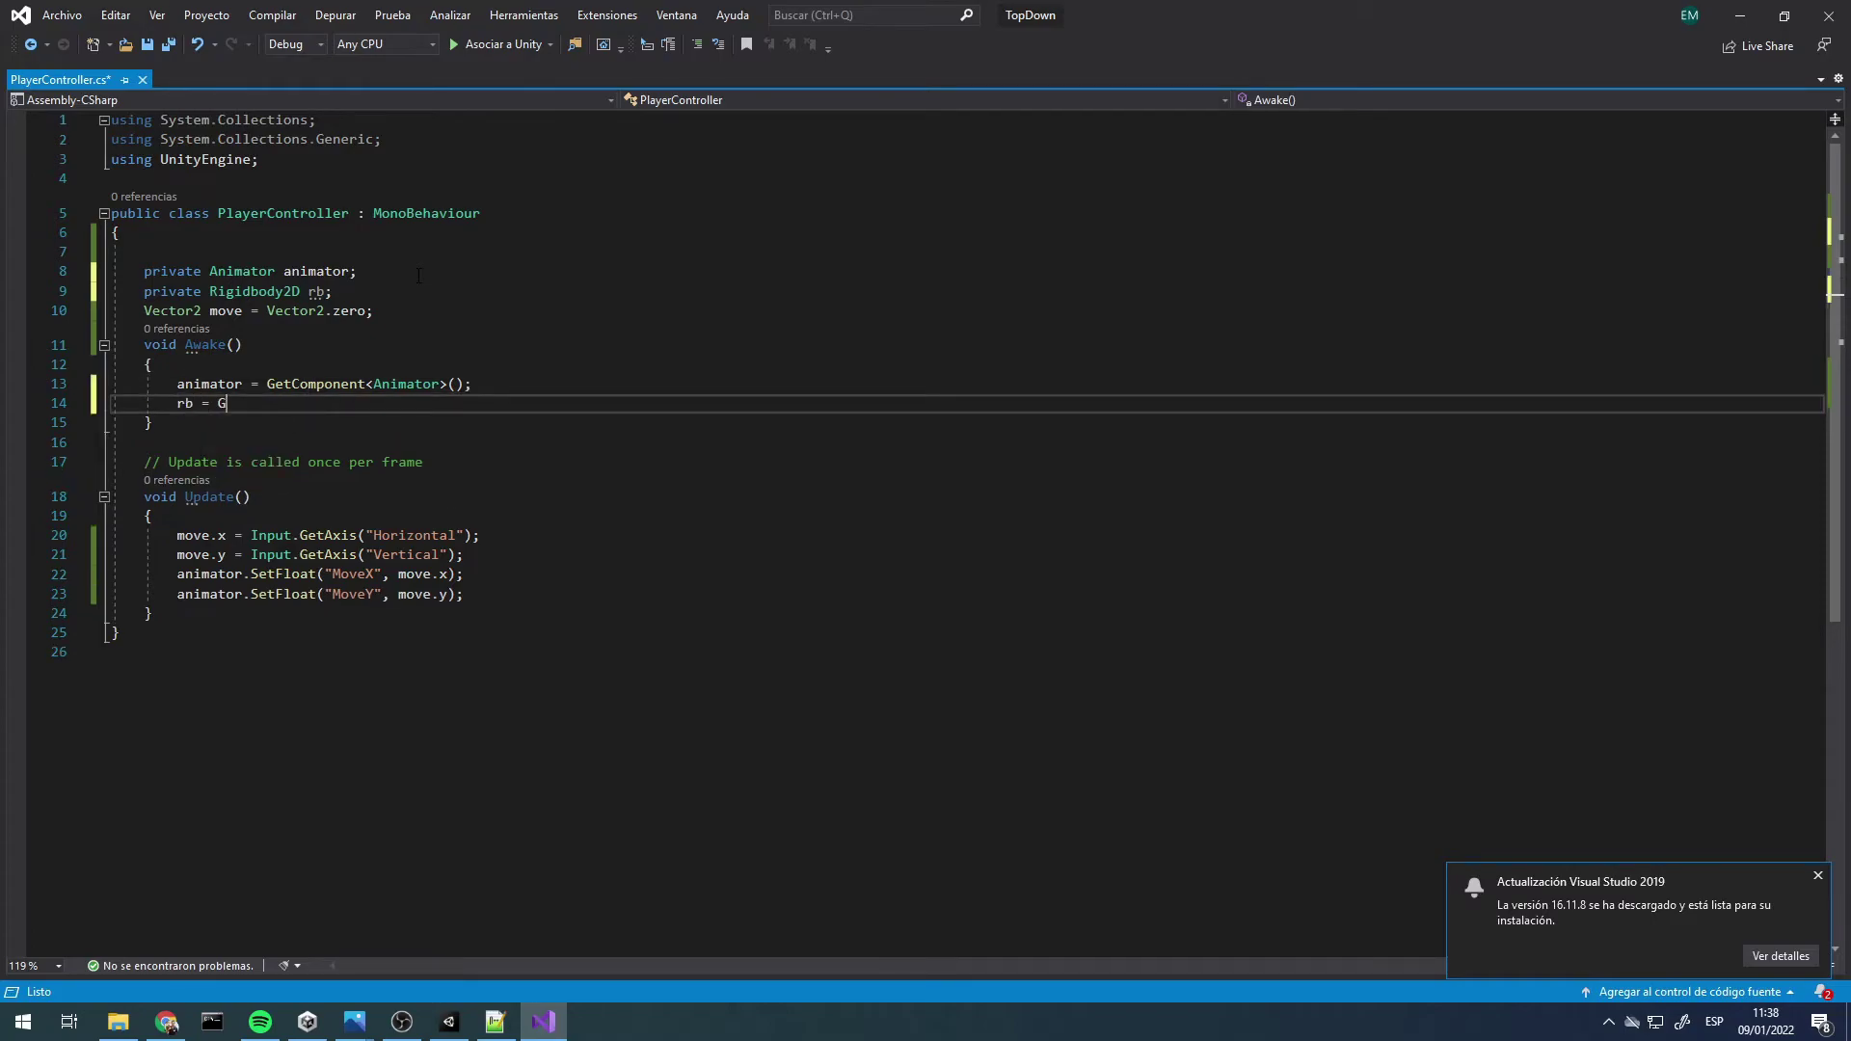
pyautogui.write('ert')
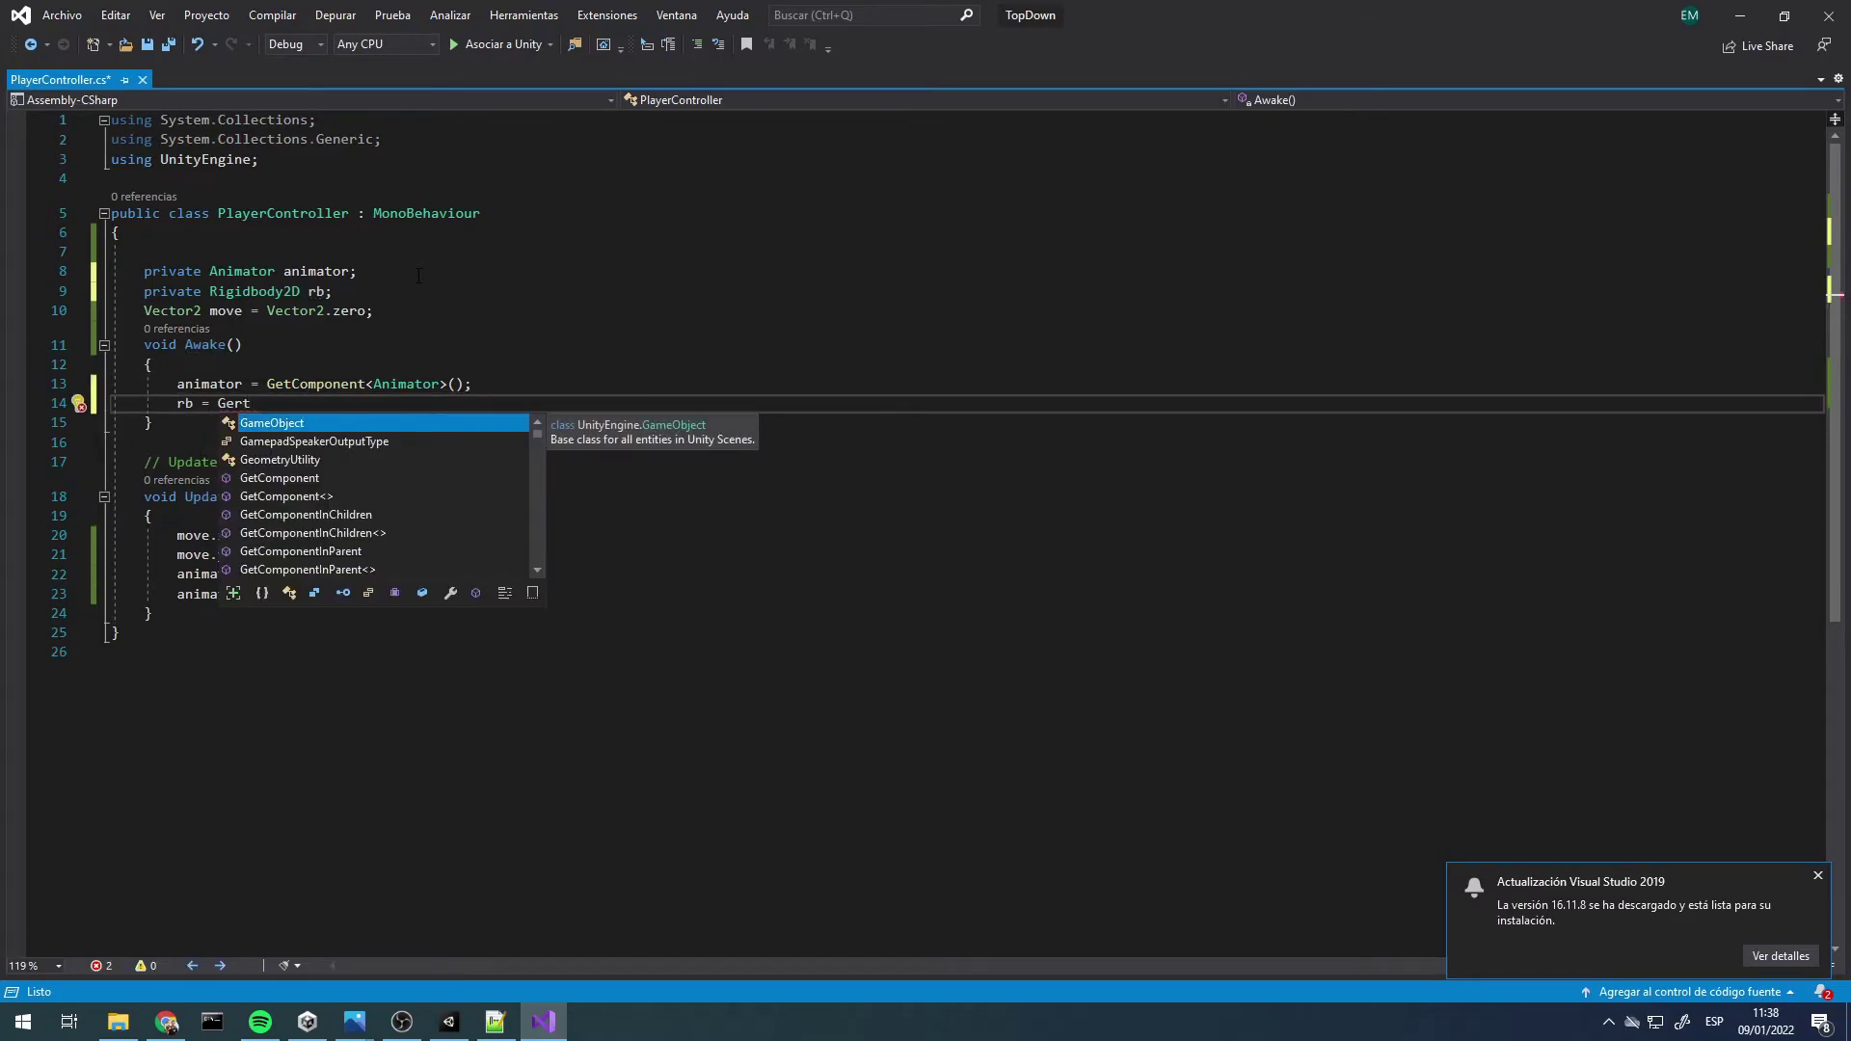
pyautogui.press('Escape')
pyautogui.press('BackSpace')
pyautogui.press('BackSpace')
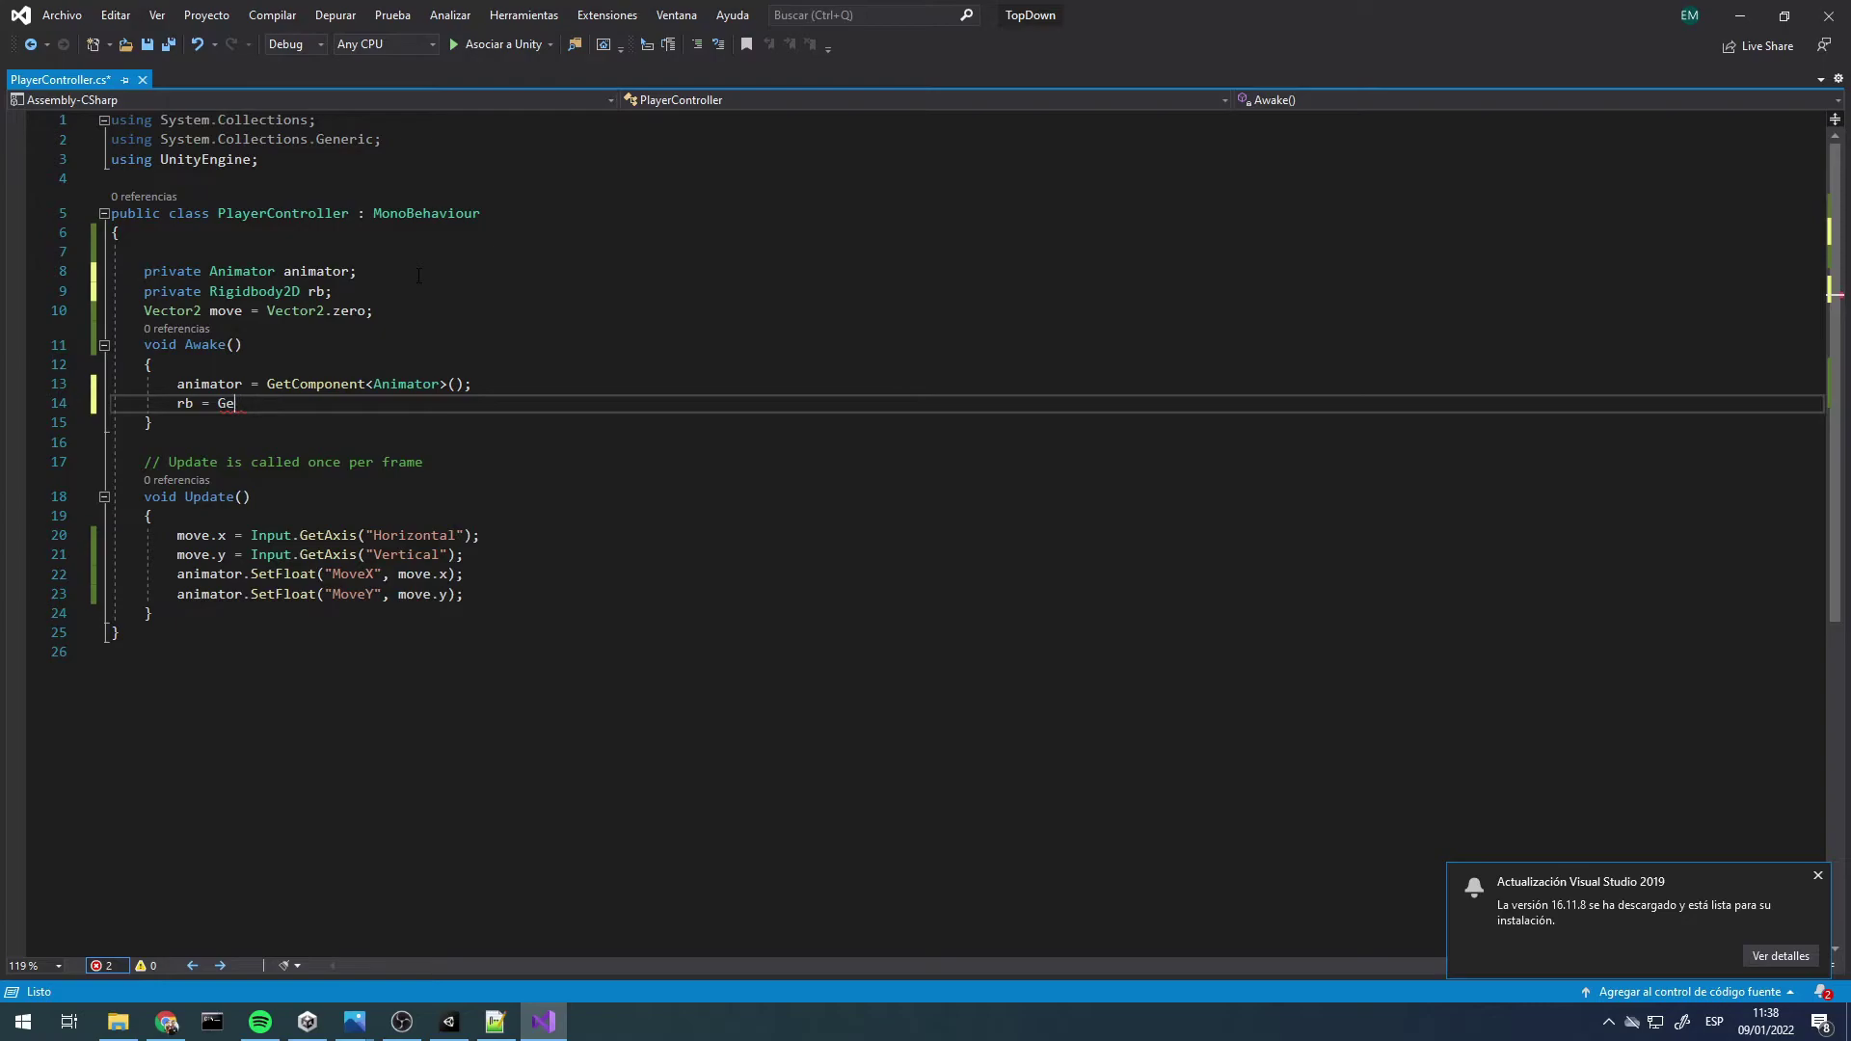
pyautogui.write('tCo')
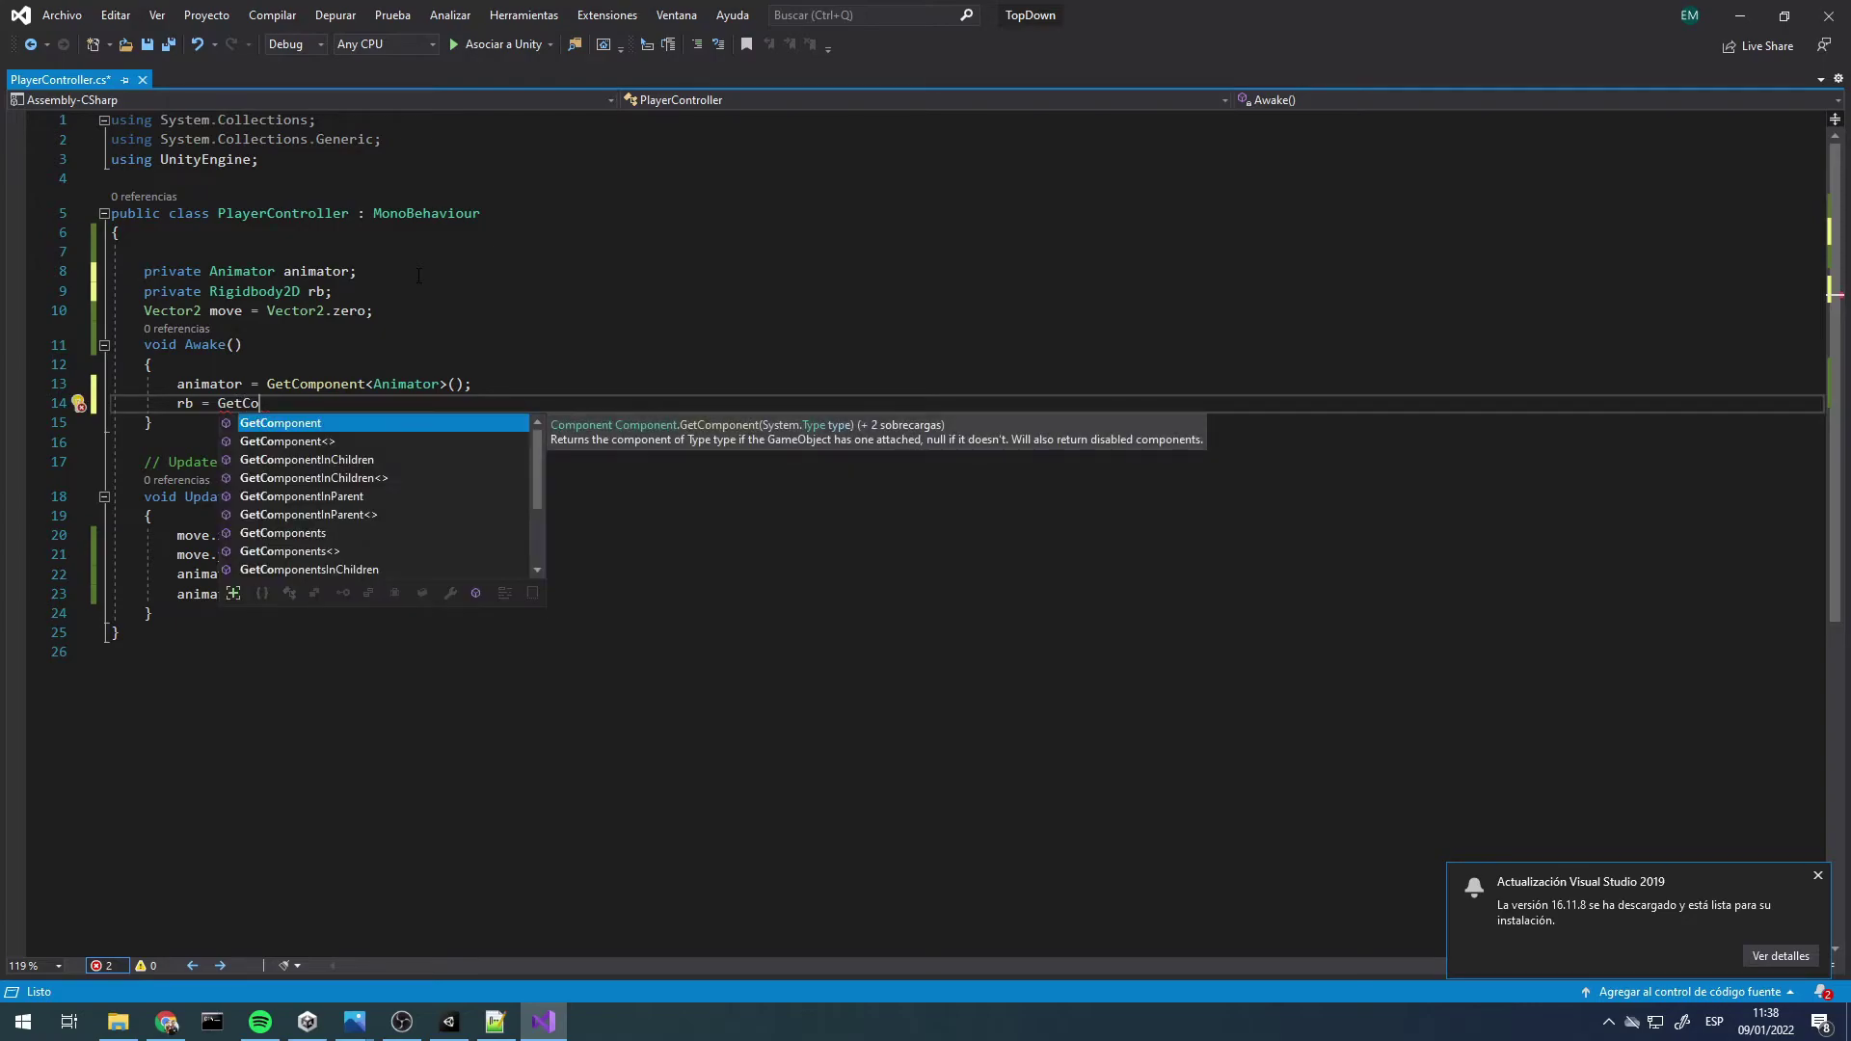
pyautogui.press('Tab')
pyautogui.write('<Rig')
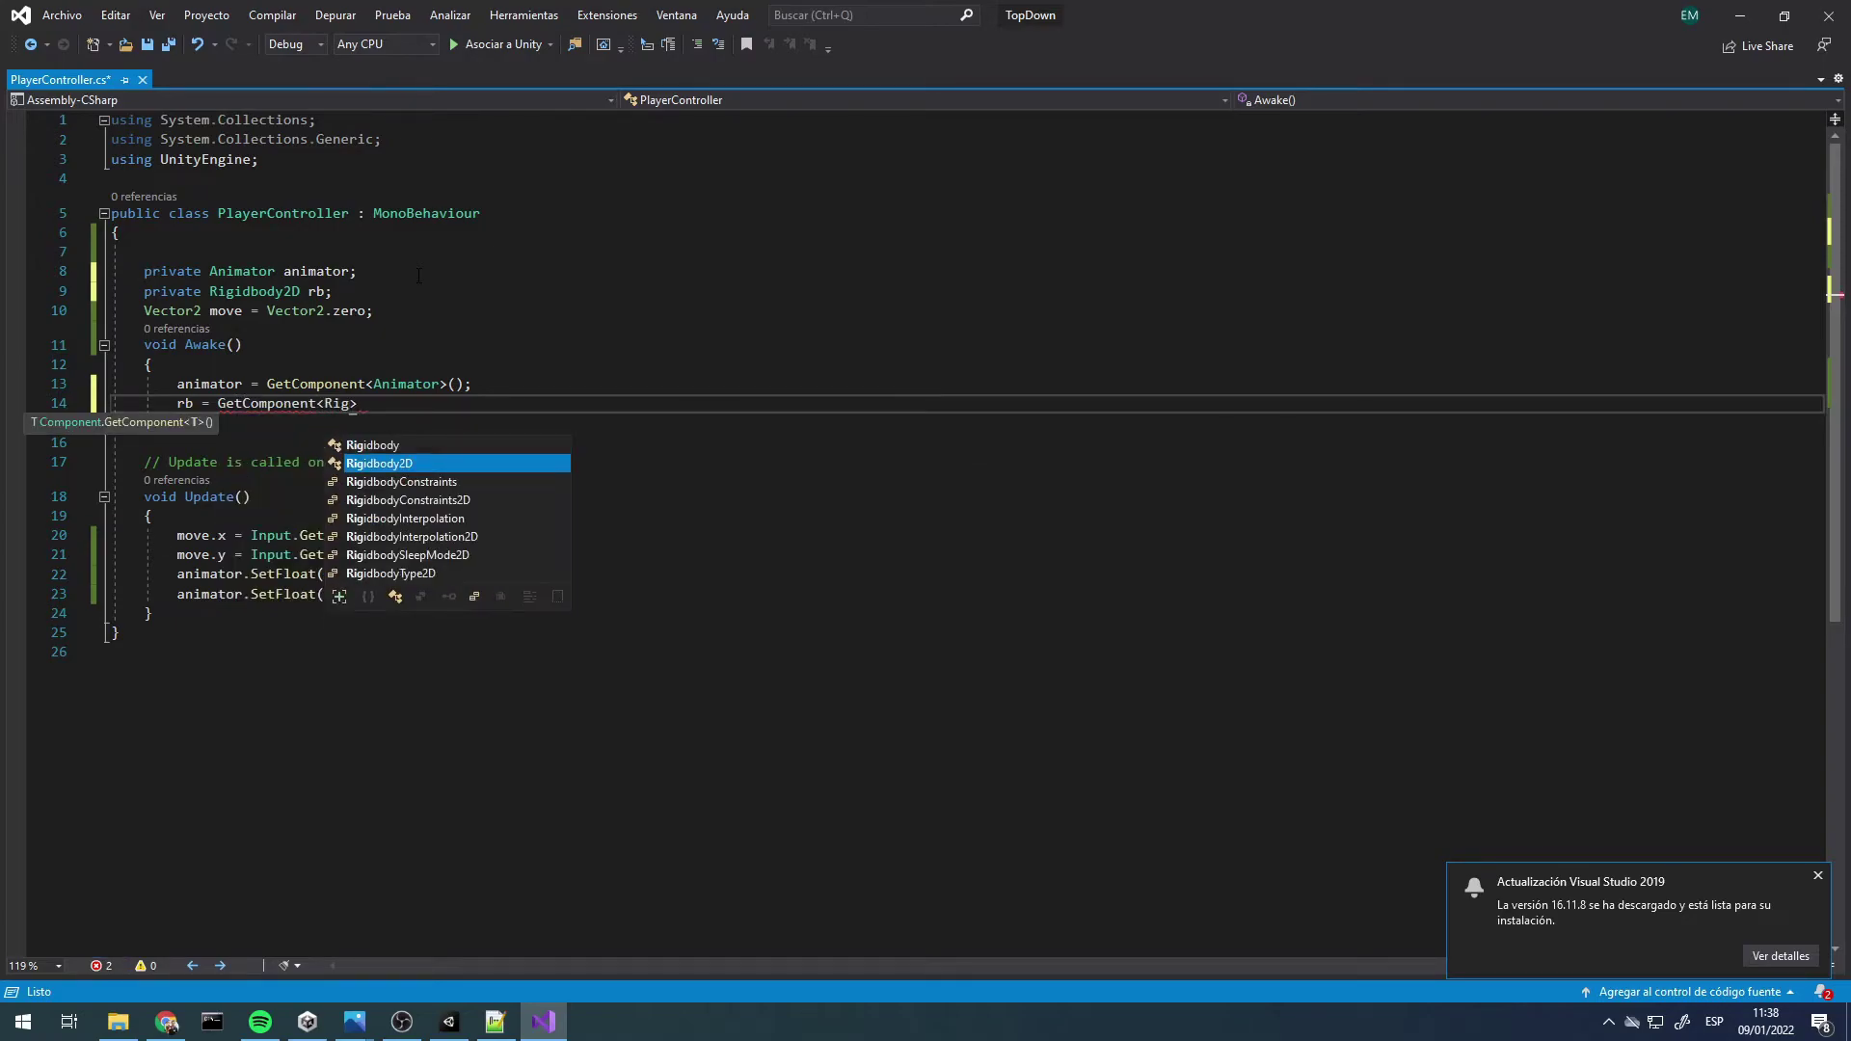
pyautogui.press('Tab')
pyautogui.write('();')
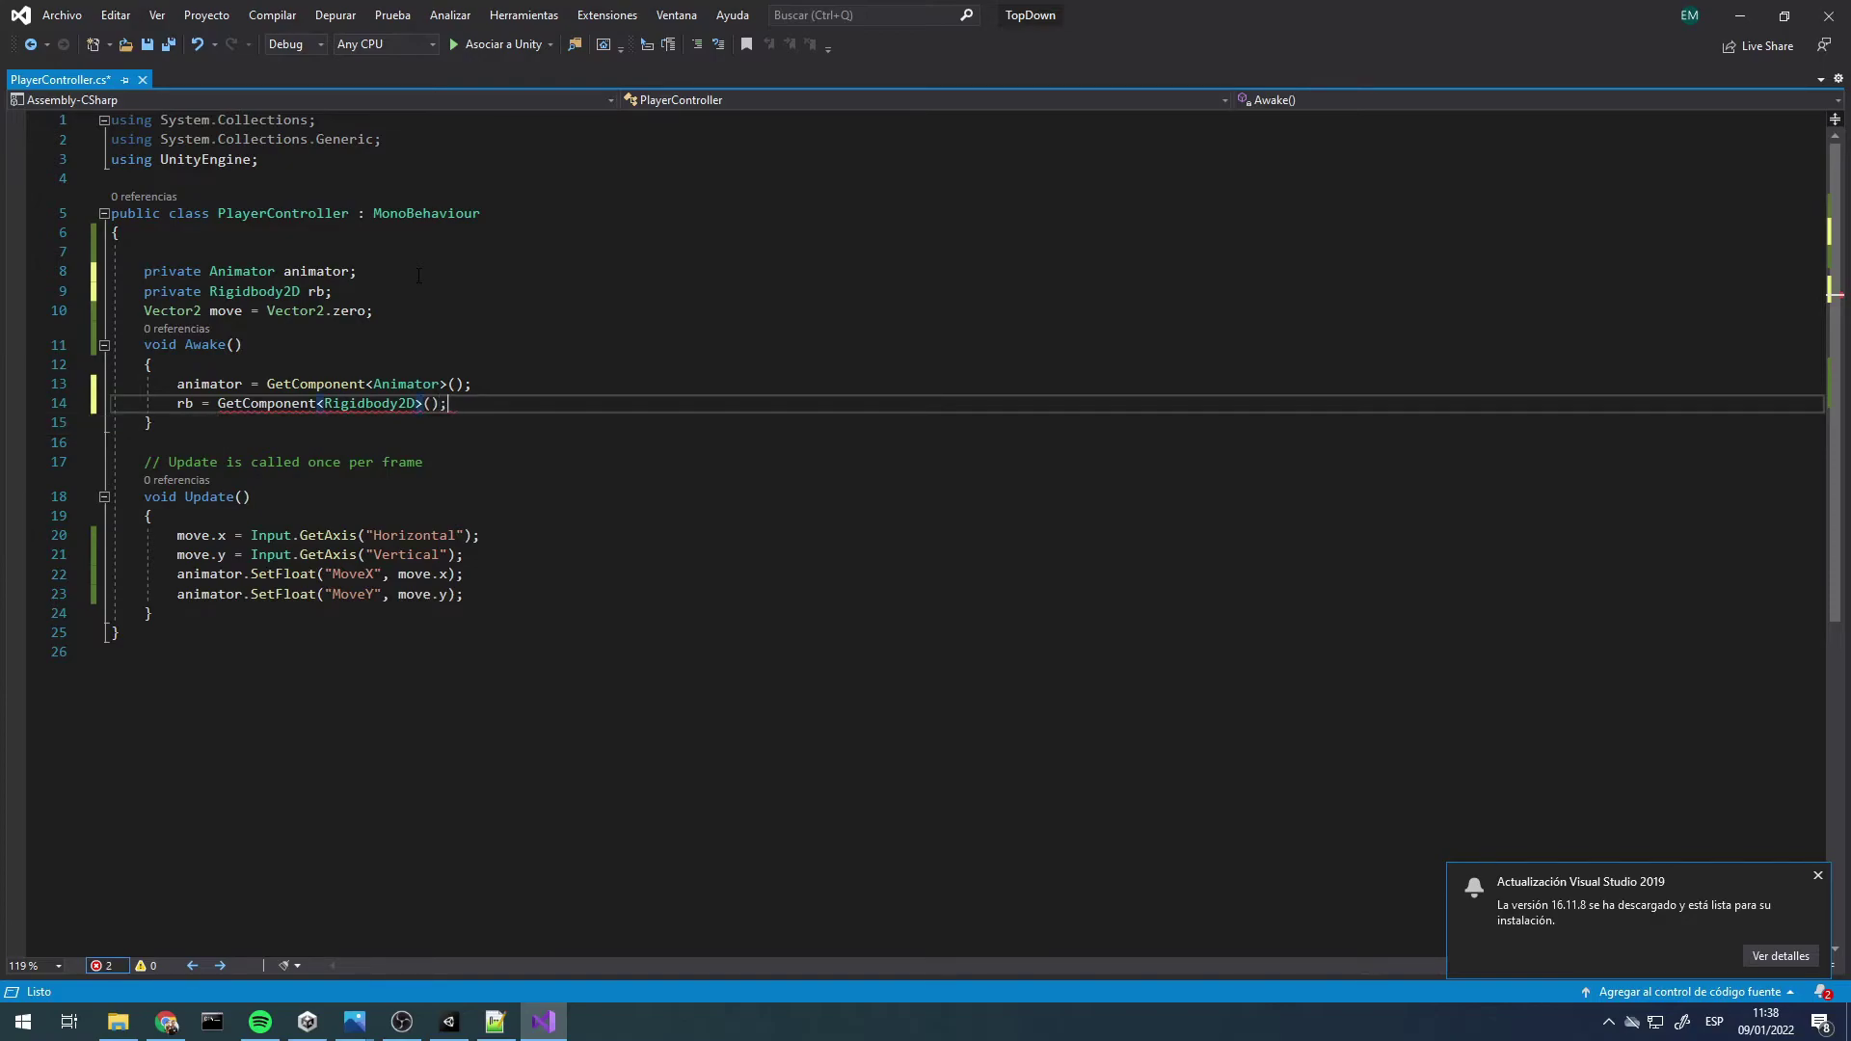
pyautogui.click(524, 595)
# Add rb.MovePosition(move); at the end of Update and save PlayerController.cs
pyautogui.press('Return')
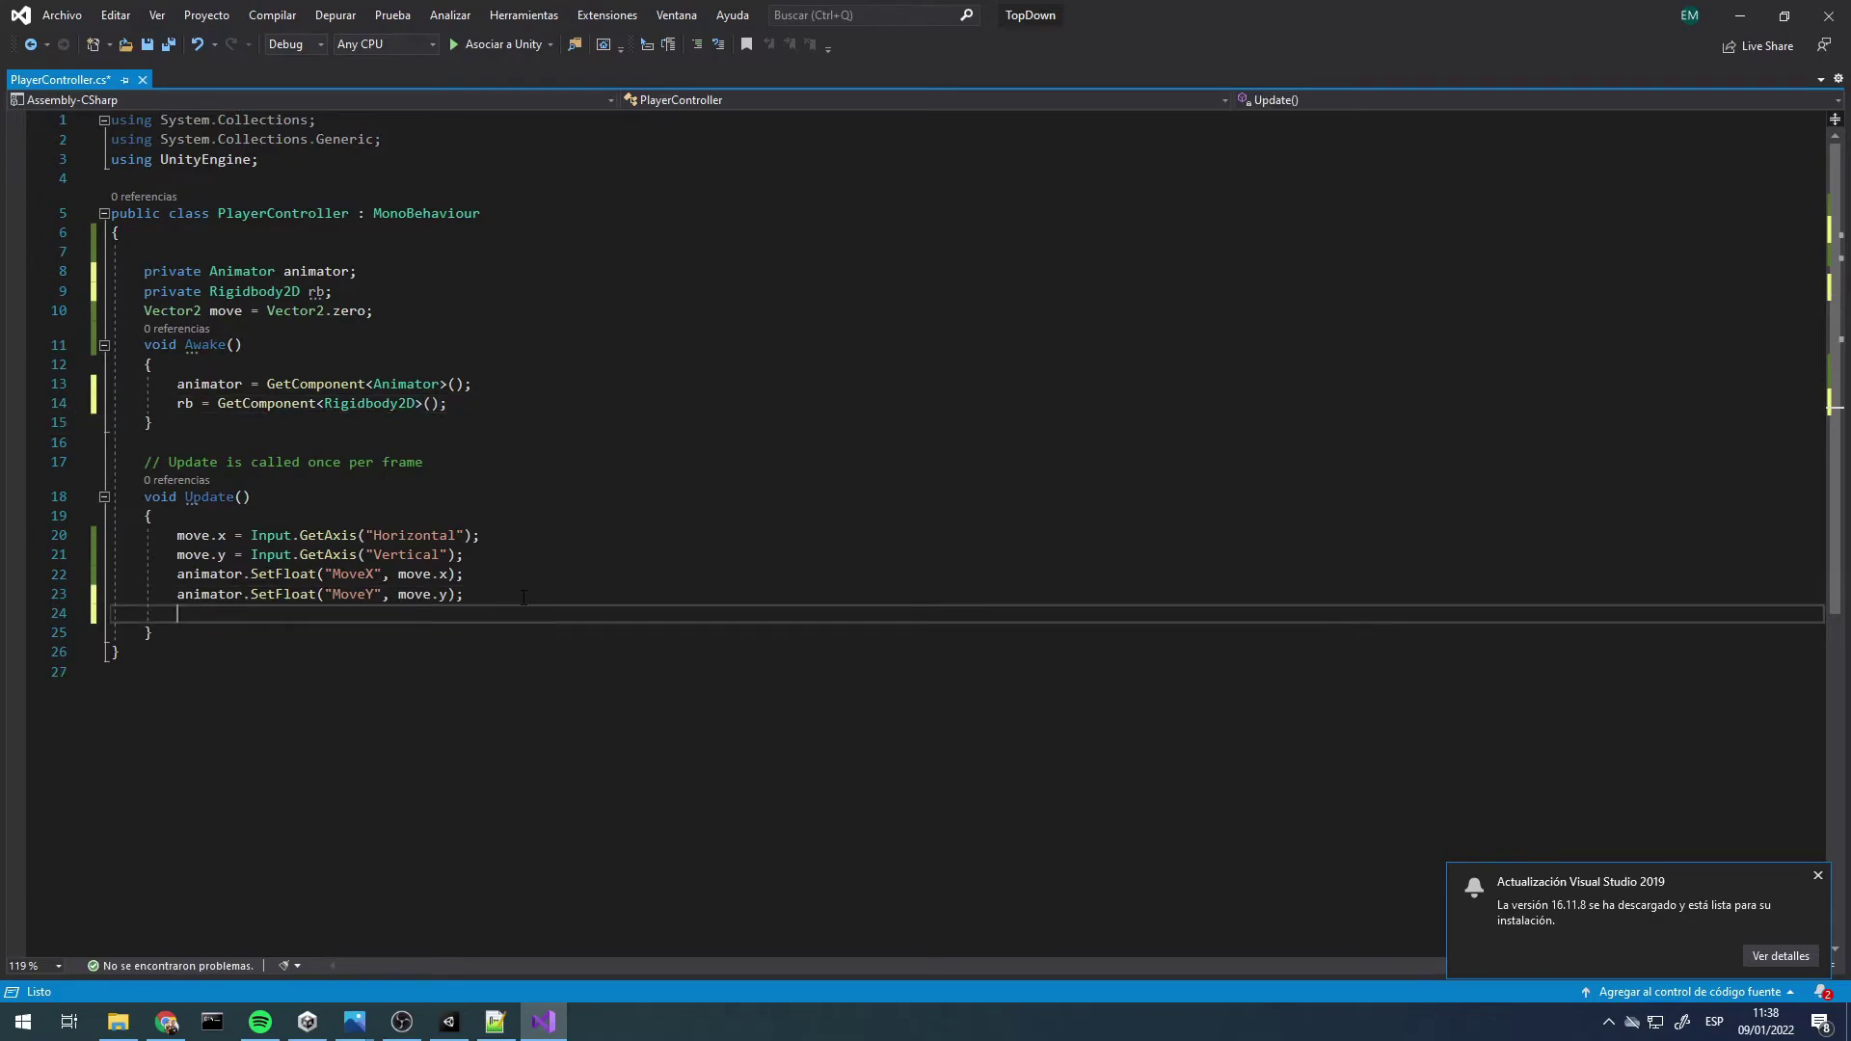
pyautogui.press('Return')
pyautogui.write('rb.')
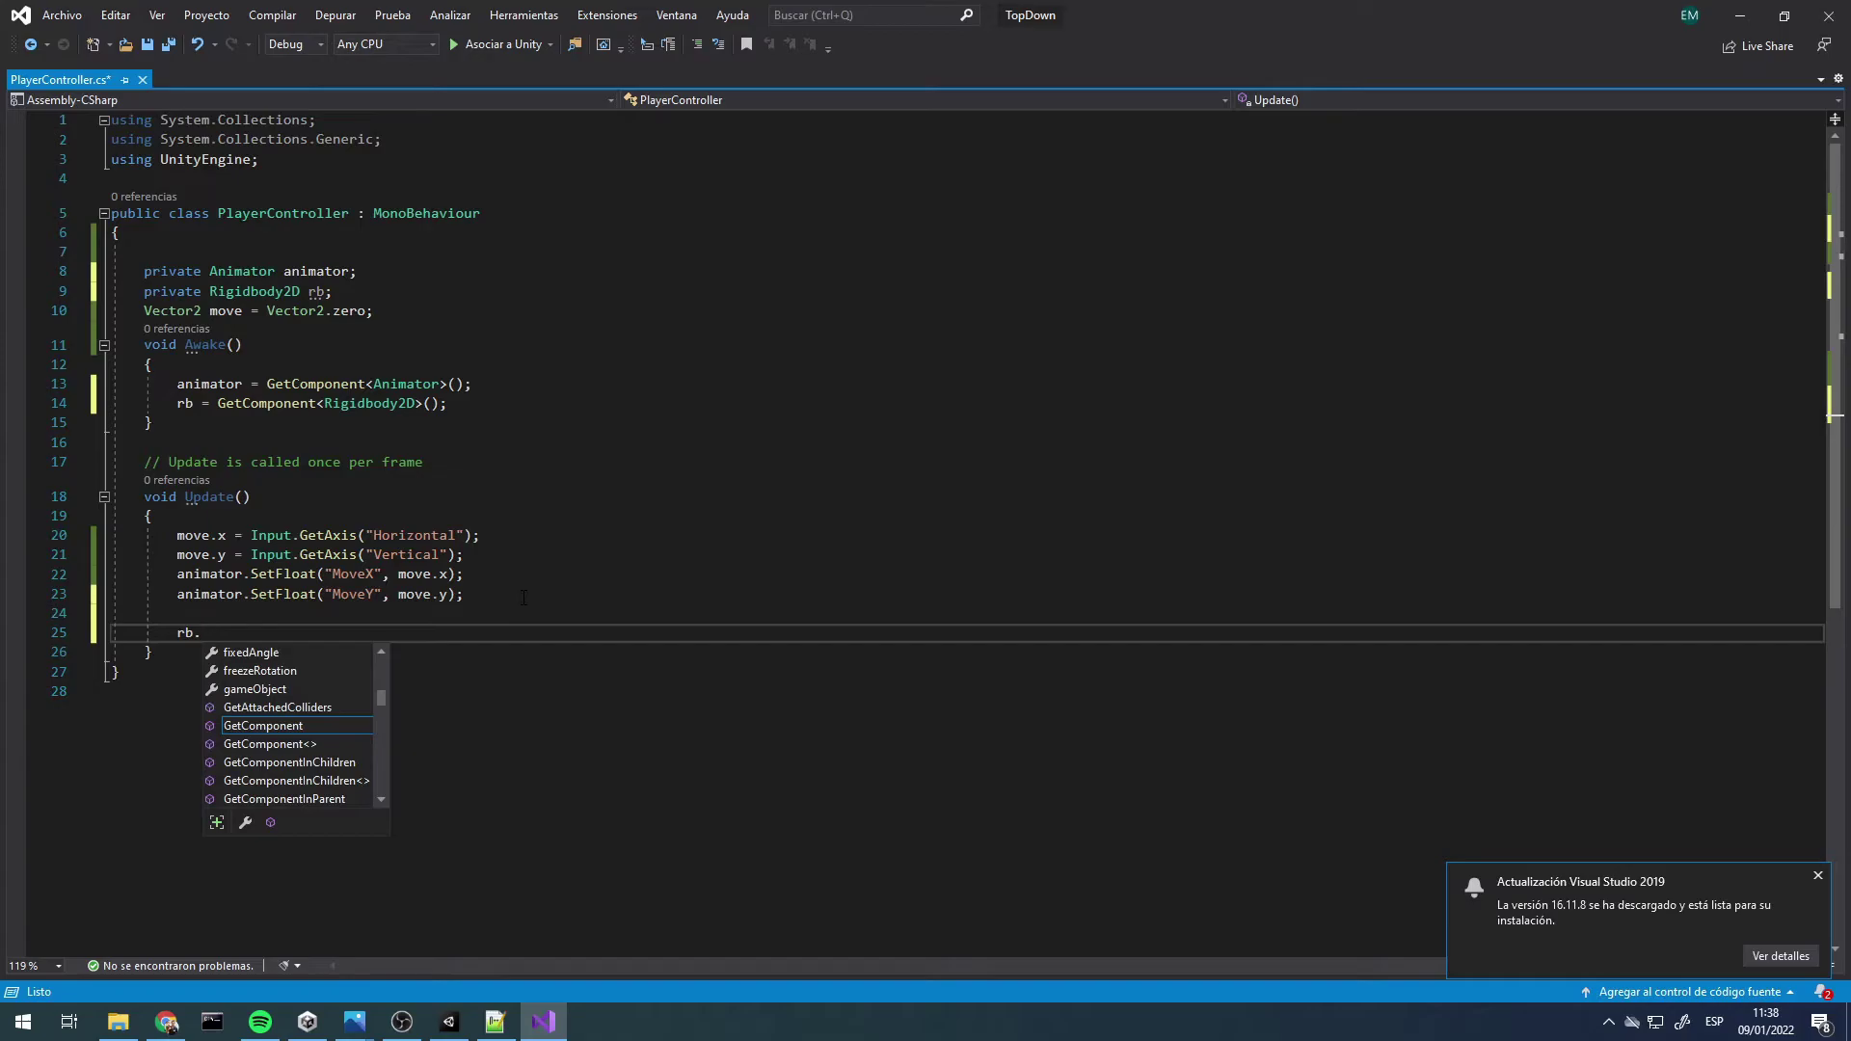
pyautogui.write('tr')
pyautogui.press('BackSpace')
pyautogui.press('BackSpace')
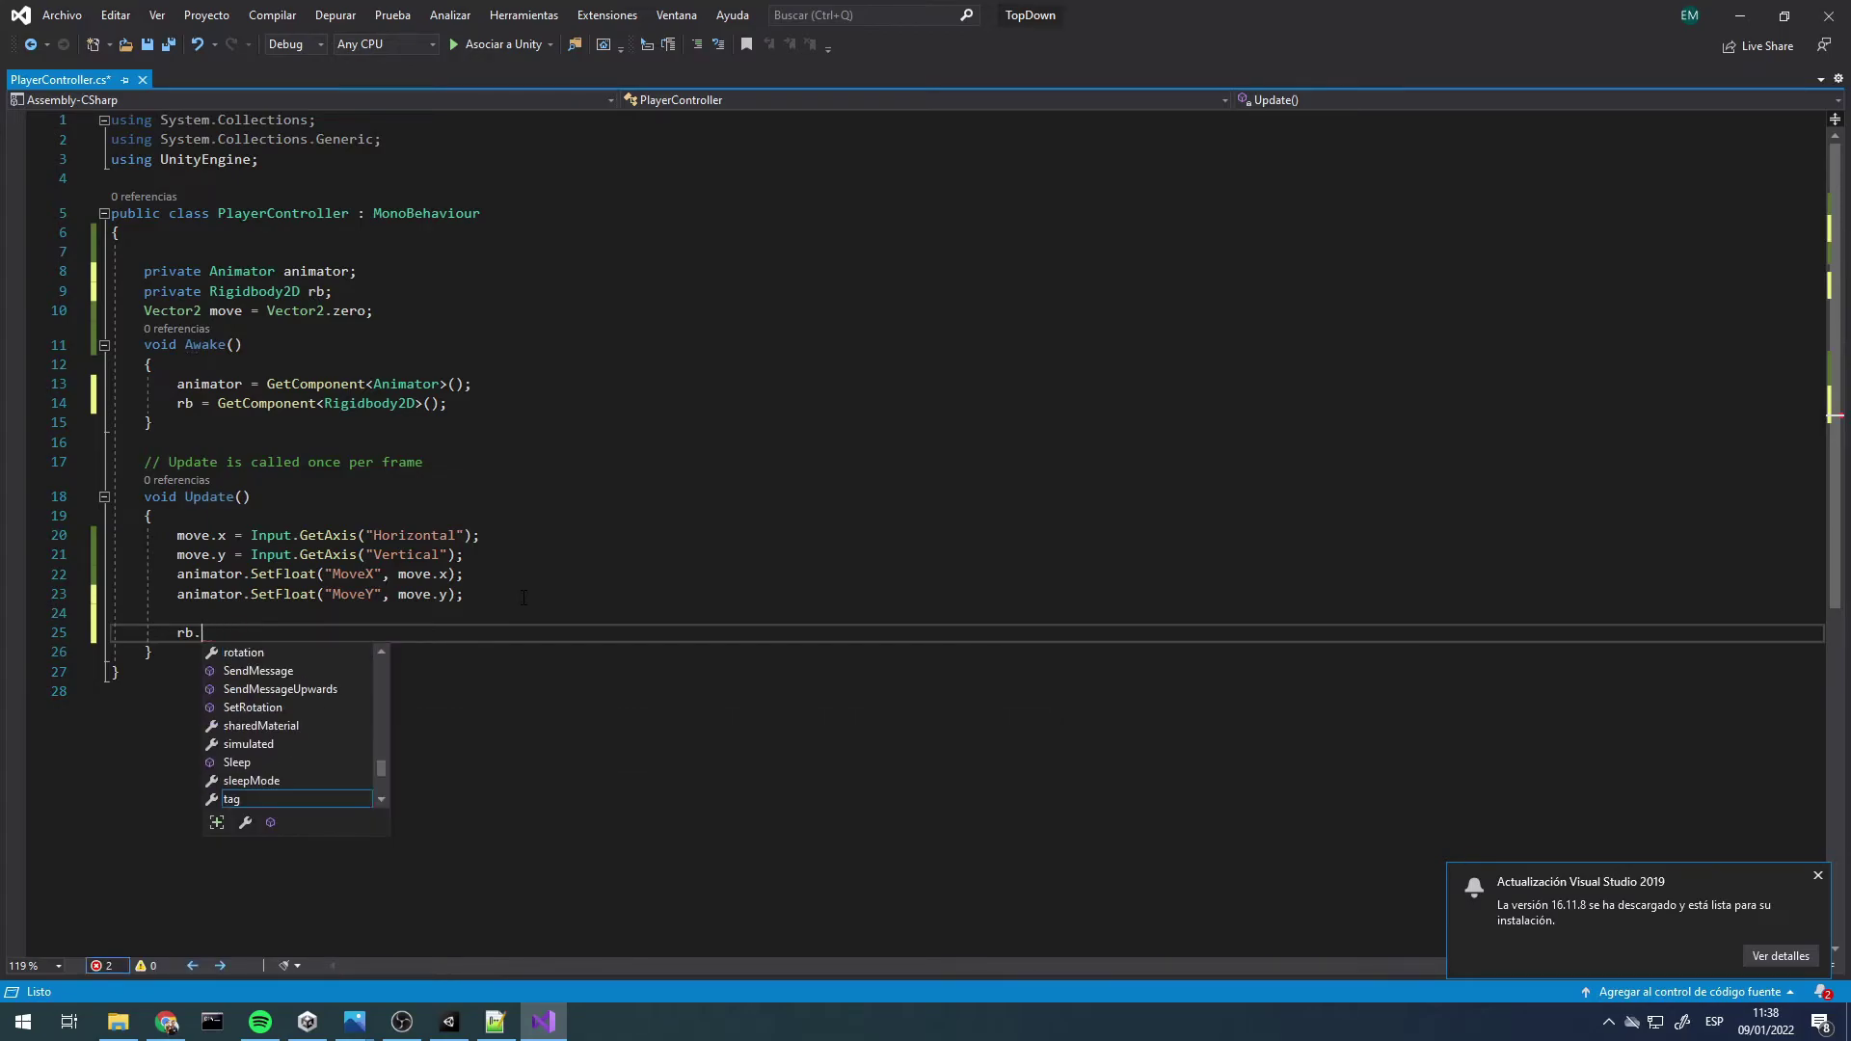
pyautogui.write('mov')
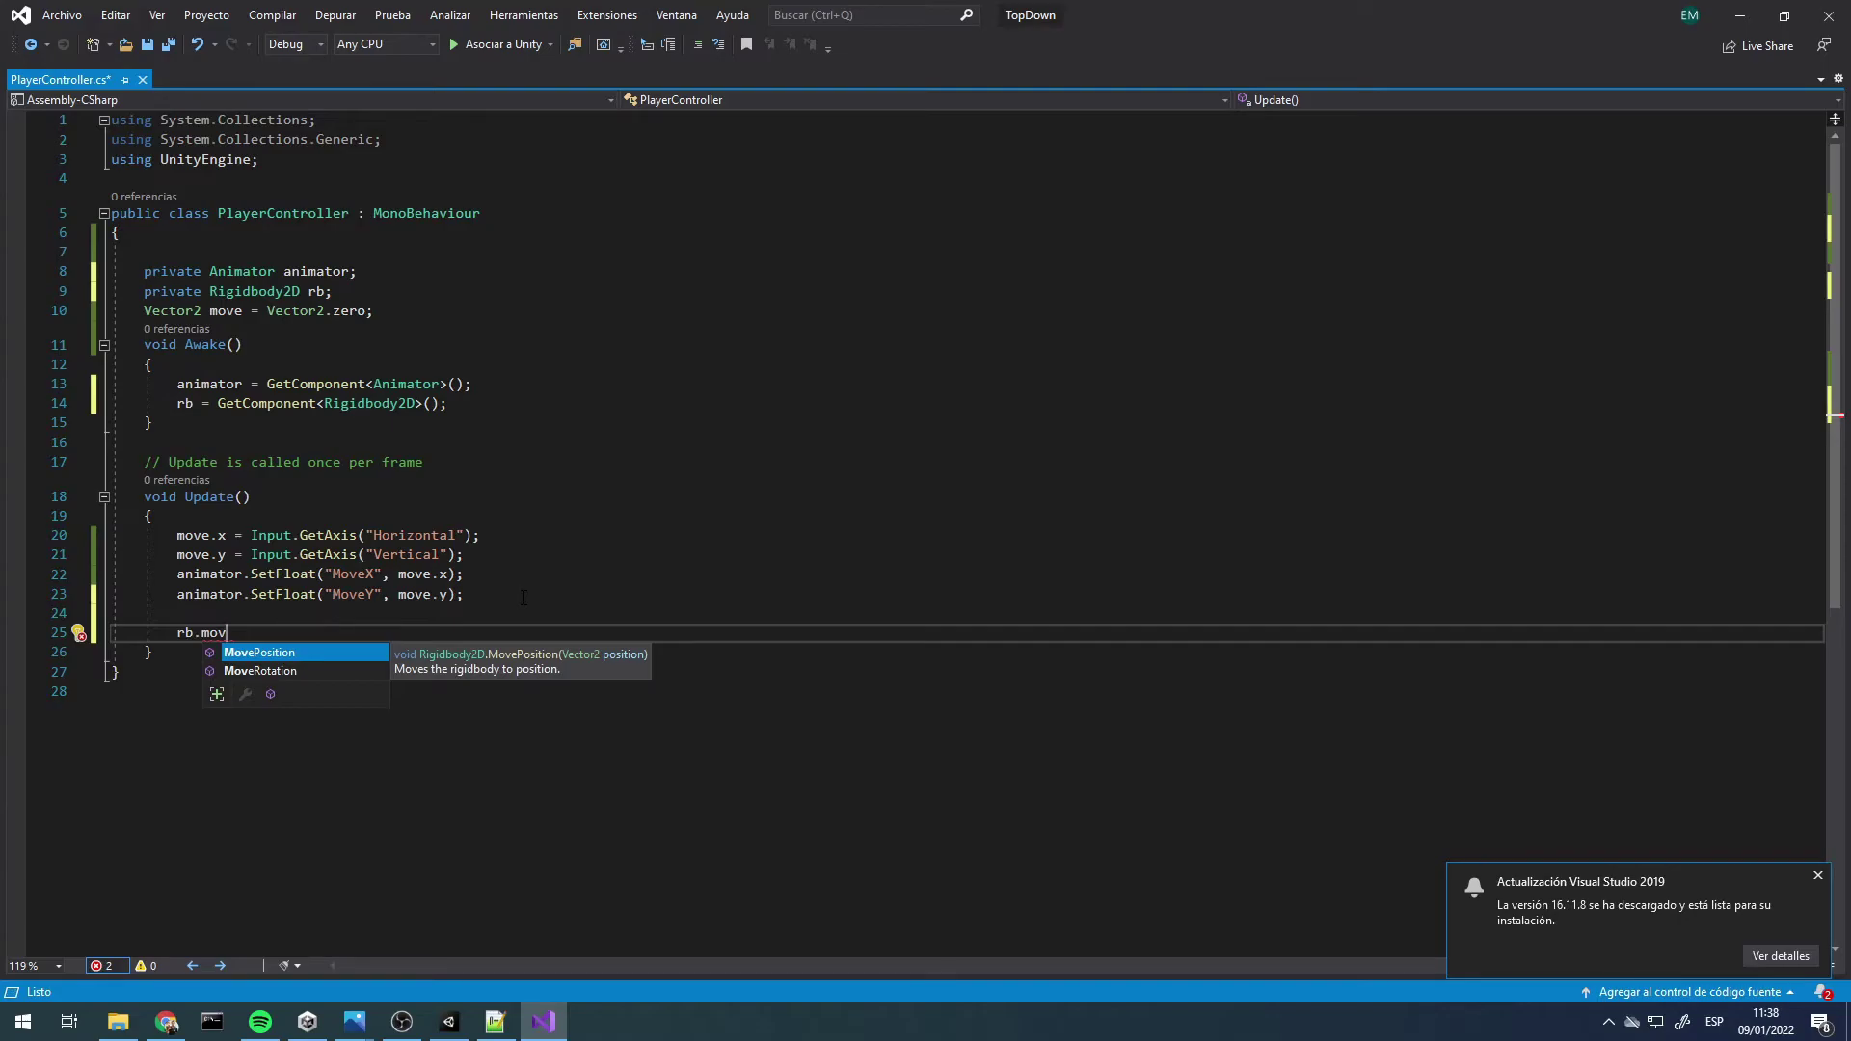
pyautogui.press('Tab')
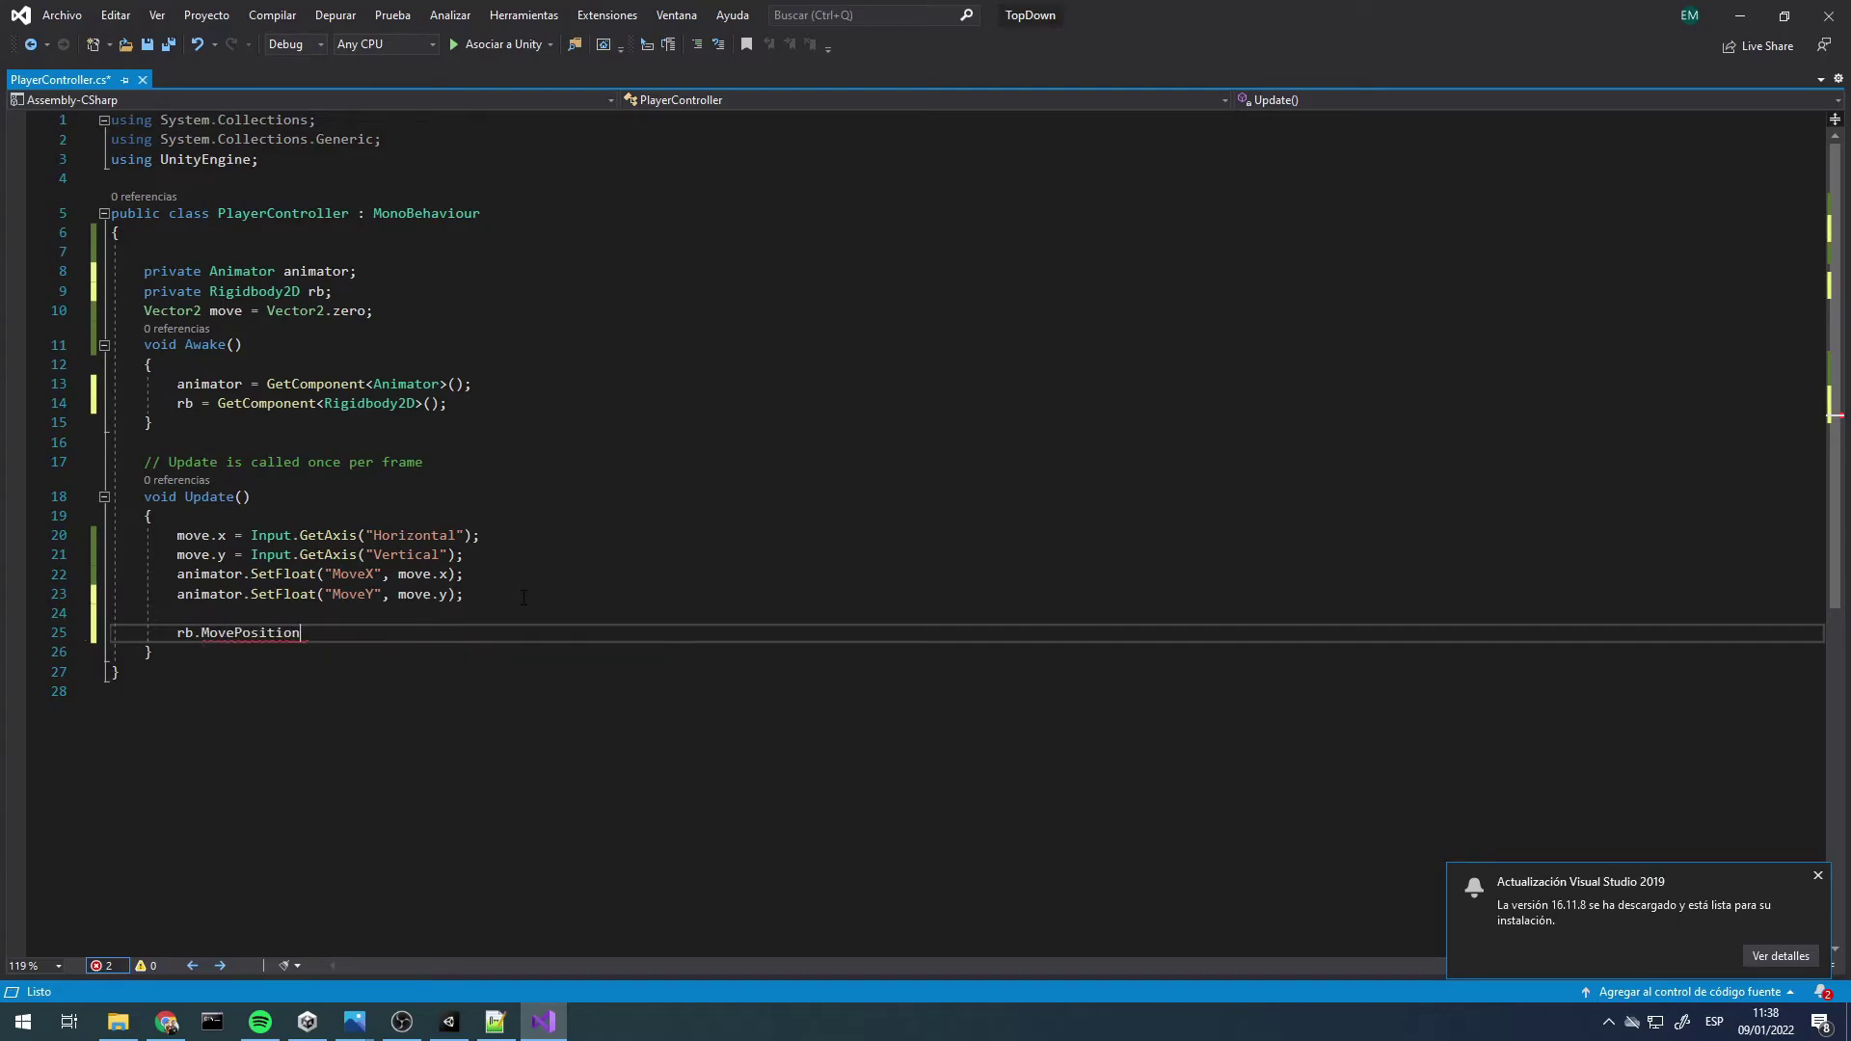
pyautogui.write('(')
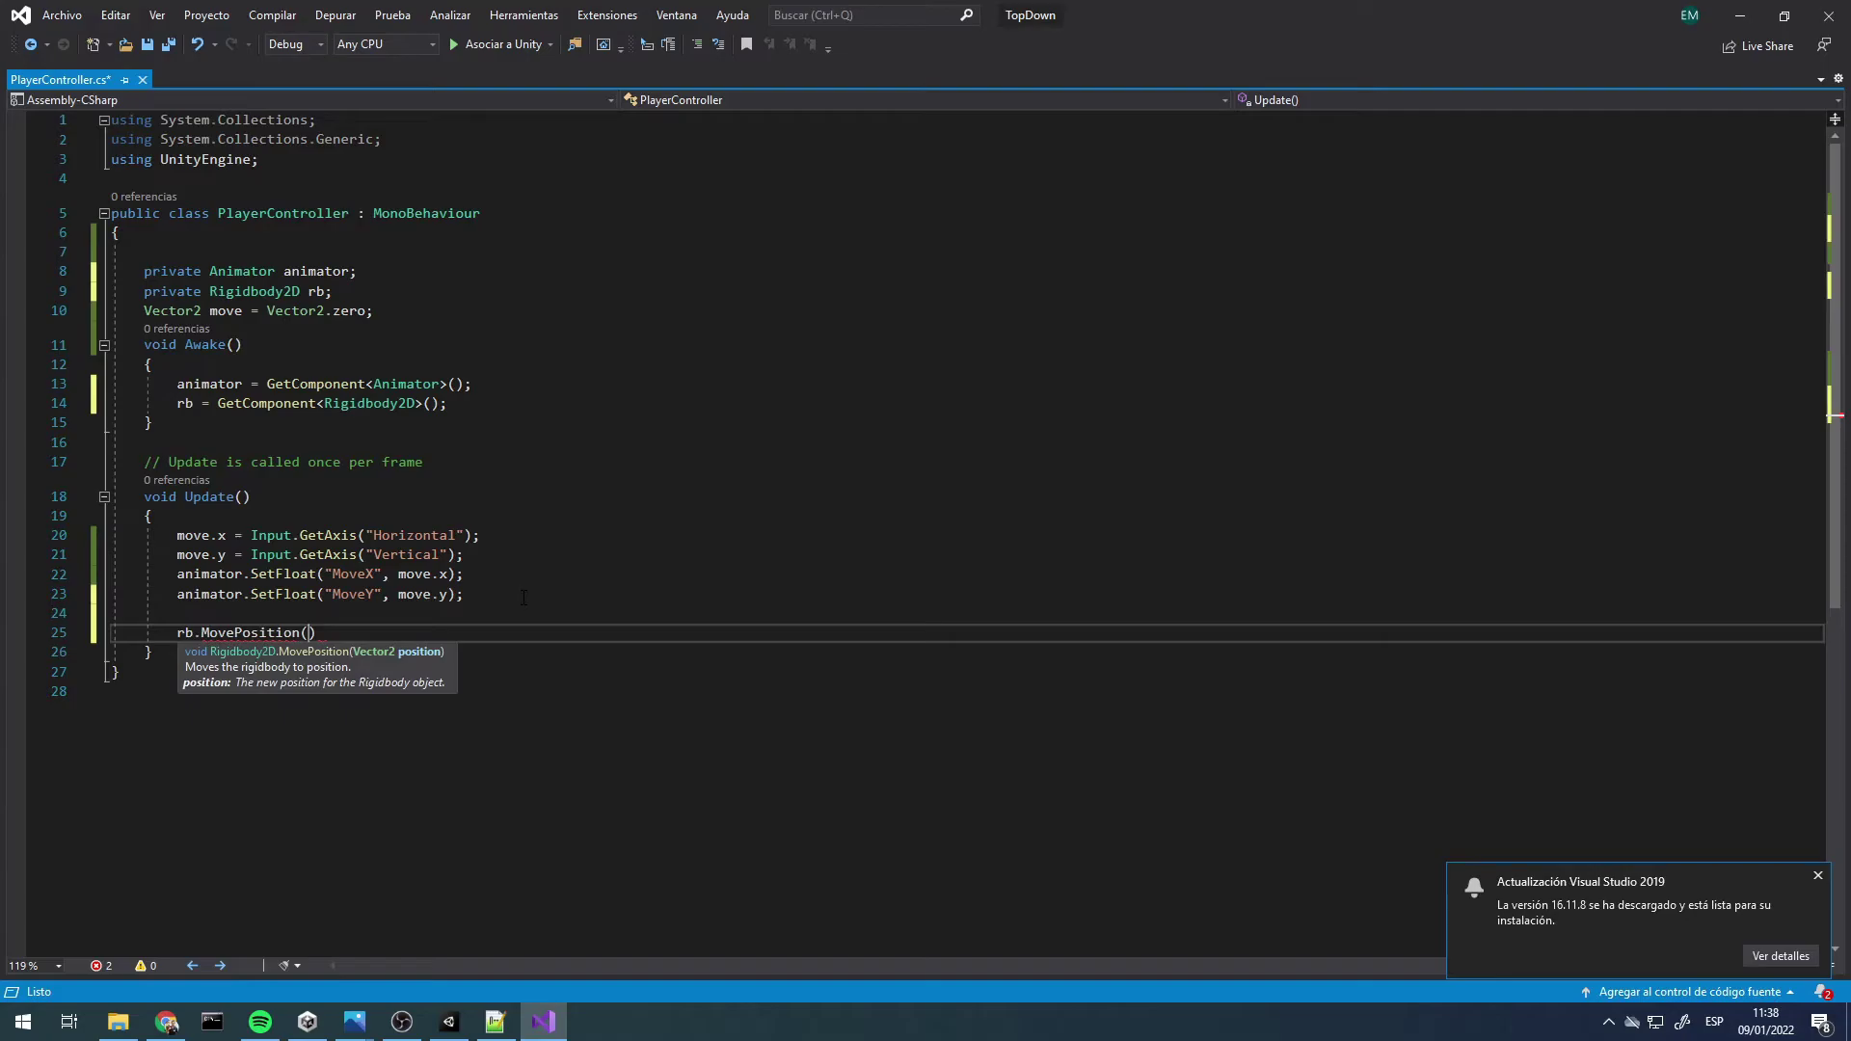
pyautogui.write('move);')
pyautogui.hotkey('ctrl', 's')
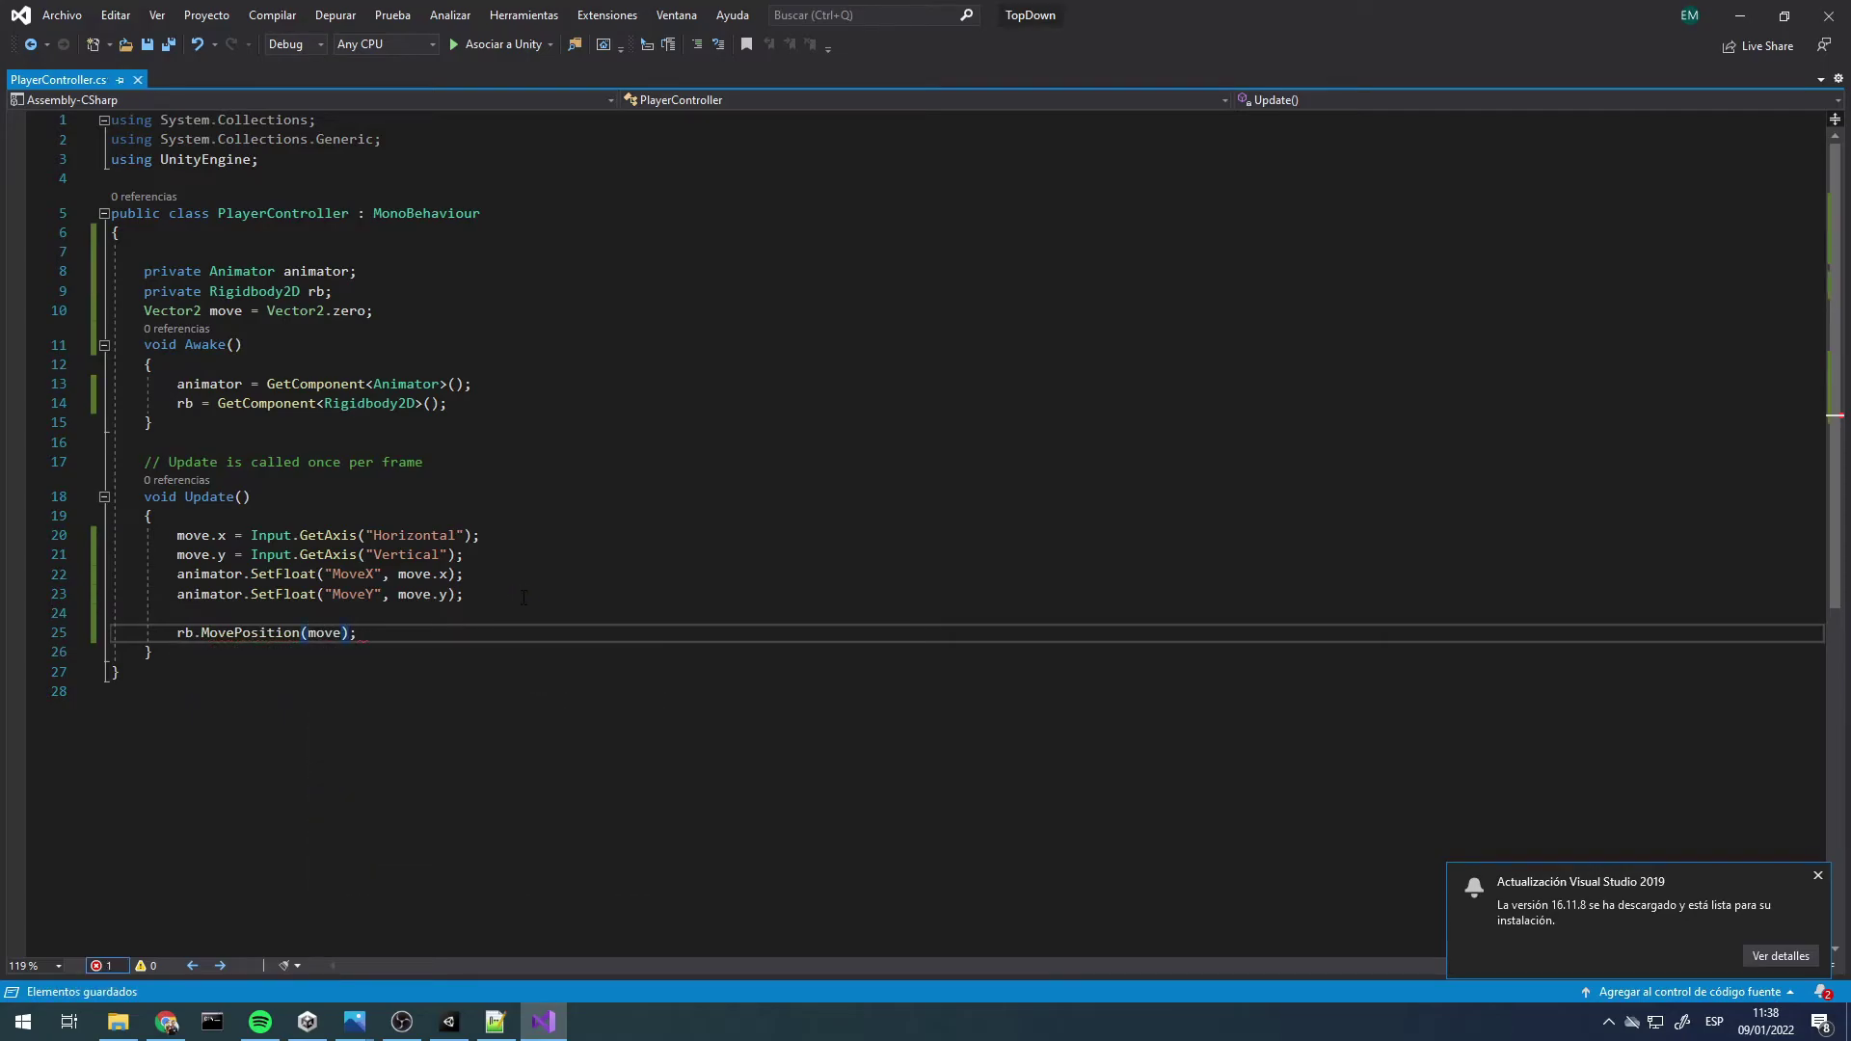
# In Unity Play mode, walk the player right and left with D and A, checking MoveX, then stop
pyautogui.click(1740, 15)
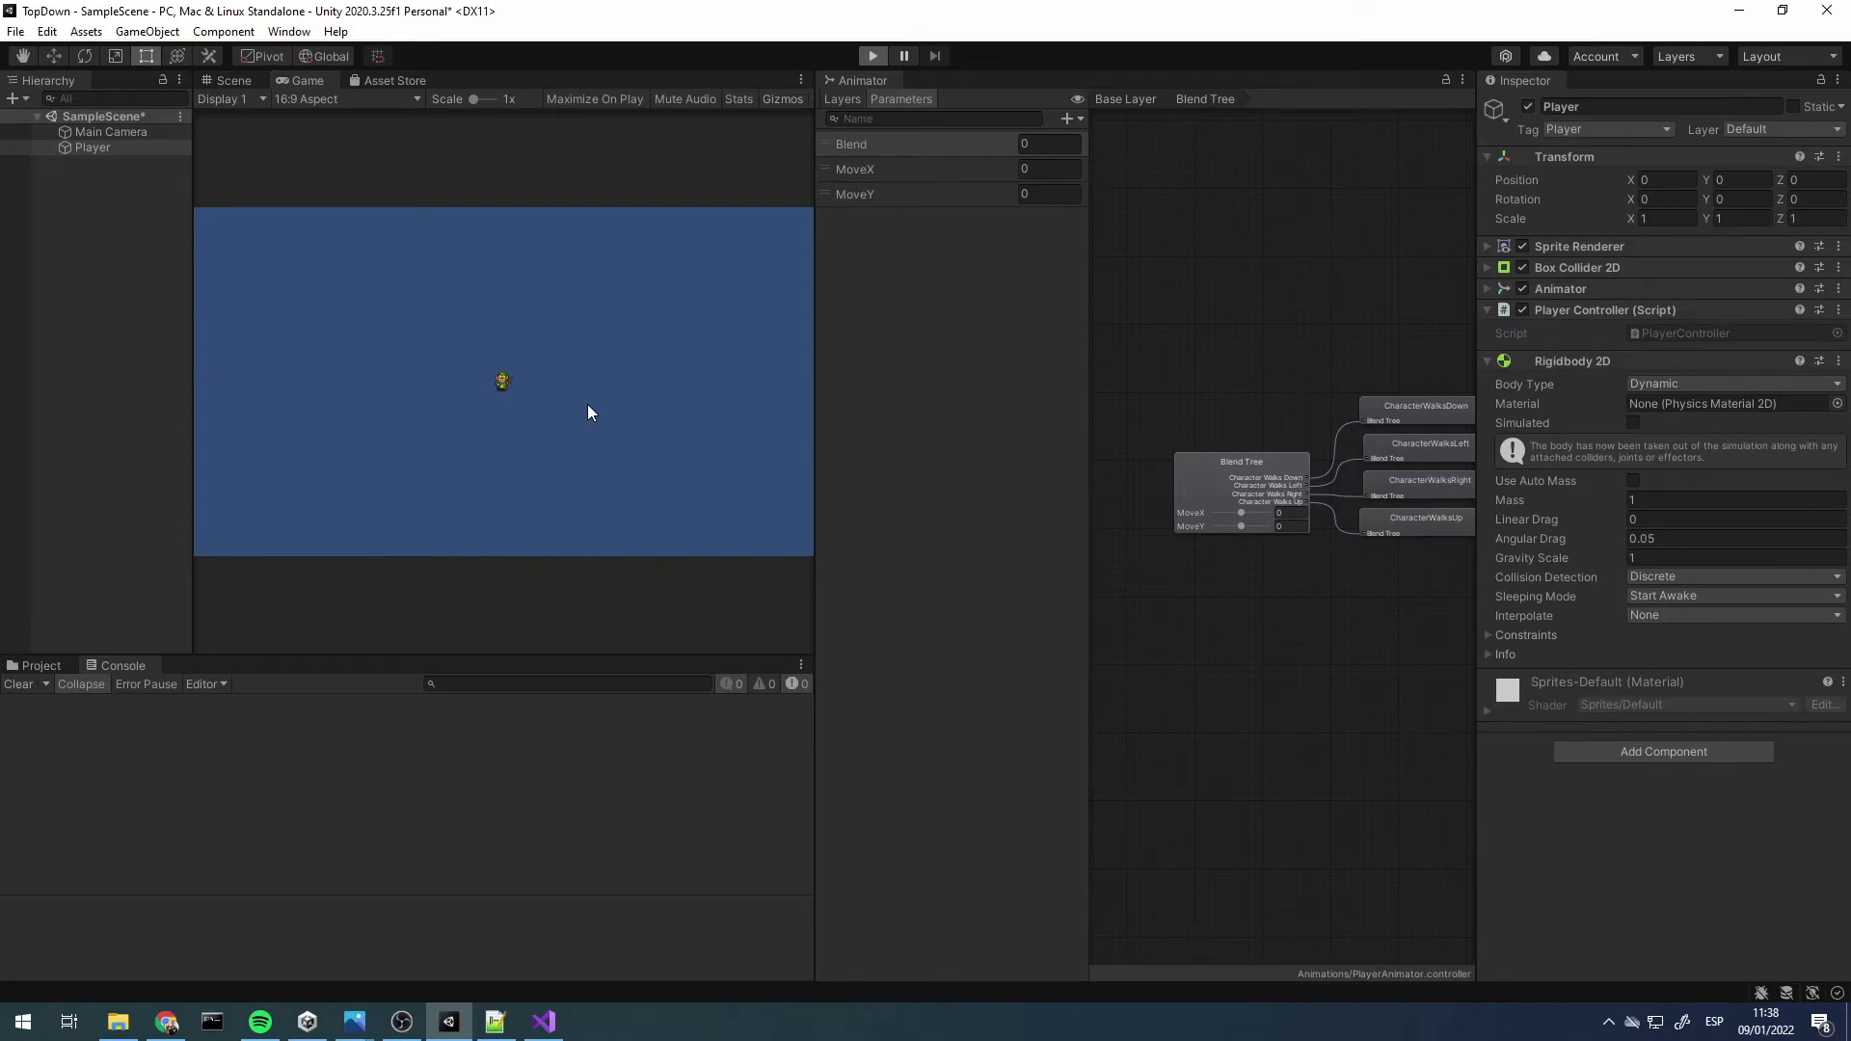
pyautogui.press('d')
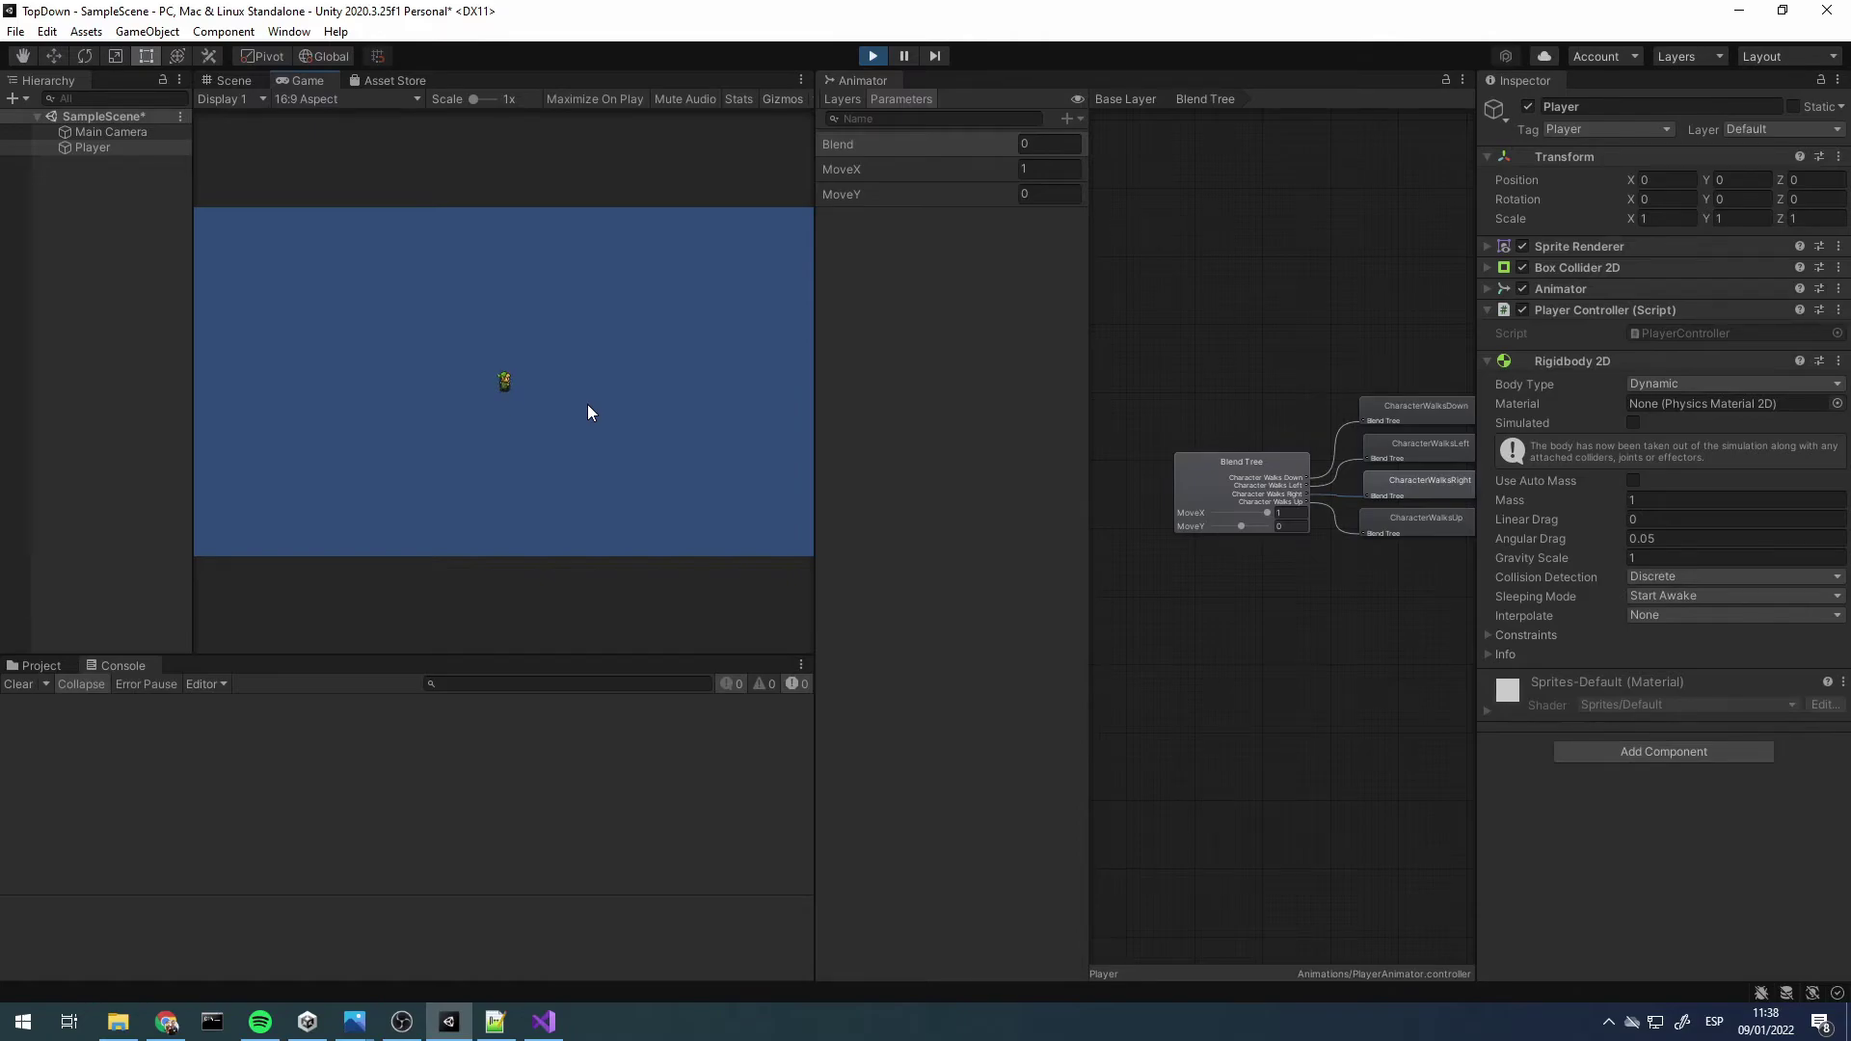
pyautogui.press('a')
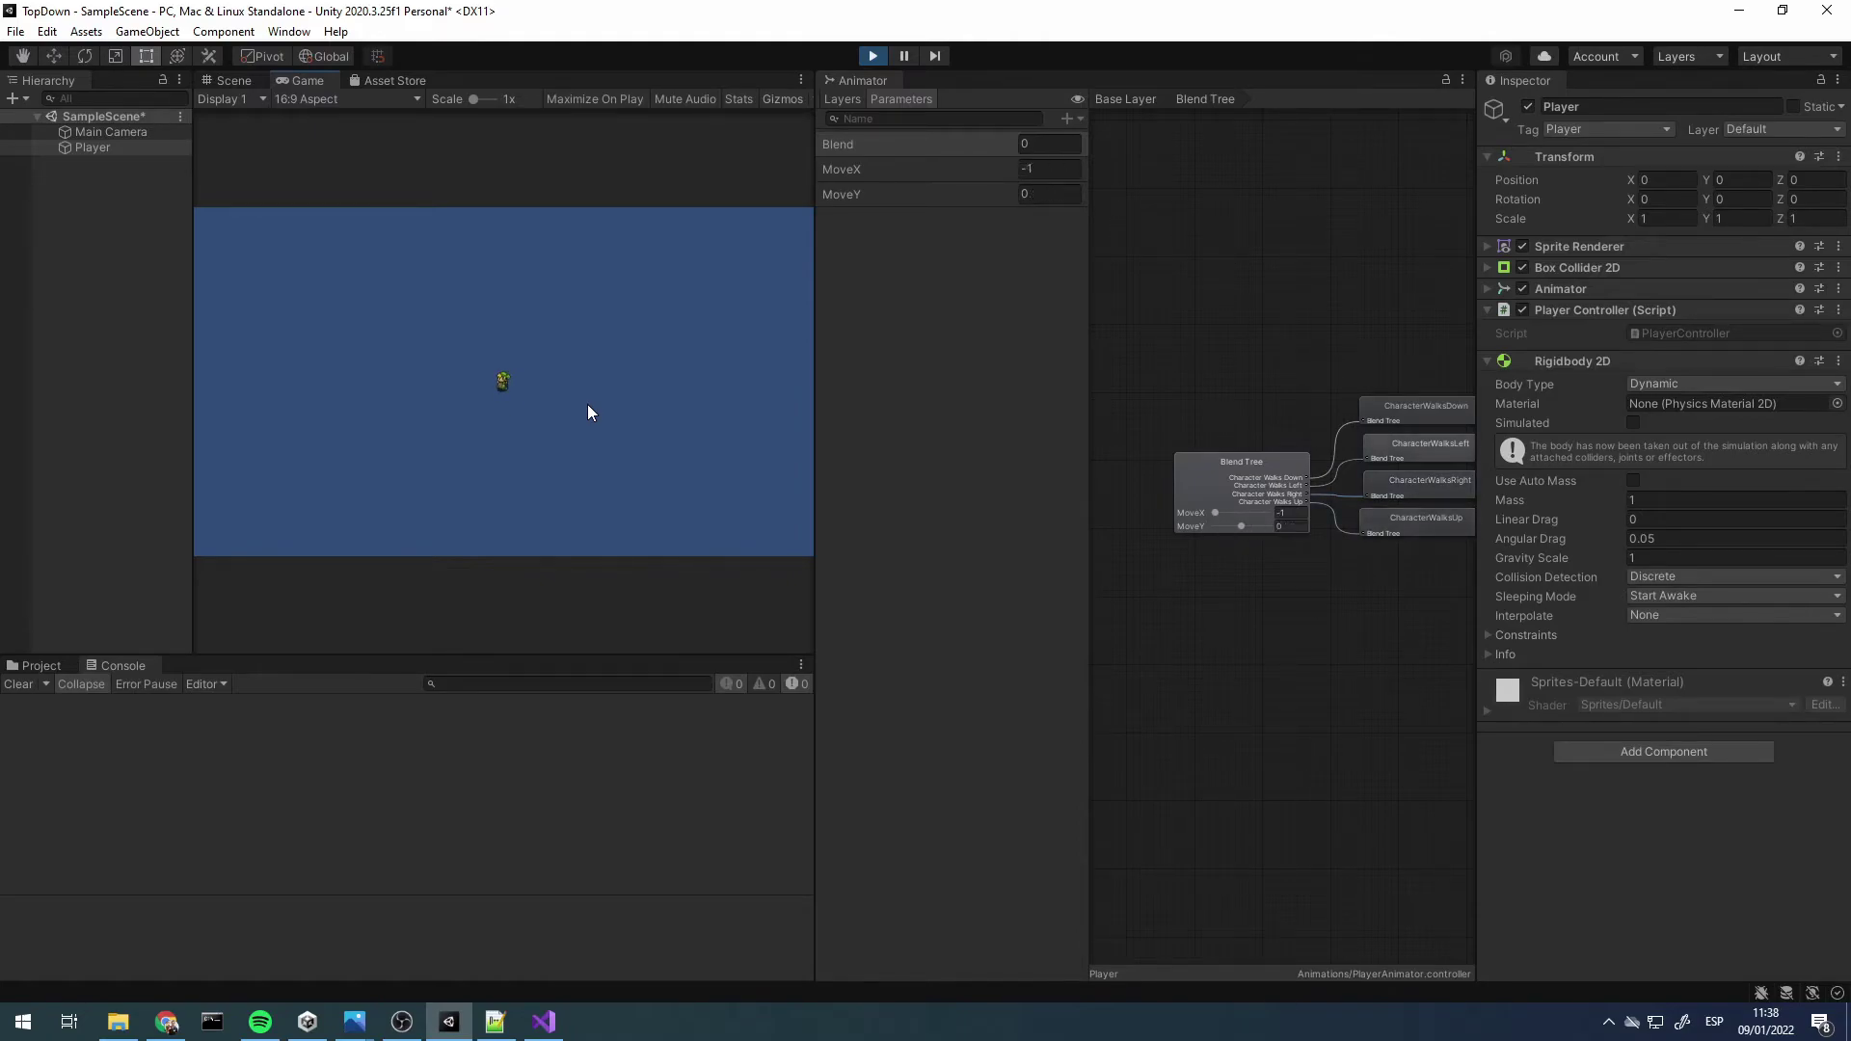
pyautogui.press('d')
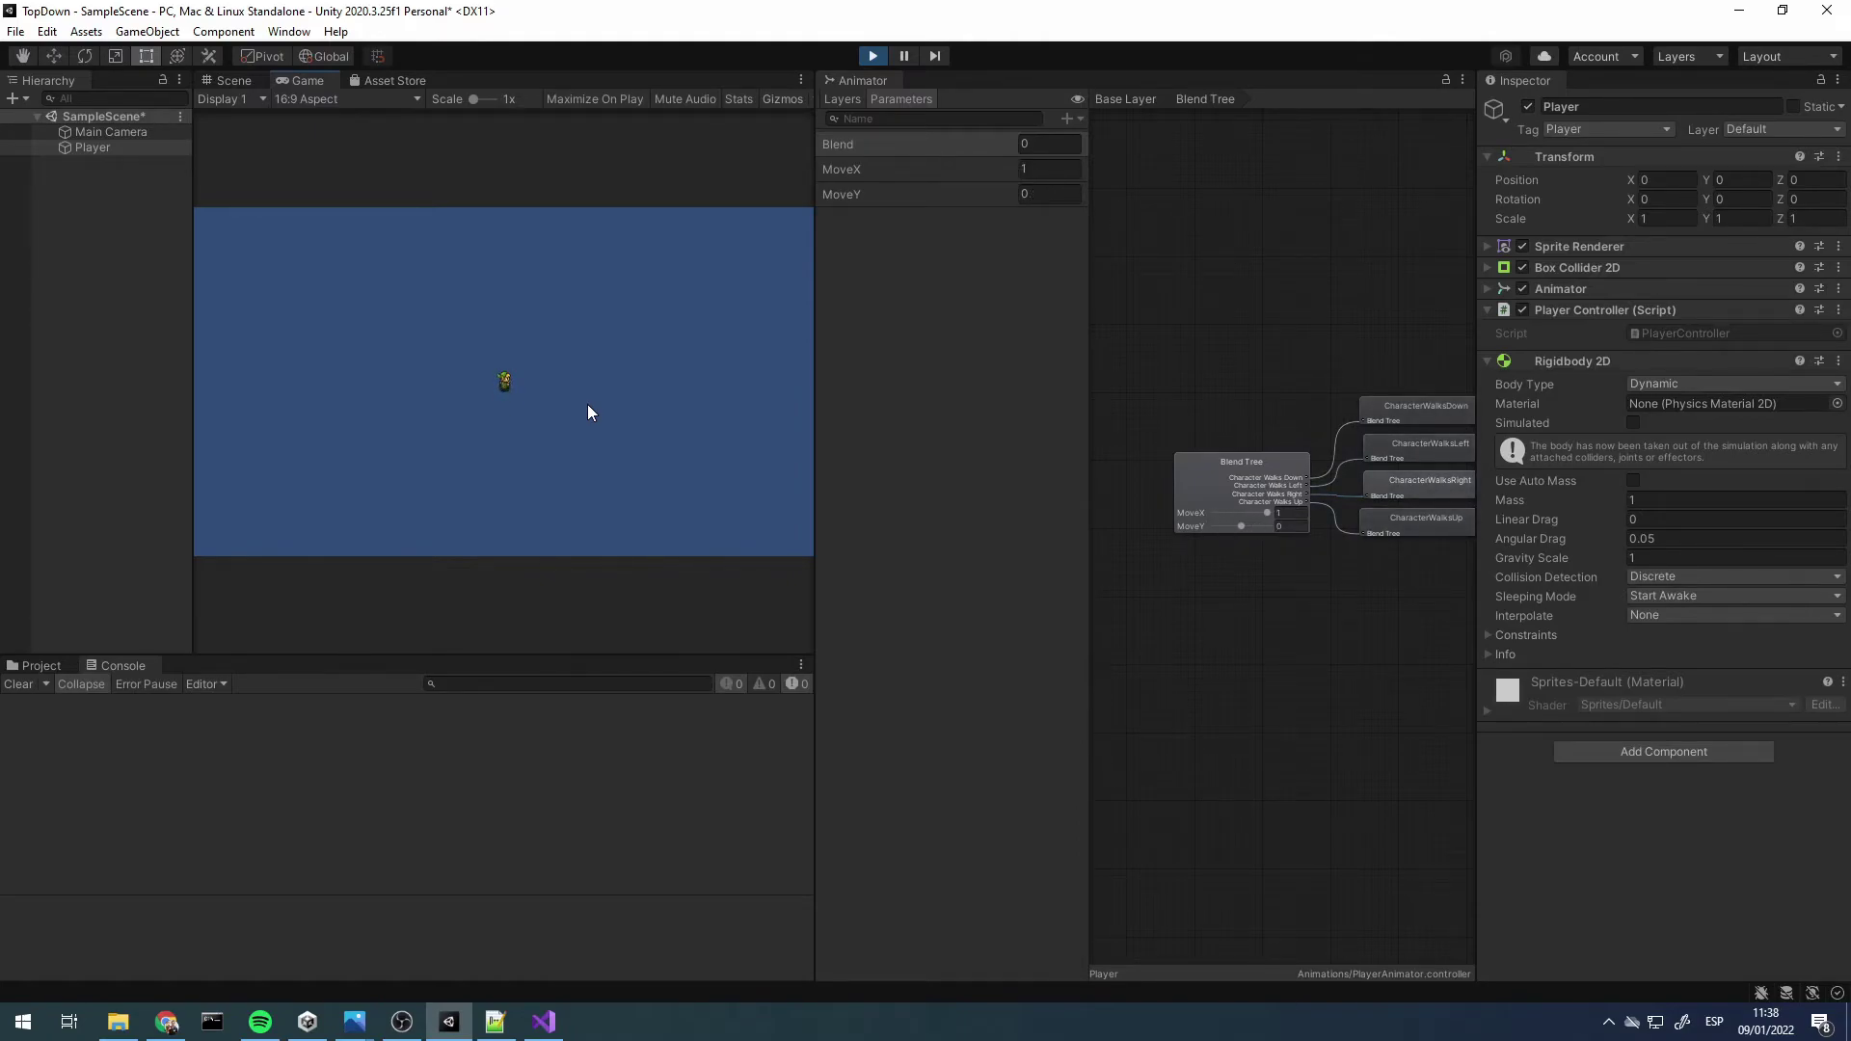
pyautogui.press('a')
pyautogui.click(870, 63)
# Add an empty private void FixedUpdate() method below Update, then return to Unity
pyautogui.click(544, 1021)
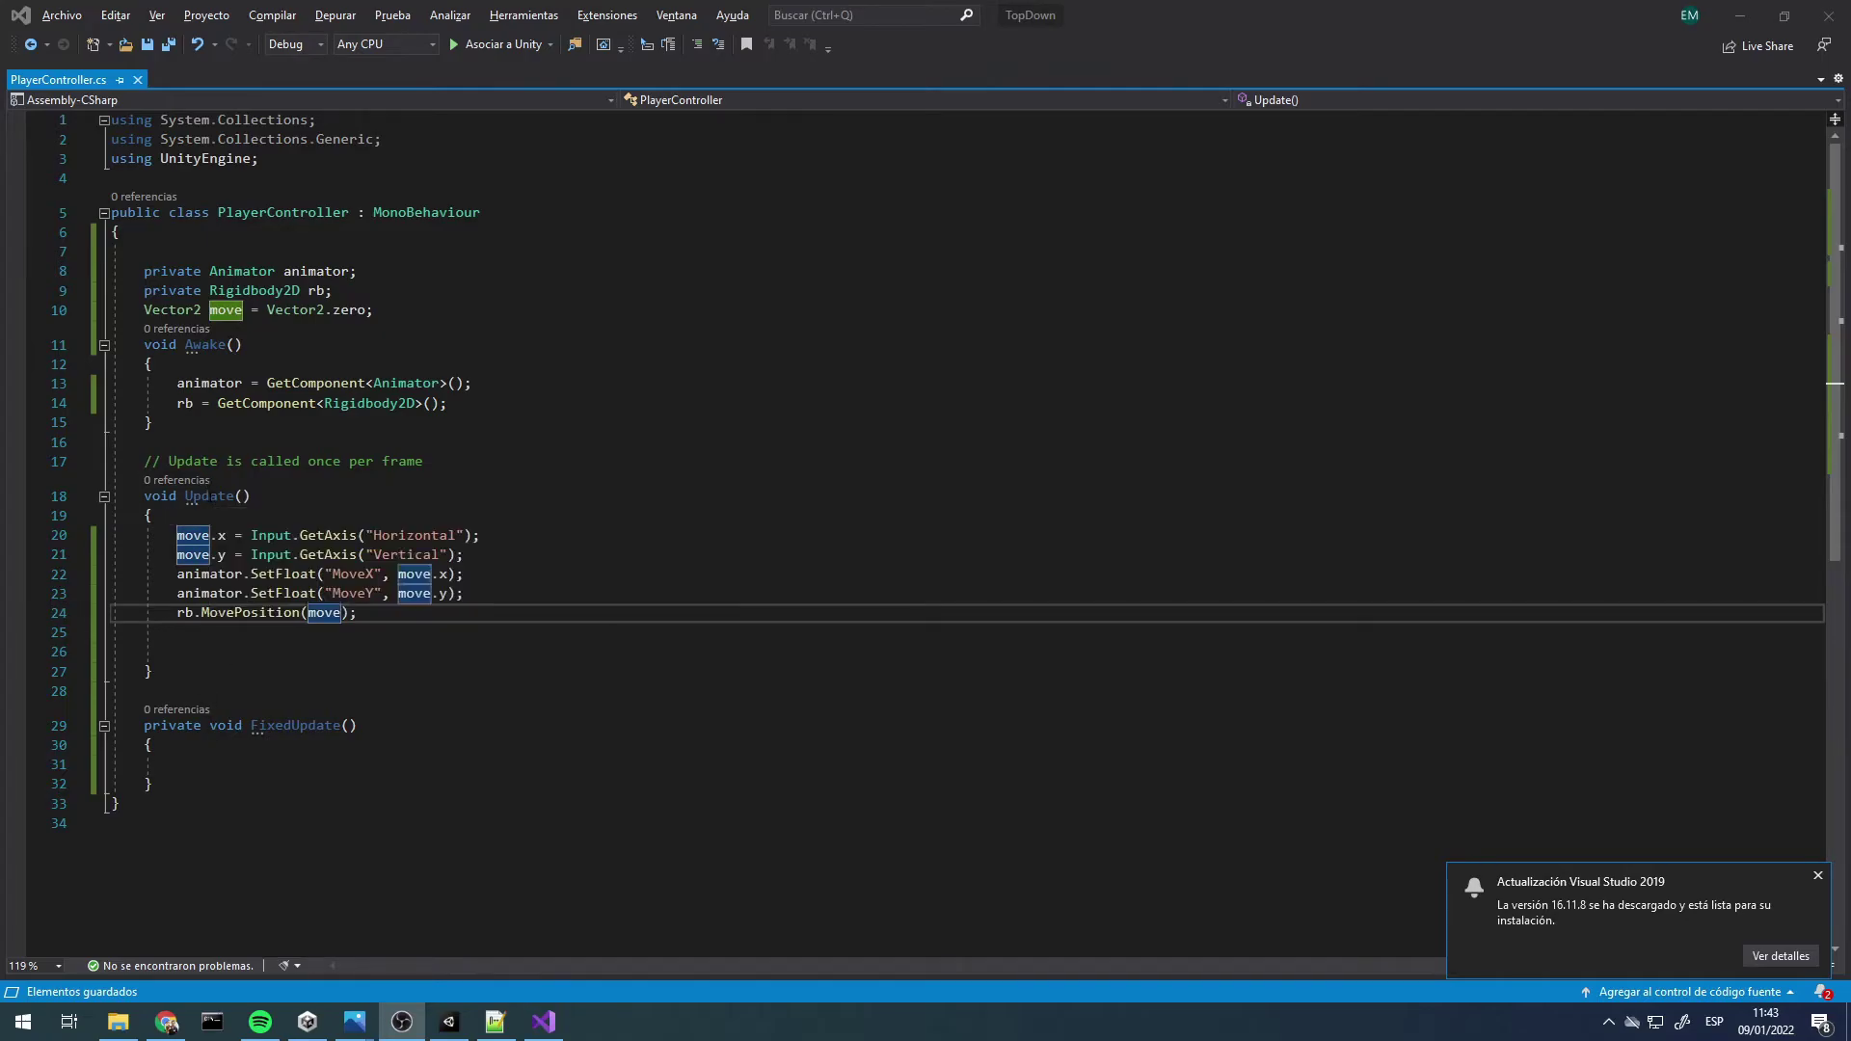
pyautogui.doubleClick(209, 495)
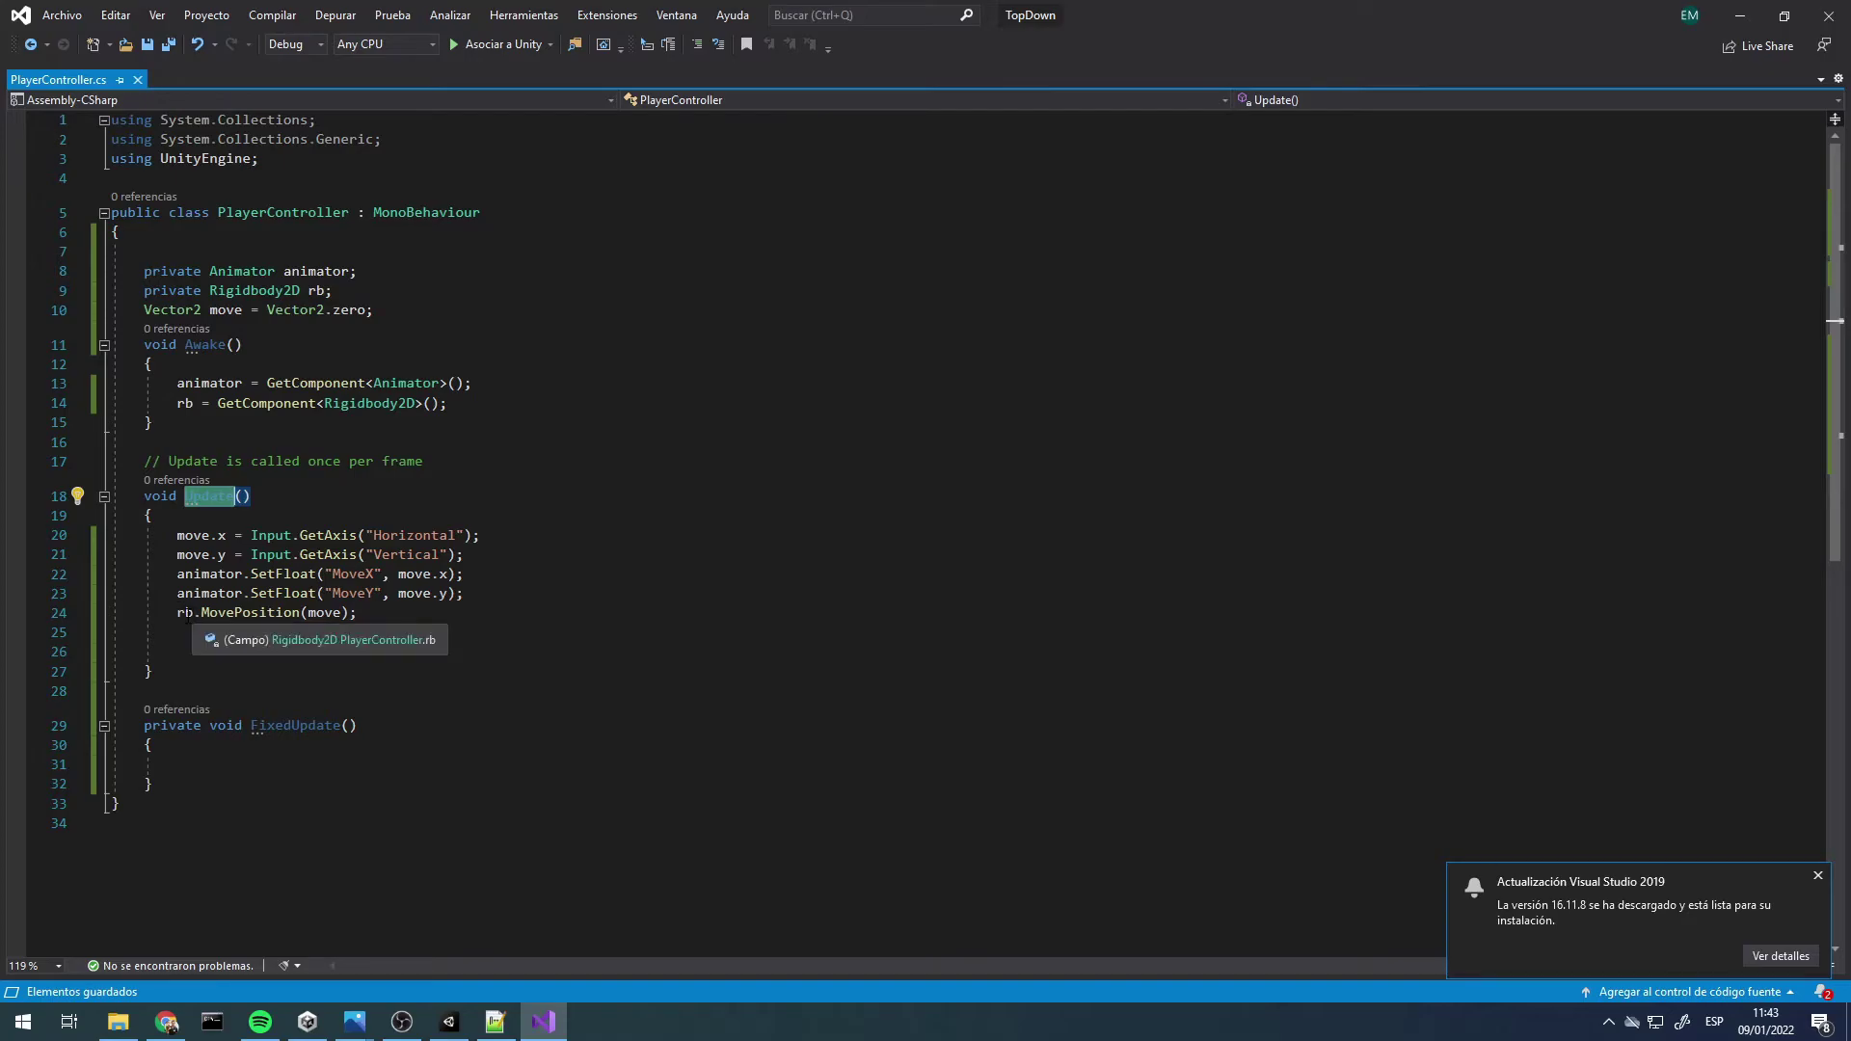
pyautogui.click(448, 1021)
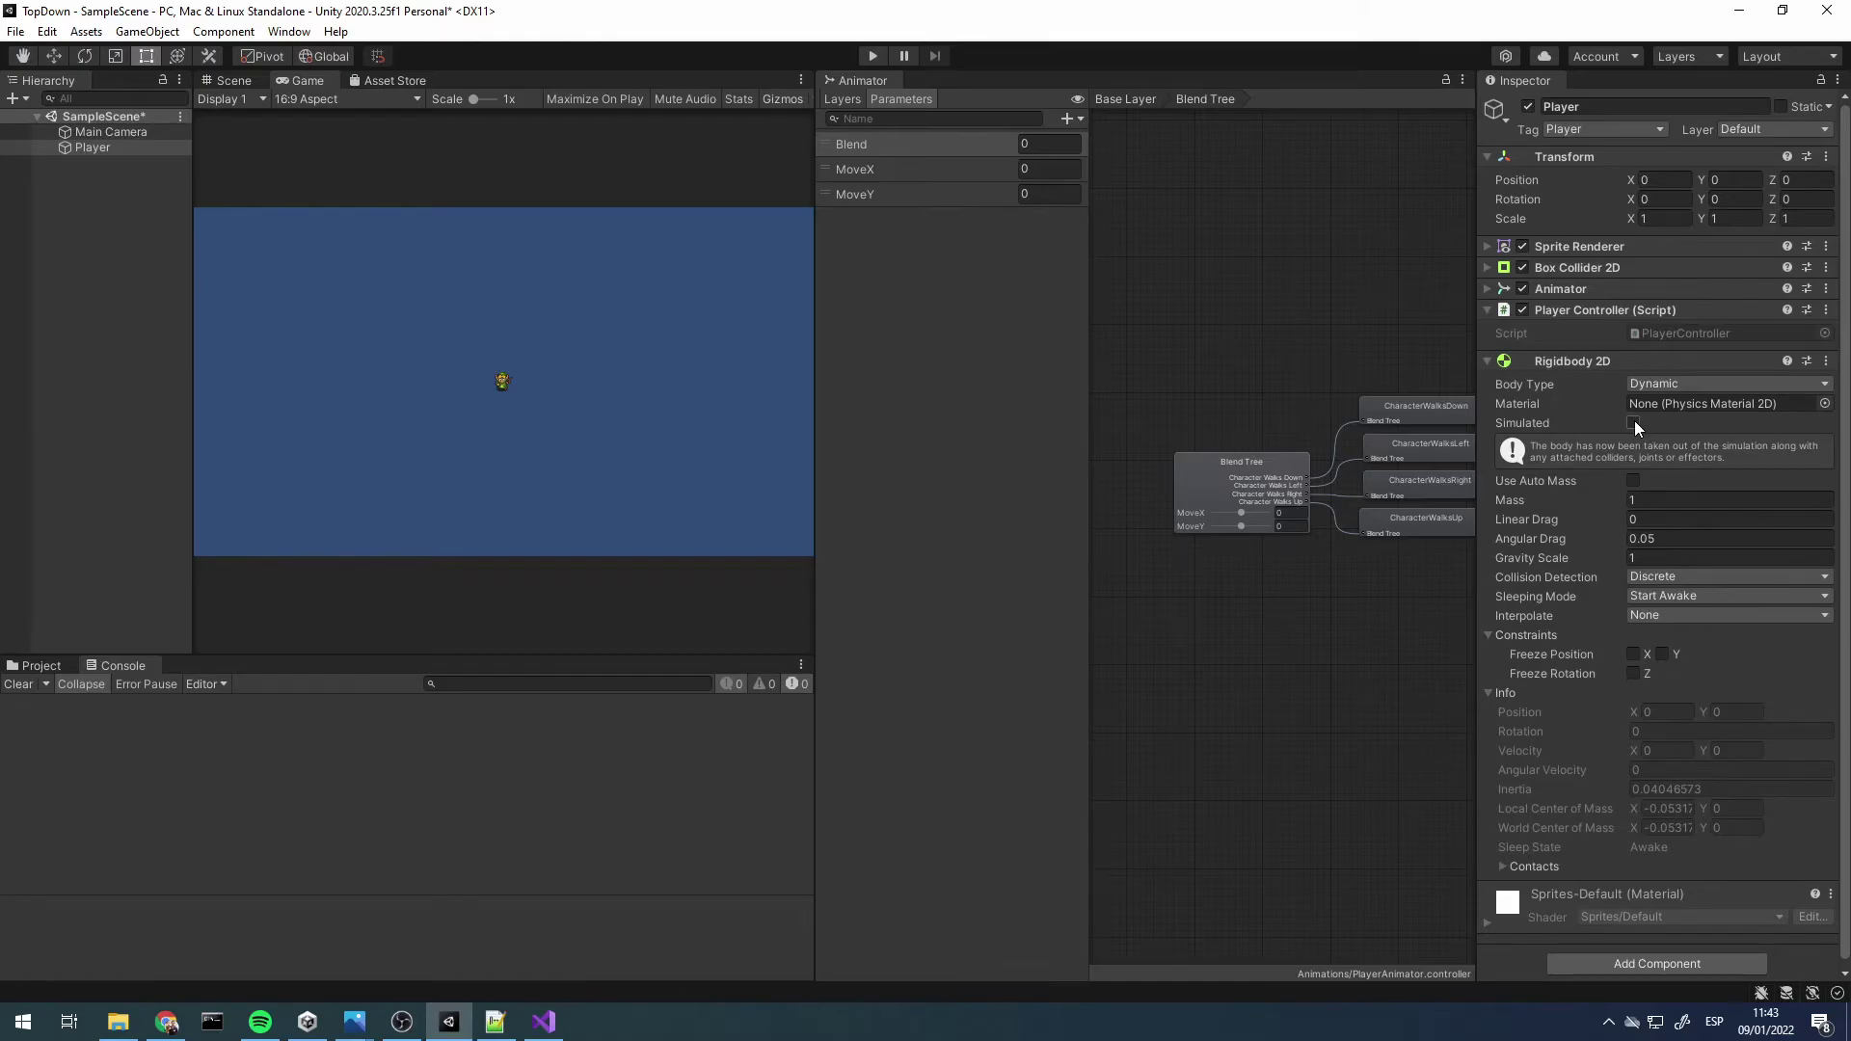
# Tick Simulated on the Player's Rigidbody 2D, set Gravity Scale to 0, and enter Play mode
pyautogui.click(1634, 422)
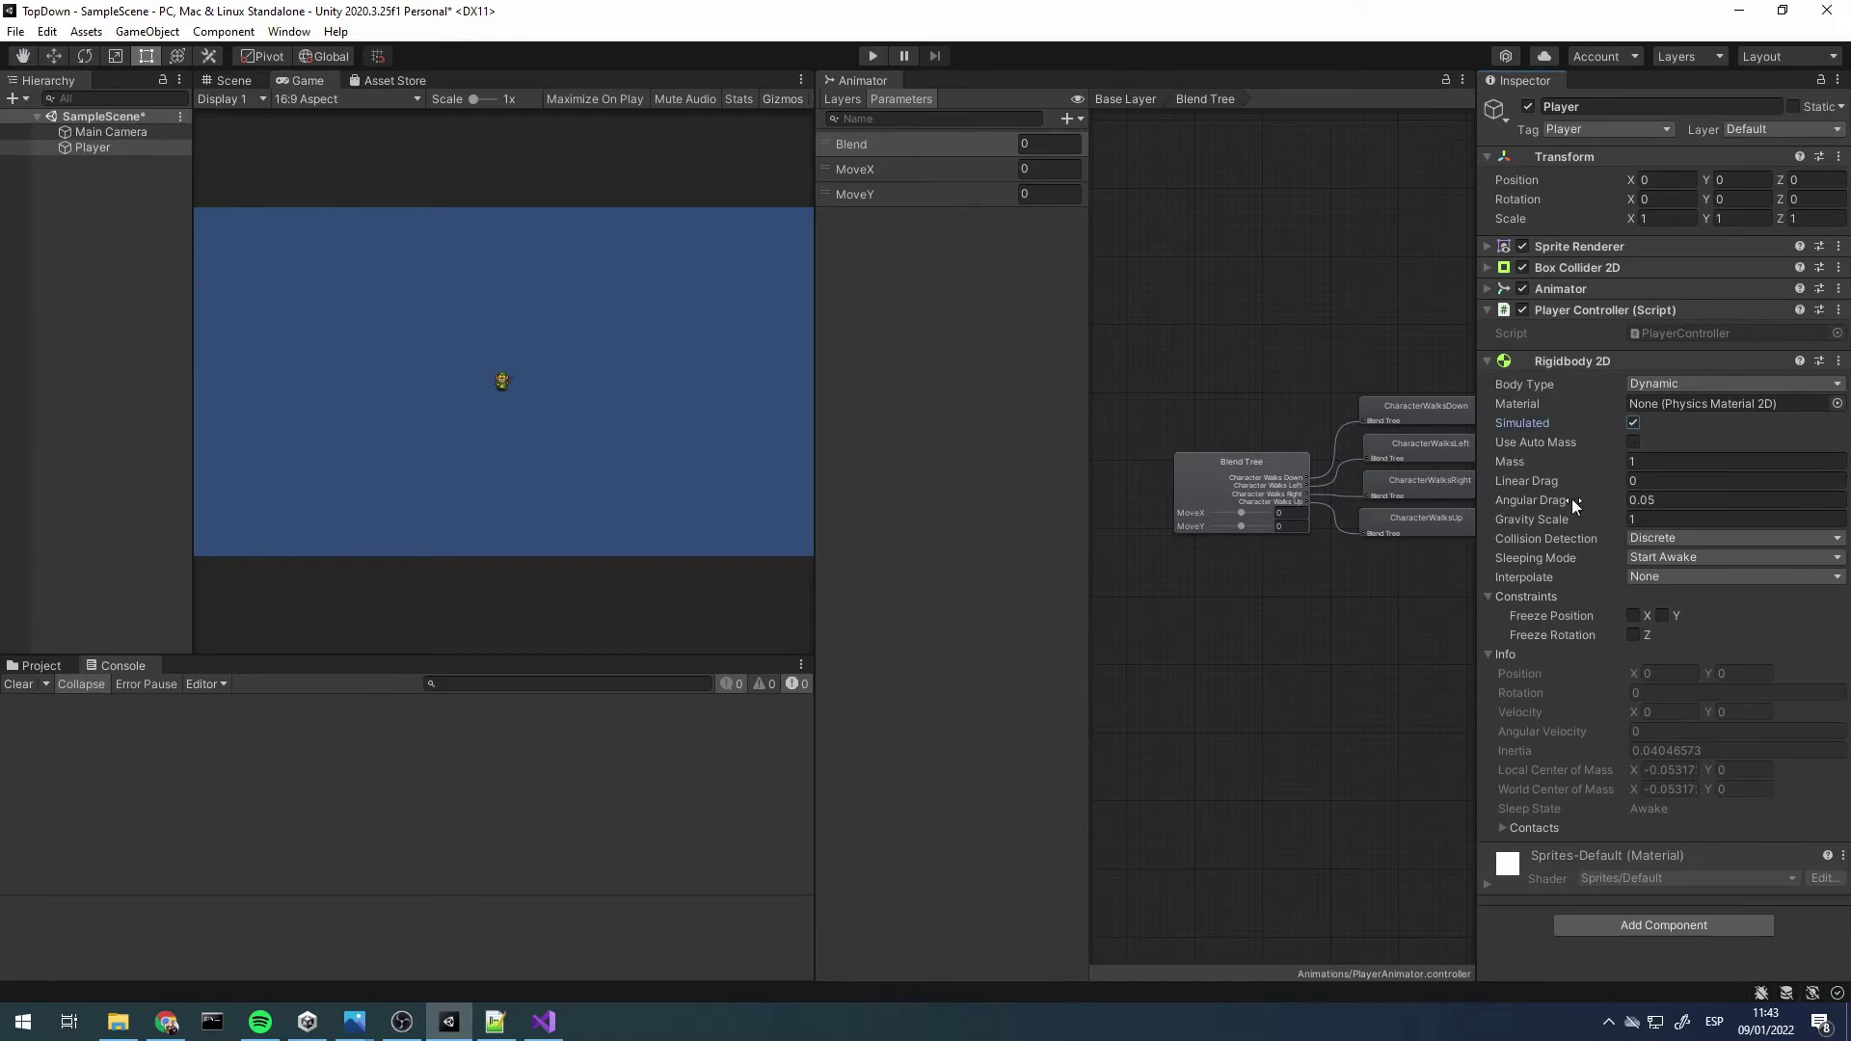
pyautogui.click(1649, 521)
pyautogui.write('0')
pyautogui.click(544, 1022)
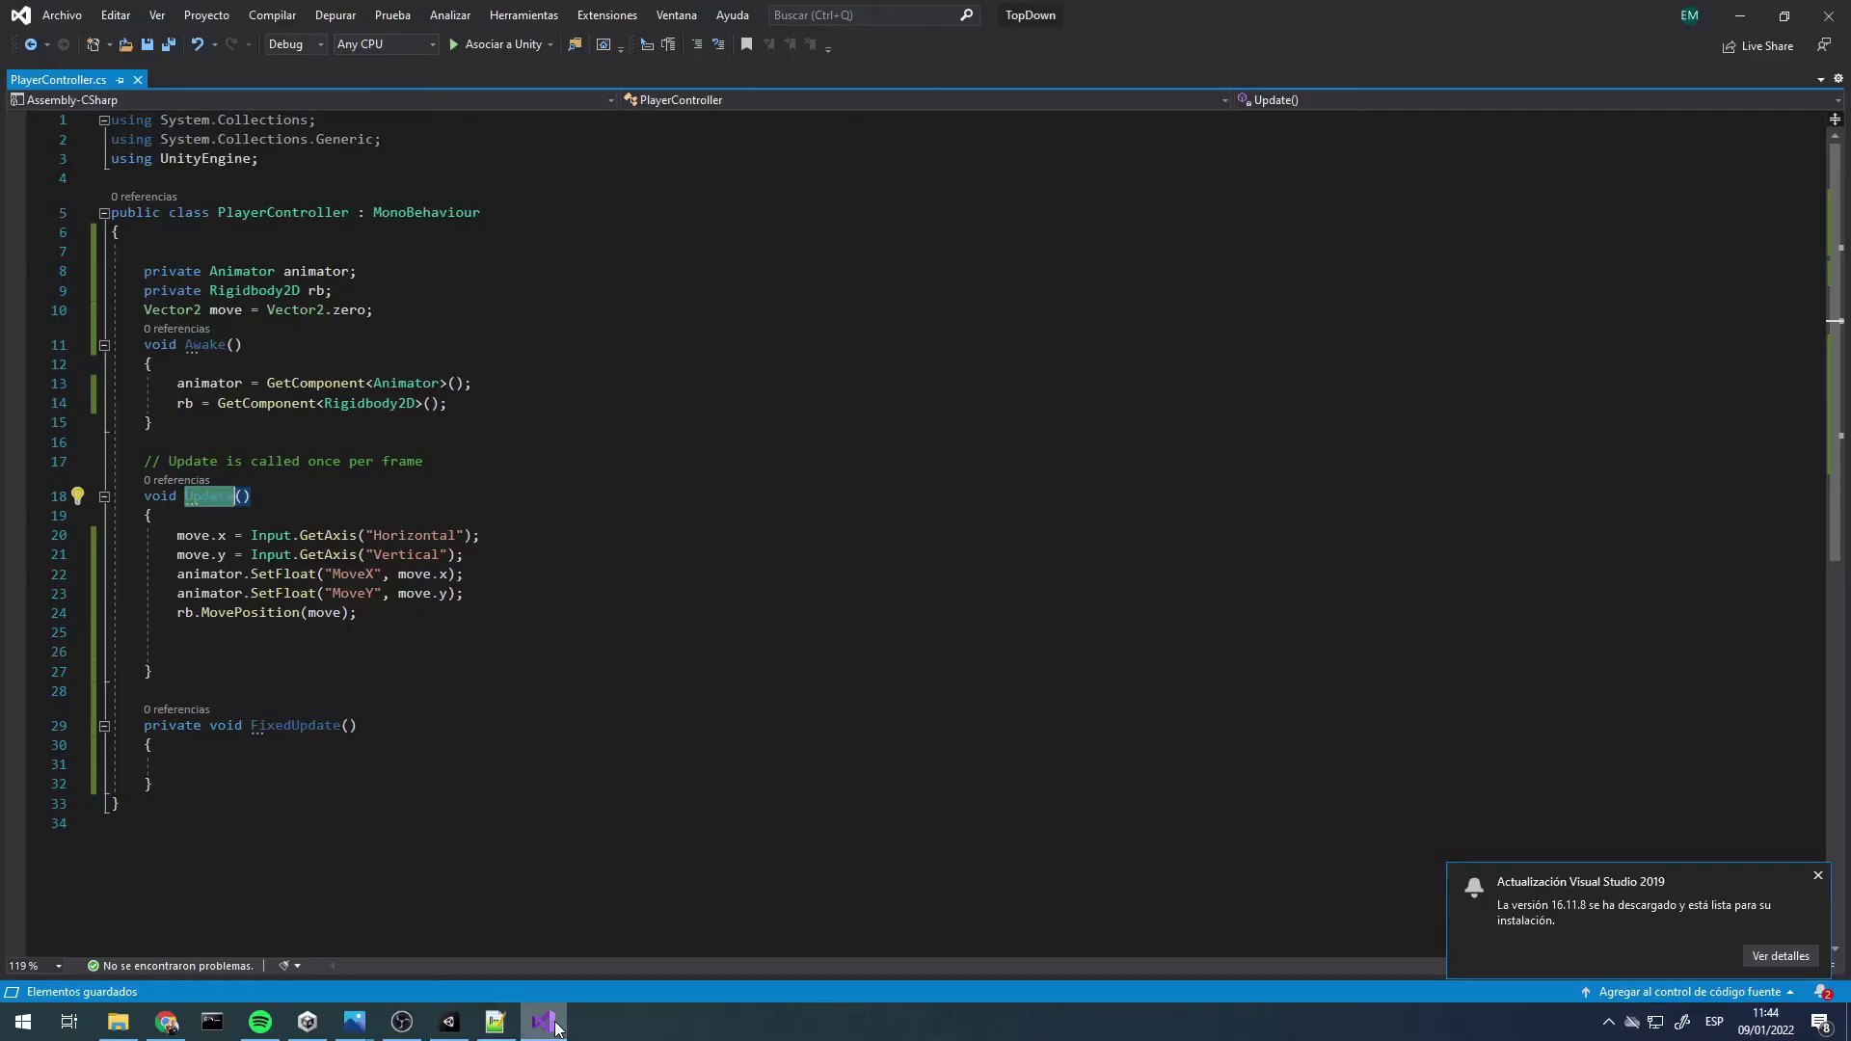
pyautogui.click(544, 1022)
pyautogui.click(873, 56)
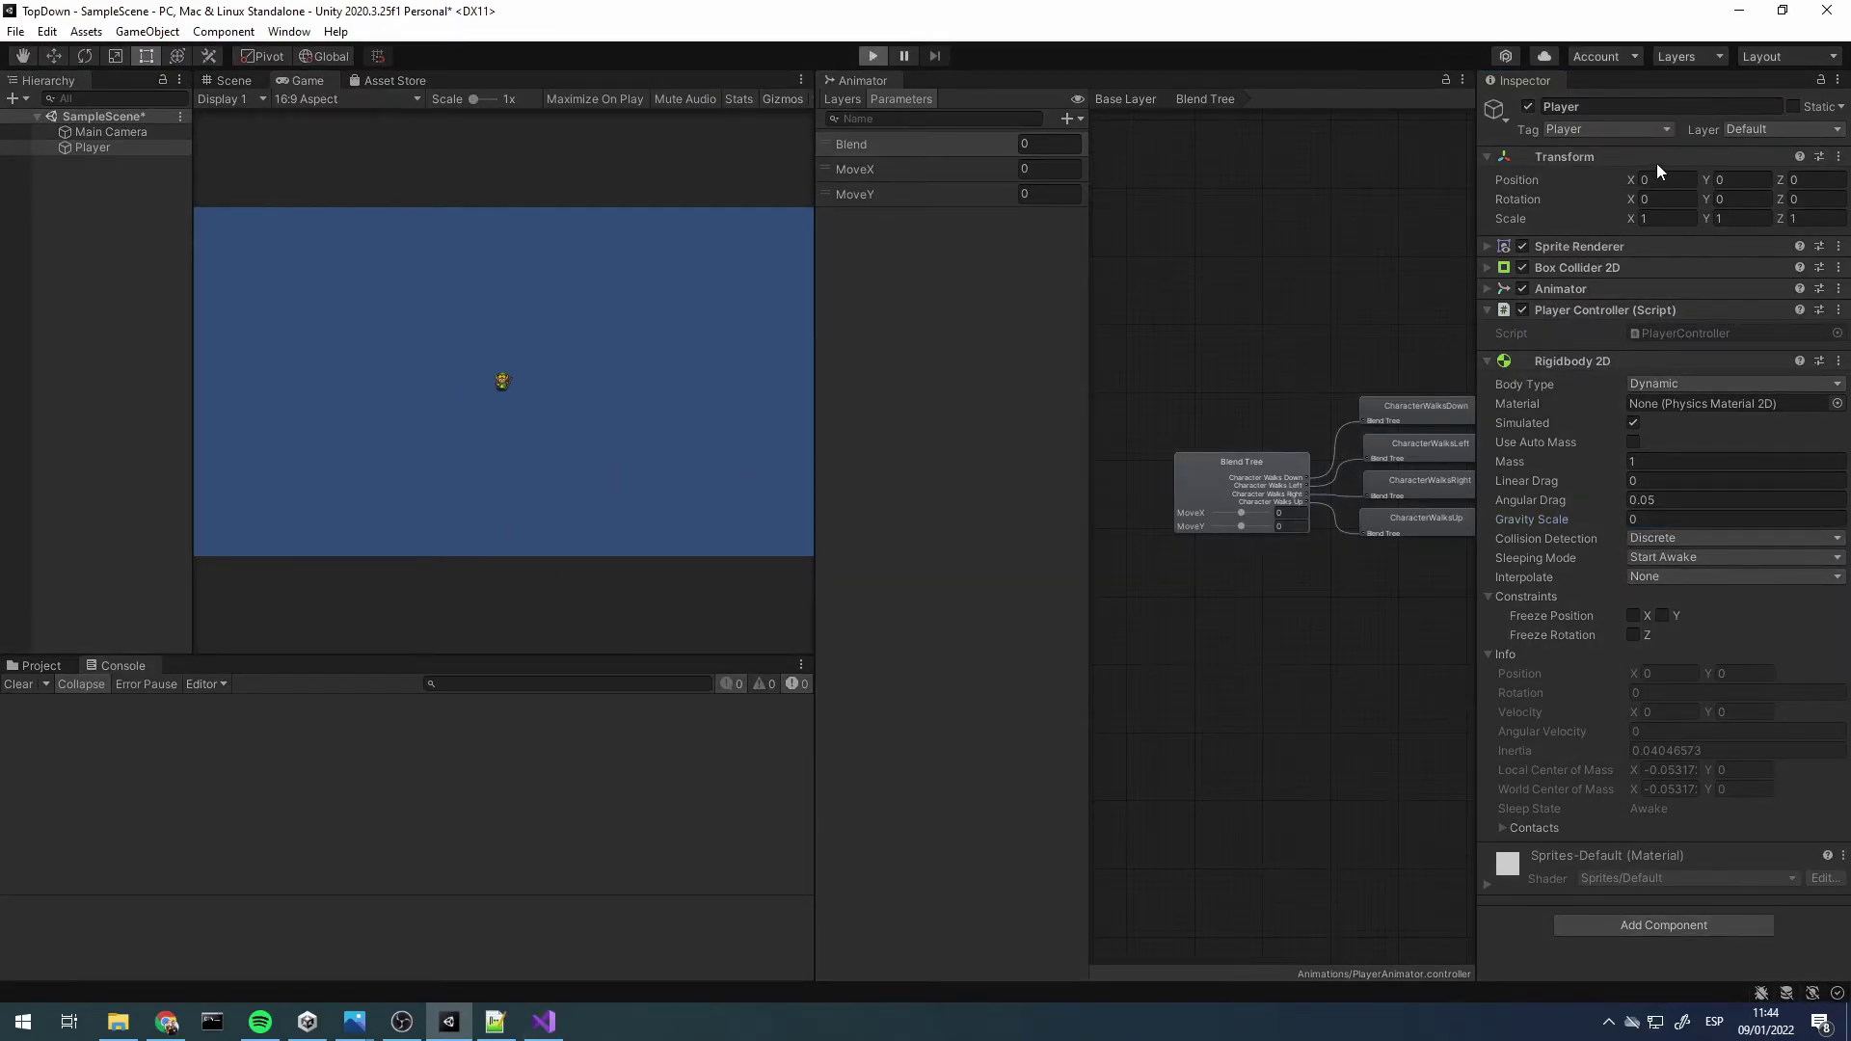
# Walk the player left, right, up and down with the A, D, W, S keys, then stop Play mode
pyautogui.press('d')
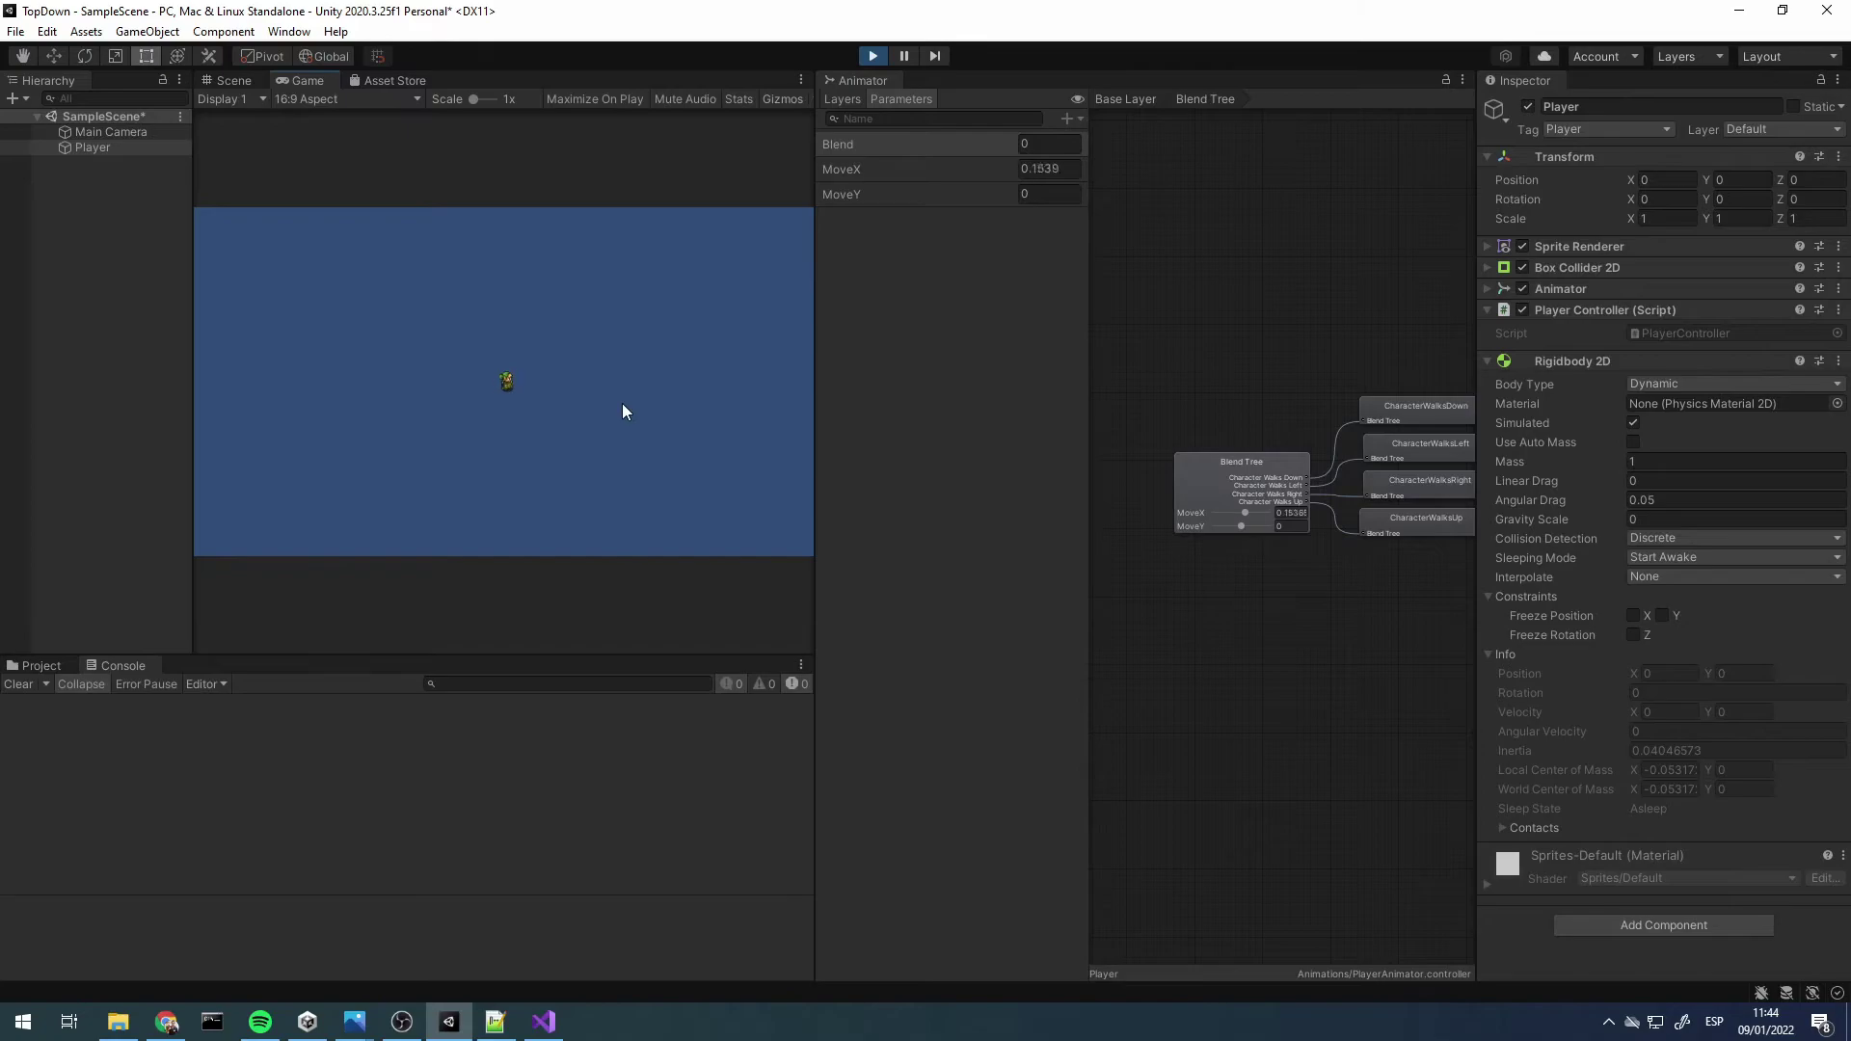
pyautogui.press('a')
pyautogui.press('d')
pyautogui.press('a')
pyautogui.press('d')
pyautogui.press('a')
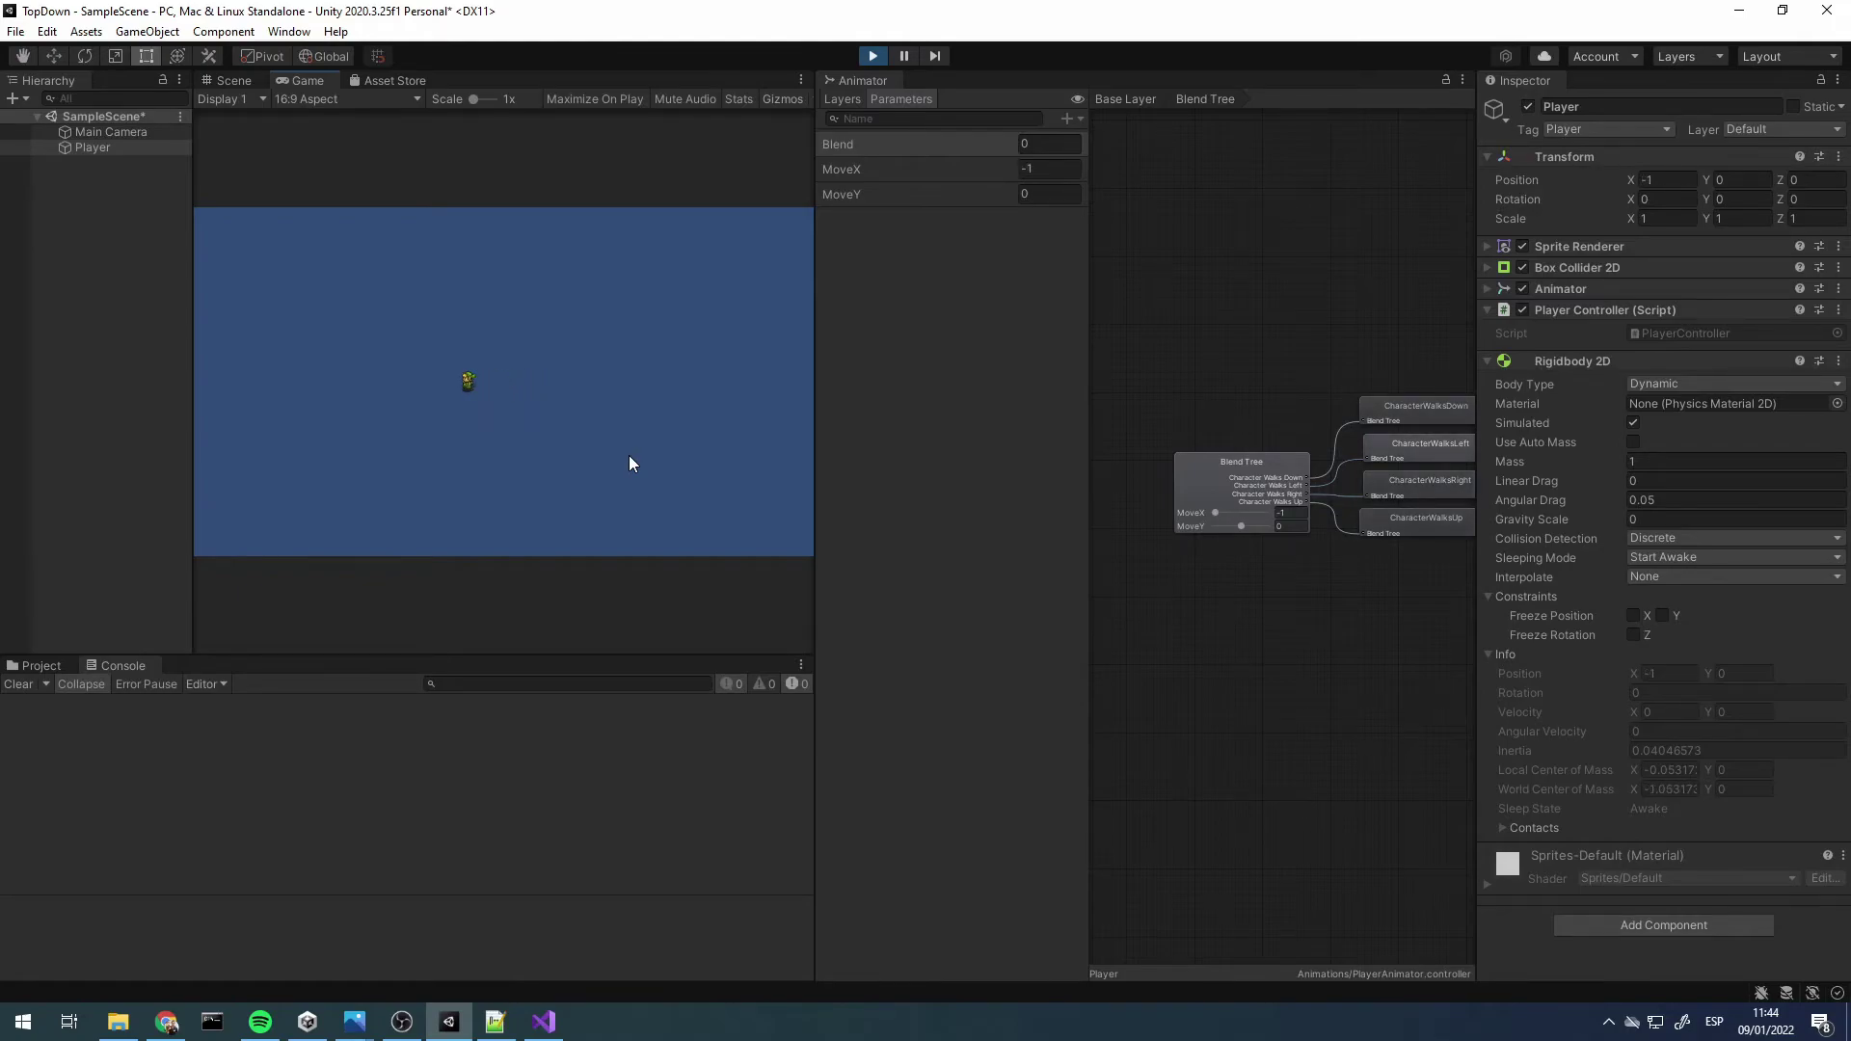
pyautogui.press('d')
pyautogui.press('a')
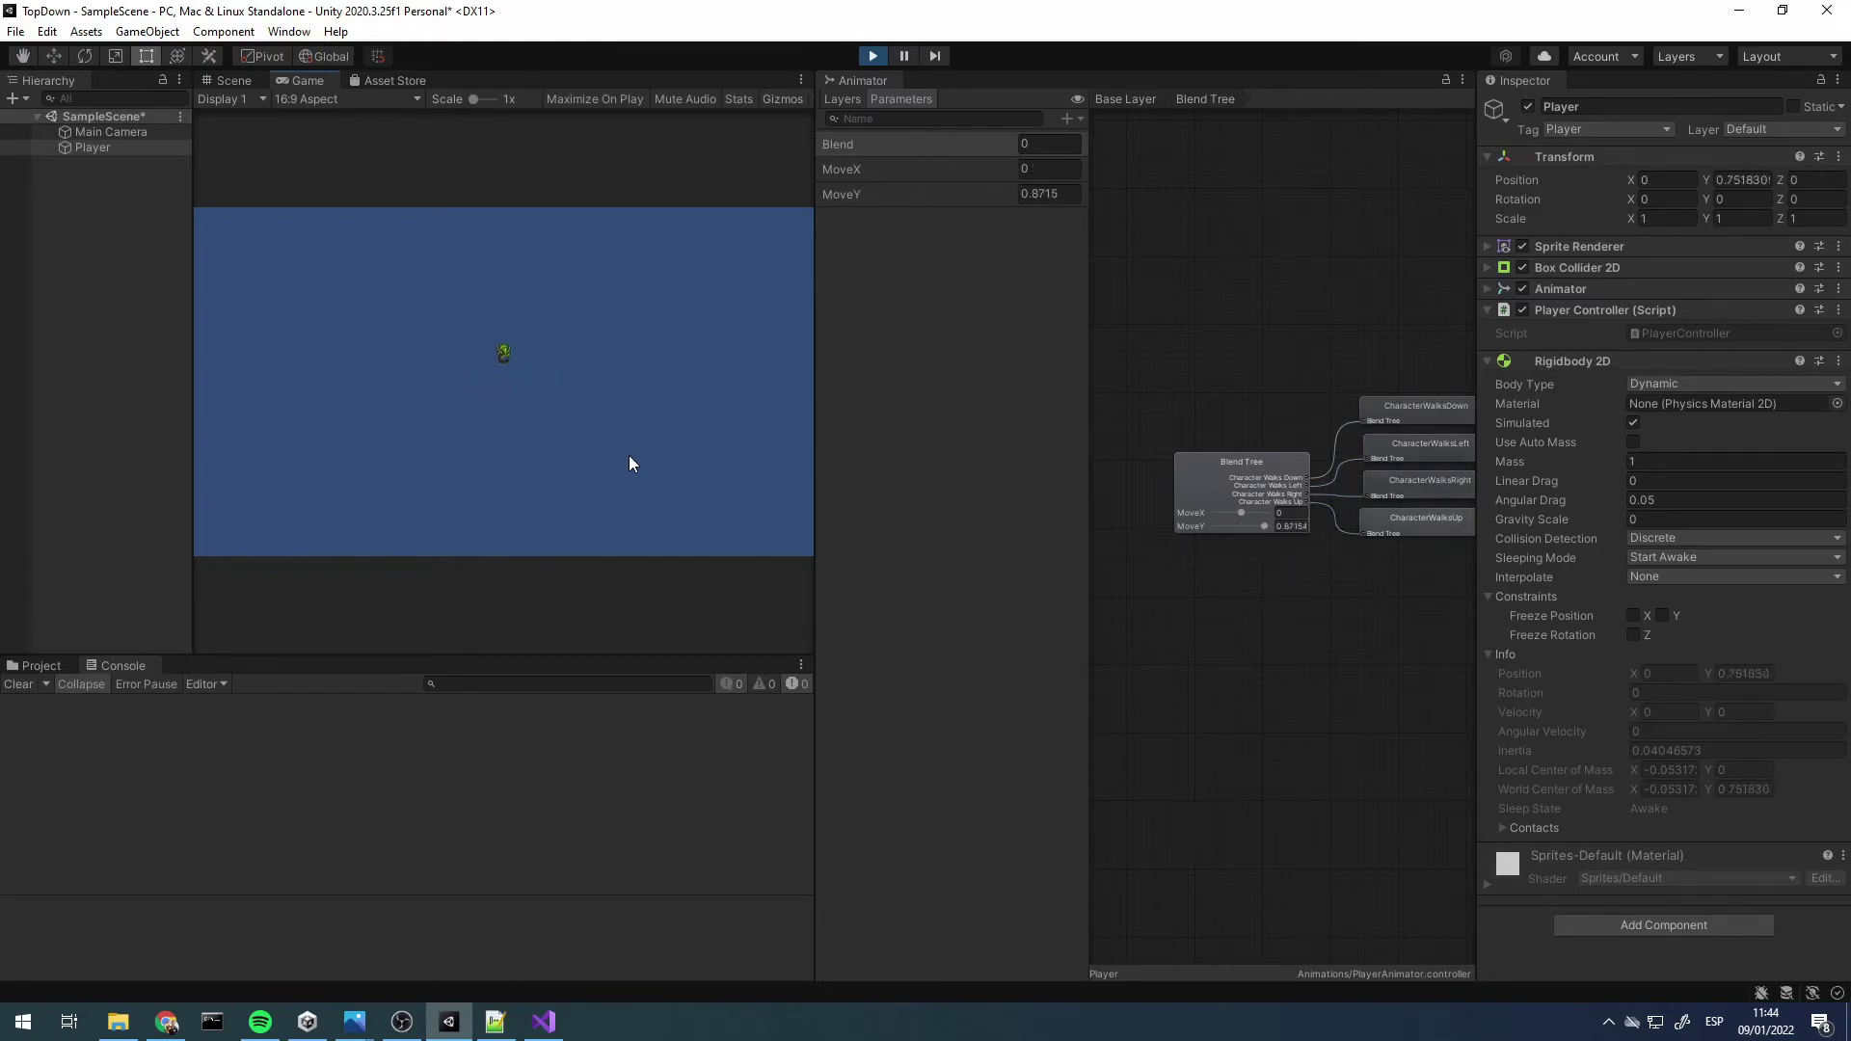
pyautogui.press('s')
pyautogui.press('w')
pyautogui.press('s')
pyautogui.press('d')
pyautogui.press('a')
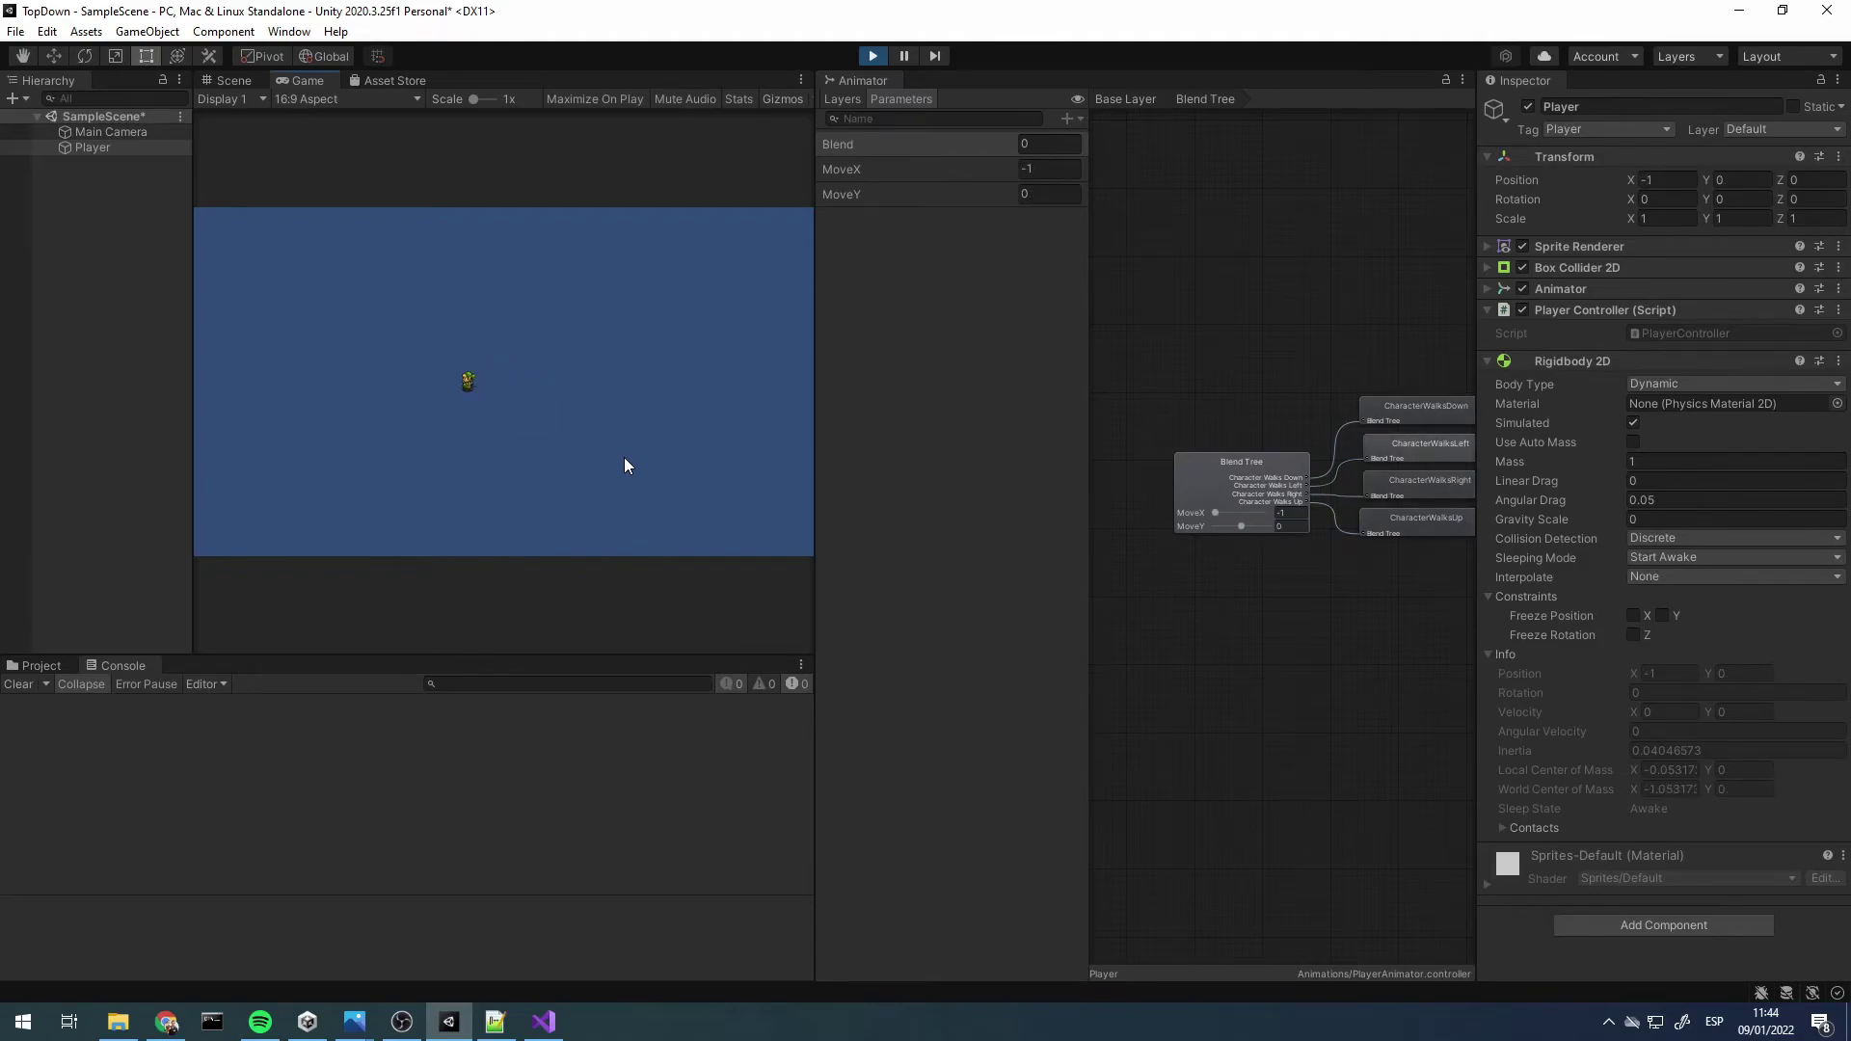
pyautogui.click(875, 55)
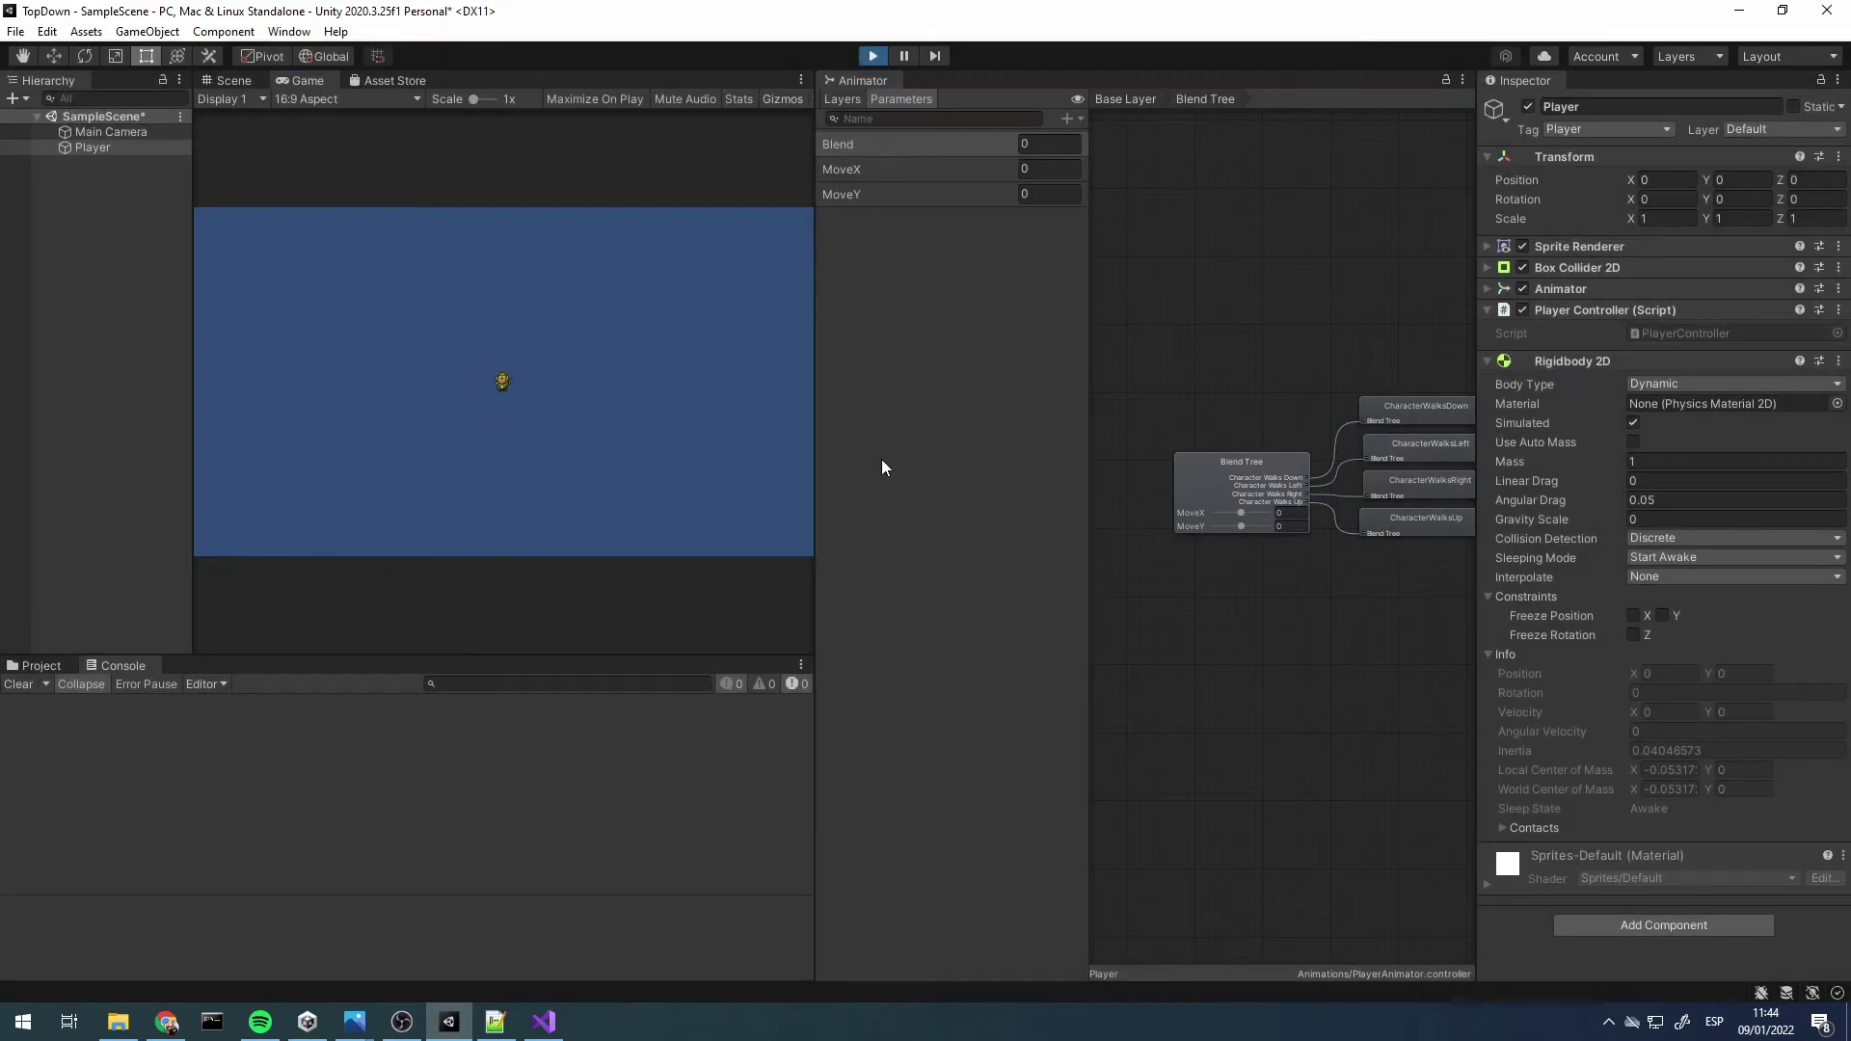
# Change line 24 to rb.MovePosition(rb.position + move * Time.deltaTime); and save the script
pyautogui.click(541, 1026)
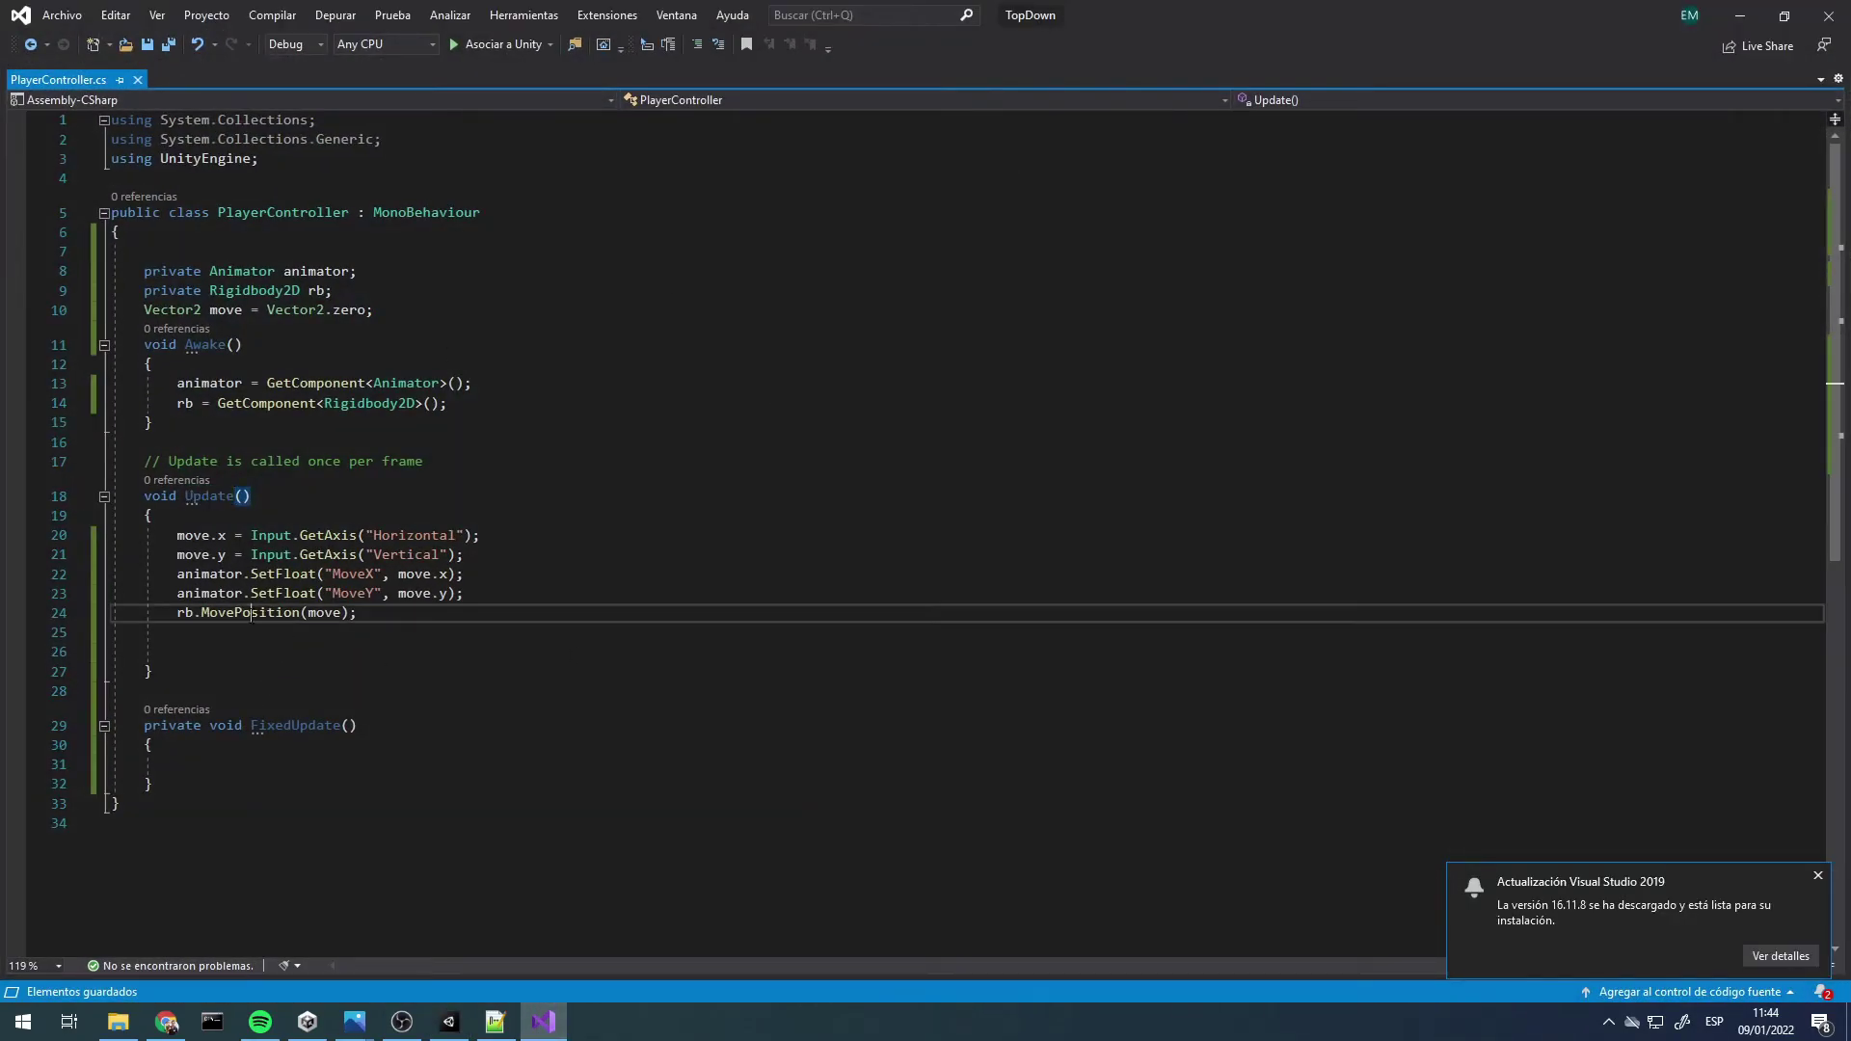
pyautogui.doubleClick(251, 613)
pyautogui.click(323, 617)
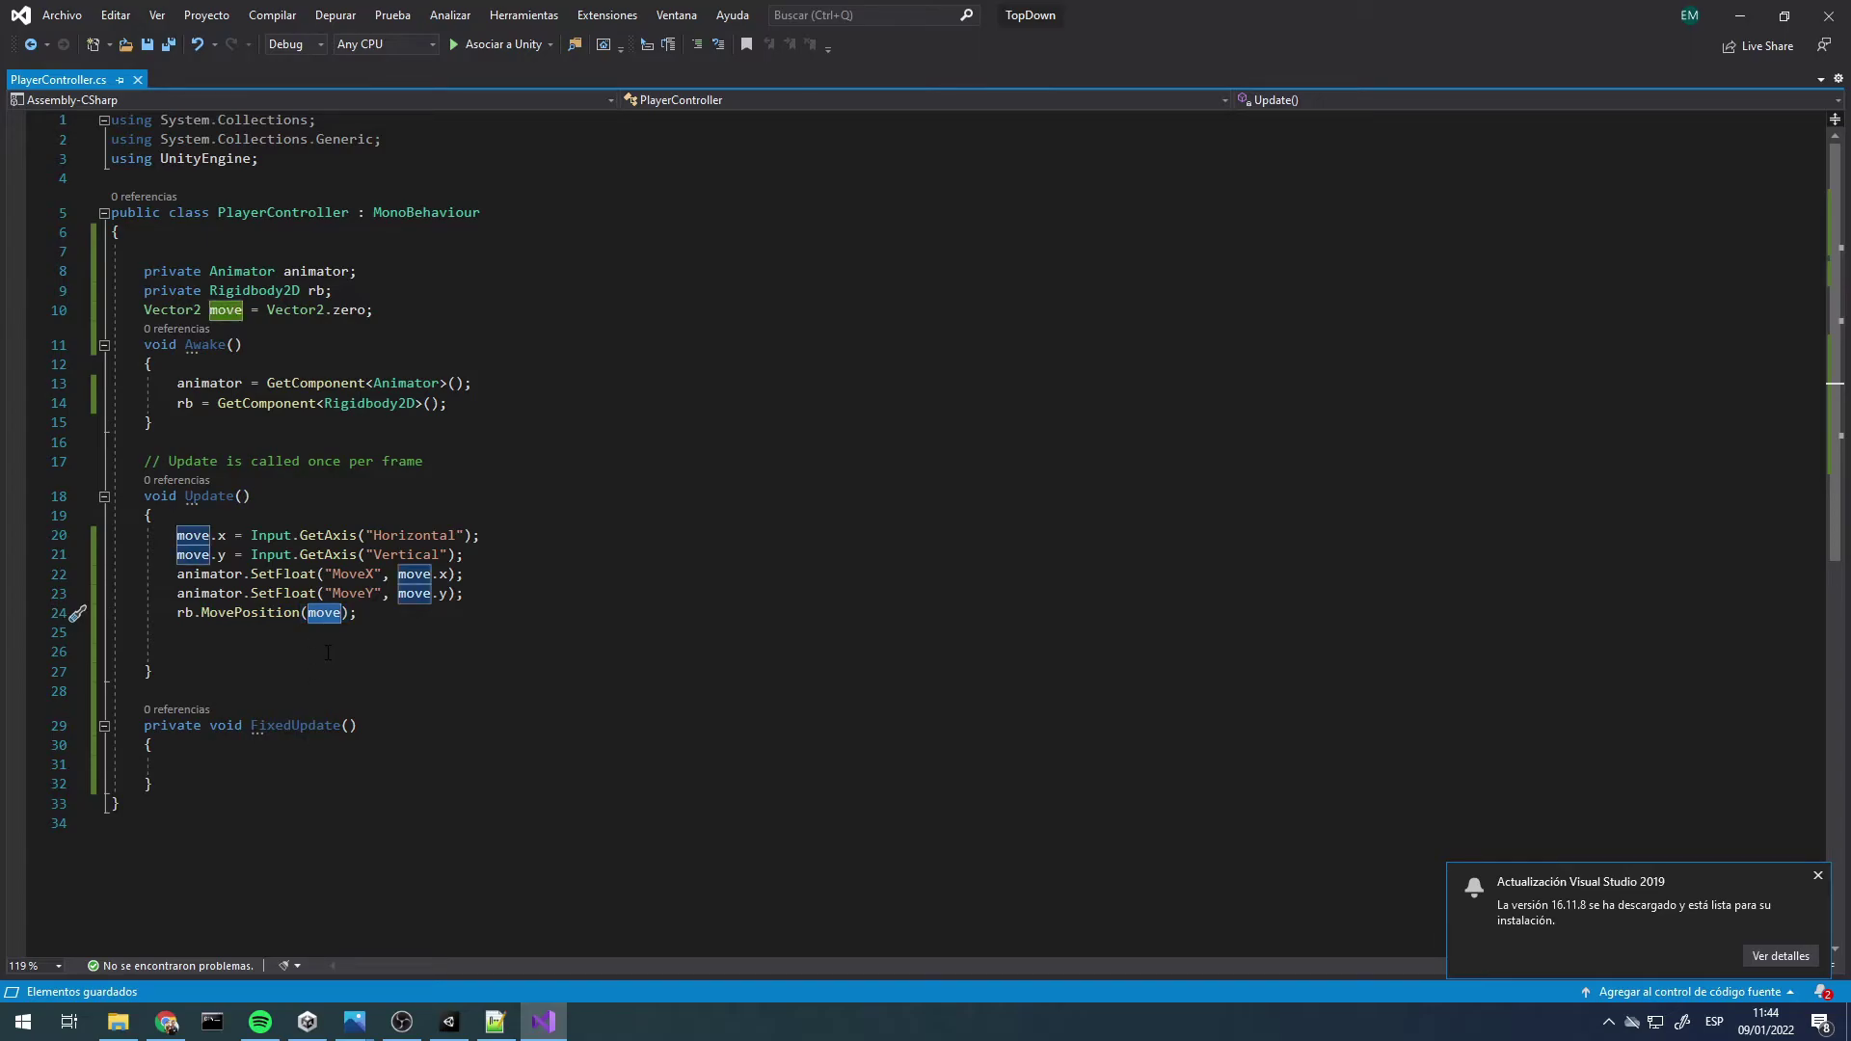
pyautogui.press('Left')
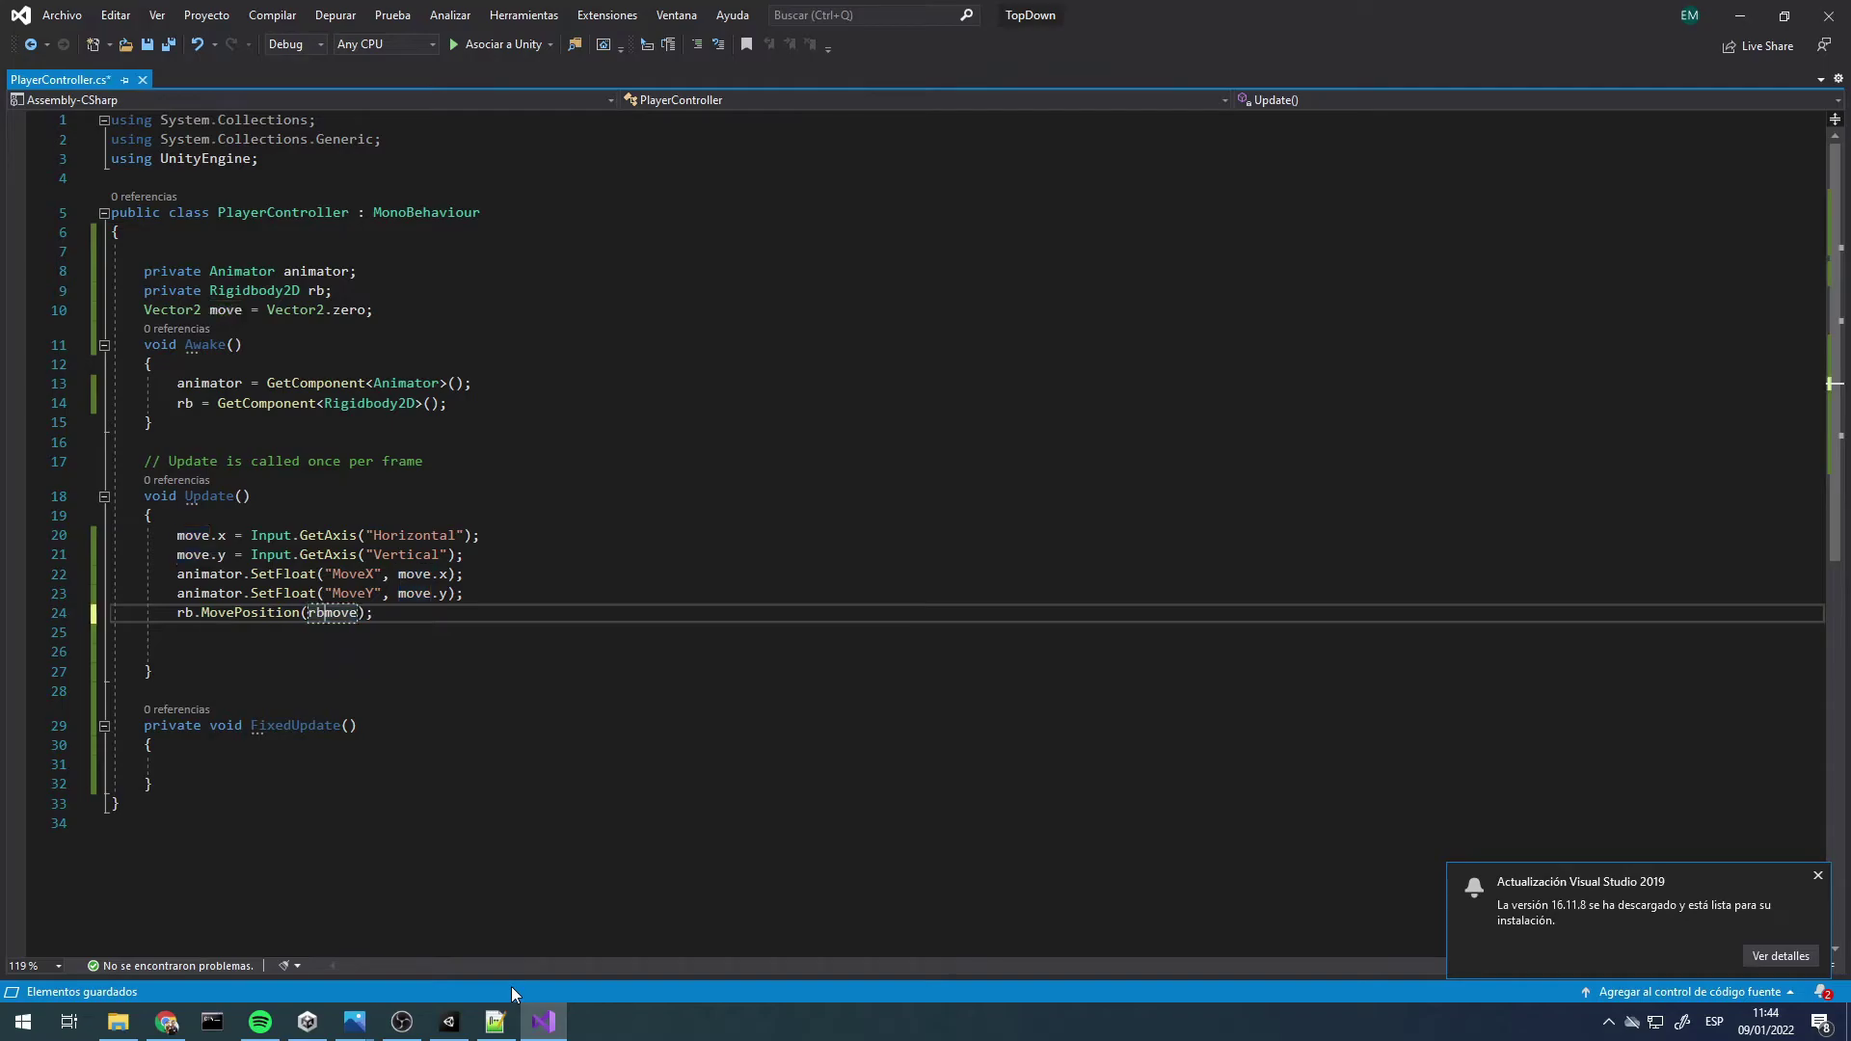
pyautogui.write('rb.position +')
pyautogui.hotkey('ctrl', 's')
pyautogui.write('* ')
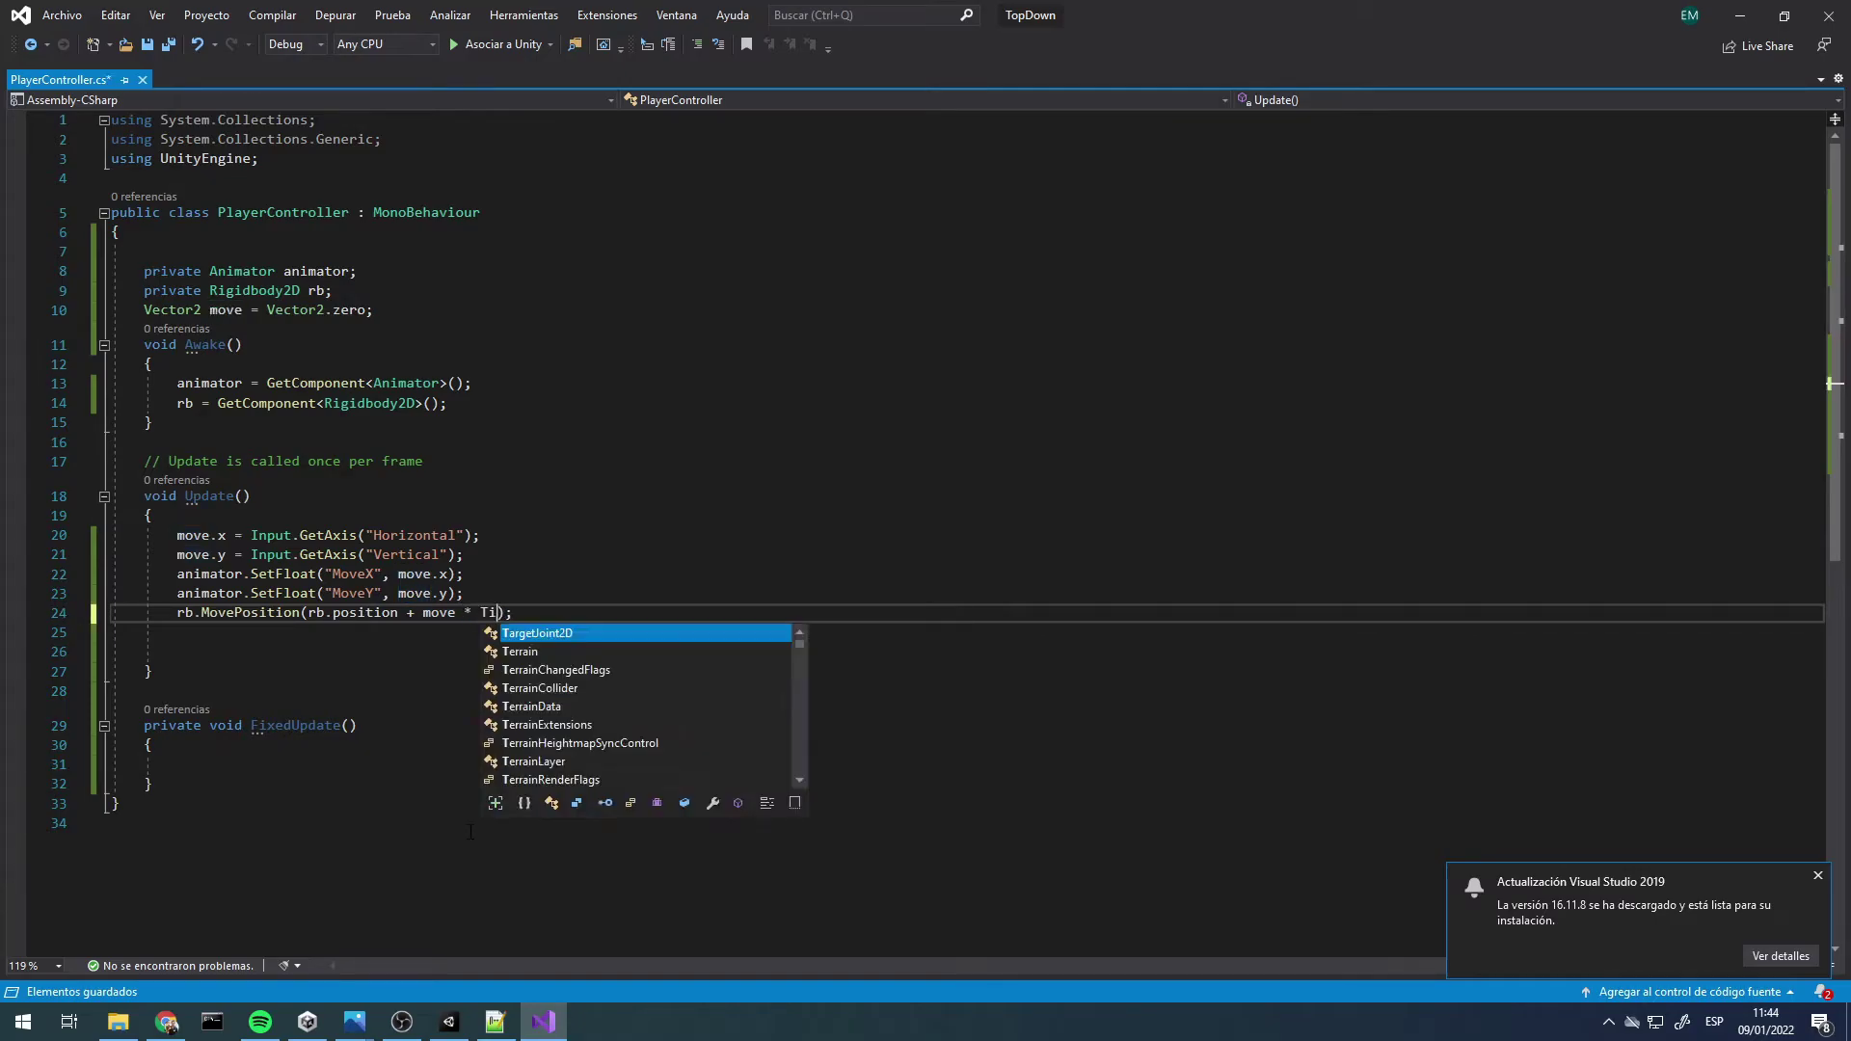
pyautogui.write('Time.del')
pyautogui.press('Tab')
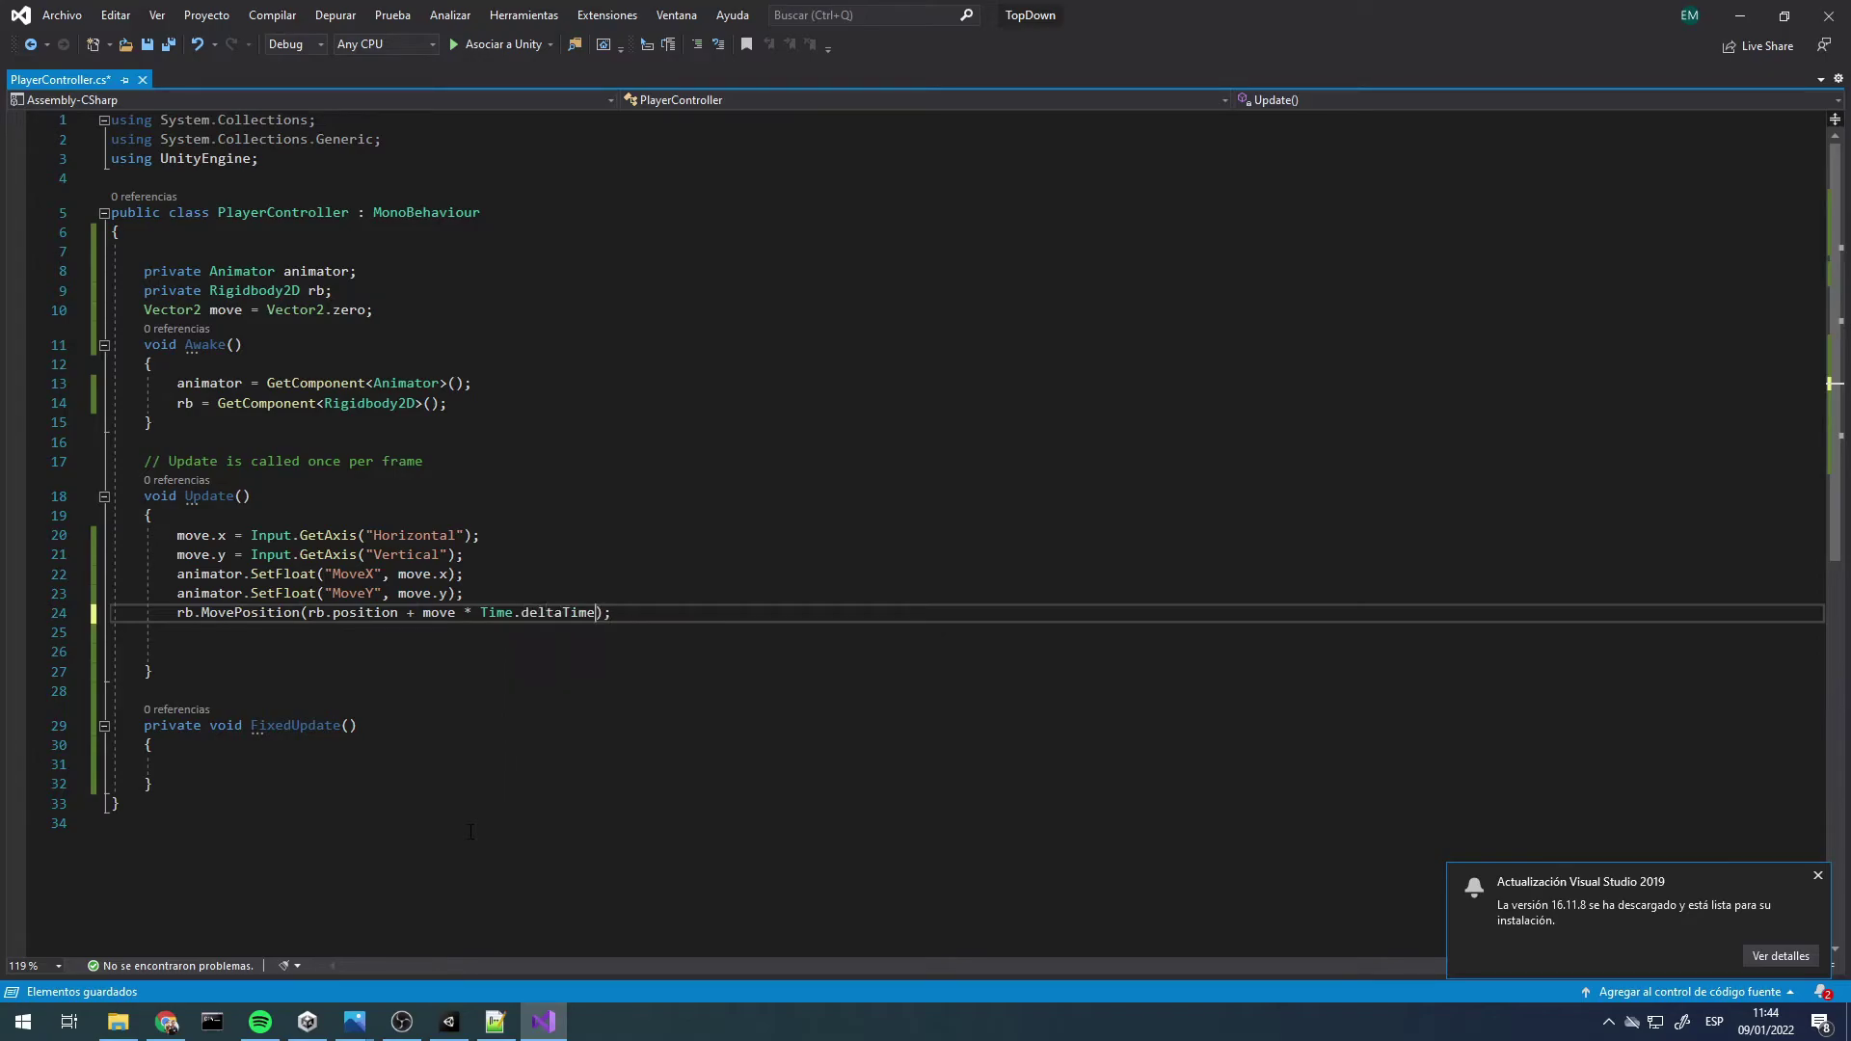
pyautogui.hotkey('ctrl', 's')
pyautogui.moveTo(559, 614)
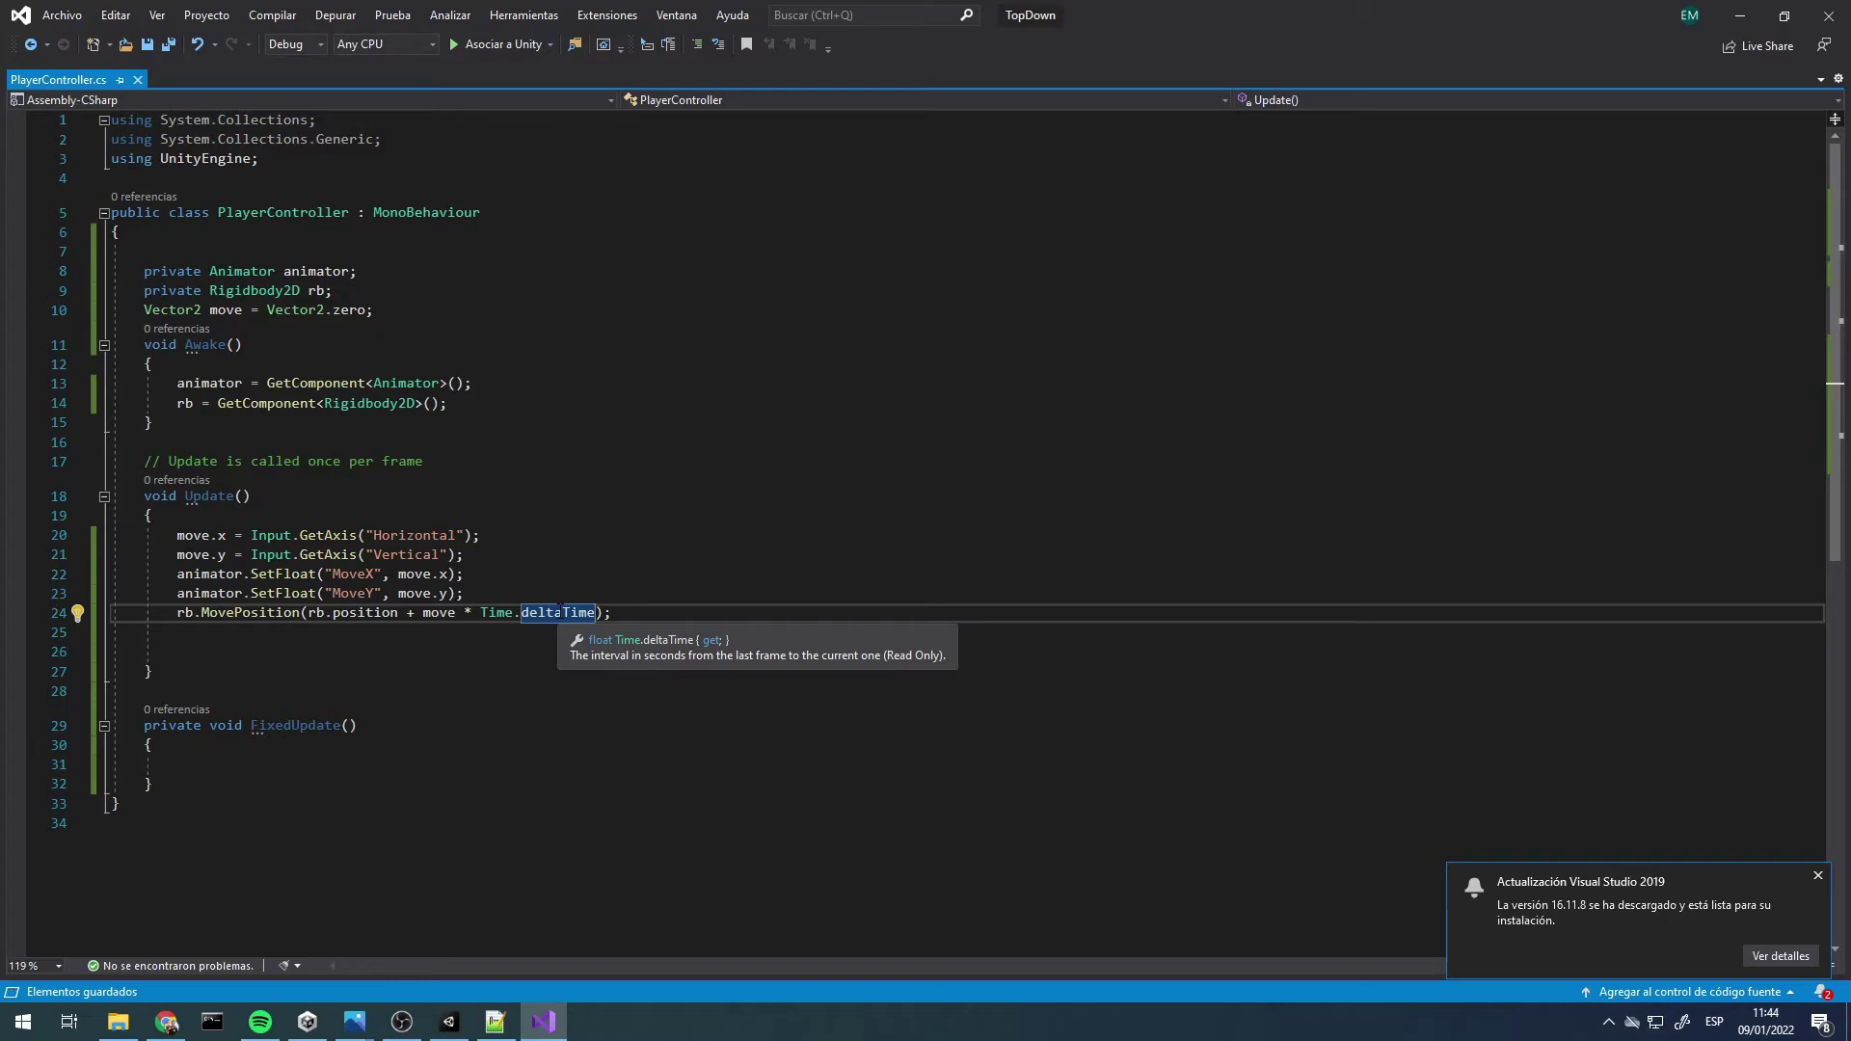
pyautogui.click(1740, 19)
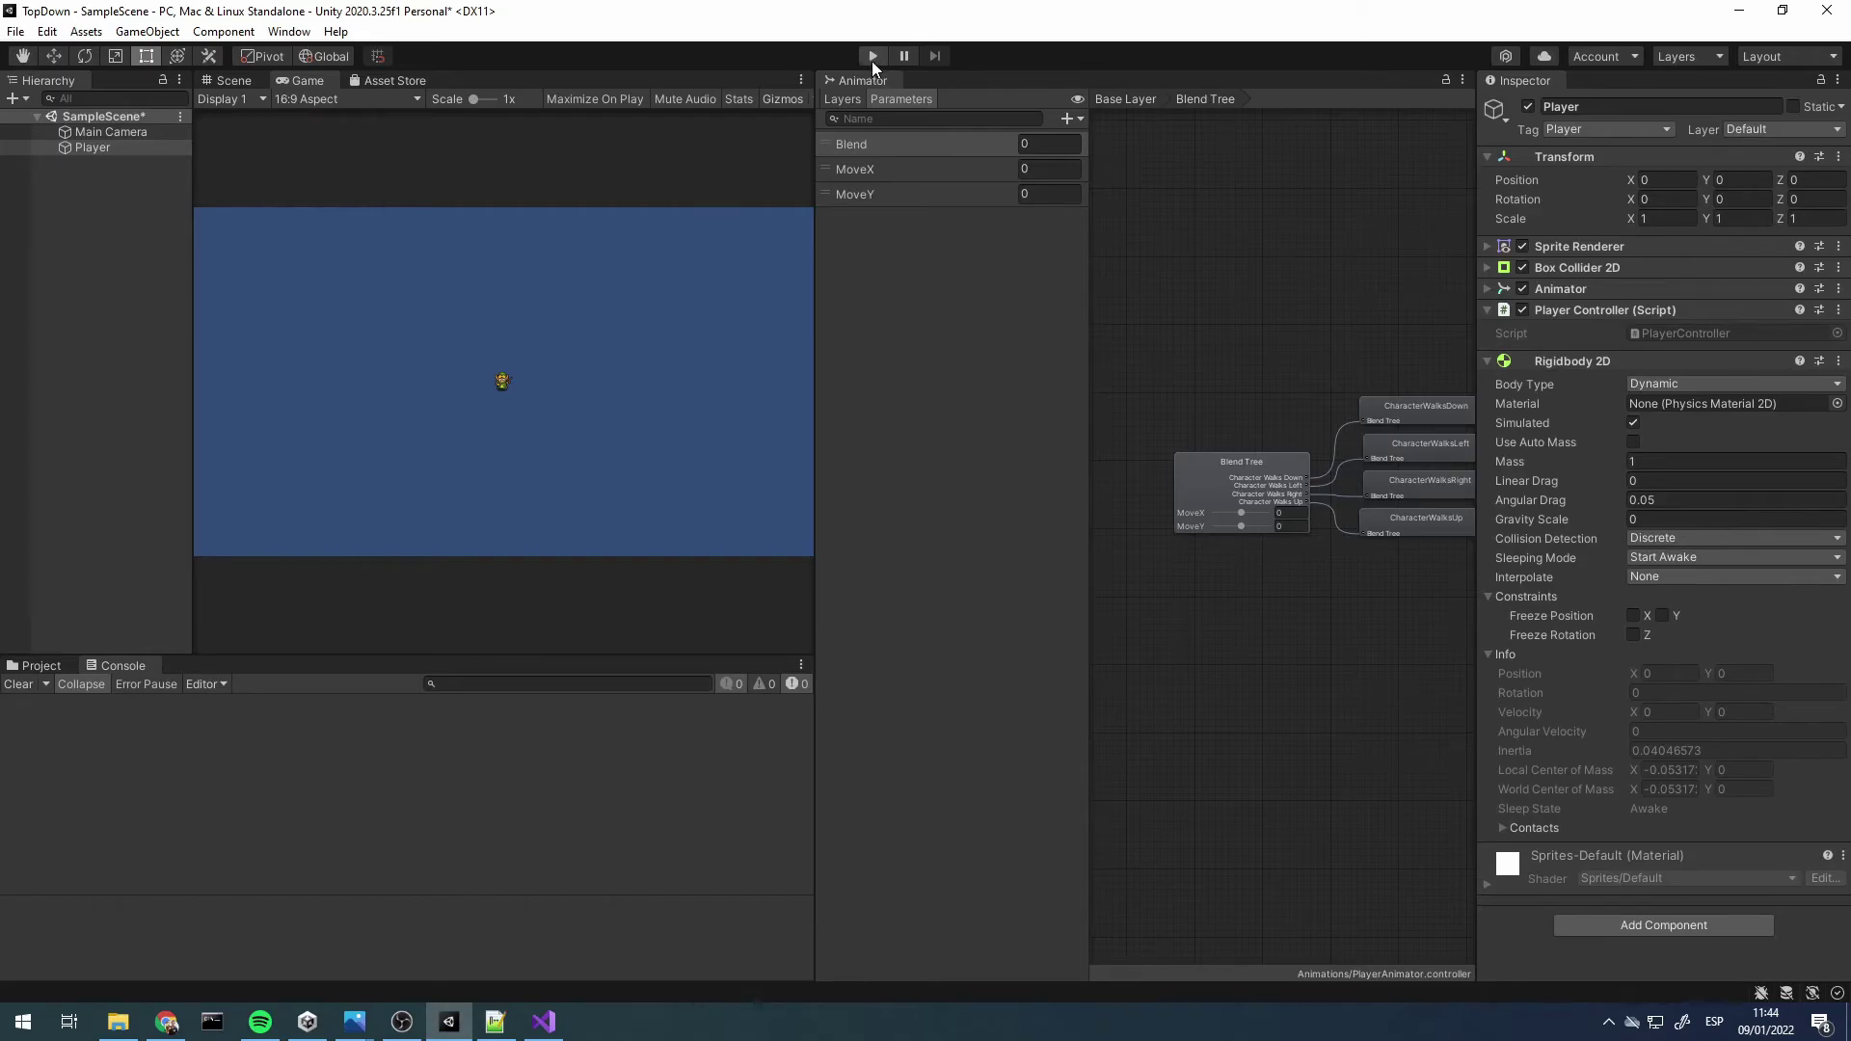
pyautogui.click(872, 58)
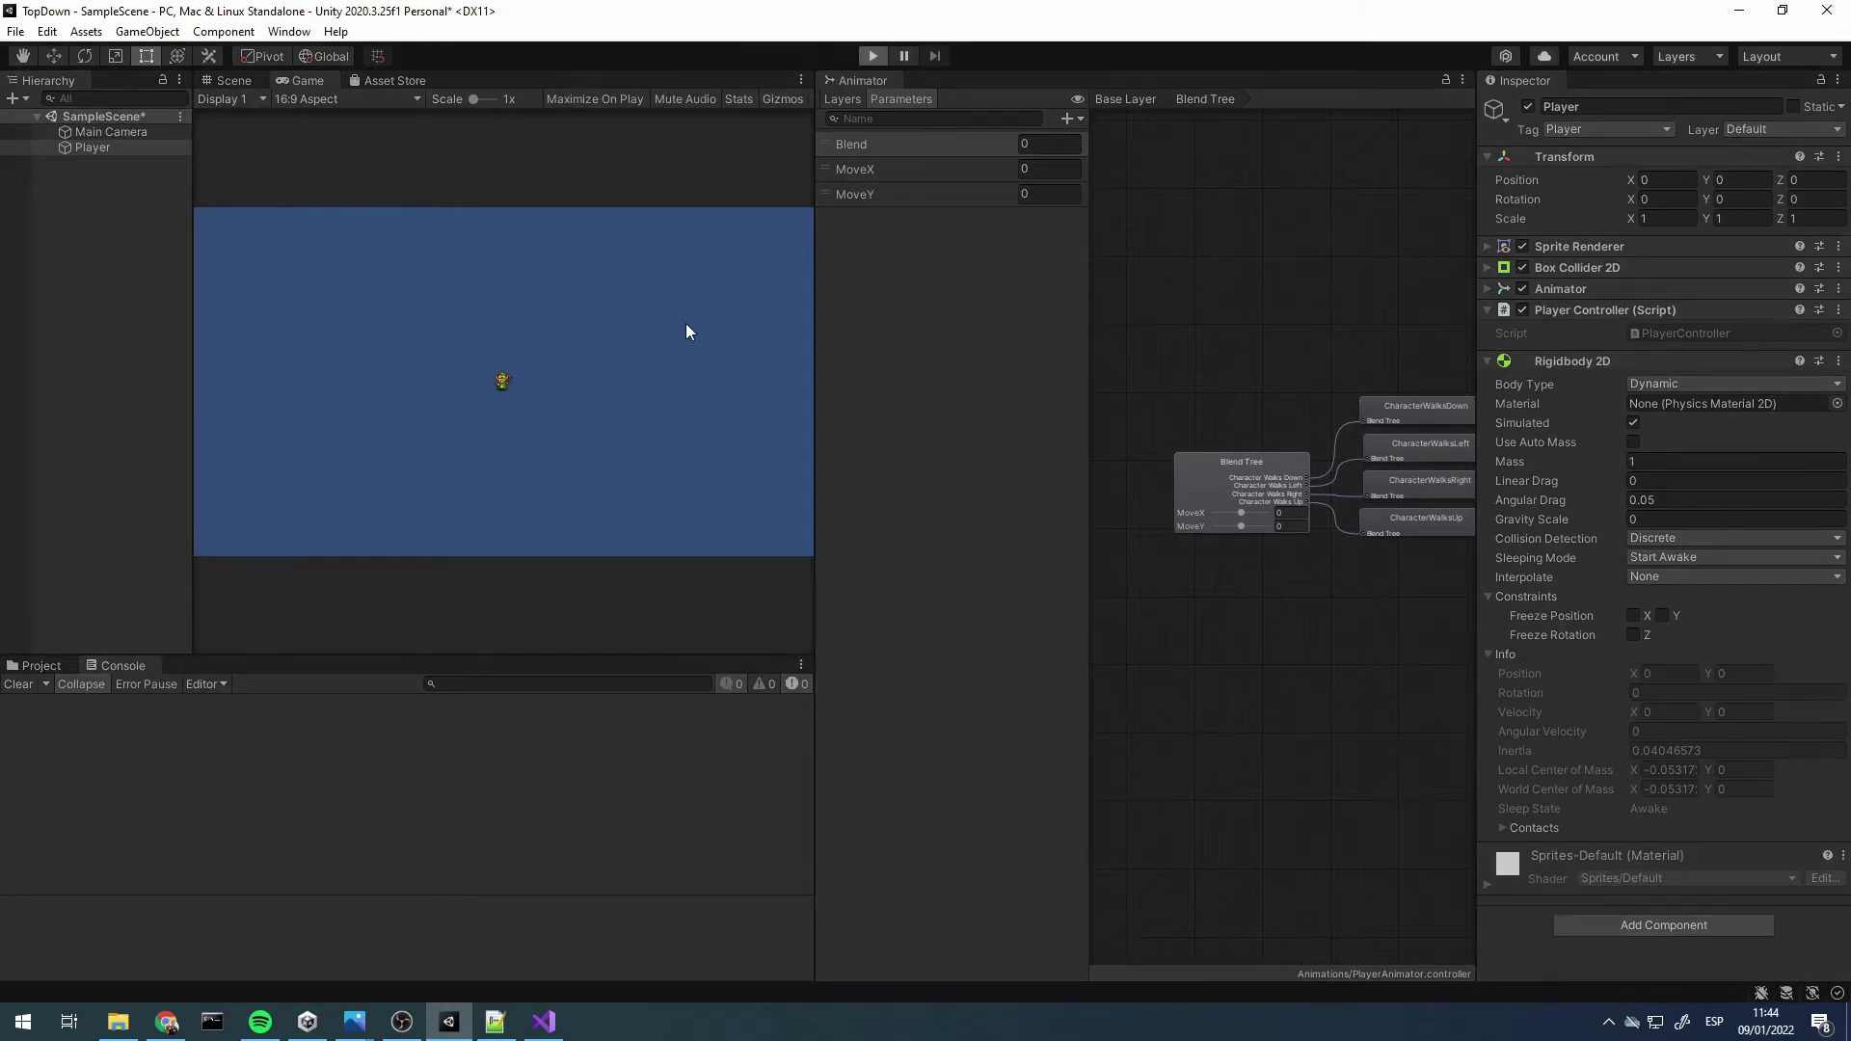
pyautogui.press('d')
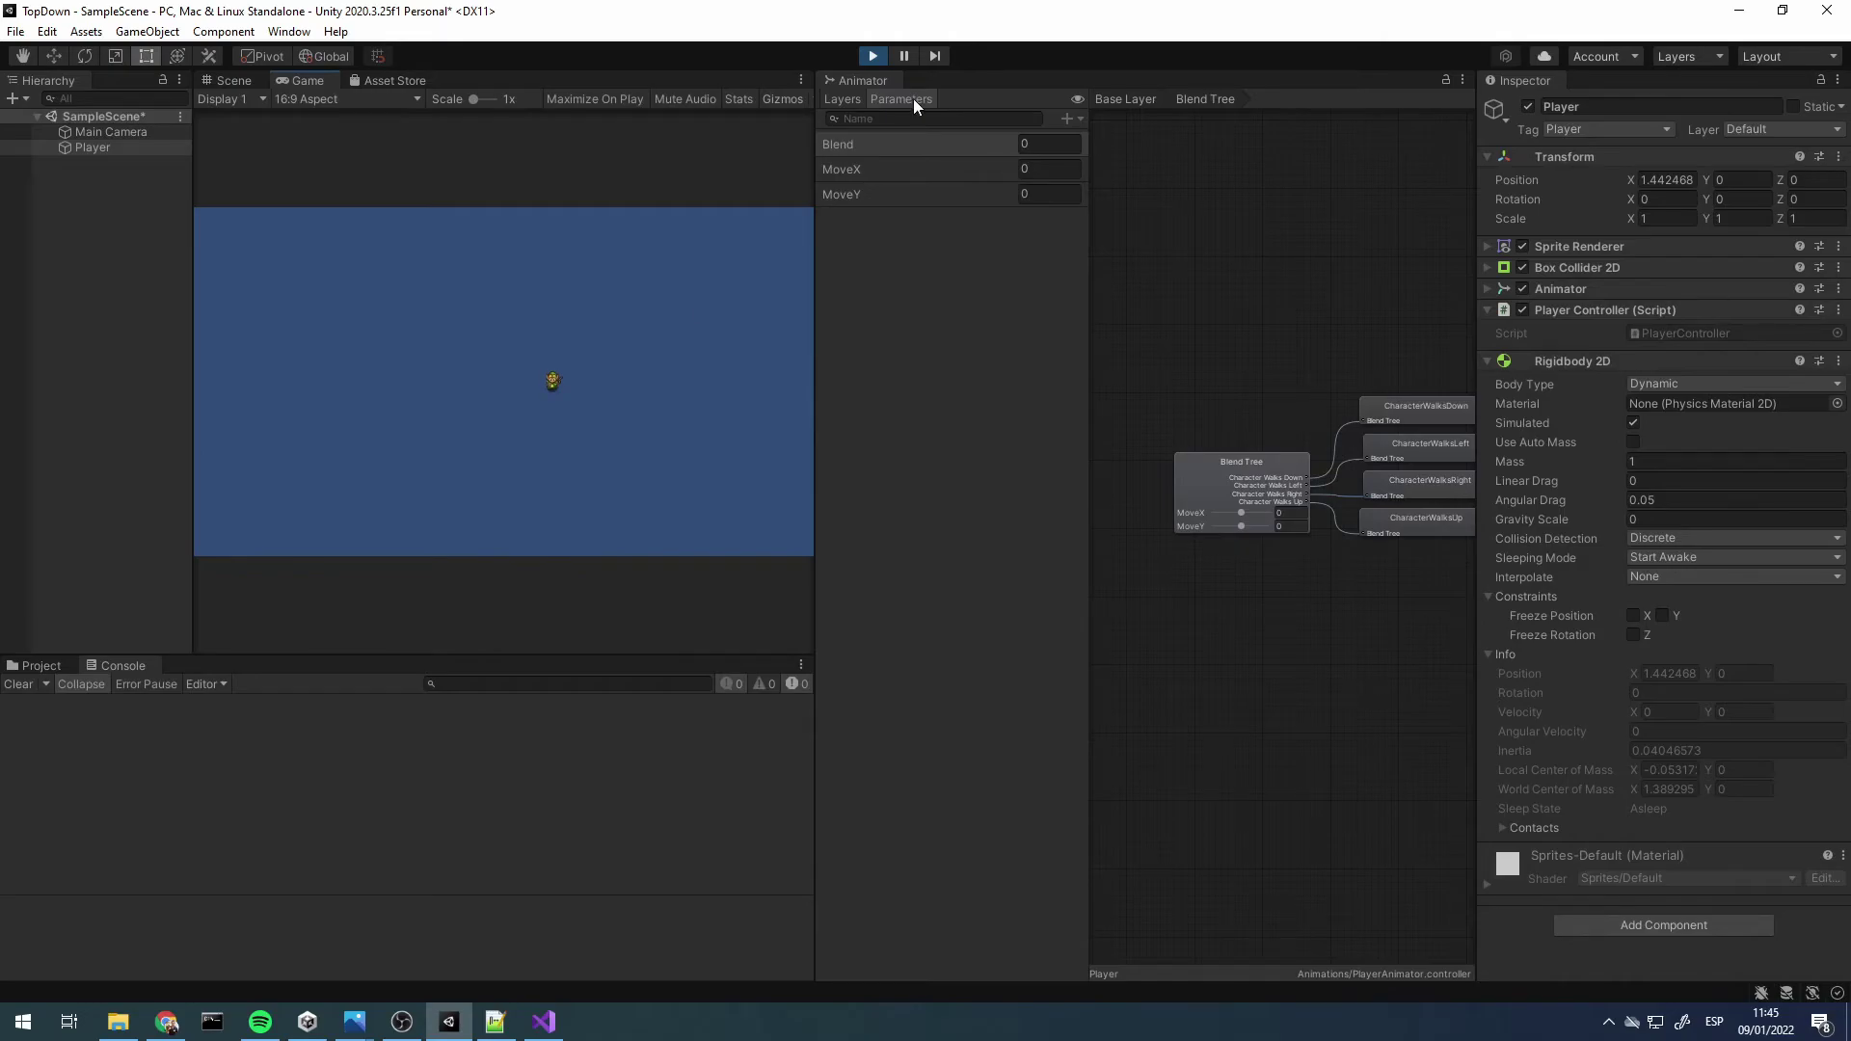
pyautogui.click(872, 56)
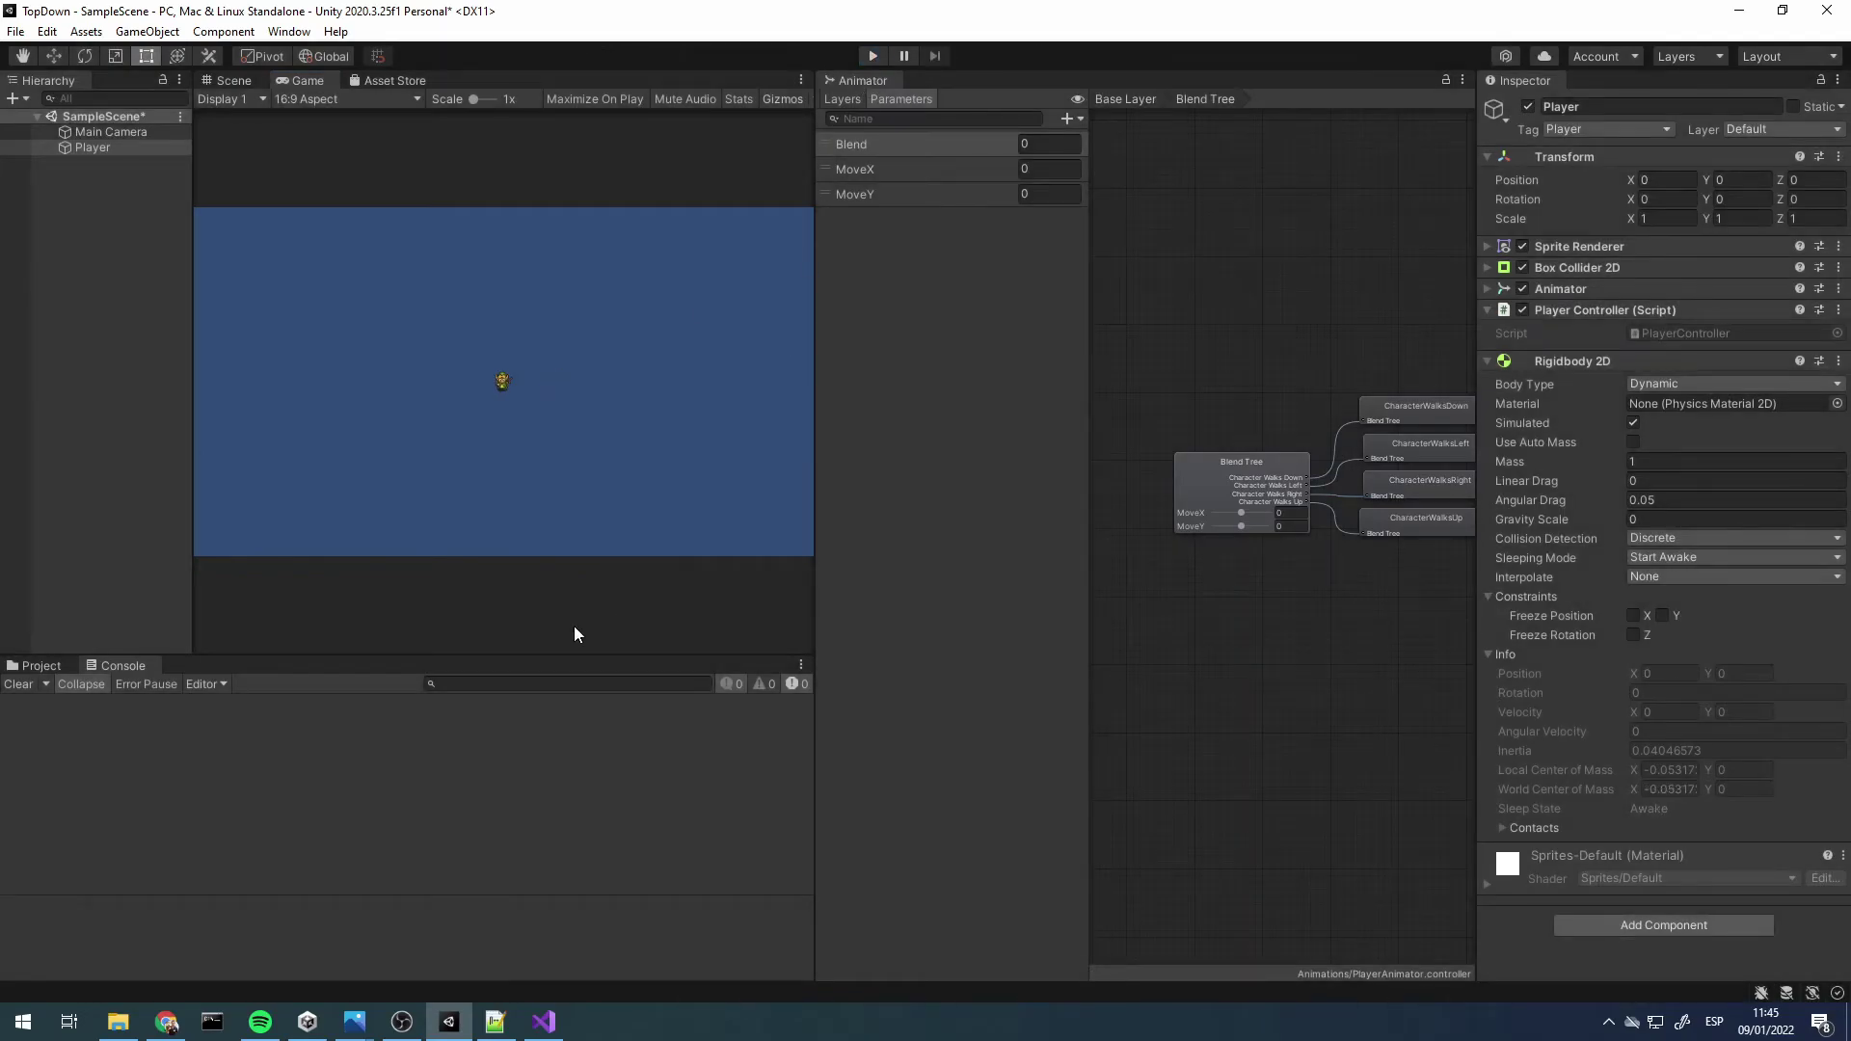
# Add a field public float speedMovement = 2f; and fix the 'publiuc' typo
pyautogui.click(543, 1023)
pyautogui.click(472, 310)
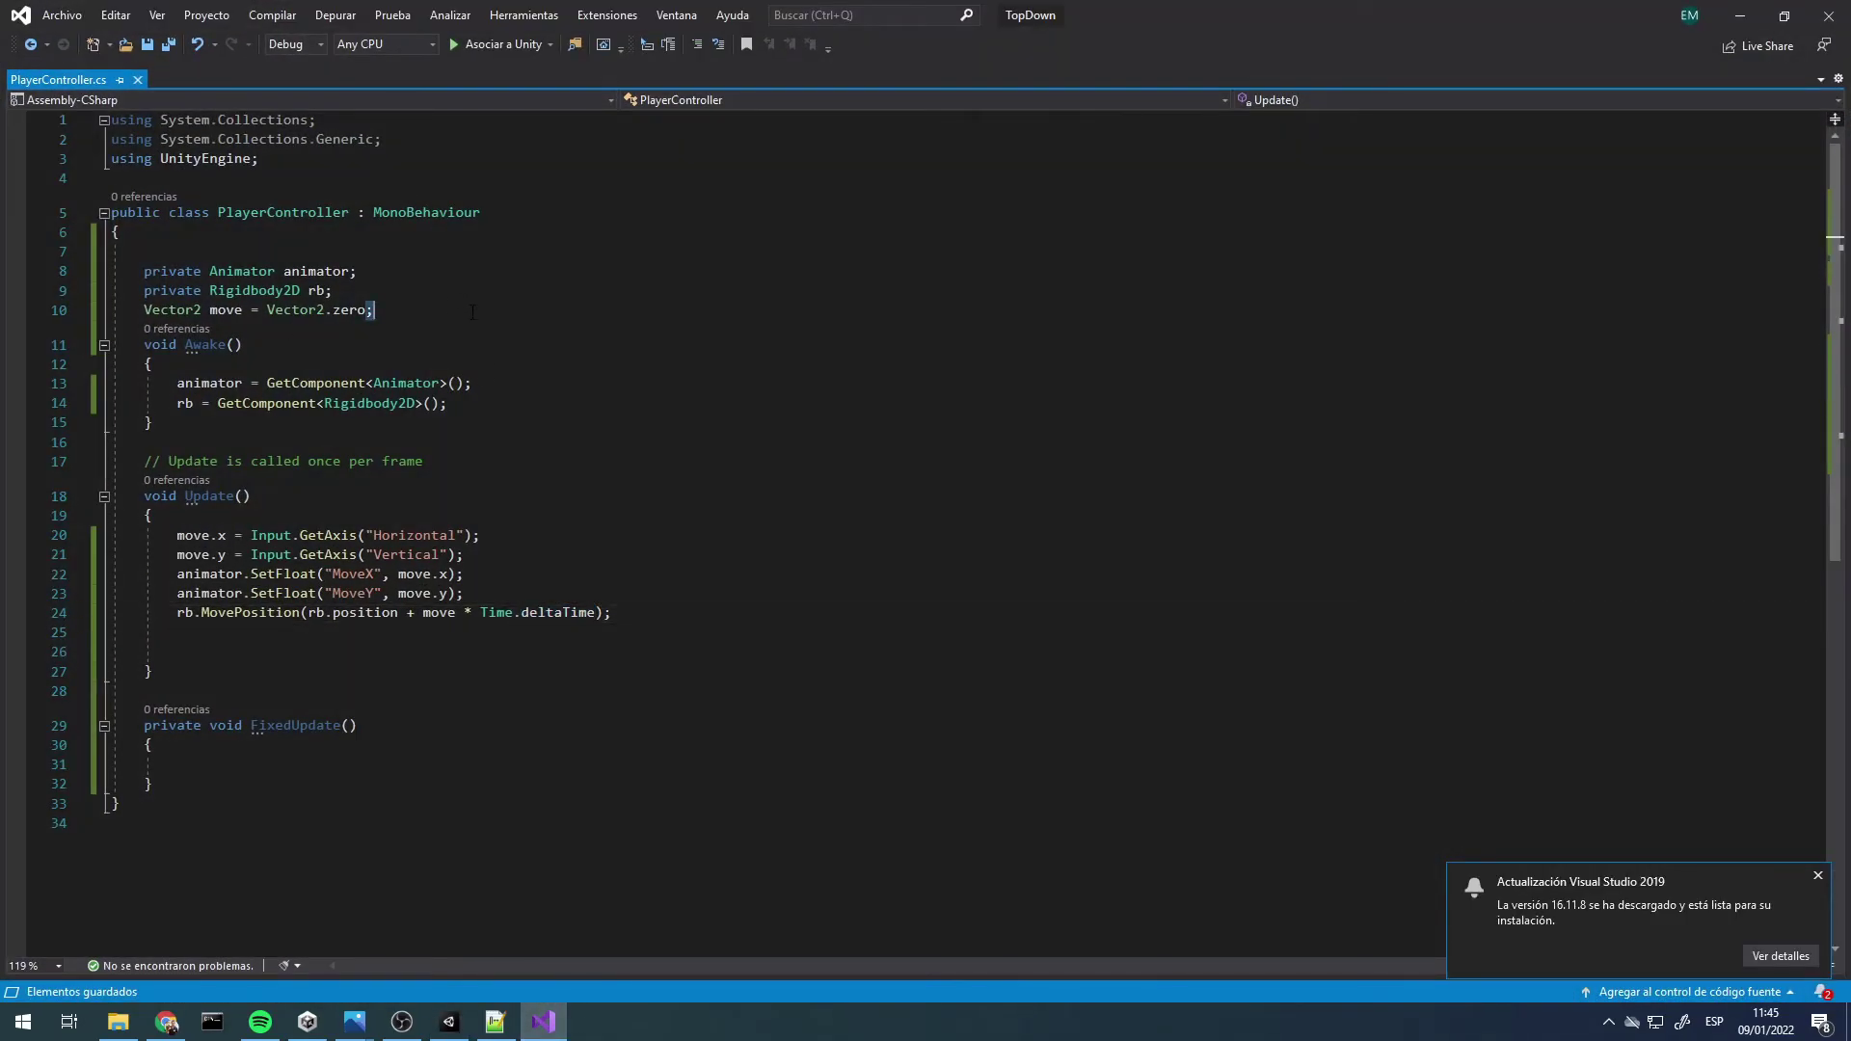
pyautogui.press('Return')
pyautogui.write('ob')
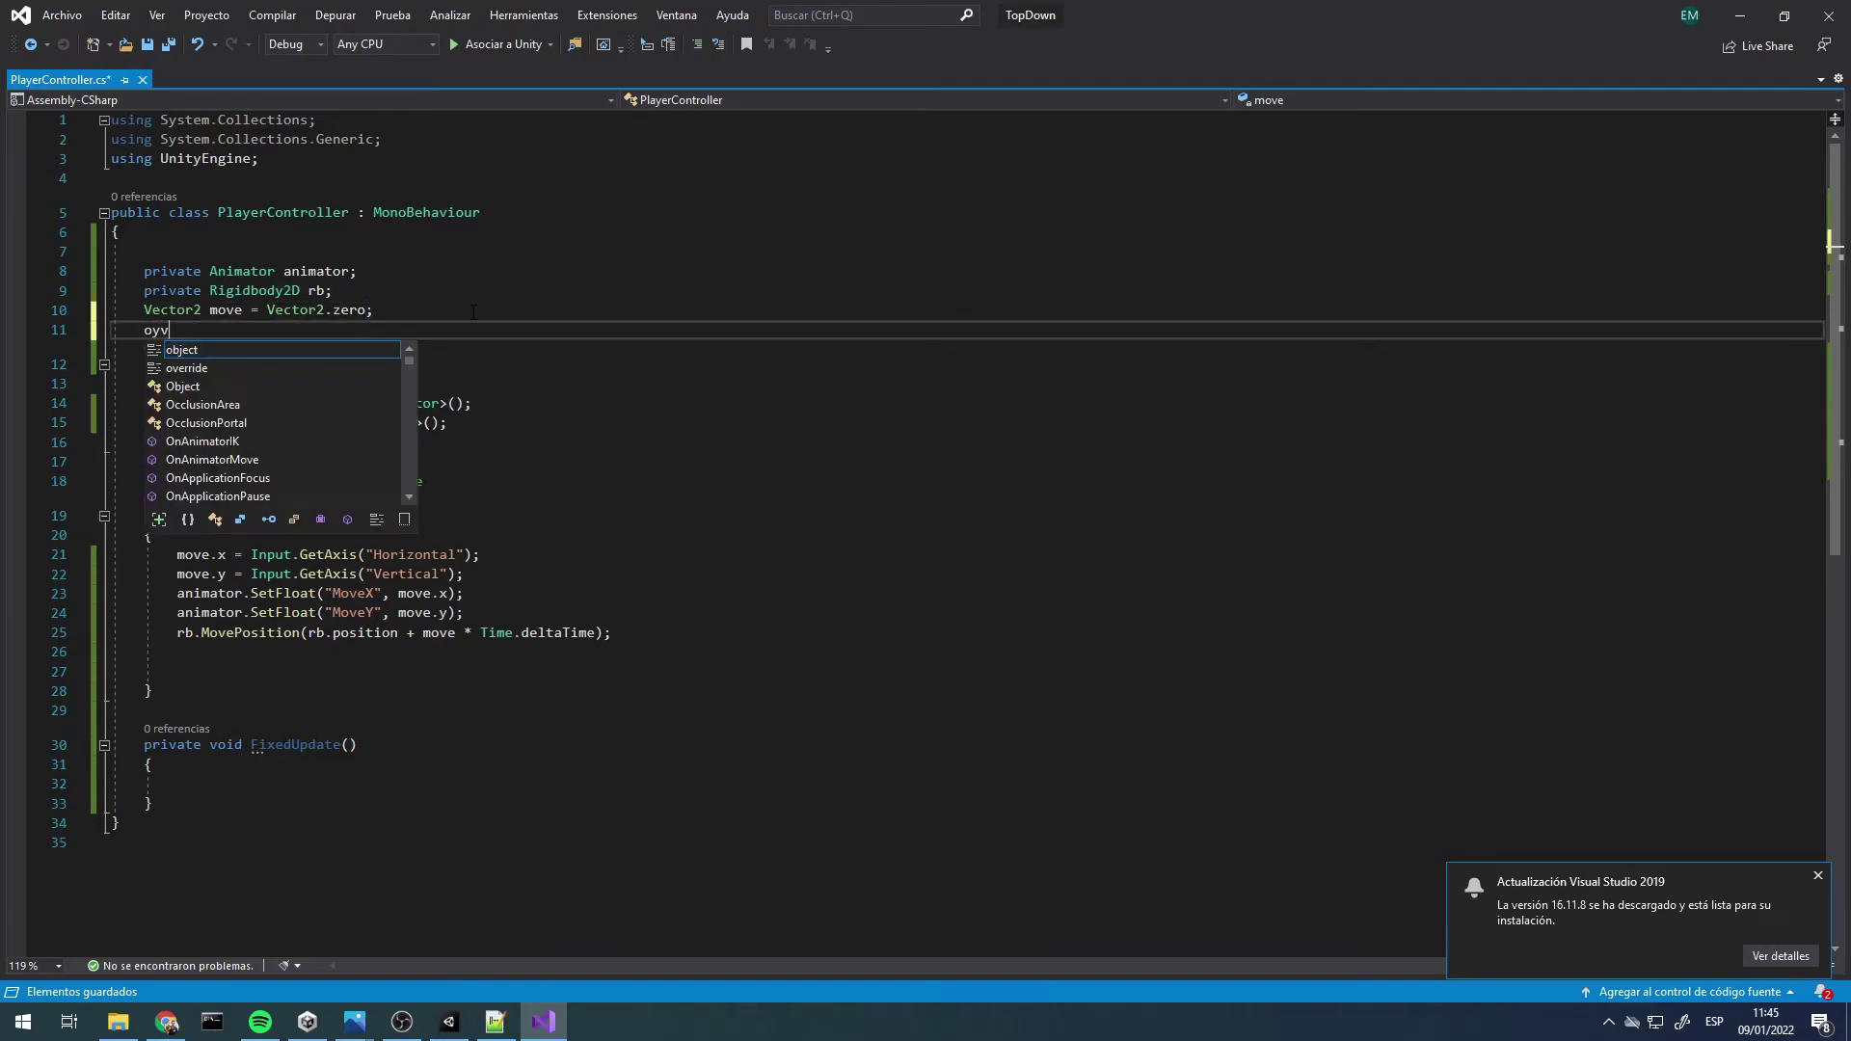
pyautogui.press('BackSpace')
pyautogui.press('BackSpace')
pyautogui.write('pub')
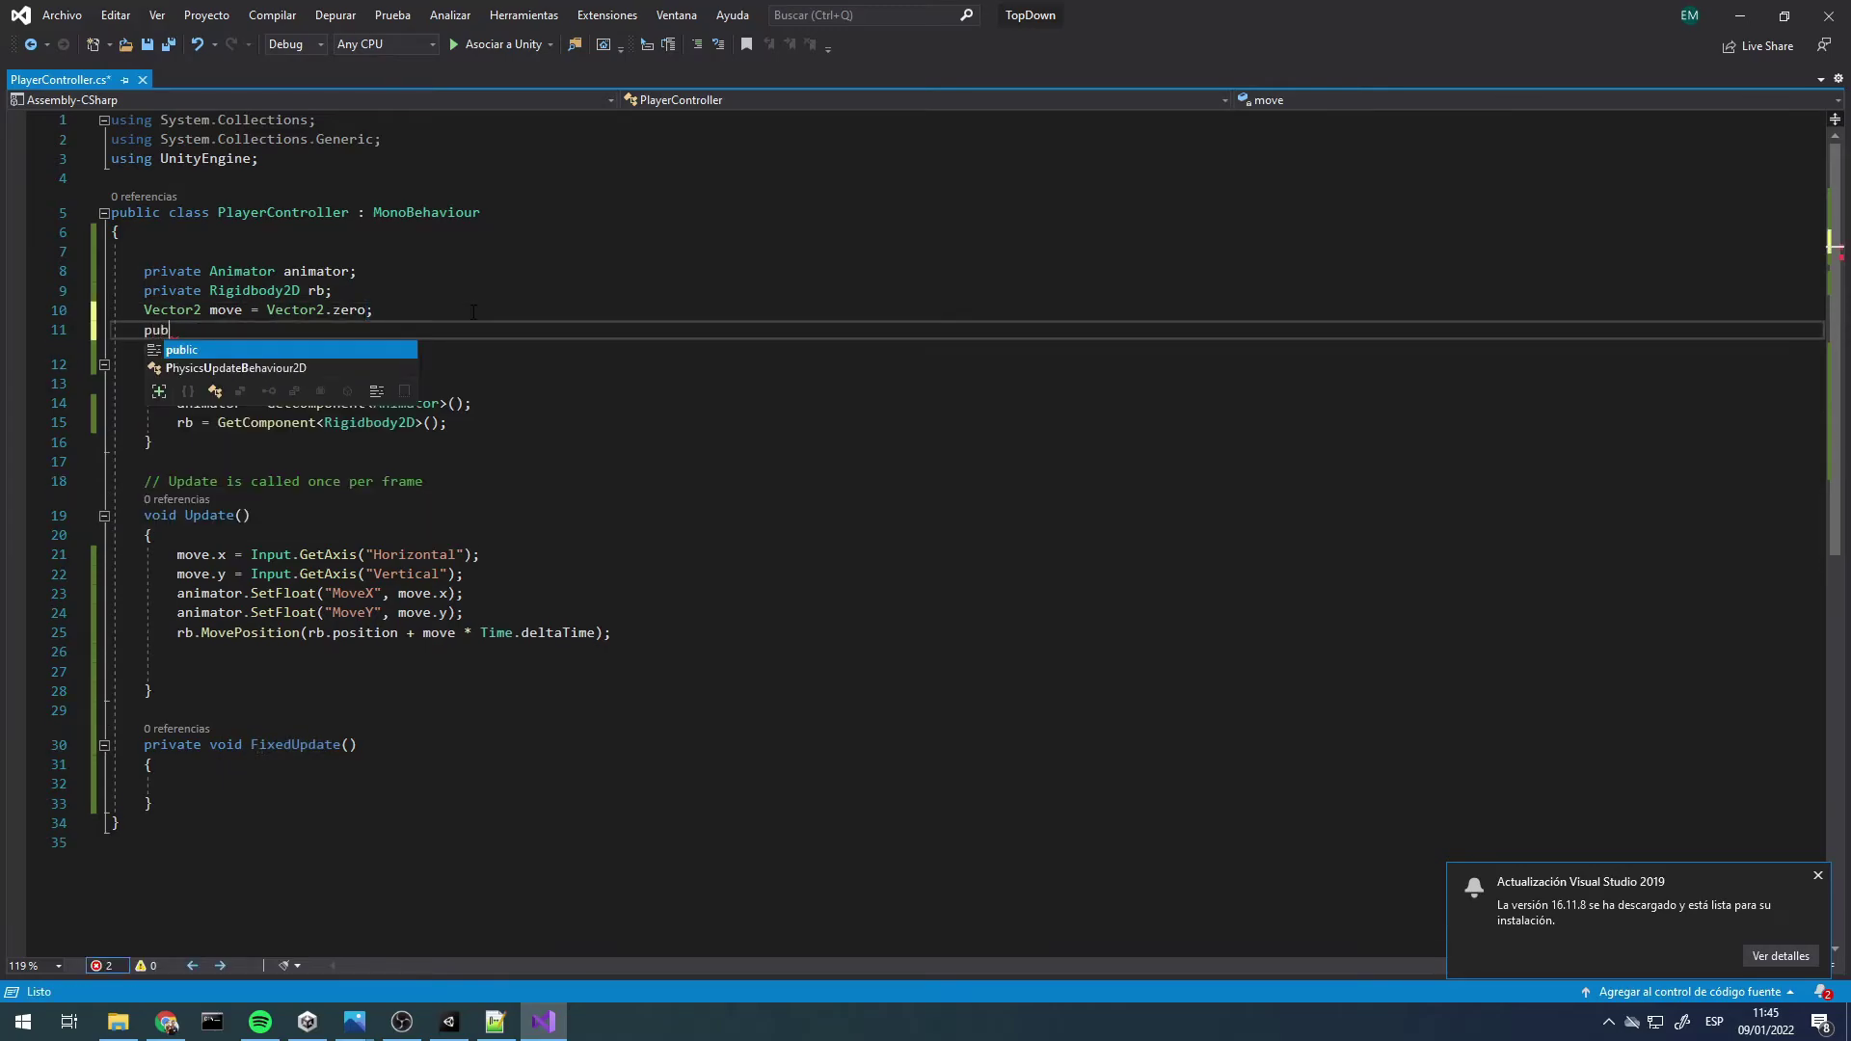
pyautogui.write('liuc float speed')
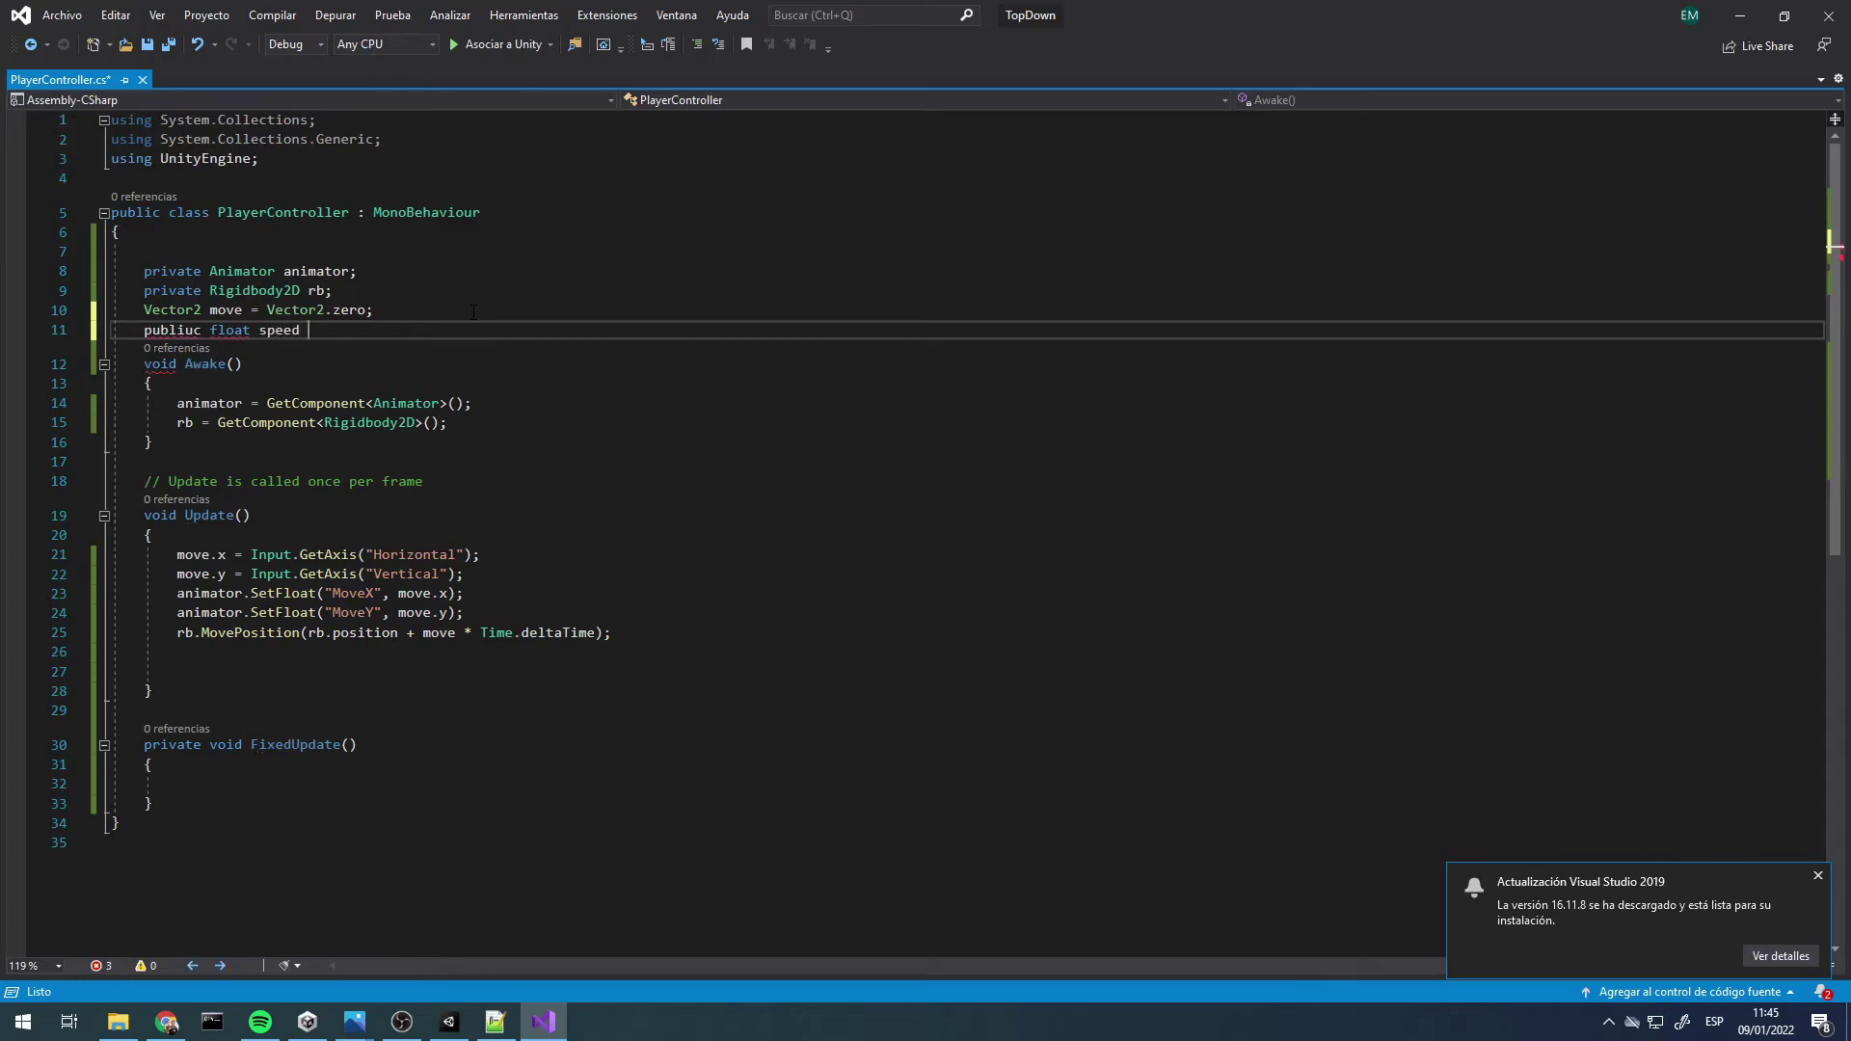
pyautogui.press('BackSpace')
pyautogui.write('Mo')
pyautogui.write('vement;')
pyautogui.press('BackSpace')
pyautogui.write('2f;')
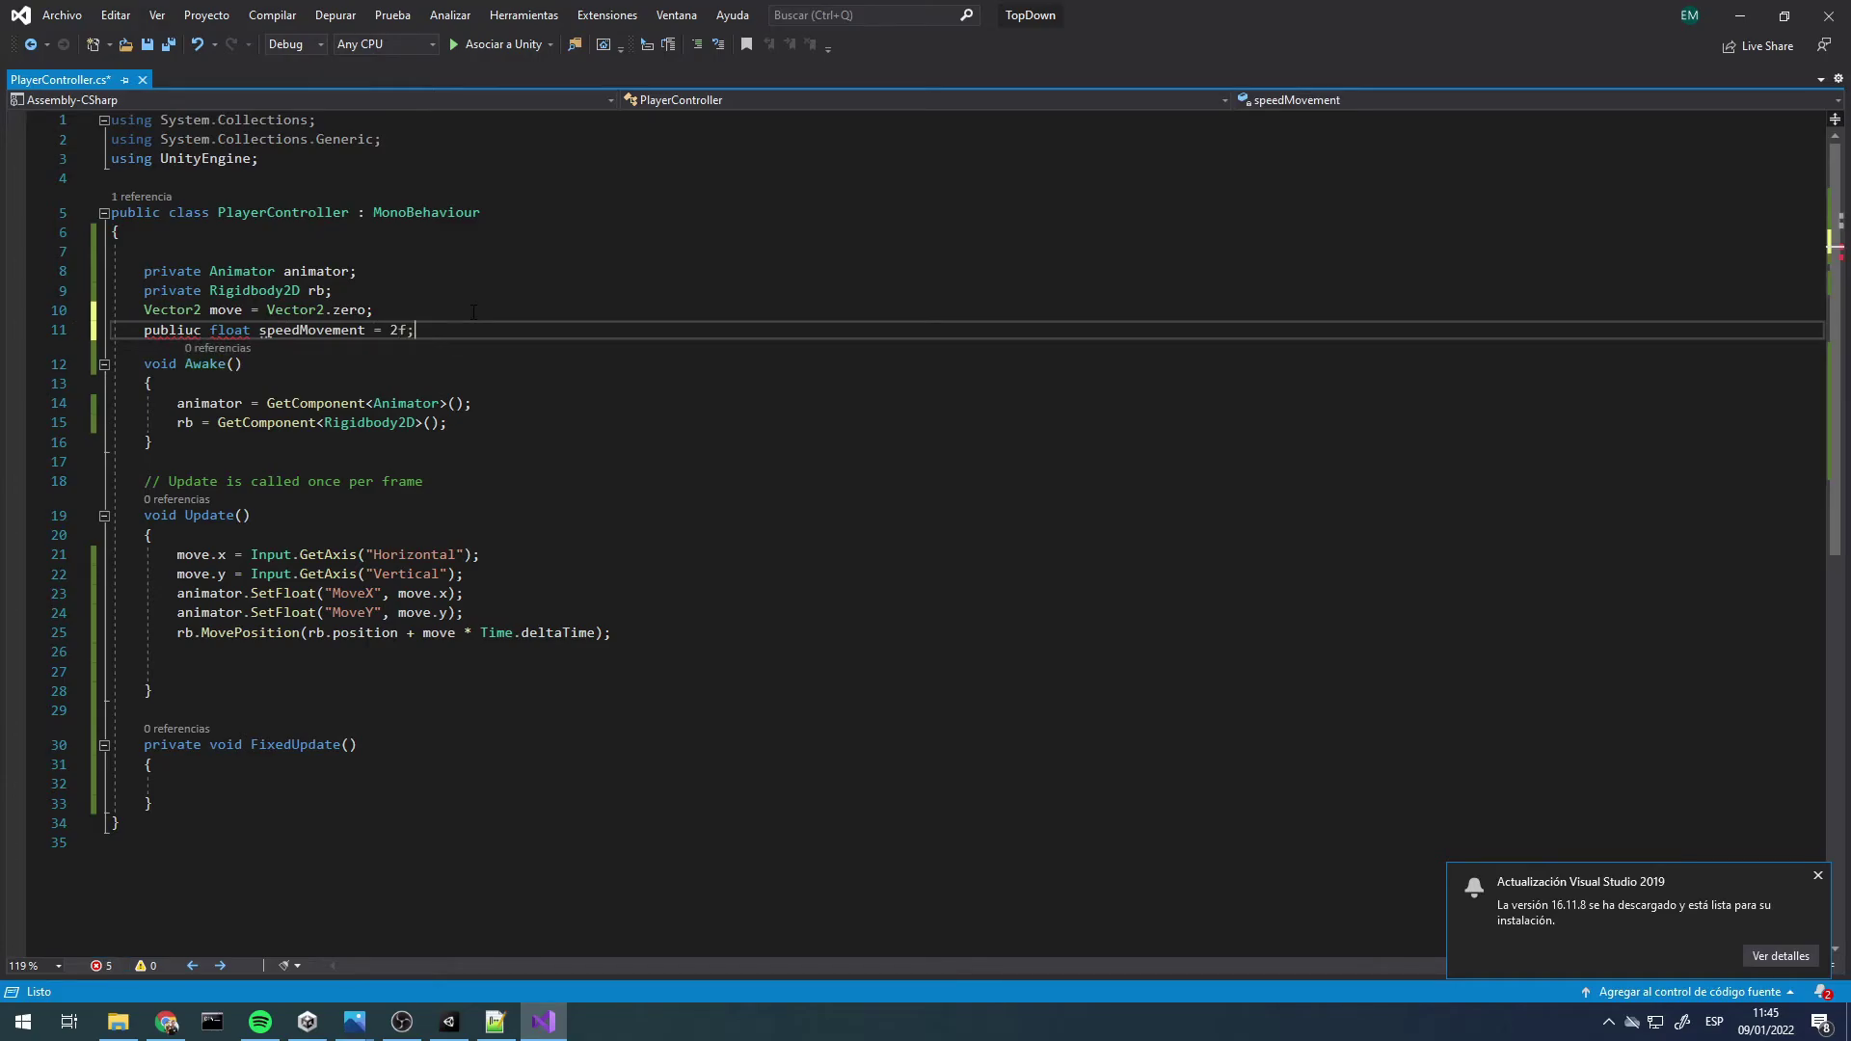
pyautogui.click(193, 310)
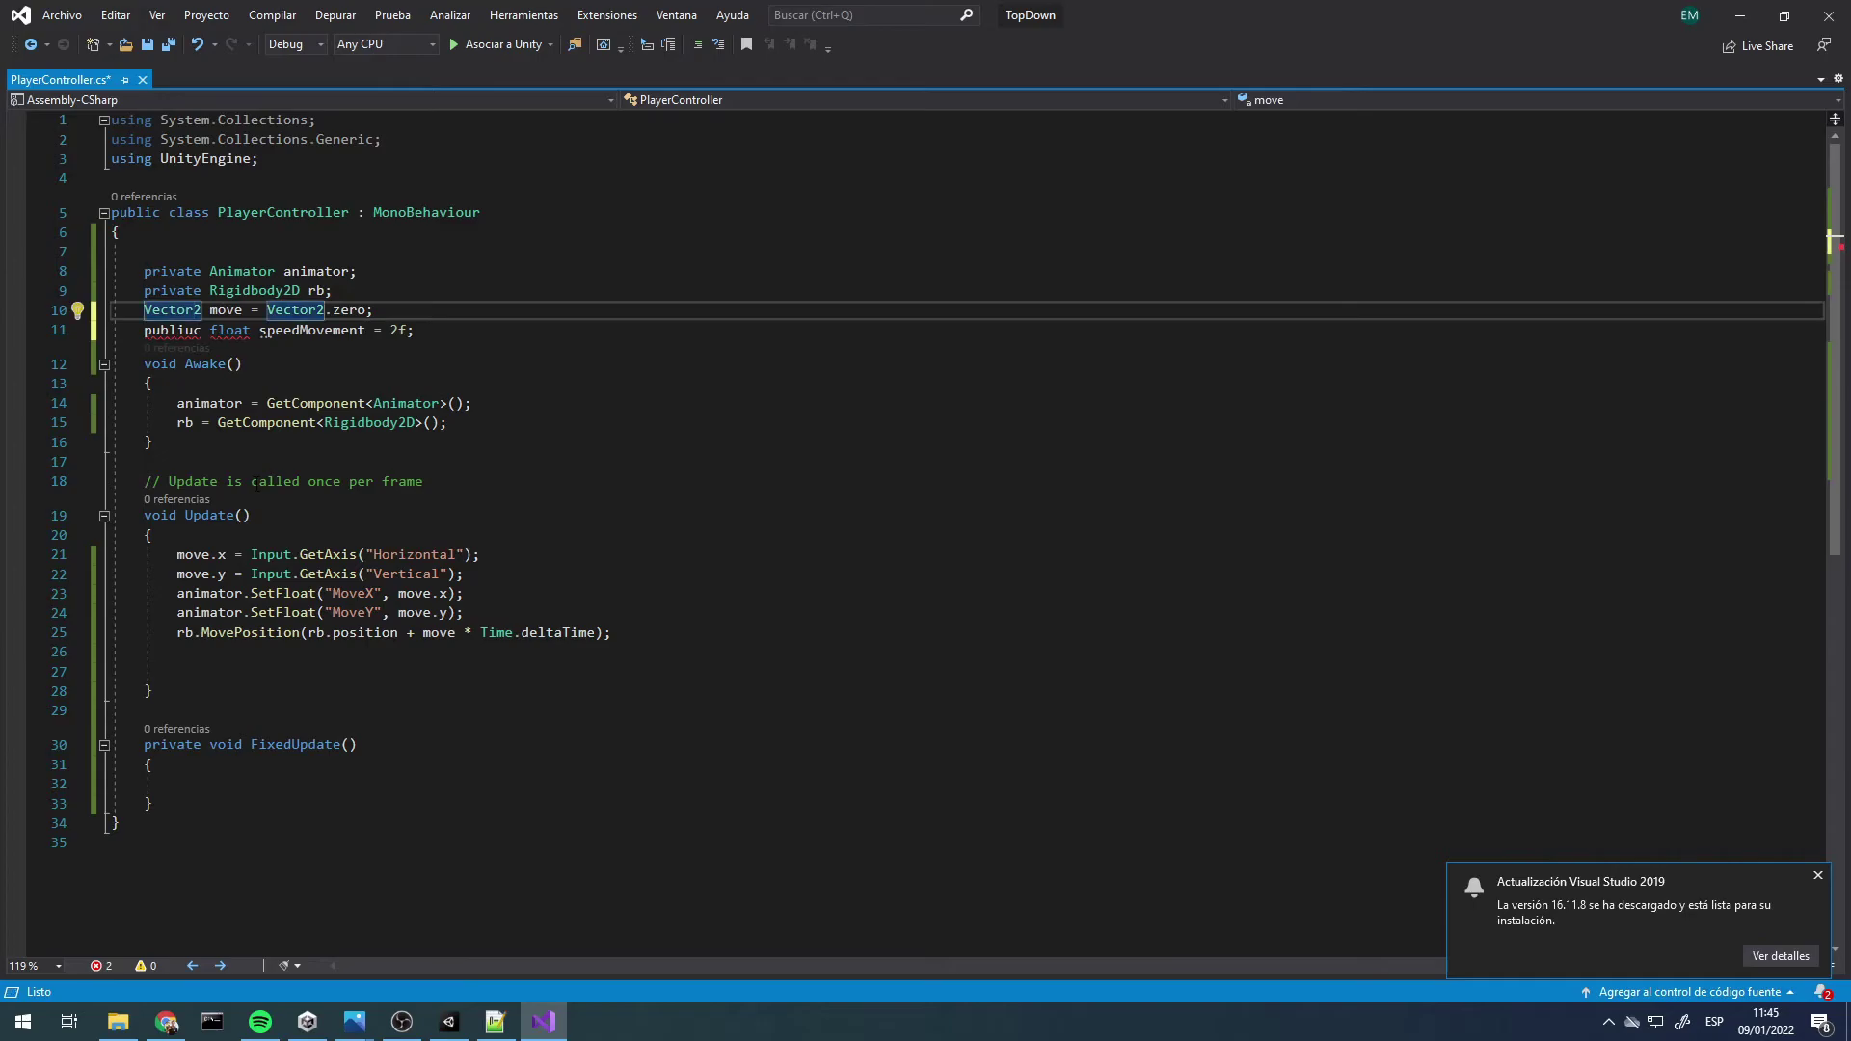
pyautogui.click(199, 329)
pyautogui.press('Delete')
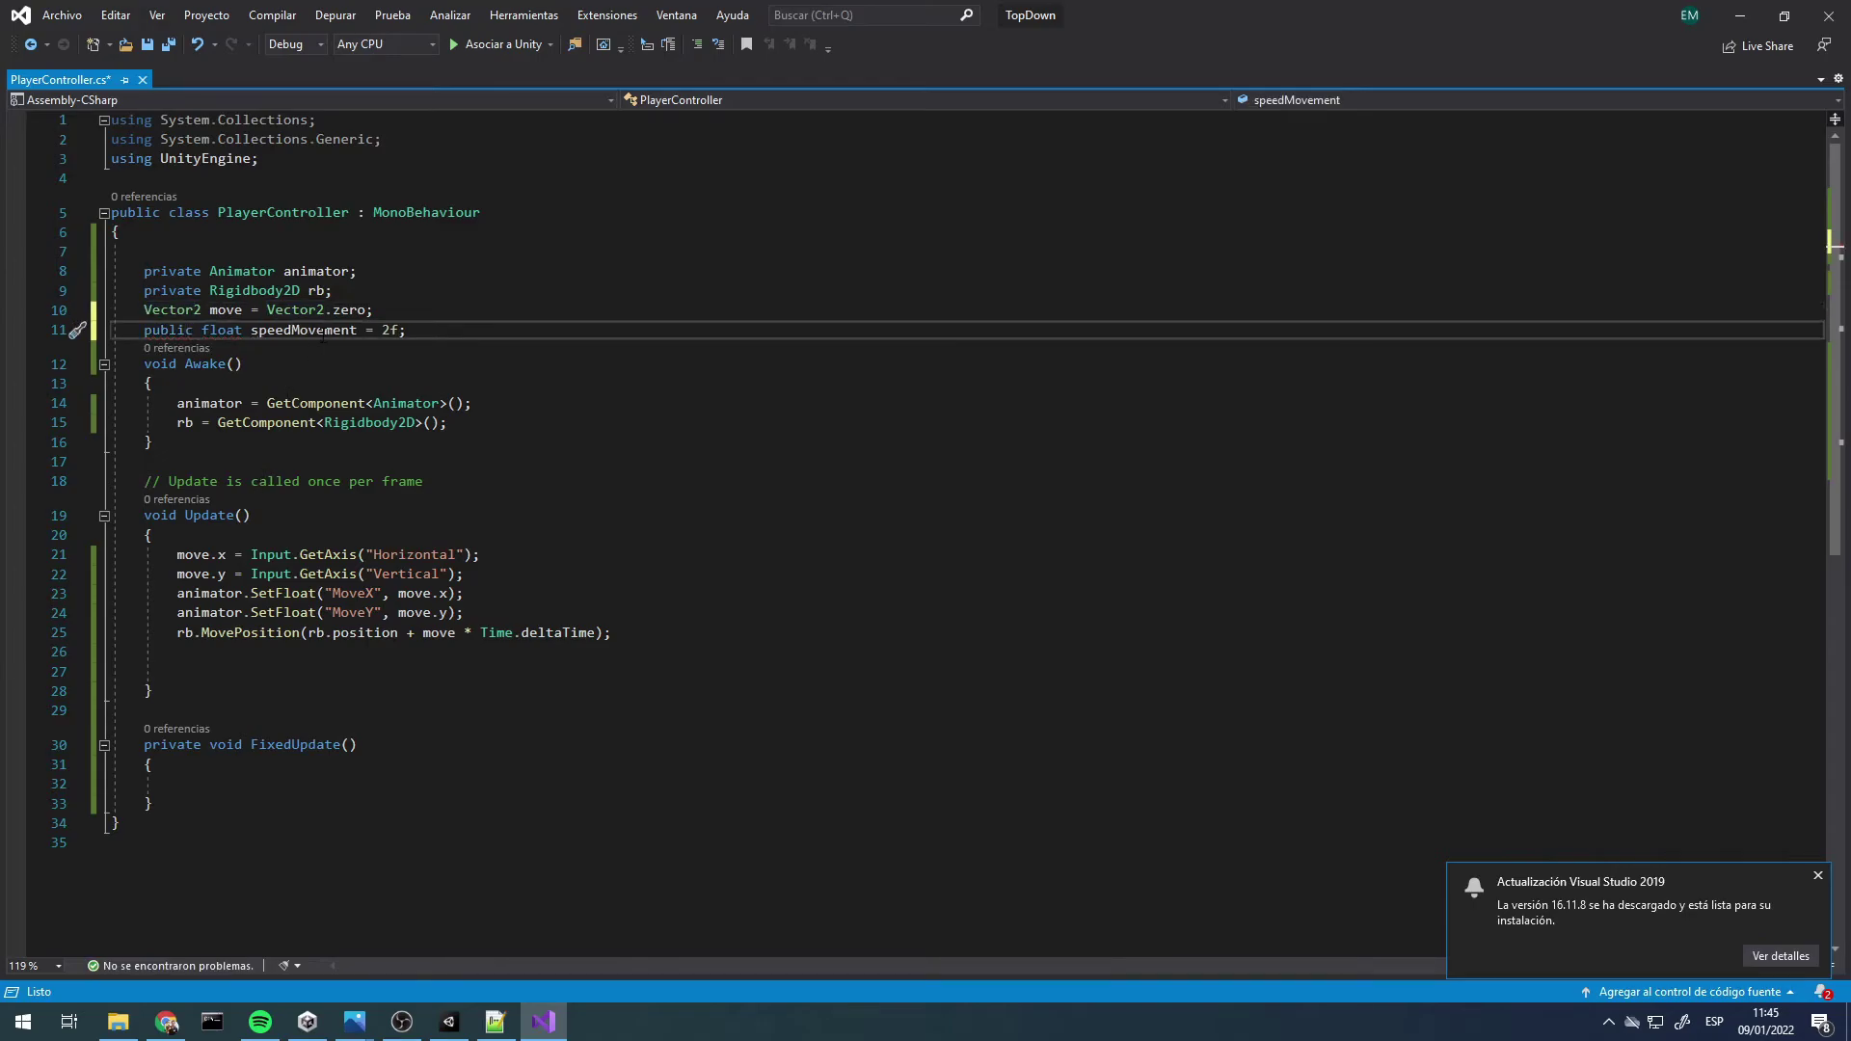
# Multiply the MovePosition offset on line 25 by speedMovement
pyautogui.doubleClick(304, 330)
pyautogui.hotkey('ctrl', 'c')
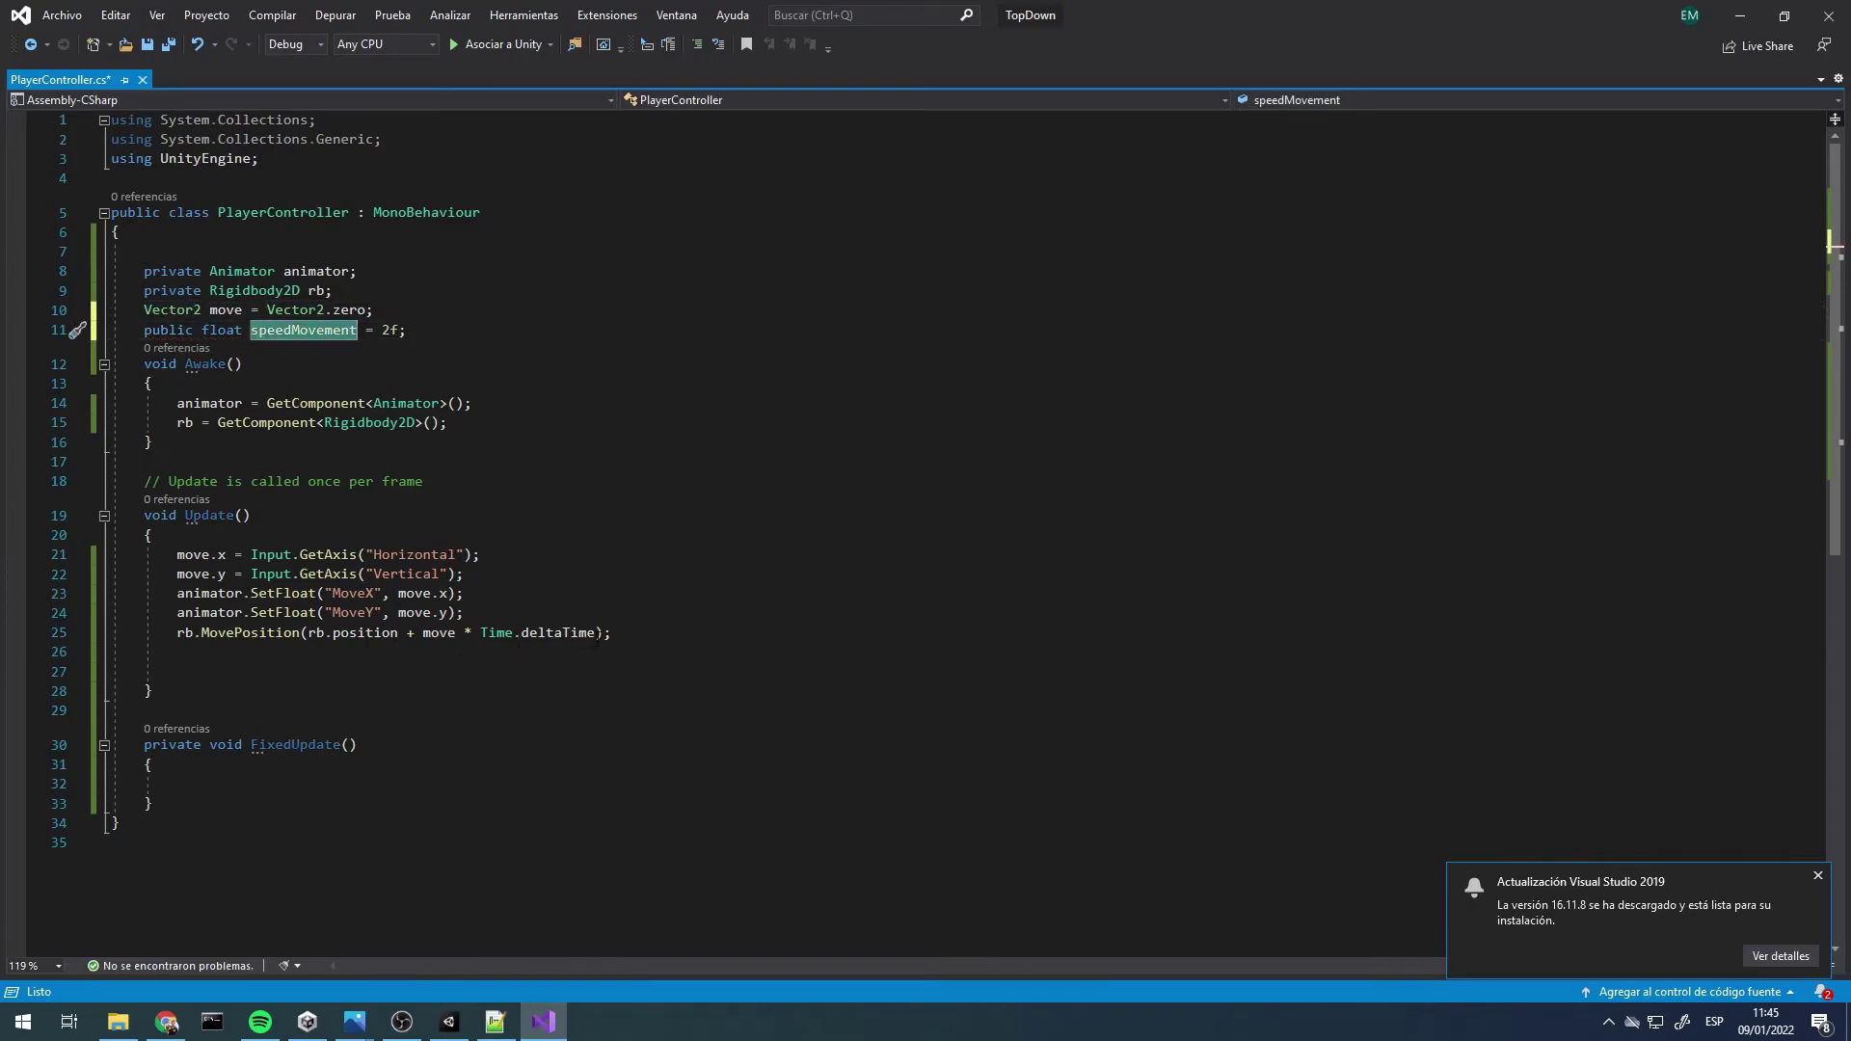
pyautogui.click(595, 632)
pyautogui.write('*')
pyautogui.hotkey('ctrl', 'v')
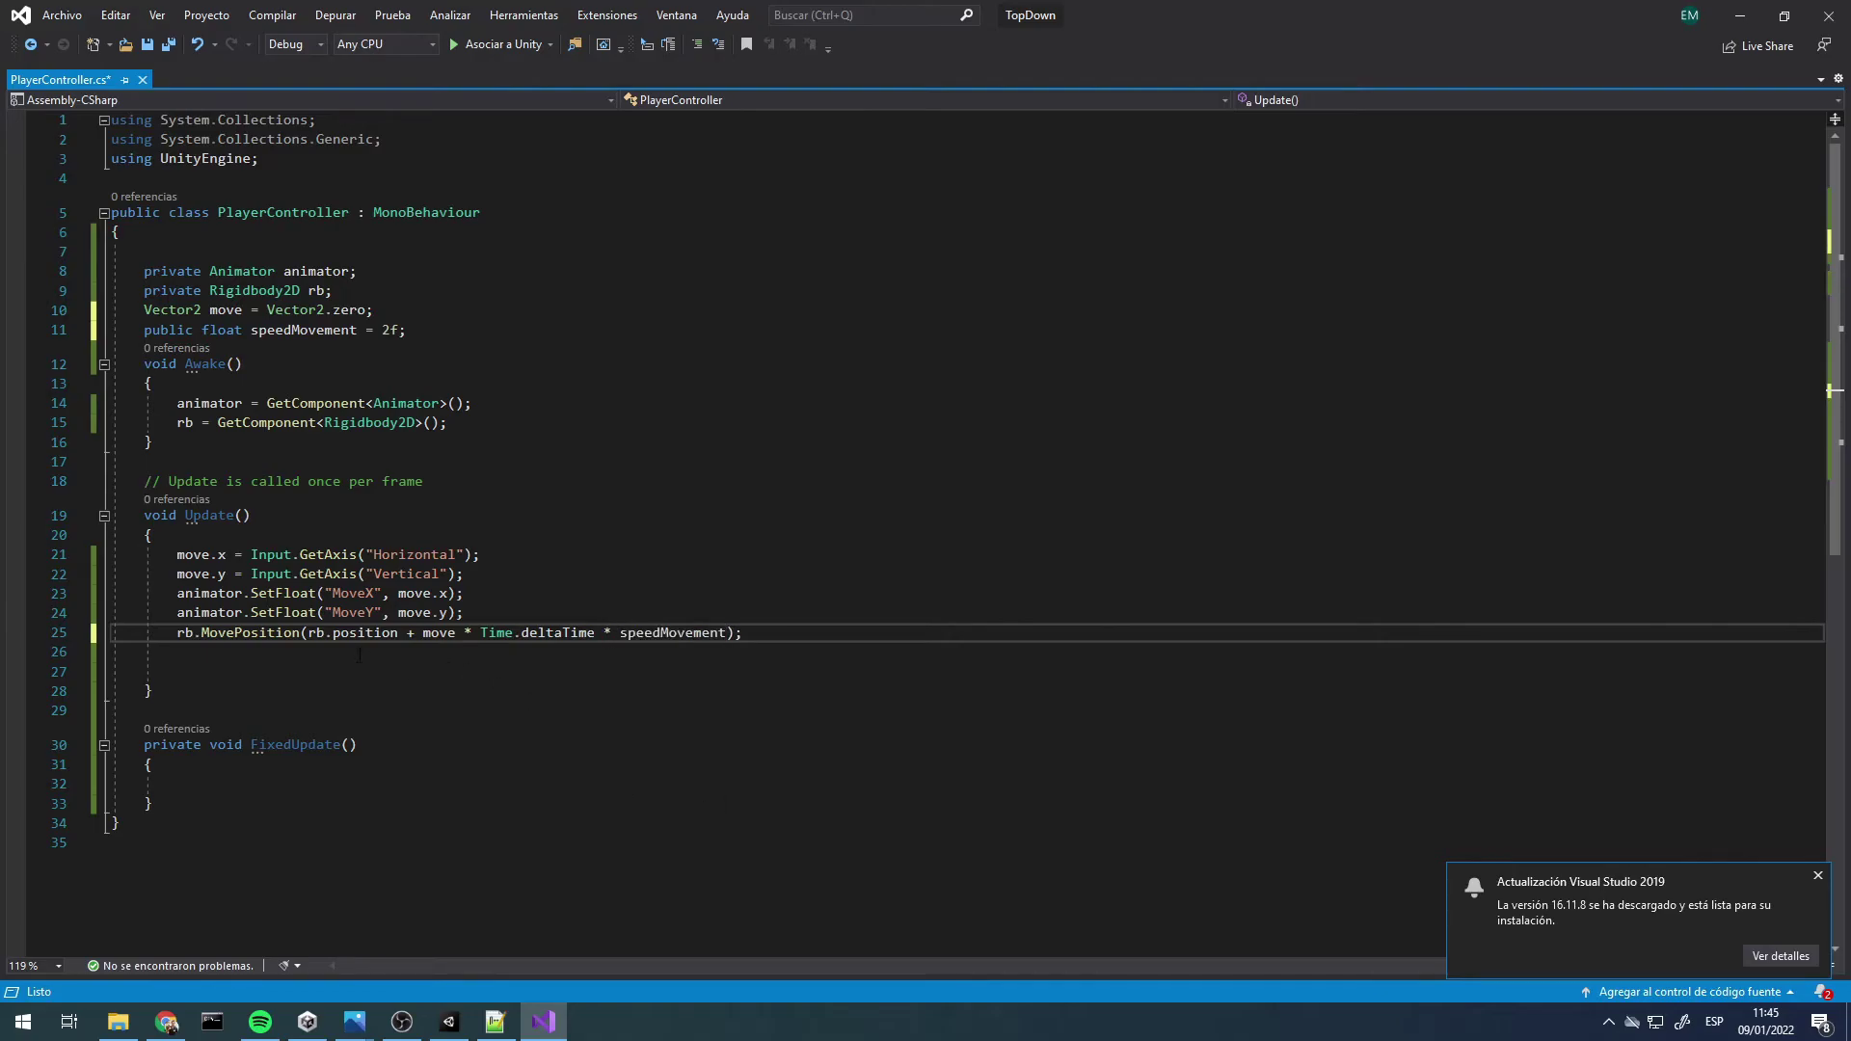
# Move the MovePosition statement from Update into FixedUpdate and remove the leftover empty lines
pyautogui.tripleClick(325, 633)
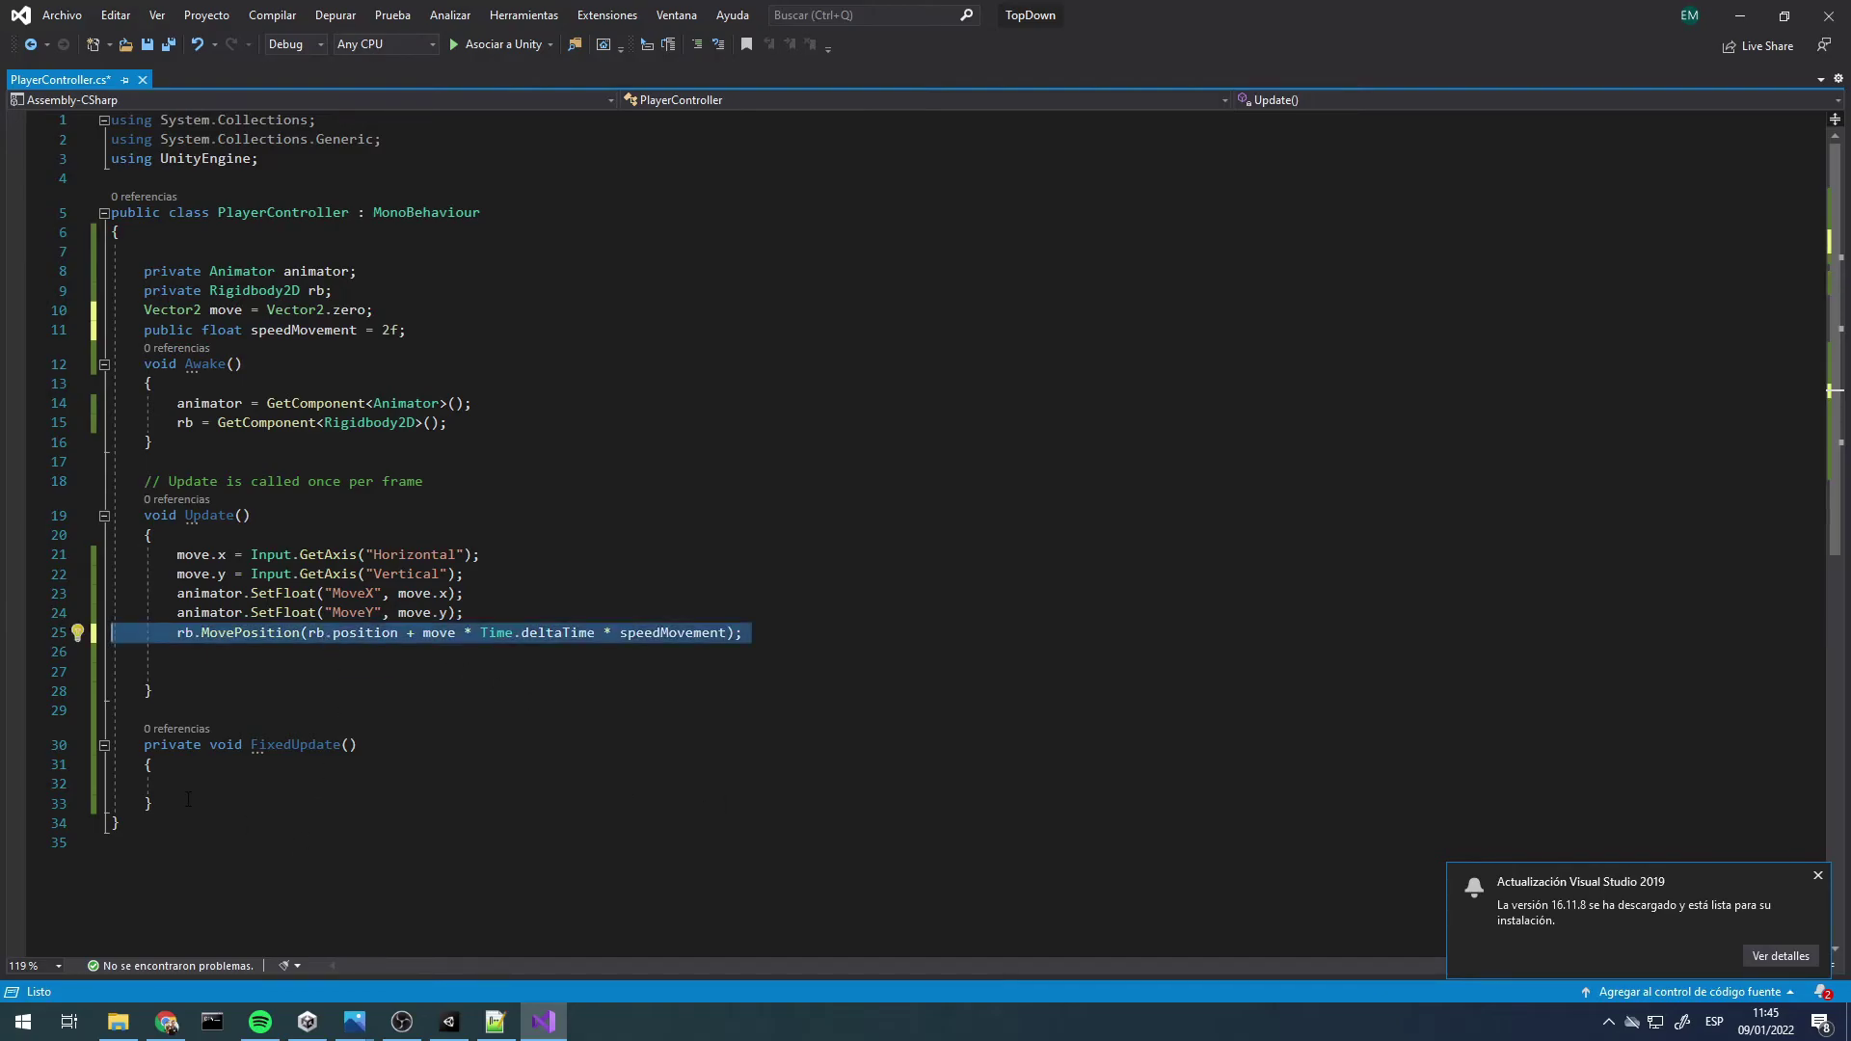
pyautogui.hotkey('ctrl', 'x')
pyautogui.click(193, 765)
pyautogui.hotkey('ctrl', 'v')
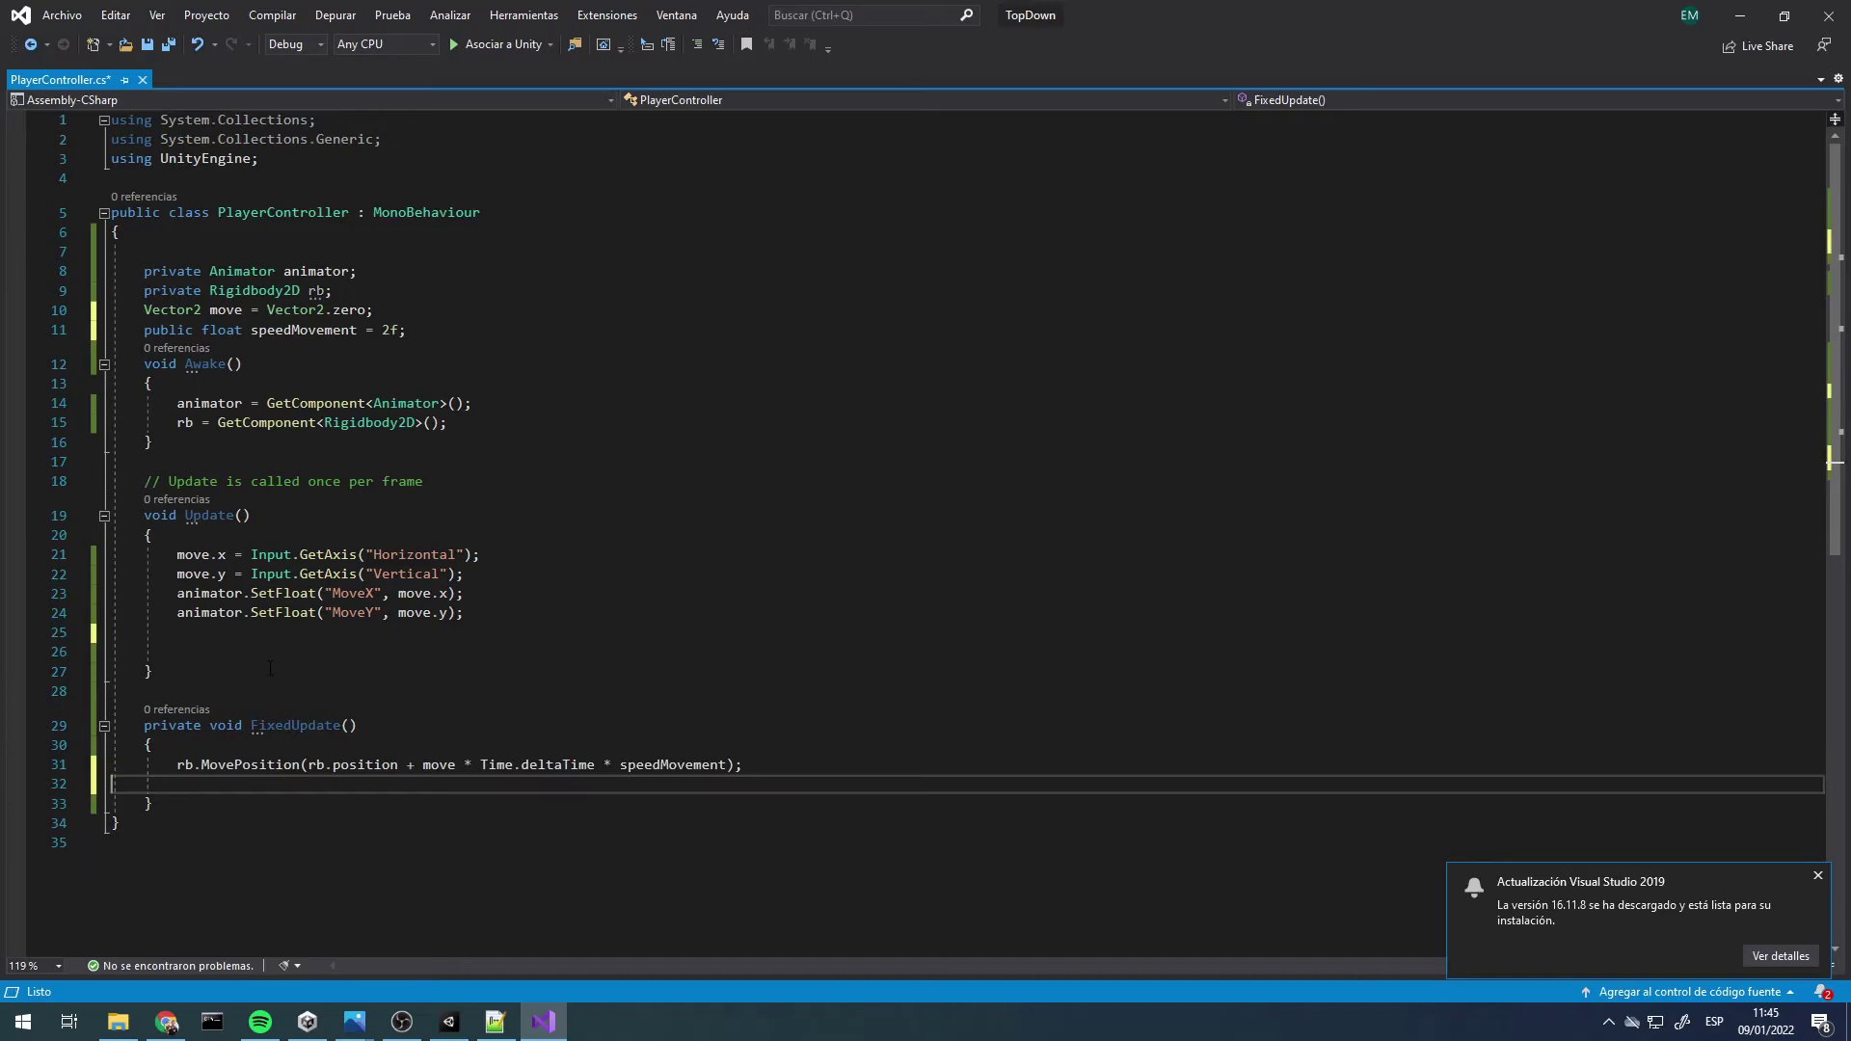
pyautogui.click(284, 651)
pyautogui.click(88, 639)
pyautogui.press('Delete')
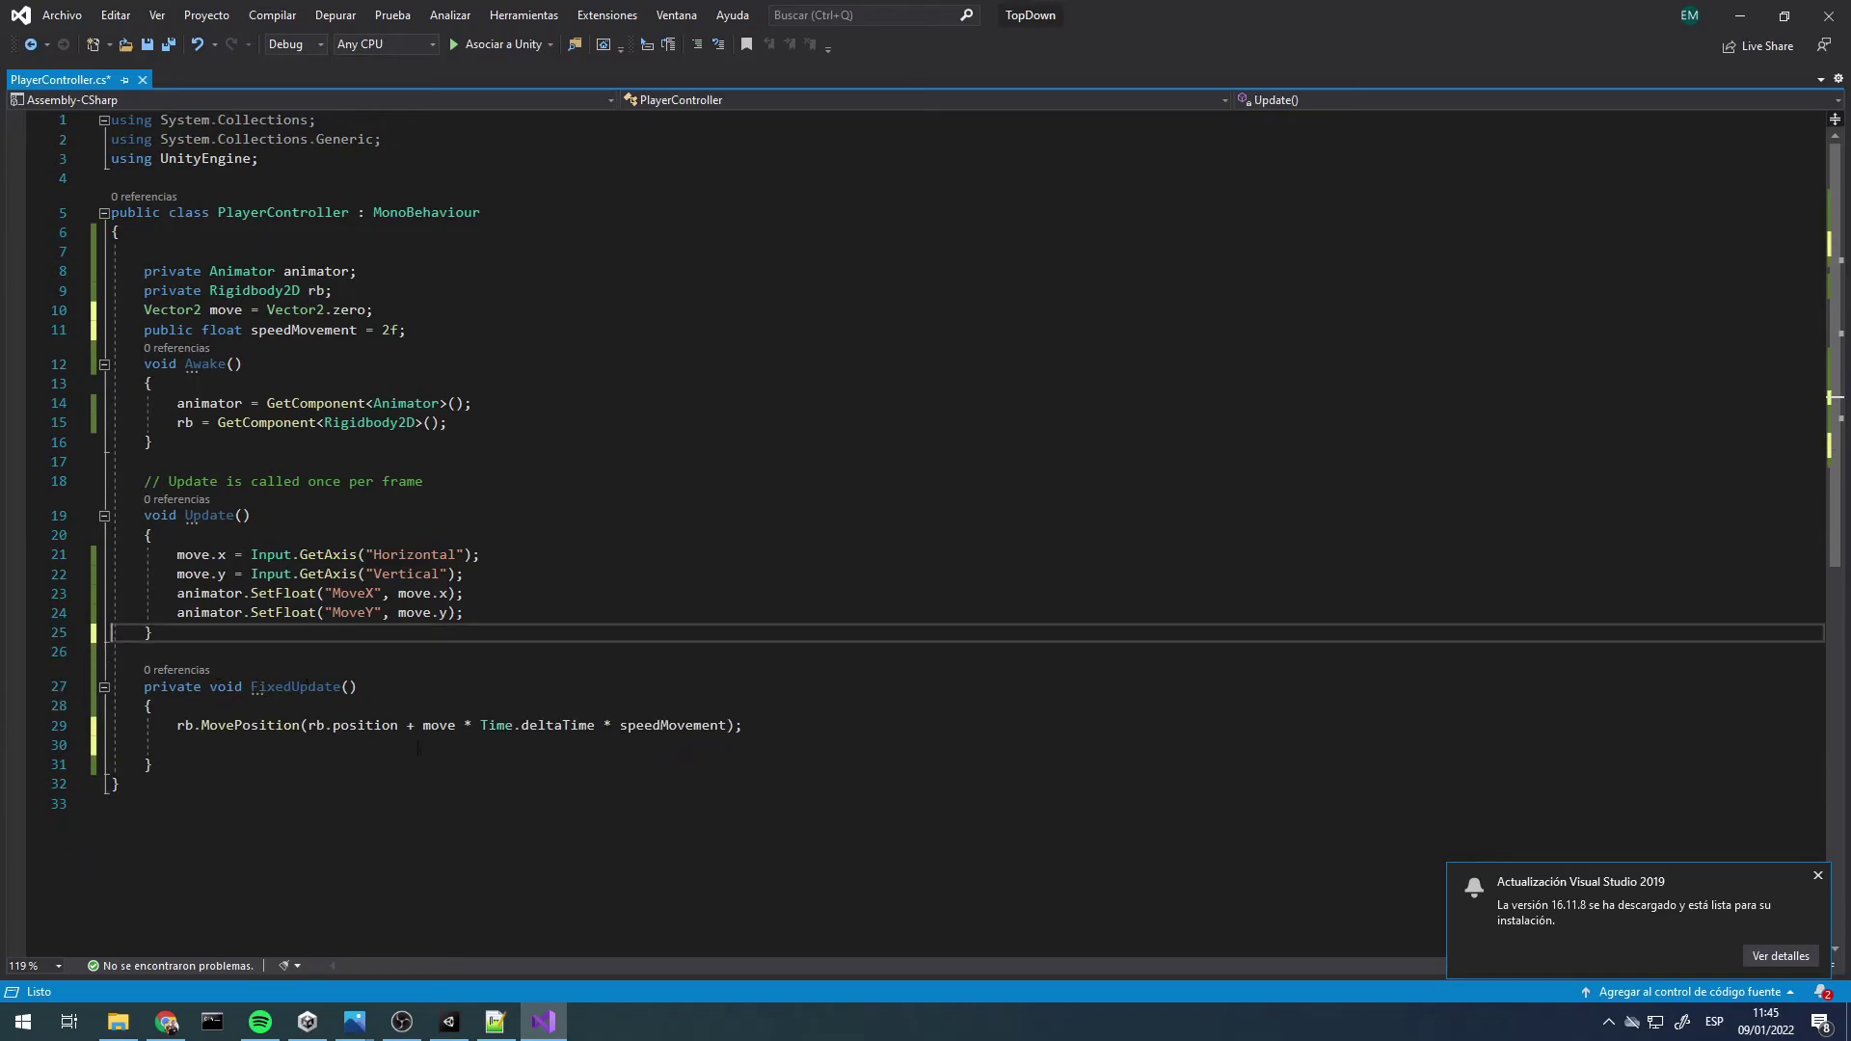
# Replace Time.deltaTime with Time.fixedDeltaTime, save the script, and switch back to Unity
pyautogui.doubleClick(569, 727)
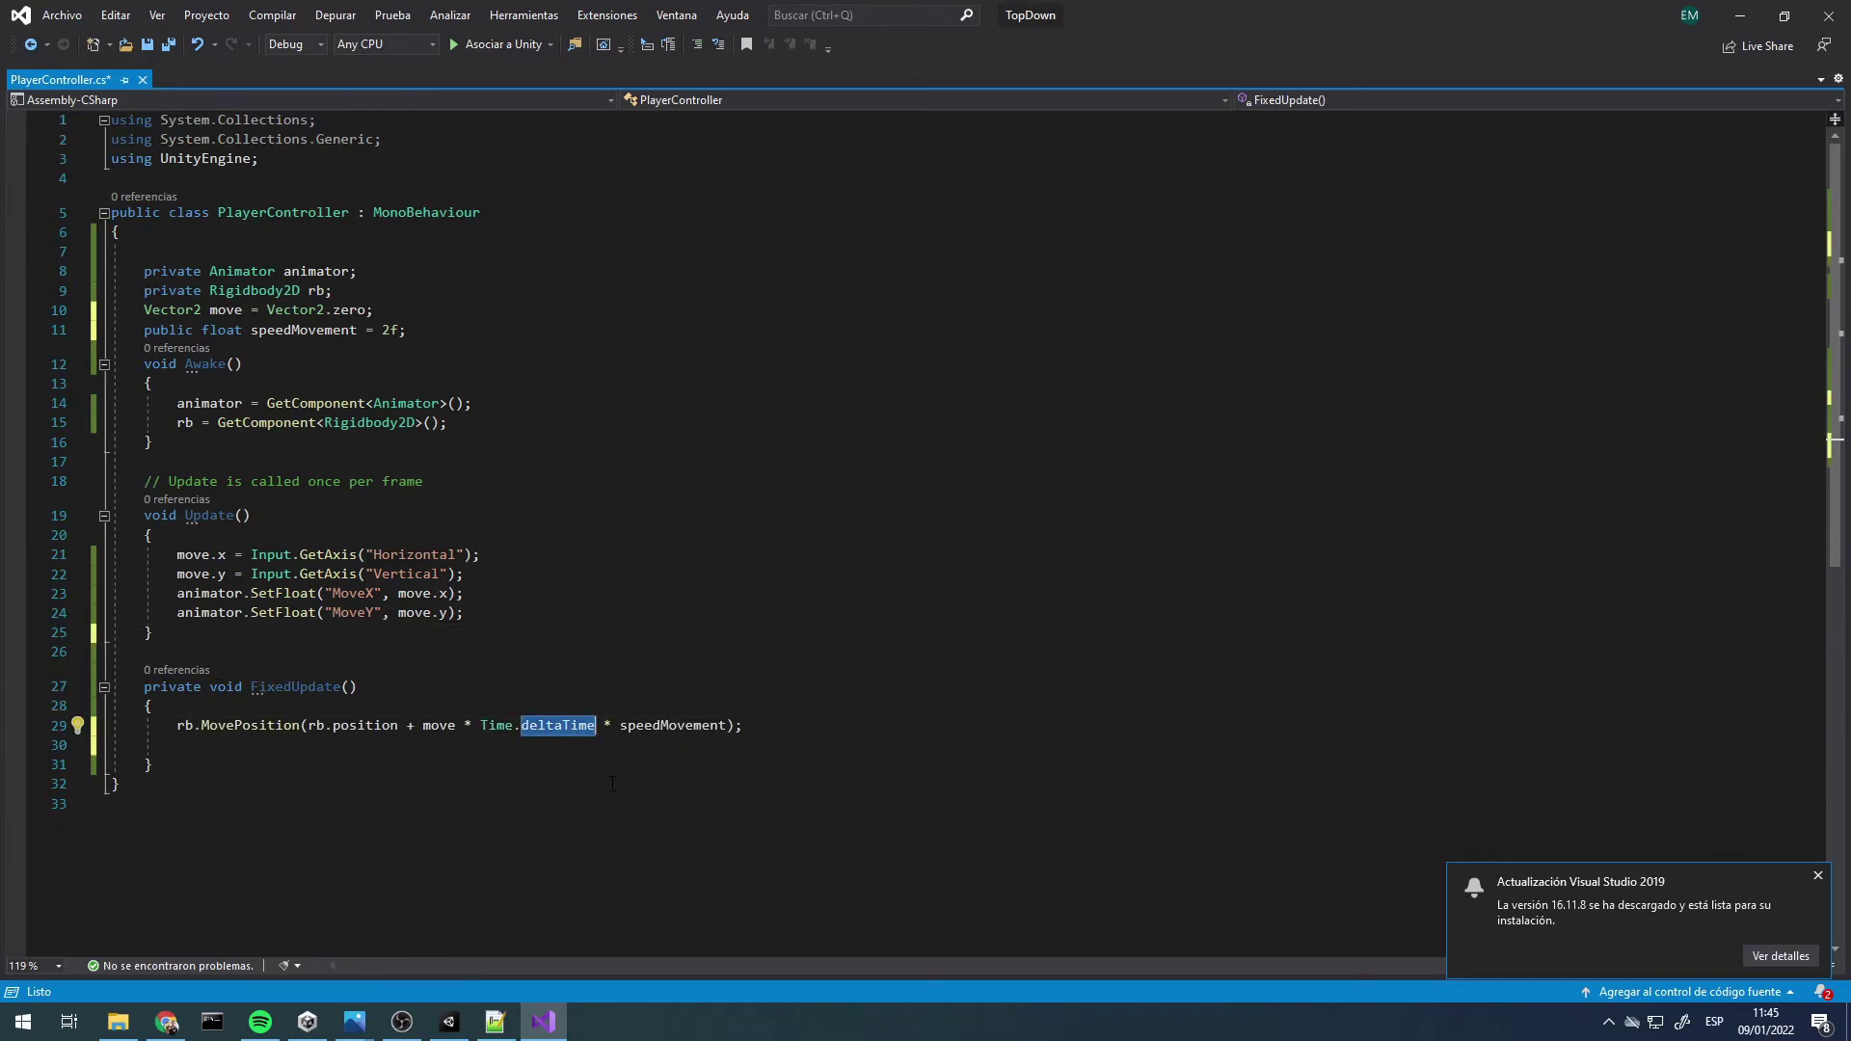
pyautogui.write('fi')
pyautogui.press('Tab')
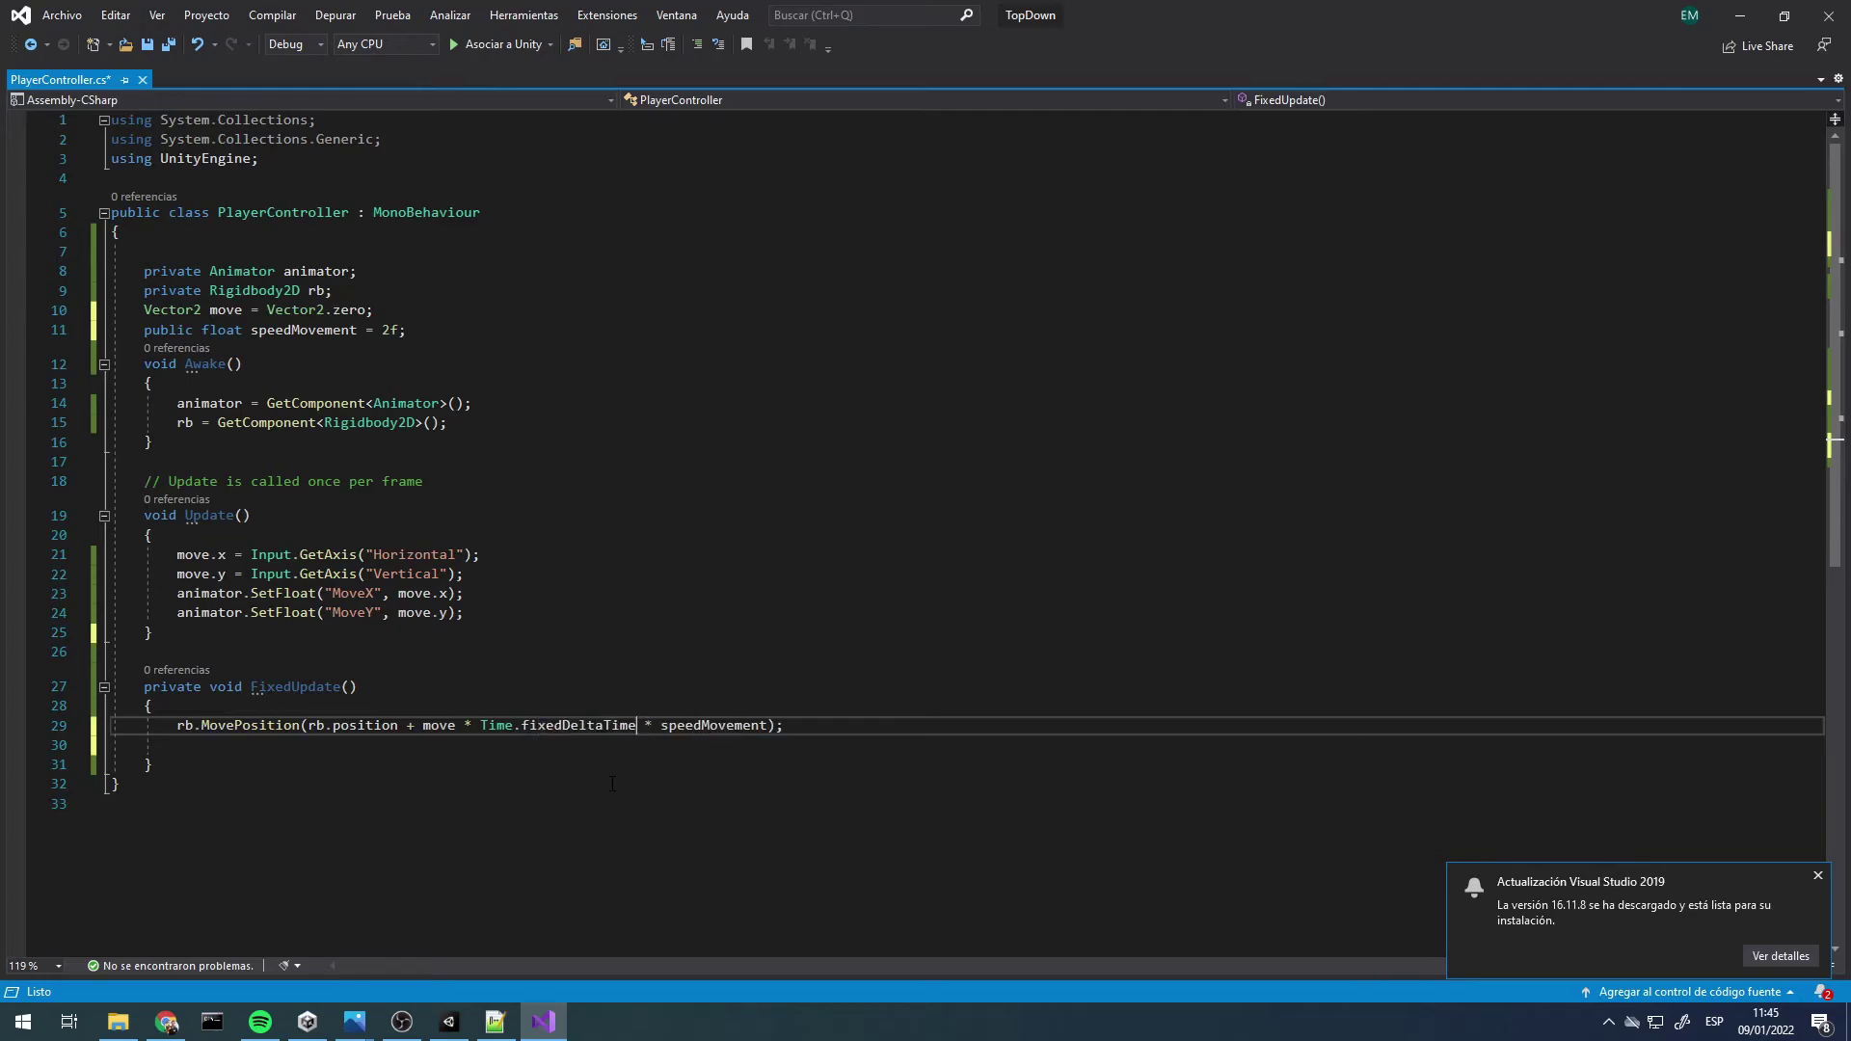
pyautogui.hotkey('ctrl', 's')
pyautogui.click(464, 573)
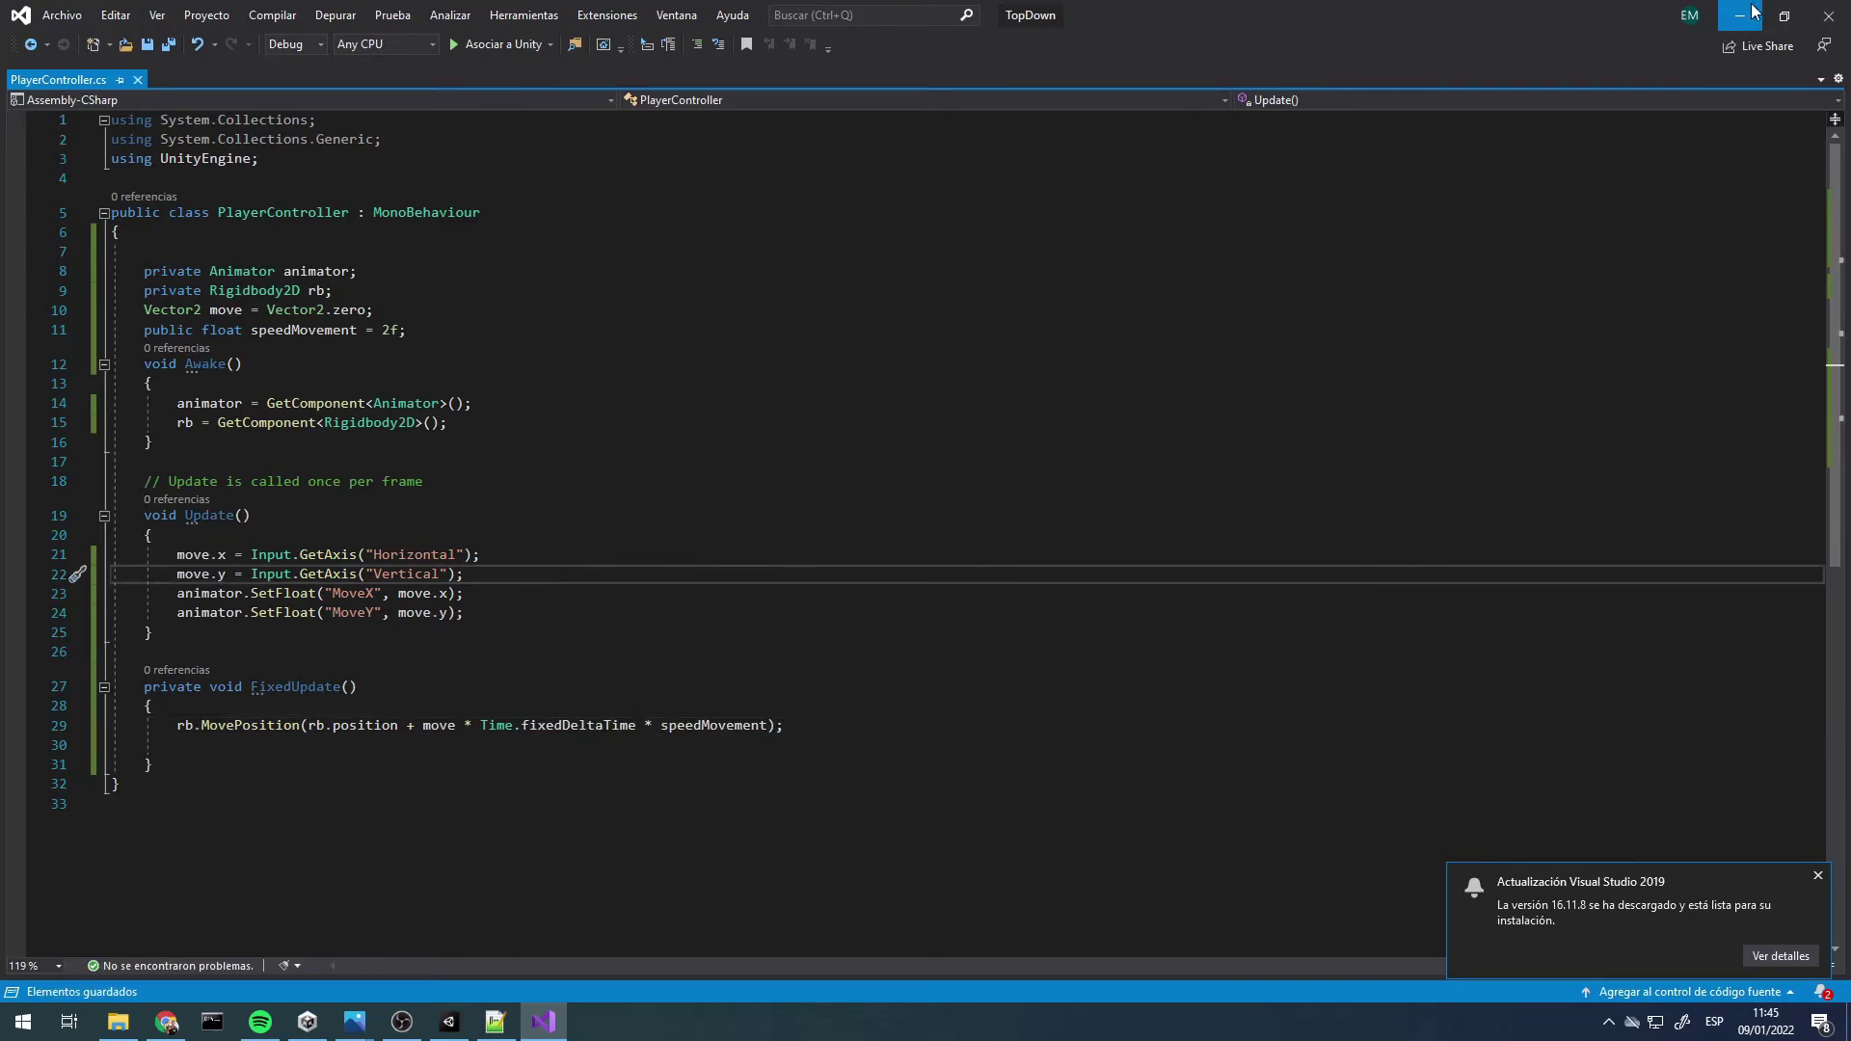
pyautogui.hotkey('alt', 'Tab')
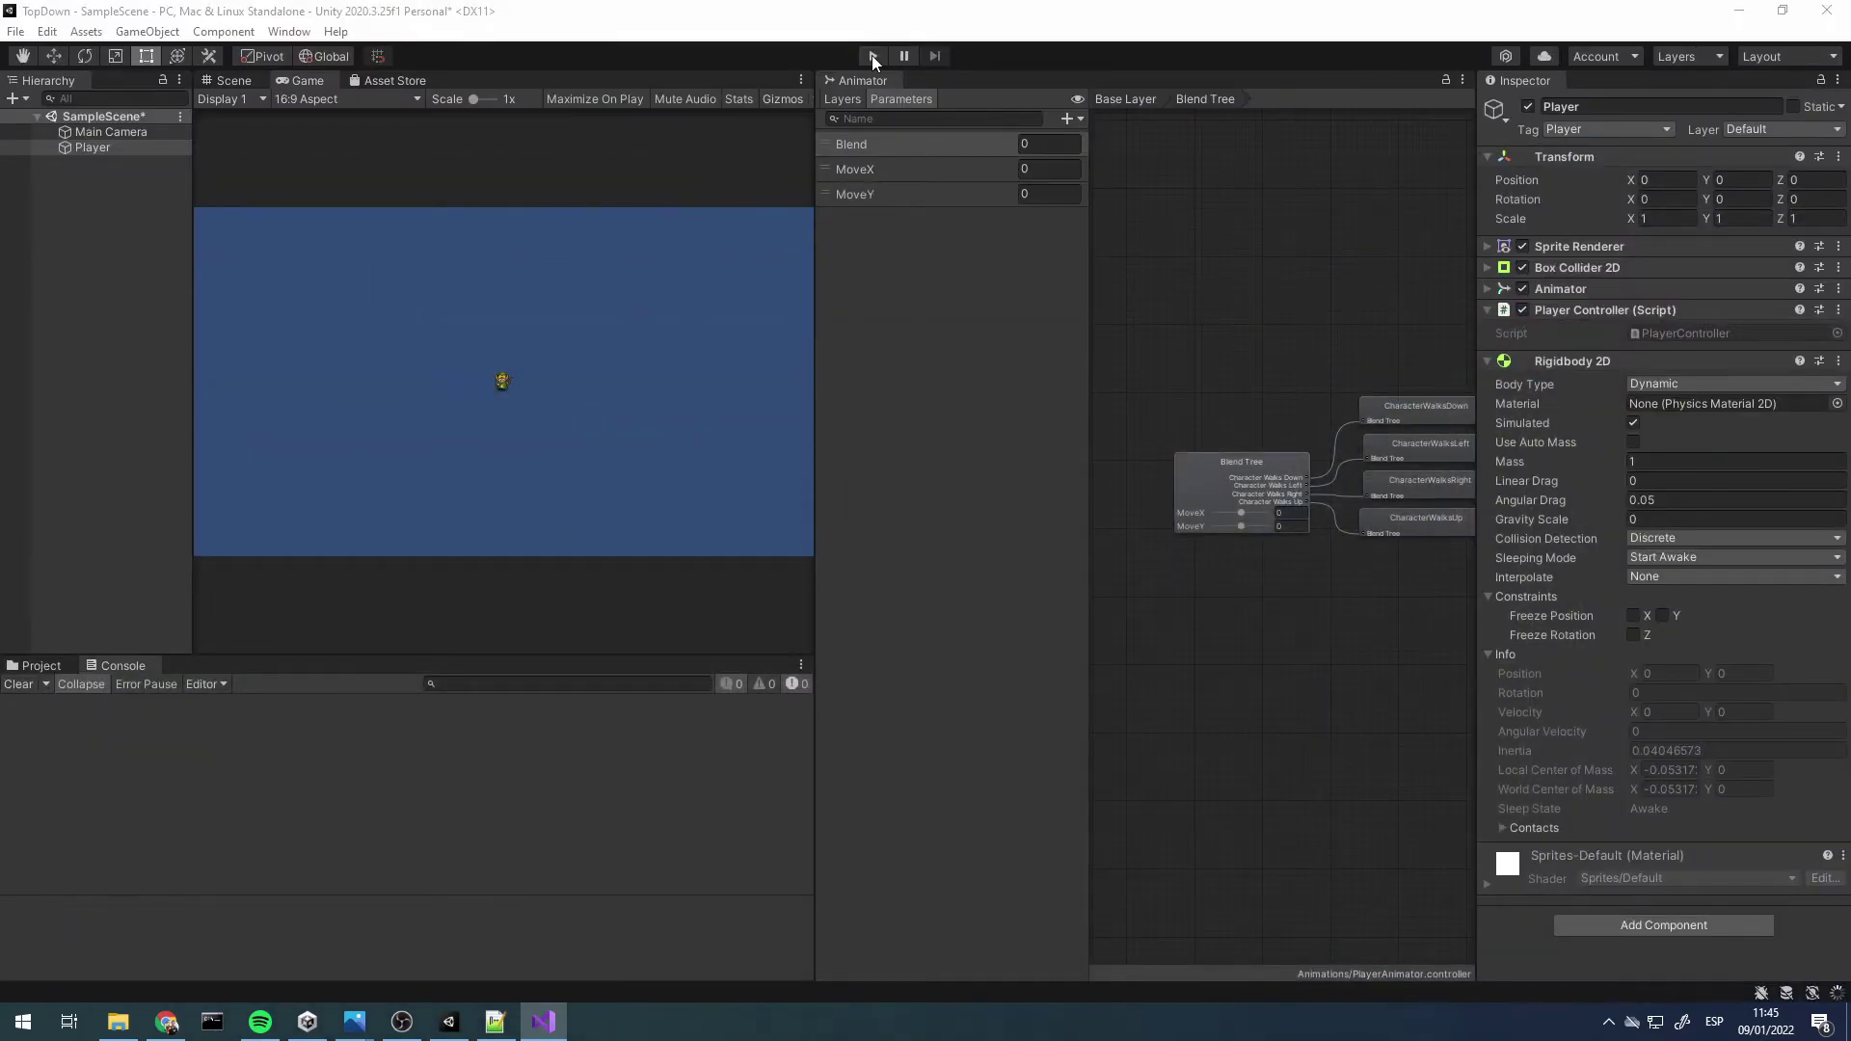
# Enter Play mode and walk the player right, up, left and down
pyautogui.click(873, 56)
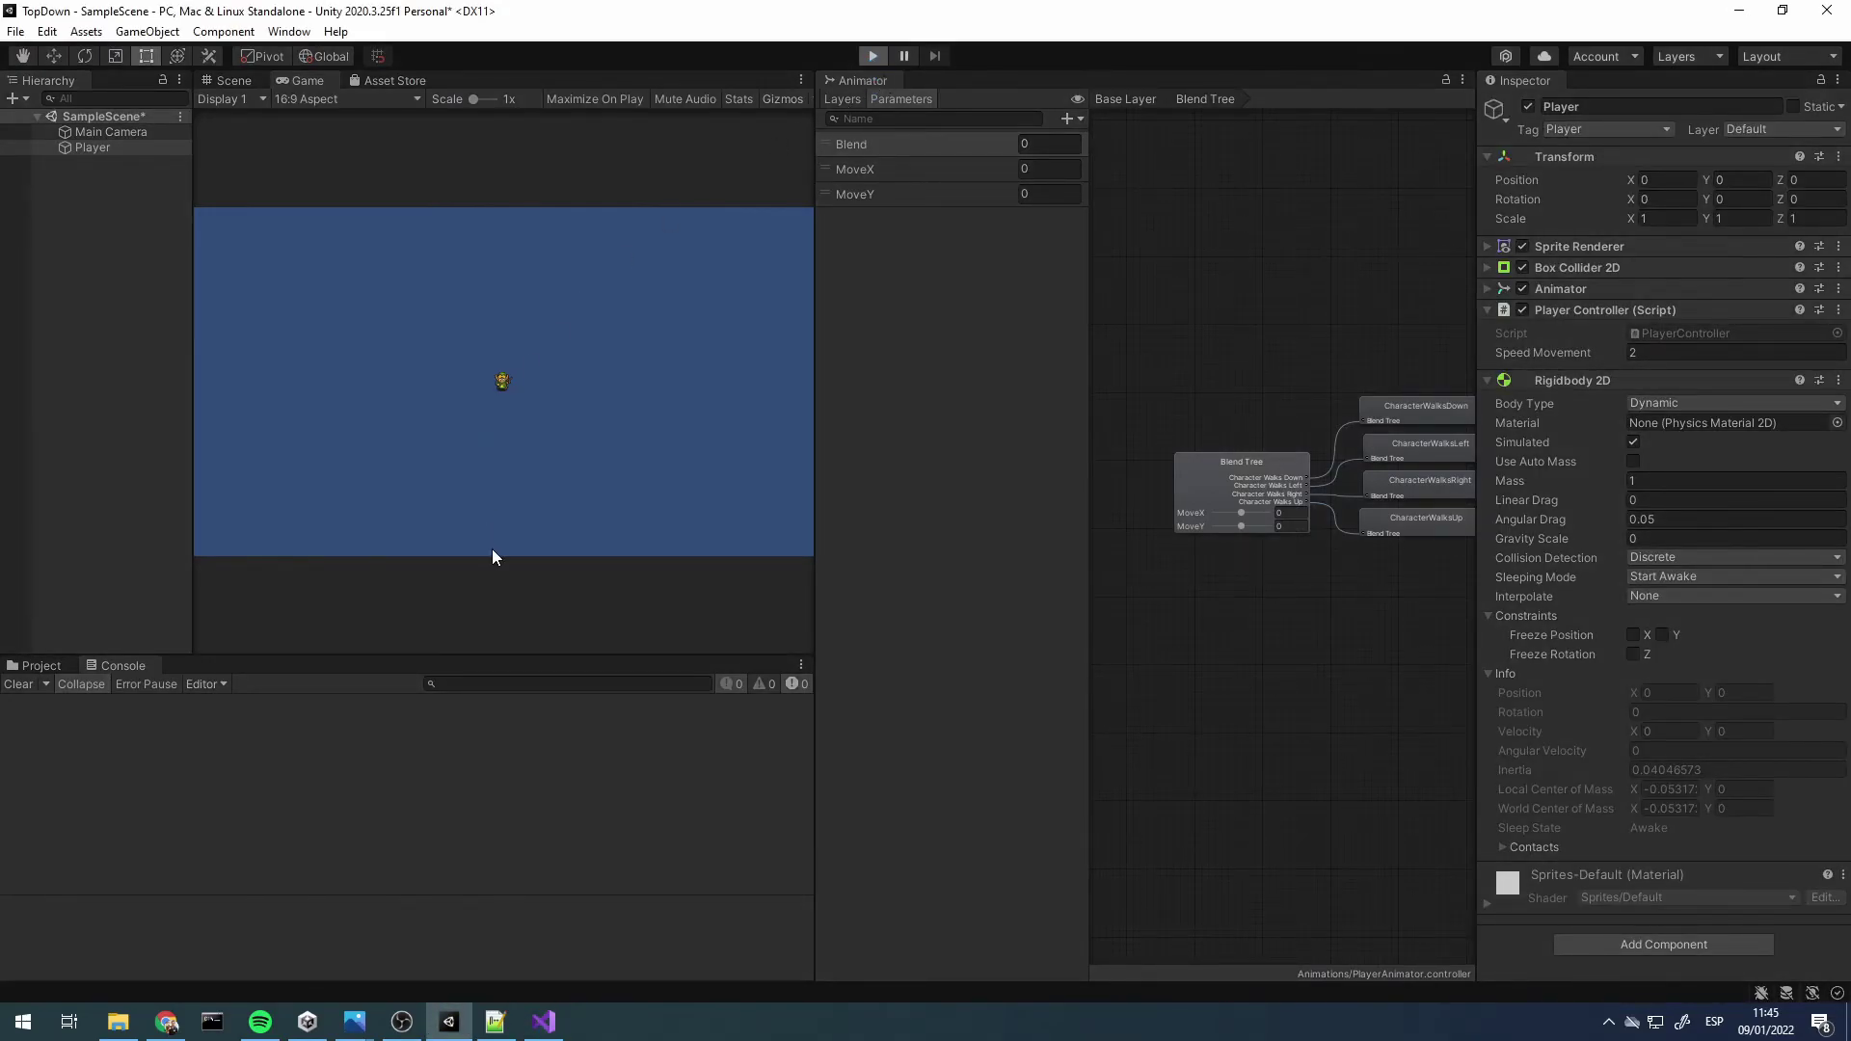
pyautogui.press('d')
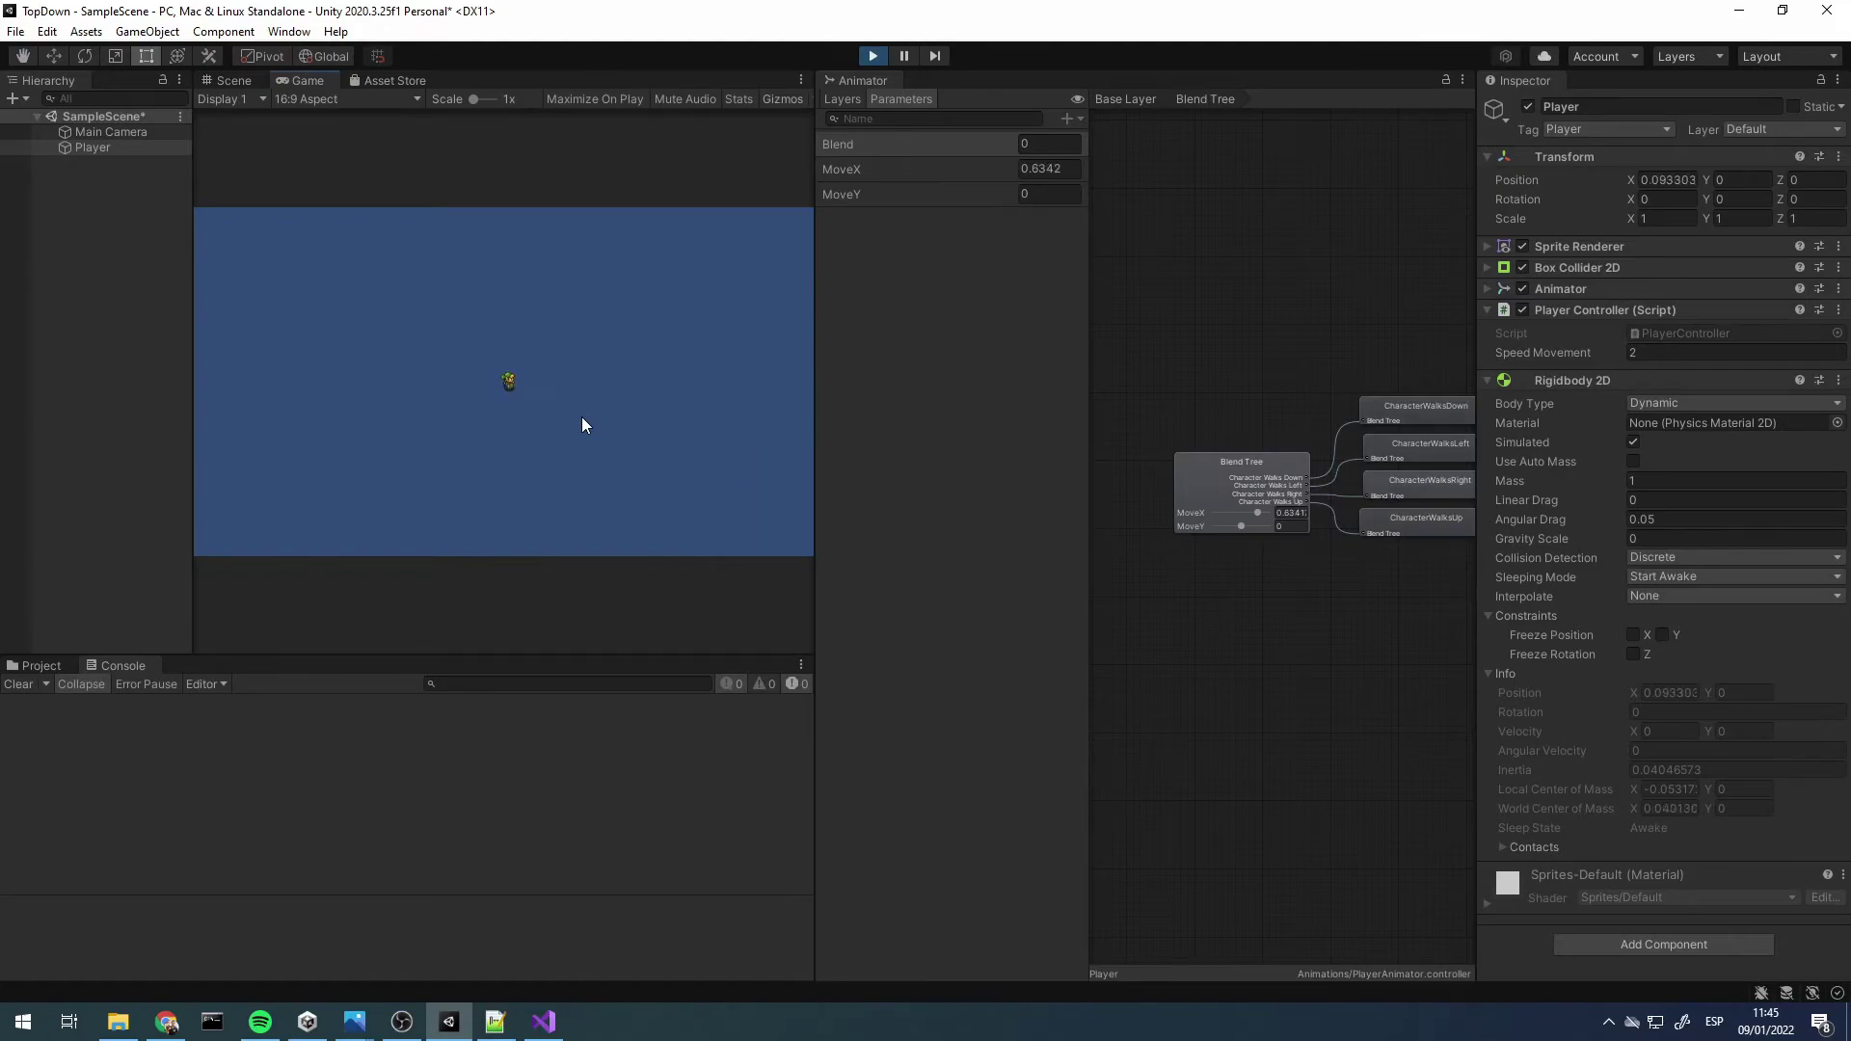
pyautogui.press('w')
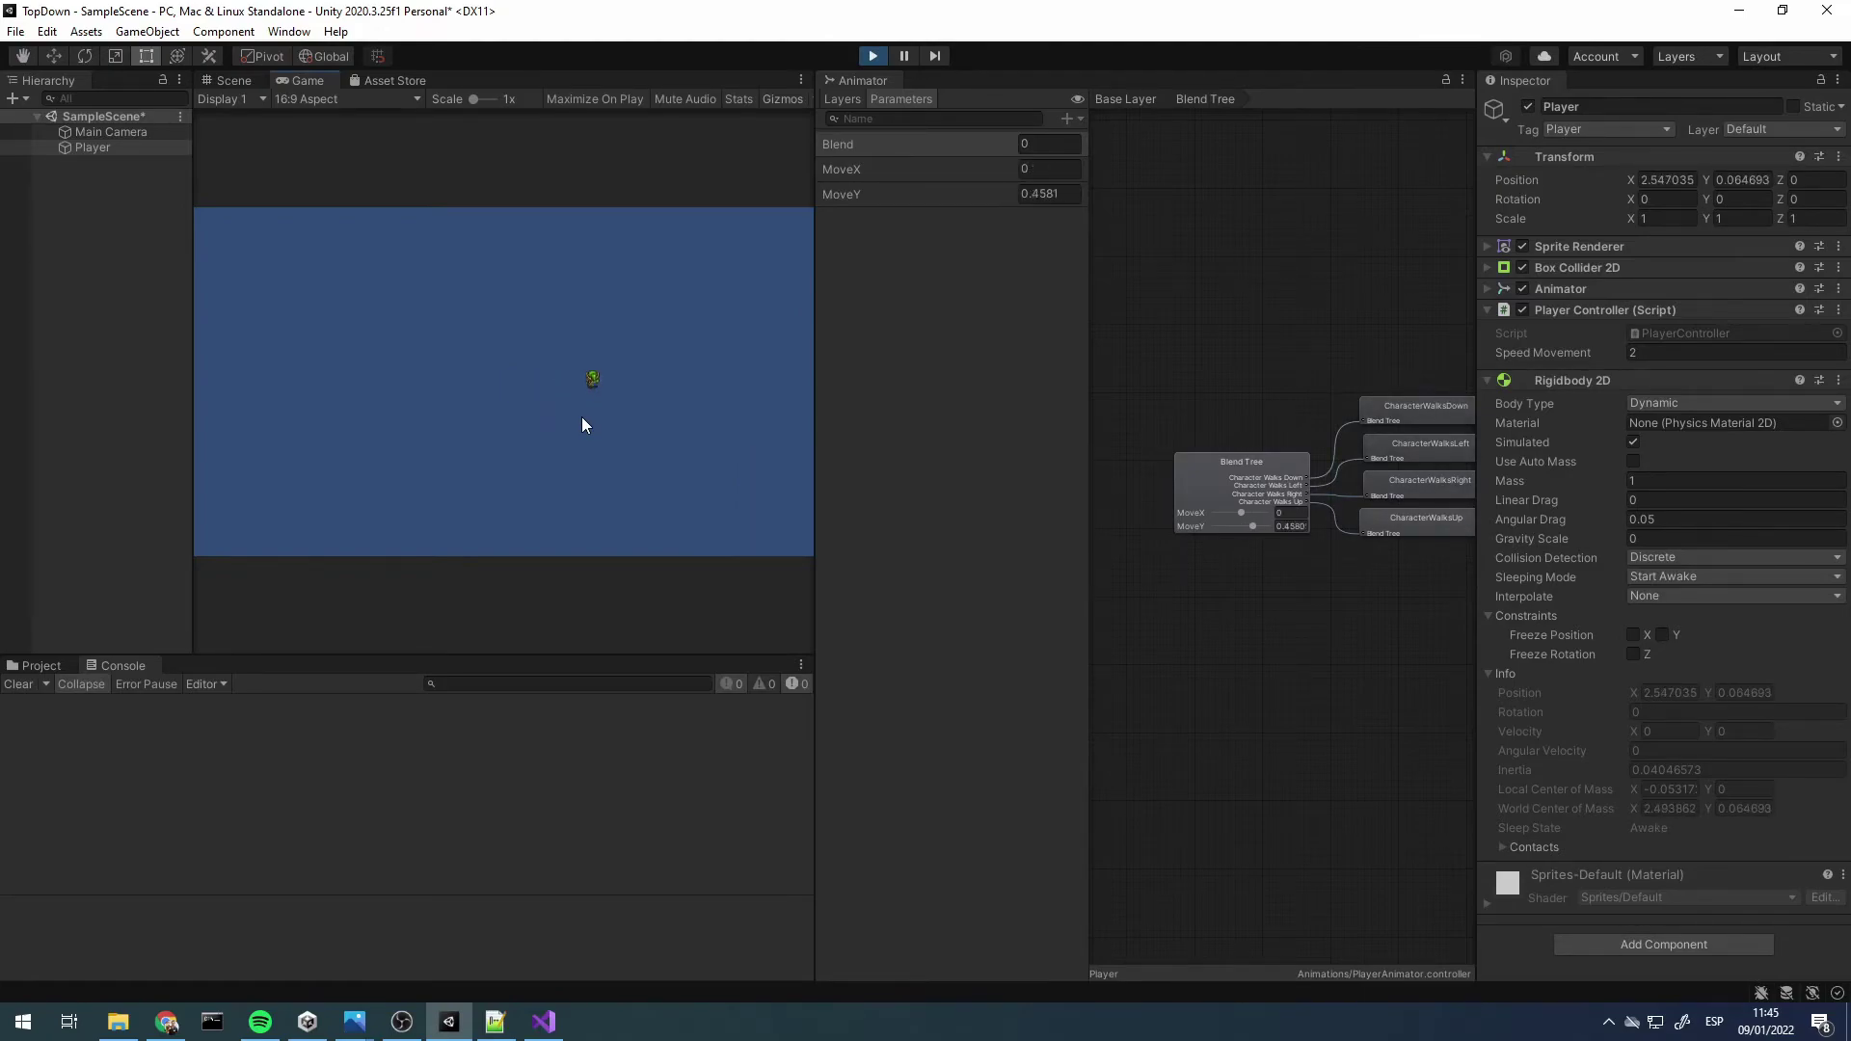
pyautogui.press('a')
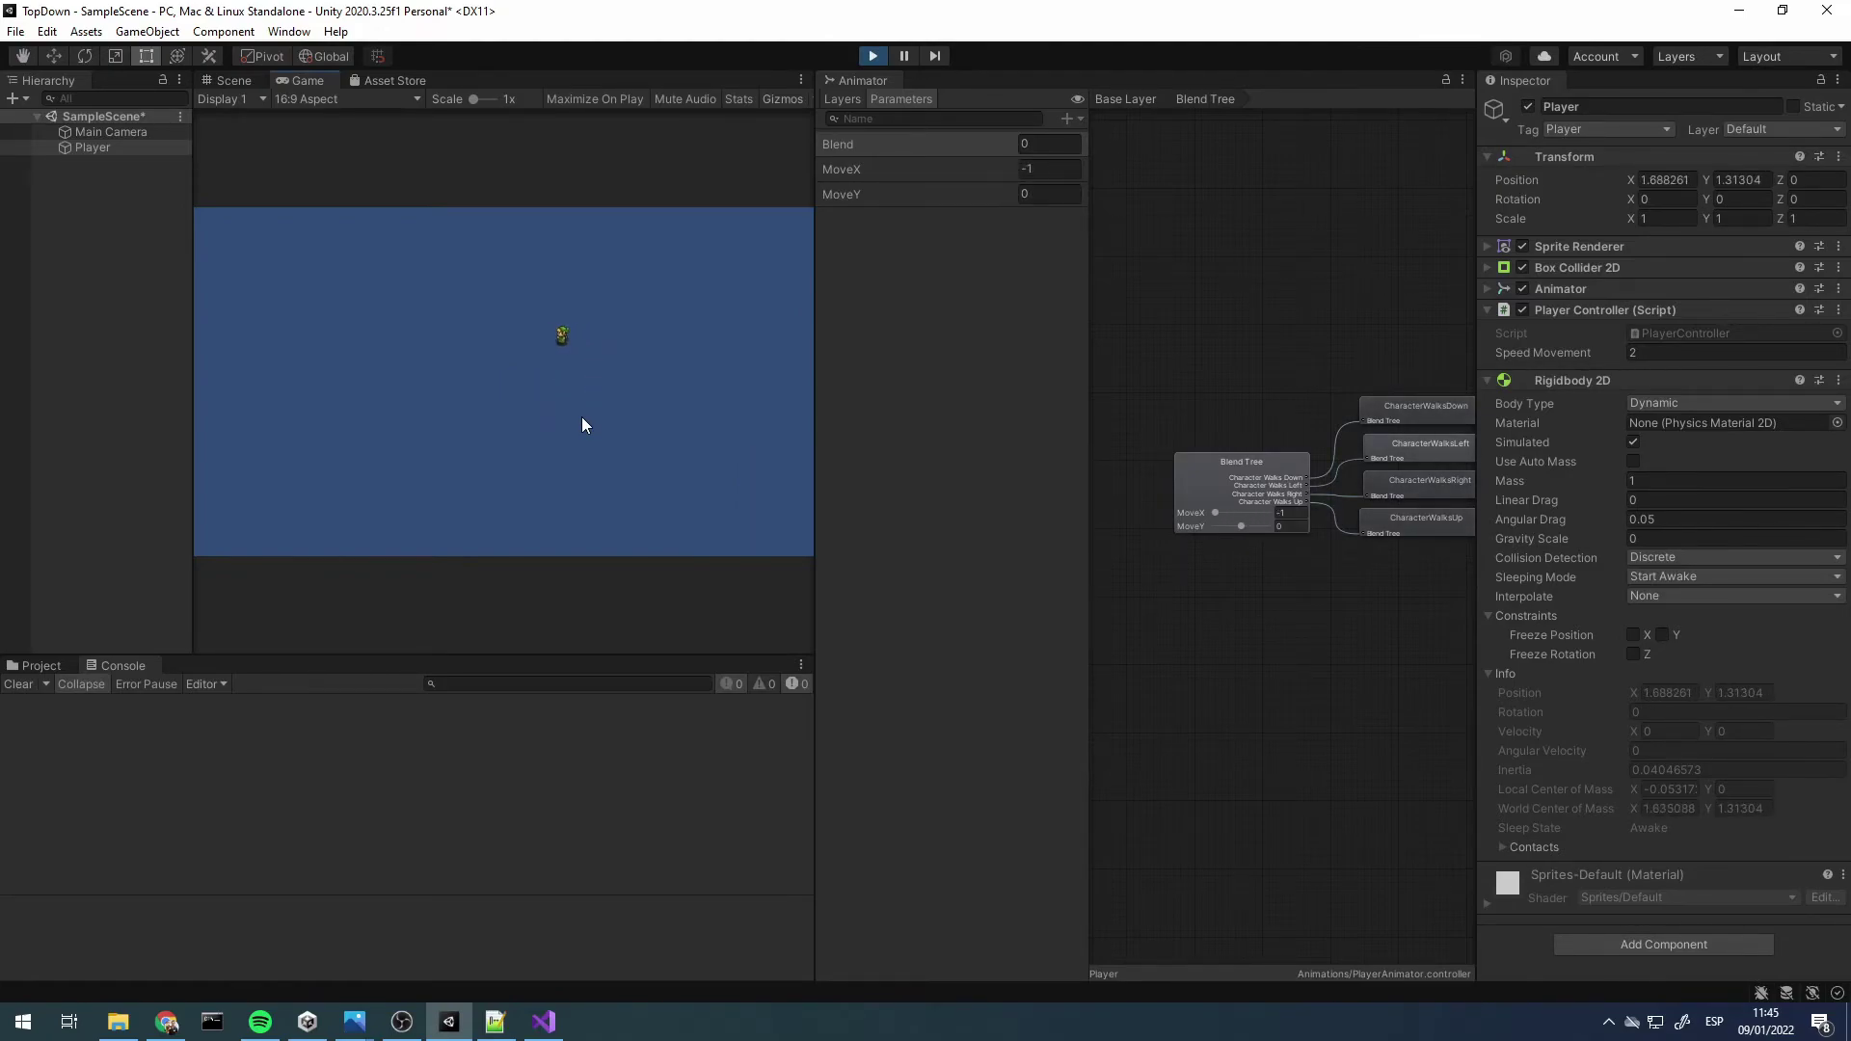
pyautogui.press('s')
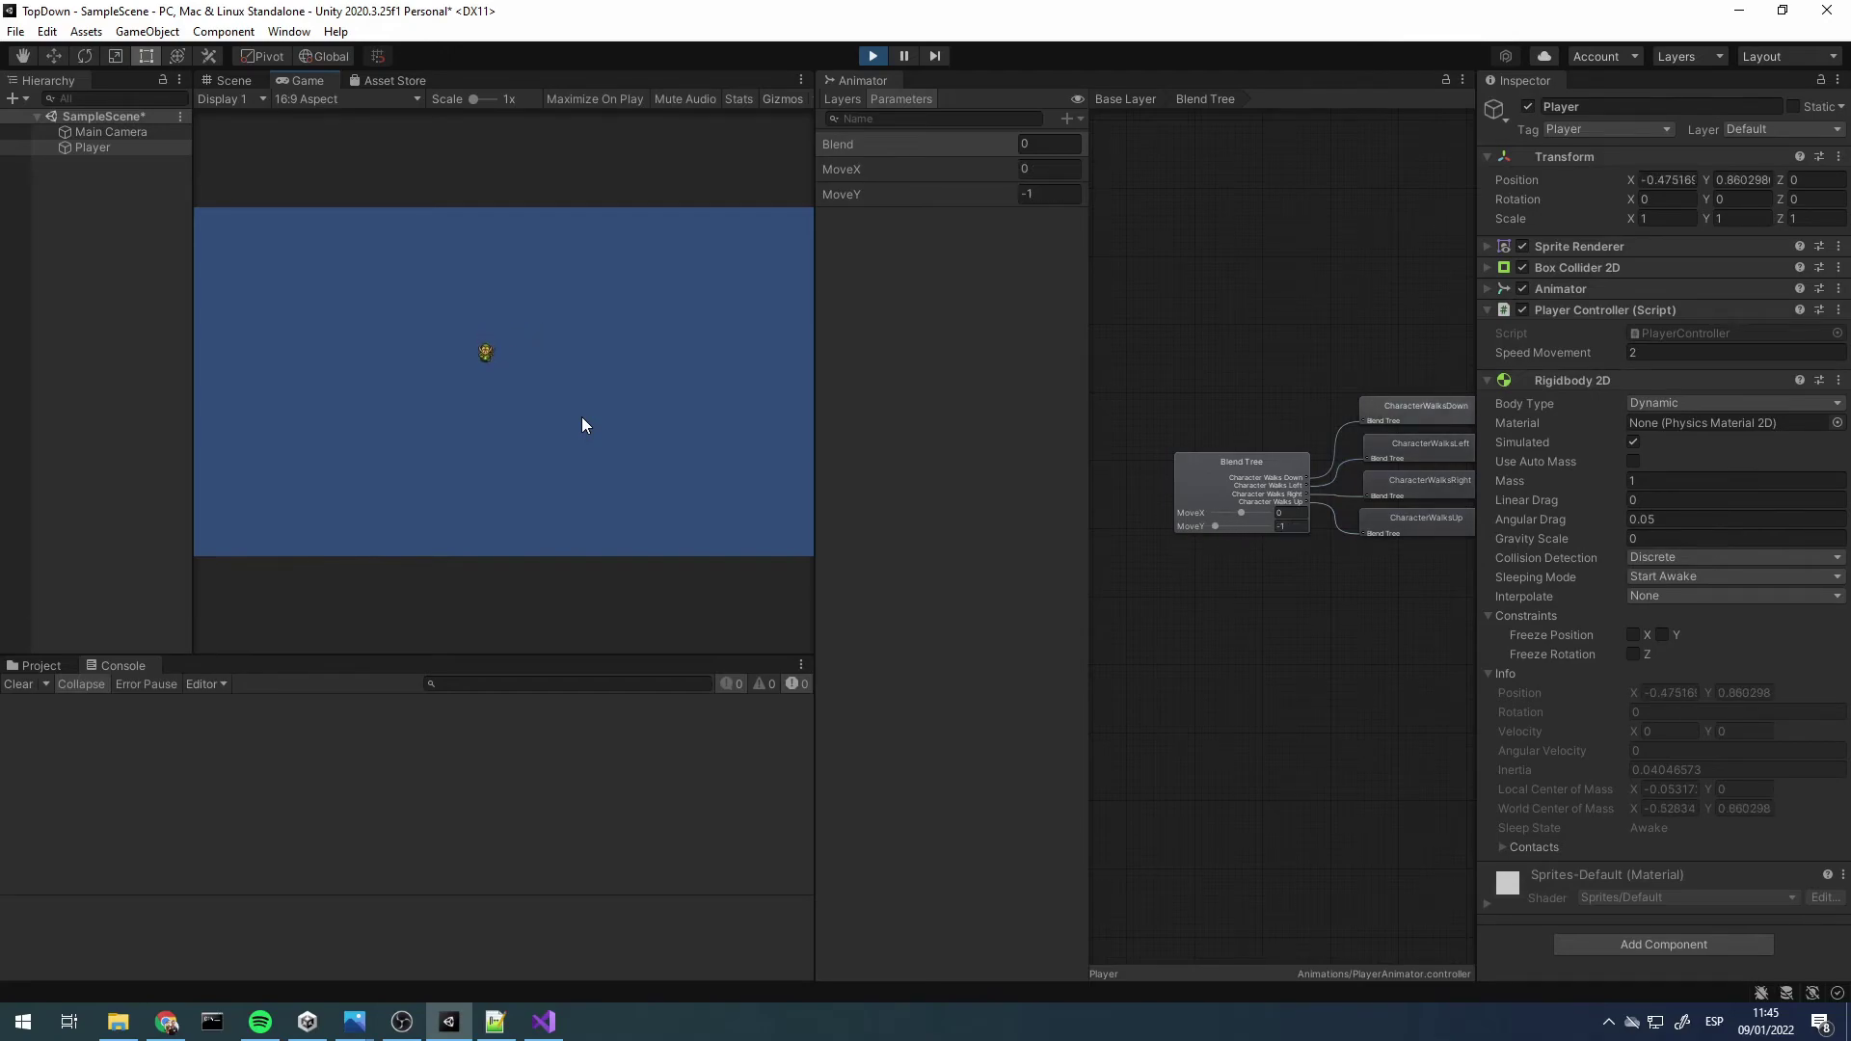
# Walk the player along all diagonals, watching MoveX and MoveY follow the input
pyautogui.press('d')
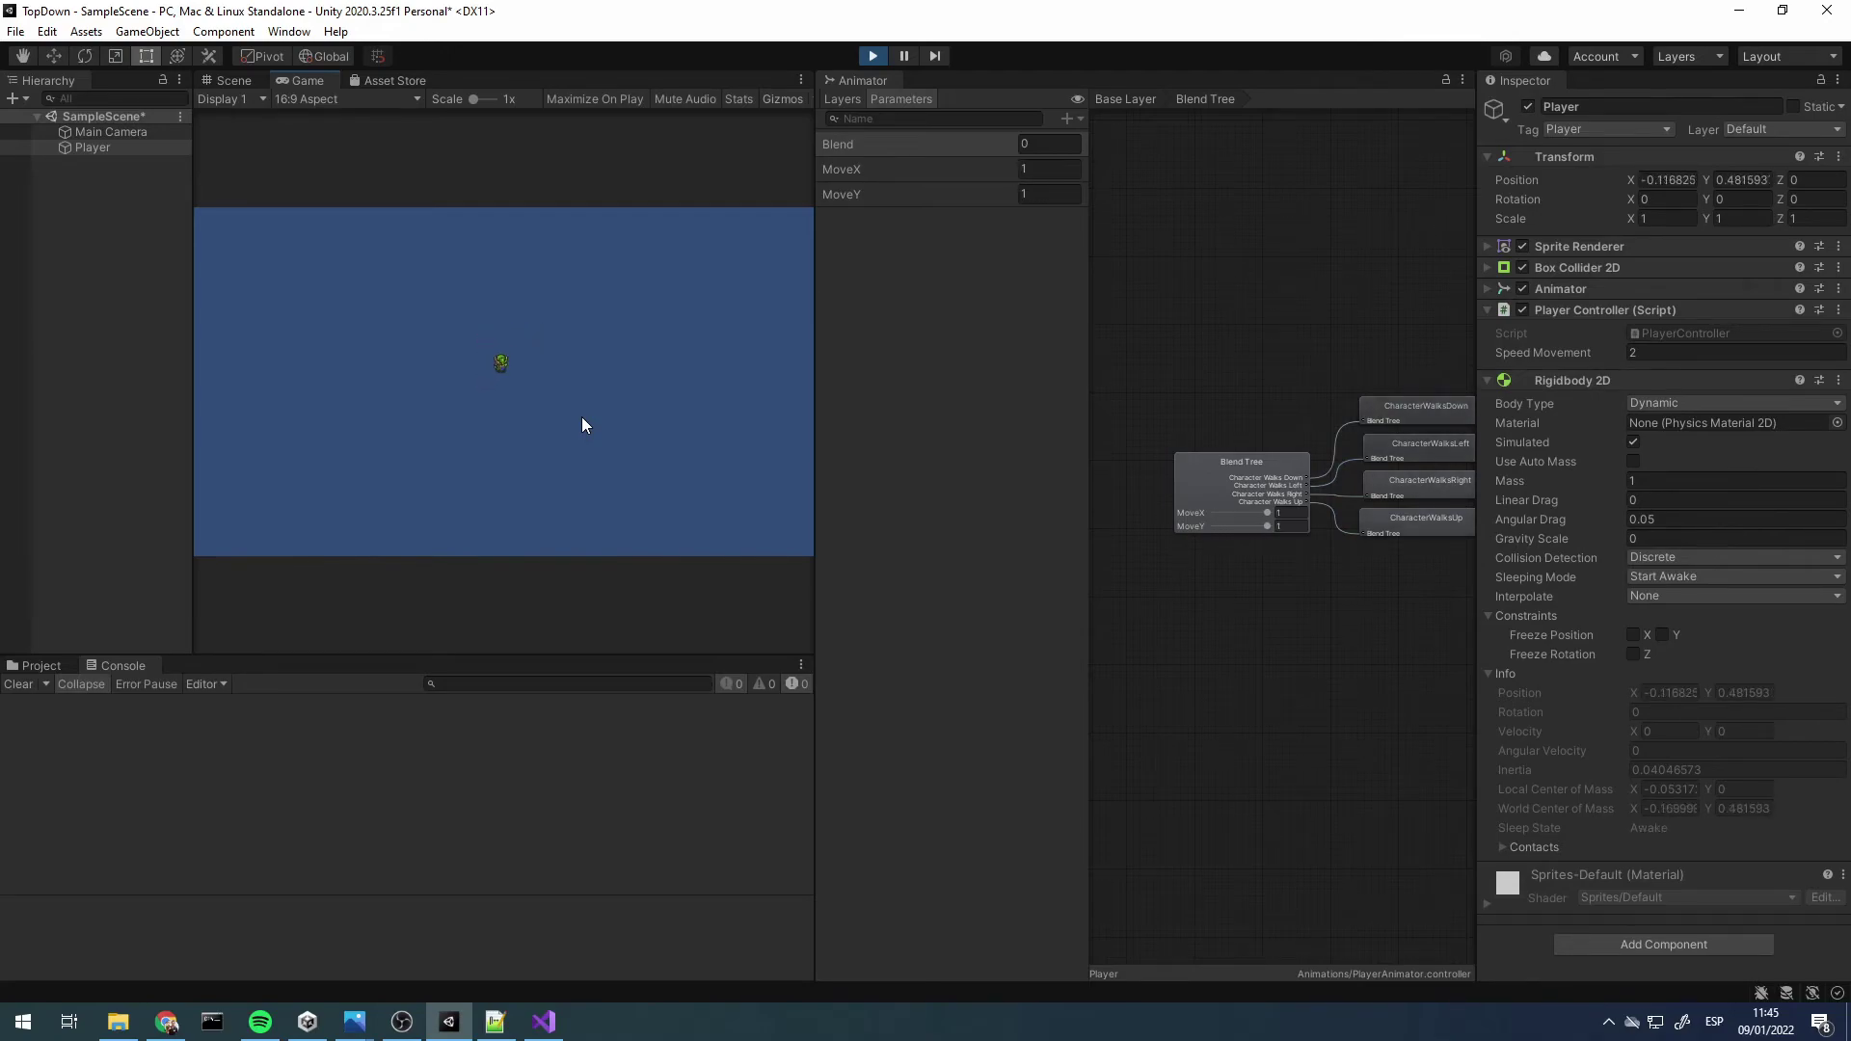
pyautogui.press('a')
pyautogui.press('s')
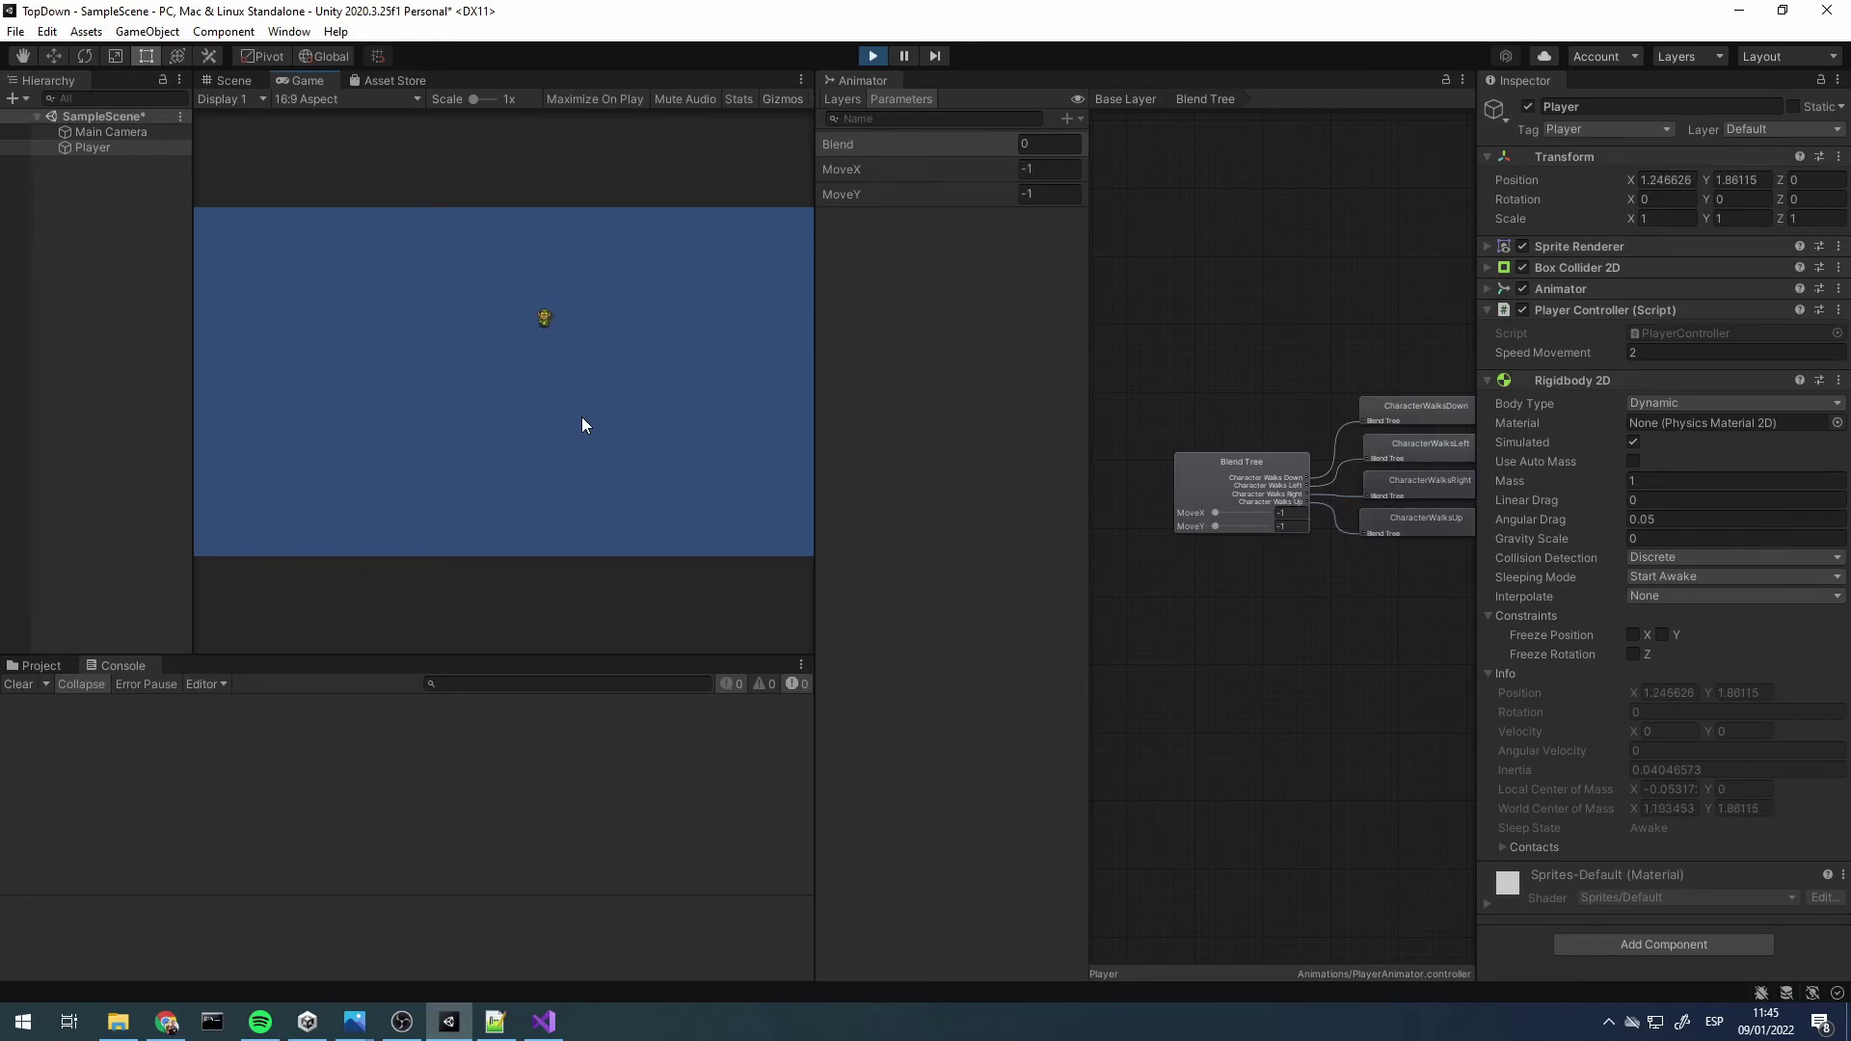
pyautogui.press('s')
pyautogui.press('d')
pyautogui.press('w')
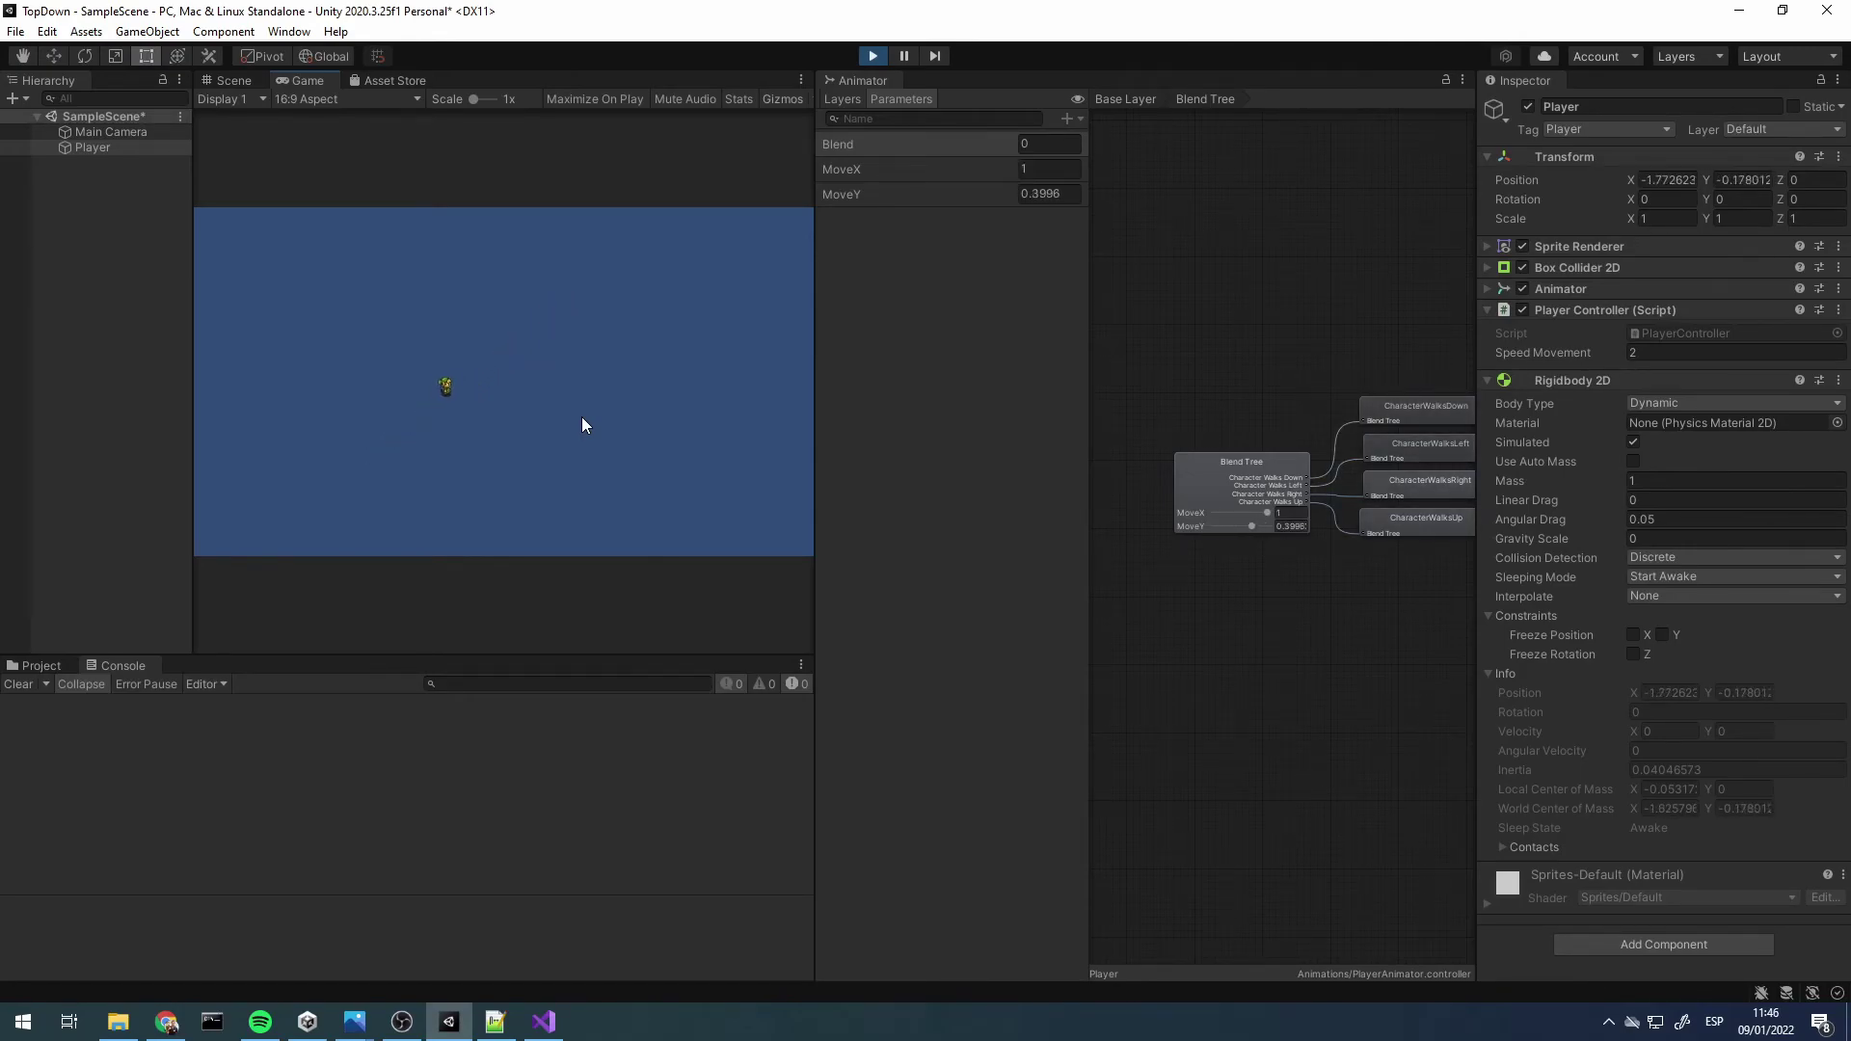
pyautogui.press('w')
pyautogui.press('a')
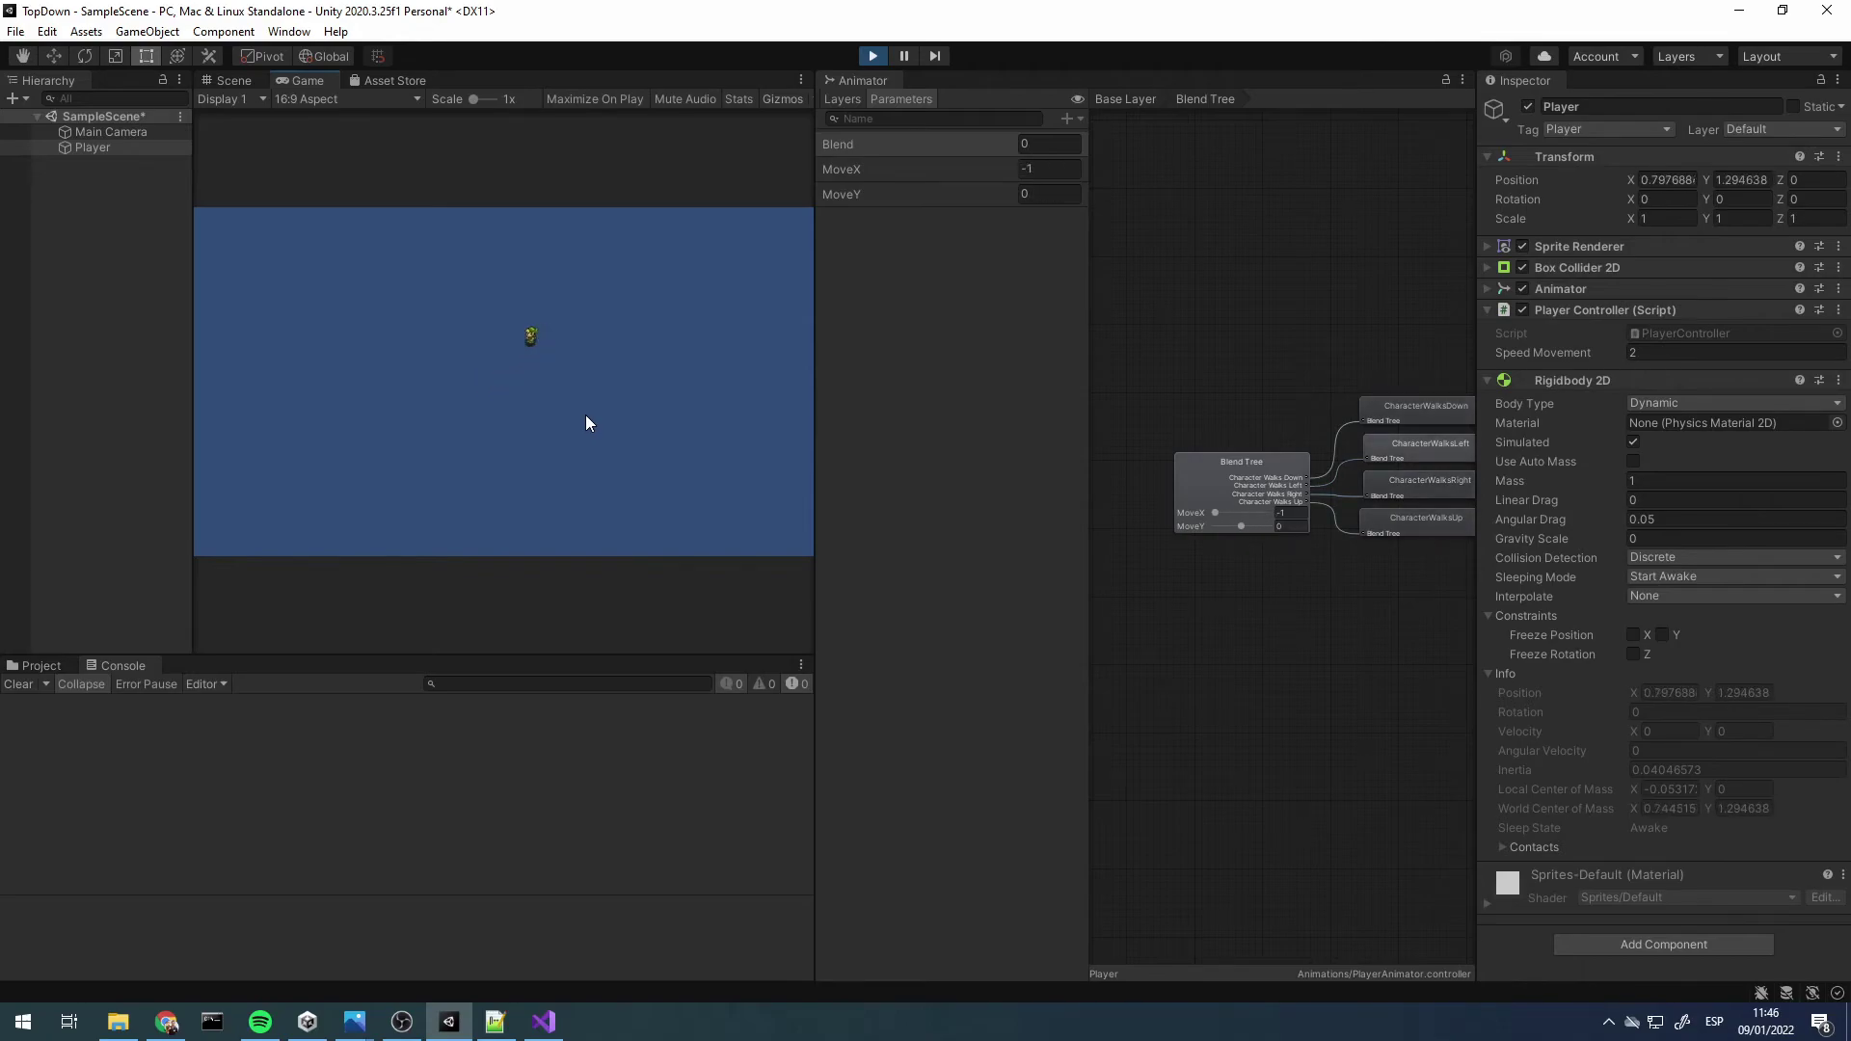
pyautogui.press('w')
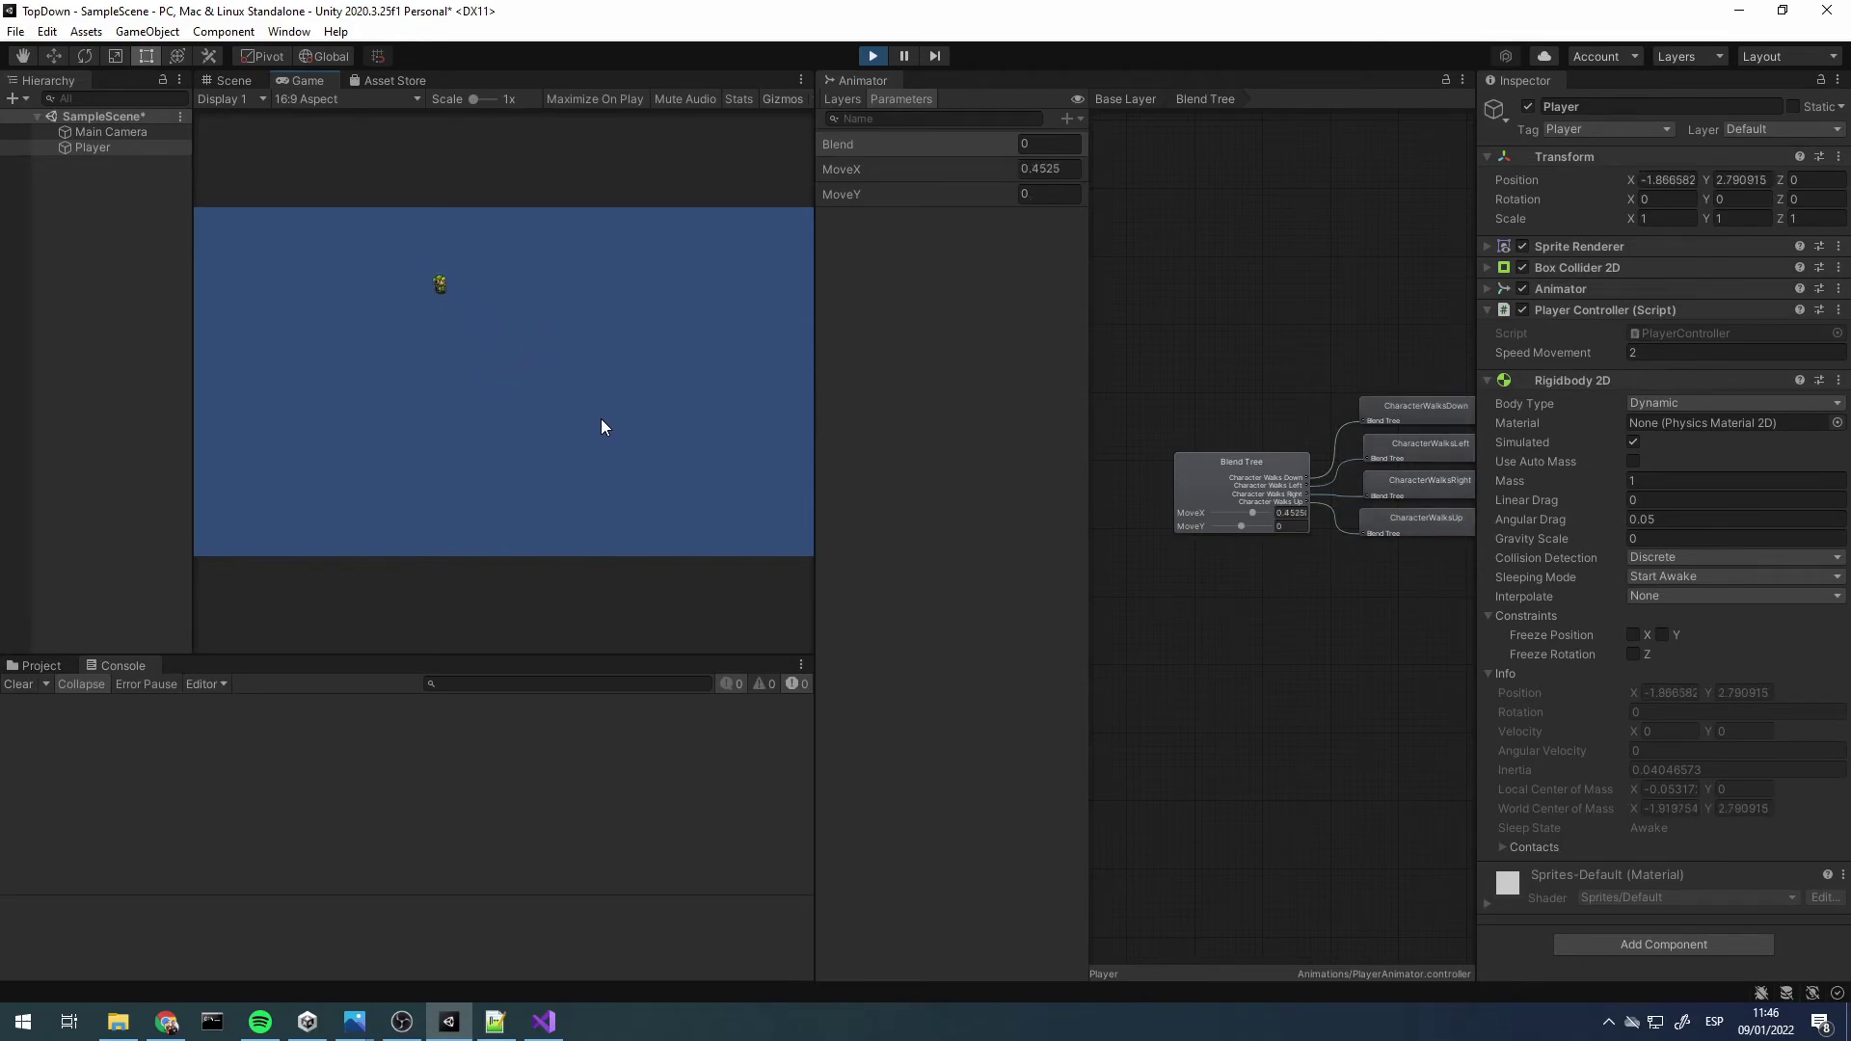
pyautogui.press('s')
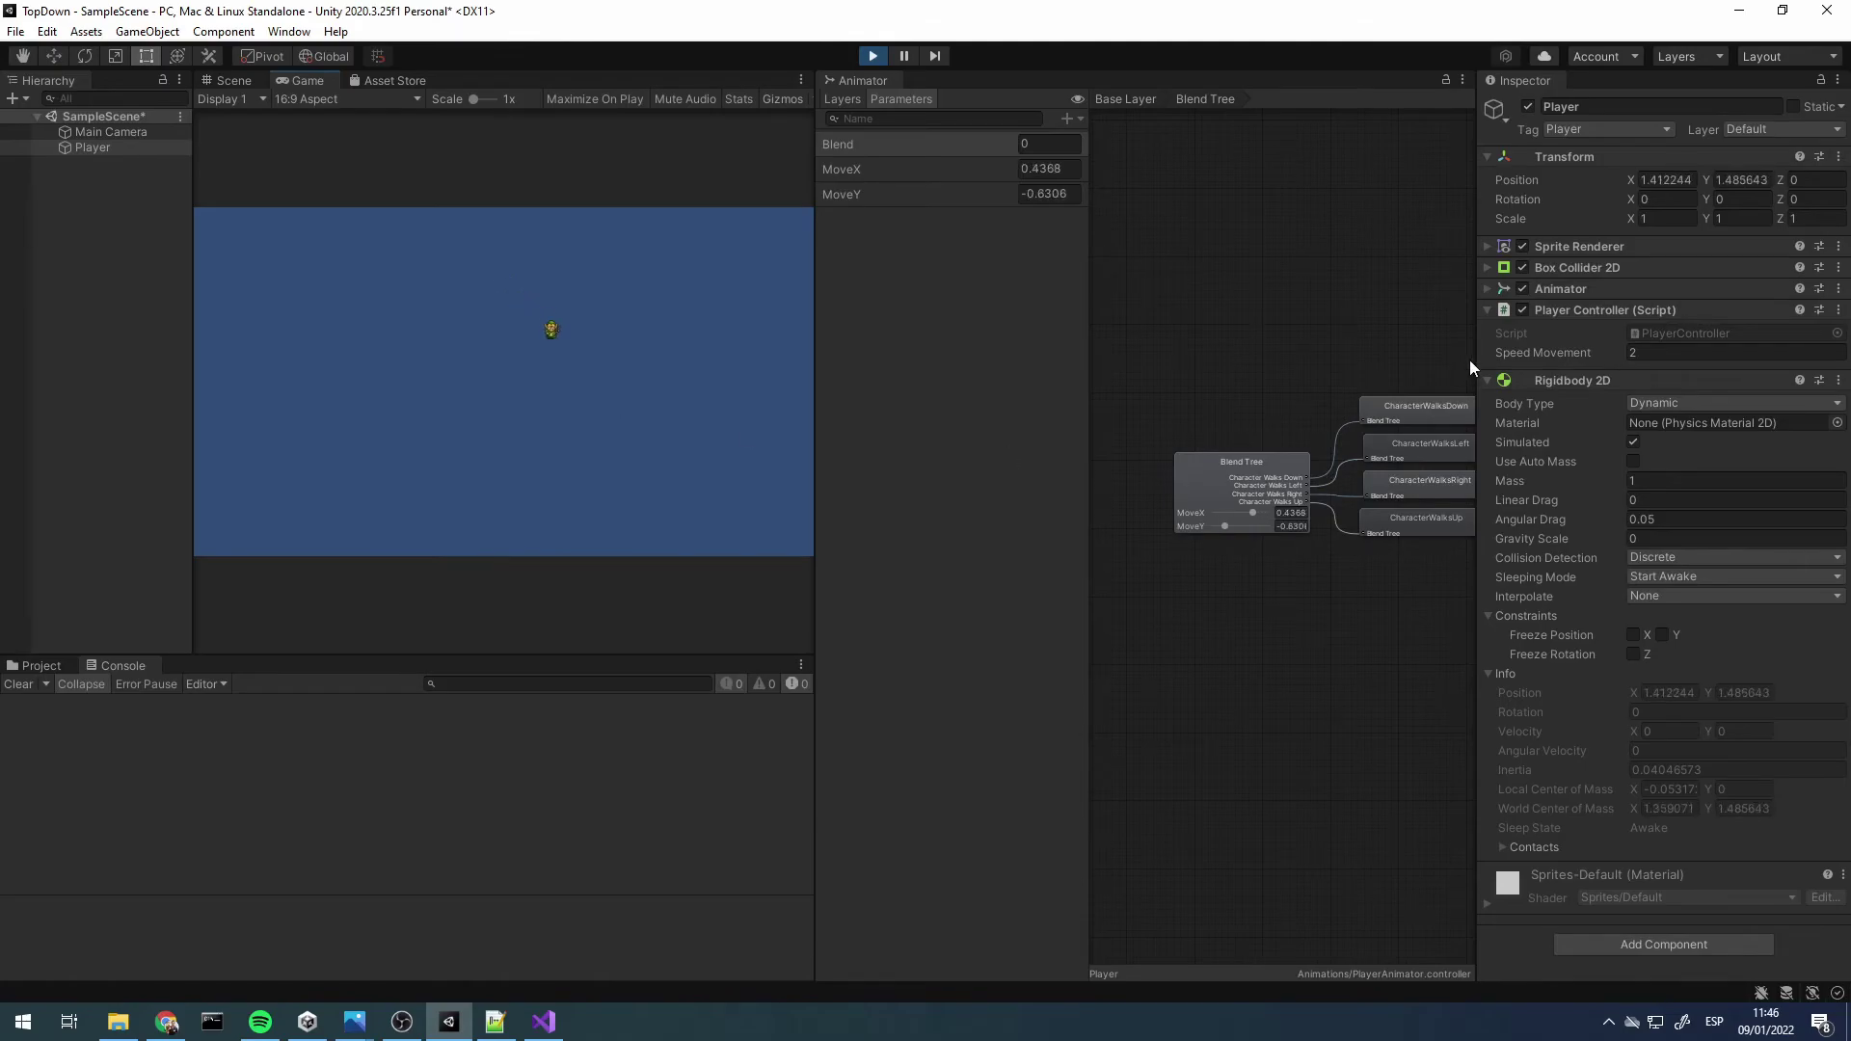
pyautogui.press('s')
pyautogui.press('a')
pyautogui.press('w')
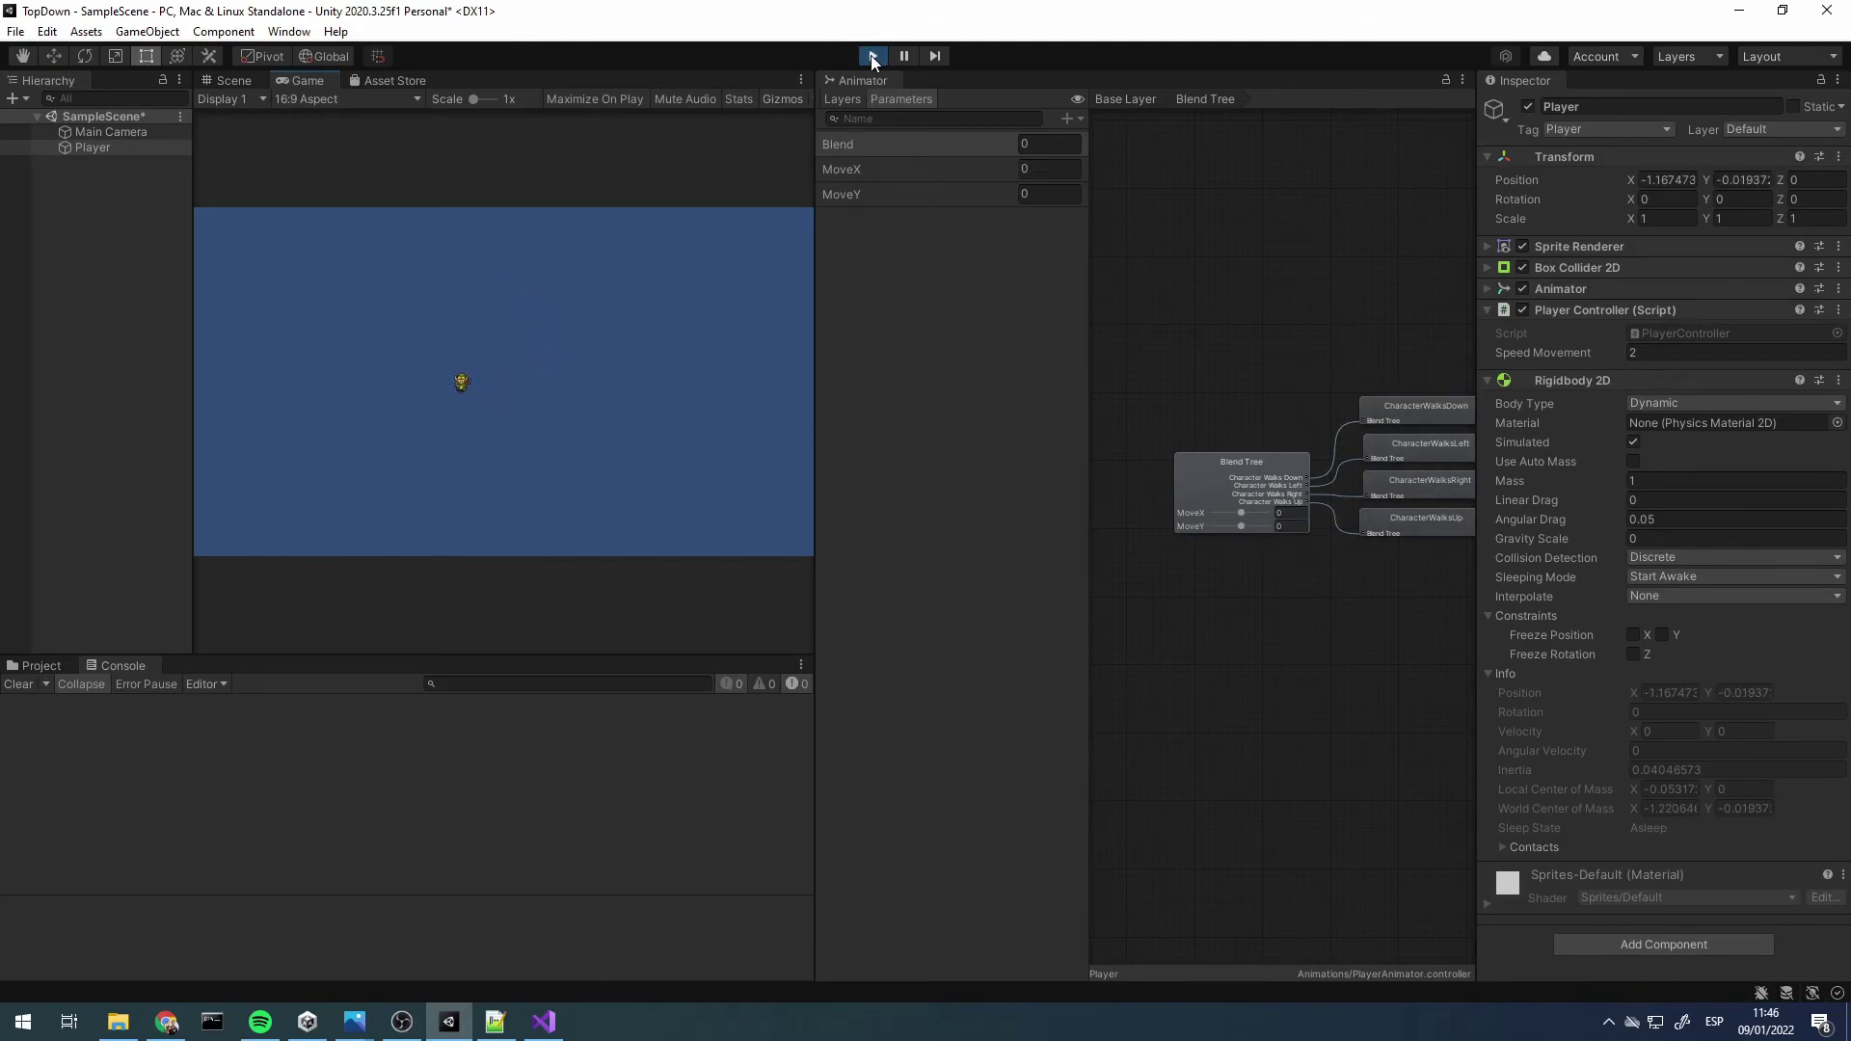
pyautogui.press('d')
pyautogui.press('s')
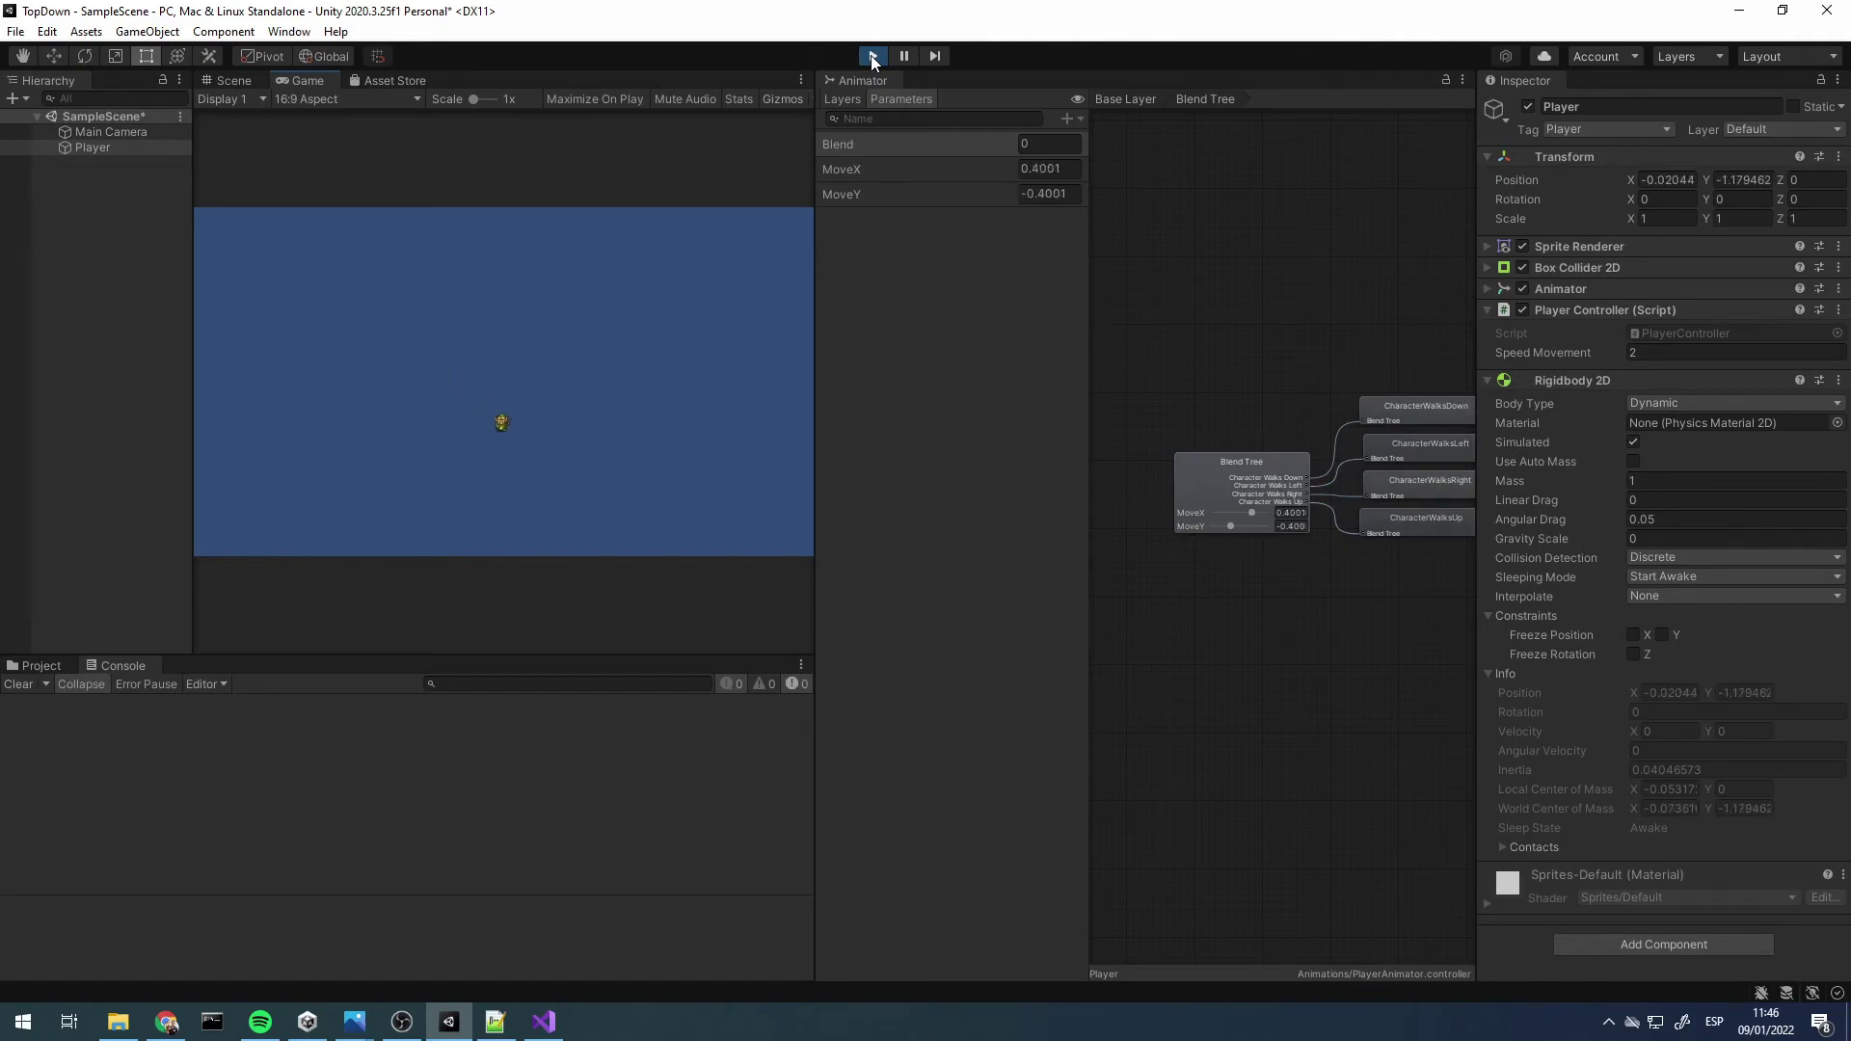
pyautogui.press('a')
pyautogui.press('s')
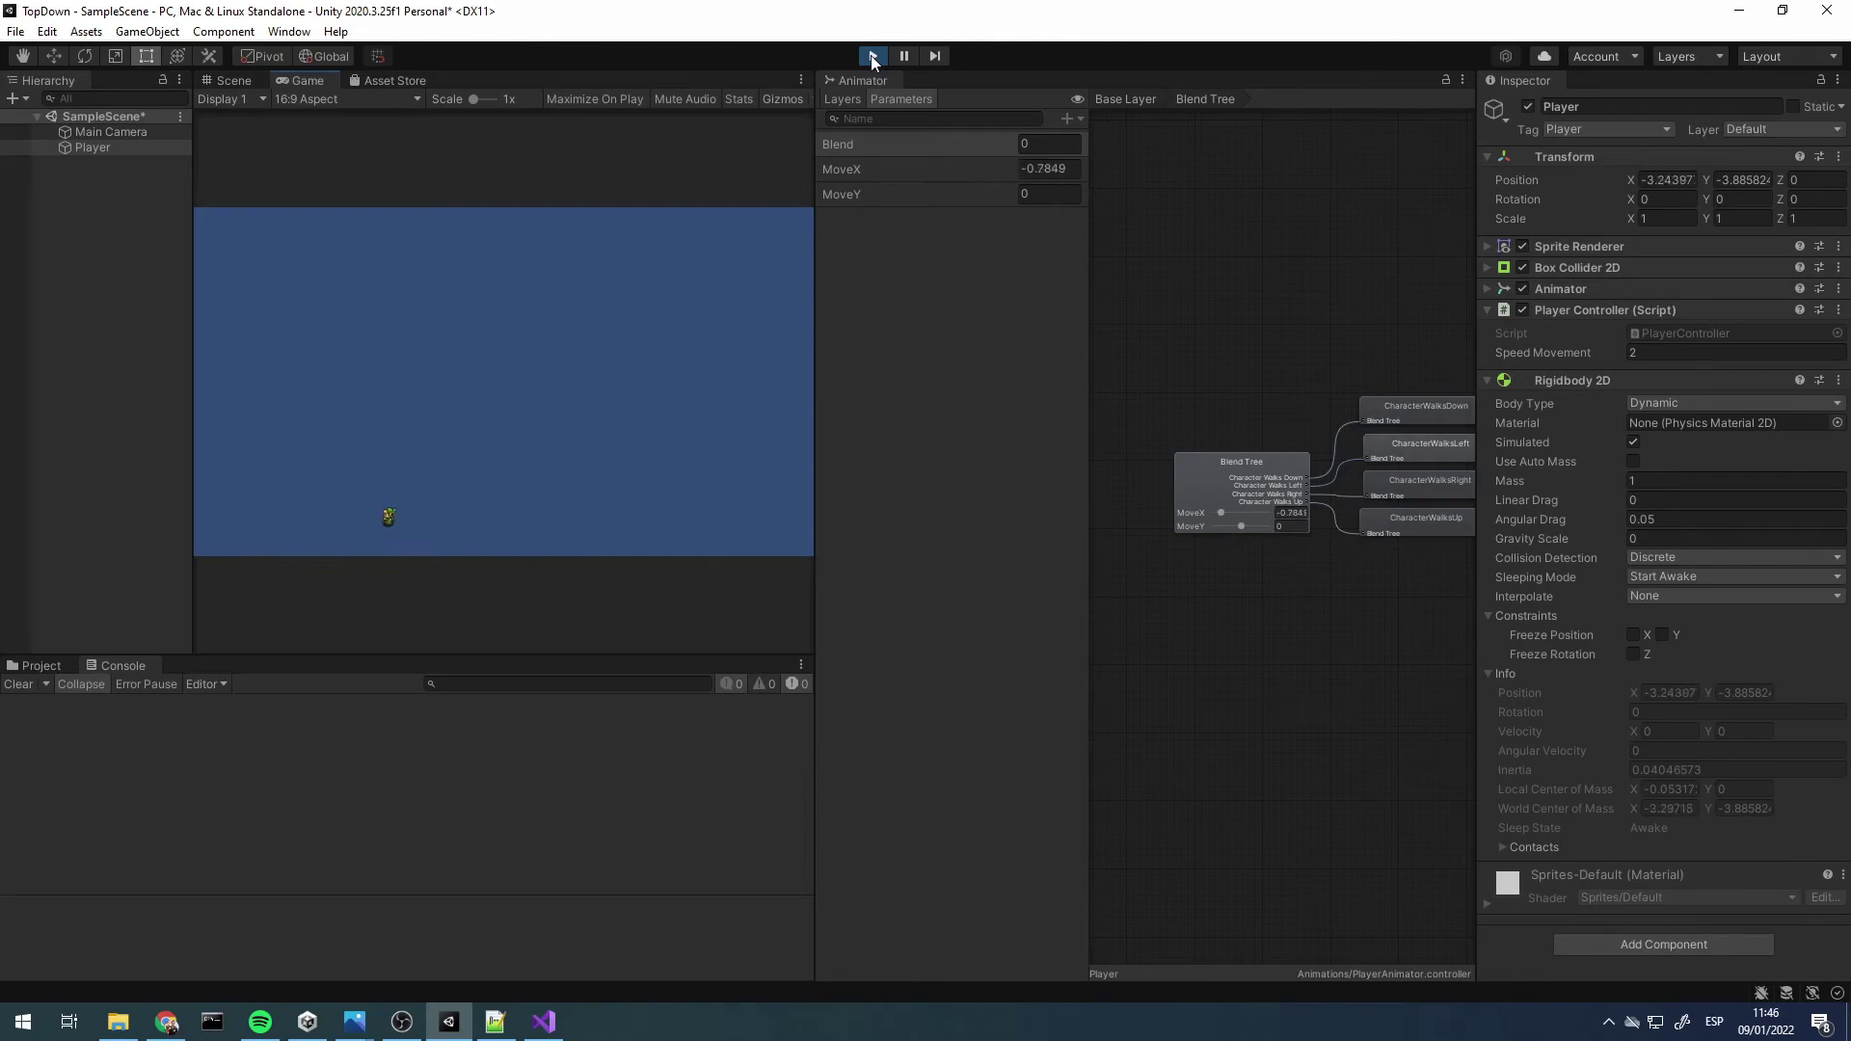
# Keep walking the player left and along the diagonals, then let it come to a stop
pyautogui.press('a')
pyautogui.press('s')
pyautogui.press('w')
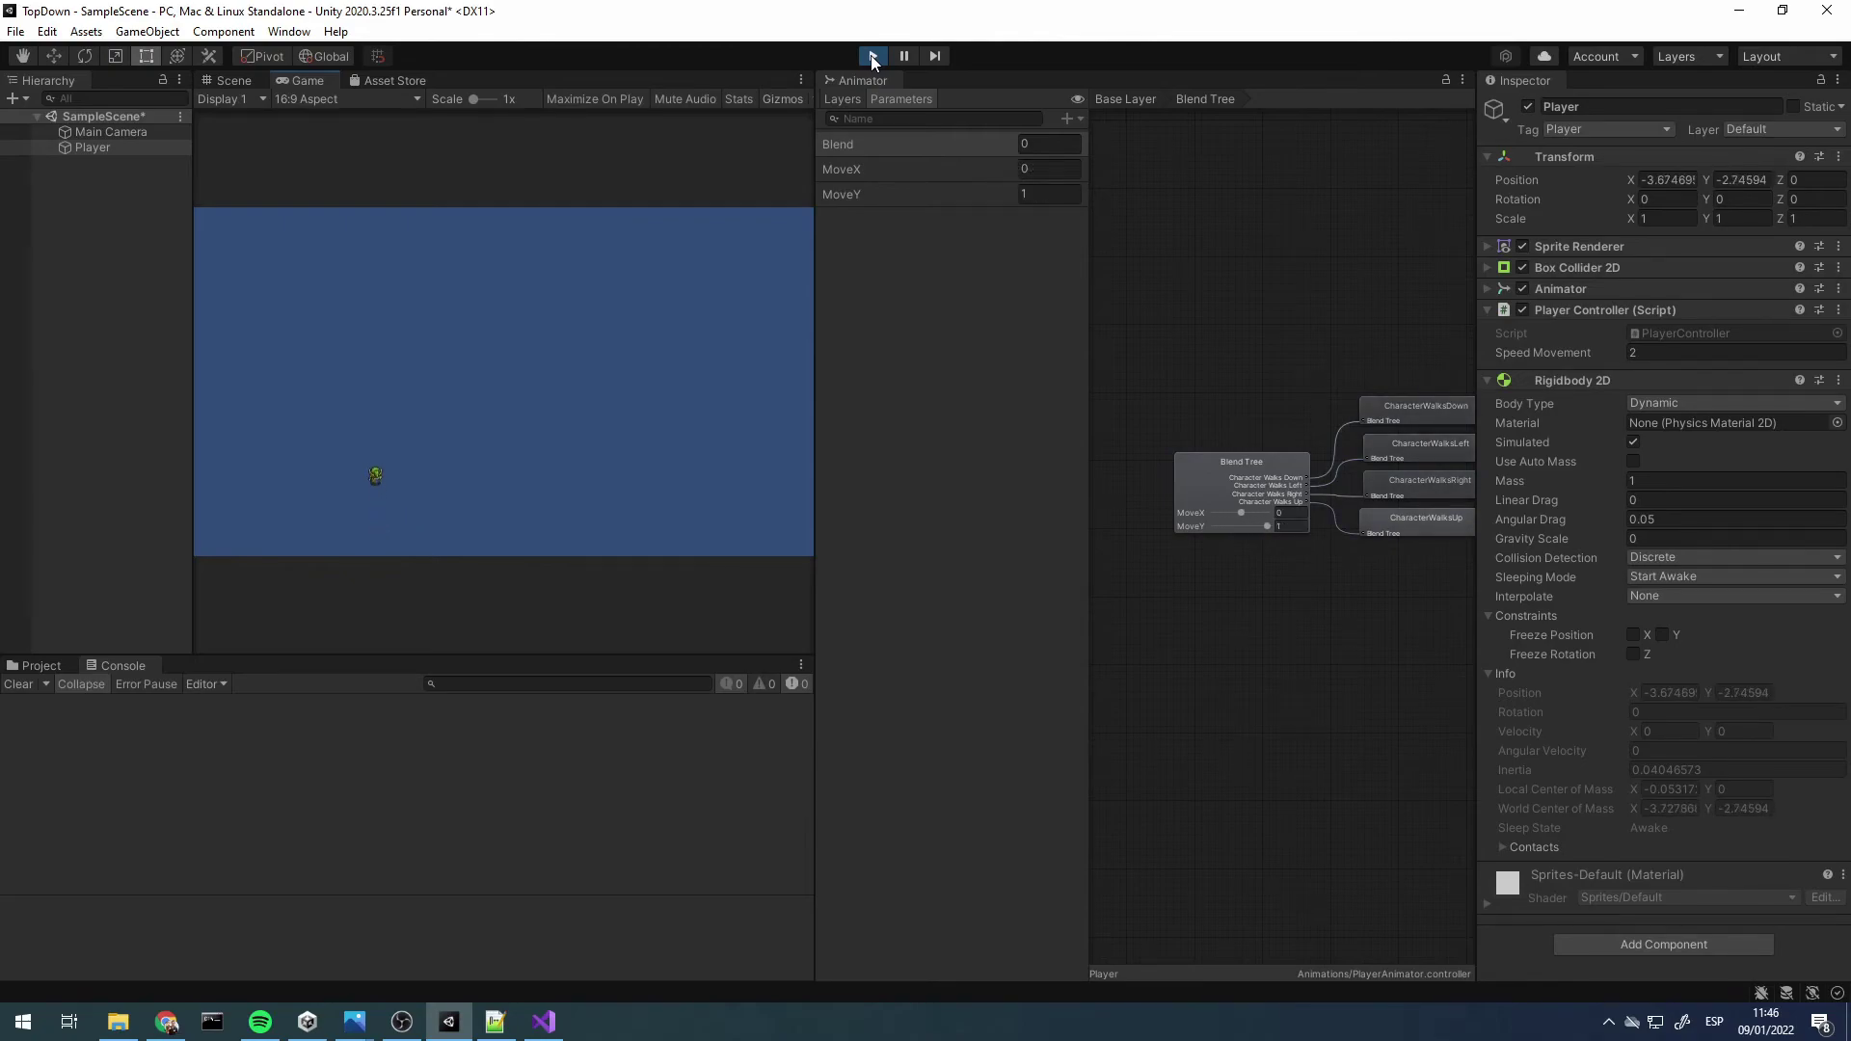
pyautogui.press('d')
pyautogui.press('w')
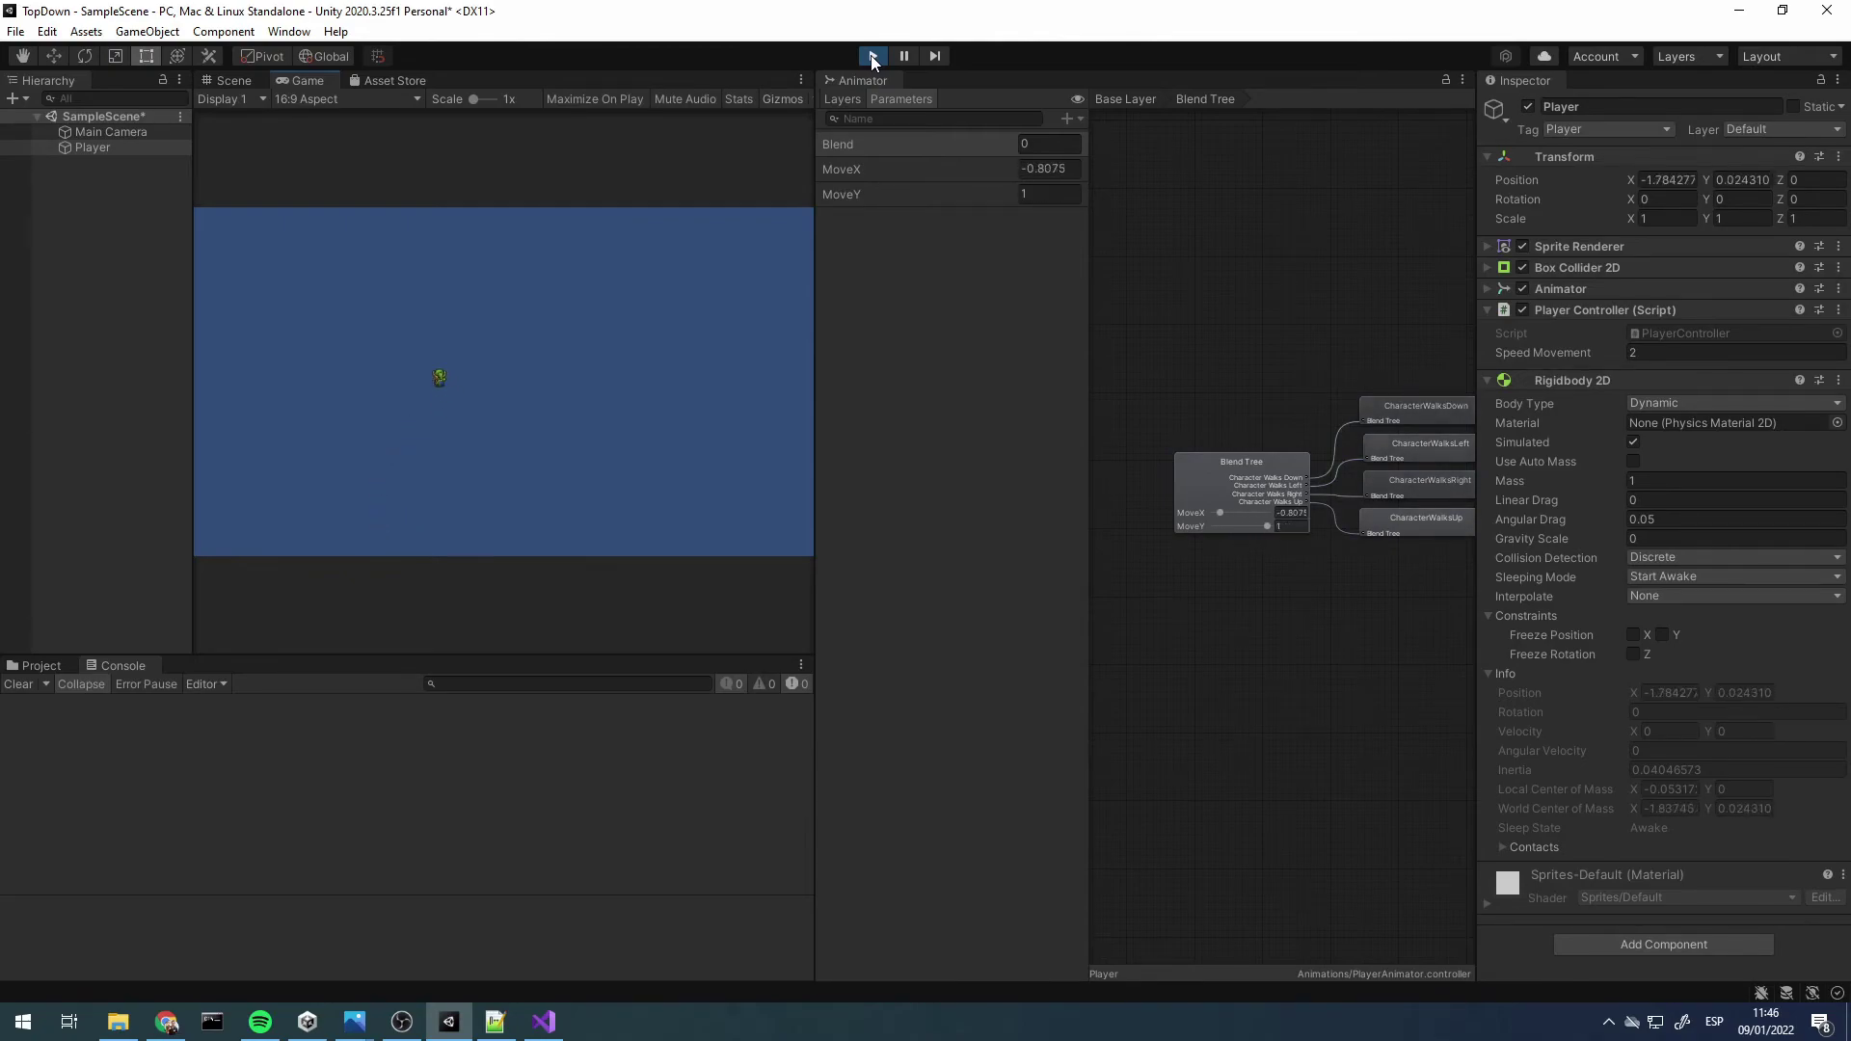
pyautogui.press('d')
pyautogui.press('w')
pyautogui.press('d')
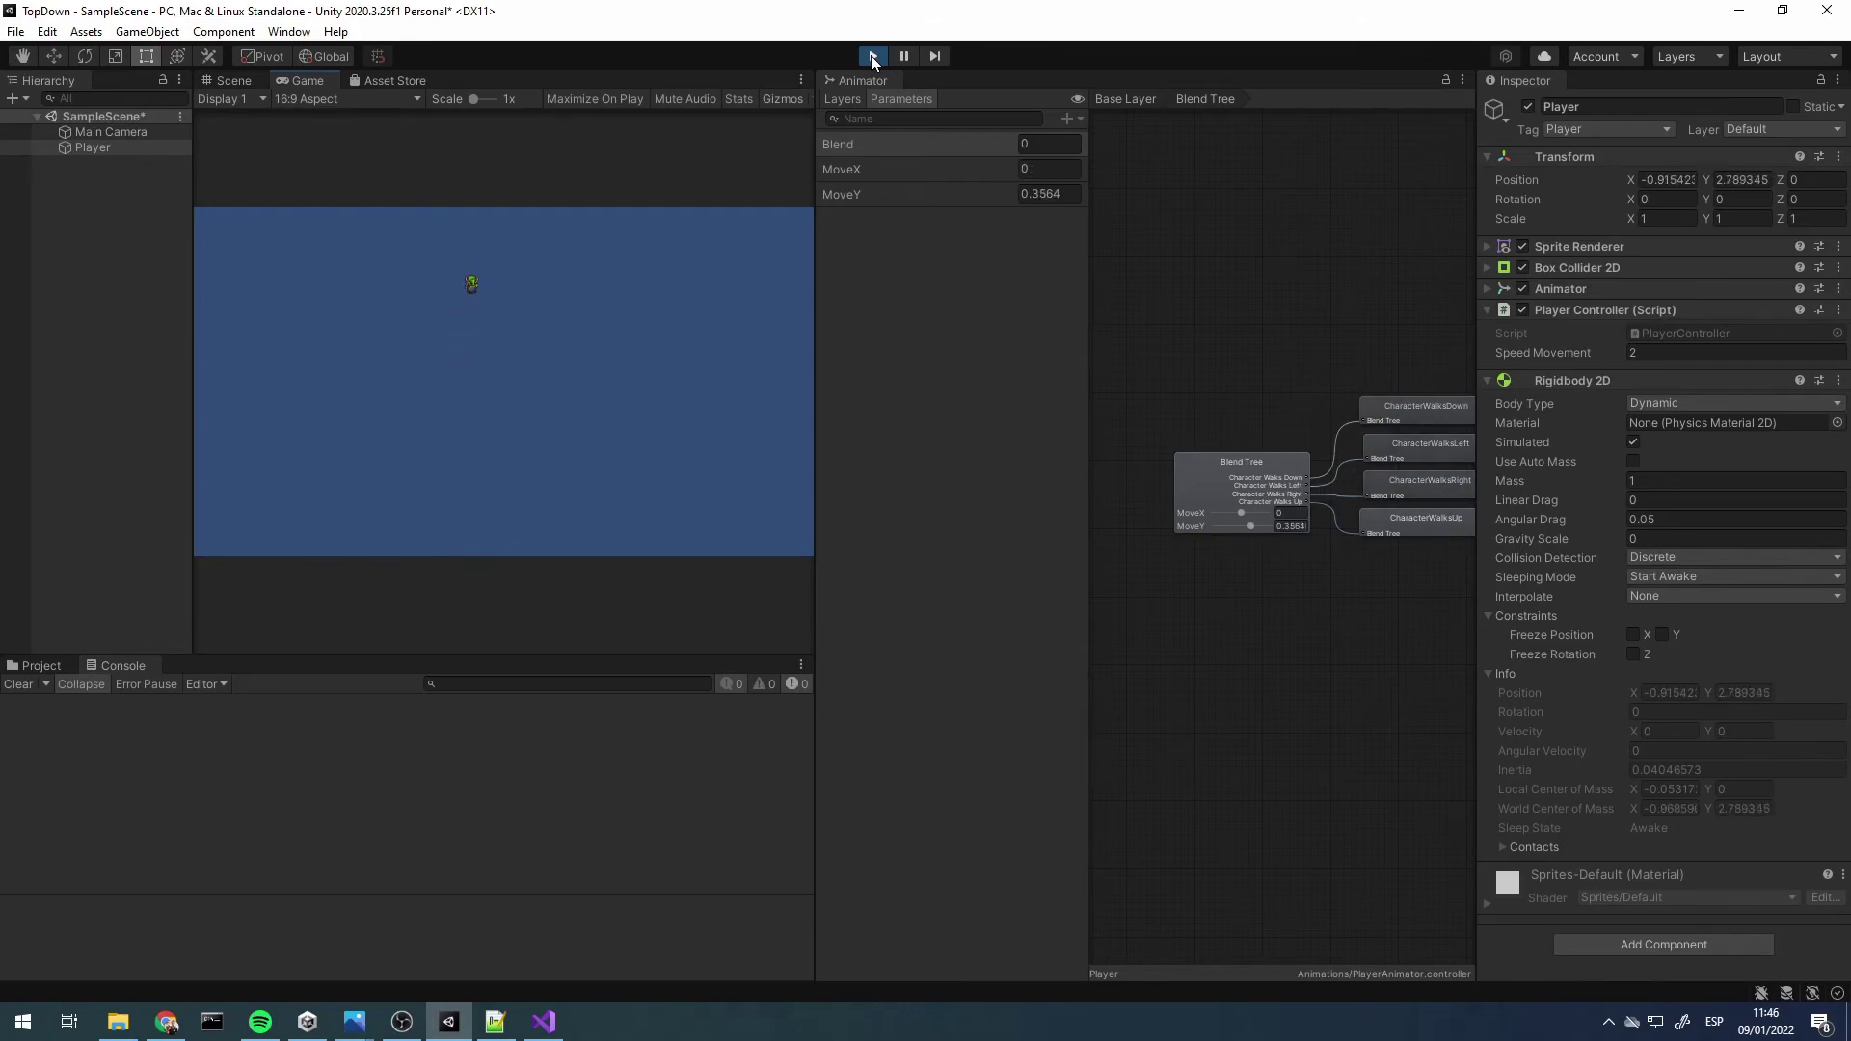
pyautogui.press('s')
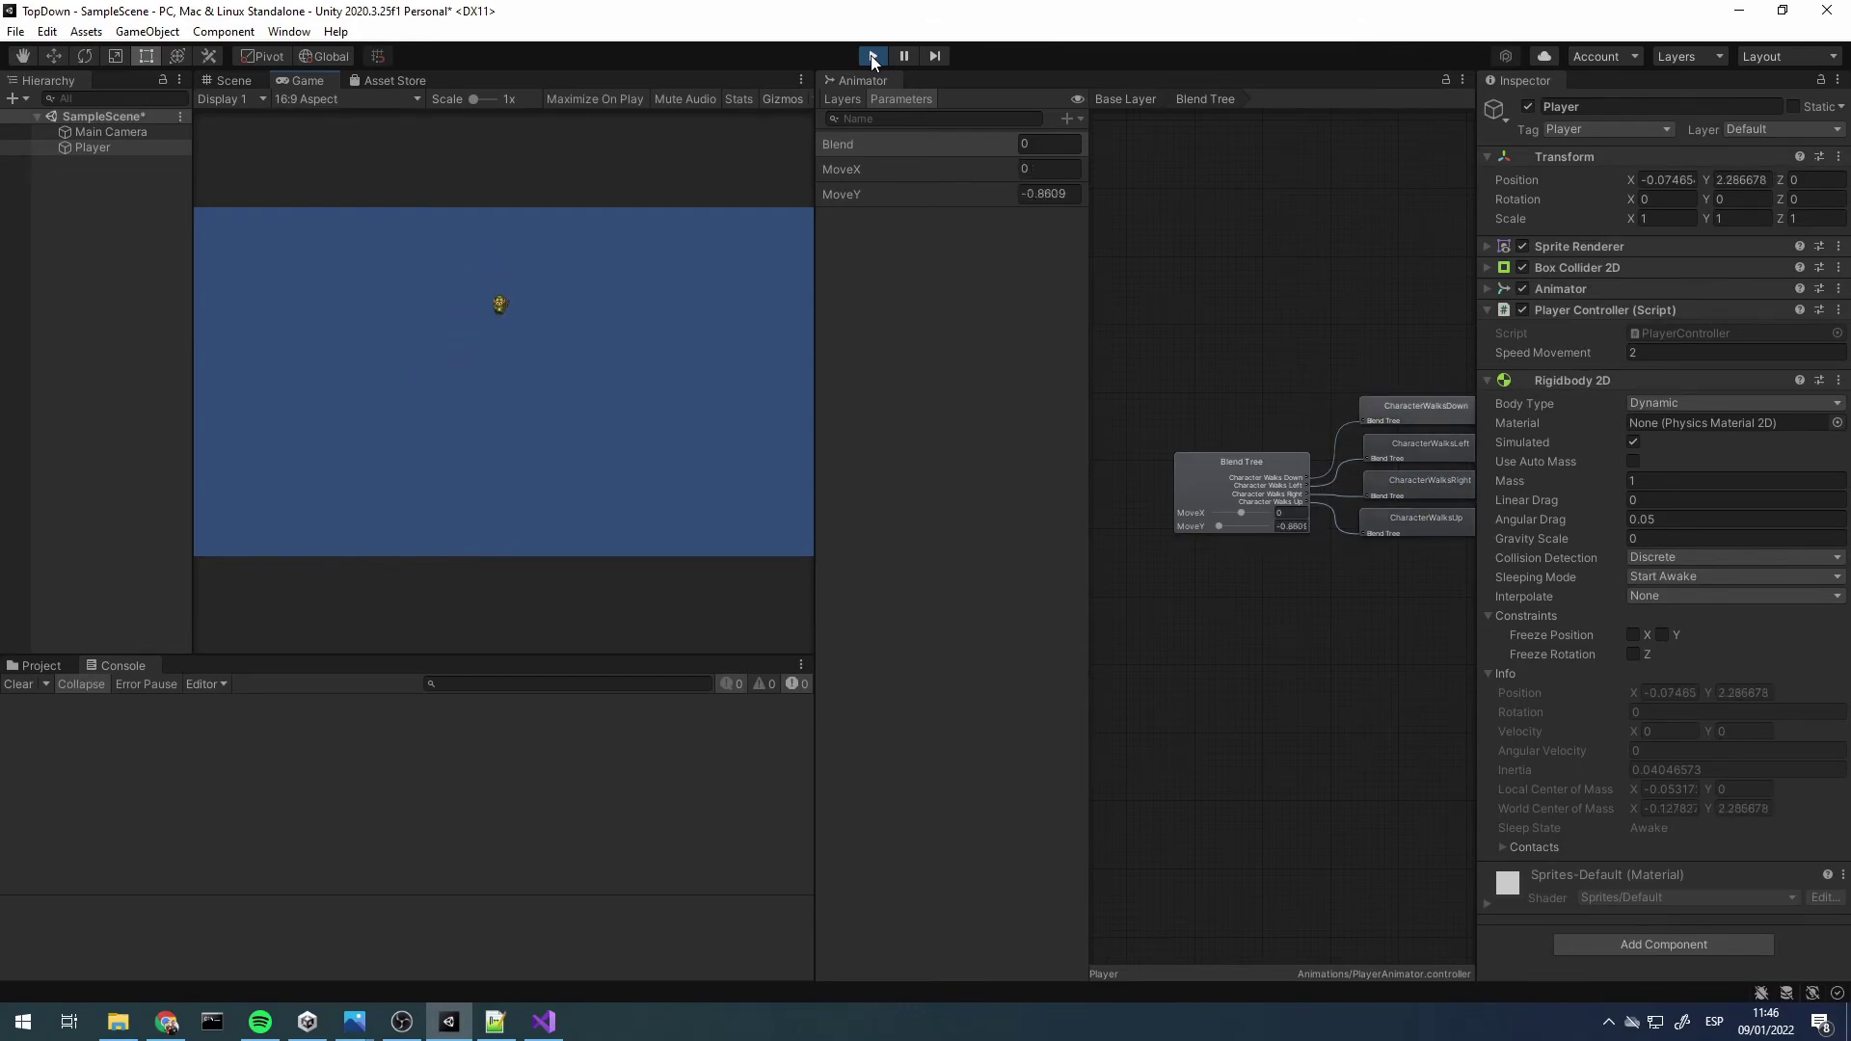
pyautogui.press('d')
pyautogui.press('s')
pyautogui.press('d')
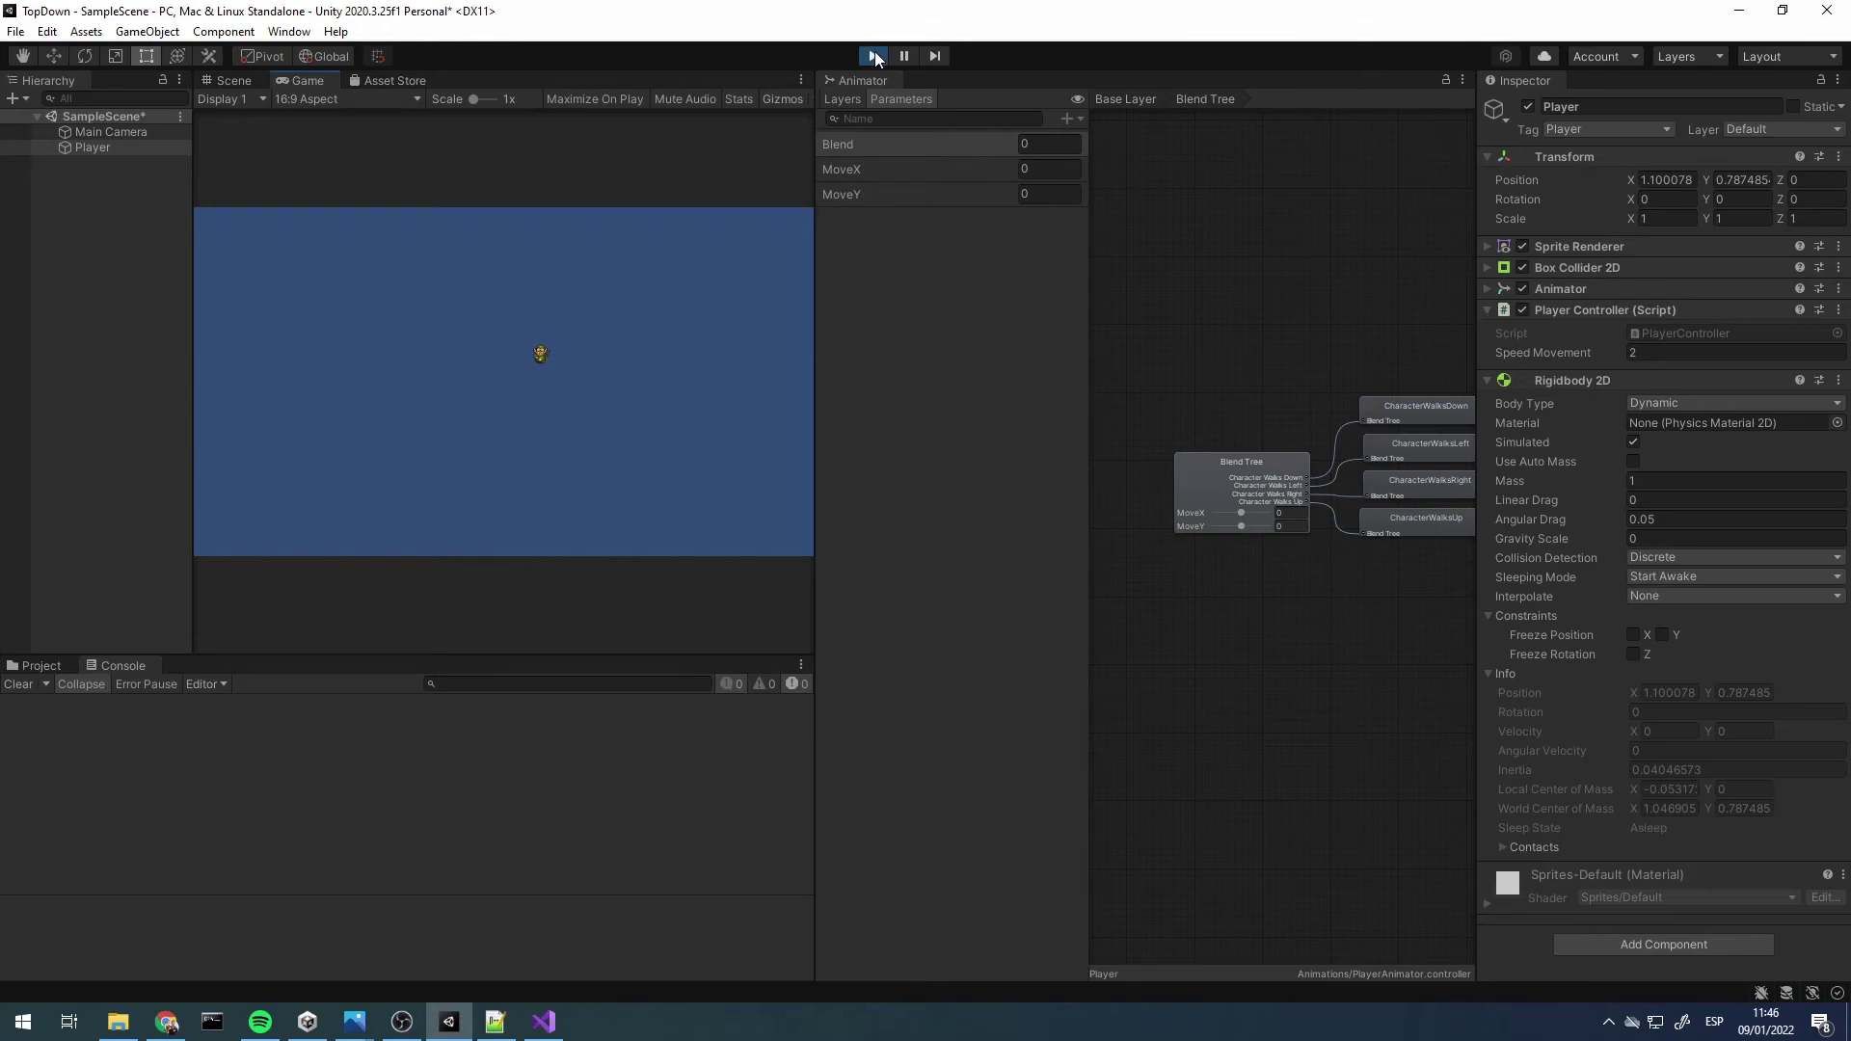
# Stop Play mode and set the CharacterWalksUp motion's Pos X to 0 in the Blend Tree
pyautogui.click(875, 55)
pyautogui.moveTo(862, 81); pyautogui.dragTo(654, 78)
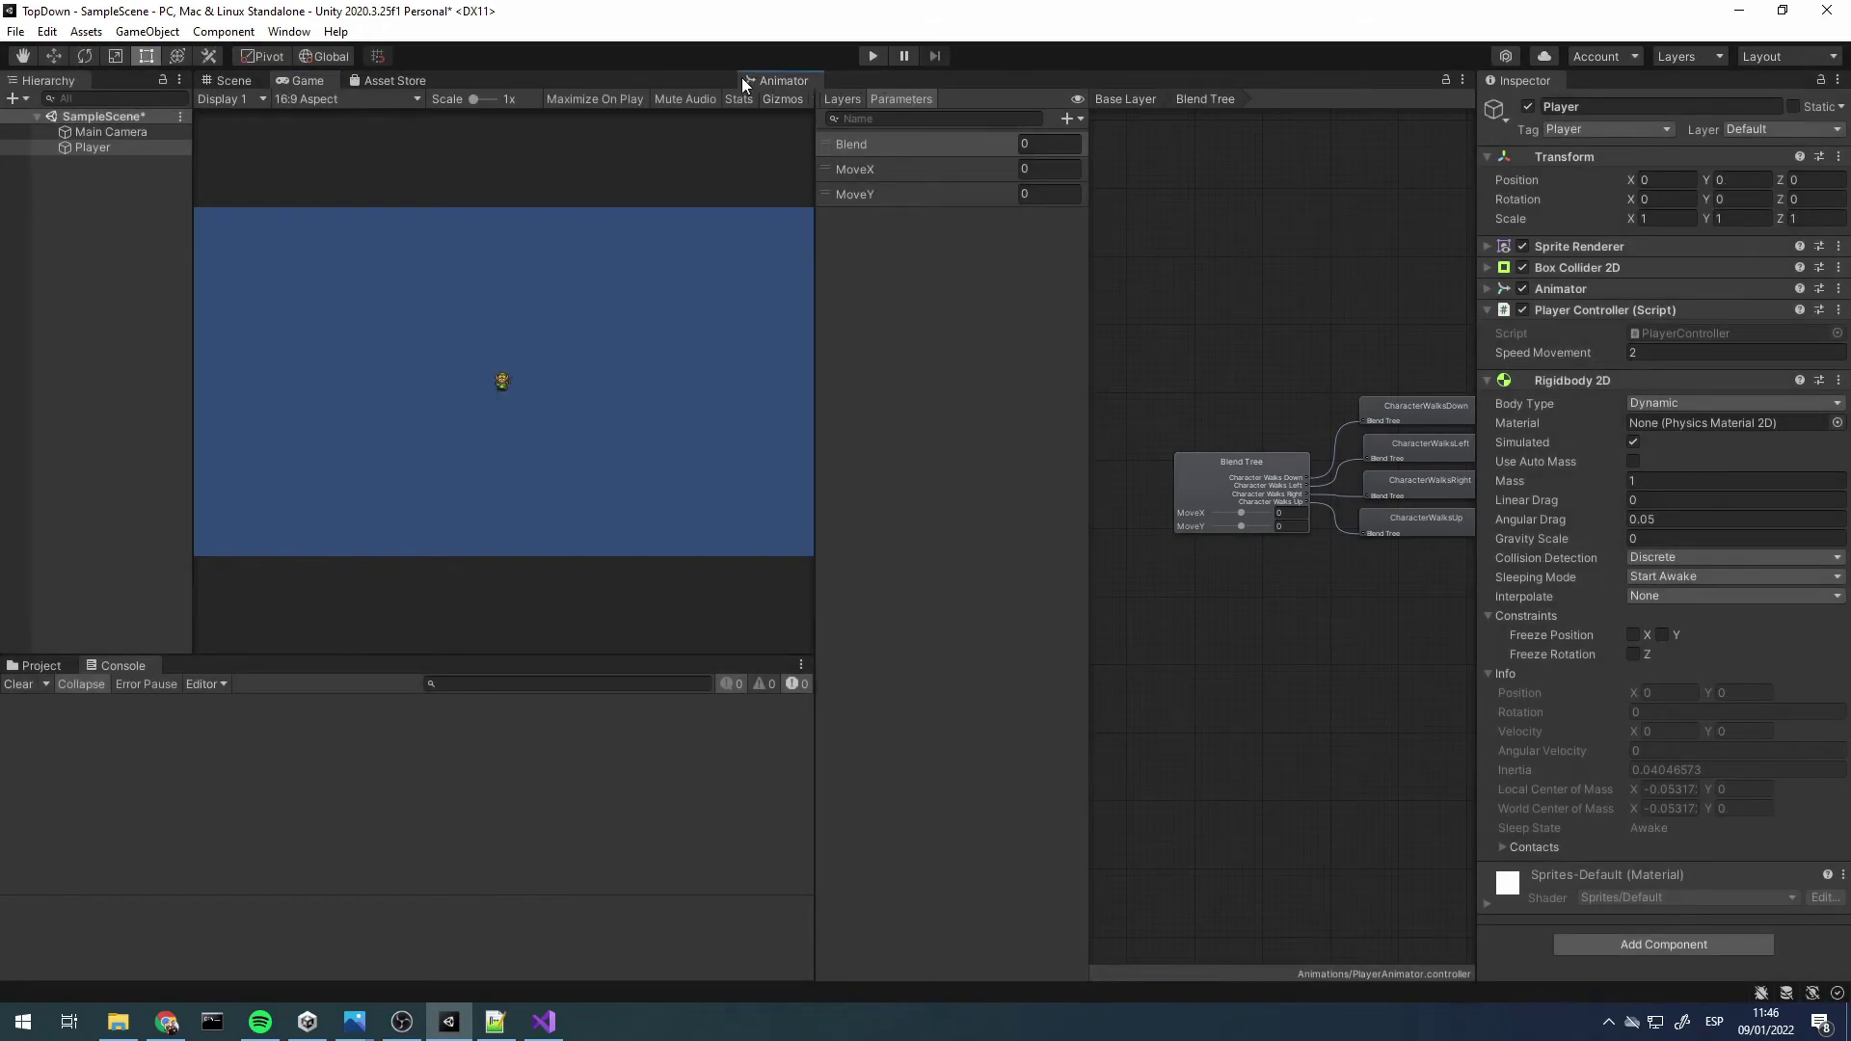
pyautogui.scroll(5, 893, 380)
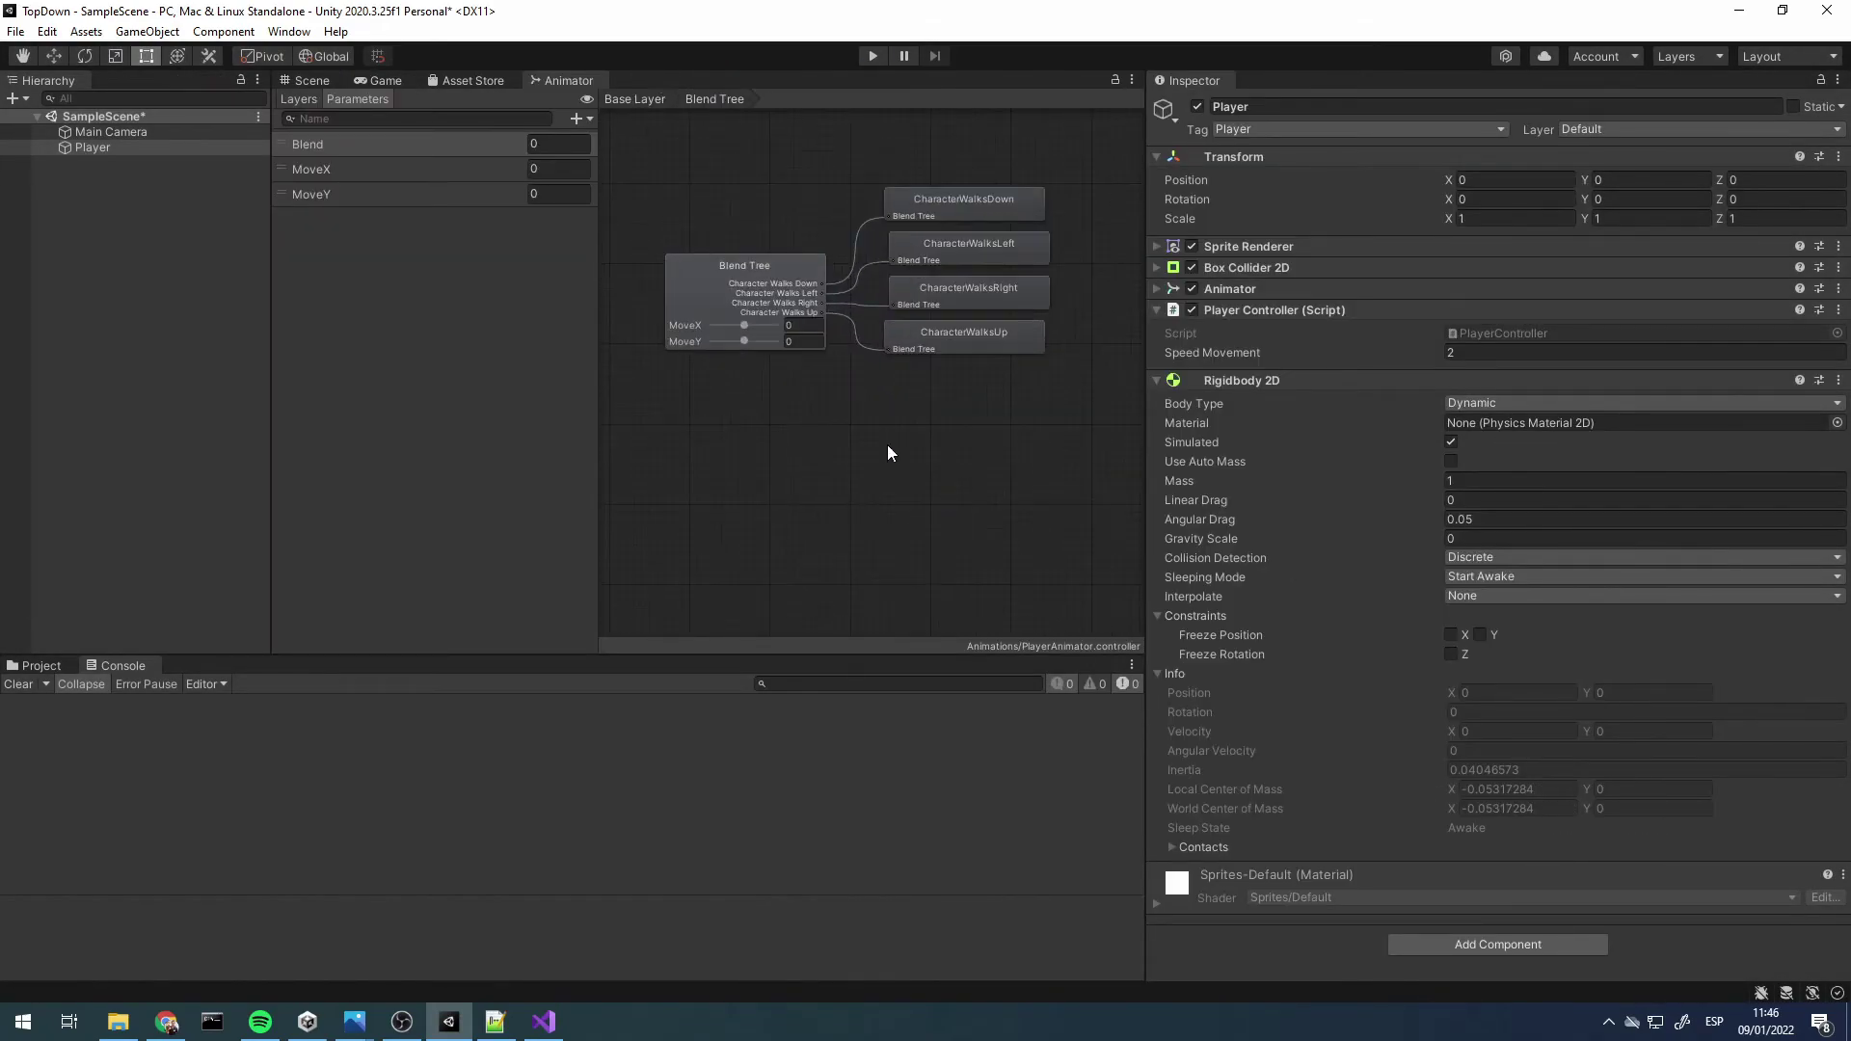
pyautogui.click(747, 198)
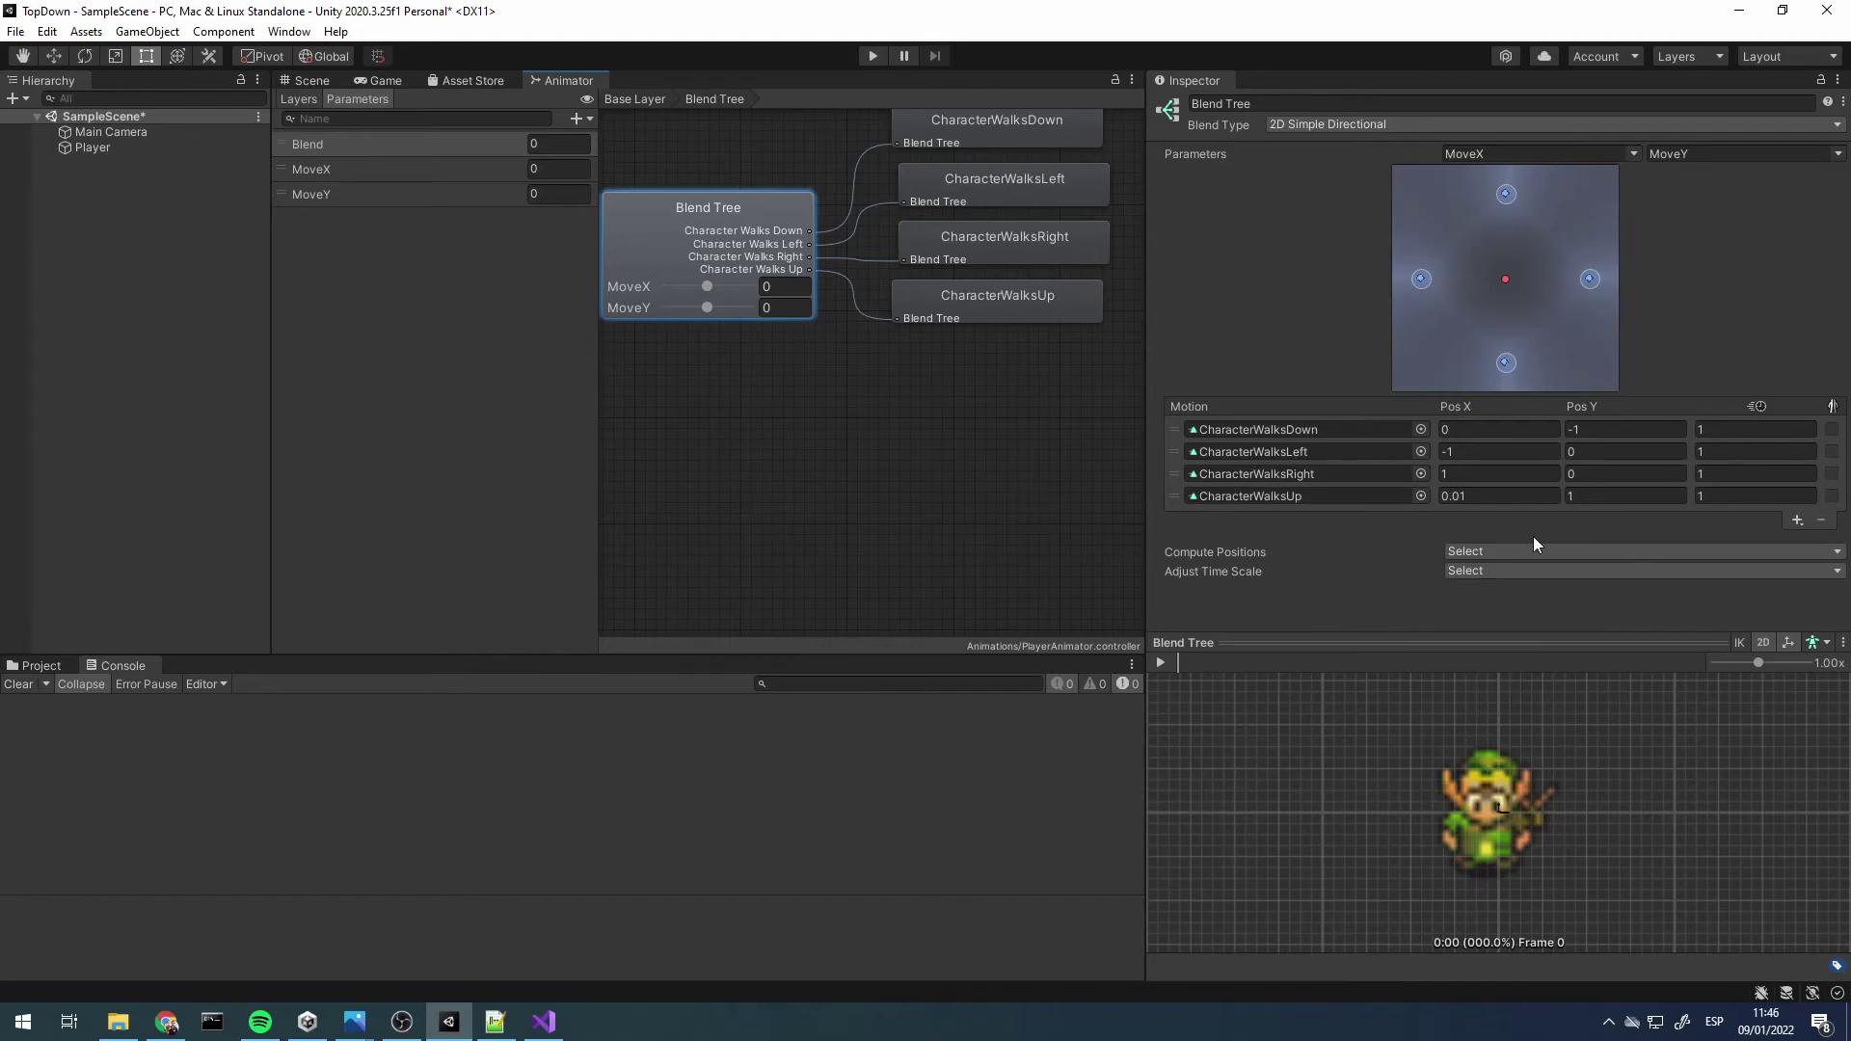
pyautogui.click(1507, 497)
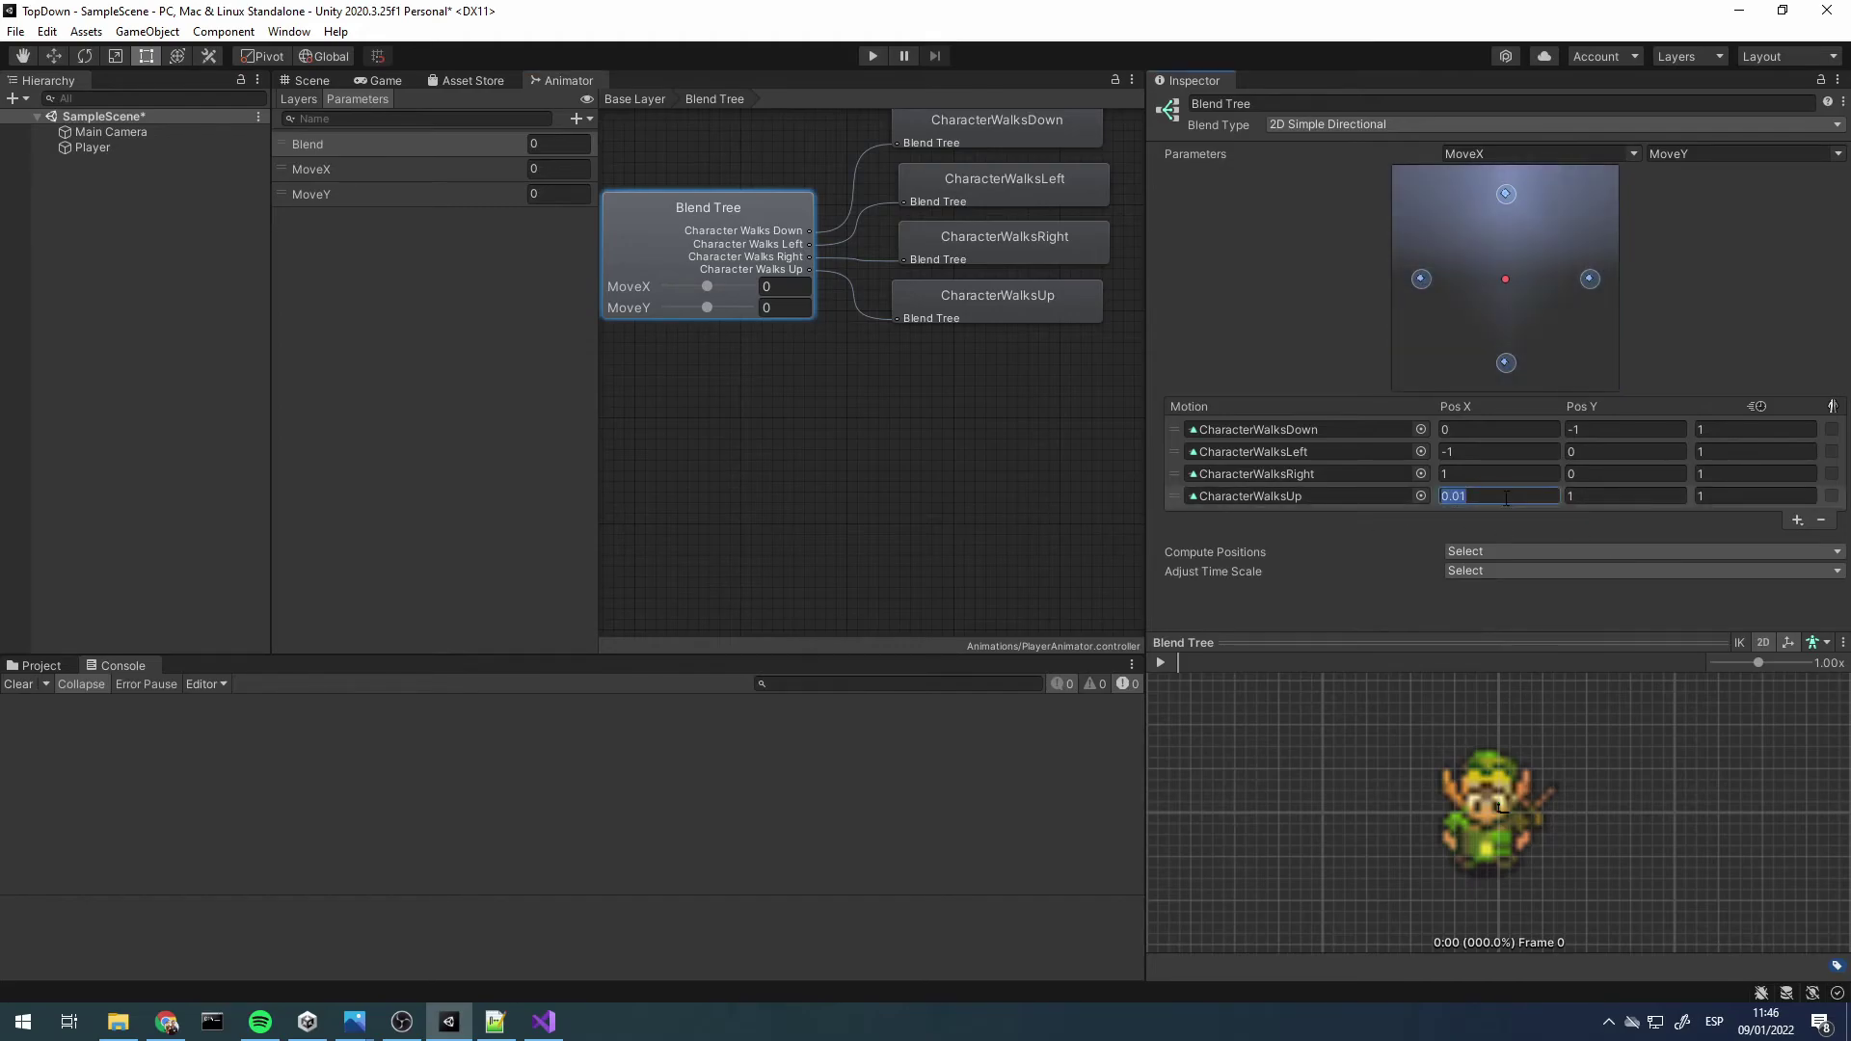
pyautogui.write('0')
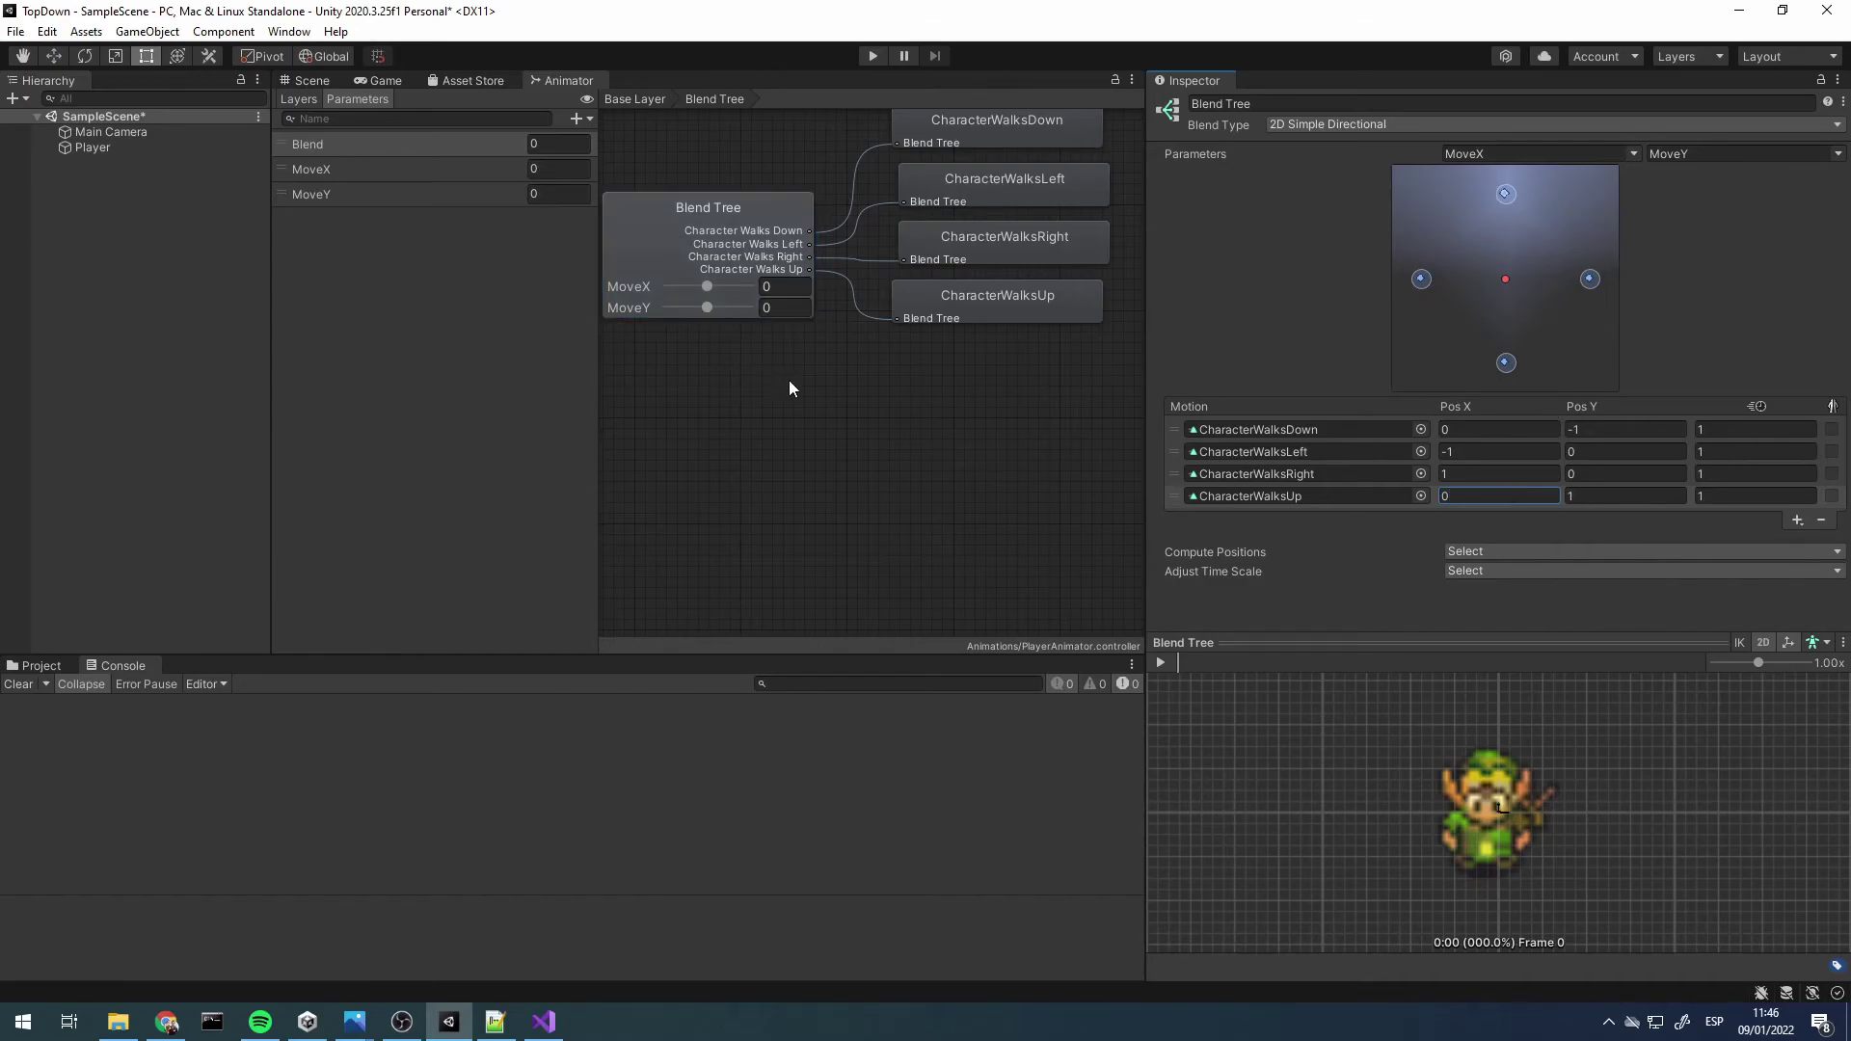
# Preview the blend toward the lower-left, around MoveX -0.8248 and MoveY -0.8745
pyautogui.moveTo(789, 380); pyautogui.dragTo(830, 466, button='middle')
pyautogui.scroll(-2, 1015, 292)
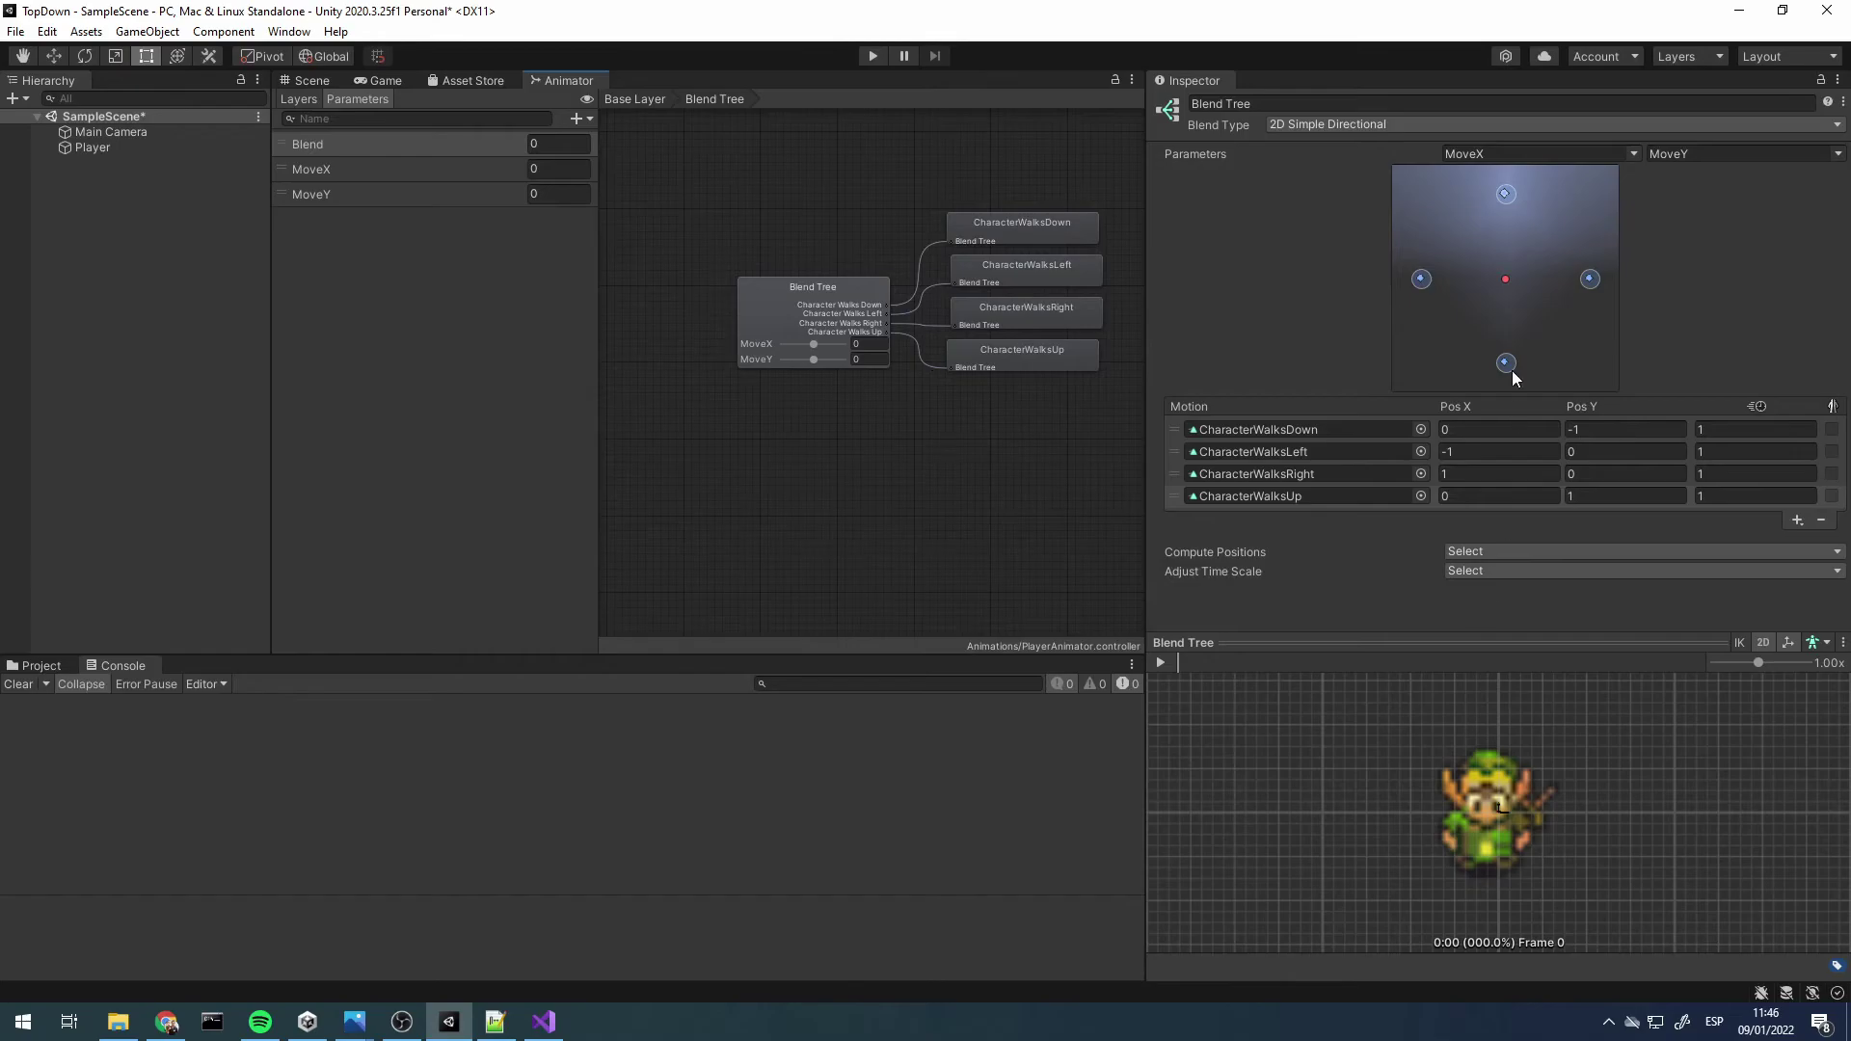
pyautogui.moveTo(1504, 279)
pyautogui.mouseDown()
pyautogui.moveTo(1437, 344)
pyautogui.moveTo(1421, 326)
pyautogui.moveTo(1428, 351)
pyautogui.mouseUp()
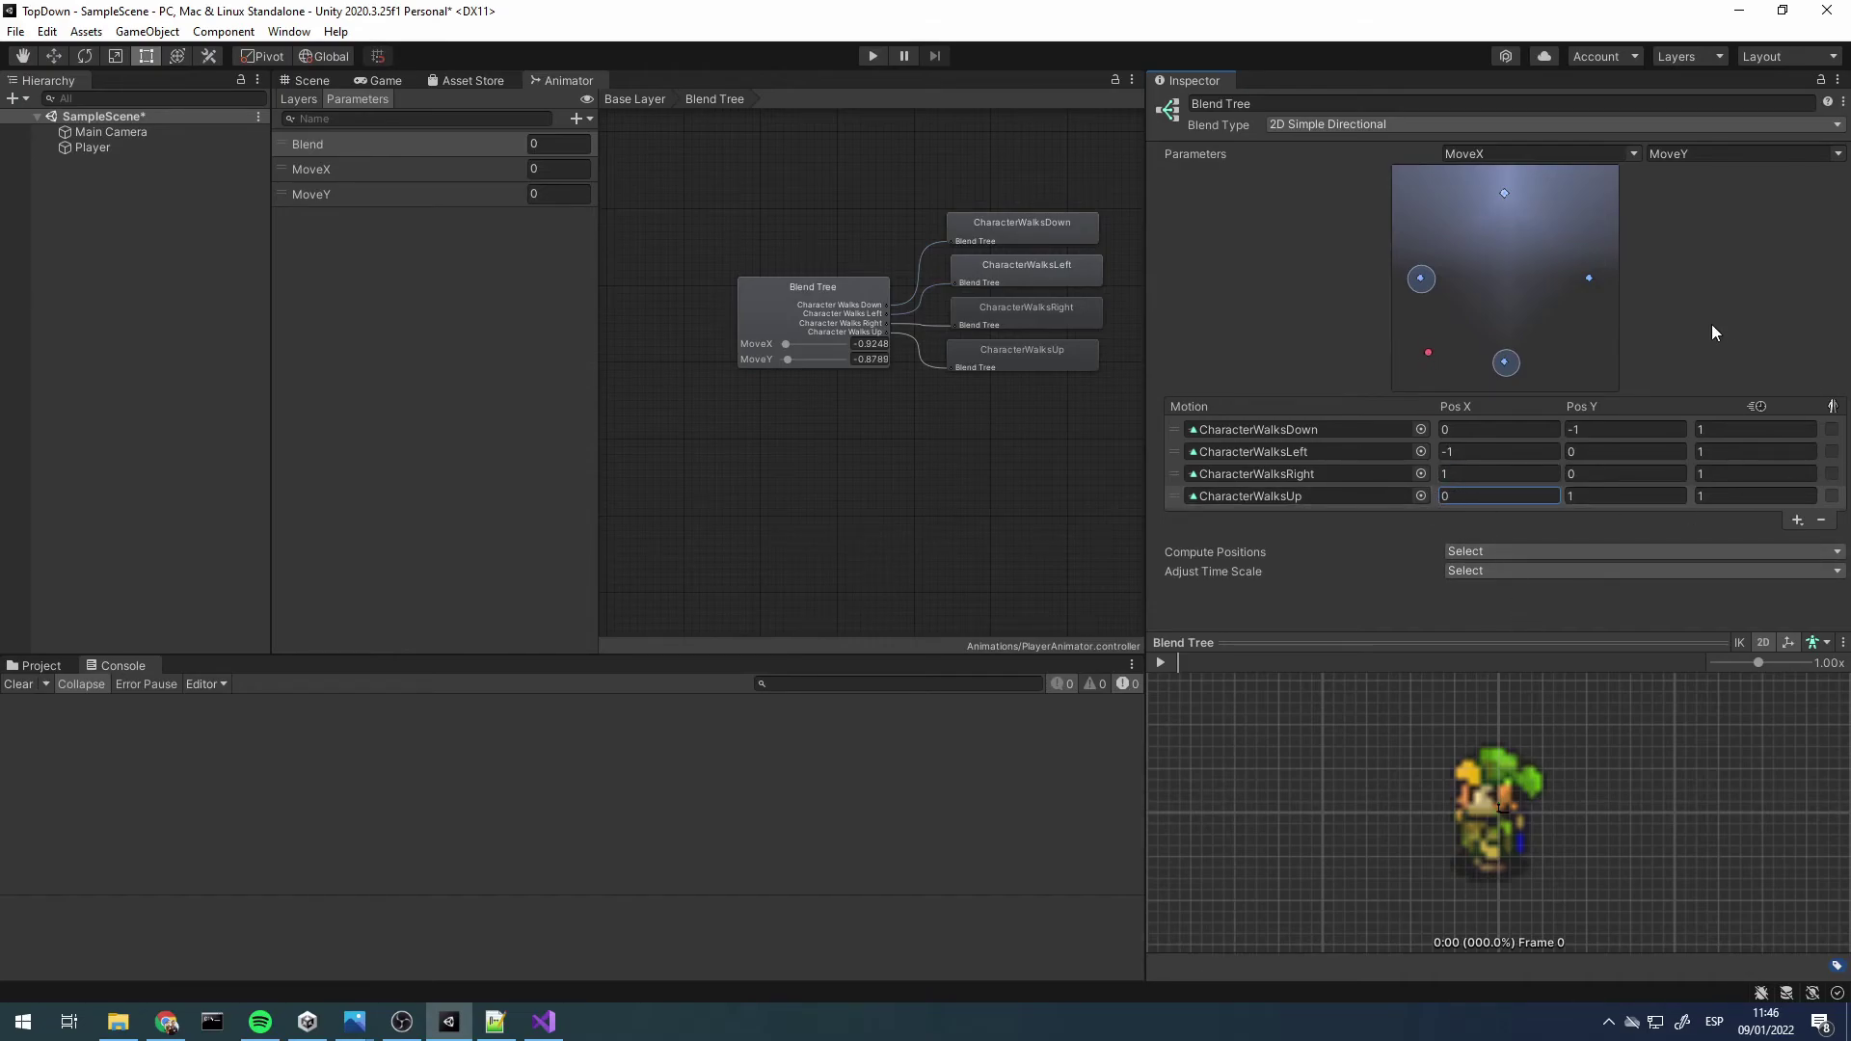
# Add a new motion field to the blend tree at position (-1, -1)
pyautogui.click(1797, 518)
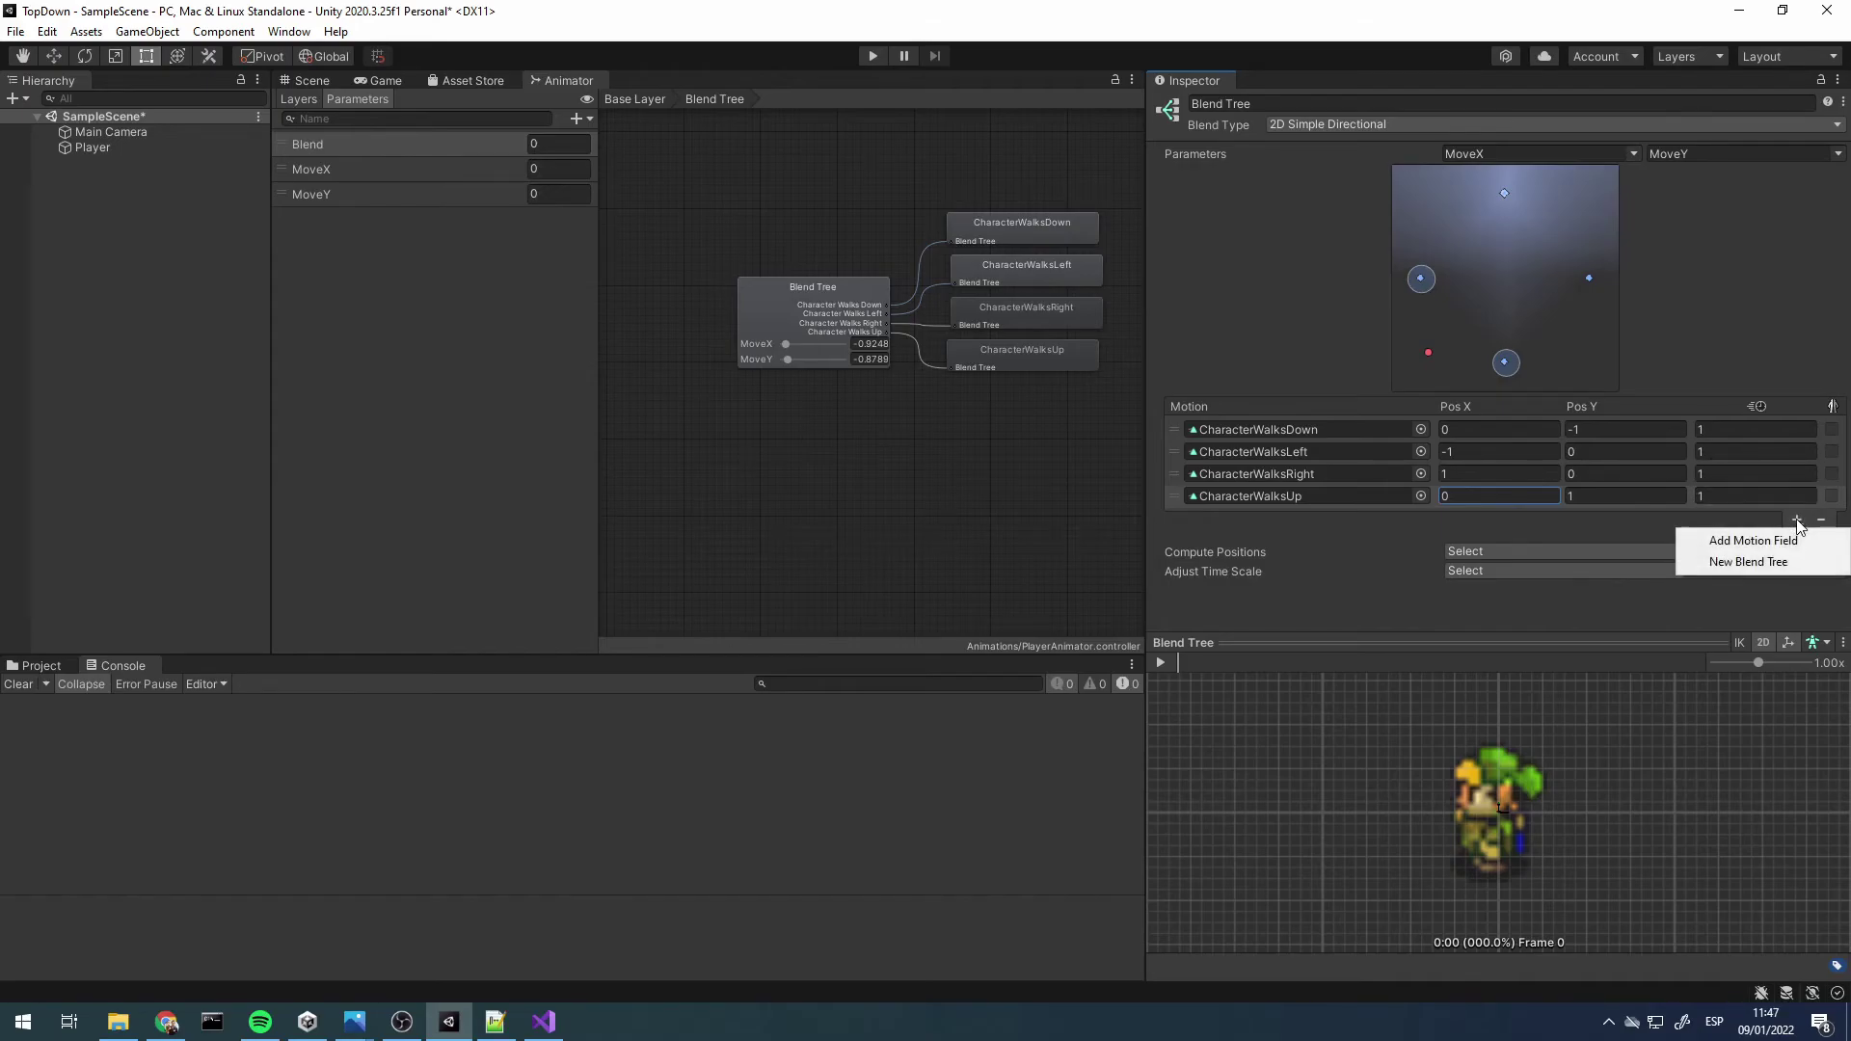
pyautogui.click(1795, 540)
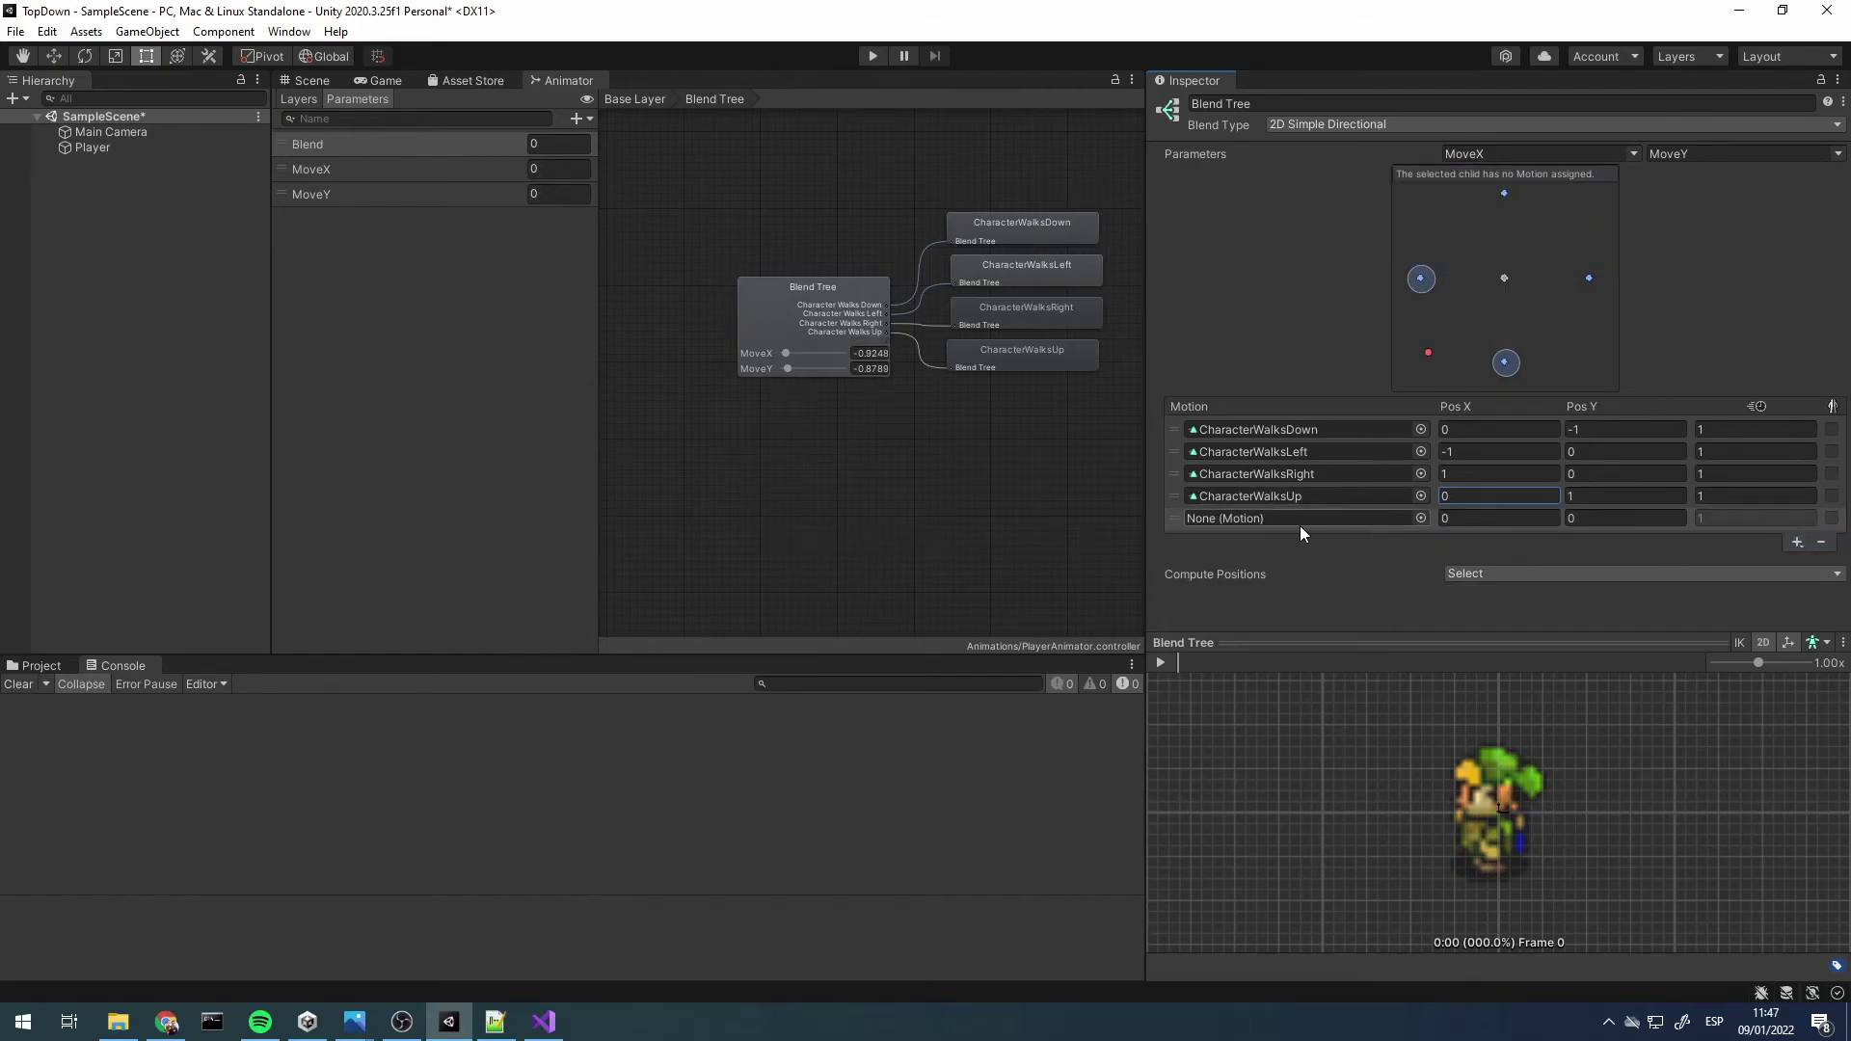
pyautogui.click(1530, 521)
pyautogui.write('-')
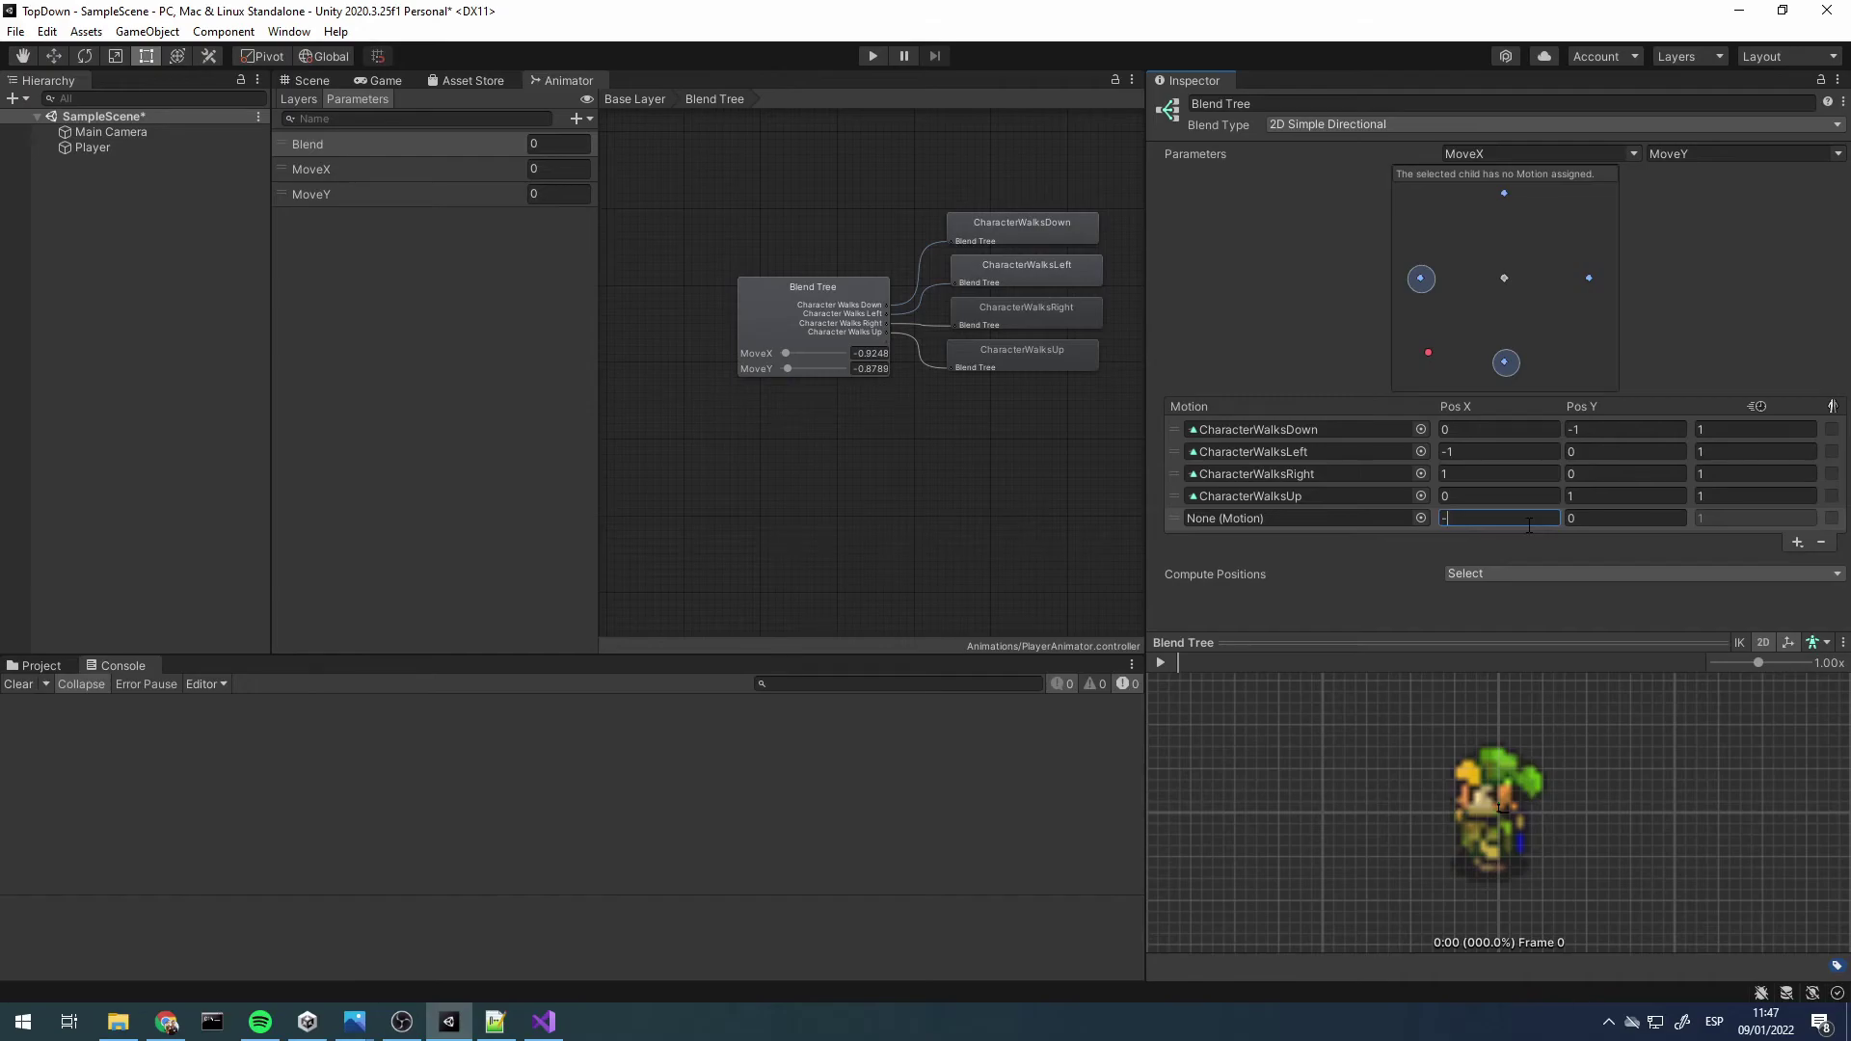
pyautogui.press('Tab')
pyautogui.click(1530, 525)
pyautogui.press('Tab')
pyautogui.click(1529, 526)
pyautogui.write('-')
pyautogui.press('Tab')
pyautogui.write('-1')
# Assign the CharacterWalksDown clip from the Animations folder to the new (-1, -1) motion
pyautogui.click(38, 666)
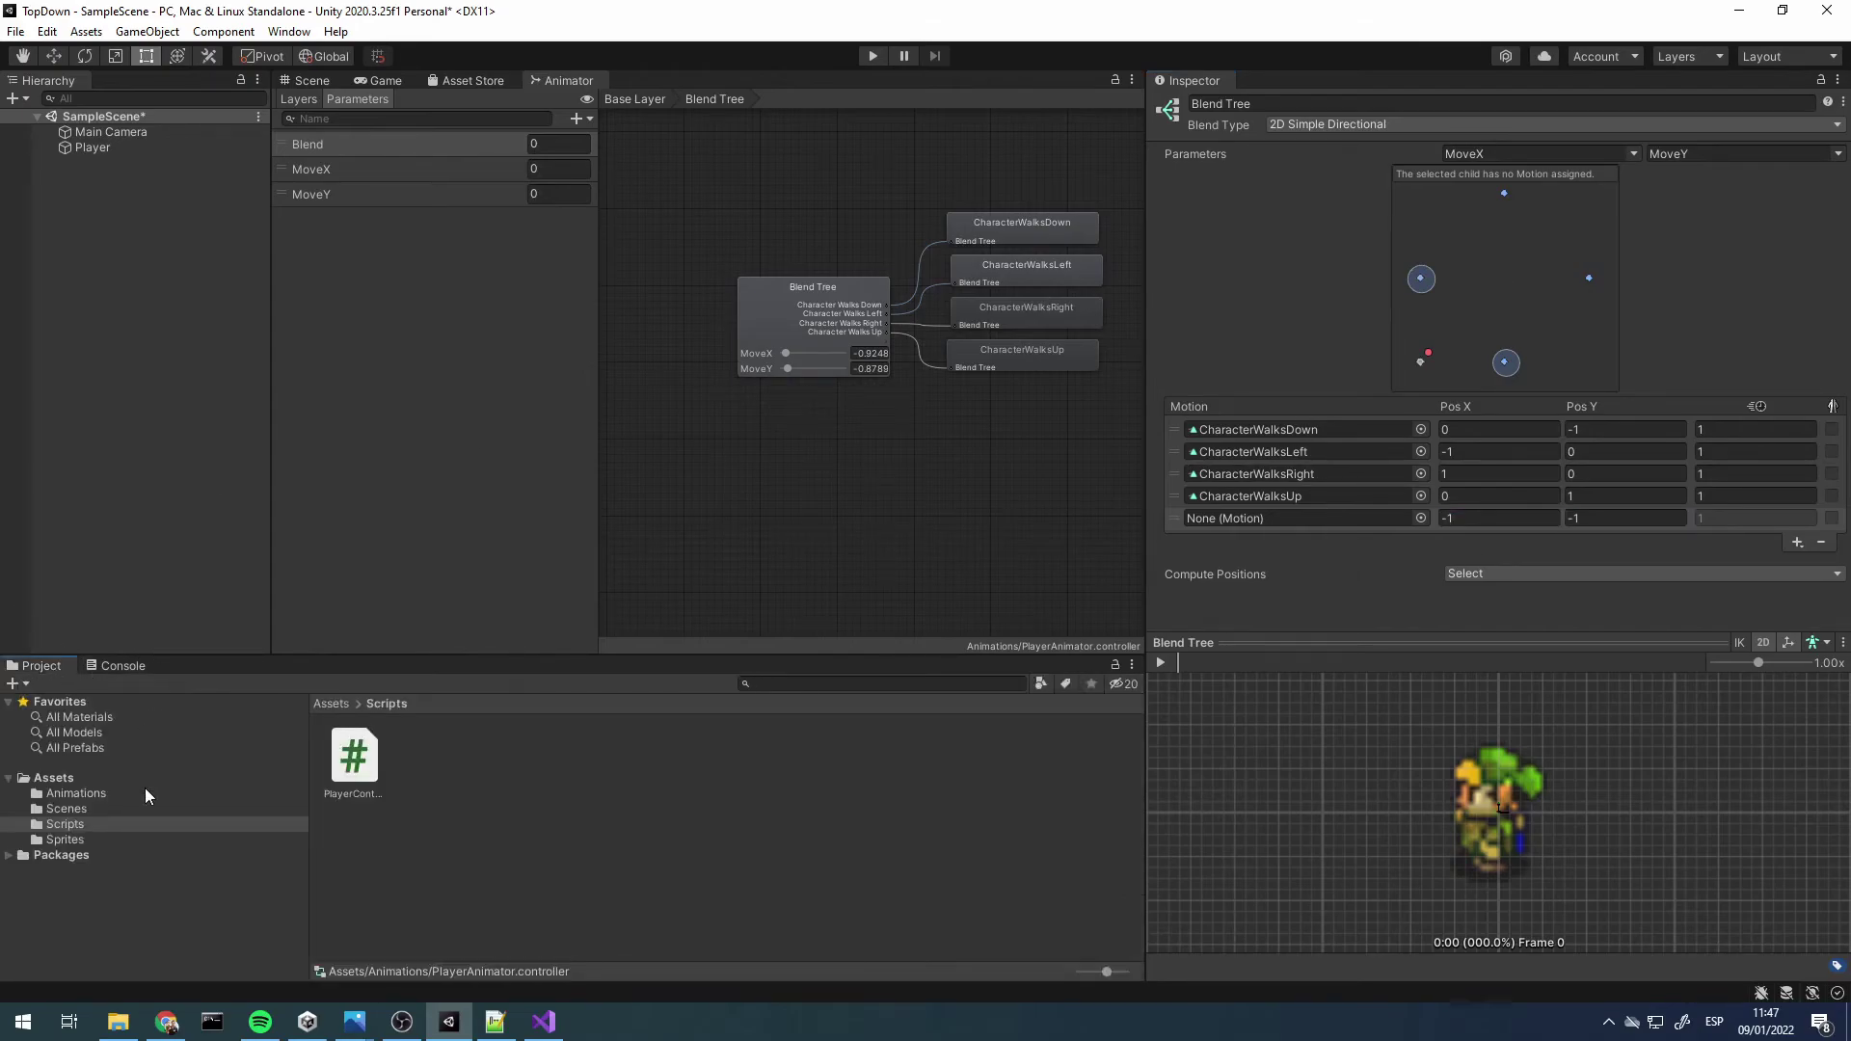
pyautogui.click(101, 793)
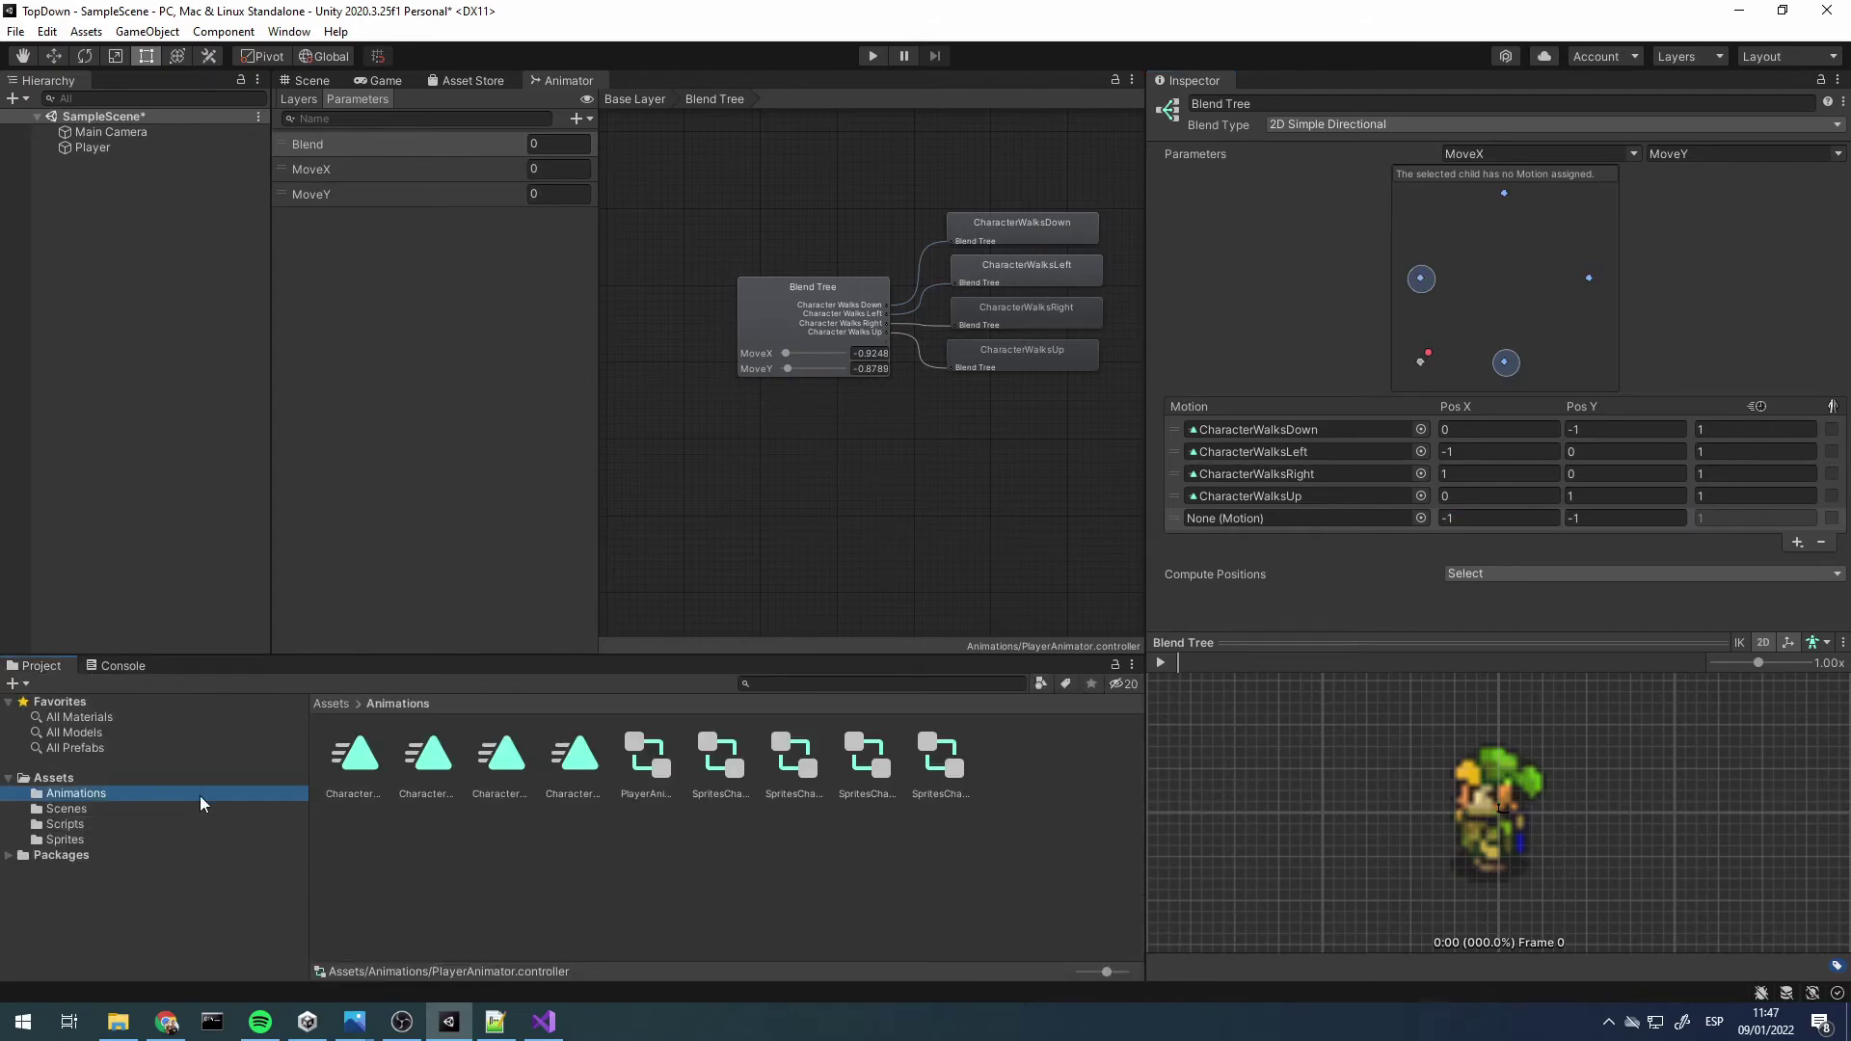
pyautogui.click(571, 767)
pyautogui.click(502, 756)
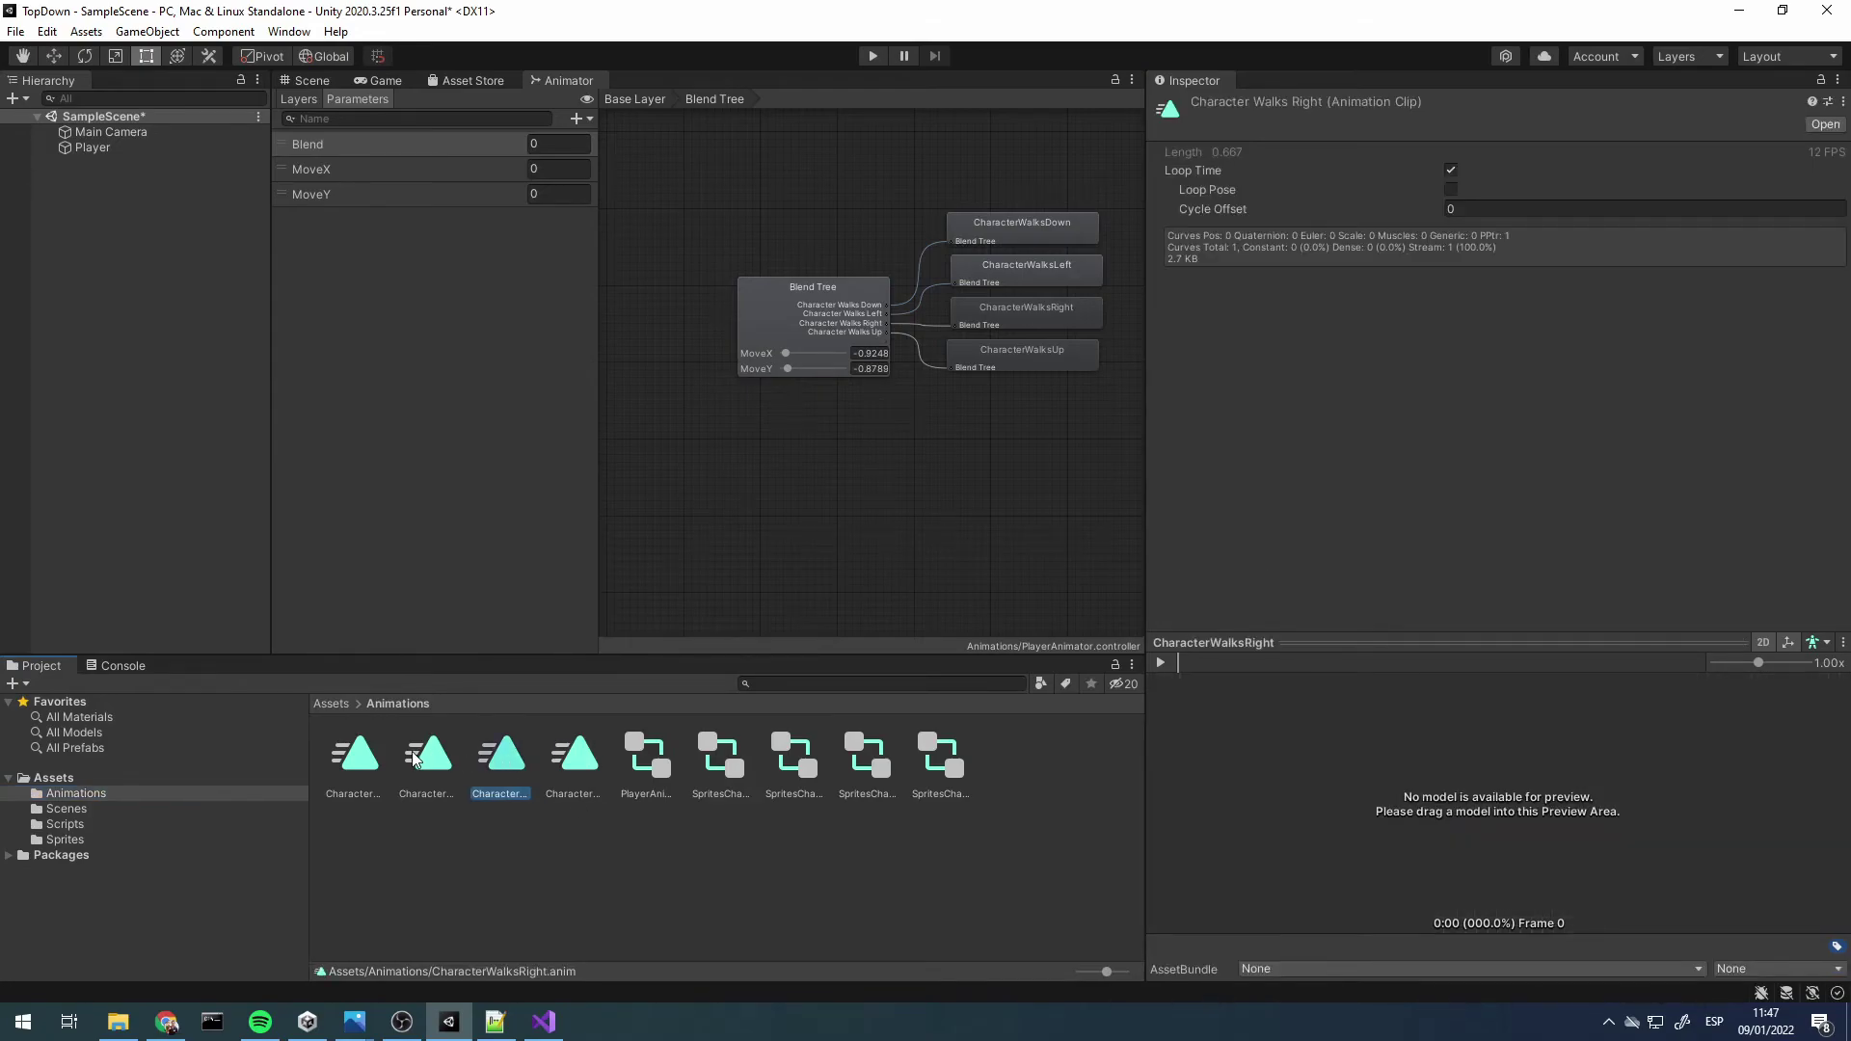
pyautogui.click(415, 760)
pyautogui.click(342, 762)
pyautogui.click(818, 292)
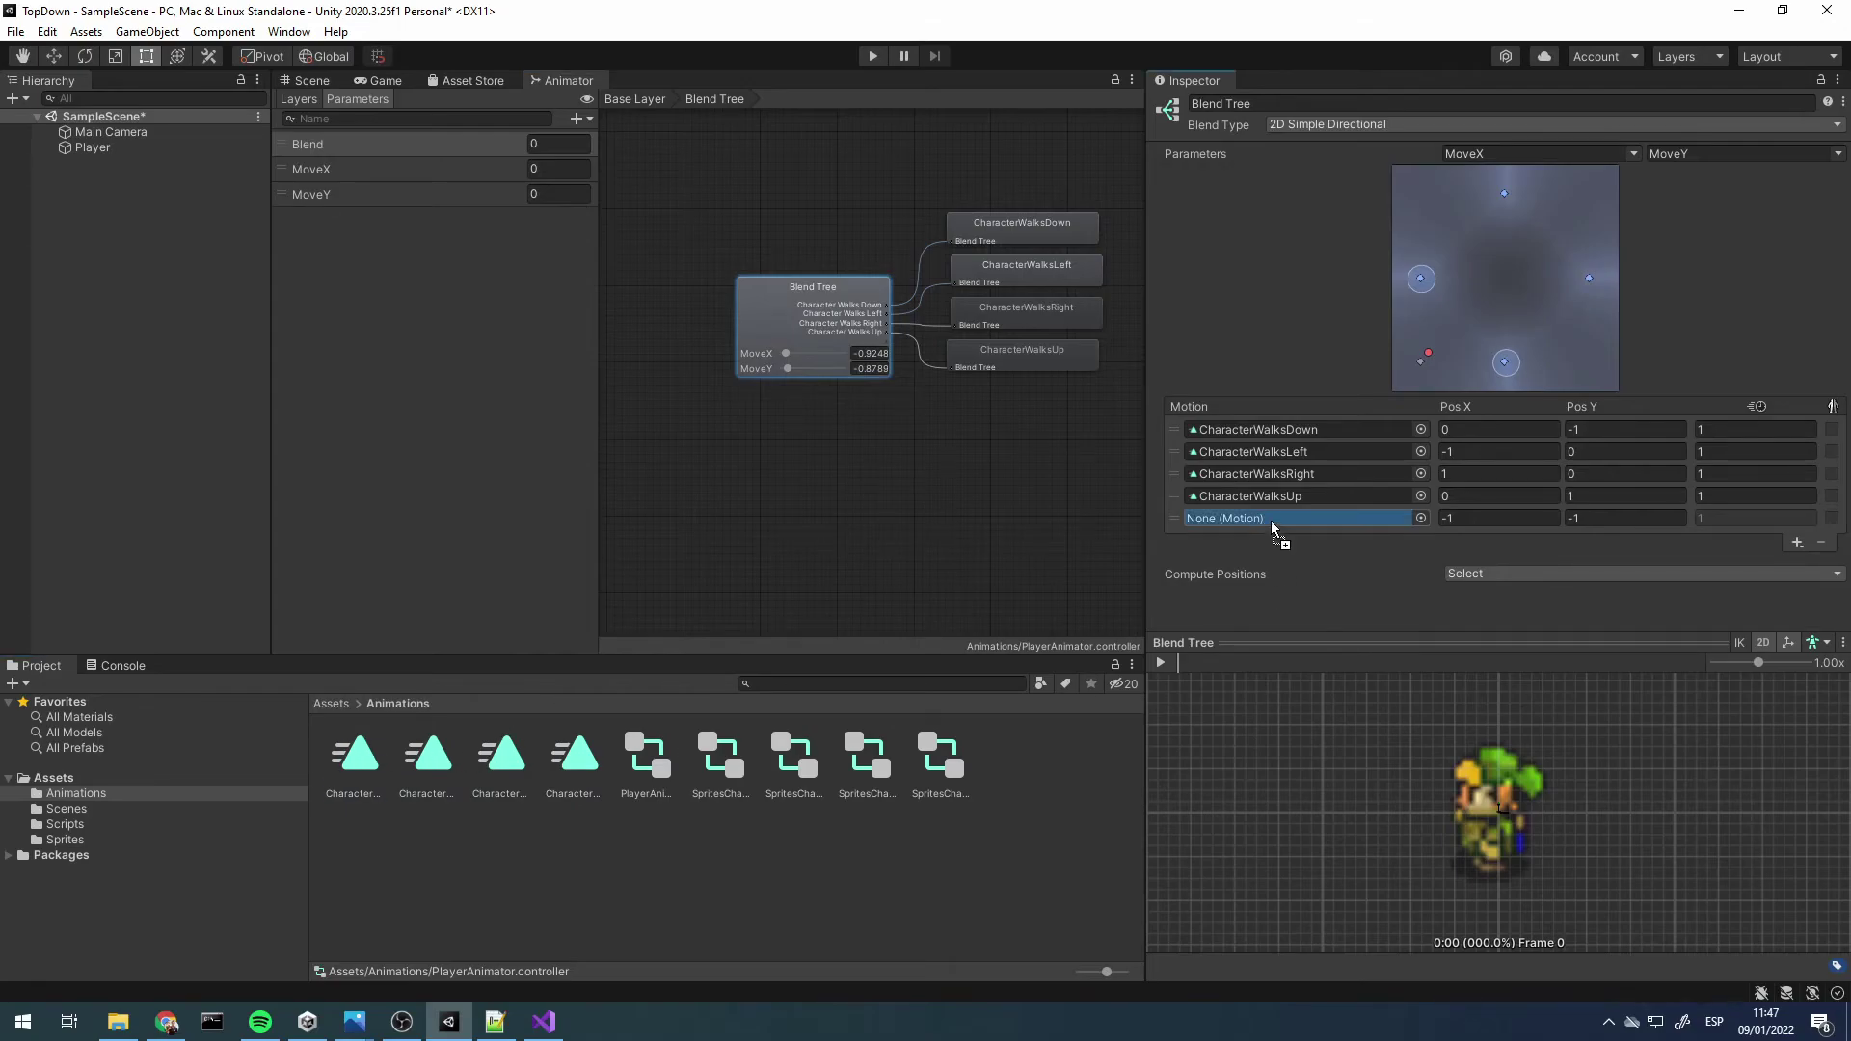
pyautogui.moveTo(1276, 571); pyautogui.dragTo(1271, 521)
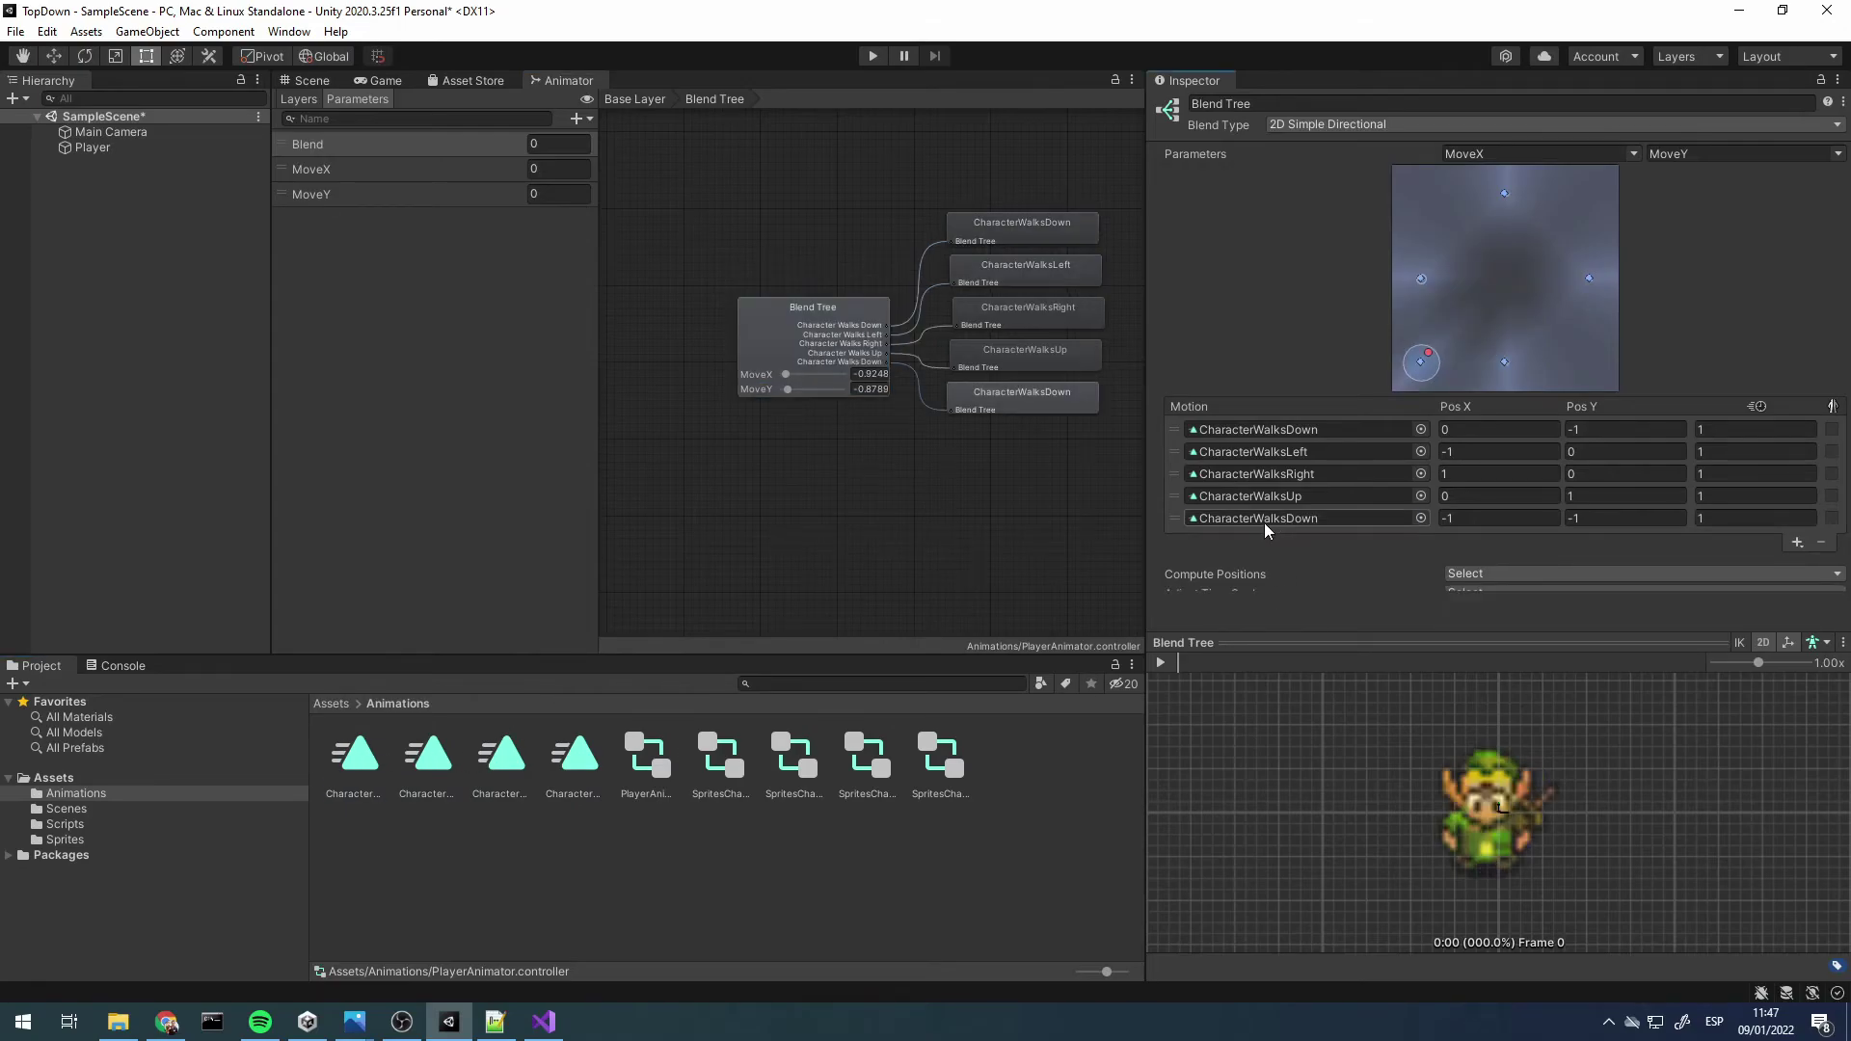
# Add three more empty motion fields to the blend tree
pyautogui.click(1798, 546)
pyautogui.click(1789, 563)
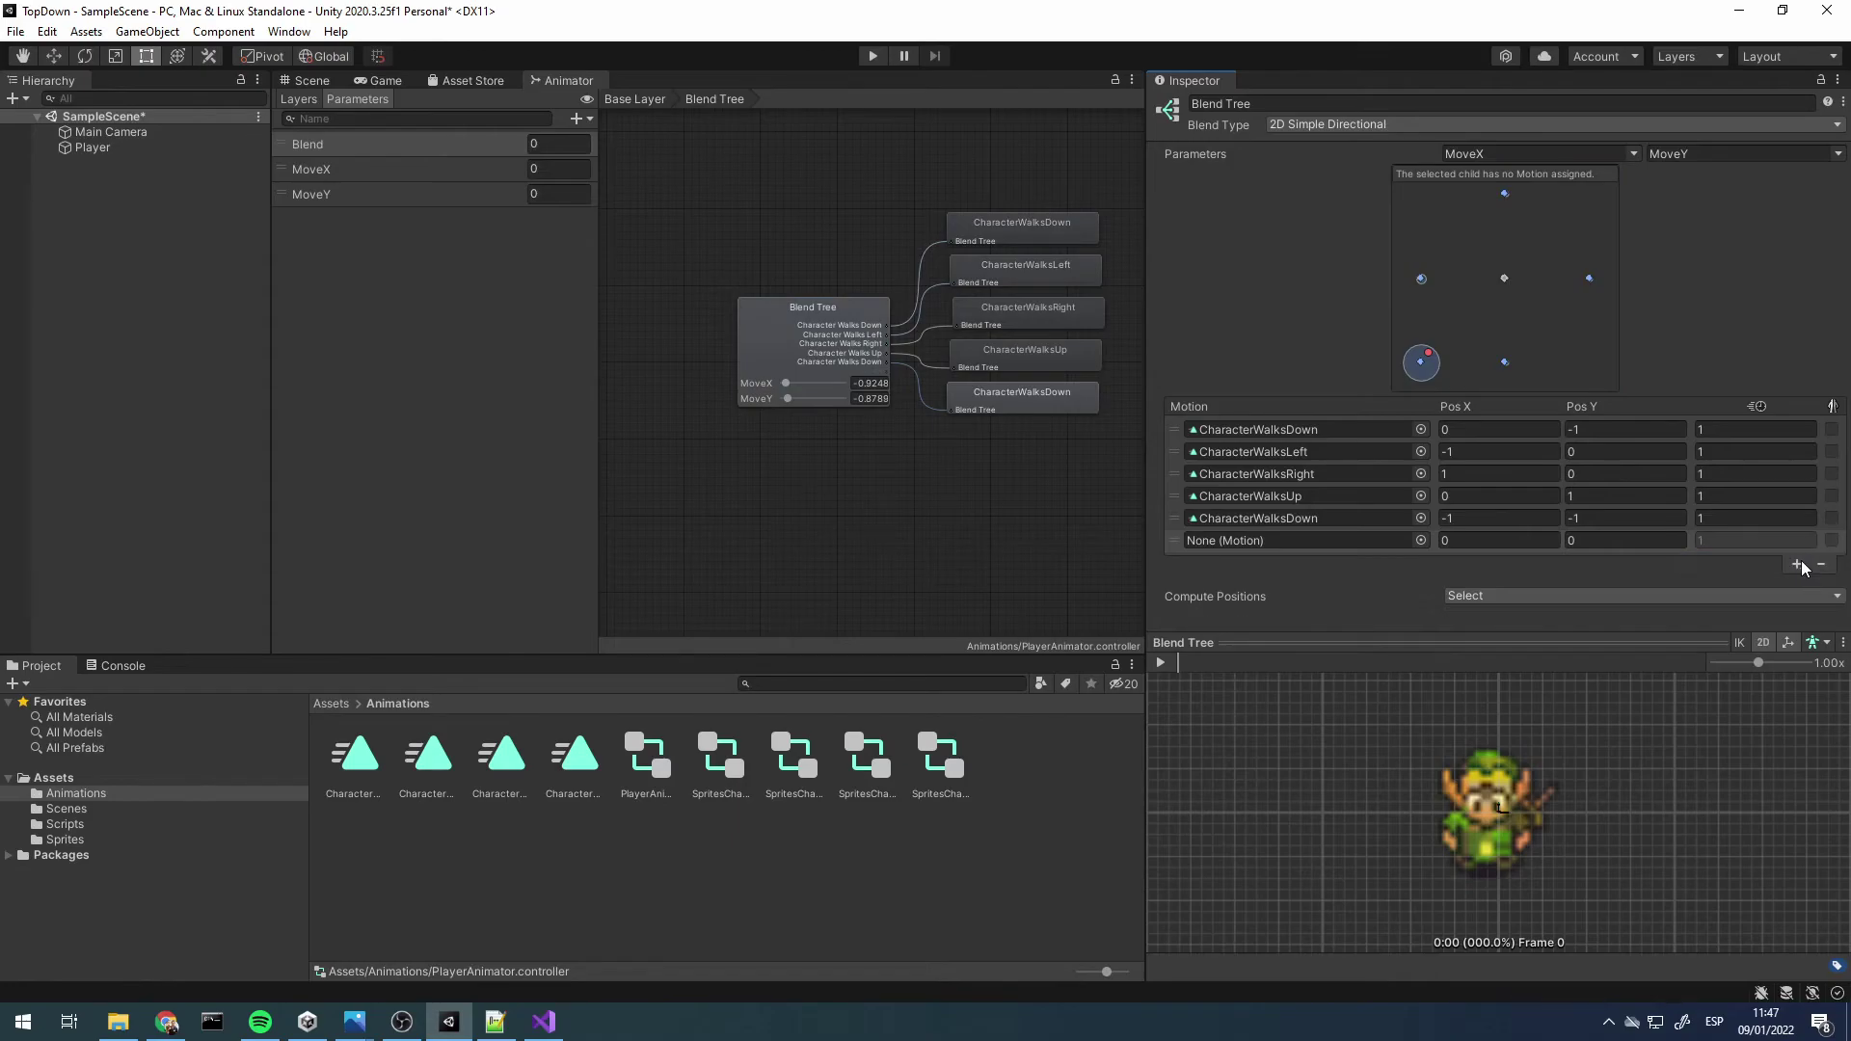
pyautogui.click(1797, 564)
pyautogui.click(1789, 585)
pyautogui.click(1785, 586)
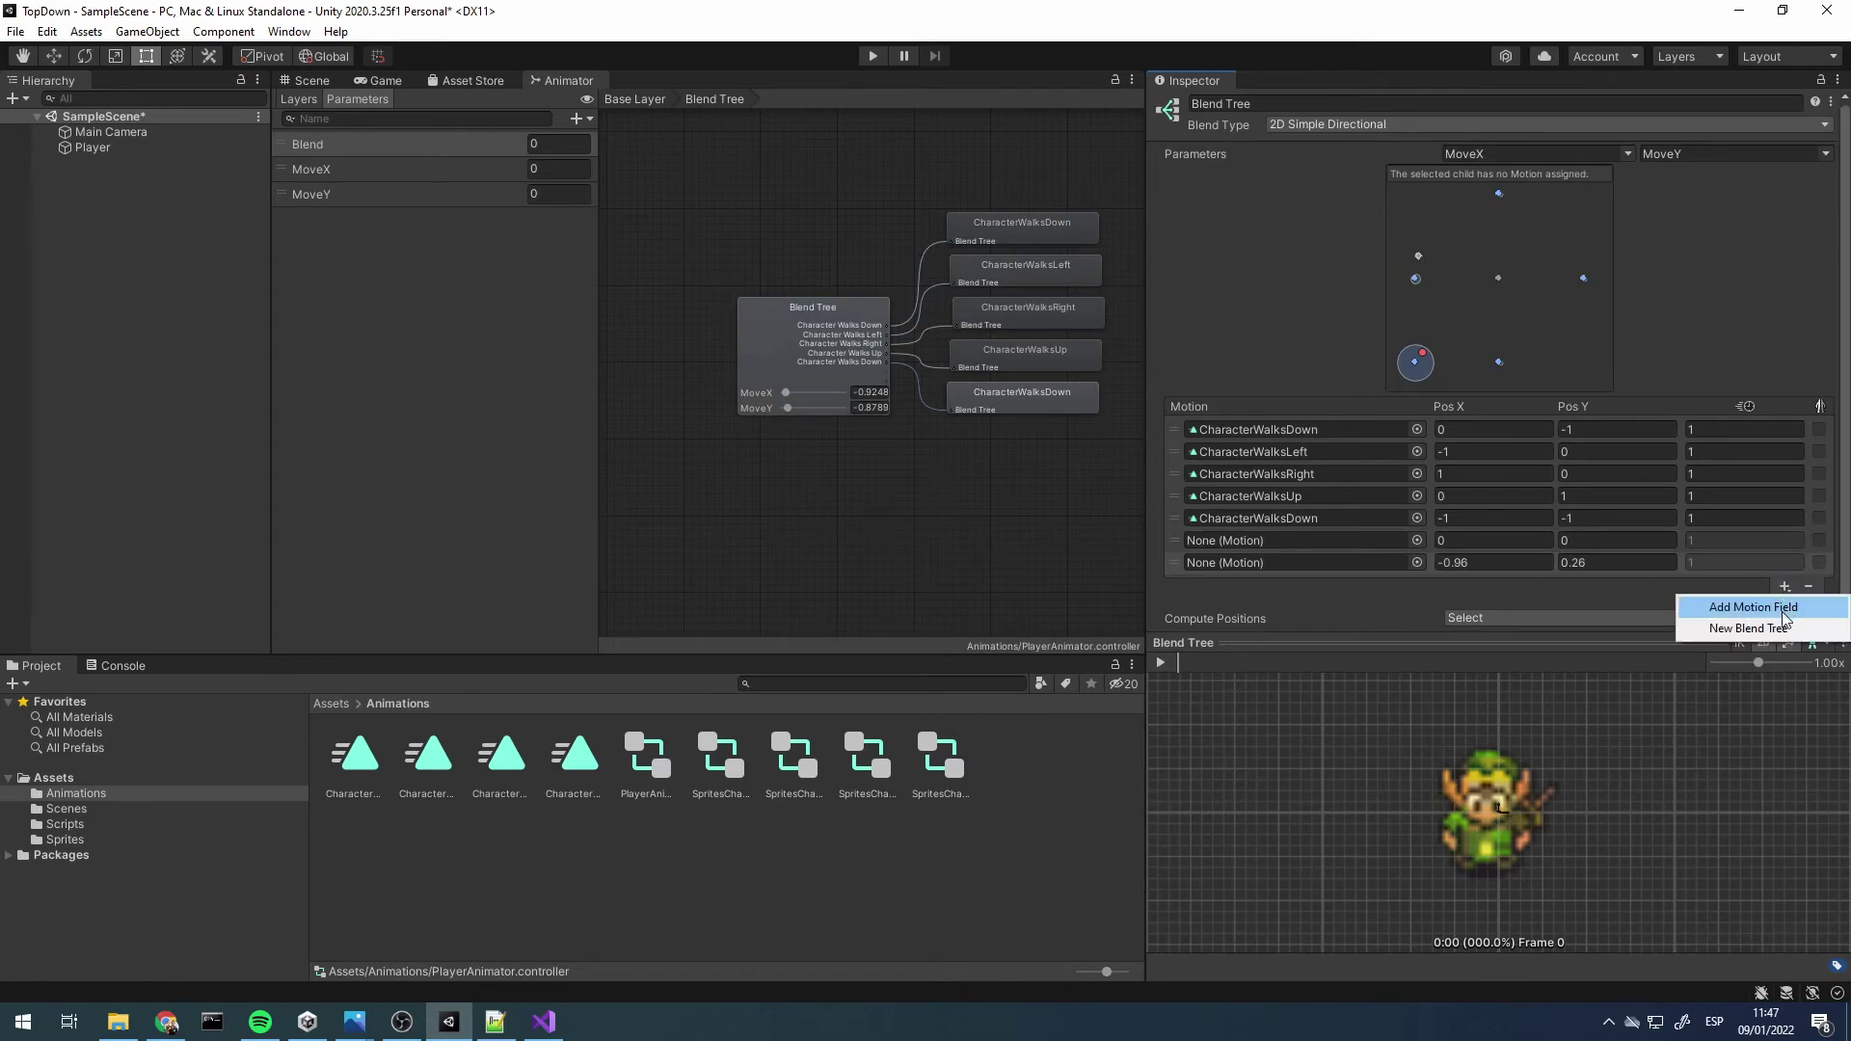
pyautogui.click(1784, 610)
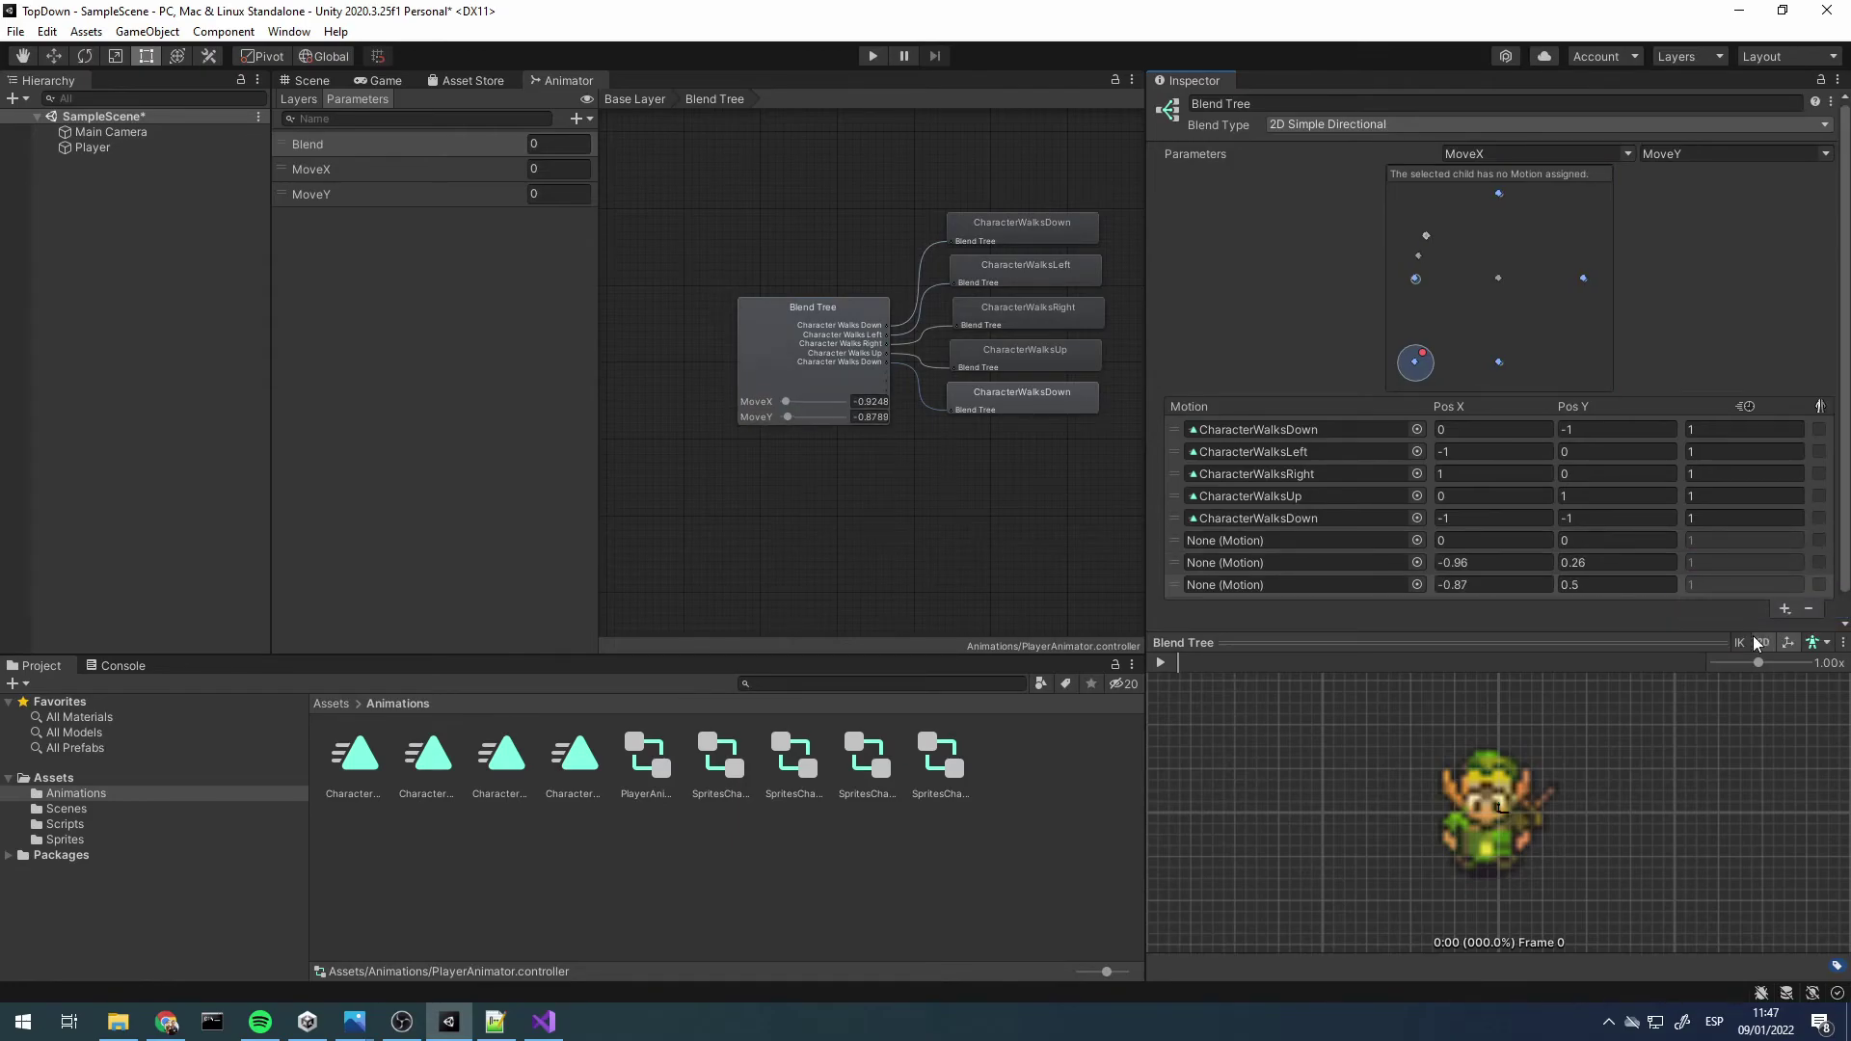
# Set the first empty slot's position to (1, 1) and the next to (0, 0)
pyautogui.click(1476, 540)
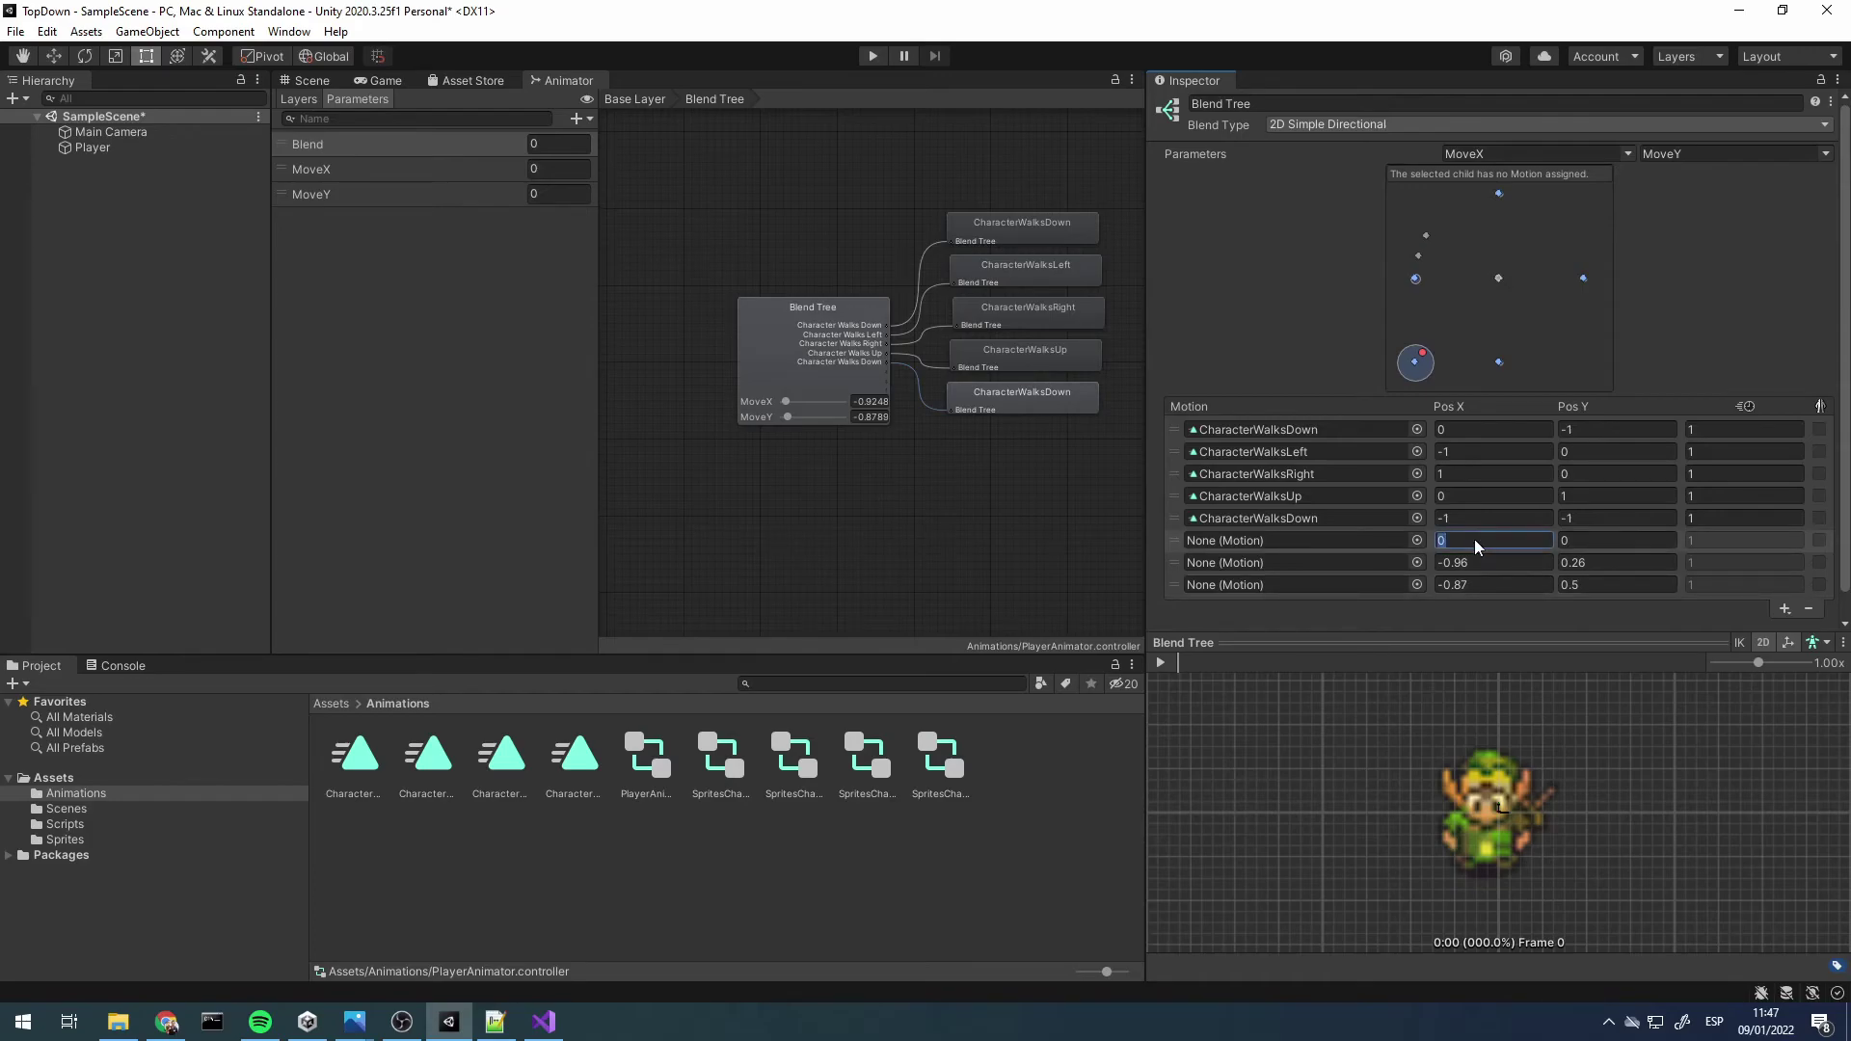
pyautogui.write('1')
pyautogui.press('Tab')
pyautogui.write('1')
pyautogui.click(1493, 564)
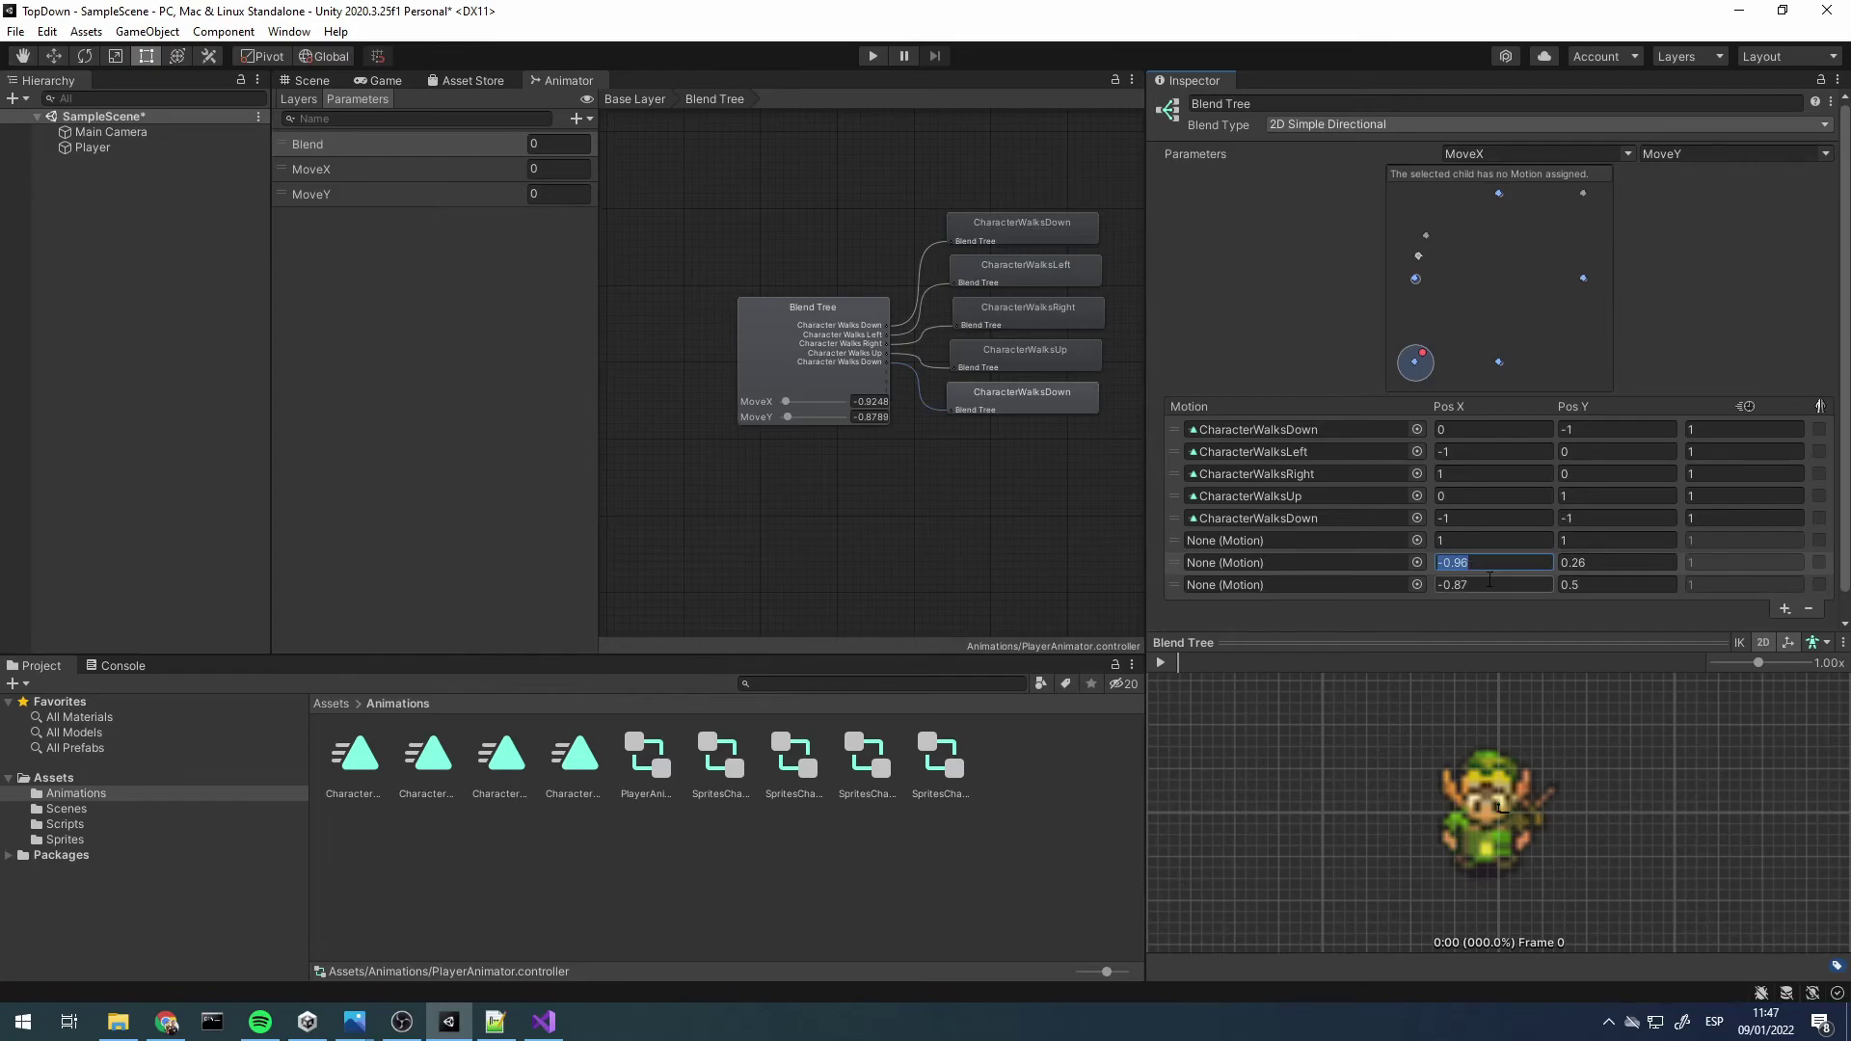
pyautogui.write('0')
pyautogui.press('Tab')
pyautogui.write('0')
pyautogui.press('Tab')
pyautogui.press('Tab')
pyautogui.write('0')
pyautogui.click(1463, 540)
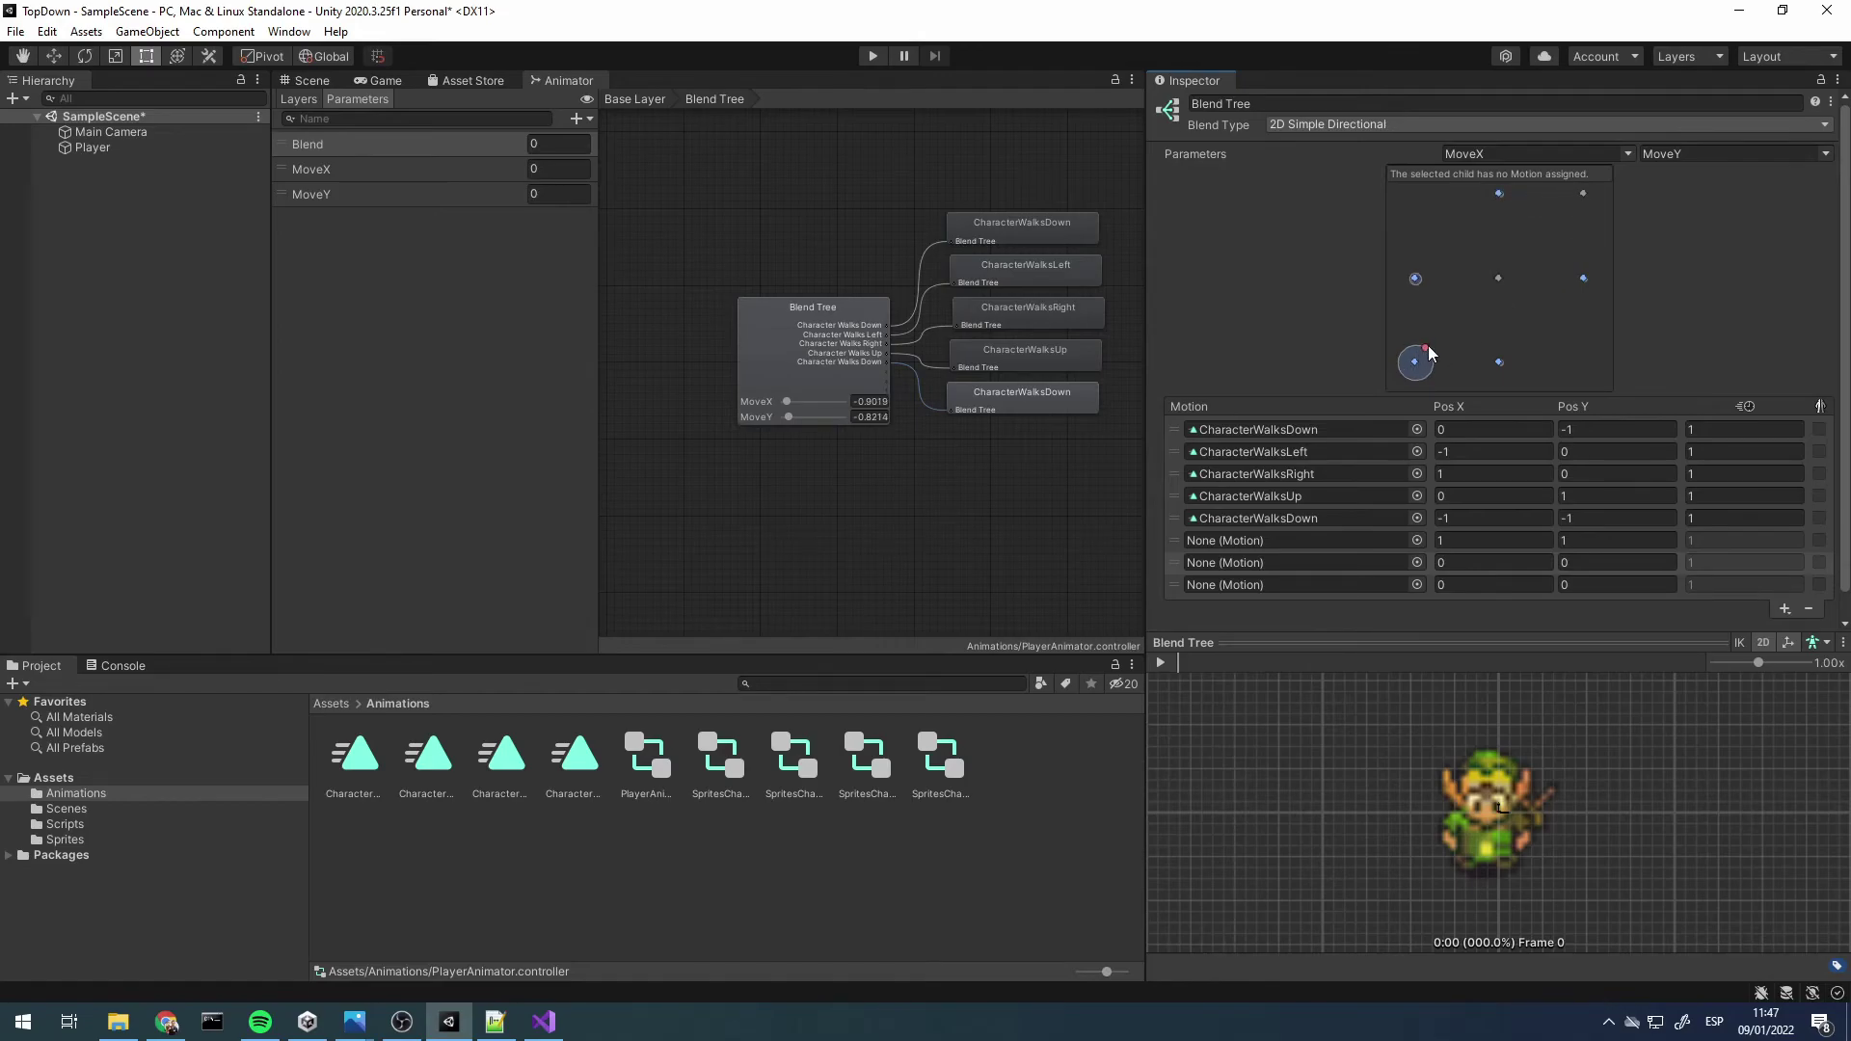
# Assign the CharacterWalksUp clip to the (1, 1) slot
pyautogui.click(1584, 196)
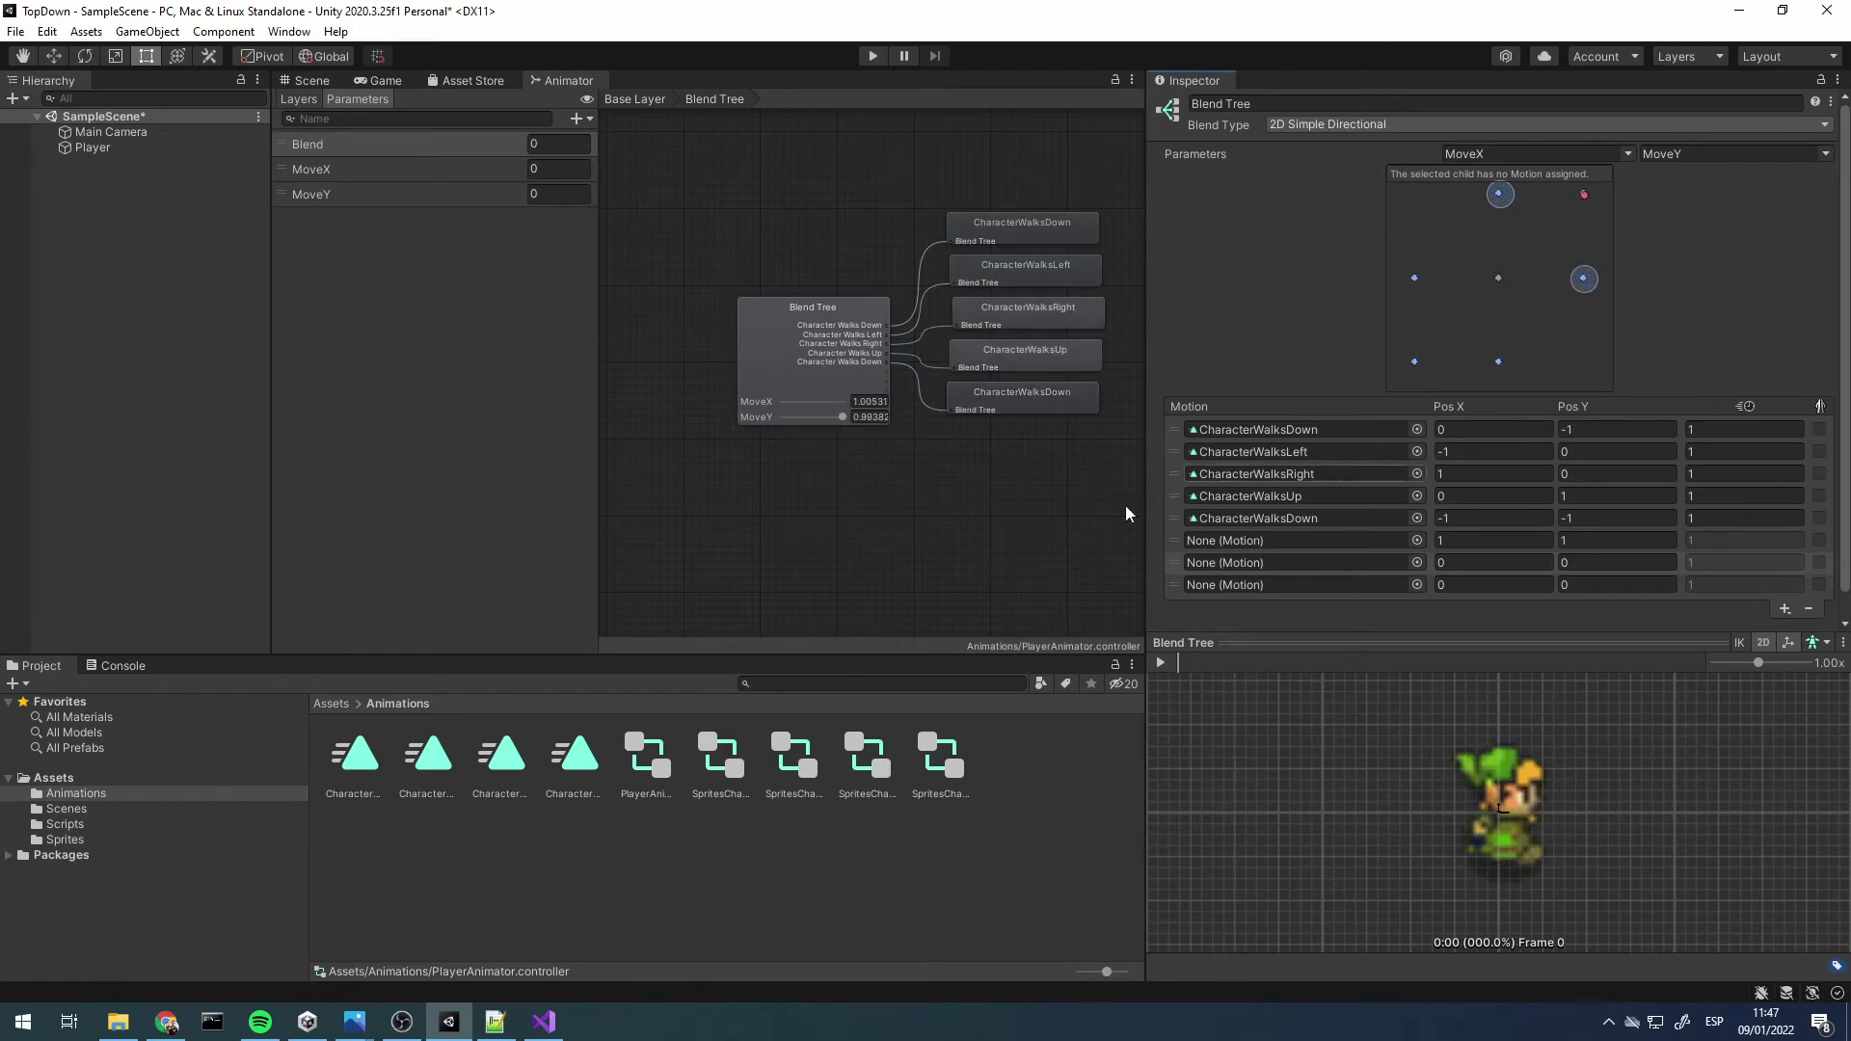
pyautogui.click(430, 761)
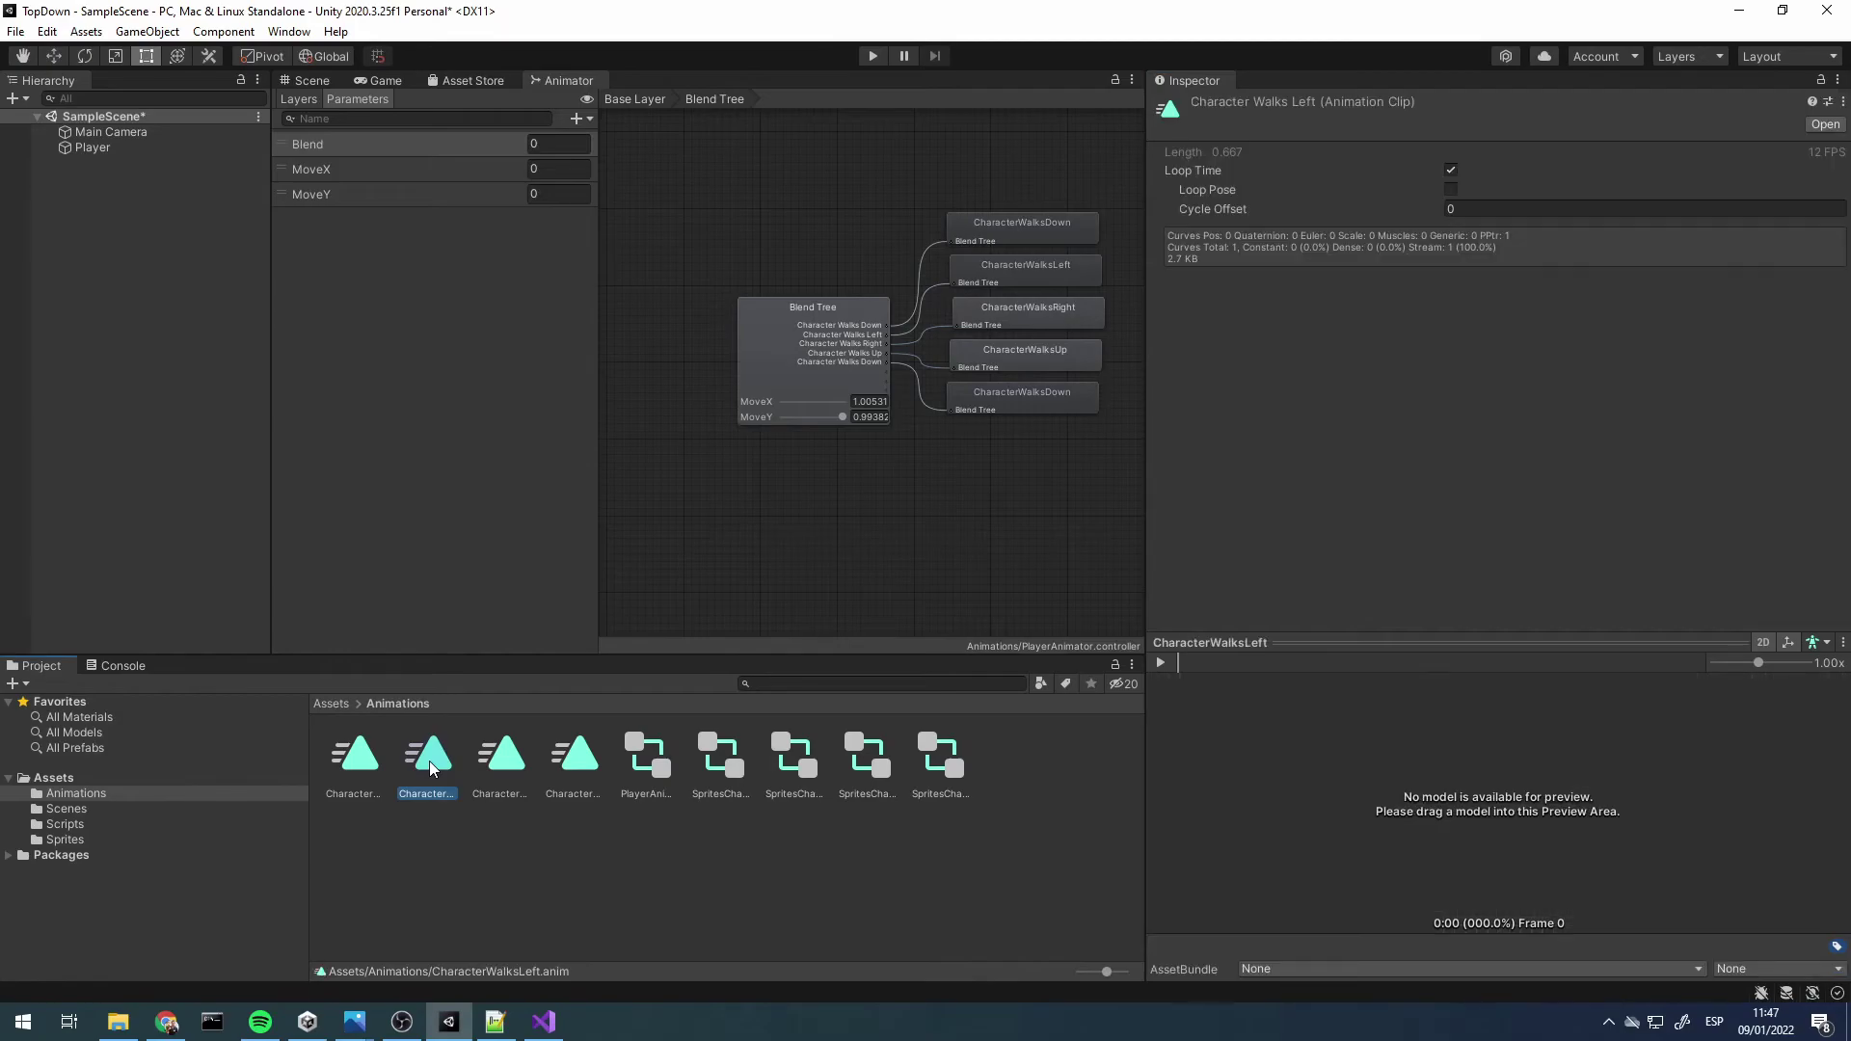
pyautogui.click(495, 751)
pyautogui.click(801, 359)
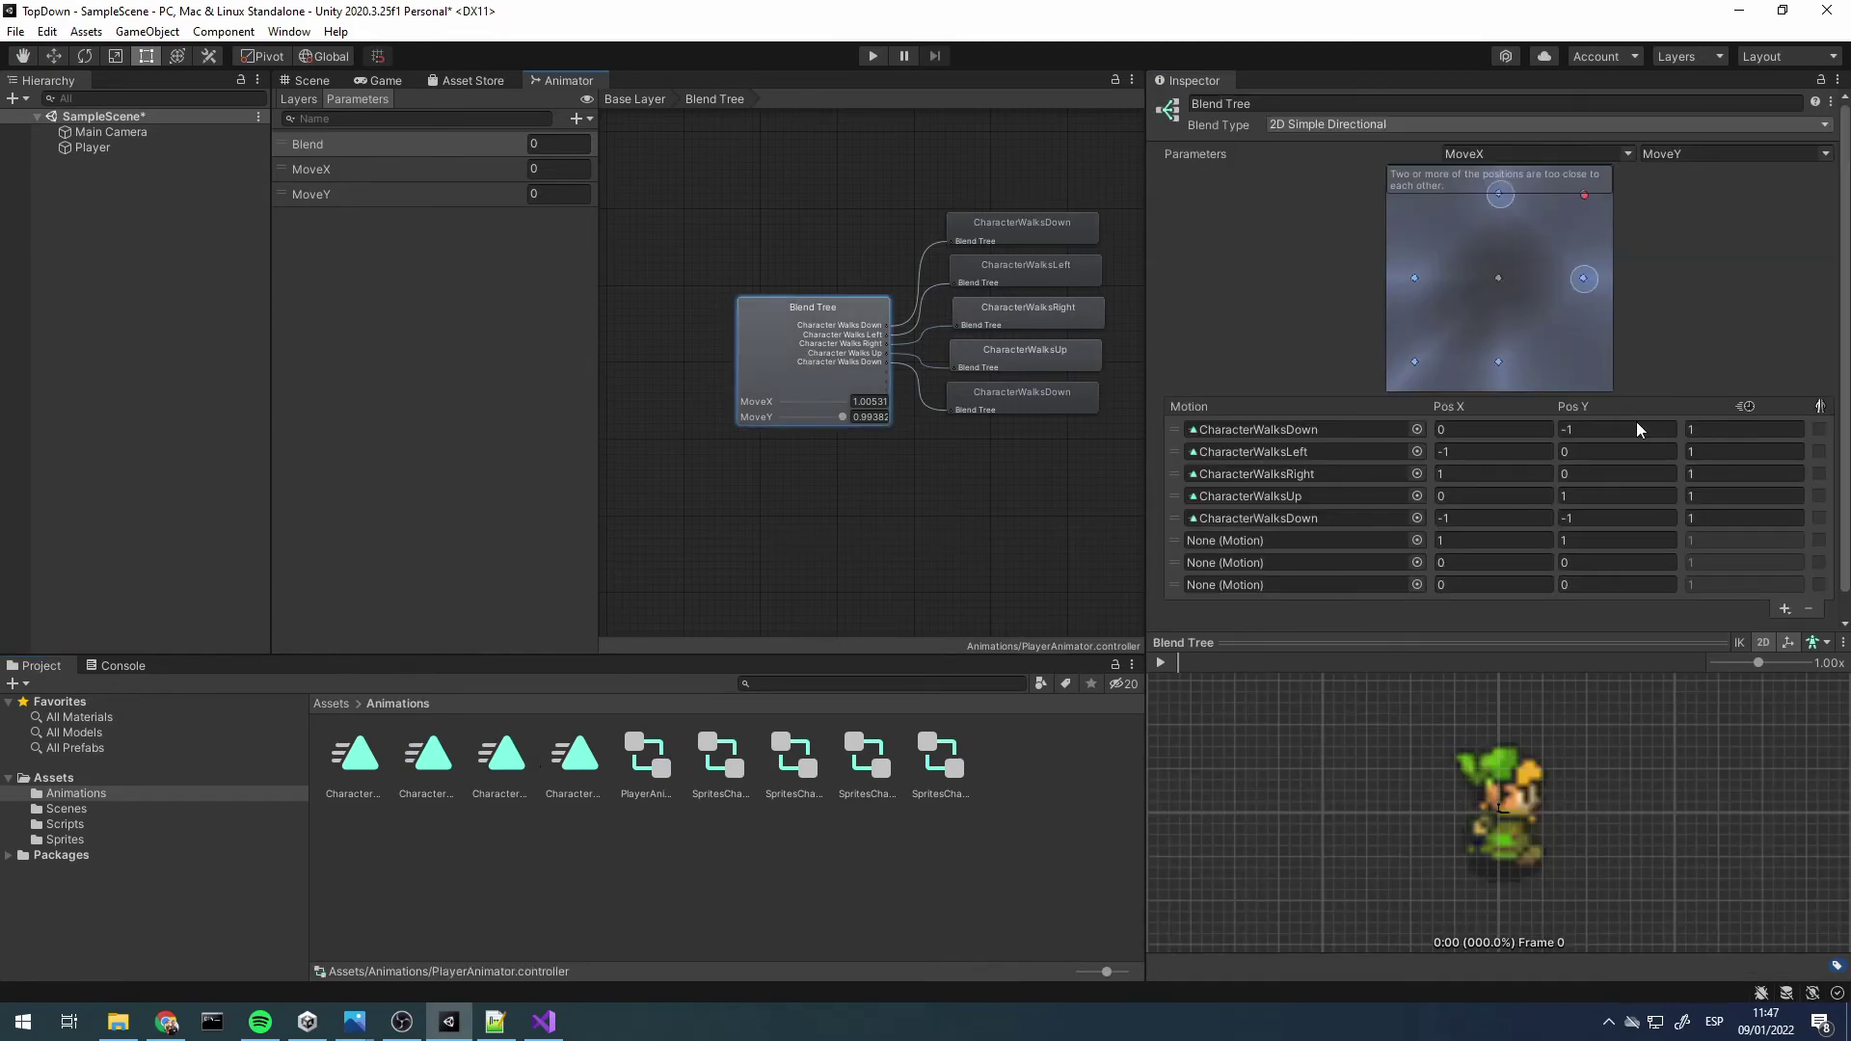
pyautogui.click(1417, 540)
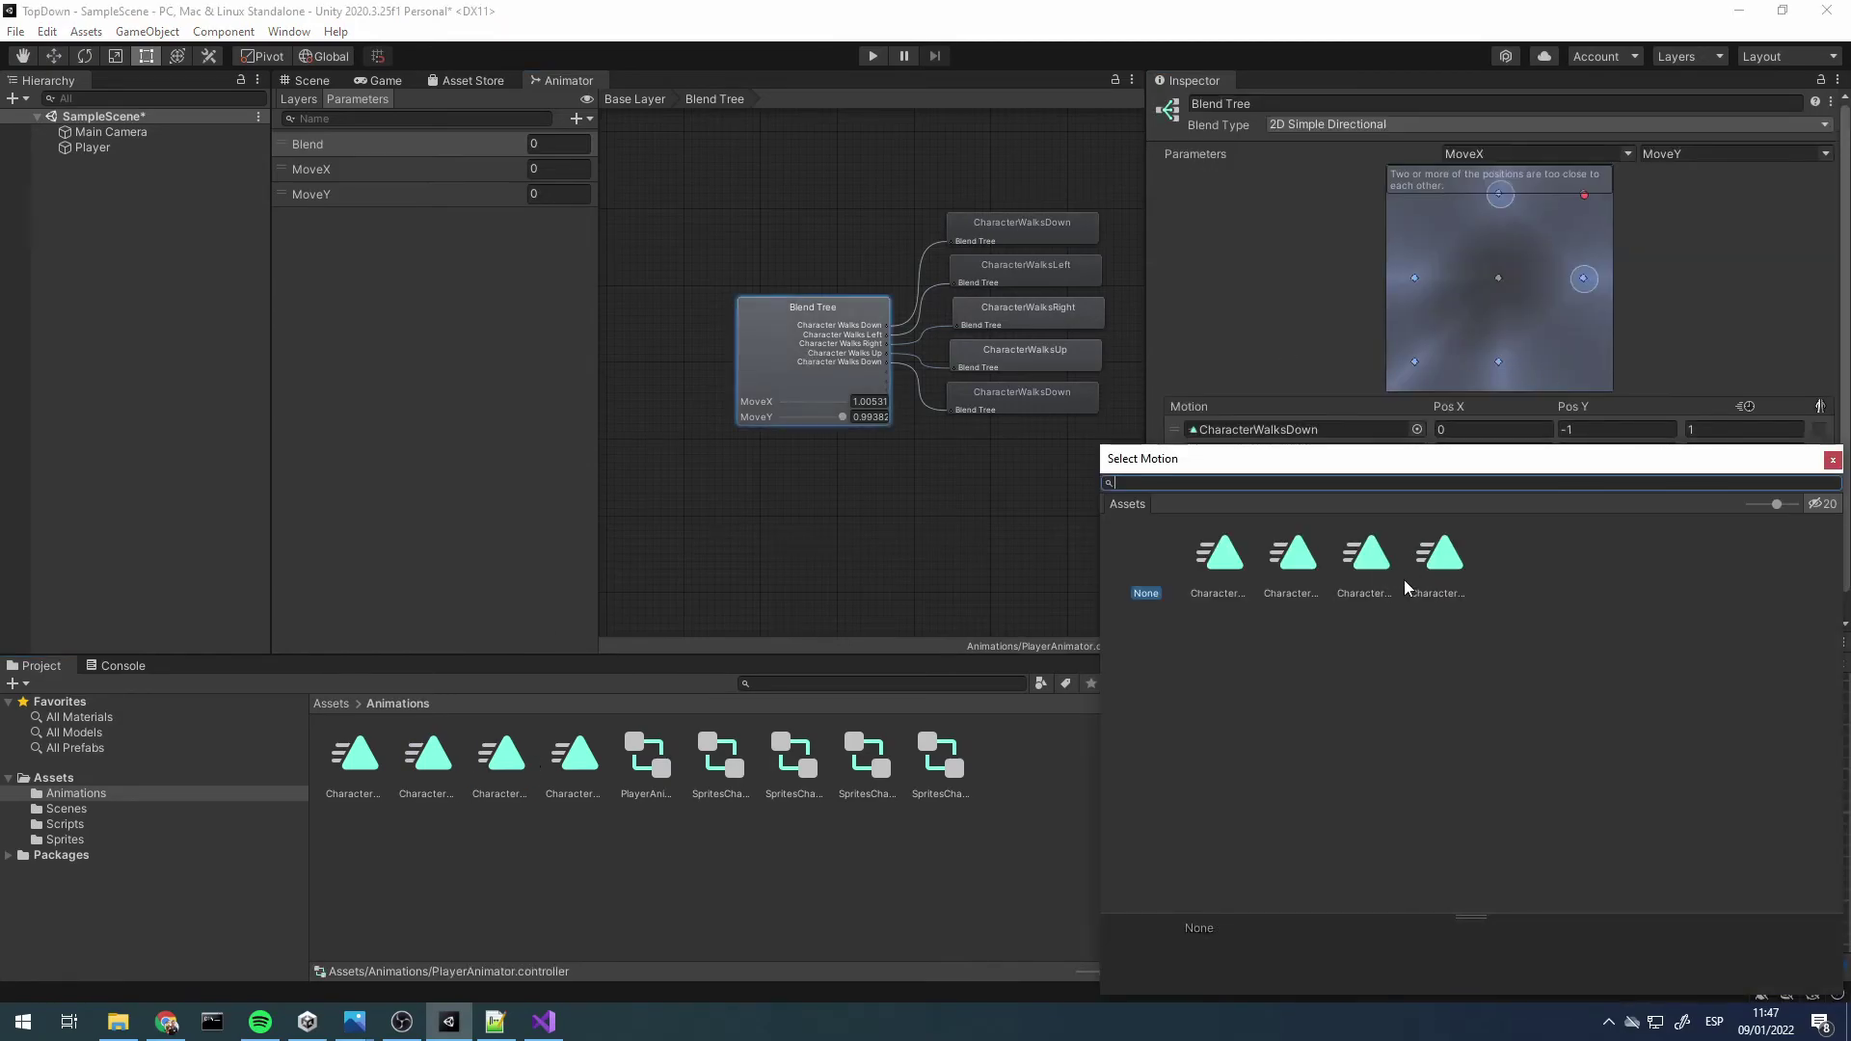
pyautogui.moveTo(1776, 501); pyautogui.dragTo(1740, 502)
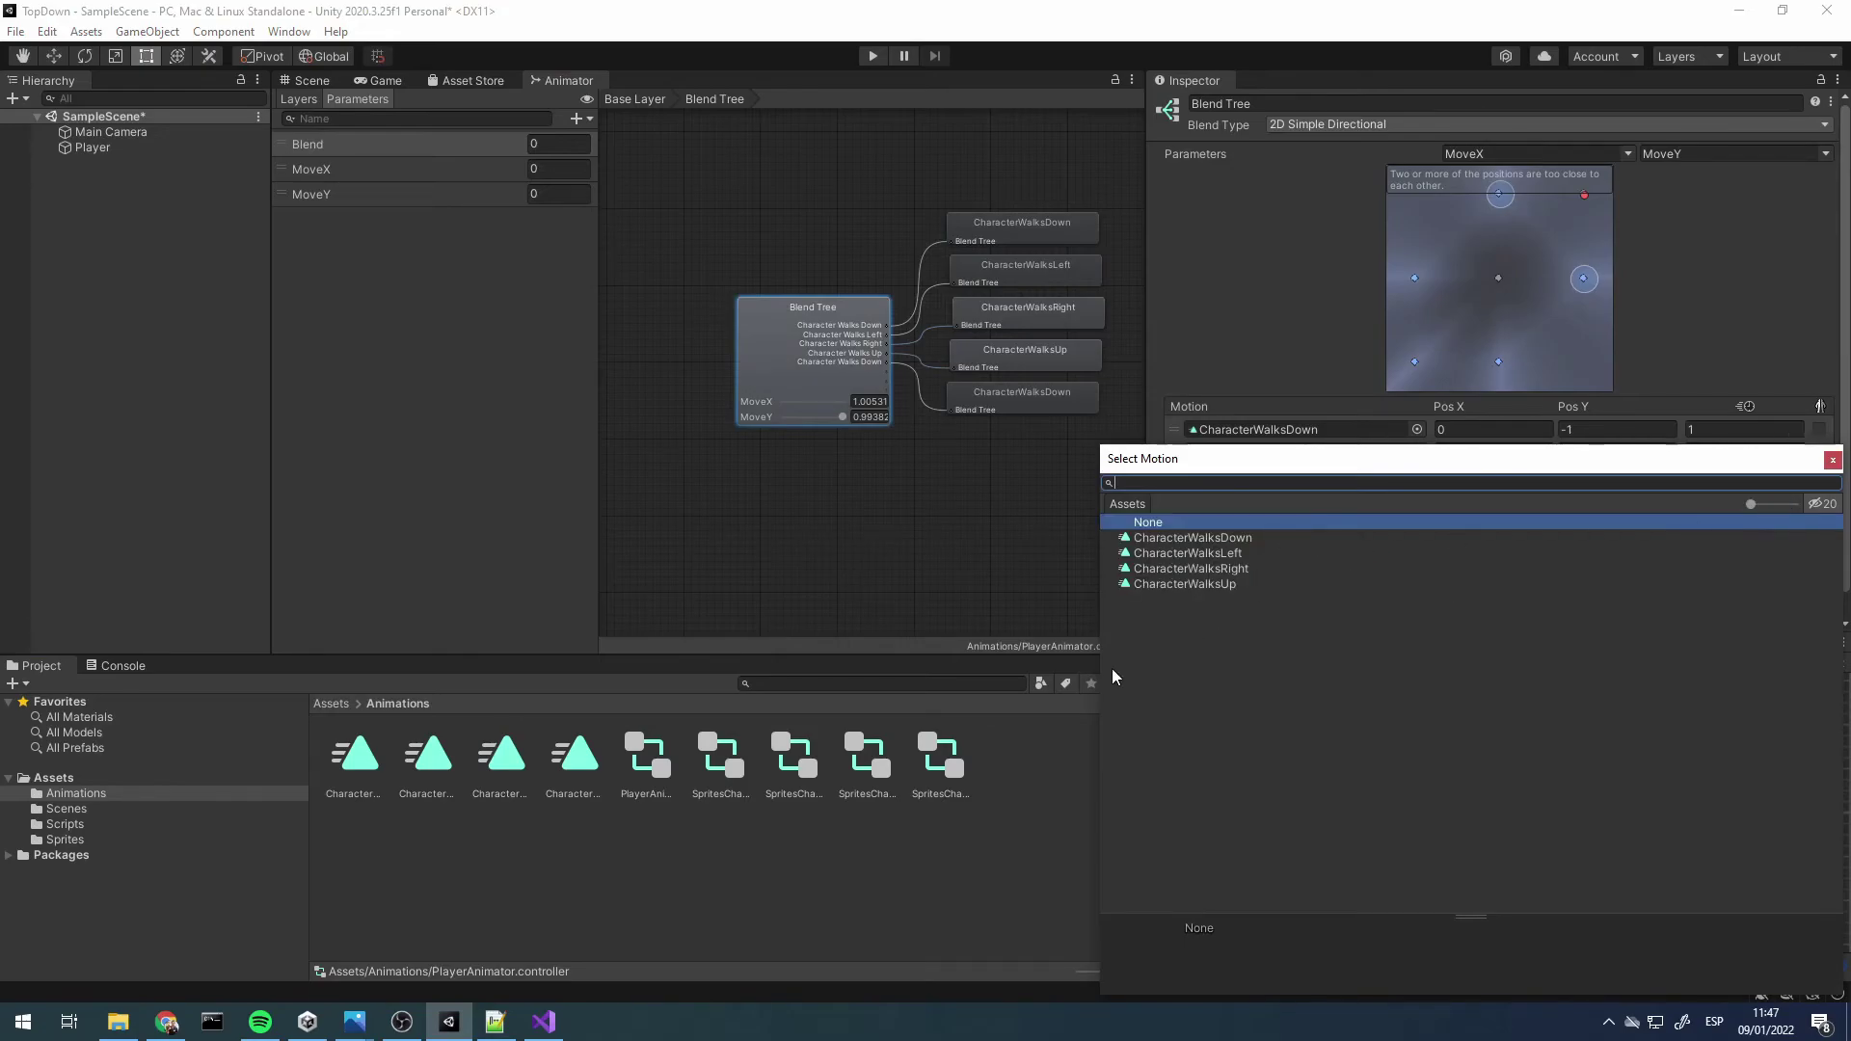
pyautogui.doubleClick(1199, 587)
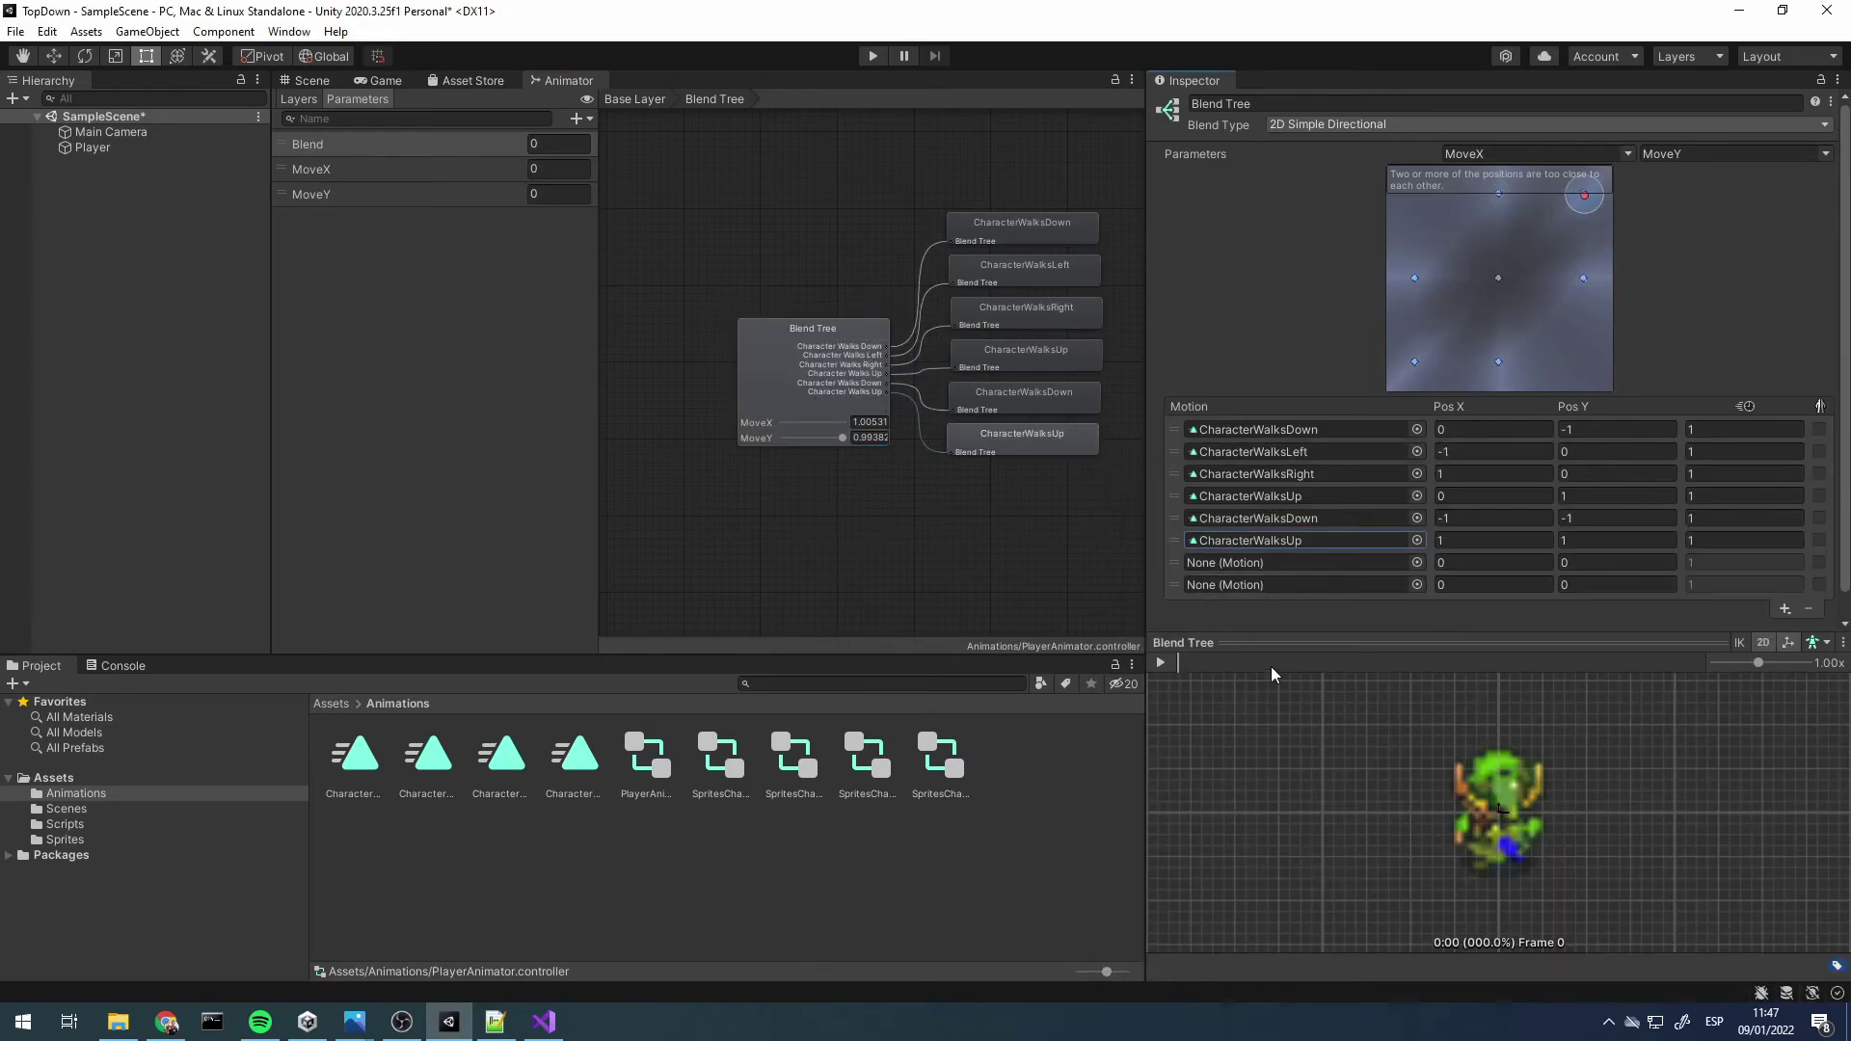
# Set the next slot's position to (0, 1) and give it CharacterWalksUp
pyautogui.click(1442, 563)
pyautogui.click(1598, 567)
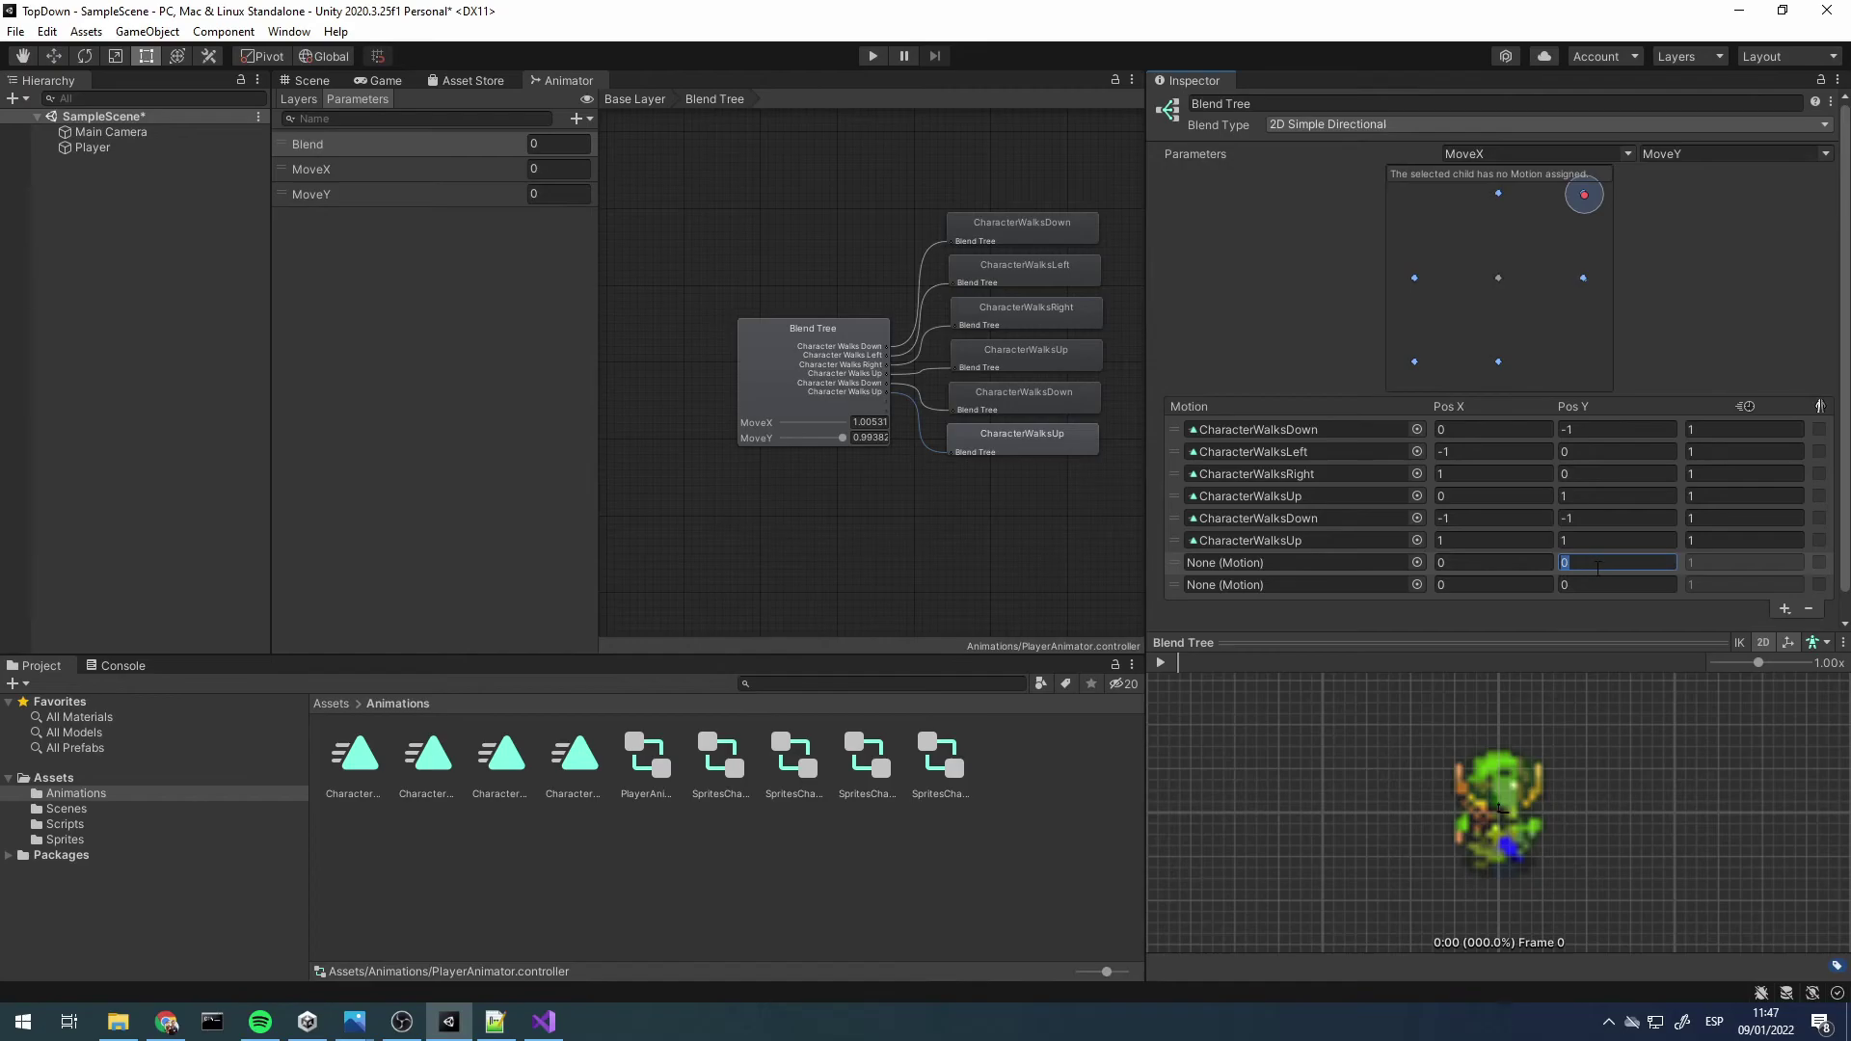
pyautogui.write('1')
pyautogui.hotkey('shift', 'Tab')
pyautogui.click(1417, 563)
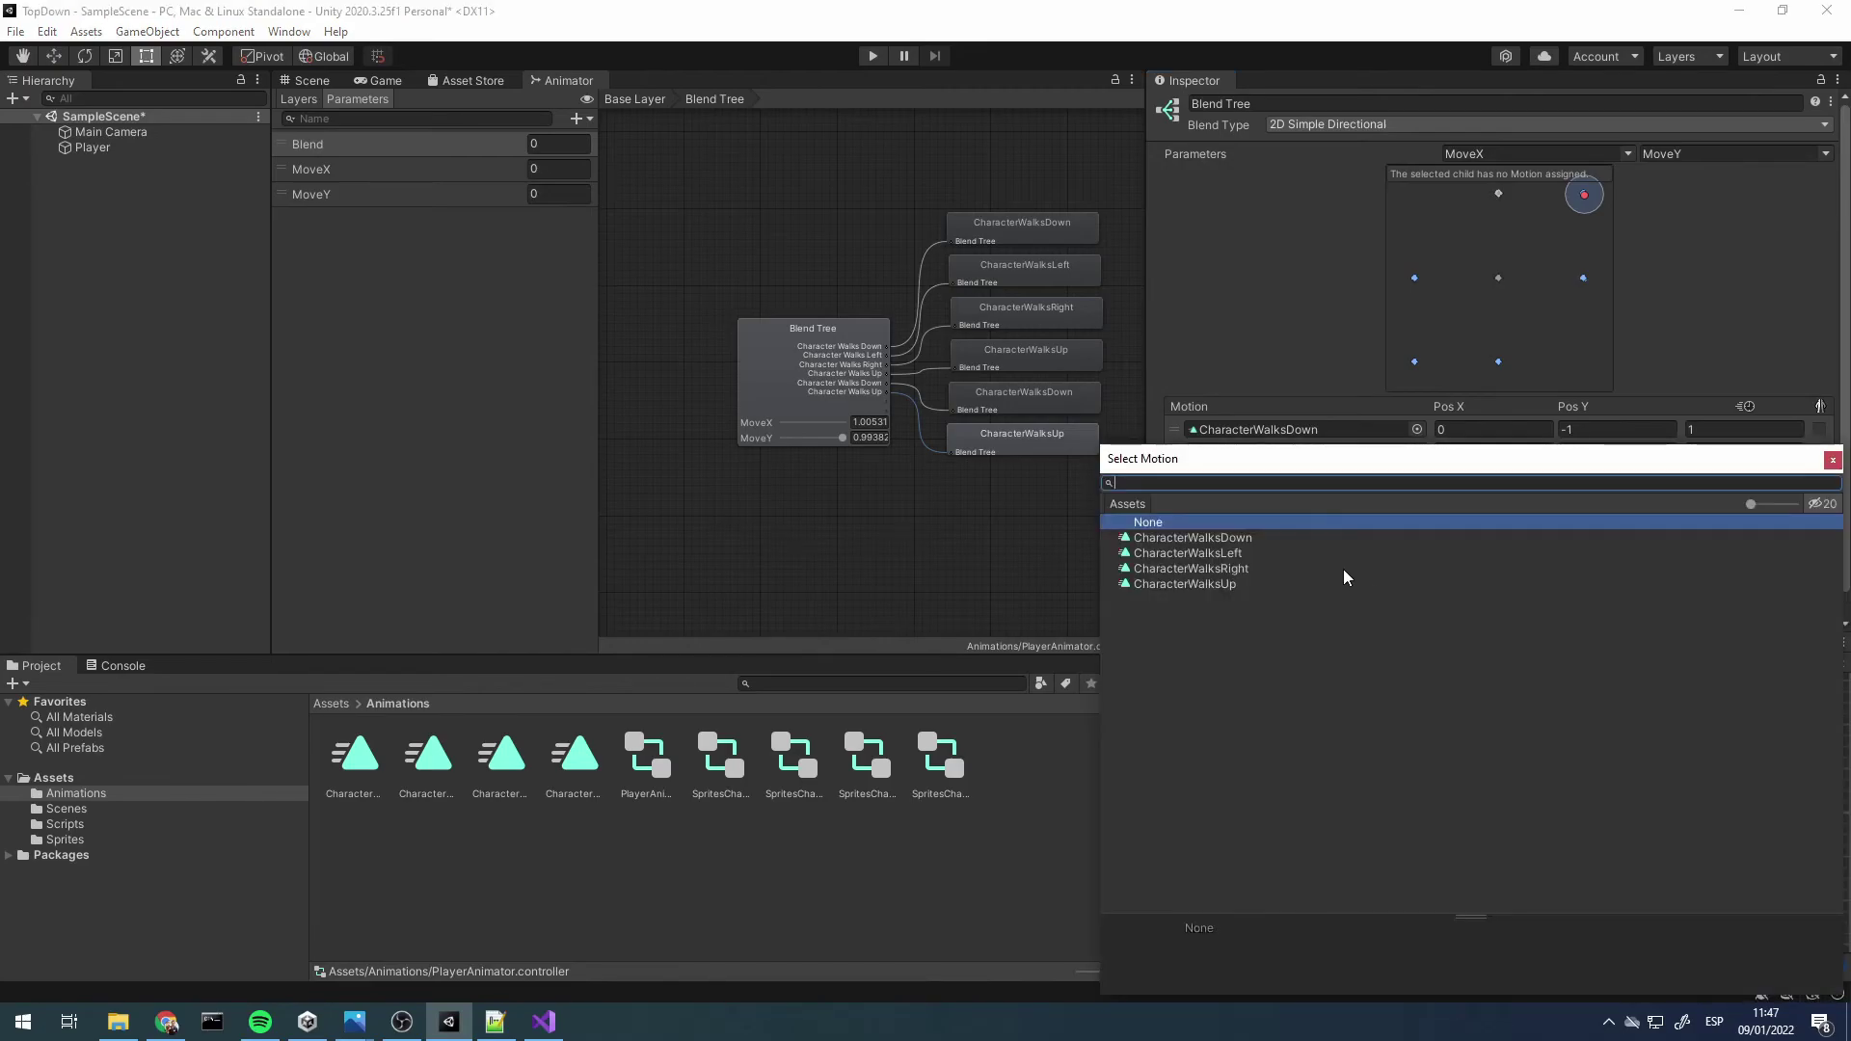
pyautogui.doubleClick(1254, 582)
# Set the last slot's position to (0, -1) and give it CharacterWalksDown
pyautogui.click(1603, 588)
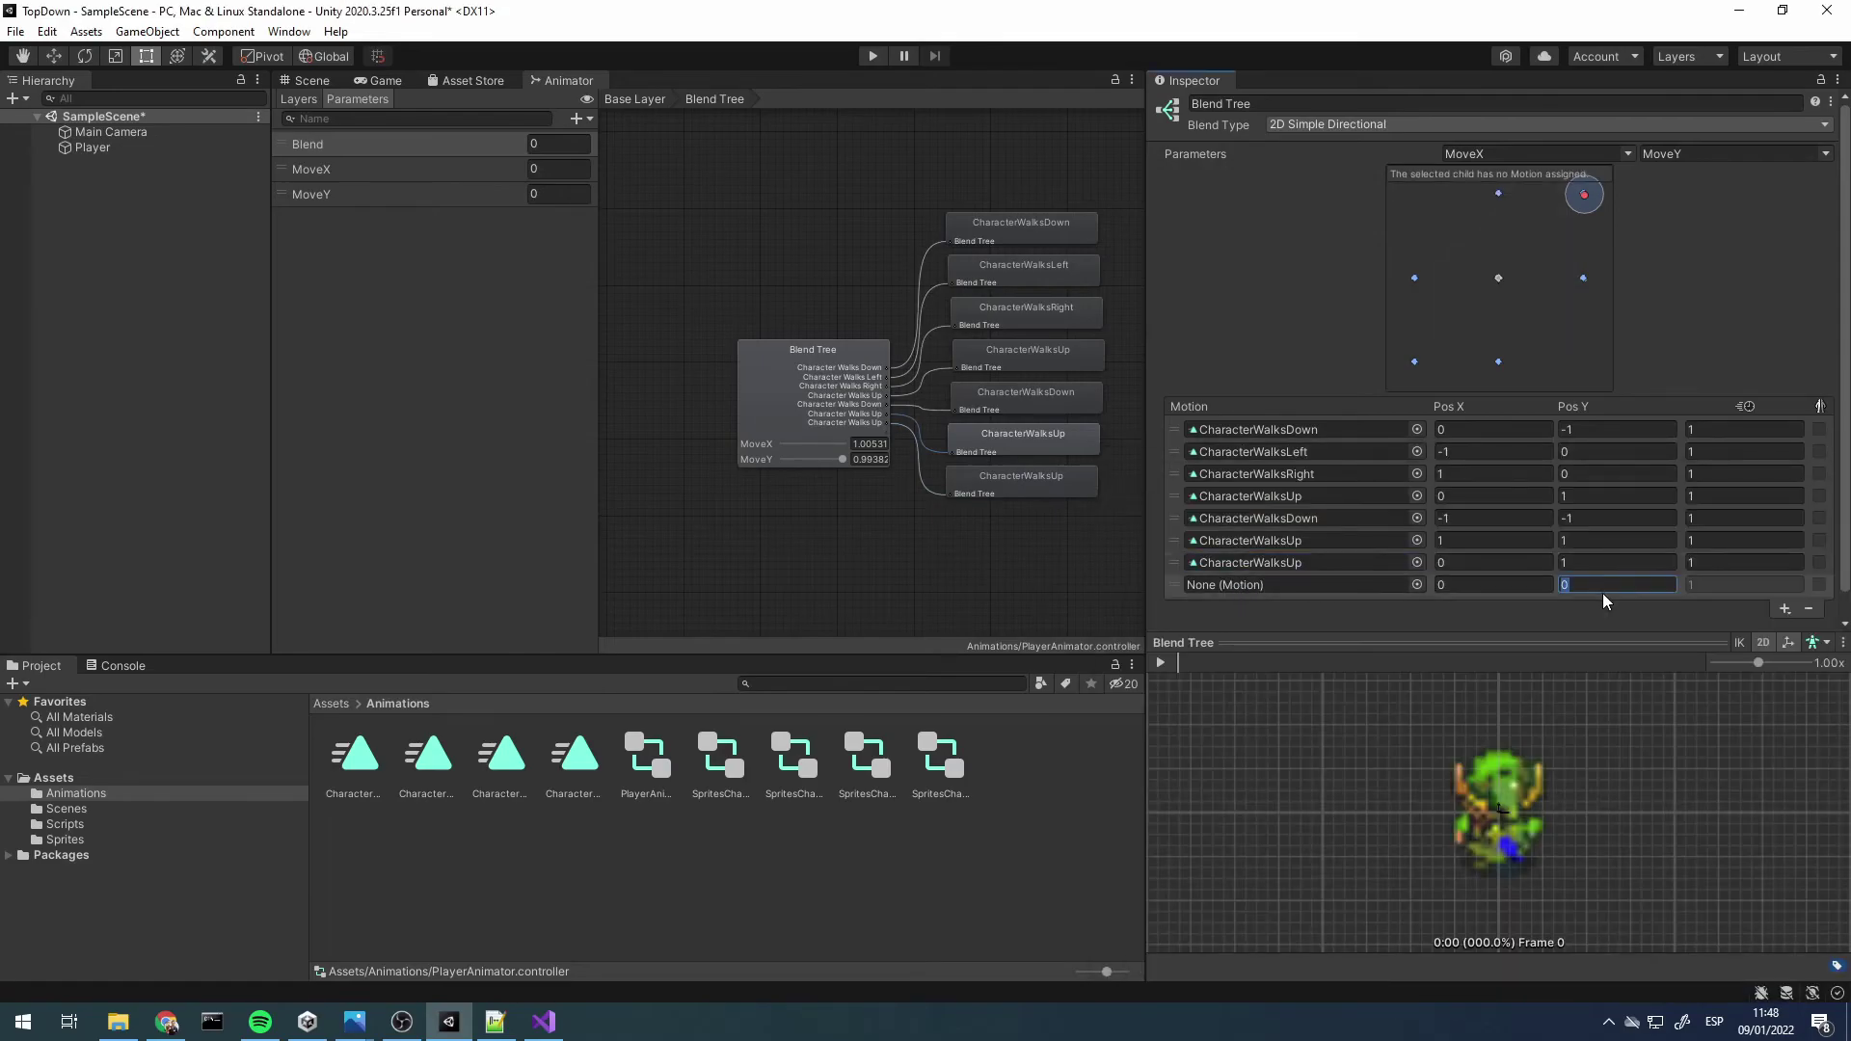
pyautogui.press('Return')
pyautogui.click(1507, 585)
pyautogui.click(1416, 586)
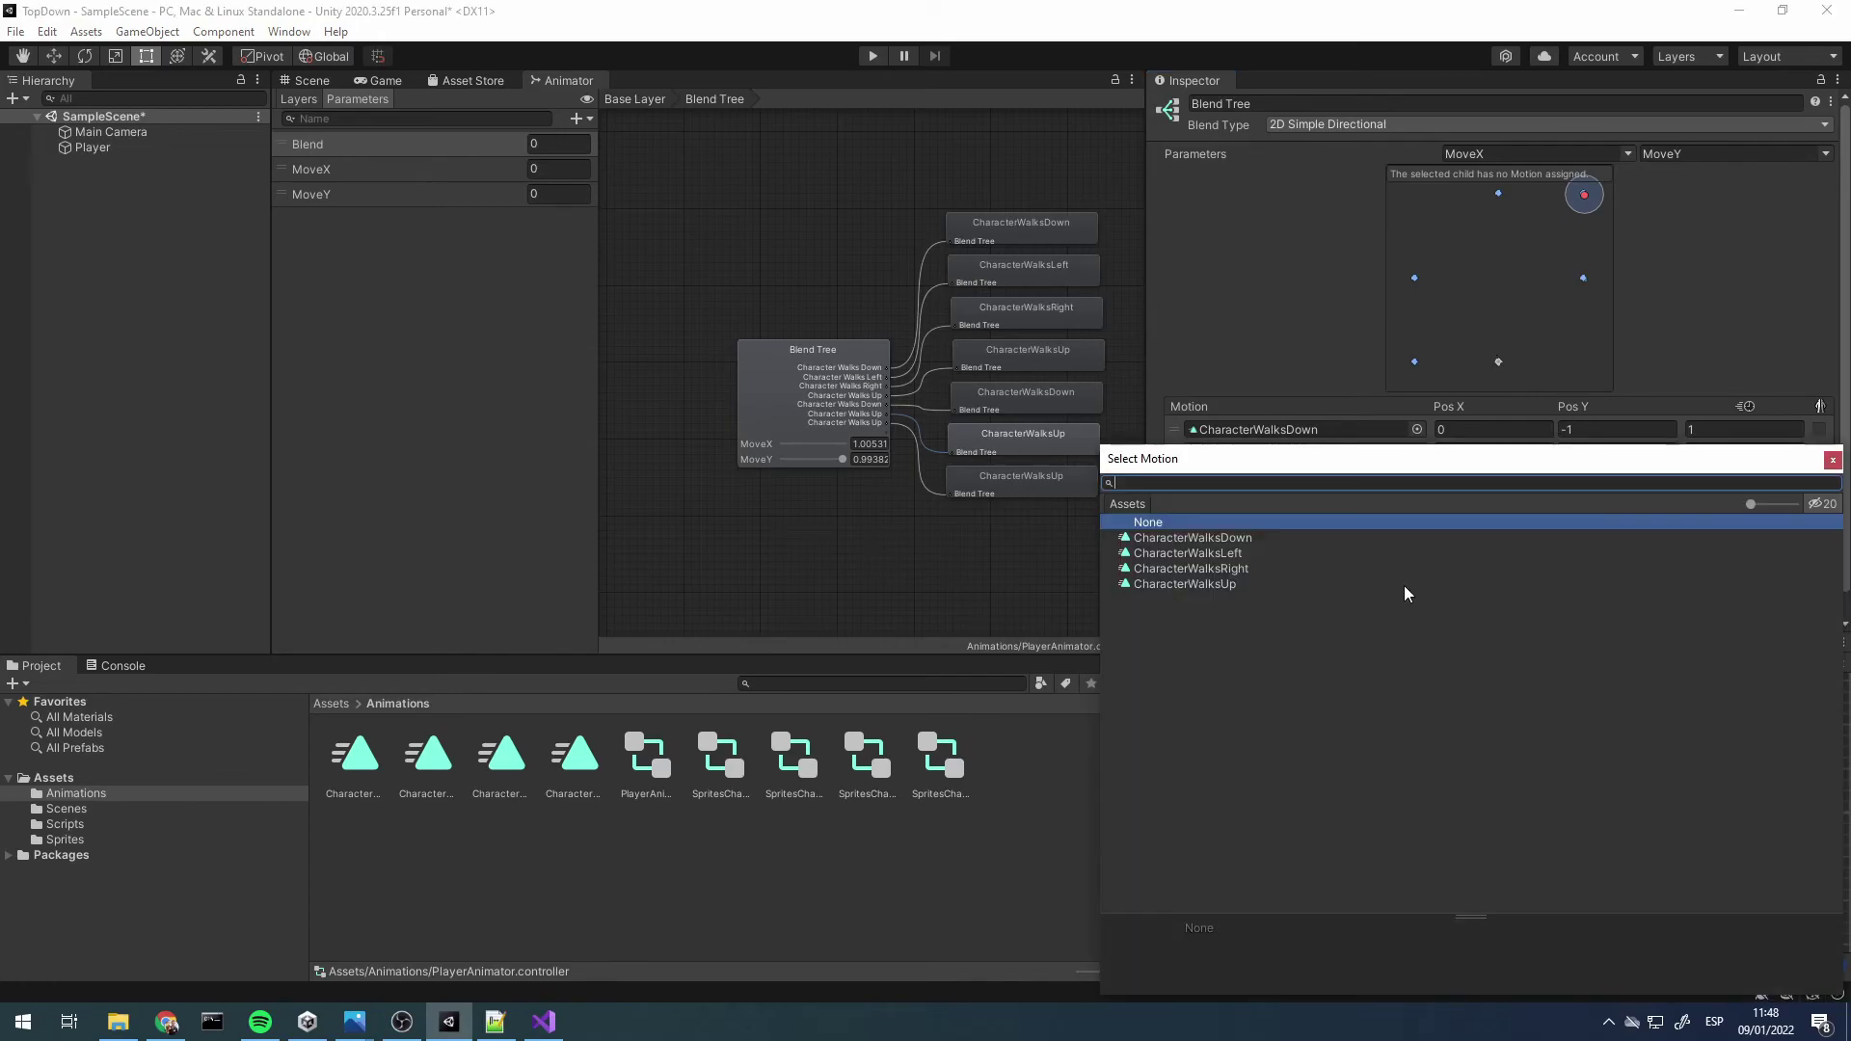
pyautogui.click(1264, 539)
pyautogui.click(1833, 460)
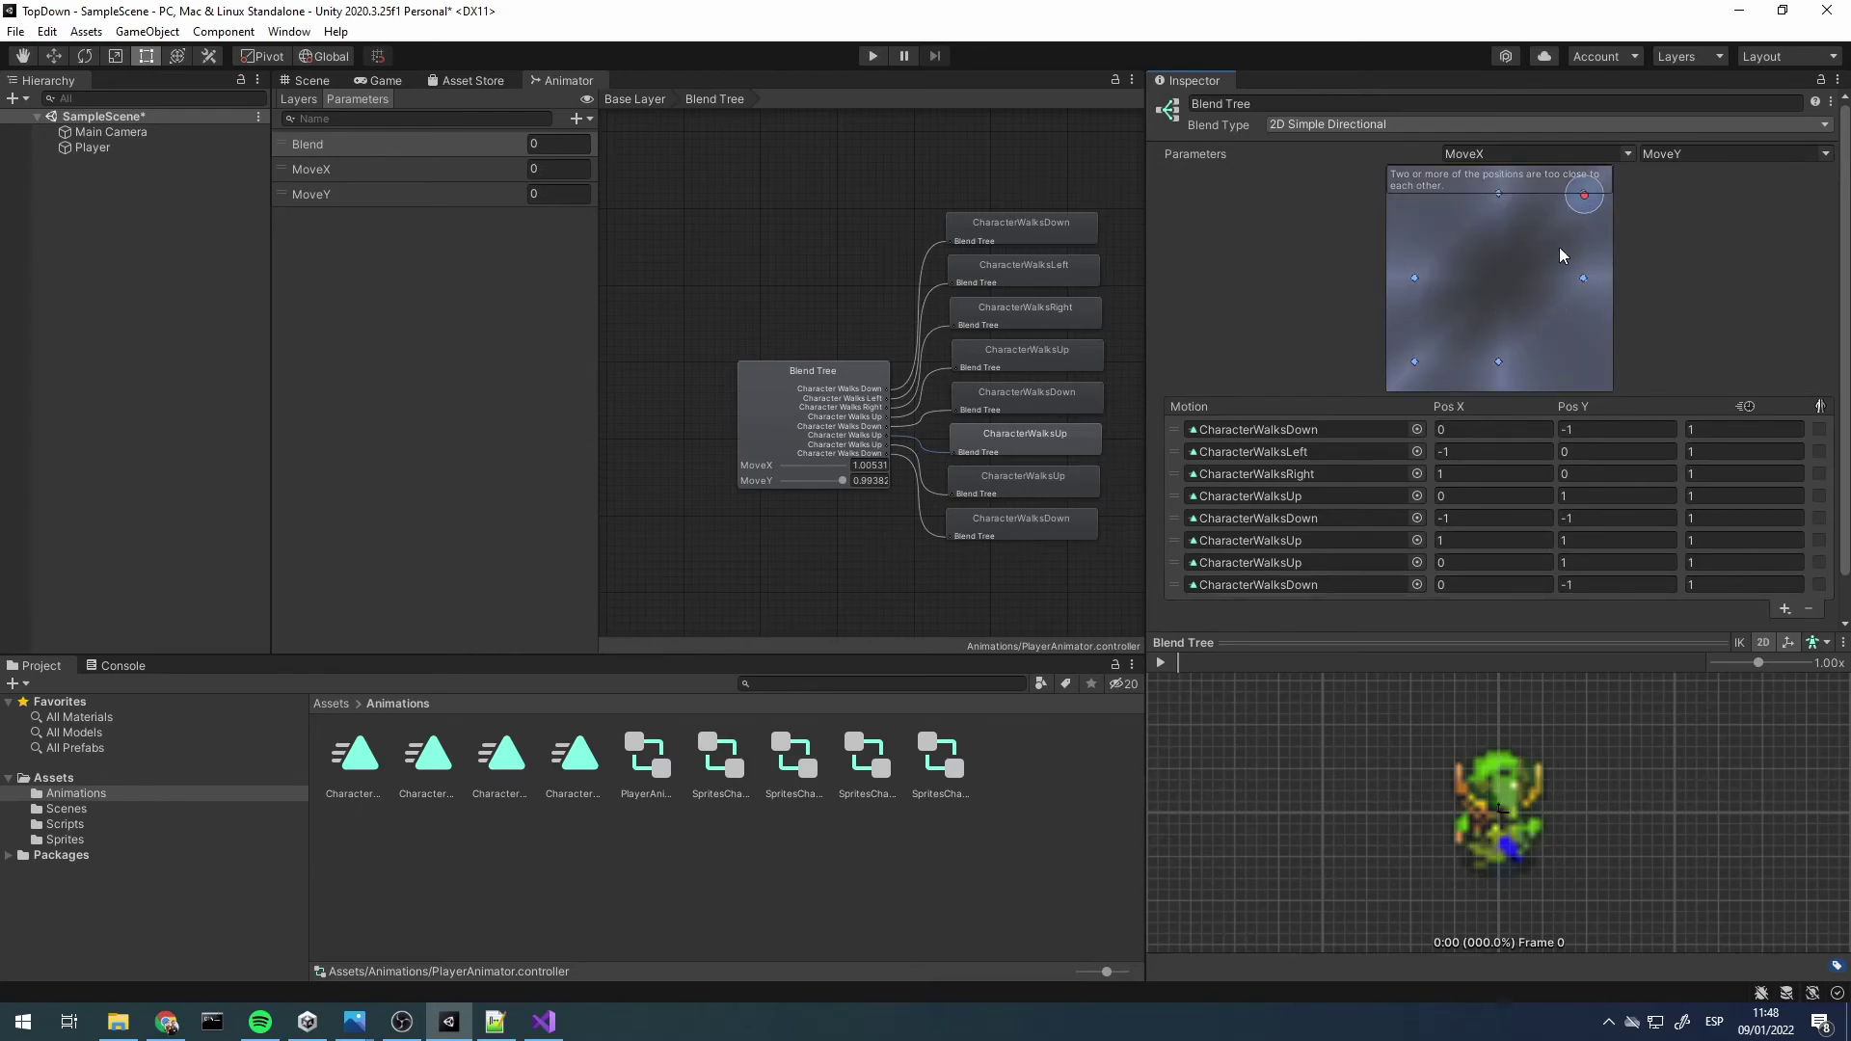
# Set the seventh walk motion's Pos X to -1 at (-1, 1), previewing the blend at the corners
pyautogui.moveTo(1584, 196)
pyautogui.mouseDown()
pyautogui.moveTo(1438, 364)
pyautogui.moveTo(1510, 364)
pyautogui.mouseUp()
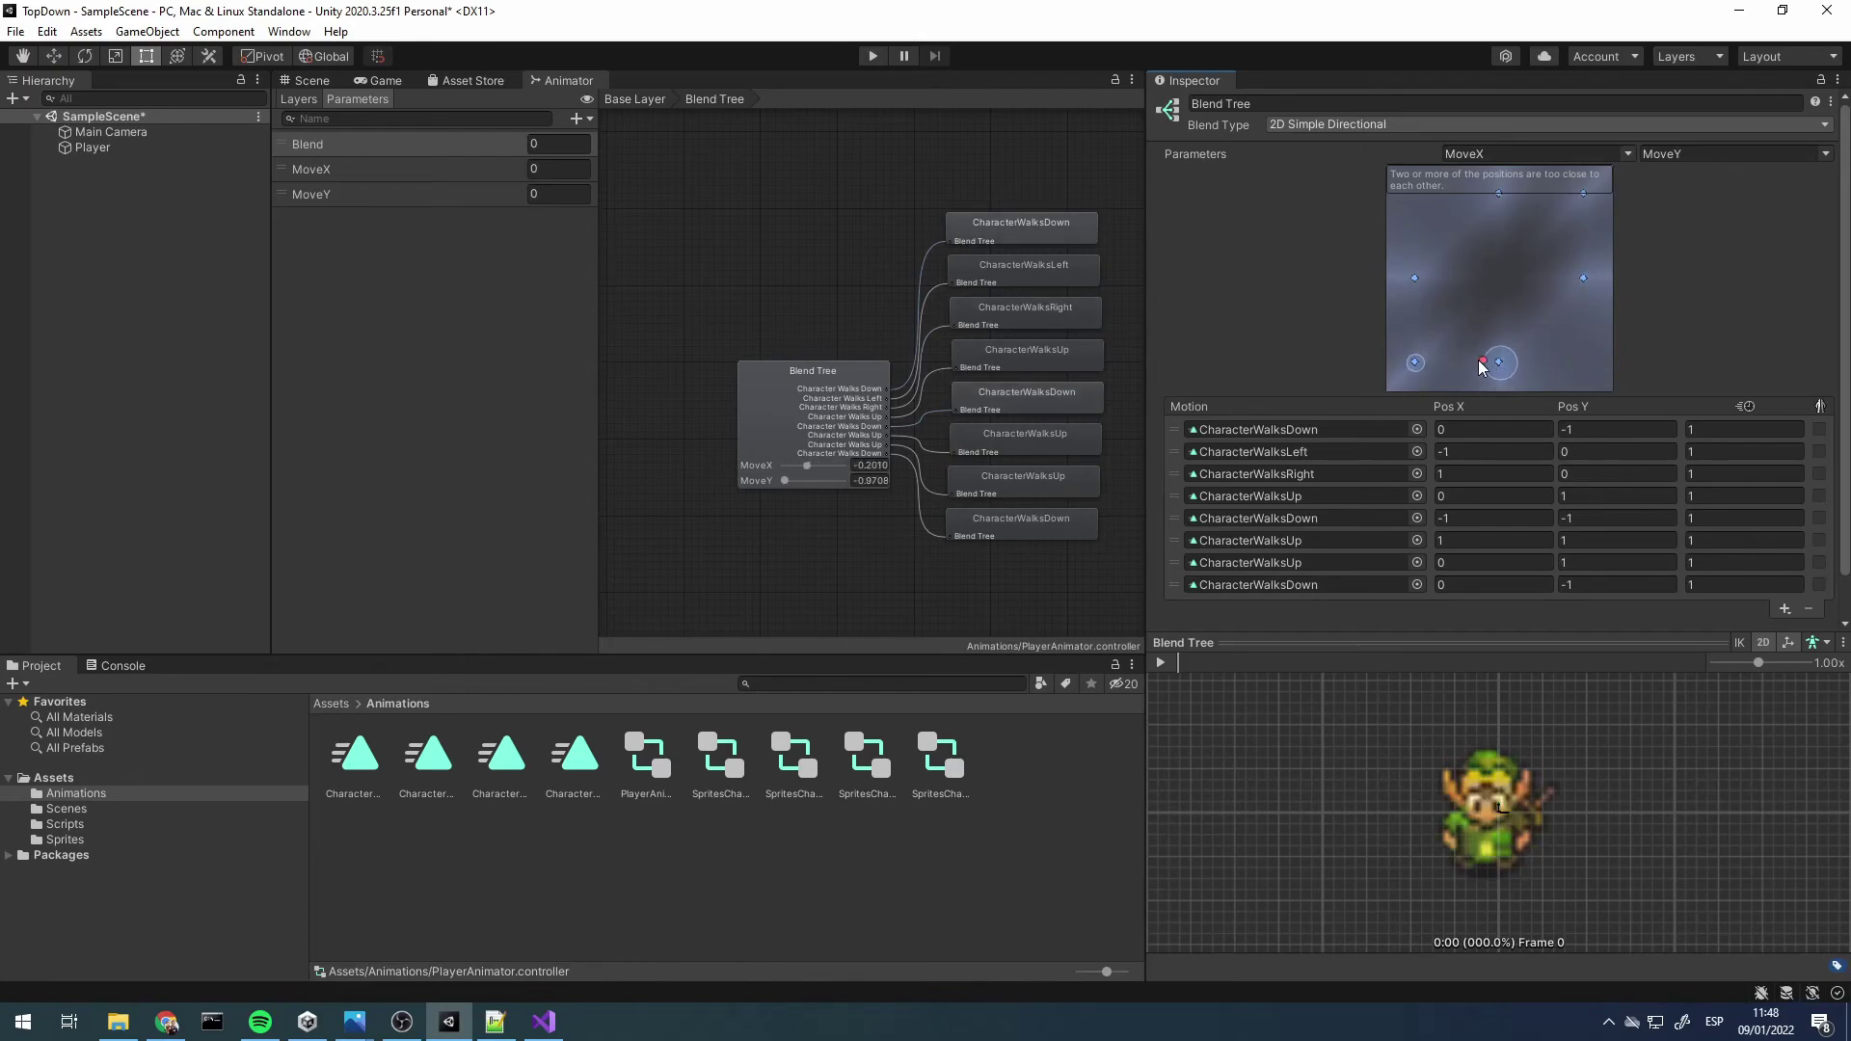
pyautogui.click(1476, 584)
pyautogui.write('1')
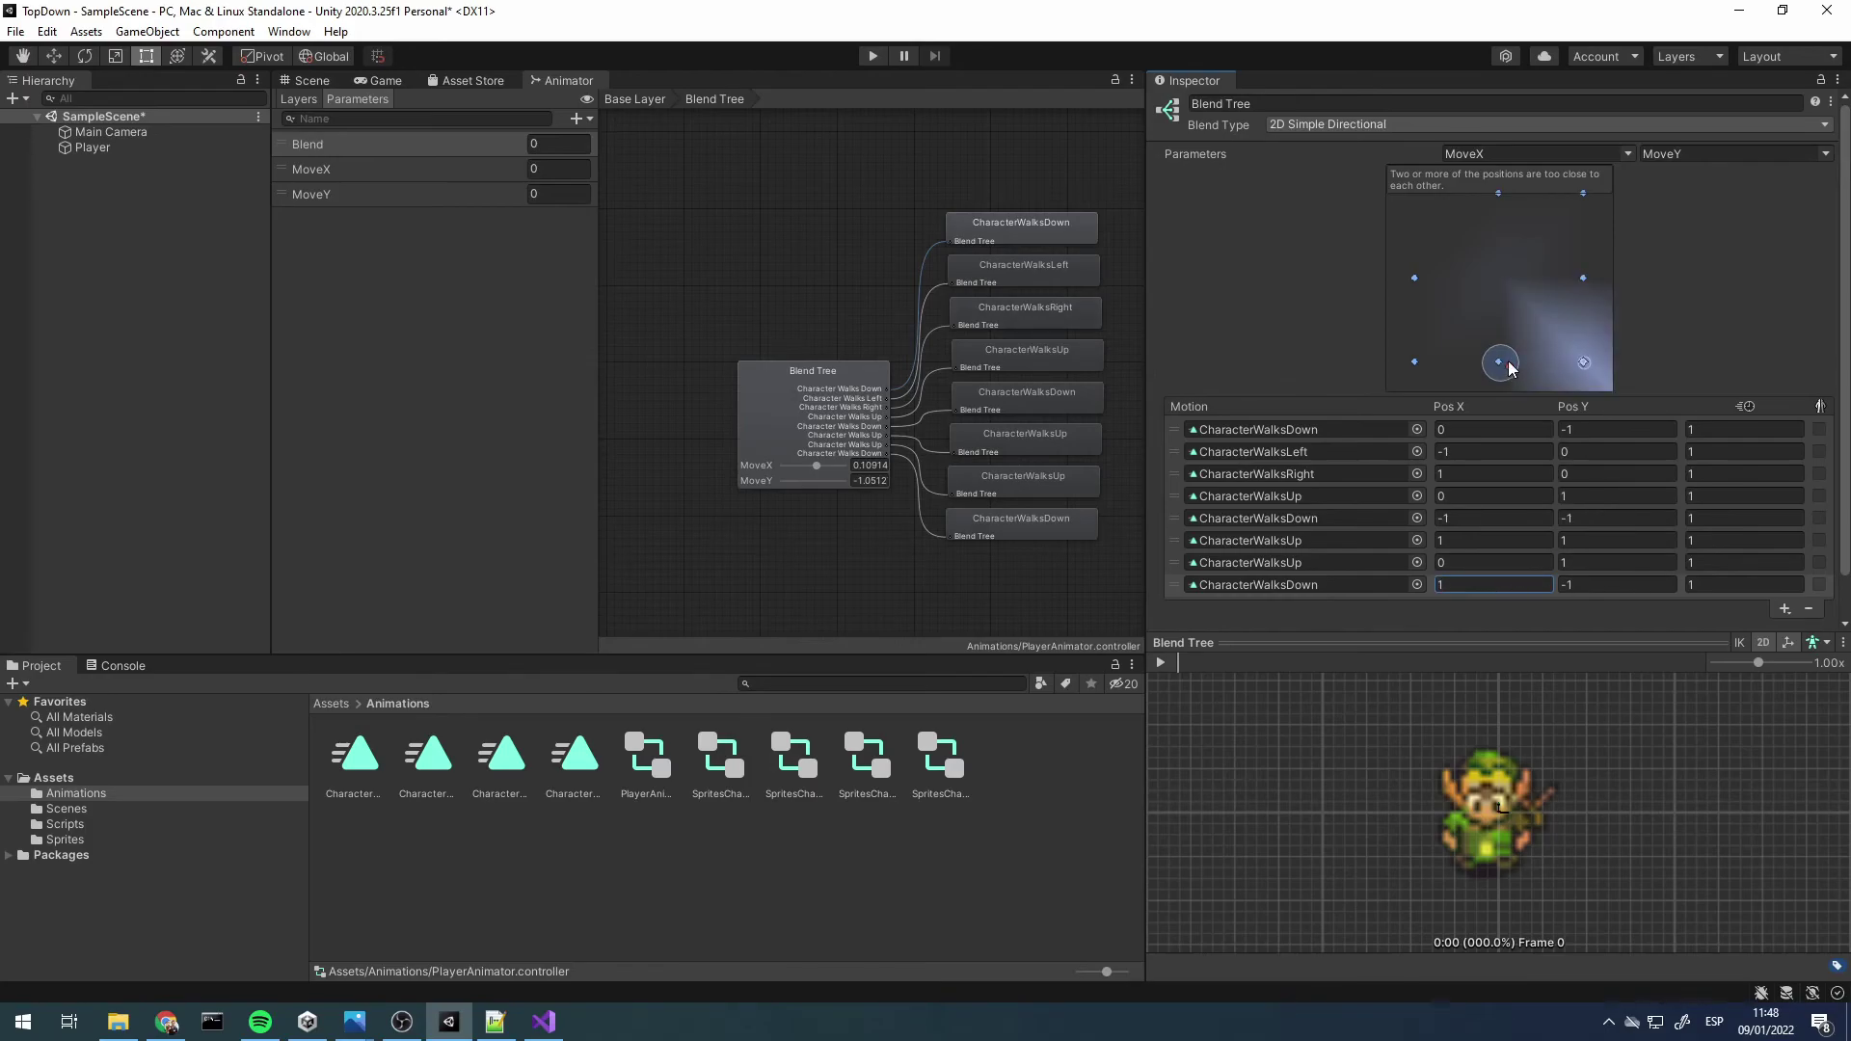
pyautogui.moveTo(1510, 369); pyautogui.dragTo(1503, 264)
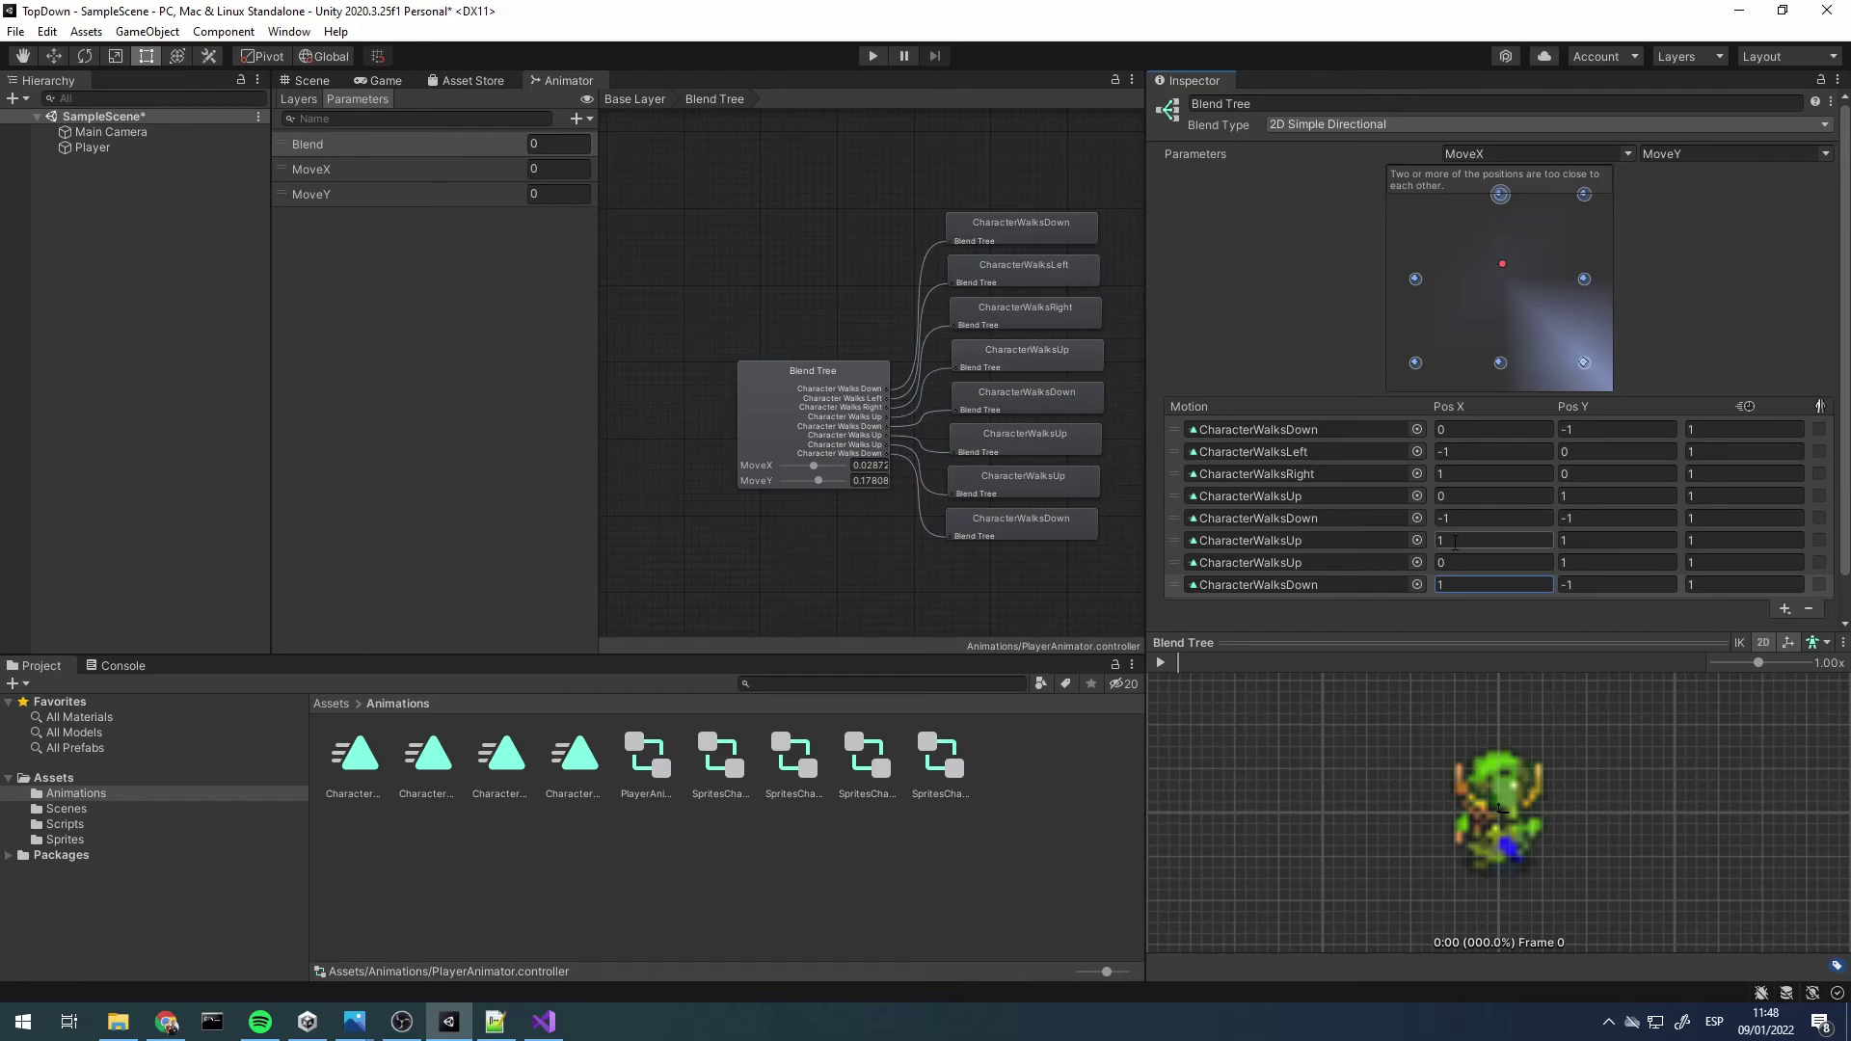
pyautogui.click(1446, 562)
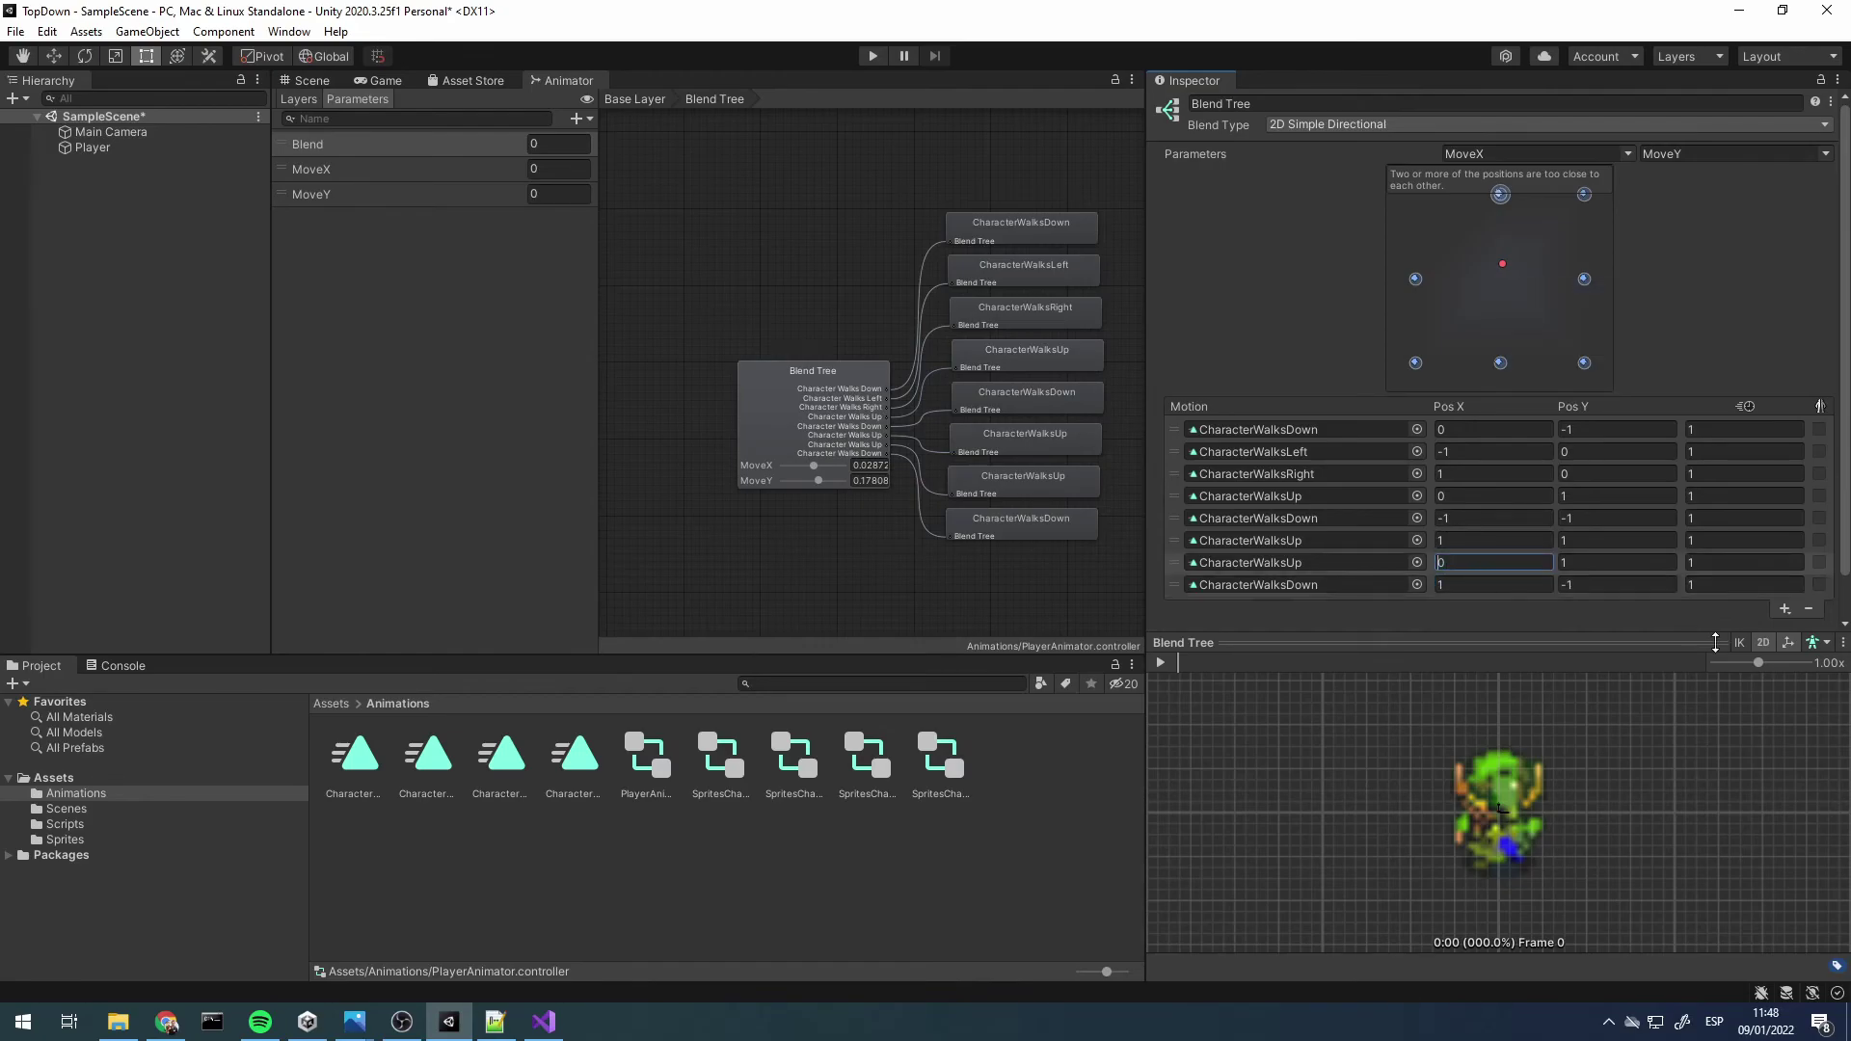
pyautogui.press('Delete')
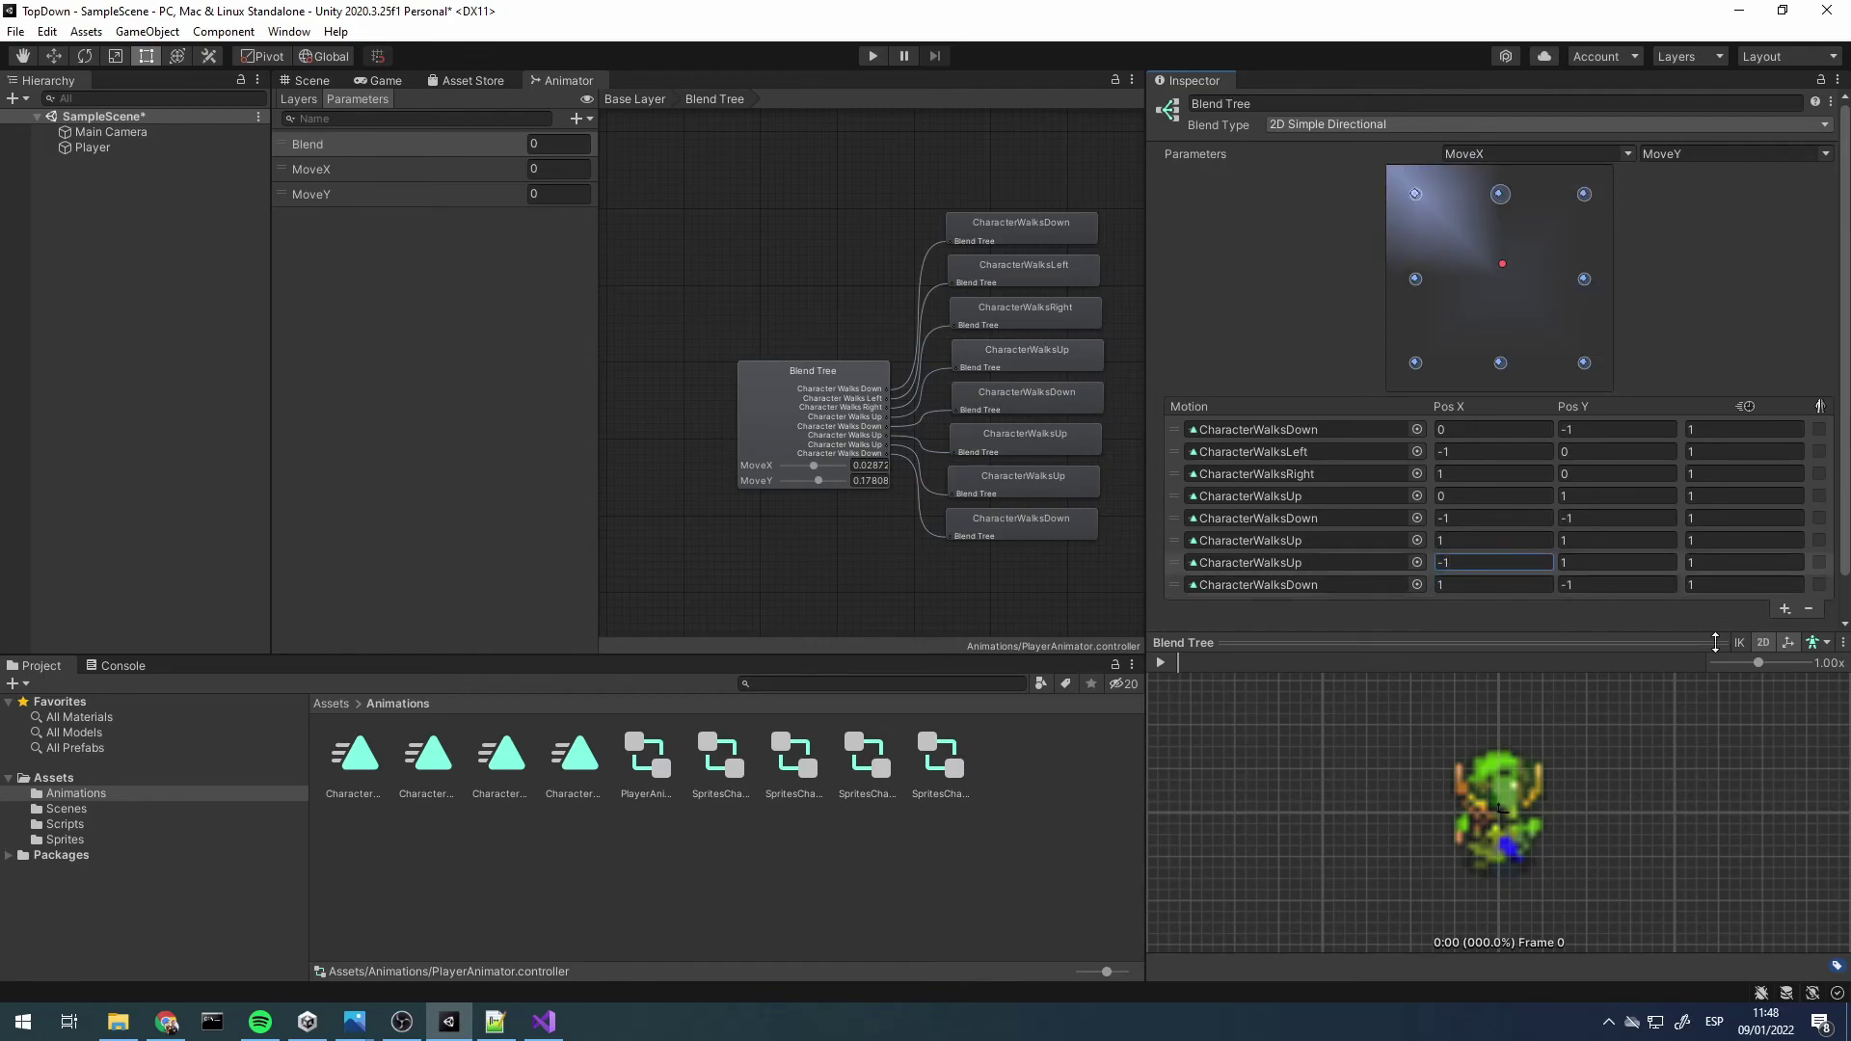
pyautogui.moveTo(1500, 265); pyautogui.dragTo(1528, 209)
pyautogui.moveTo(1409, 153); pyautogui.dragTo(449, 63)
# Start play mode and walk the player right, up-right and up-left
pyautogui.click(383, 81)
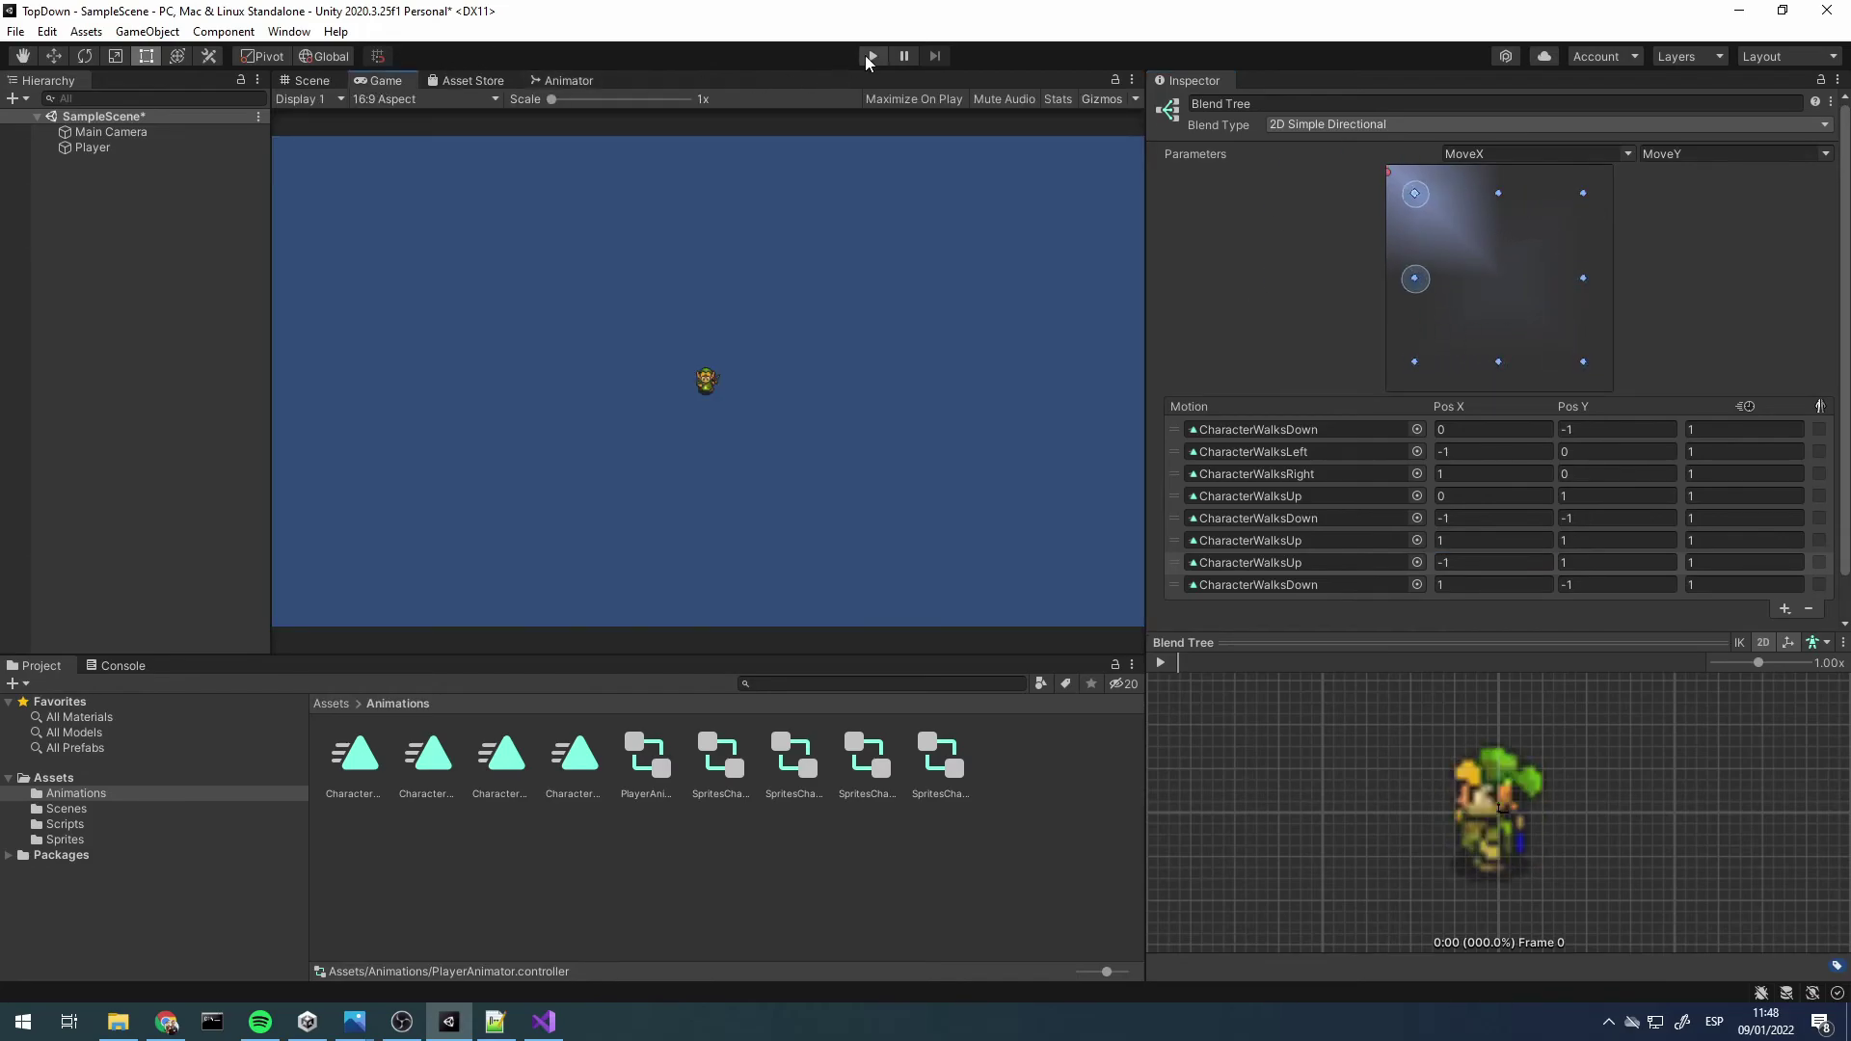
pyautogui.click(873, 56)
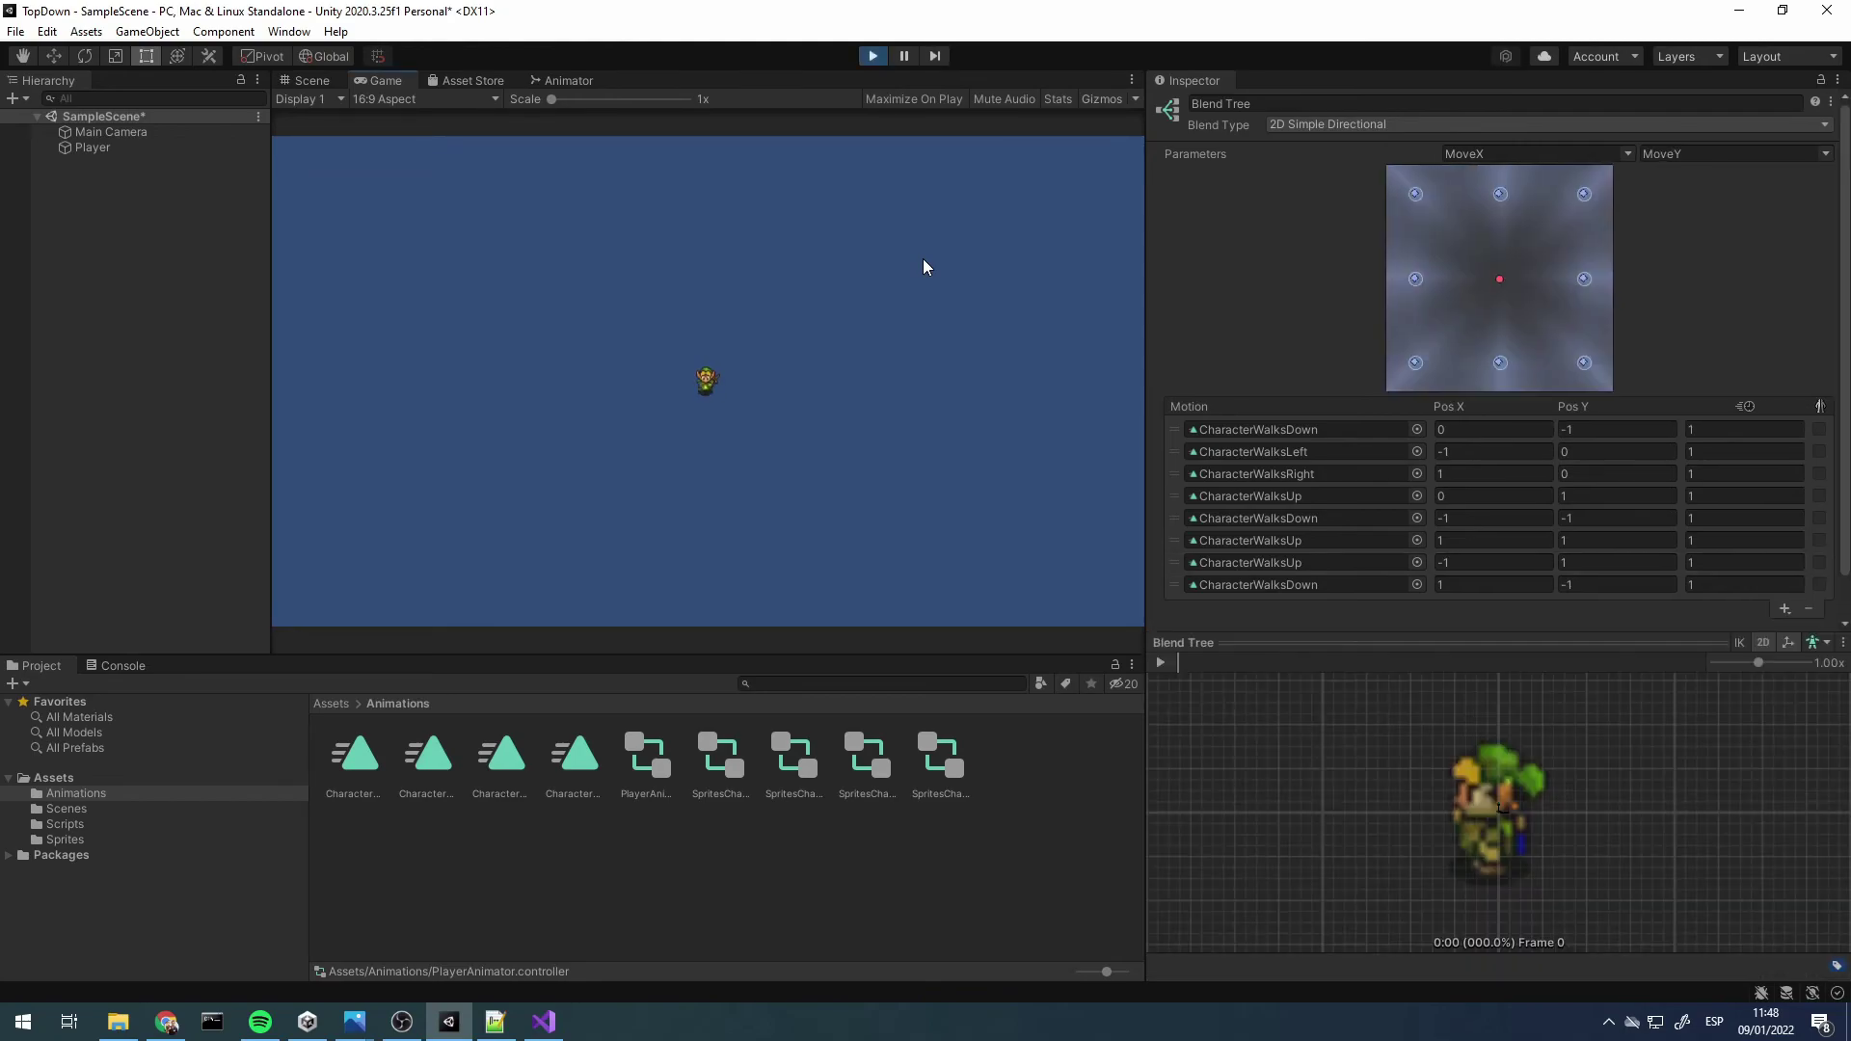
pyautogui.press('d')
pyautogui.press('w')
pyautogui.press('a')
pyautogui.press('w')
# Walk the player down-left and down-right, stop the game, then bring up PlayerController.cs in Visual Studio
pyautogui.press('s')
pyautogui.press('a')
pyautogui.press('d')
pyautogui.click(872, 58)
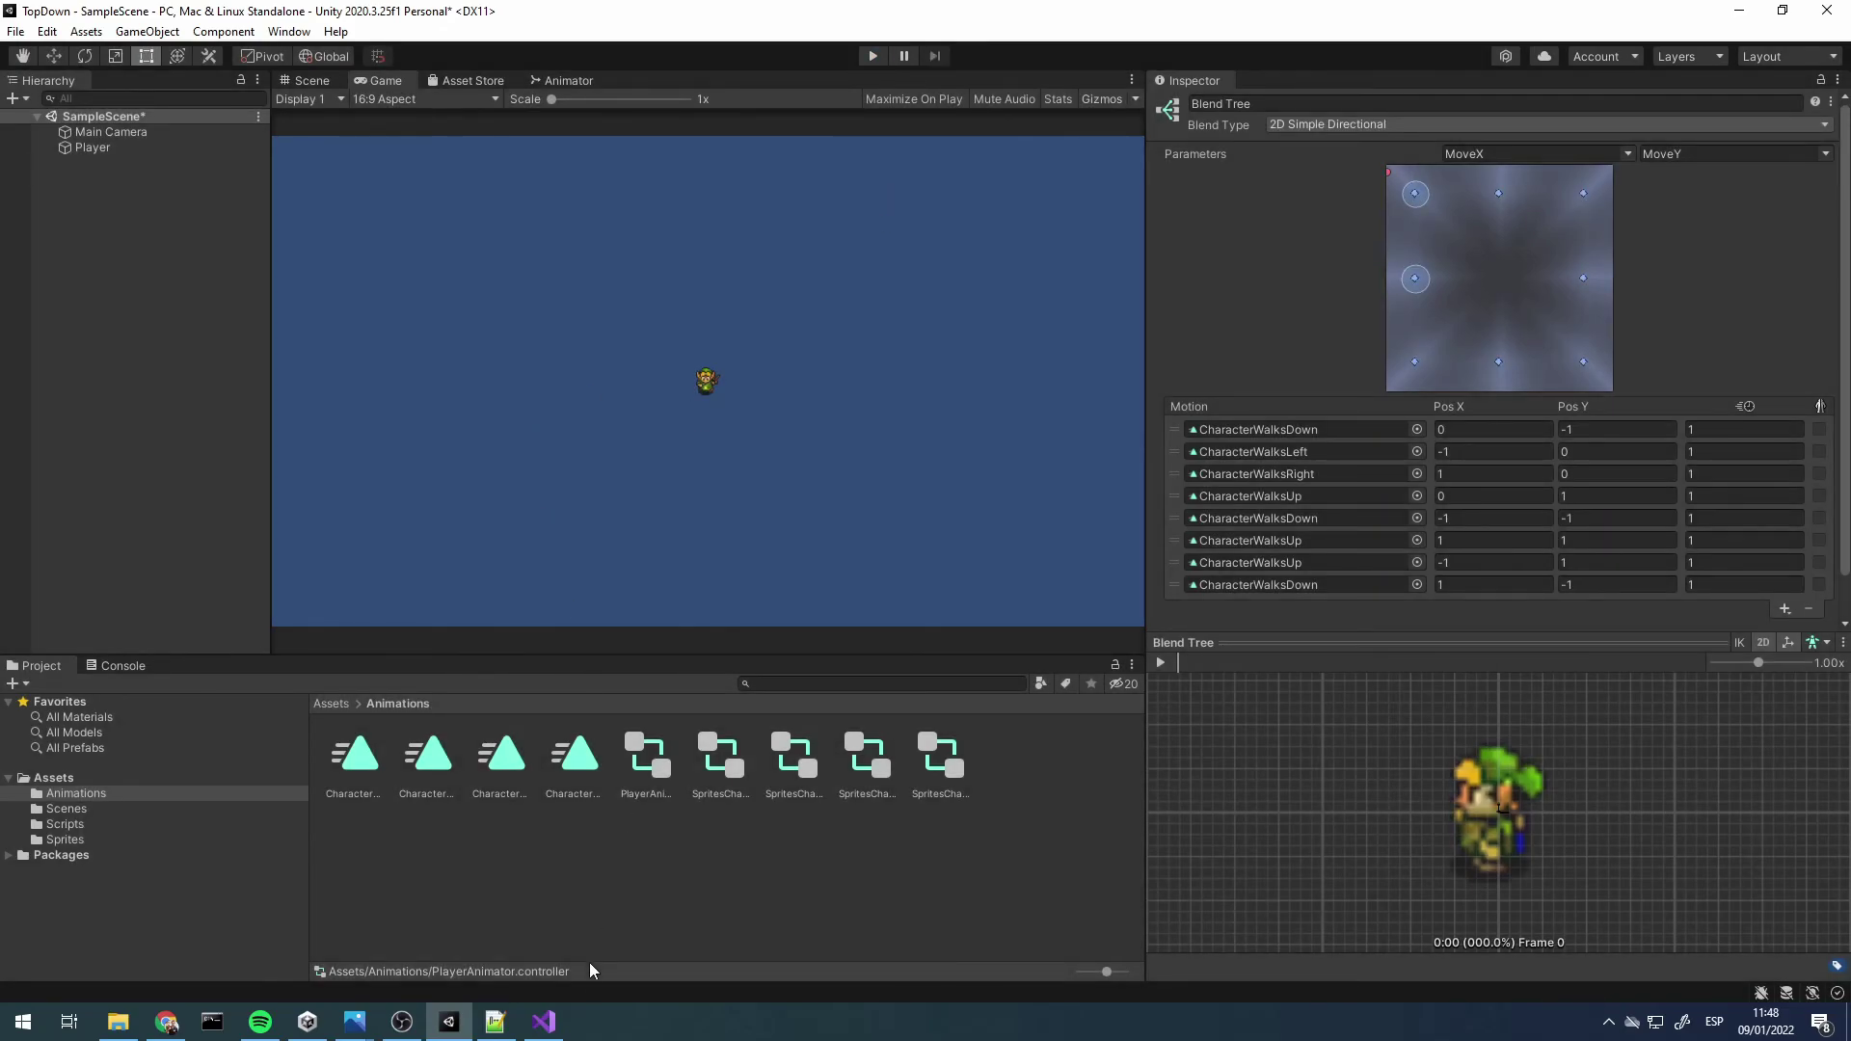
pyautogui.click(544, 1023)
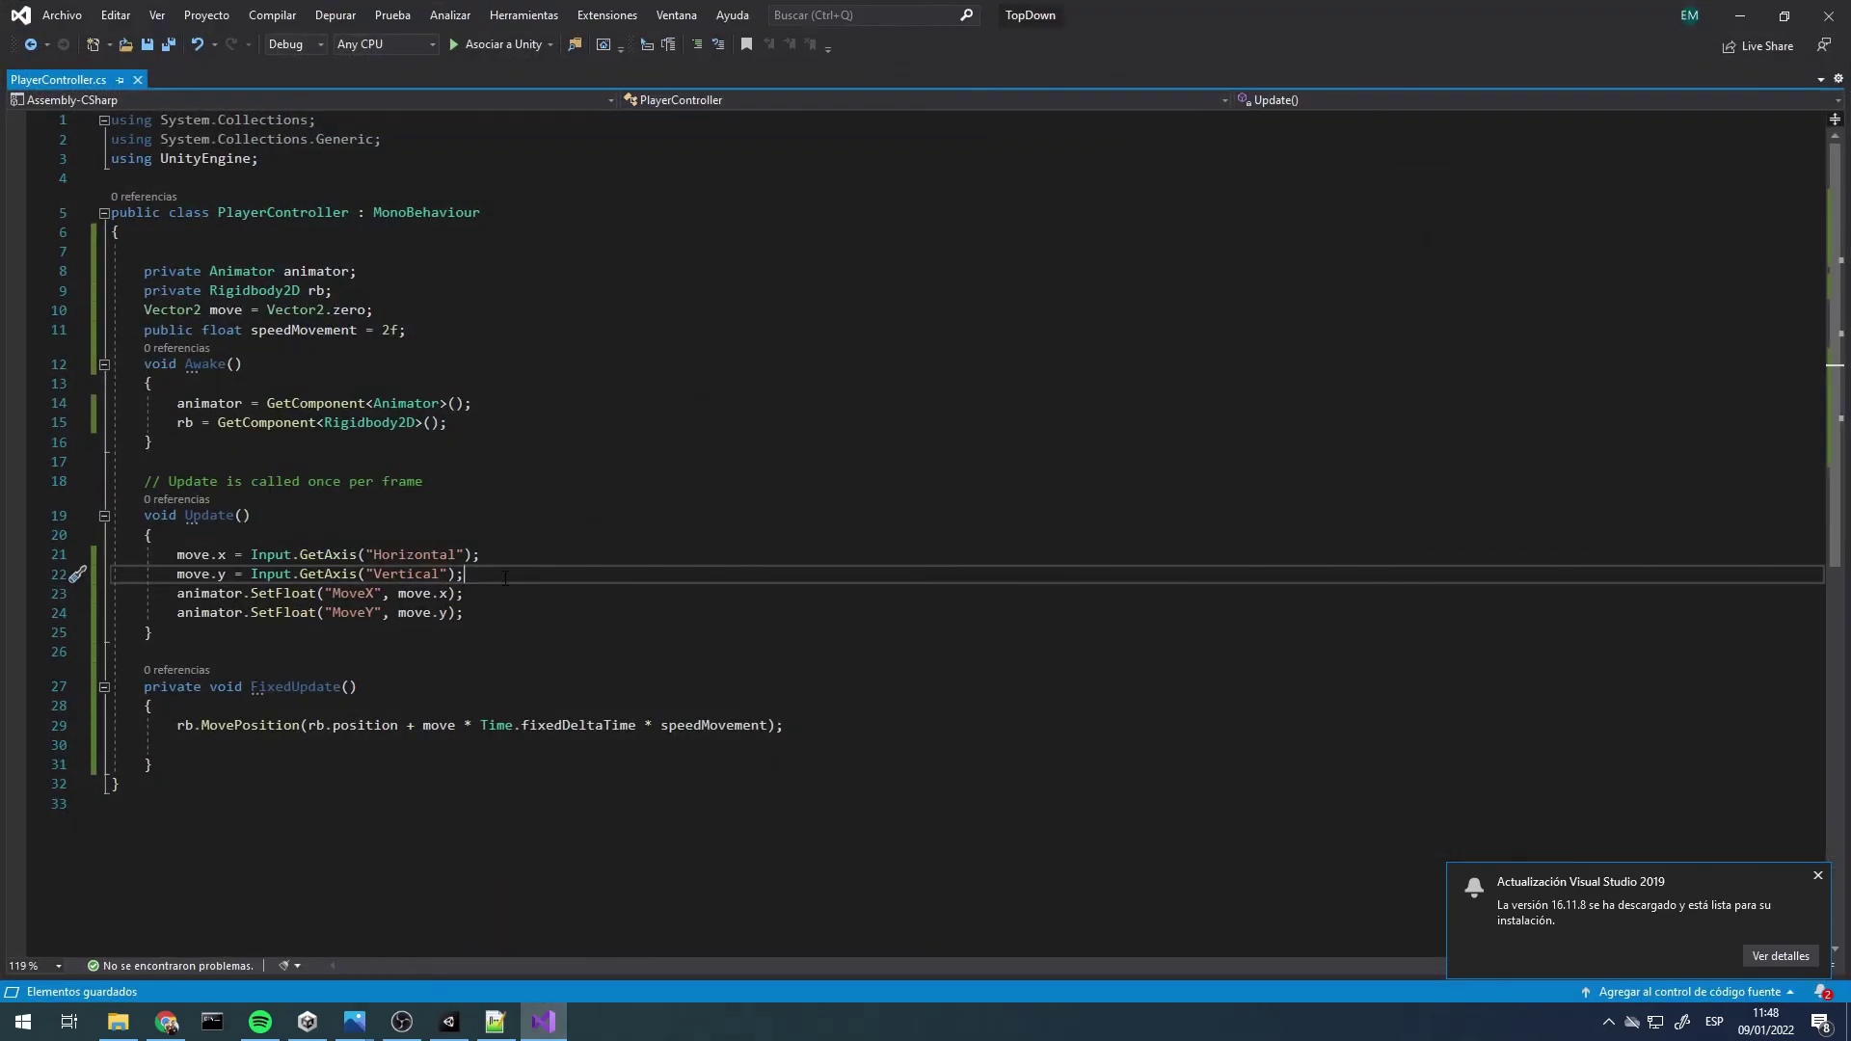
# Insert 'move = move.normalized;' after the vertical input line in Update, then return to Unity
pyautogui.press('Return')
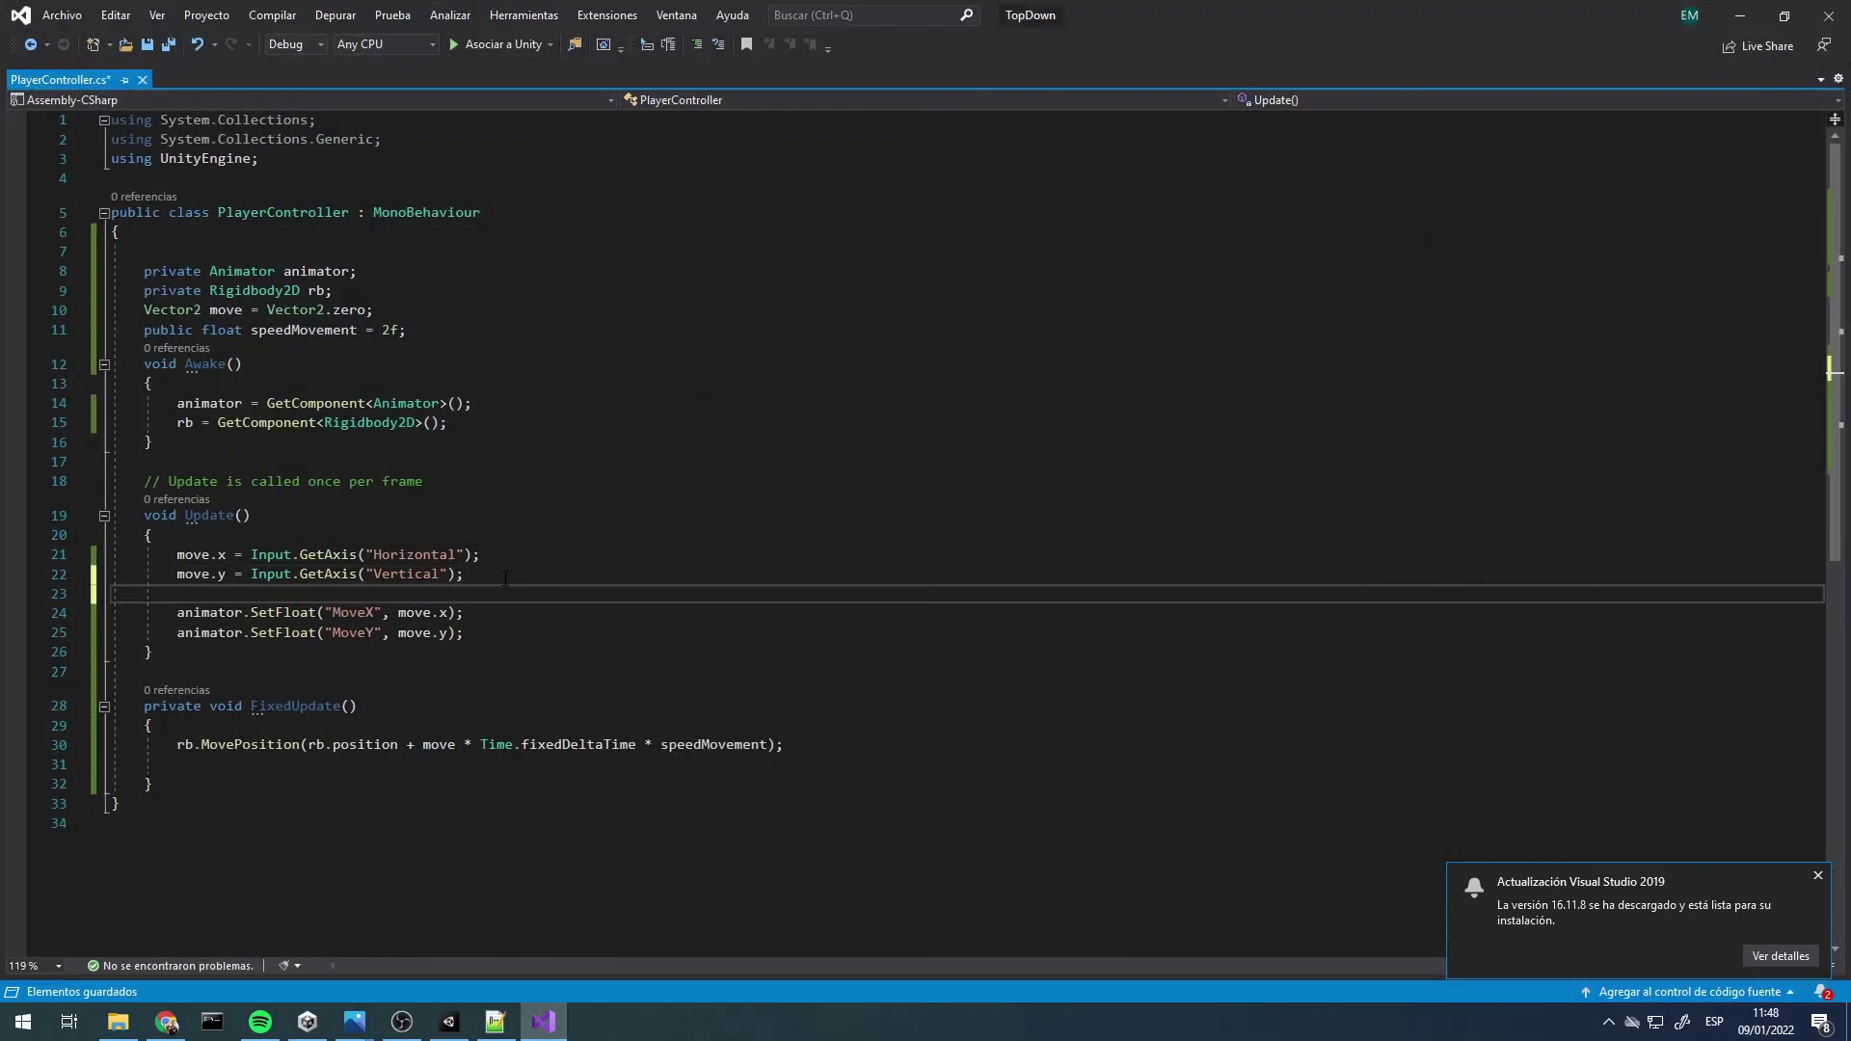
pyautogui.write('move = m')
pyautogui.write('ove.')
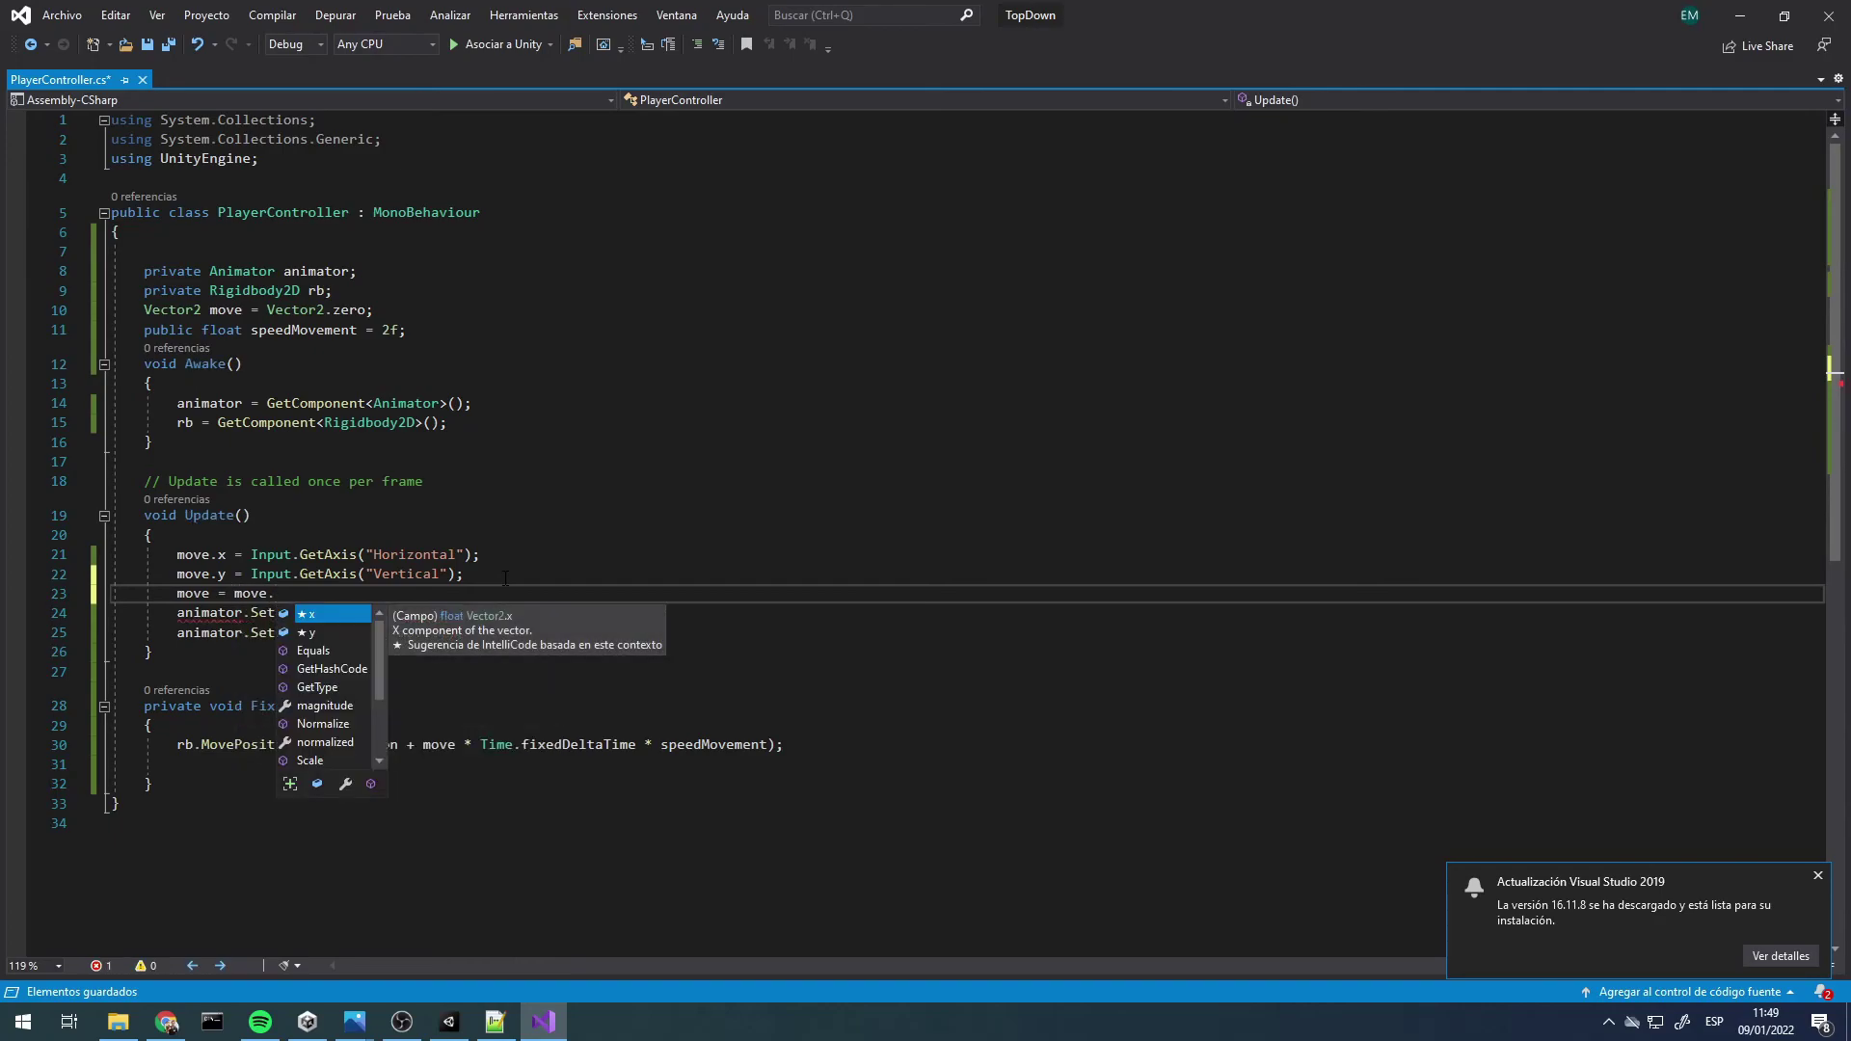
pyautogui.write('NO')
pyautogui.press('Down')
pyautogui.press('Tab')
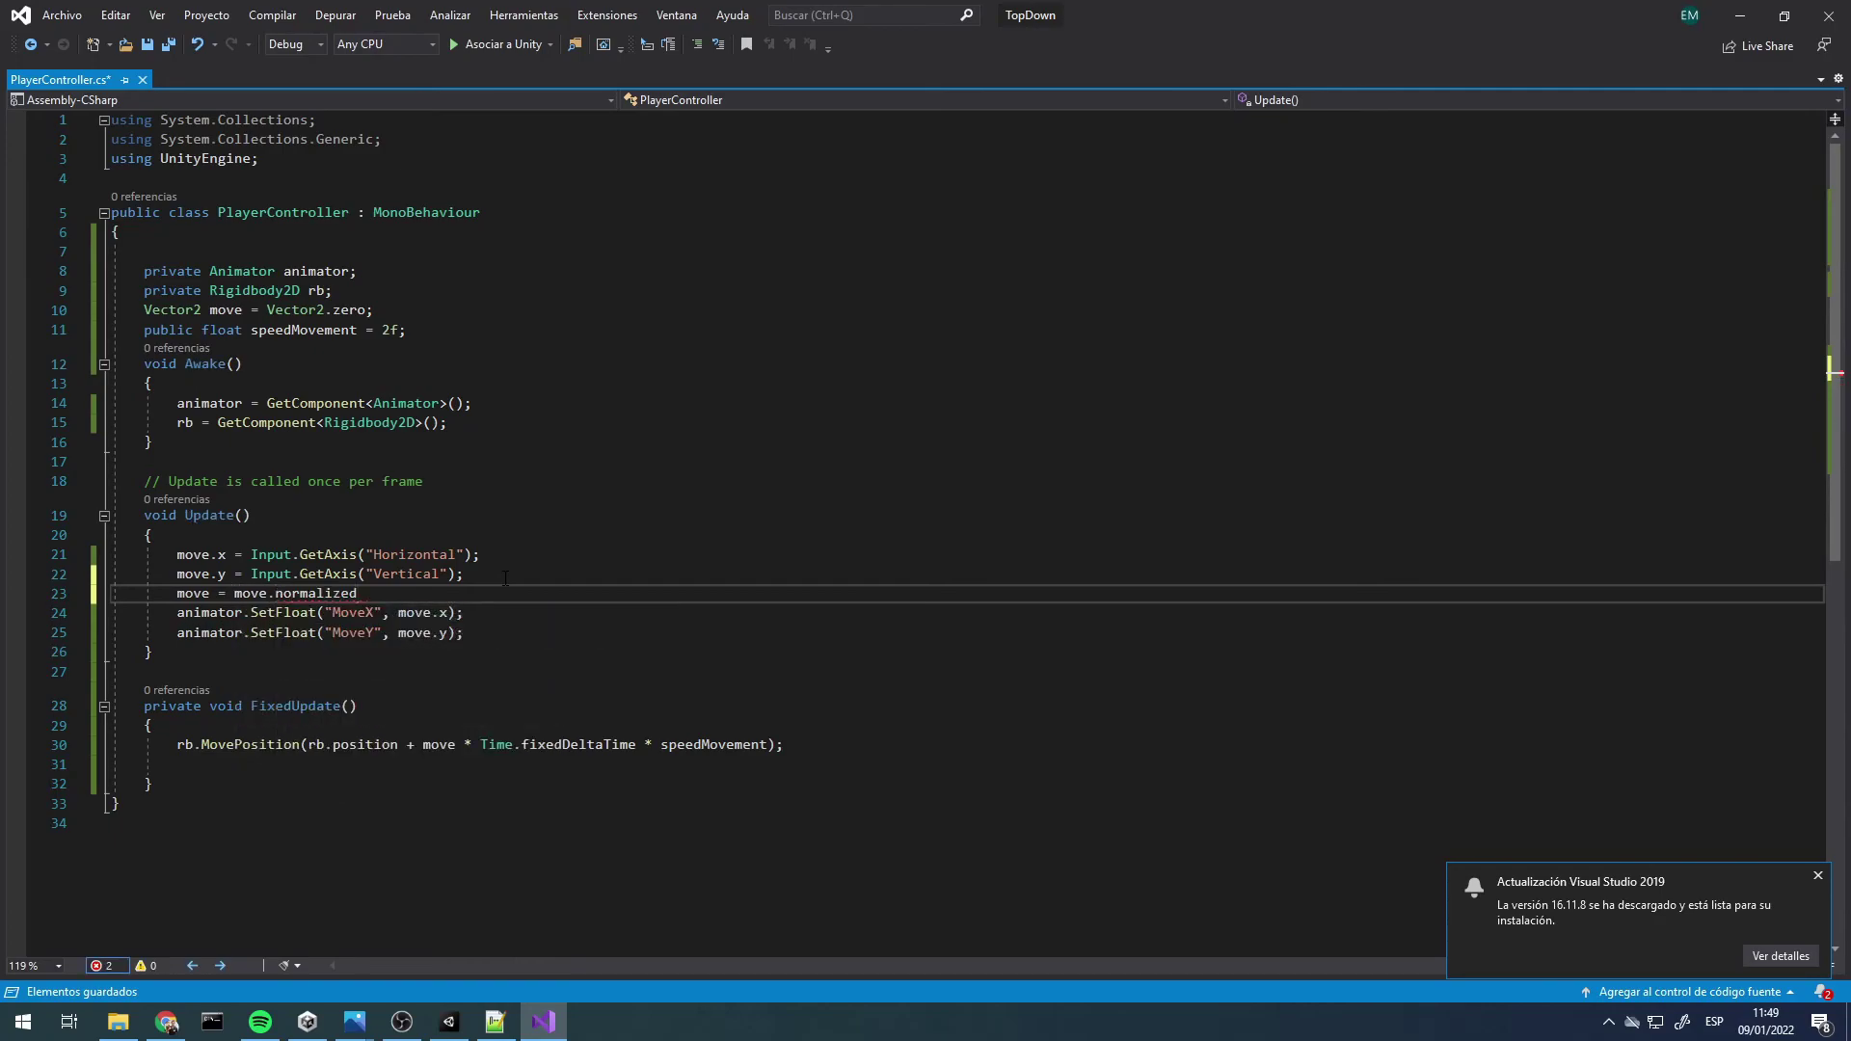
pyautogui.write(';')
pyautogui.moveTo(234, 593); pyautogui.dragTo(356, 593)
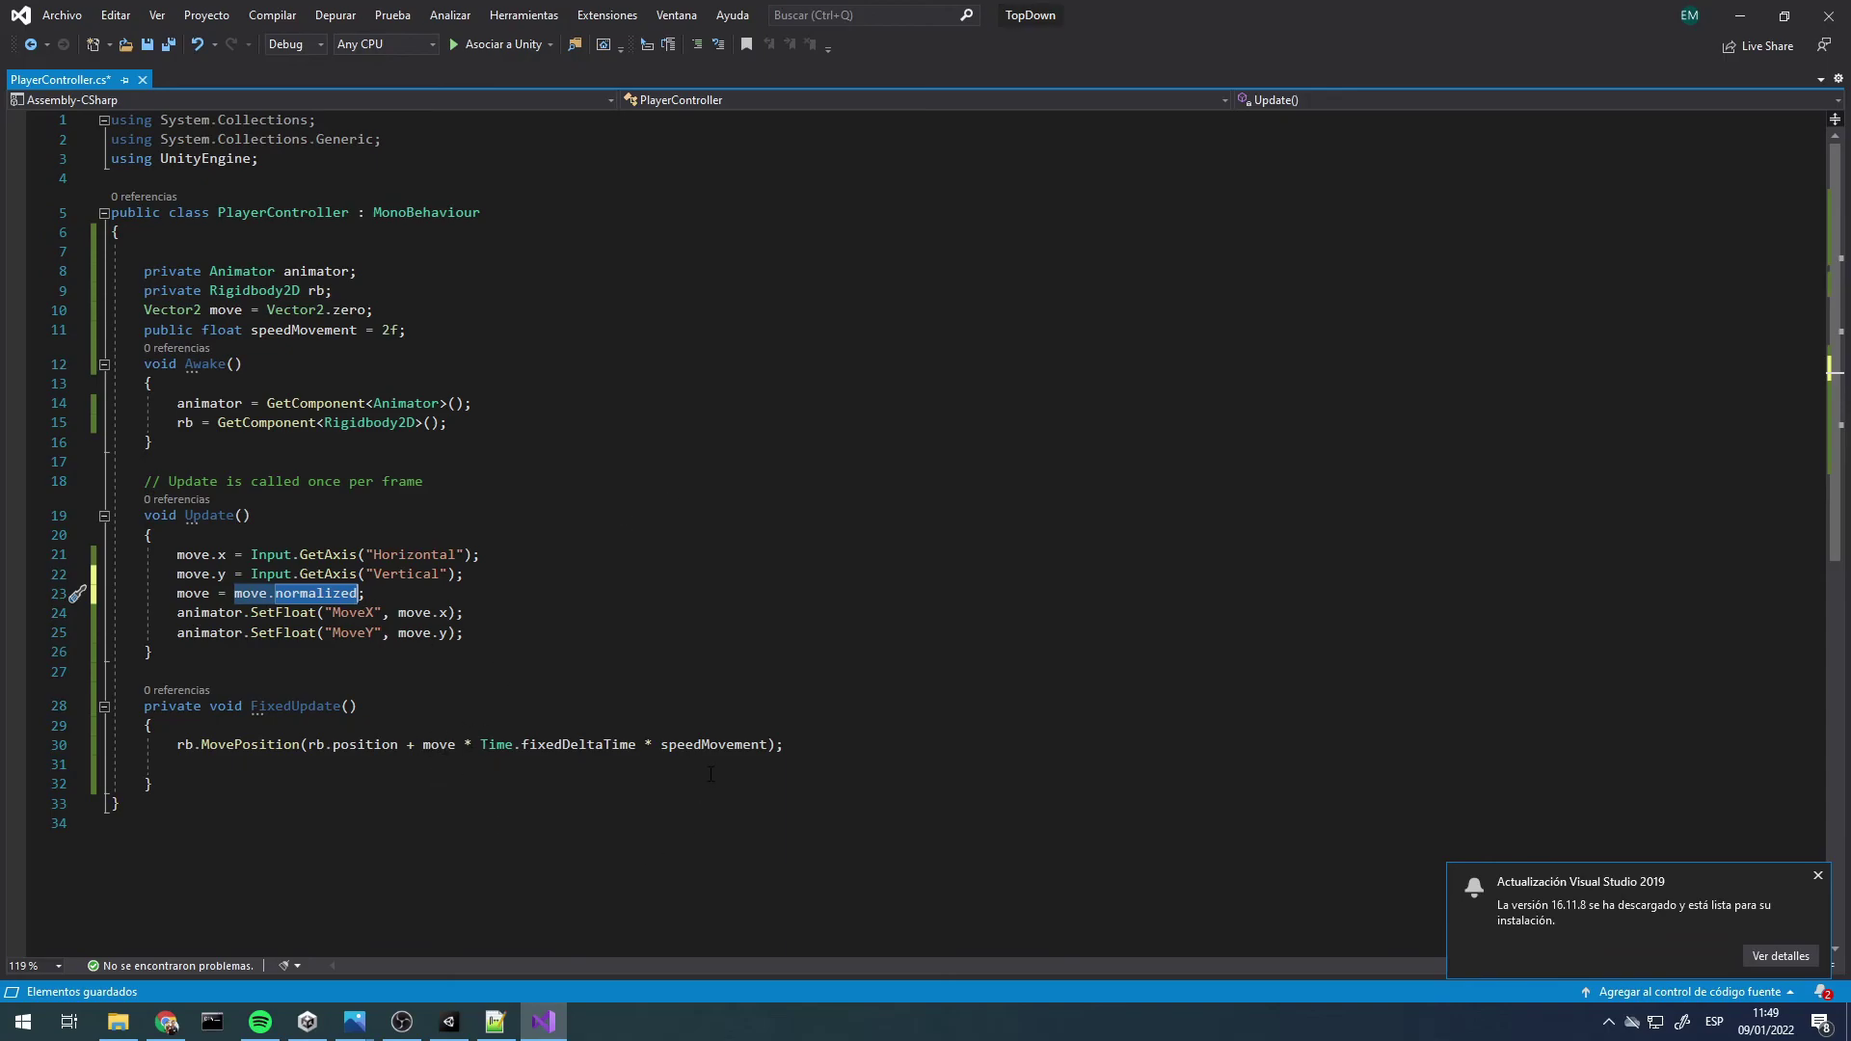
pyautogui.click(1741, 14)
# Run the game and walk the player right, down-left, up-left and right to check diagonal speed
pyautogui.click(871, 56)
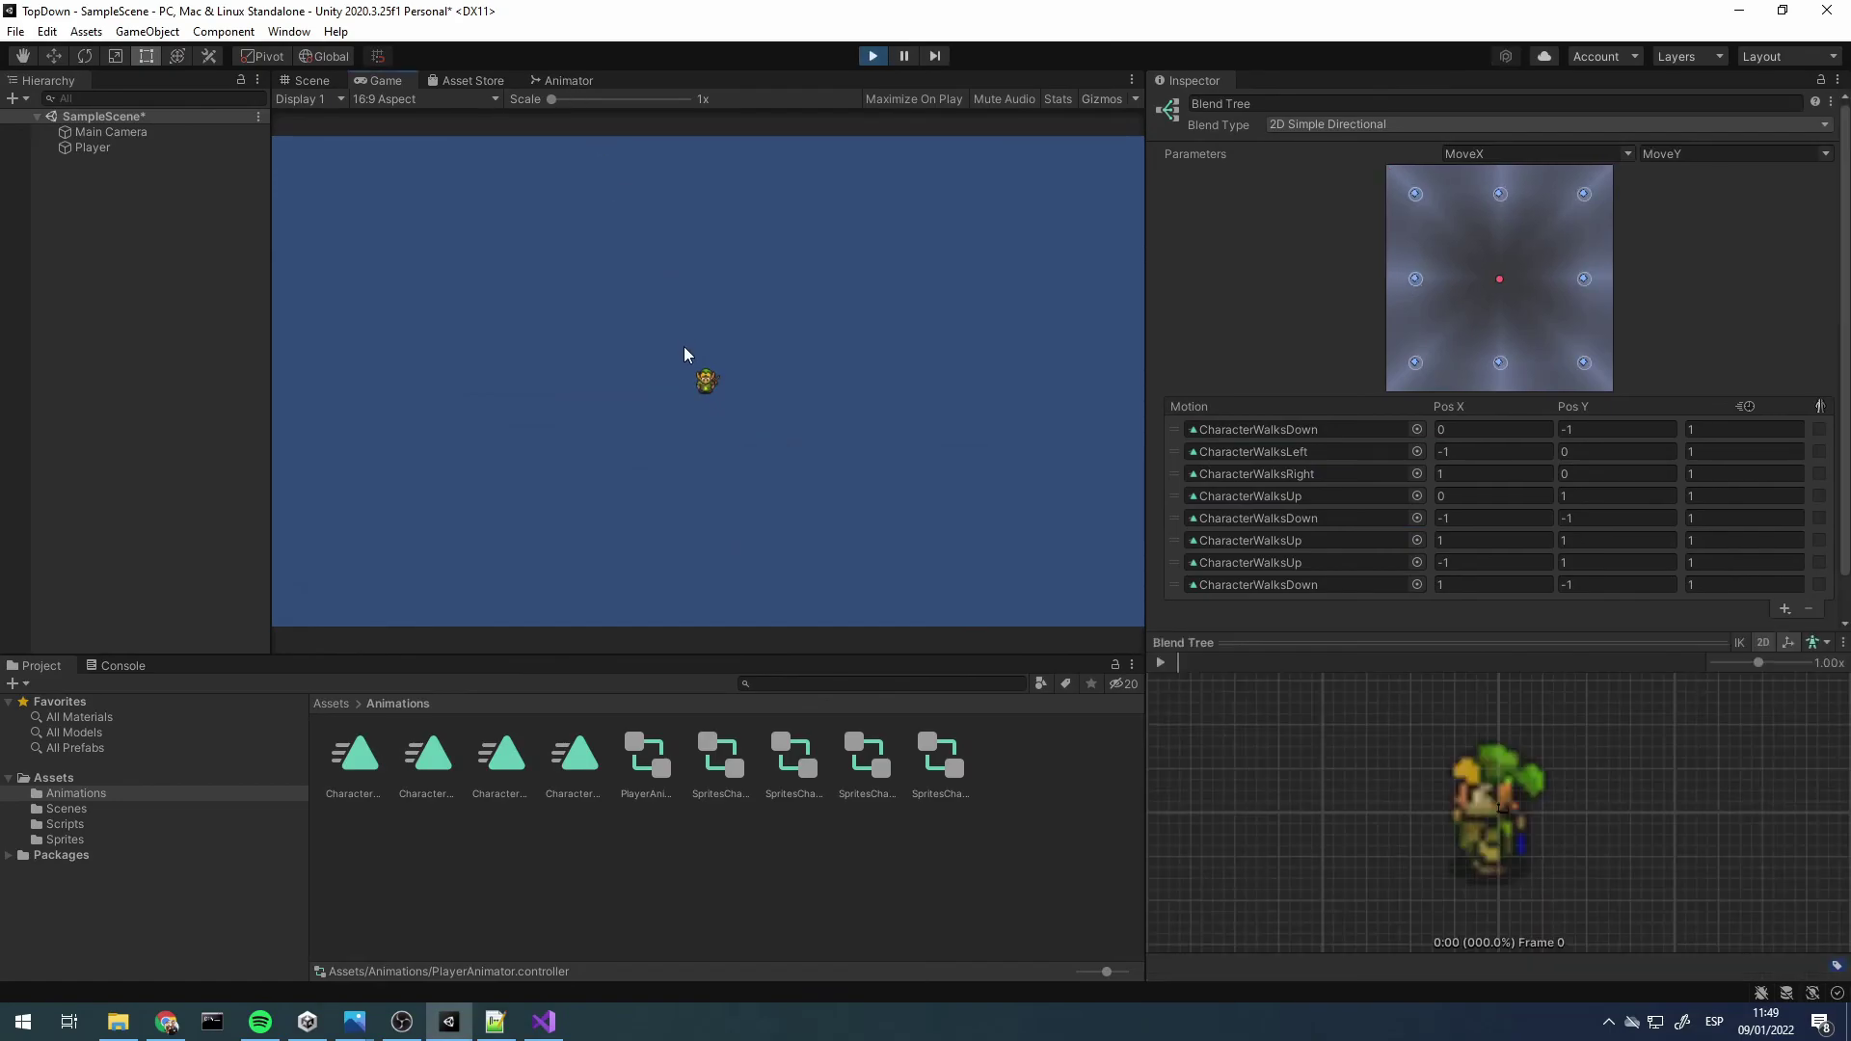
pyautogui.press('Right')
pyautogui.press('Down')
pyautogui.press('Left')
pyautogui.press('Up')
pyautogui.press('Right')
pyautogui.press('Down')
pyautogui.press('Left')
pyautogui.press('Down')
pyautogui.click(1785, 609)
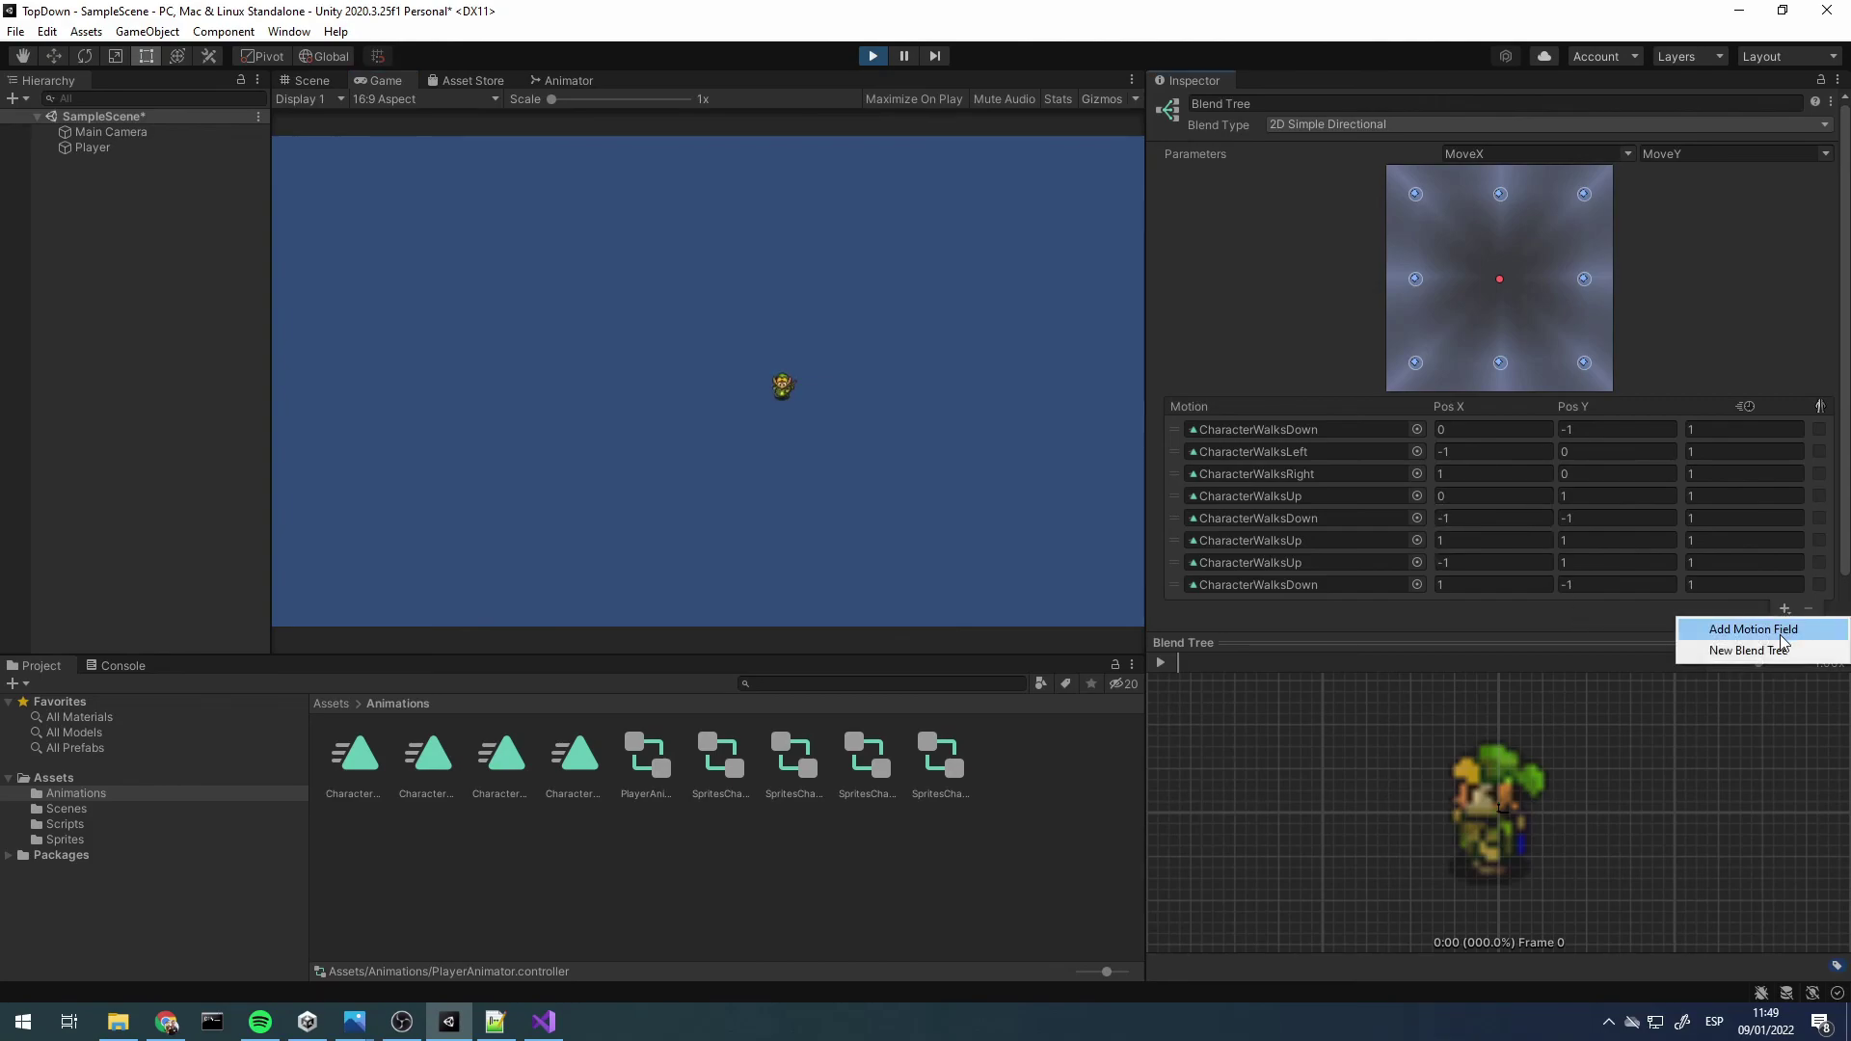
# Add an empty motion field to the blend tree and select the Player object
pyautogui.click(1783, 629)
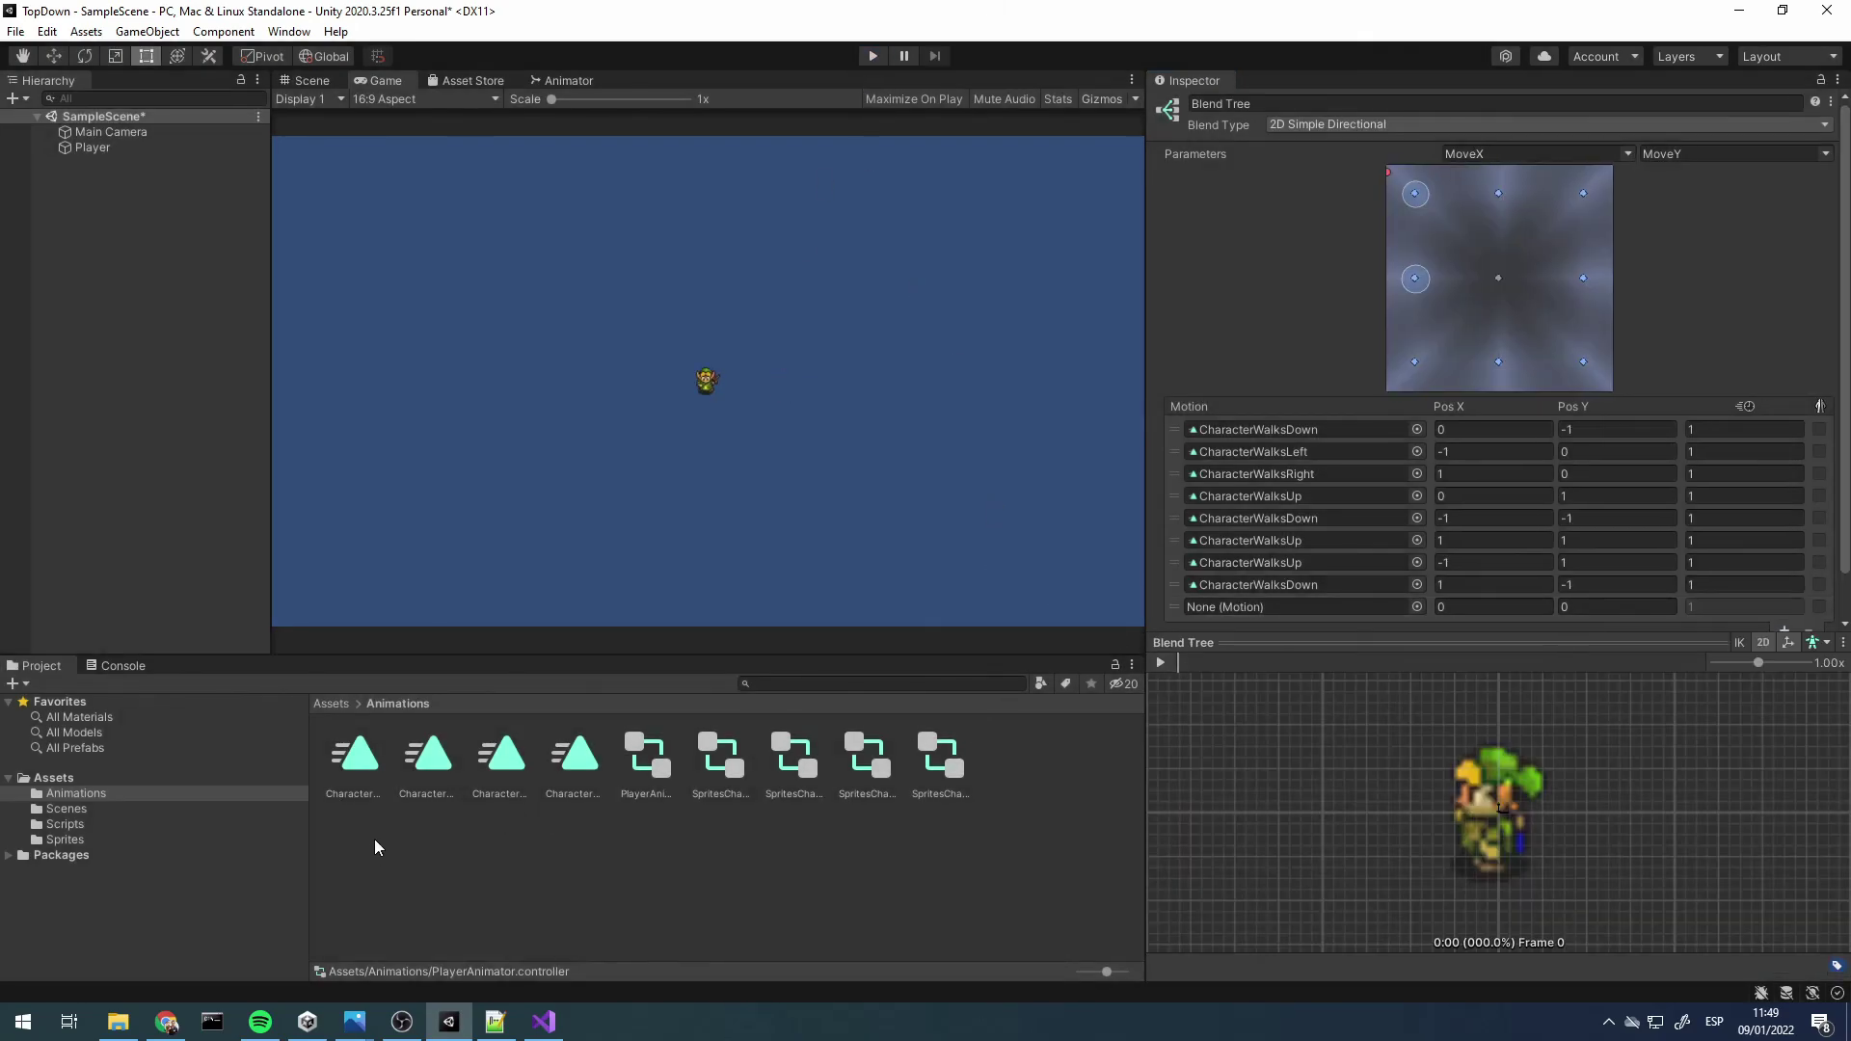
pyautogui.rightClick(374, 839)
pyautogui.click(407, 901)
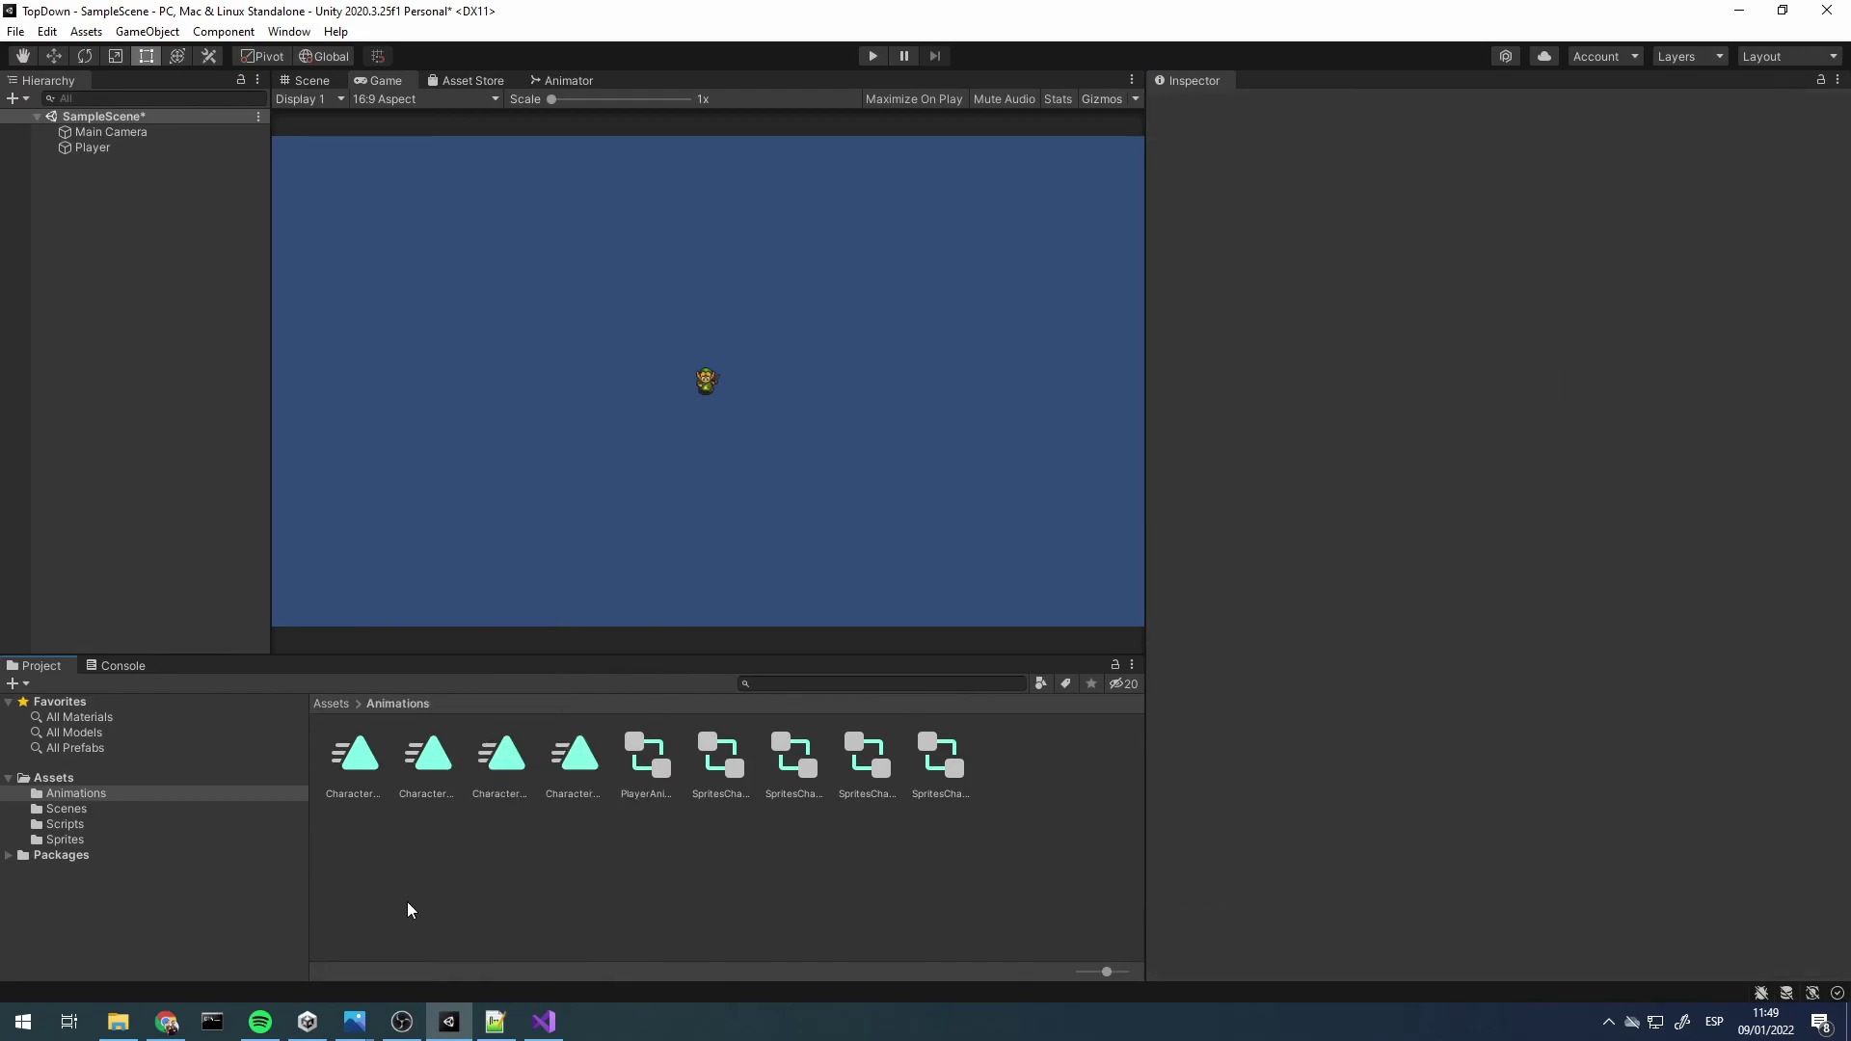
pyautogui.click(89, 828)
pyautogui.click(92, 793)
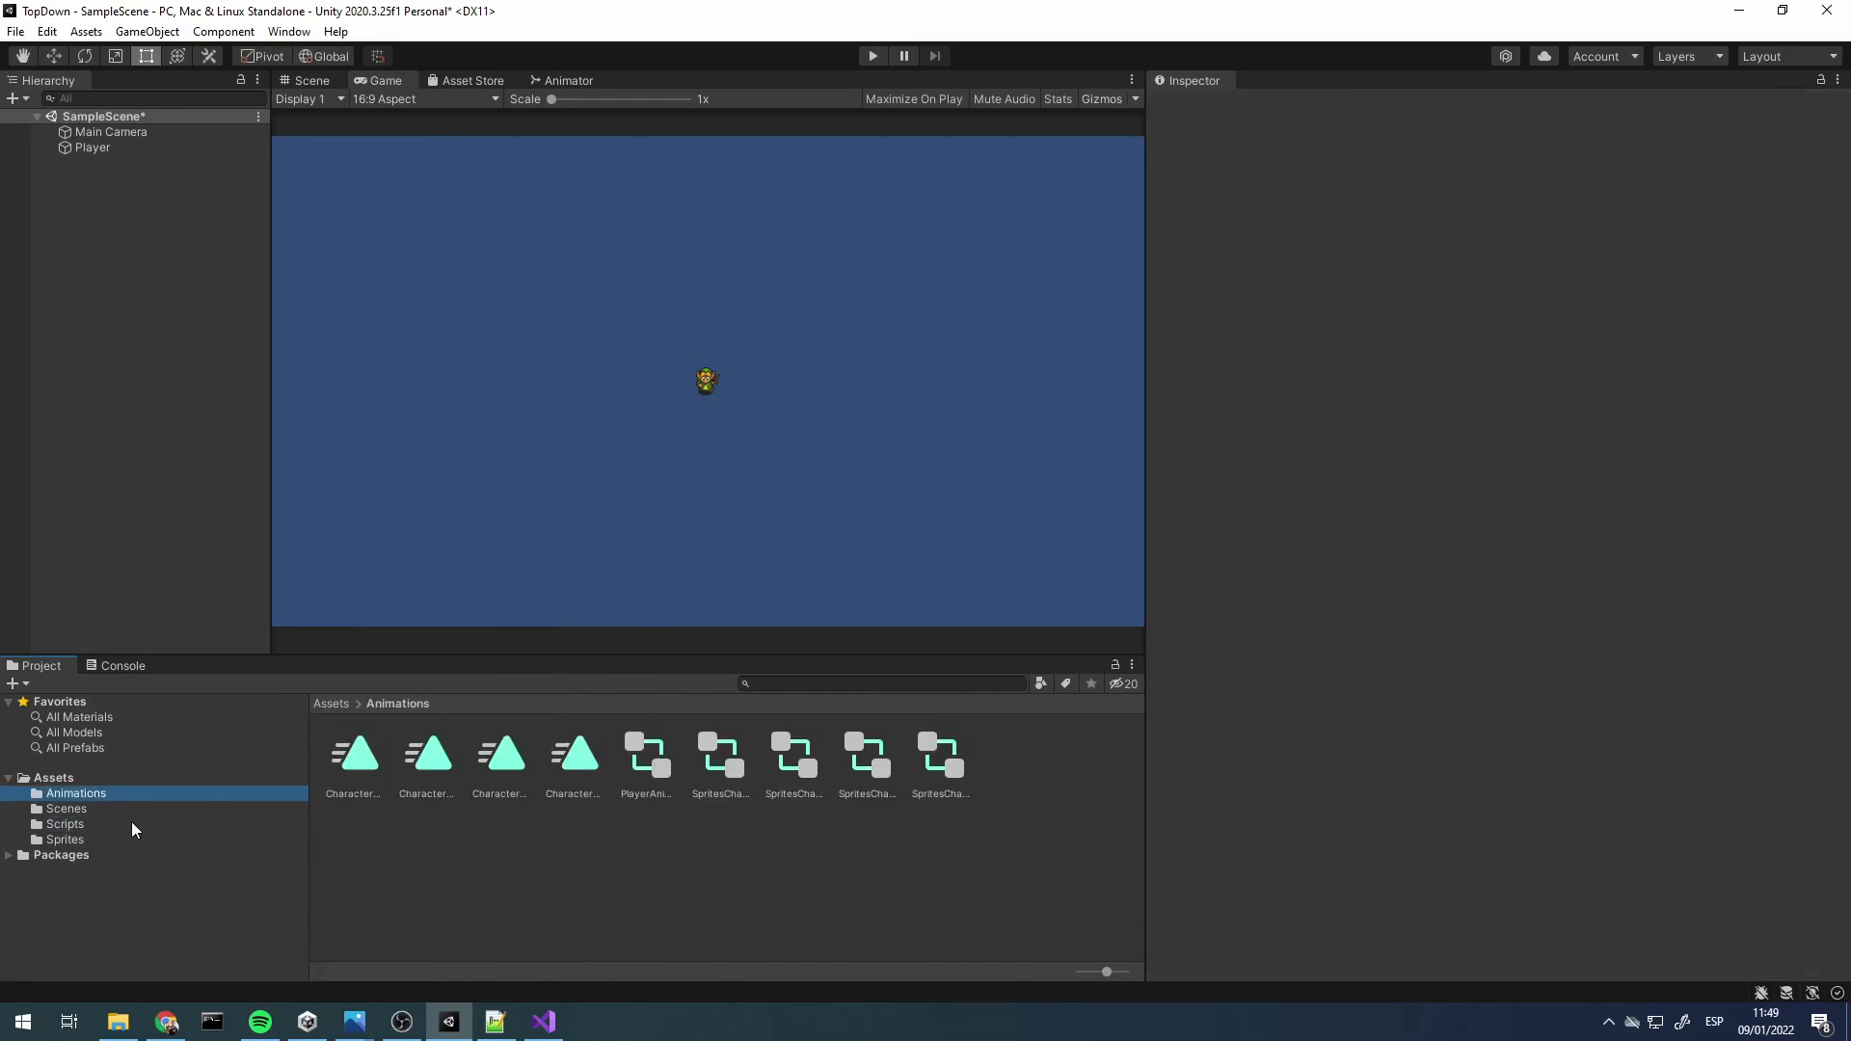
pyautogui.click(108, 152)
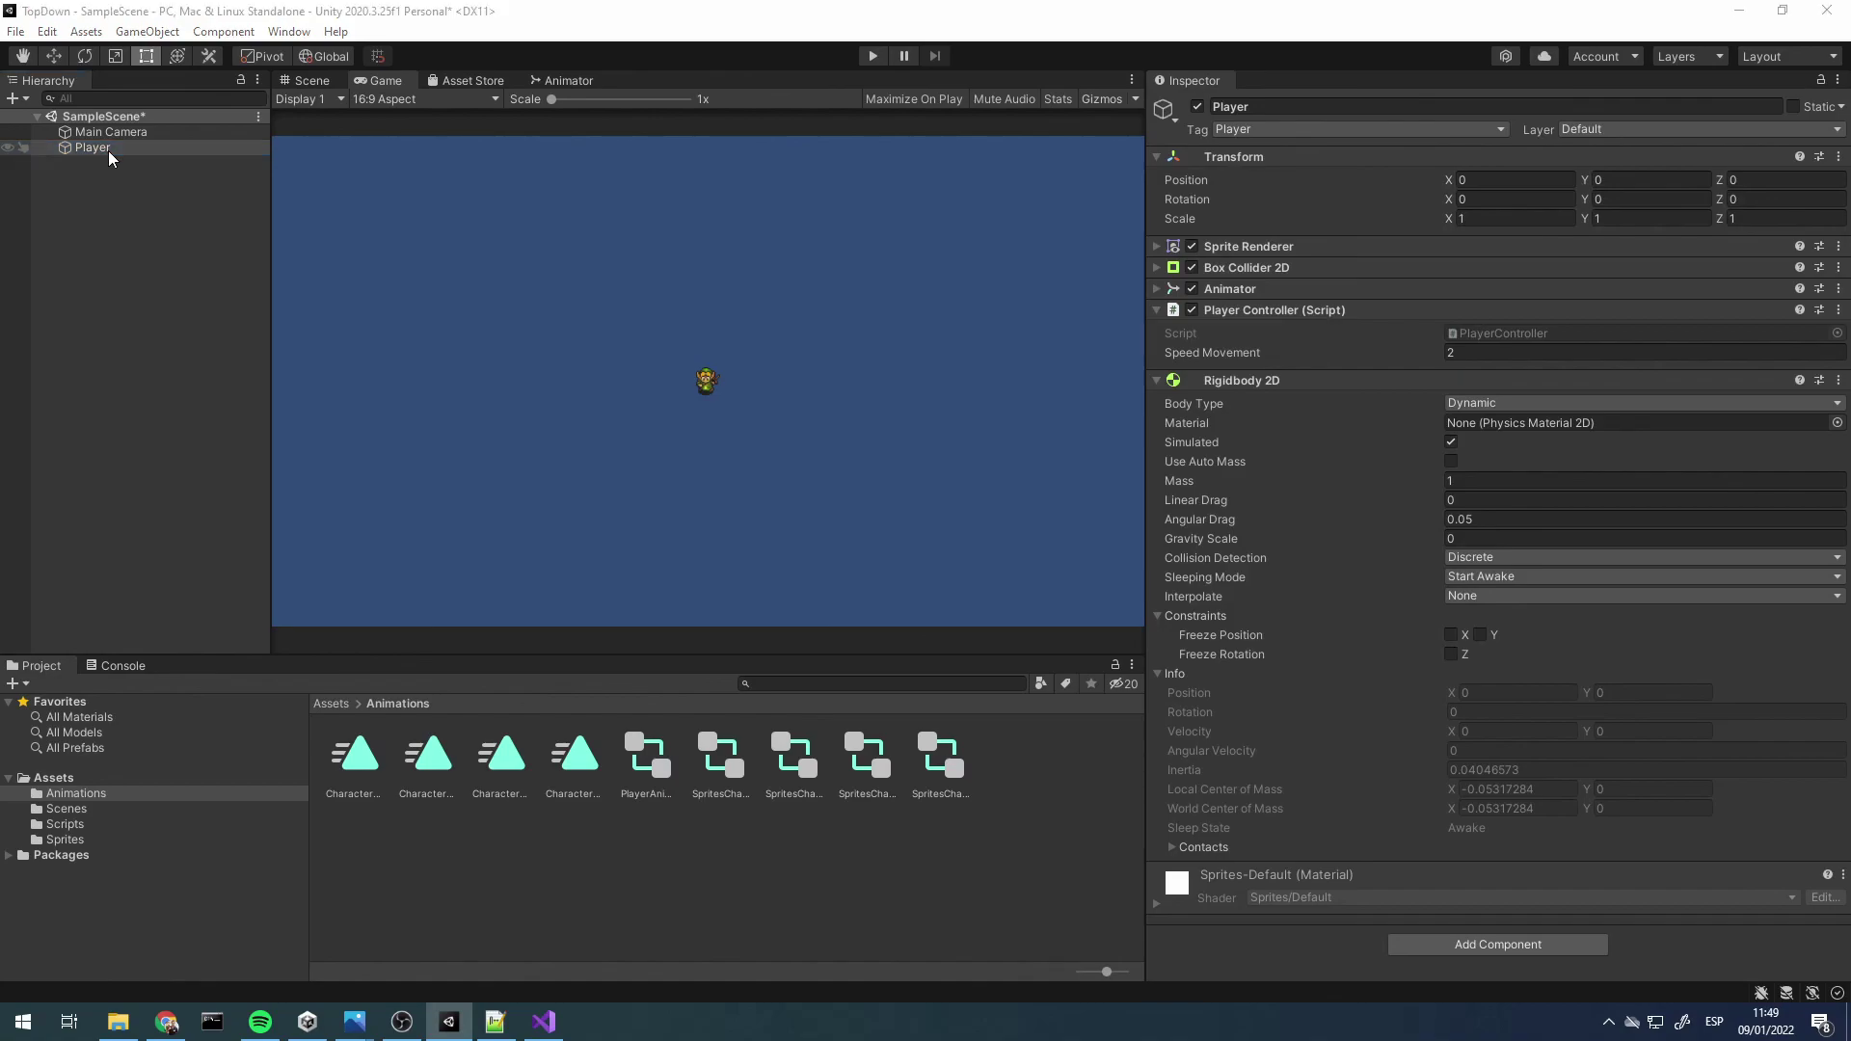
# Create a new animation clip CharacterWalksIdle.anim for the Player in the Animation window
pyautogui.hotkey('ctrl', '6')
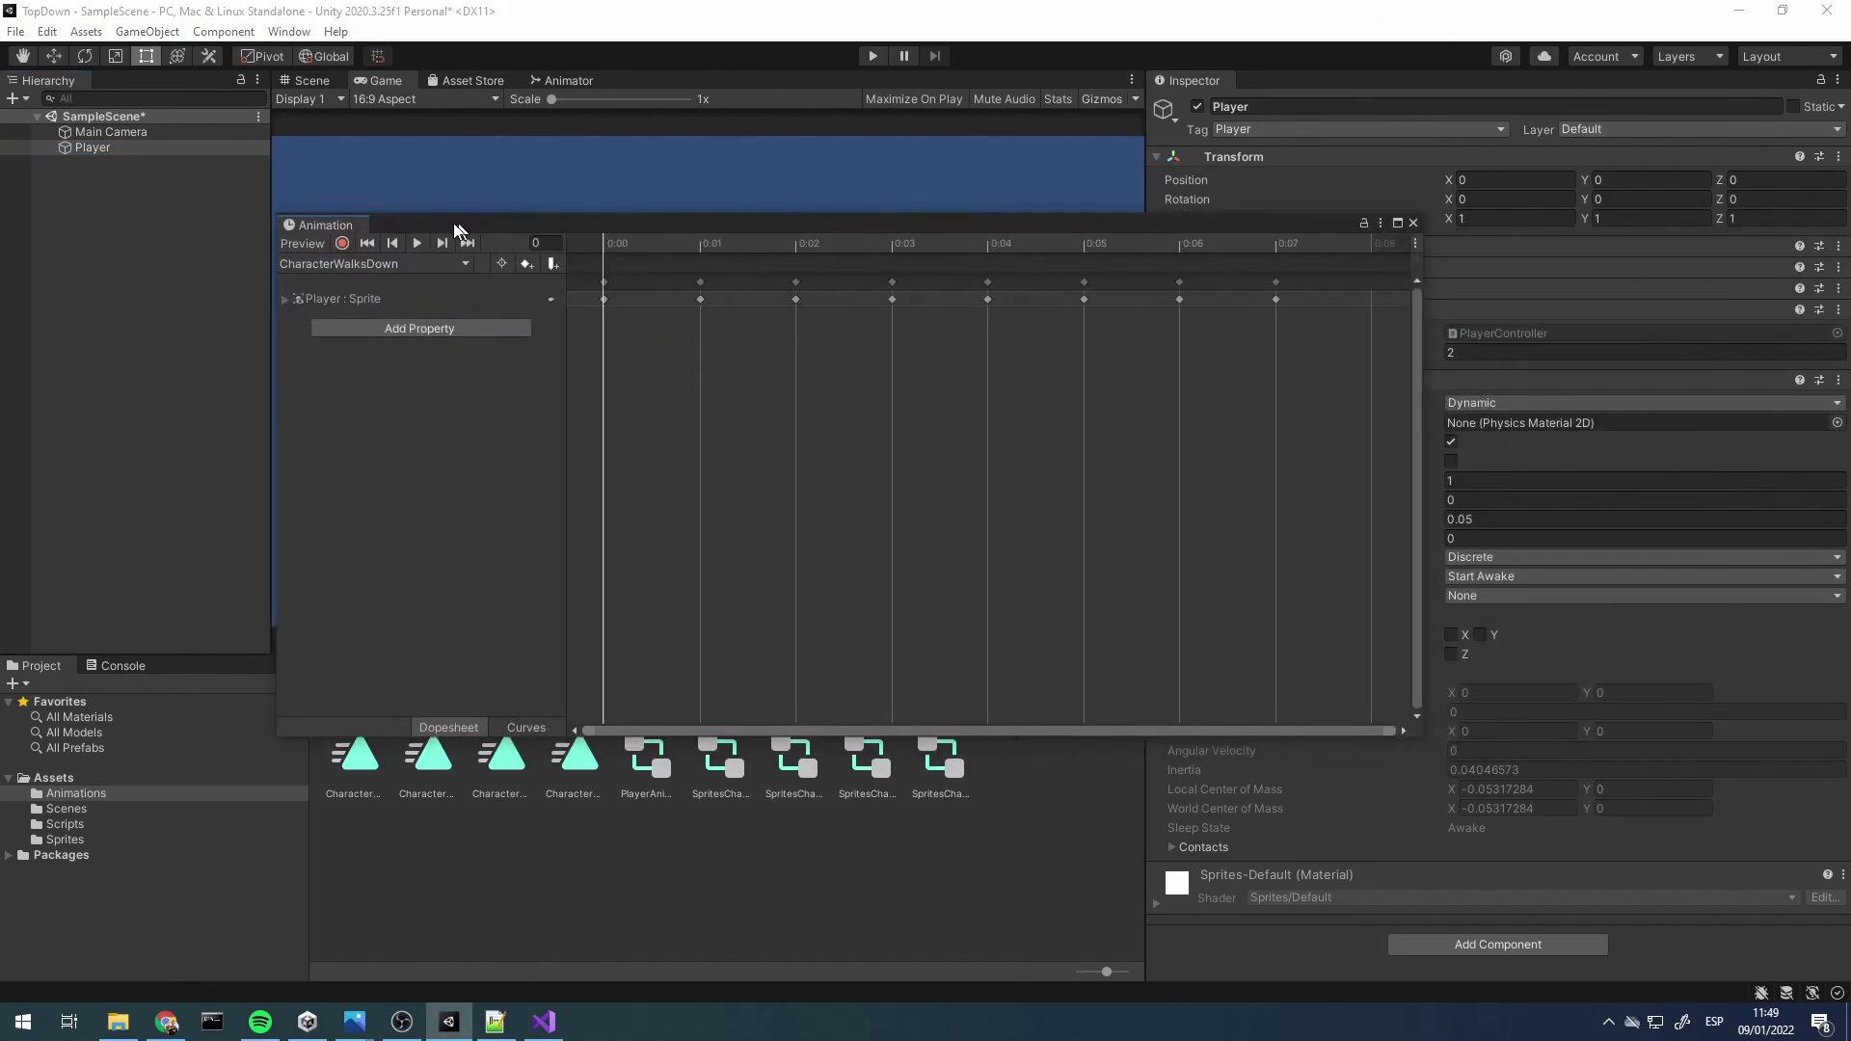
pyautogui.moveTo(318, 208); pyautogui.dragTo(161, 208)
pyautogui.click(257, 247)
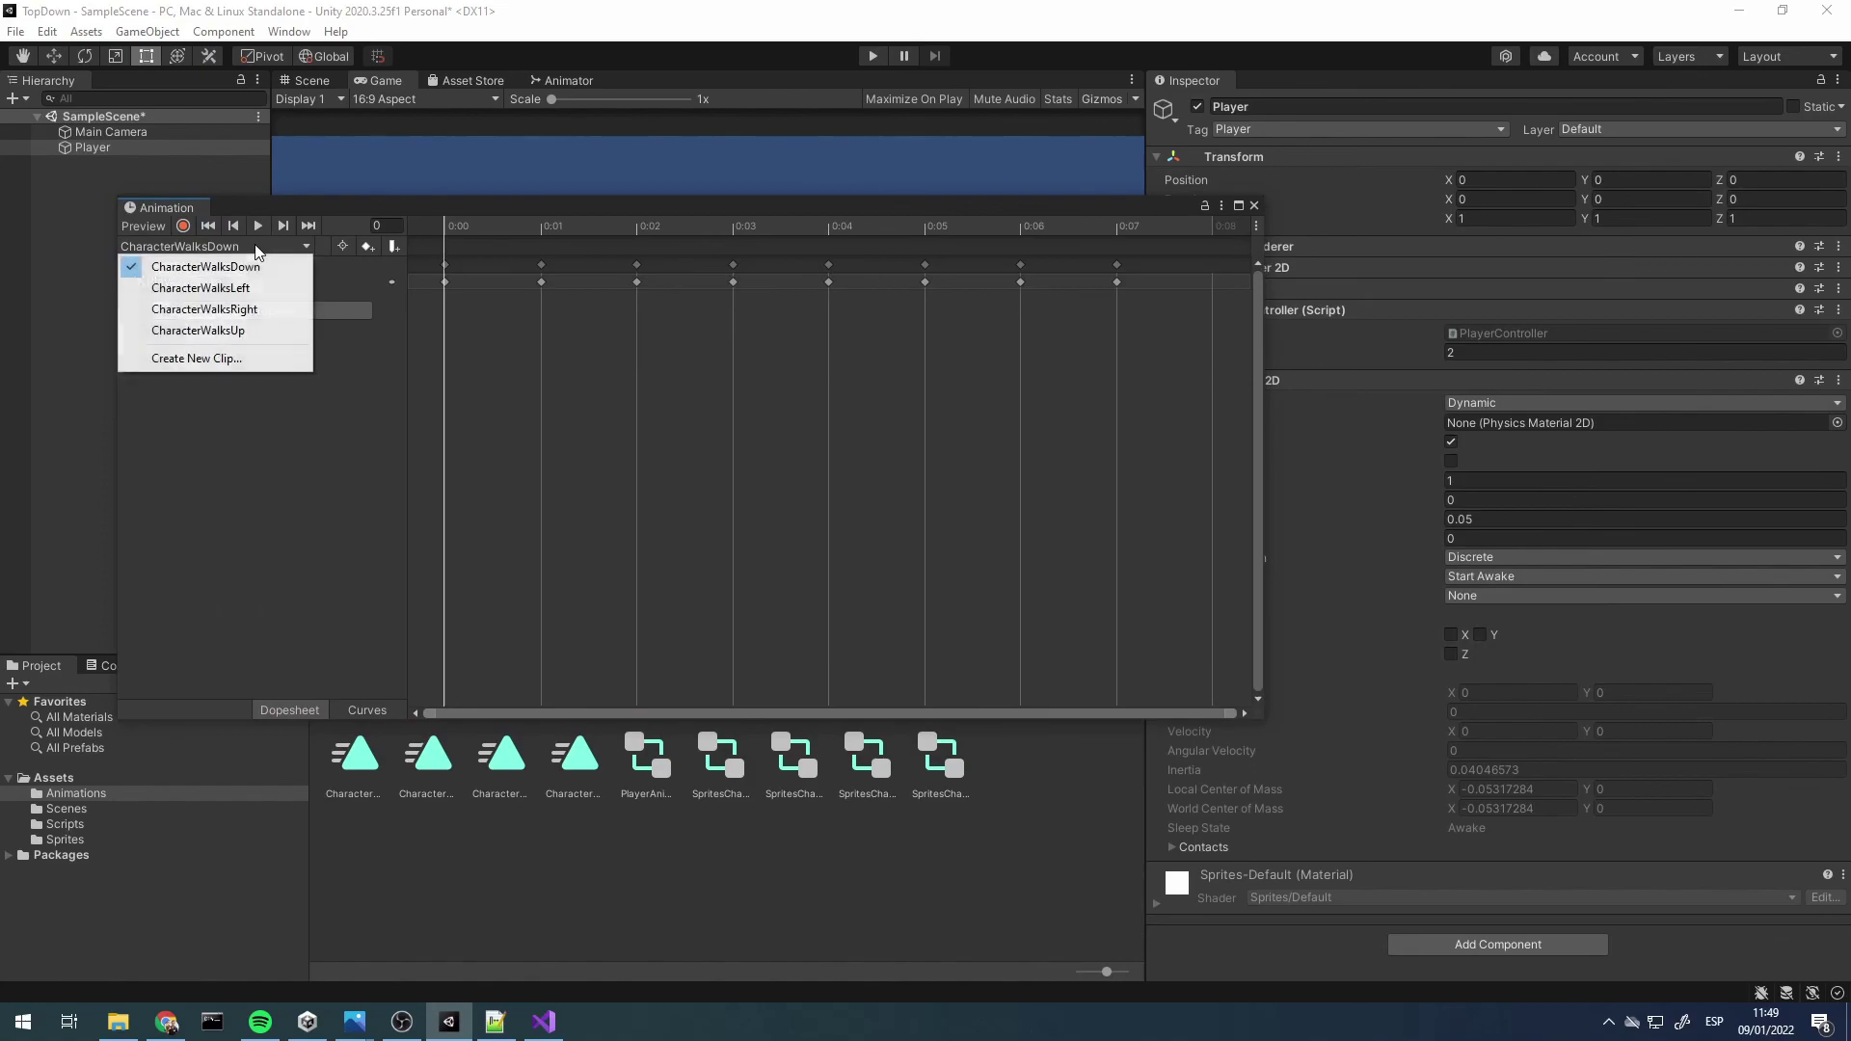
pyautogui.click(238, 358)
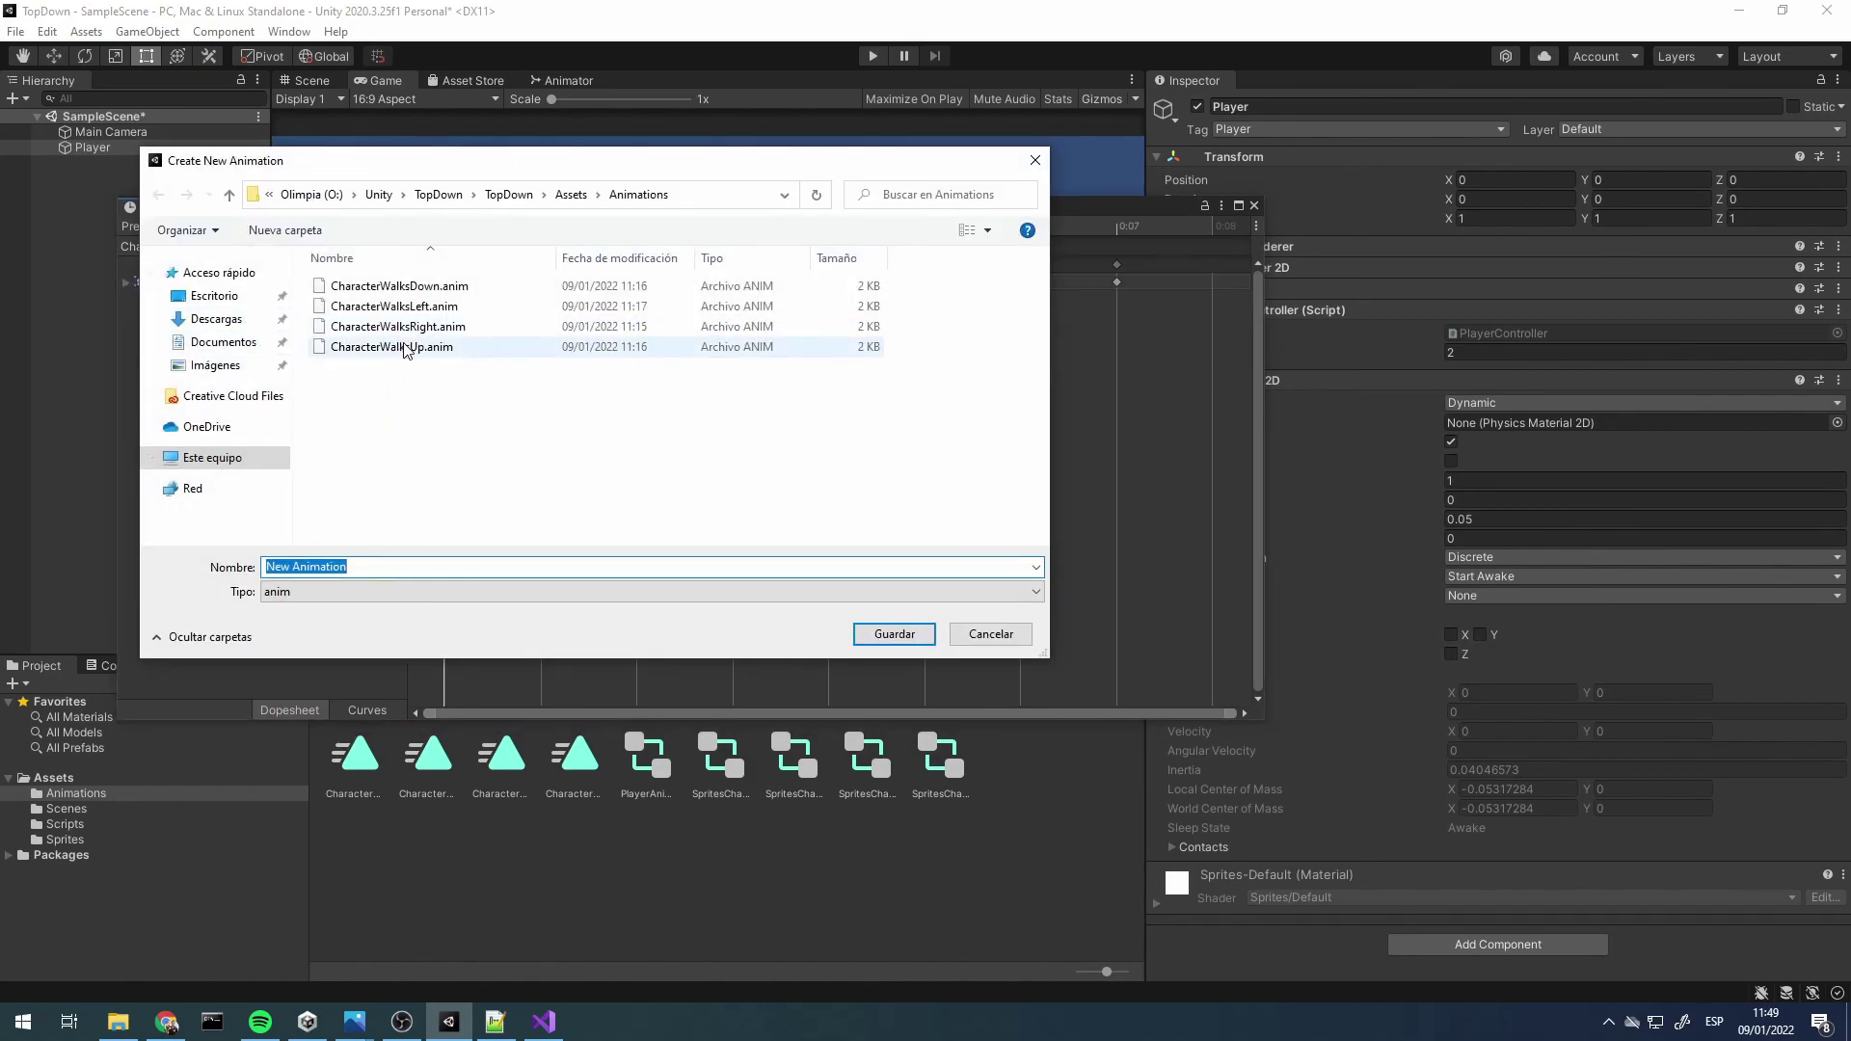
pyautogui.click(391, 347)
pyautogui.doubleClick(348, 566)
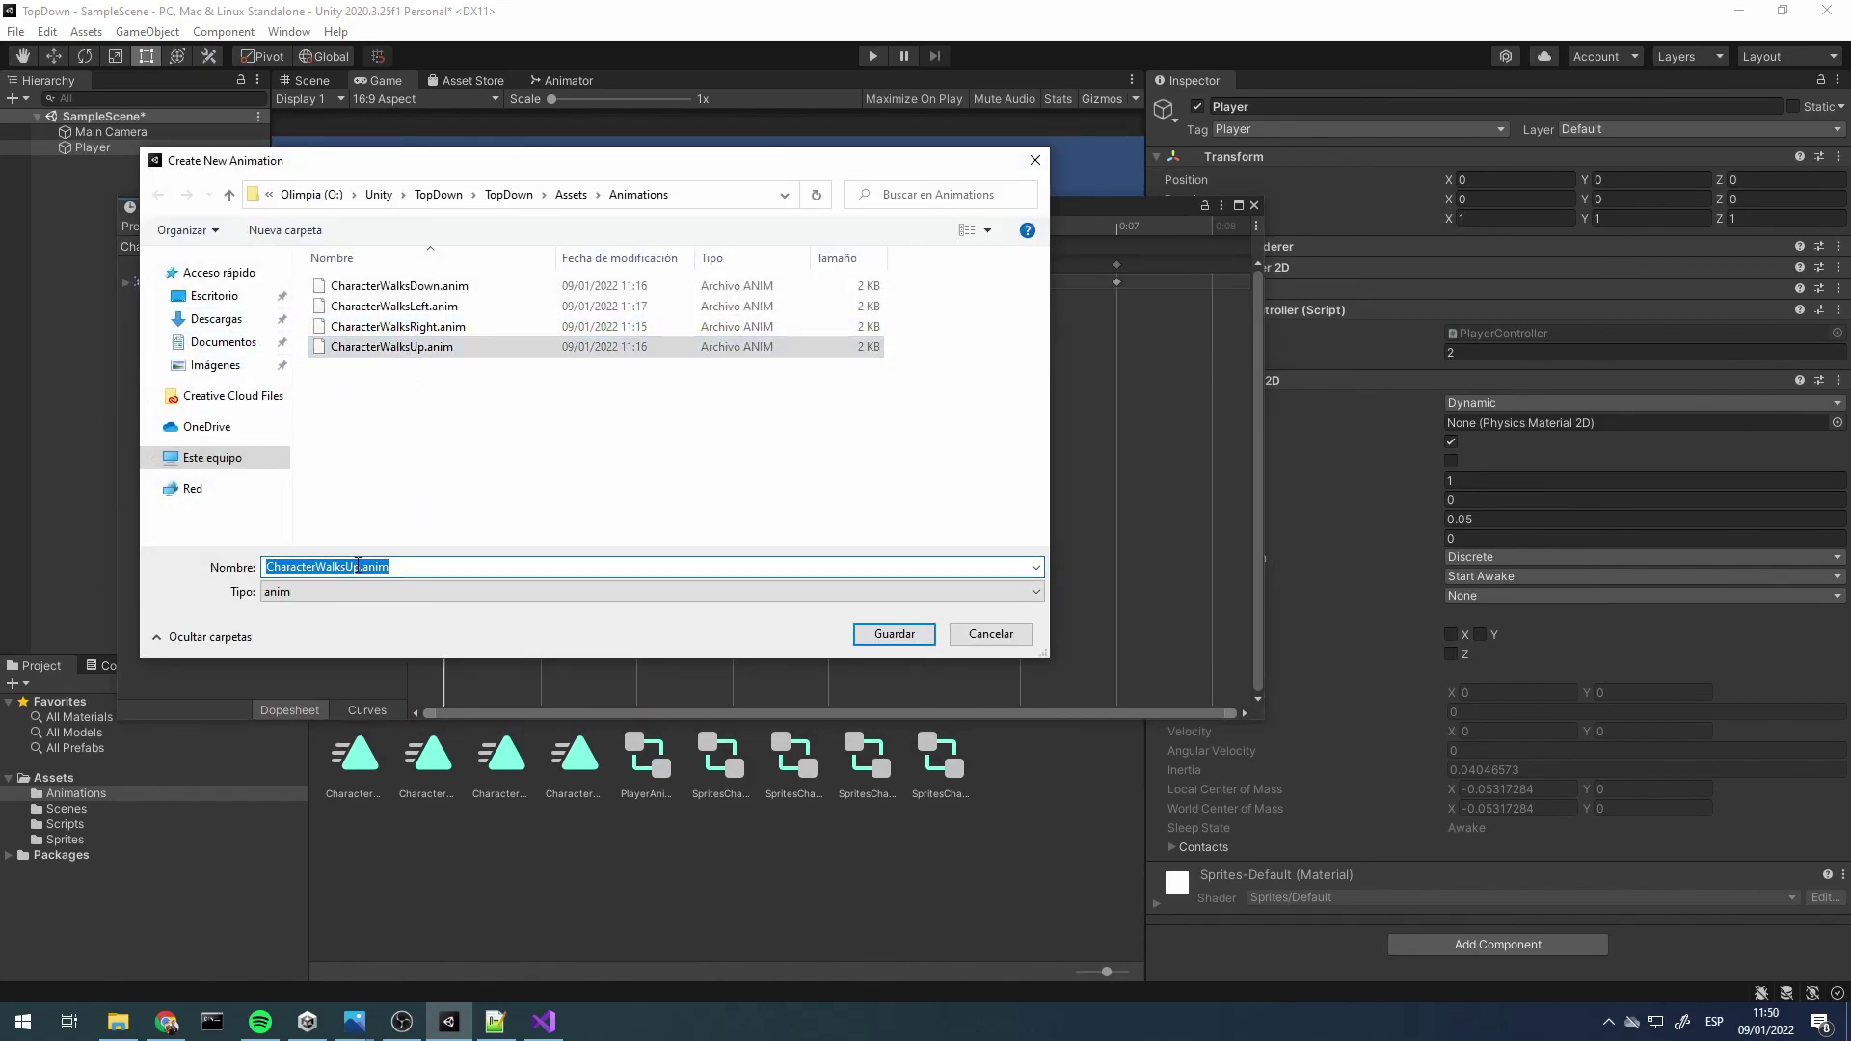
pyautogui.click(348, 566)
pyautogui.press('BackSpace')
pyautogui.press('BackSpace')
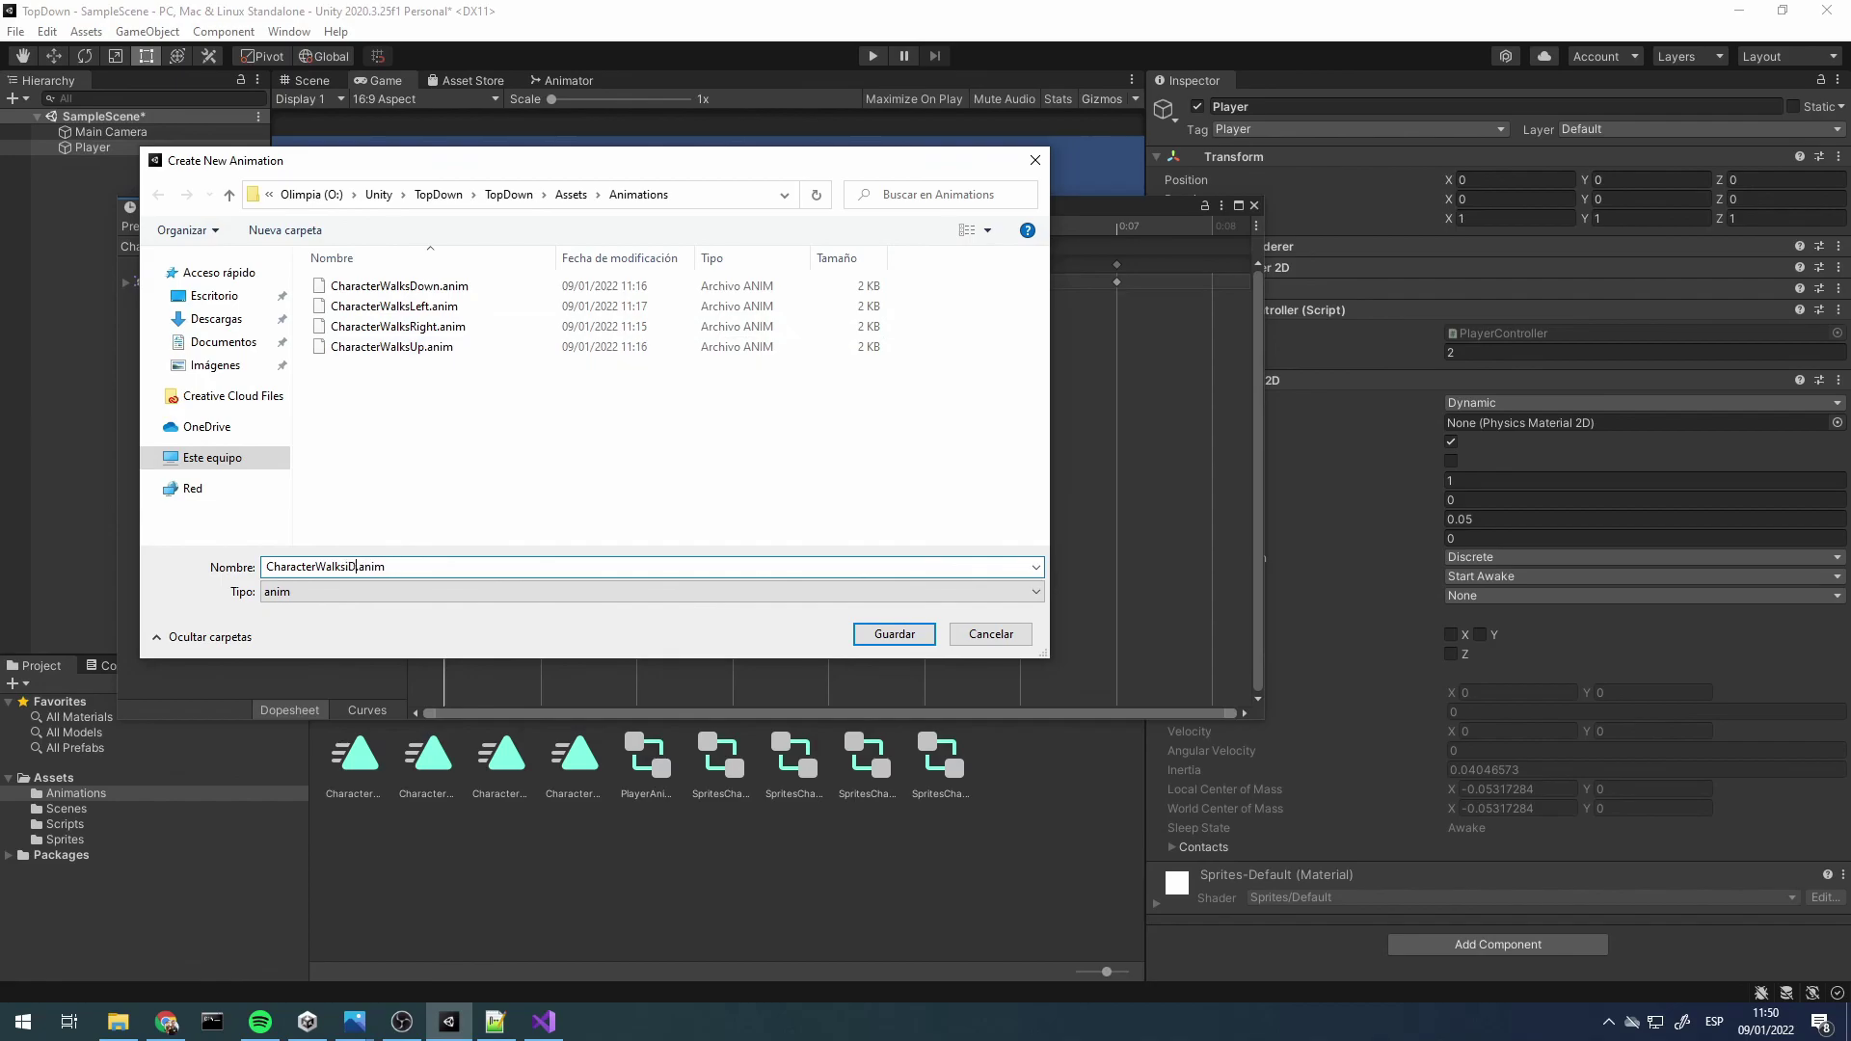
pyautogui.write('Id')
pyautogui.write('le')
pyautogui.press('Return')
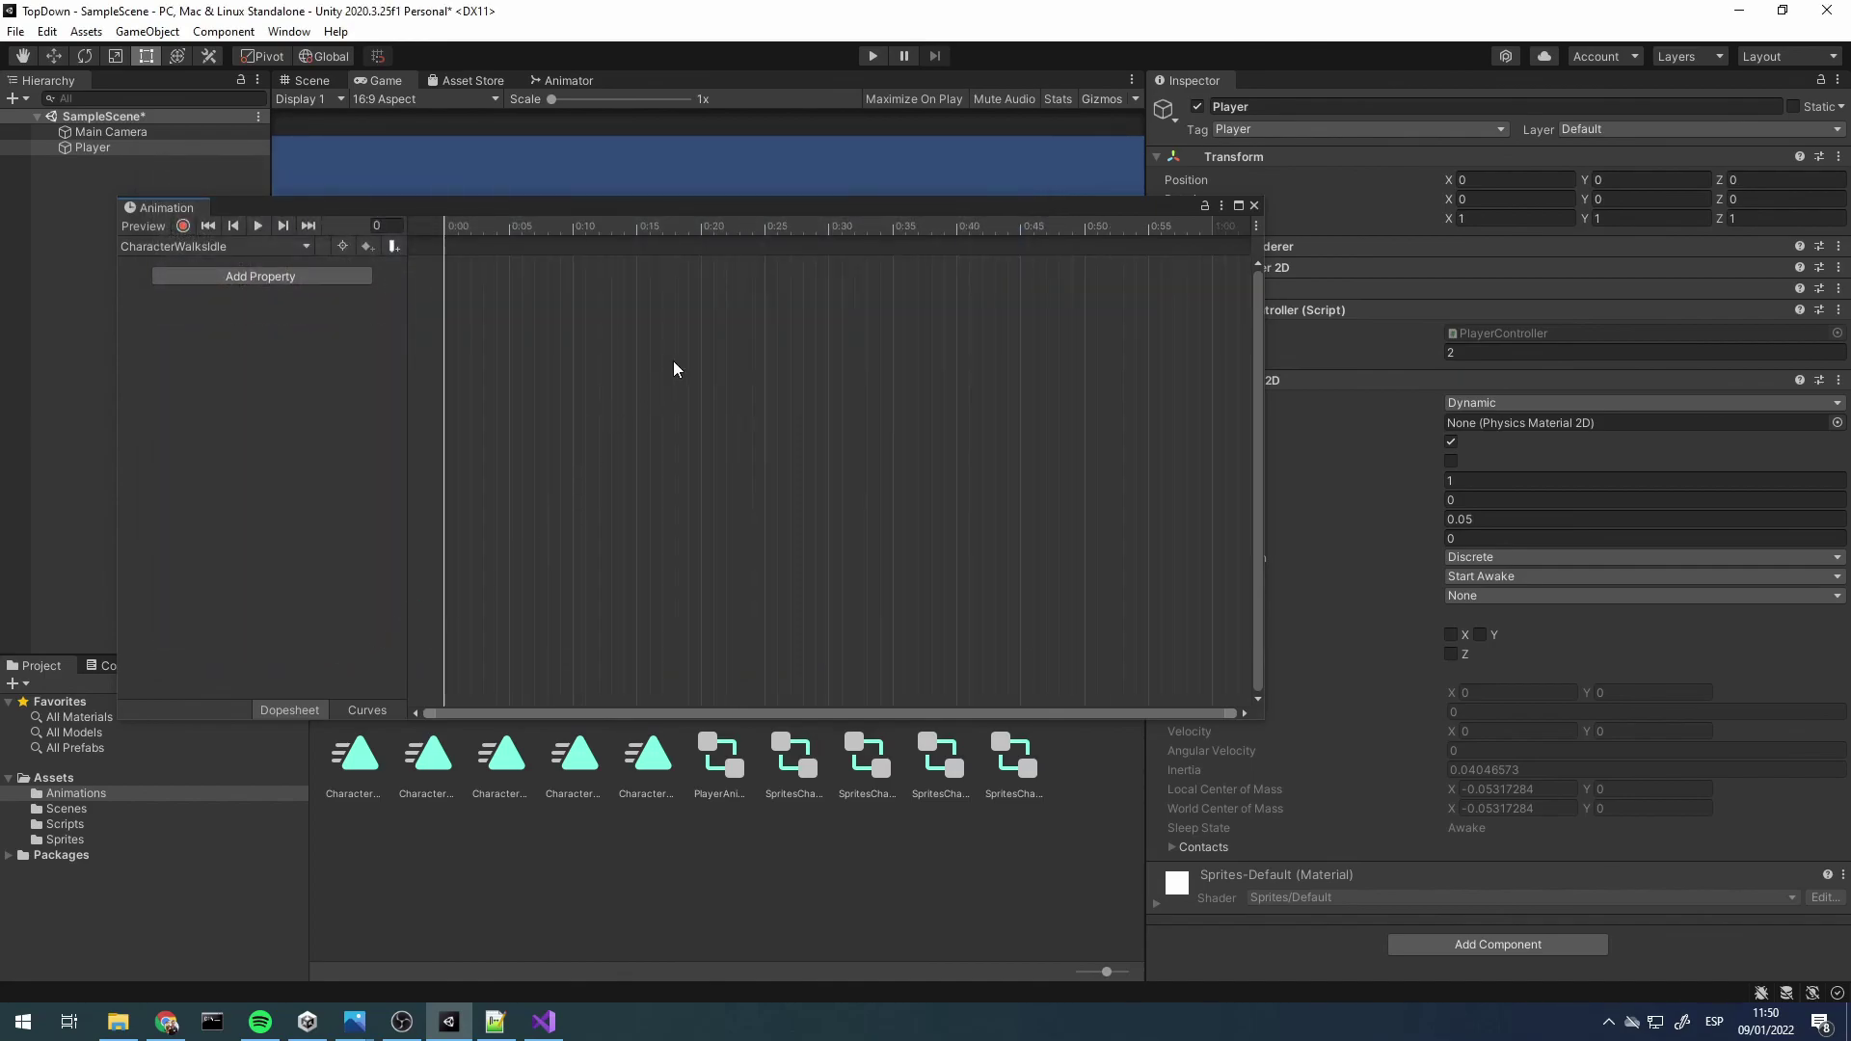
# Assign CharacterWalksIdle to the blend tree's empty (0, 0) slot and start play mode
pyautogui.click(1252, 207)
pyautogui.click(568, 80)
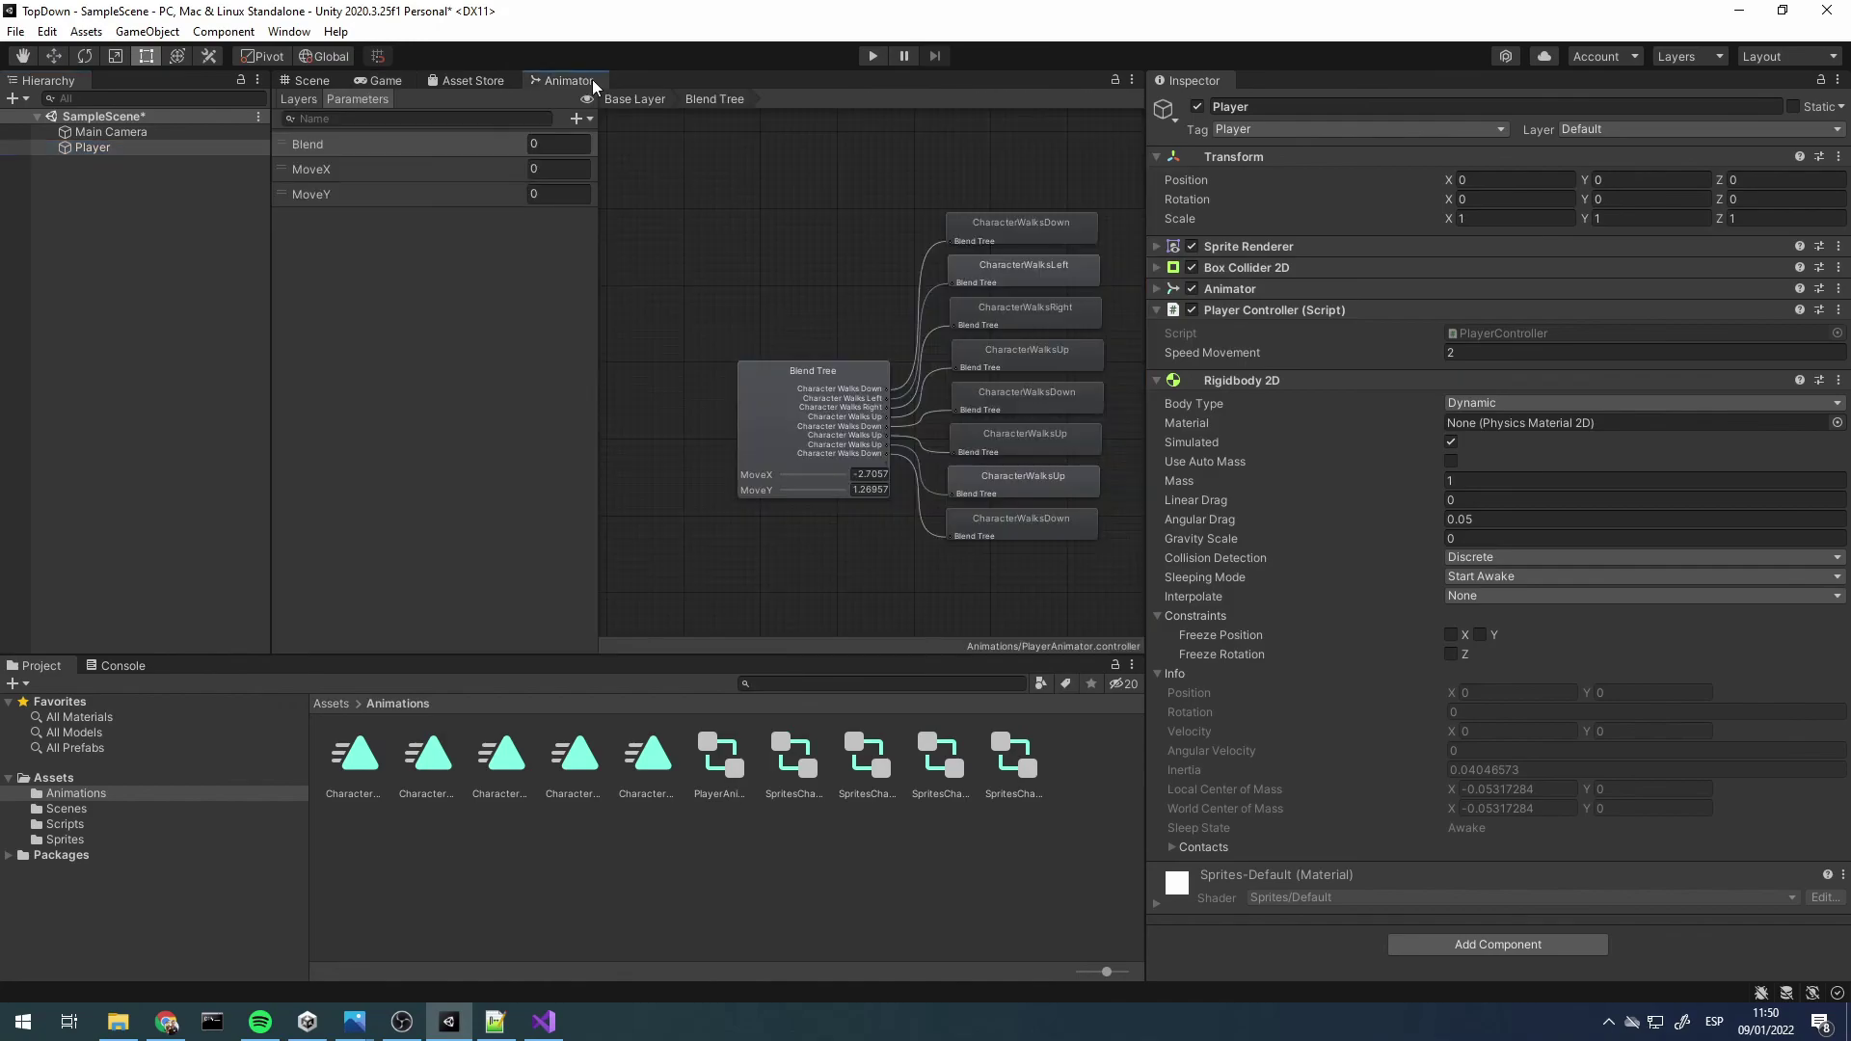
pyautogui.click(818, 425)
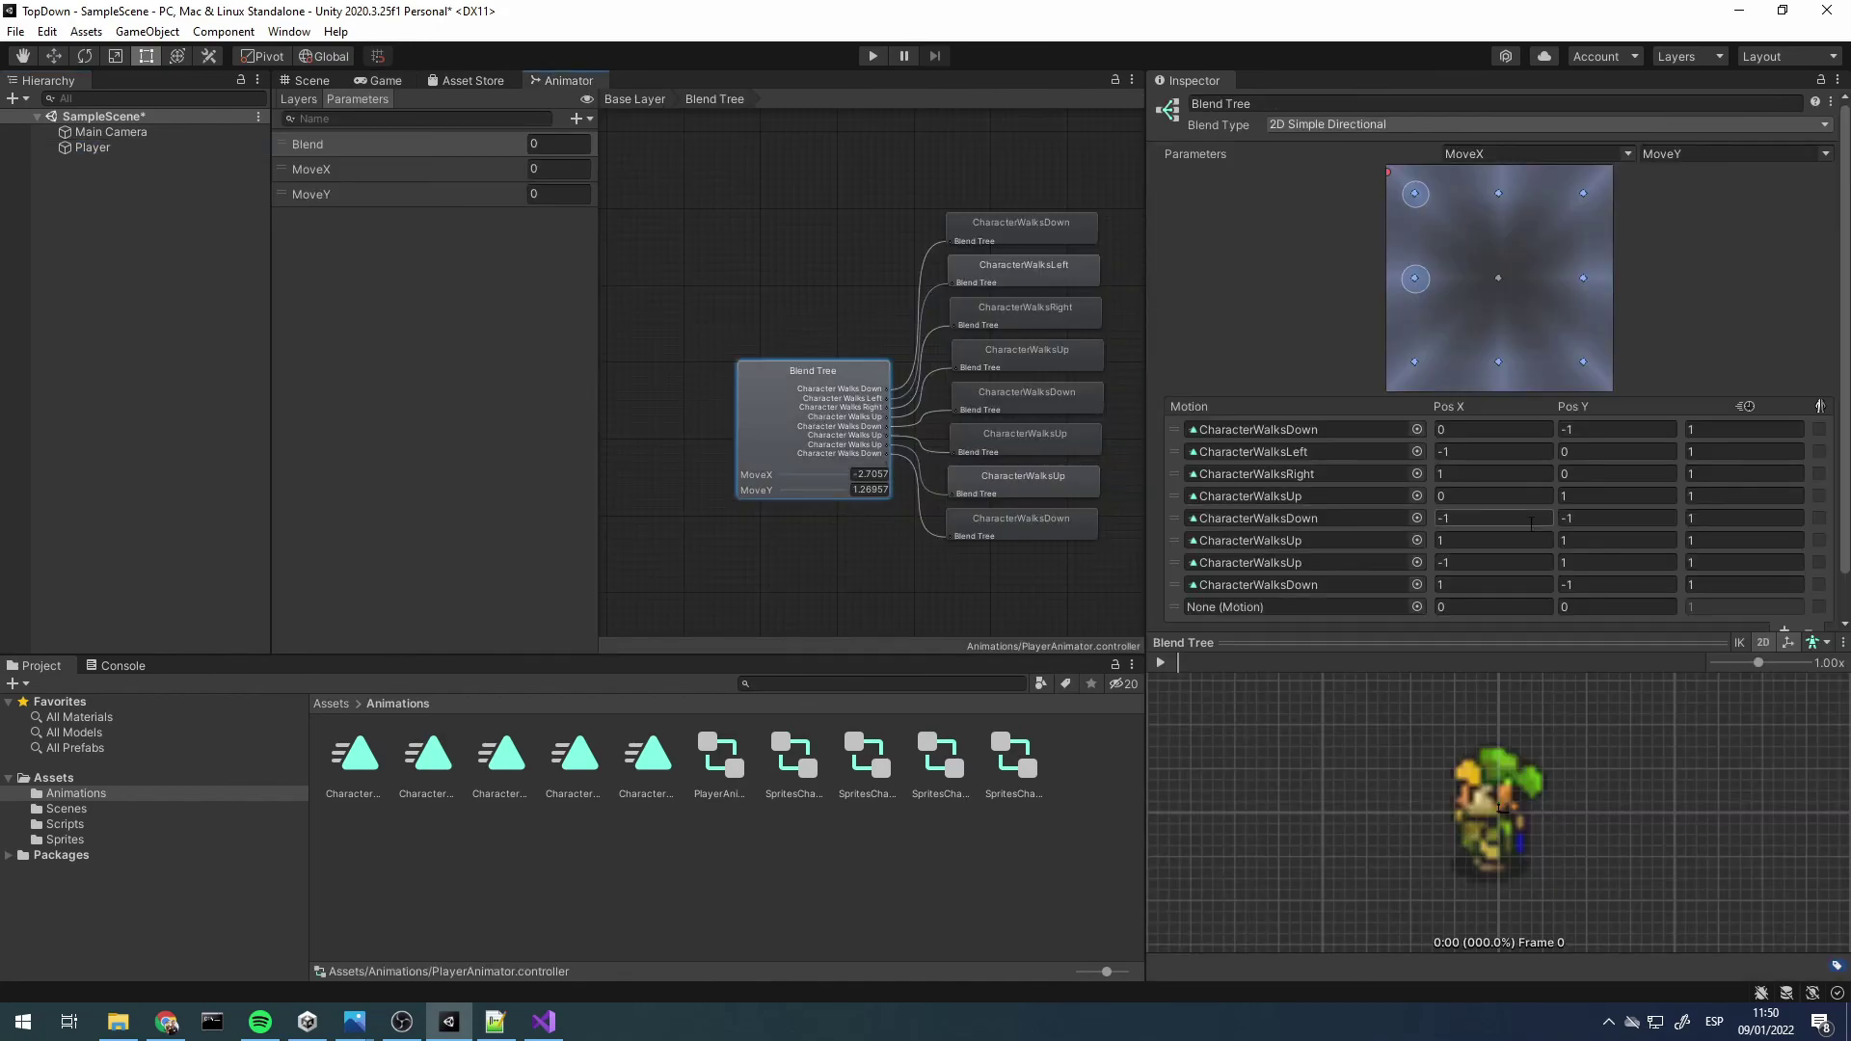
pyautogui.click(1417, 607)
pyautogui.doubleClick(1245, 552)
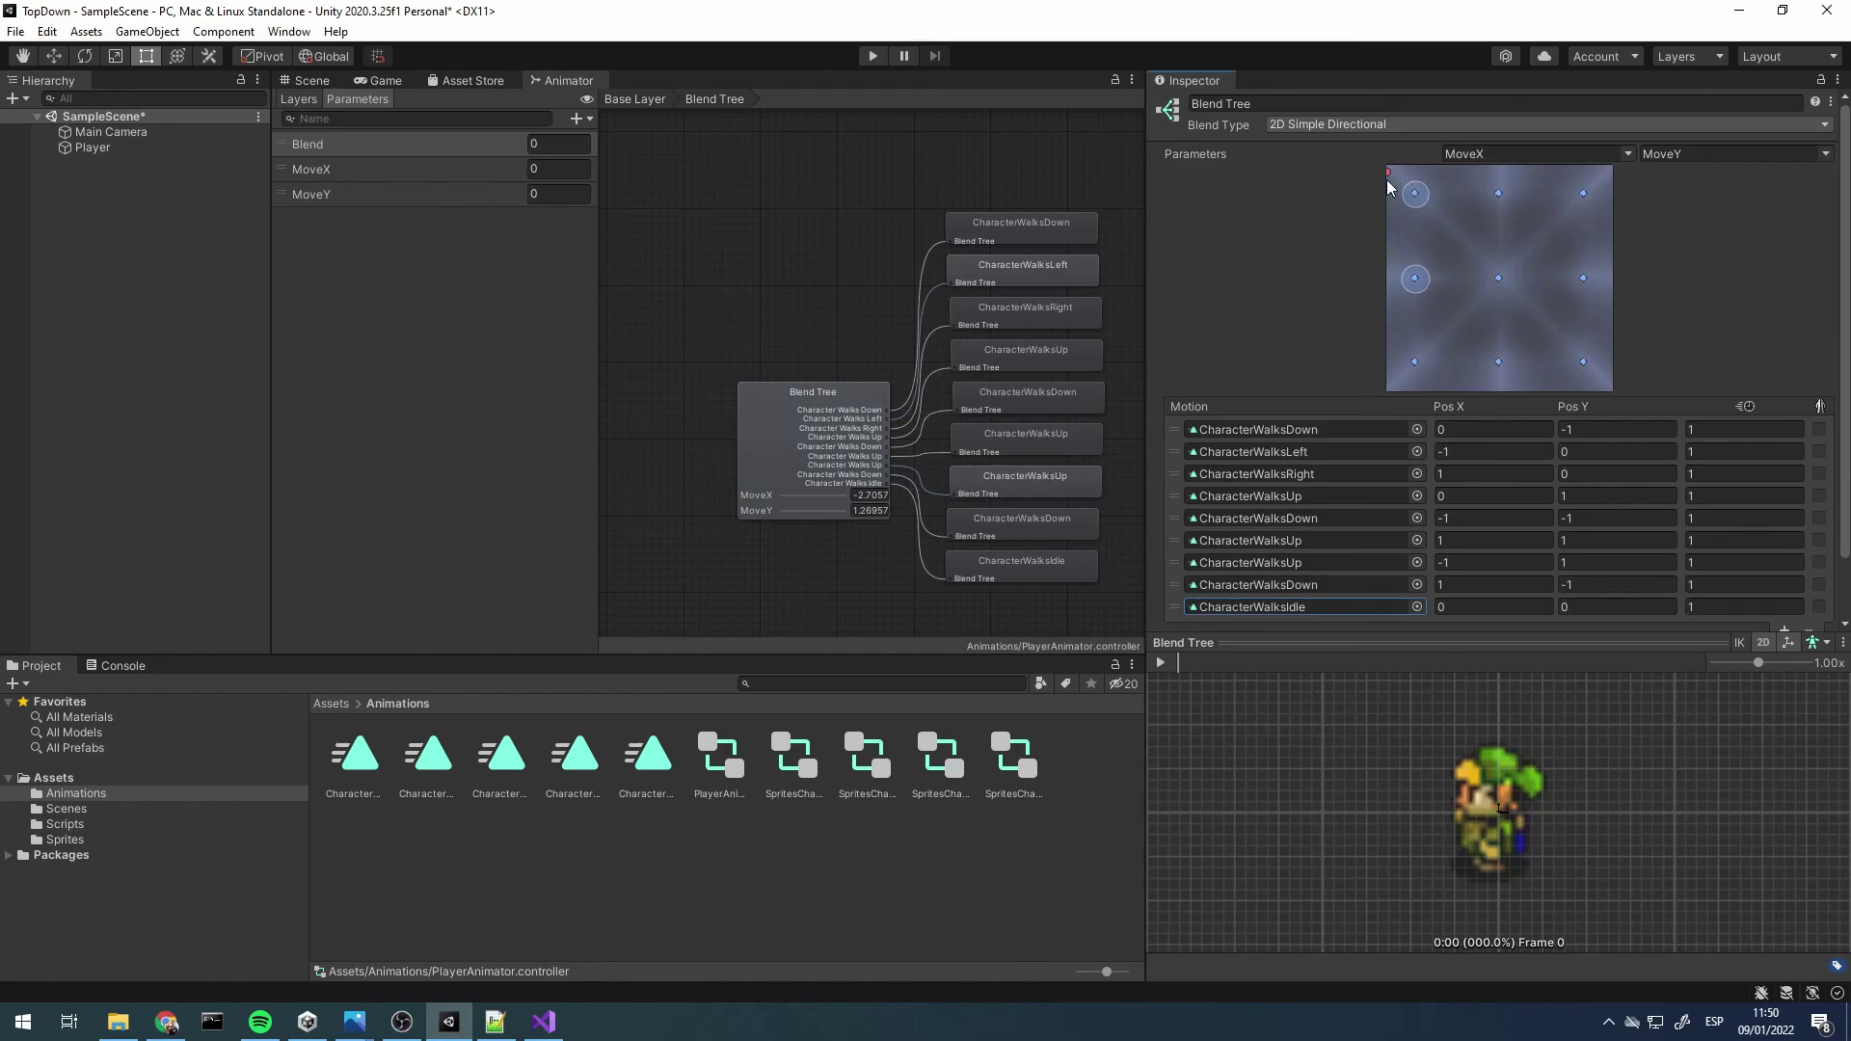
pyautogui.moveTo(1390, 174)
pyautogui.mouseDown()
pyautogui.moveTo(1507, 407)
pyautogui.moveTo(1504, 278)
pyautogui.mouseUp()
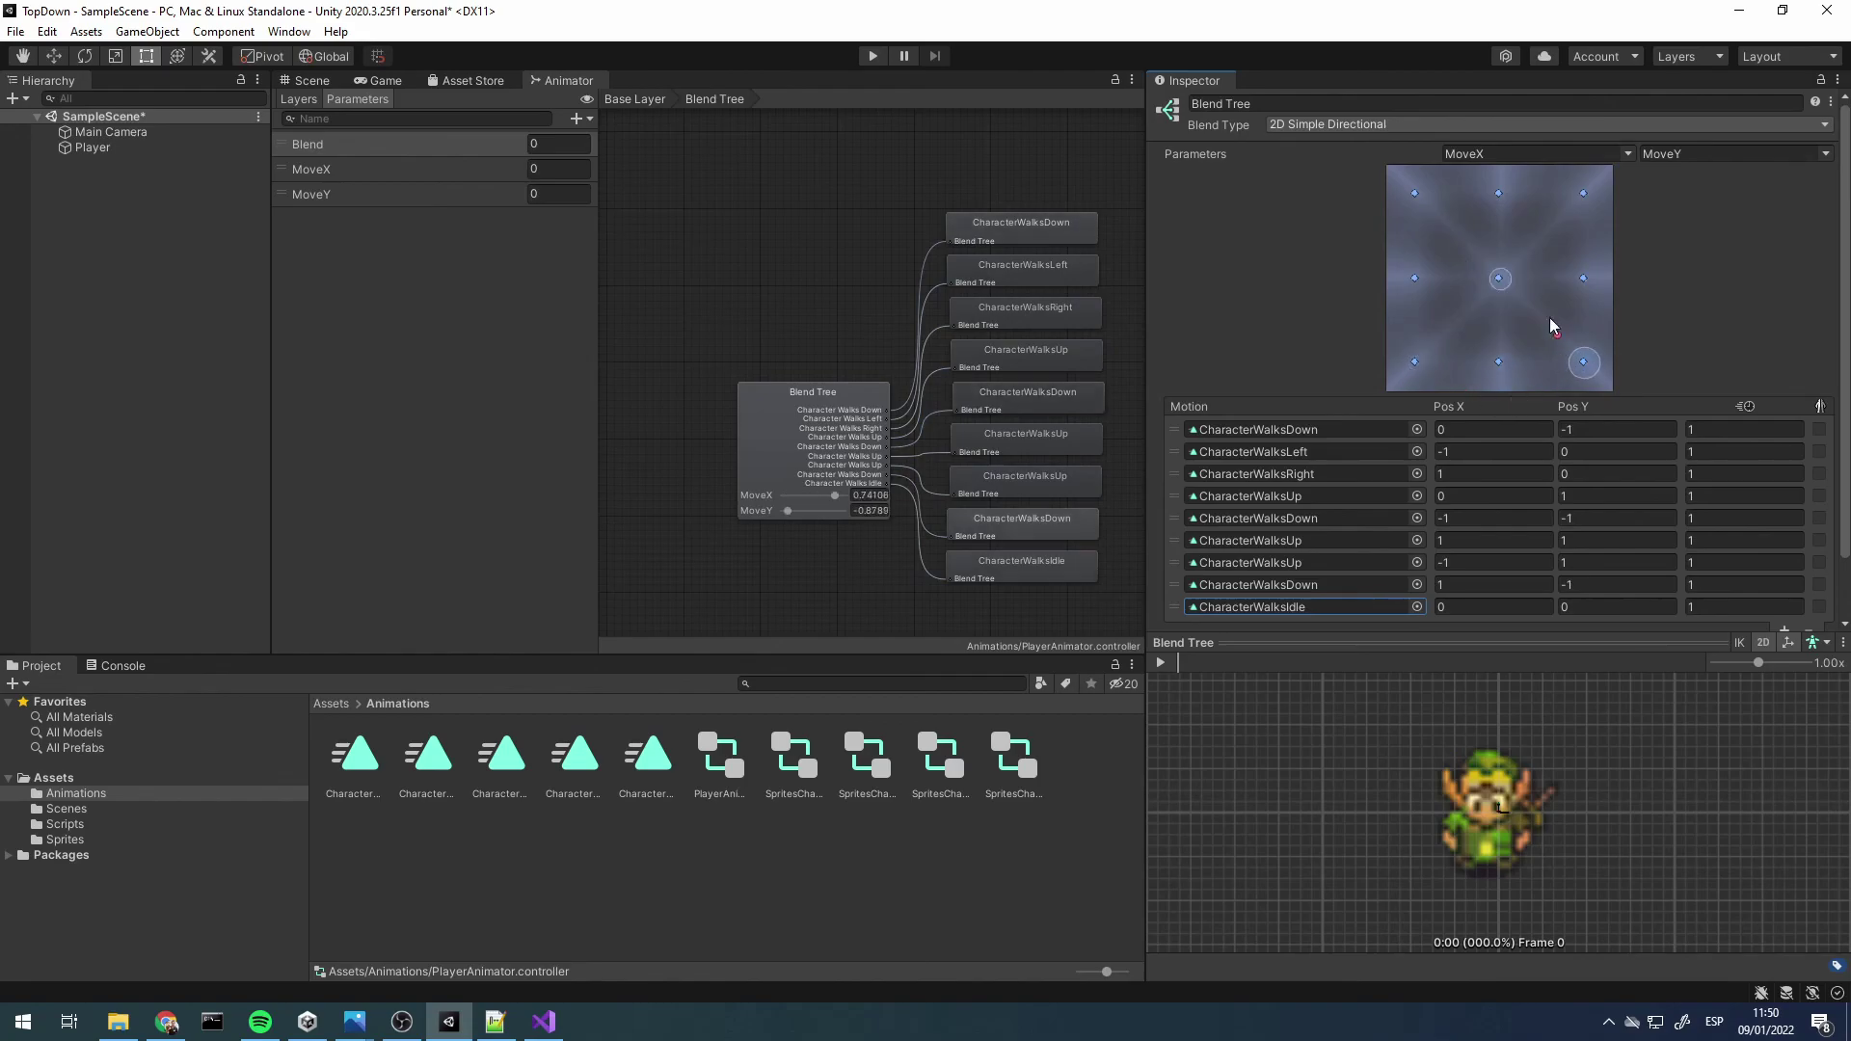
pyautogui.click(873, 55)
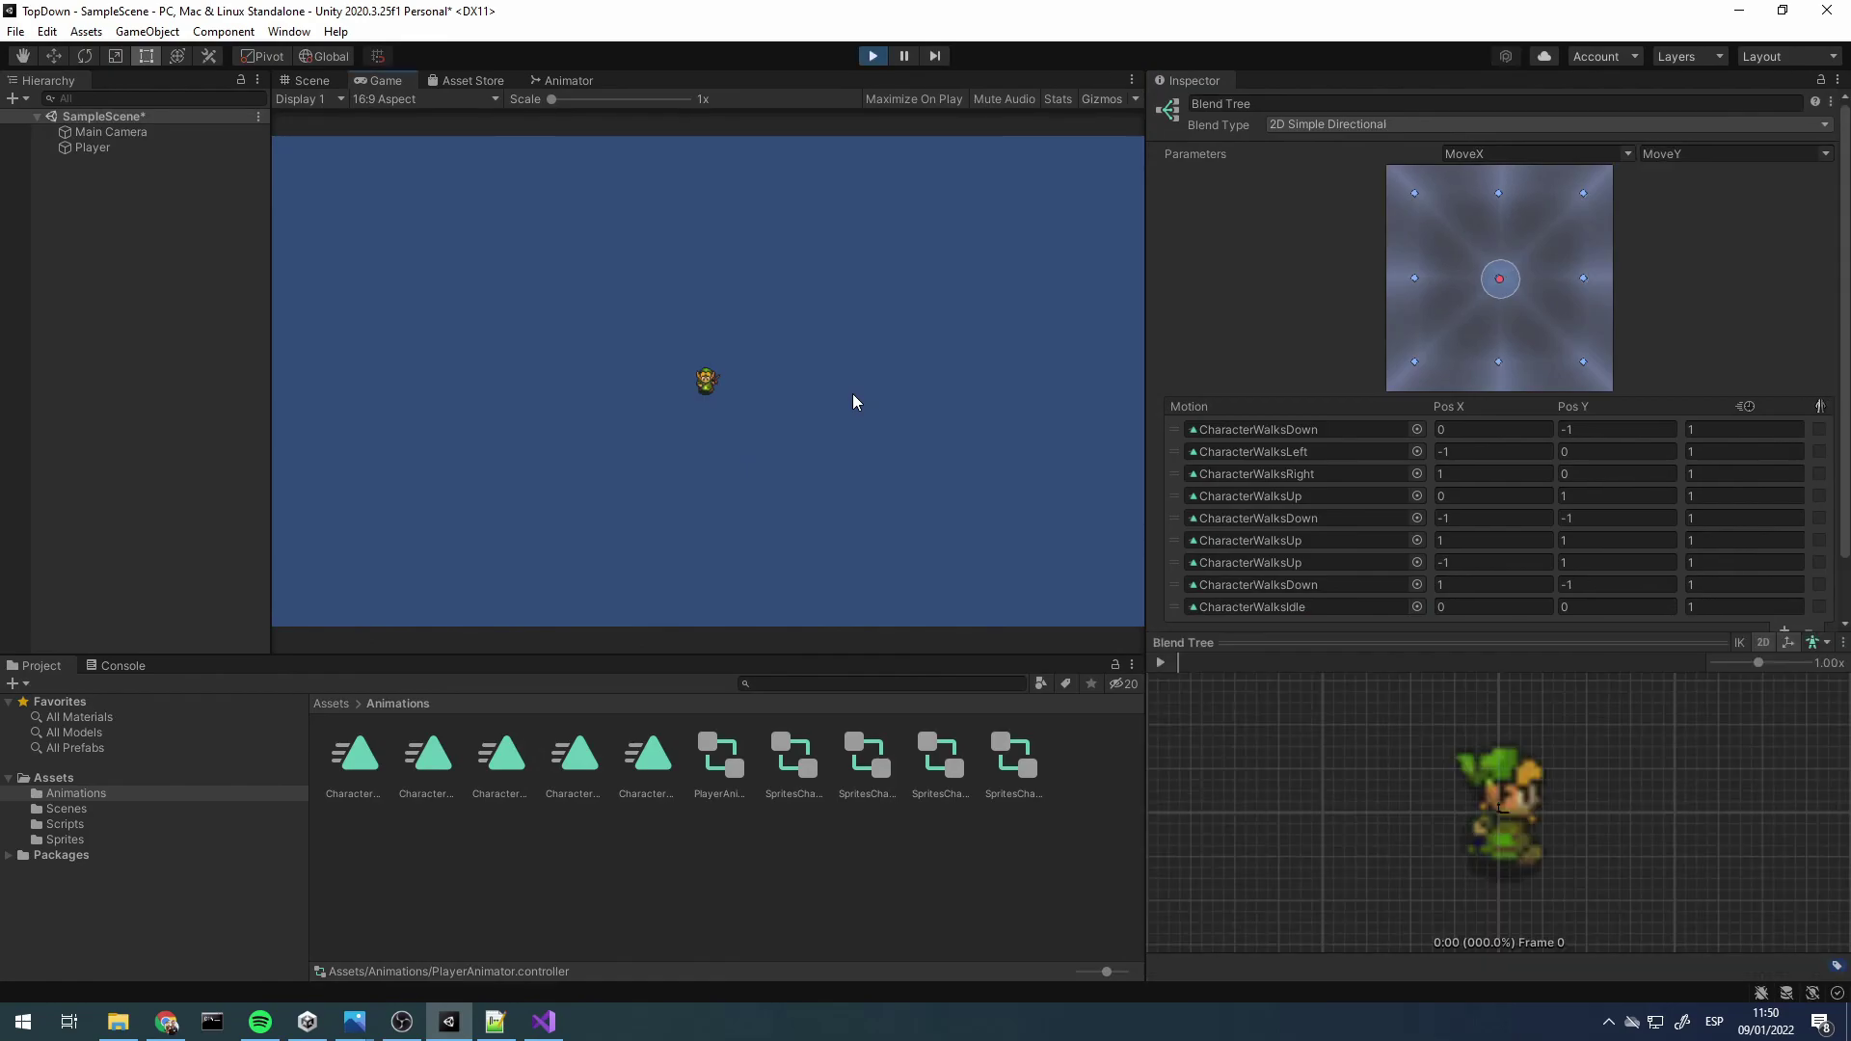
# Walk the player right, left, up and diagonally up-left, then stop play mode
pyautogui.press('d')
pyautogui.press('a')
pyautogui.press('w')
pyautogui.press('Up')
pyautogui.press('Left')
pyautogui.click(877, 57)
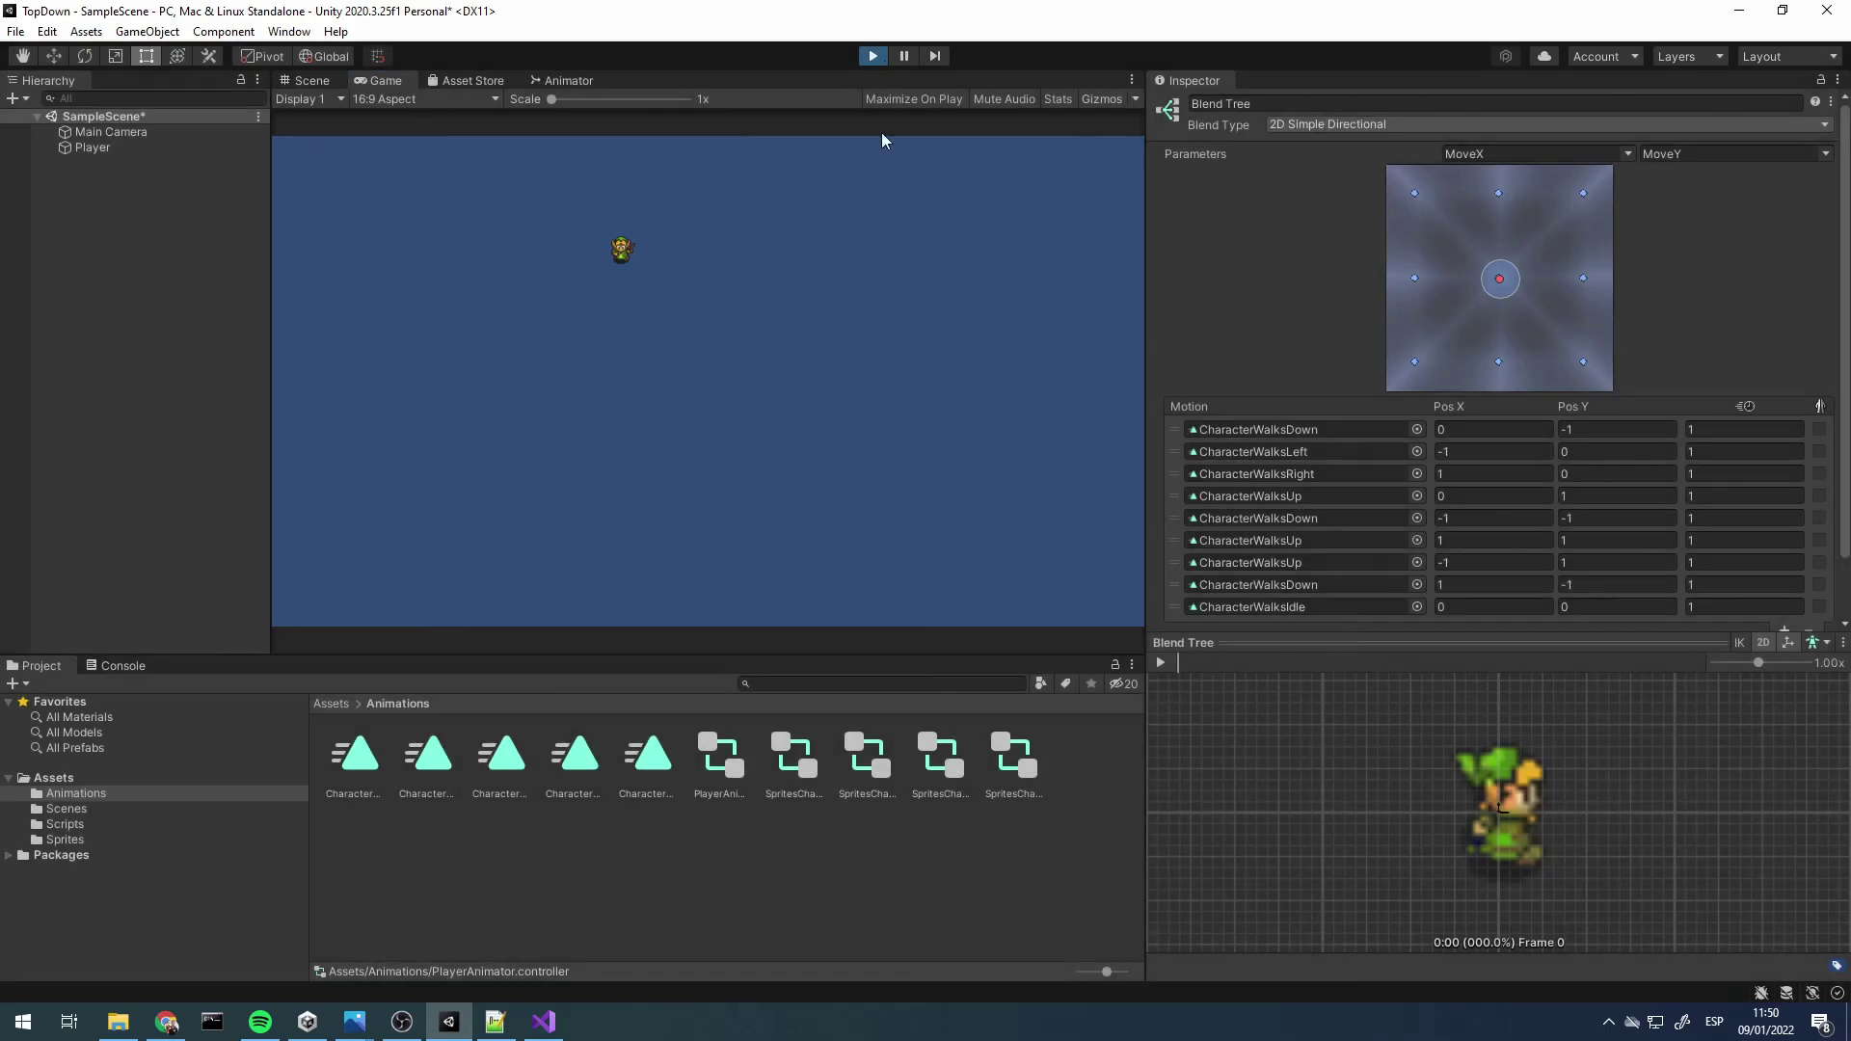